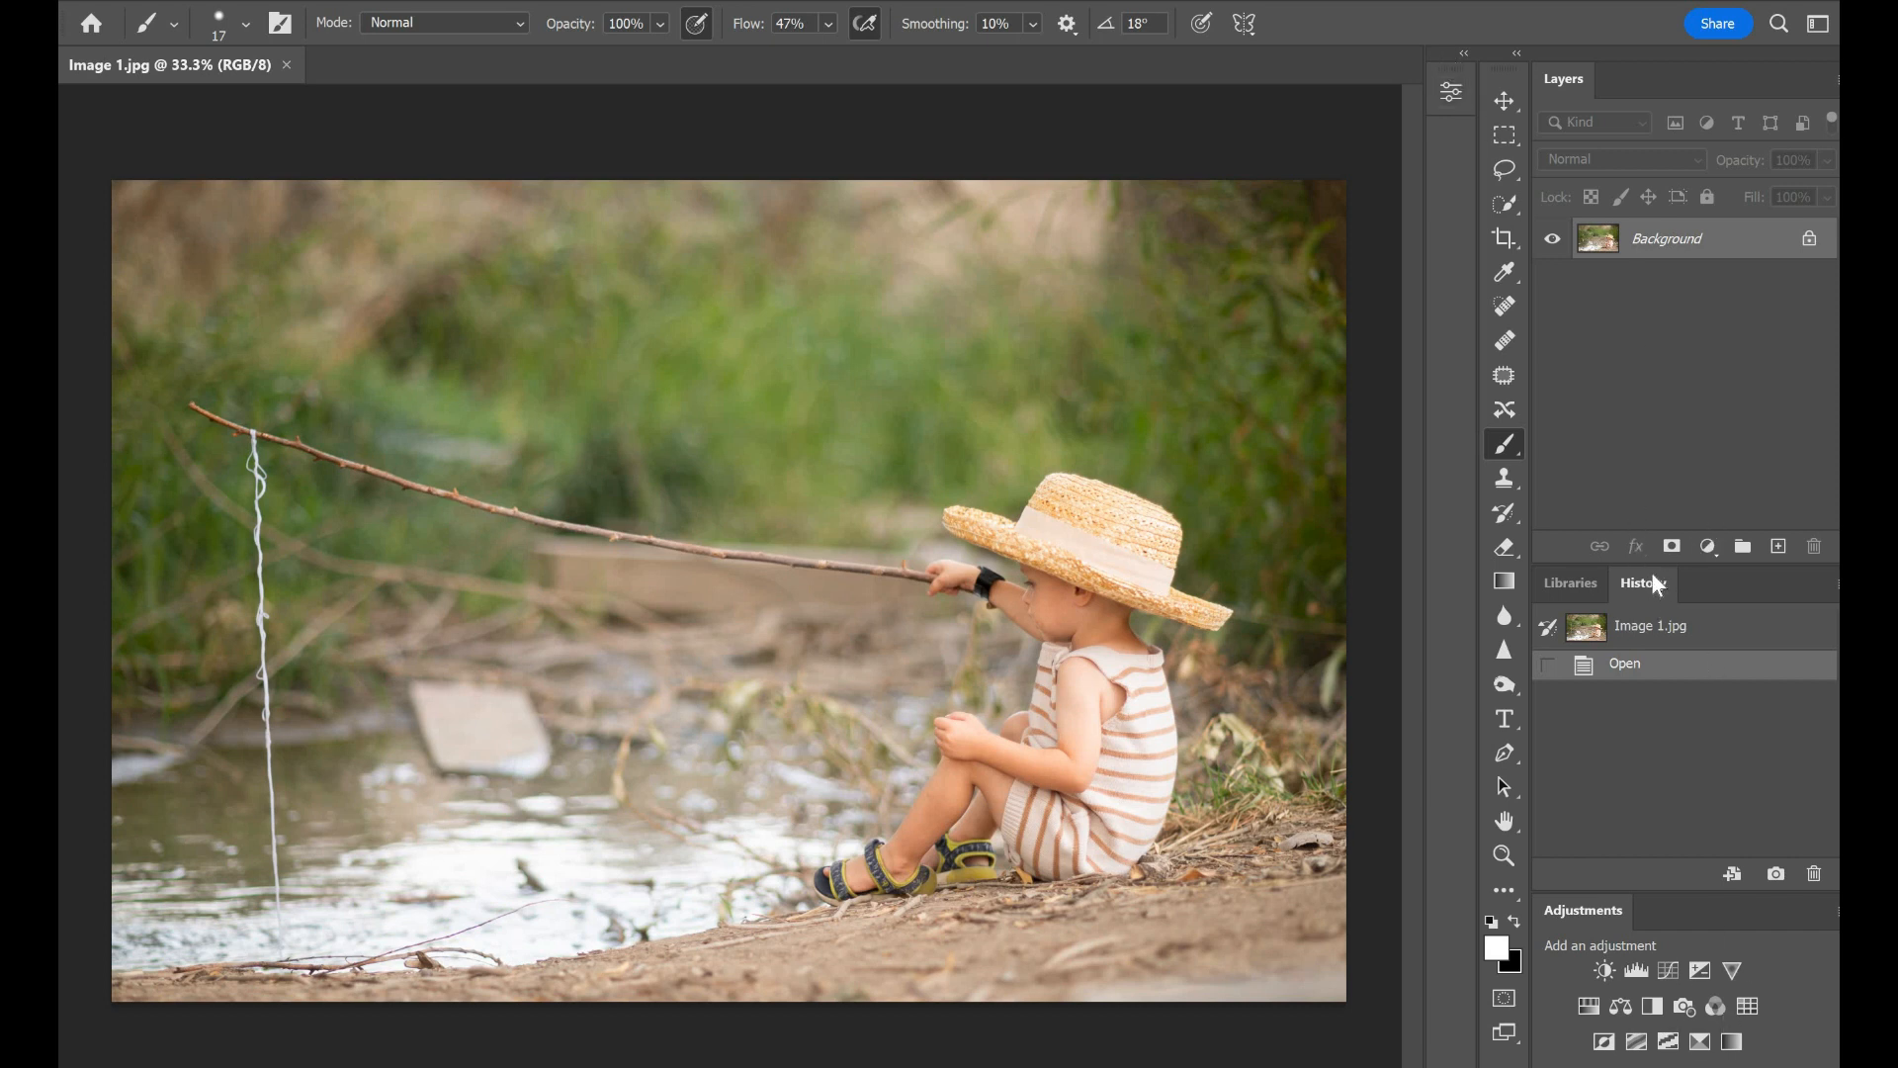
{"action": "left_click", "coordinate": [1451, 91]}
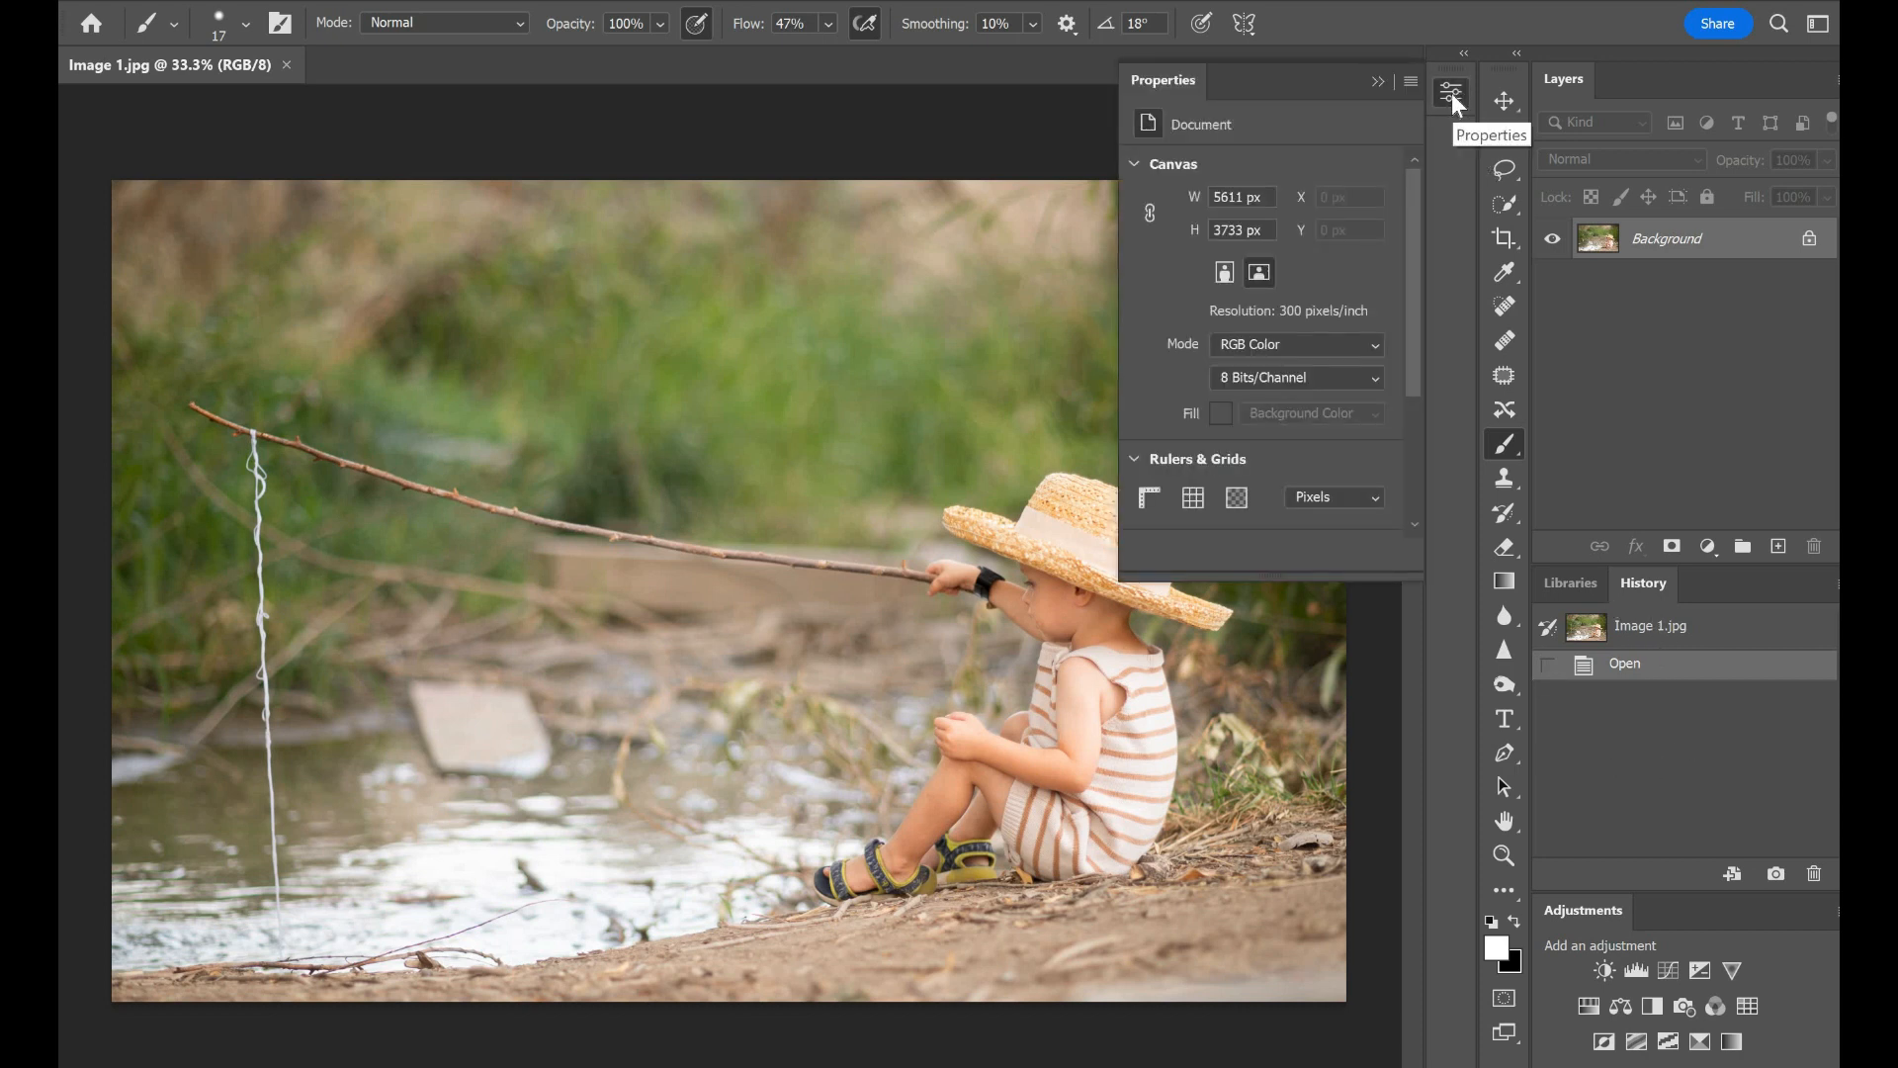
{"action": "left_click", "coordinate": [1441, 91]}
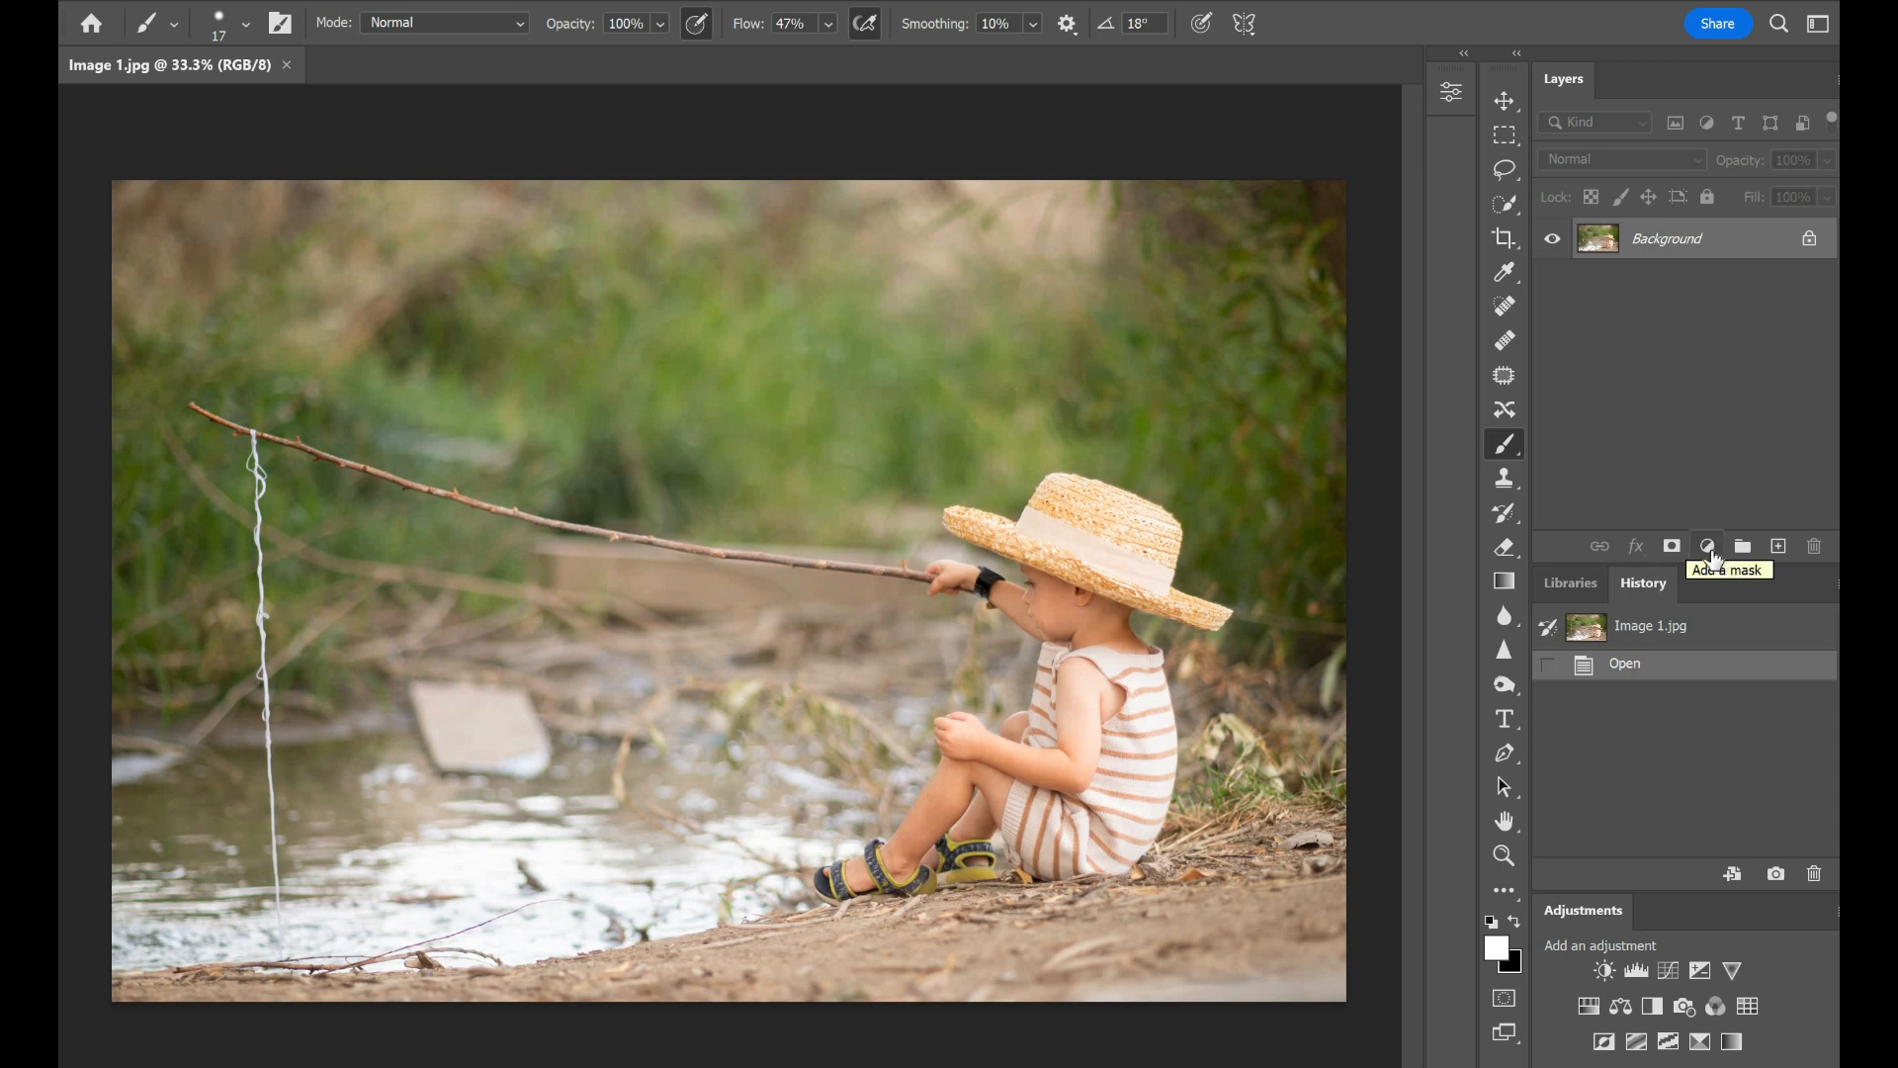
Step: Add a Solid Color fill layer in red d72525 above the photo and toggle its visibility off and on
{"action": "left_click", "coordinate": [1710, 552]}
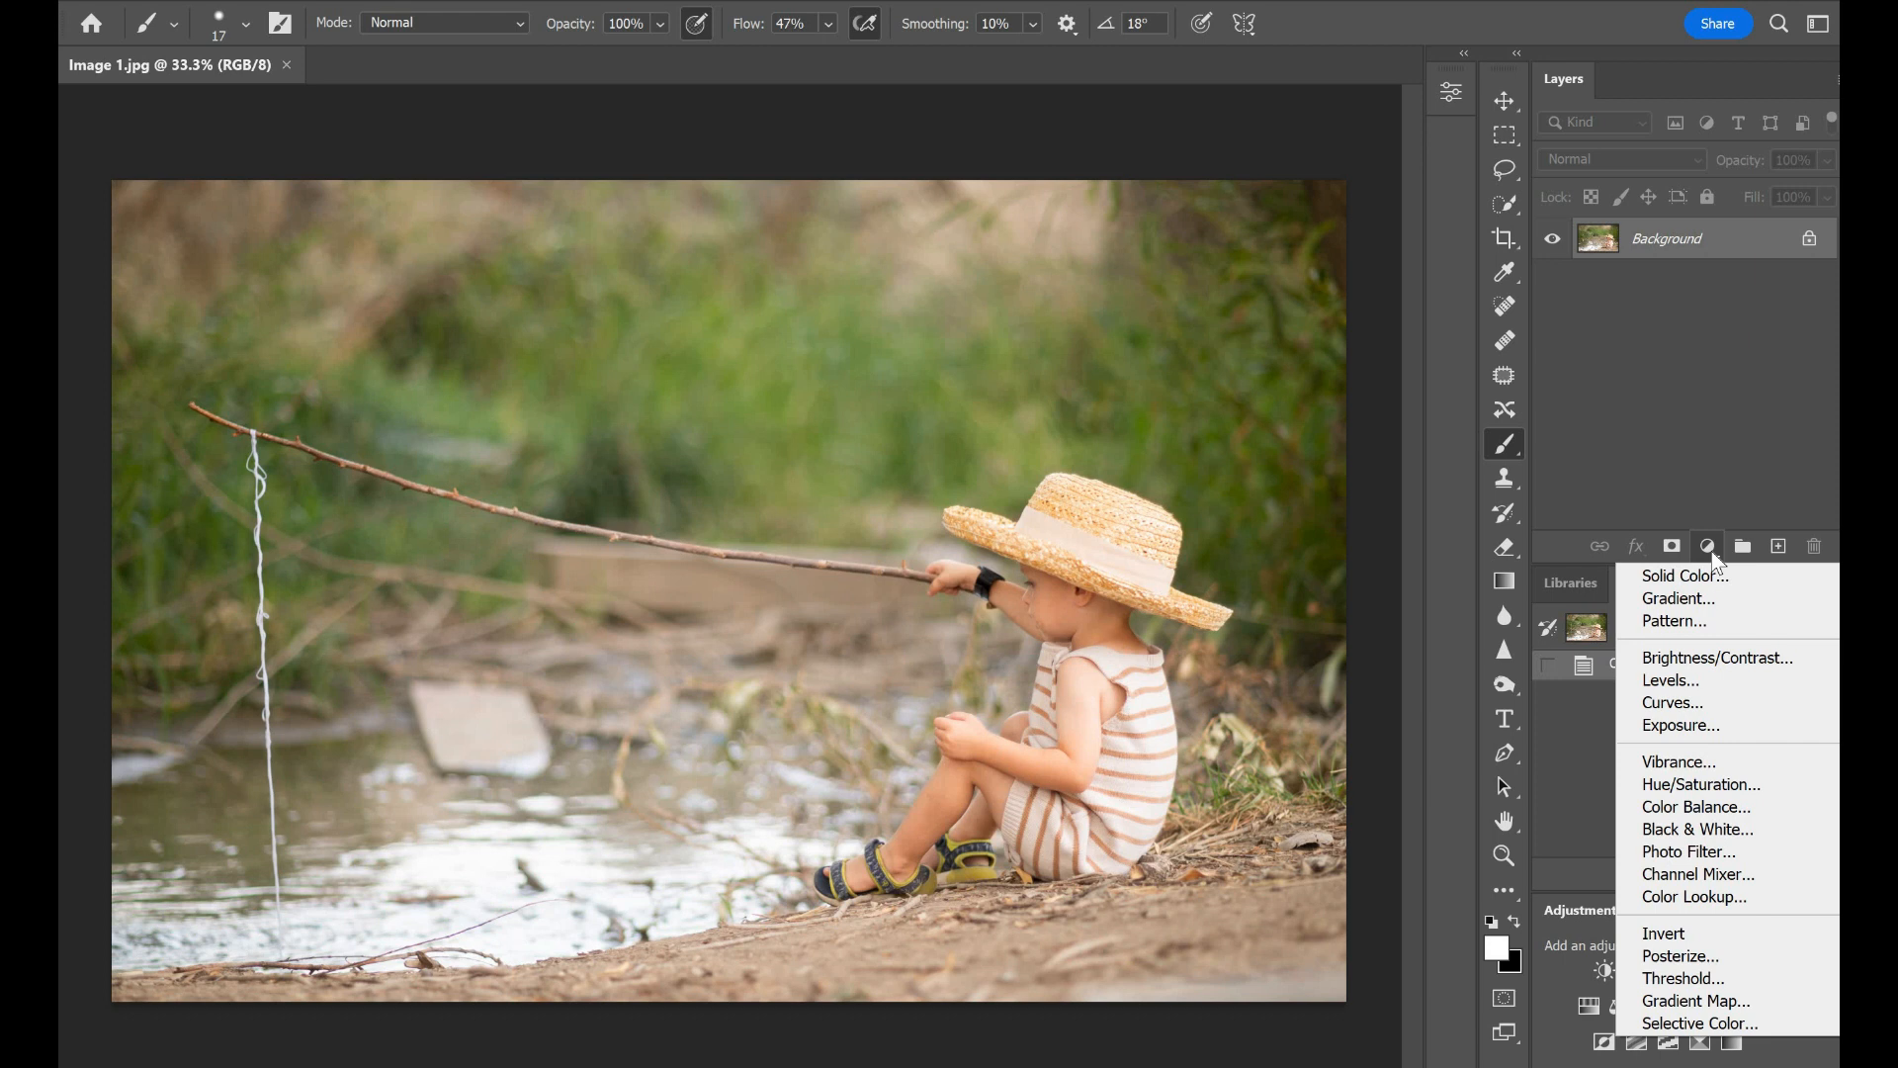
{"action": "left_click", "coordinate": [1703, 582]}
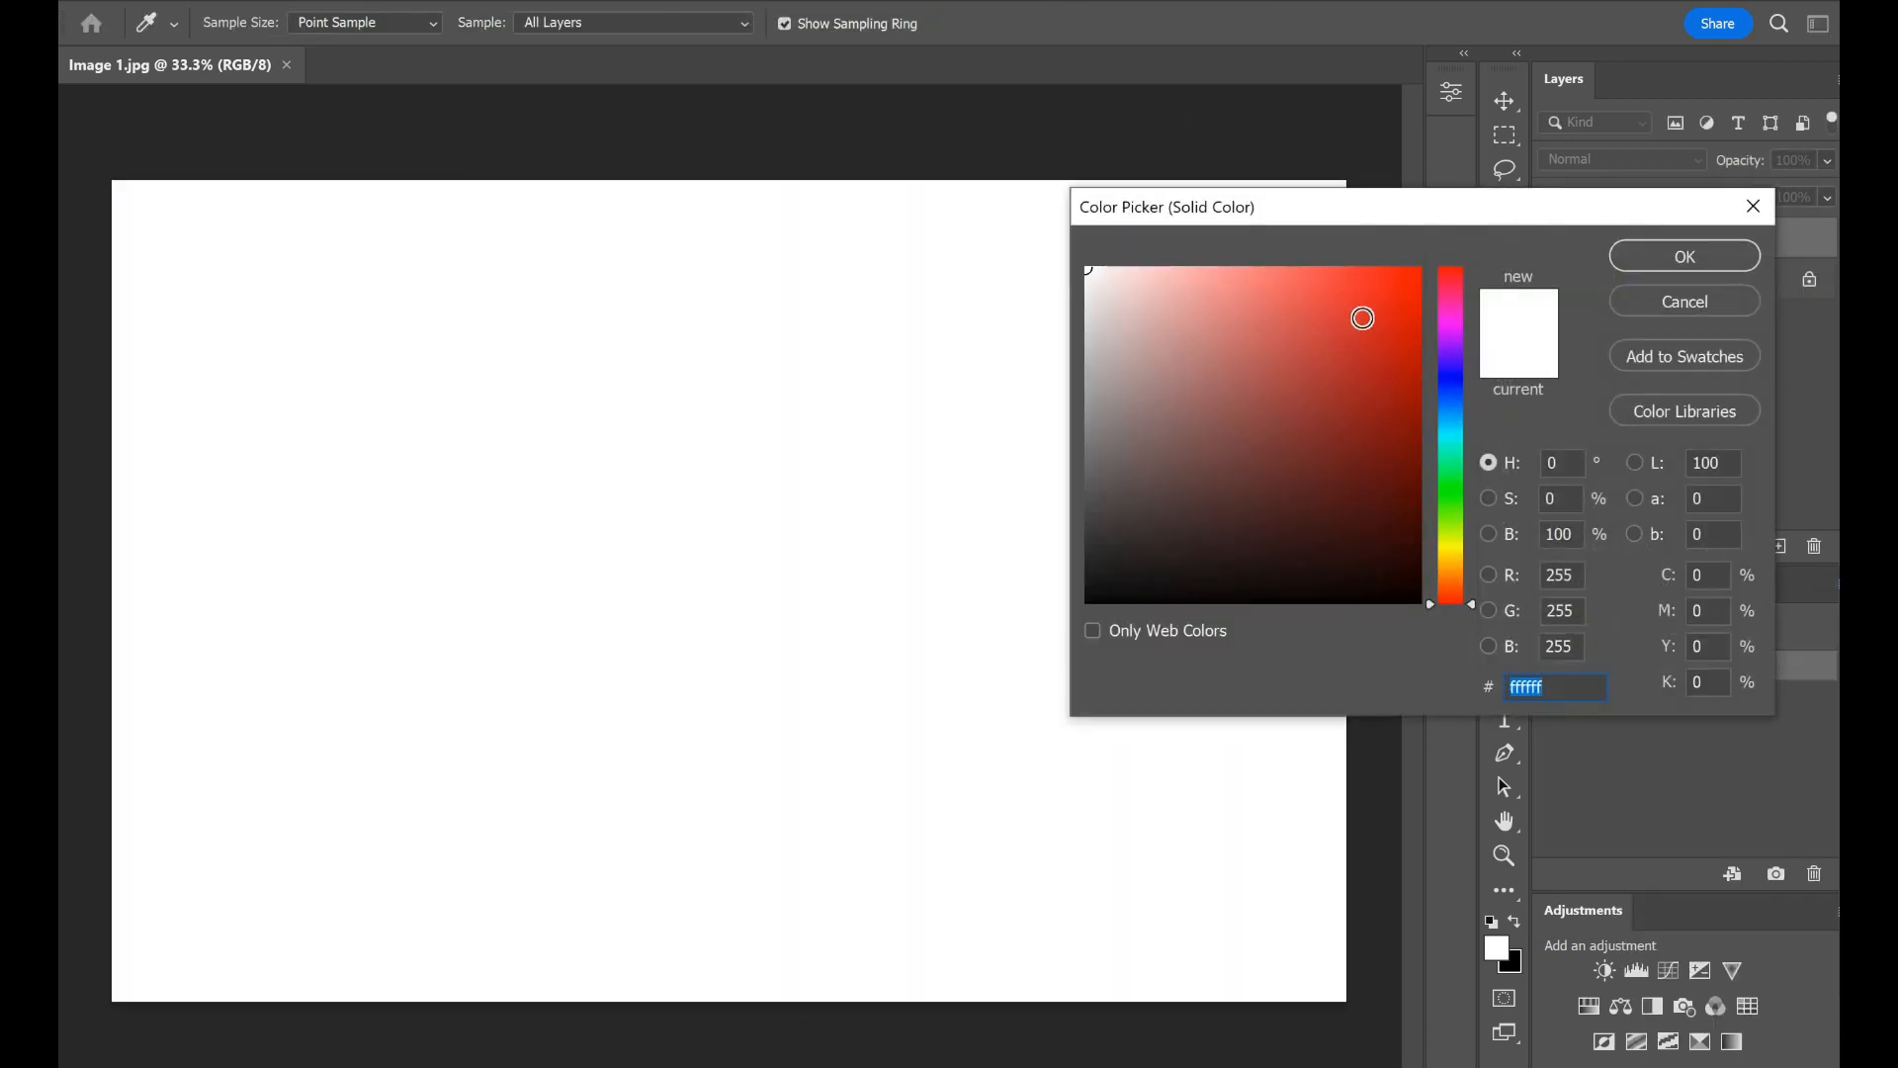
{"action": "left_click", "coordinate": [1364, 319]}
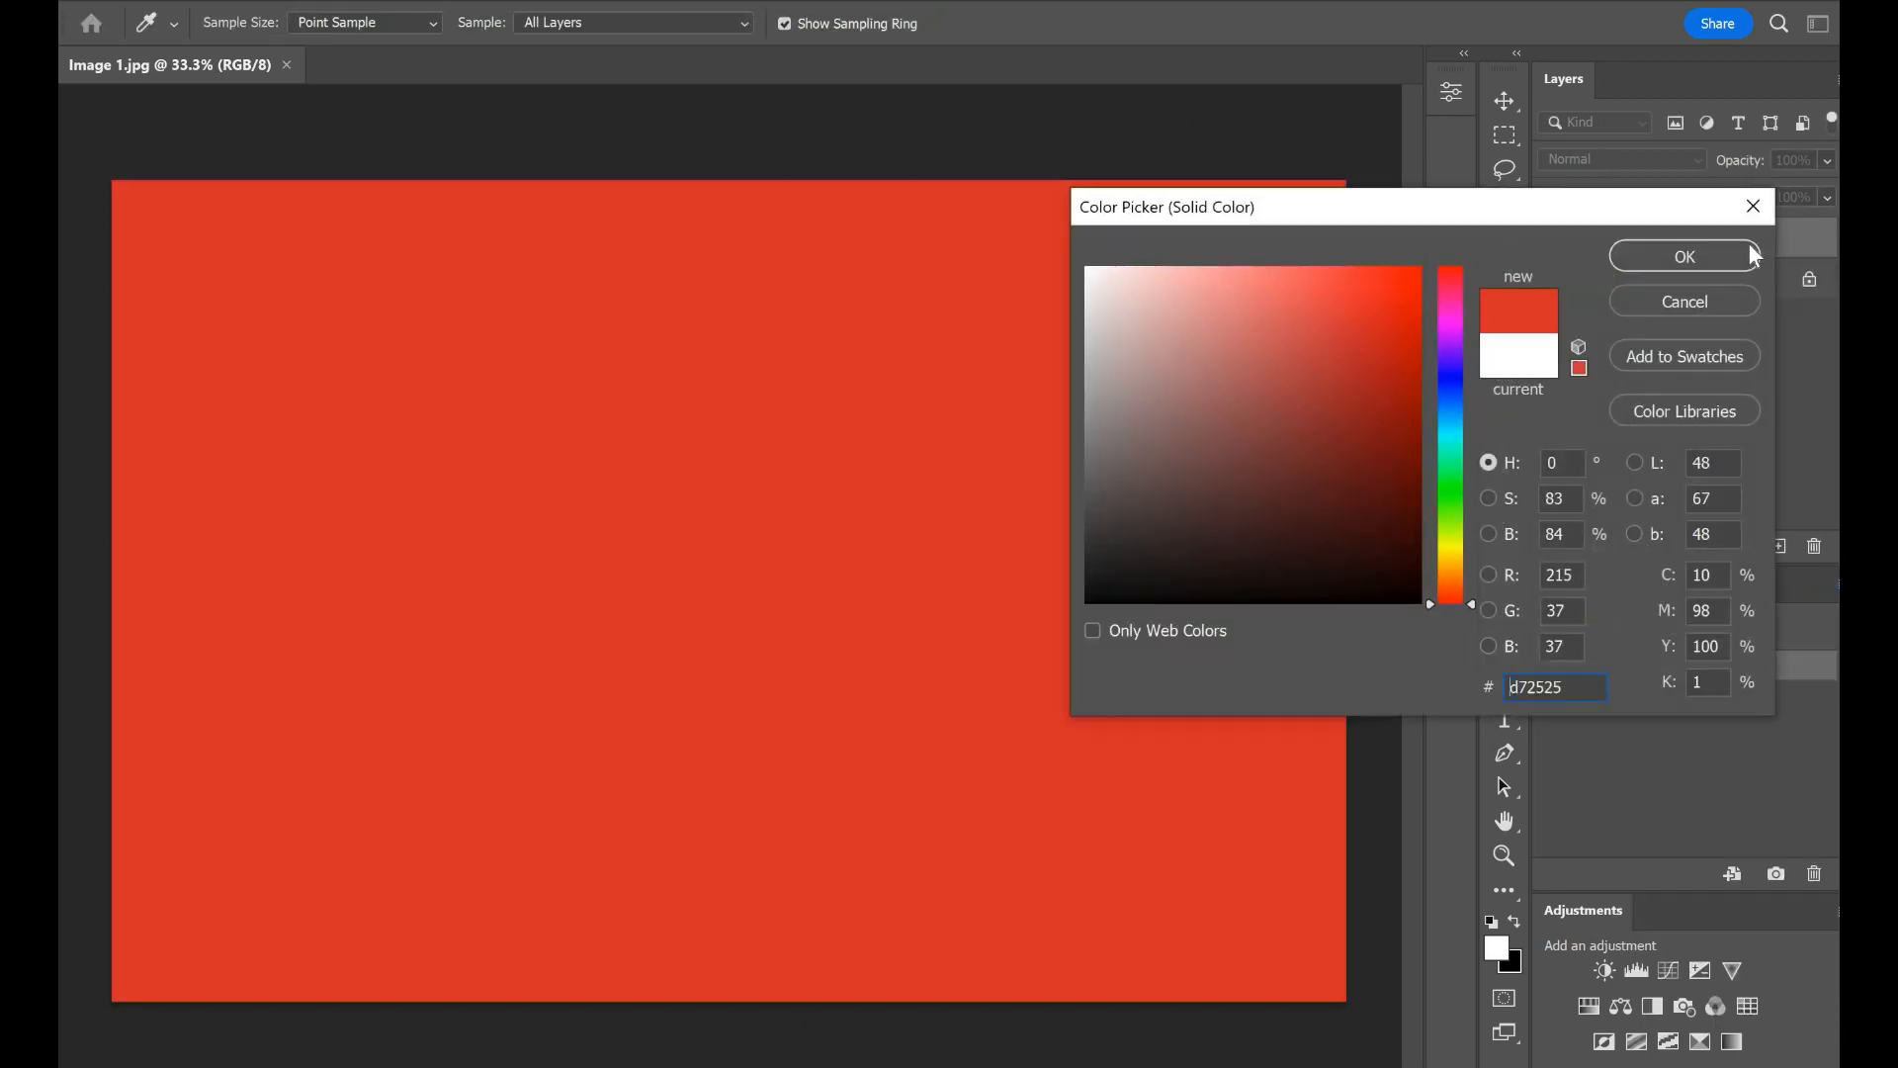
{"action": "left_click", "coordinate": [1684, 256]}
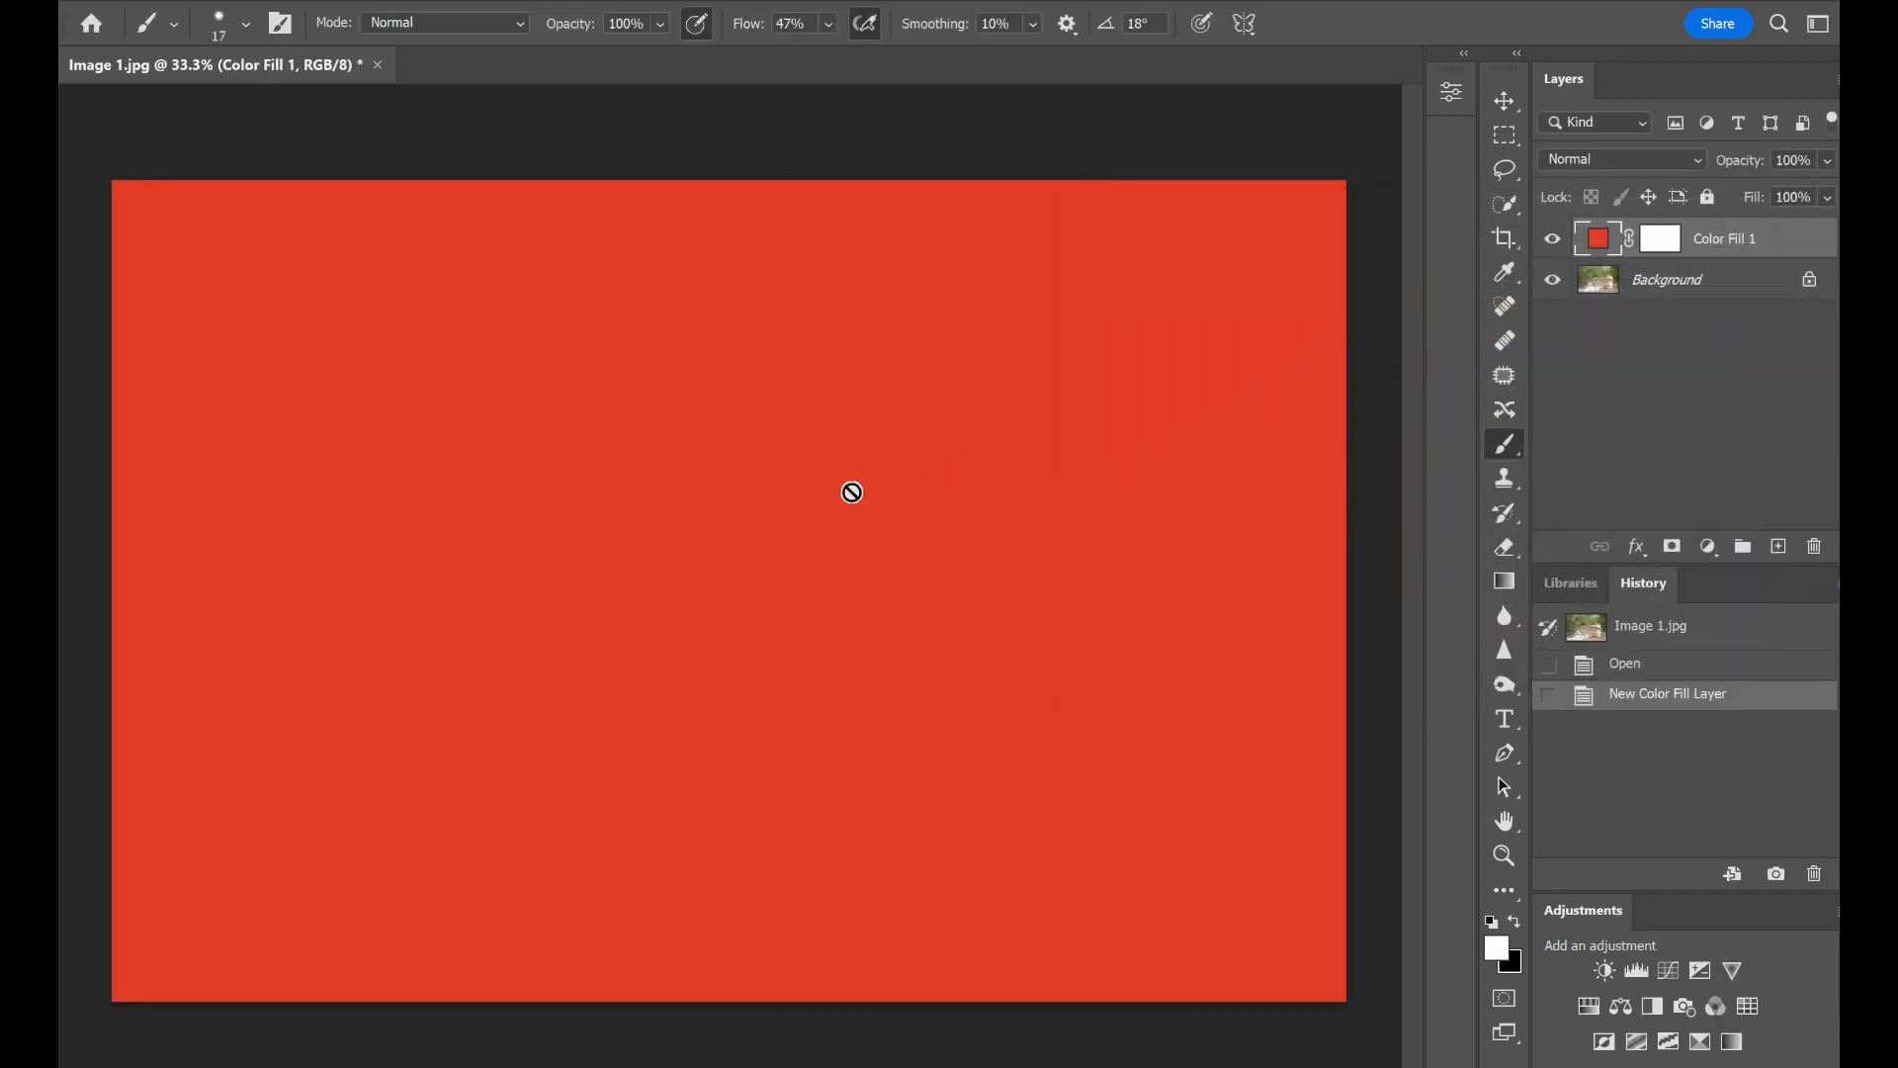
{"action": "left_click", "coordinate": [1552, 239]}
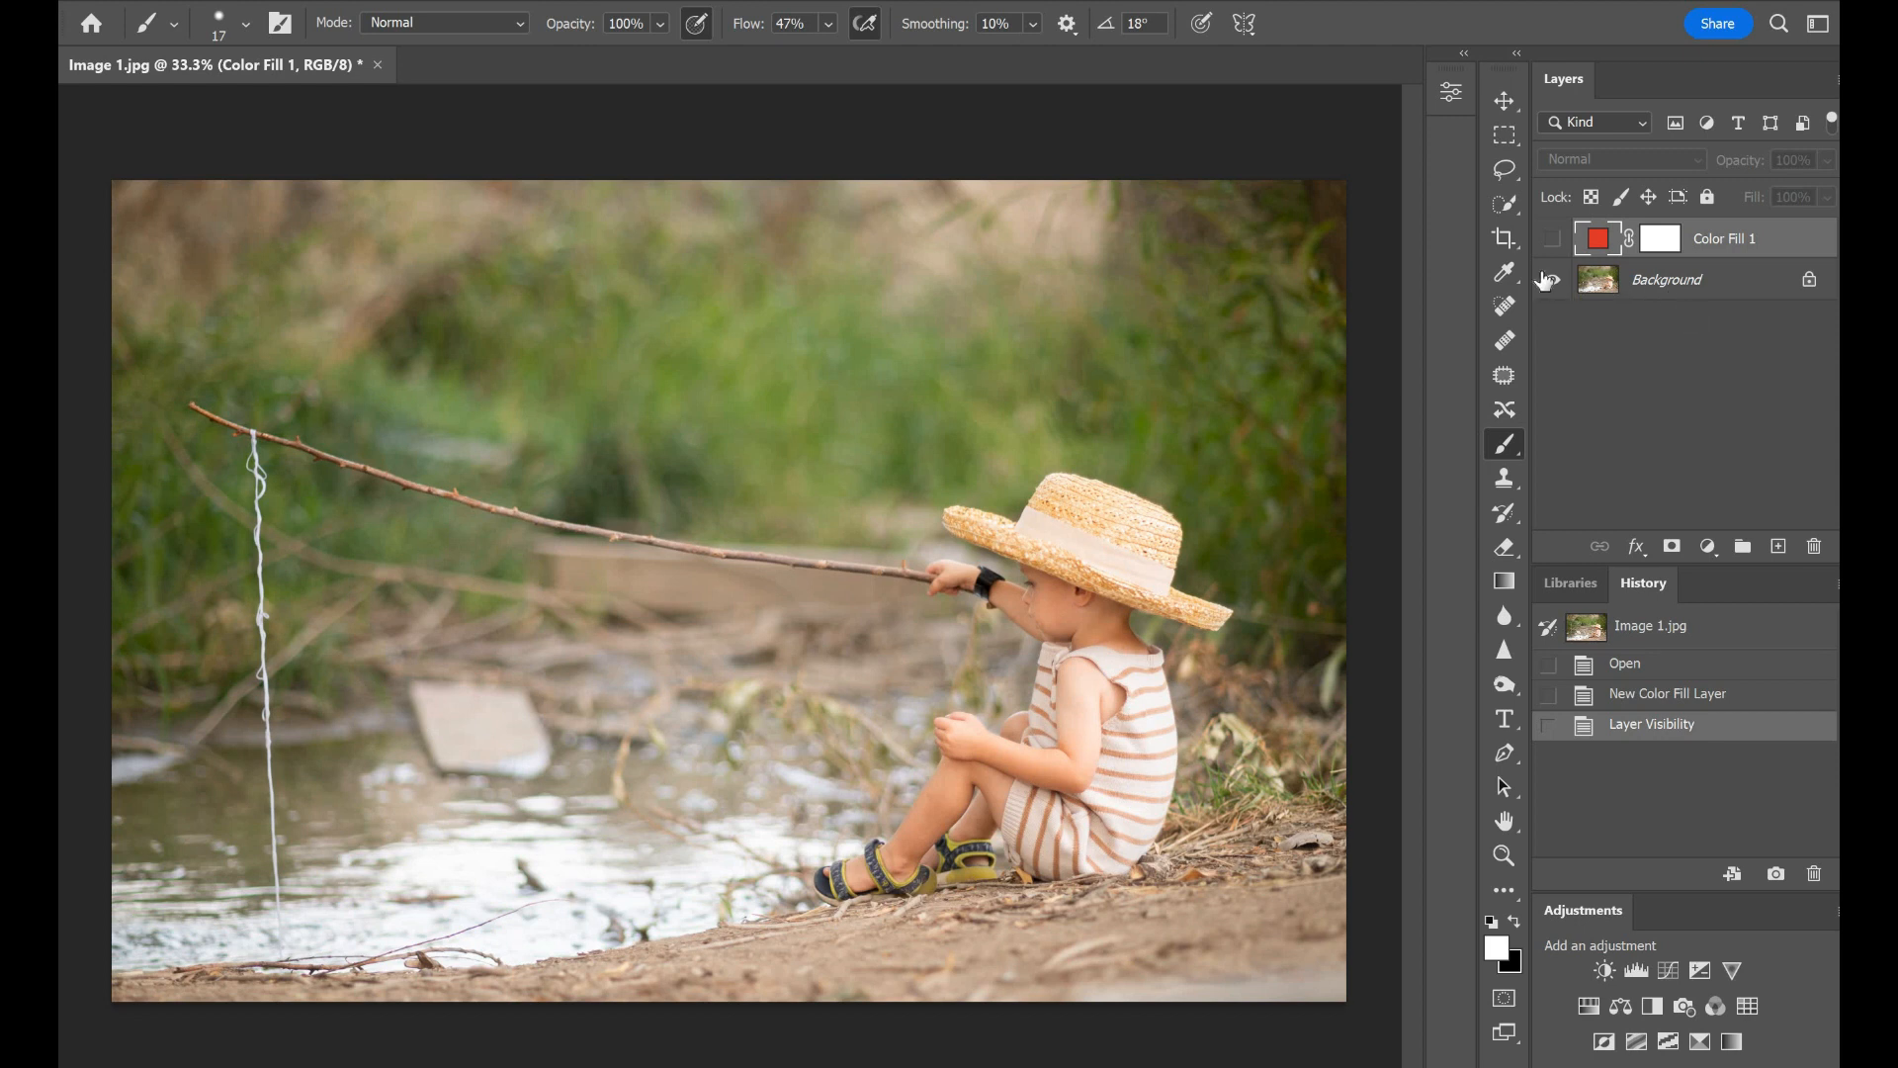
{"action": "left_click", "coordinate": [1552, 241]}
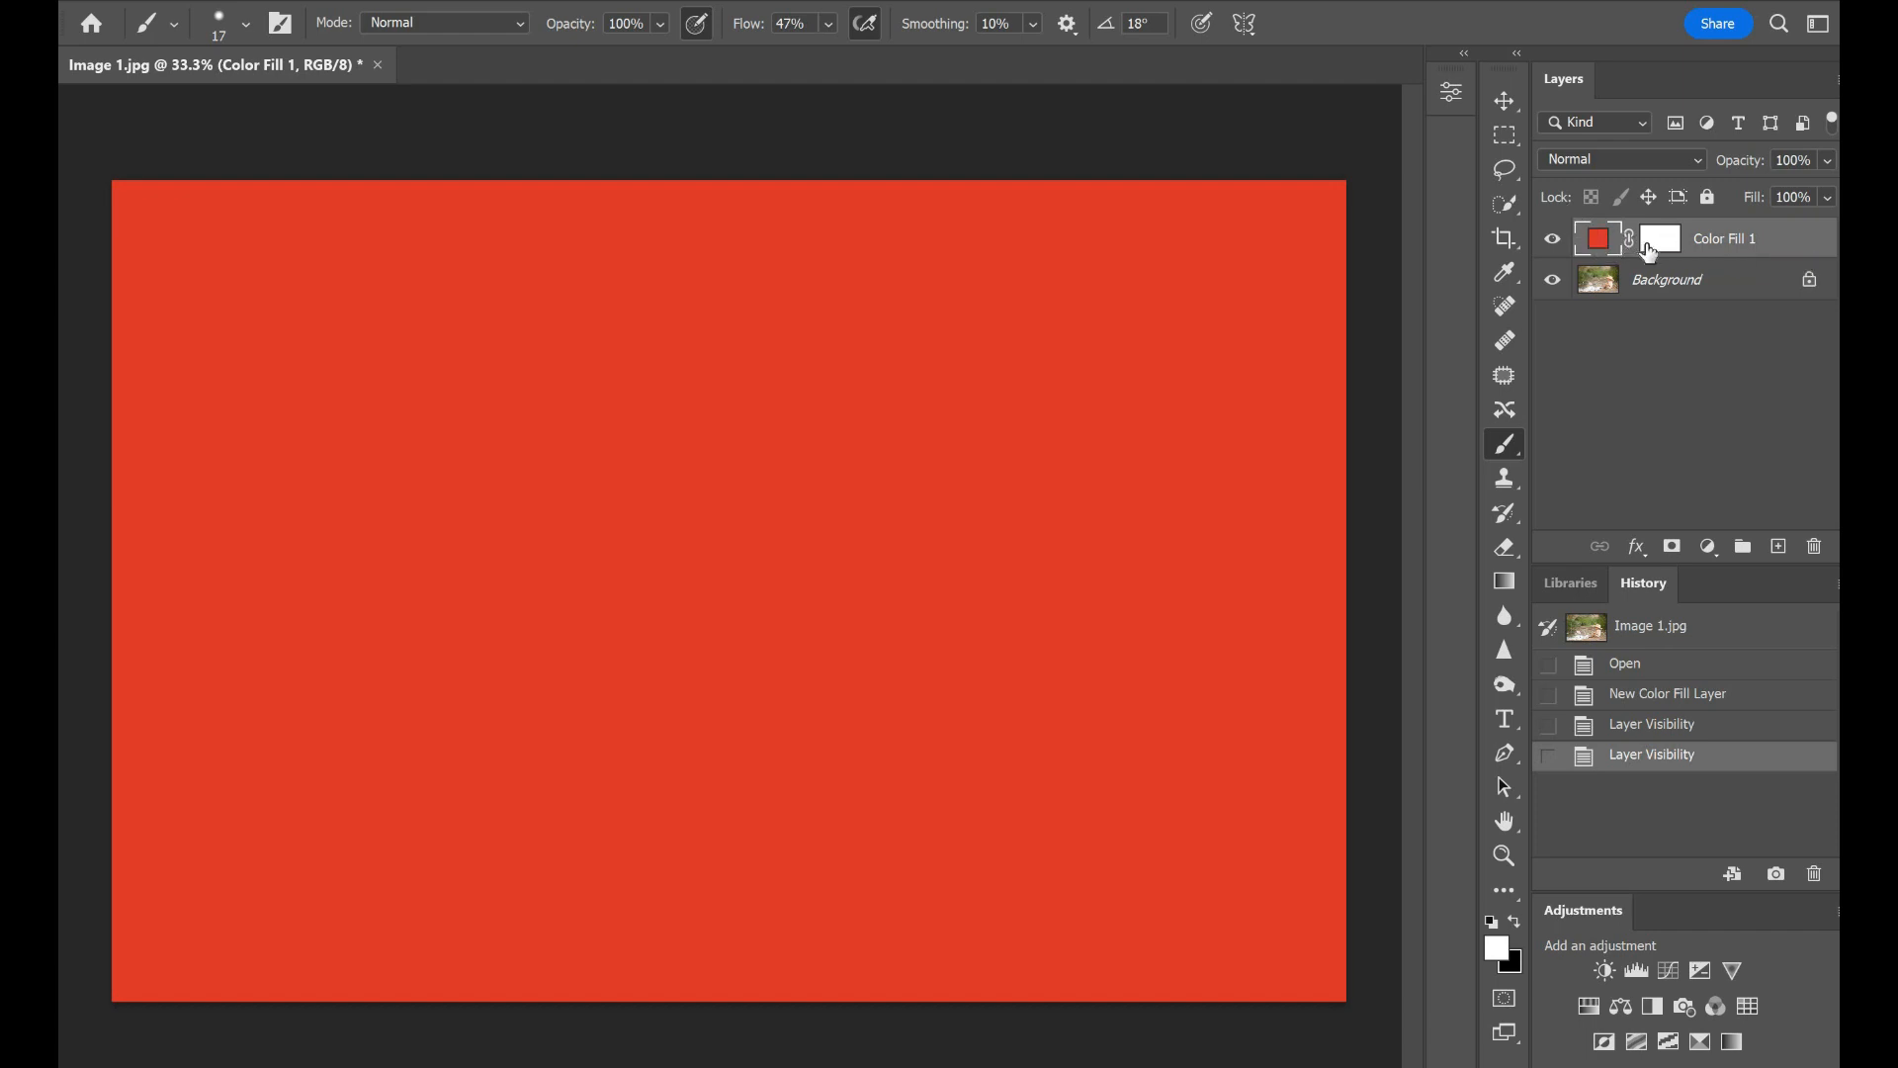
{"action": "key", "text": "ctrl+BackSpace"}
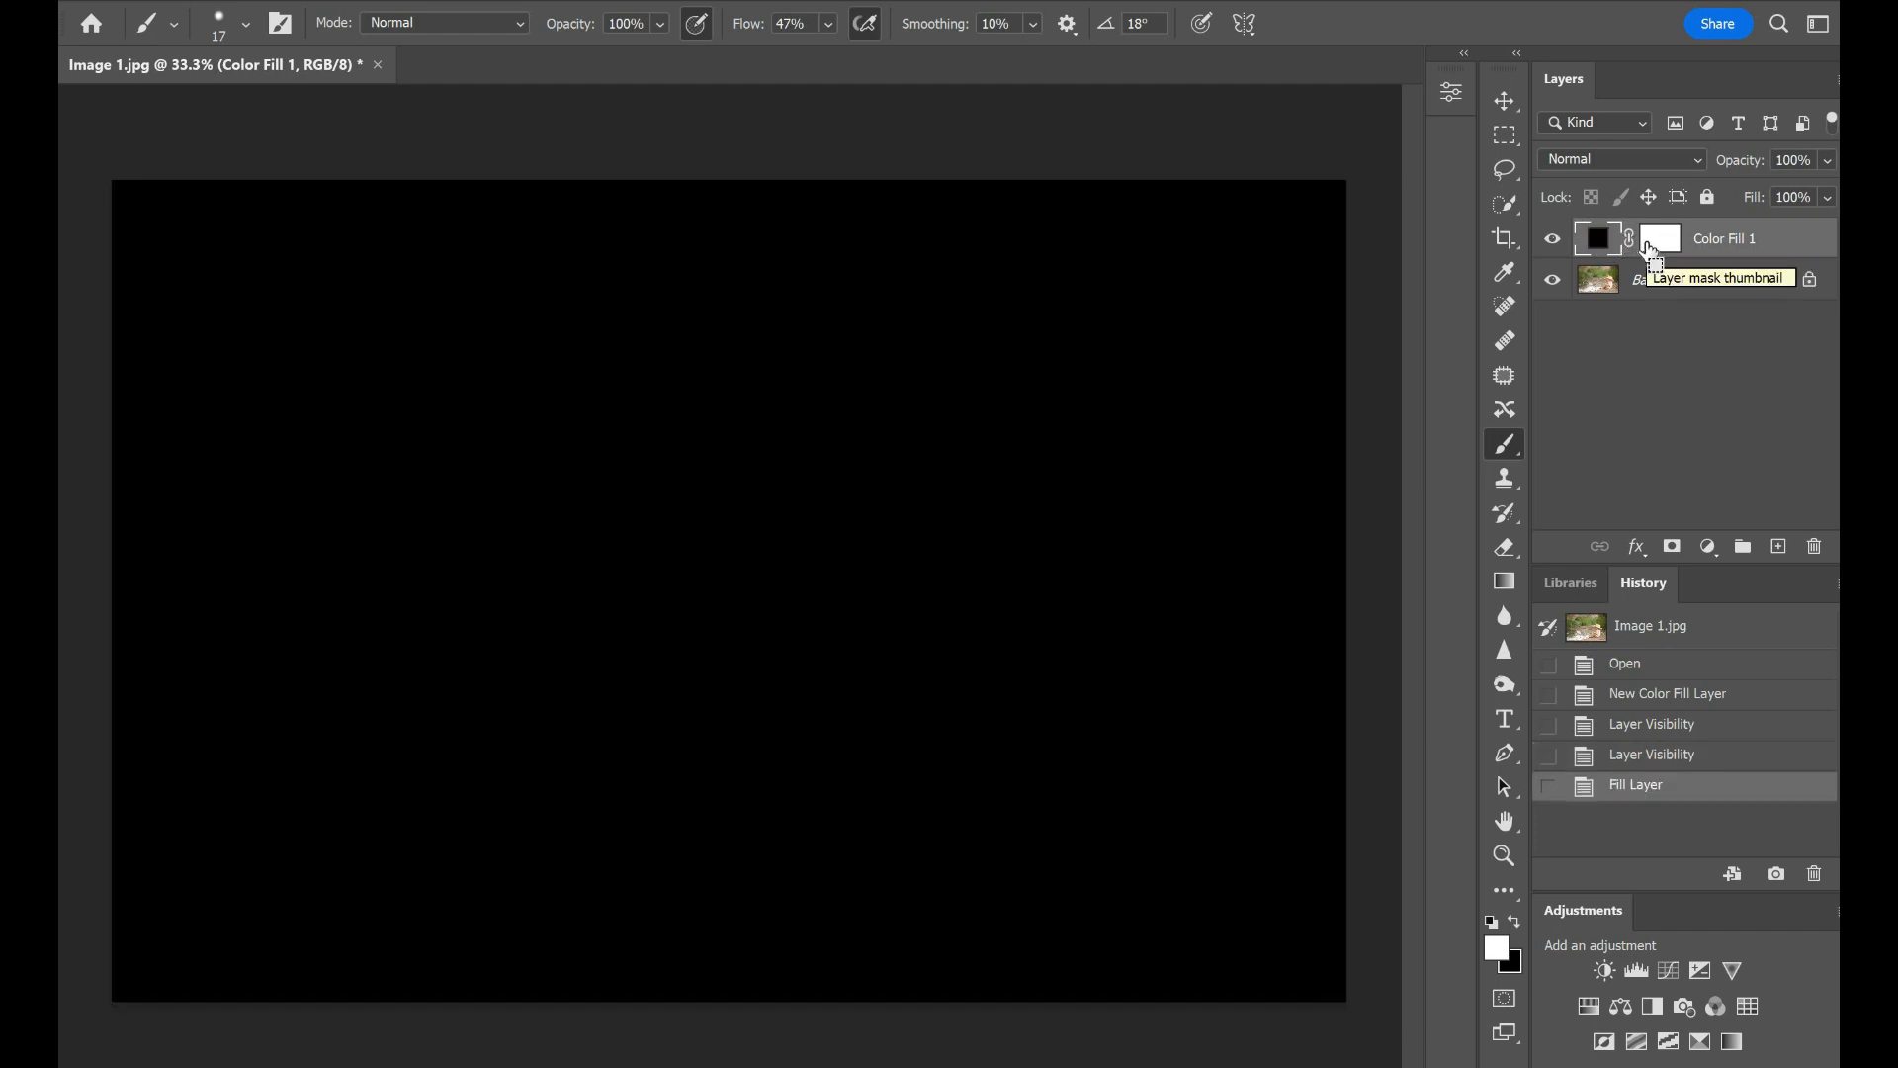
{"action": "key", "text": "ctrl+BackSpace"}
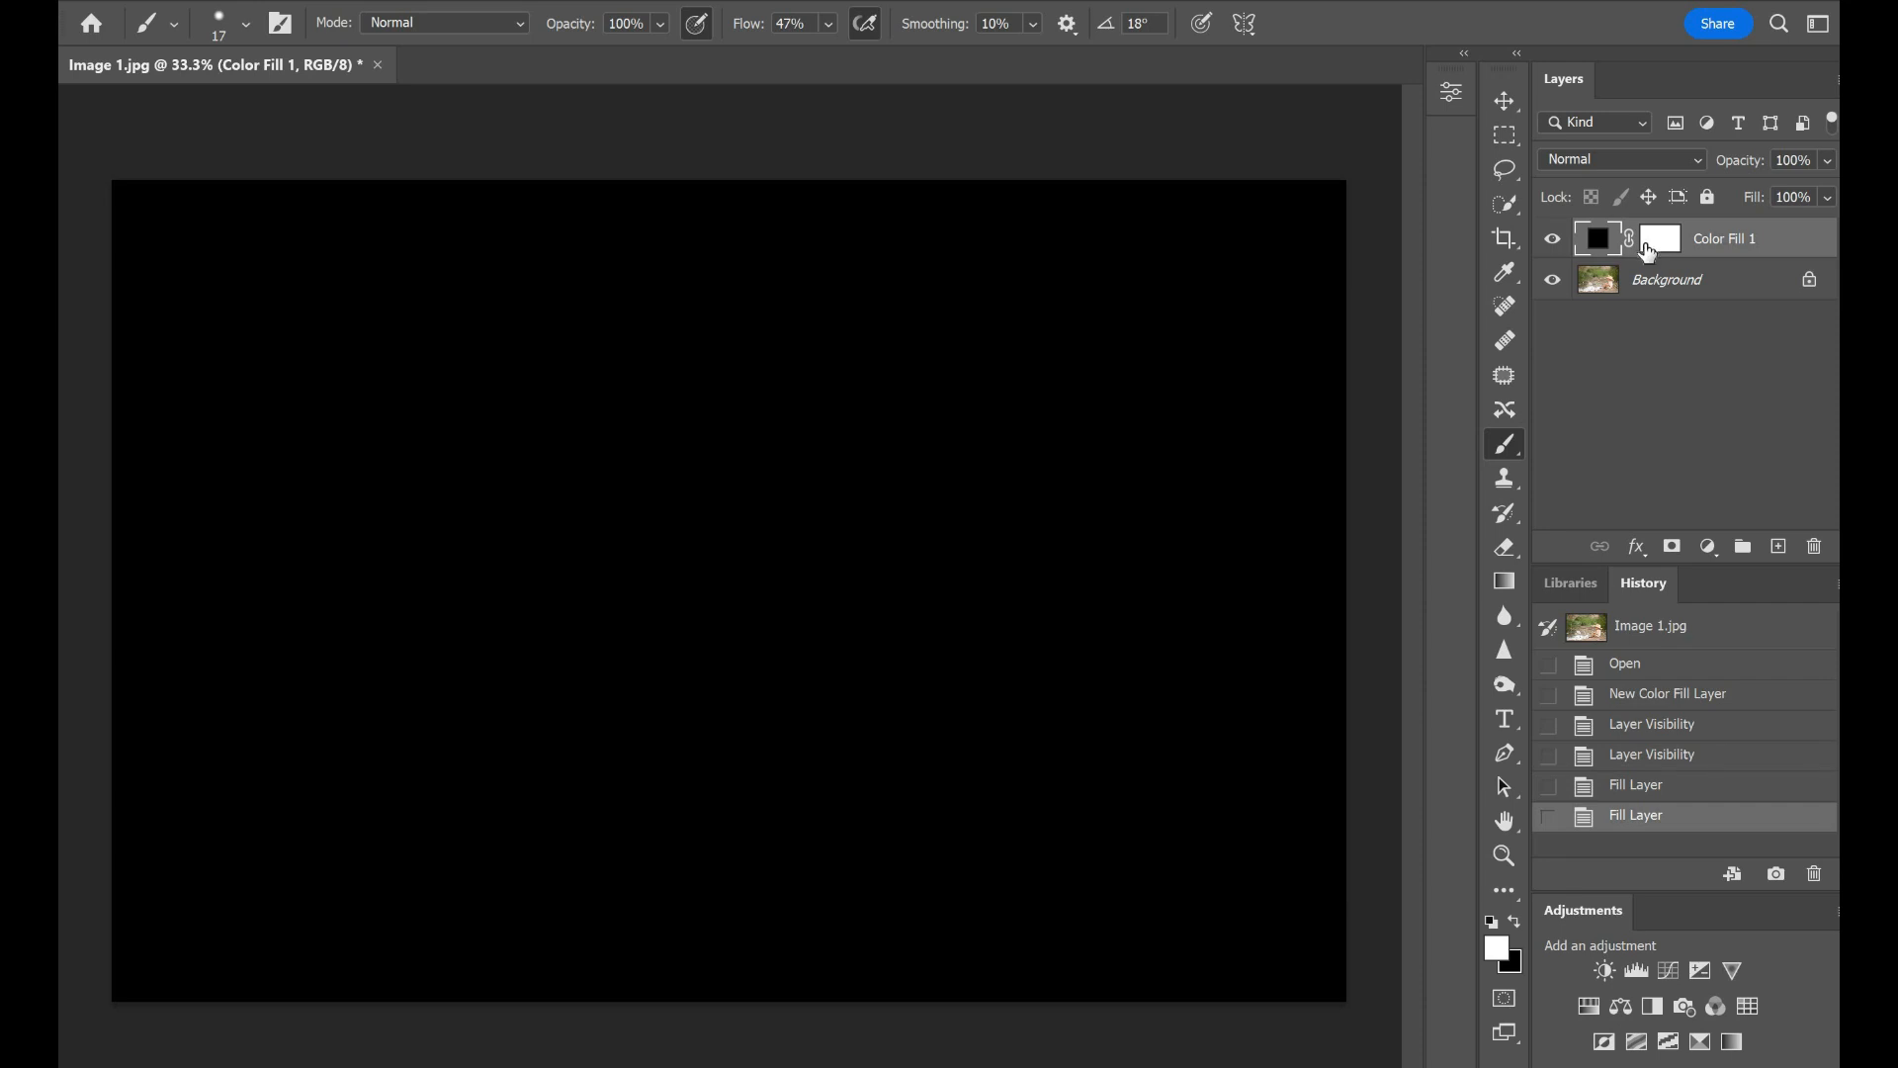
{"action": "key", "text": "ctrl+z"}
{"action": "key", "text": "ctrl+z"}
Step: Fill the red colour layer's mask with black
{"action": "left_click", "coordinate": [1654, 254]}
{"action": "key", "text": "ctrl+BackSpace"}
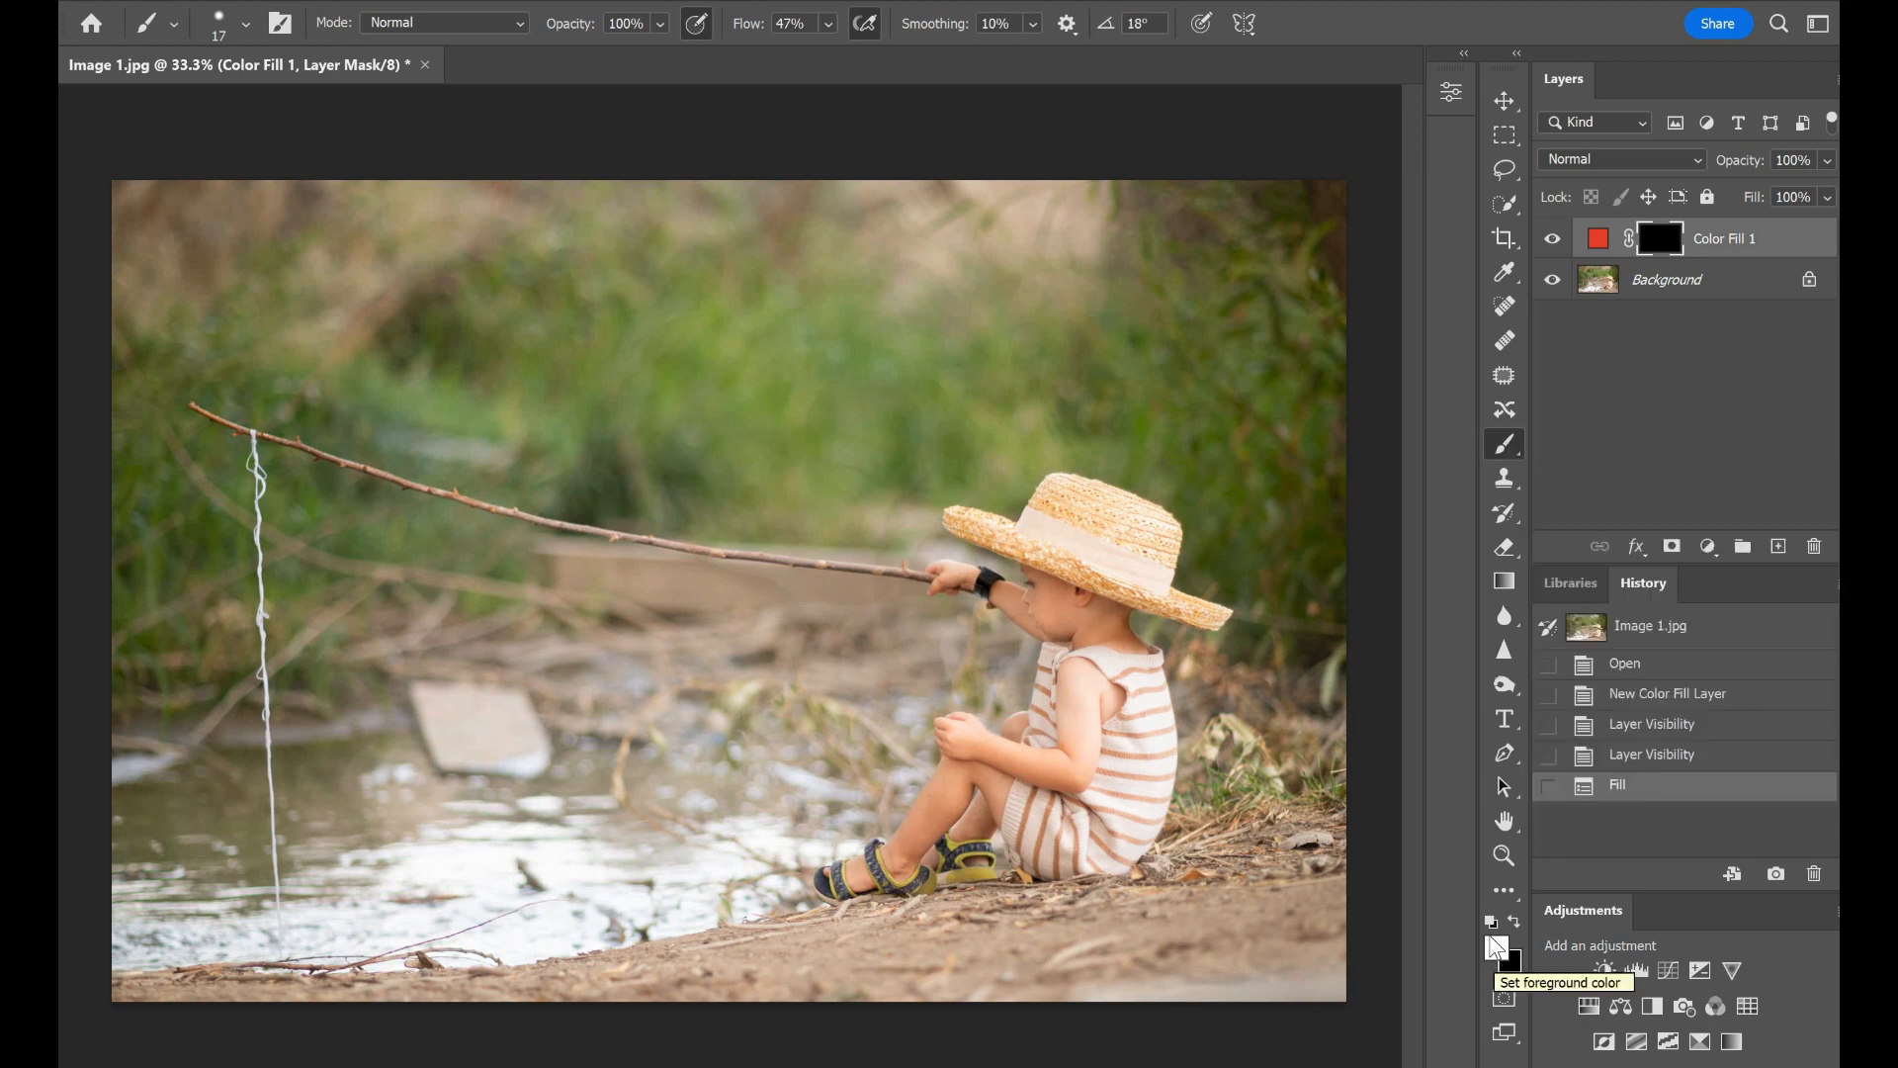
Step: Set the brush size to 385 px and paint white on the mask over the boy's hat and the area around it
{"action": "left_click", "coordinate": [238, 26]}
{"action": "left_click", "coordinate": [343, 101]}
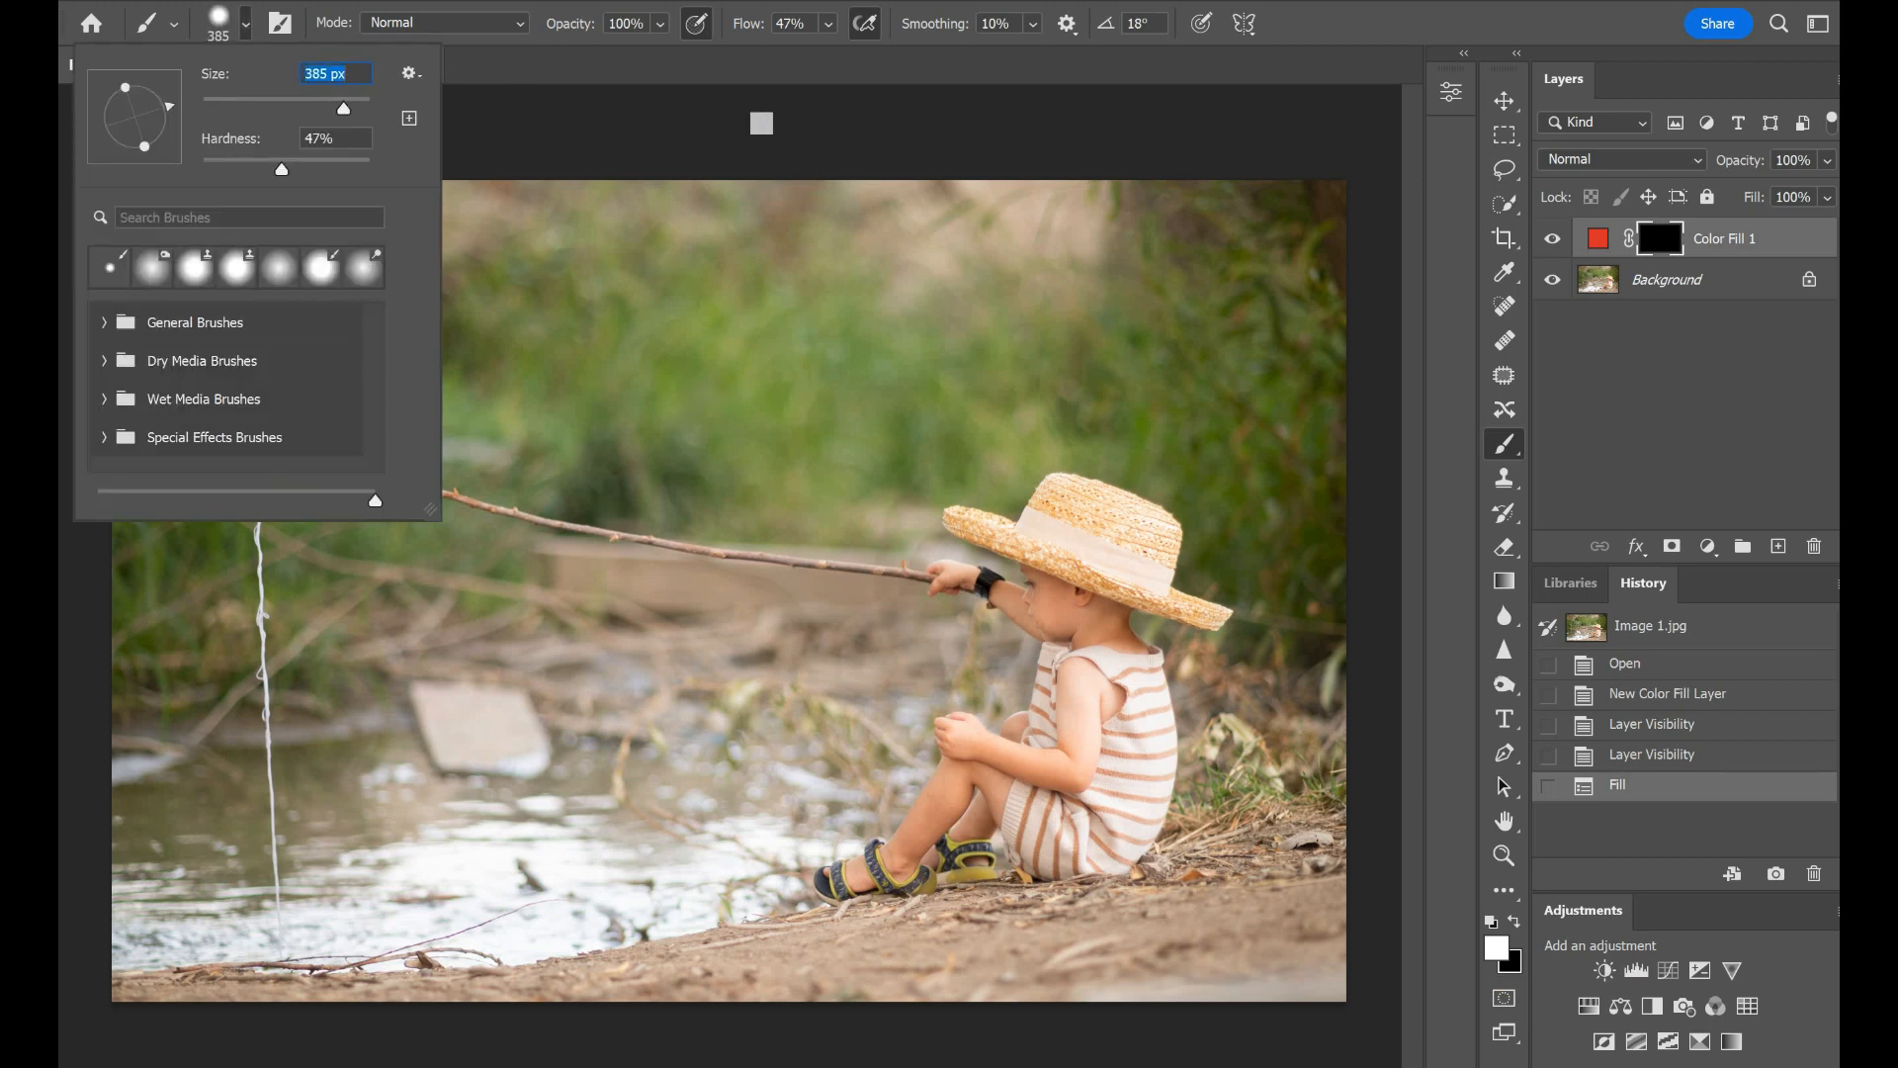
{"action": "left_click", "coordinate": [815, 580]}
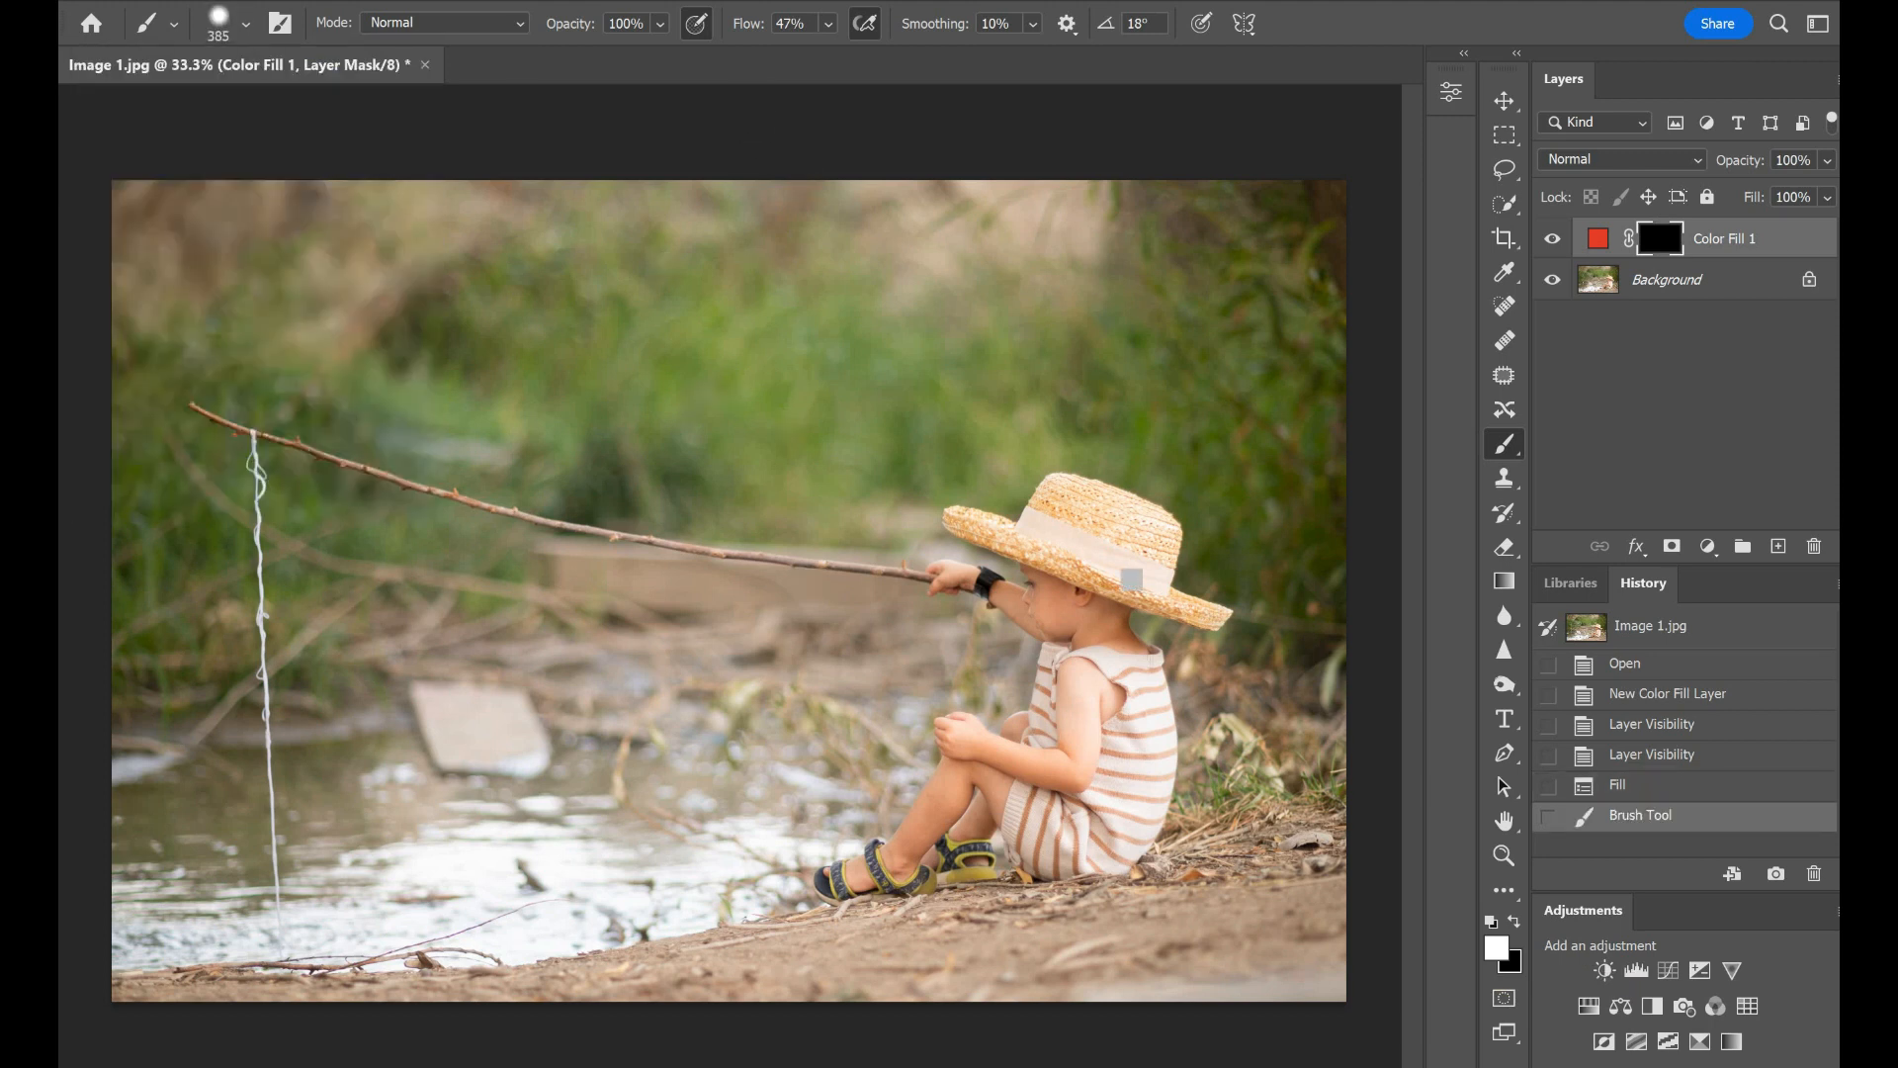
{"action": "left_click_drag", "start_coordinate": [1142, 587], "coordinate": [1127, 413]}
{"action": "left_click_drag", "start_coordinate": [896, 341], "coordinate": [1161, 634]}
{"action": "mouse_move", "coordinate": [1047, 650]}
{"action": "left_mouse_down"}
{"action": "mouse_move", "coordinate": [1151, 494]}
{"action": "mouse_move", "coordinate": [1105, 617]}
{"action": "mouse_move", "coordinate": [1015, 597]}
{"action": "mouse_move", "coordinate": [1039, 606]}
{"action": "mouse_move", "coordinate": [960, 553]}
{"action": "mouse_move", "coordinate": [939, 499]}
{"action": "mouse_move", "coordinate": [1095, 450]}
{"action": "mouse_move", "coordinate": [1012, 429]}
{"action": "mouse_move", "coordinate": [1075, 506]}
{"action": "mouse_move", "coordinate": [1067, 591]}
{"action": "mouse_move", "coordinate": [1097, 563]}
{"action": "left_mouse_up"}
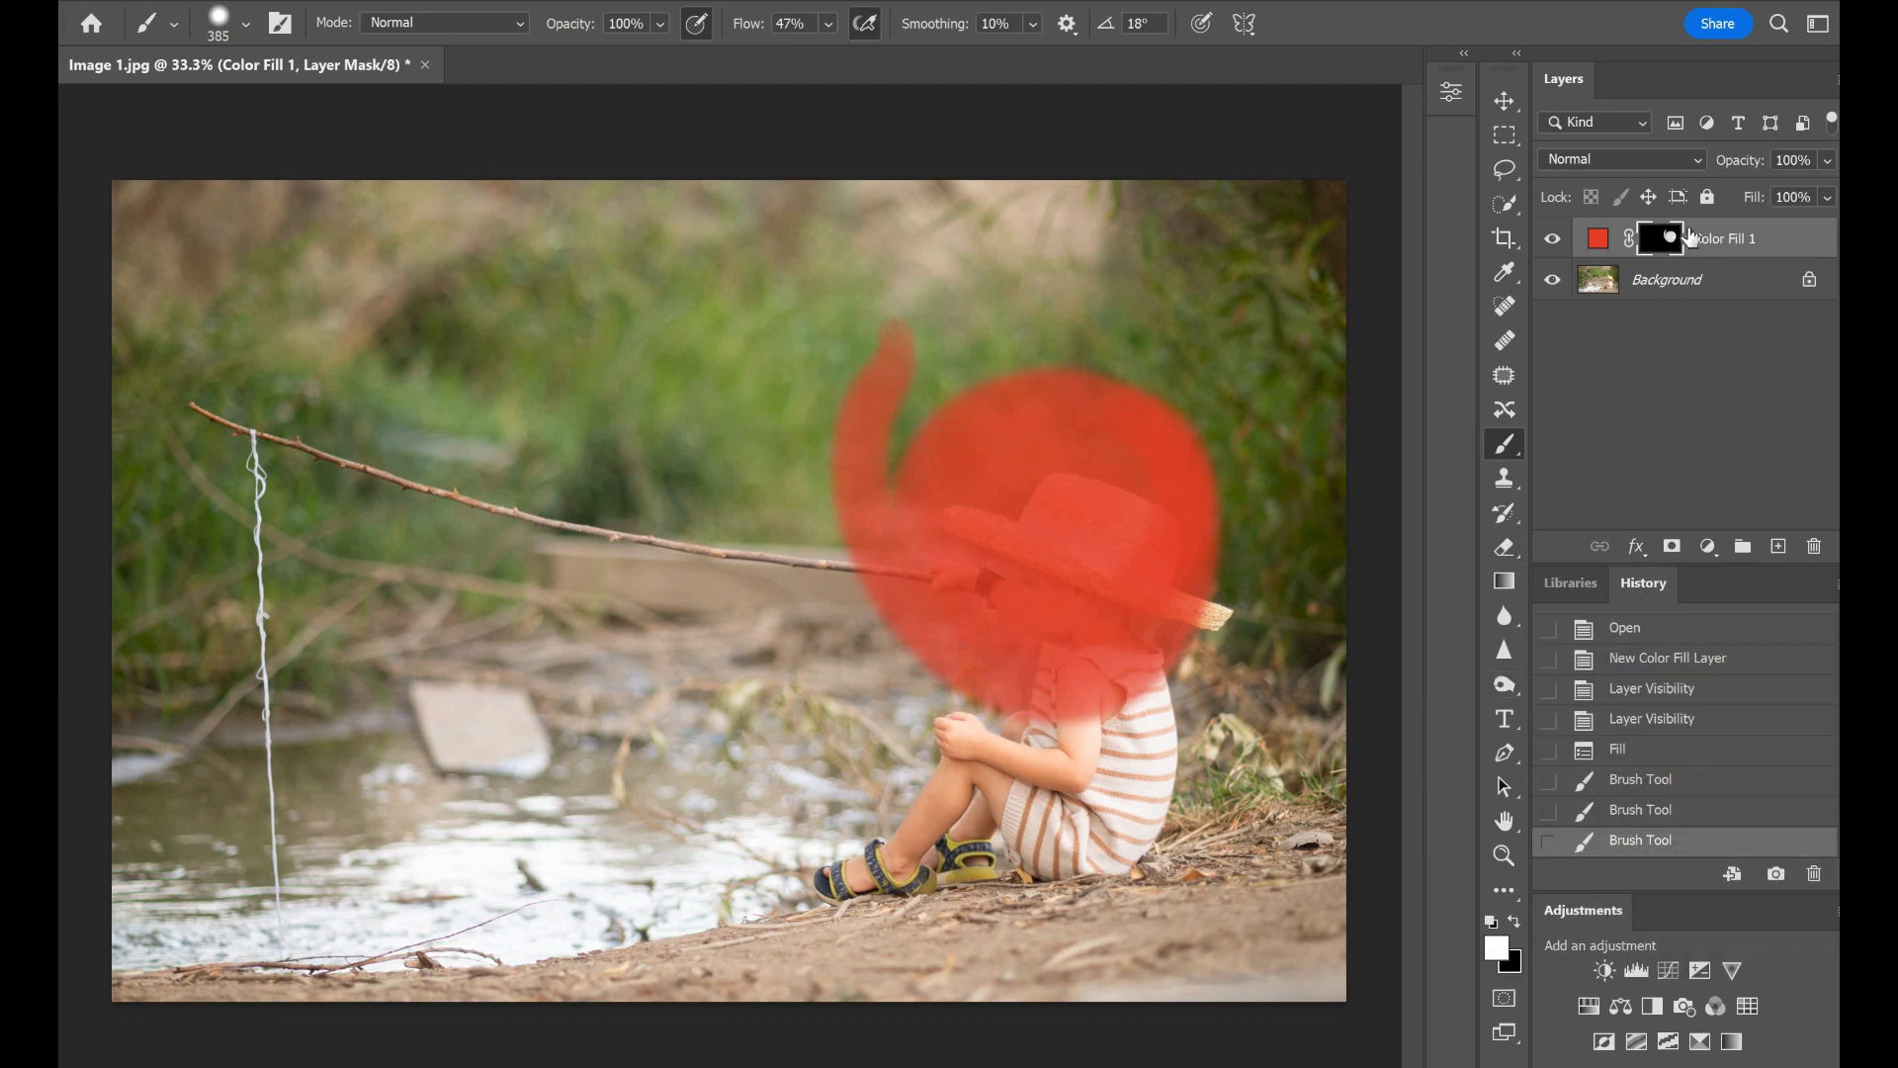
Step: Paint black on the mask over the red strokes, and revert the history to the mask fill
{"action": "key", "text": "x"}
{"action": "mouse_move", "coordinate": [1203, 557]}
{"action": "left_mouse_down"}
{"action": "mouse_move", "coordinate": [1118, 415]}
{"action": "mouse_move", "coordinate": [1135, 492]}
{"action": "mouse_move", "coordinate": [1022, 365]}
{"action": "mouse_move", "coordinate": [1085, 535]}
{"action": "mouse_move", "coordinate": [978, 415]}
{"action": "mouse_move", "coordinate": [1000, 568]}
{"action": "mouse_move", "coordinate": [861, 350]}
{"action": "mouse_move", "coordinate": [973, 619]}
{"action": "mouse_move", "coordinate": [962, 640]}
{"action": "mouse_move", "coordinate": [942, 500]}
{"action": "mouse_move", "coordinate": [777, 517]}
{"action": "left_mouse_up"}
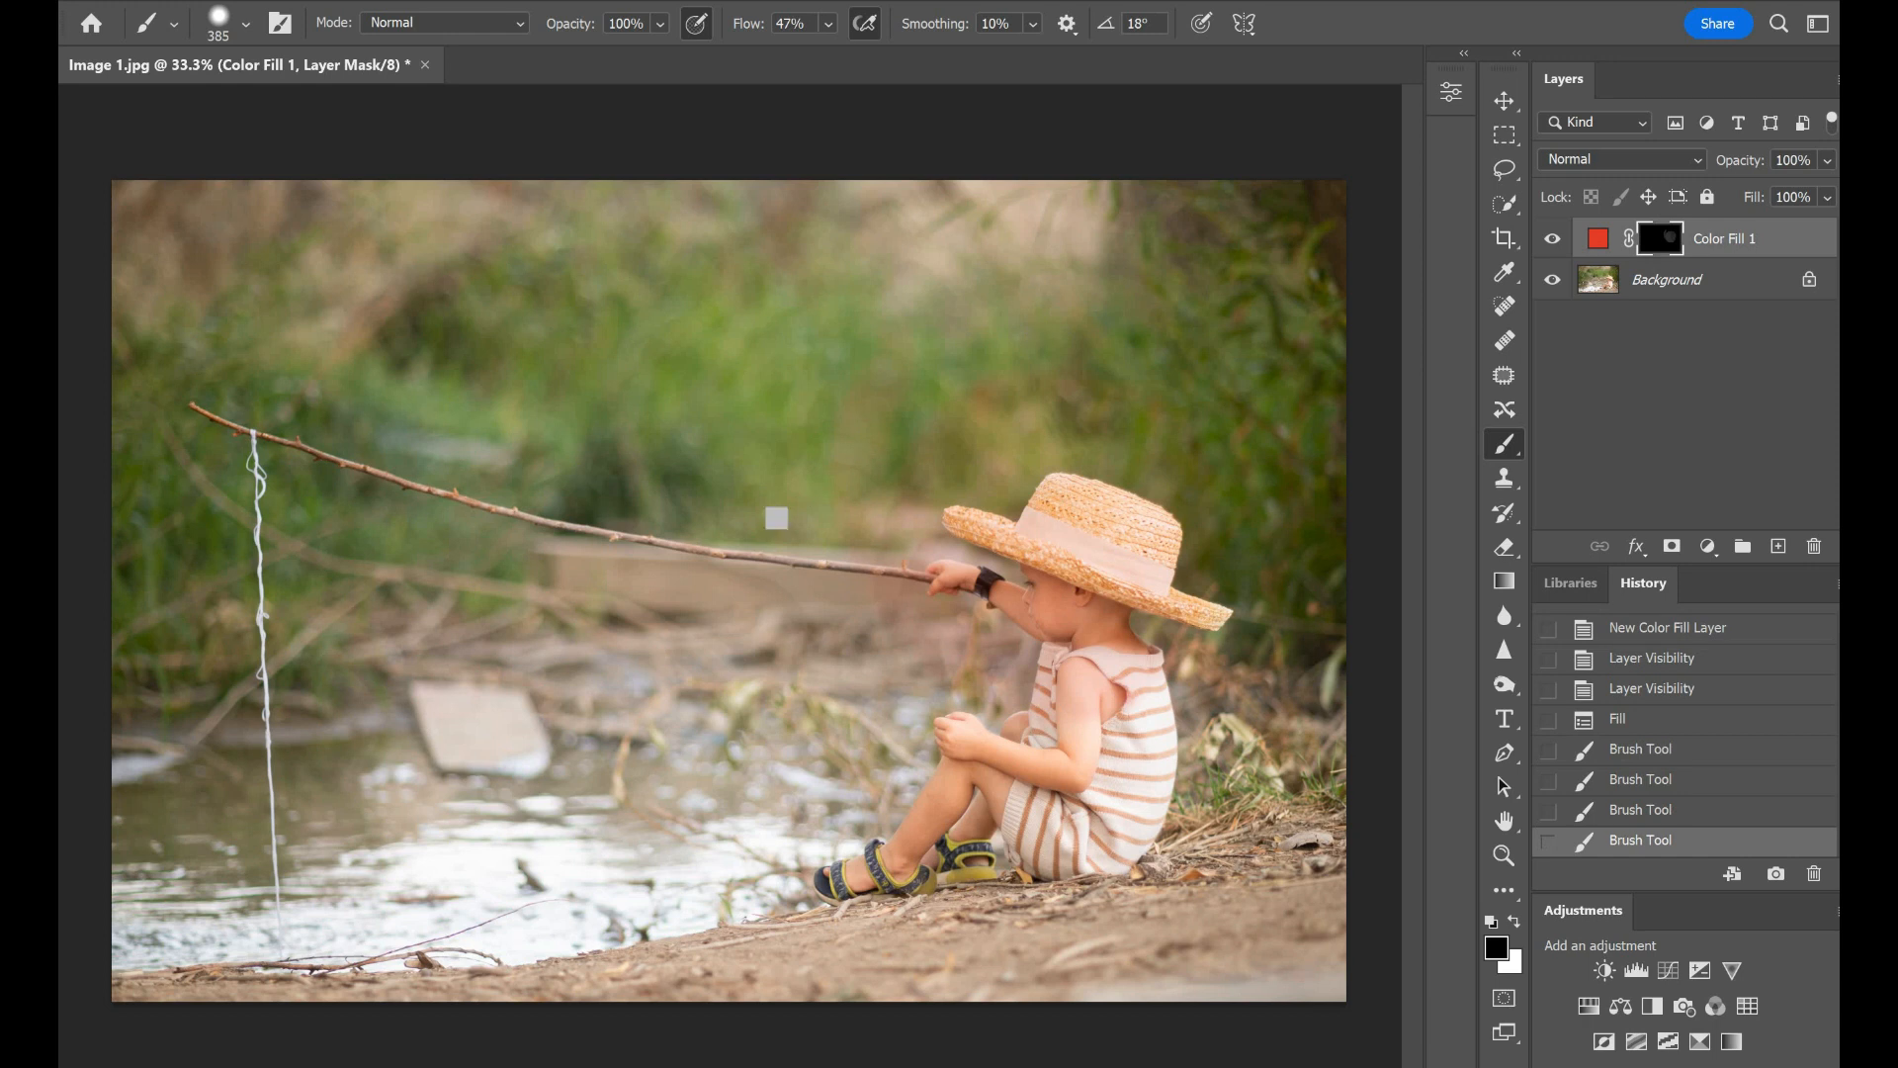
{"action": "mouse_move", "coordinate": [1008, 566]}
{"action": "left_mouse_down"}
{"action": "mouse_move", "coordinate": [1018, 519]}
{"action": "mouse_move", "coordinate": [1098, 672]}
{"action": "mouse_move", "coordinate": [889, 813]}
{"action": "left_mouse_up"}
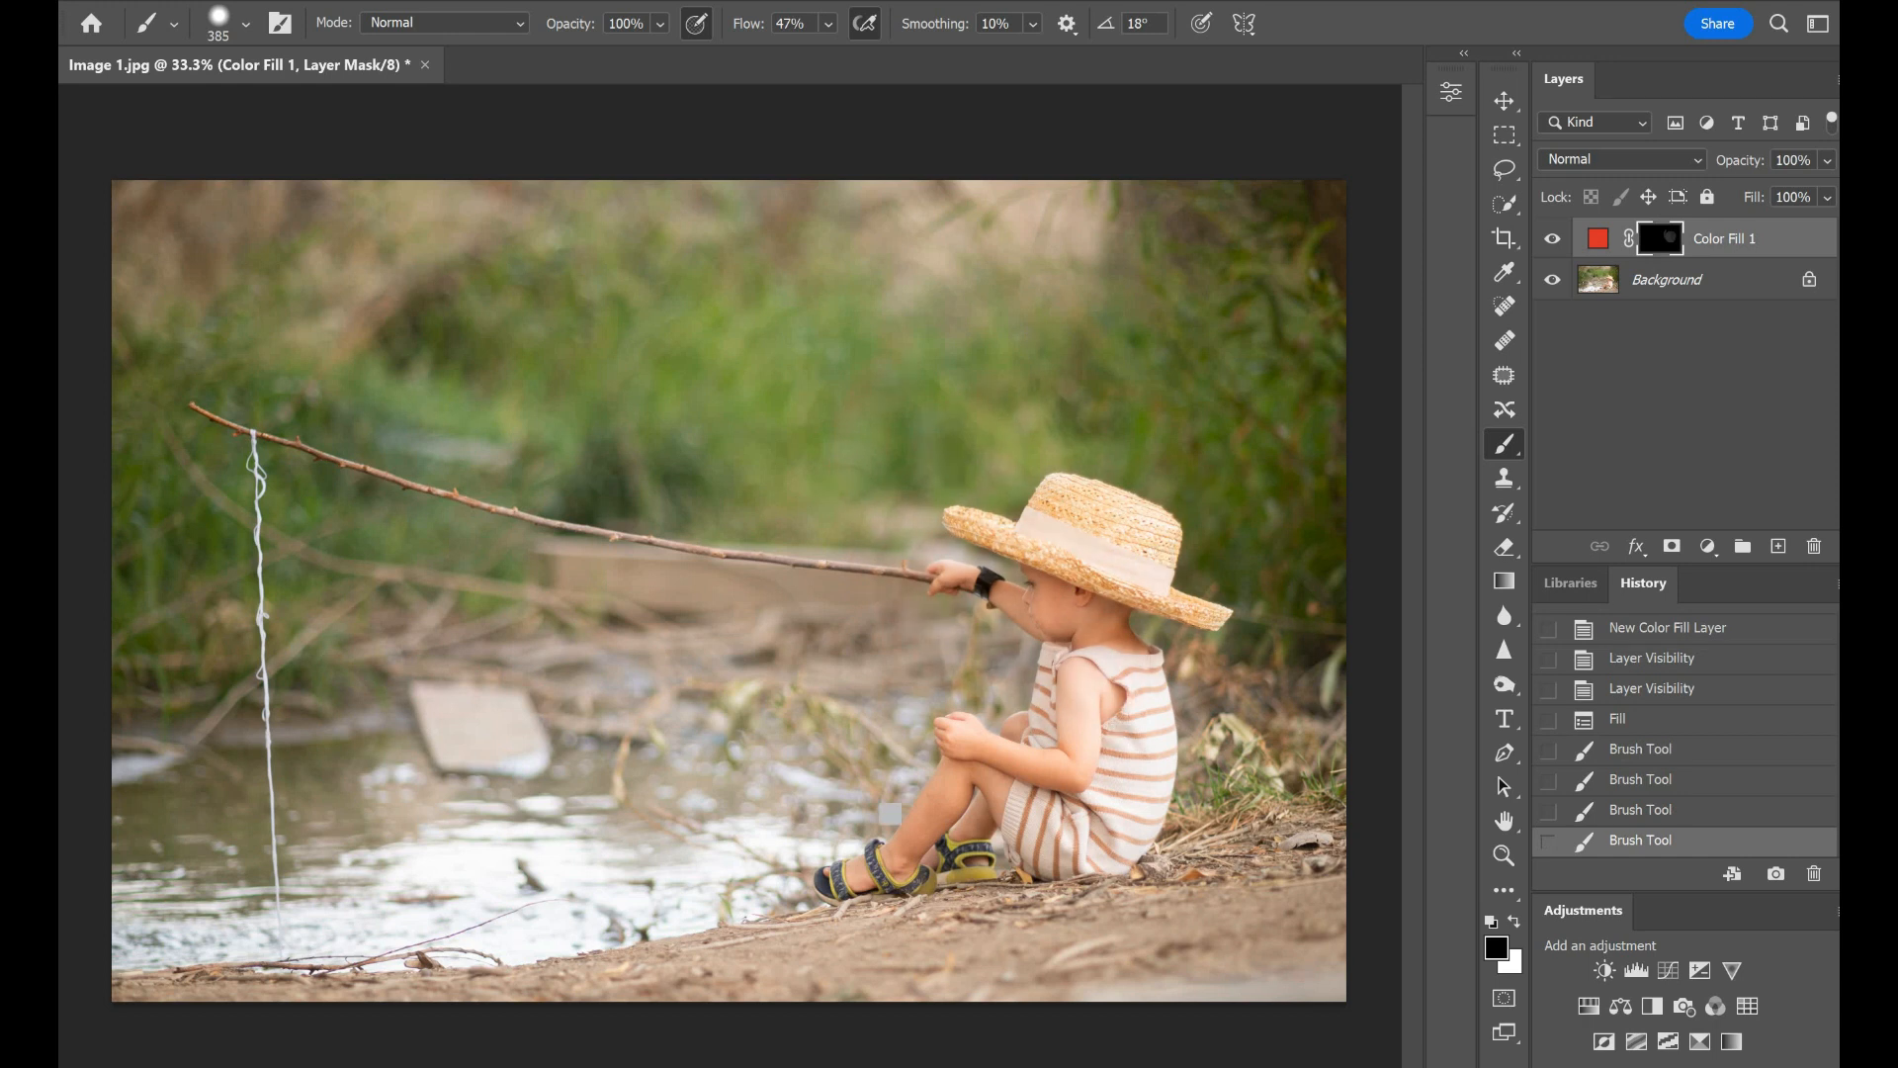
{"action": "left_click", "coordinate": [1645, 692]}
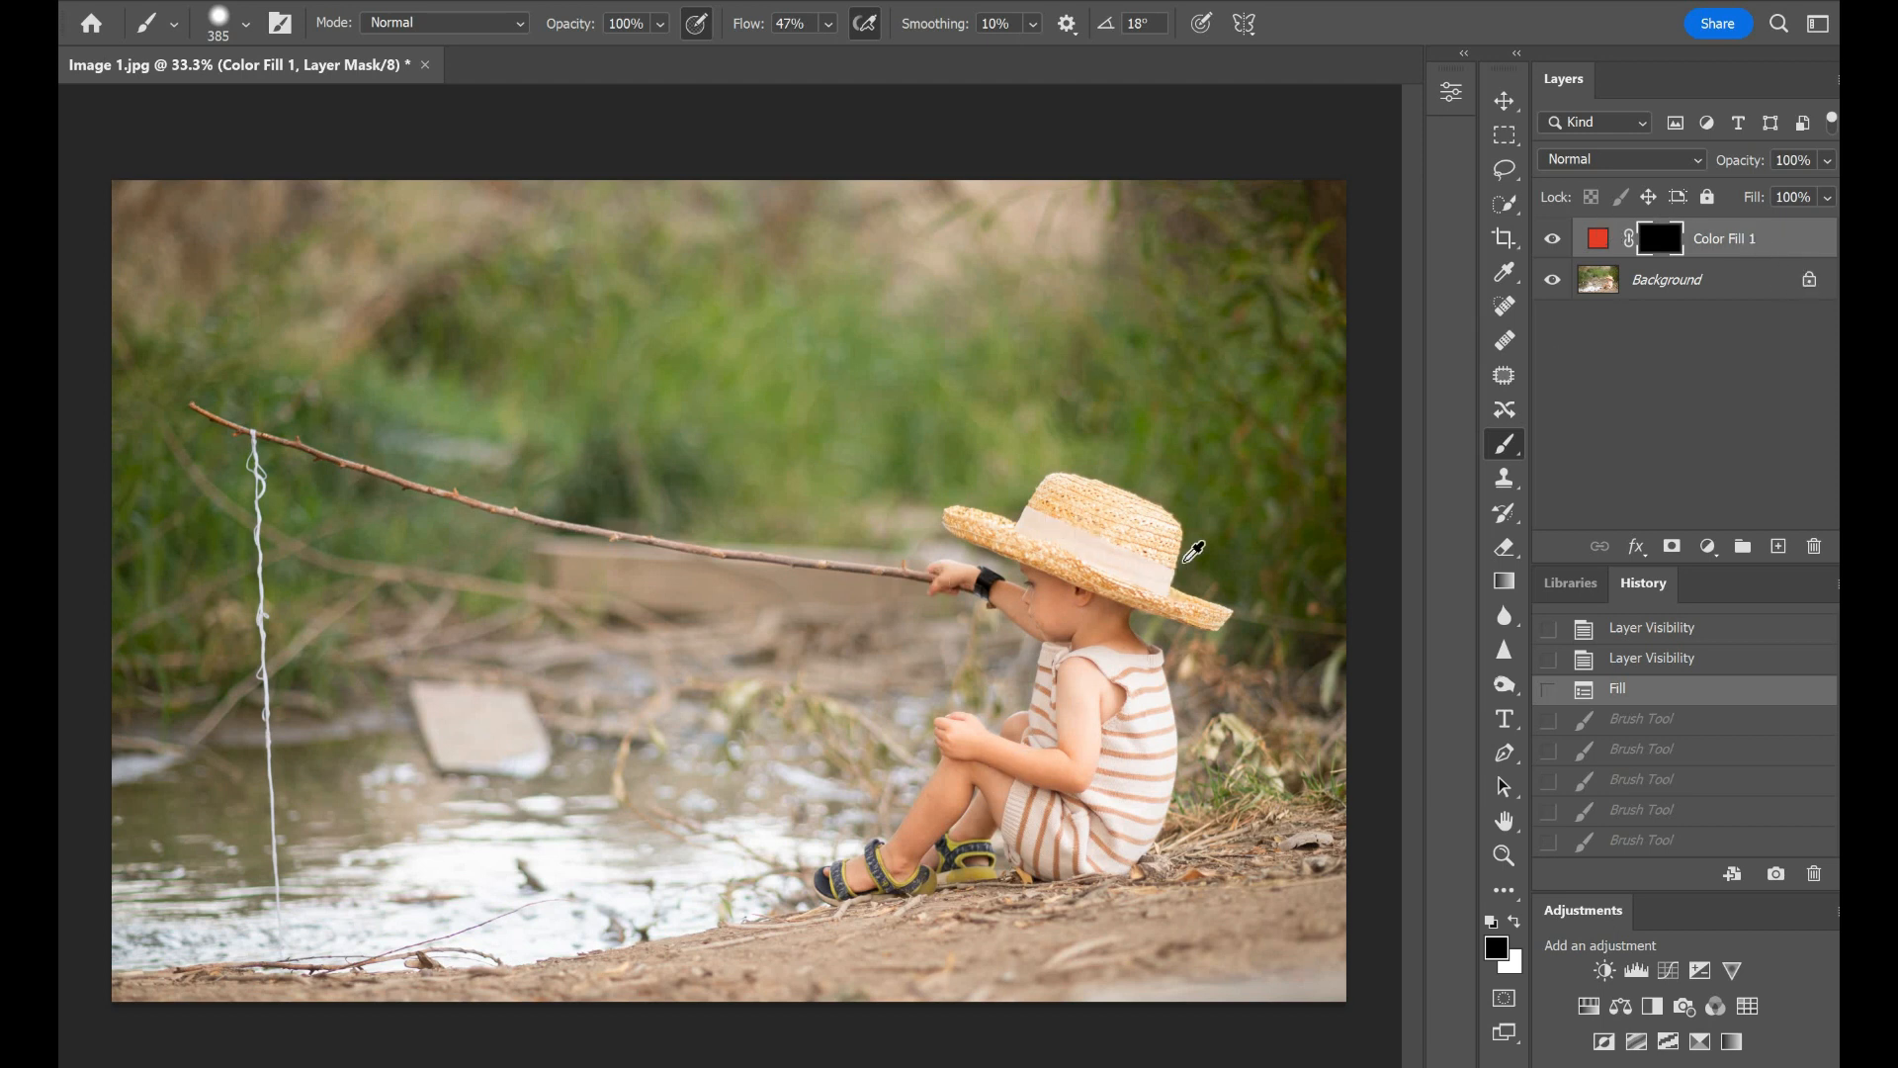
Step: Set the brush size to 985 px and the brush opacity to 19%
{"action": "scroll", "coordinate": [1193, 551], "scroll_direction": "up", "scroll_amount": 3}
{"action": "scroll", "coordinate": [1193, 551], "scroll_direction": "down", "scroll_amount": 5}
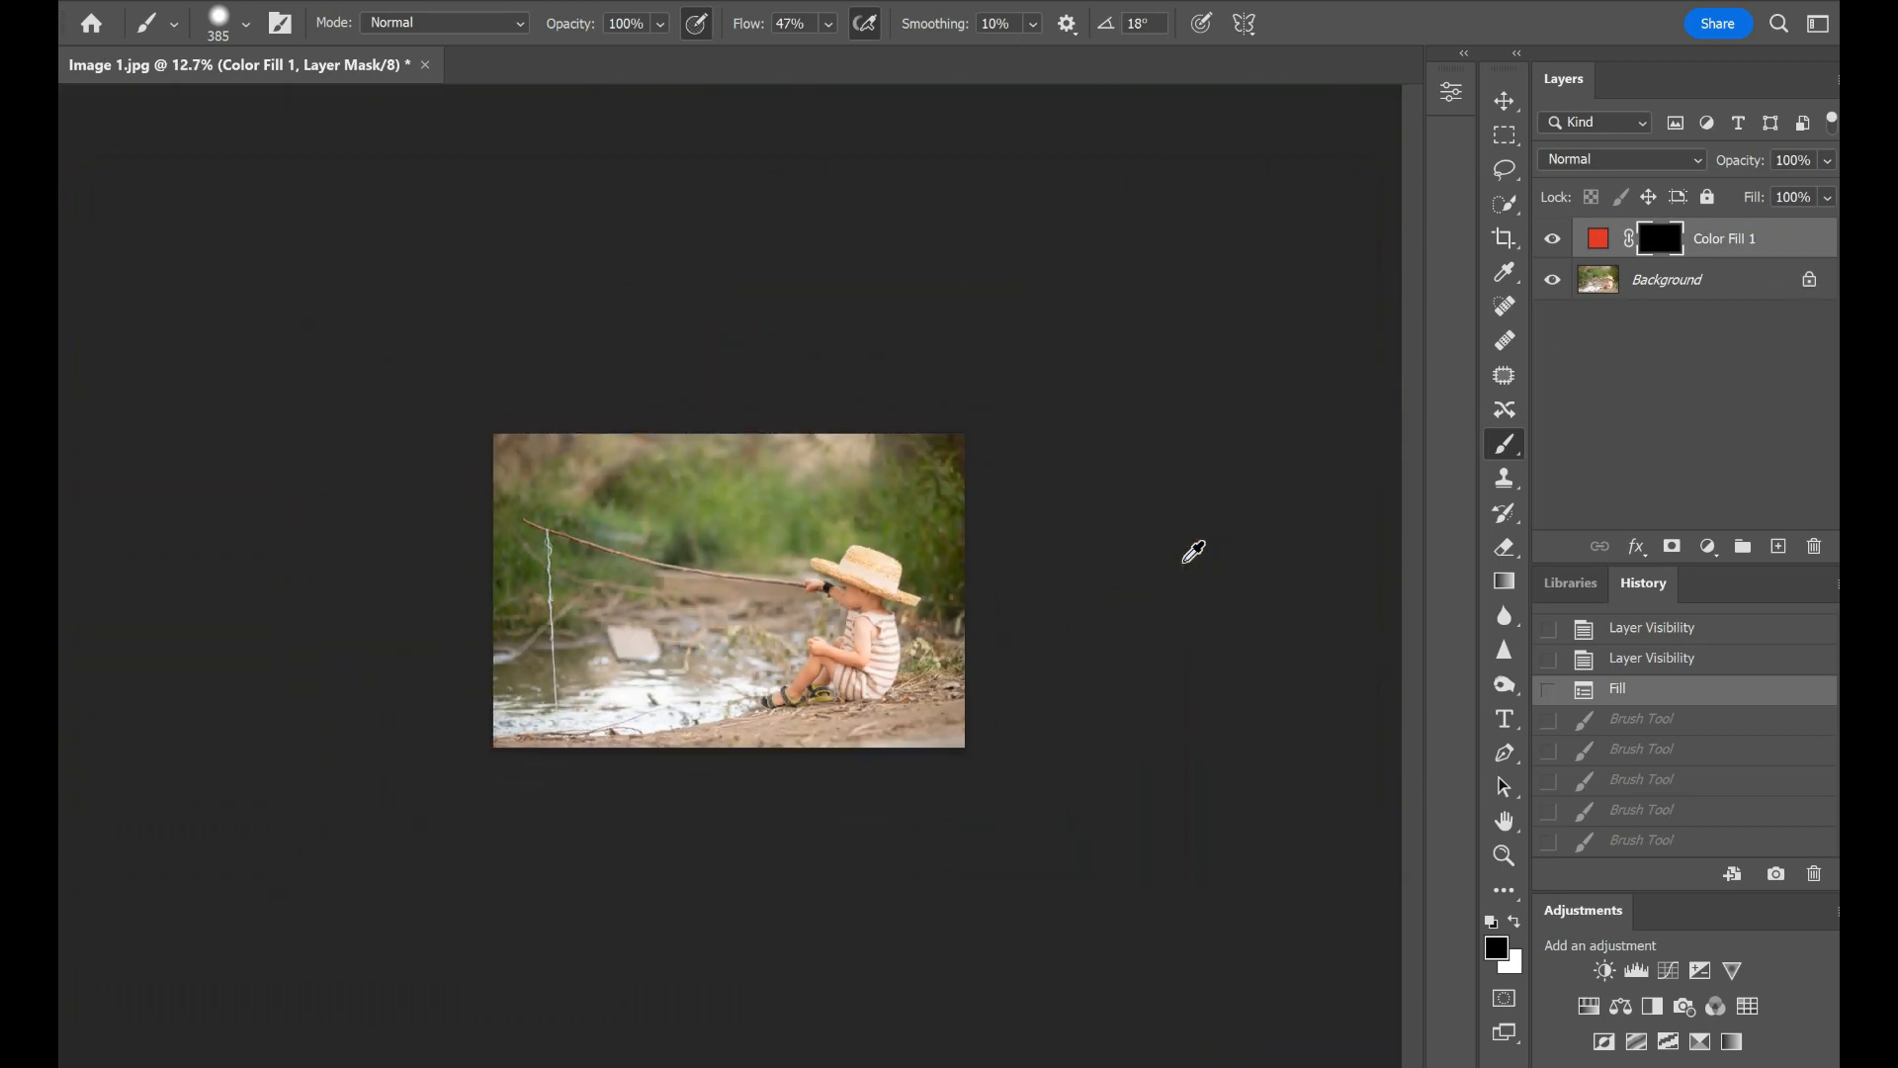
{"action": "scroll", "coordinate": [728, 590], "scroll_direction": "up", "scroll_amount": 1}
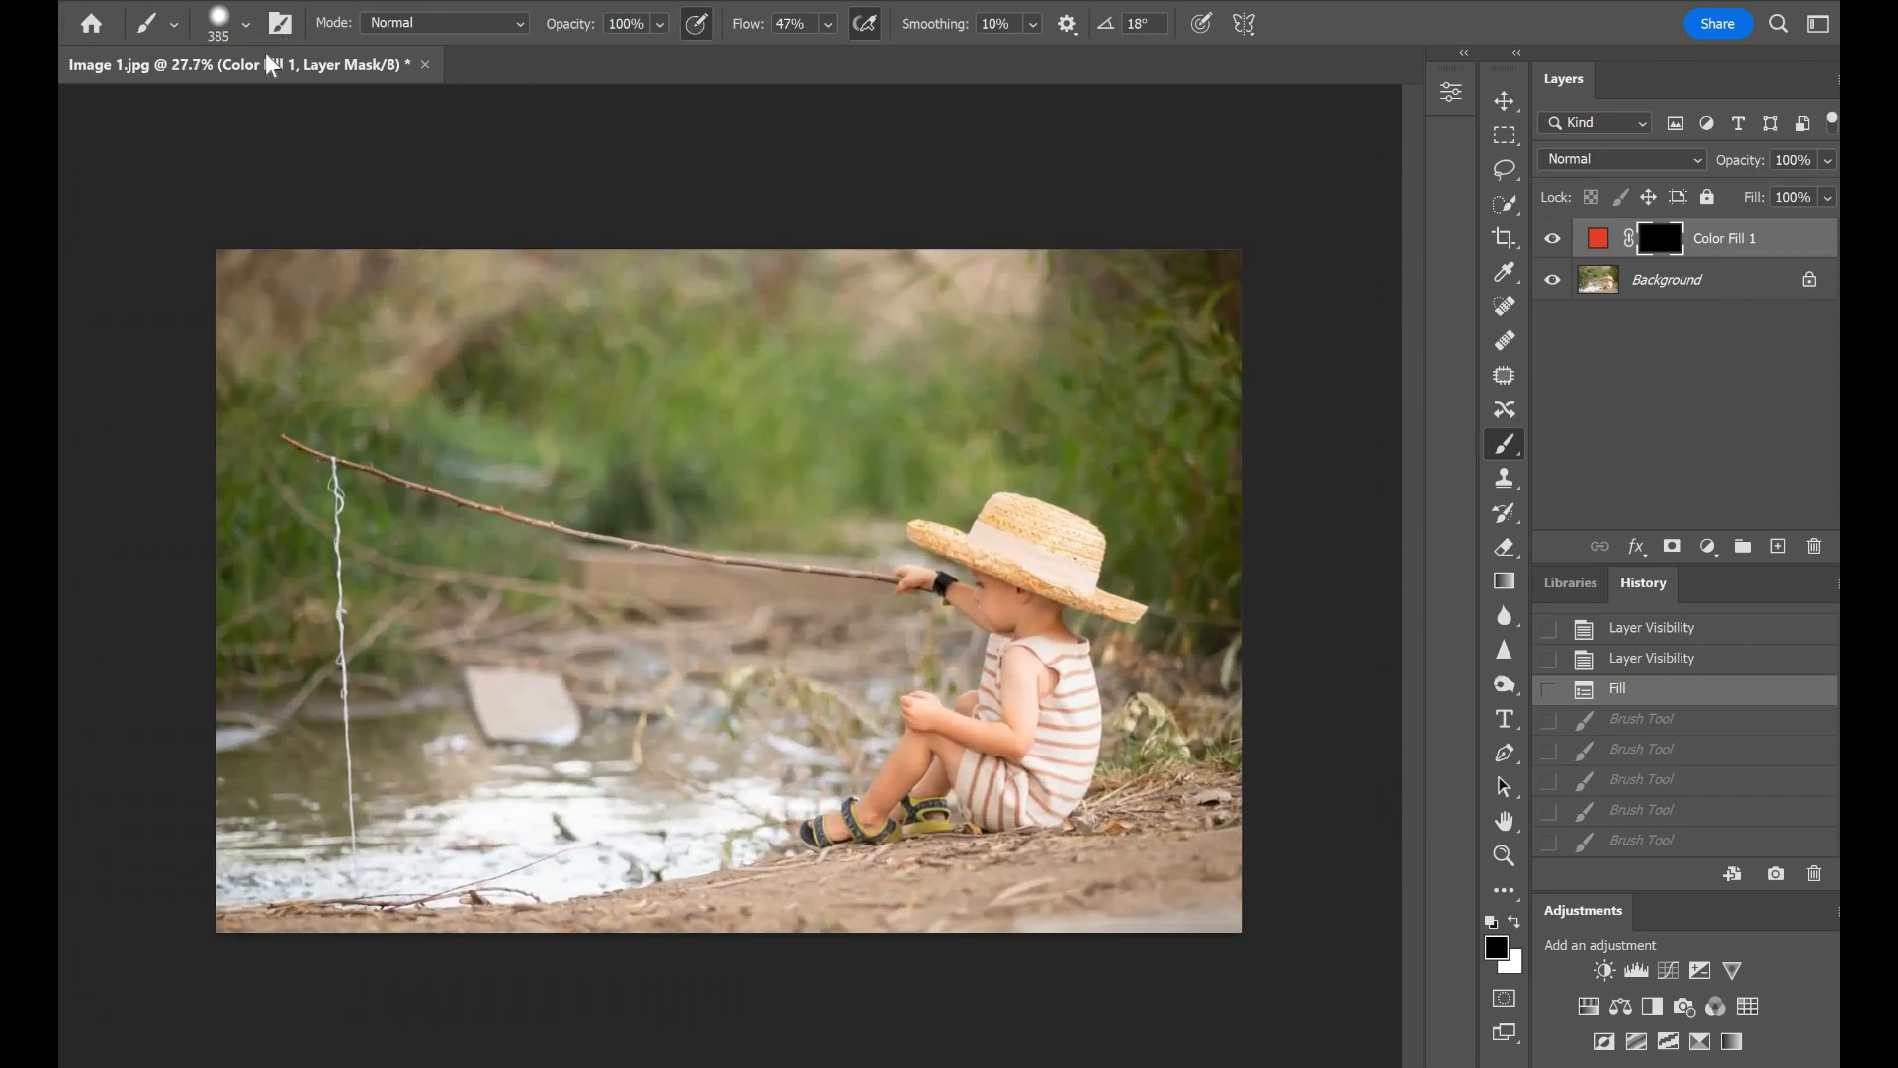
{"action": "left_click", "coordinate": [246, 24]}
{"action": "left_click_drag", "start_coordinate": [305, 75], "coordinate": [313, 74]}
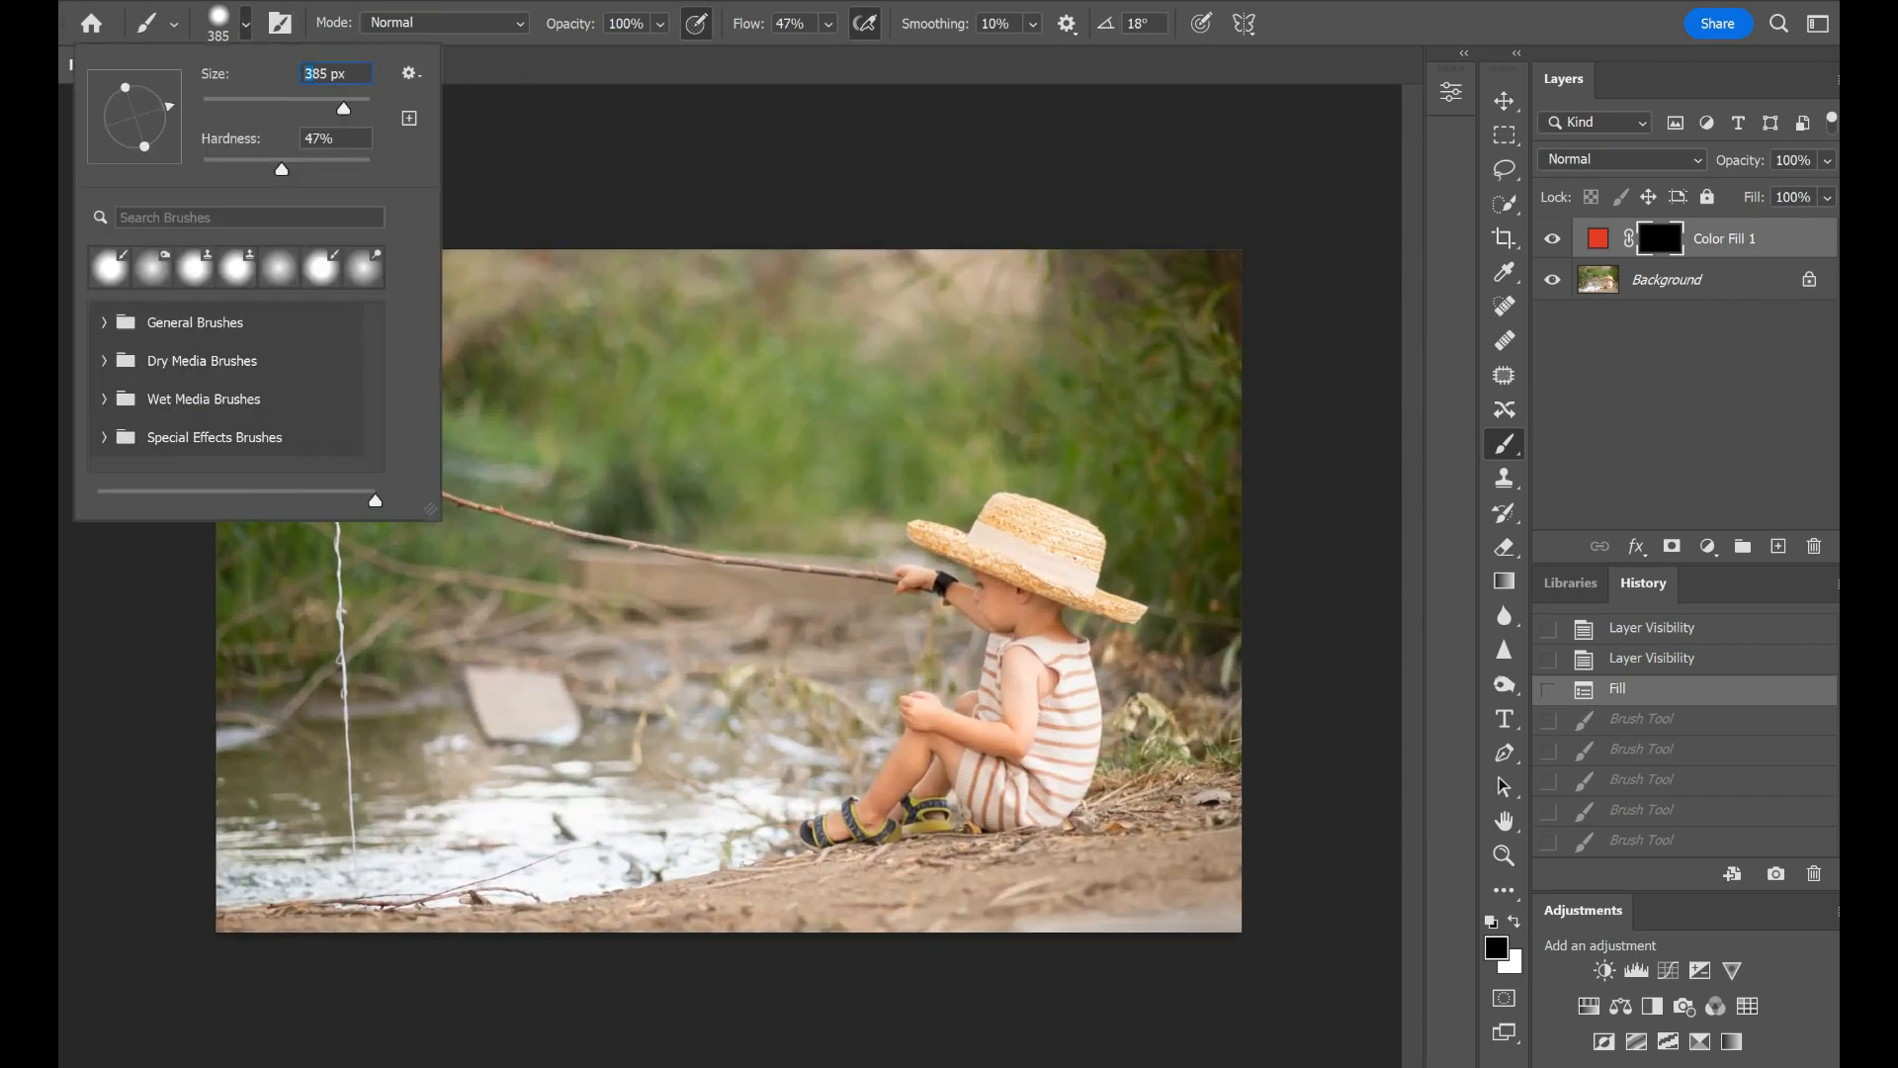
{"action": "type", "text": "9"}
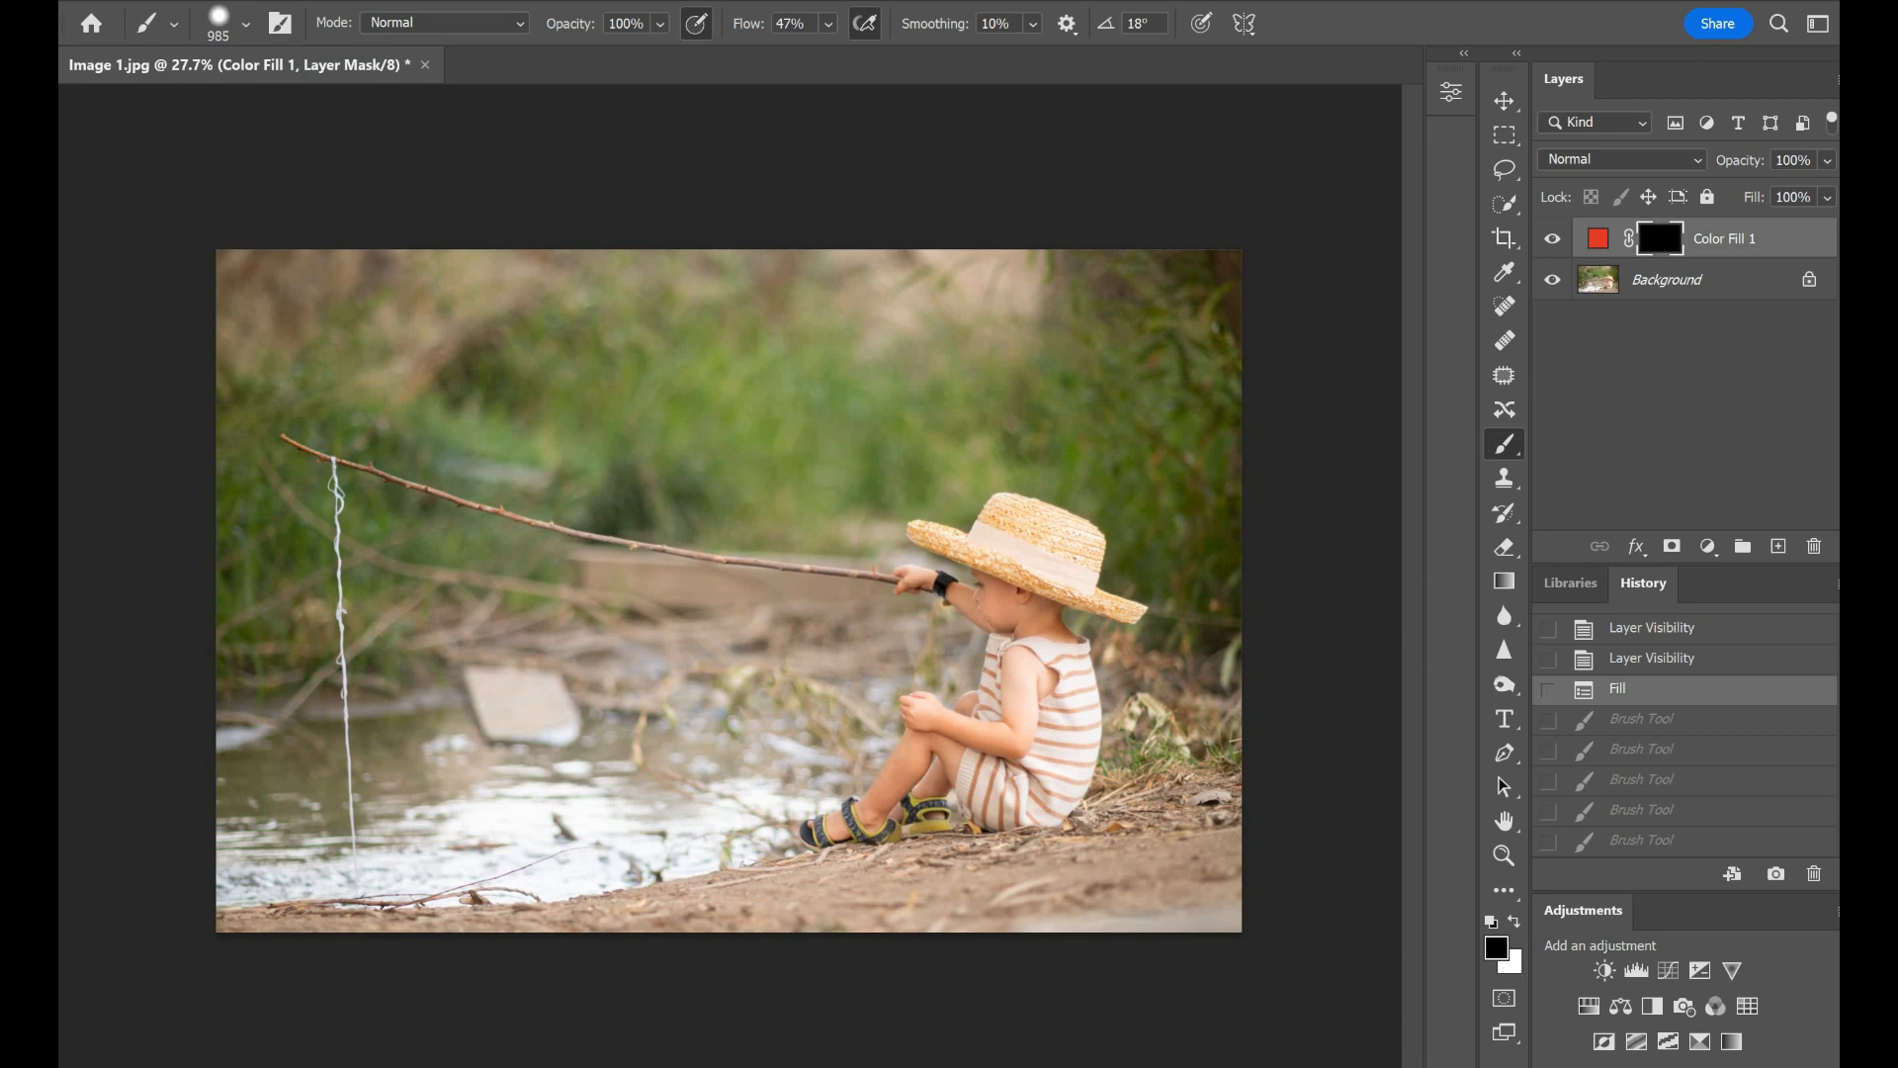
{"action": "left_click", "coordinate": [659, 24]}
{"action": "left_click", "coordinate": [639, 54]}
{"action": "left_click_drag", "start_coordinate": [640, 55], "coordinate": [631, 55]}
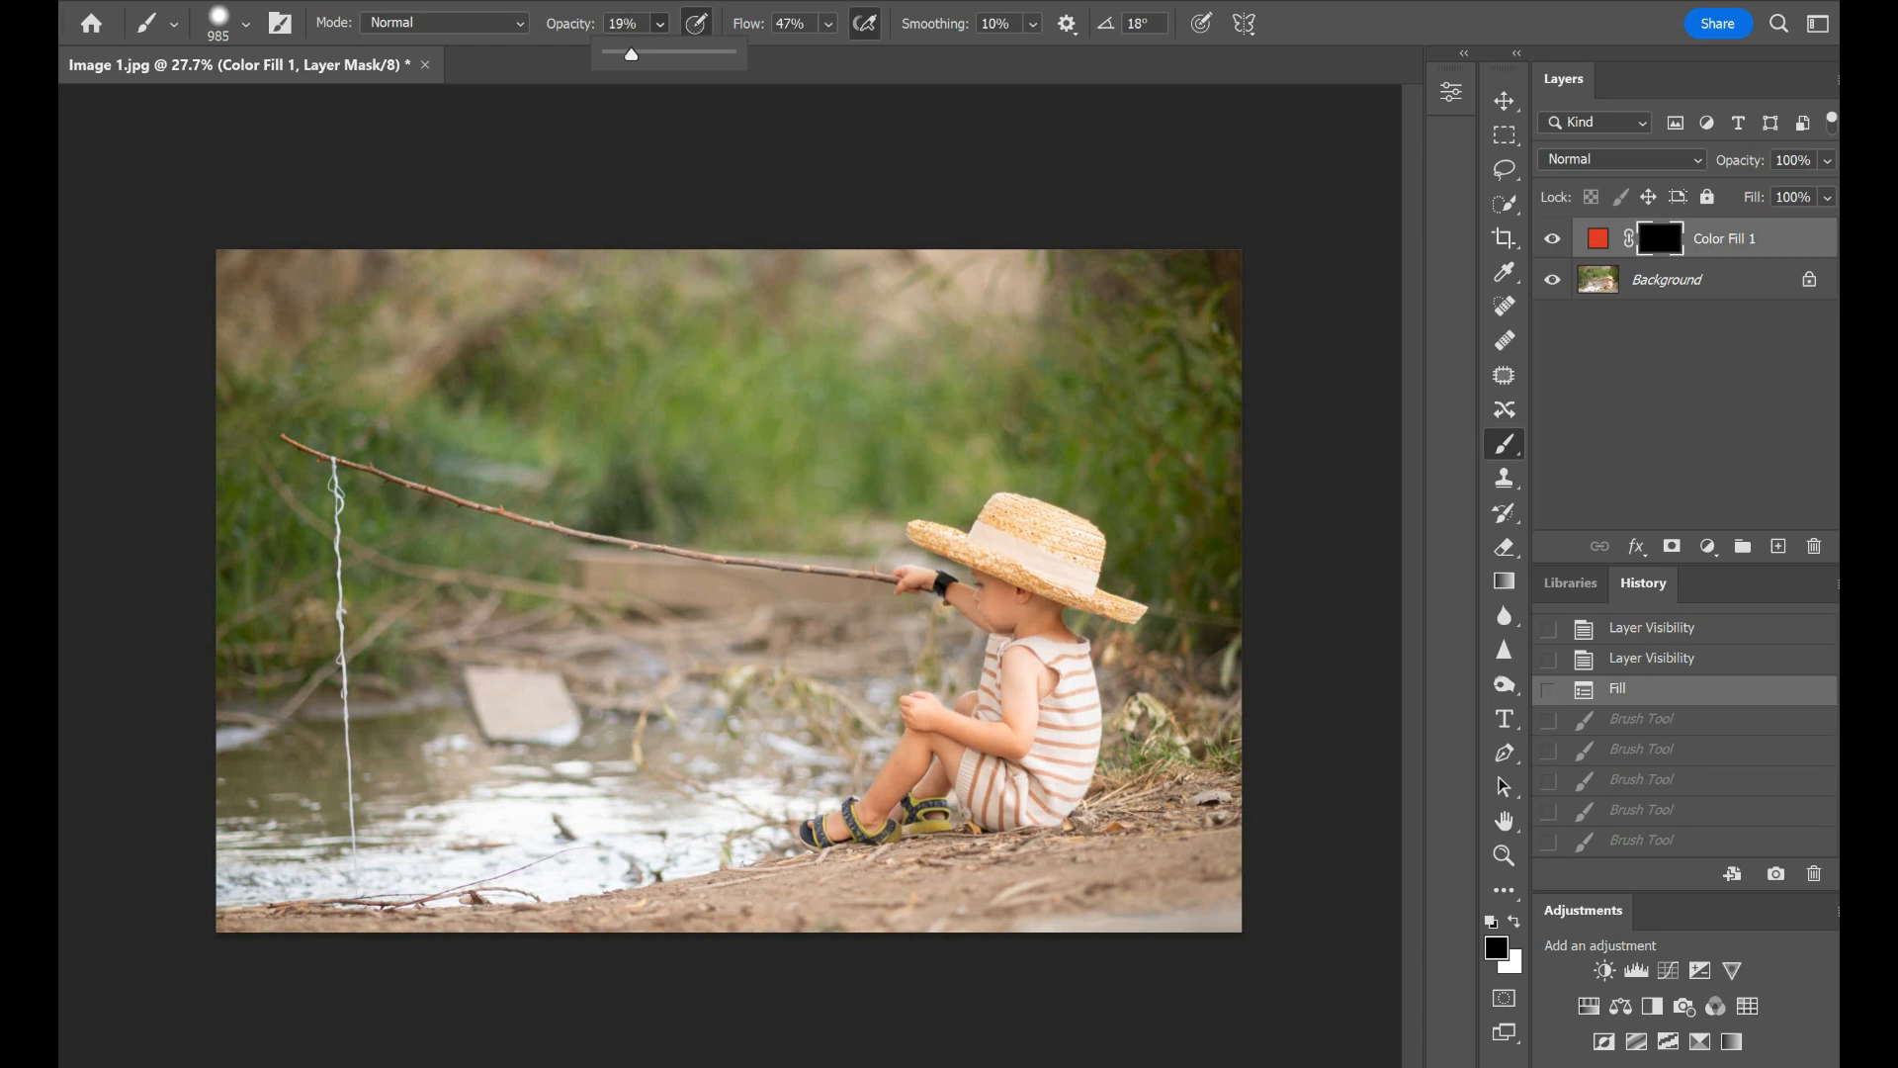
Step: Switch the painting colour to white and tint the upper background and the pond faintly red by painting on the mask
{"action": "left_click", "coordinate": [691, 445]}
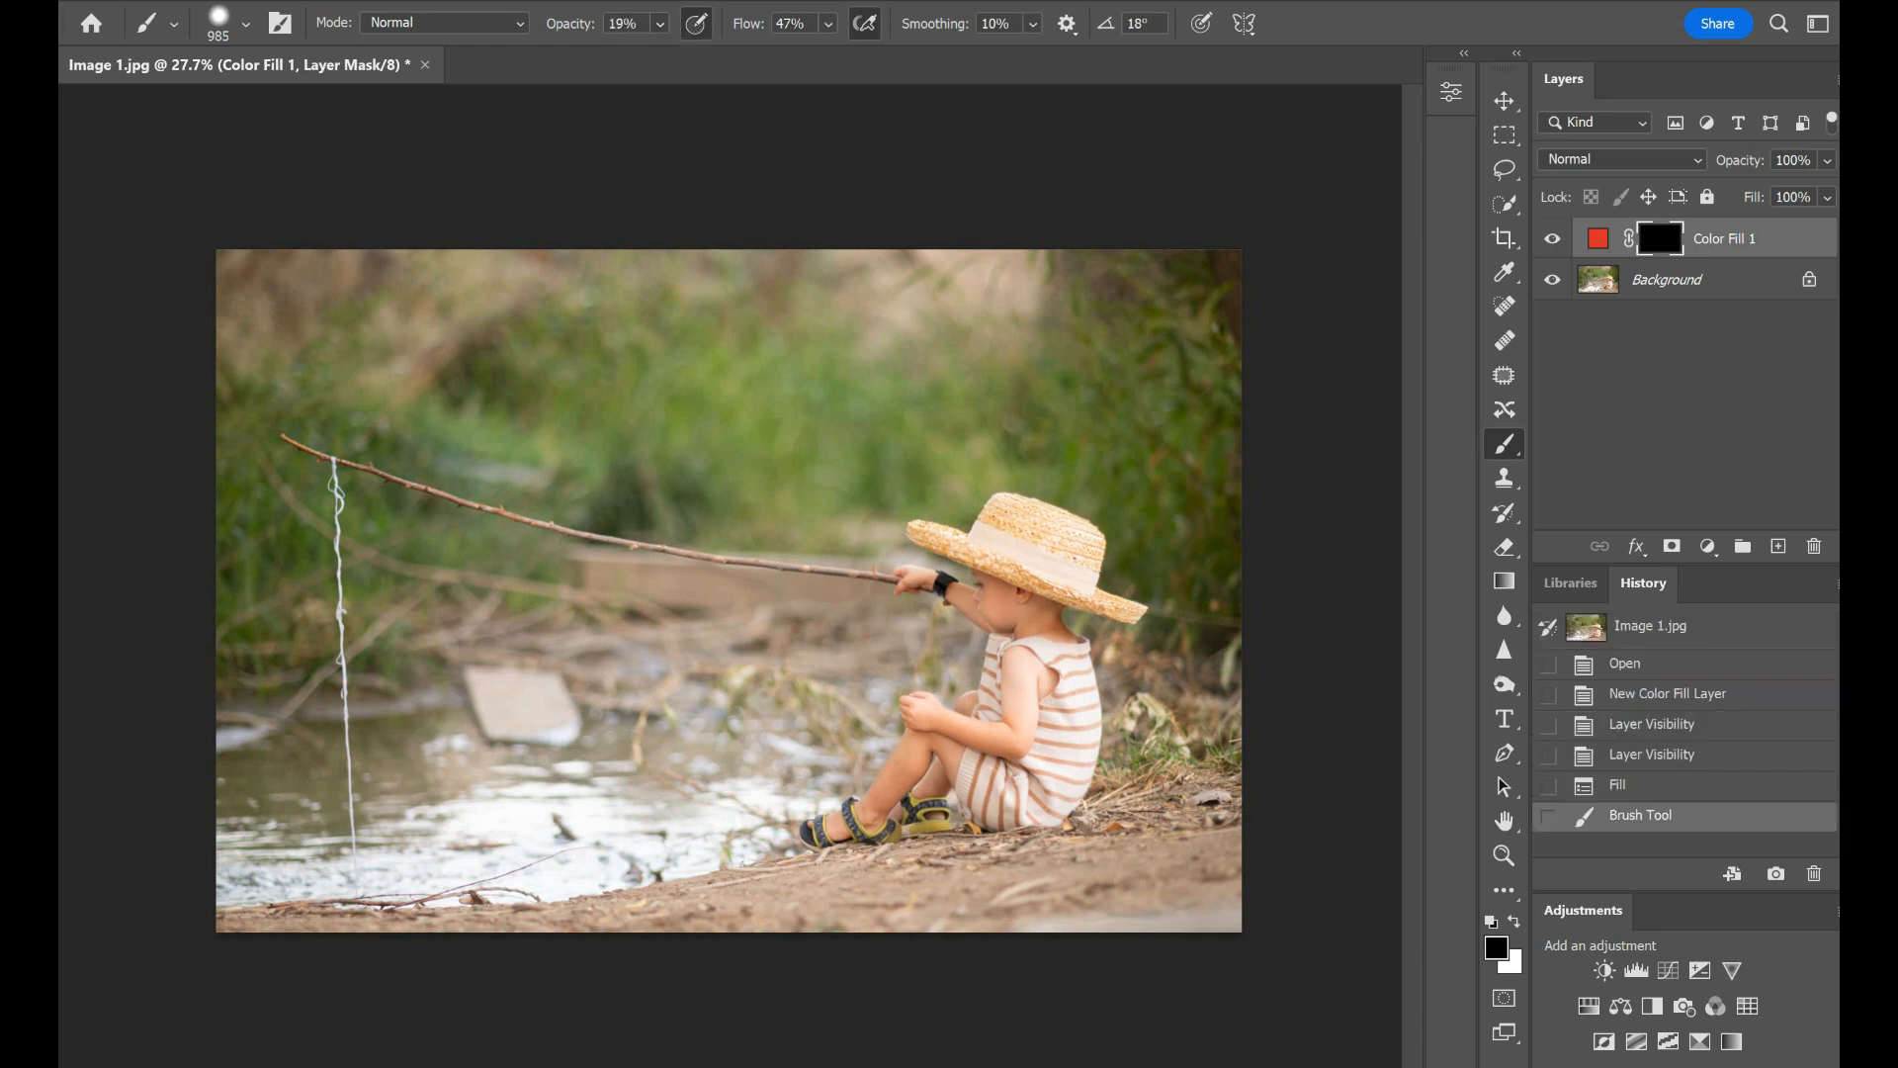
{"action": "left_click", "coordinate": [692, 444]}
{"action": "left_click", "coordinate": [1514, 921]}
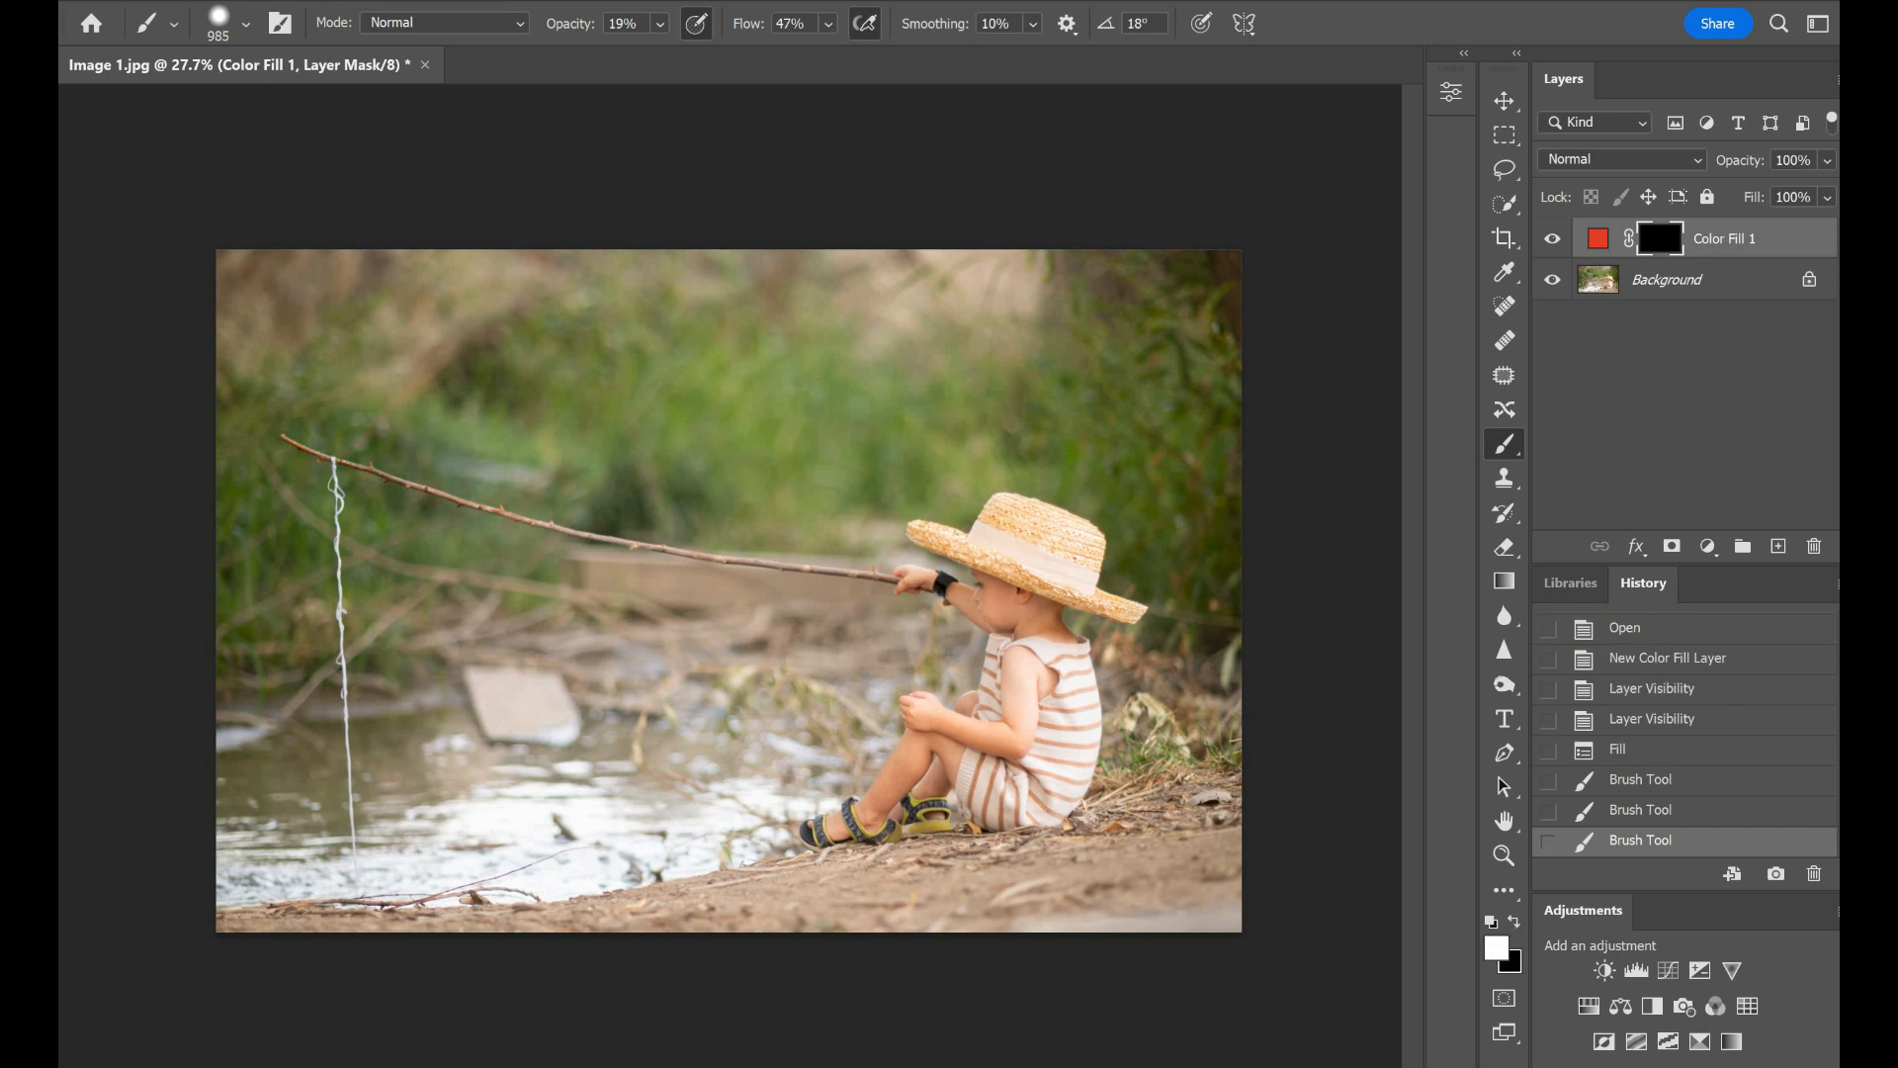
{"action": "left_click", "coordinate": [771, 316]}
{"action": "left_click", "coordinate": [771, 306]}
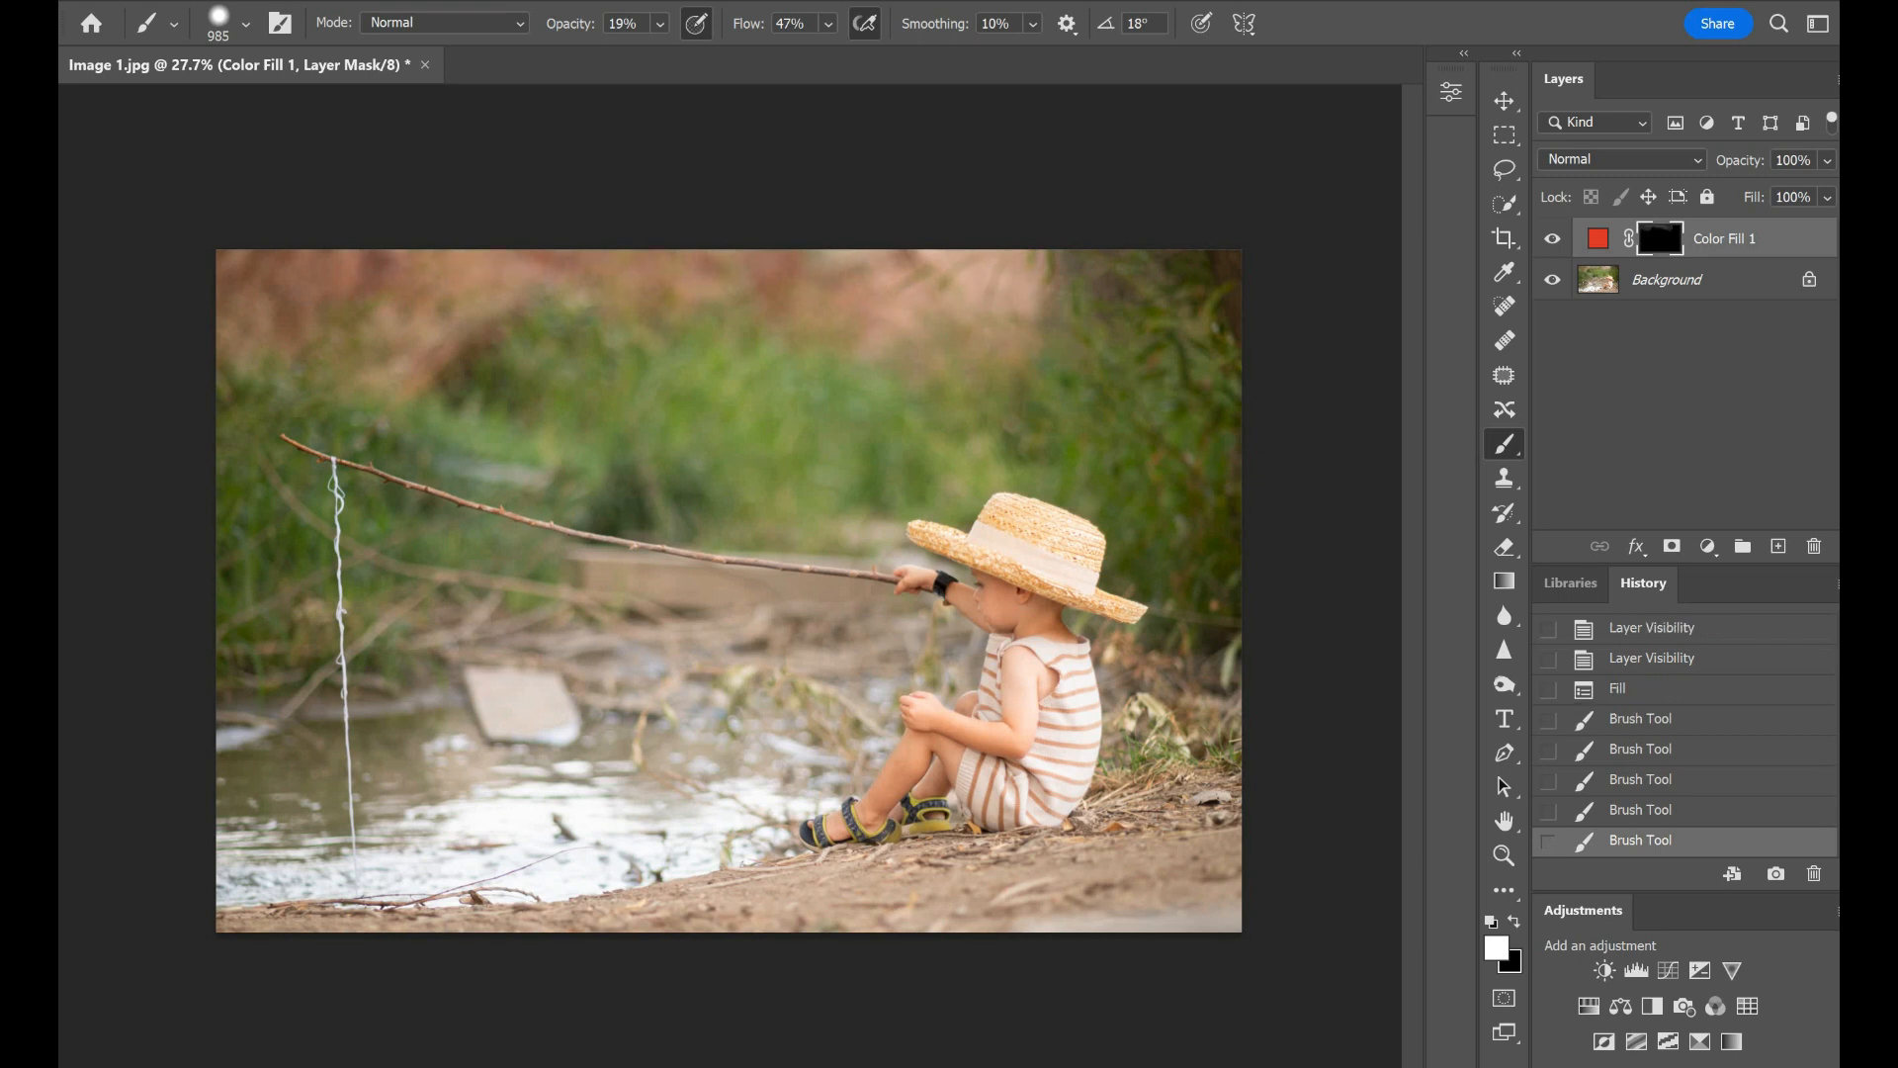
{"action": "mouse_move", "coordinate": [494, 692]}
{"action": "left_mouse_down"}
{"action": "mouse_move", "coordinate": [534, 726]}
{"action": "mouse_move", "coordinate": [761, 722]}
{"action": "mouse_move", "coordinate": [612, 800]}
{"action": "mouse_move", "coordinate": [297, 869]}
{"action": "left_mouse_up"}
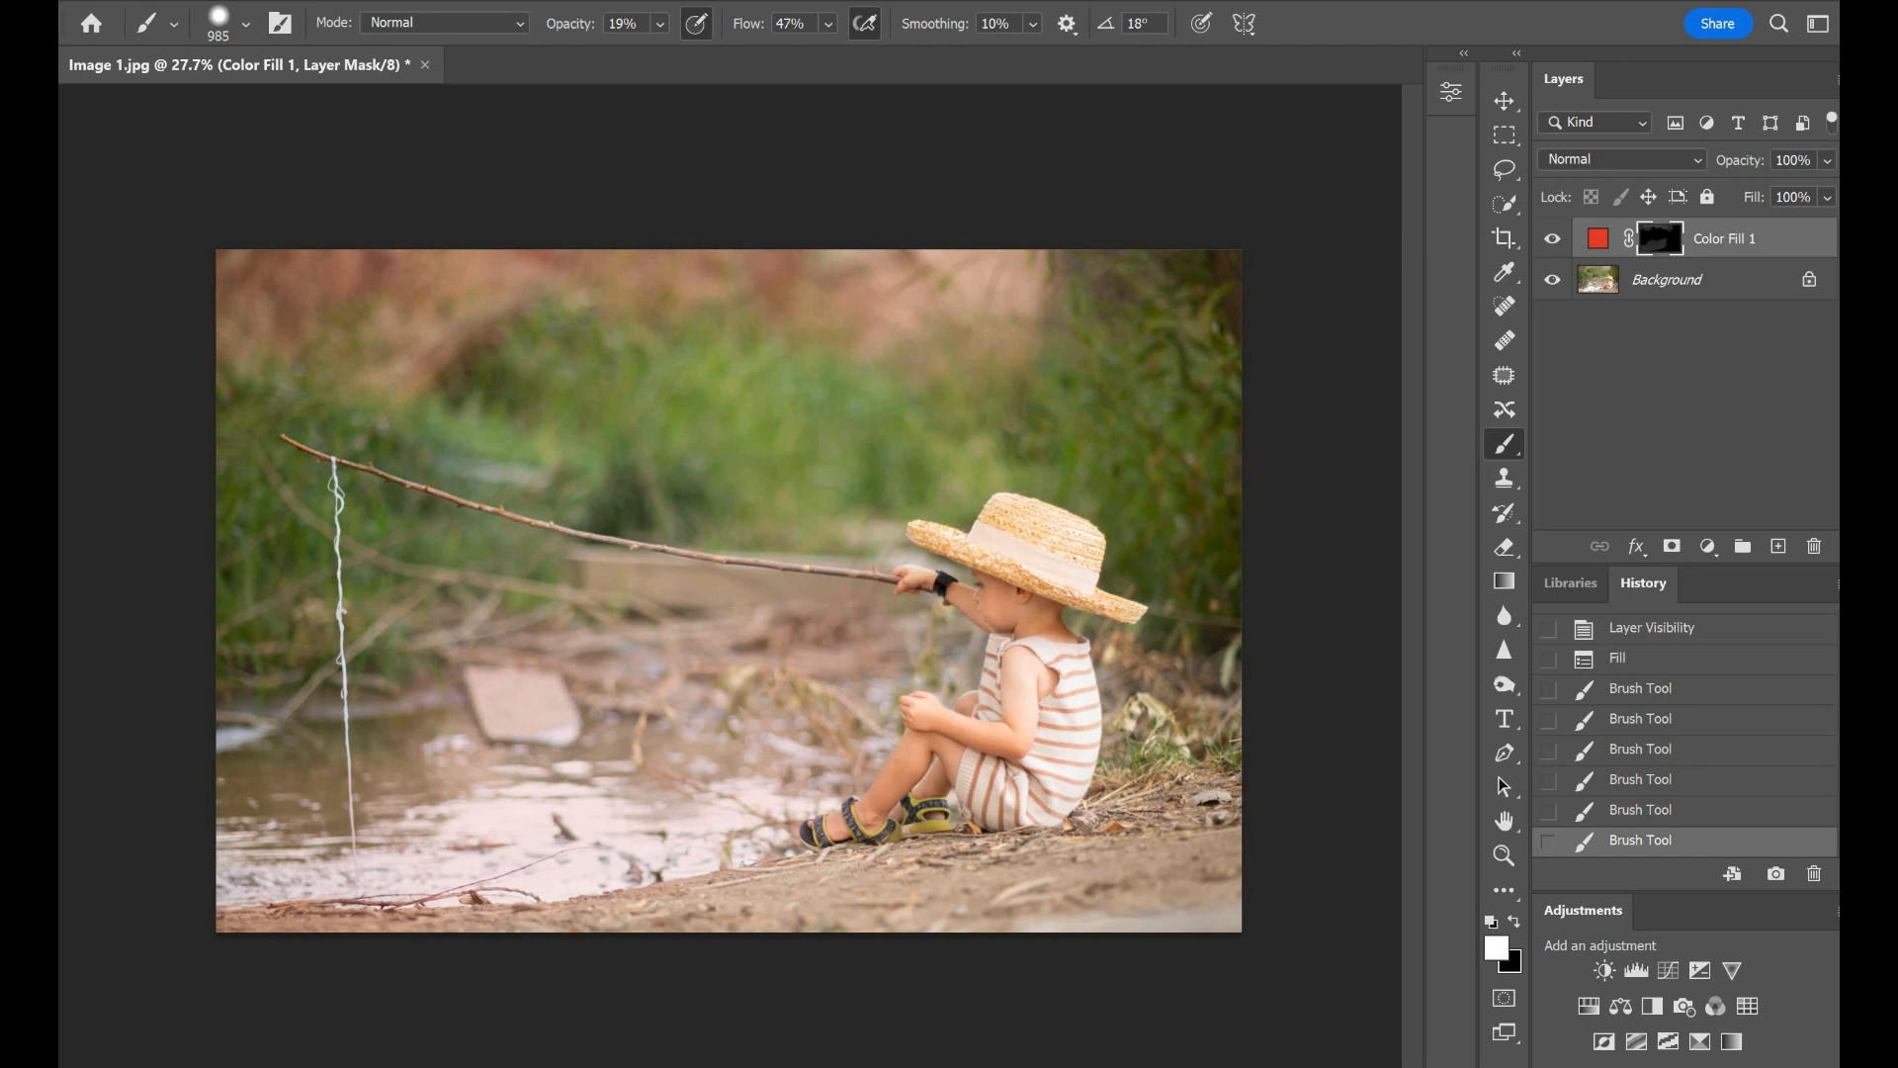
Step: Reduce the brush size to 78 px and paint a faint red tint on the crown of the straw hat
{"action": "scroll", "coordinate": [1077, 519], "scroll_direction": "up", "scroll_amount": 4}
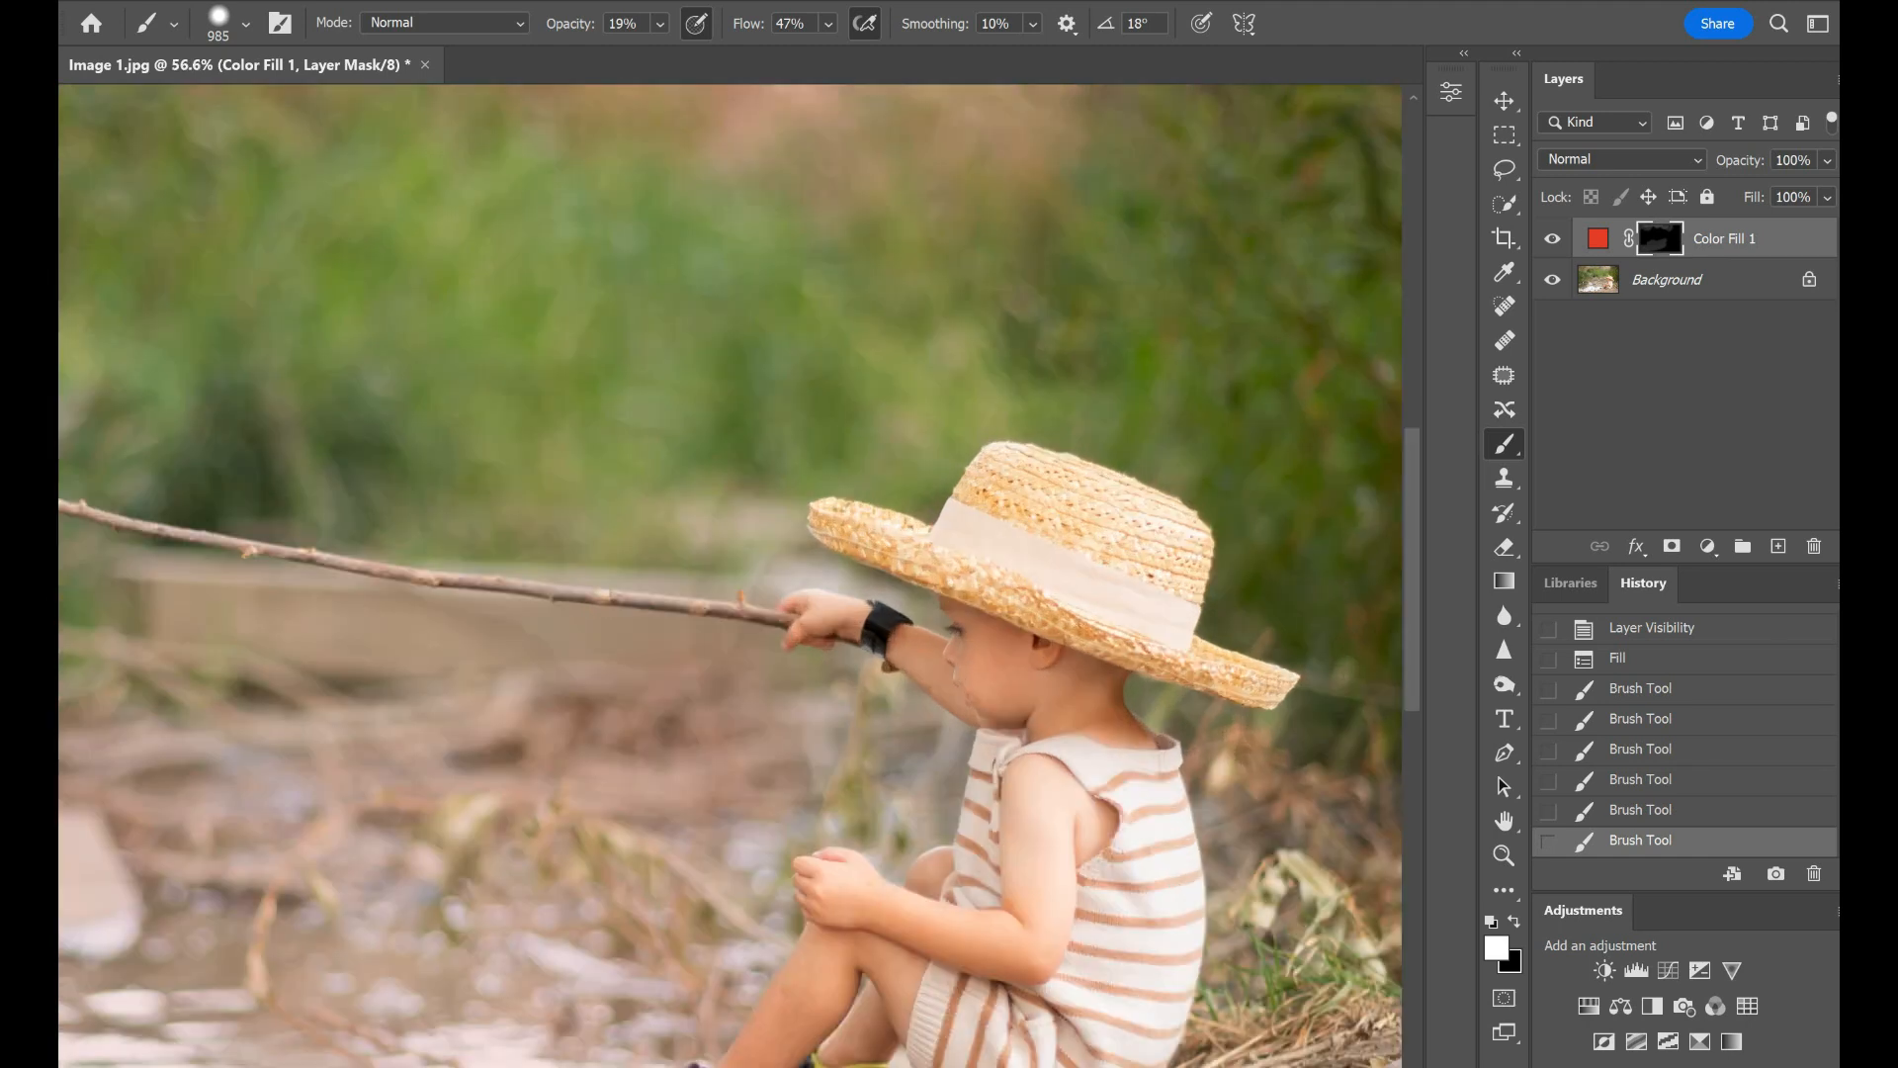
{"action": "left_click", "coordinate": [246, 24]}
{"action": "left_click", "coordinate": [269, 109]}
{"action": "mouse_move", "coordinate": [1044, 541]}
{"action": "left_mouse_down"}
{"action": "mouse_move", "coordinate": [1025, 477]}
{"action": "mouse_move", "coordinate": [1168, 516]}
{"action": "left_mouse_up"}
Step: Raise the brush opacity to 100% and paint the hat's crown solid red on the mask
{"action": "left_click", "coordinate": [660, 25]}
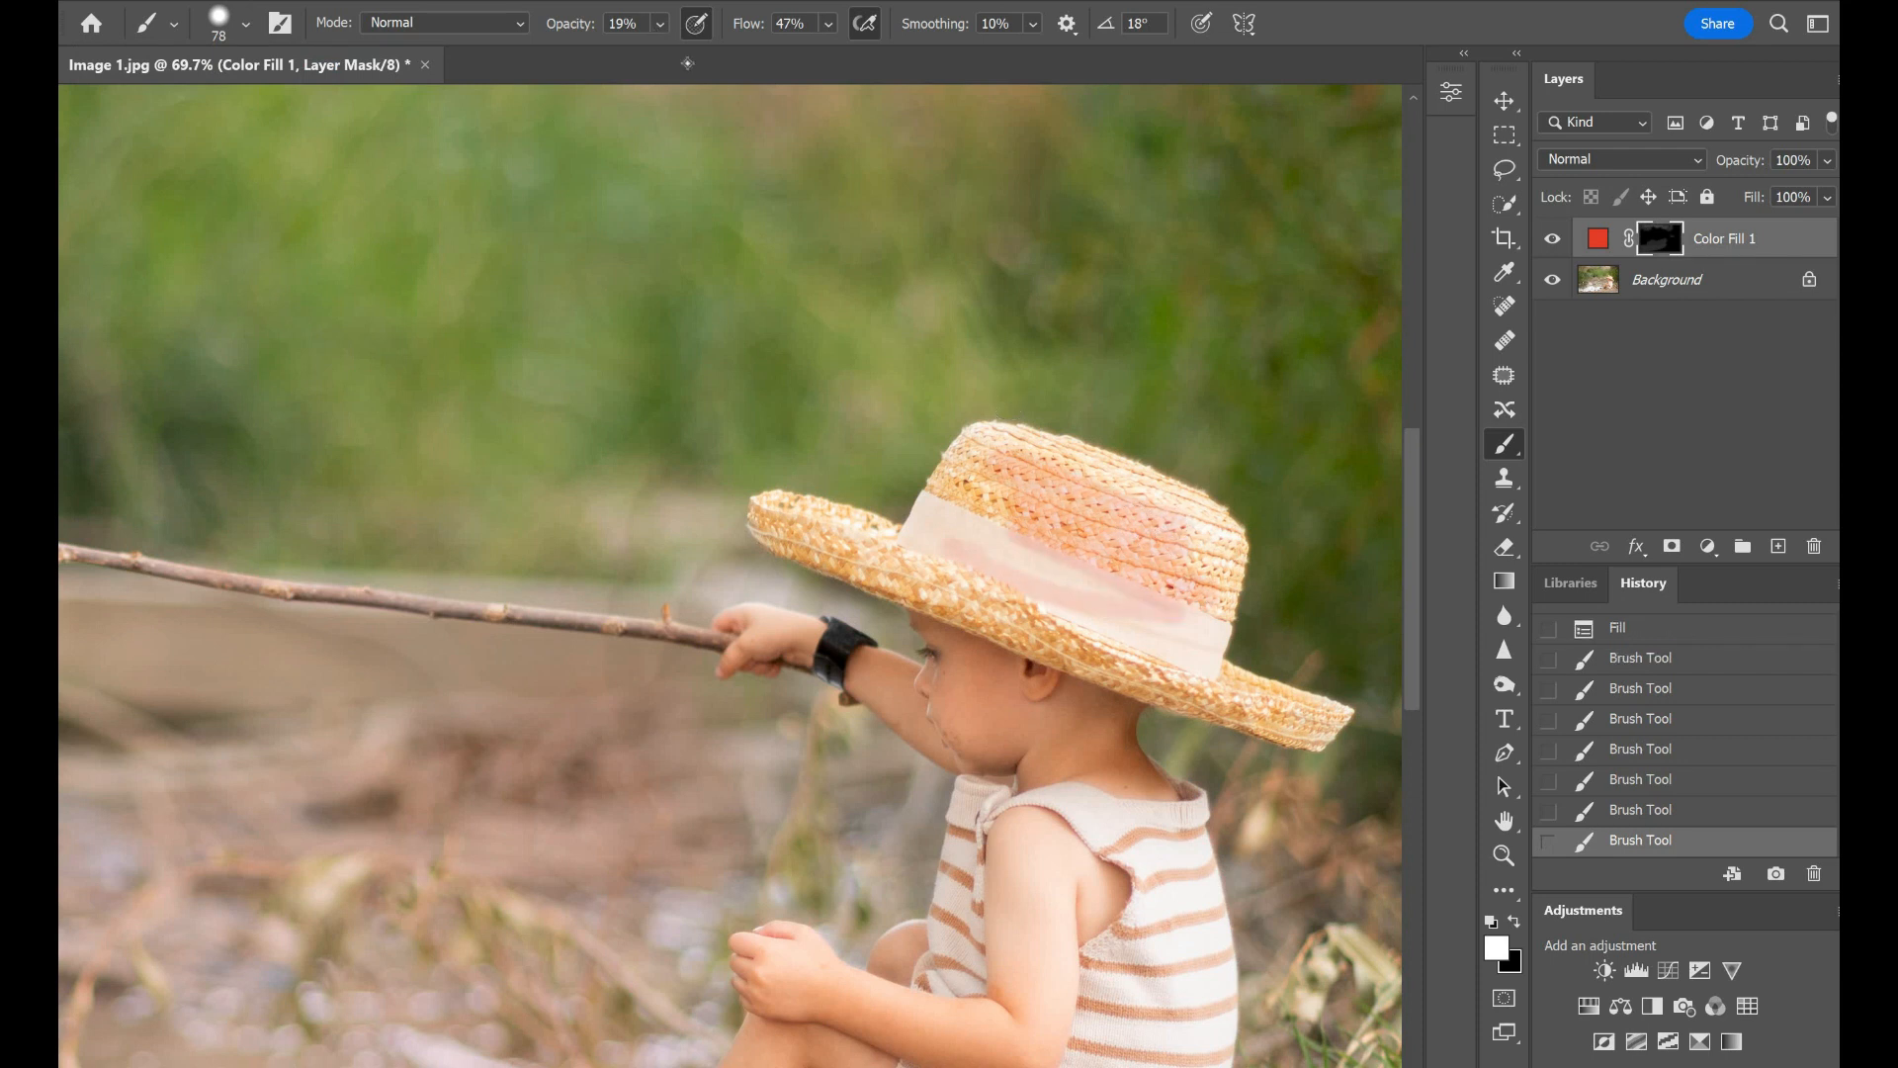
{"action": "left_click_drag", "start_coordinate": [680, 55], "coordinate": [883, 55]}
{"action": "mouse_move", "coordinate": [1094, 479]}
{"action": "left_mouse_down"}
{"action": "mouse_move", "coordinate": [1187, 531]}
{"action": "mouse_move", "coordinate": [1102, 524]}
{"action": "mouse_move", "coordinate": [1022, 488]}
{"action": "mouse_move", "coordinate": [956, 557]}
{"action": "mouse_move", "coordinate": [1042, 584]}
{"action": "mouse_move", "coordinate": [1221, 559]}
{"action": "mouse_move", "coordinate": [1181, 672]}
{"action": "left_mouse_up"}
Step: Revert the document through its history to the state in which it was opened
{"action": "scroll", "coordinate": [951, 597], "scroll_direction": "down", "scroll_amount": 5}
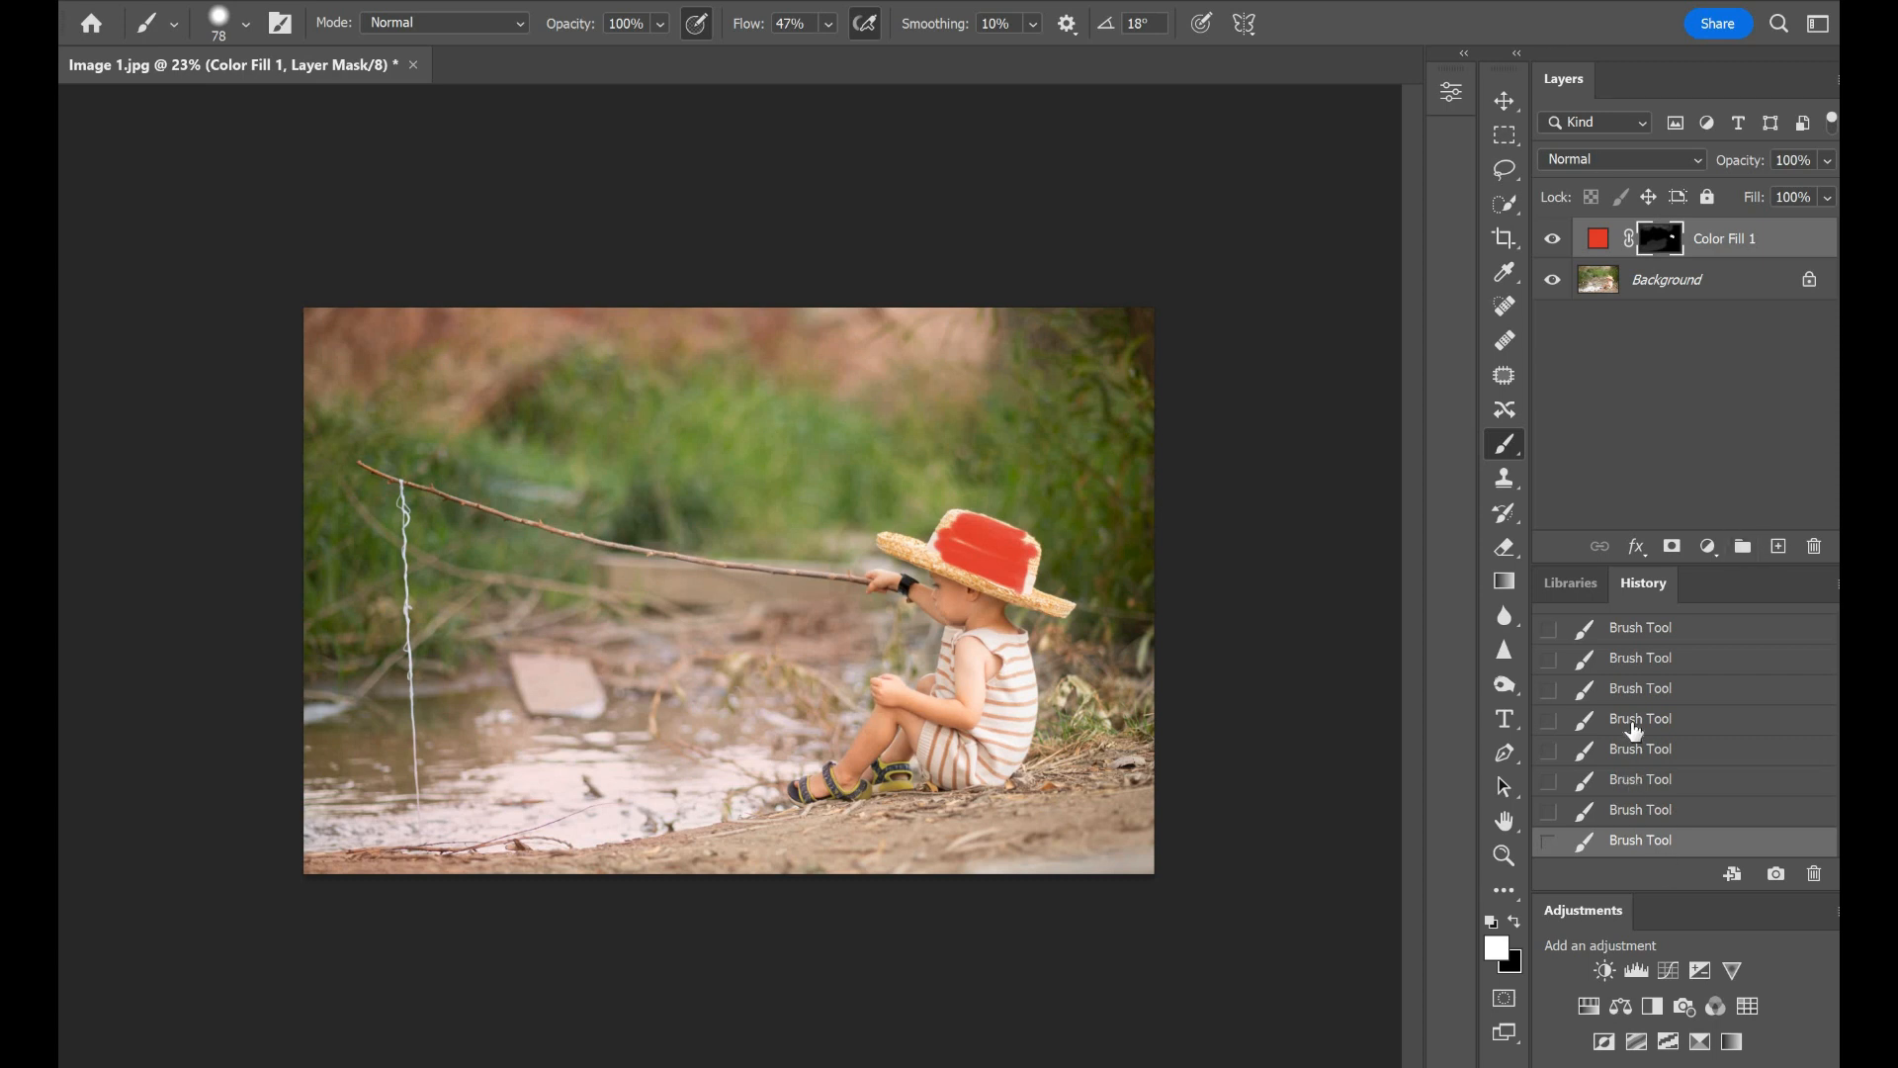
{"action": "scroll", "coordinate": [1633, 729], "scroll_direction": "up", "scroll_amount": 5}
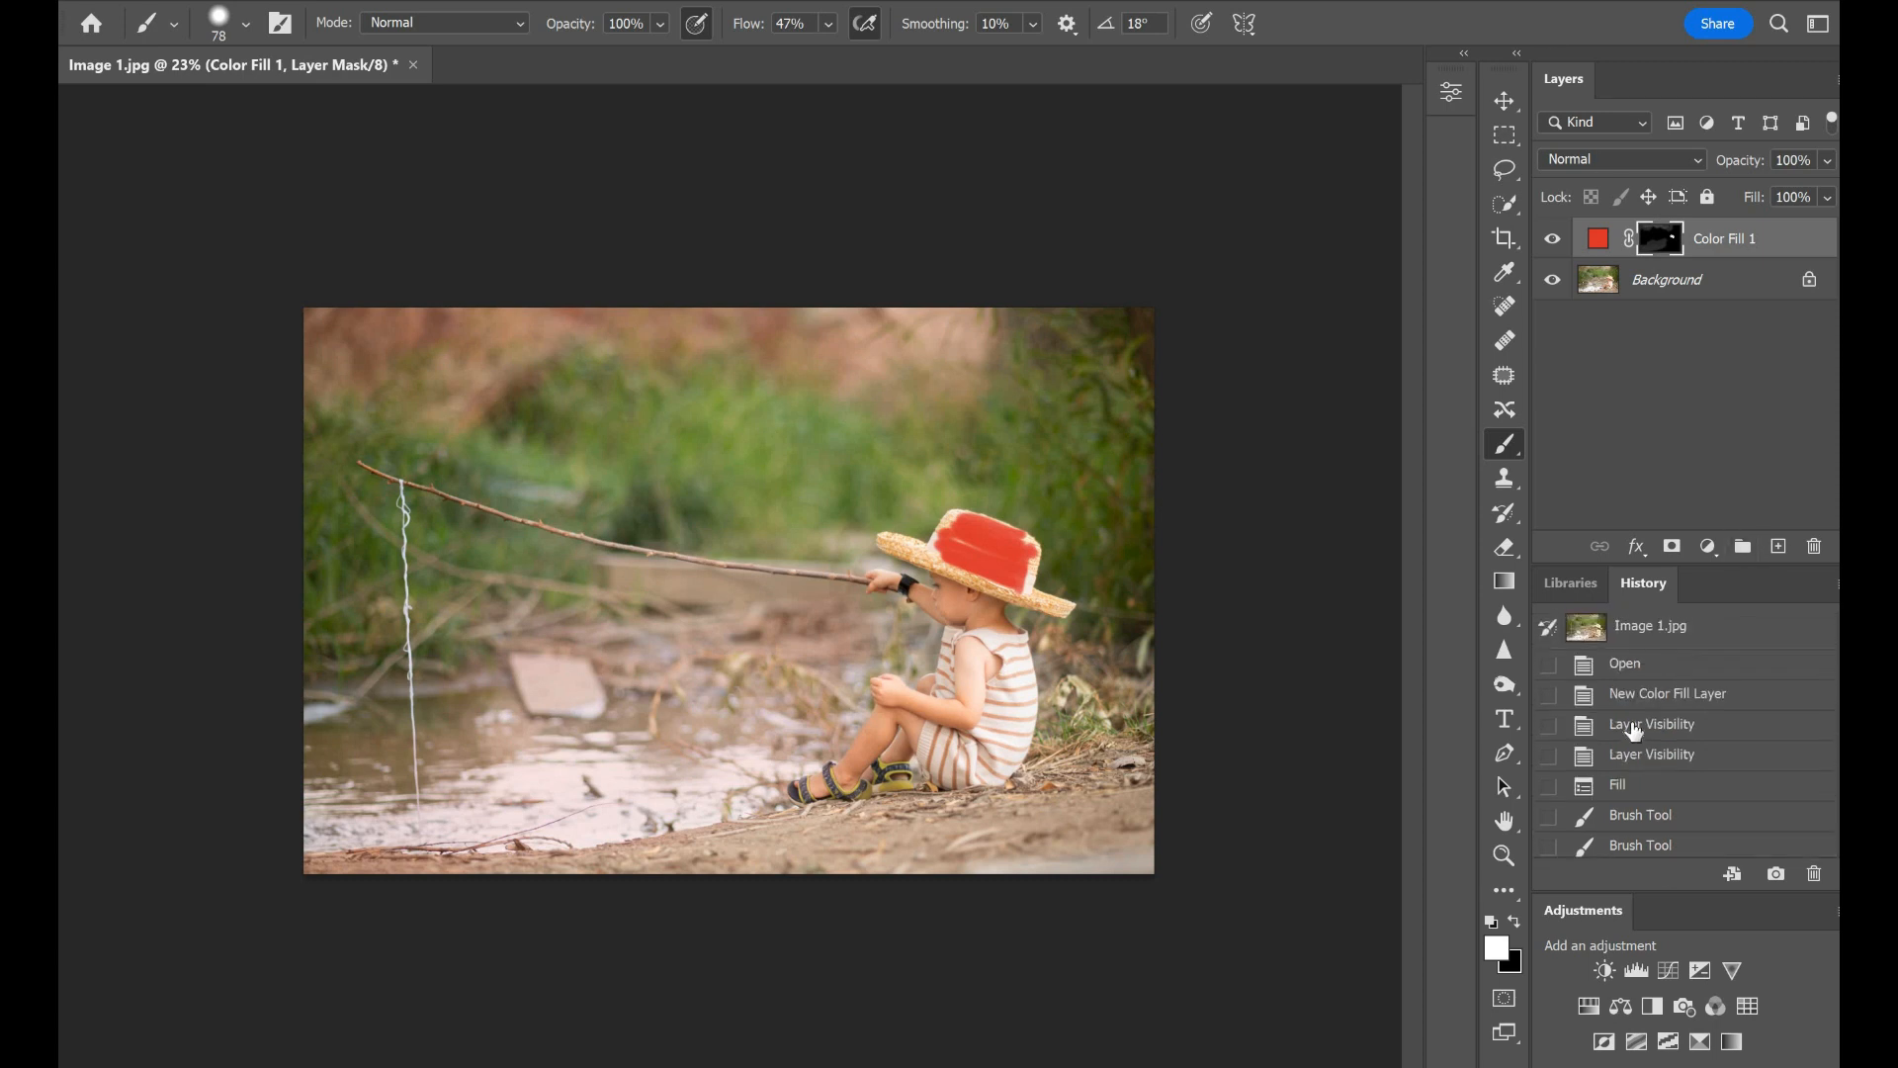
{"action": "left_click", "coordinate": [1699, 792]}
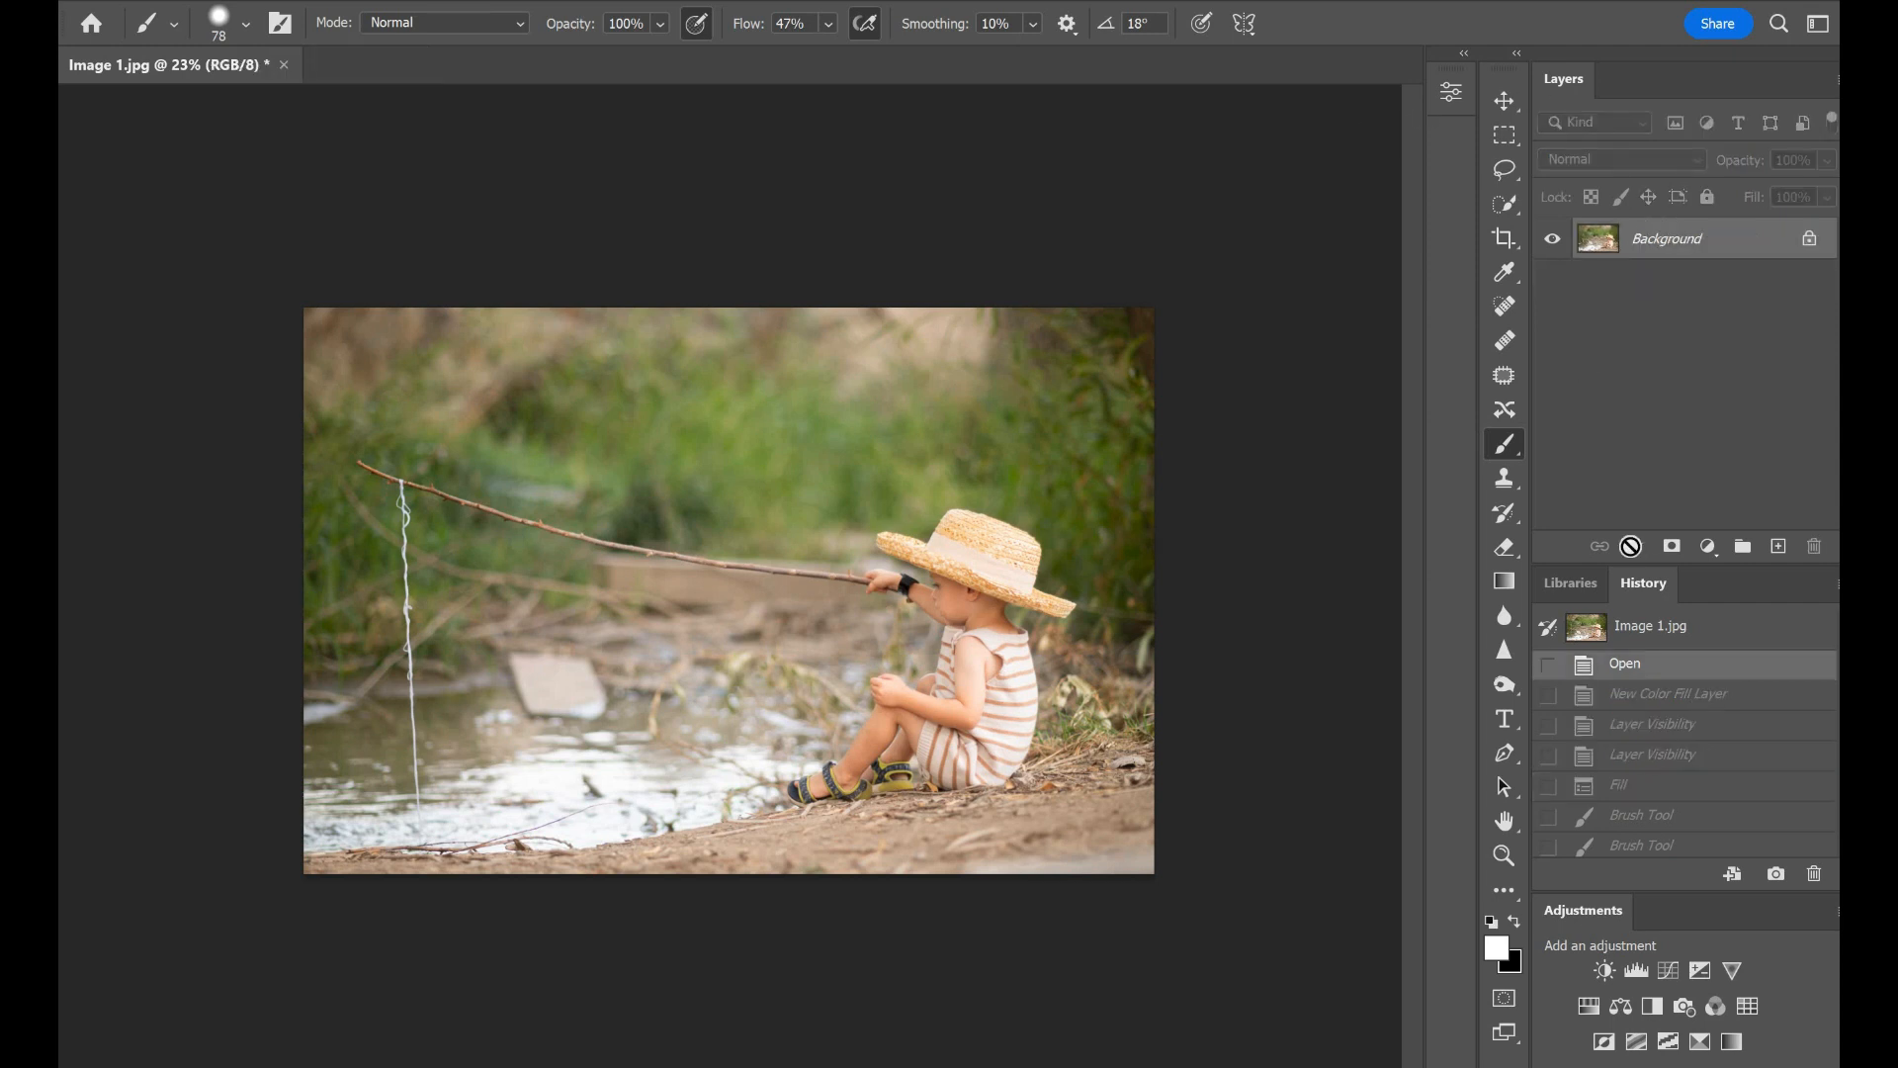
Step: Add a Curves adjustment layer and try bending its RGB curve down to input 171, output 108, undoing the bend
{"action": "left_click", "coordinate": [1708, 550]}
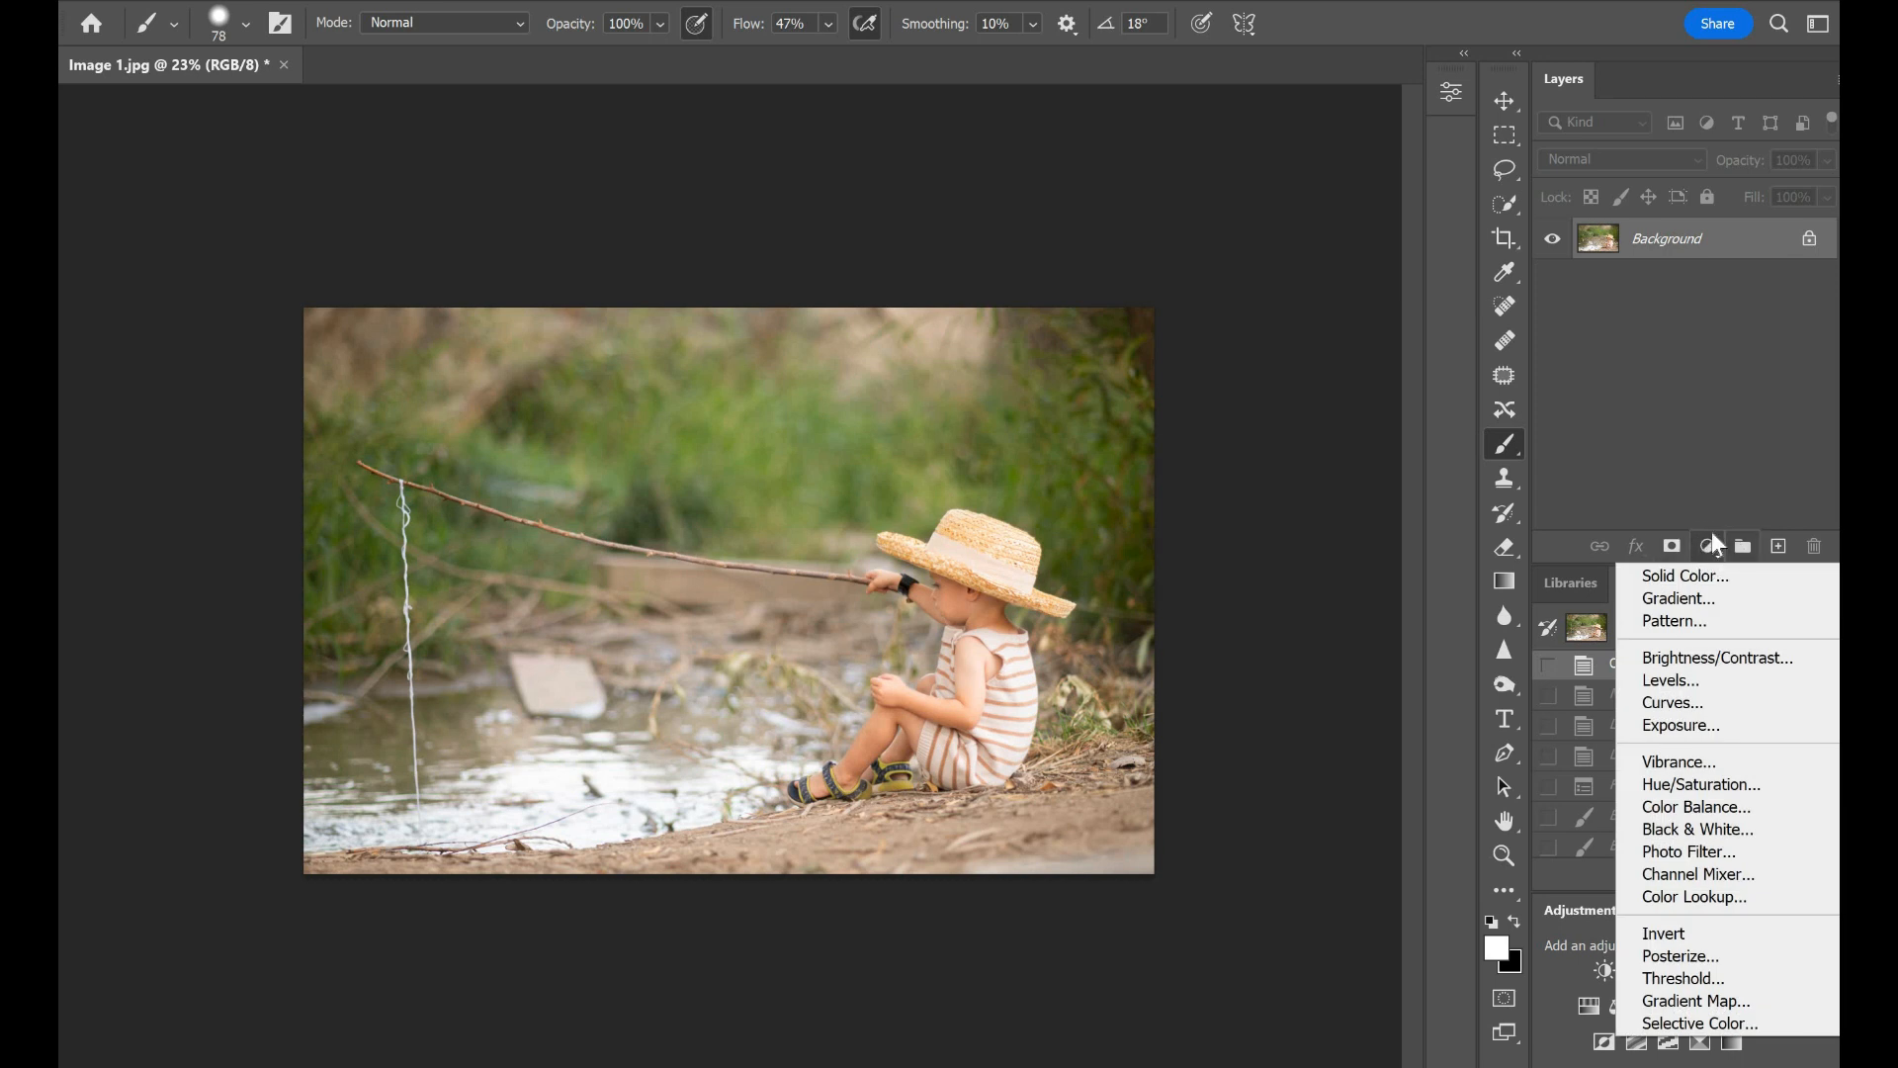
{"action": "left_click", "coordinate": [1712, 708]}
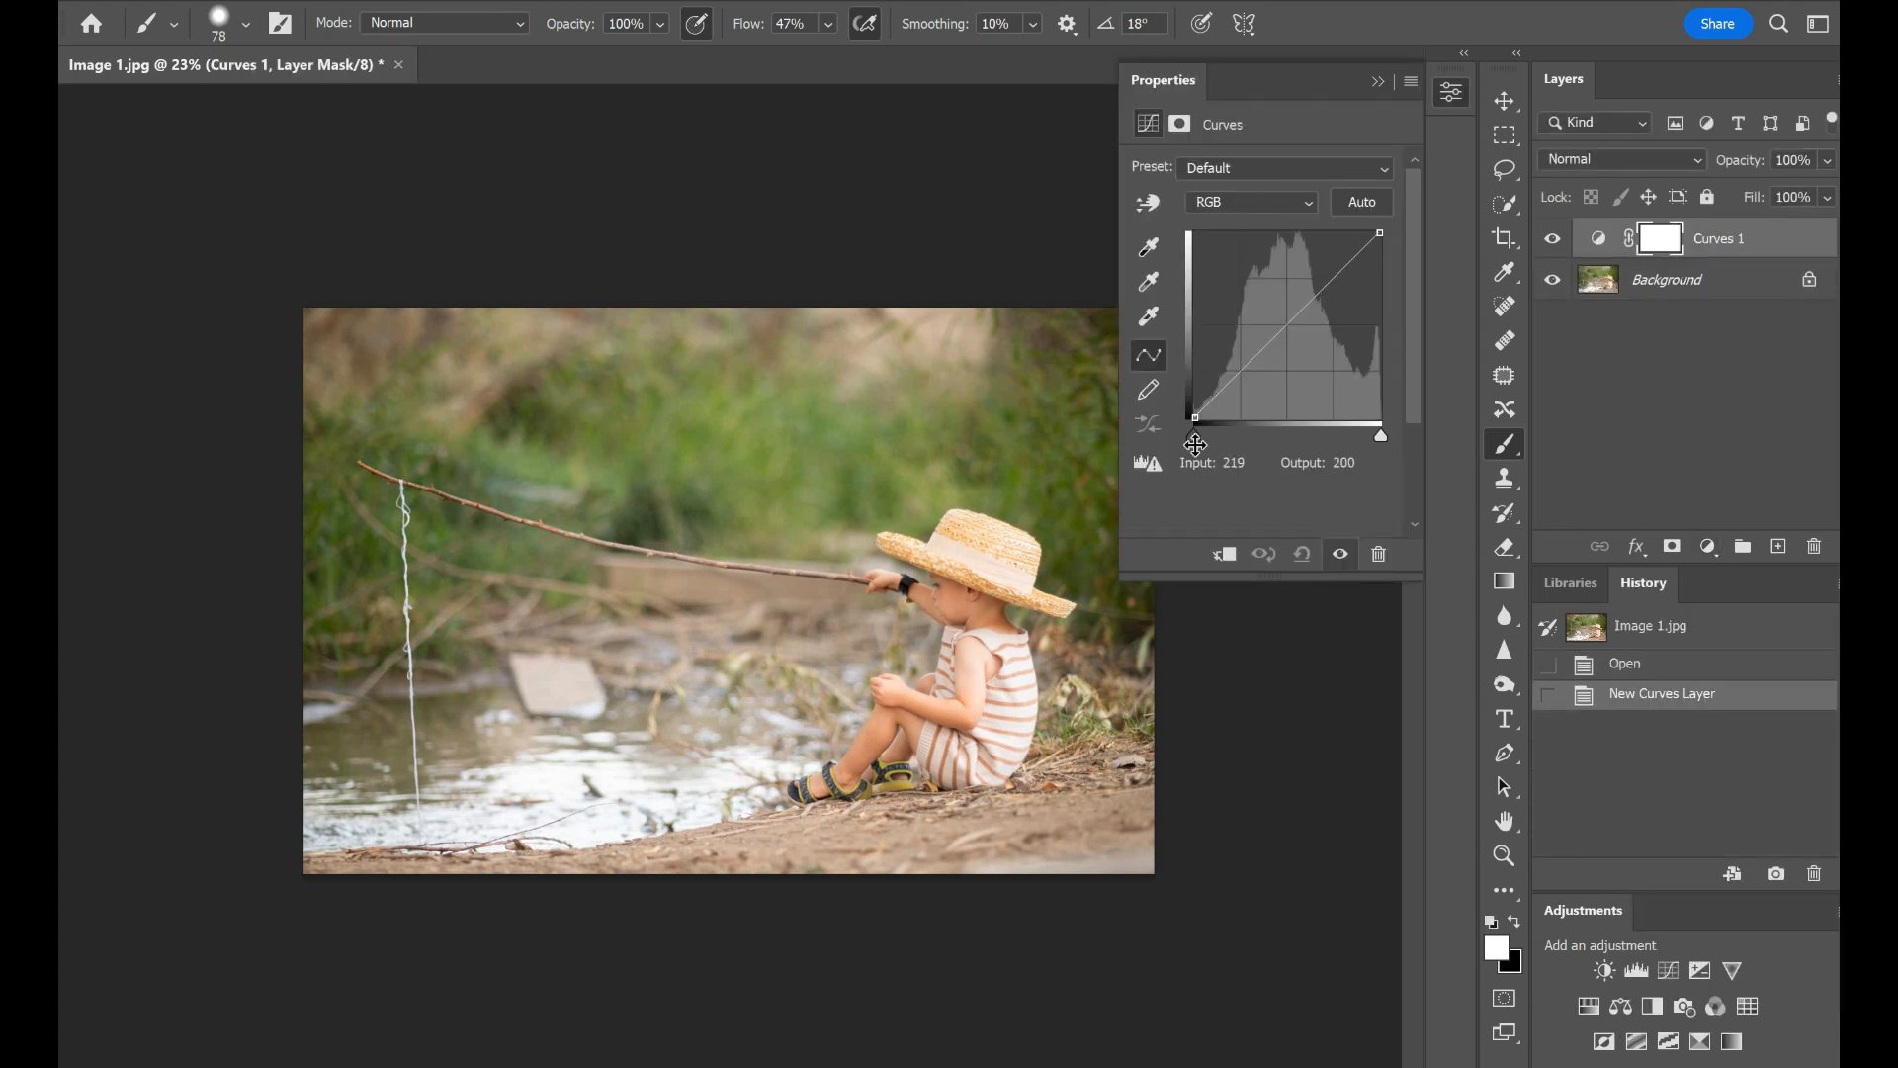
{"action": "left_click_drag", "start_coordinate": [1286, 321], "coordinate": [1320, 339]}
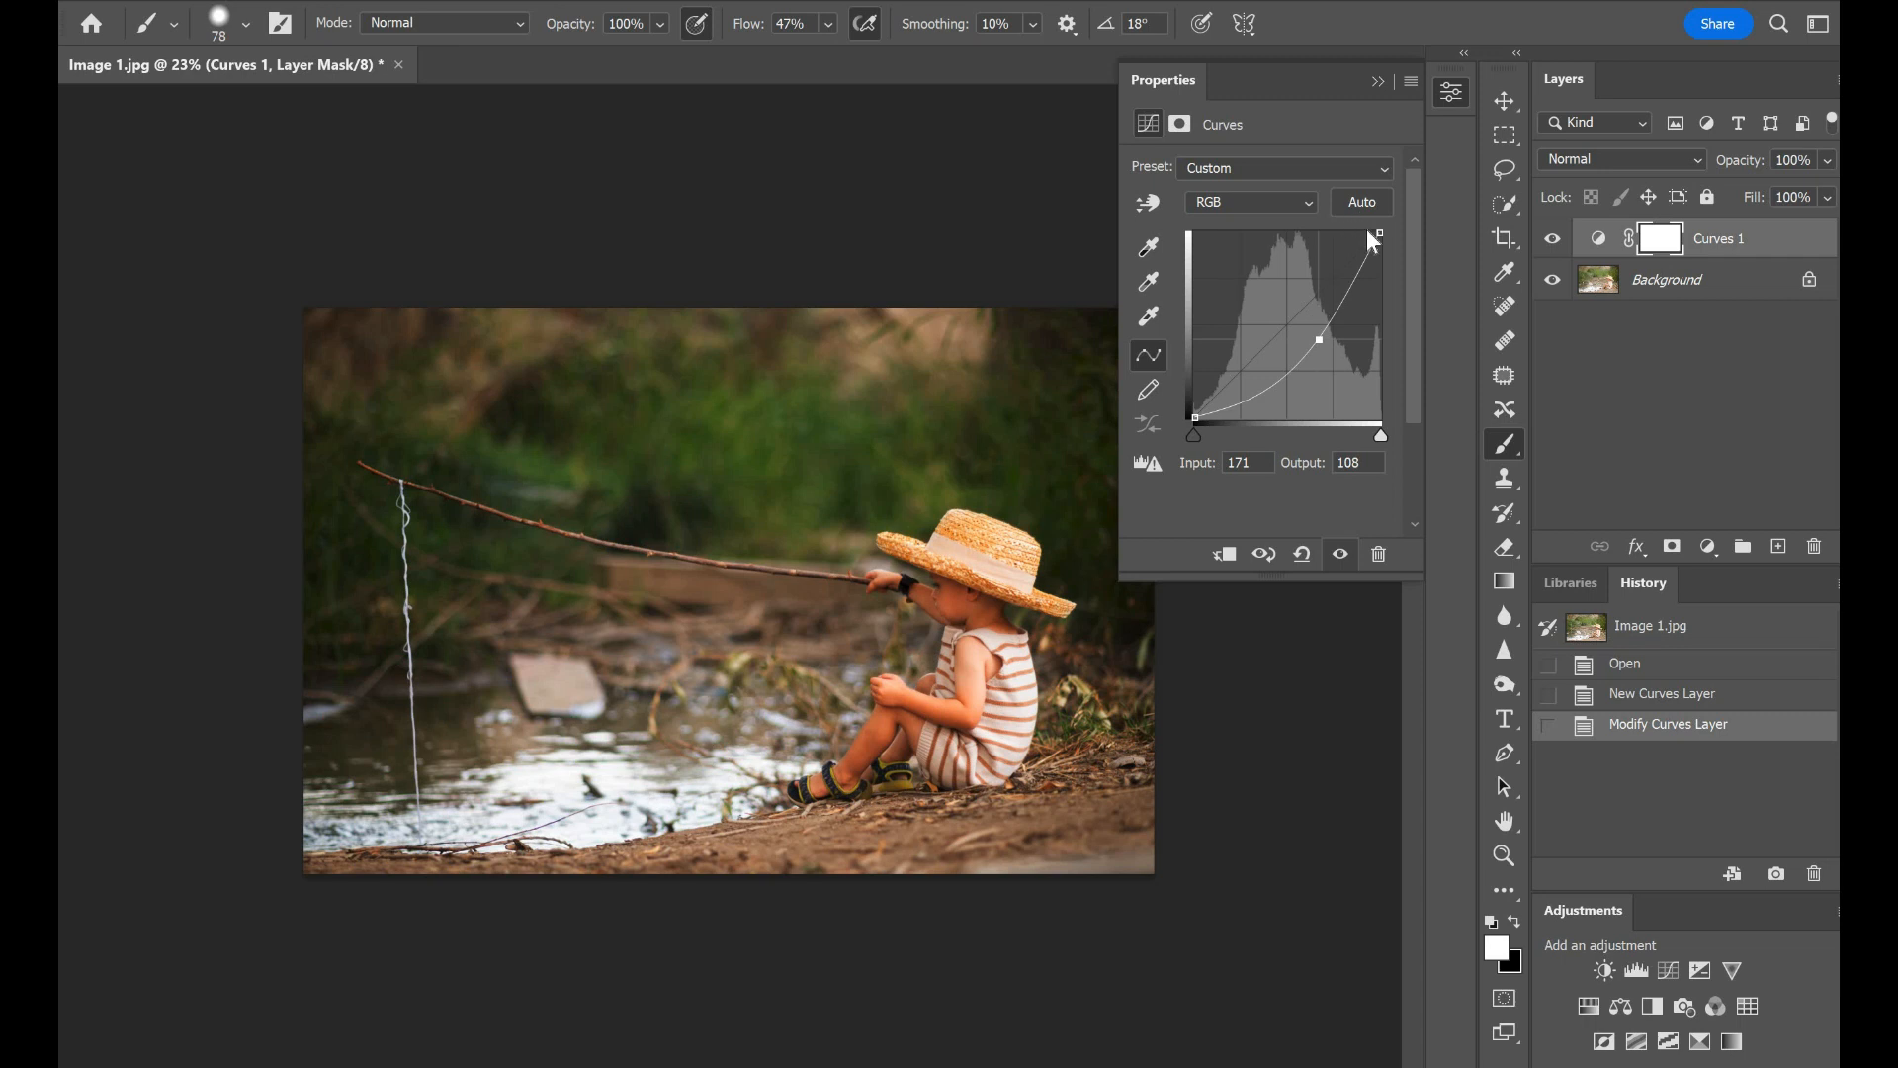
{"action": "key", "text": "ctrl+z"}
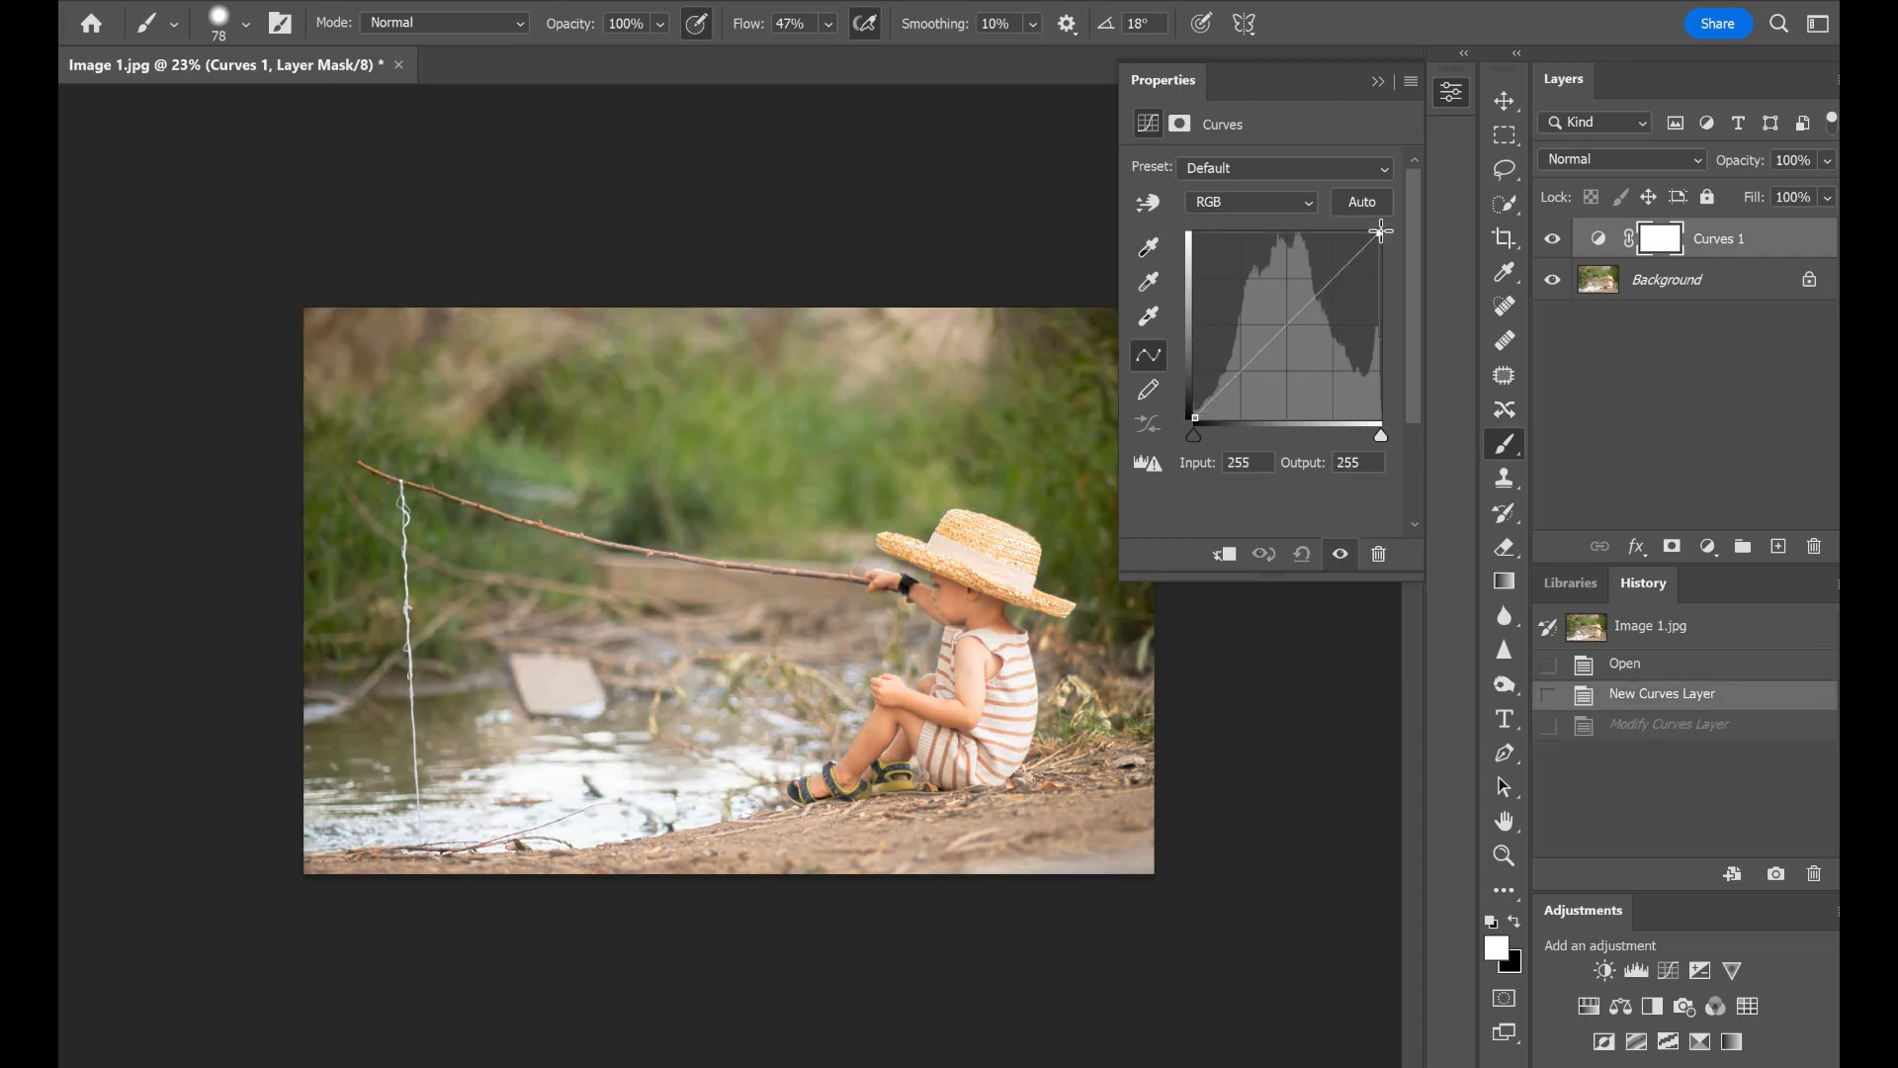
Step: Try moving the white and black end points of the RGB curve, keeping the line straight
{"action": "left_click_drag", "start_coordinate": [1381, 231], "coordinate": [1406, 243]}
{"action": "key", "text": "ctrl+z"}
{"action": "left_click_drag", "start_coordinate": [1193, 420], "coordinate": [1165, 453]}
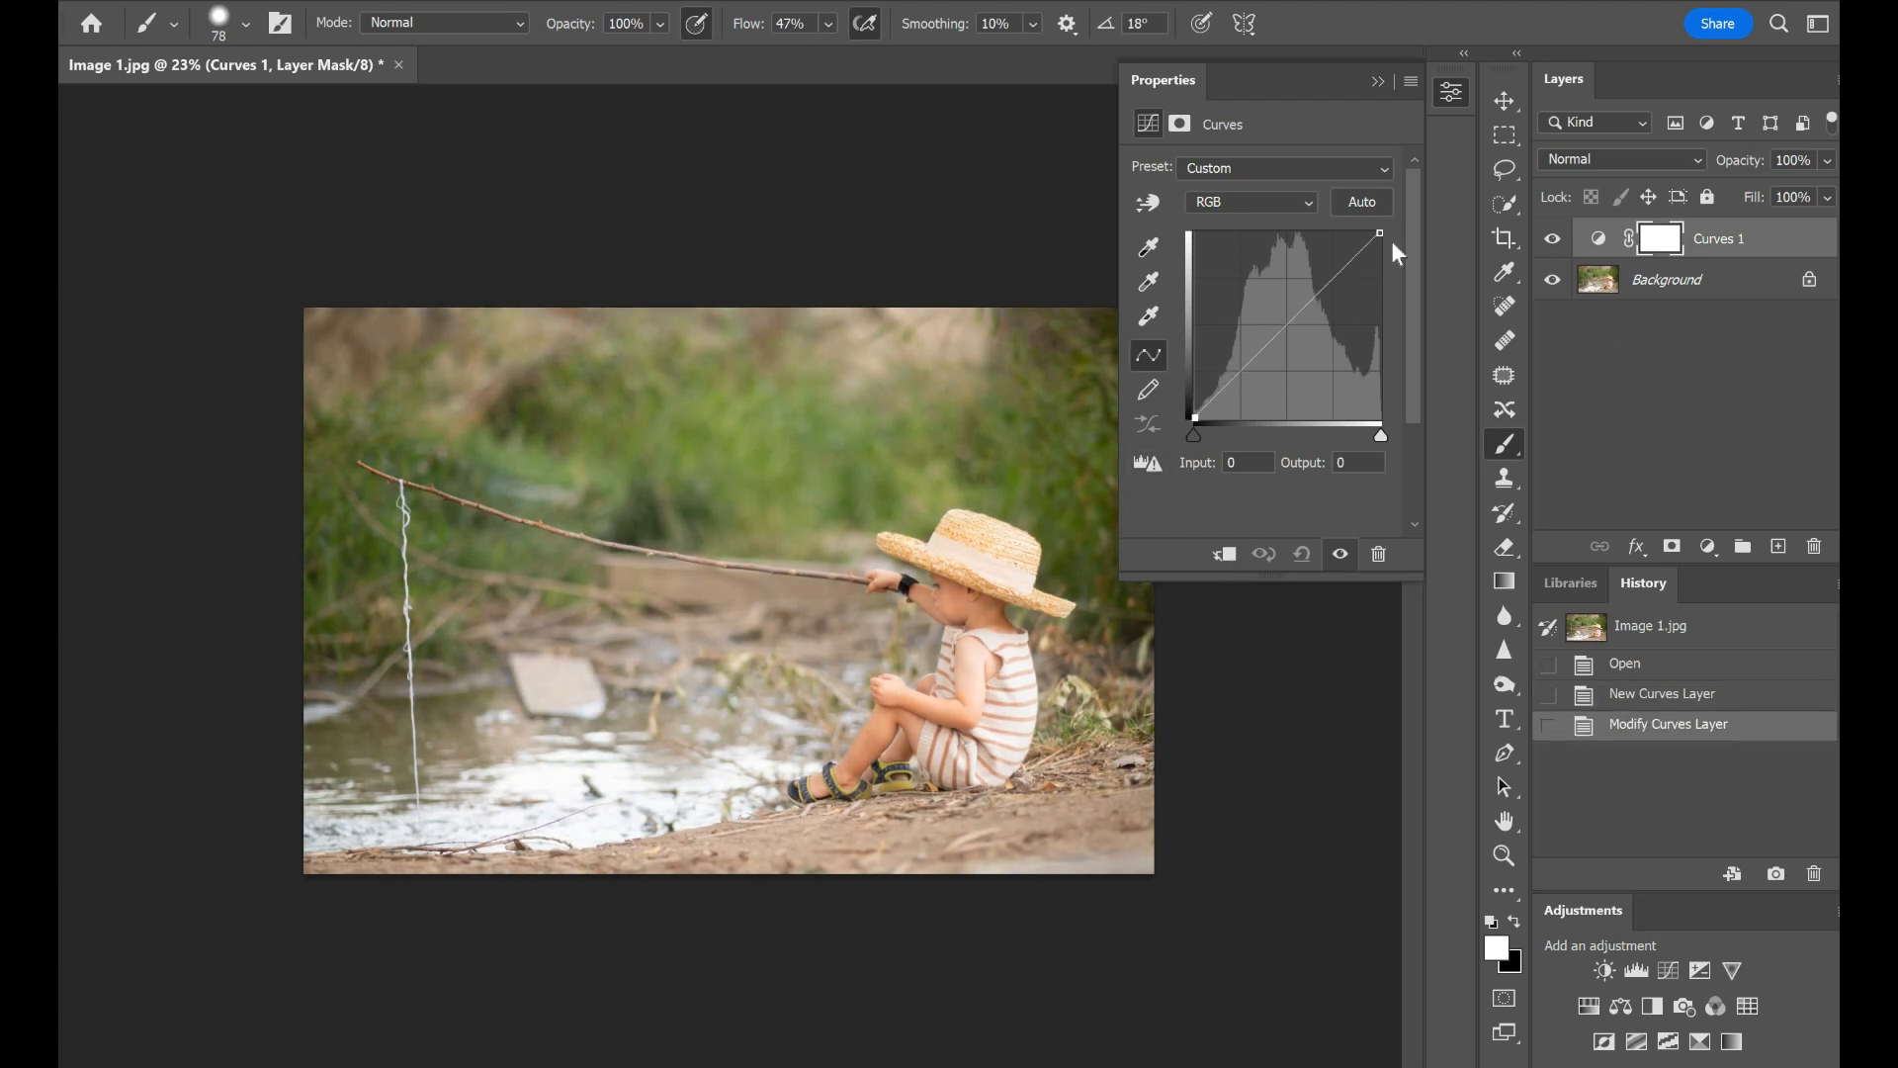
Step: Shape the RGB curve into an S through points 182/195 and 67/58, raising the black point and lowering the white point to output 239
{"action": "left_click", "coordinate": [1328, 276]}
{"action": "left_click_drag", "start_coordinate": [1327, 275], "coordinate": [1327, 273]}
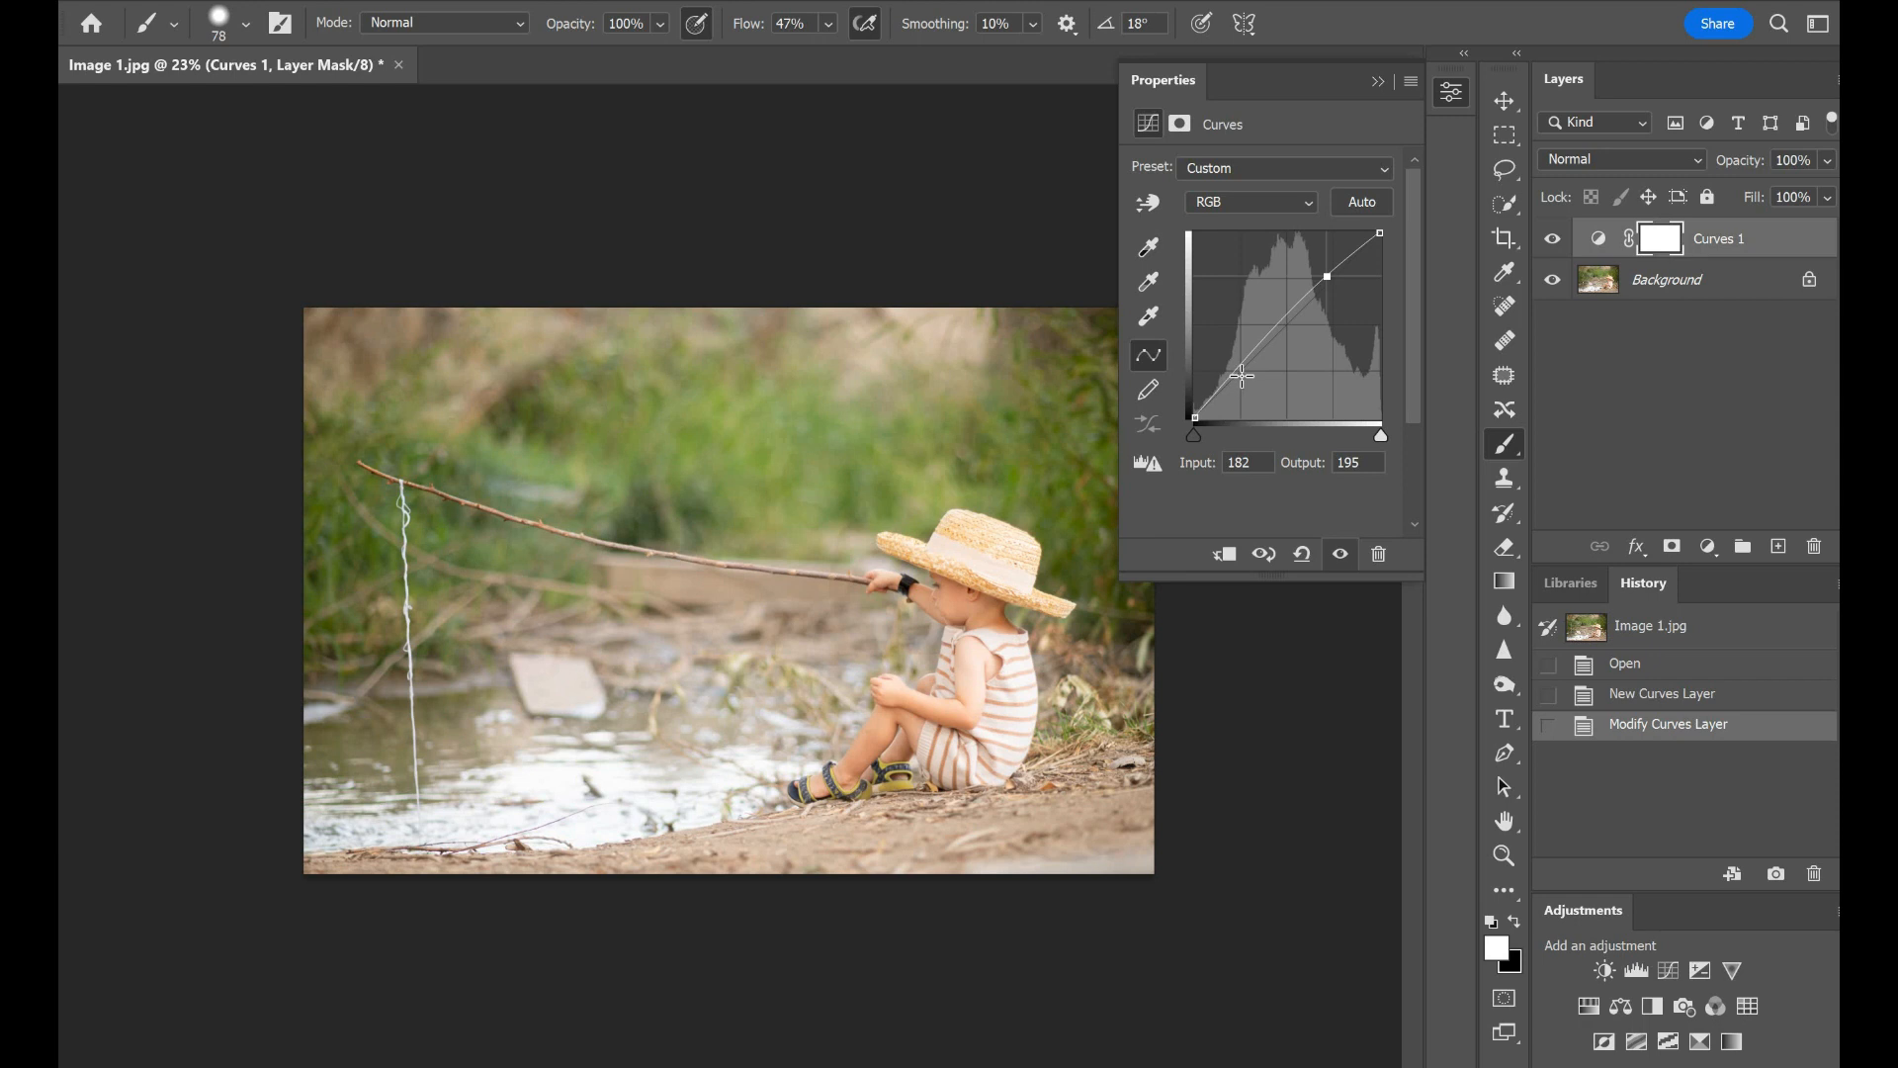
{"action": "left_click", "coordinate": [1244, 375]}
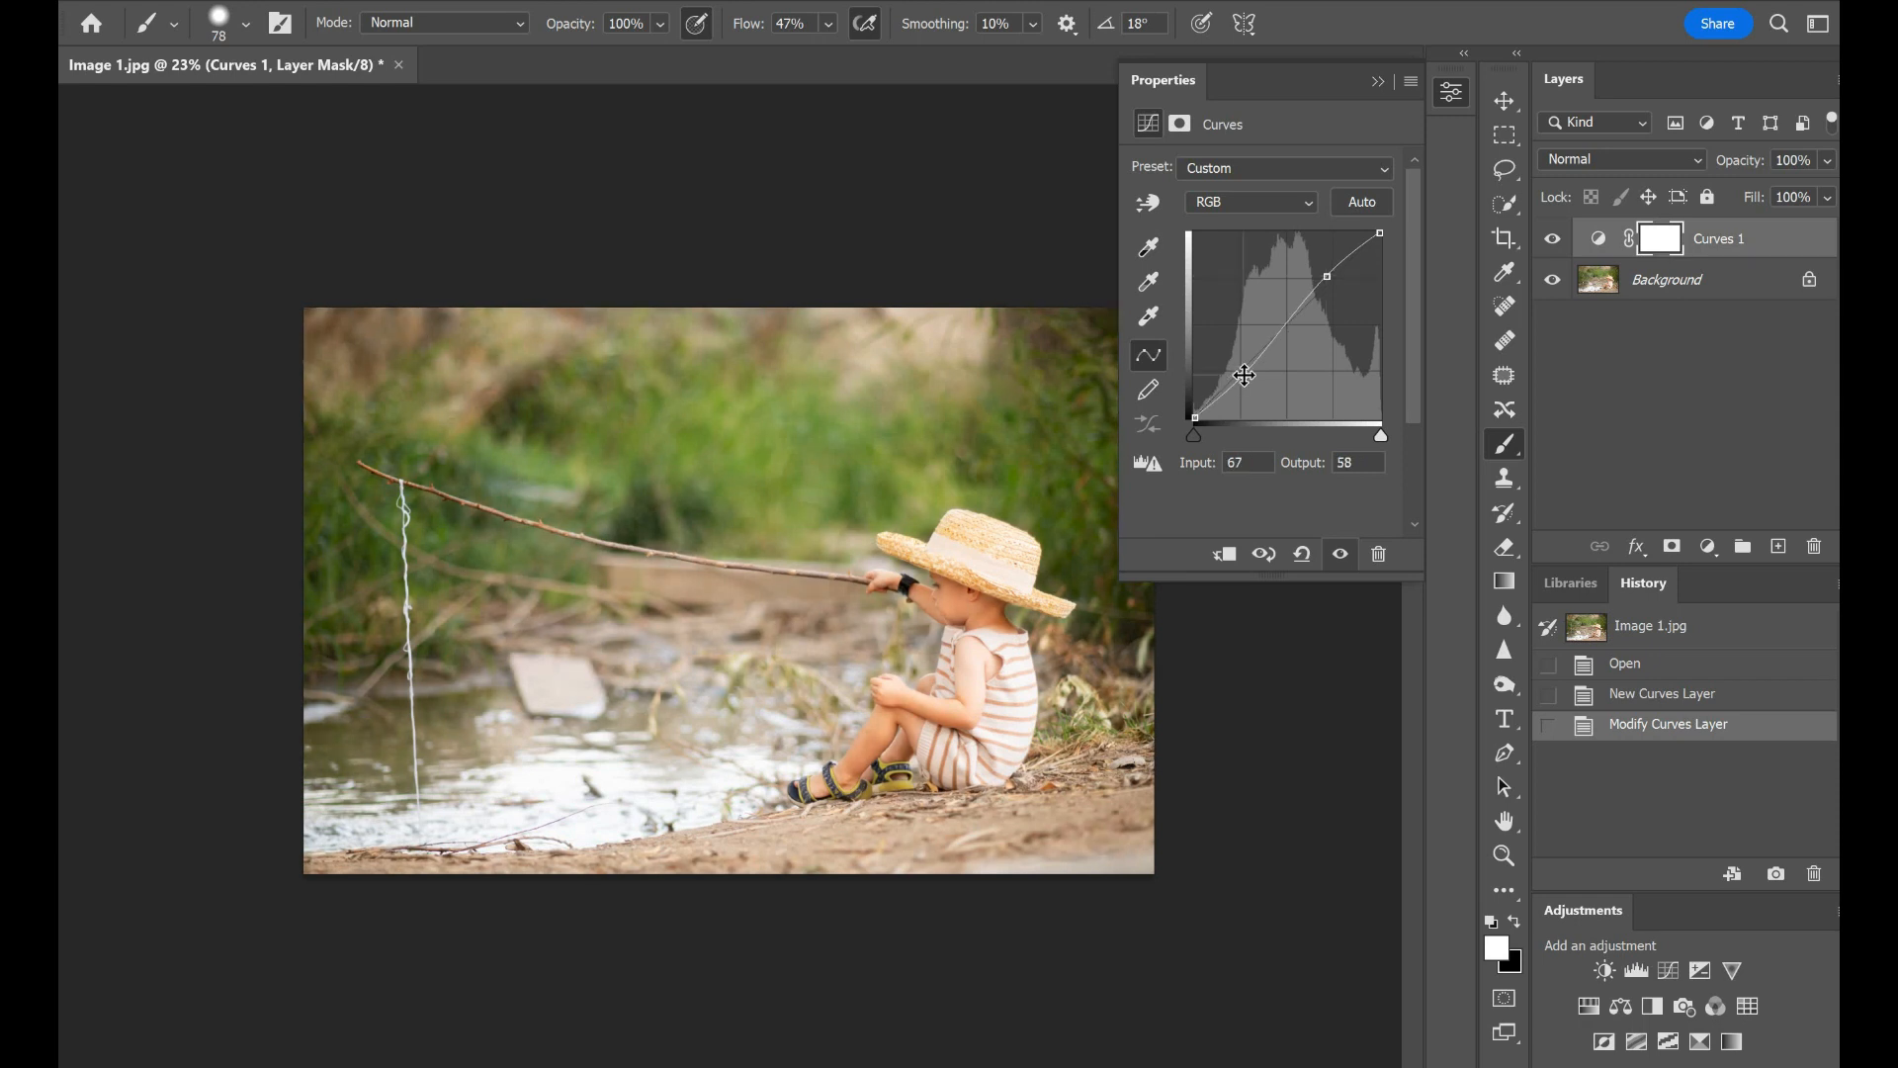
{"action": "left_click_drag", "start_coordinate": [1195, 417], "coordinate": [1195, 403]}
{"action": "left_click_drag", "start_coordinate": [1382, 230], "coordinate": [1394, 245]}
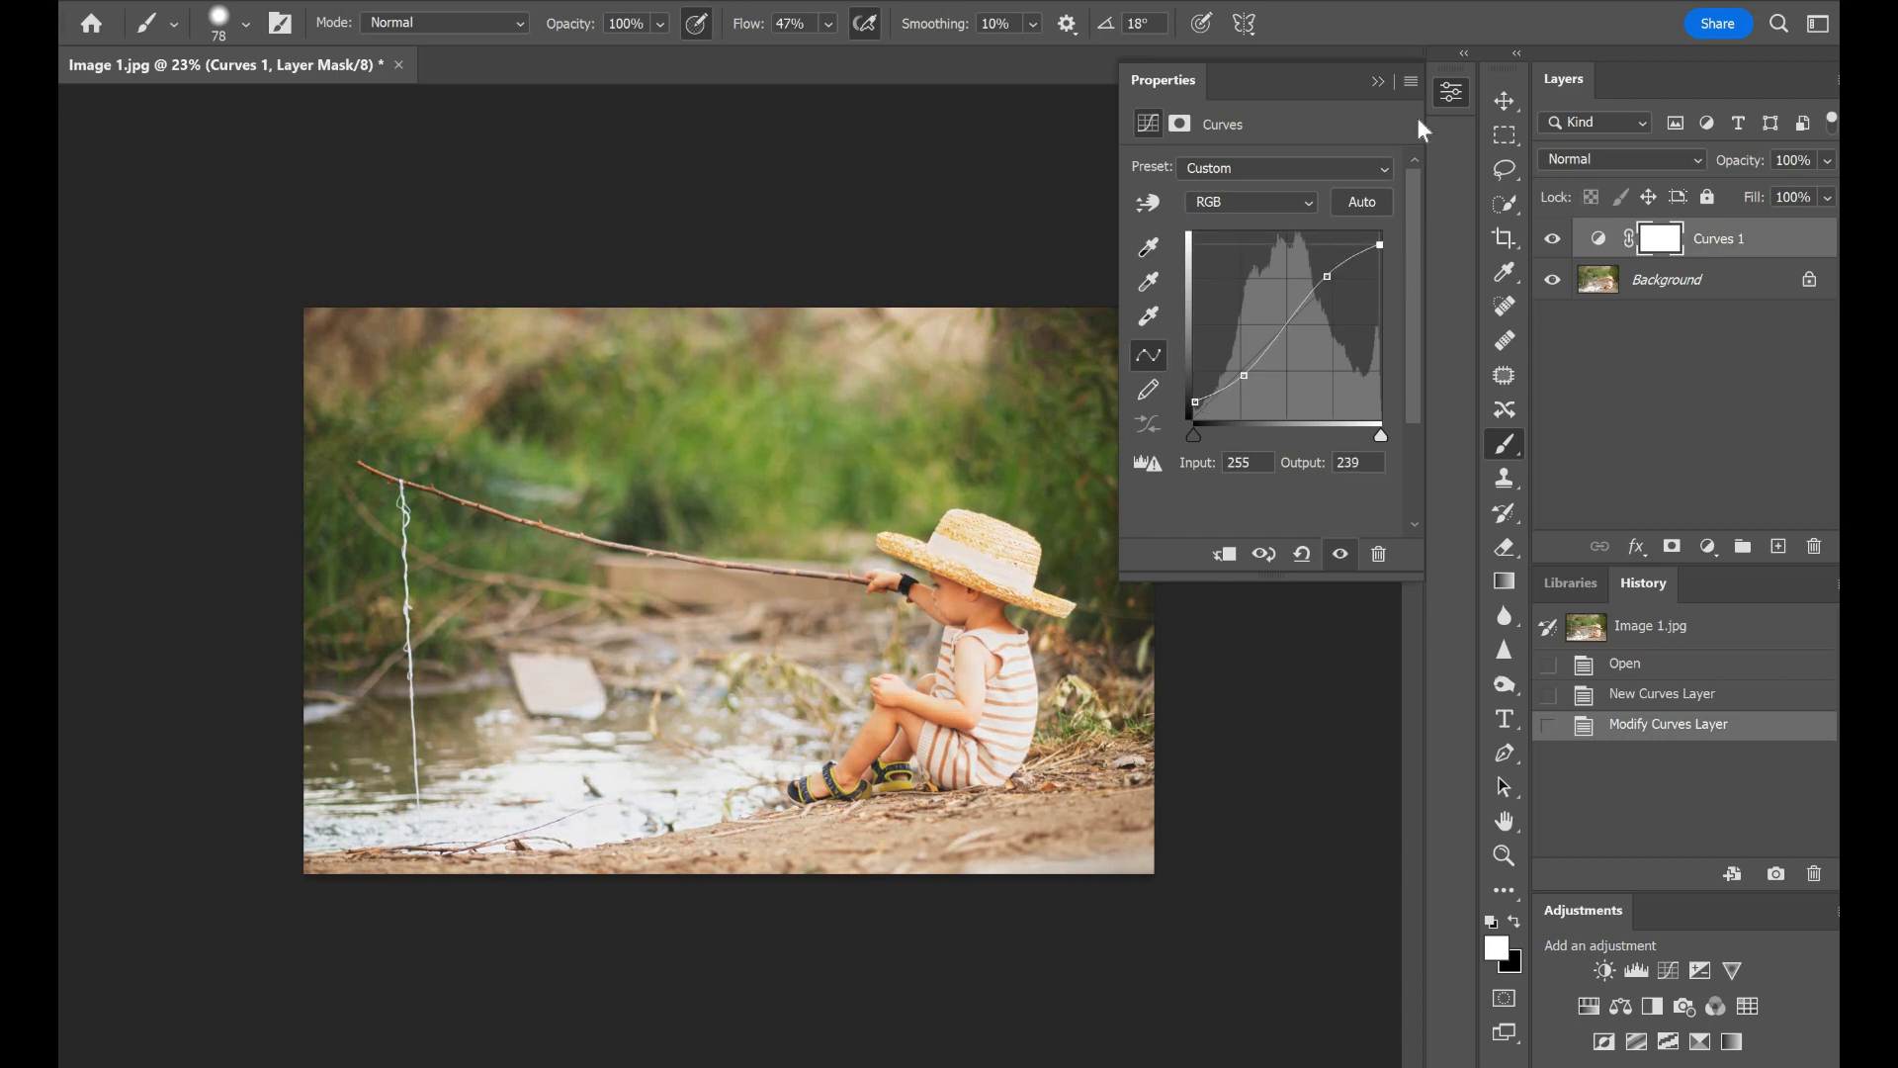
Step: Compare the photo with and without the Curves layer, and refine the S-curve with the black point at output 35 and highlight point at 178/198
{"action": "left_click", "coordinate": [1554, 243]}
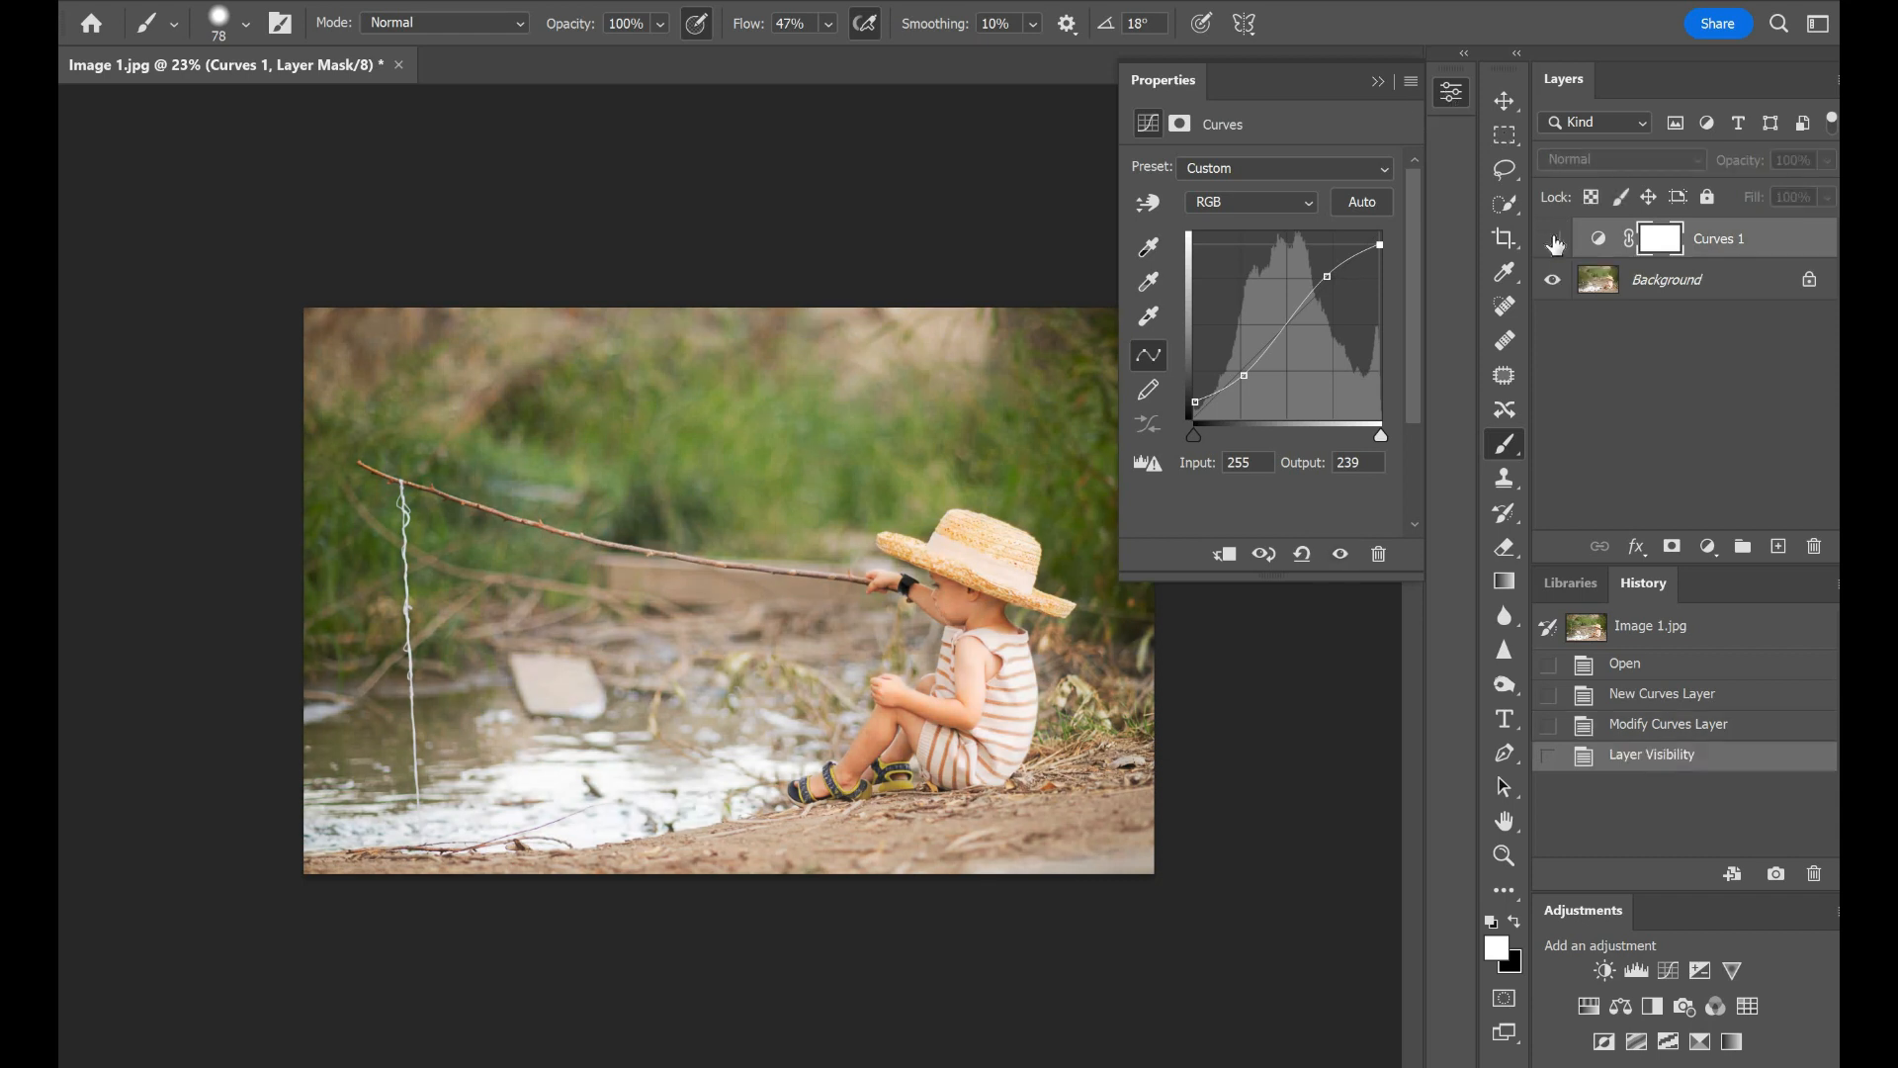
{"action": "left_click", "coordinate": [1553, 240]}
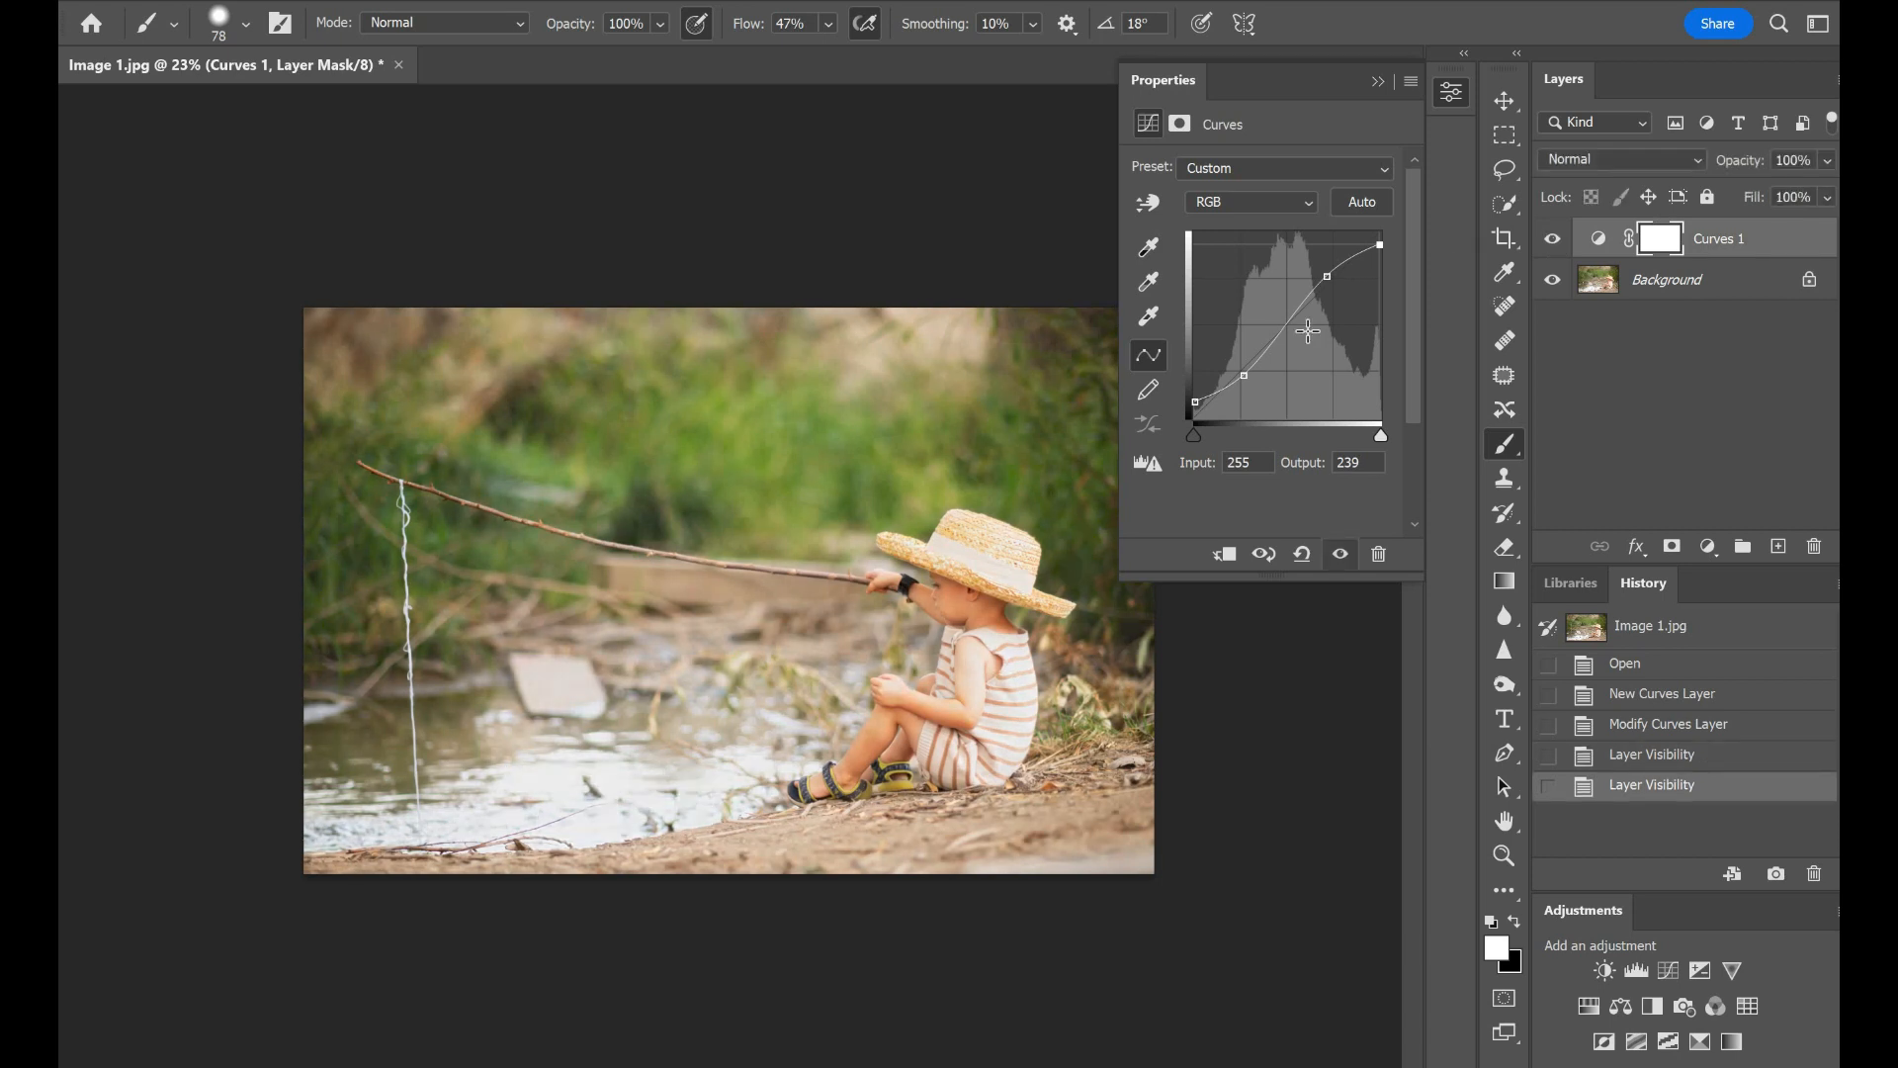
{"action": "left_click_drag", "start_coordinate": [1320, 281], "coordinate": [1311, 278]}
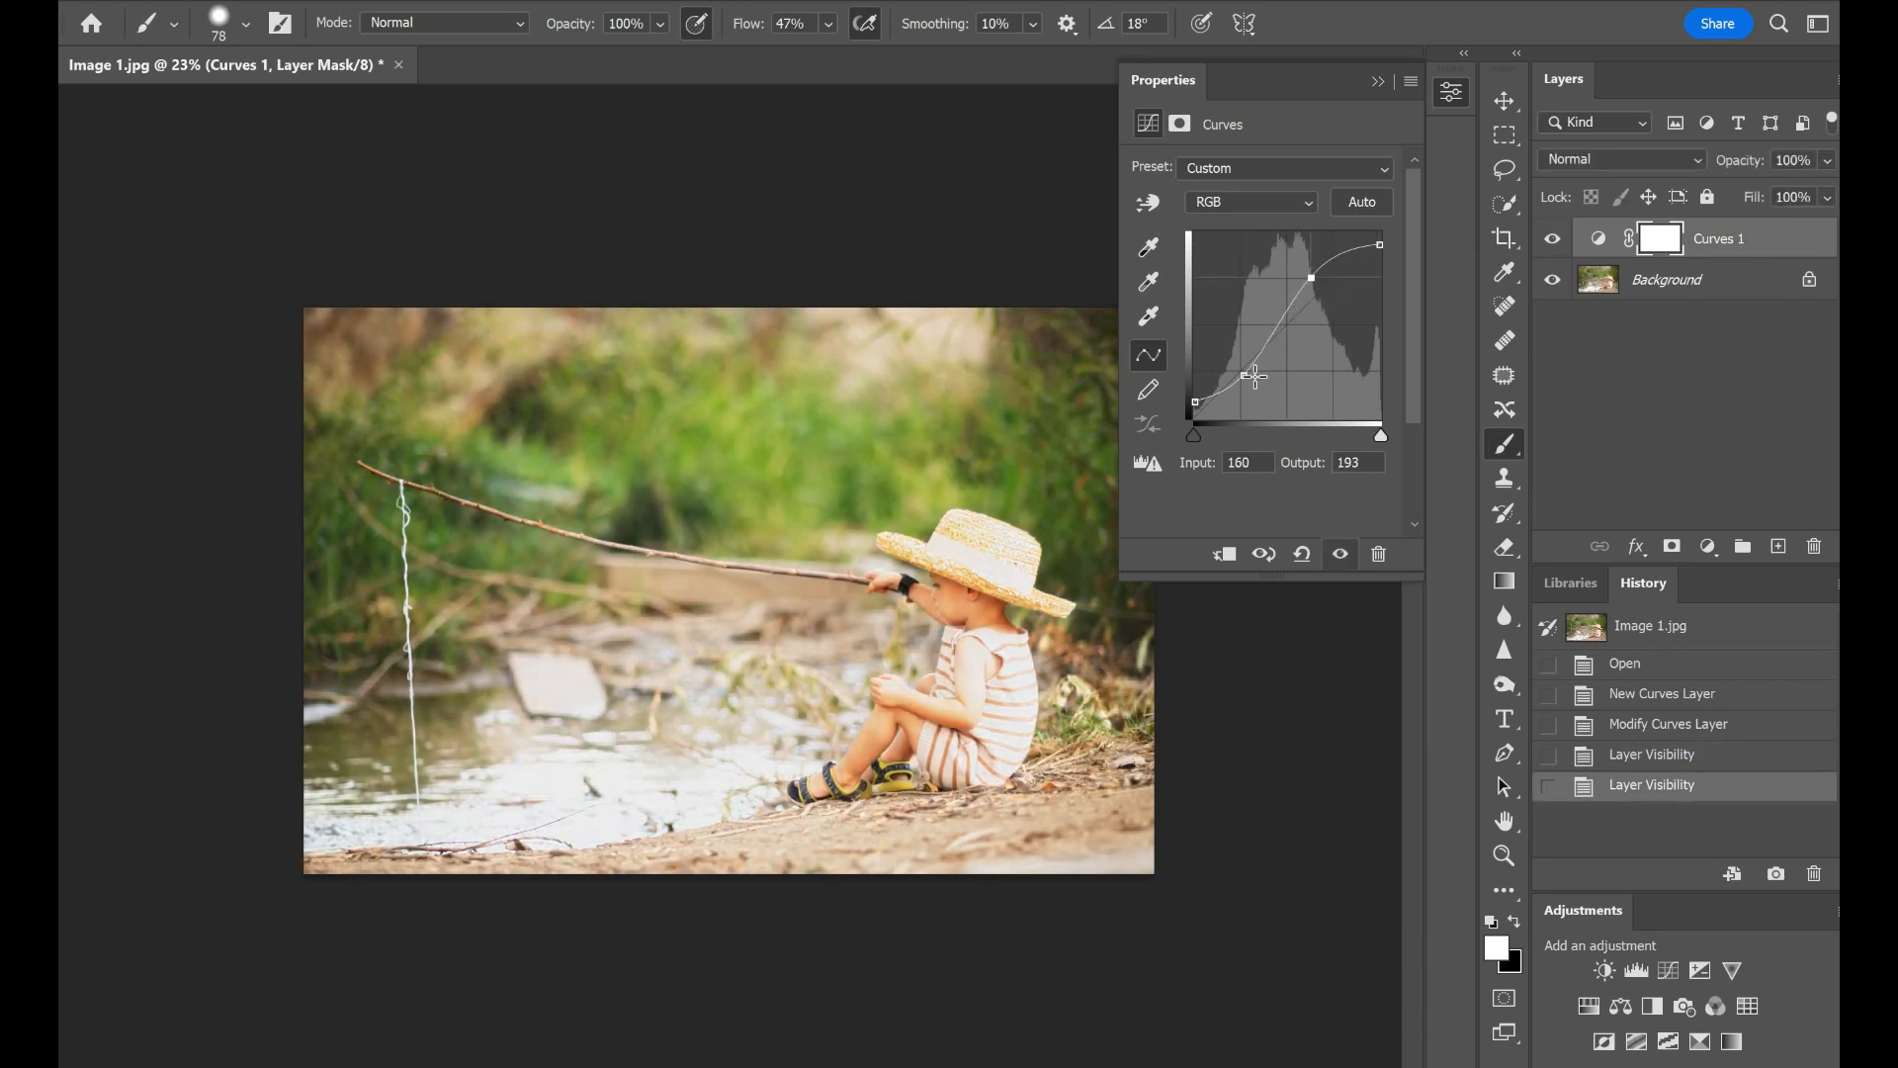
{"action": "left_click", "coordinate": [1245, 375]}
{"action": "left_click_drag", "start_coordinate": [1262, 380], "coordinate": [1181, 395]}
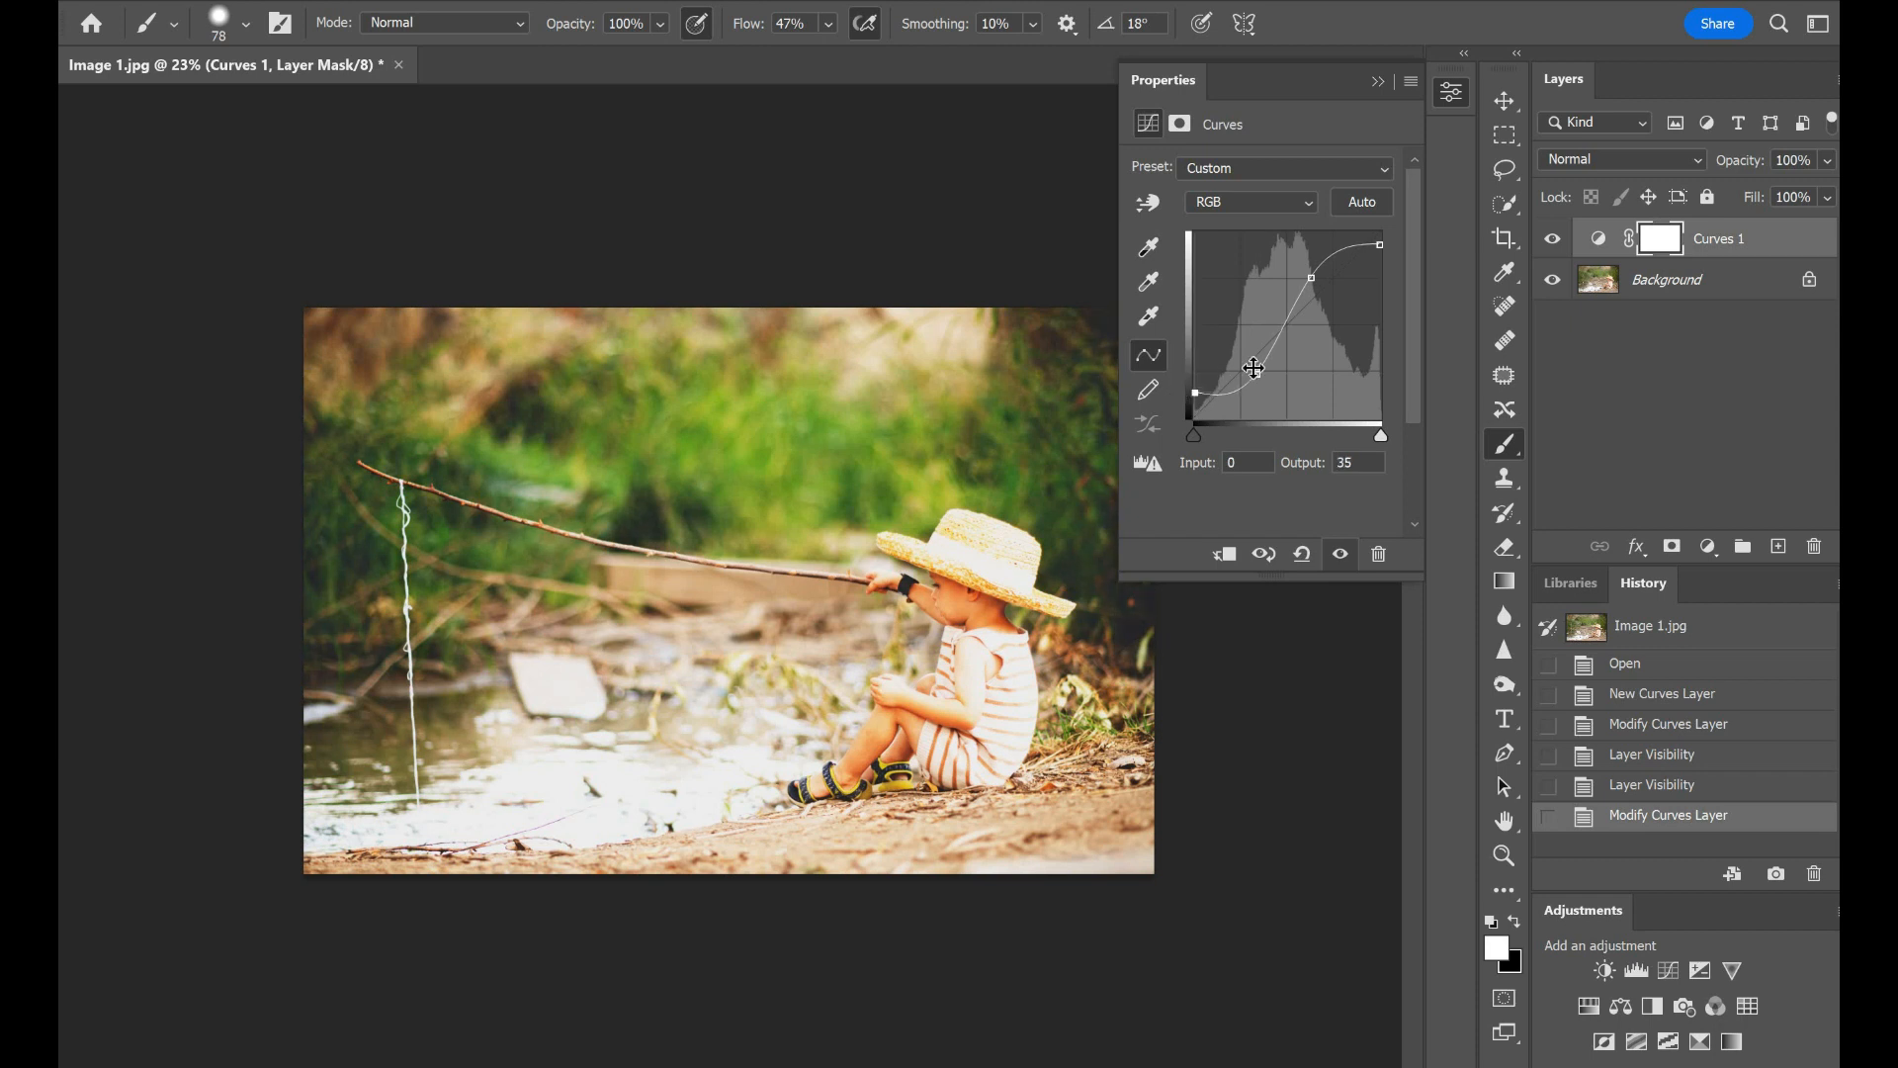
{"action": "left_click_drag", "start_coordinate": [1312, 281], "coordinate": [1324, 273]}
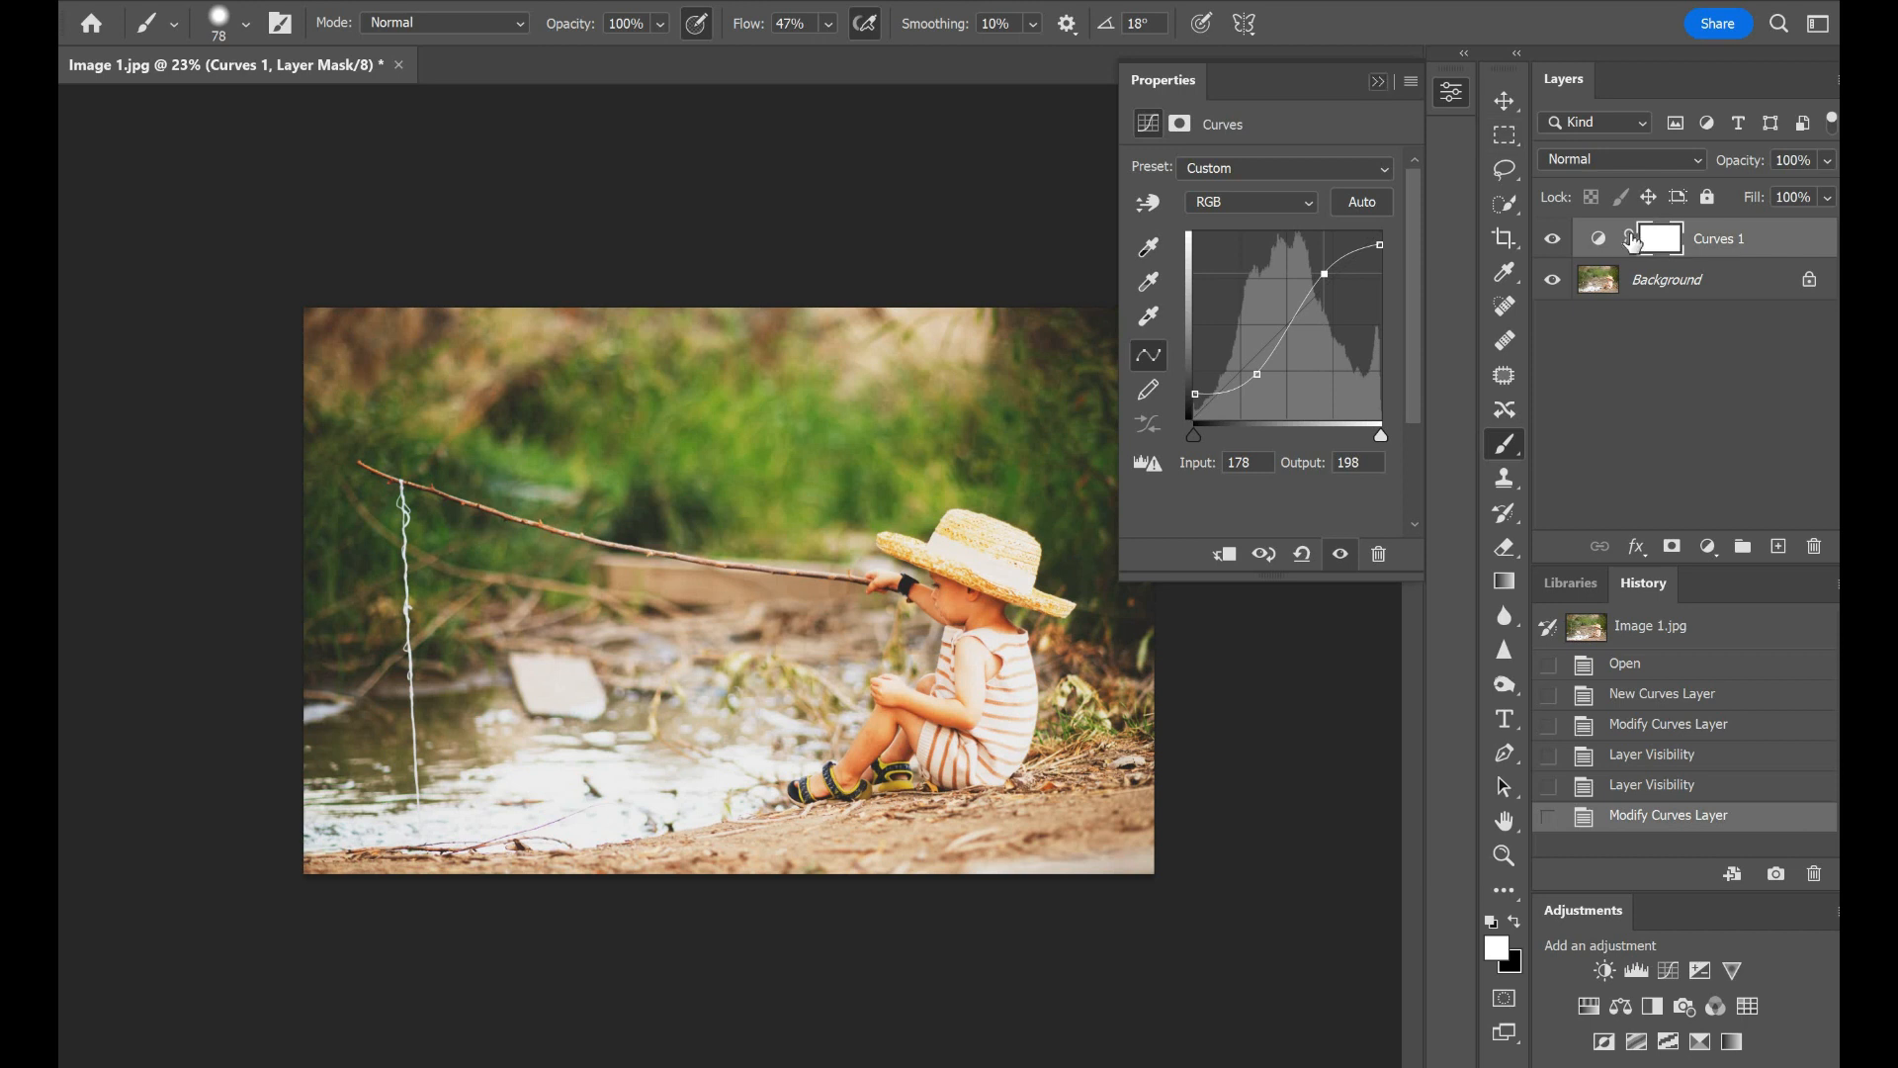
Step: Fill the Curves 1 layer mask with black to hide the adjustment
{"action": "left_click", "coordinate": [1376, 79]}
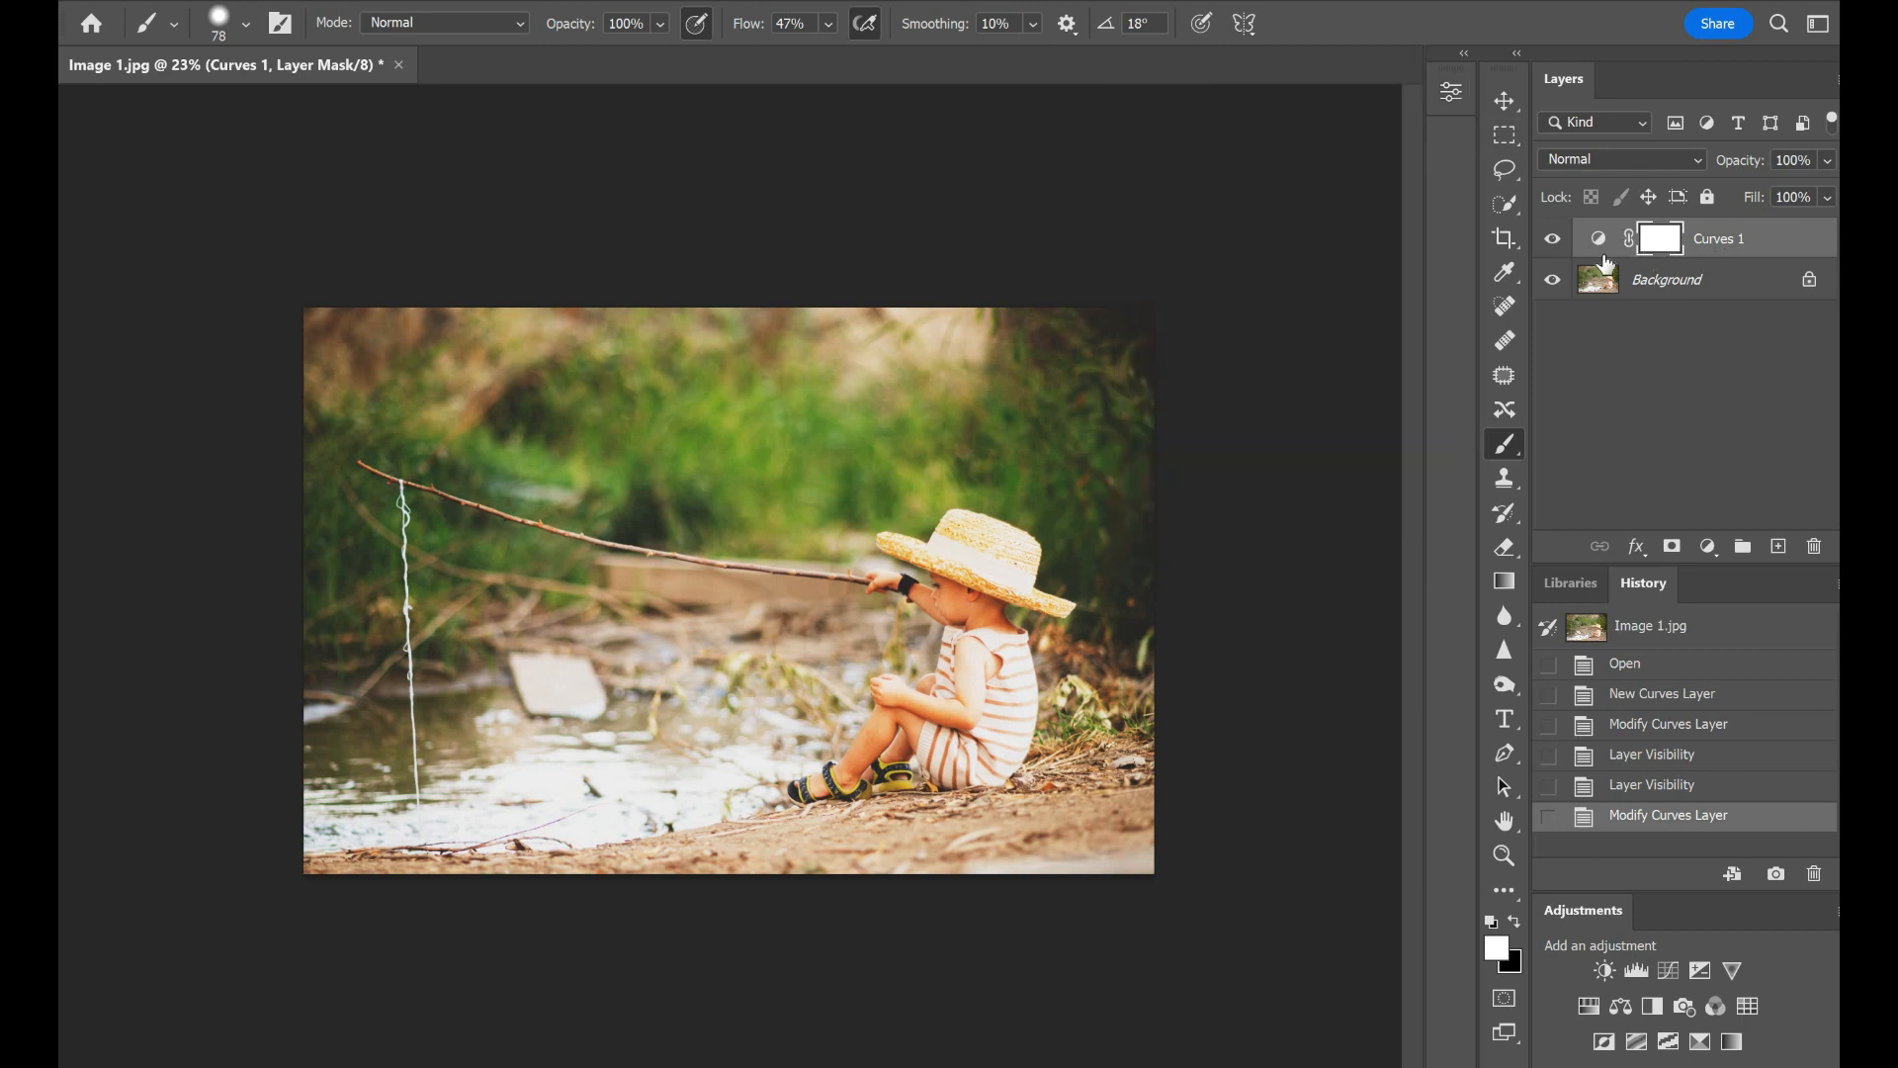
{"action": "key", "text": "ctrl+BackSpace"}
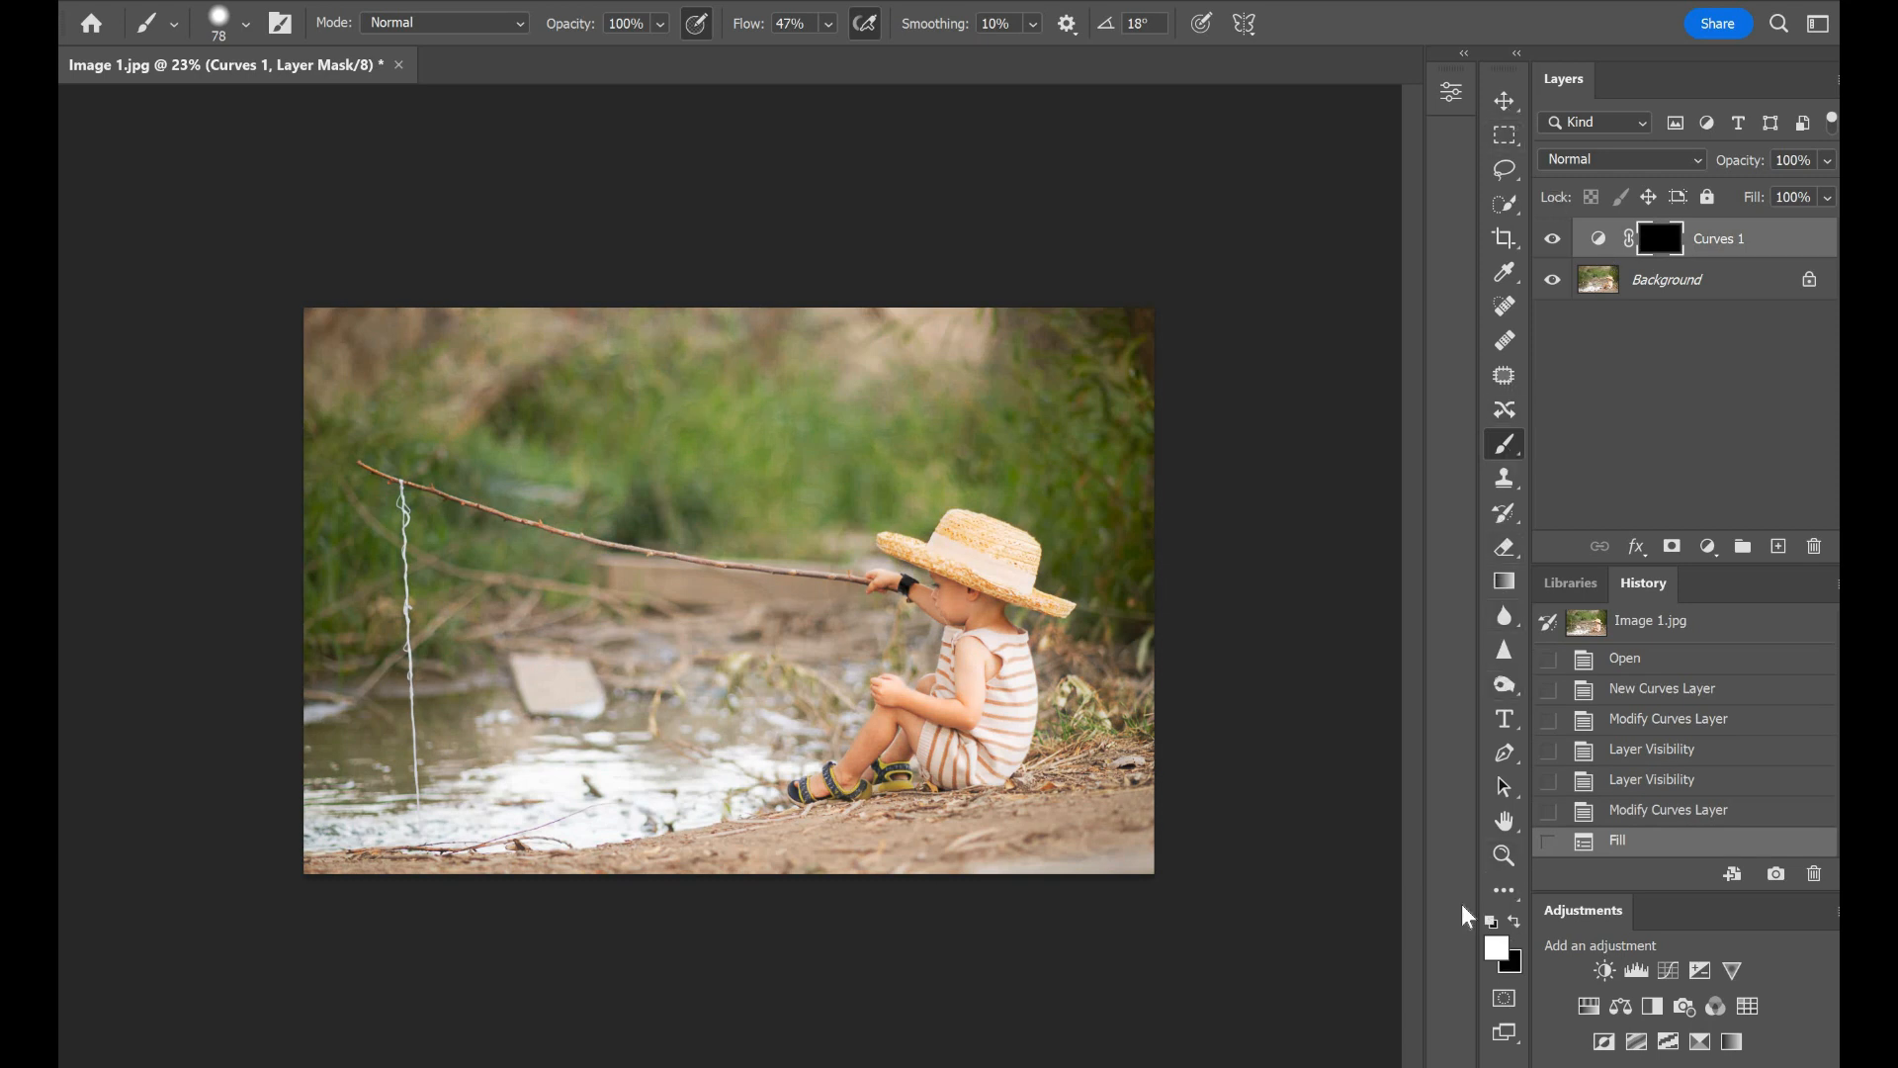
Step: Paint white on the Curves mask over the greenery behind the boy, using a 978 px brush at 48% opacity
{"action": "left_click", "coordinate": [222, 22]}
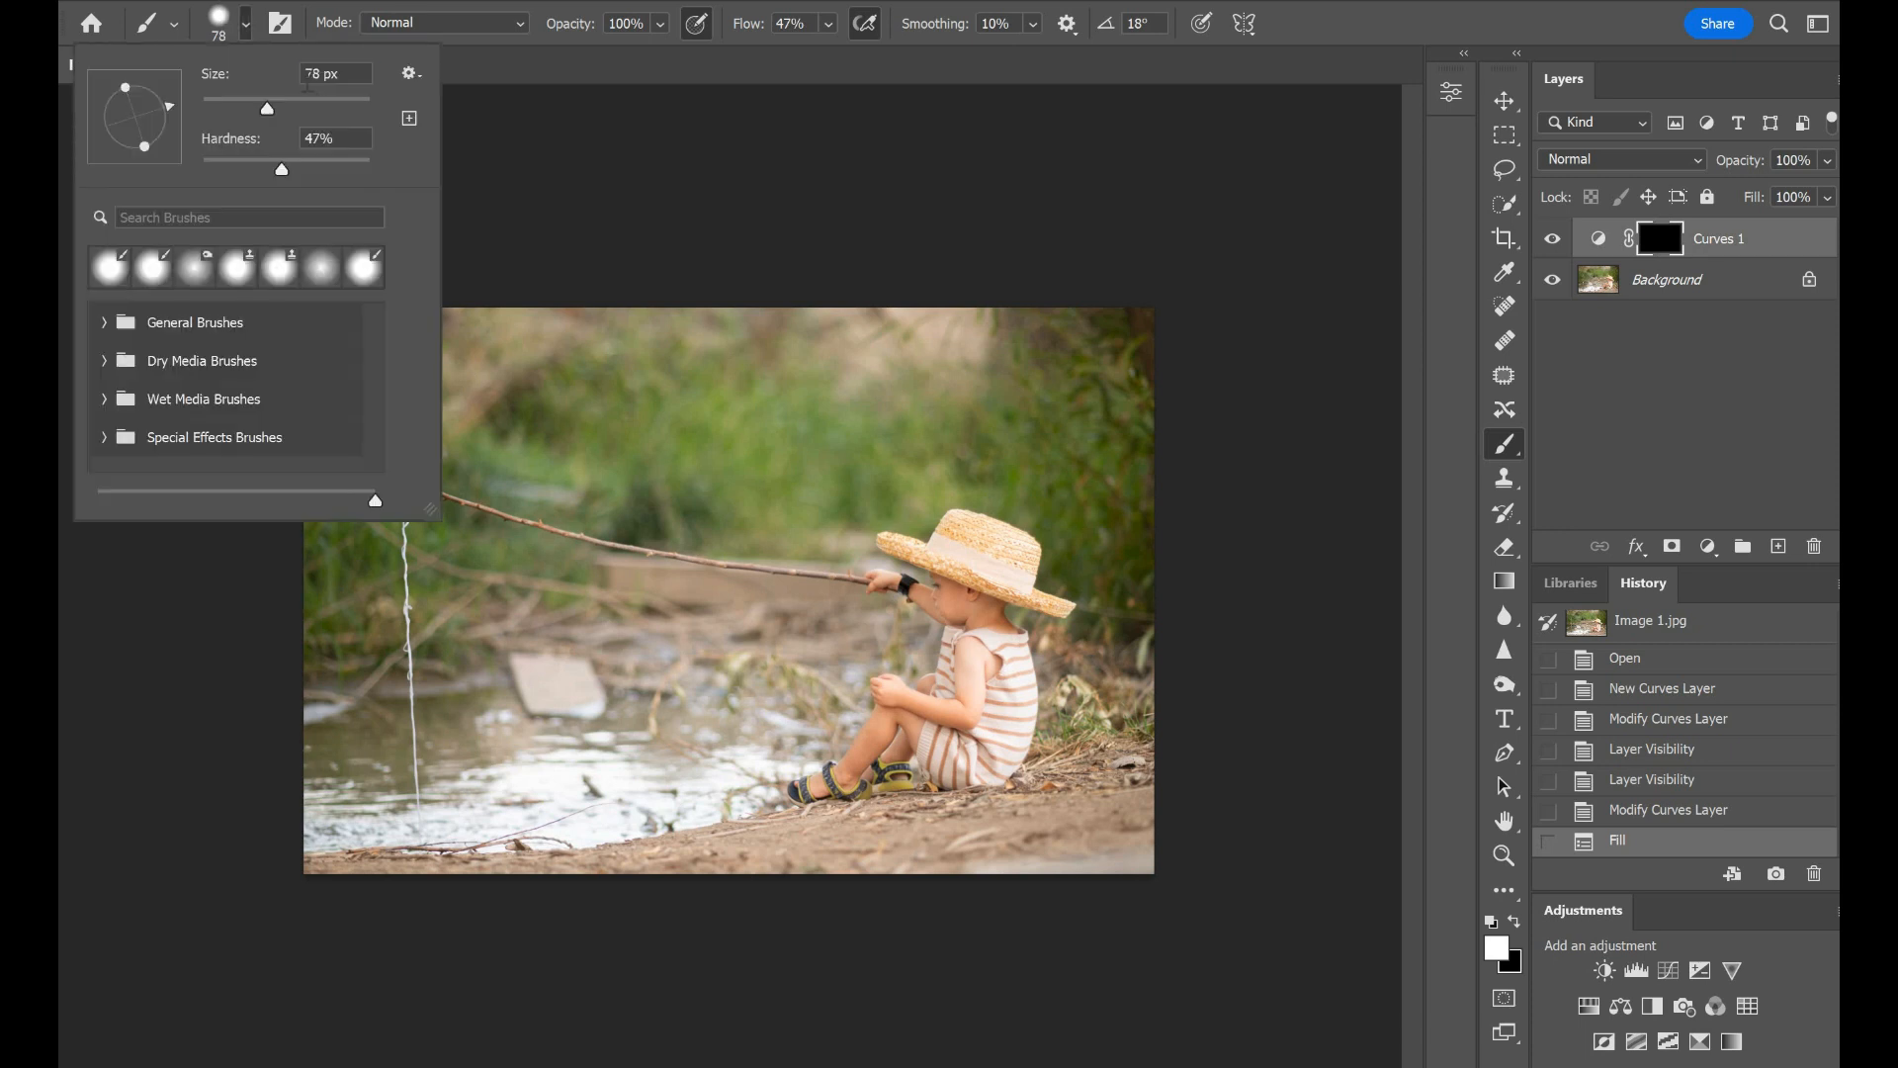
{"action": "type", "text": "9"}
{"action": "key", "text": "Return"}
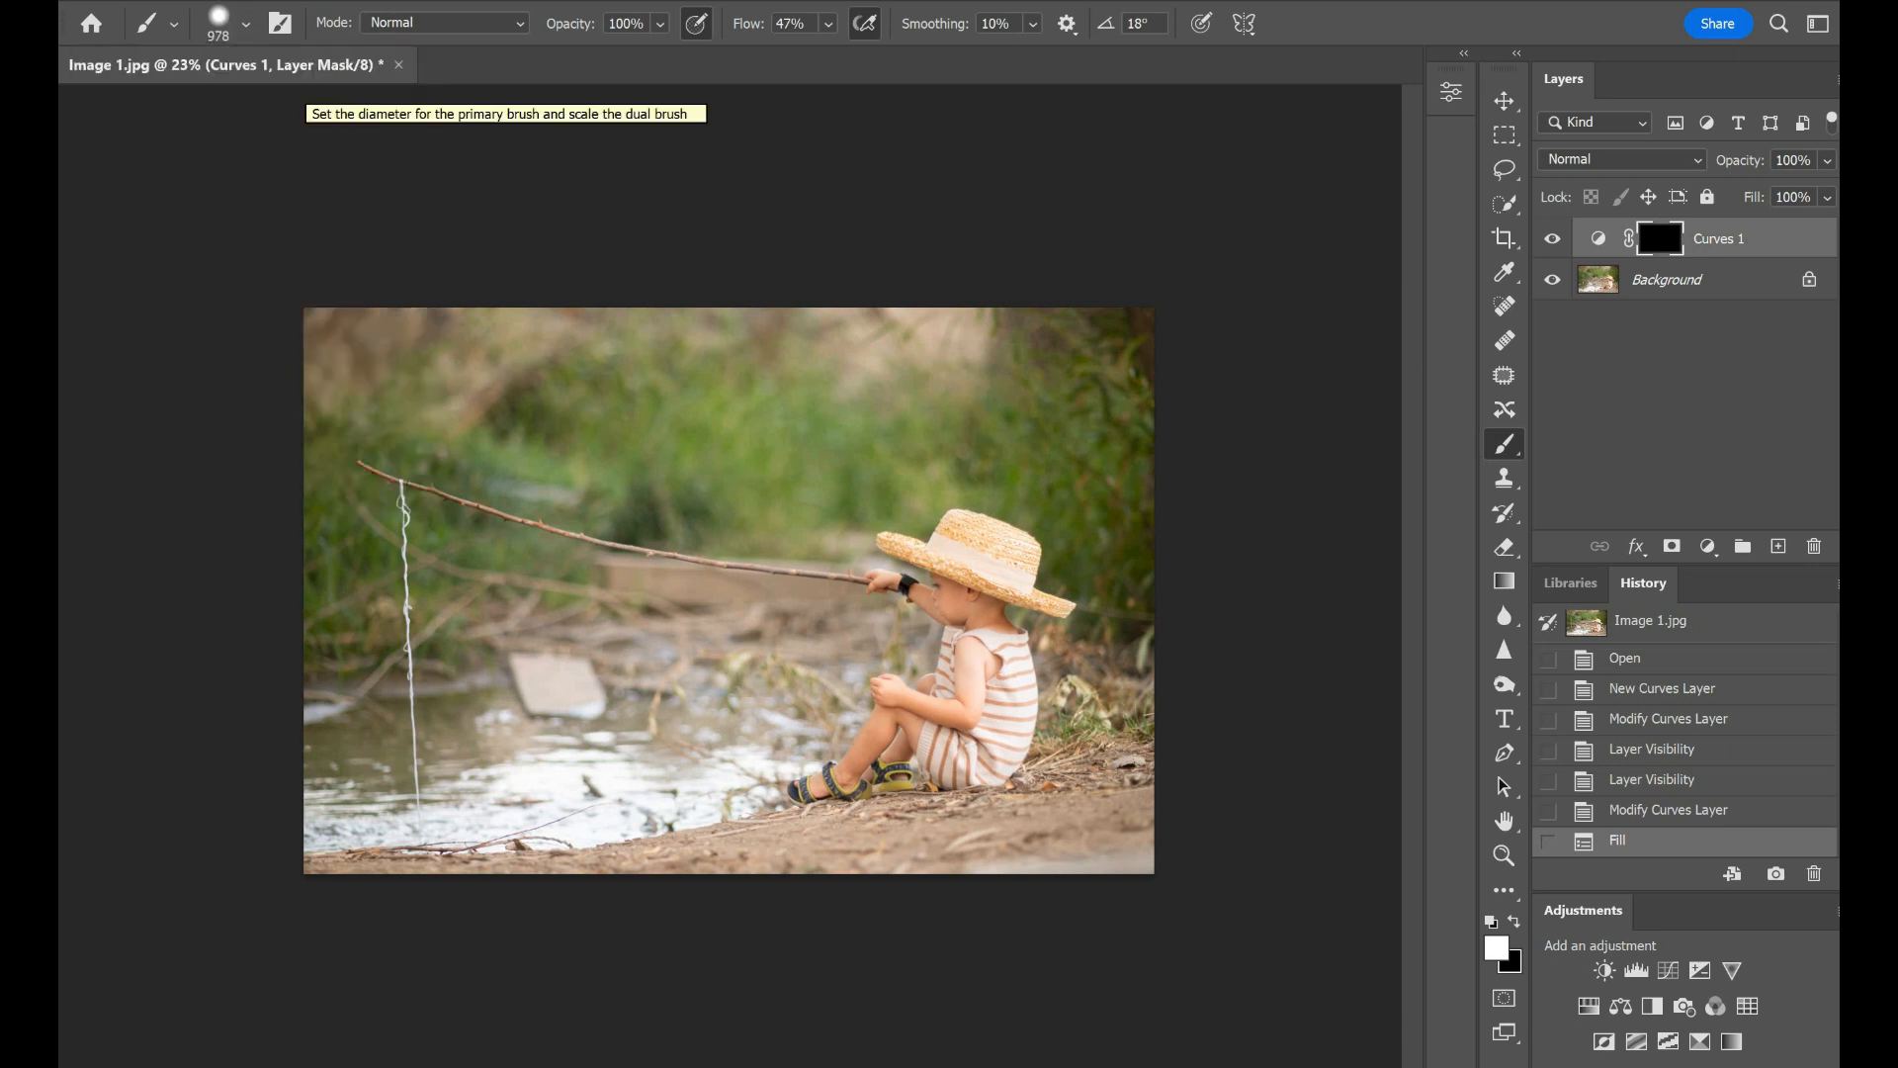
{"action": "left_click", "coordinate": [661, 25]}
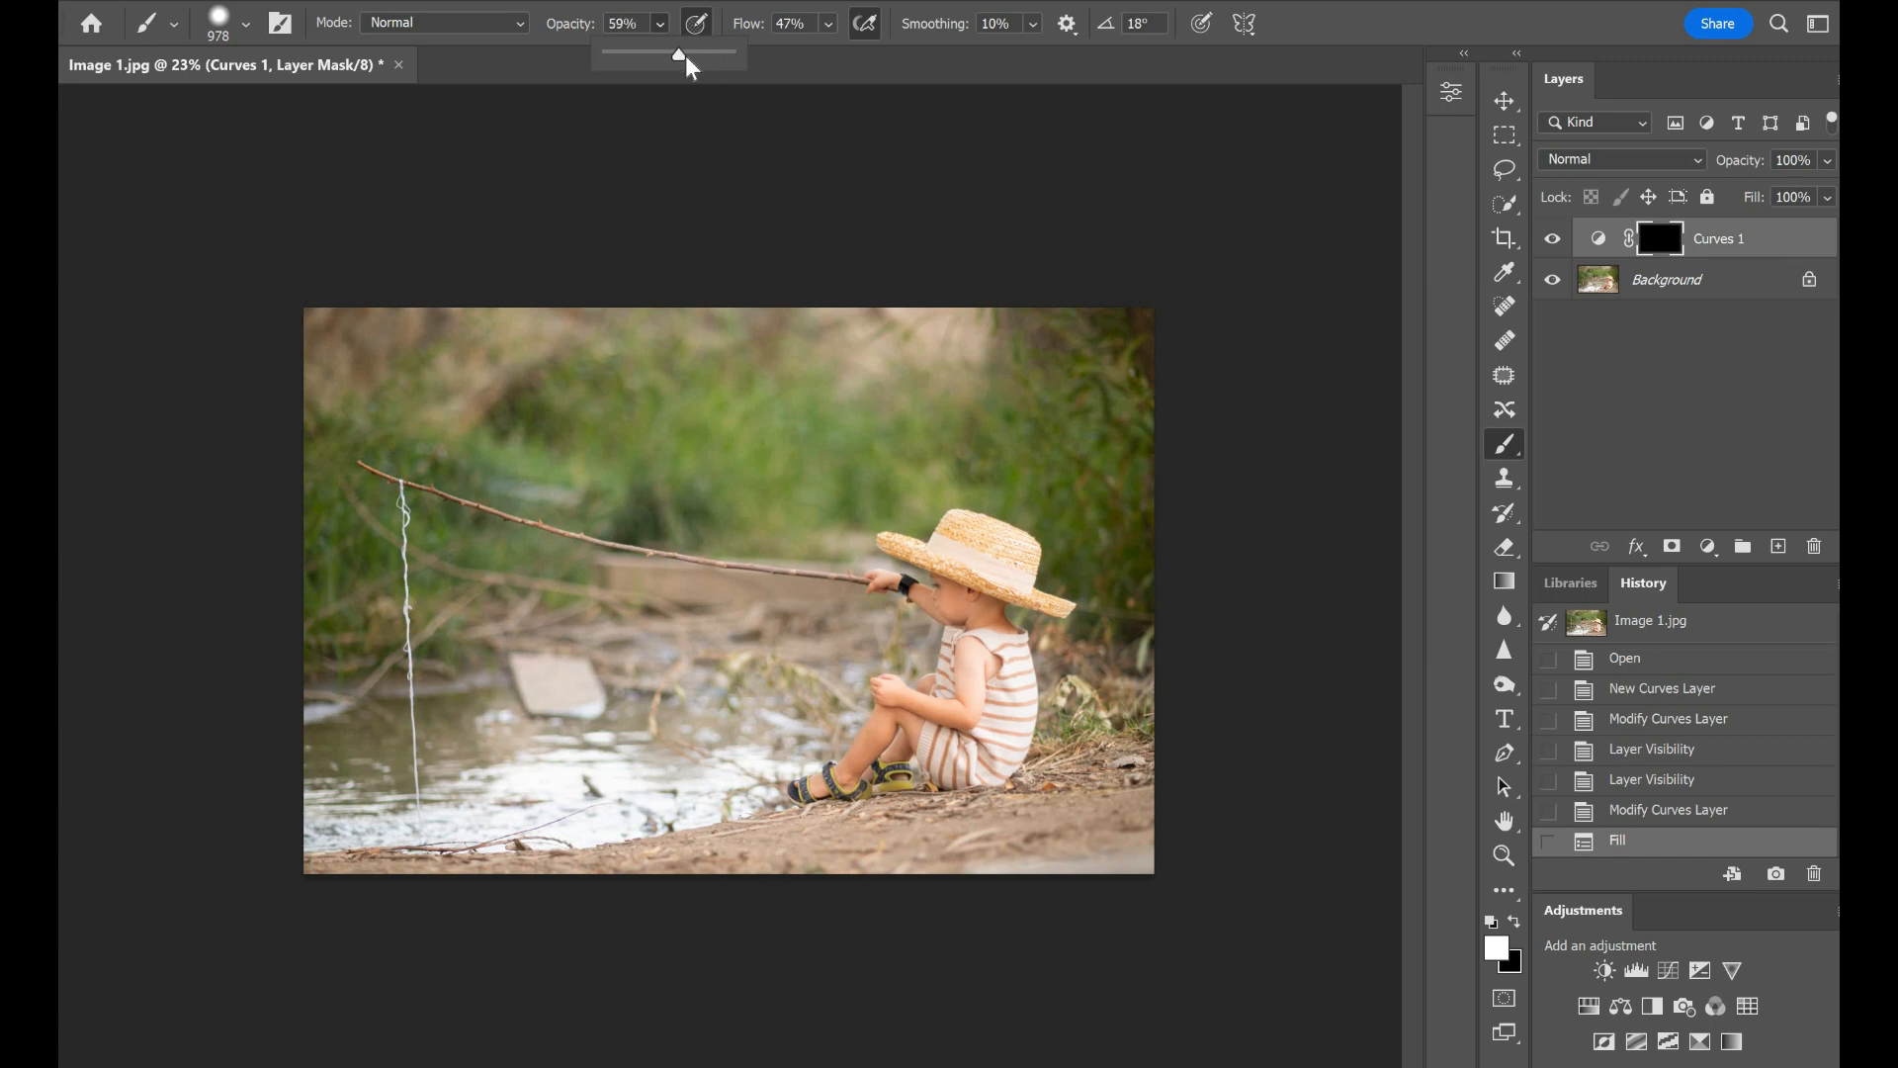
{"action": "left_click_drag", "start_coordinate": [672, 53], "coordinate": [661, 54]}
{"action": "left_click", "coordinate": [682, 163]}
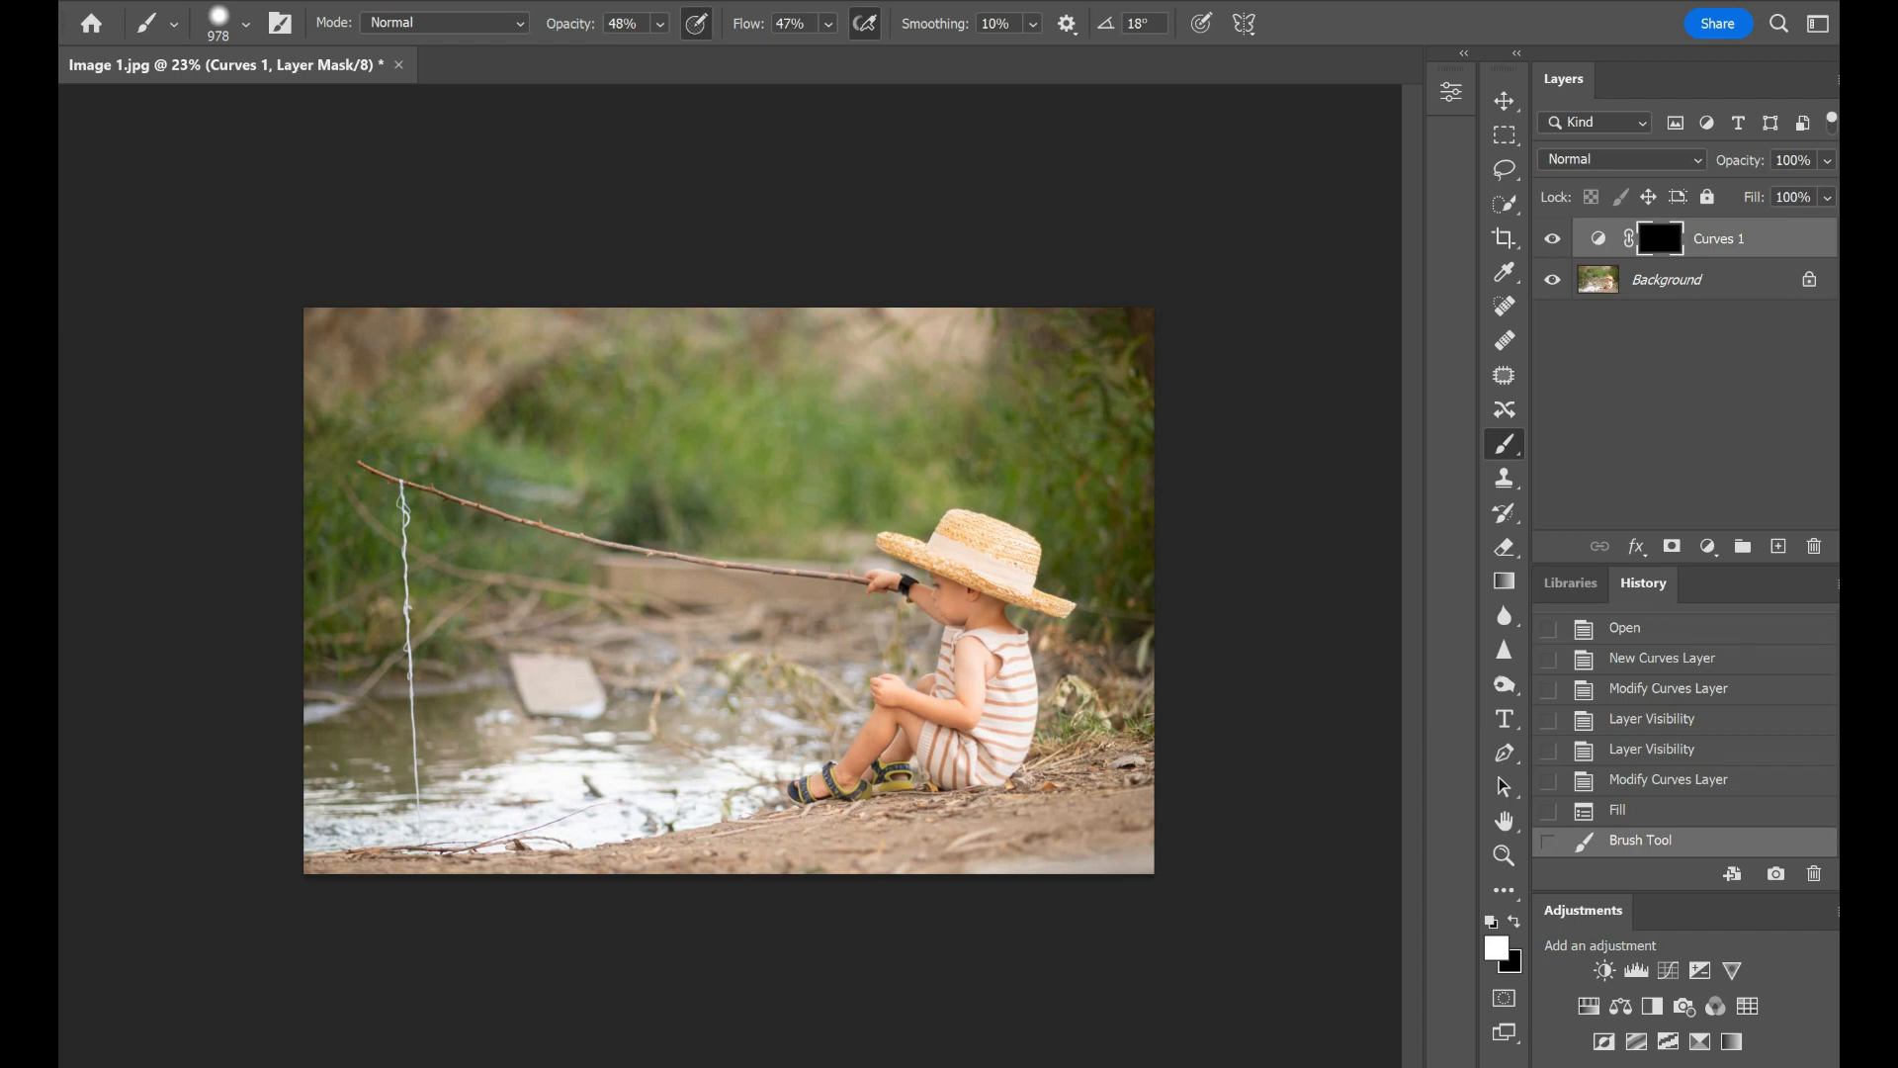
{"action": "mouse_move", "coordinate": [919, 381]}
{"action": "left_mouse_down"}
{"action": "mouse_move", "coordinate": [1048, 396]}
{"action": "mouse_move", "coordinate": [1097, 474]}
{"action": "left_mouse_up"}
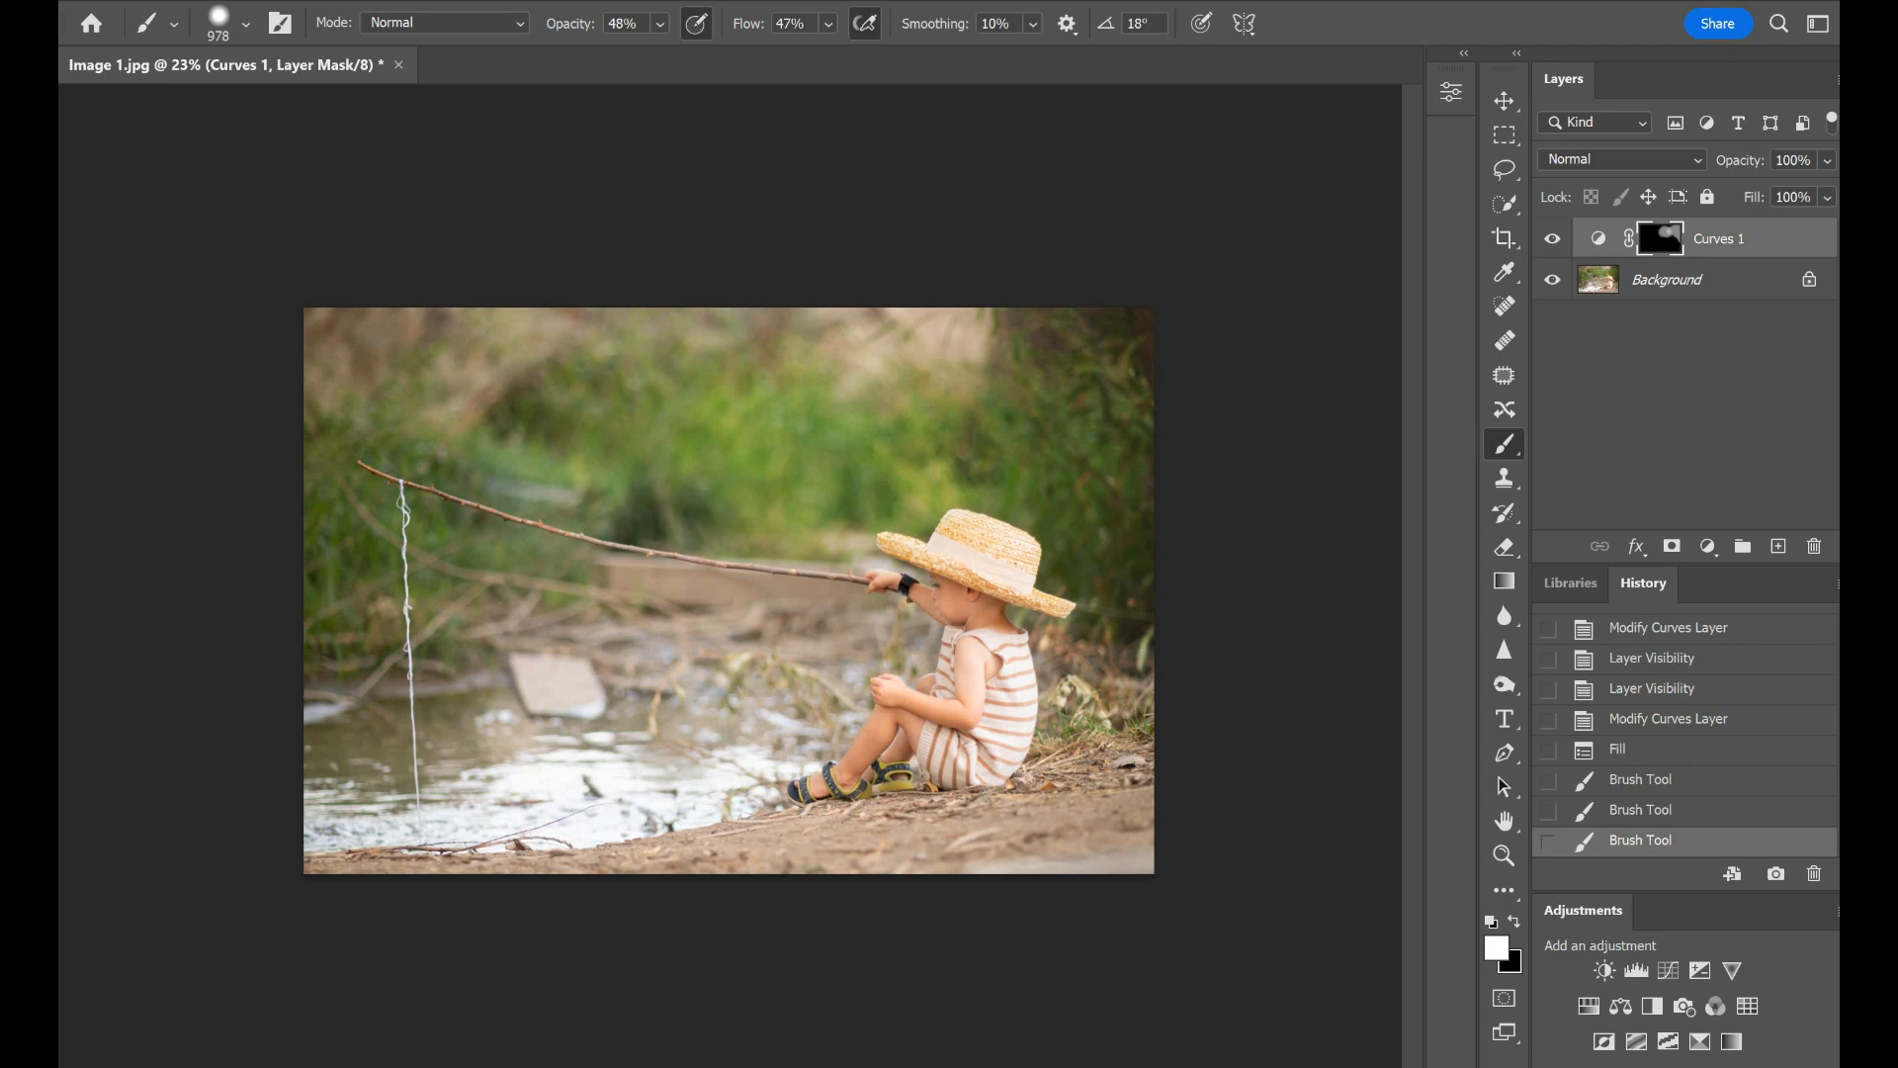
{"action": "mouse_move", "coordinate": [889, 396]}
{"action": "left_mouse_down"}
{"action": "mouse_move", "coordinate": [391, 475]}
{"action": "mouse_move", "coordinate": [395, 563]}
{"action": "mouse_move", "coordinate": [474, 474]}
{"action": "left_mouse_up"}
{"action": "mouse_move", "coordinate": [573, 425]}
{"action": "left_mouse_down"}
{"action": "mouse_move", "coordinate": [732, 415]}
{"action": "mouse_move", "coordinate": [1097, 584]}
{"action": "left_mouse_up"}
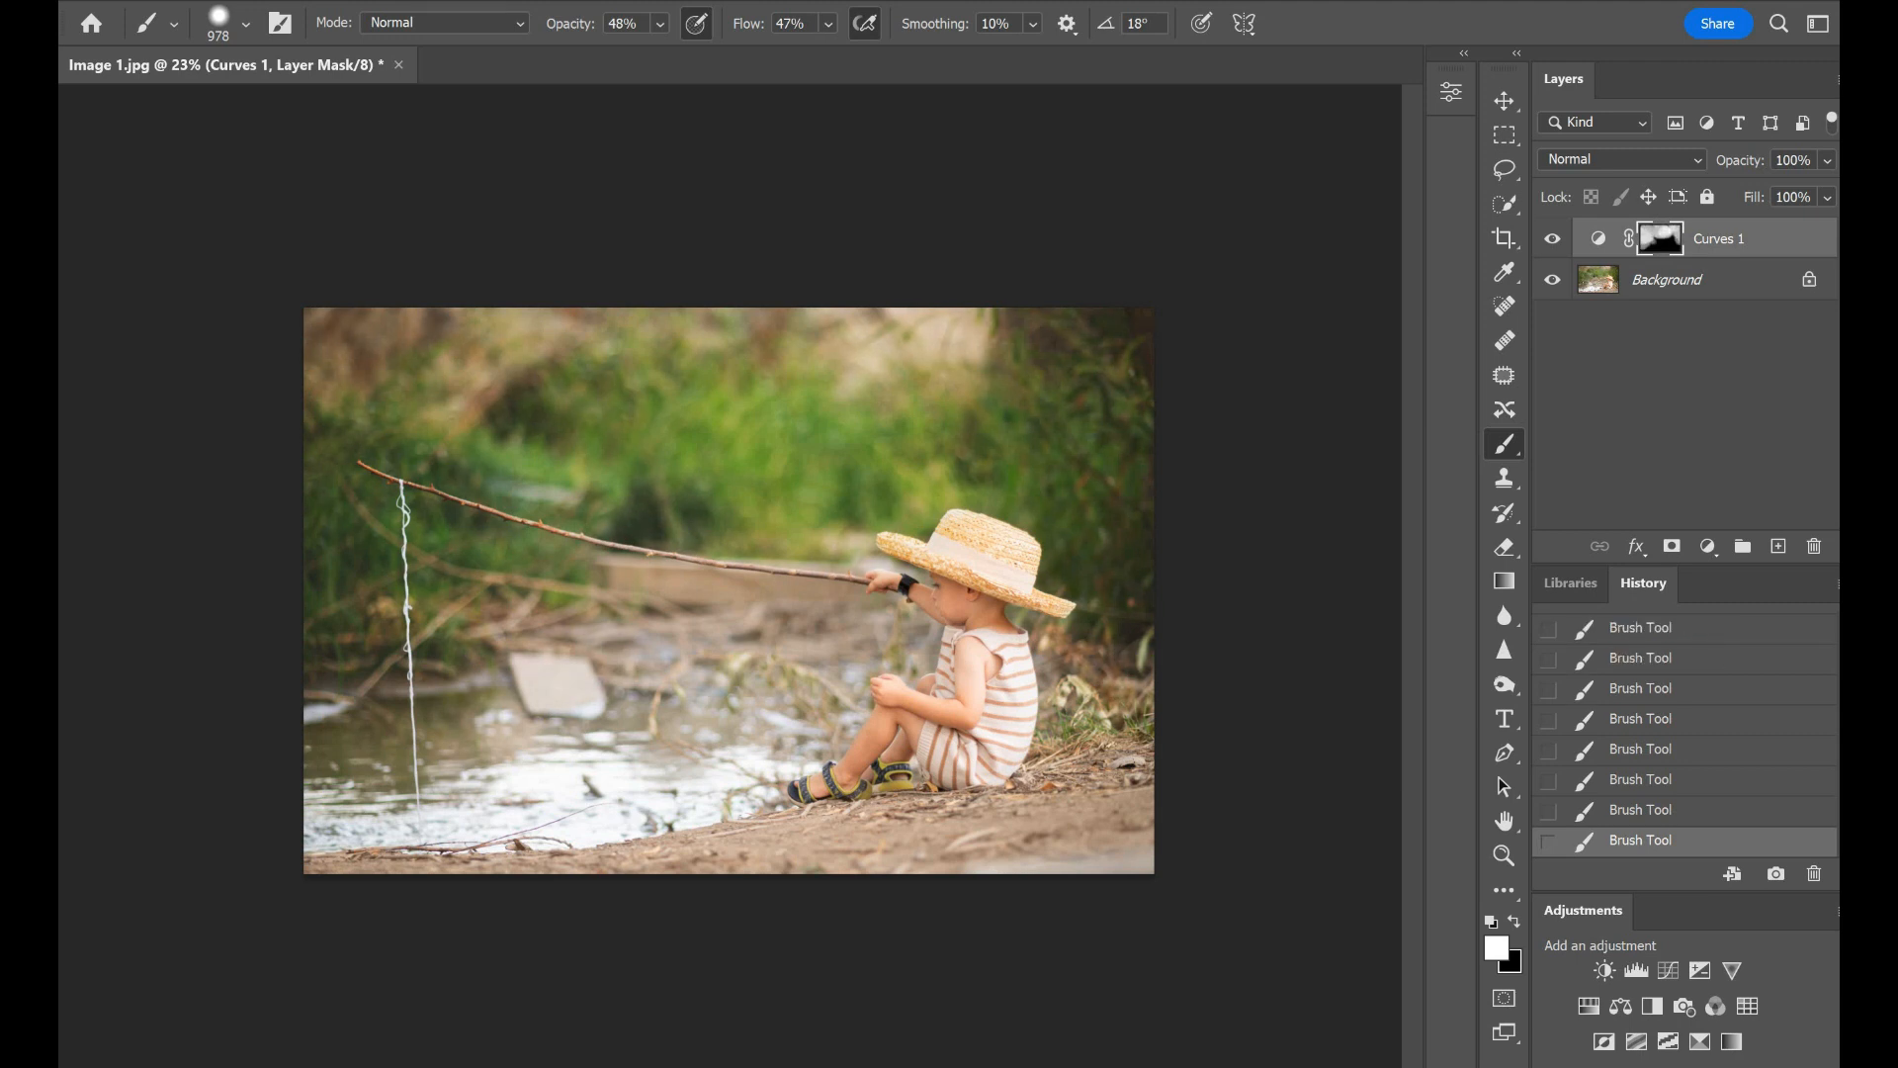
Step: Reopen the Curves adjustment and move the curve's shadow point to input 102, output 67
{"action": "double_click", "coordinate": [1599, 238]}
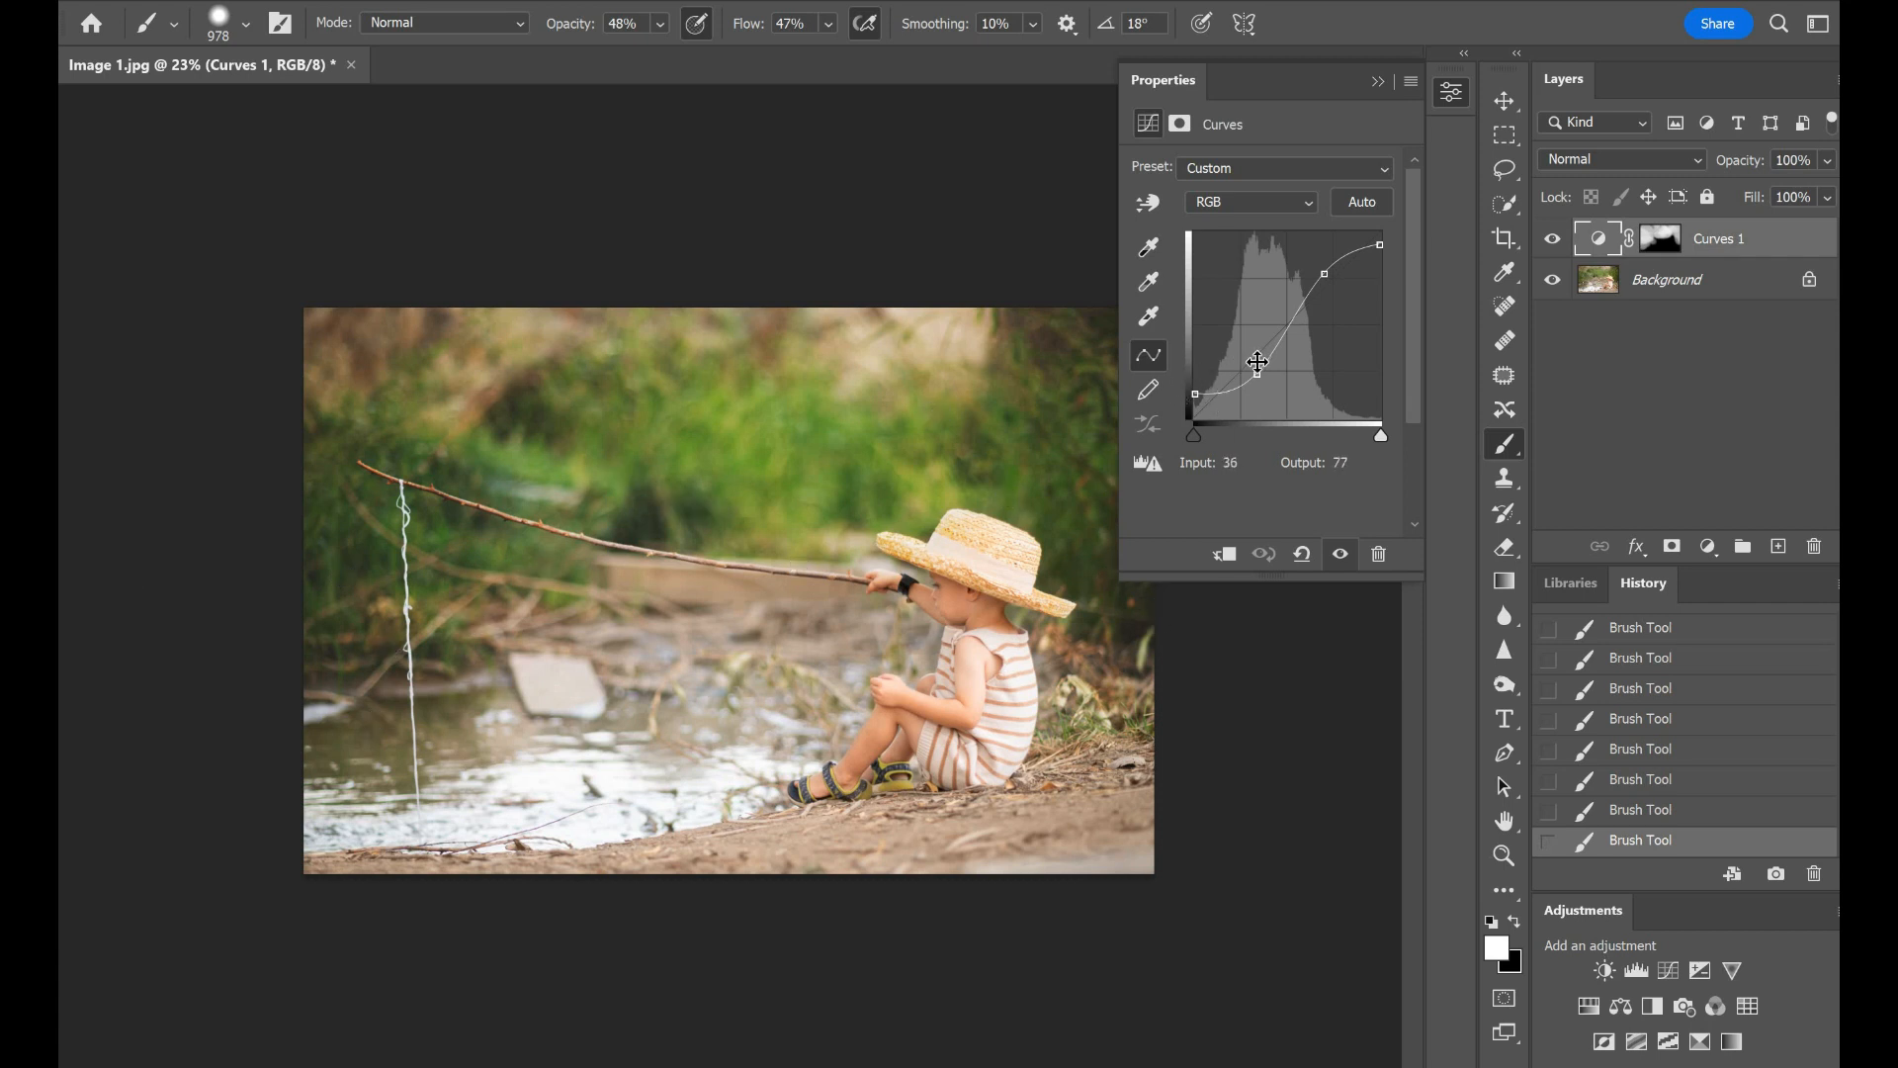
{"action": "mouse_move", "coordinate": [1257, 374]}
{"action": "left_mouse_down"}
{"action": "mouse_move", "coordinate": [1282, 373]}
{"action": "mouse_move", "coordinate": [1256, 359]}
{"action": "left_mouse_up"}
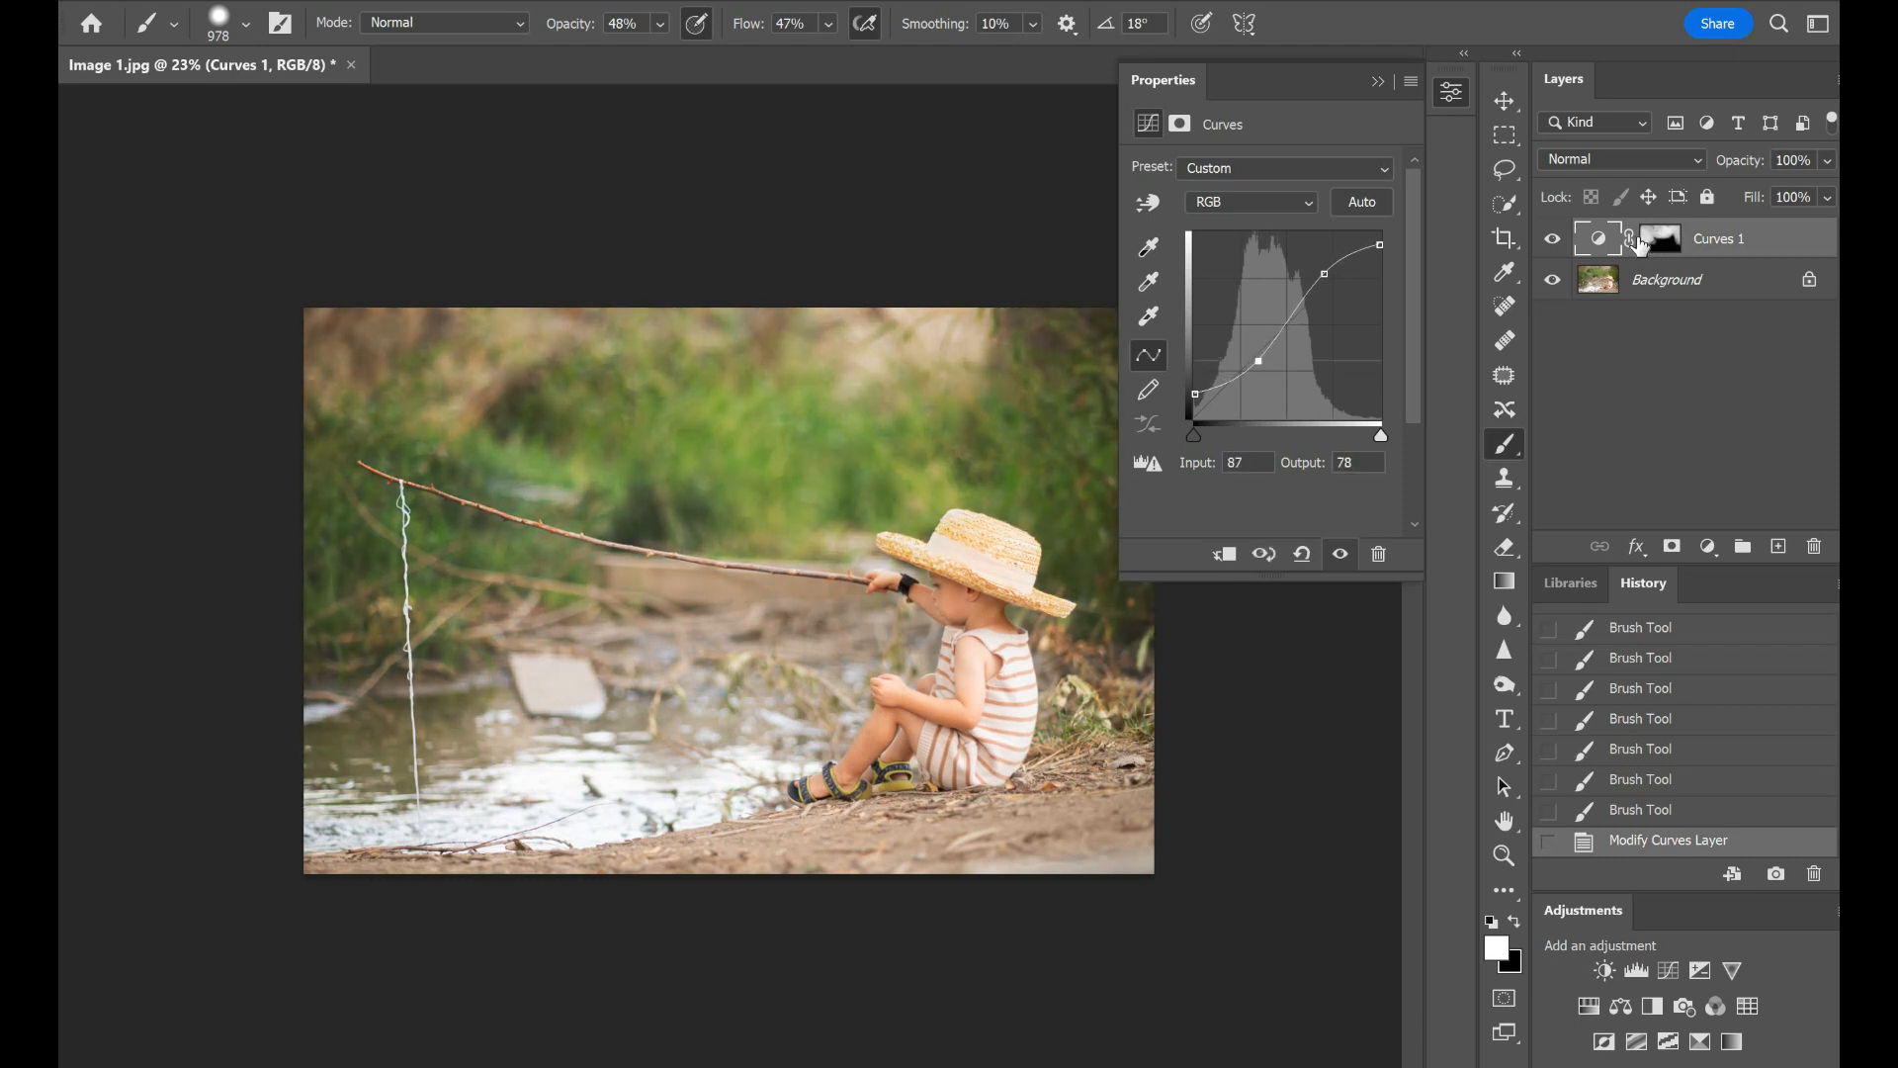
{"action": "left_click_drag", "start_coordinate": [1260, 362], "coordinate": [1273, 373]}
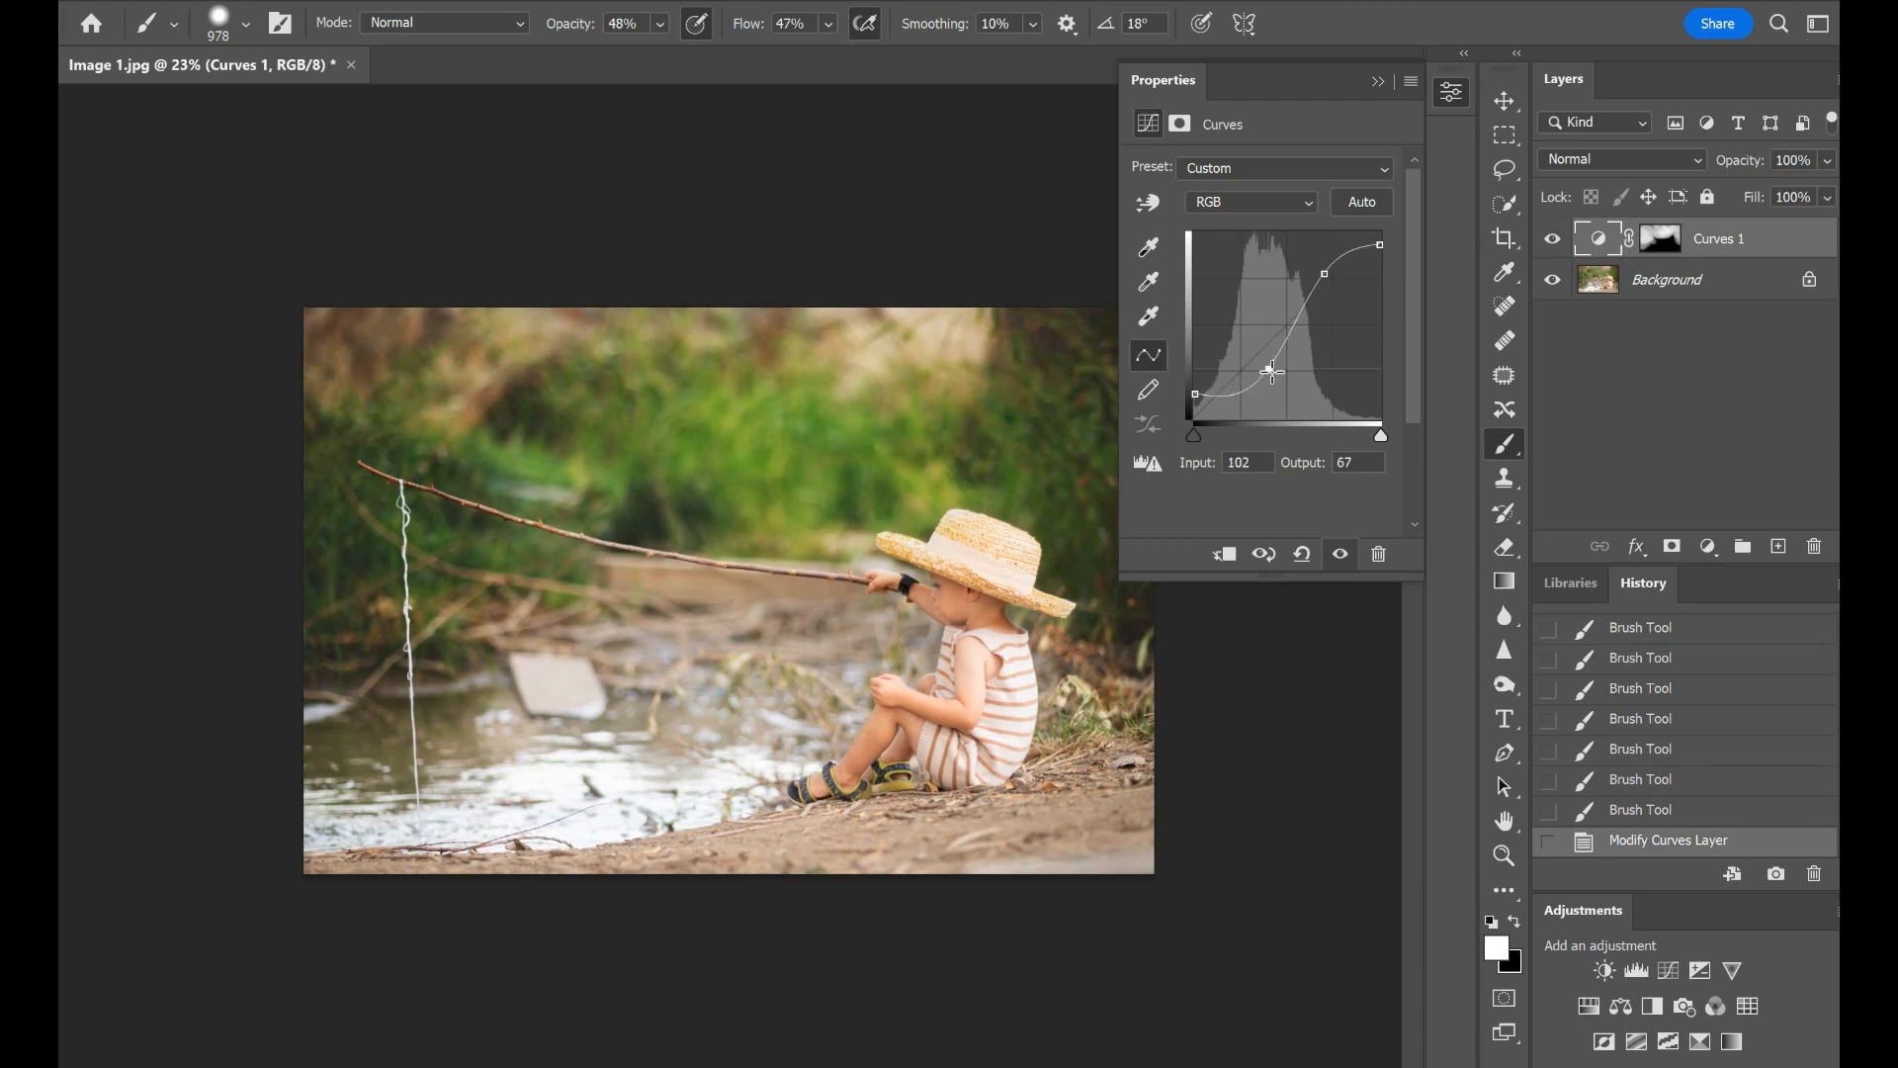
{"action": "left_click", "coordinate": [1378, 80]}
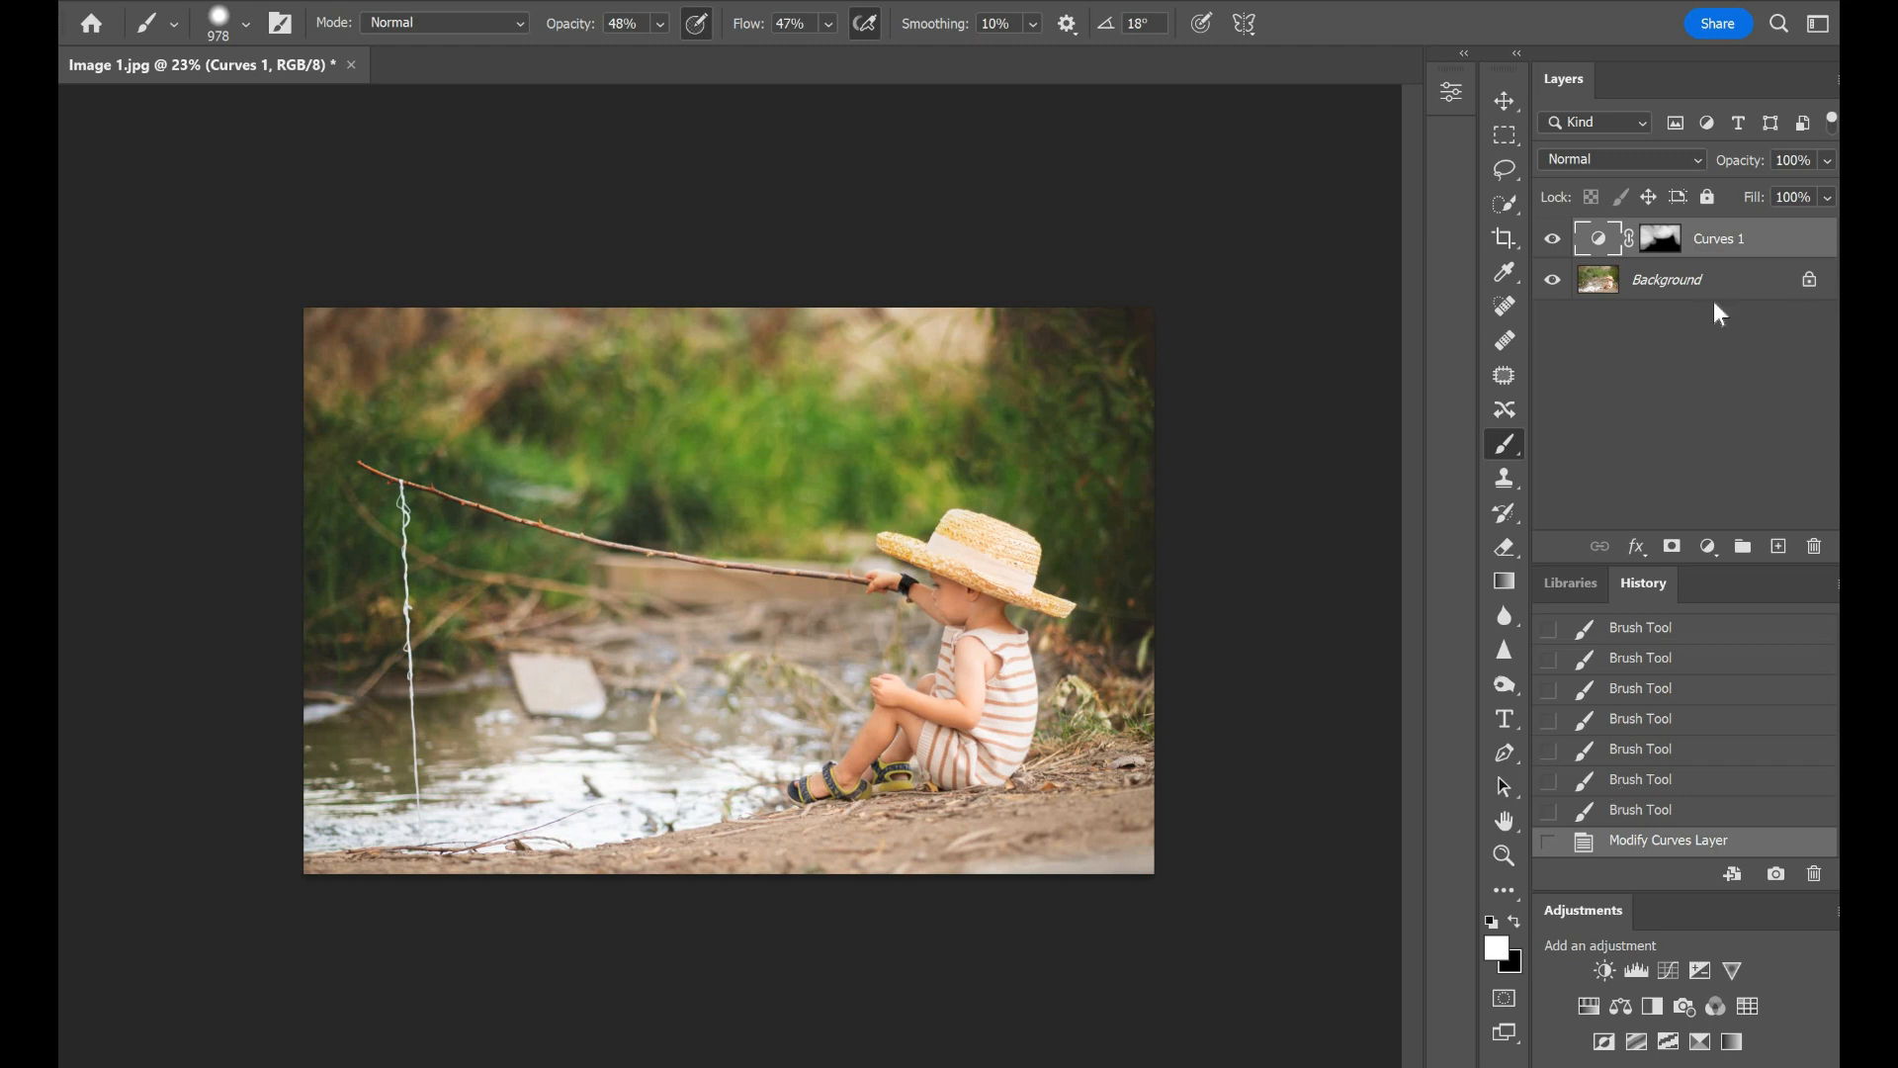
Step: Revert the document through its history to the state in which it was opened
{"action": "scroll", "coordinate": [1699, 669], "scroll_direction": "up", "scroll_amount": 10}
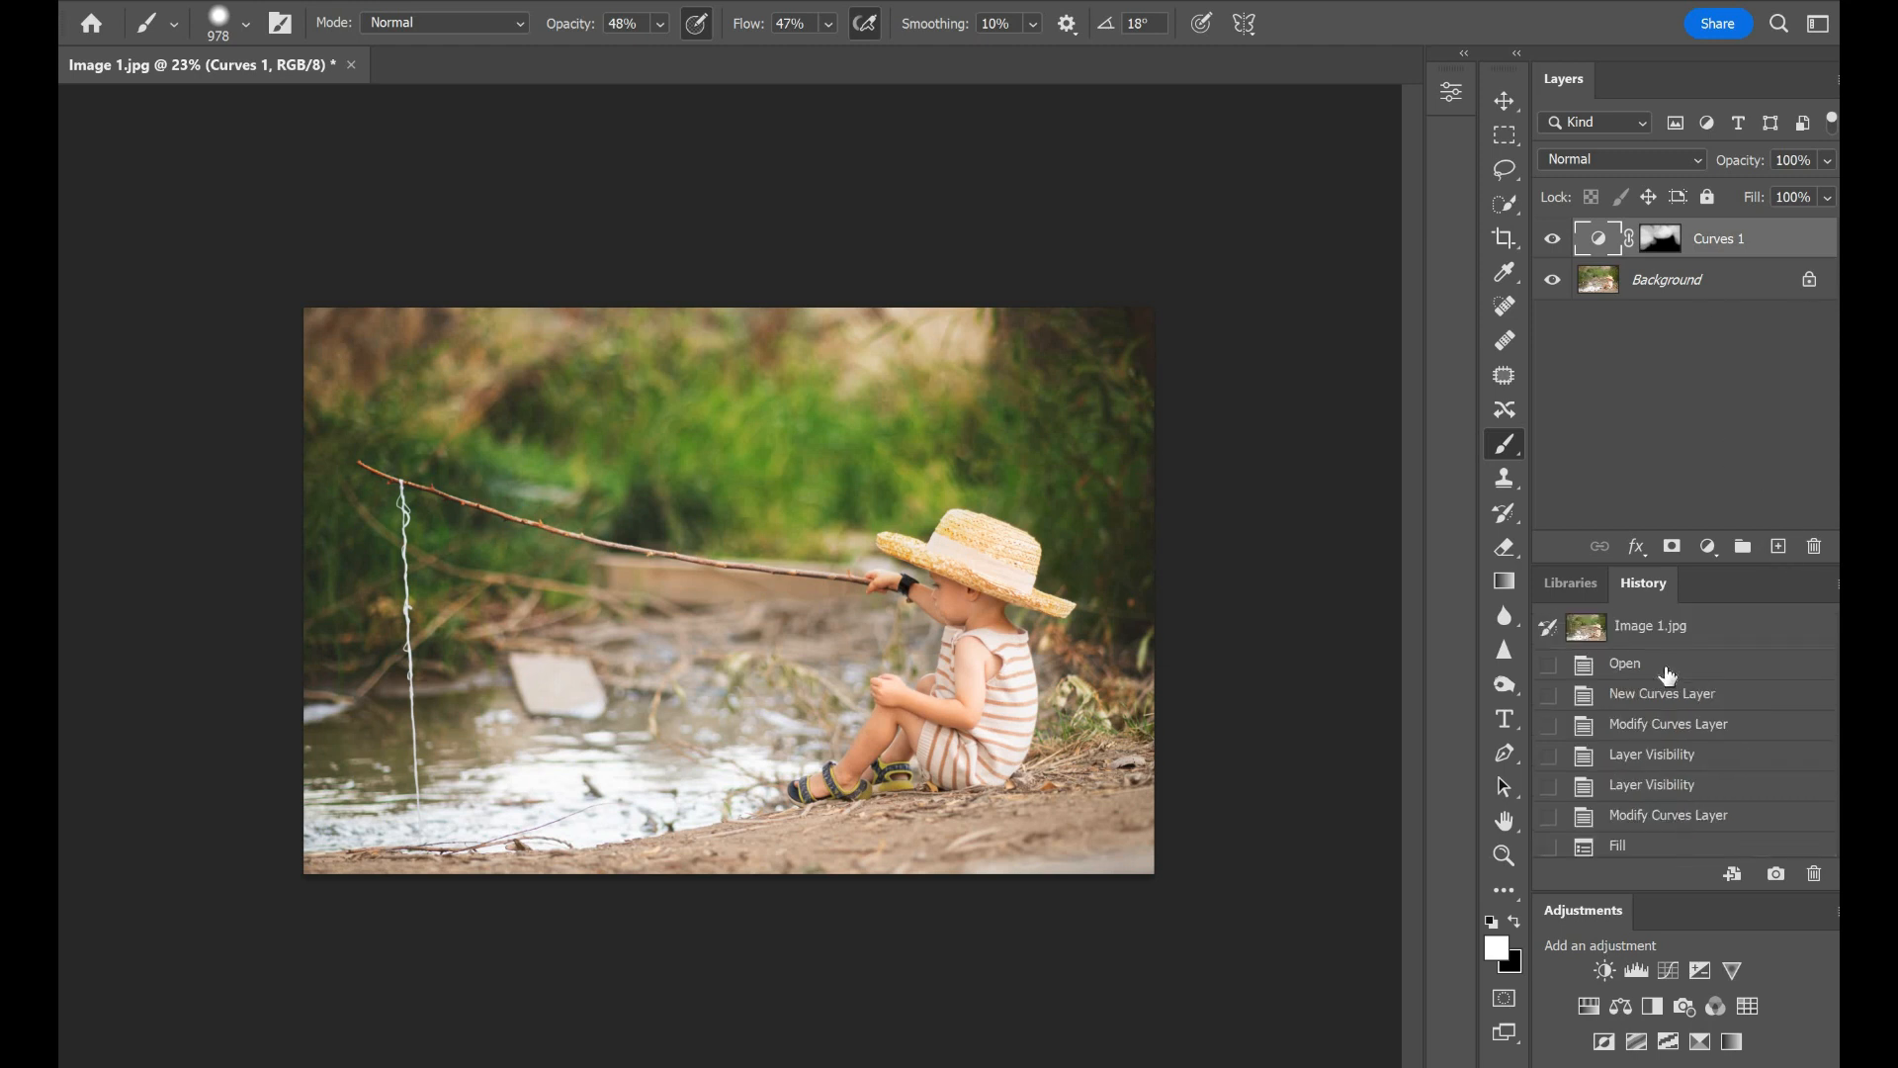
{"action": "left_click", "coordinate": [1669, 668]}
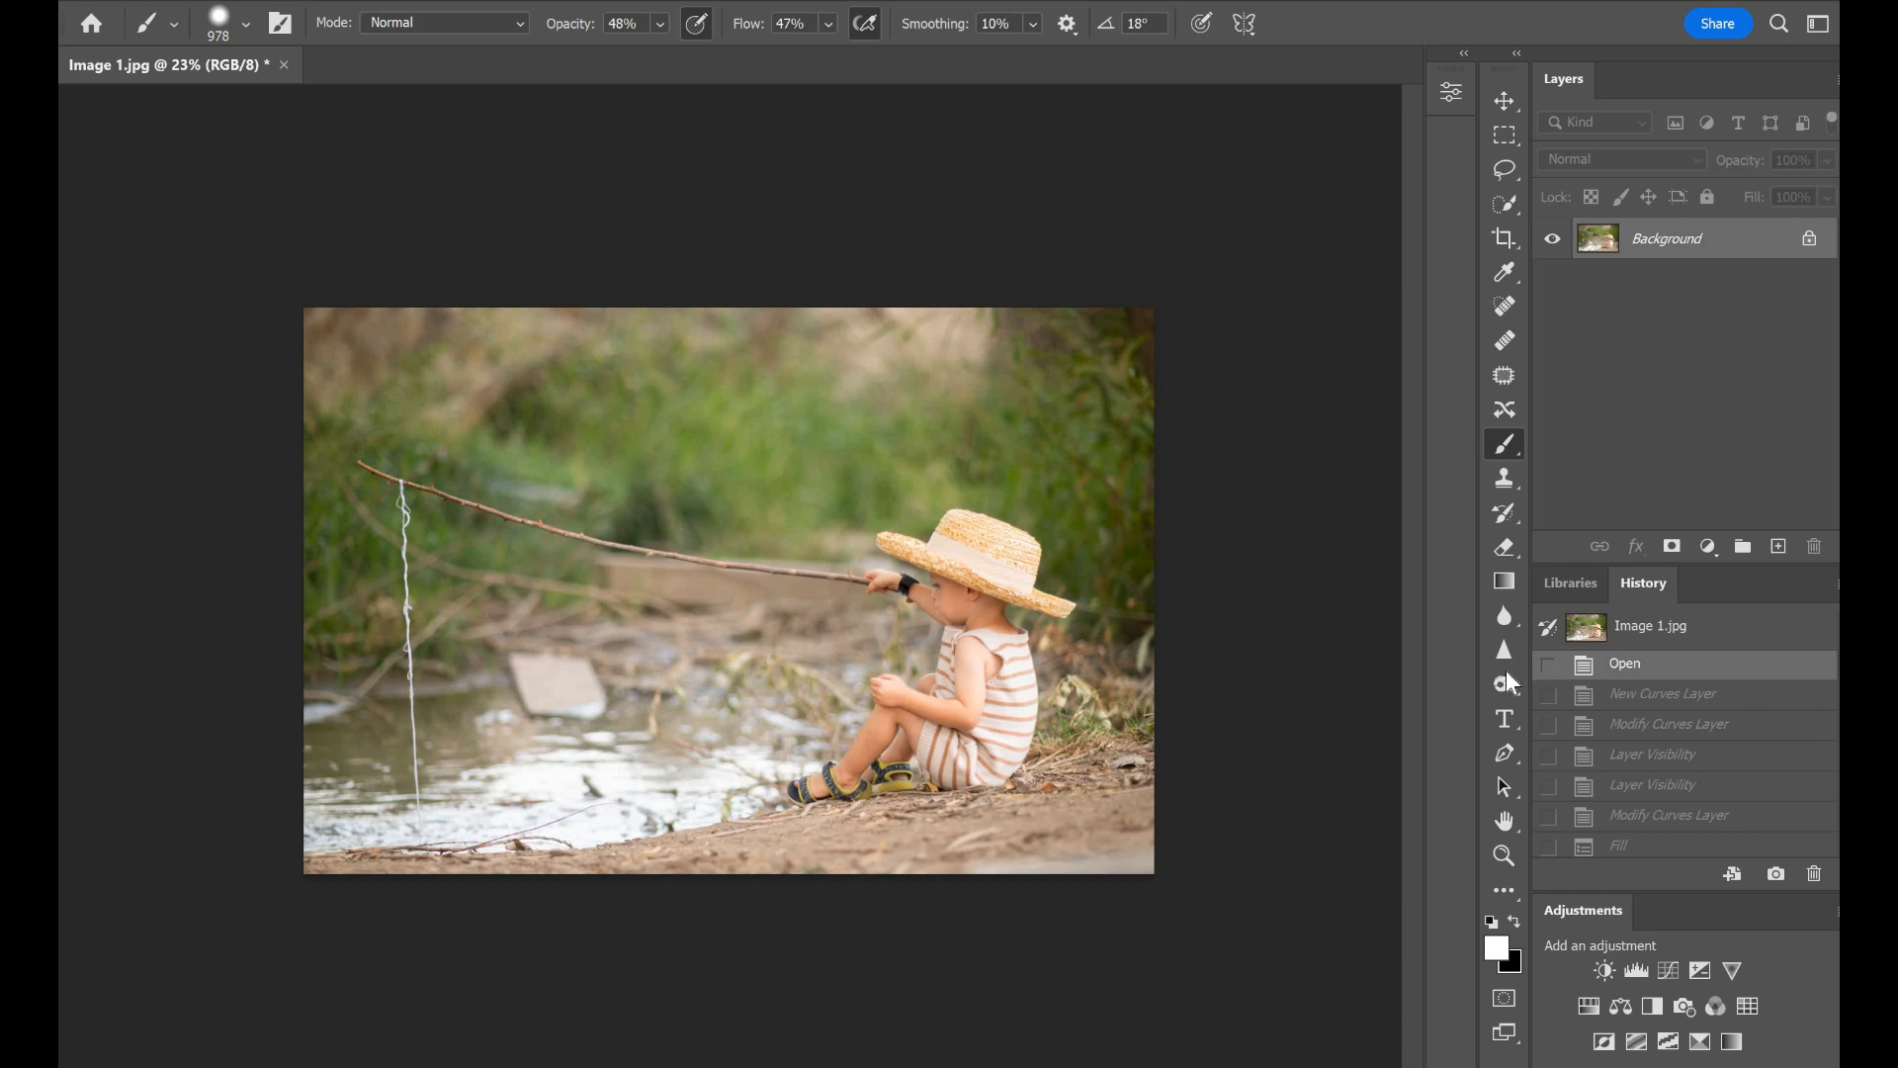
Step: Select the Dodge tool and configure it with 100% exposure and a 369 px brush
{"action": "left_click_drag", "start_coordinate": [1505, 683], "coordinate": [1627, 682]}
{"action": "left_click", "coordinate": [1626, 682]}
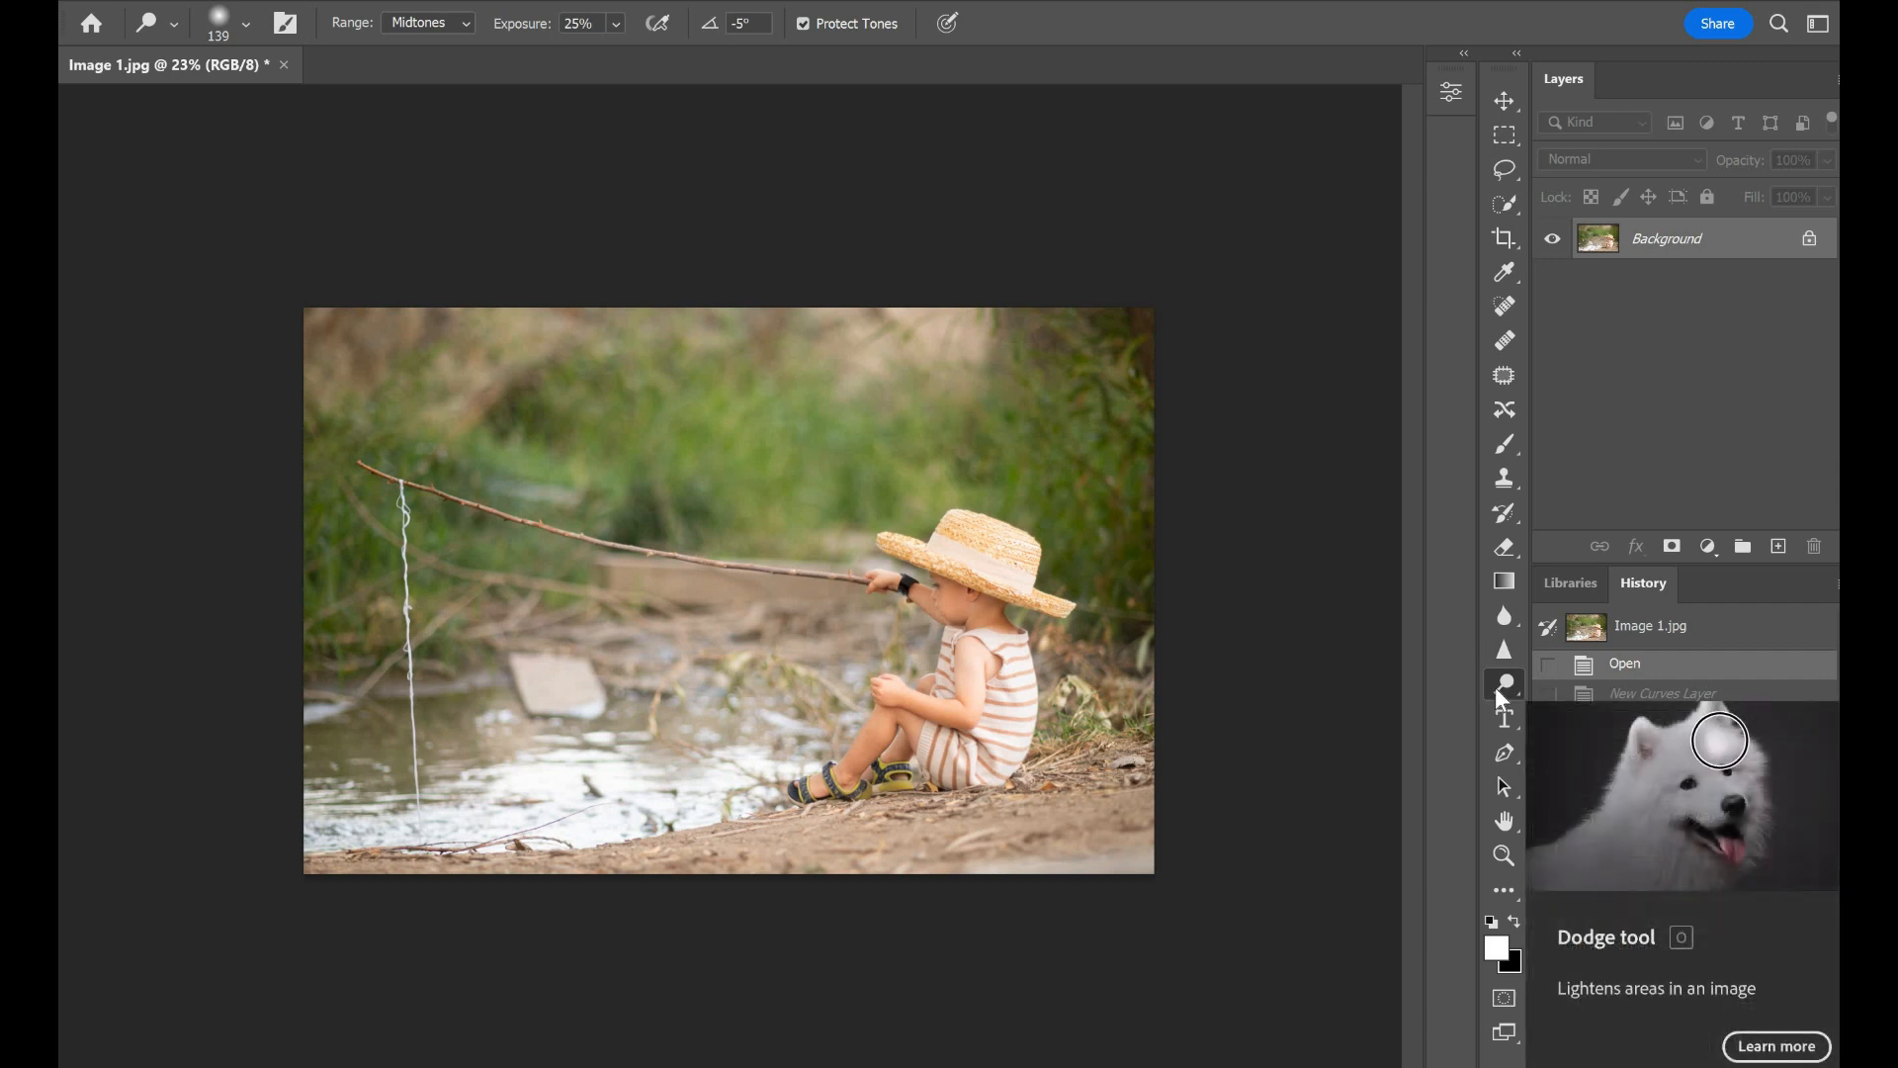
{"action": "right_click", "coordinate": [1502, 694]}
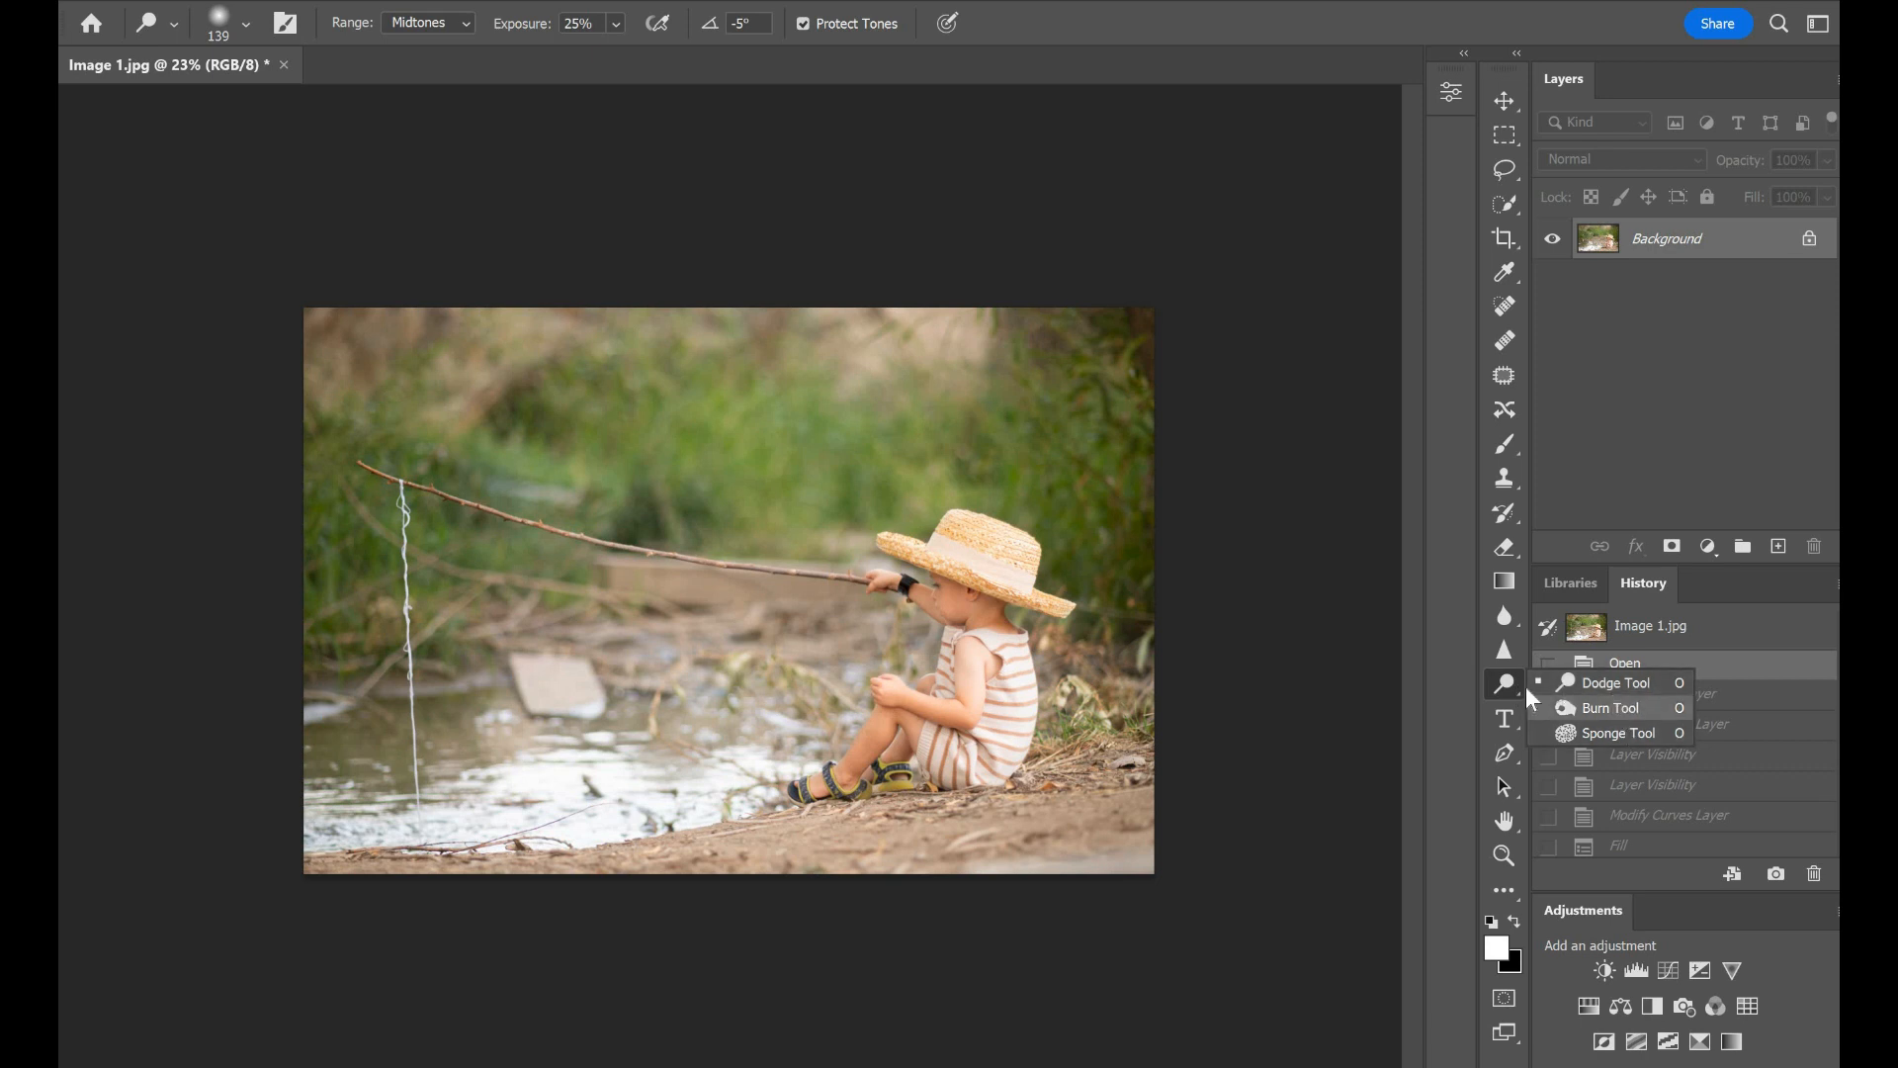
{"action": "left_click", "coordinate": [1492, 688]}
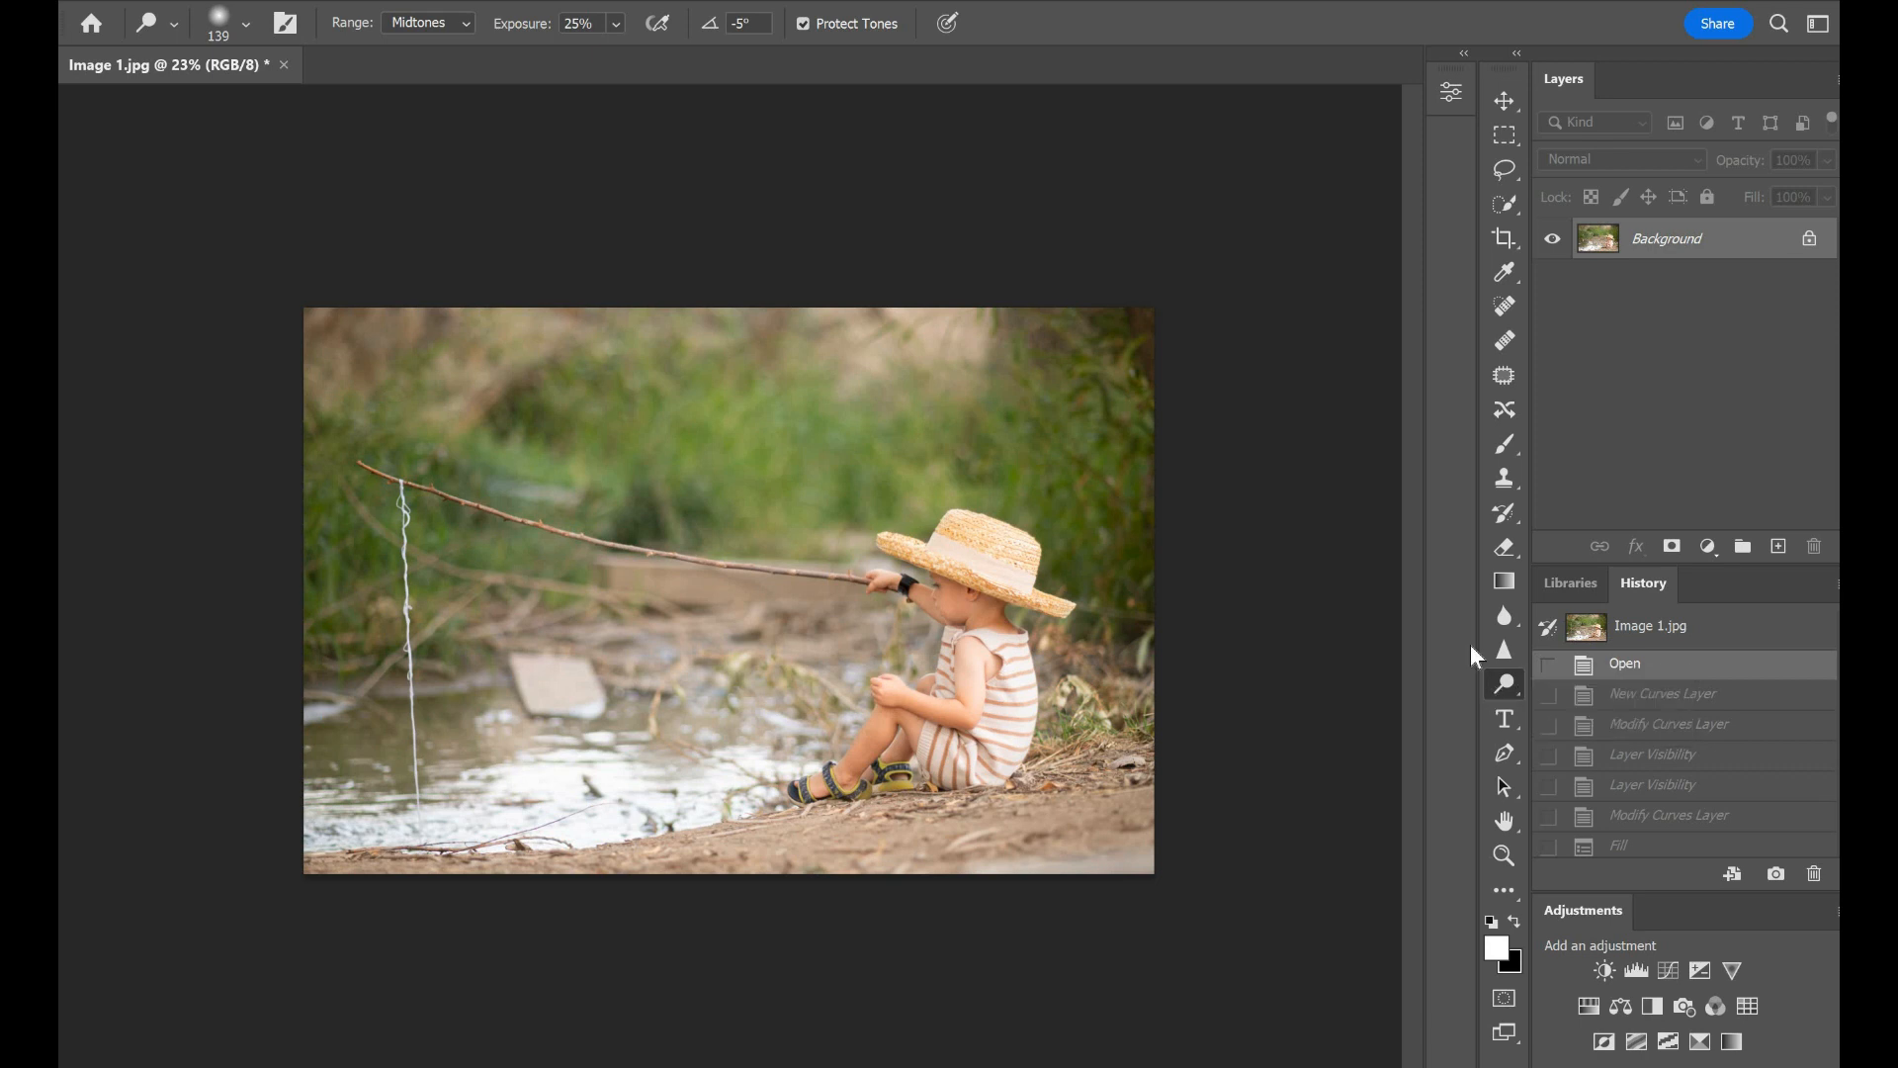
{"action": "left_click", "coordinate": [615, 27]}
{"action": "left_click_drag", "start_coordinate": [637, 49], "coordinate": [780, 68]}
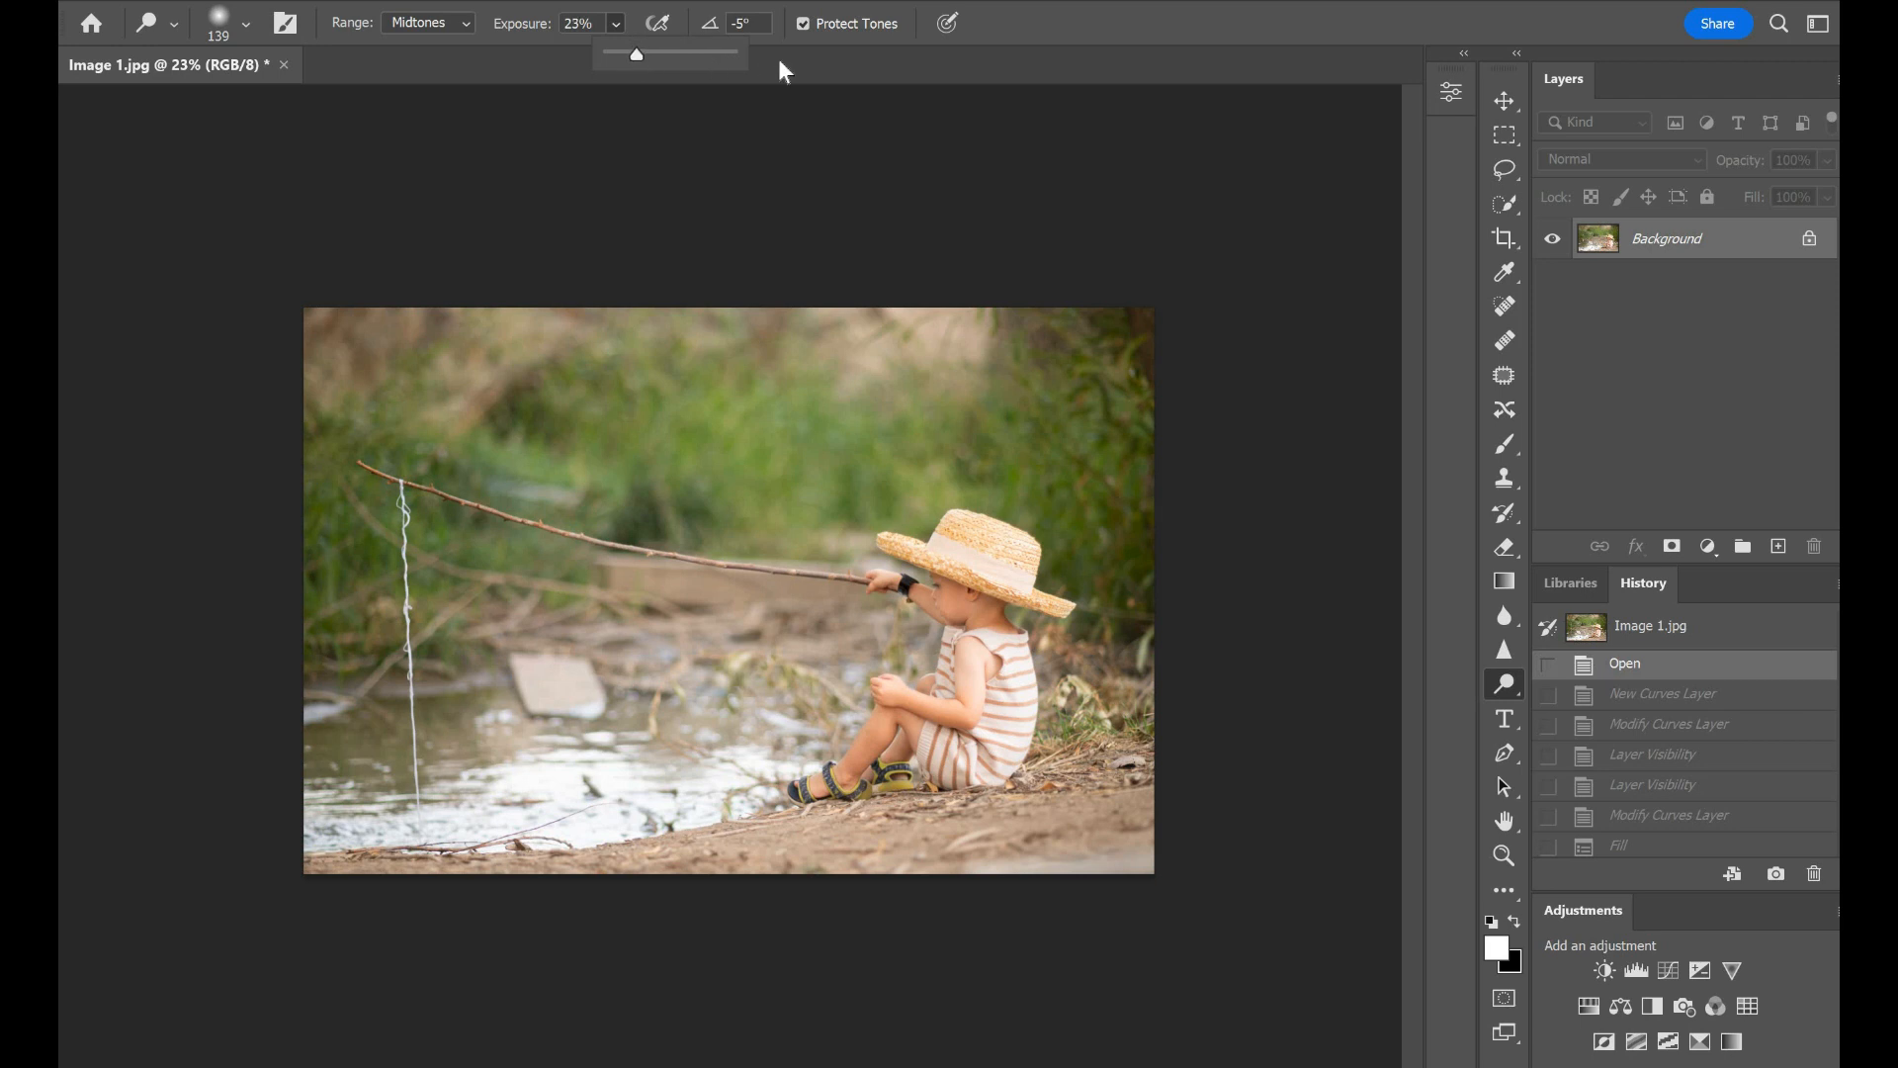
{"action": "left_click", "coordinate": [245, 24]}
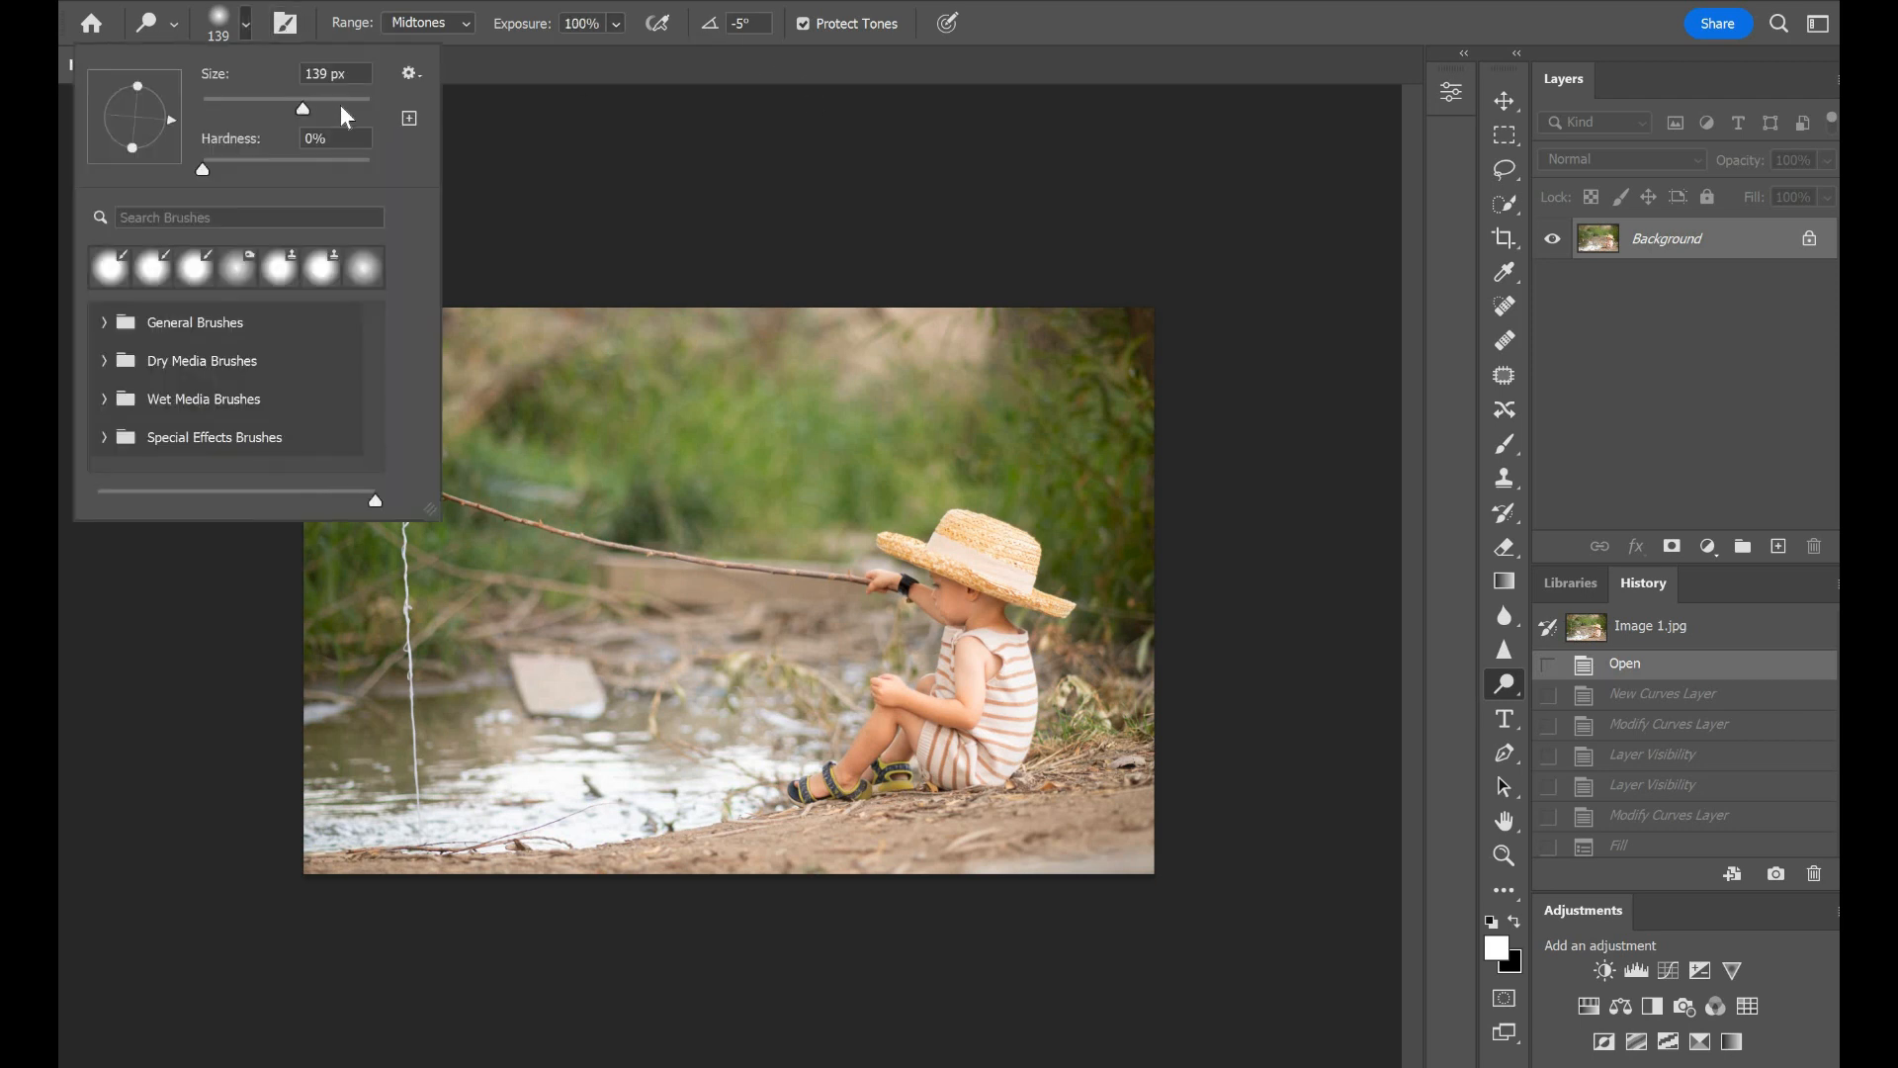
{"action": "left_click", "coordinate": [343, 104]}
{"action": "left_click", "coordinate": [731, 140]}
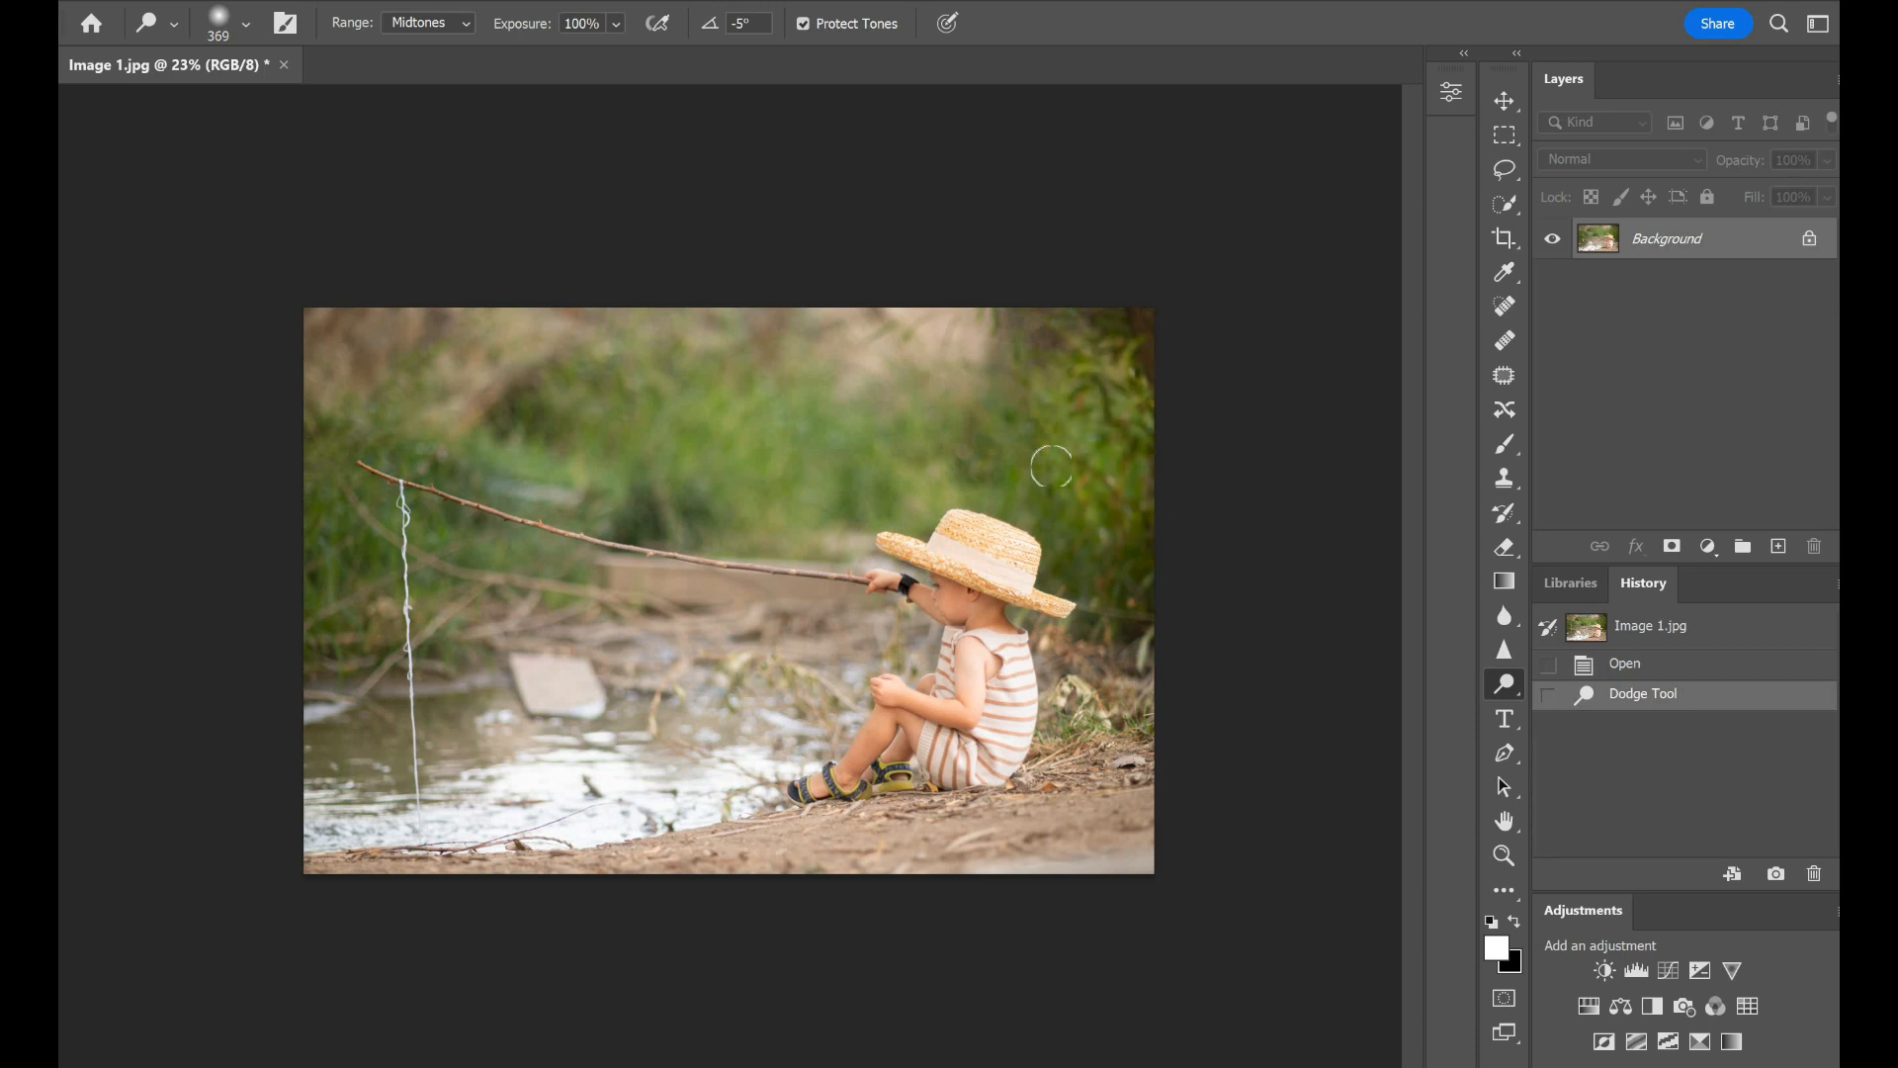
Step: Try dodging the dark foliage behind the boy's hat with repeated strokes, and revert to the opened state
{"action": "mouse_move", "coordinate": [1119, 407]}
{"action": "left_mouse_down"}
{"action": "mouse_move", "coordinate": [1115, 551]}
{"action": "mouse_move", "coordinate": [1076, 538]}
{"action": "mouse_move", "coordinate": [1127, 379]}
{"action": "mouse_move", "coordinate": [1116, 344]}
{"action": "mouse_move", "coordinate": [1137, 535]}
{"action": "left_mouse_up"}
{"action": "mouse_move", "coordinate": [1136, 535]}
{"action": "left_mouse_down"}
{"action": "mouse_move", "coordinate": [1123, 542]}
{"action": "mouse_move", "coordinate": [999, 241]}
{"action": "mouse_move", "coordinate": [1053, 534]}
{"action": "mouse_move", "coordinate": [1117, 341]}
{"action": "mouse_move", "coordinate": [1004, 603]}
{"action": "left_mouse_up"}
{"action": "mouse_move", "coordinate": [1127, 583]}
{"action": "left_mouse_down"}
{"action": "mouse_move", "coordinate": [1092, 360]}
{"action": "mouse_move", "coordinate": [1048, 536]}
{"action": "left_mouse_up"}
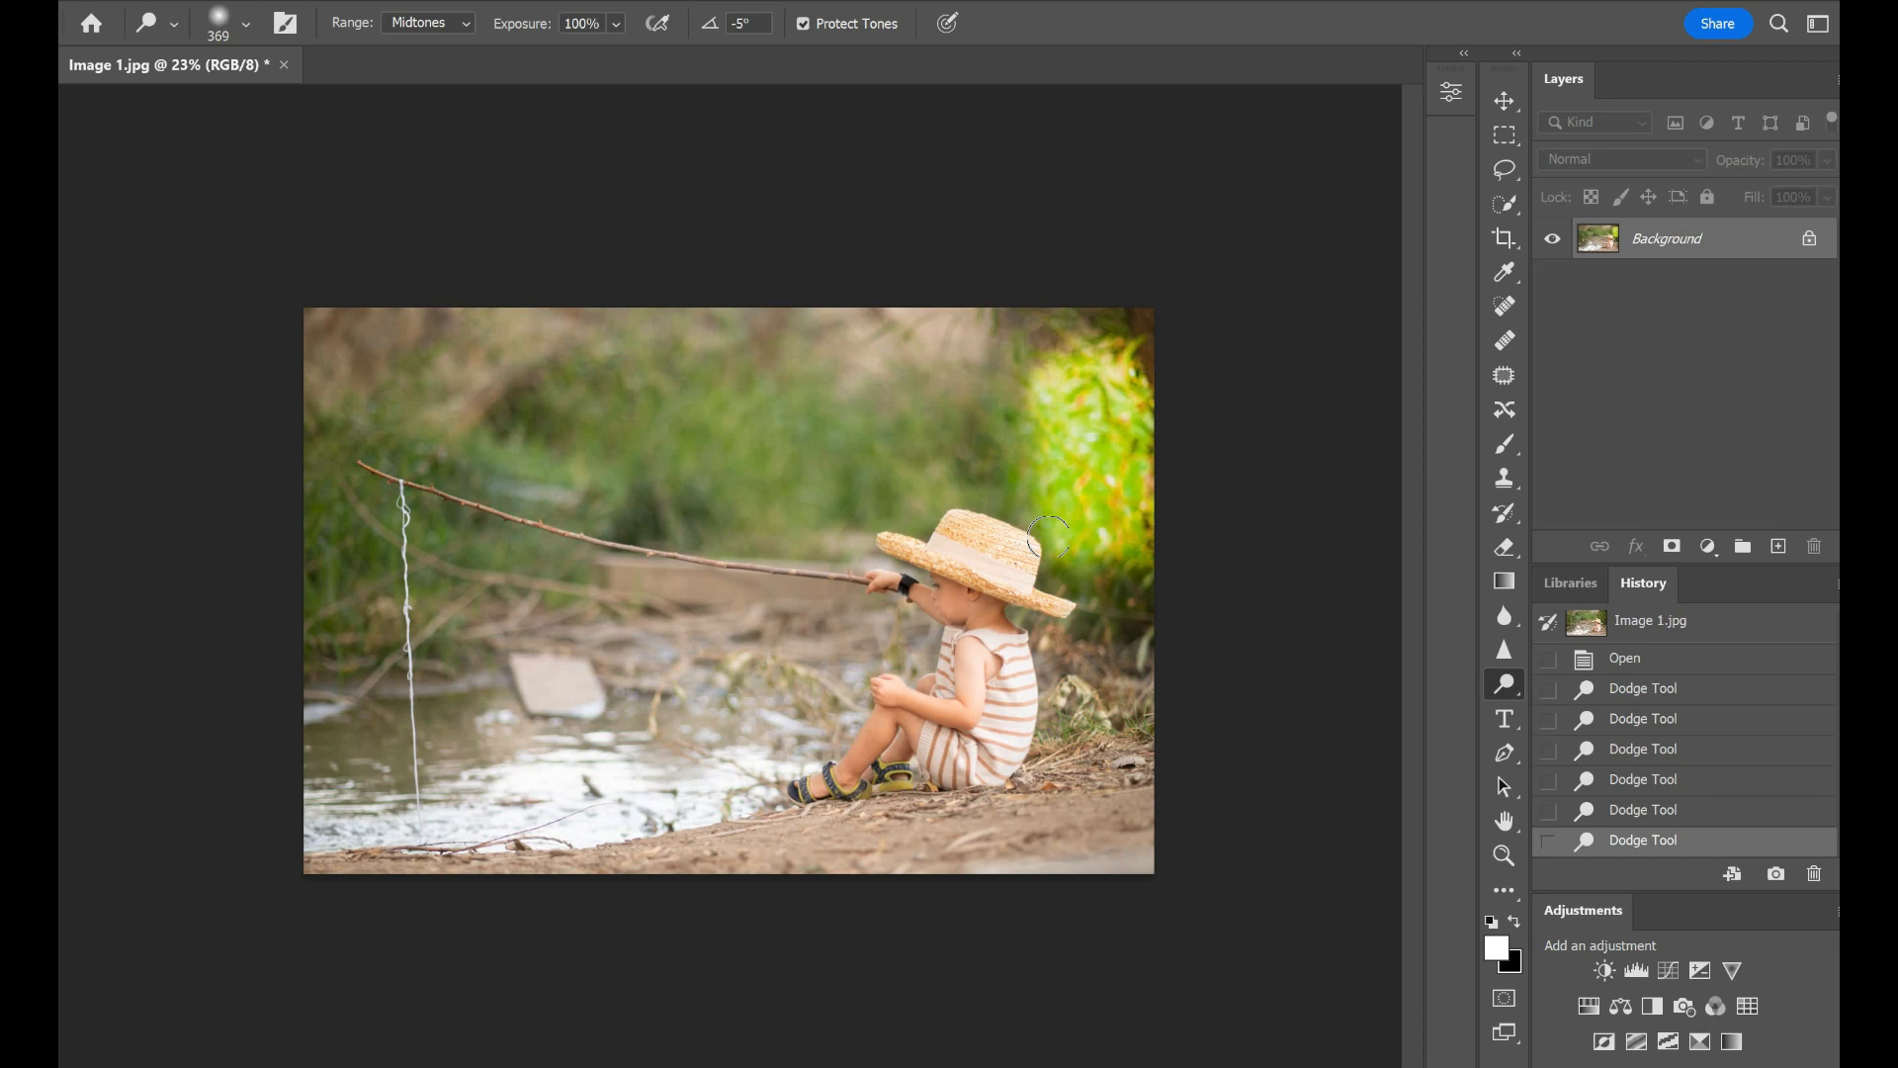
{"action": "left_click", "coordinate": [1679, 659]}
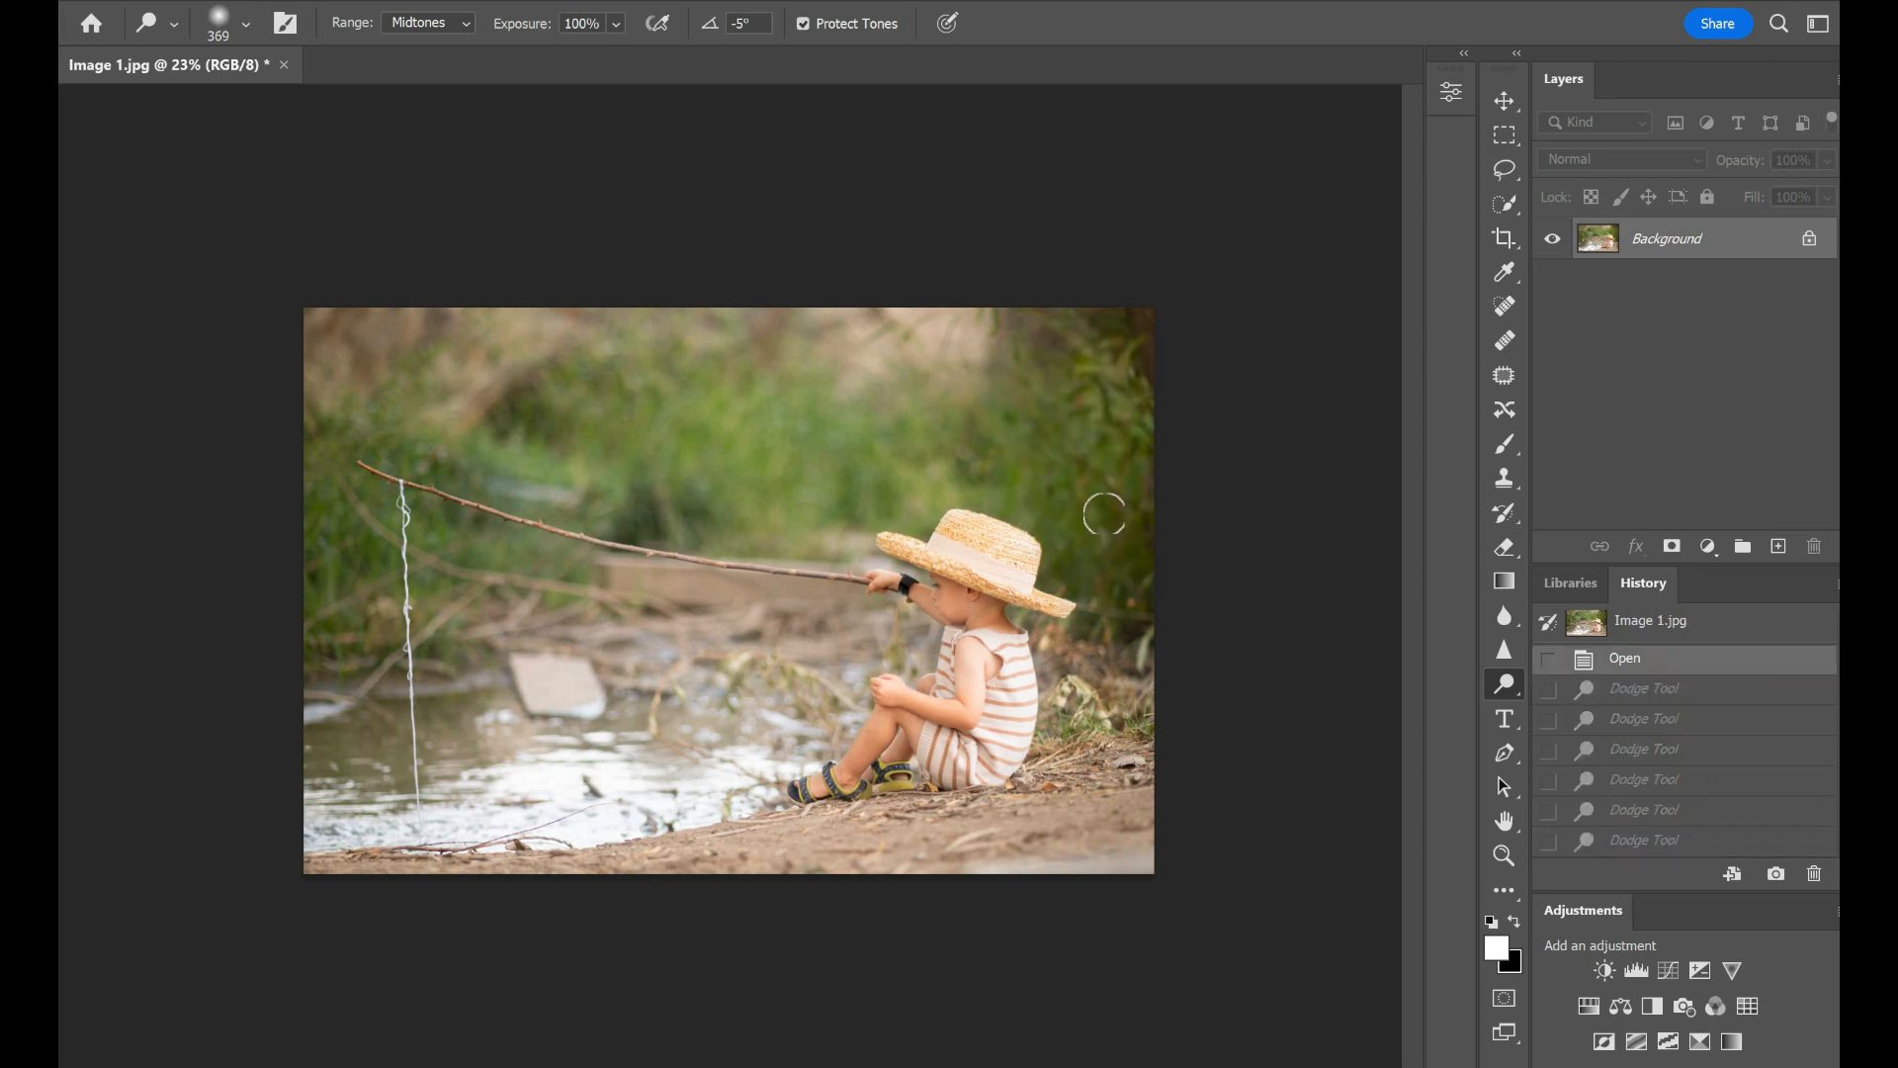
Step: Try dodging the foliage behind the hat and the area around the fishing rod, and revert to the opened state
{"action": "left_click_drag", "start_coordinate": [1104, 514], "coordinate": [1103, 484]}
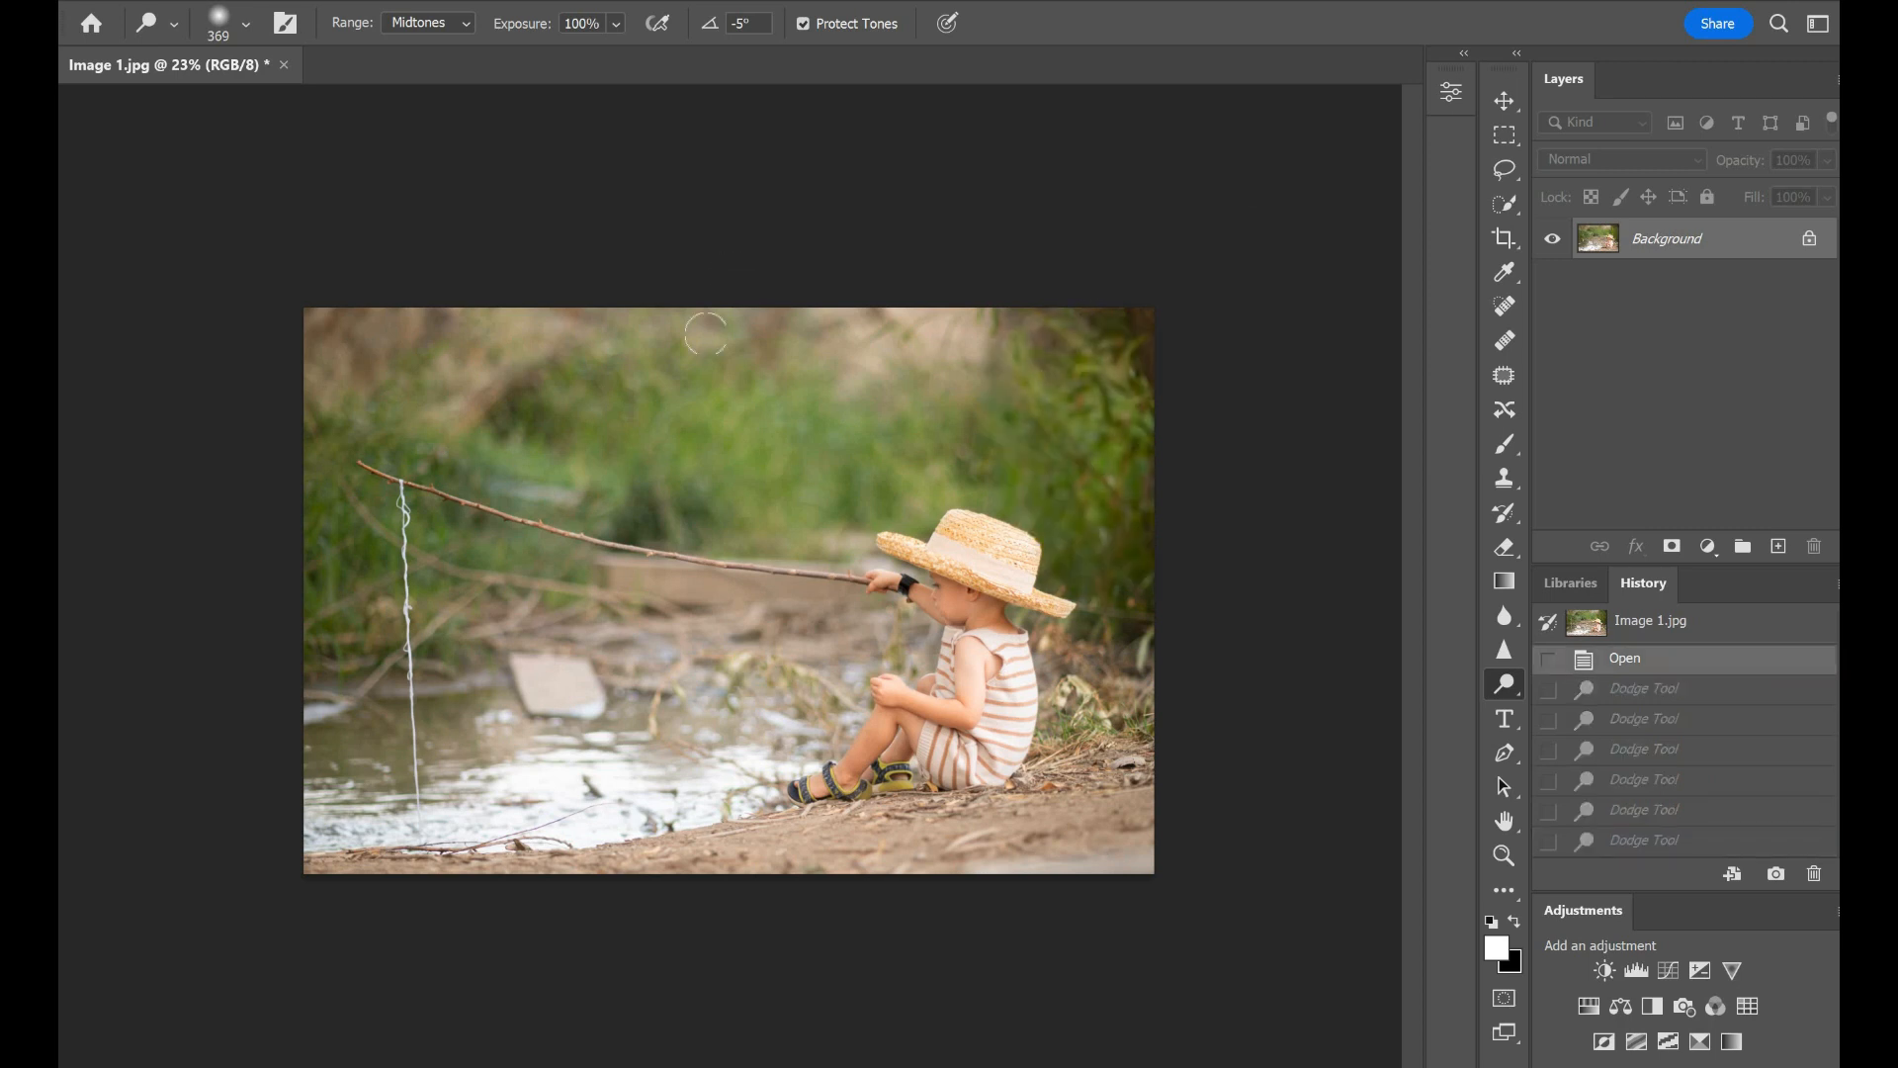
{"action": "left_click", "coordinate": [615, 678]}
{"action": "mouse_move", "coordinate": [258, 520]}
{"action": "left_mouse_down"}
{"action": "mouse_move", "coordinate": [410, 475]}
{"action": "mouse_move", "coordinate": [615, 559]}
{"action": "left_mouse_up"}
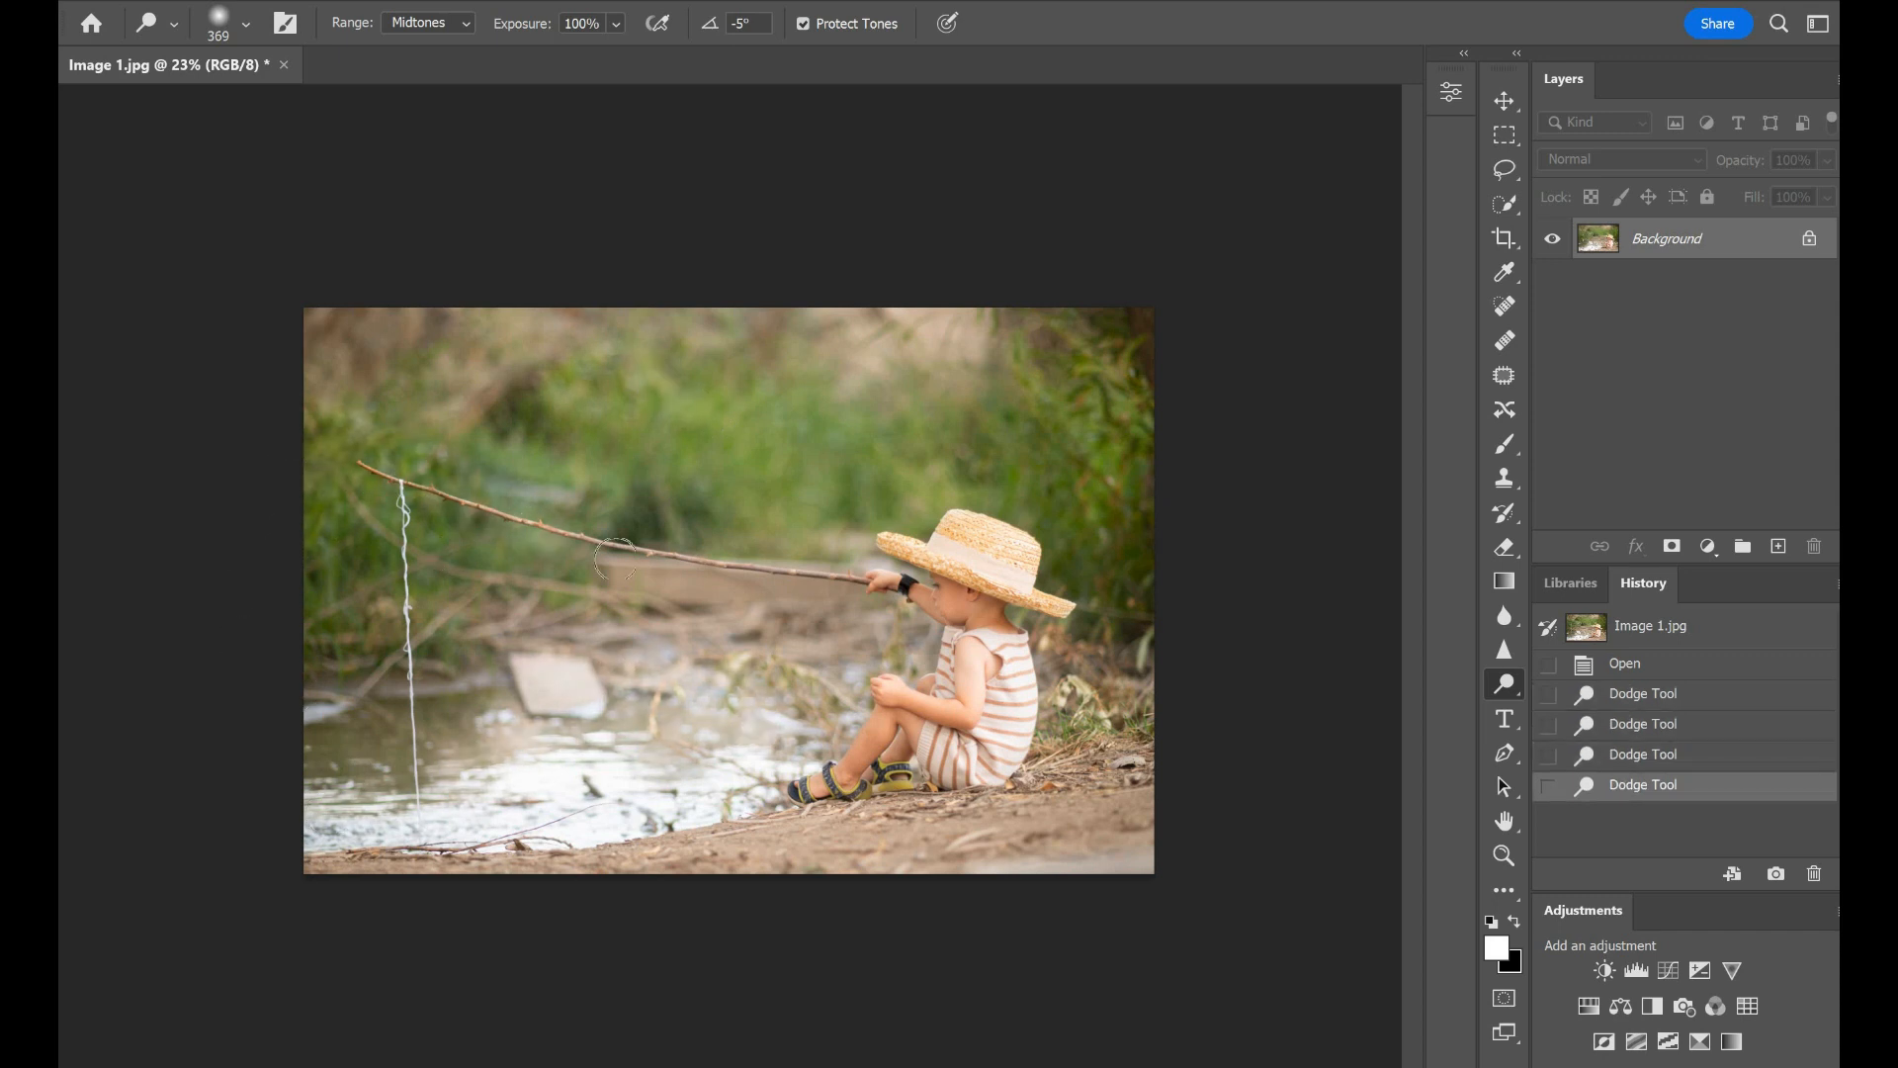
{"action": "left_click", "coordinate": [1679, 669]}
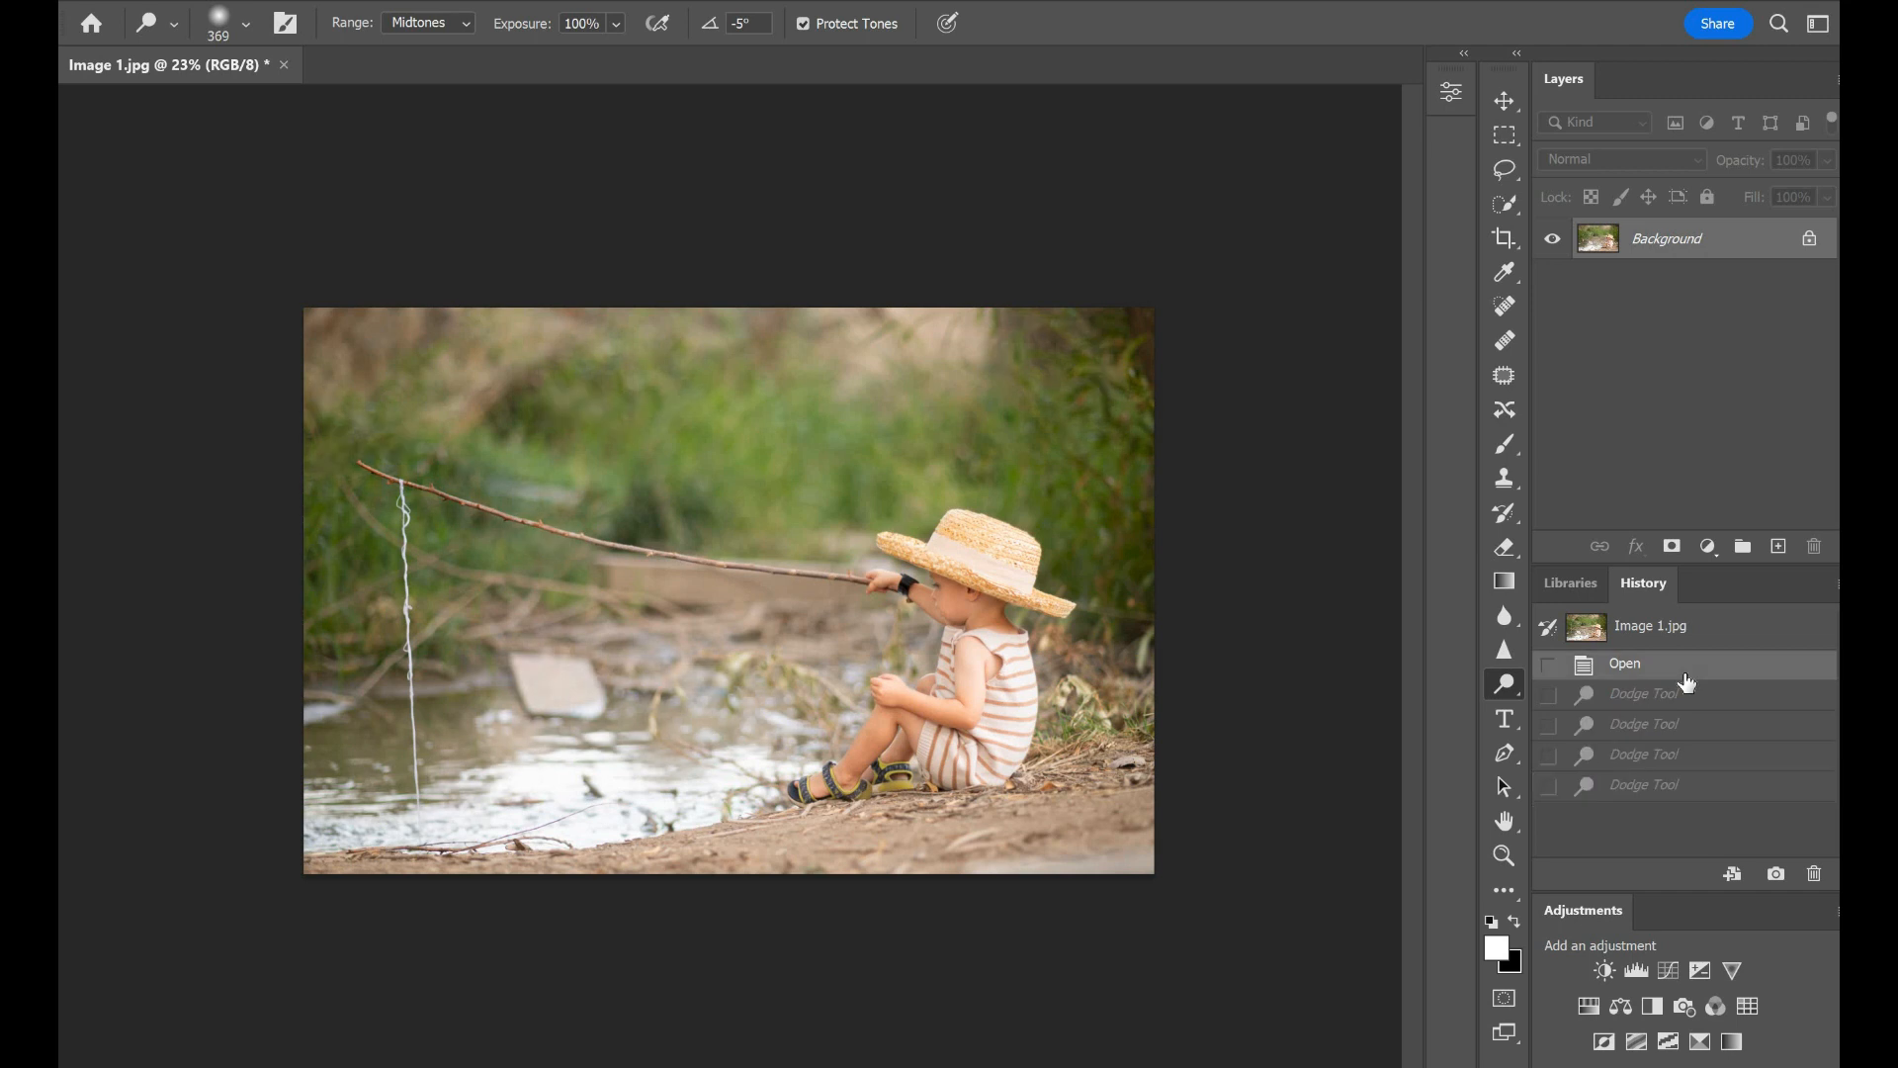
Step: Select the Burn tool and set its exposure to 100%
{"action": "right_click", "coordinate": [1502, 691]}
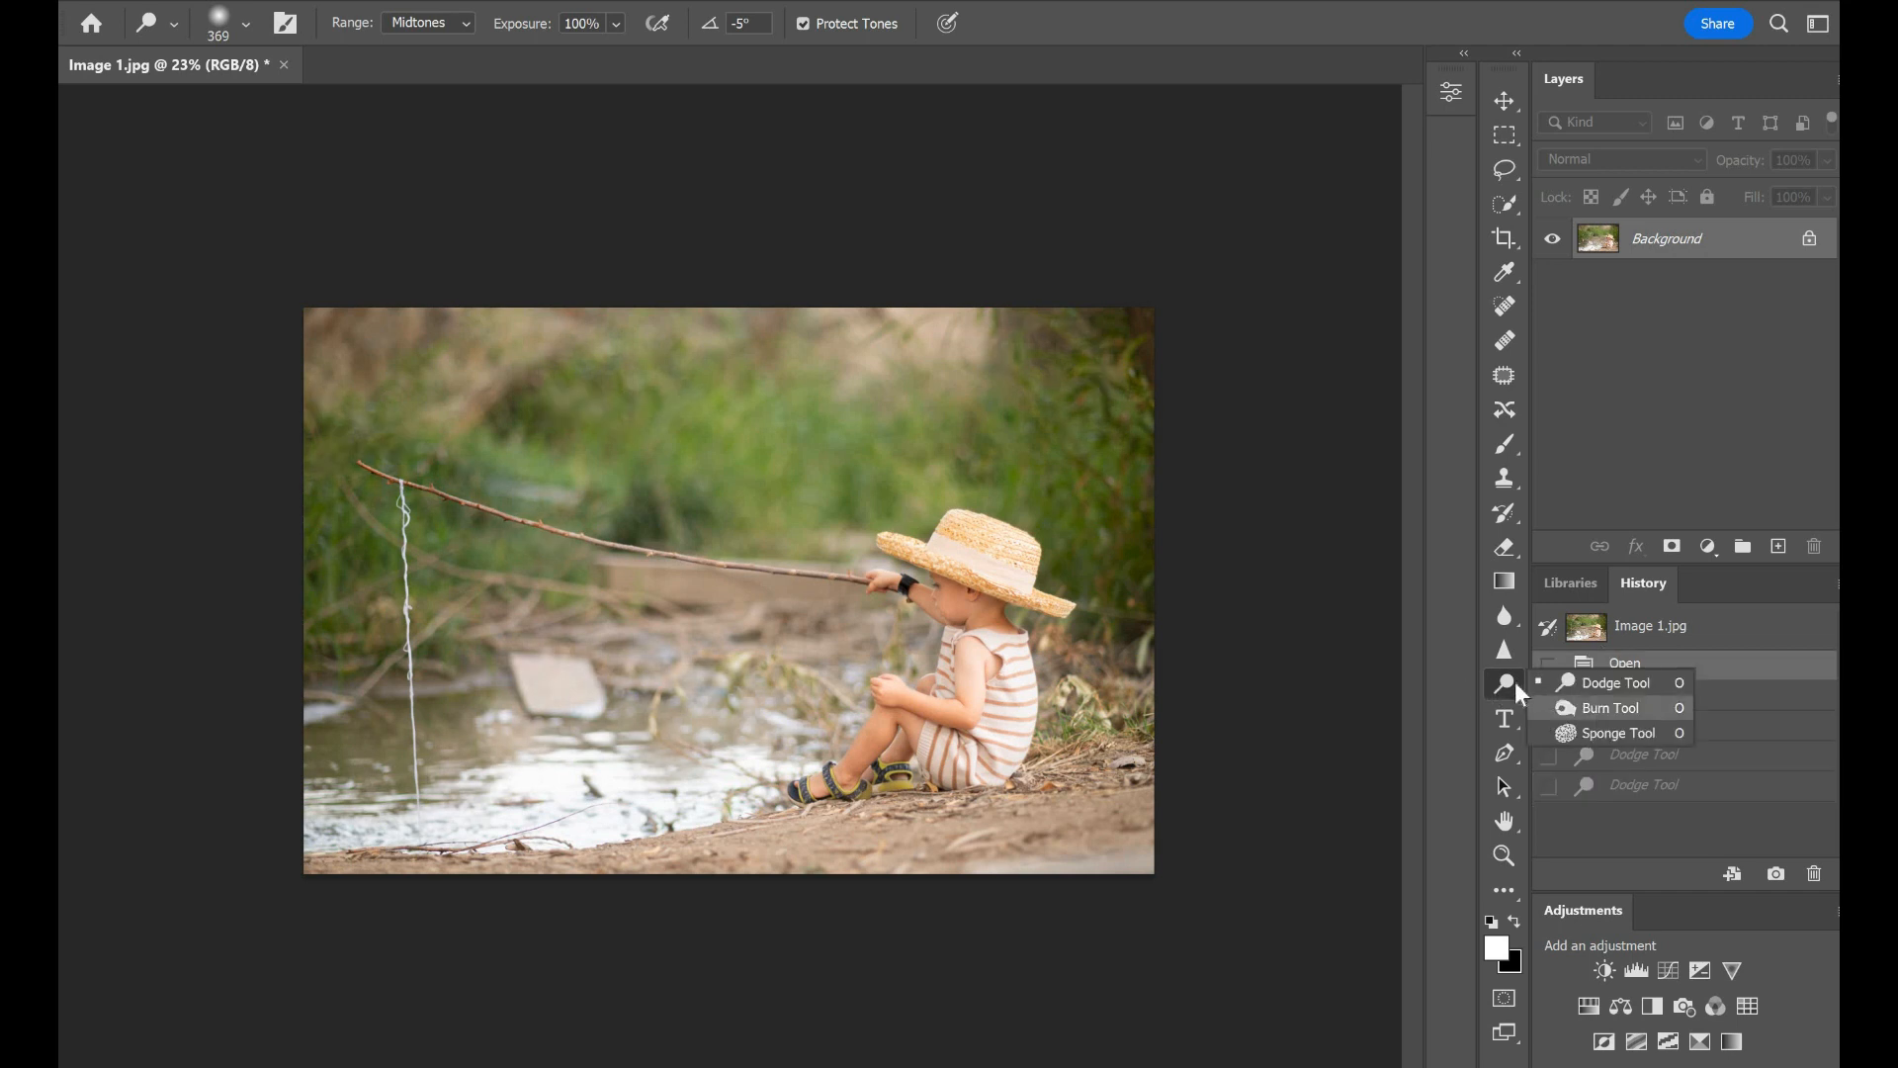
{"action": "left_click", "coordinate": [1629, 706]}
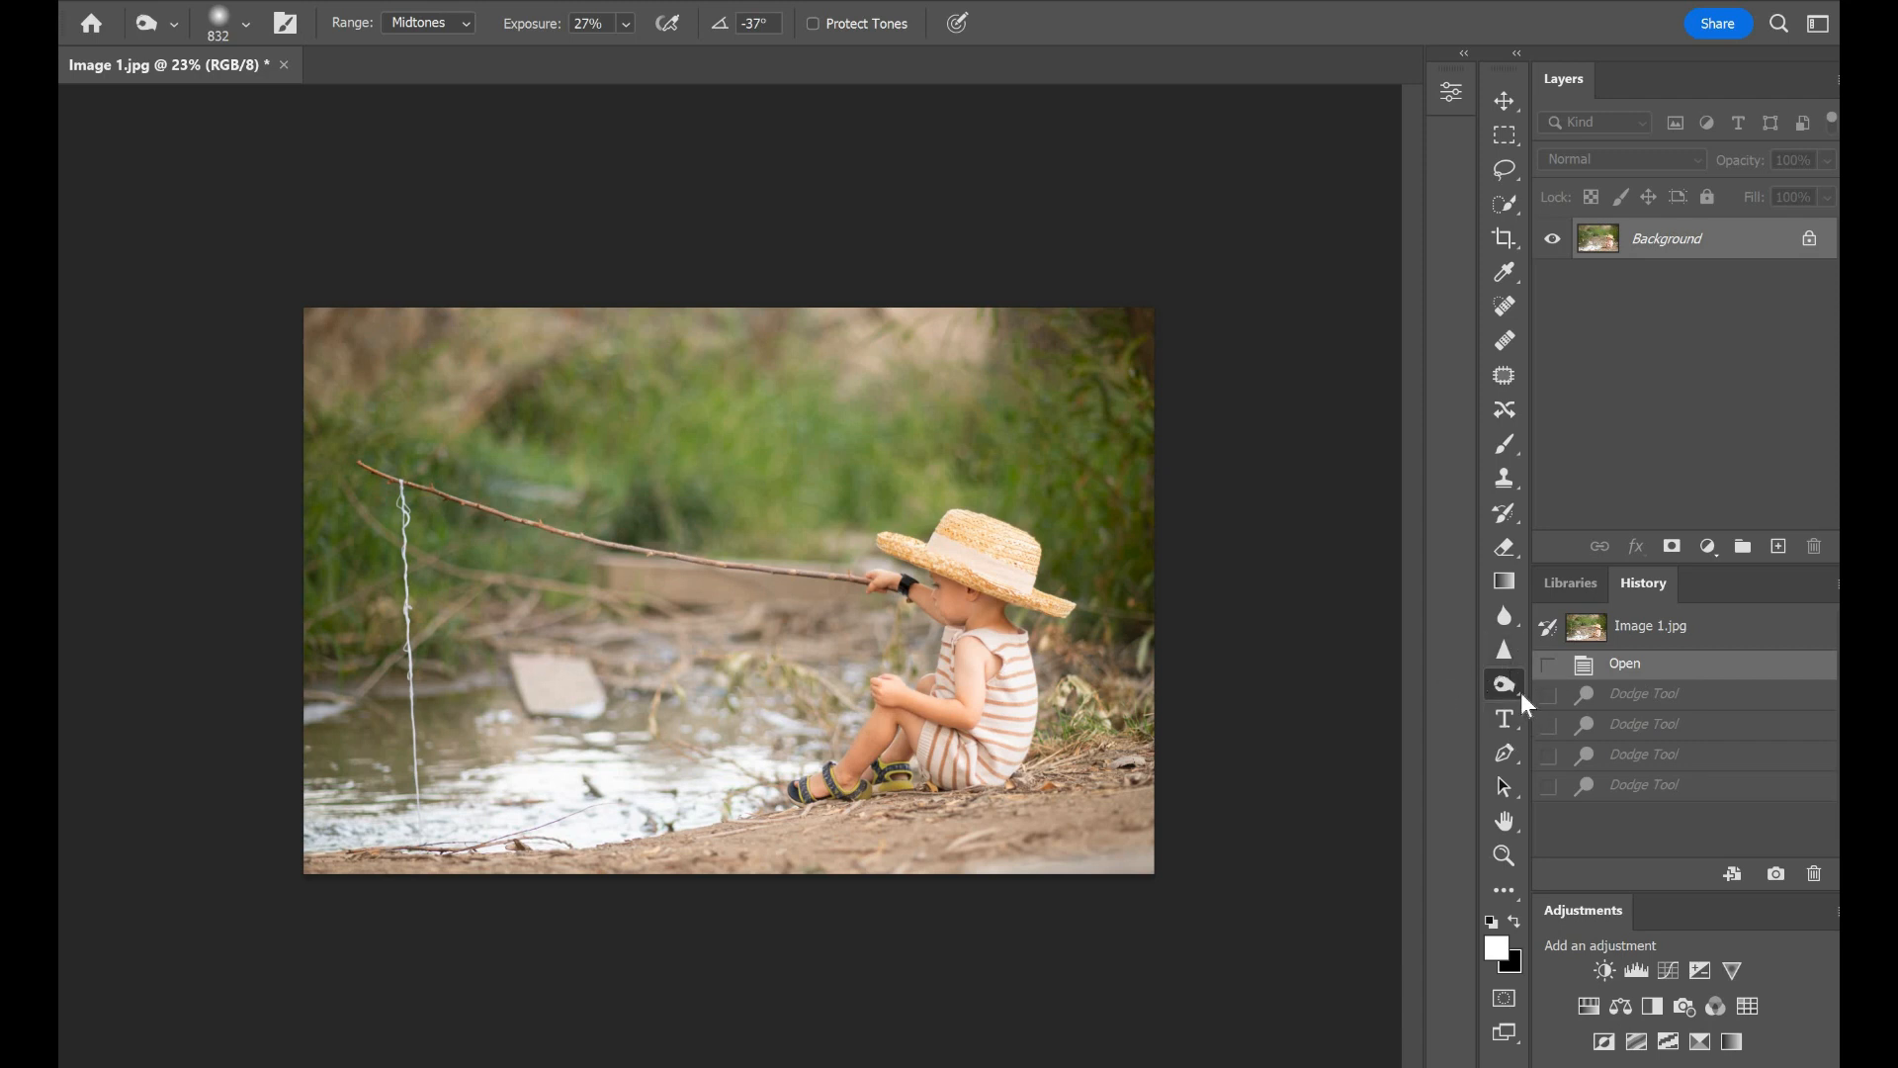
{"action": "left_click", "coordinate": [626, 23]}
{"action": "left_click_drag", "start_coordinate": [649, 54], "coordinate": [841, 72]}
Step: Try burning the foliage behind the boy's hat and across the upper background at full exposure, and undo all the strokes
{"action": "left_click", "coordinate": [949, 732]}
{"action": "left_click", "coordinate": [949, 731]}
{"action": "mouse_move", "coordinate": [1137, 425]}
{"action": "left_mouse_down"}
{"action": "mouse_move", "coordinate": [1099, 435]}
{"action": "mouse_move", "coordinate": [954, 396]}
{"action": "mouse_move", "coordinate": [850, 514]}
{"action": "left_mouse_up"}
{"action": "mouse_move", "coordinate": [1097, 494]}
{"action": "left_mouse_down"}
{"action": "mouse_move", "coordinate": [1063, 415]}
{"action": "mouse_move", "coordinate": [613, 425]}
{"action": "mouse_move", "coordinate": [856, 573]}
{"action": "left_mouse_up"}
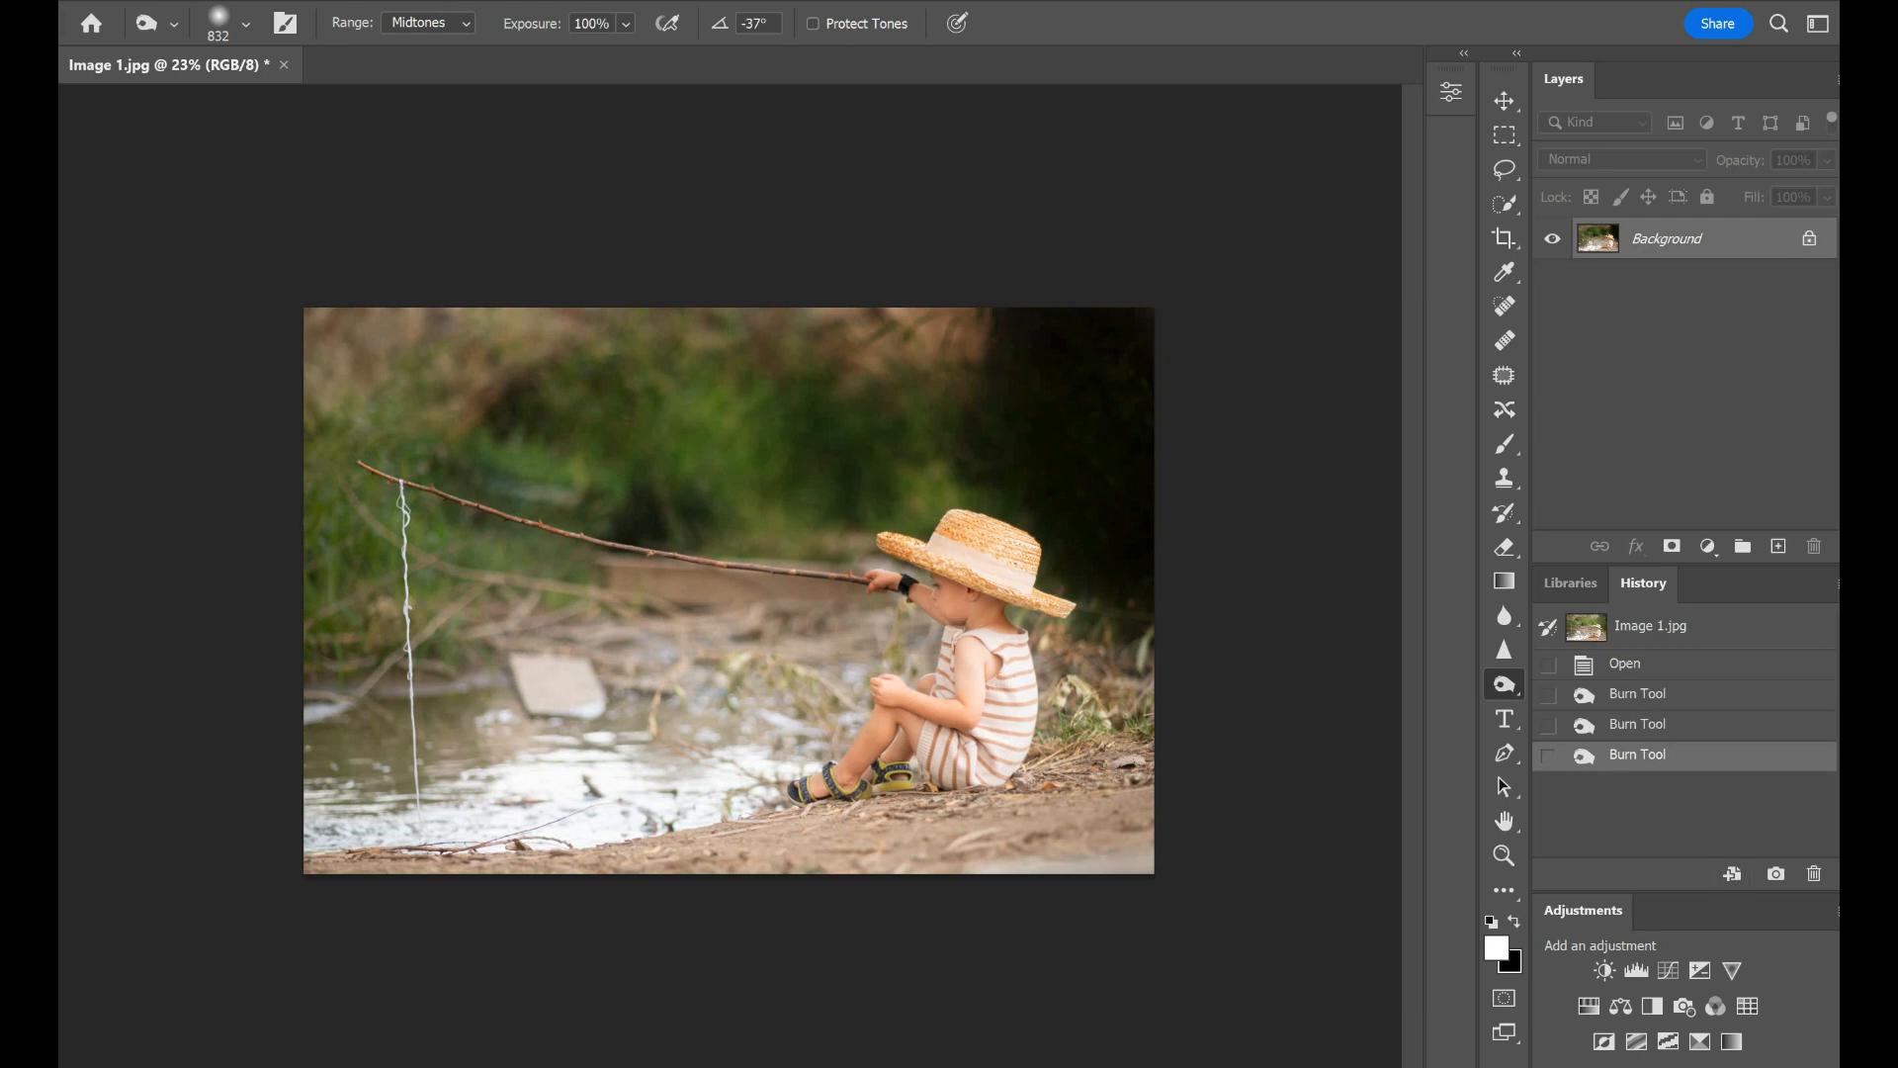
{"action": "key", "text": "ctrl+z"}
{"action": "key", "text": "ctrl+z"}
{"action": "key", "text": "ctrl+z"}
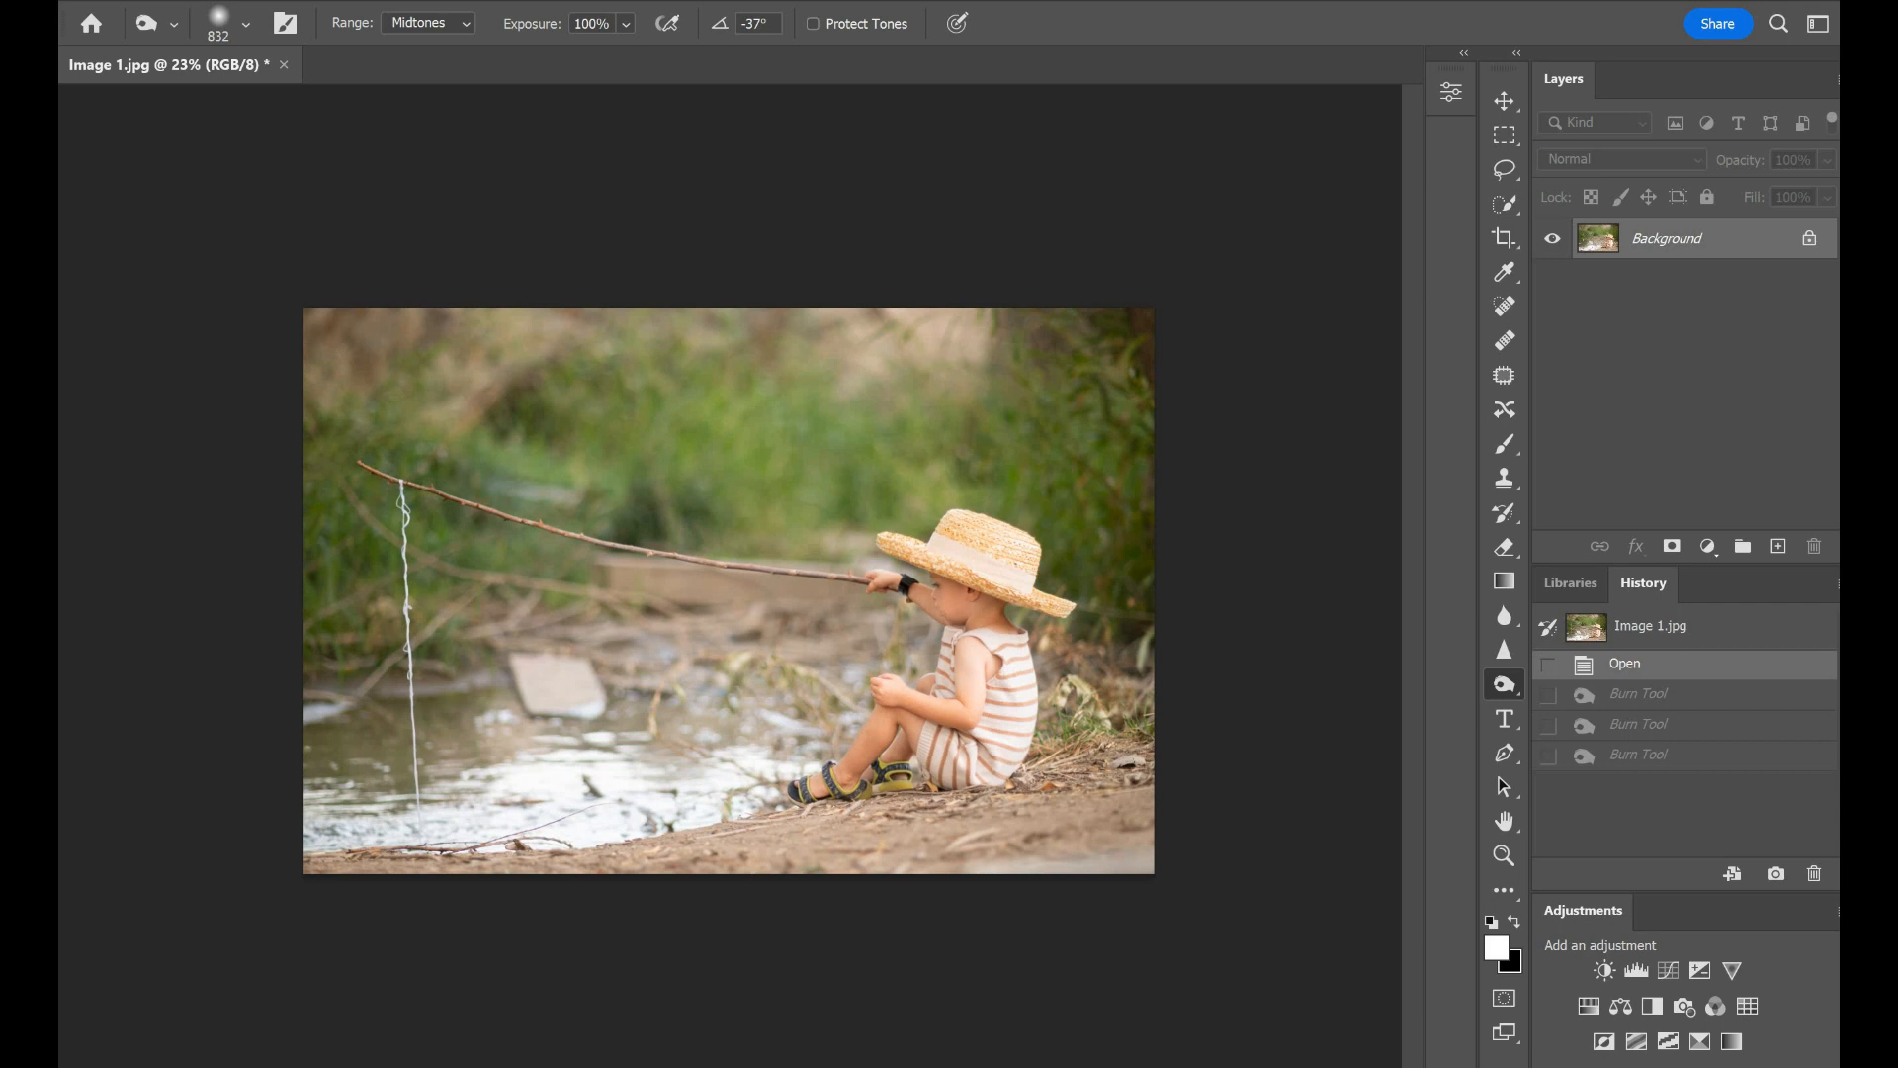
{"action": "mouse_move", "coordinate": [425, 425]}
{"action": "left_mouse_down"}
{"action": "mouse_move", "coordinate": [455, 415]}
{"action": "mouse_move", "coordinate": [544, 455]}
{"action": "mouse_move", "coordinate": [801, 440]}
{"action": "left_mouse_up"}
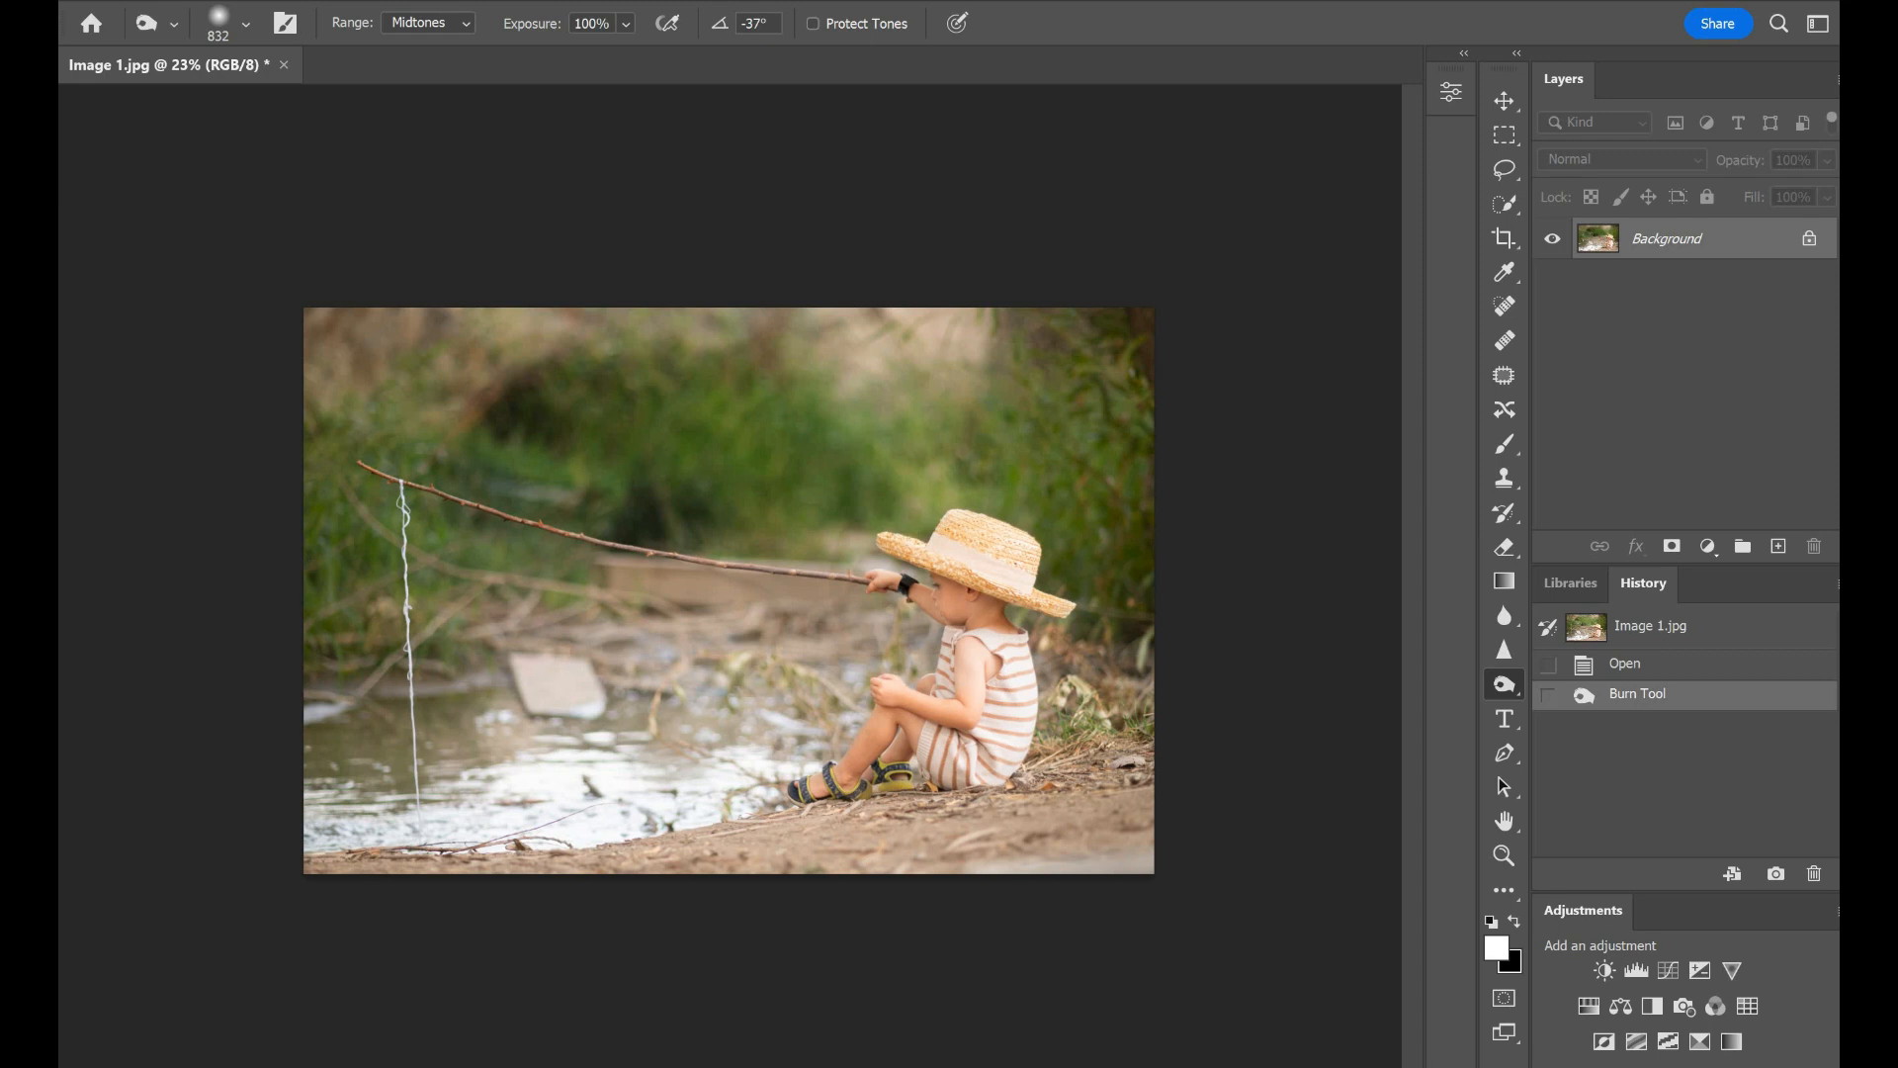
{"action": "key", "text": "ctrl+z"}
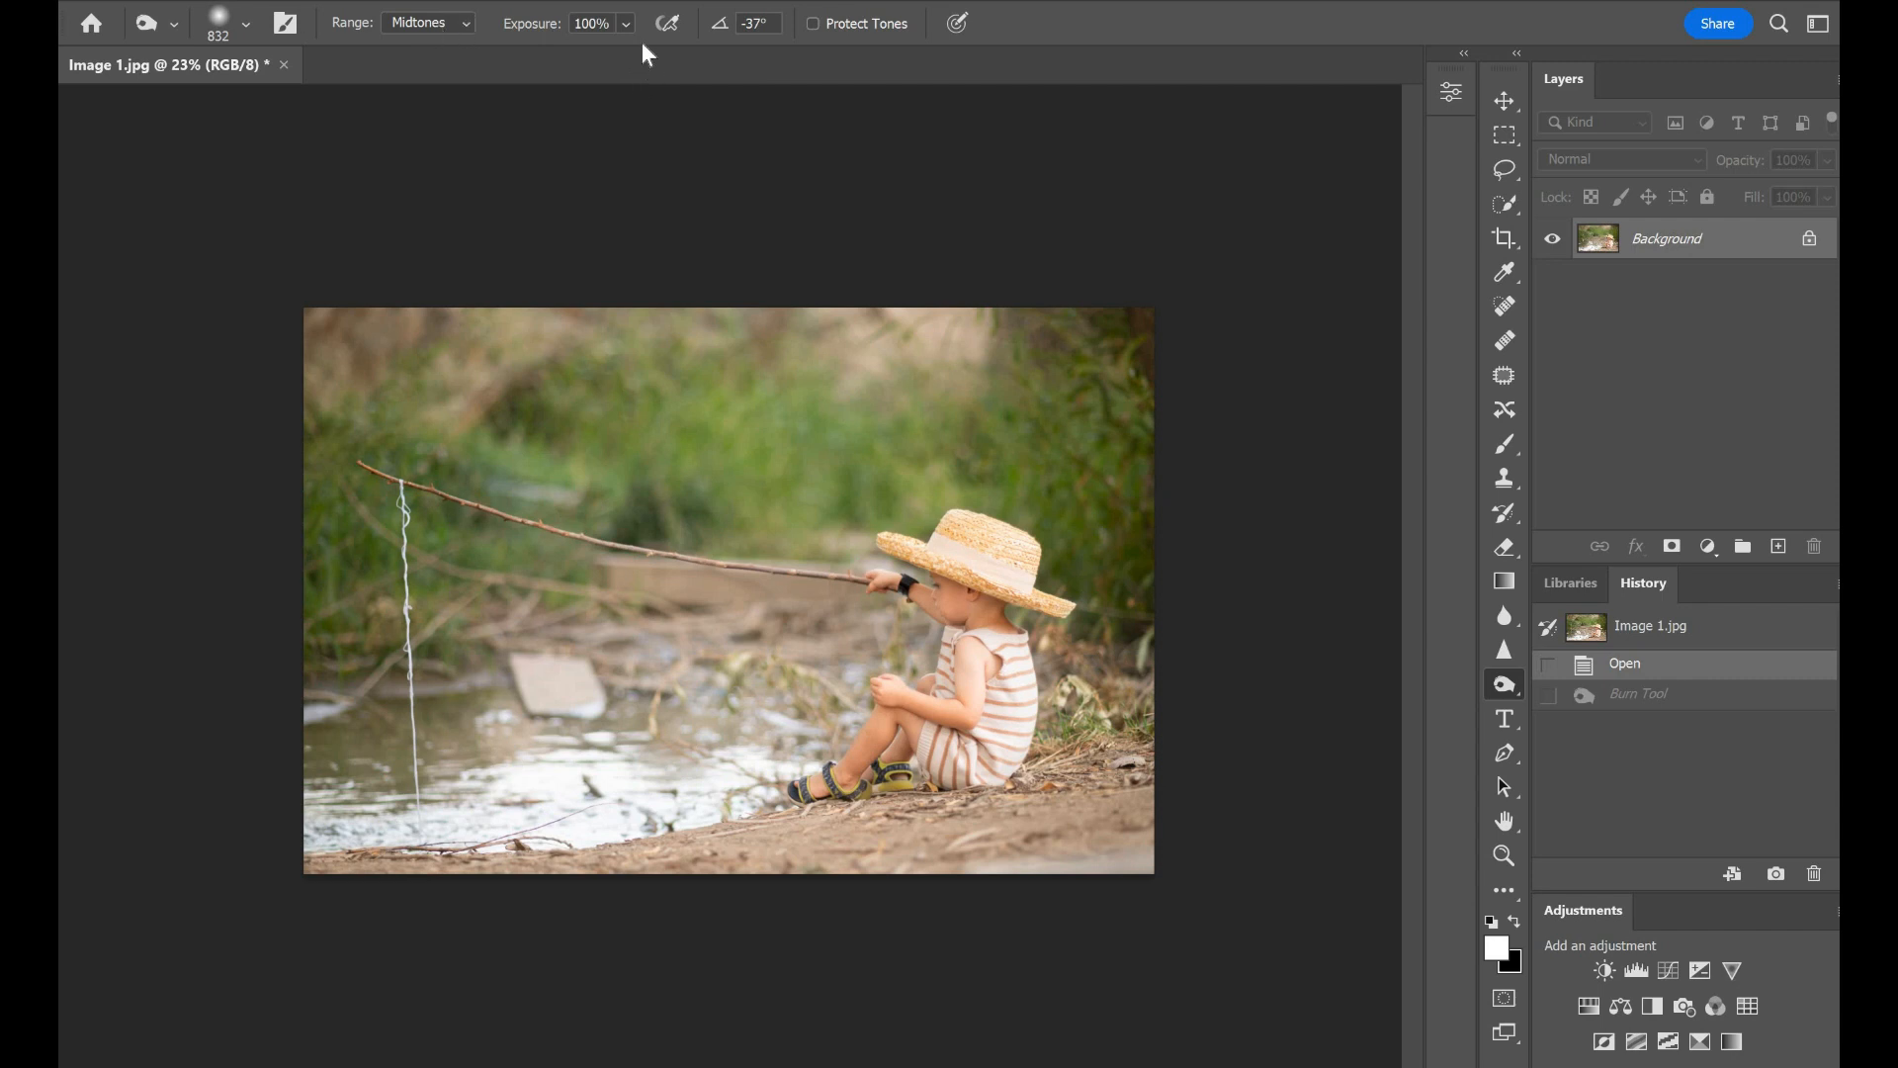
Step: Set the Burn exposure to 26% and darken the foliage behind the boy, then the water, bank and greenery around the fishing line
{"action": "mouse_move", "coordinate": [625, 24]}
{"action": "left_mouse_down"}
{"action": "mouse_move", "coordinate": [623, 57]}
{"action": "mouse_move", "coordinate": [605, 56]}
{"action": "left_mouse_up"}
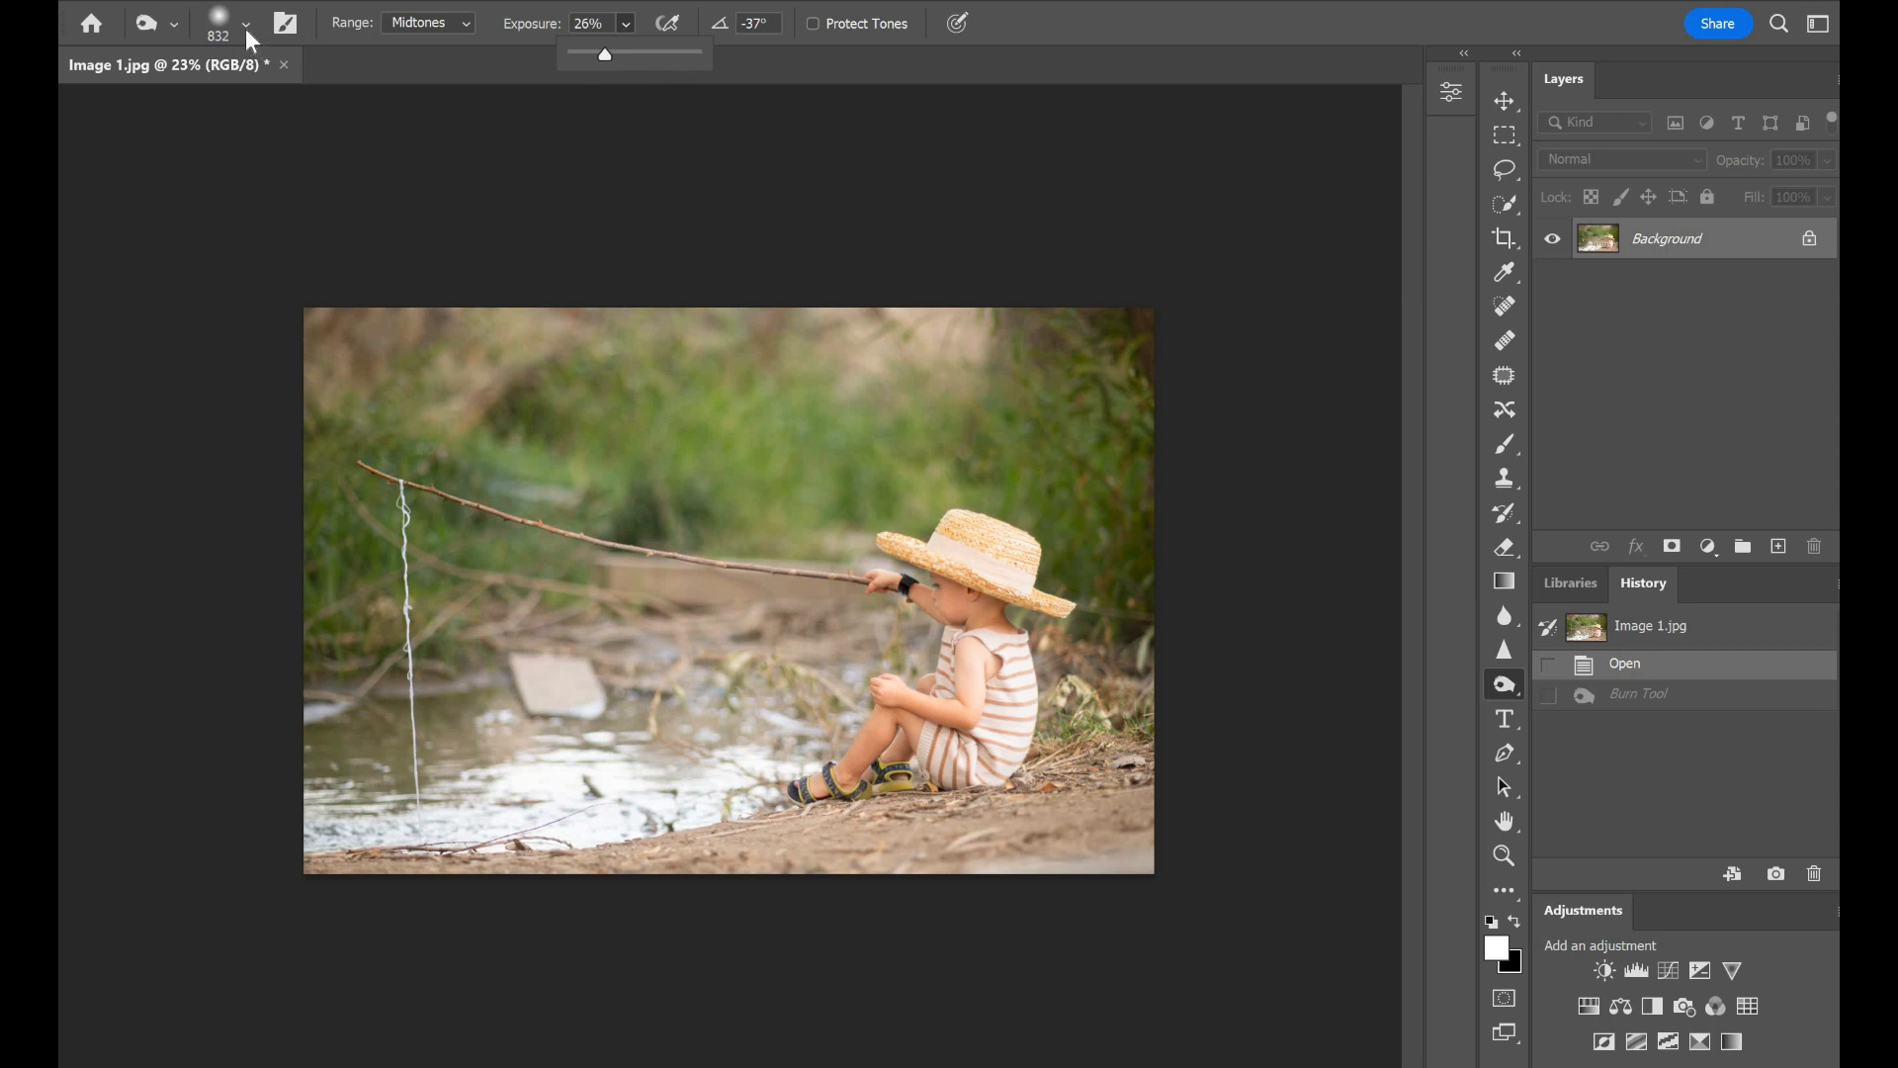
{"action": "left_click_drag", "start_coordinate": [1085, 395], "coordinate": [1092, 475]}
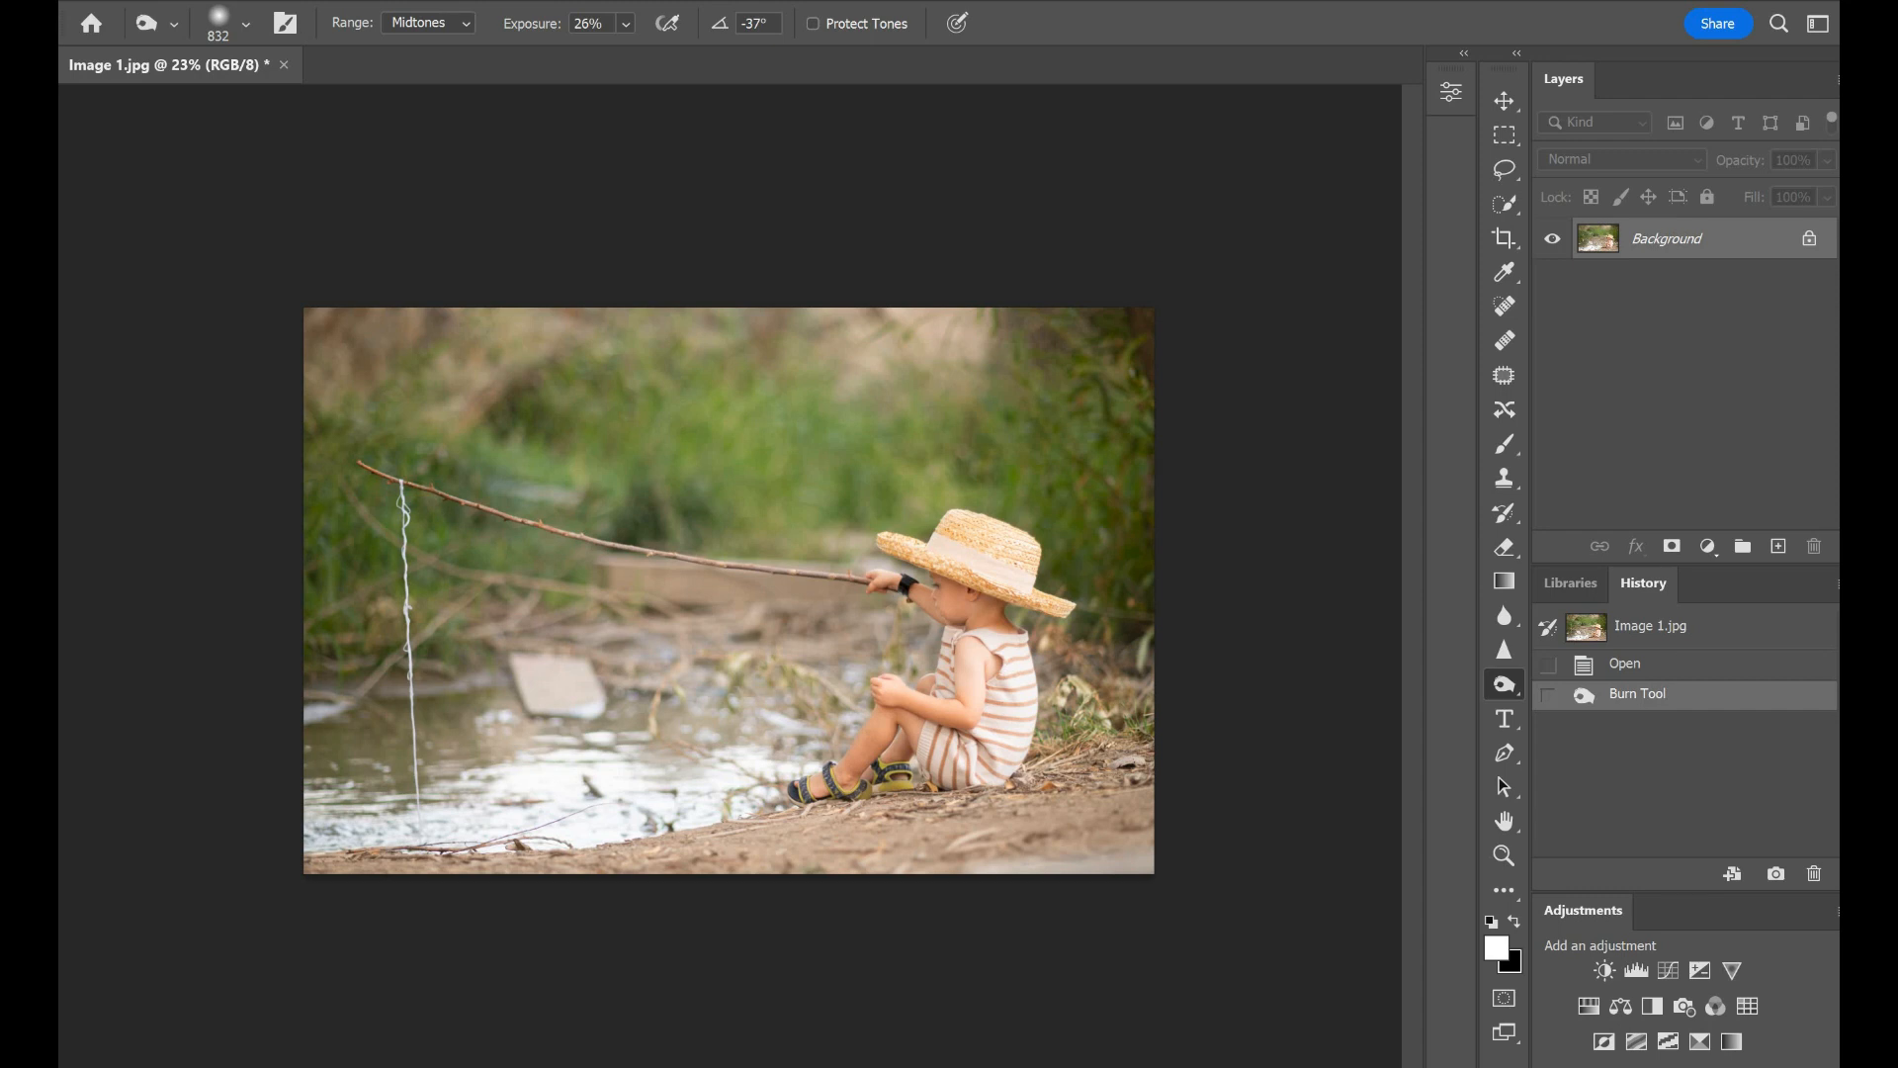
{"action": "mouse_move", "coordinate": [317, 692]}
{"action": "left_mouse_down"}
{"action": "mouse_move", "coordinate": [549, 633]}
{"action": "mouse_move", "coordinate": [331, 664]}
{"action": "mouse_move", "coordinate": [548, 654]}
{"action": "left_mouse_up"}
{"action": "left_click", "coordinate": [544, 724]}
{"action": "mouse_move", "coordinate": [318, 480]}
{"action": "left_mouse_down"}
{"action": "mouse_move", "coordinate": [324, 509]}
{"action": "mouse_move", "coordinate": [400, 543]}
{"action": "mouse_move", "coordinate": [539, 544]}
{"action": "mouse_move", "coordinate": [598, 579]}
{"action": "mouse_move", "coordinate": [815, 627]}
{"action": "mouse_move", "coordinate": [618, 644]}
{"action": "left_mouse_up"}
{"action": "mouse_move", "coordinate": [321, 341]}
{"action": "left_mouse_down"}
{"action": "mouse_move", "coordinate": [459, 360]}
{"action": "mouse_move", "coordinate": [594, 308]}
{"action": "mouse_move", "coordinate": [605, 415]}
{"action": "mouse_move", "coordinate": [565, 395]}
{"action": "left_mouse_up"}
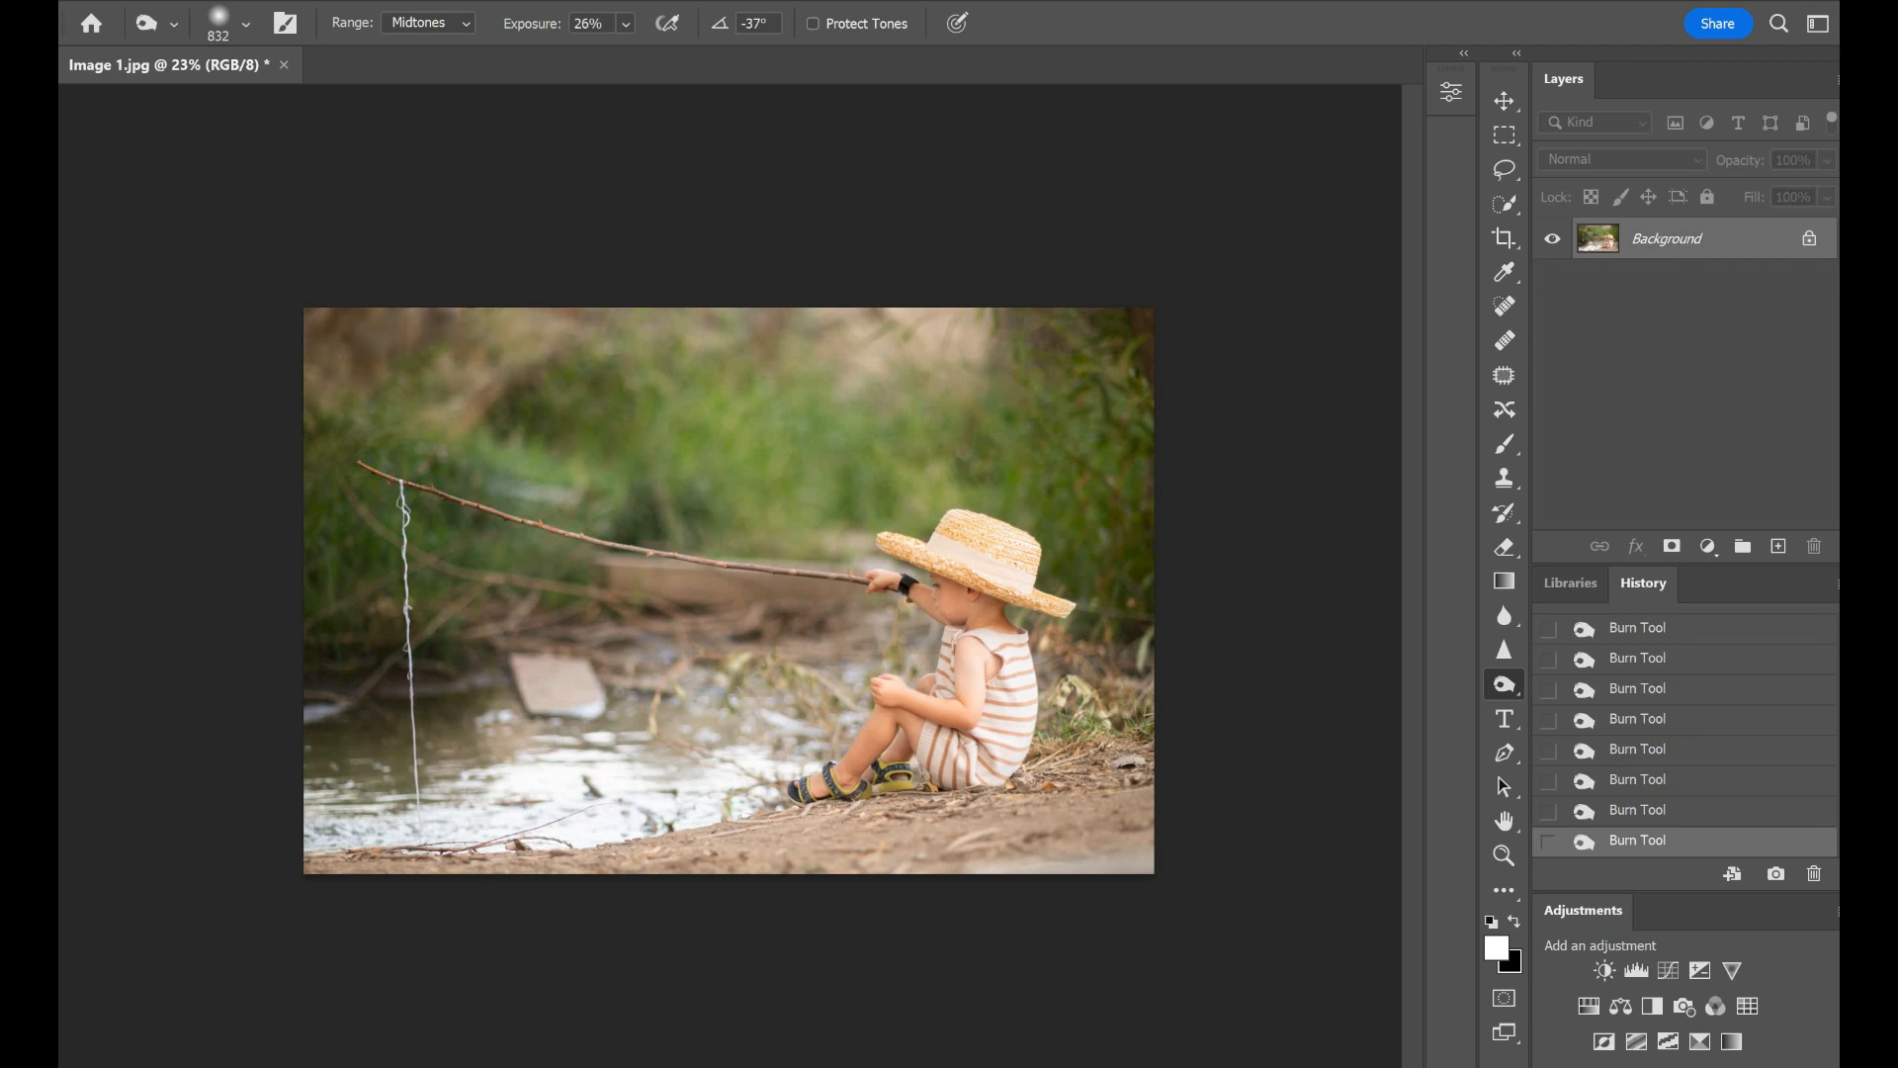
Step: Burn the photo's upper background, the foliage above and behind the hat, and the ground beside the boy
{"action": "mouse_move", "coordinate": [796, 440]}
{"action": "left_mouse_down"}
{"action": "mouse_move", "coordinate": [835, 474]}
{"action": "mouse_move", "coordinate": [937, 445]}
{"action": "mouse_move", "coordinate": [812, 494]}
{"action": "mouse_move", "coordinate": [727, 489]}
{"action": "left_mouse_up"}
{"action": "left_click_drag", "start_coordinate": [710, 324], "coordinate": [841, 326]}
{"action": "mouse_move", "coordinate": [1098, 341]}
{"action": "left_mouse_down"}
{"action": "mouse_move", "coordinate": [1124, 380]}
{"action": "mouse_move", "coordinate": [1019, 321]}
{"action": "left_mouse_up"}
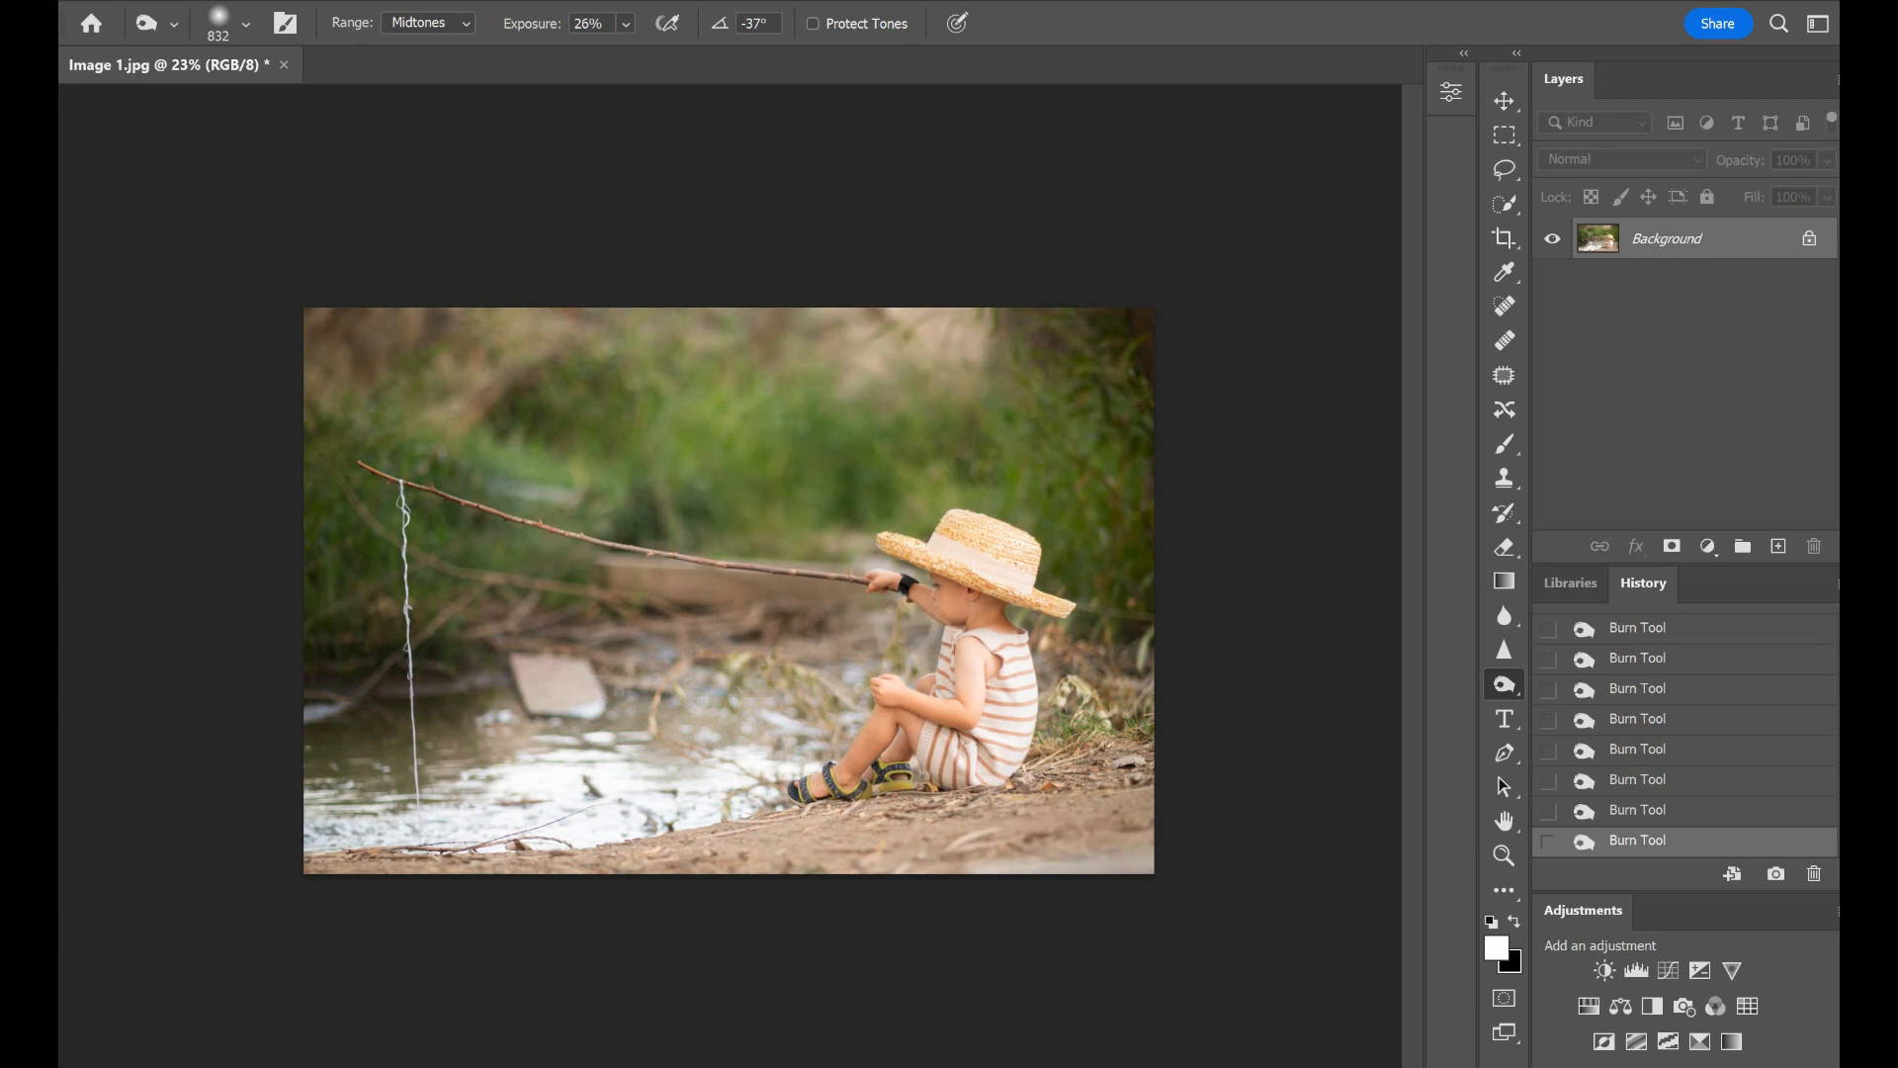
{"action": "mouse_move", "coordinate": [1099, 474]}
{"action": "left_mouse_down"}
{"action": "mouse_move", "coordinate": [1082, 583]}
{"action": "mouse_move", "coordinate": [1053, 593]}
{"action": "mouse_move", "coordinate": [919, 504]}
{"action": "left_mouse_up"}
{"action": "mouse_move", "coordinate": [1130, 718]}
{"action": "left_mouse_down"}
{"action": "mouse_move", "coordinate": [1115, 761]}
{"action": "mouse_move", "coordinate": [904, 791]}
{"action": "left_mouse_up"}
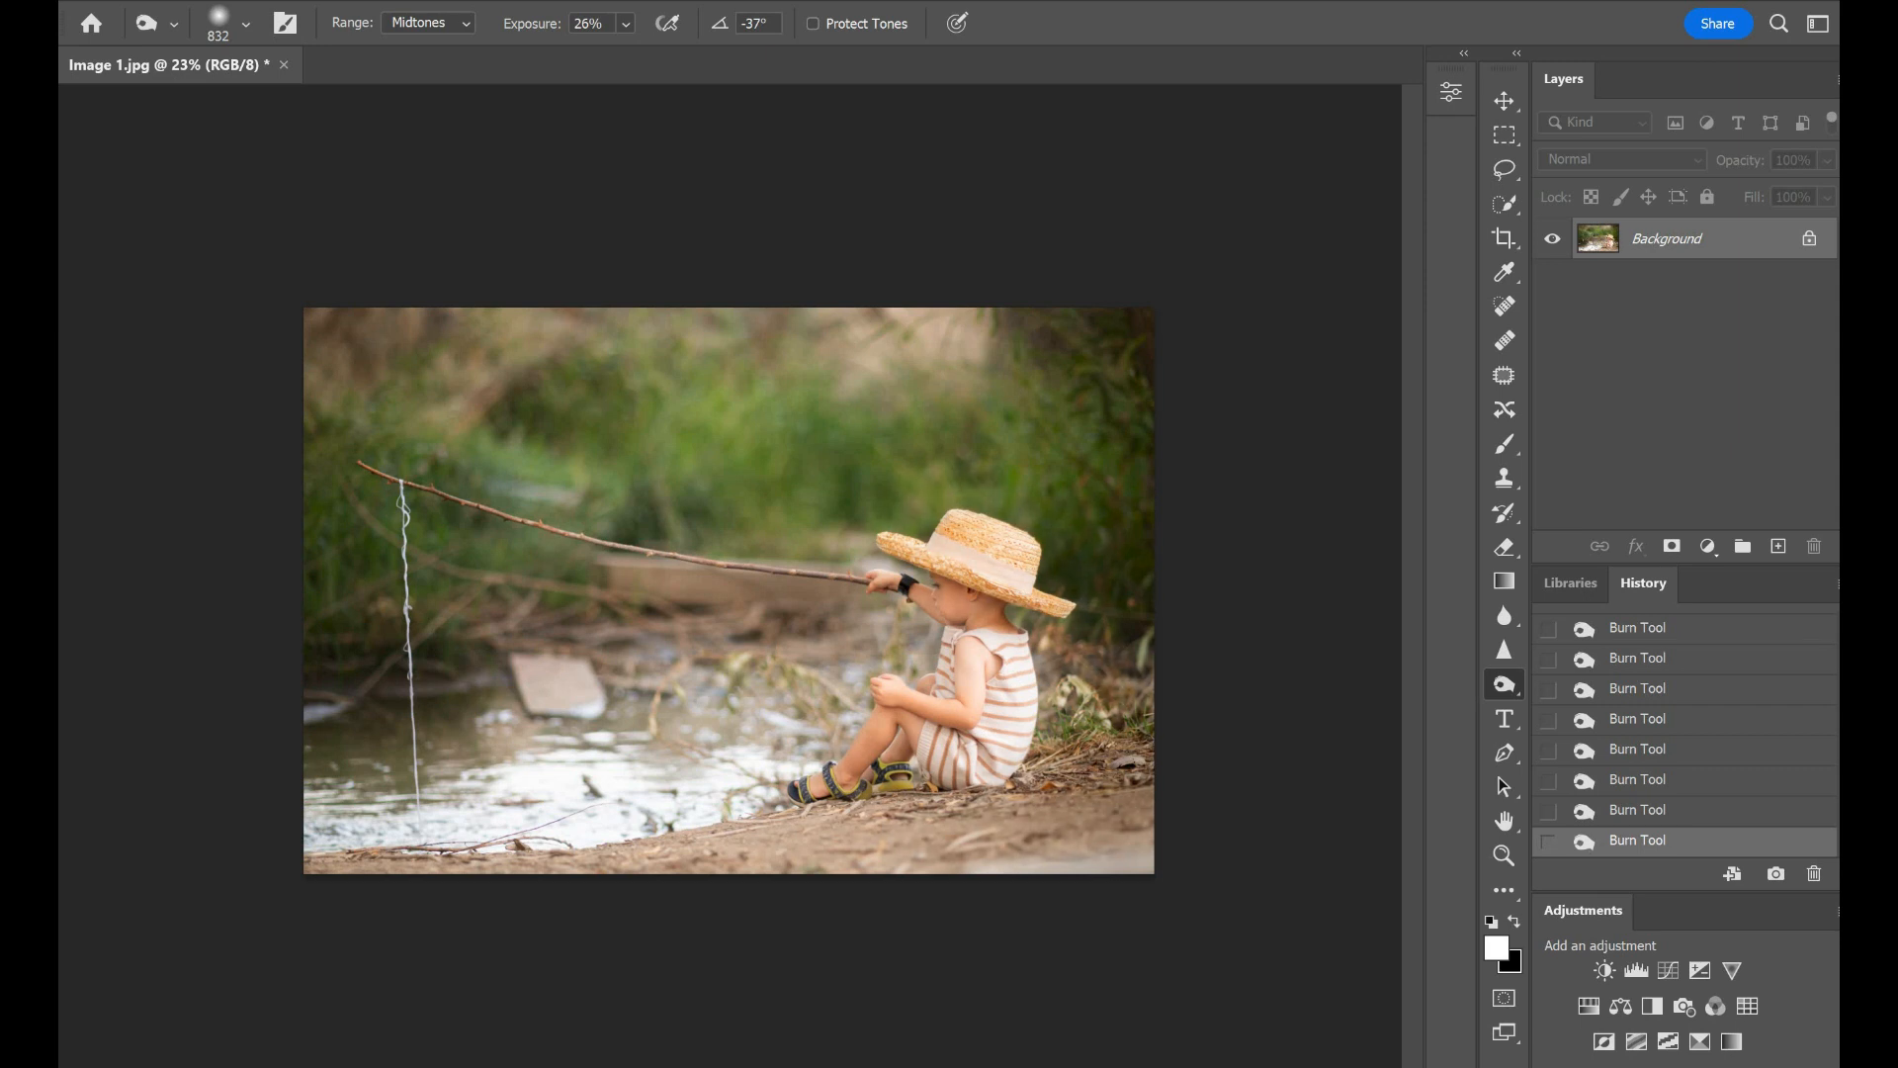
Step: Burn the soil along the photo's lower edge and the water around the fishing line and in front of the boy
{"action": "left_click_drag", "start_coordinate": [337, 868], "coordinate": [632, 858]}
{"action": "mouse_move", "coordinate": [396, 866]}
{"action": "left_mouse_down"}
{"action": "mouse_move", "coordinate": [346, 864]}
{"action": "mouse_move", "coordinate": [603, 868]}
{"action": "left_mouse_up"}
{"action": "left_click_drag", "start_coordinate": [870, 874], "coordinate": [761, 869]}
{"action": "left_click_drag", "start_coordinate": [999, 858], "coordinate": [1078, 840]}
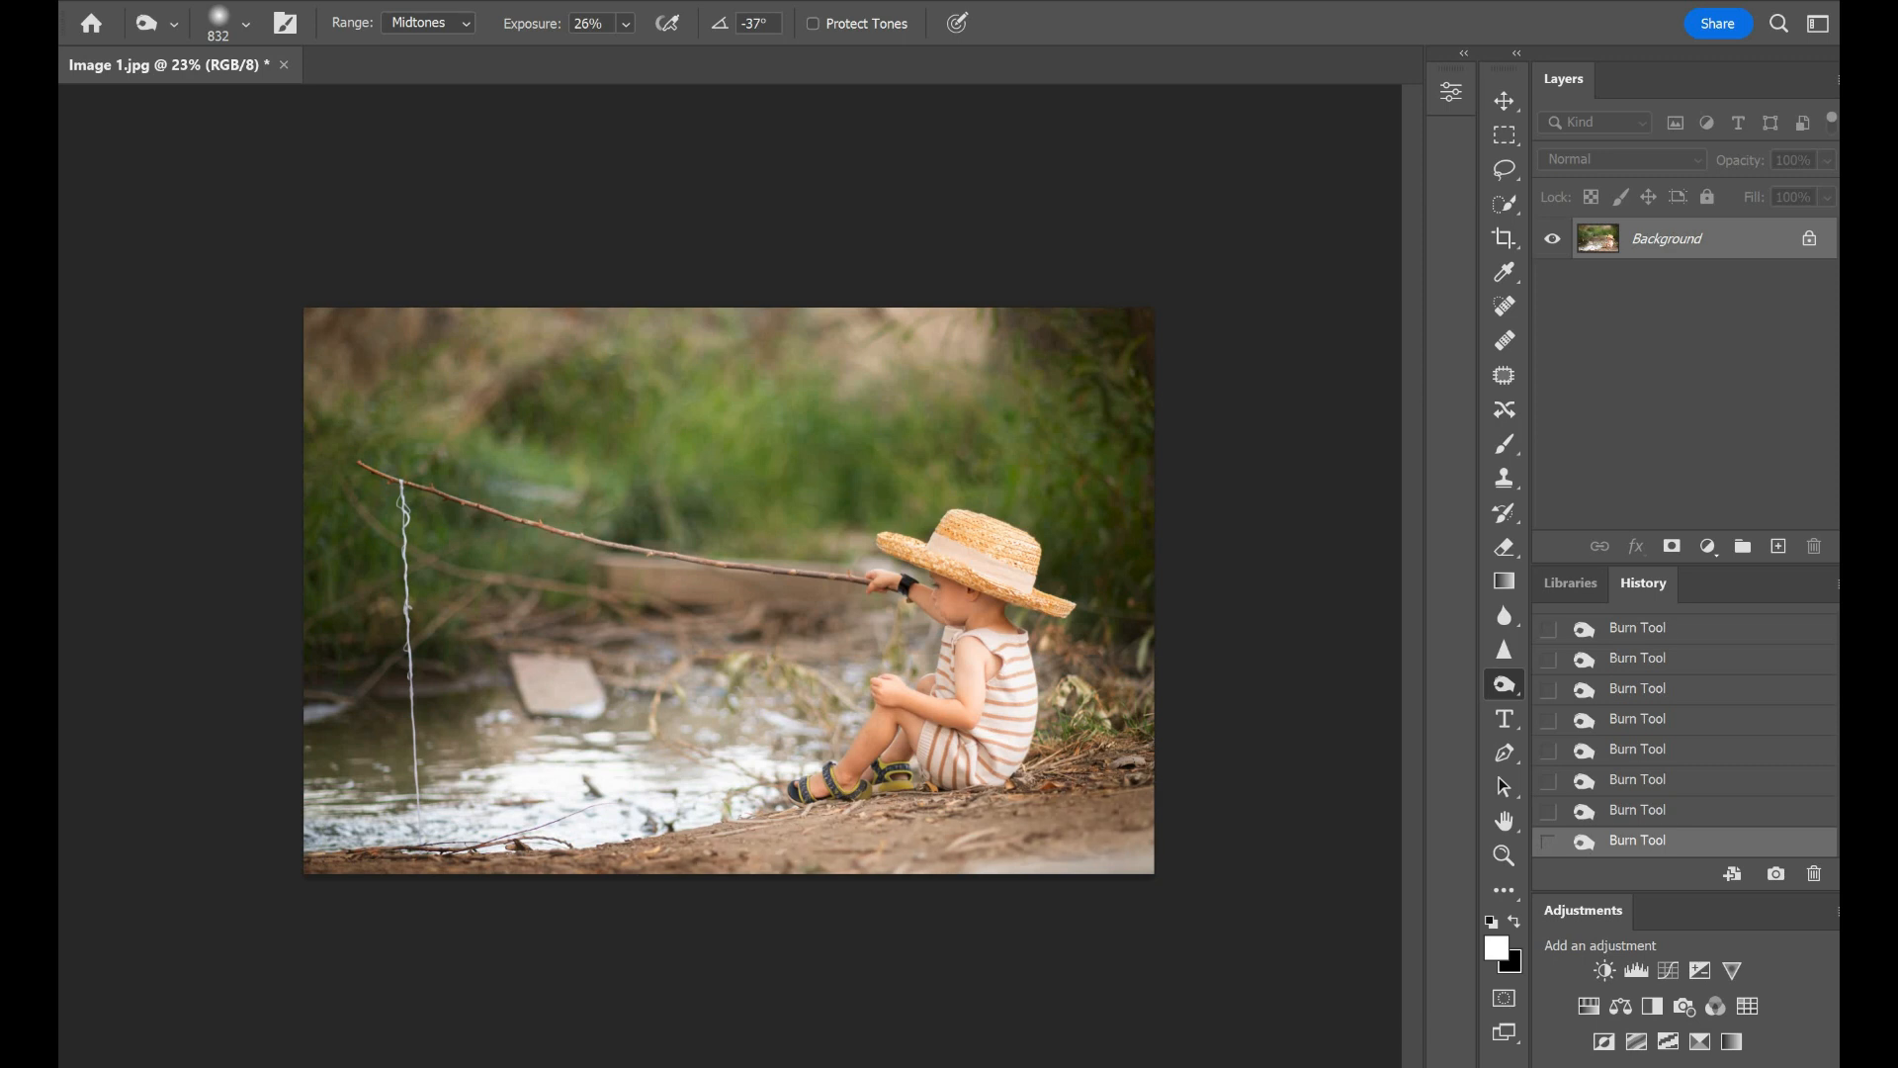
{"action": "scroll", "coordinate": [725, 595], "scroll_direction": "up", "scroll_amount": 1}
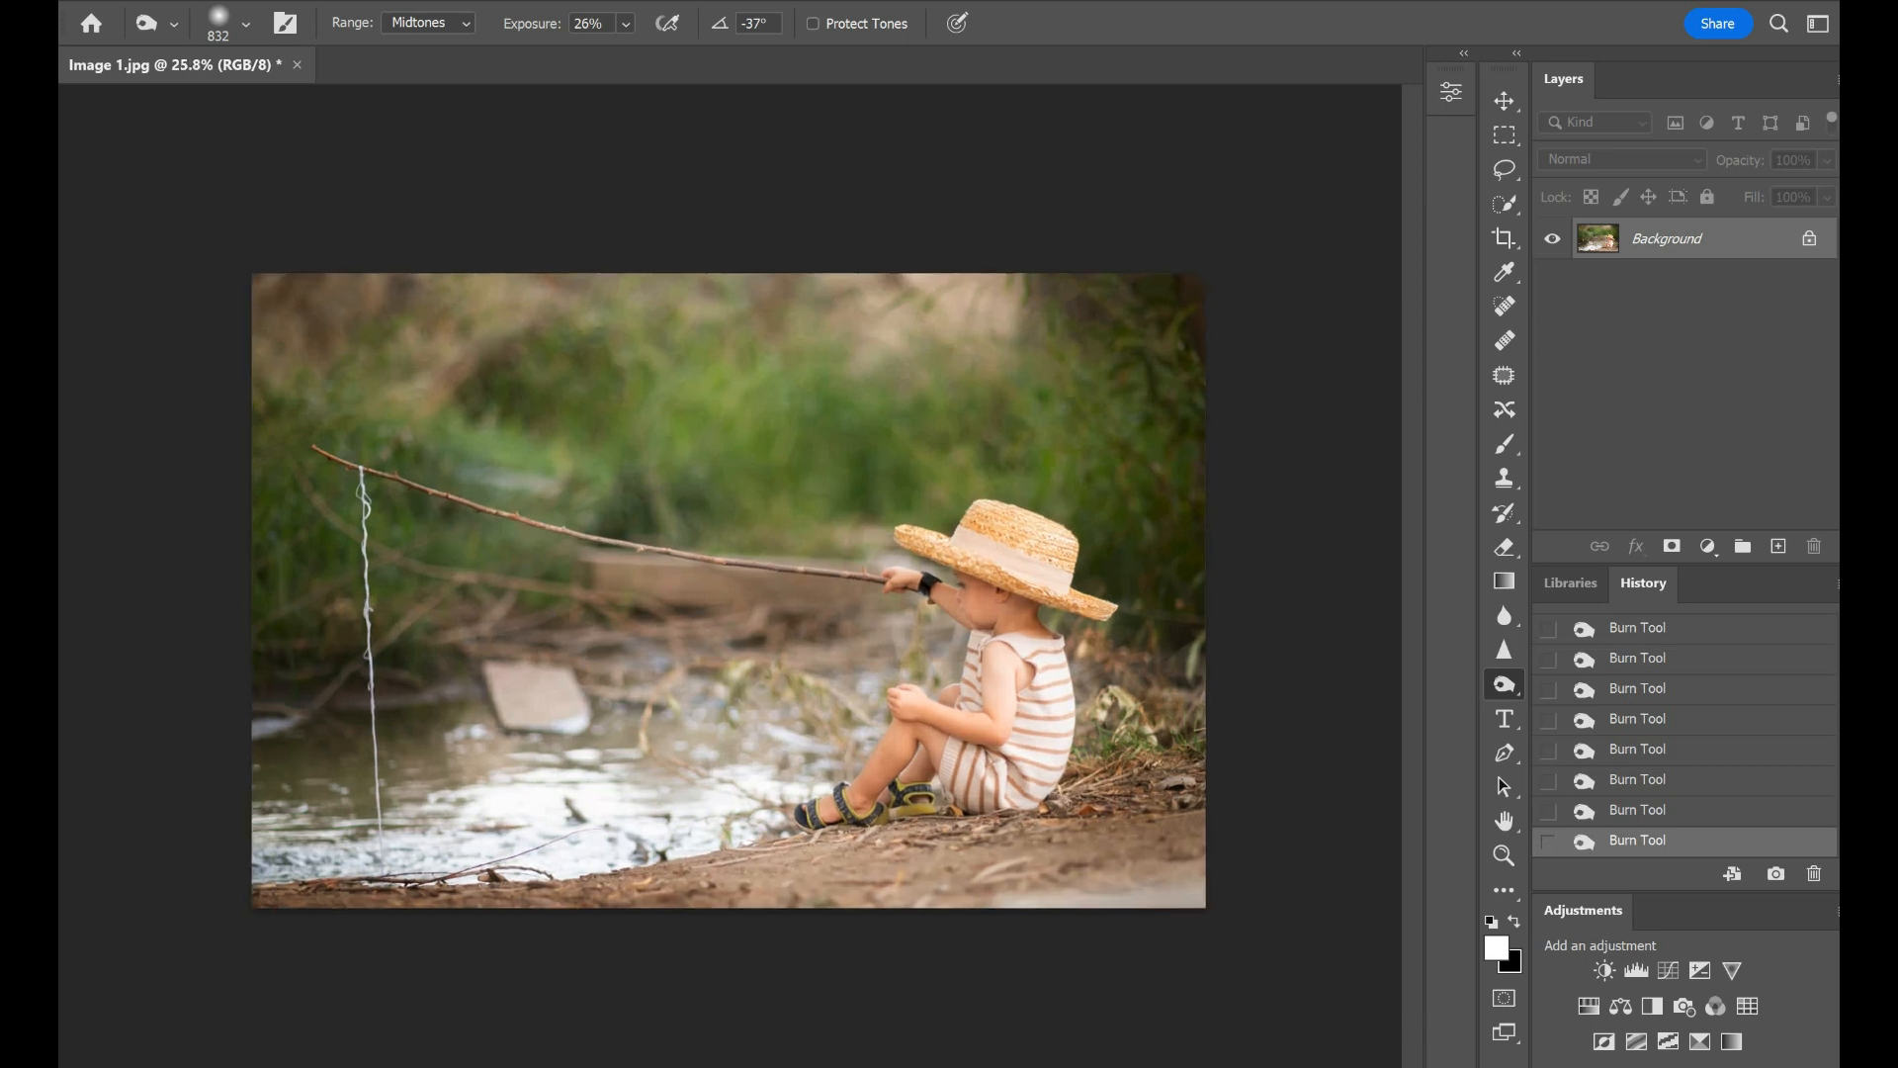
{"action": "left_click_drag", "start_coordinate": [297, 840], "coordinate": [364, 805]}
{"action": "mouse_move", "coordinate": [658, 729]}
{"action": "left_mouse_down"}
{"action": "mouse_move", "coordinate": [766, 714]}
{"action": "mouse_move", "coordinate": [852, 667]}
{"action": "mouse_move", "coordinate": [776, 700]}
{"action": "mouse_move", "coordinate": [598, 720]}
{"action": "left_mouse_up"}
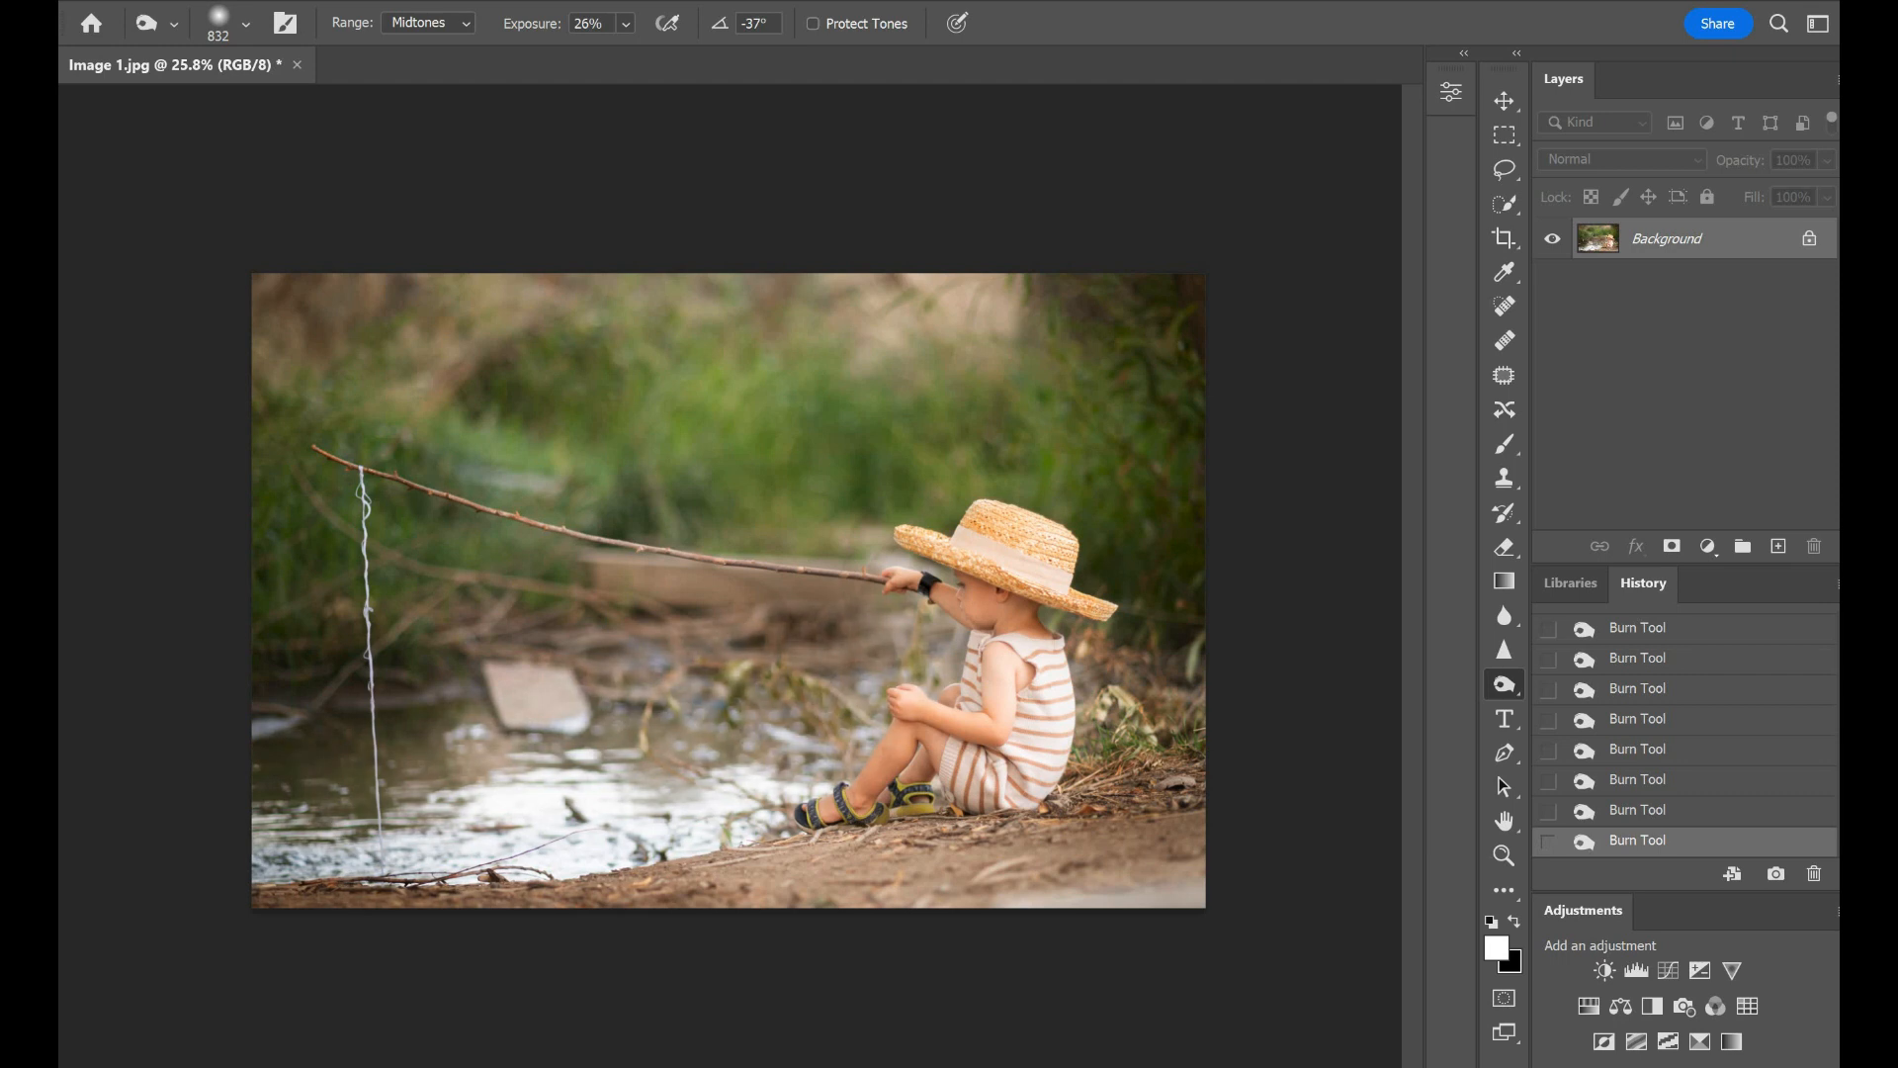
Step: Reduce the Burn brush to 146 px and darken the shaded ground beneath the boy's sandals
{"action": "scroll", "coordinate": [1152, 751], "scroll_direction": "up", "scroll_amount": 6}
{"action": "scroll", "coordinate": [1151, 751], "scroll_direction": "down", "scroll_amount": 2}
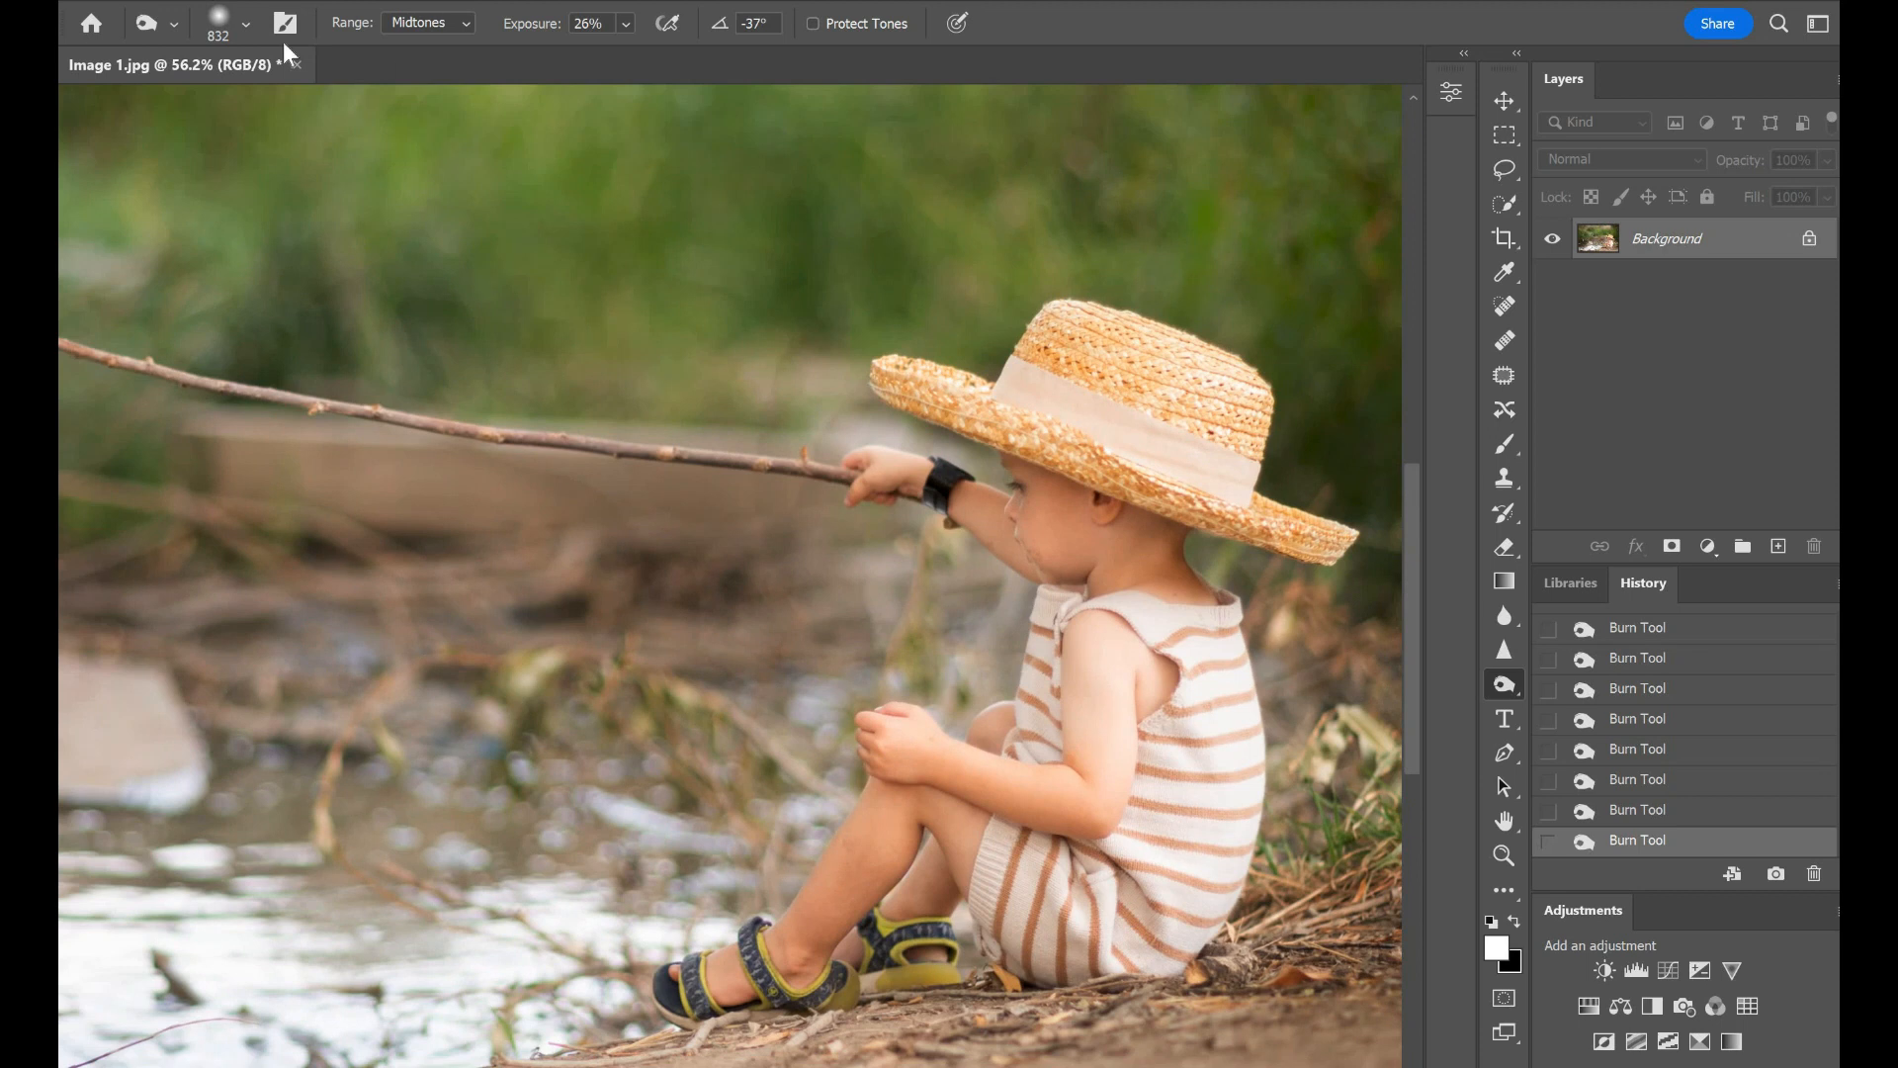
{"action": "left_click", "coordinate": [244, 32]}
{"action": "left_click", "coordinate": [306, 109]}
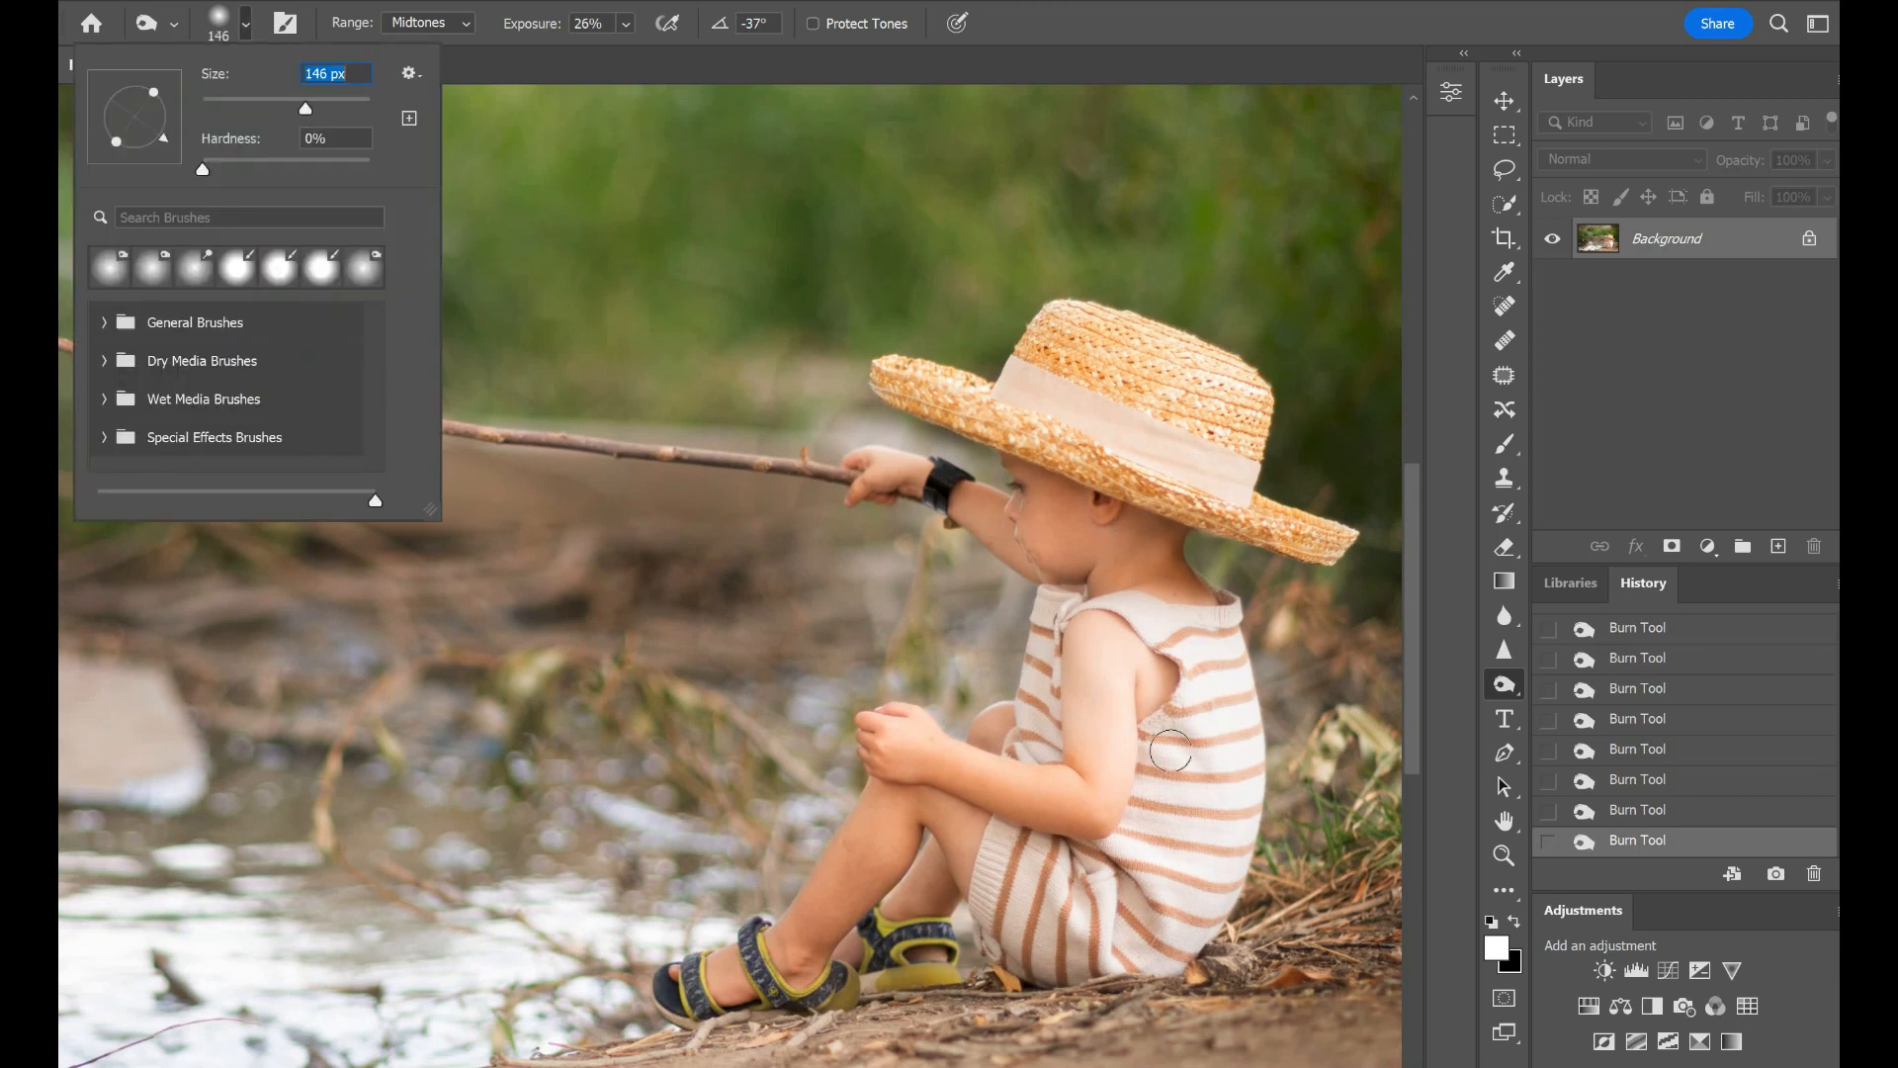
{"action": "key", "text": "Return"}
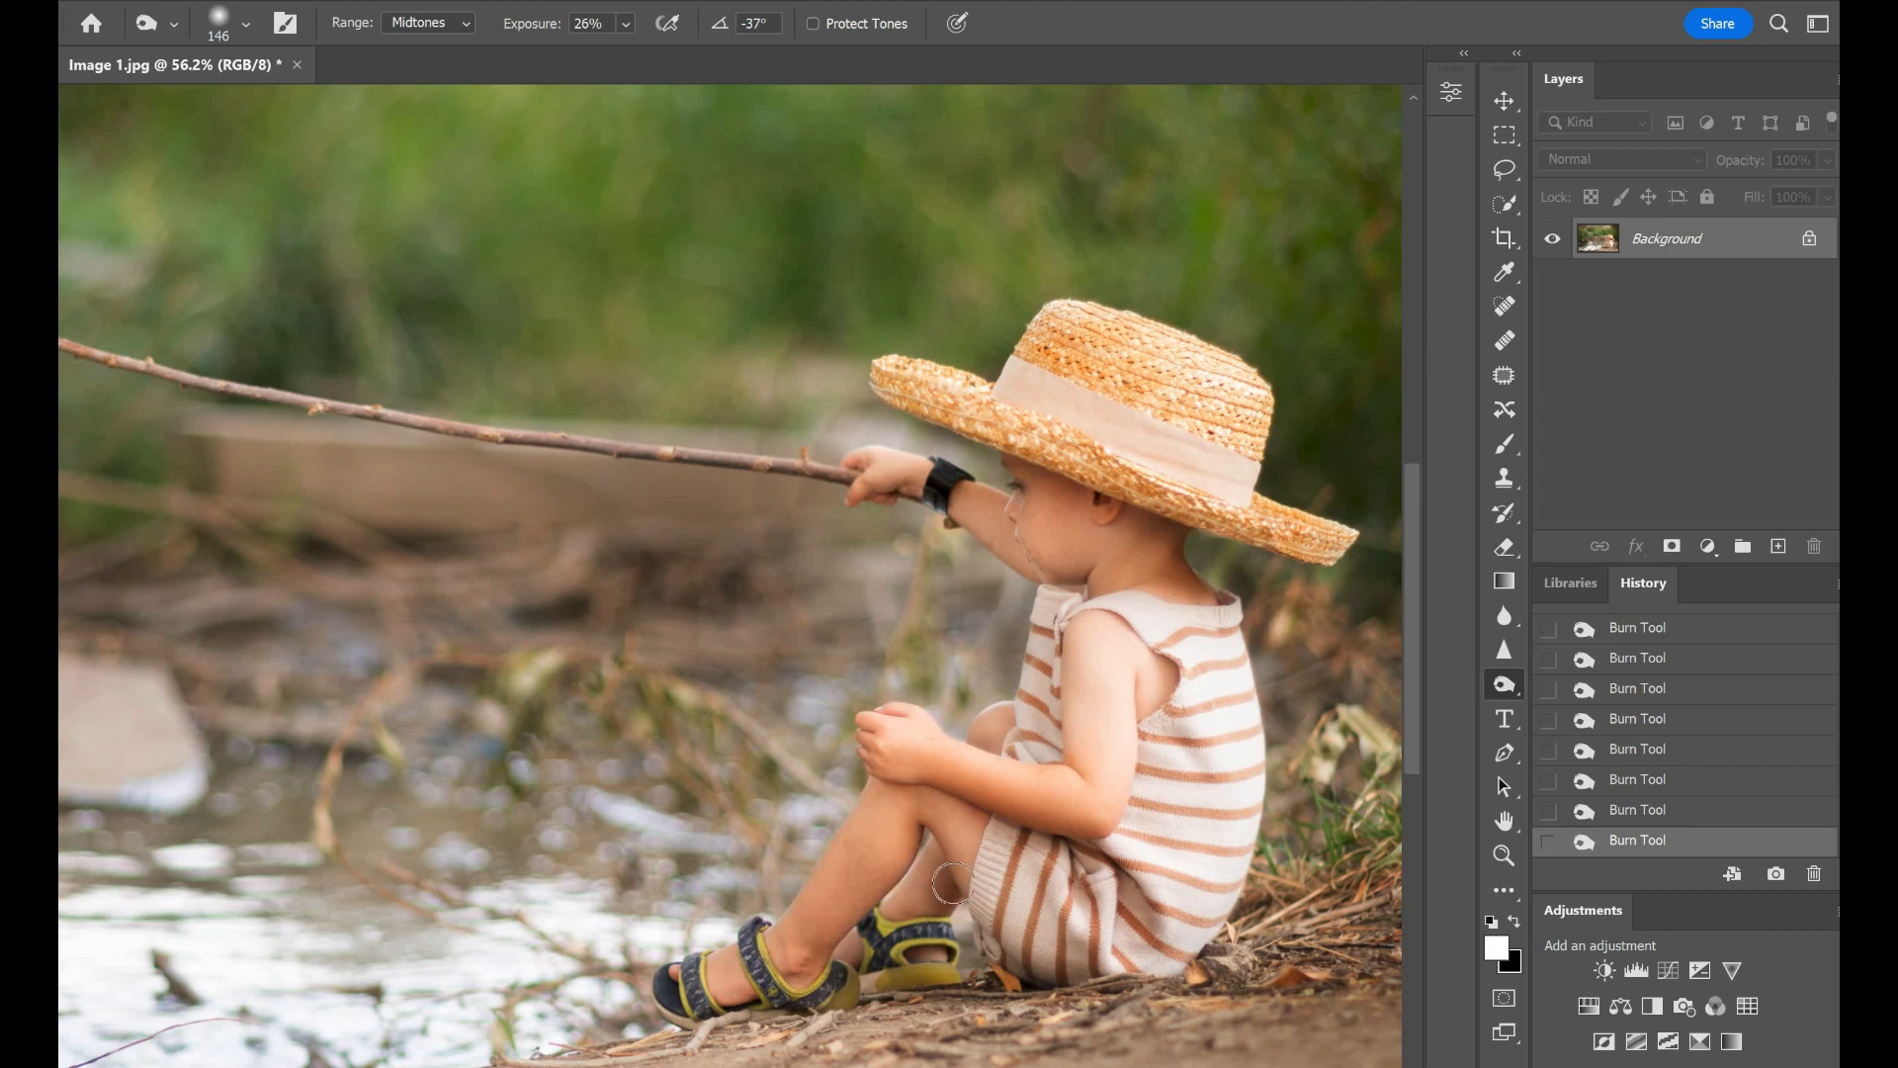
{"action": "mouse_move", "coordinate": [672, 1024]}
{"action": "left_mouse_down"}
{"action": "mouse_move", "coordinate": [1190, 1005]}
{"action": "mouse_move", "coordinate": [605, 1048]}
{"action": "left_mouse_up"}
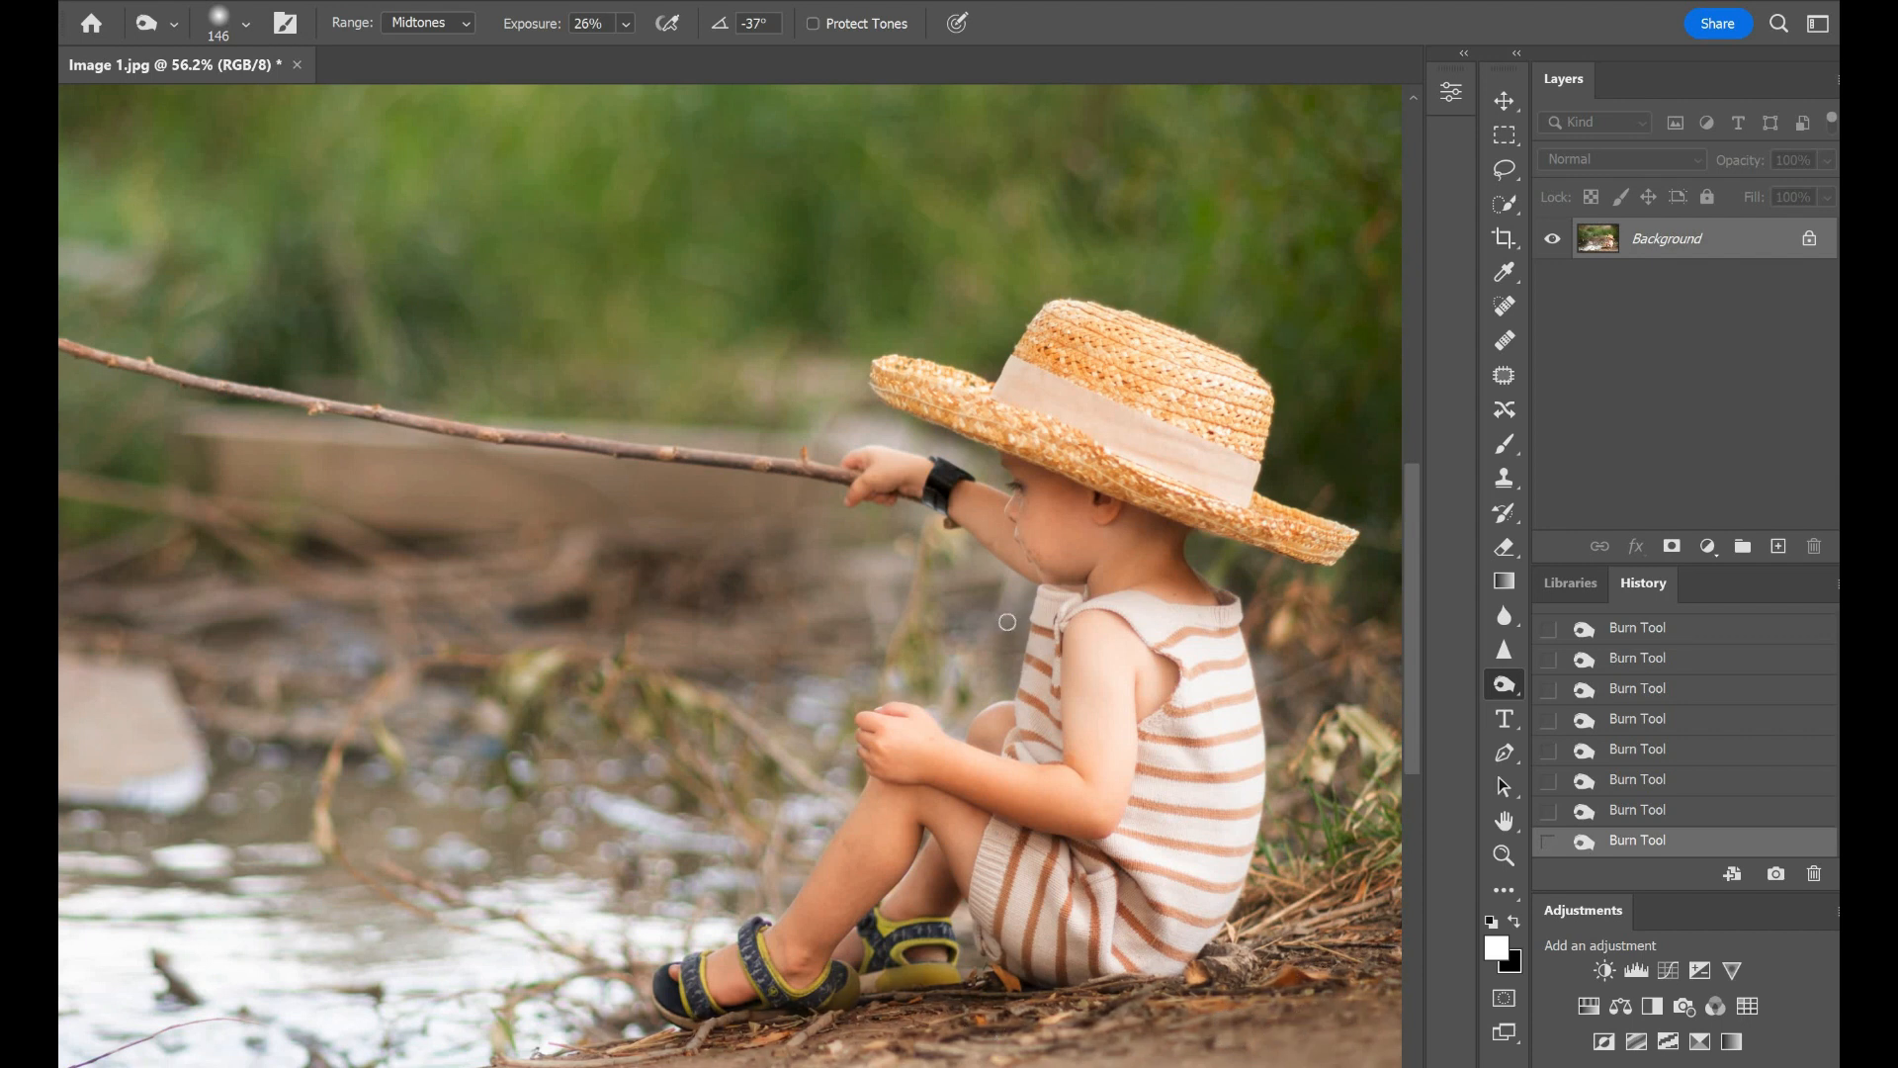
Step: Compare the original snapshot with the latest burned state through the history, ending on the burned version
{"action": "scroll", "coordinate": [1008, 621], "scroll_direction": "down", "scroll_amount": 5}
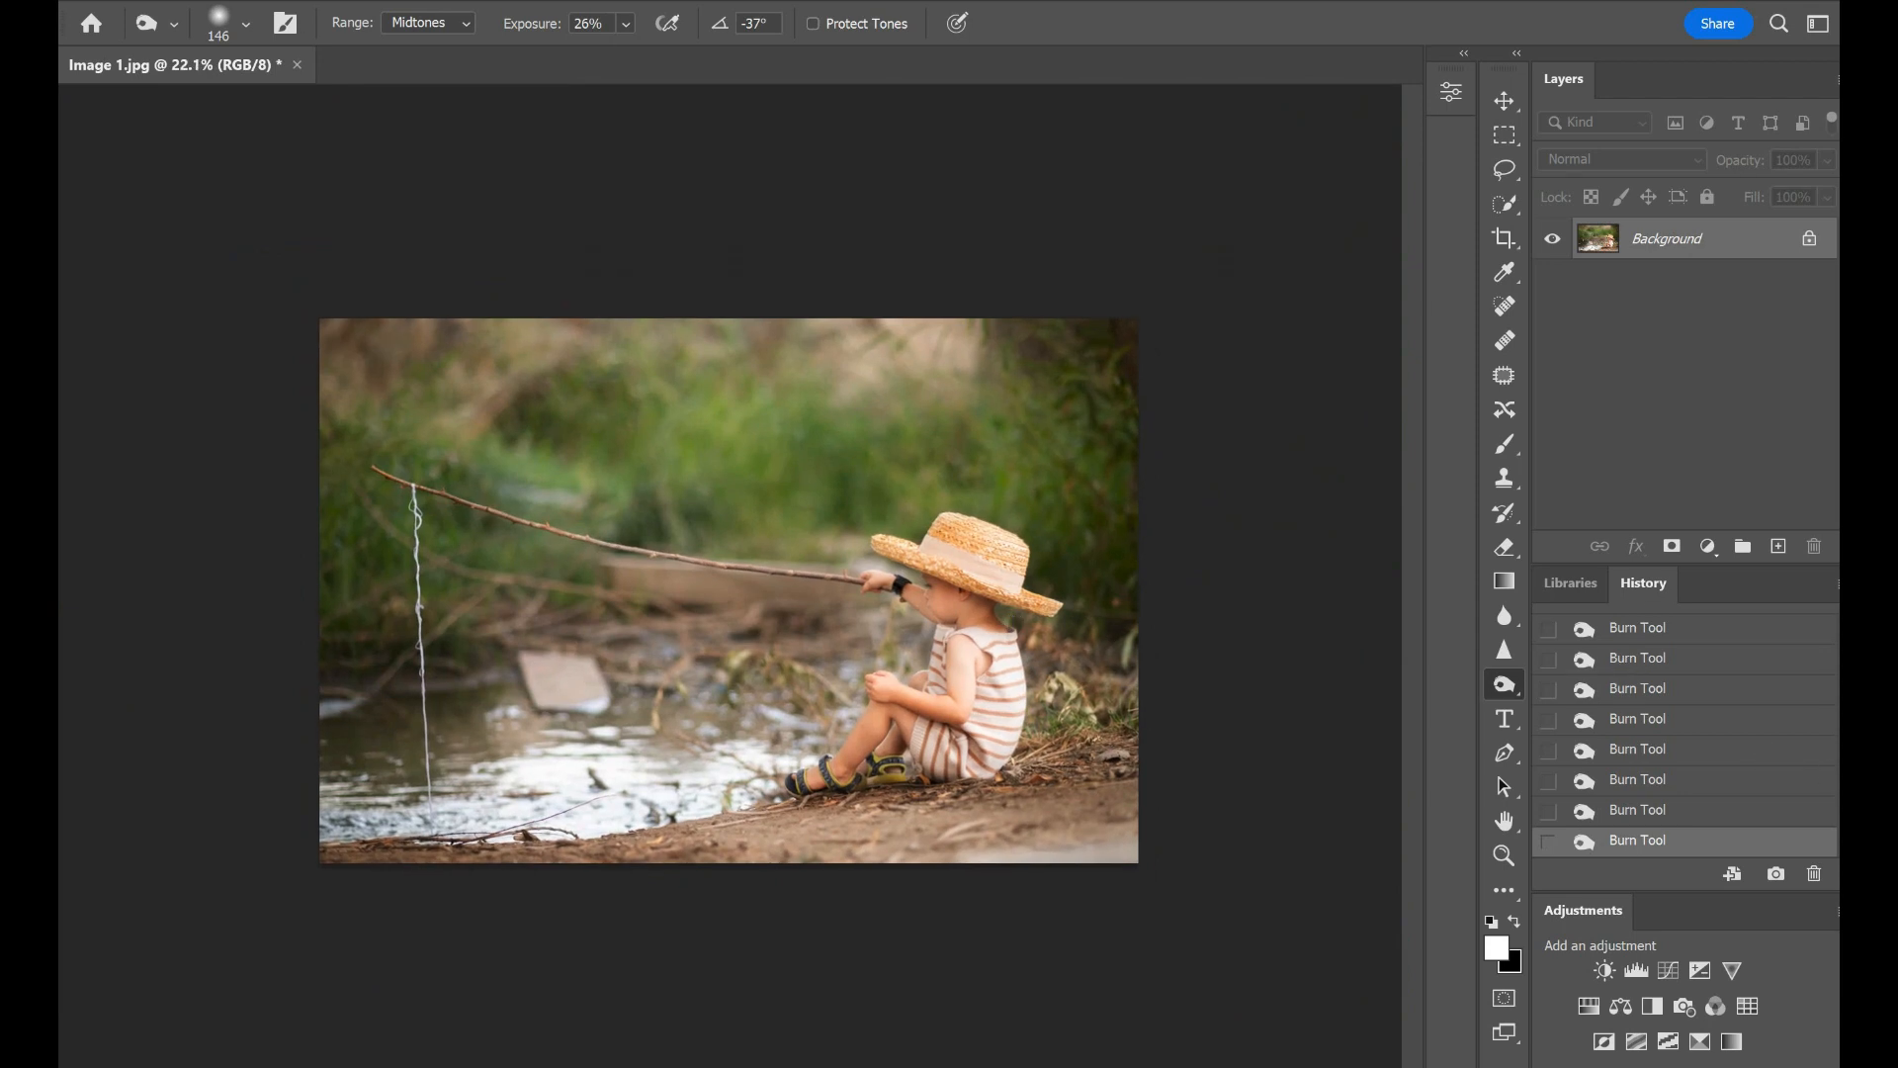
{"action": "scroll", "coordinate": [1686, 692], "scroll_direction": "up", "scroll_amount": 2}
{"action": "left_click", "coordinate": [1690, 630]}
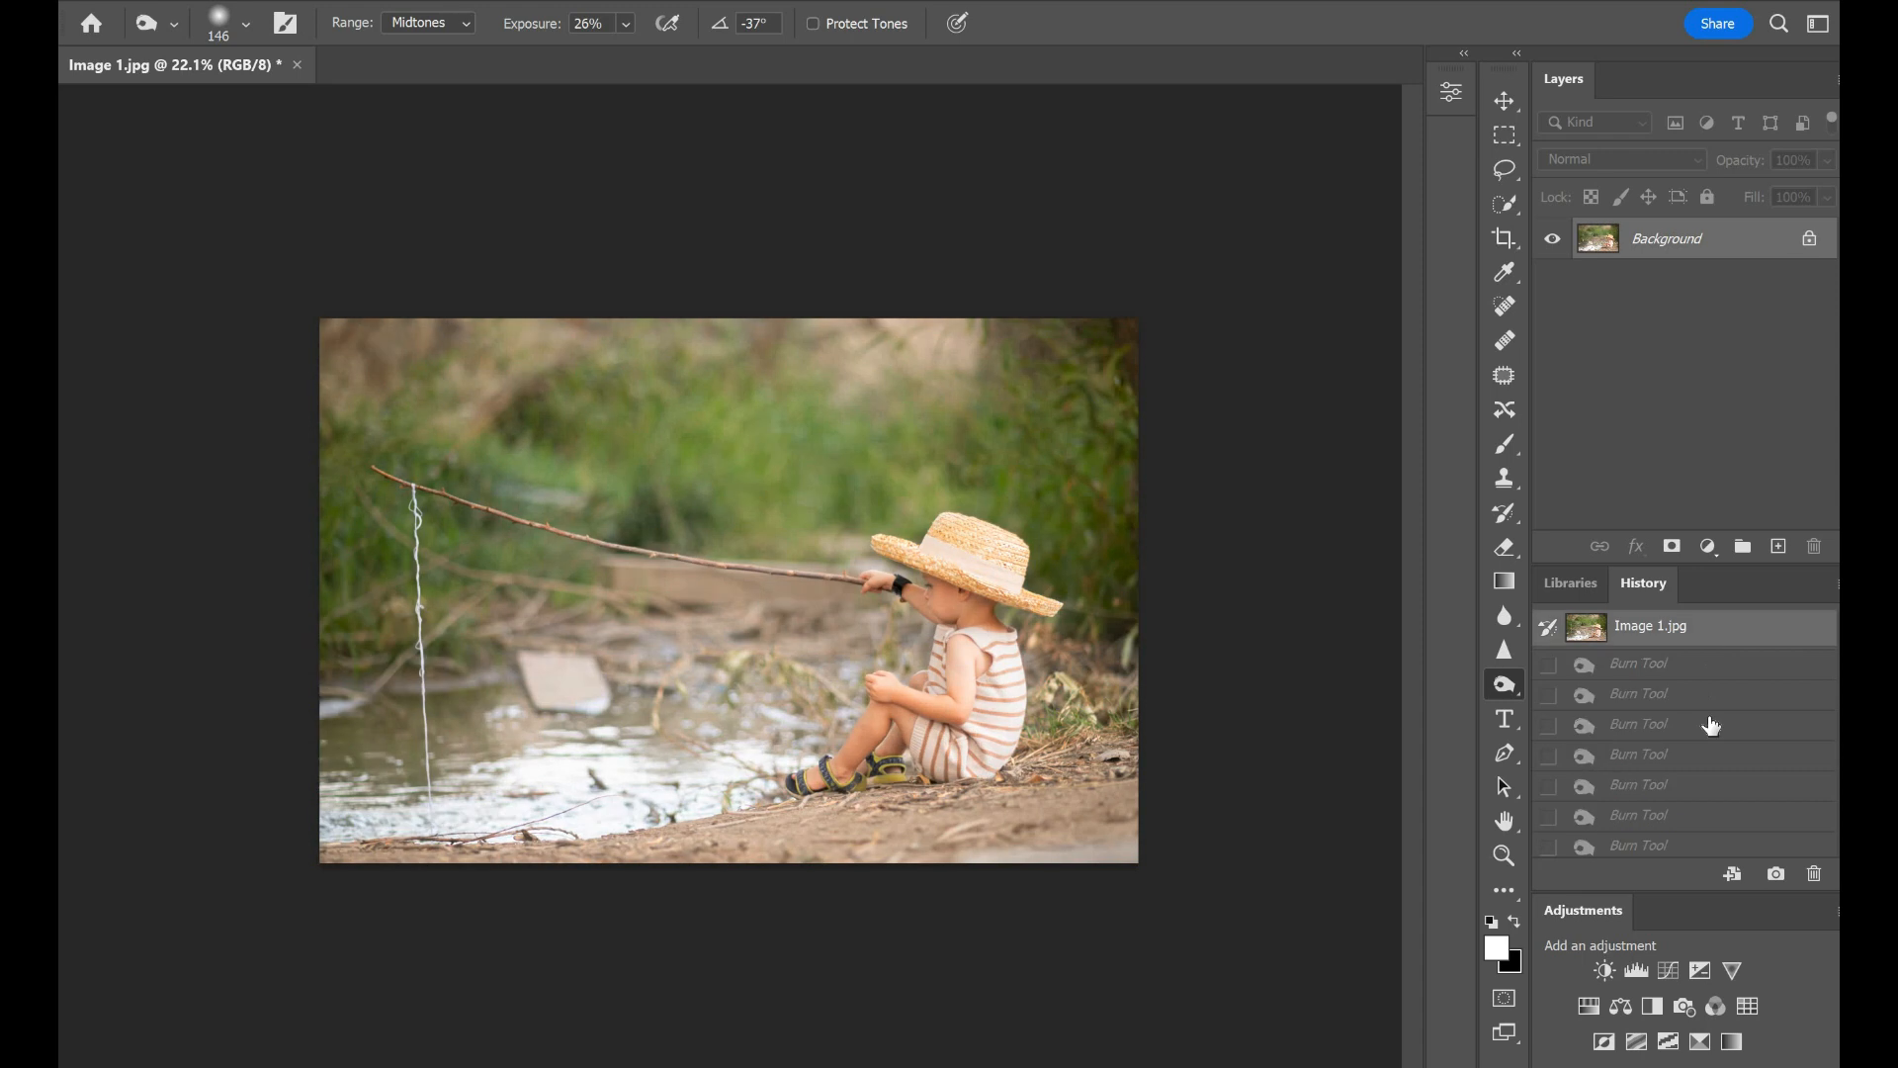
{"action": "scroll", "coordinate": [1708, 736], "scroll_direction": "down", "scroll_amount": 1}
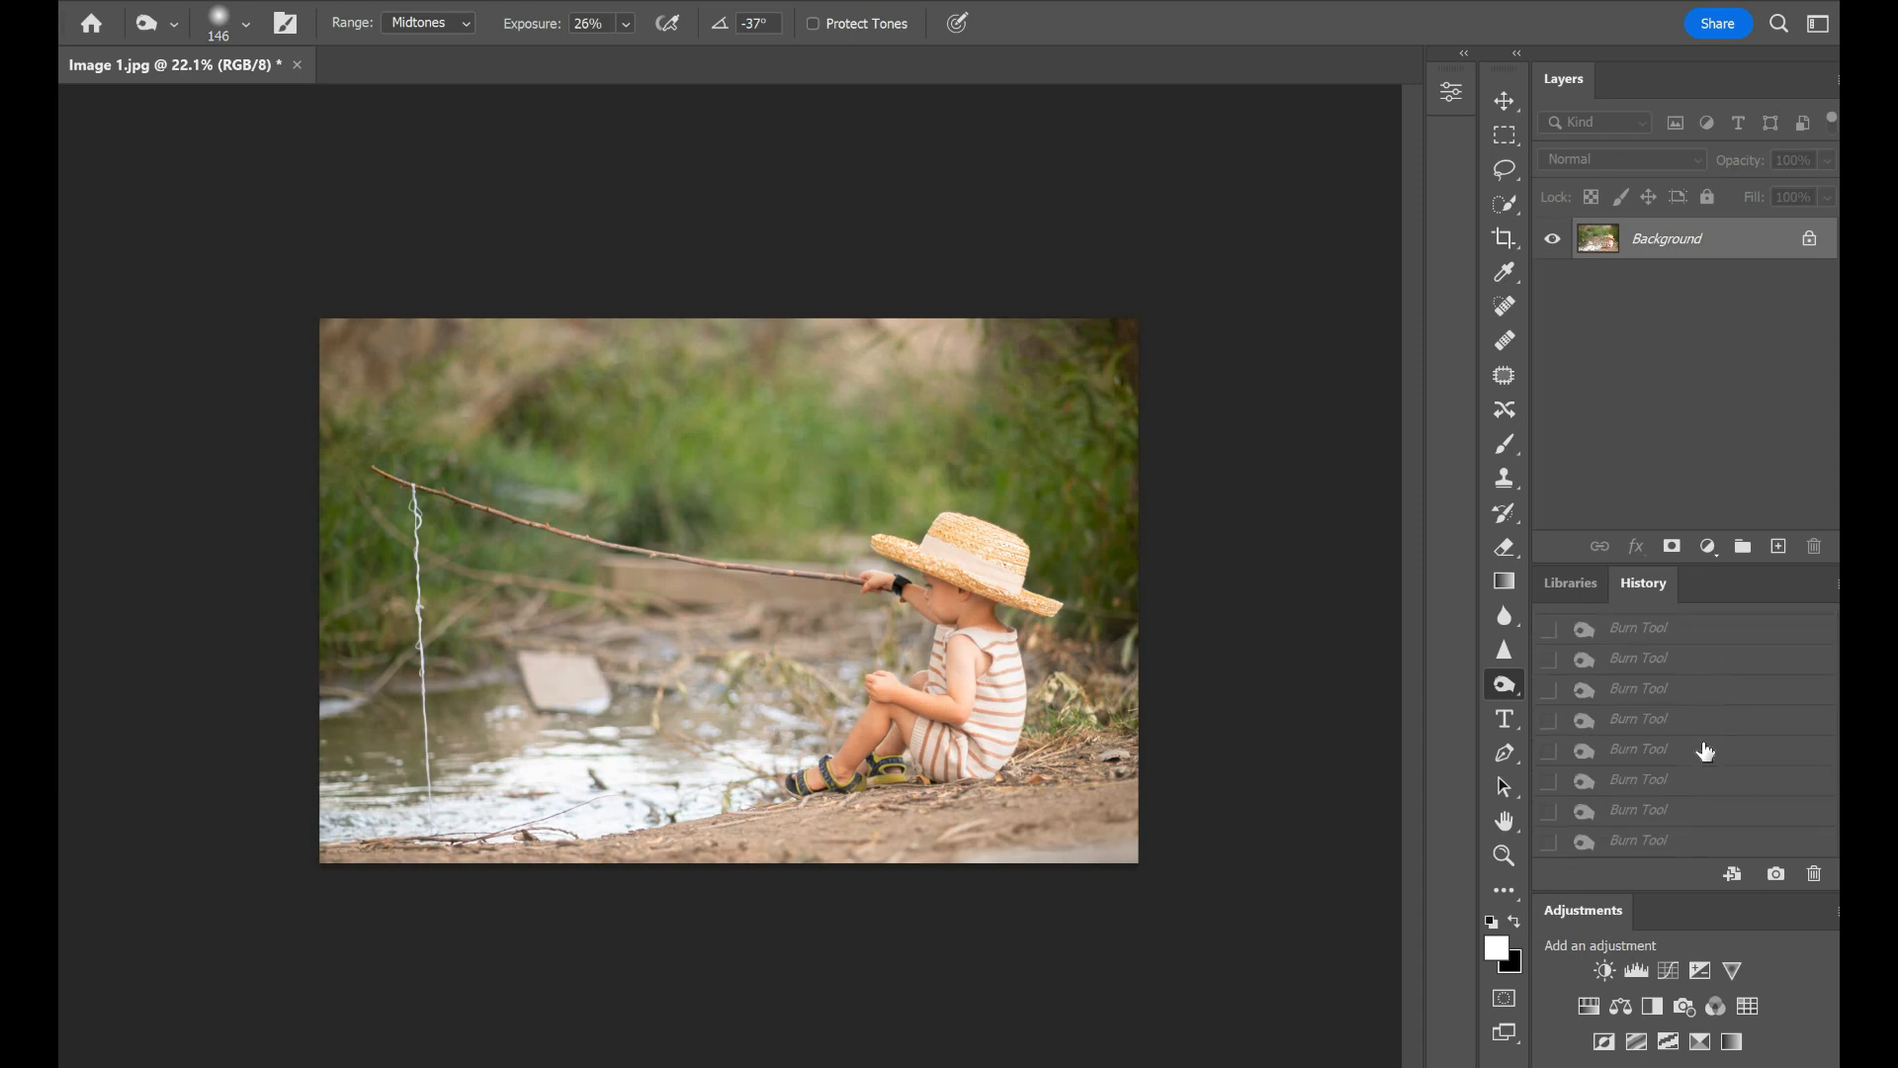
{"action": "left_click", "coordinate": [1687, 843]}
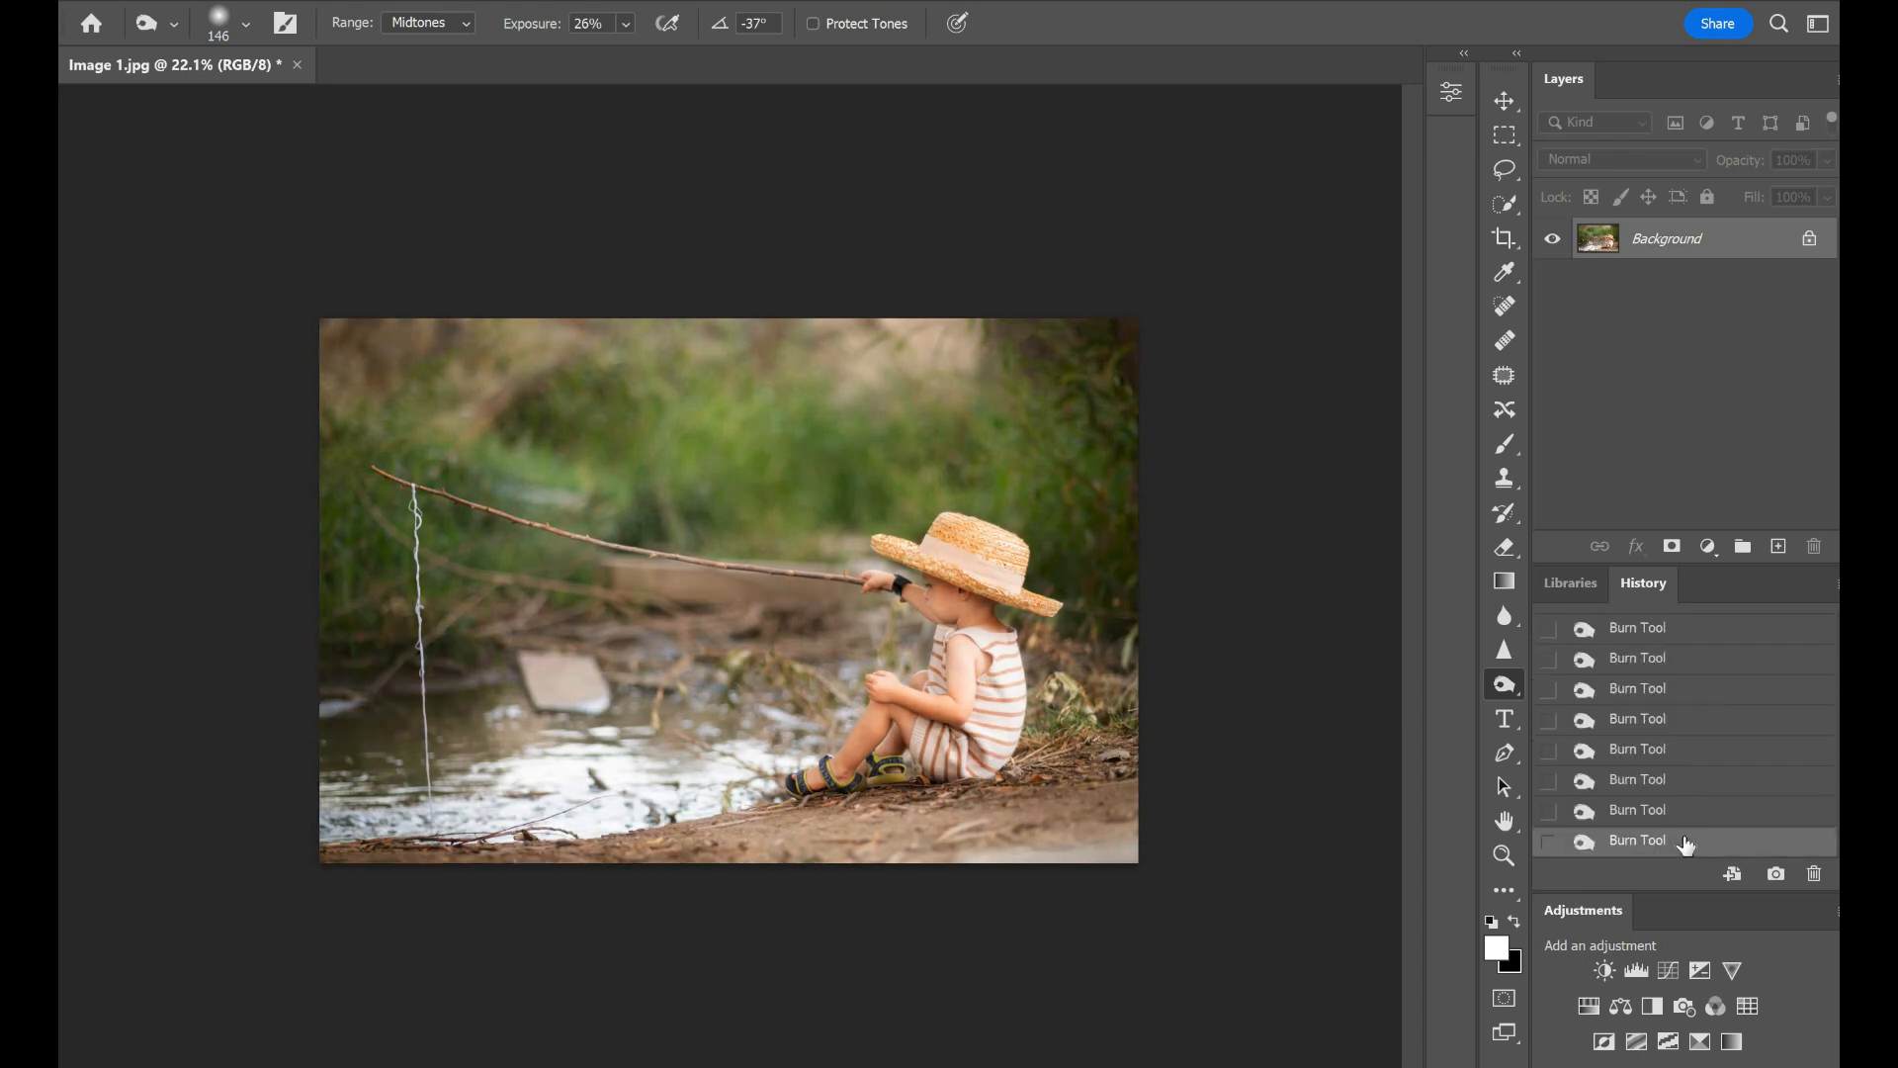
Step: Select the Dodge tool and configure it with 28% exposure and an 869 px brush
{"action": "right_click", "coordinate": [1507, 684]}
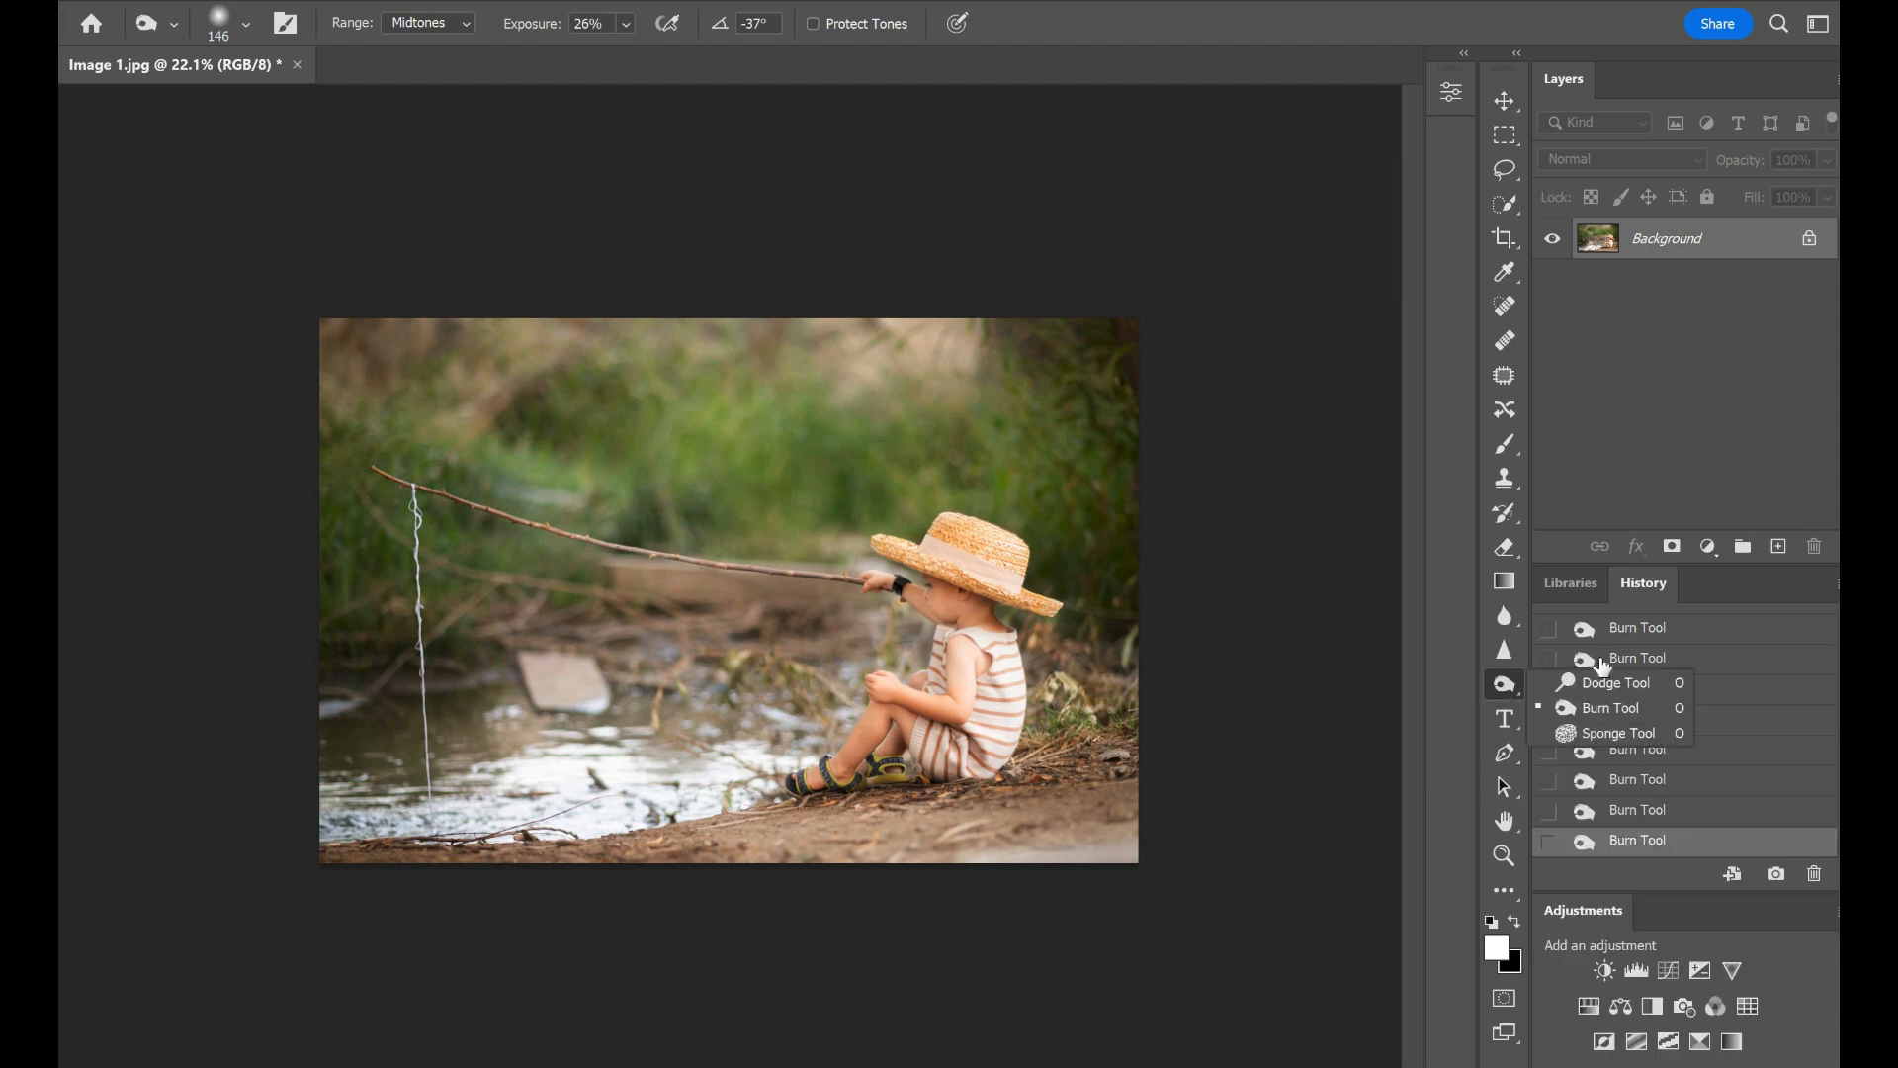
{"action": "left_click", "coordinate": [1610, 682]}
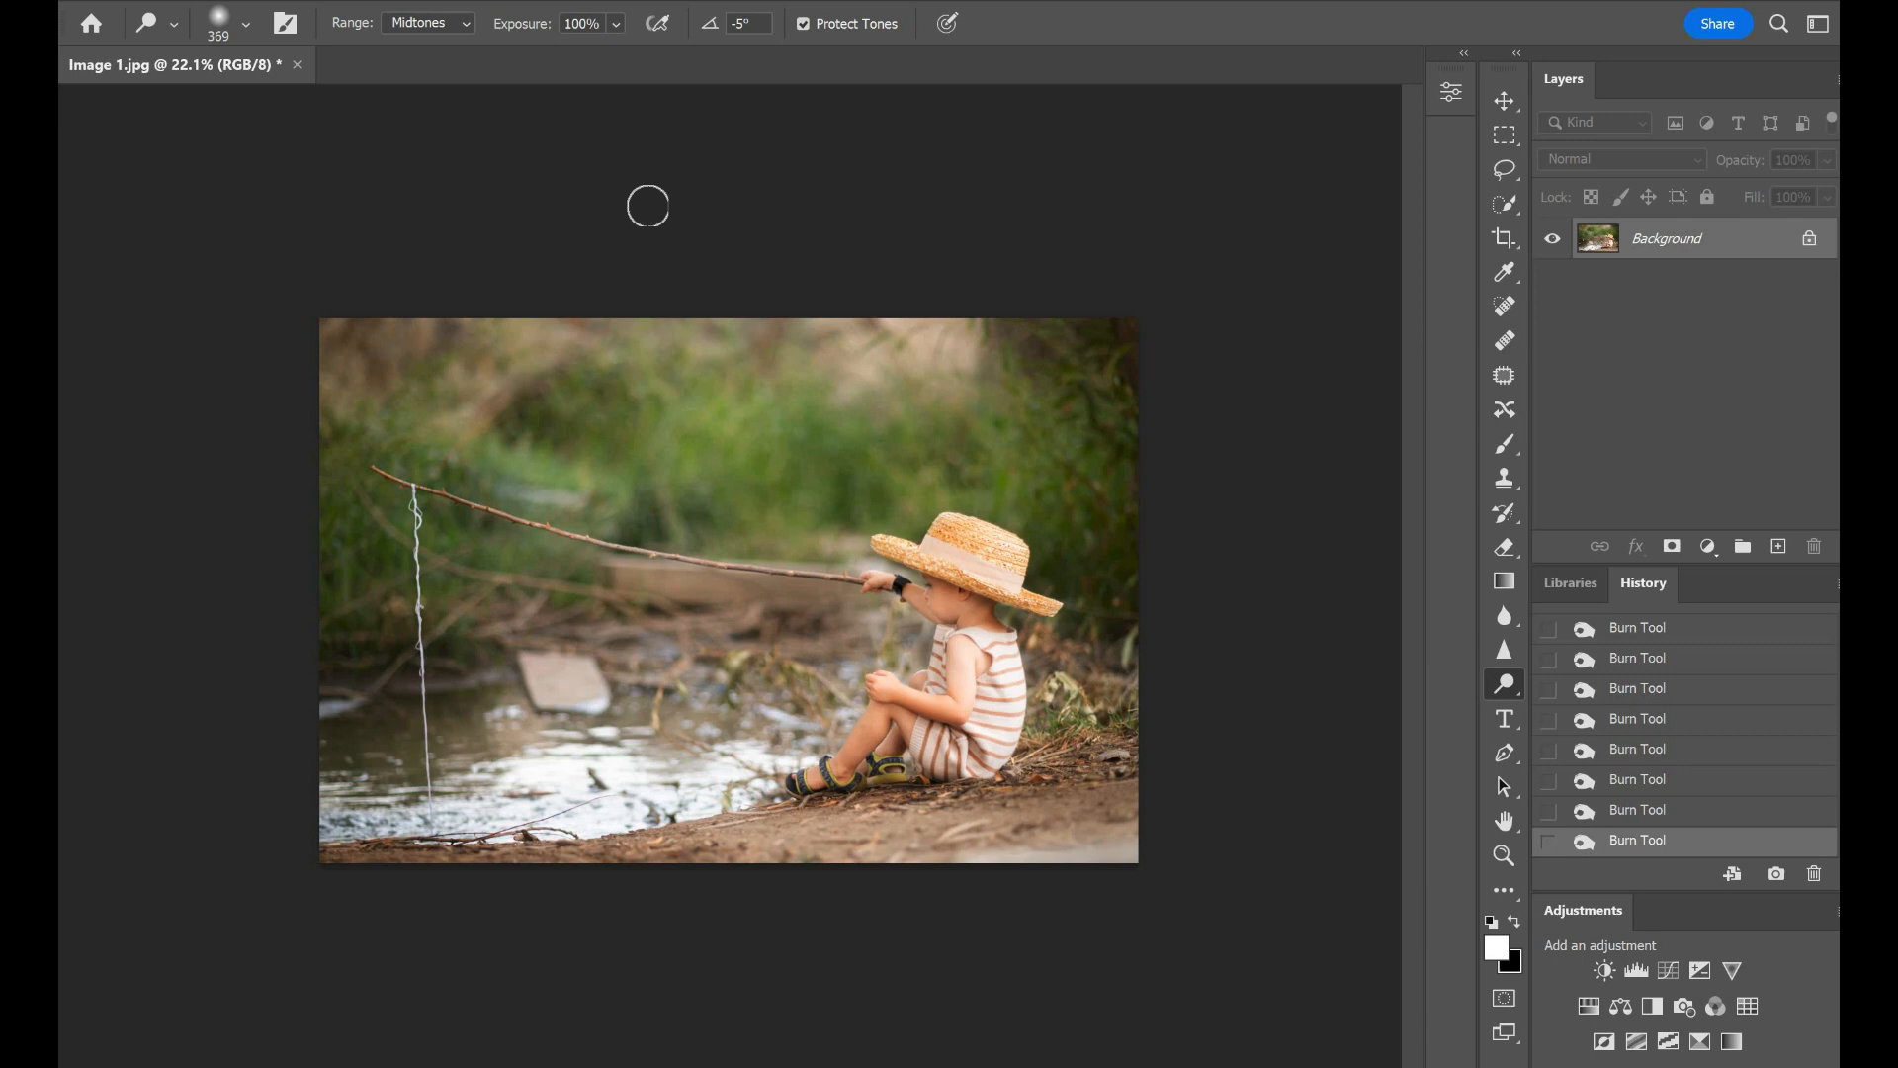
{"action": "left_click", "coordinate": [614, 23]}
{"action": "left_click", "coordinate": [589, 53]}
{"action": "left_click", "coordinate": [246, 23]}
{"action": "left_click", "coordinate": [218, 81]}
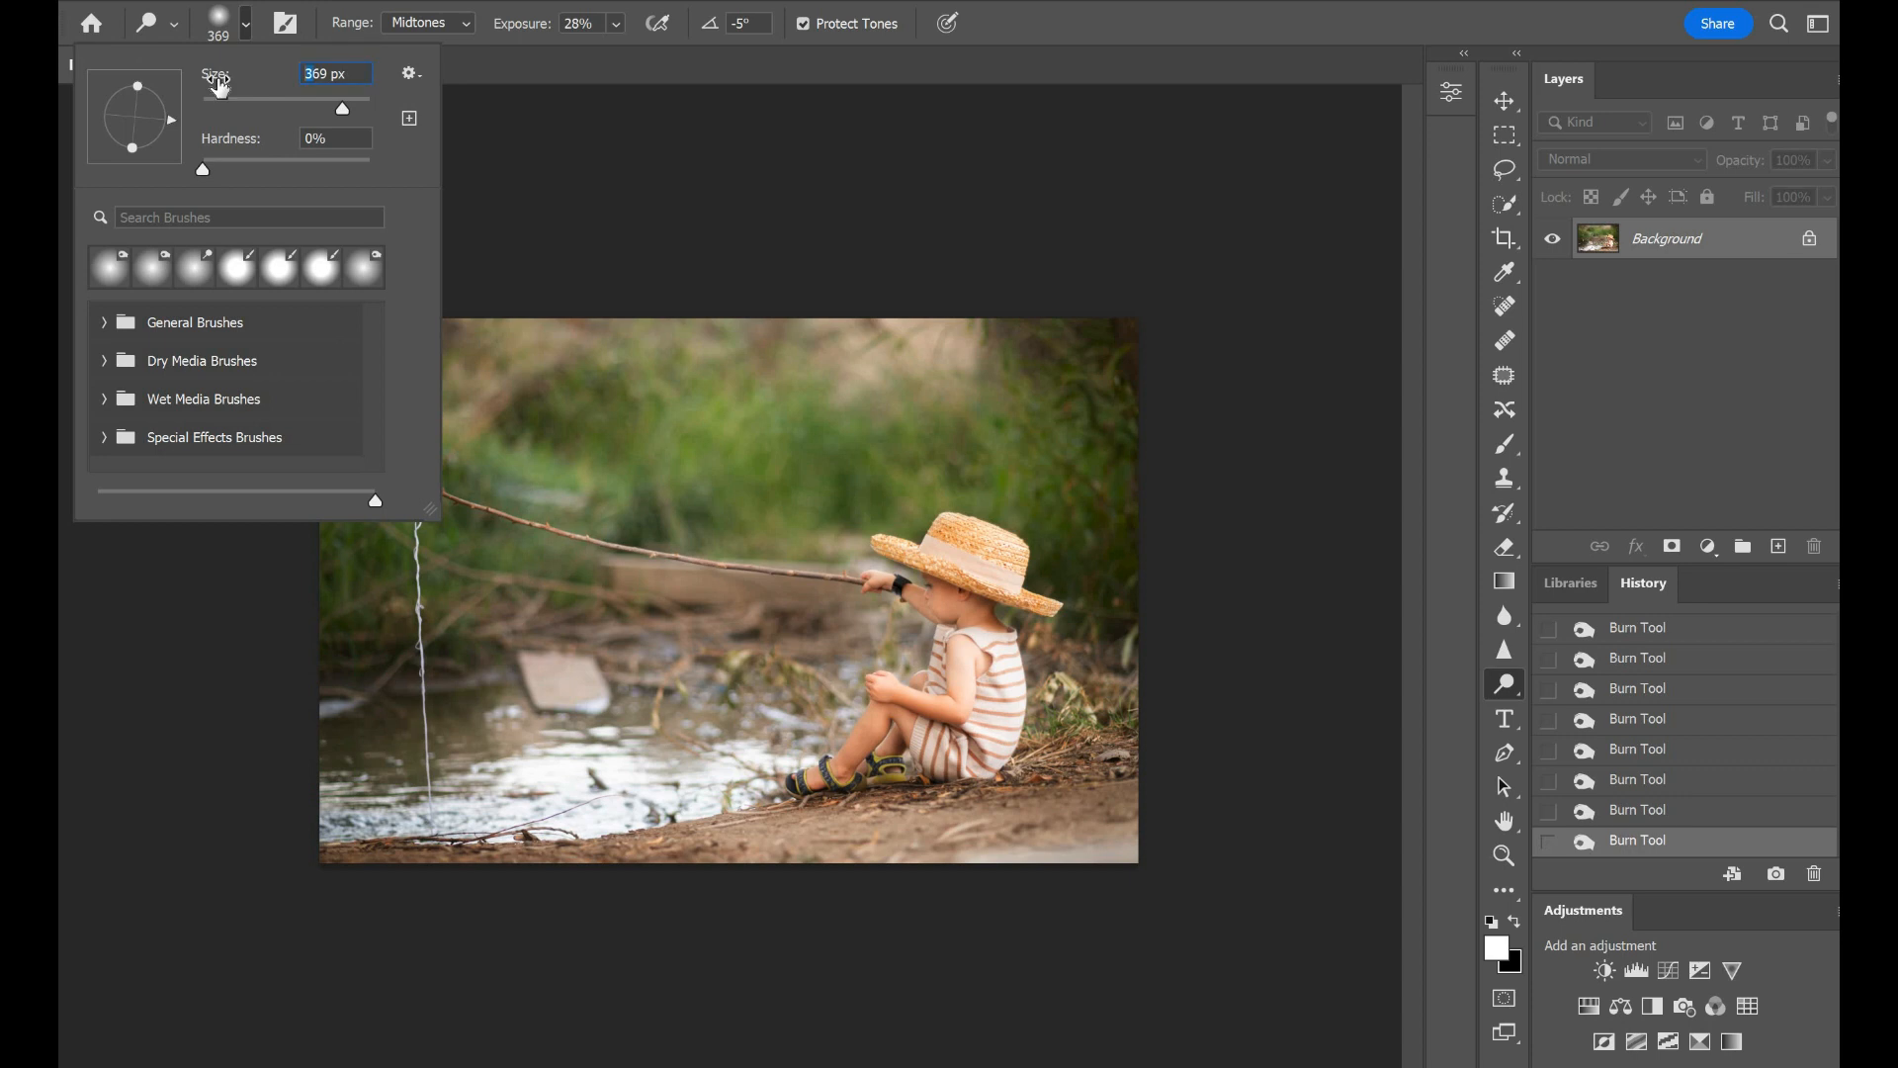
{"action": "type", "text": "8"}
{"action": "key", "text": "Return"}
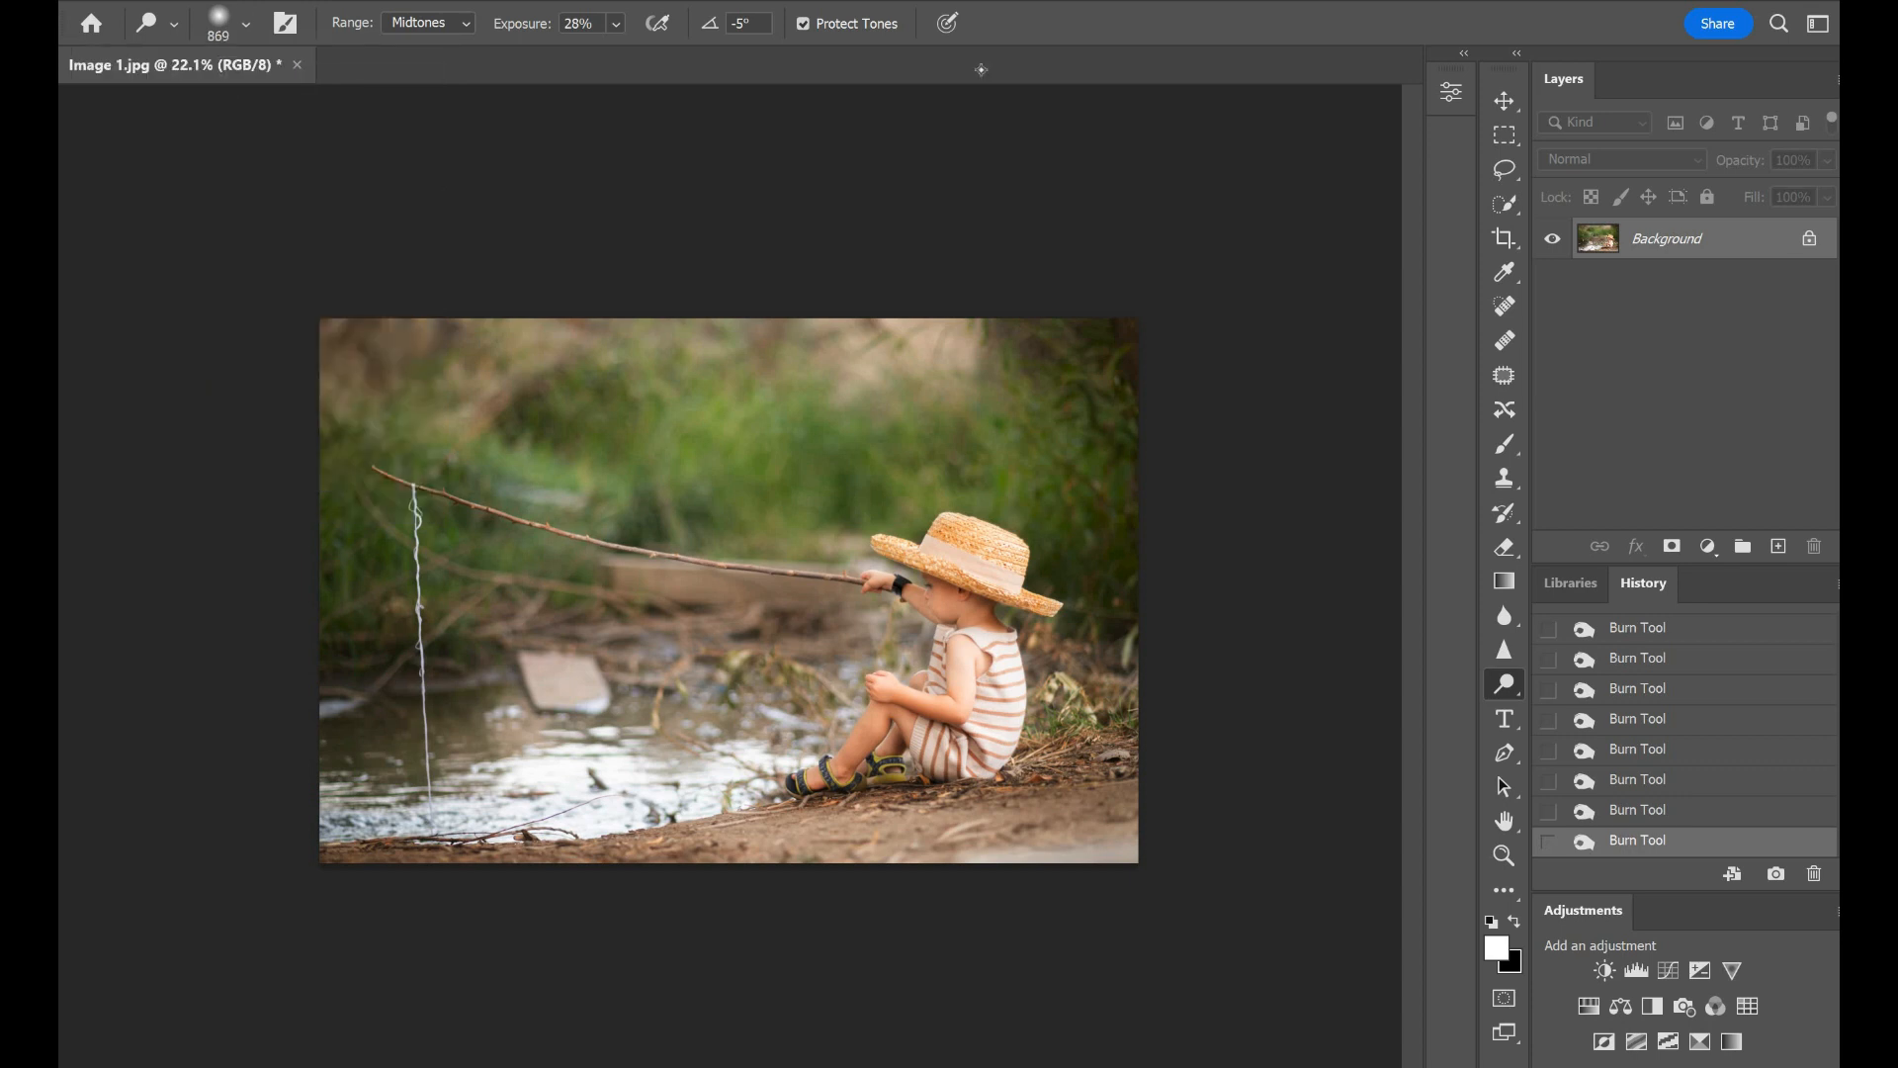
Step: Dodge the greenery across the upper background and the foliage behind the boy's hat with several strokes
{"action": "mouse_move", "coordinate": [390, 454]}
{"action": "left_mouse_down"}
{"action": "mouse_move", "coordinate": [479, 479]}
{"action": "mouse_move", "coordinate": [492, 504]}
{"action": "mouse_move", "coordinate": [386, 452]}
{"action": "mouse_move", "coordinate": [341, 405]}
{"action": "left_mouse_up"}
{"action": "left_click_drag", "start_coordinate": [613, 396], "coordinate": [690, 385]}
{"action": "mouse_move", "coordinate": [826, 401]}
{"action": "left_mouse_down"}
{"action": "mouse_move", "coordinate": [845, 409]}
{"action": "mouse_move", "coordinate": [840, 456]}
{"action": "left_mouse_up"}
{"action": "left_click", "coordinate": [1058, 405]}
{"action": "left_click_drag", "start_coordinate": [1072, 391], "coordinate": [1083, 454]}
{"action": "left_click", "coordinate": [1078, 425]}
{"action": "left_click", "coordinate": [1079, 435]}
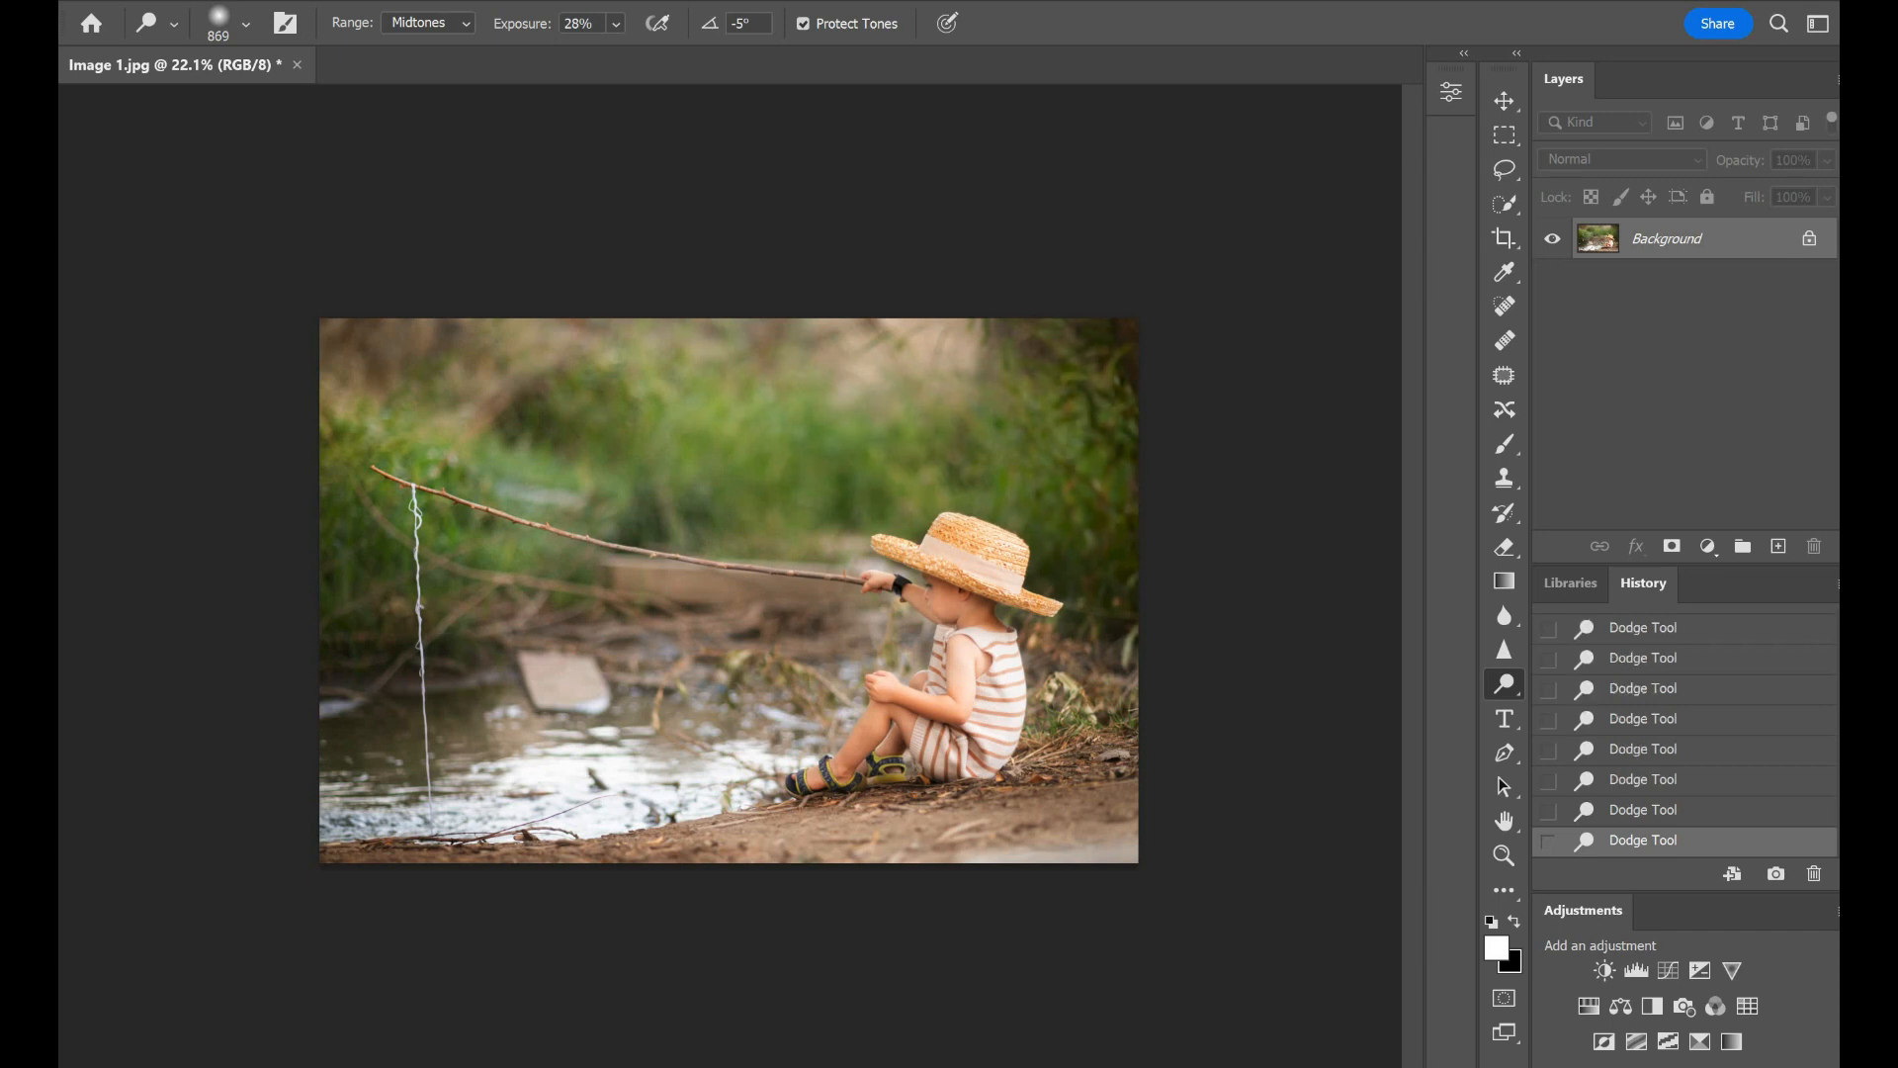
Step: Dodge the water in front of the boy and the foreground soil, comparing the last stroke by undoing and redoing it
{"action": "mouse_move", "coordinate": [667, 757]}
{"action": "left_mouse_down"}
{"action": "mouse_move", "coordinate": [406, 801]}
{"action": "mouse_move", "coordinate": [677, 727]}
{"action": "mouse_move", "coordinate": [717, 692]}
{"action": "mouse_move", "coordinate": [840, 677]}
{"action": "mouse_move", "coordinate": [771, 716]}
{"action": "left_mouse_up"}
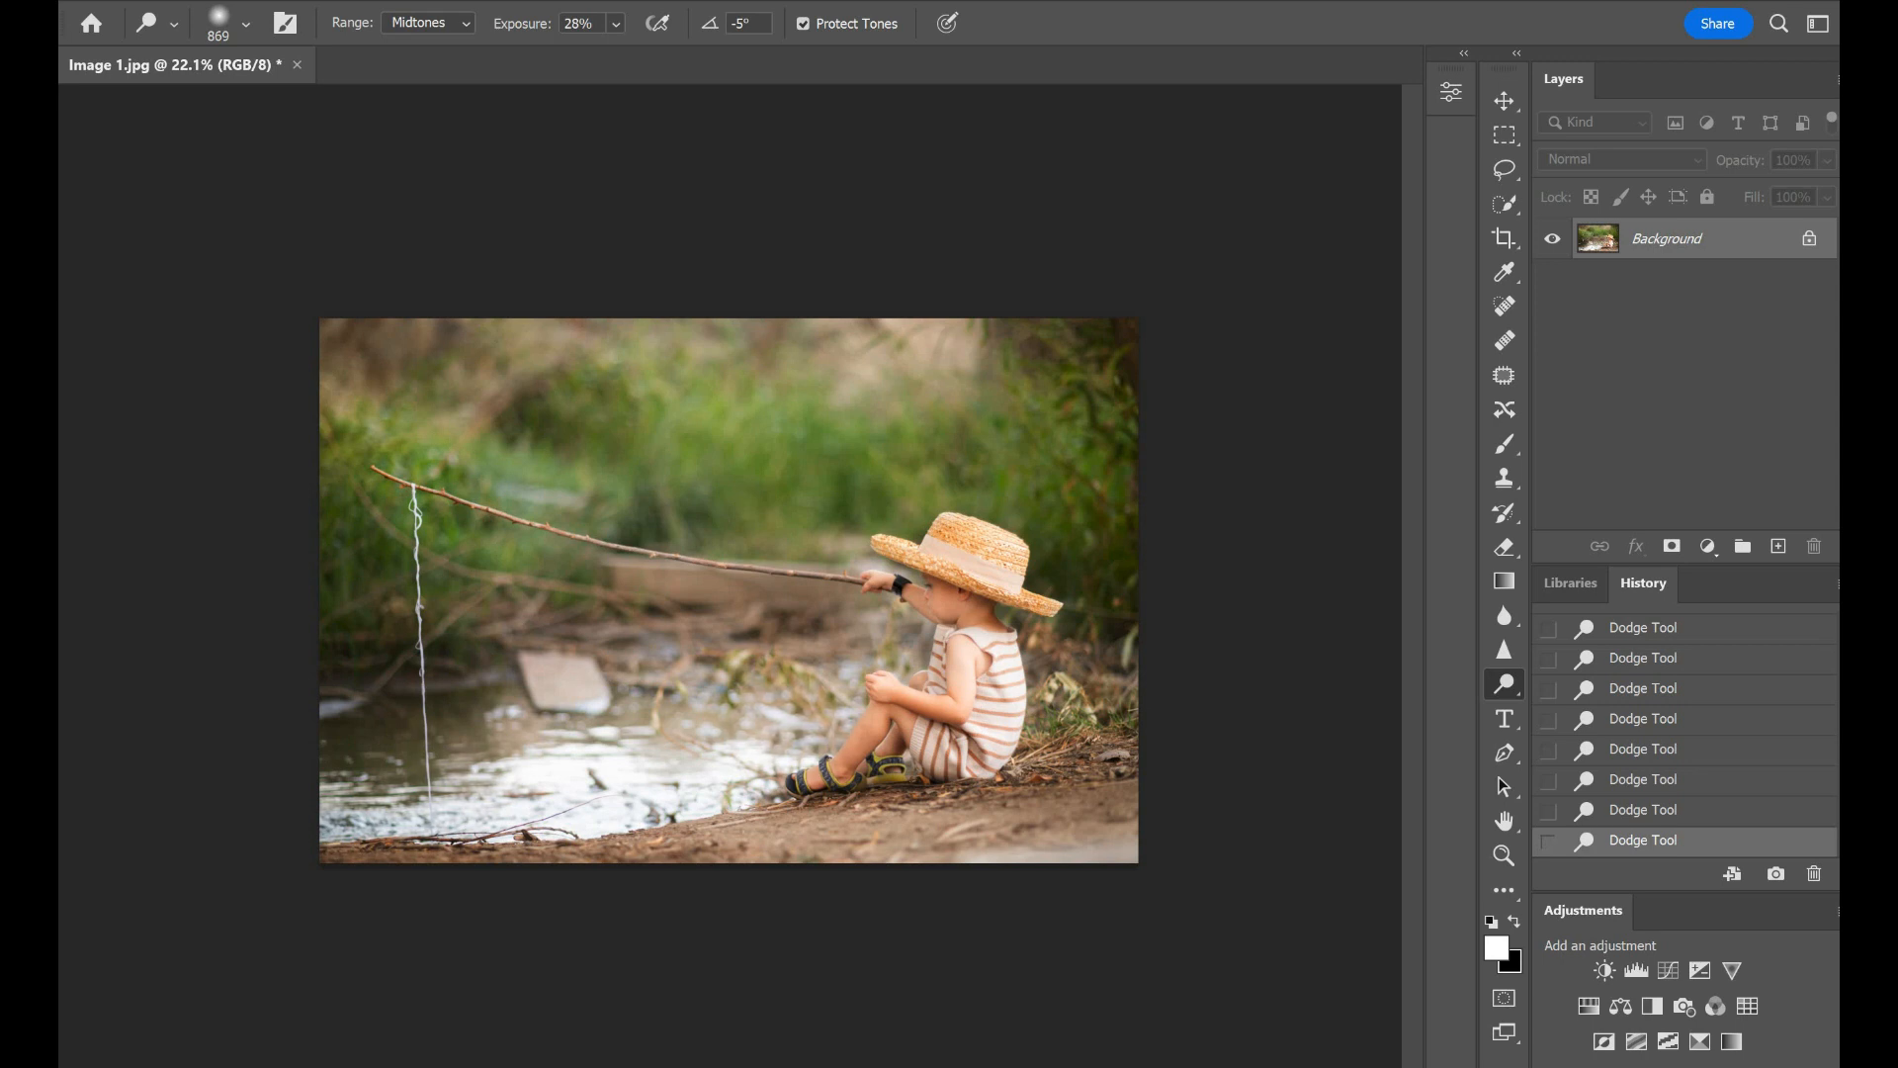
{"action": "mouse_move", "coordinate": [771, 820]}
{"action": "left_mouse_down"}
{"action": "mouse_move", "coordinate": [697, 835]}
{"action": "mouse_move", "coordinate": [1078, 835]}
{"action": "left_mouse_up"}
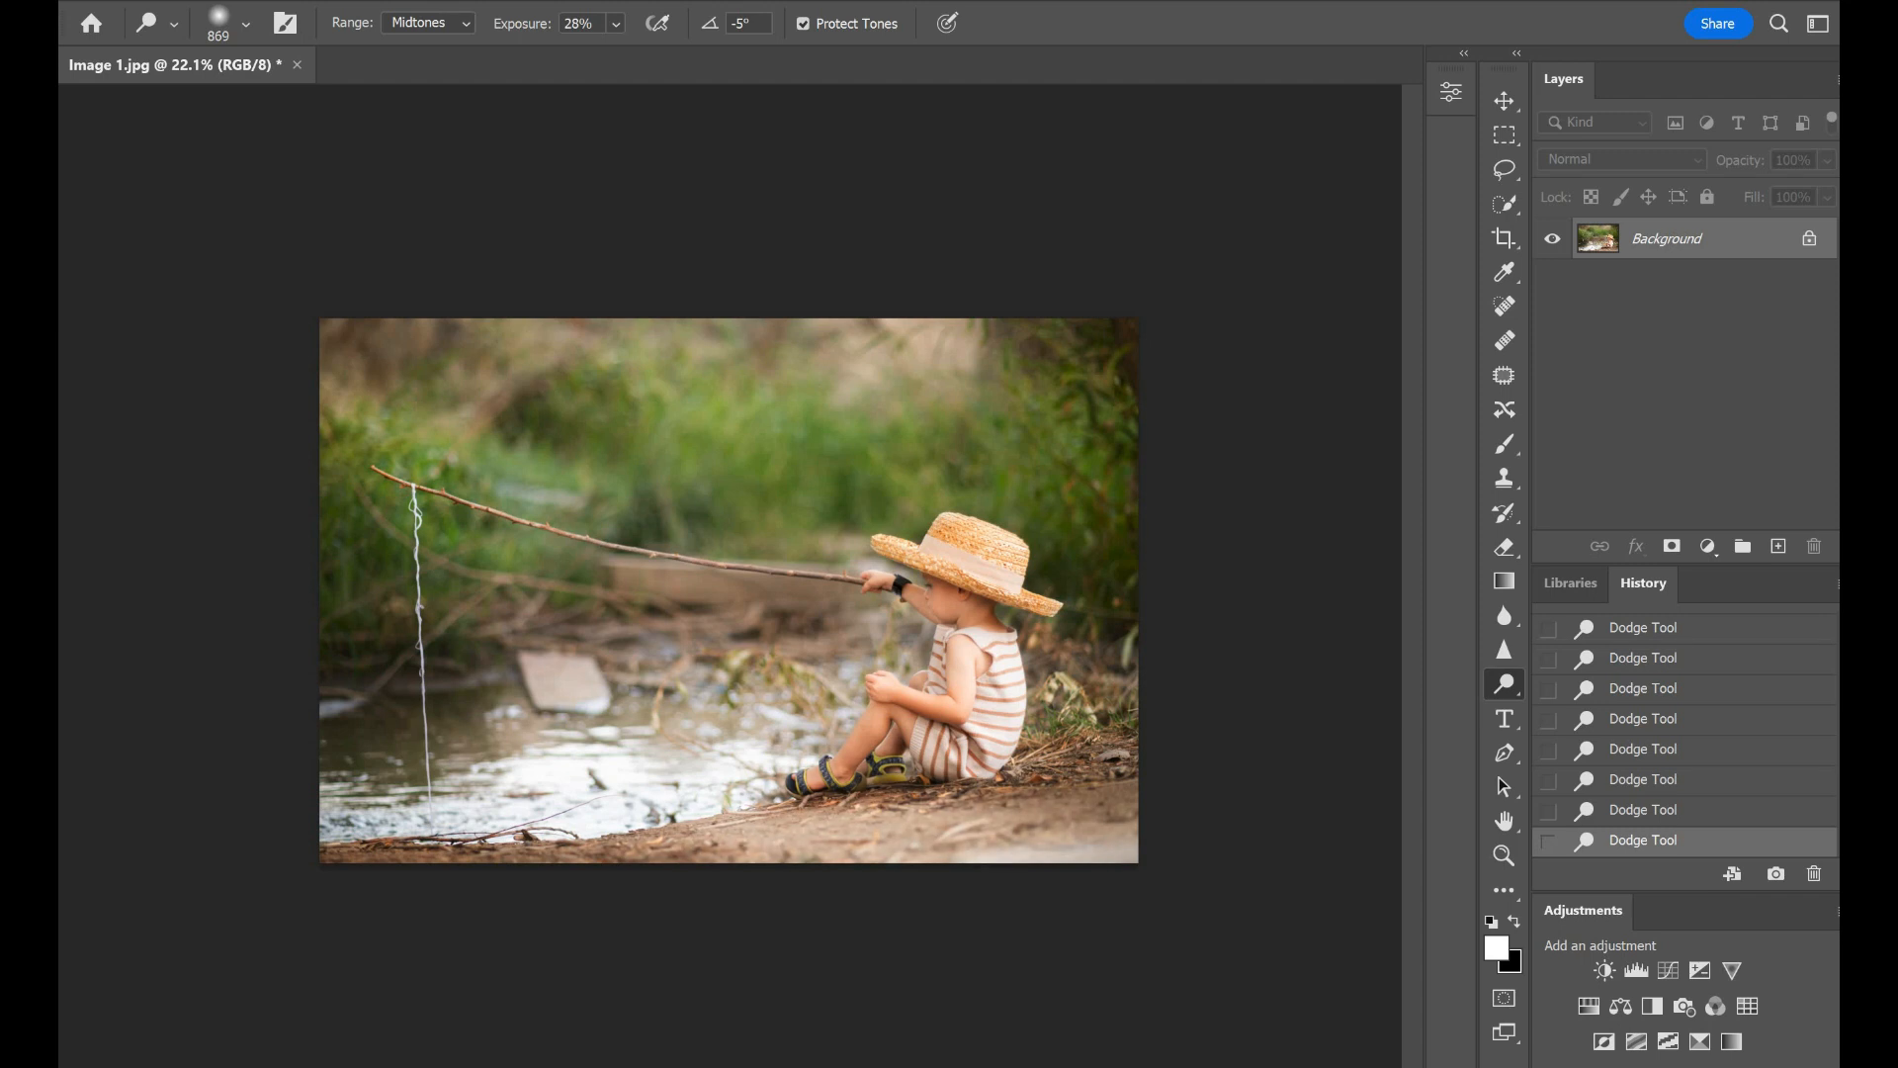
{"action": "left_click_drag", "start_coordinate": [850, 850], "coordinate": [756, 839]}
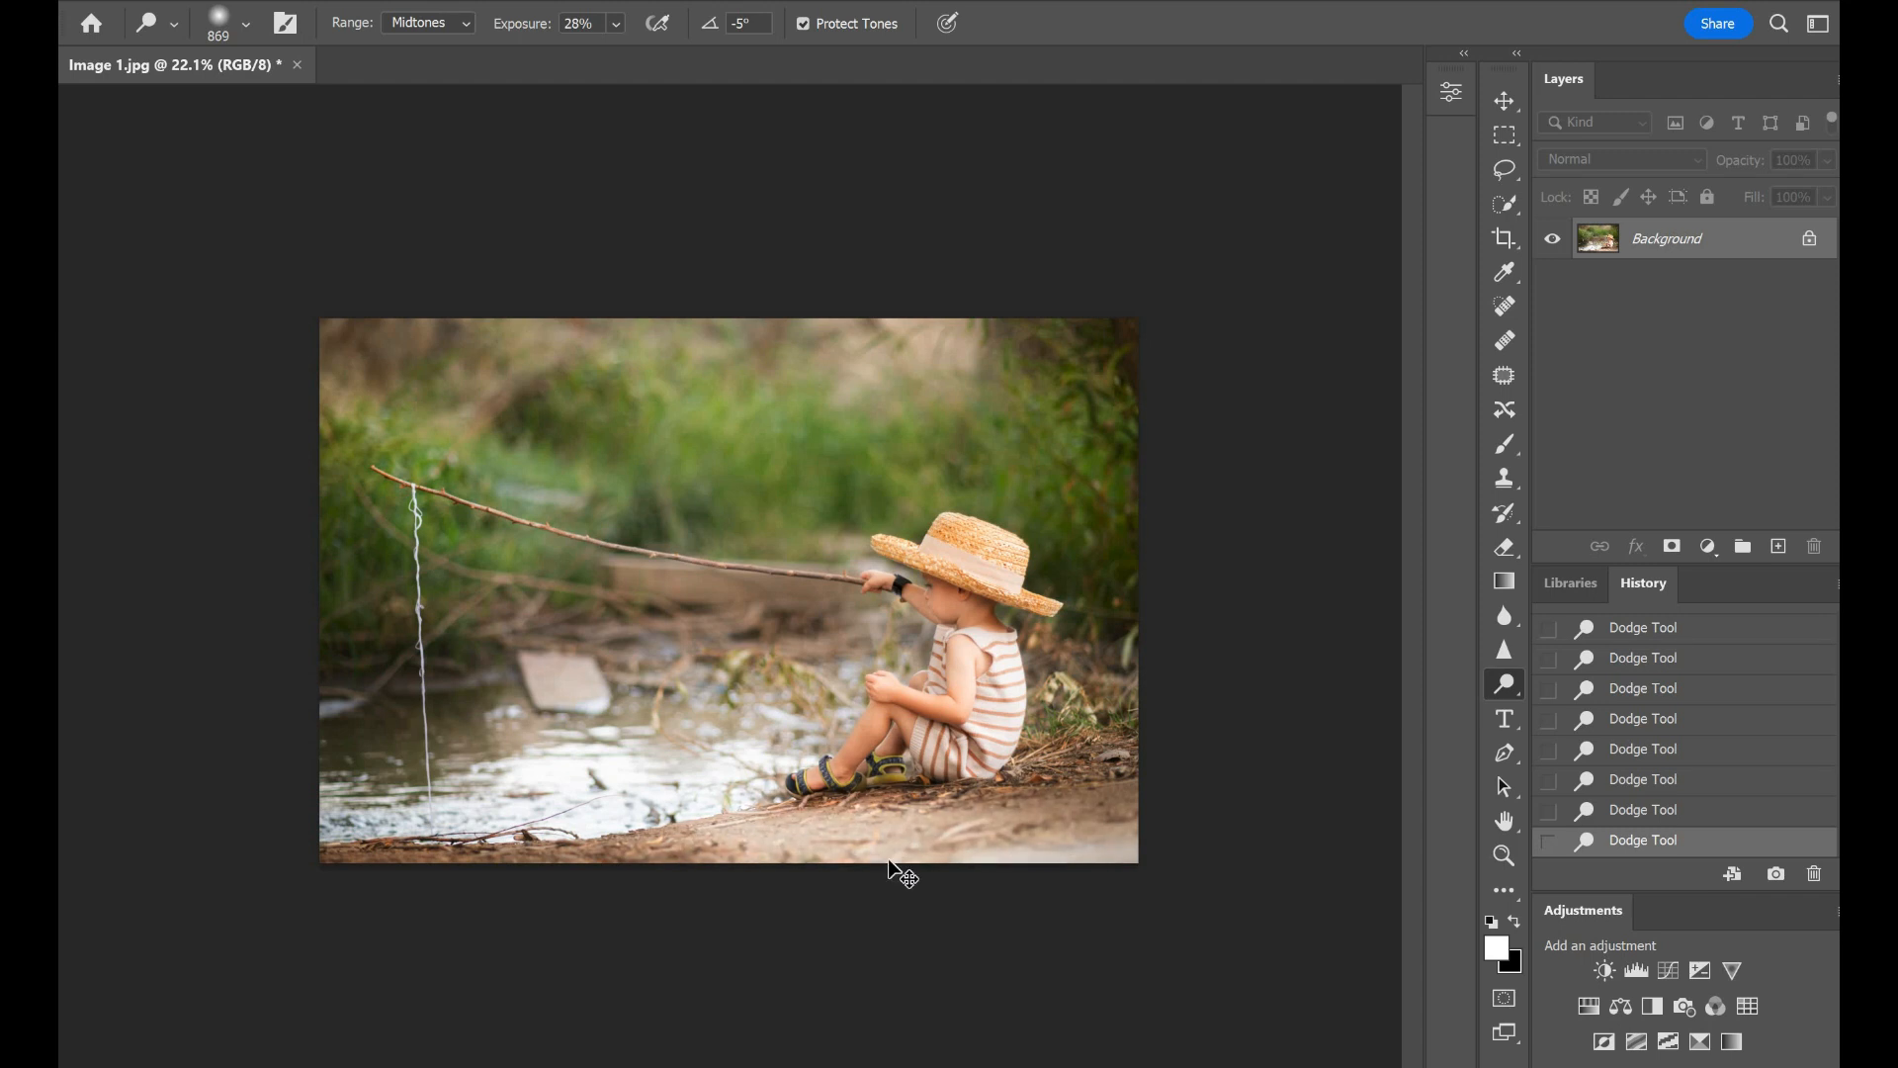
{"action": "key", "text": "ctrl+z"}
{"action": "key", "text": "ctrl+shift+z"}
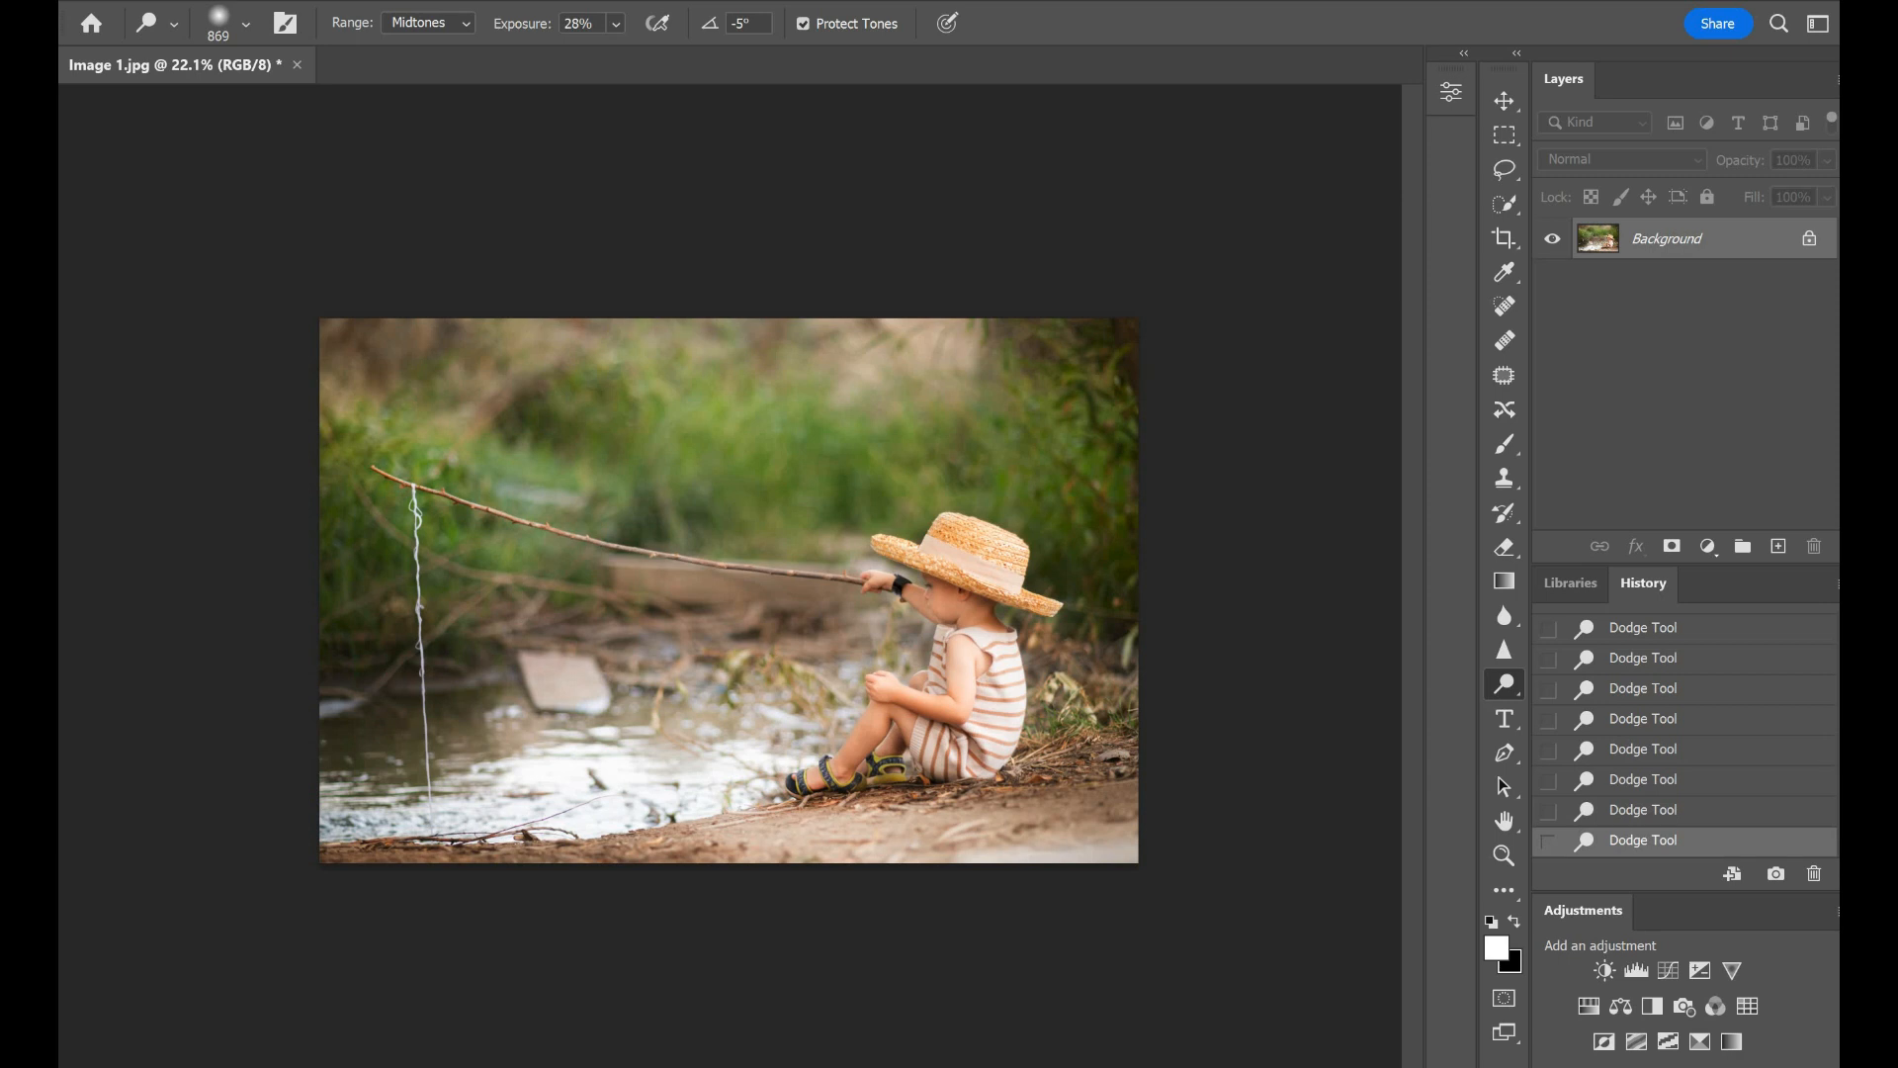
Step: Reduce the Dodge brush size to 152 px for detail work on the boy
{"action": "scroll", "coordinate": [823, 680], "scroll_direction": "up", "scroll_amount": 3}
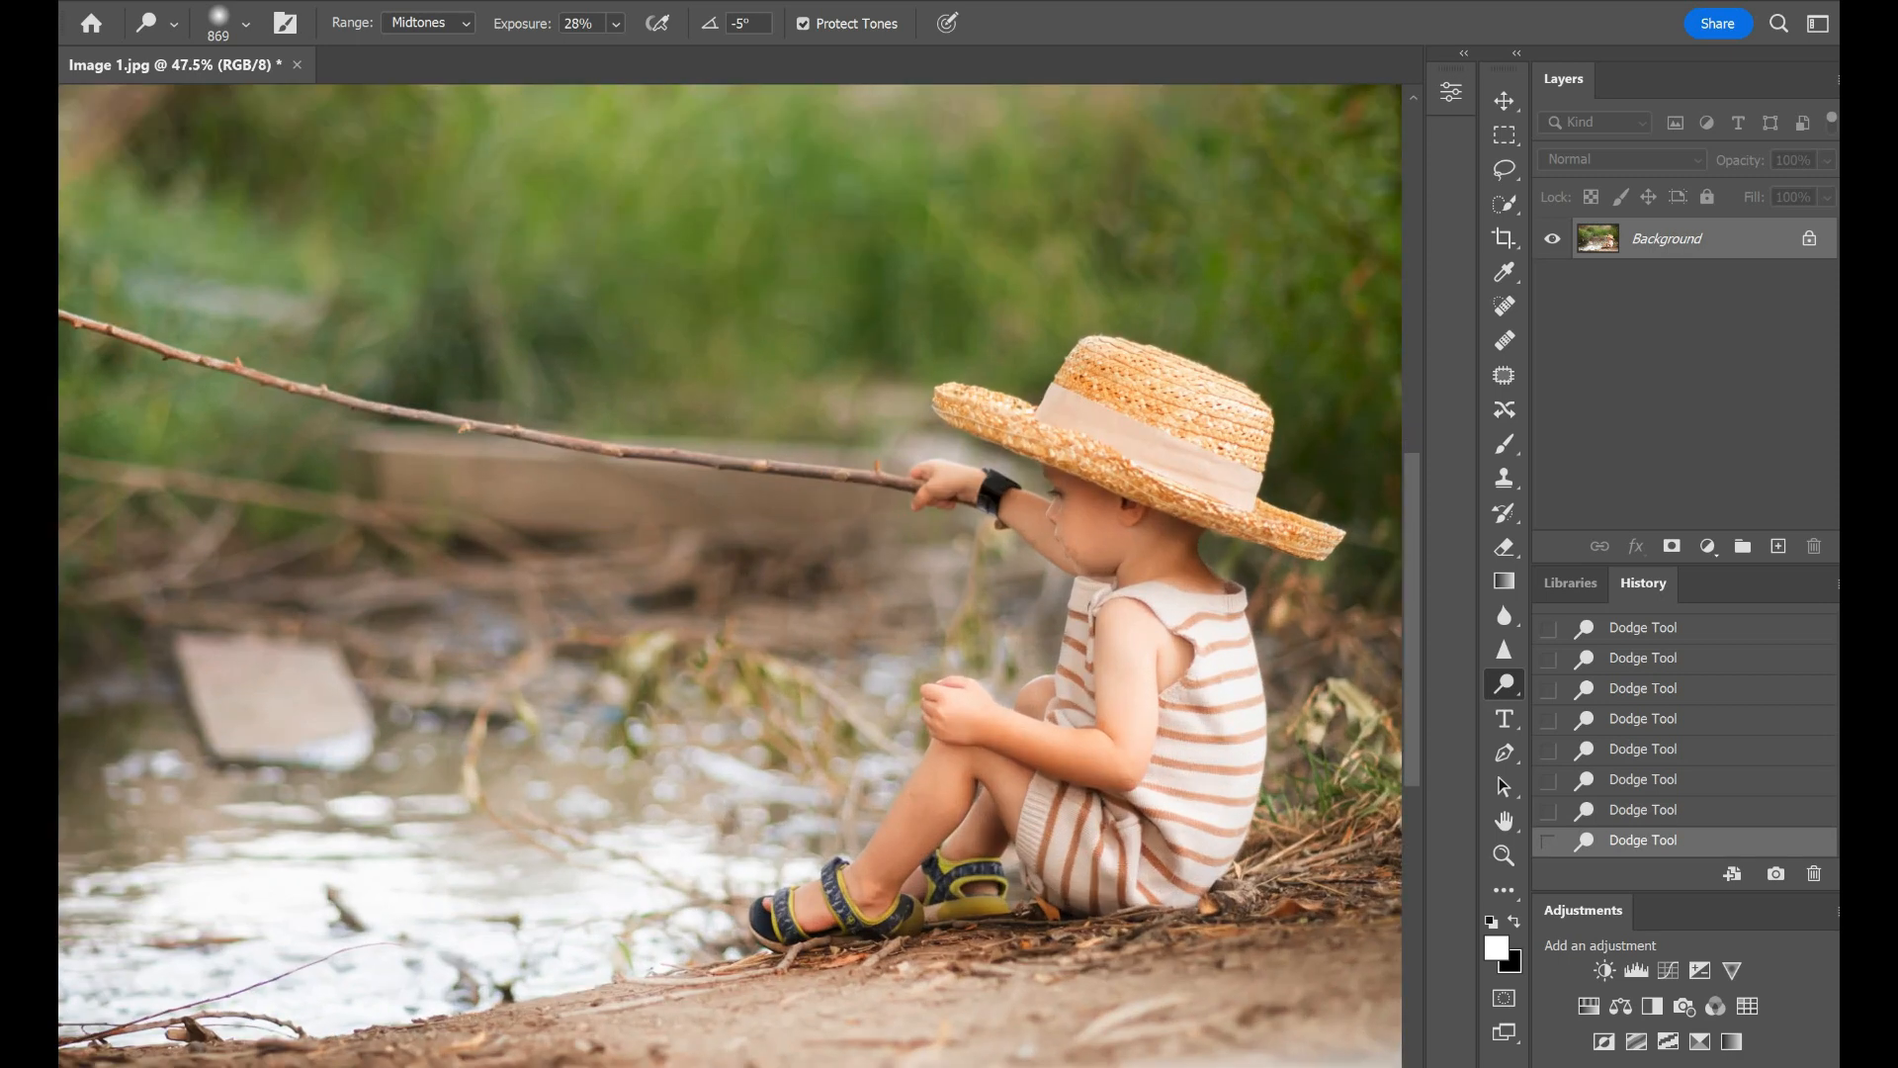
{"action": "scroll", "coordinate": [1315, 840], "scroll_direction": "up", "scroll_amount": 4}
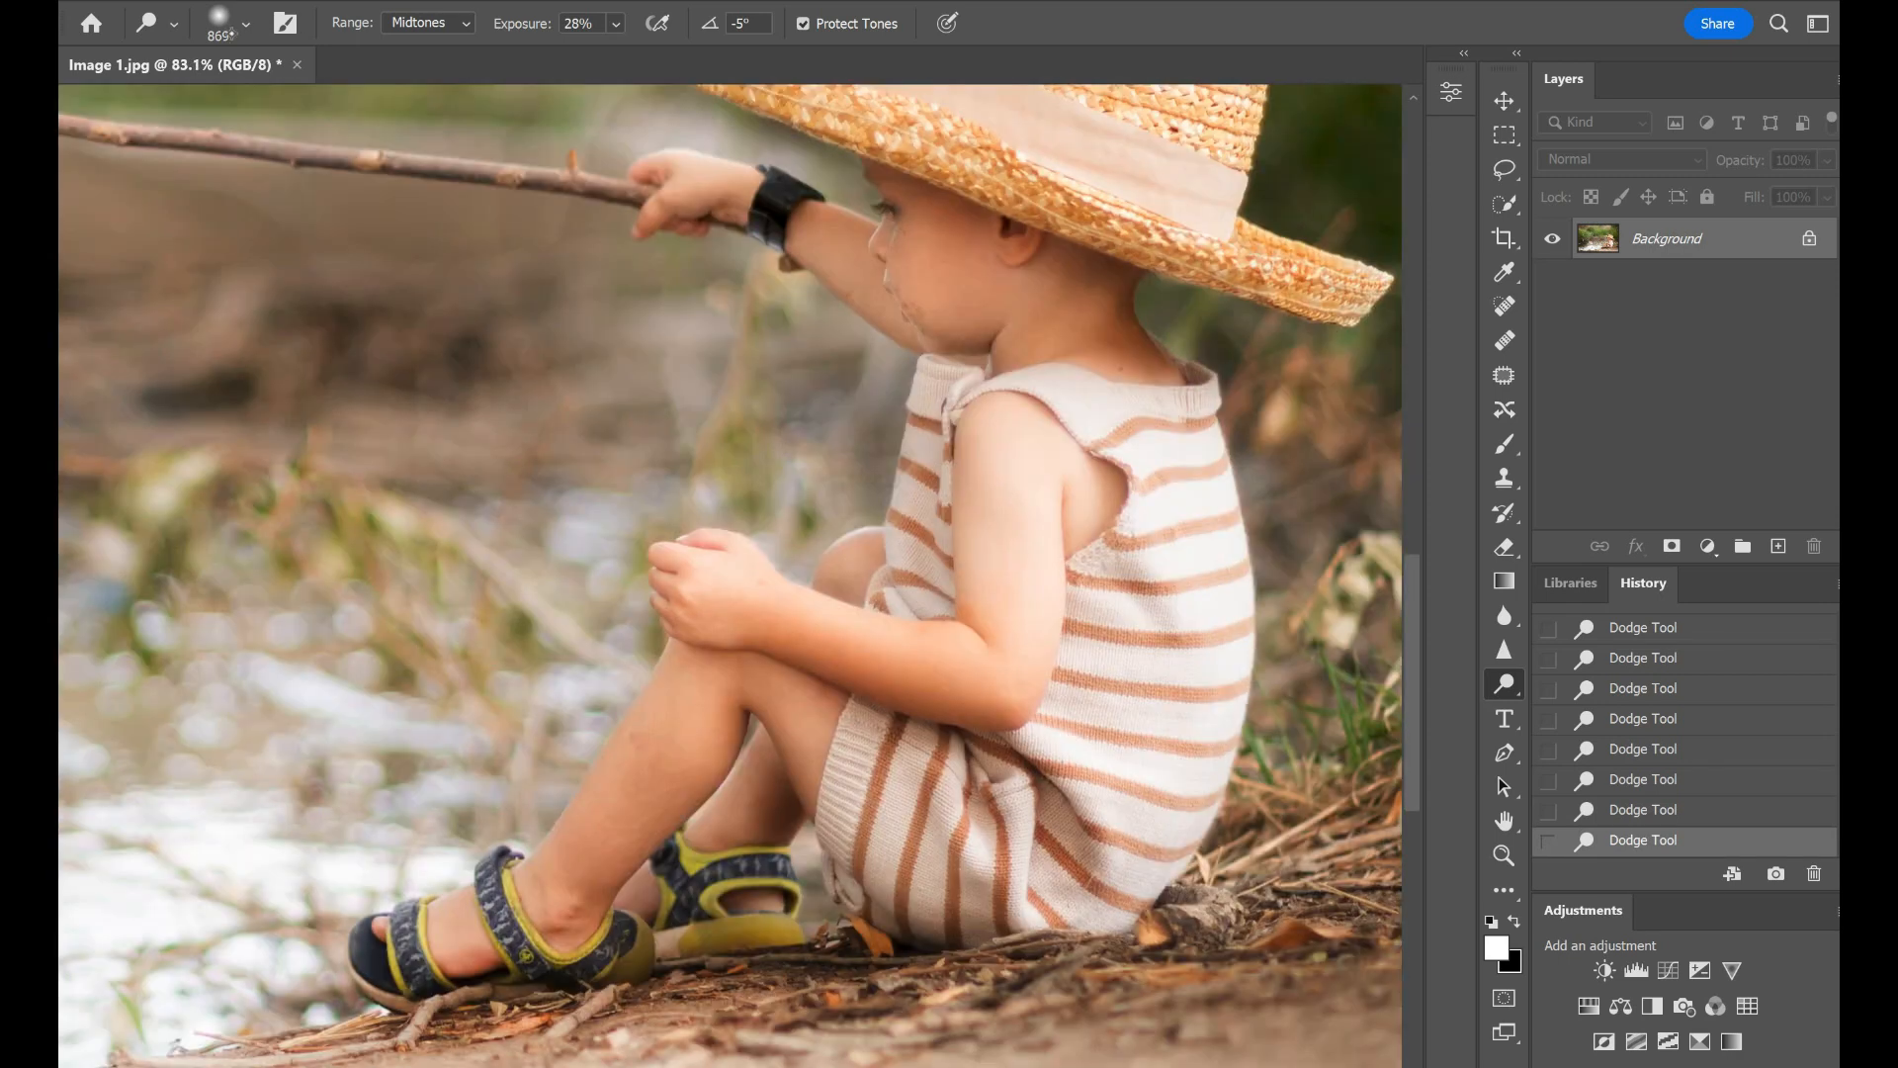
{"action": "left_click", "coordinate": [245, 24]}
{"action": "left_click_drag", "start_coordinate": [355, 109], "coordinate": [308, 108]}
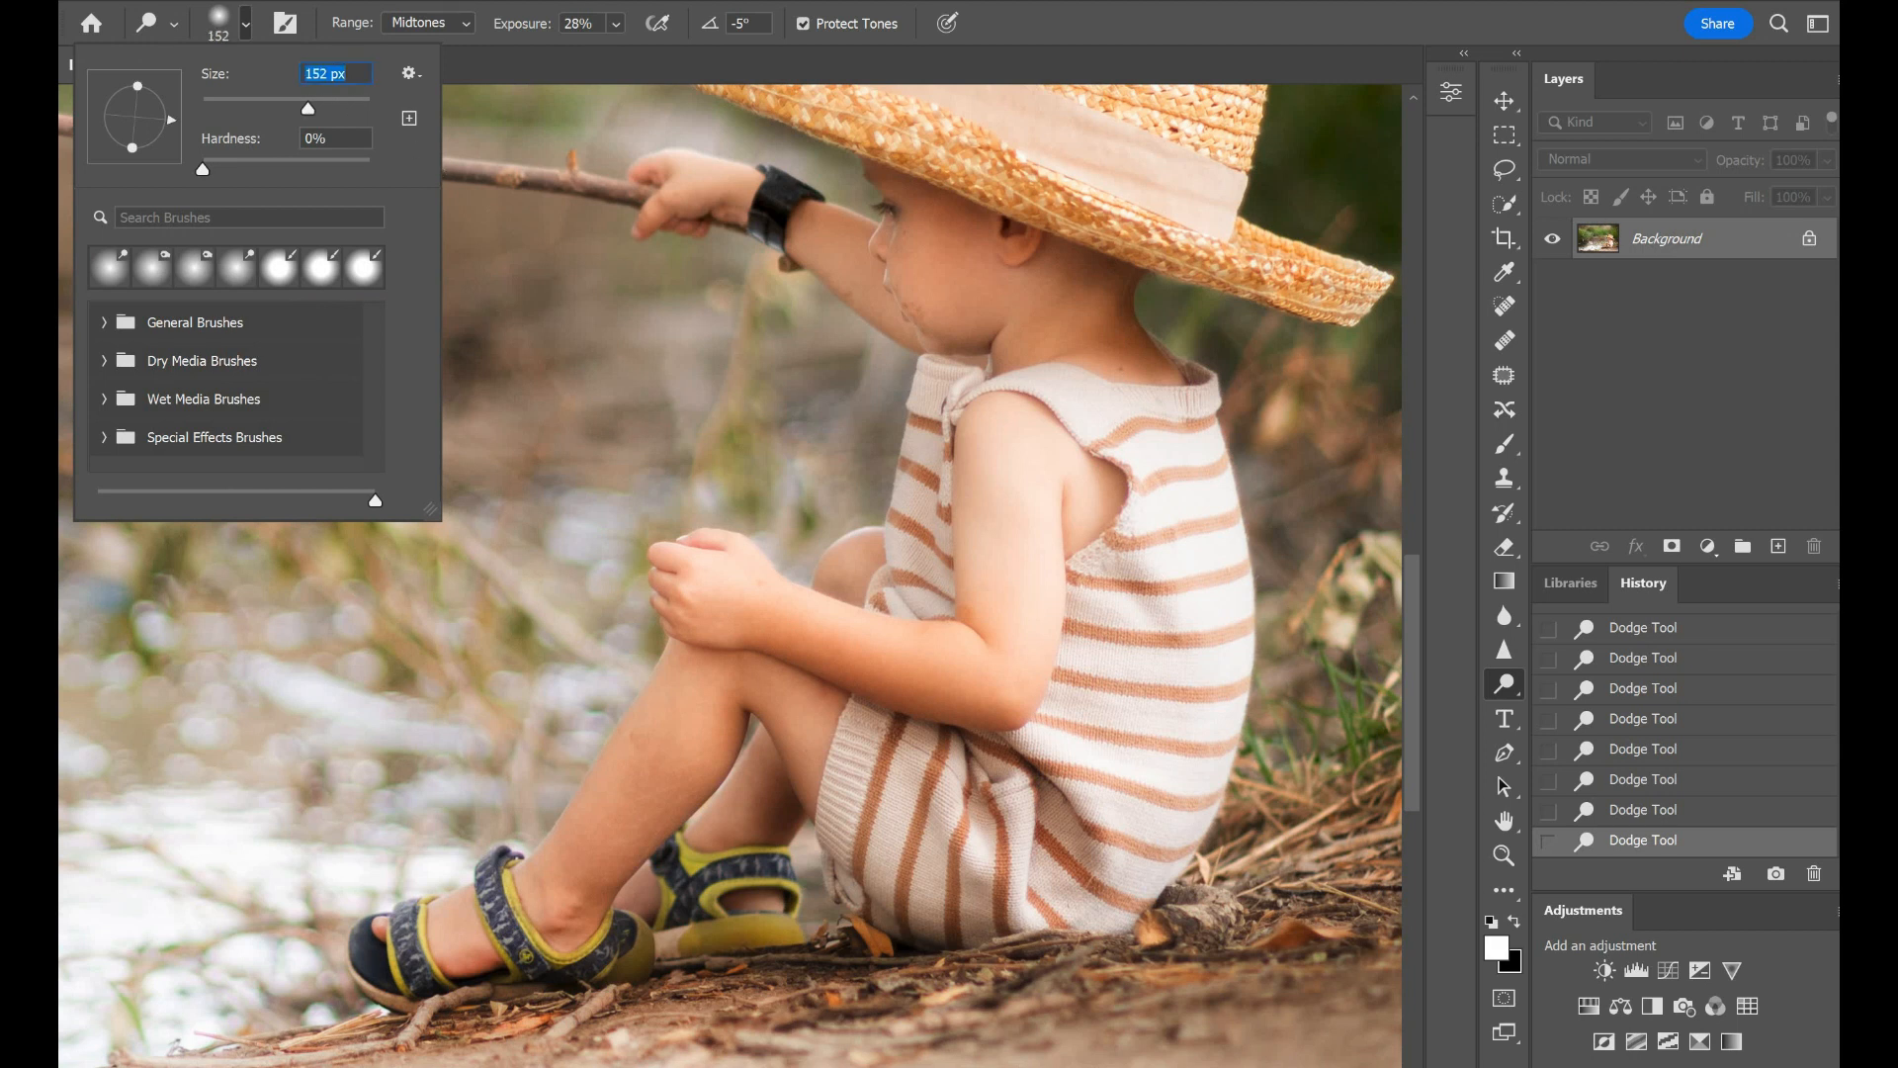
{"action": "key", "text": "Return"}
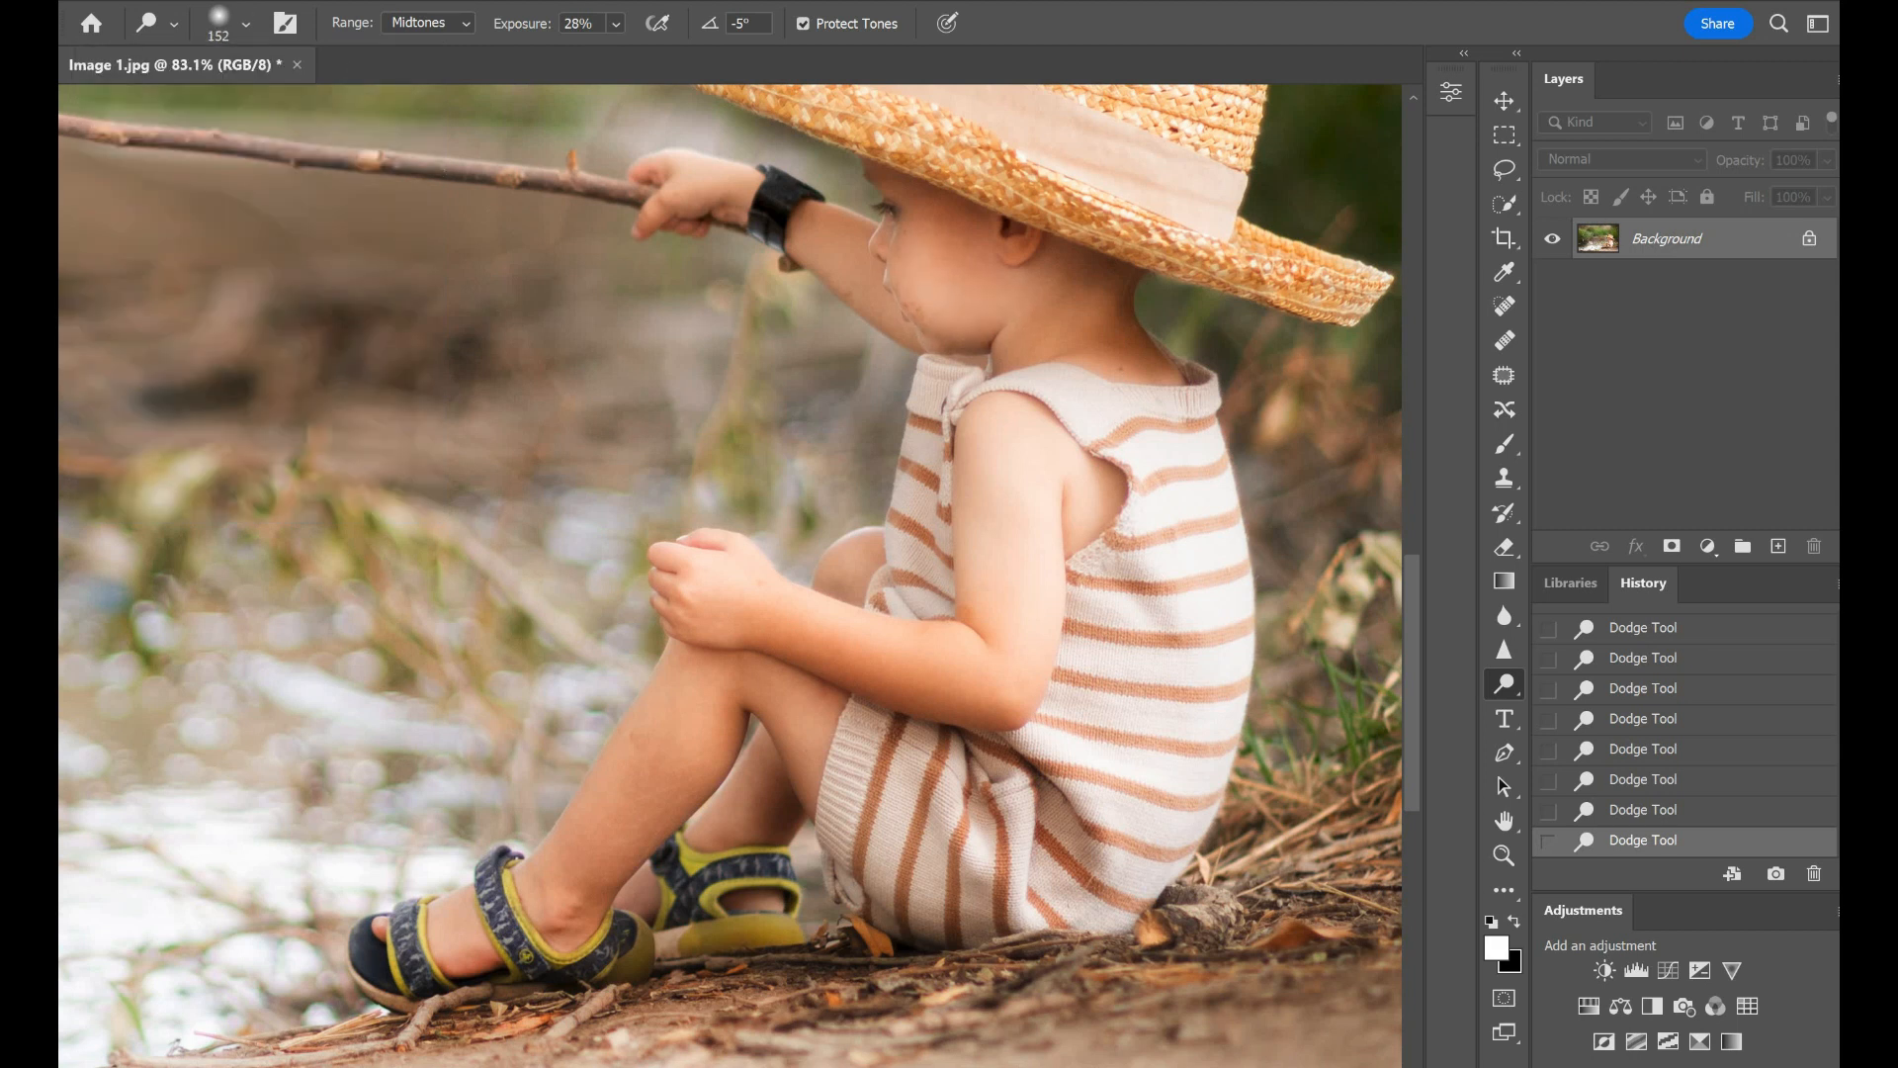
Step: Dodge the boy's lower leg, knee and striped shorts with the 152 px brush
{"action": "left_click", "coordinate": [547, 862]}
{"action": "left_click", "coordinate": [661, 727]}
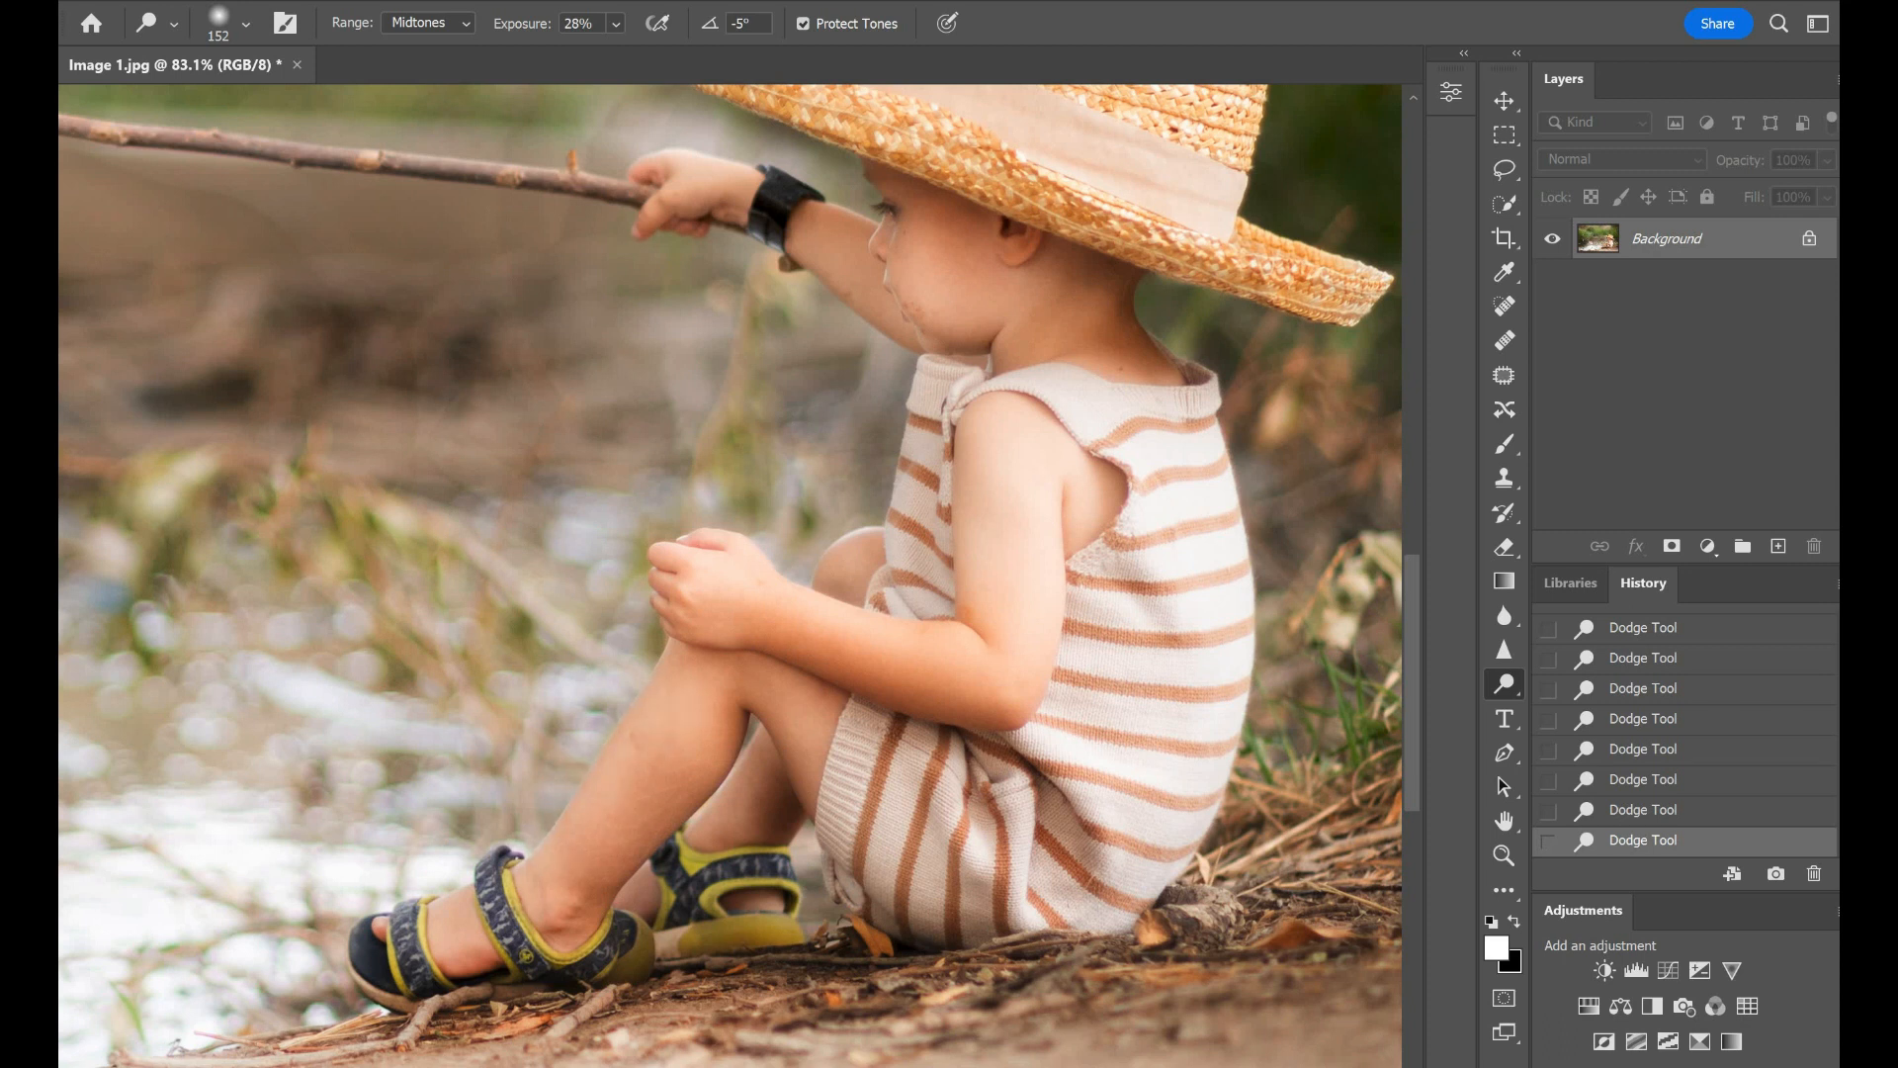
{"action": "mouse_move", "coordinate": [858, 763]}
{"action": "left_mouse_down"}
{"action": "mouse_move", "coordinate": [848, 825]}
{"action": "mouse_move", "coordinate": [909, 806]}
{"action": "mouse_move", "coordinate": [984, 871]}
{"action": "left_mouse_up"}
Step: Compare the whole photo before and after dodging by reverting to the last Burn Tool state and restoring the latest Dodge Tool state
{"action": "scroll", "coordinate": [1028, 761], "scroll_direction": "down", "scroll_amount": 5}
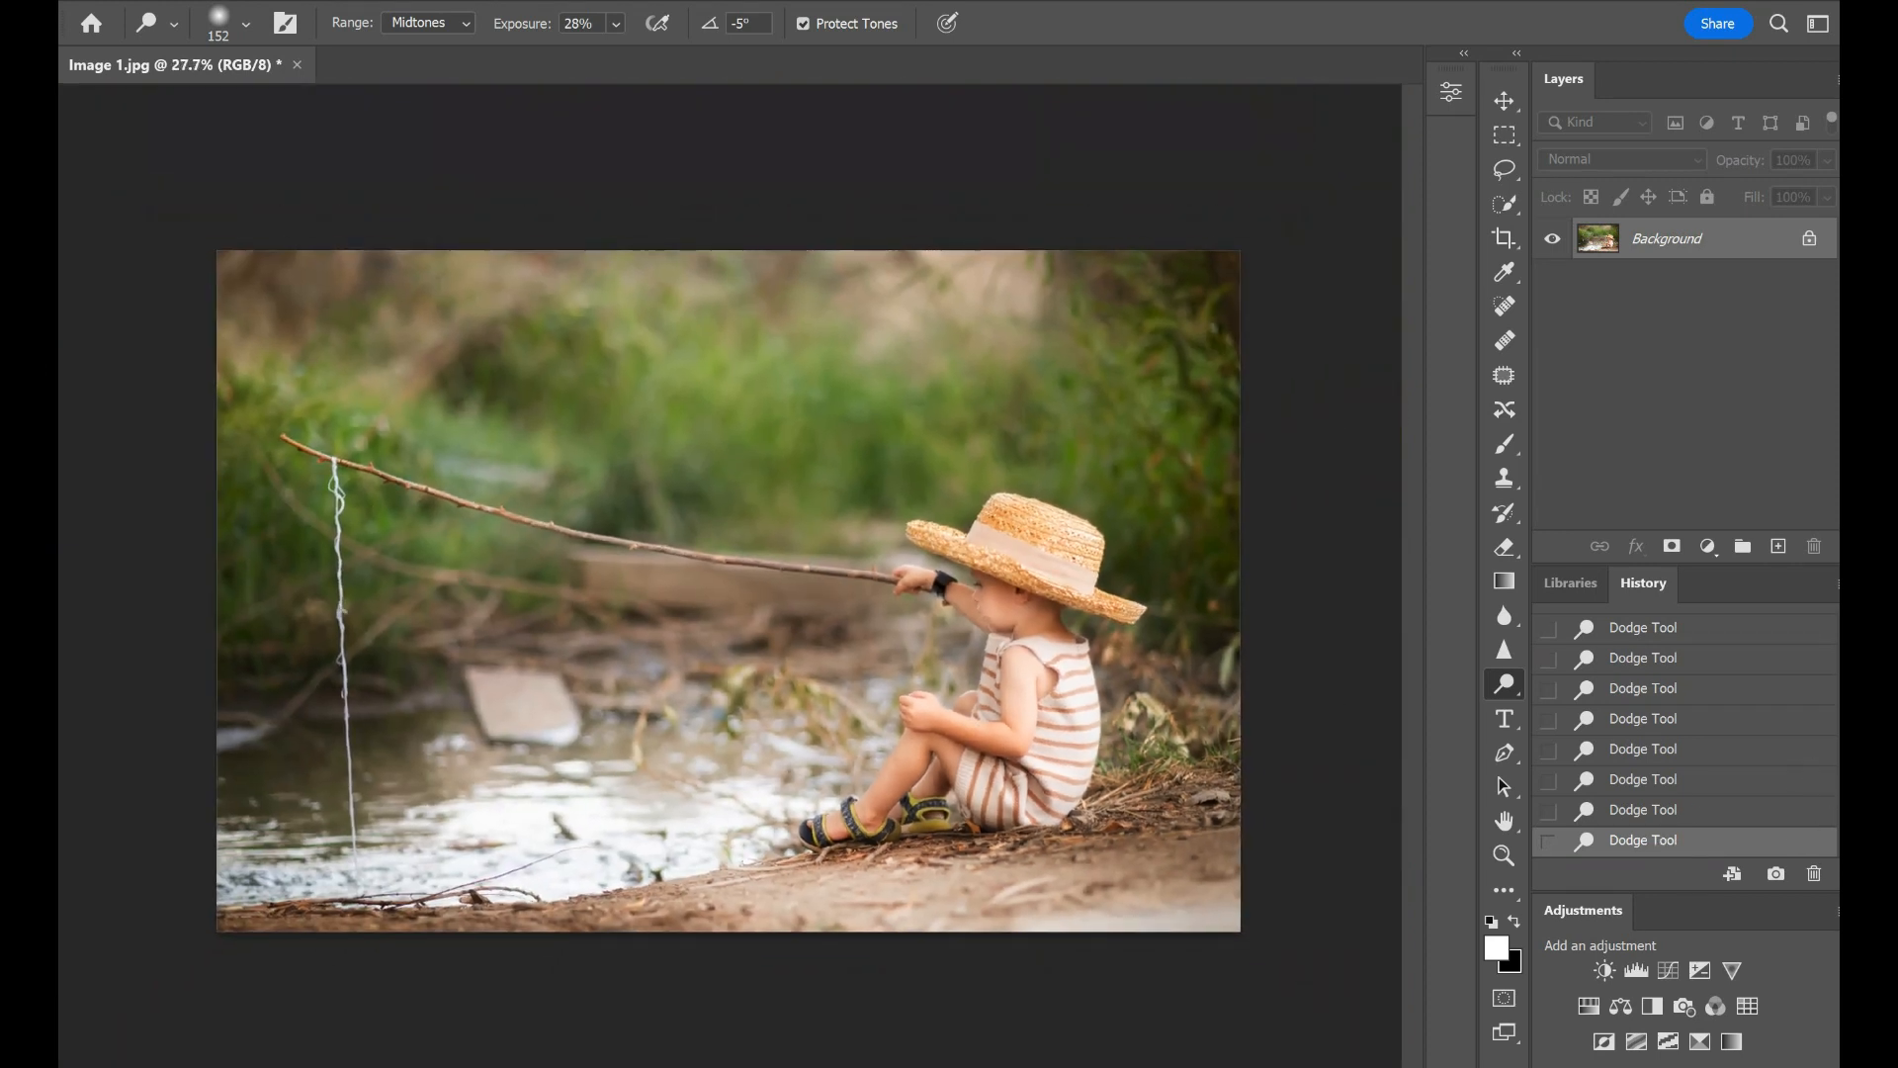
{"action": "scroll", "coordinate": [1689, 733], "scroll_direction": "up", "scroll_amount": 5}
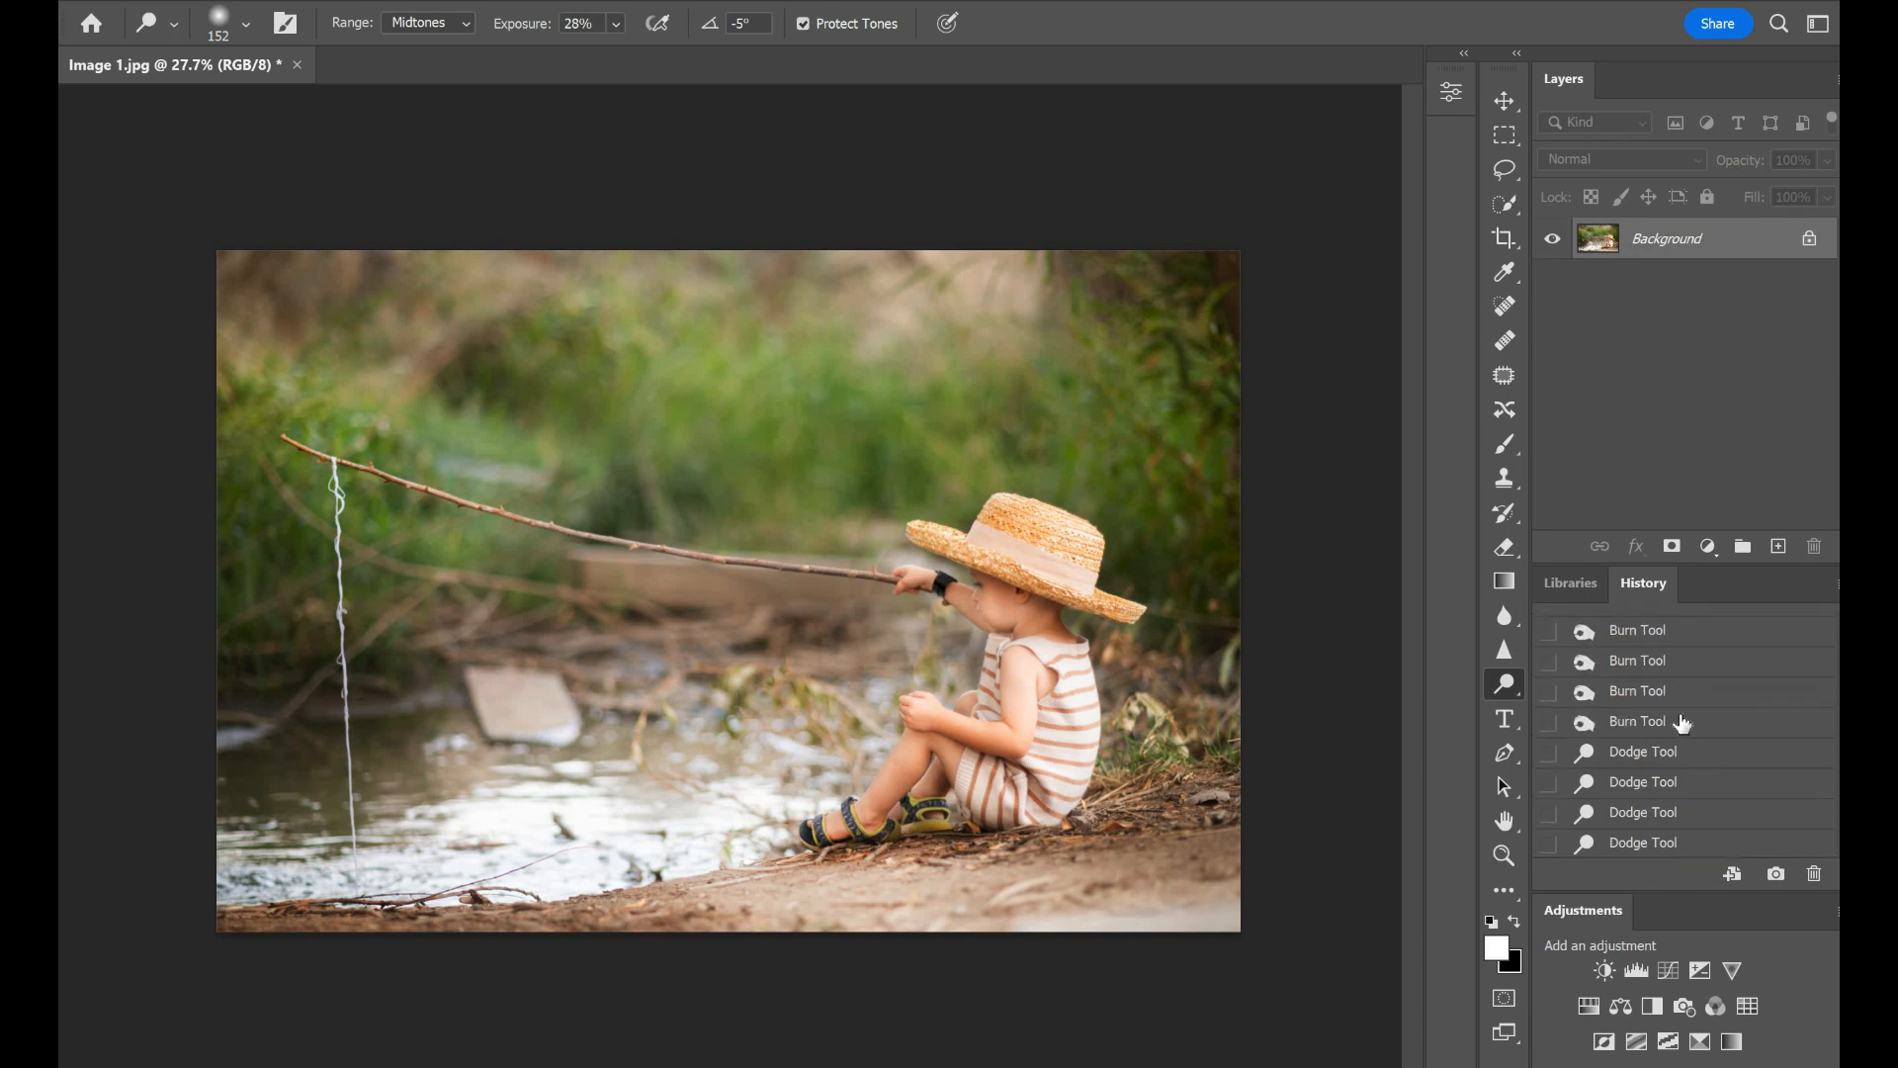
{"action": "left_click", "coordinate": [1682, 722]}
{"action": "scroll", "coordinate": [1639, 856], "scroll_direction": "down", "scroll_amount": 4}
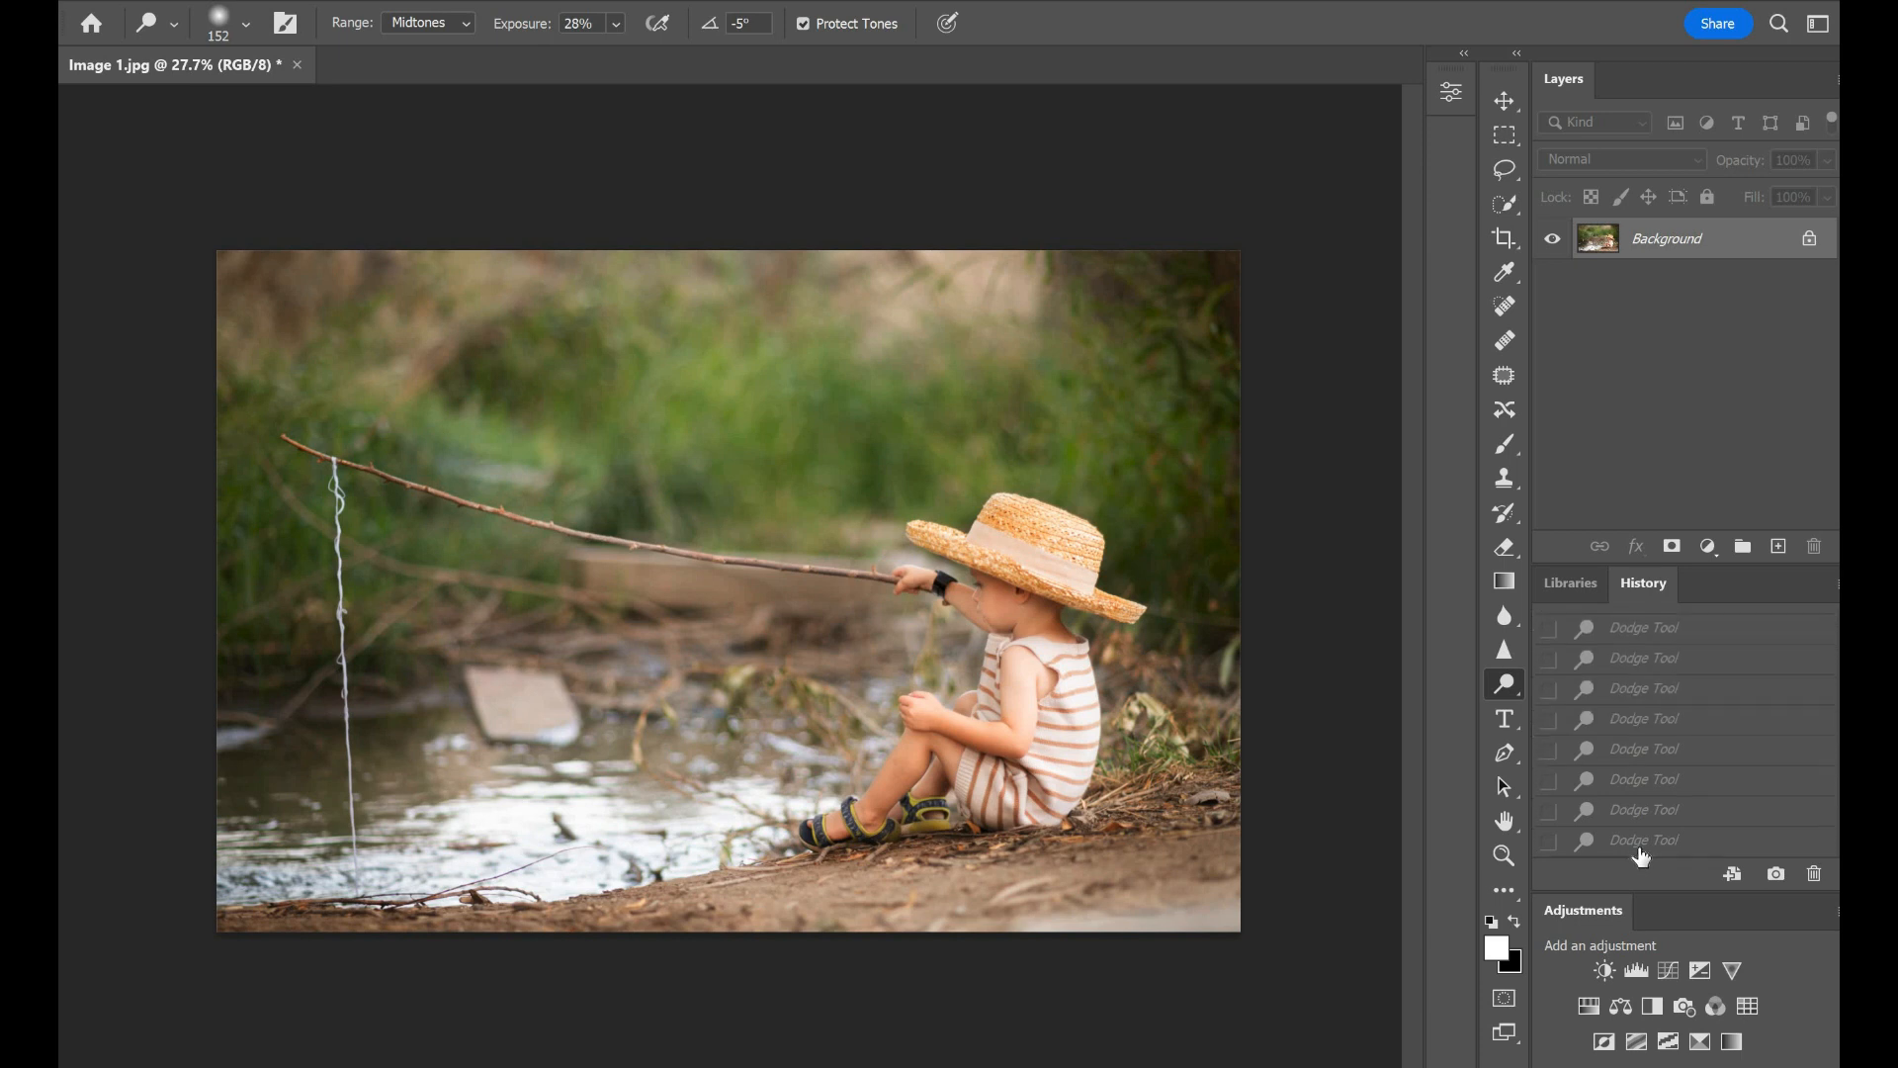
{"action": "left_click", "coordinate": [1648, 846]}
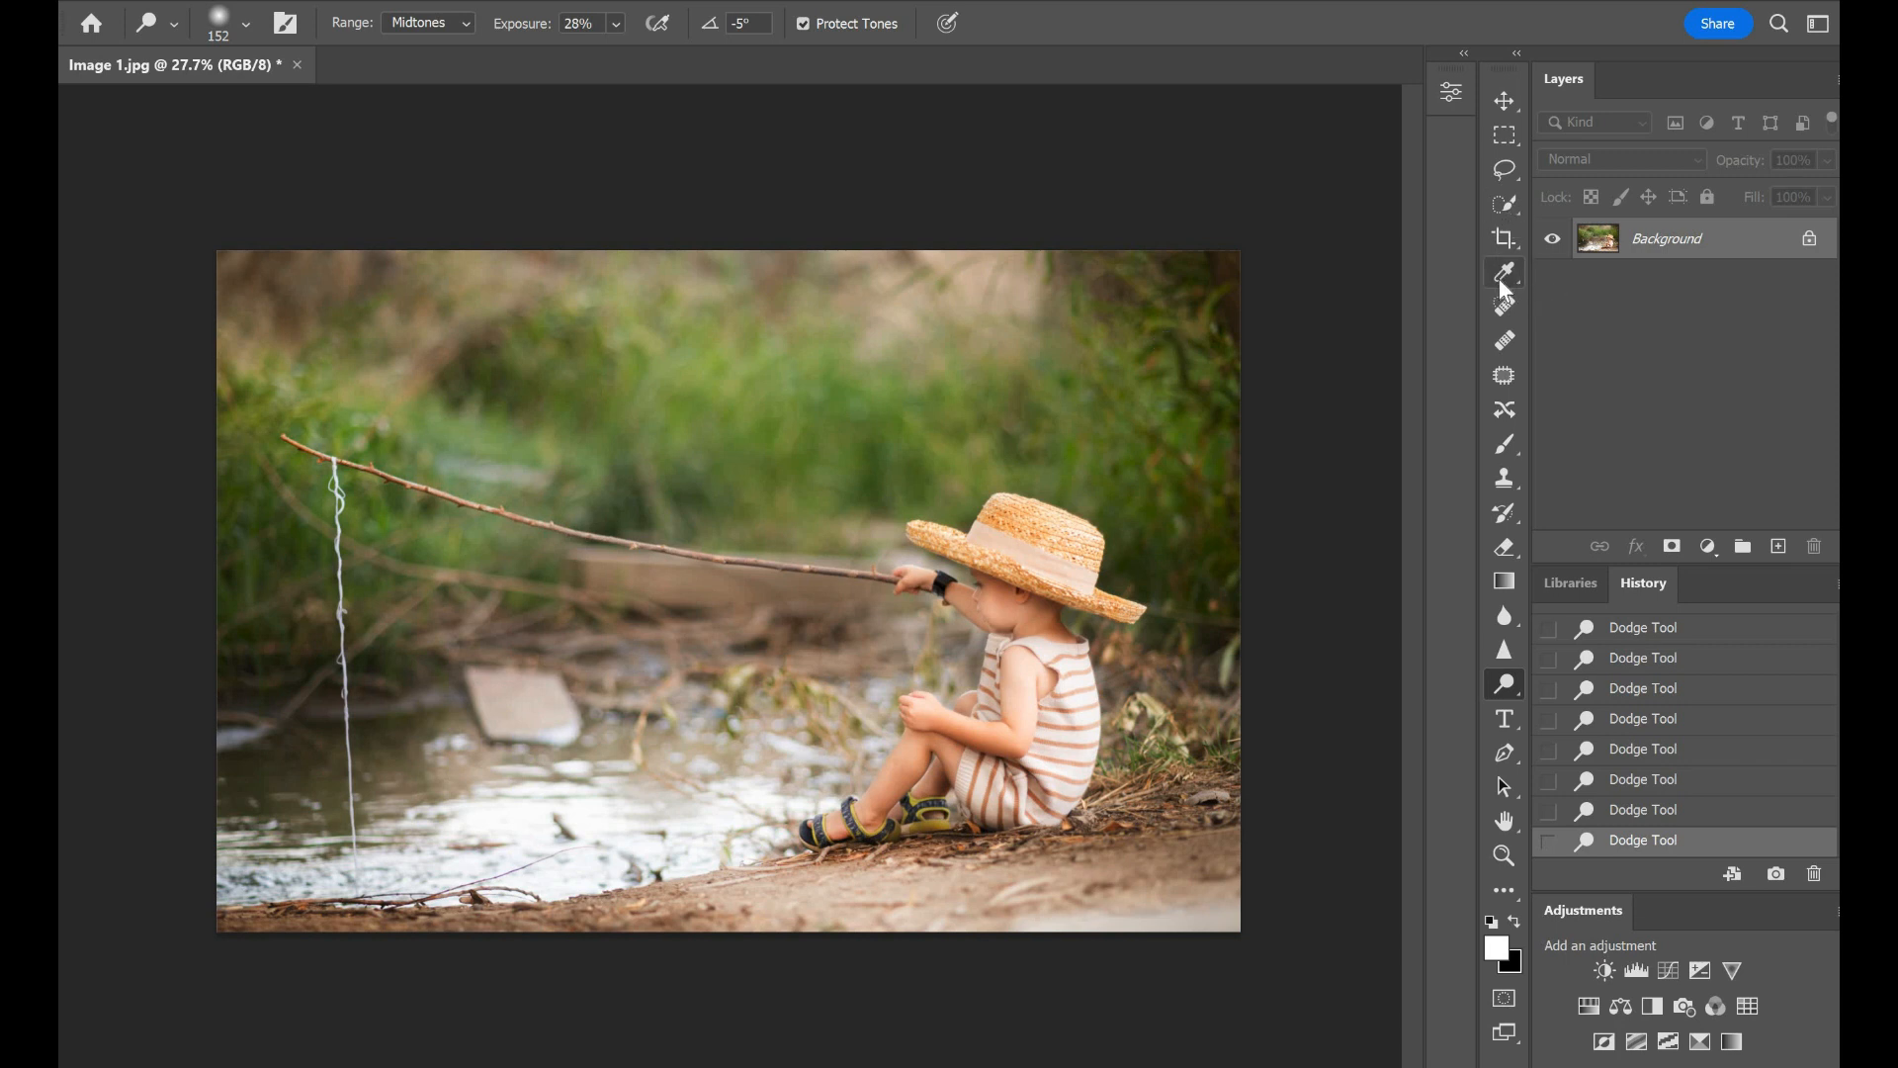
Step: Sample an olive green from the foliage behind the hat and set the Brush tool's opacity to 8%
{"action": "key", "text": "i"}
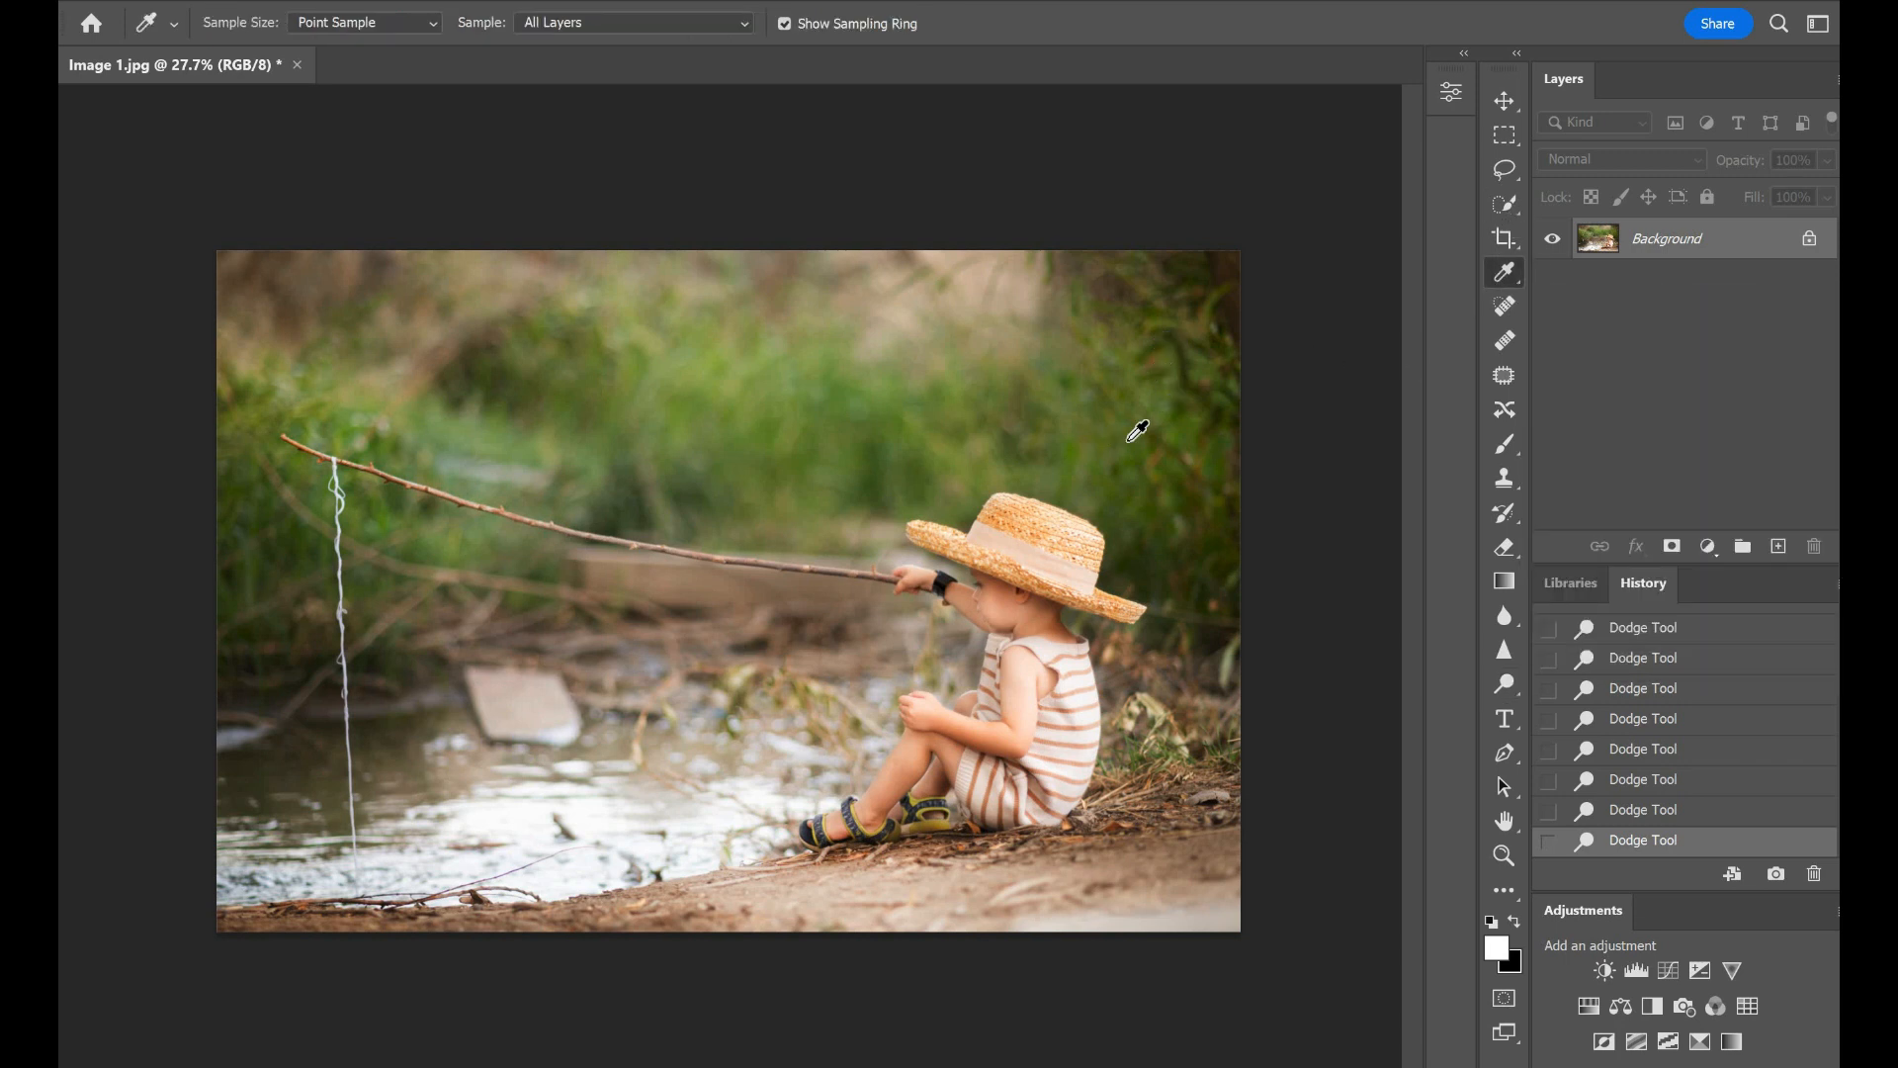
{"action": "left_click_drag", "start_coordinate": [1137, 420], "coordinate": [1413, 441]}
{"action": "left_click", "coordinate": [1502, 437]}
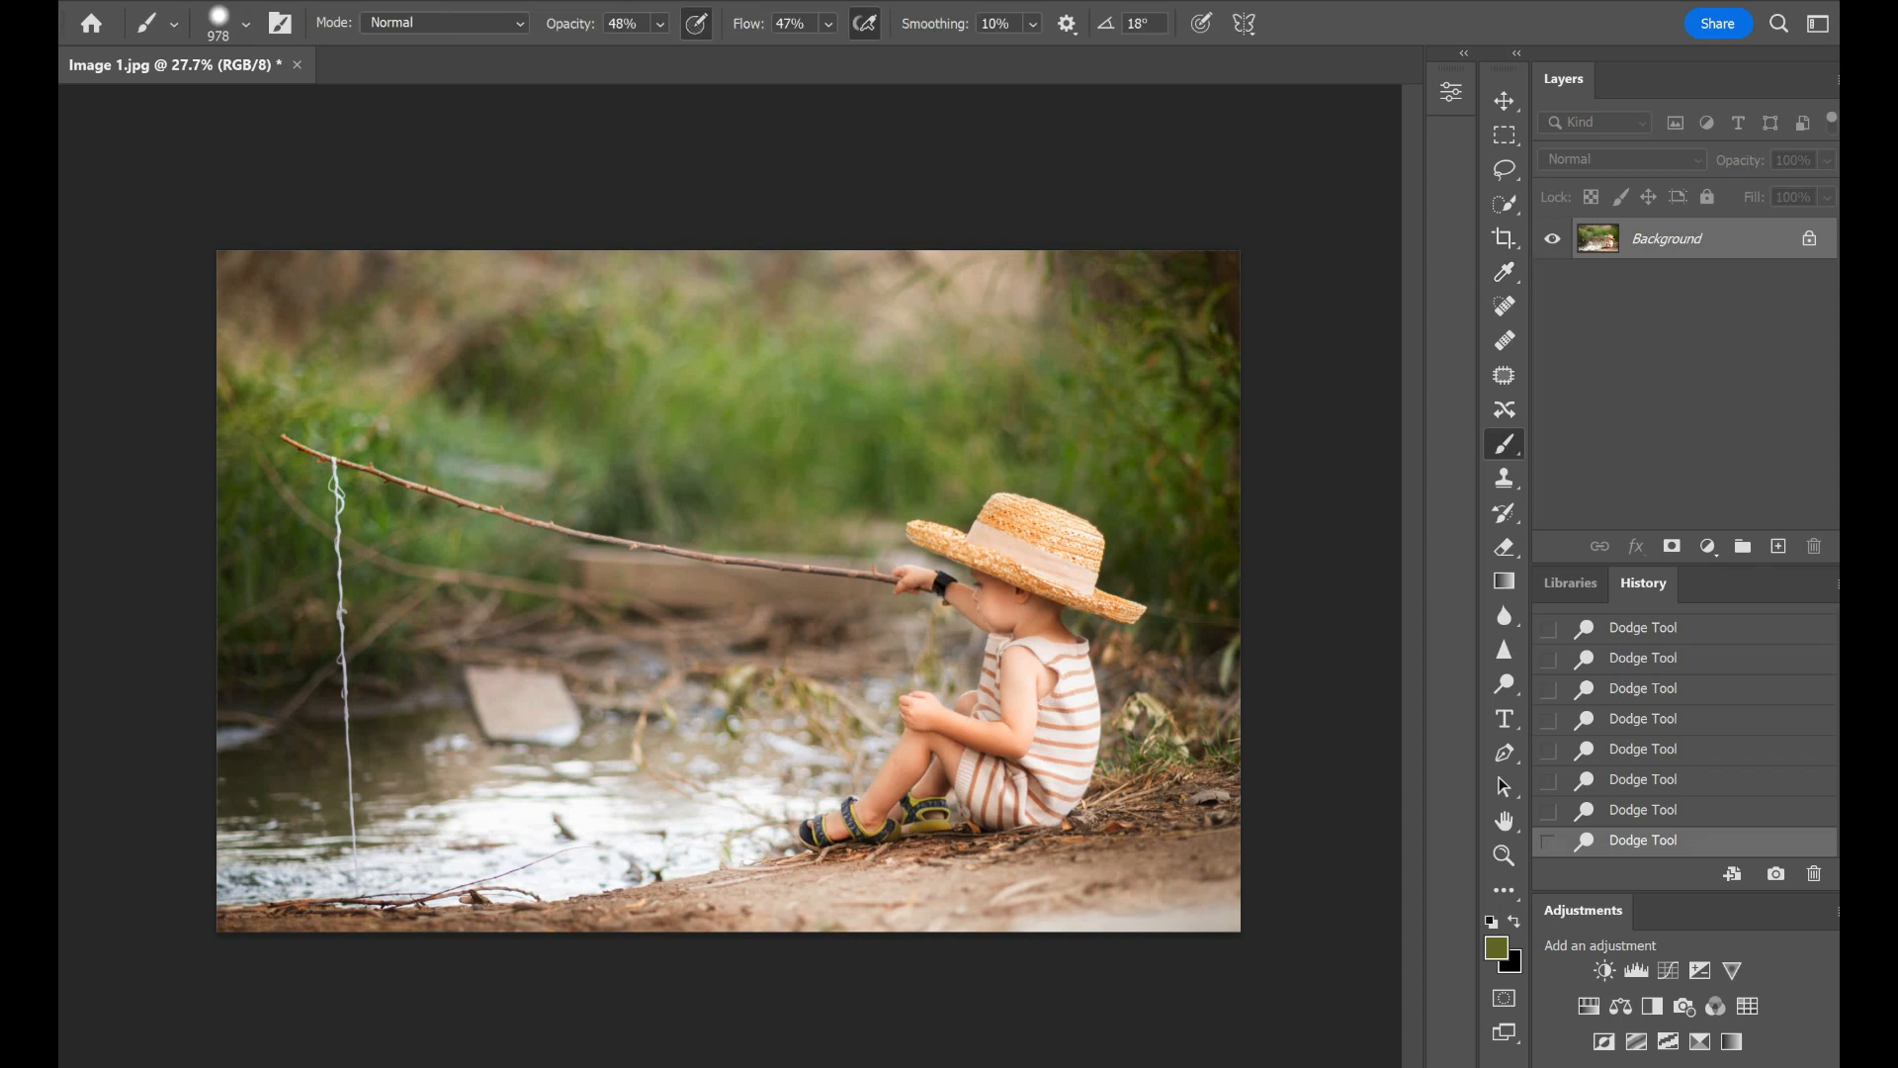
{"action": "left_click", "coordinate": [666, 28]}
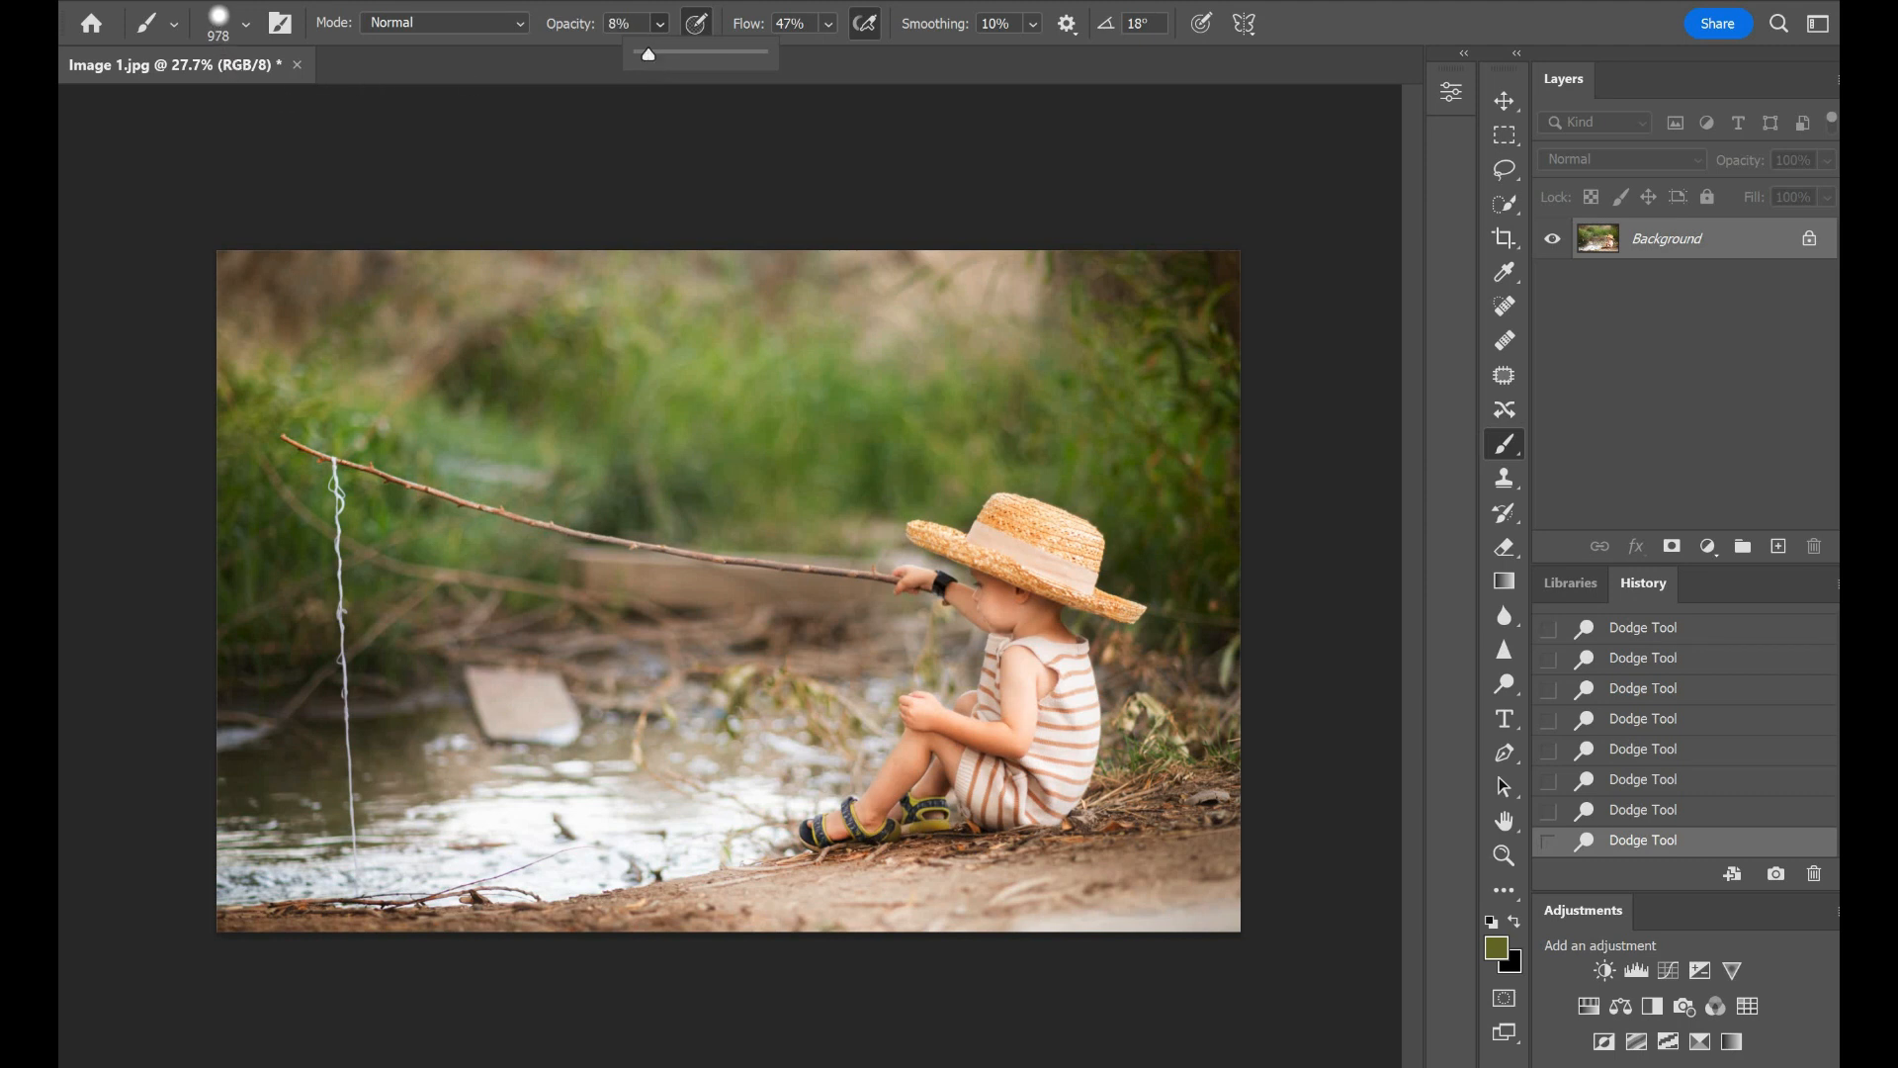
{"action": "key", "text": "Return"}
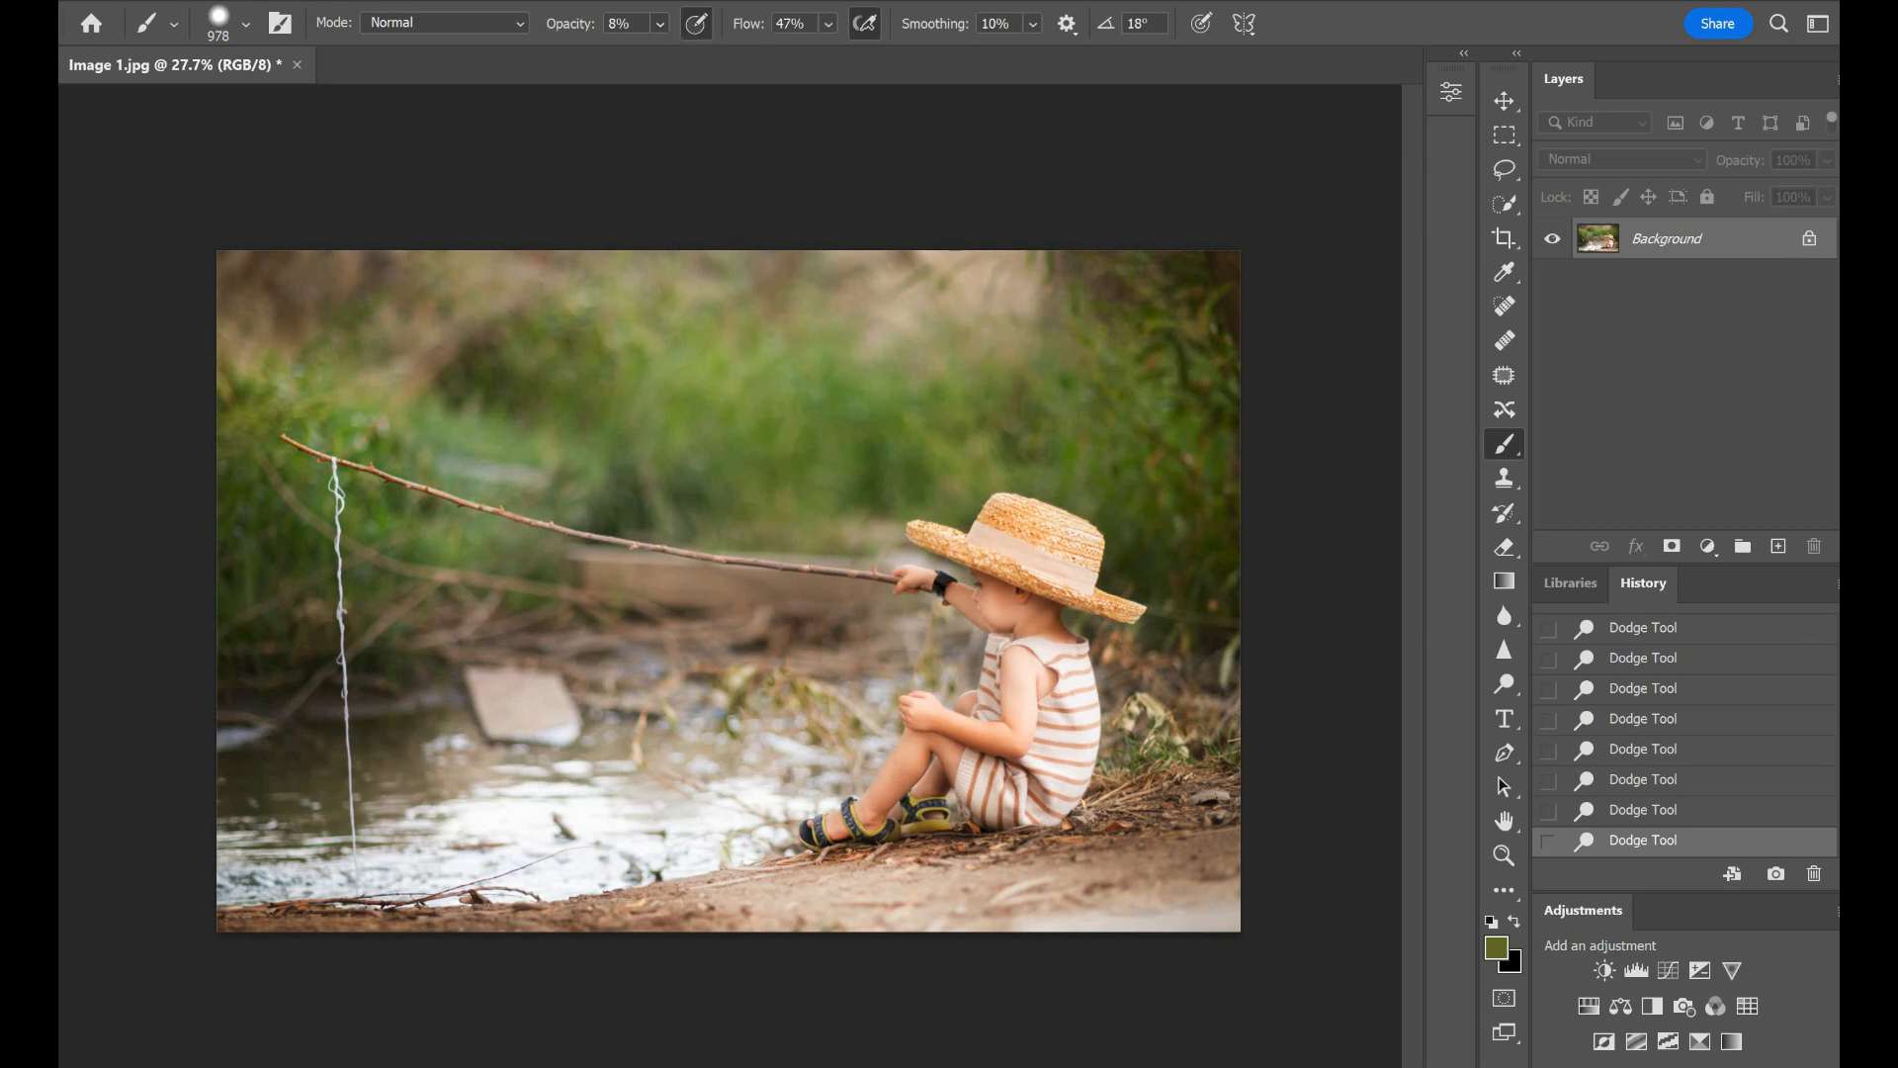
Step: Paint the olive green repeatedly over the pale patch in the upper background, undoing two strokes before adding more
{"action": "left_click", "coordinate": [939, 317]}
{"action": "left_click", "coordinate": [949, 321]}
{"action": "left_click", "coordinate": [949, 321]}
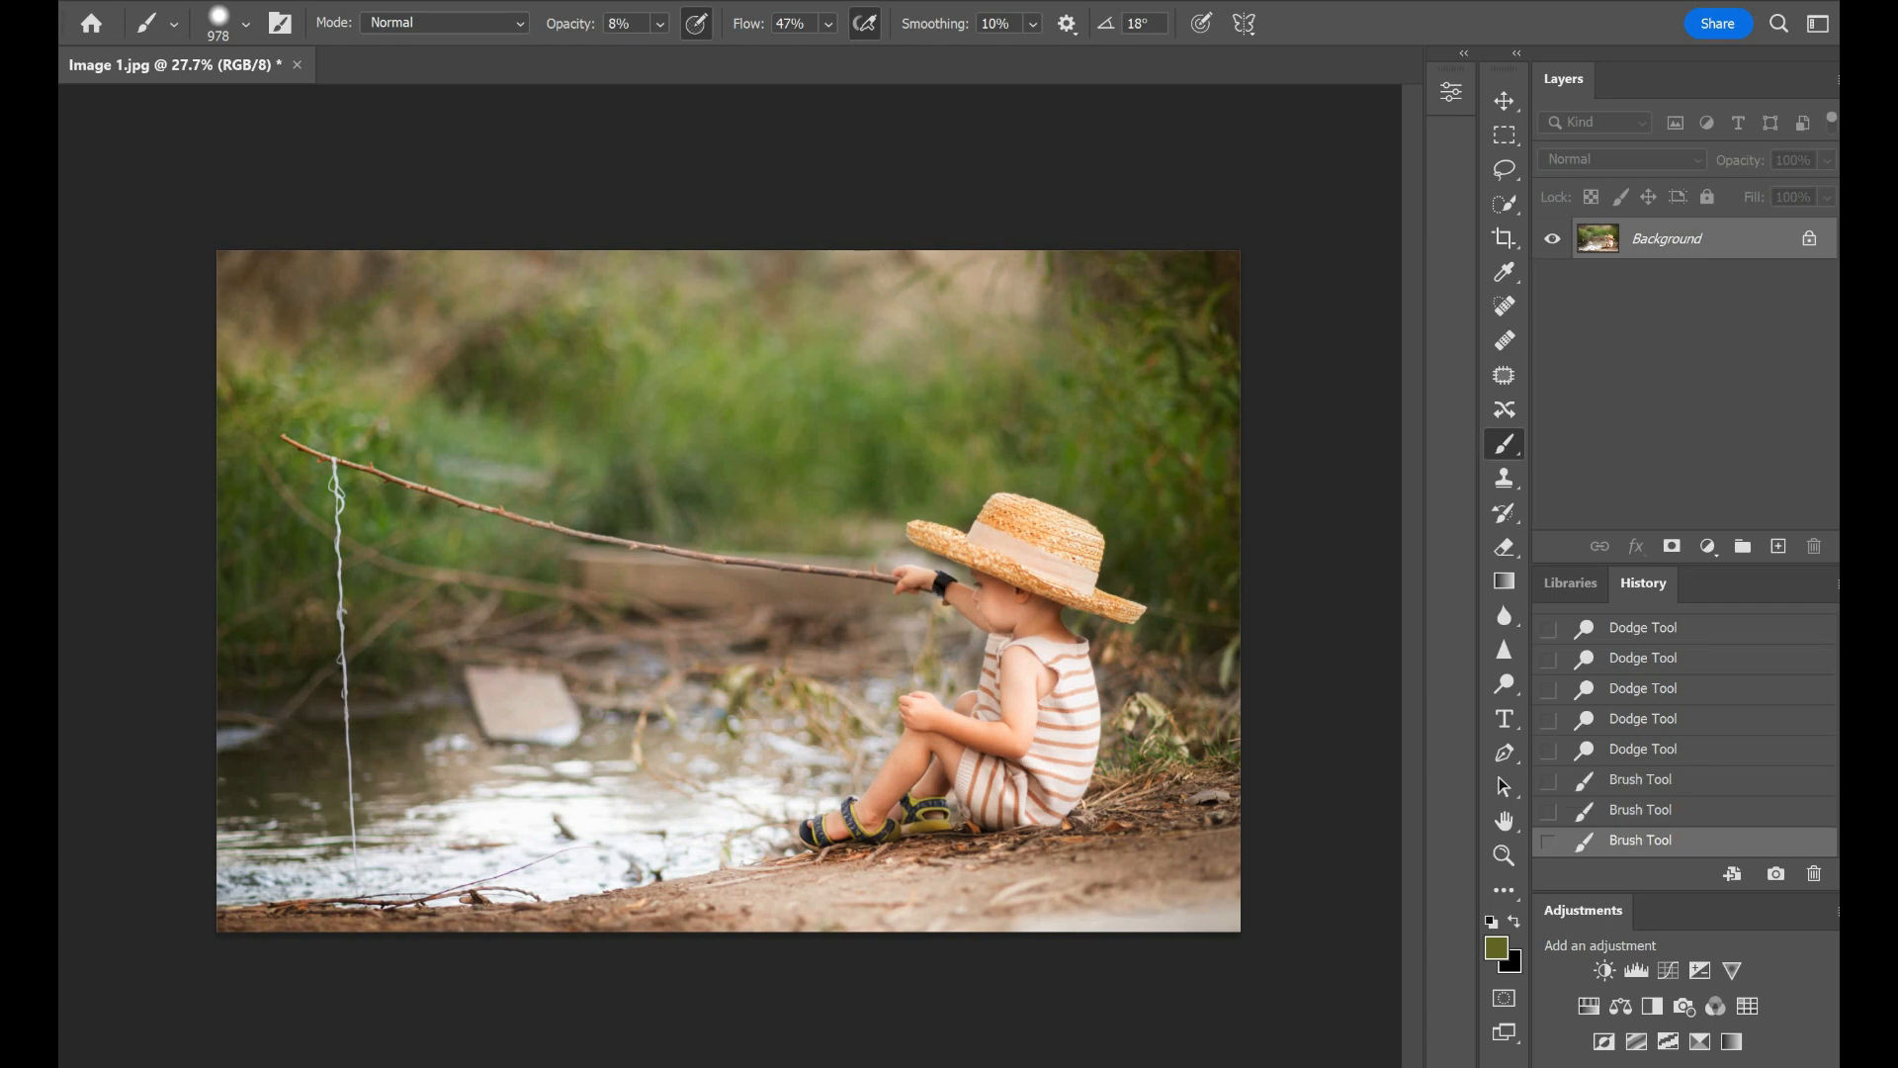
{"action": "left_click", "coordinate": [949, 321]}
{"action": "left_click", "coordinate": [949, 321]}
{"action": "left_click_drag", "start_coordinate": [1186, 672], "coordinate": [1446, 788]}
{"action": "key", "text": "ctrl+z"}
{"action": "key", "text": "ctrl+z"}
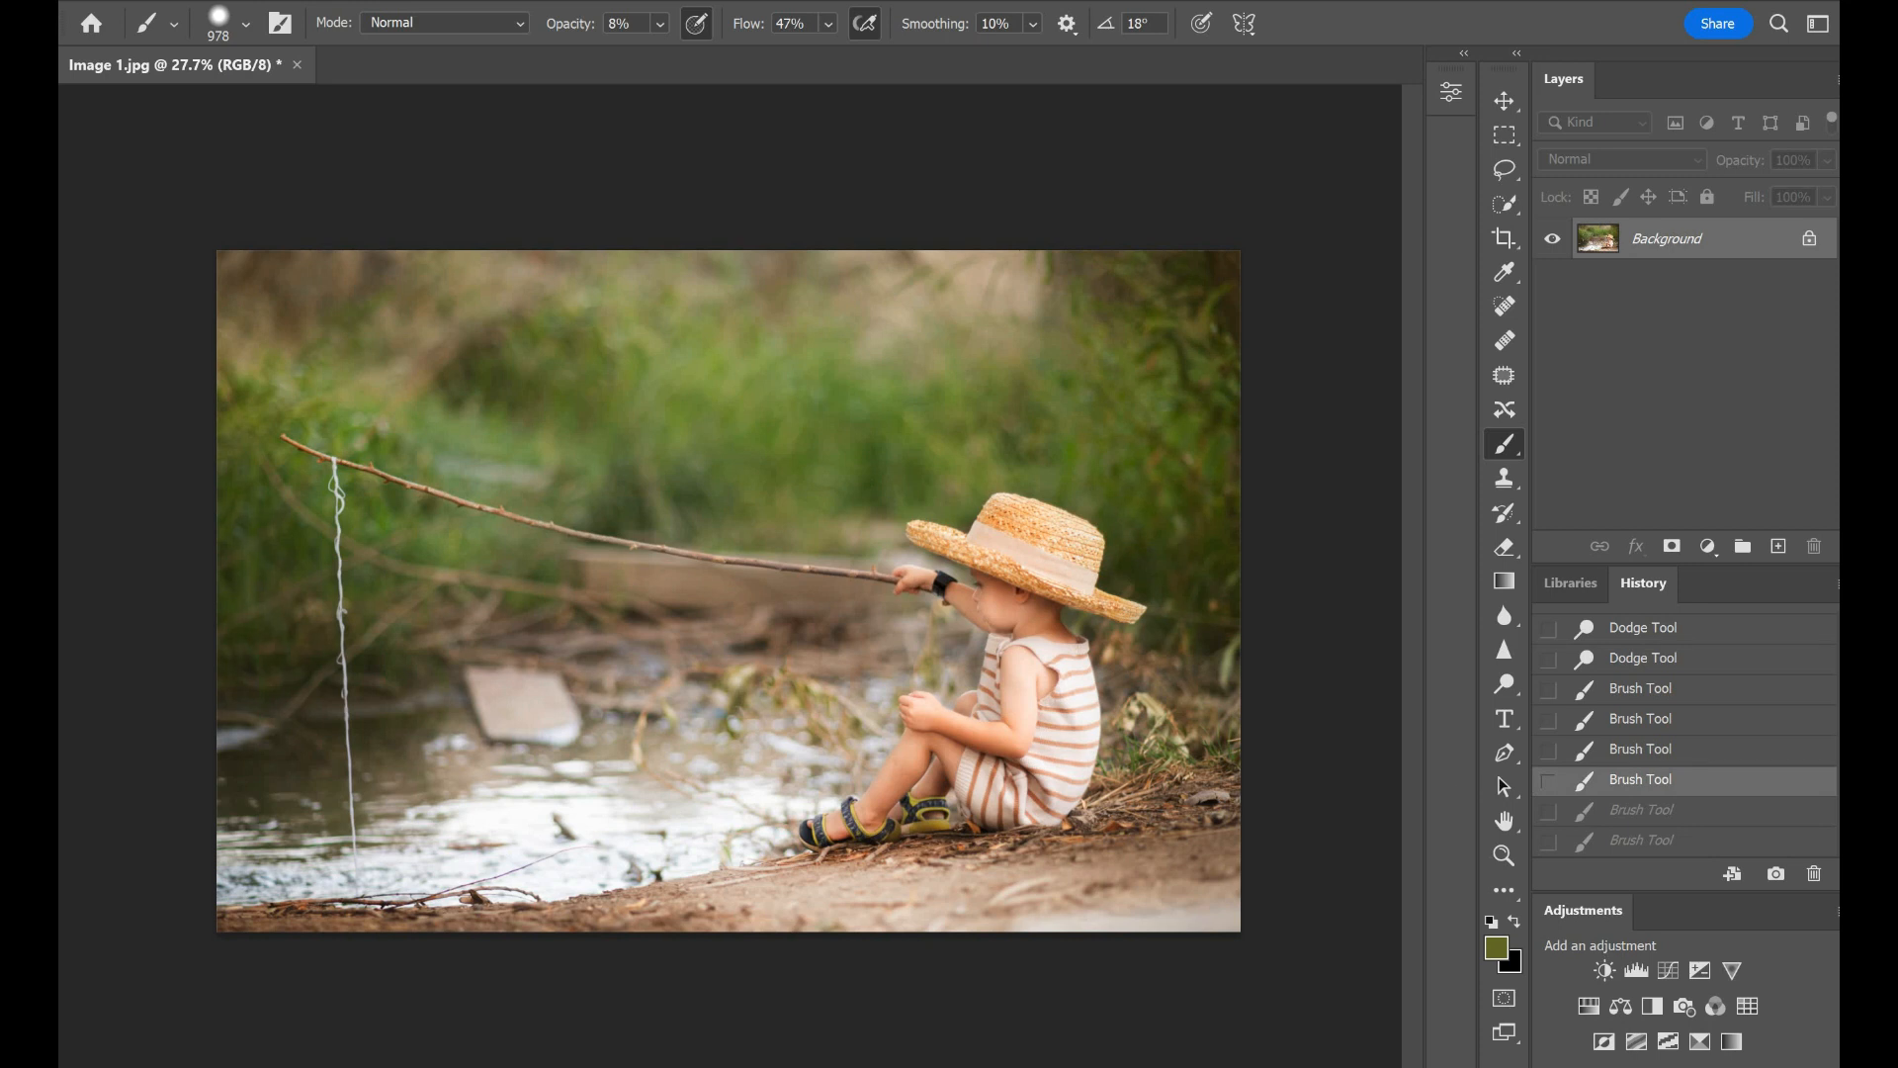
{"action": "left_click", "coordinate": [968, 311]}
{"action": "left_click", "coordinate": [968, 311]}
{"action": "left_click", "coordinate": [969, 312]}
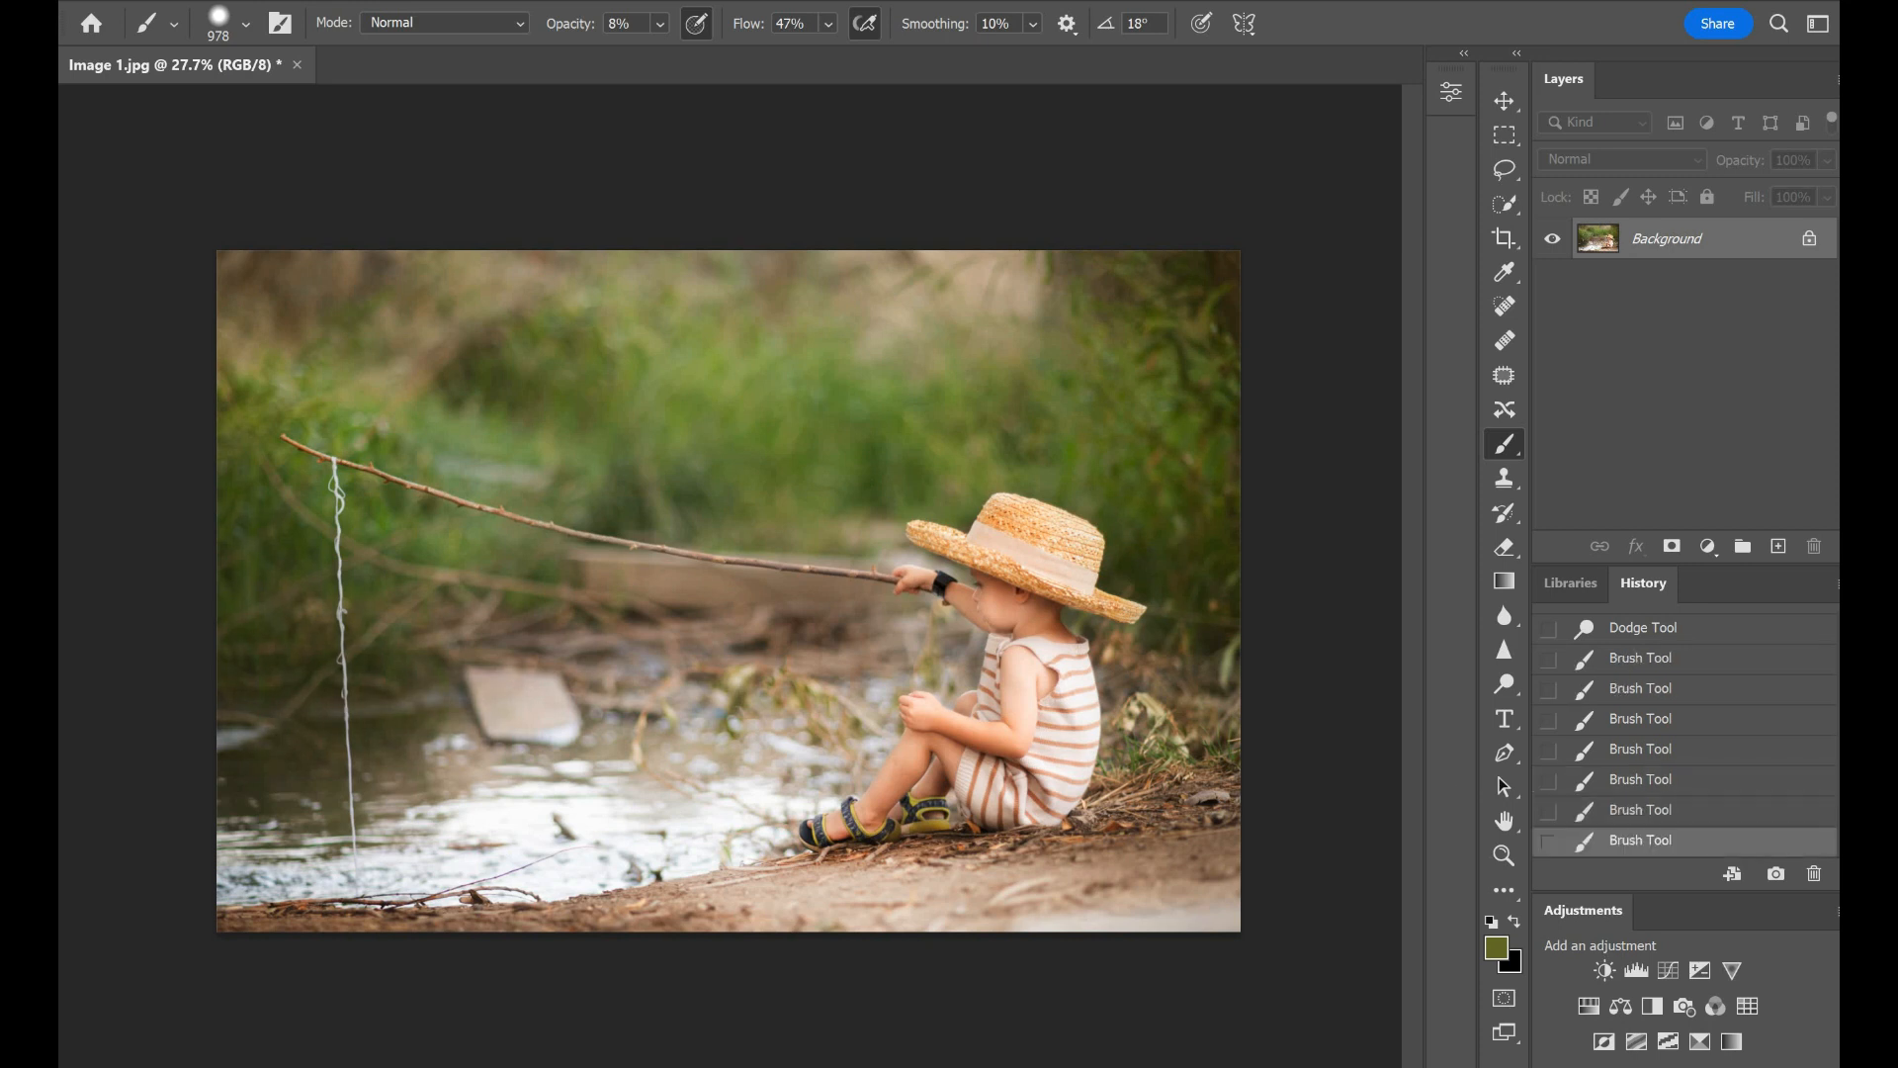
{"action": "left_click", "coordinate": [969, 311]}
Step: Compare the photo with and without the green brush strokes by reverting to the last Dodge Tool state and restoring the latest Brush Tool state
{"action": "scroll", "coordinate": [1726, 669], "scroll_direction": "up", "scroll_amount": 3}
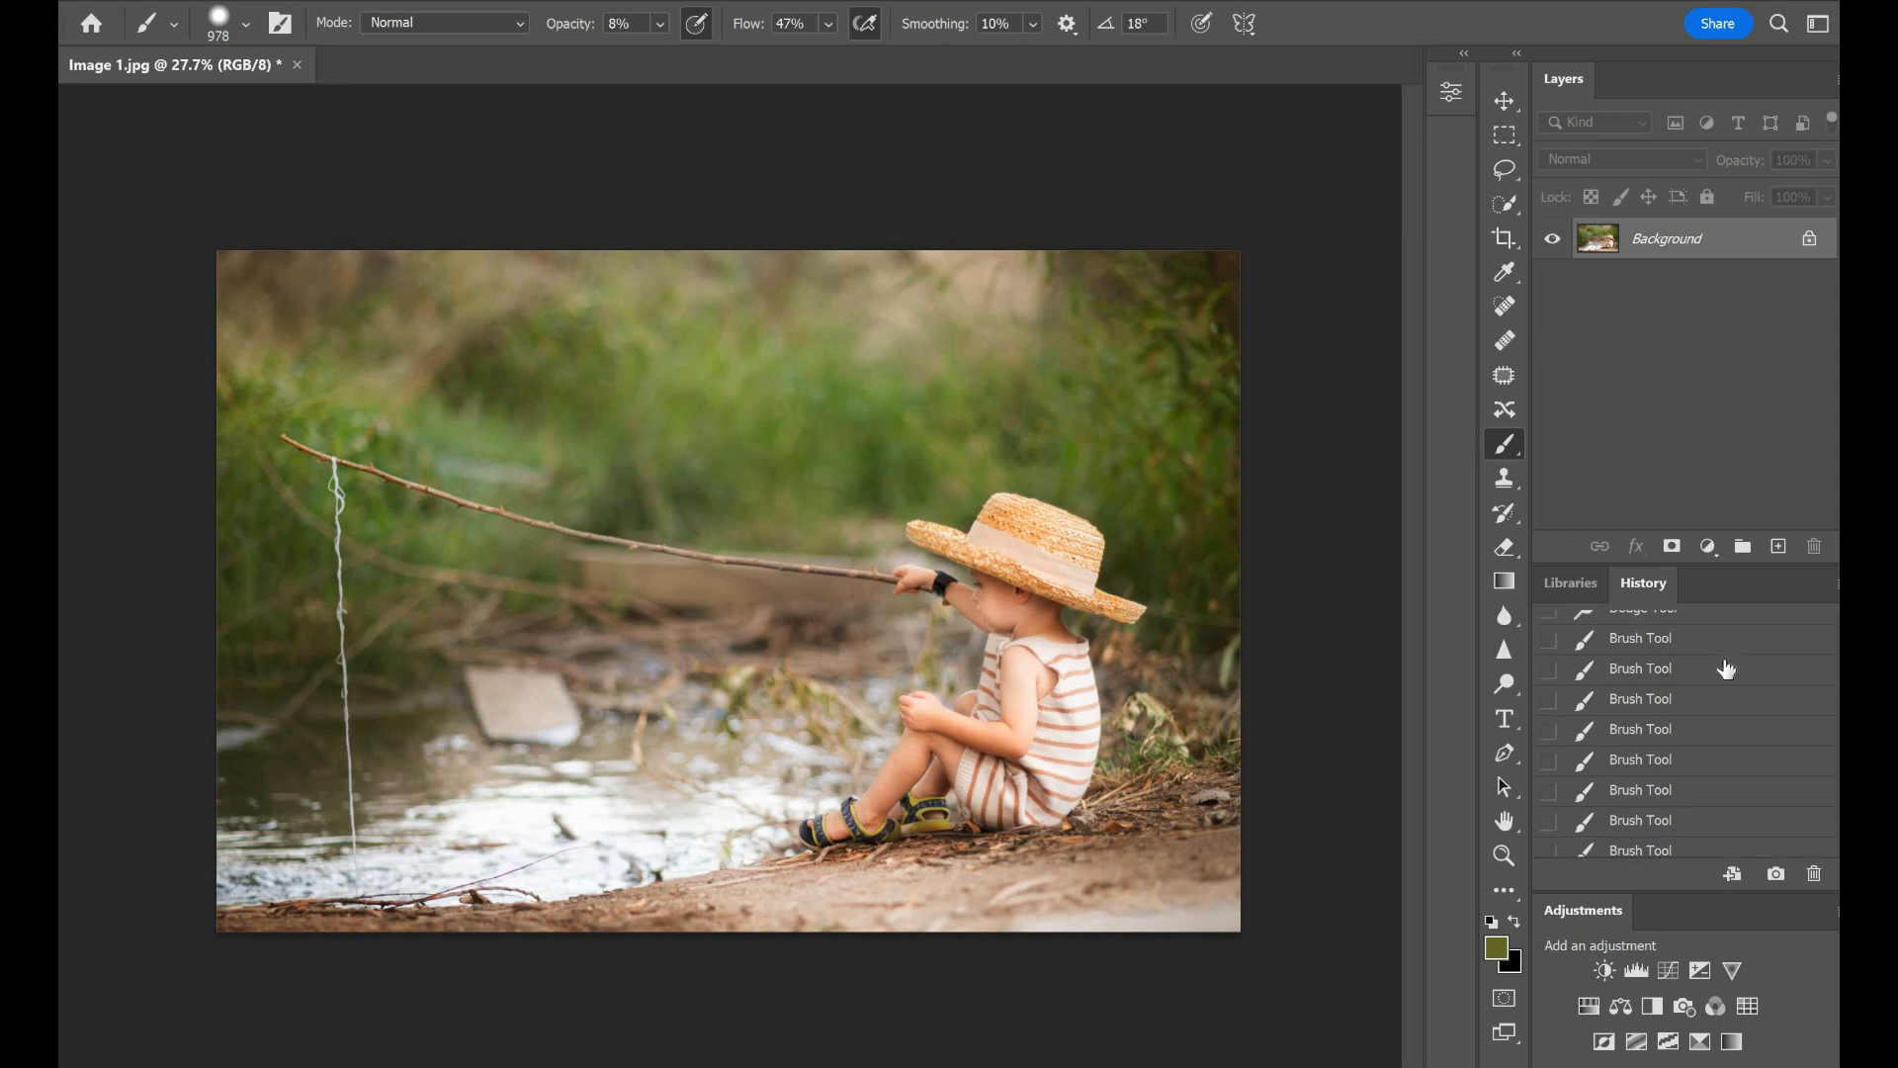
{"action": "left_click", "coordinate": [1702, 684]}
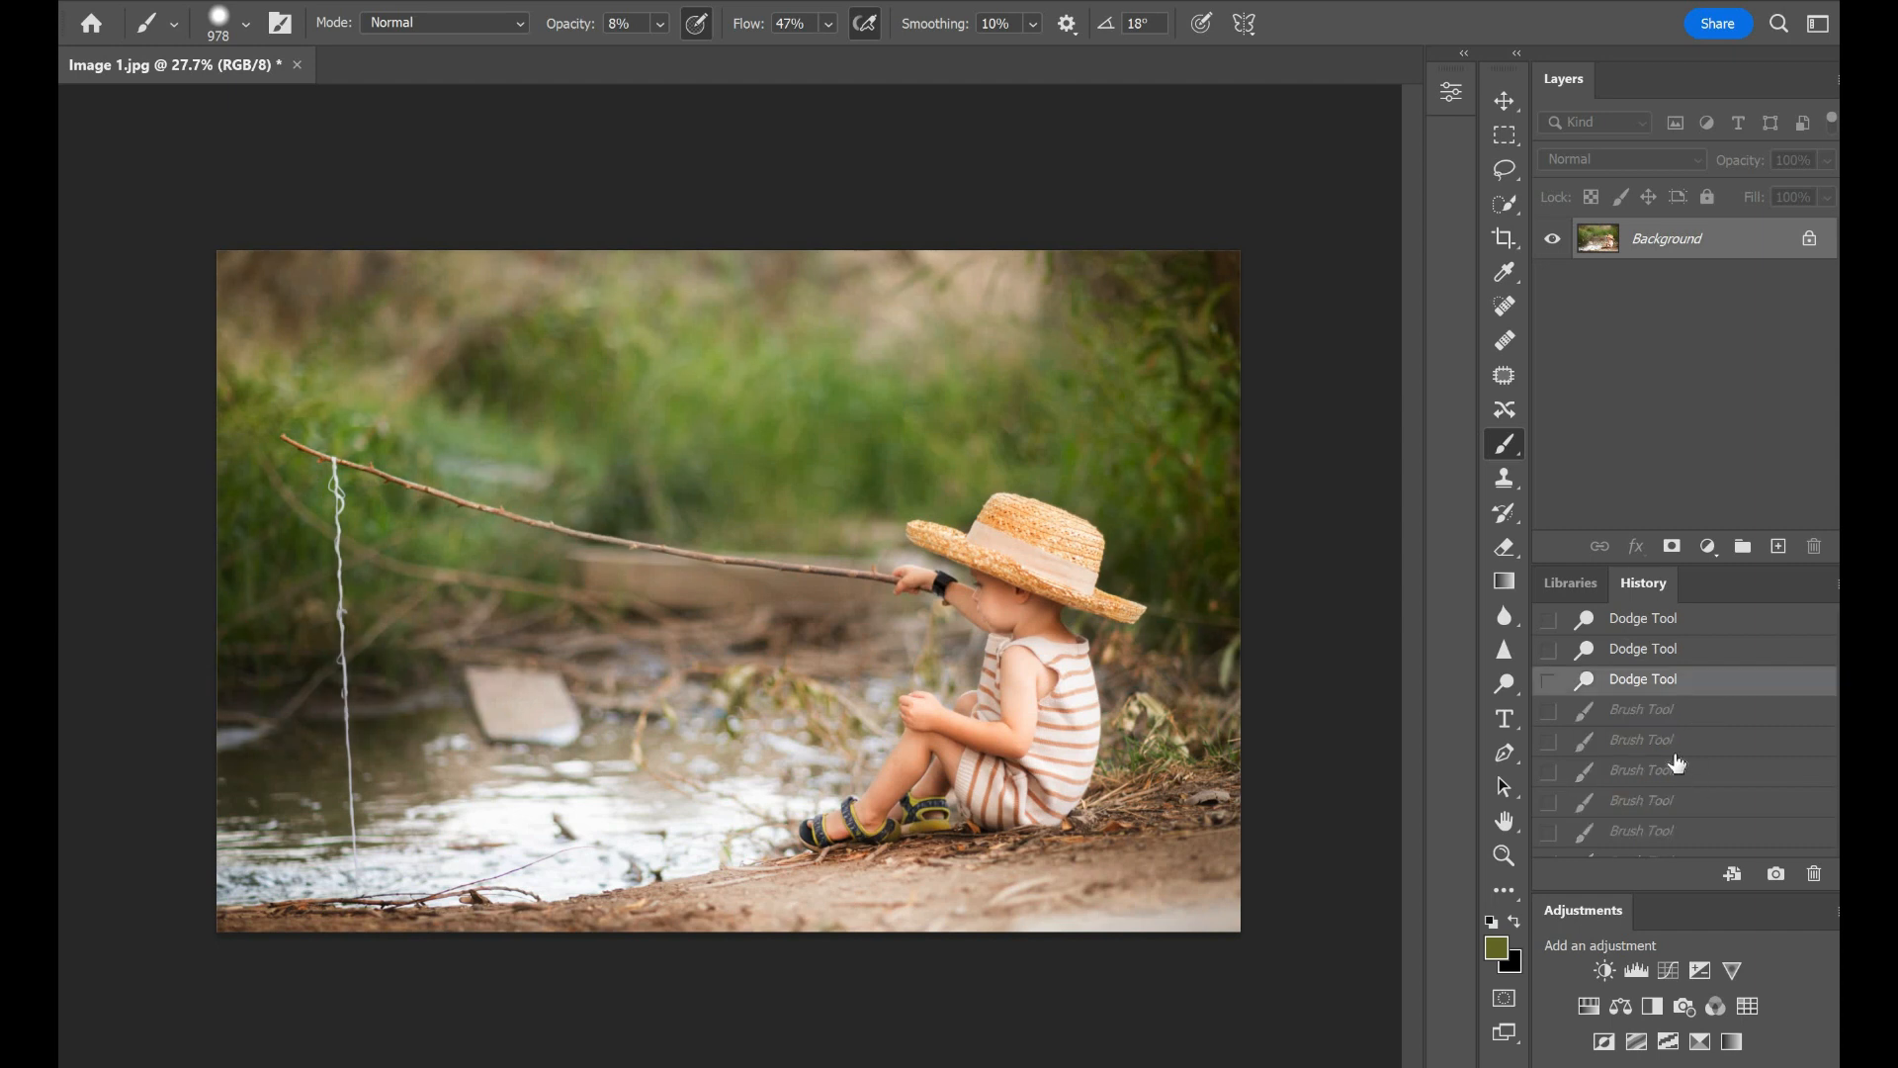
{"action": "scroll", "coordinate": [1676, 762], "scroll_direction": "down", "scroll_amount": 3}
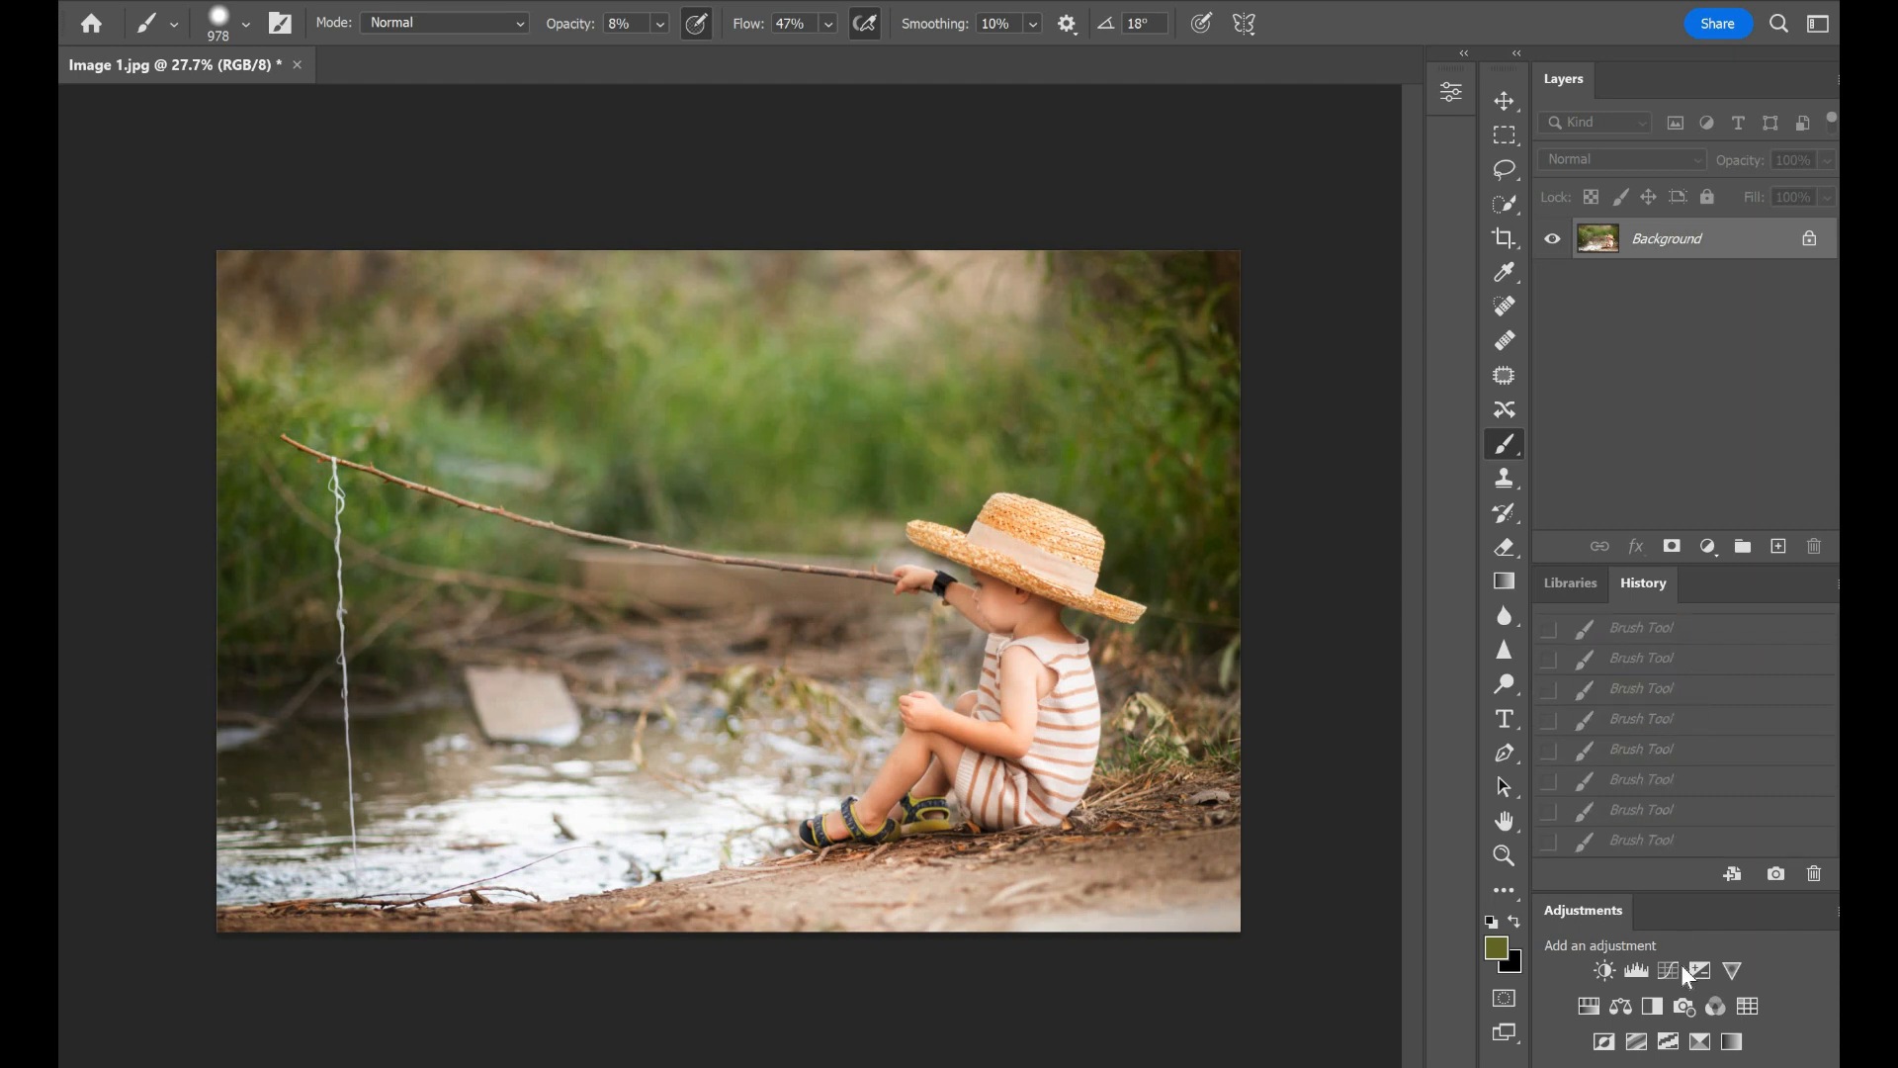
{"action": "left_click", "coordinate": [1686, 842]}
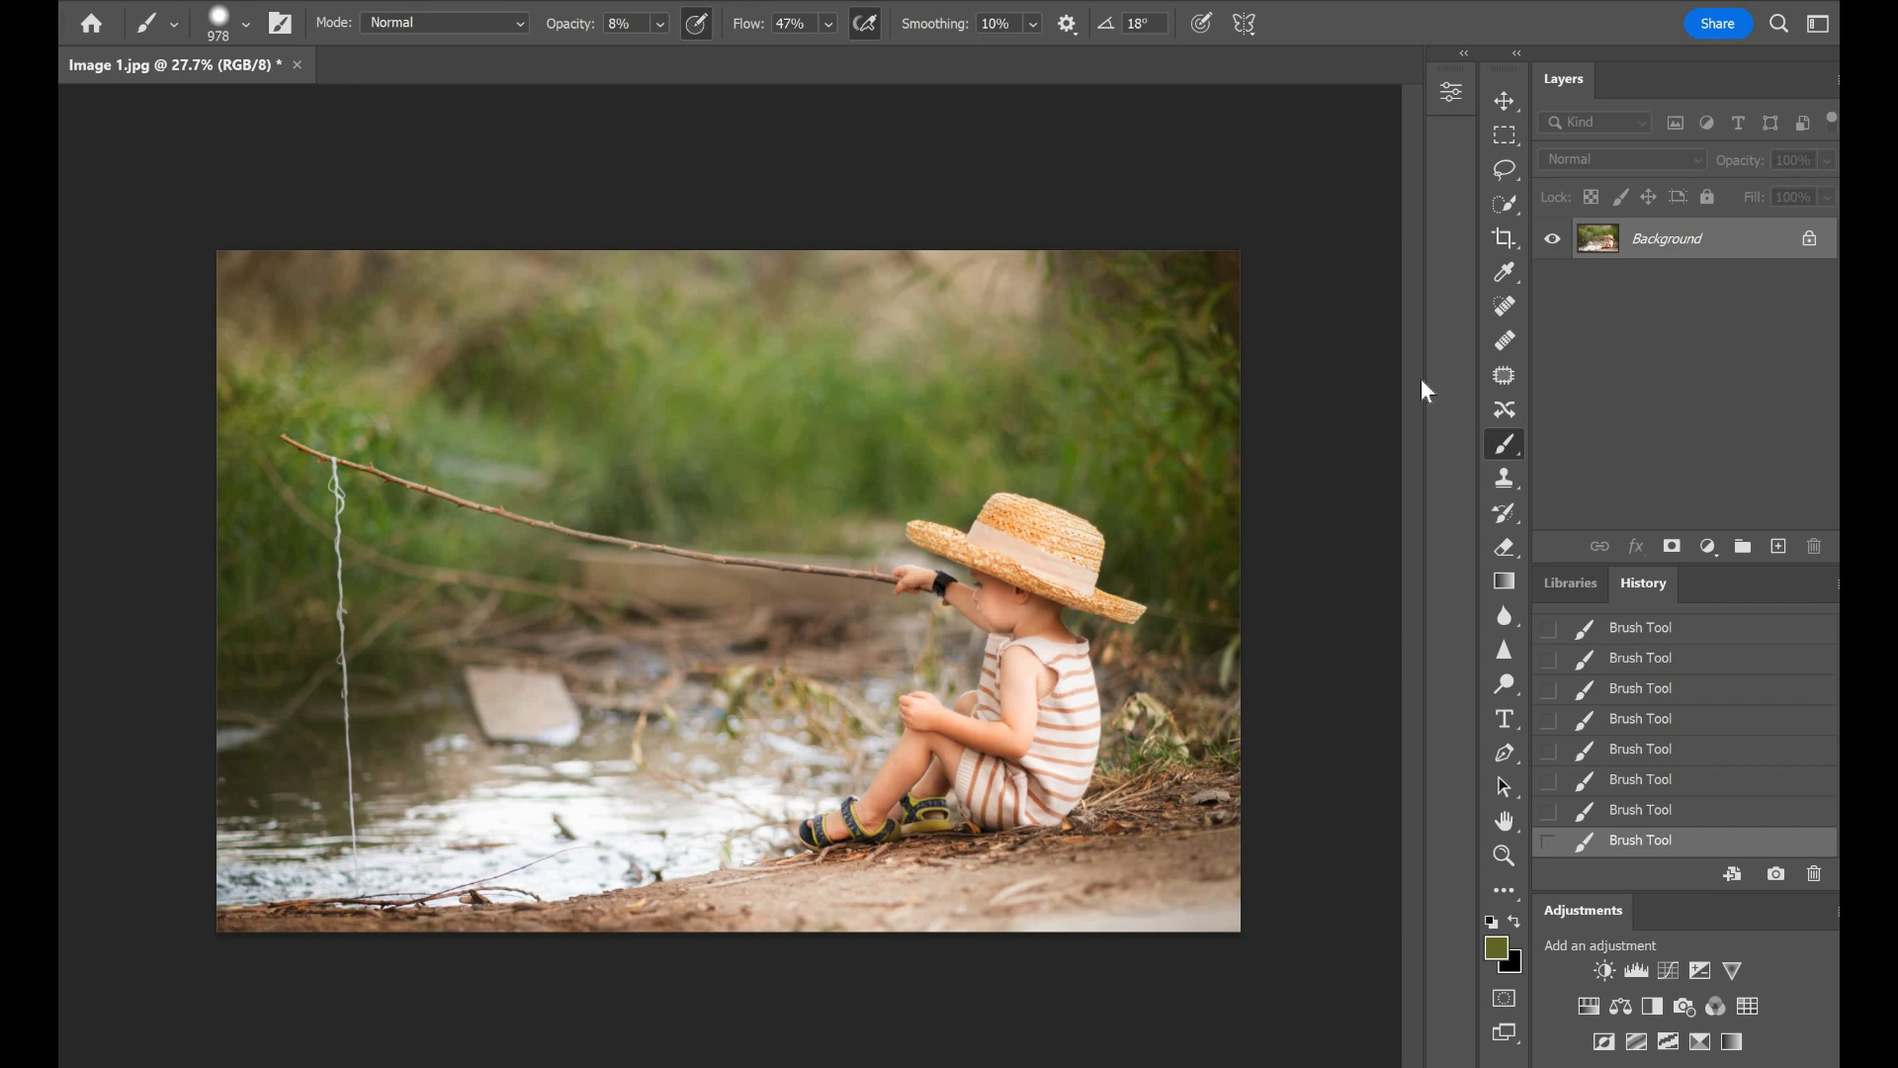
Step: Sample the brown of the soil below the boy and switch back to the Brush tool
{"action": "left_click", "coordinate": [1504, 272]}
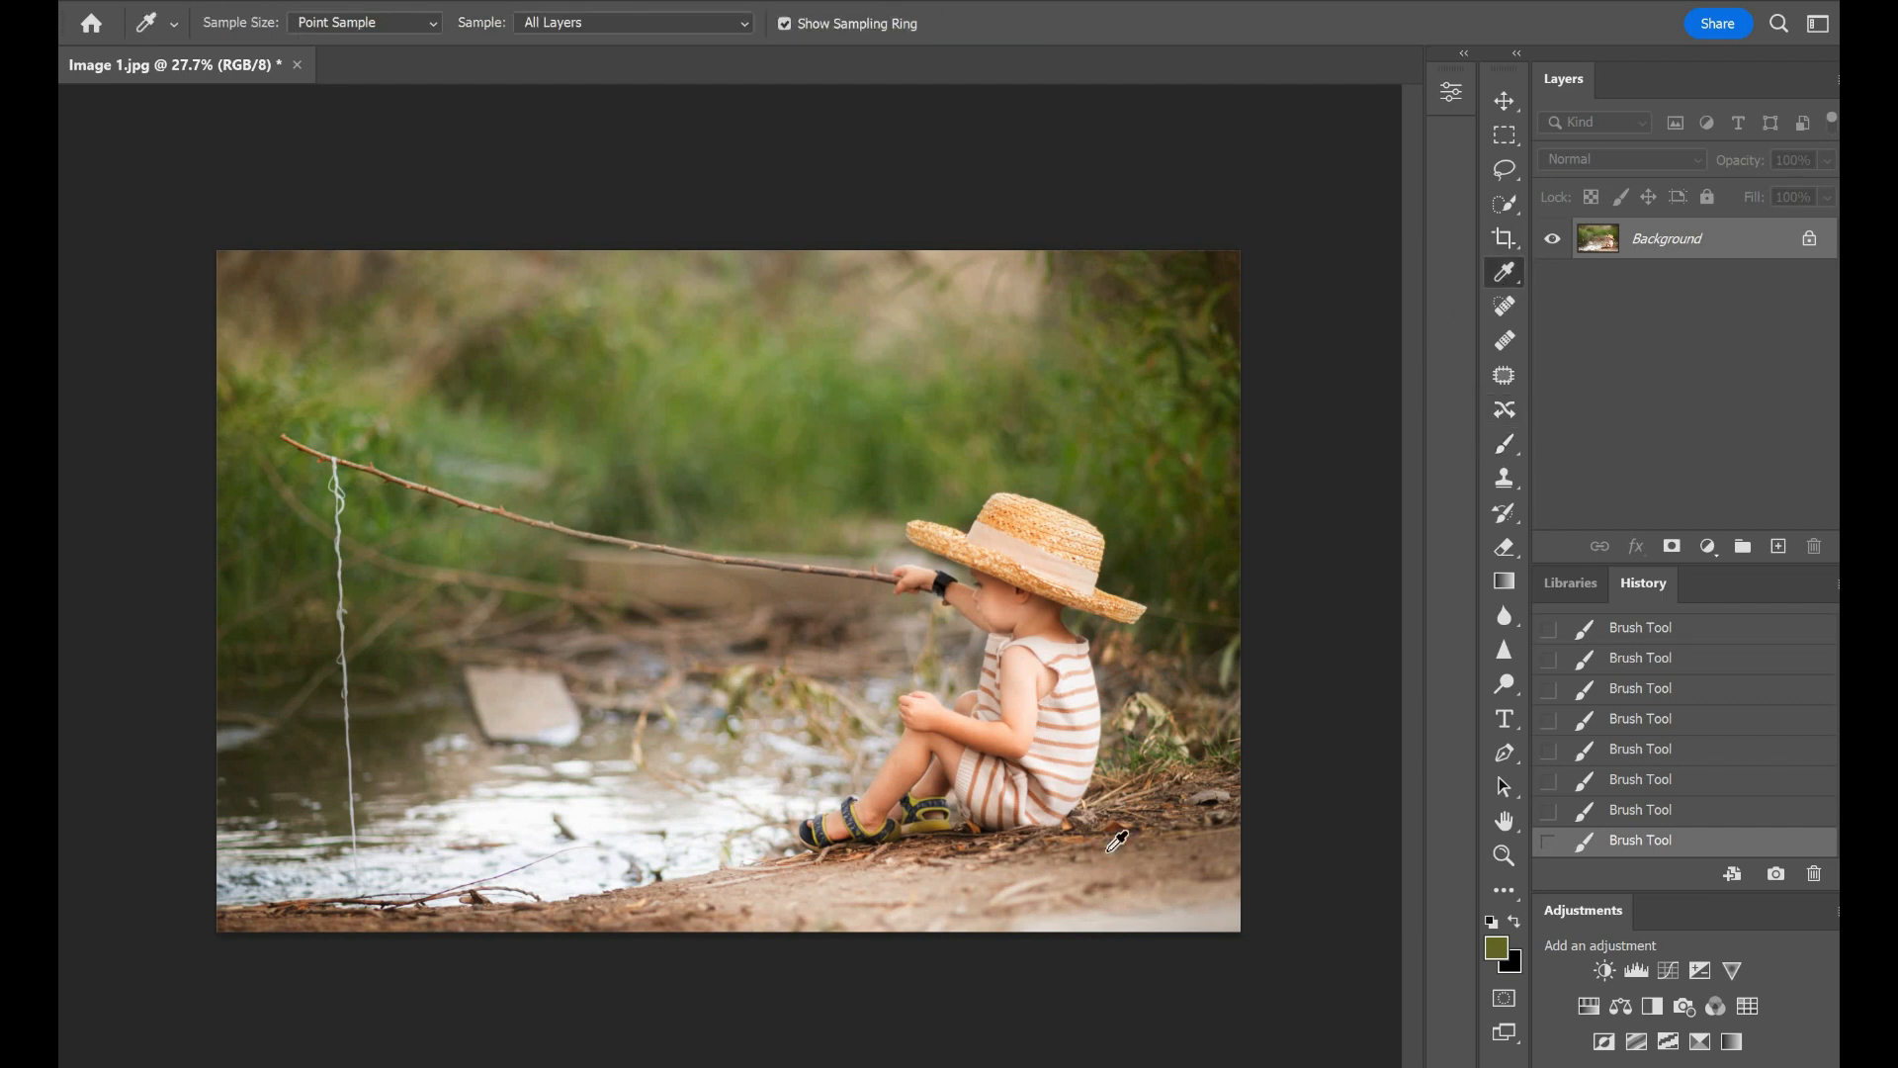
{"action": "left_click_drag", "start_coordinate": [1106, 847], "coordinate": [1099, 840]}
{"action": "left_click", "coordinate": [1492, 443]}
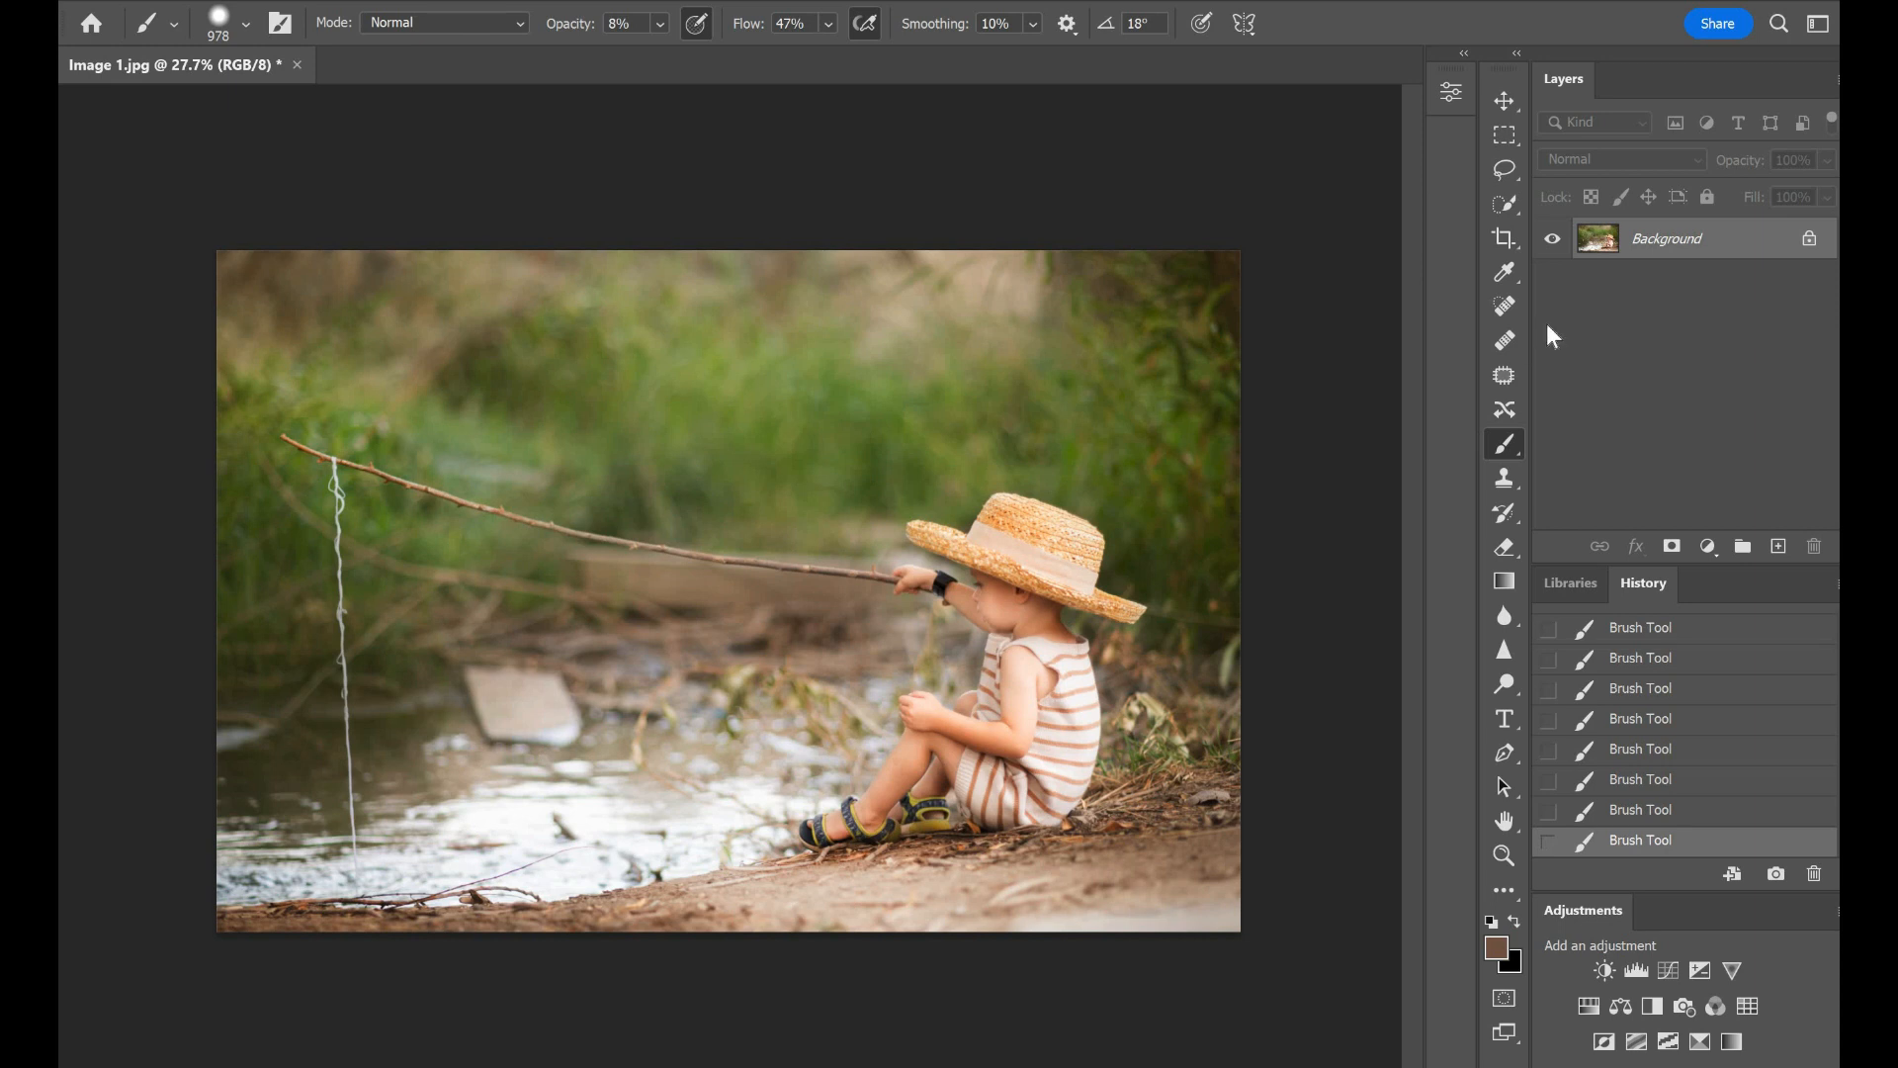
Step: Sample a grey-blue from the water near the boy and brush it over the bright water reflections
{"action": "left_click", "coordinate": [1502, 278]}
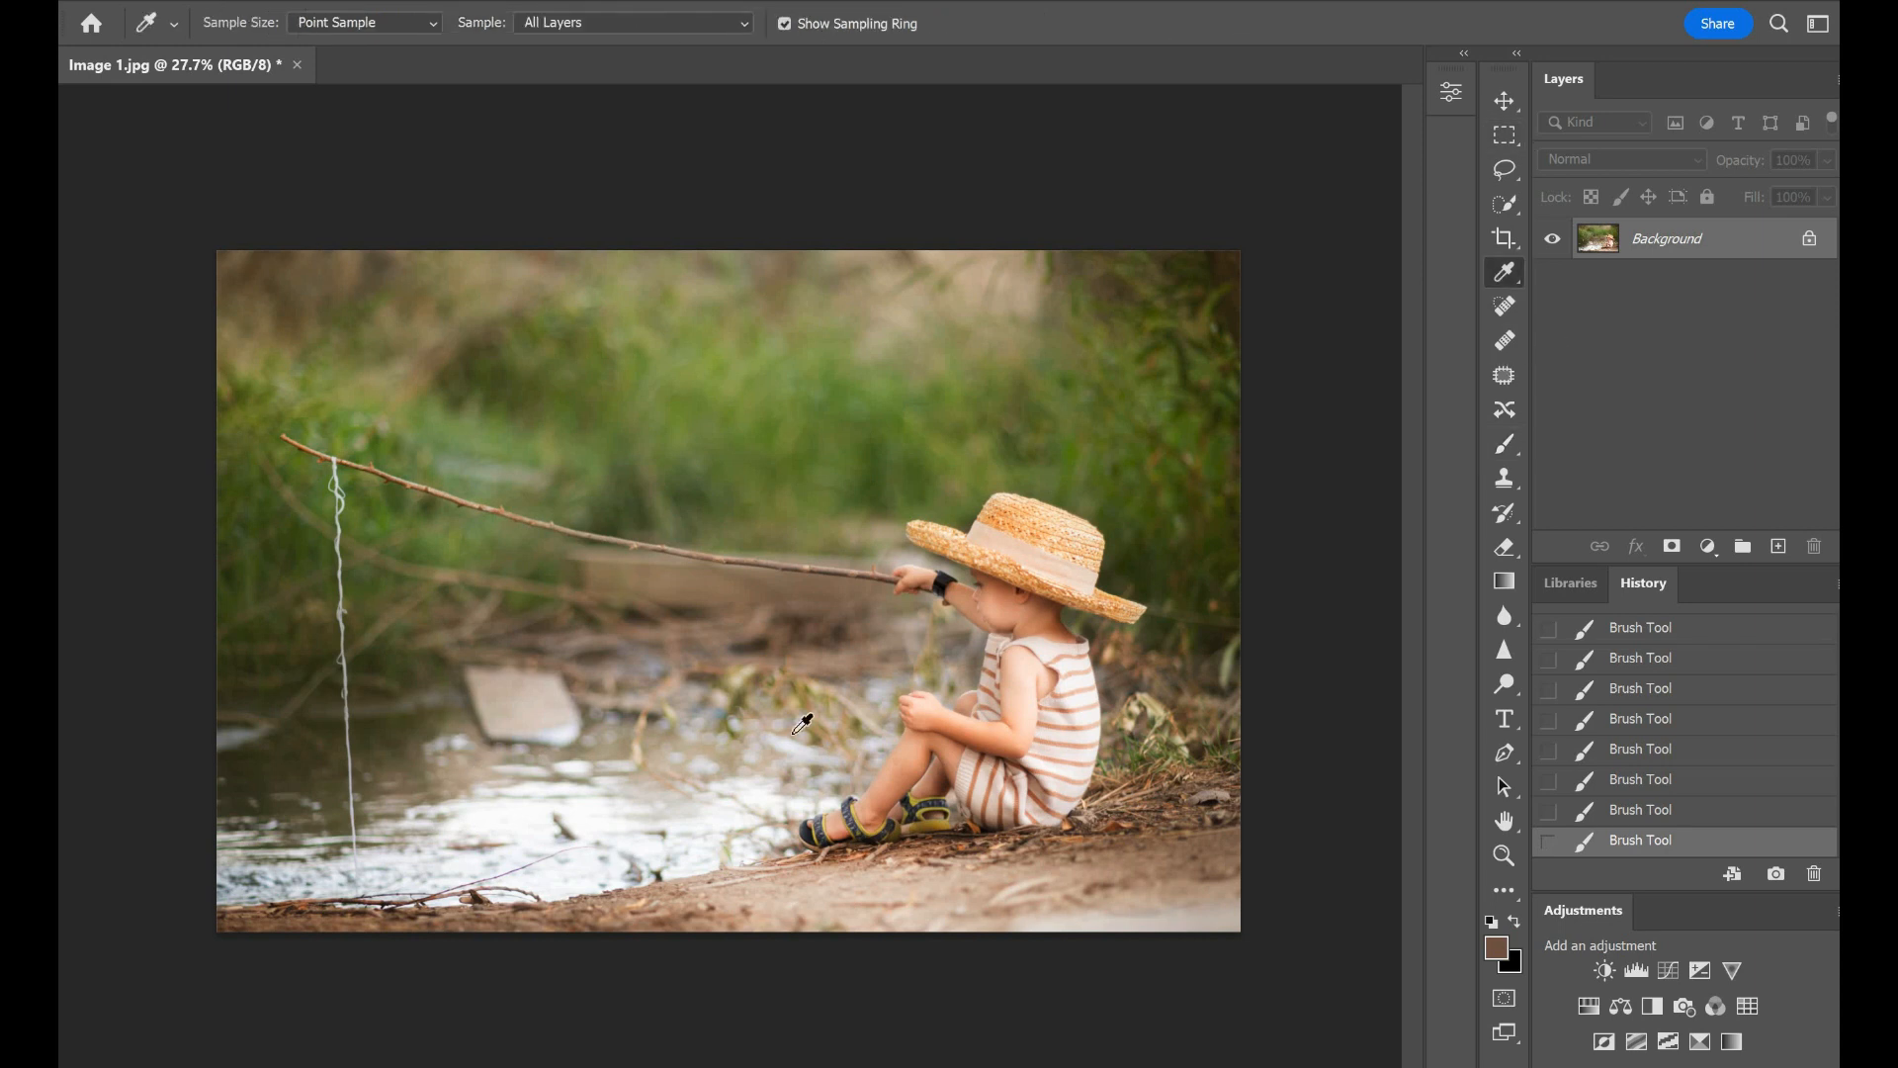
{"action": "left_click", "coordinate": [732, 704]}
{"action": "left_click", "coordinate": [1504, 444]}
{"action": "left_click", "coordinate": [539, 820]}
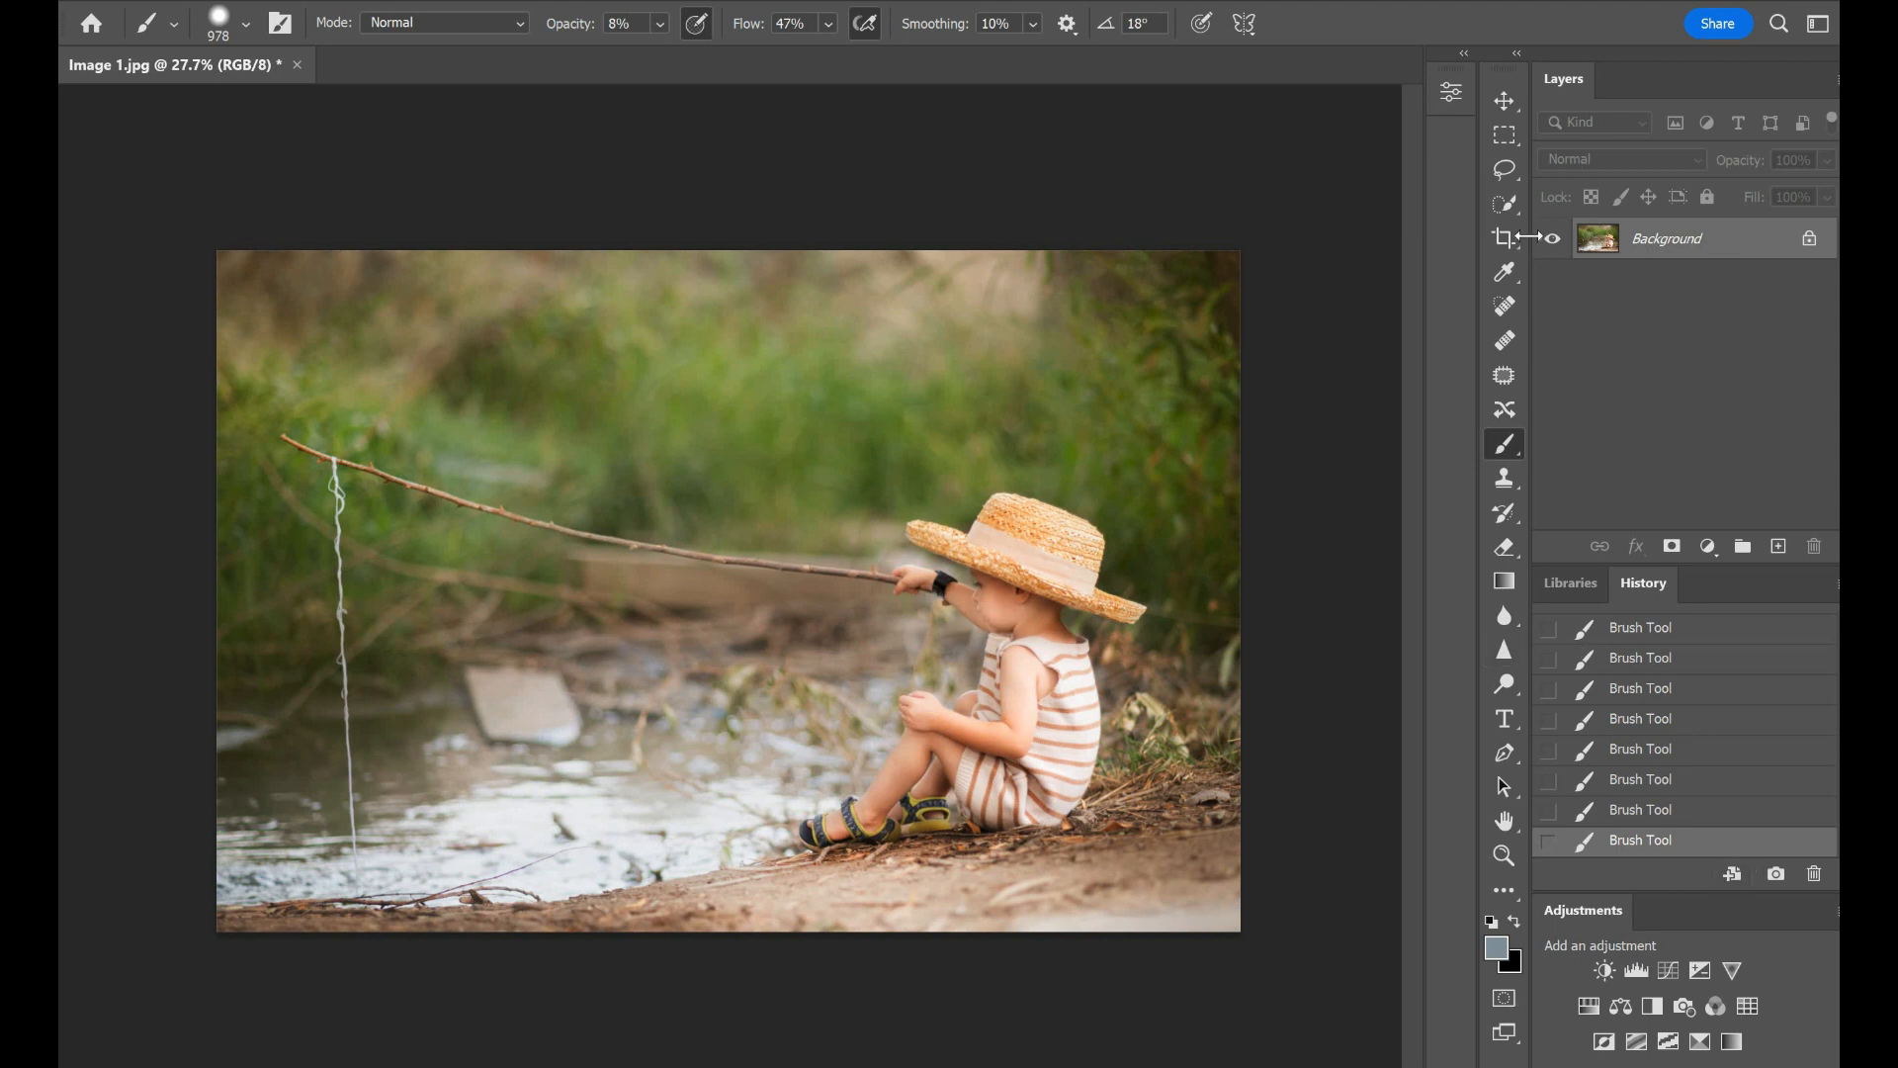
Step: Set the foreground color to white, ffffff
{"action": "left_click", "coordinate": [1496, 948]}
{"action": "type", "text": "ffffff"}
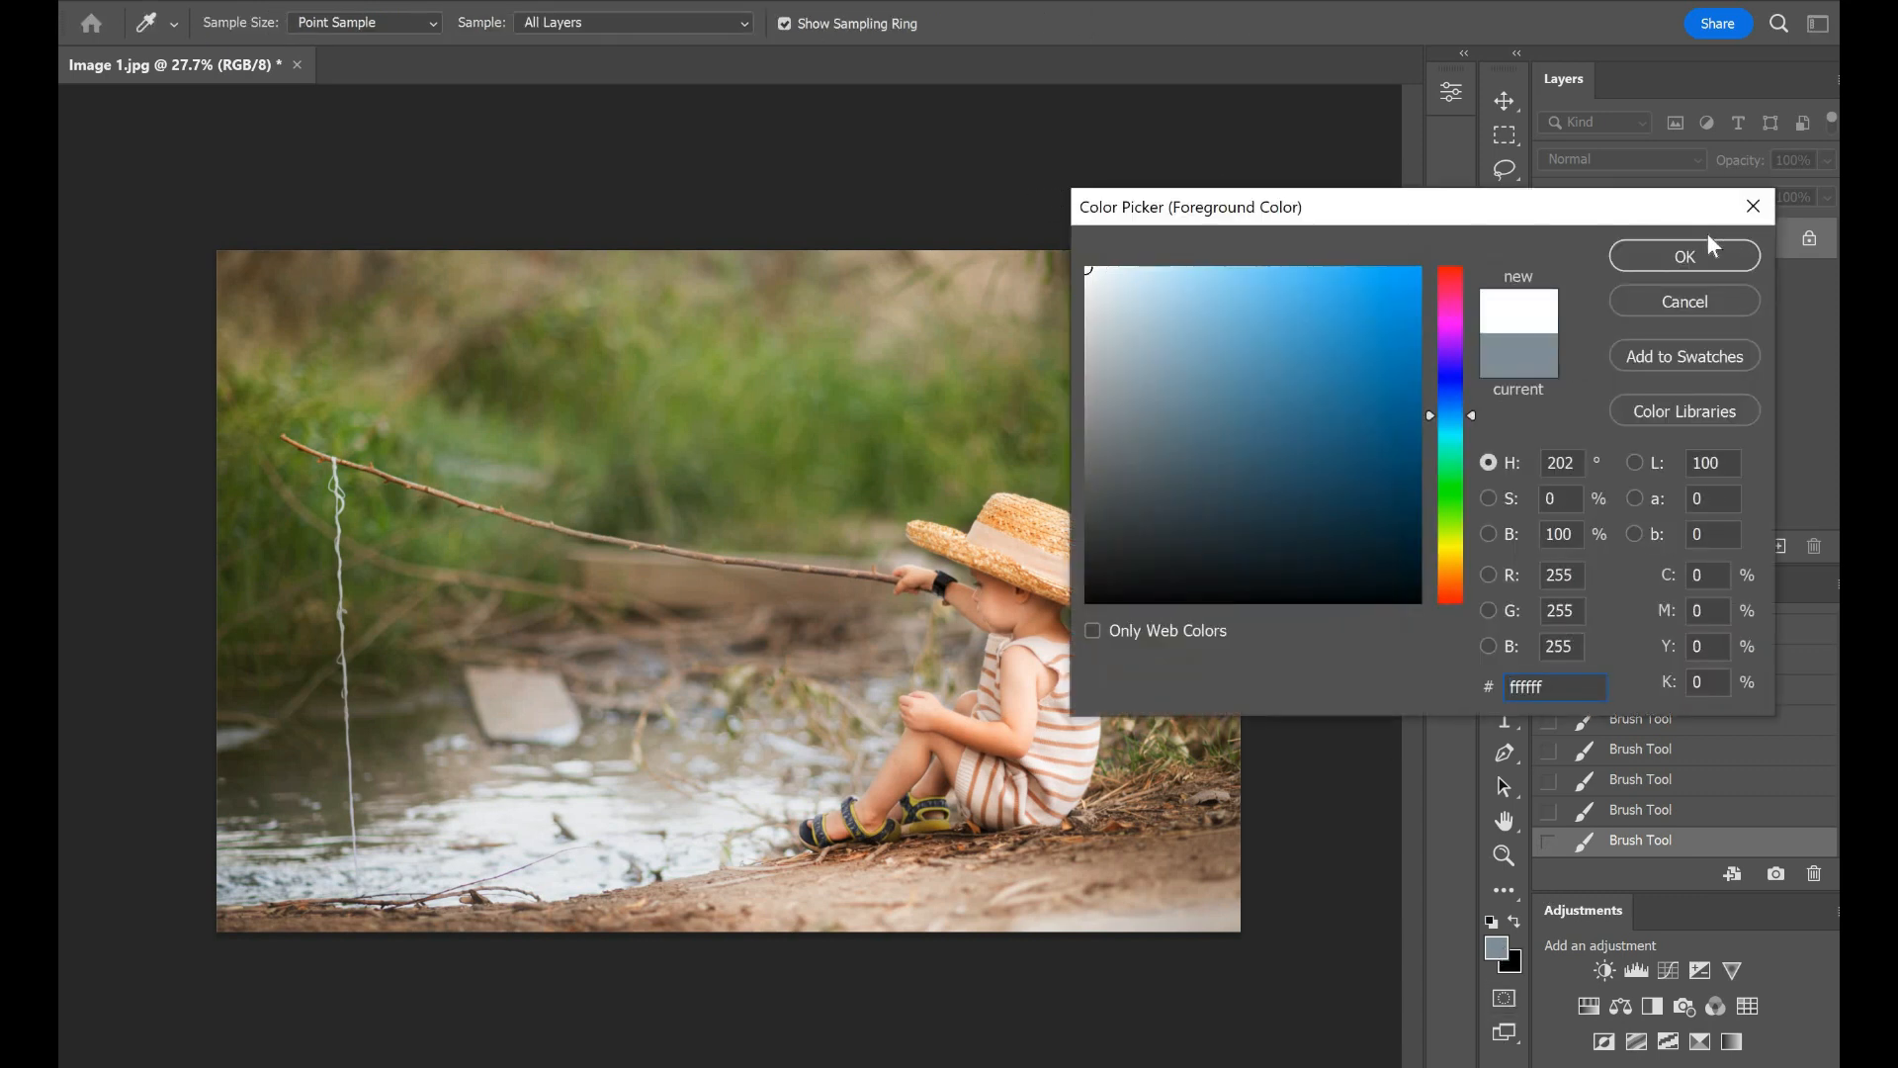
{"action": "left_click", "coordinate": [1684, 256]}
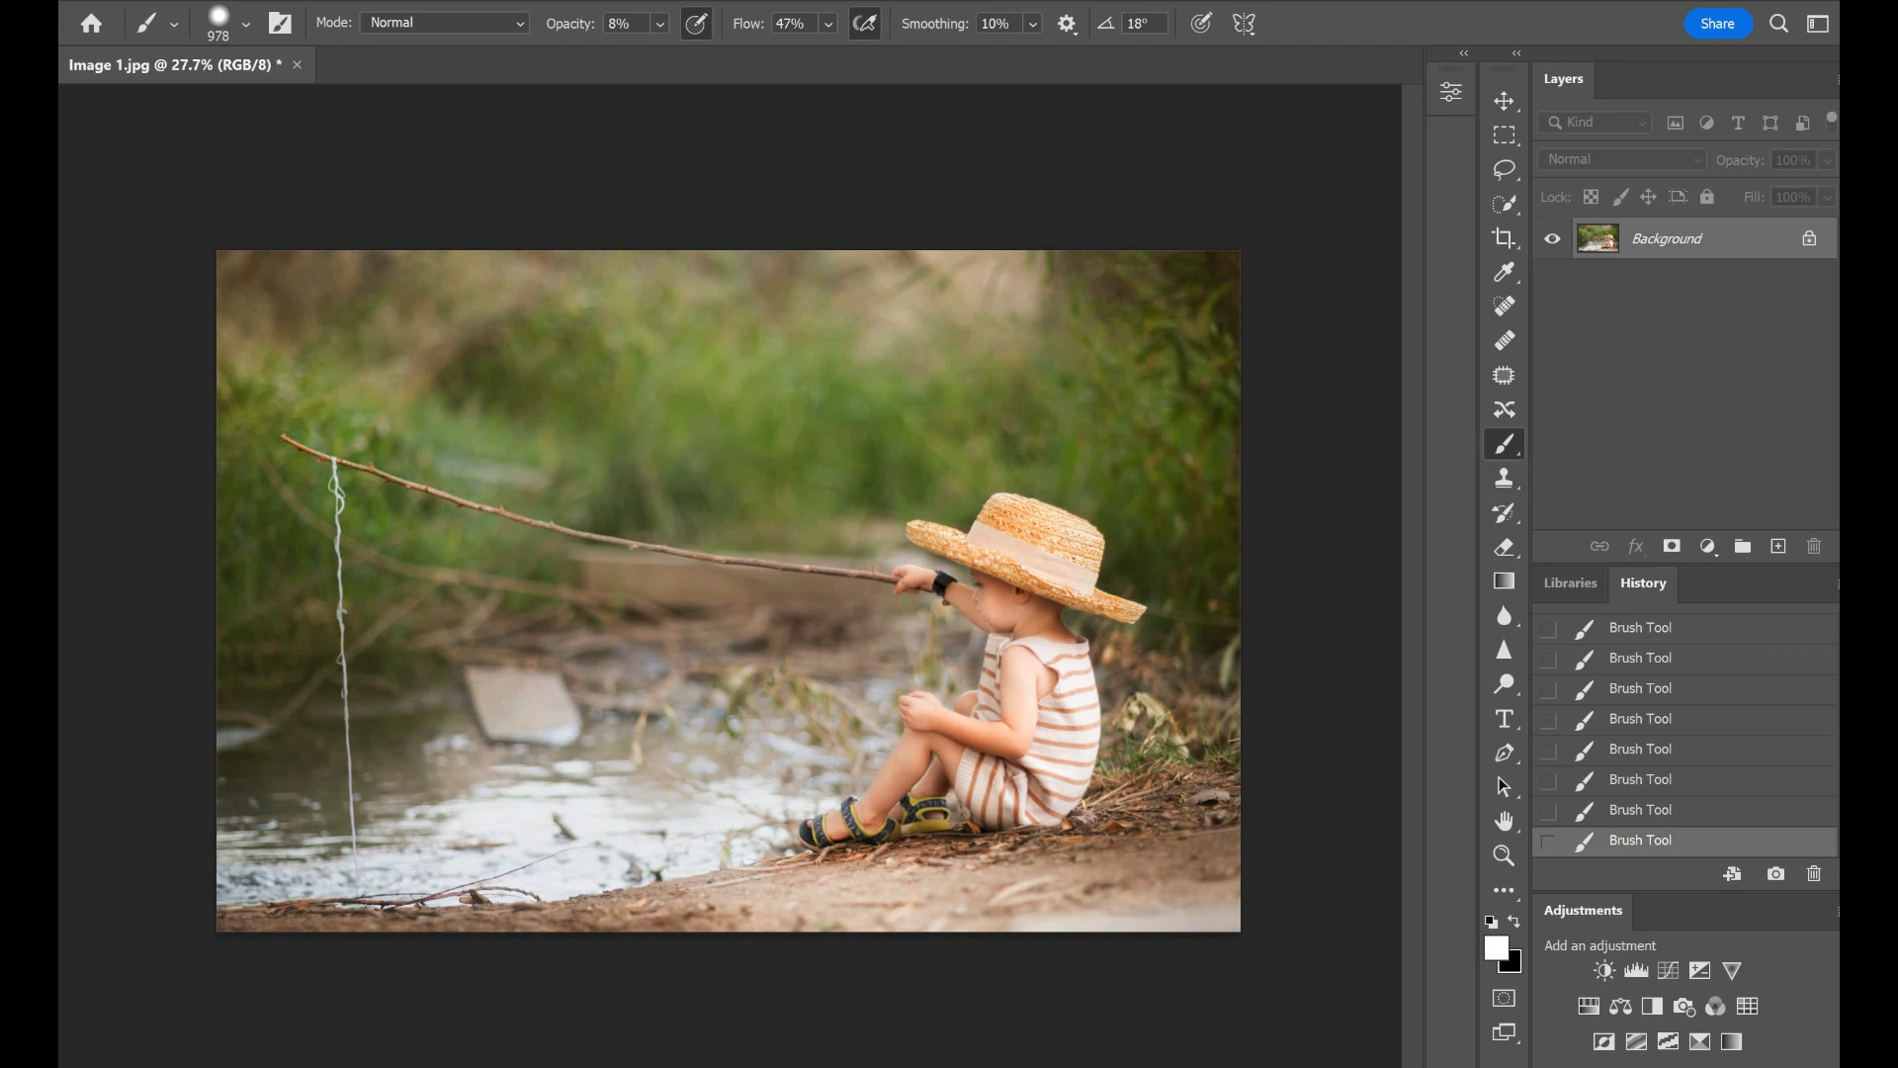
Step: Switch to the Burn tool and set its brush size to 1046 px
{"action": "left_click", "coordinate": [1504, 683]}
{"action": "key", "text": "shift+o"}
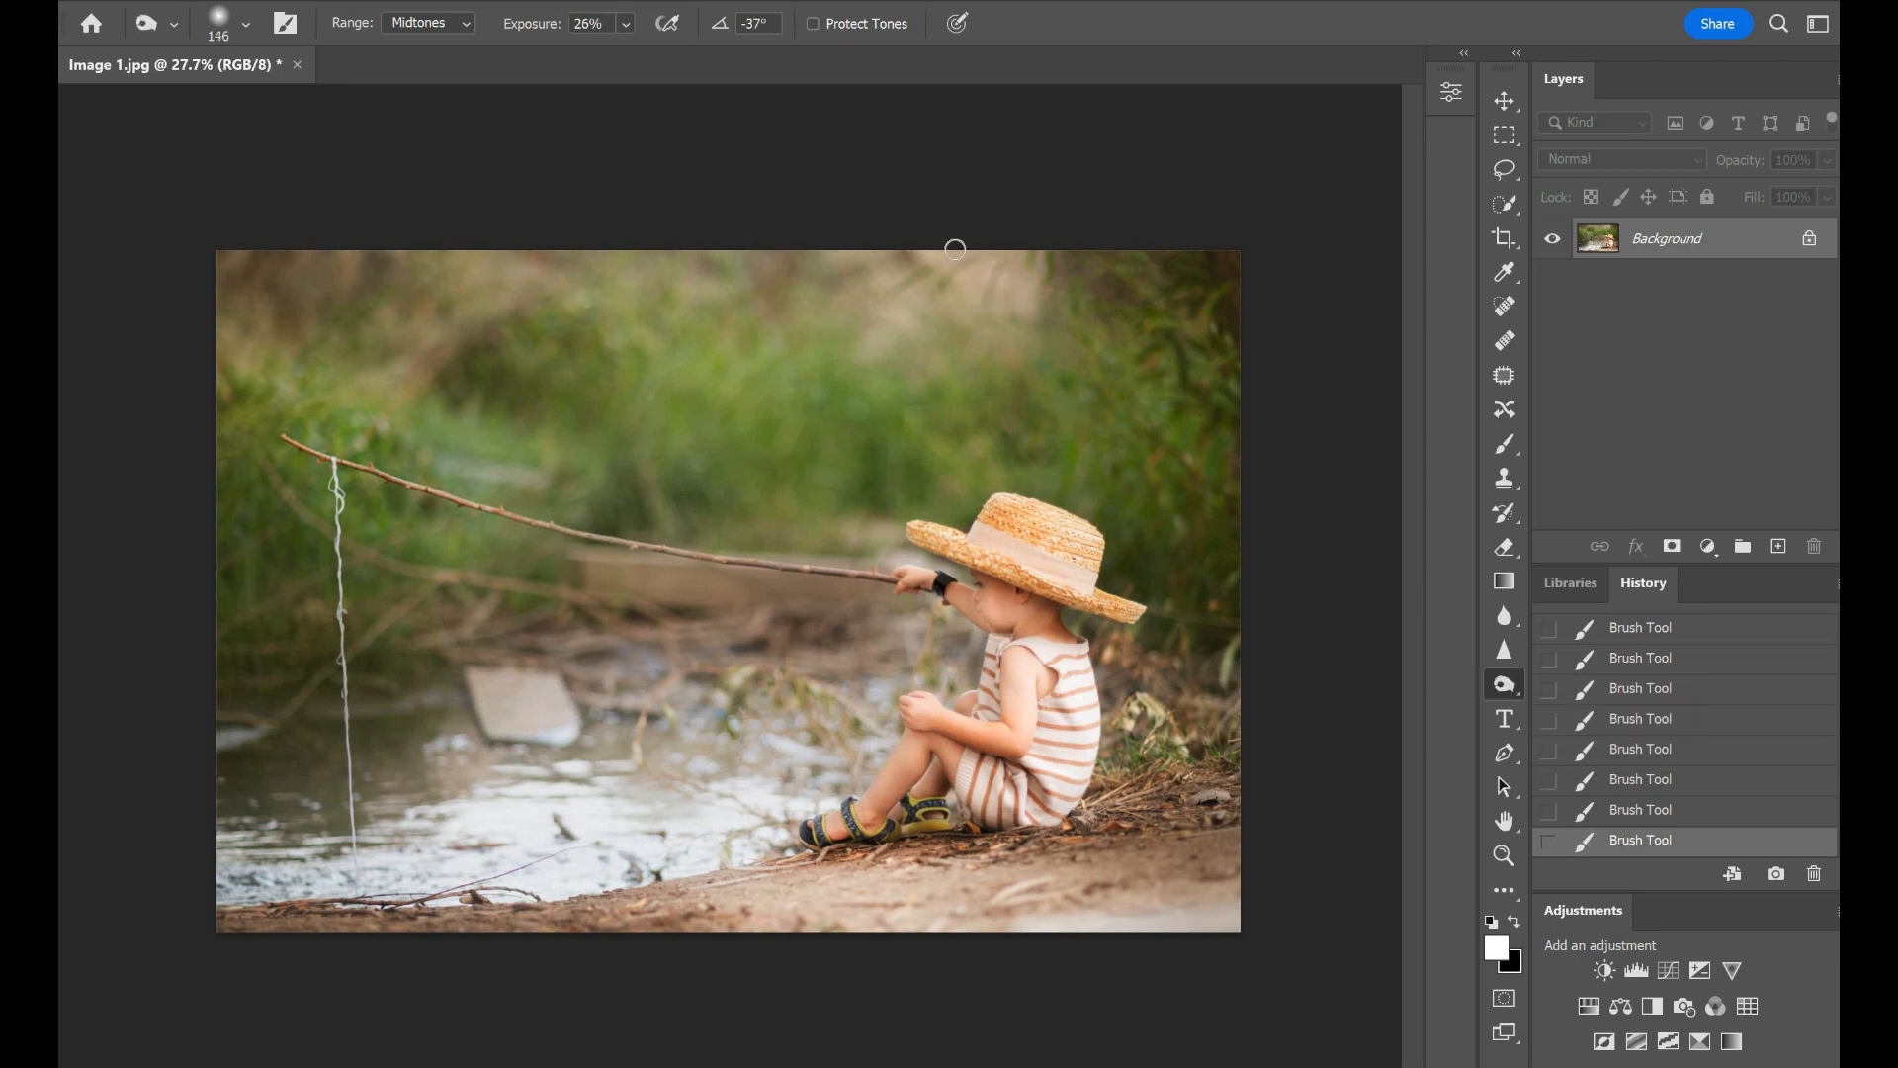
{"action": "left_click", "coordinate": [245, 24]}
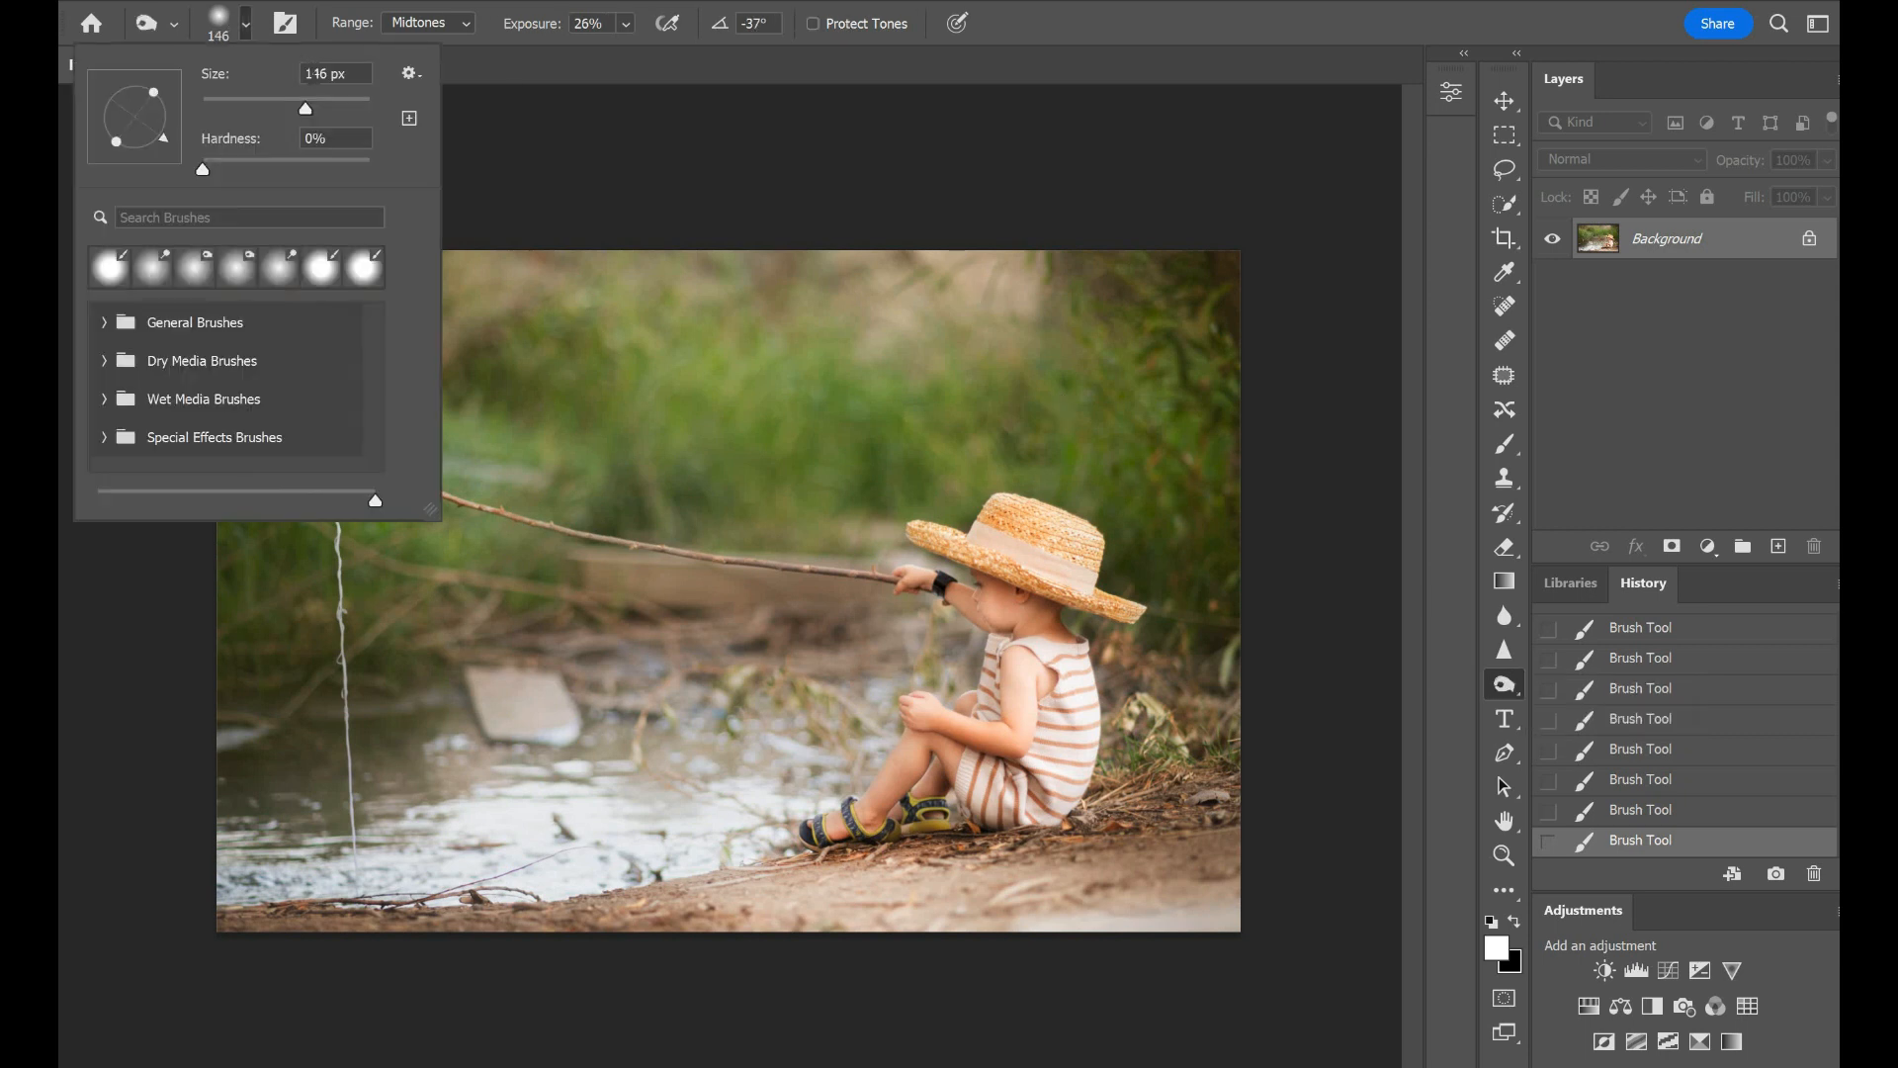
{"action": "left_click", "coordinate": [311, 74]}
{"action": "type", "text": "0"}
{"action": "key", "text": "Return"}
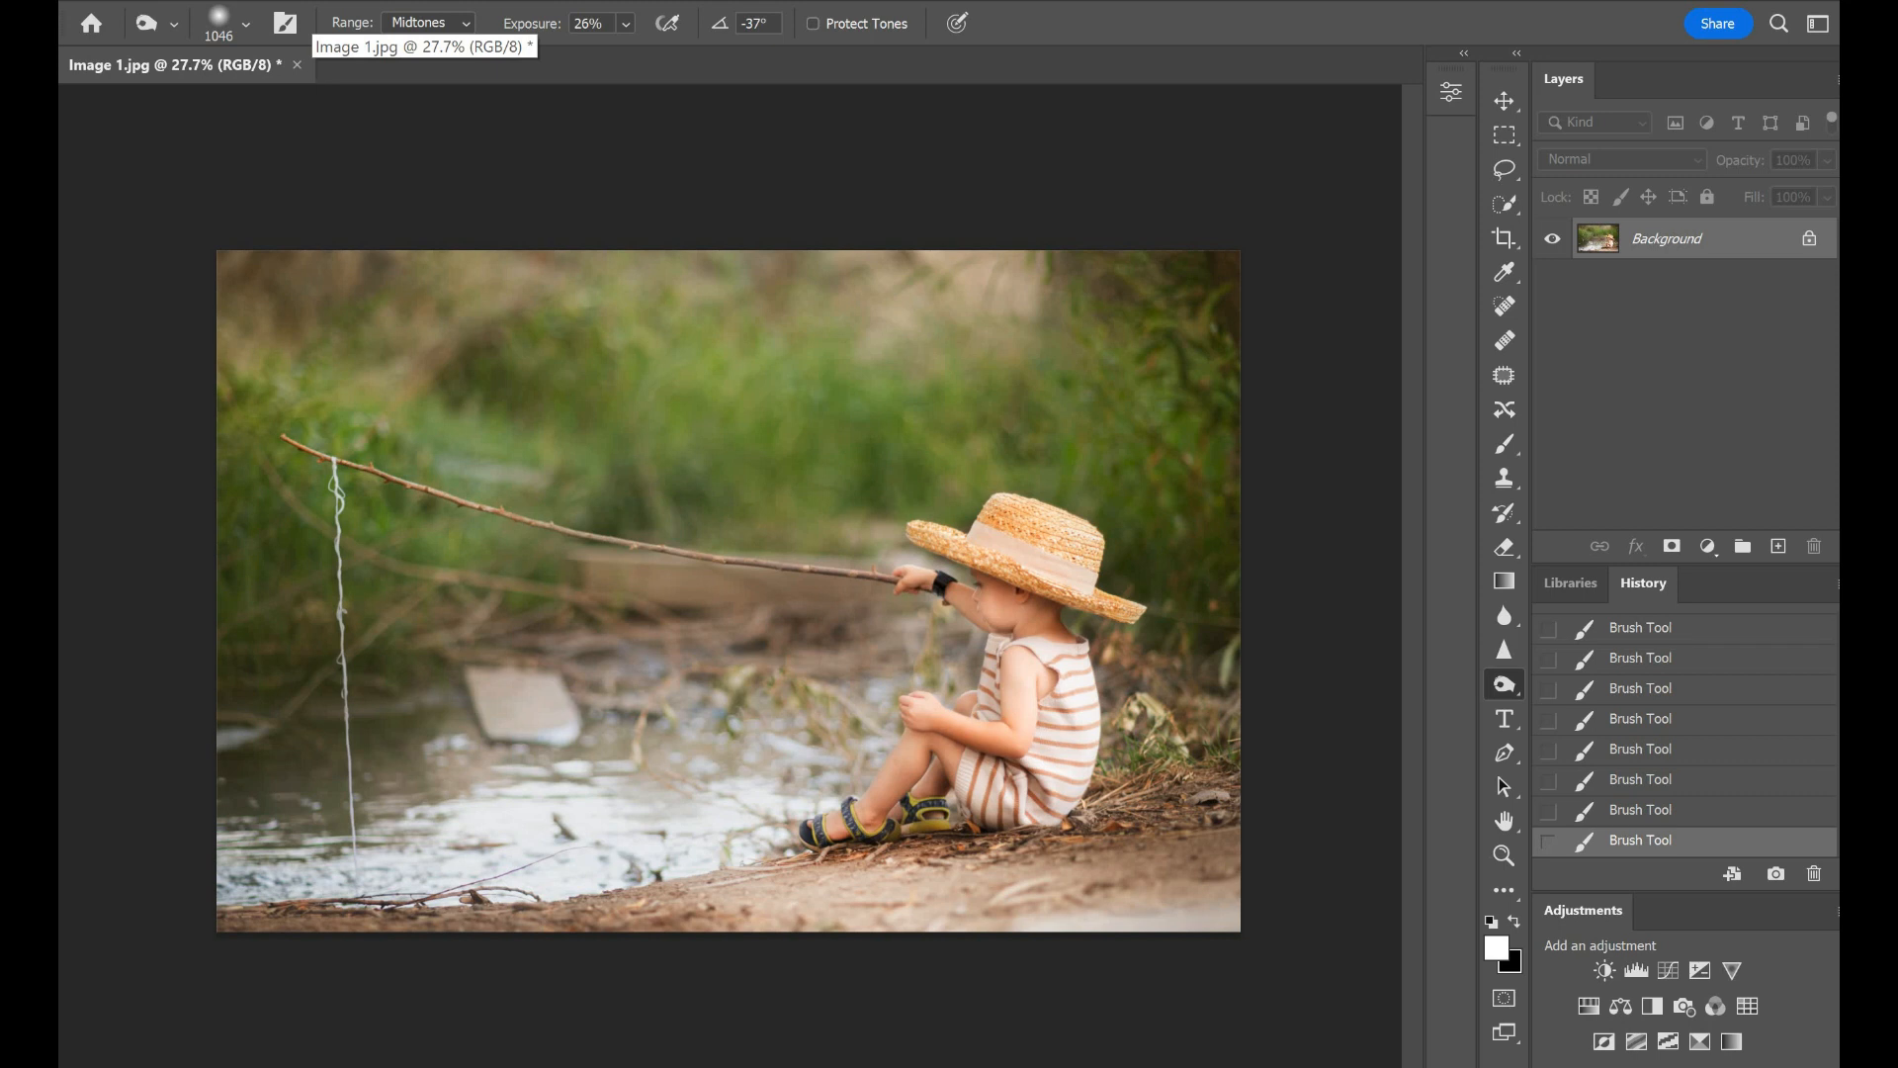
Step: Burn the greenery across the upper background and the foliage above and behind the boy's hat
{"action": "mouse_move", "coordinate": [243, 594]}
{"action": "left_mouse_down"}
{"action": "mouse_move", "coordinate": [326, 632]}
{"action": "mouse_move", "coordinate": [464, 573]}
{"action": "mouse_move", "coordinate": [712, 534]}
{"action": "mouse_move", "coordinate": [846, 487]}
{"action": "left_mouse_up"}
{"action": "left_click", "coordinate": [431, 267]}
{"action": "left_click", "coordinate": [1033, 357]}
{"action": "left_click", "coordinate": [976, 436]}
{"action": "left_click", "coordinate": [1048, 405]}
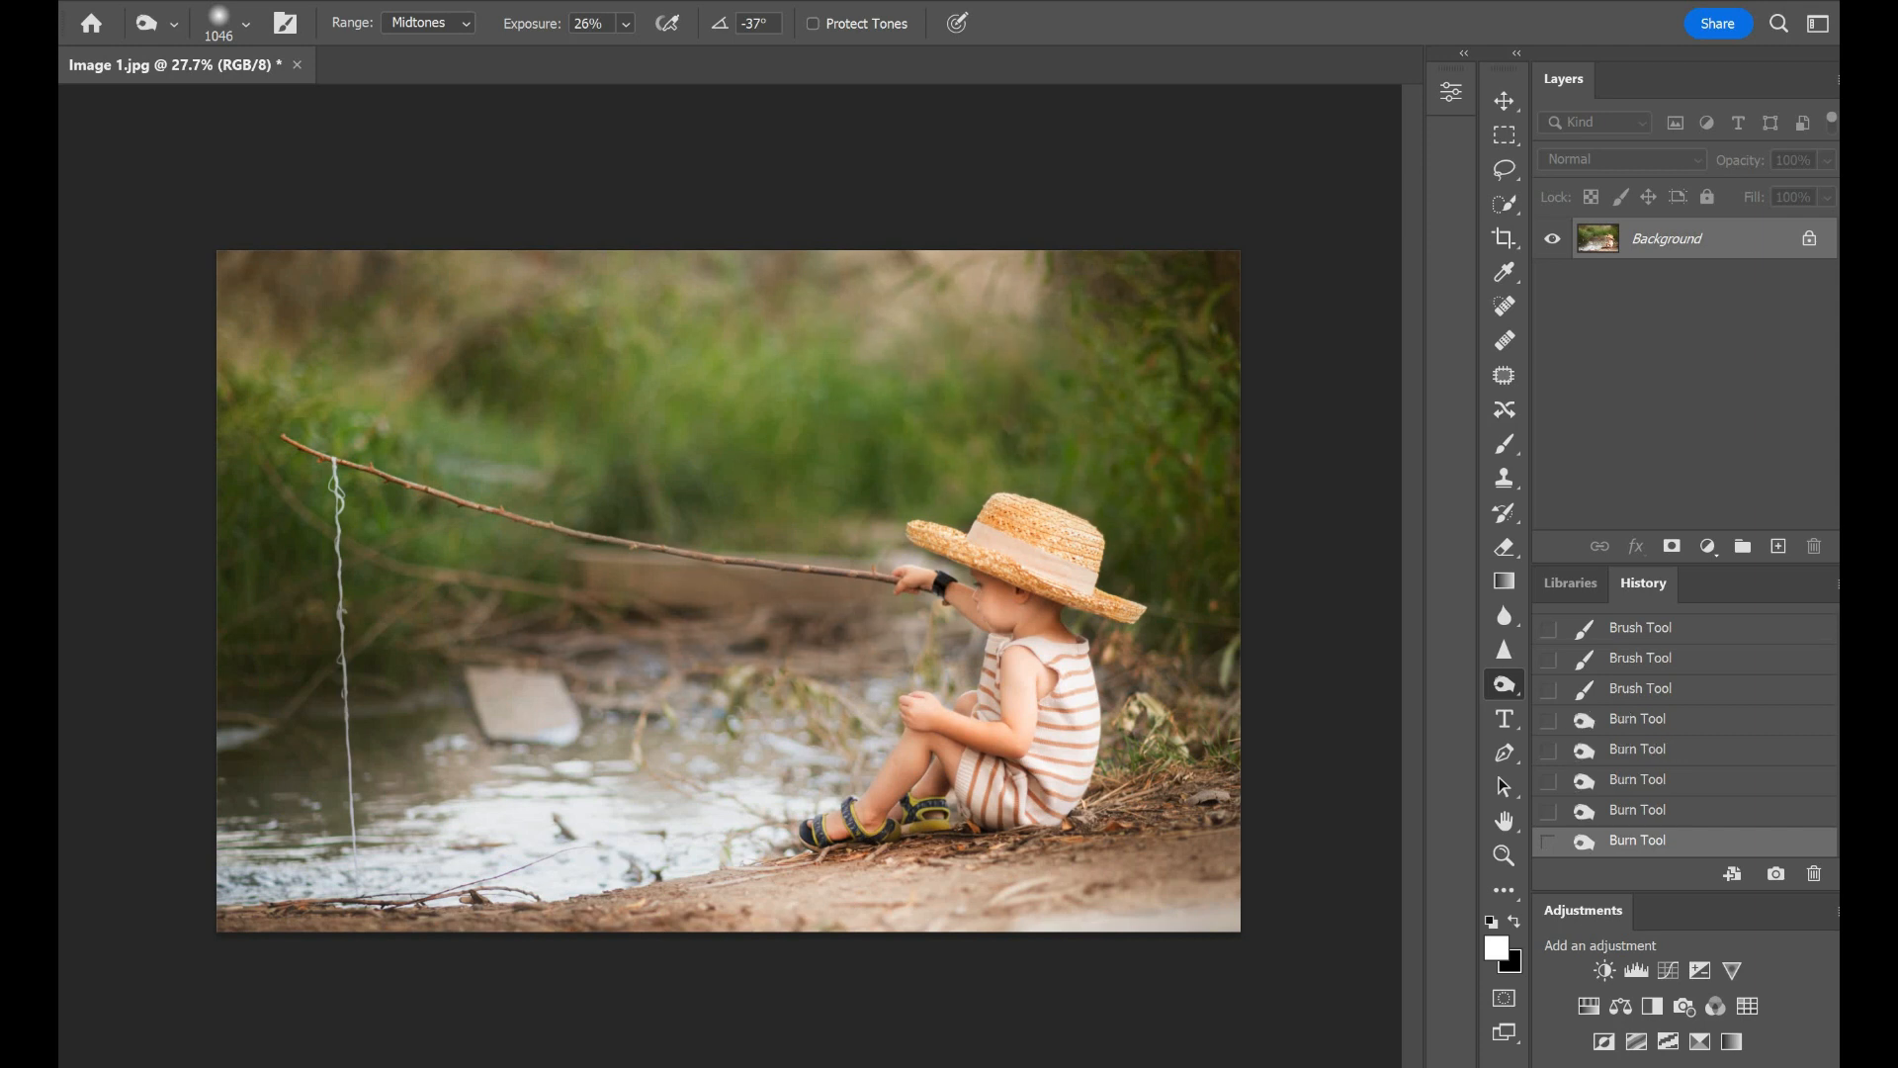
Step: Burn the far bank and water around the fishing line, the foreground soil and the water beside the boy
{"action": "left_click", "coordinate": [425, 682]}
{"action": "left_click", "coordinate": [321, 652]}
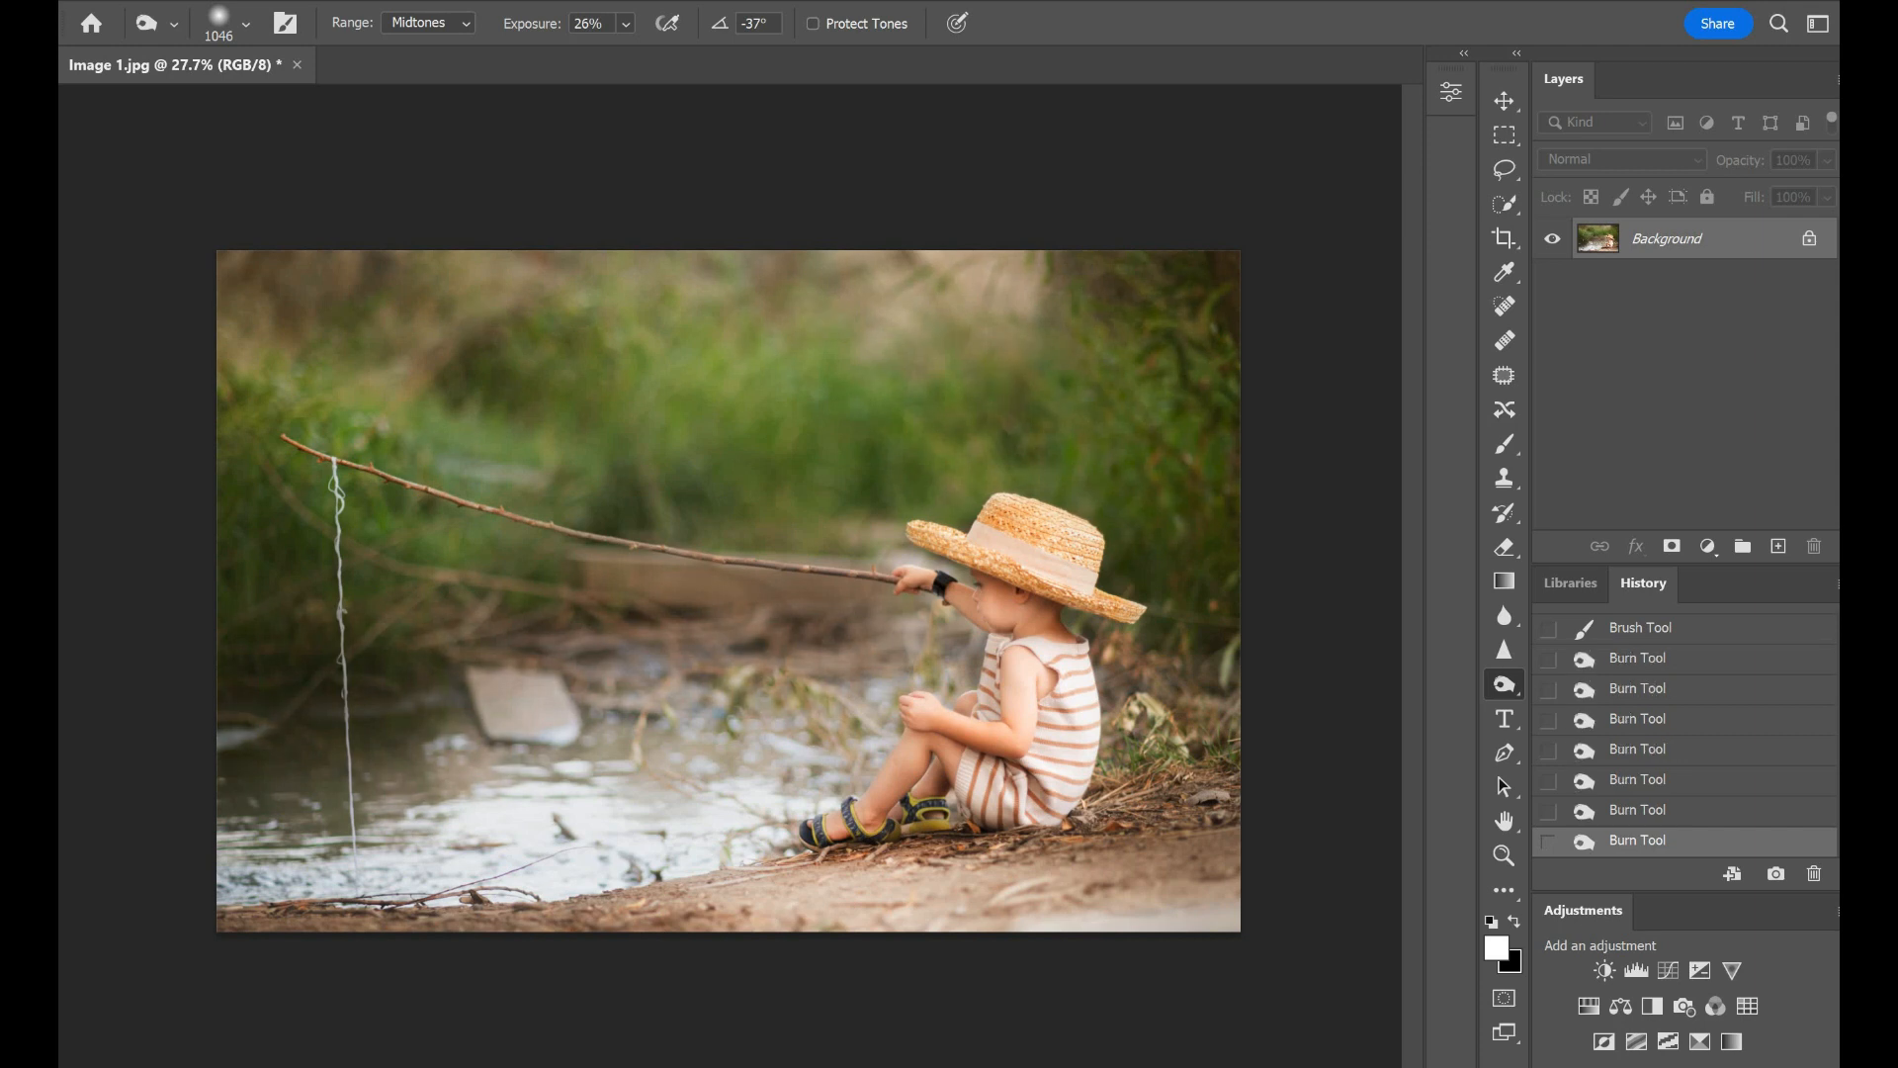
{"action": "left_click", "coordinate": [326, 692]}
{"action": "left_click", "coordinate": [862, 875]}
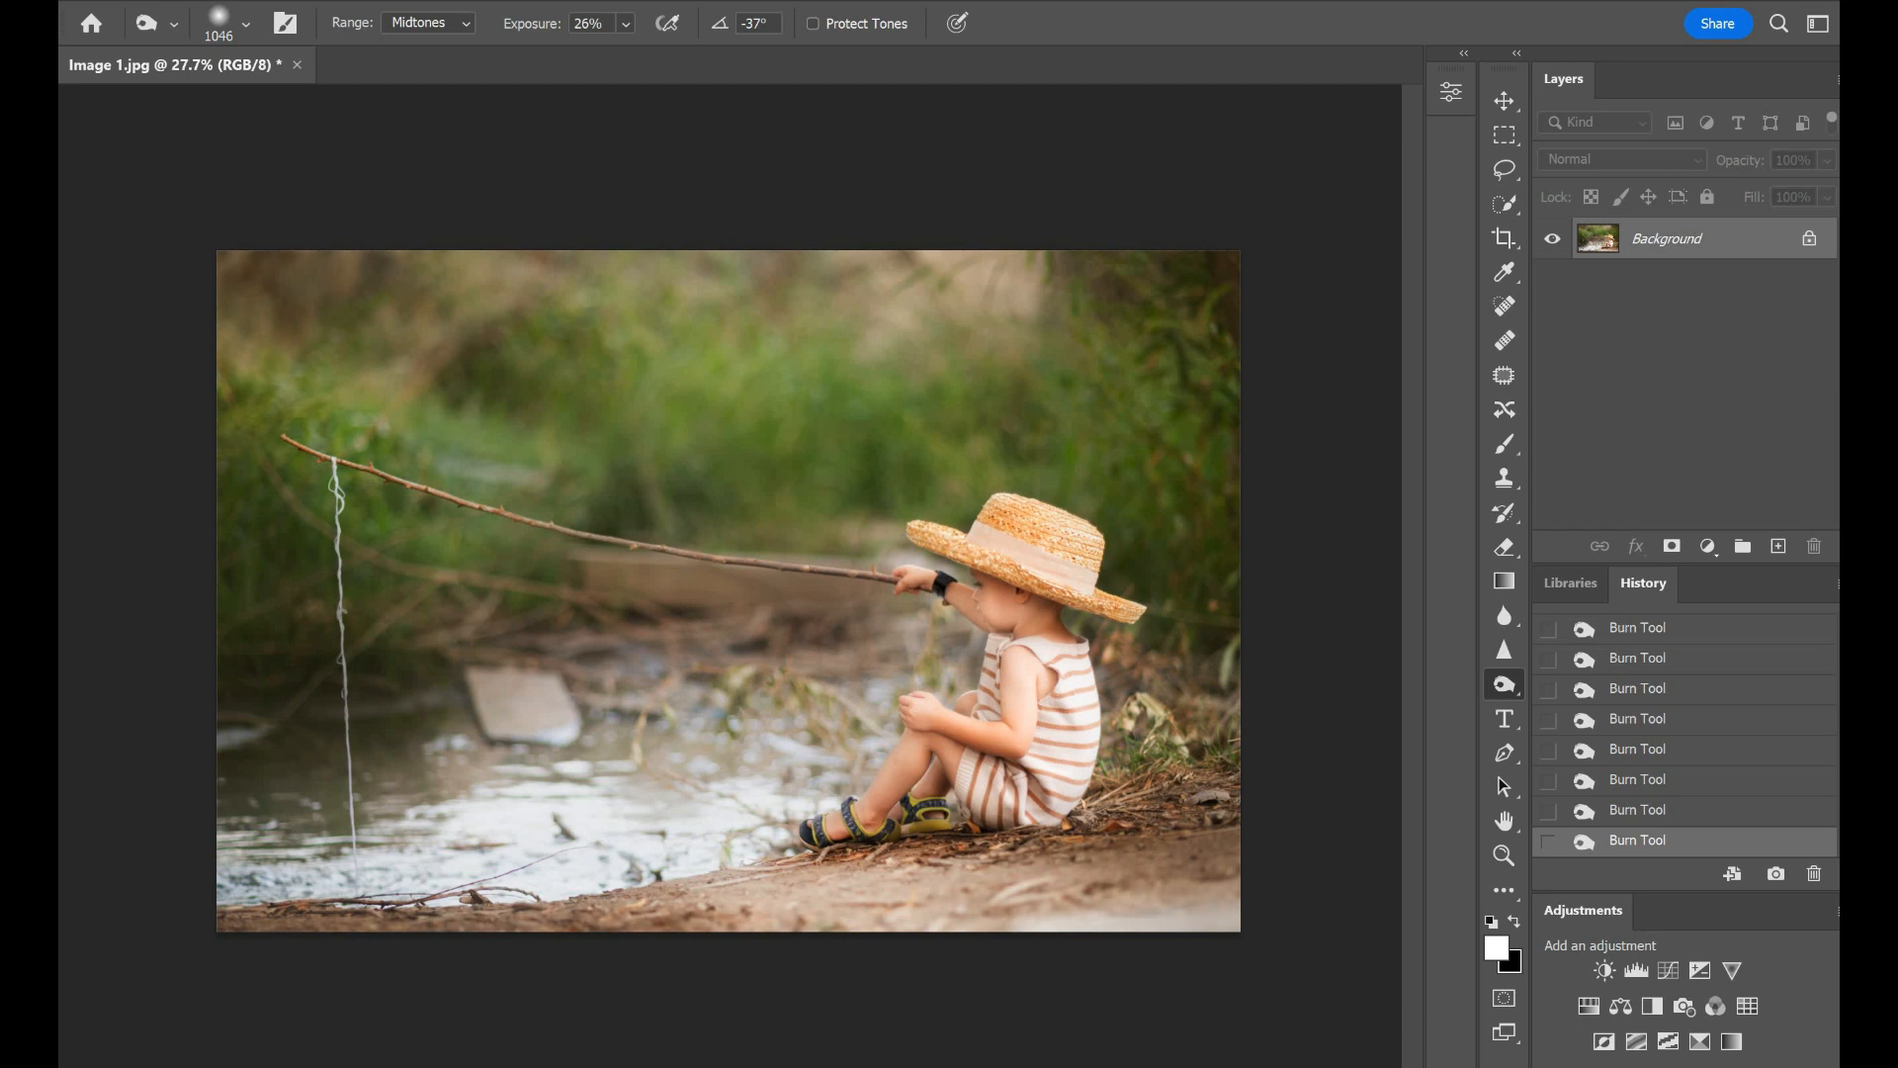
{"action": "left_click_drag", "start_coordinate": [798, 771], "coordinate": [751, 694]}
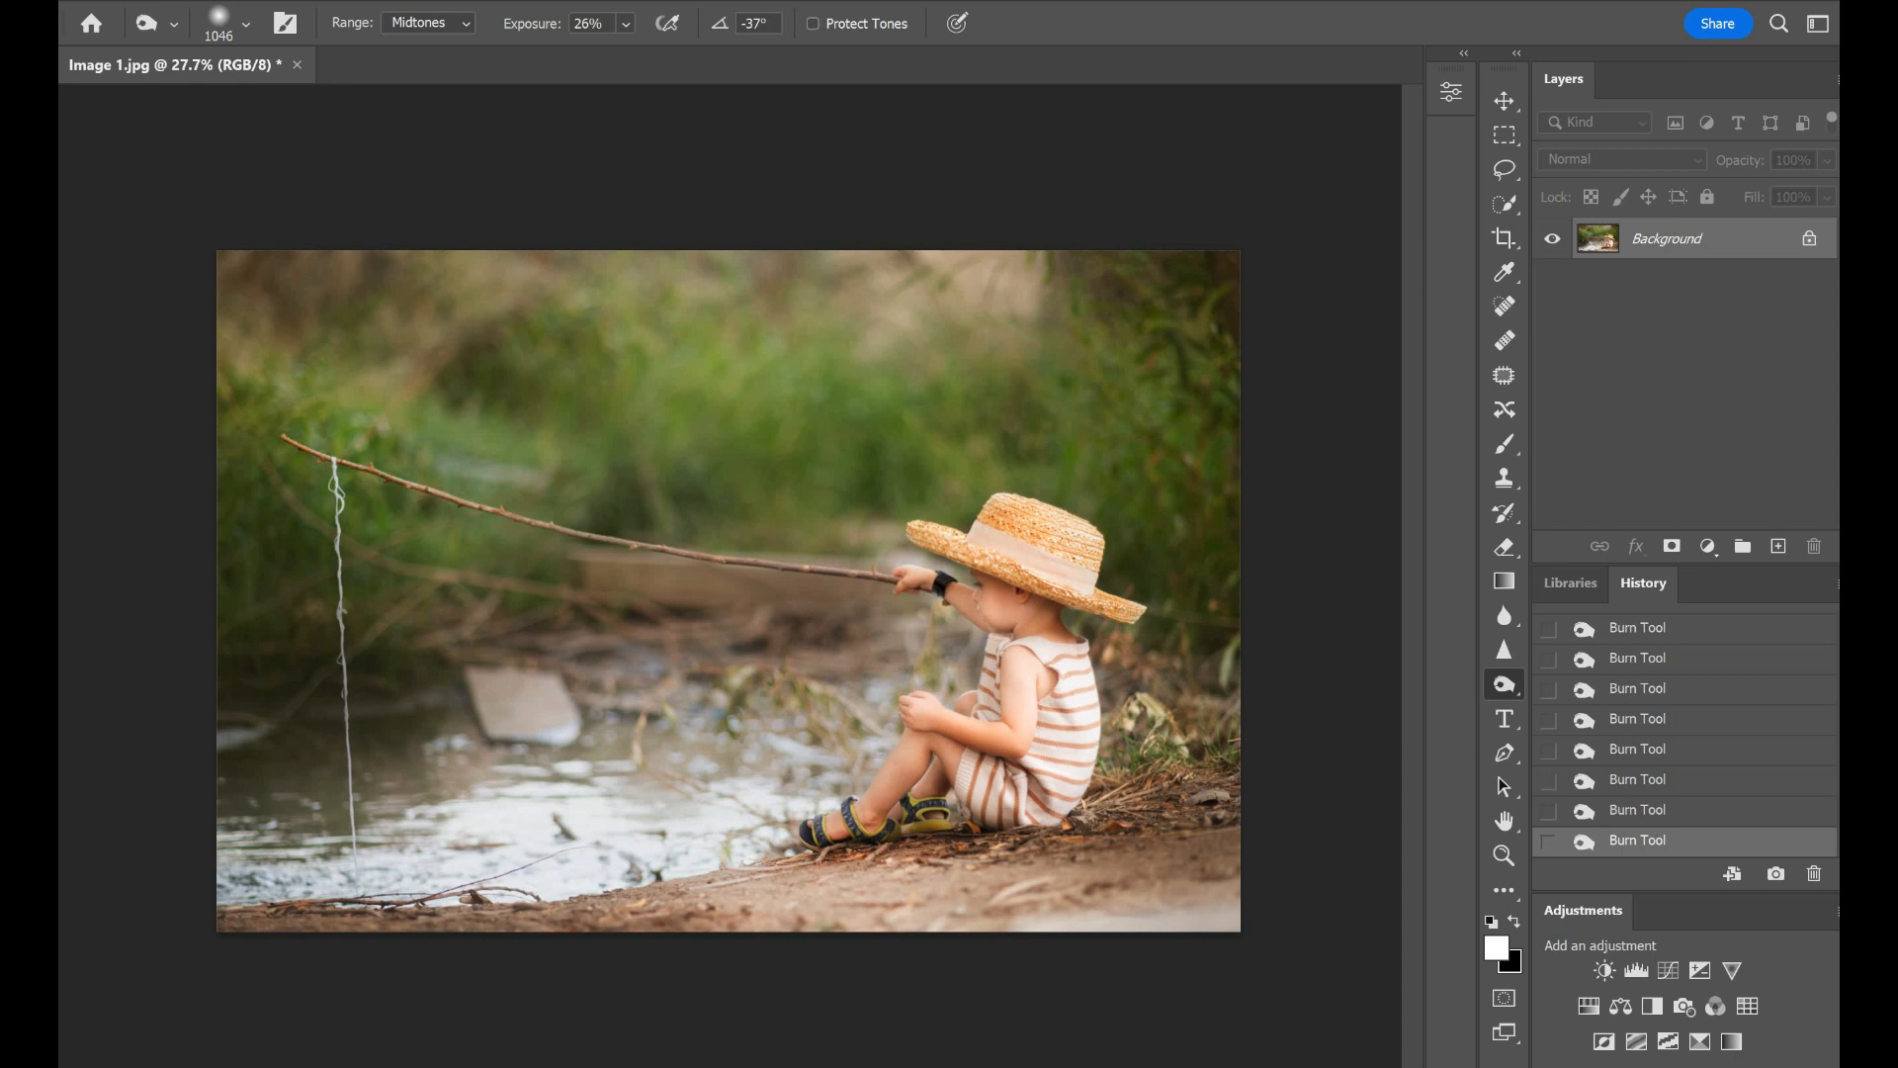
Step: Compare the edit with the original by reverting to the opening Image 1.jpg state and restoring the latest Burn Tool state
{"action": "scroll", "coordinate": [1758, 636], "scroll_direction": "up", "scroll_amount": 10}
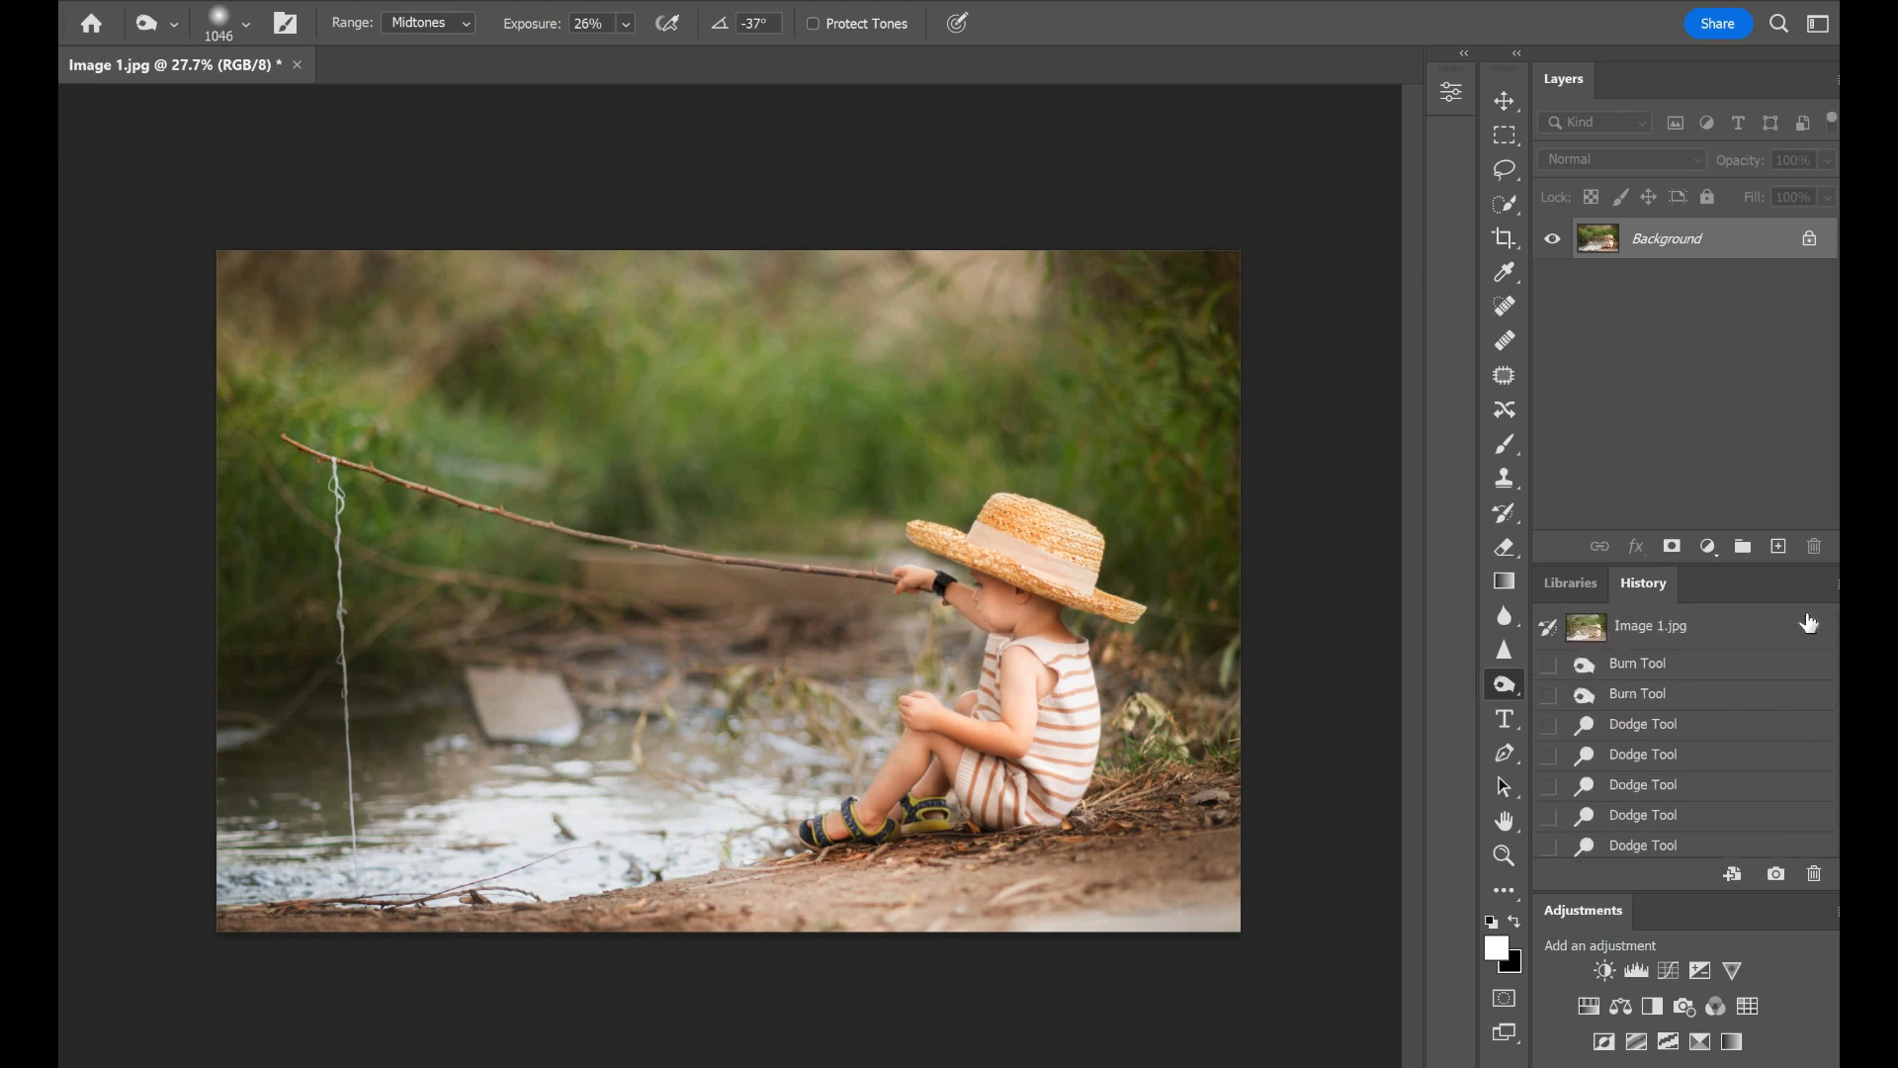
{"action": "left_click", "coordinate": [1779, 632]}
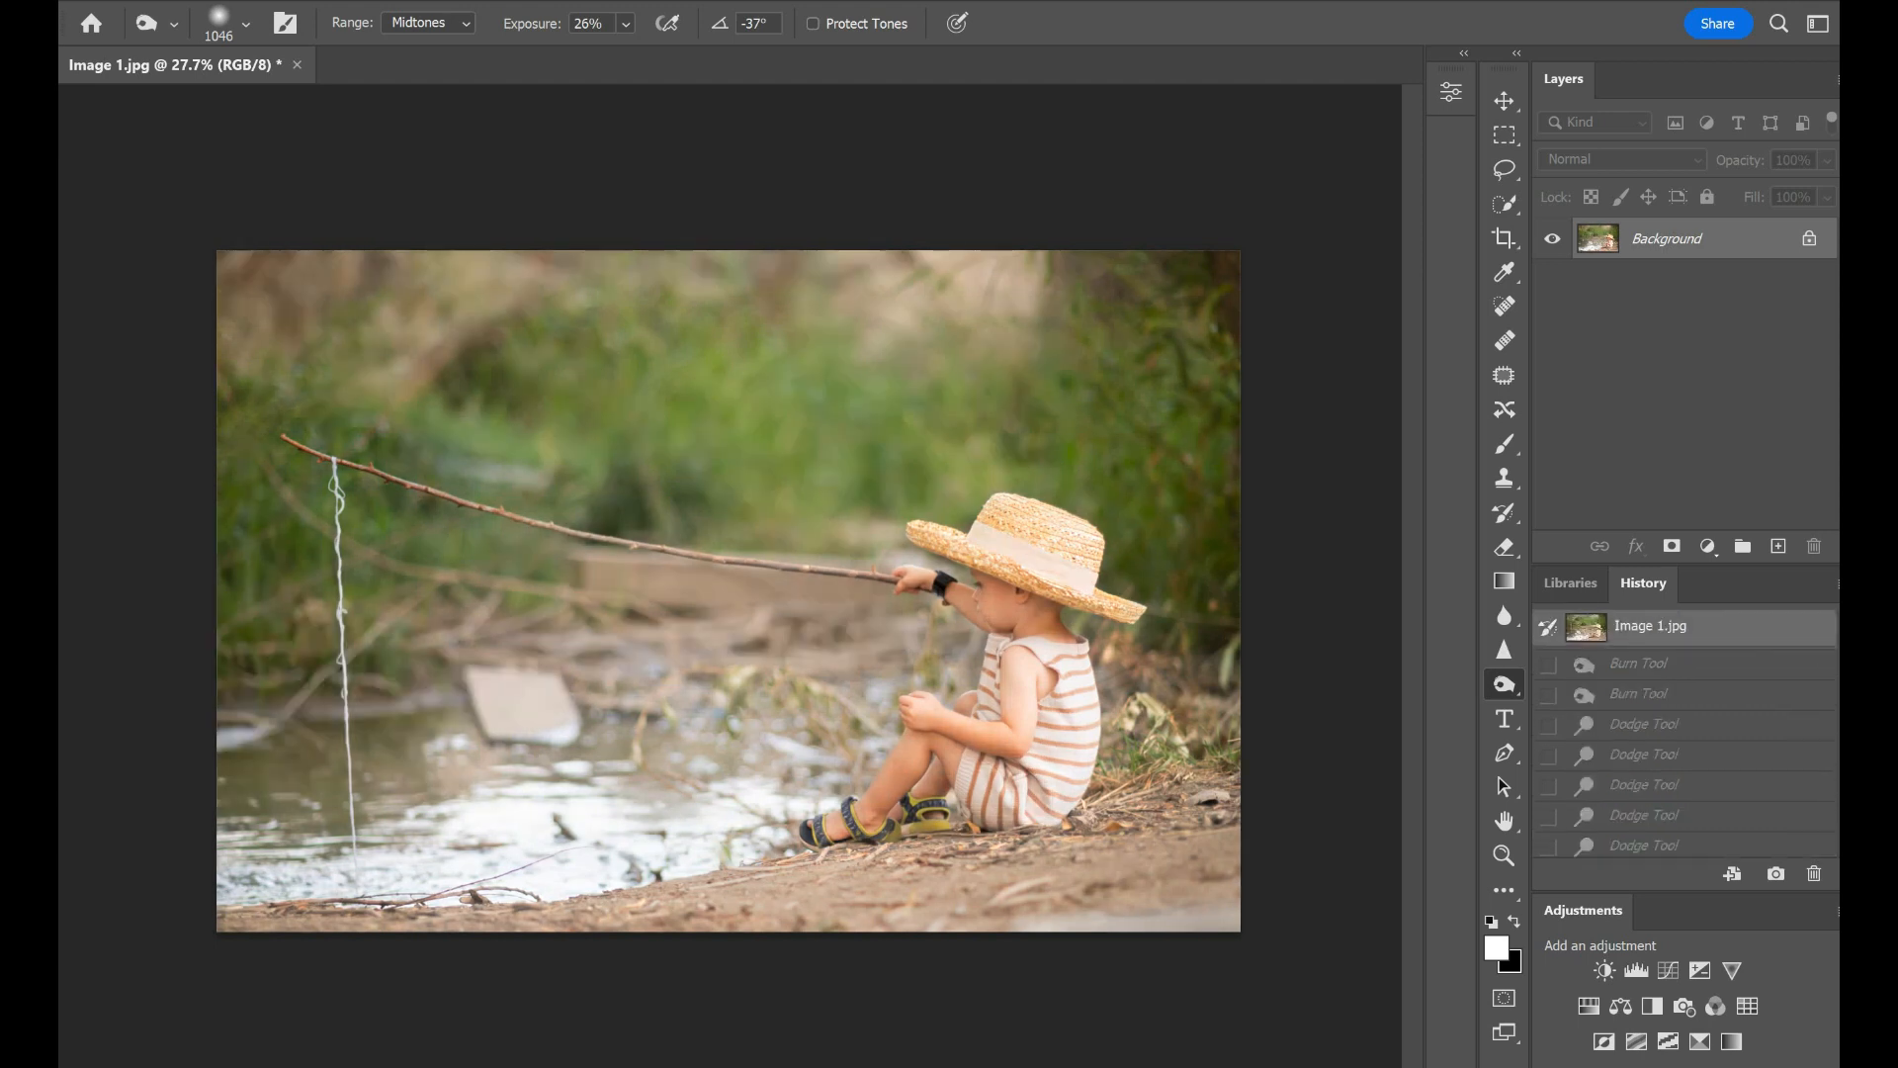
{"action": "scroll", "coordinate": [1686, 732], "scroll_direction": "down", "scroll_amount": 5}
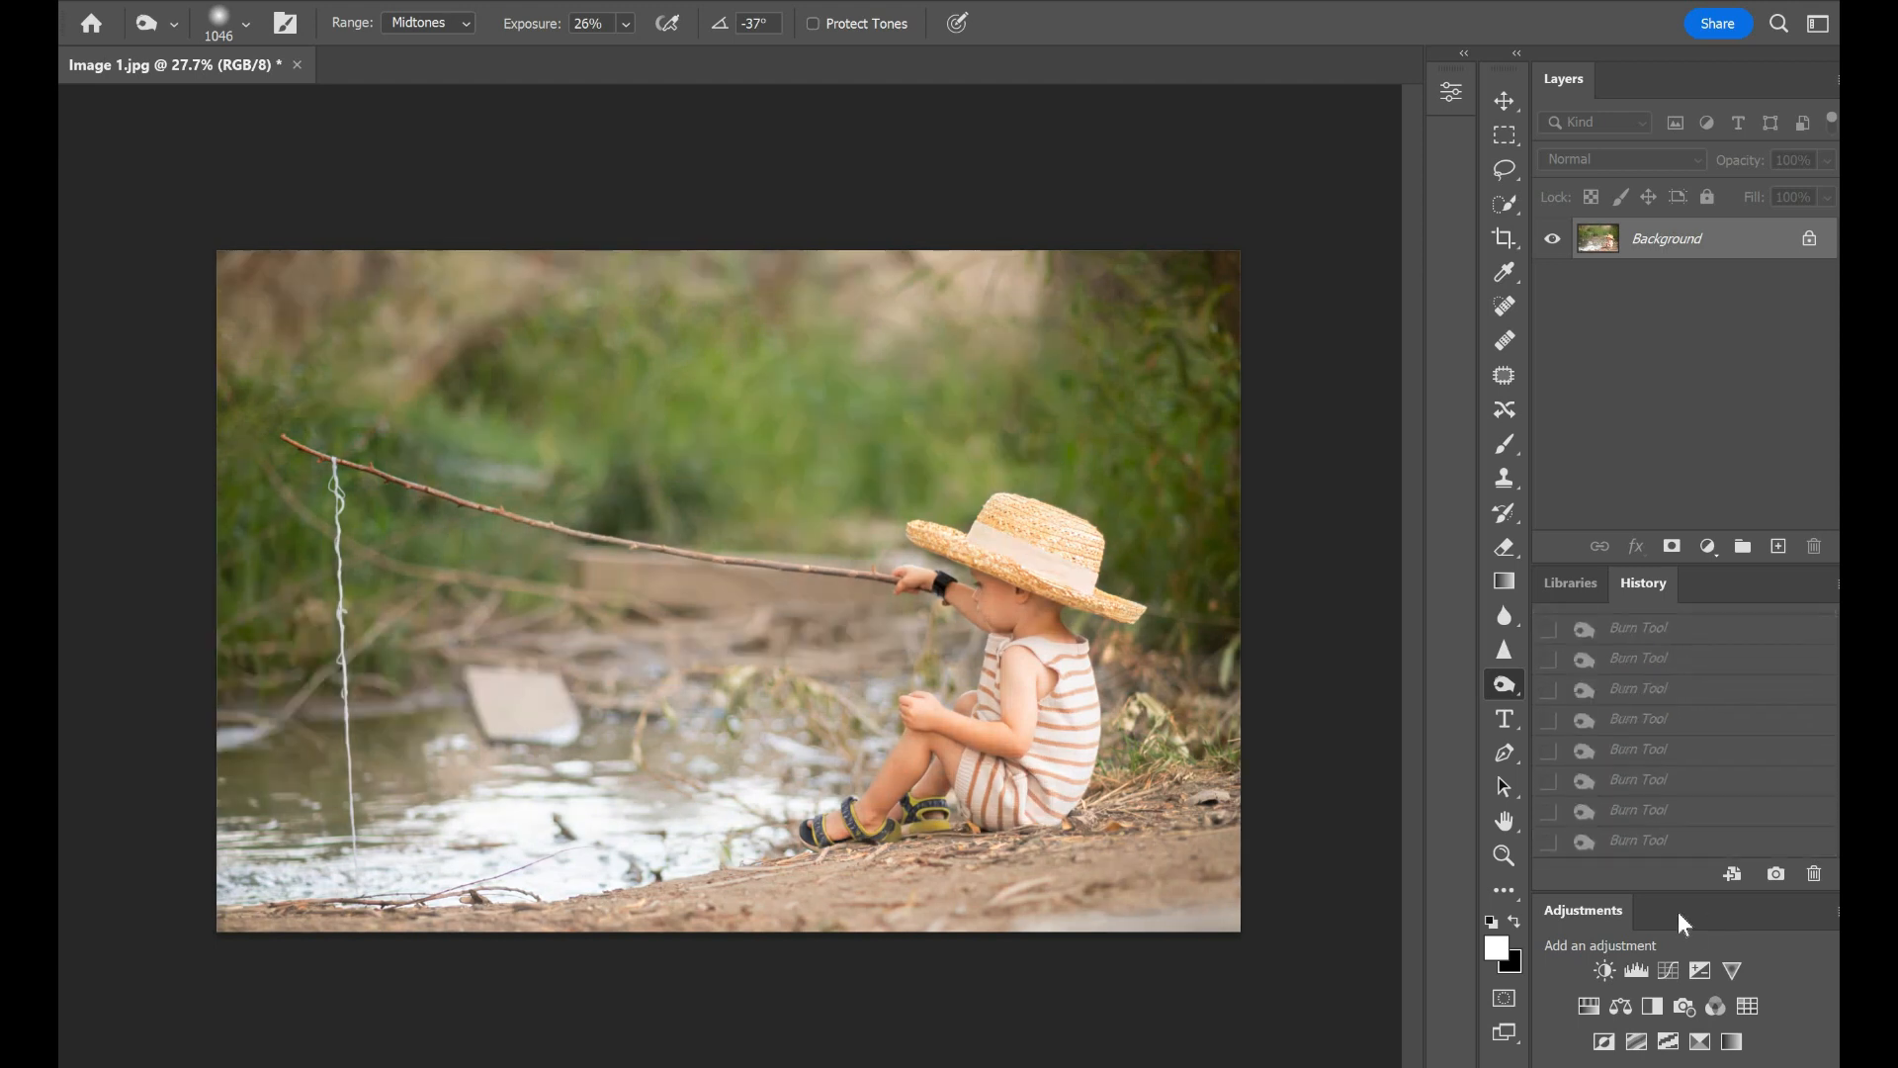
{"action": "left_click", "coordinate": [1680, 842]}
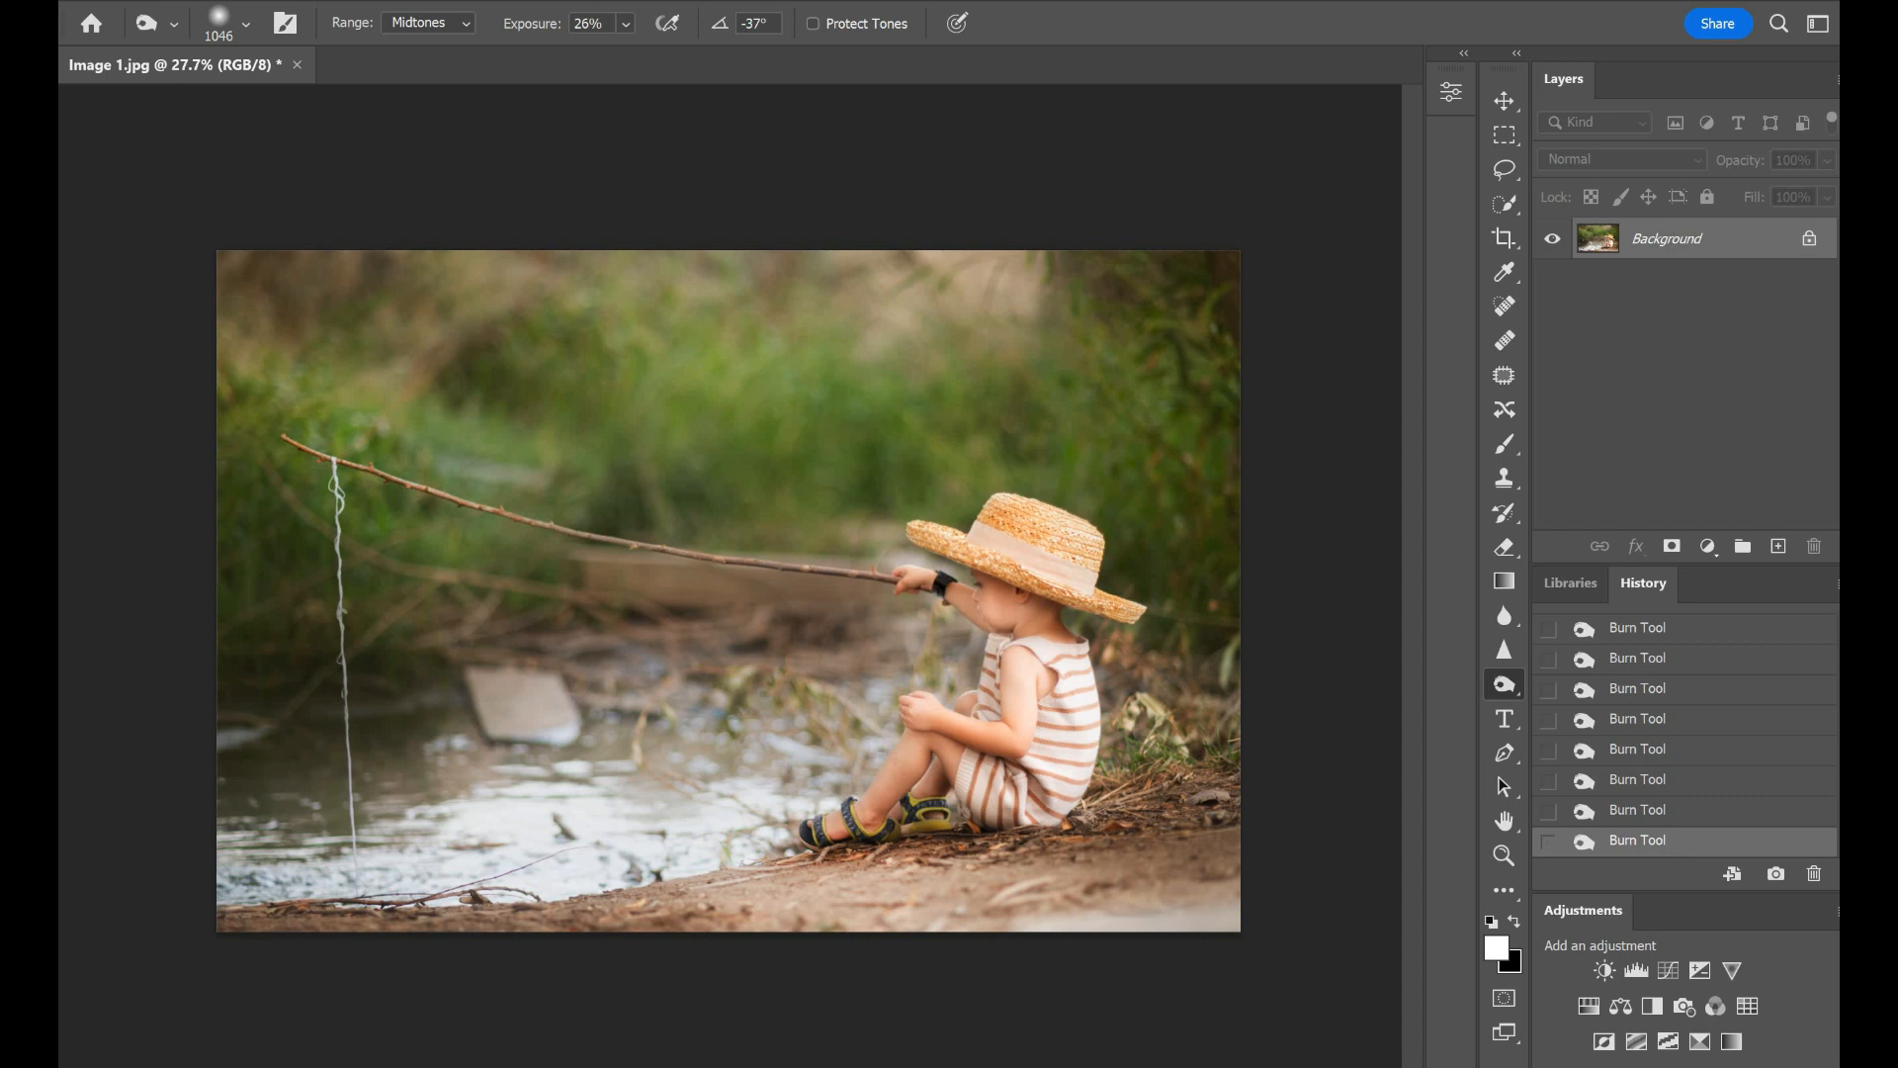
Step: Switch to the Sharpen tool and set its brush size to 177 px
{"action": "left_click", "coordinate": [1504, 649]}
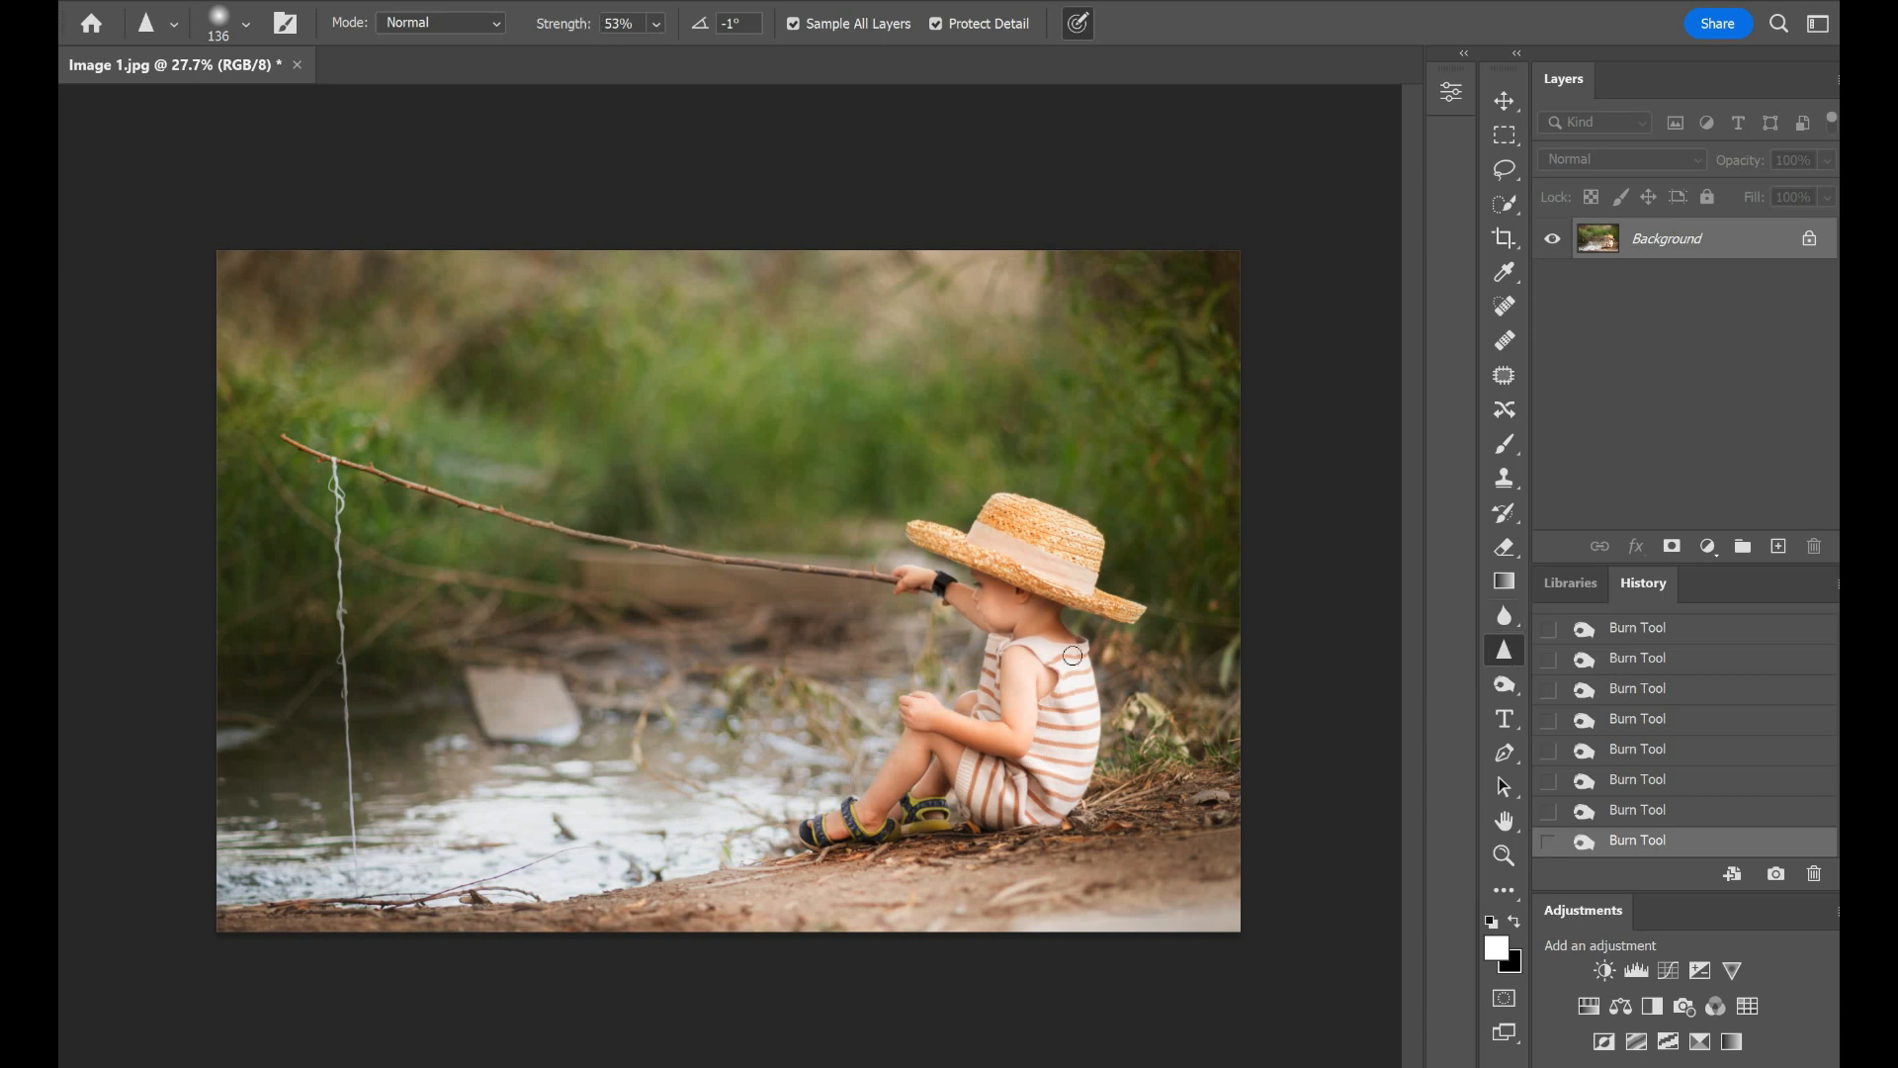
{"action": "scroll", "coordinate": [1093, 721], "scroll_direction": "up", "scroll_amount": 5}
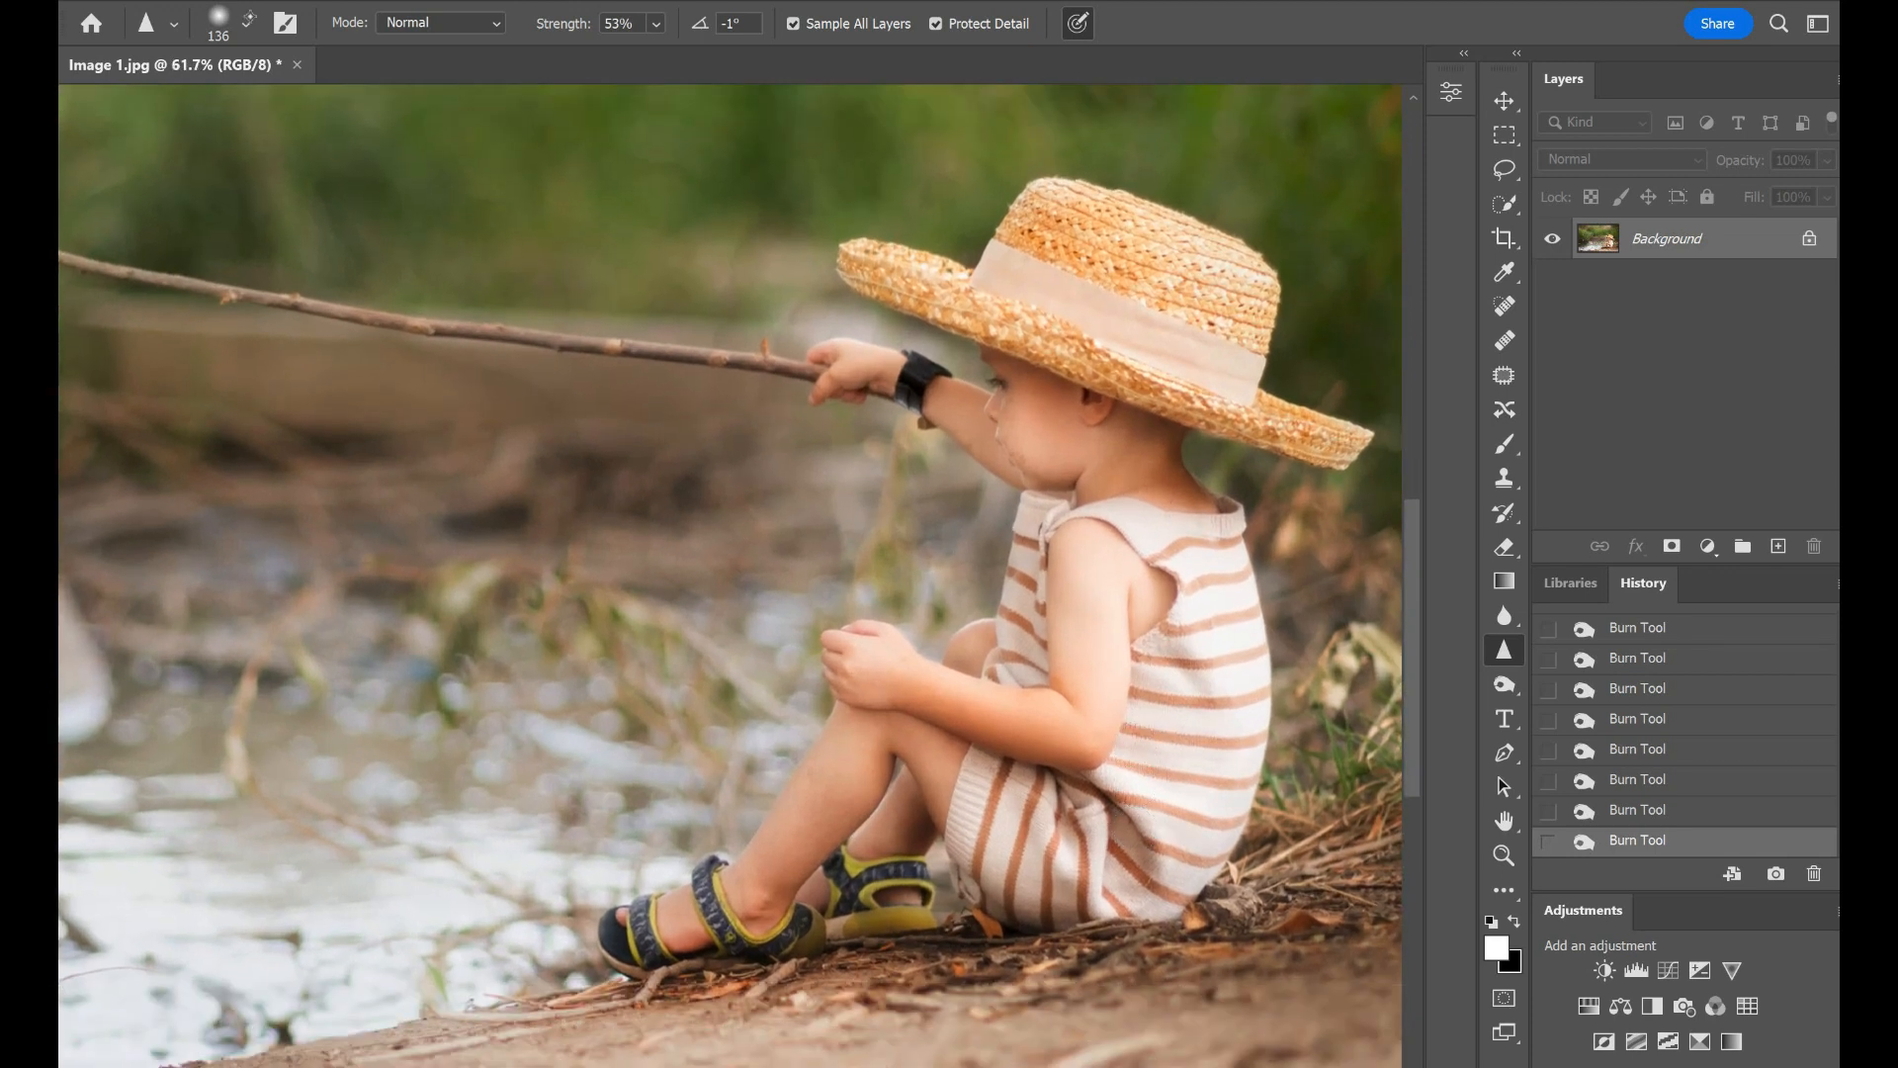
{"action": "left_click", "coordinate": [246, 24]}
{"action": "left_click_drag", "start_coordinate": [302, 109], "coordinate": [318, 109]}
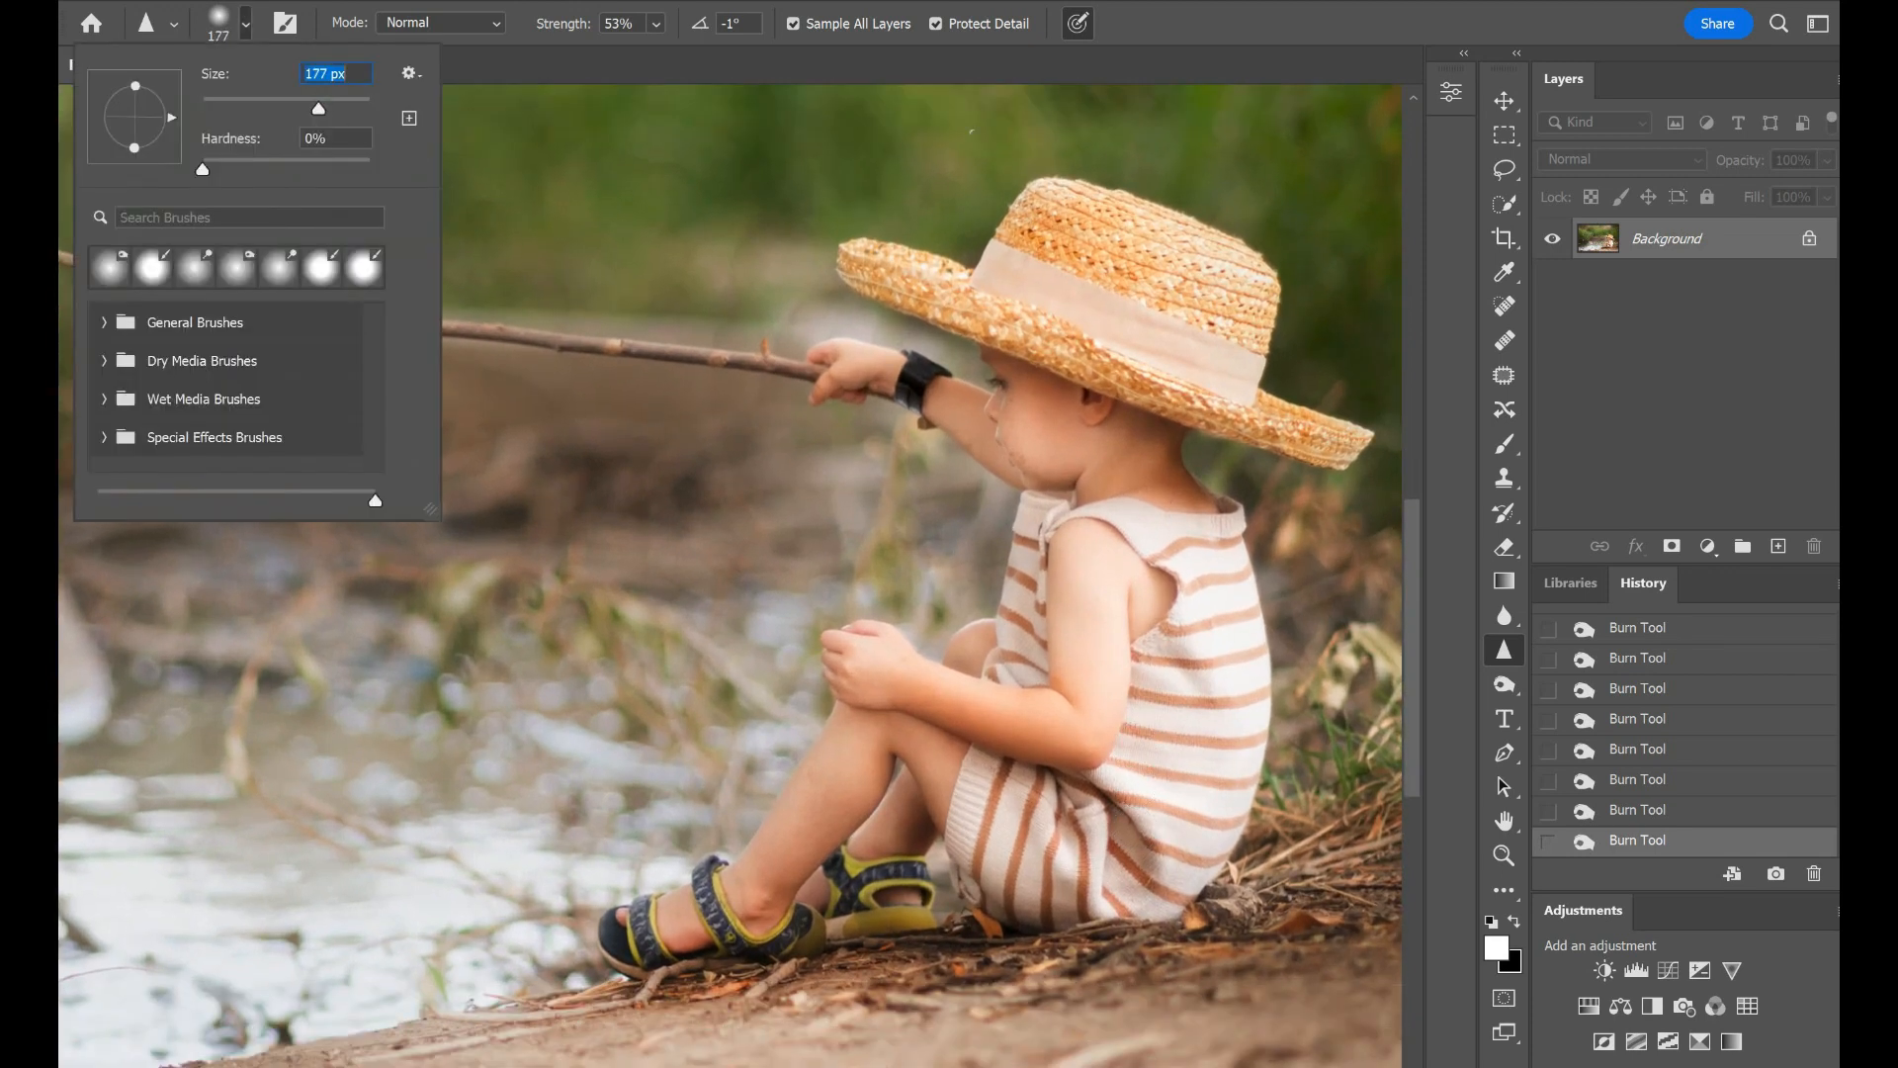
{"action": "key", "text": "Return"}
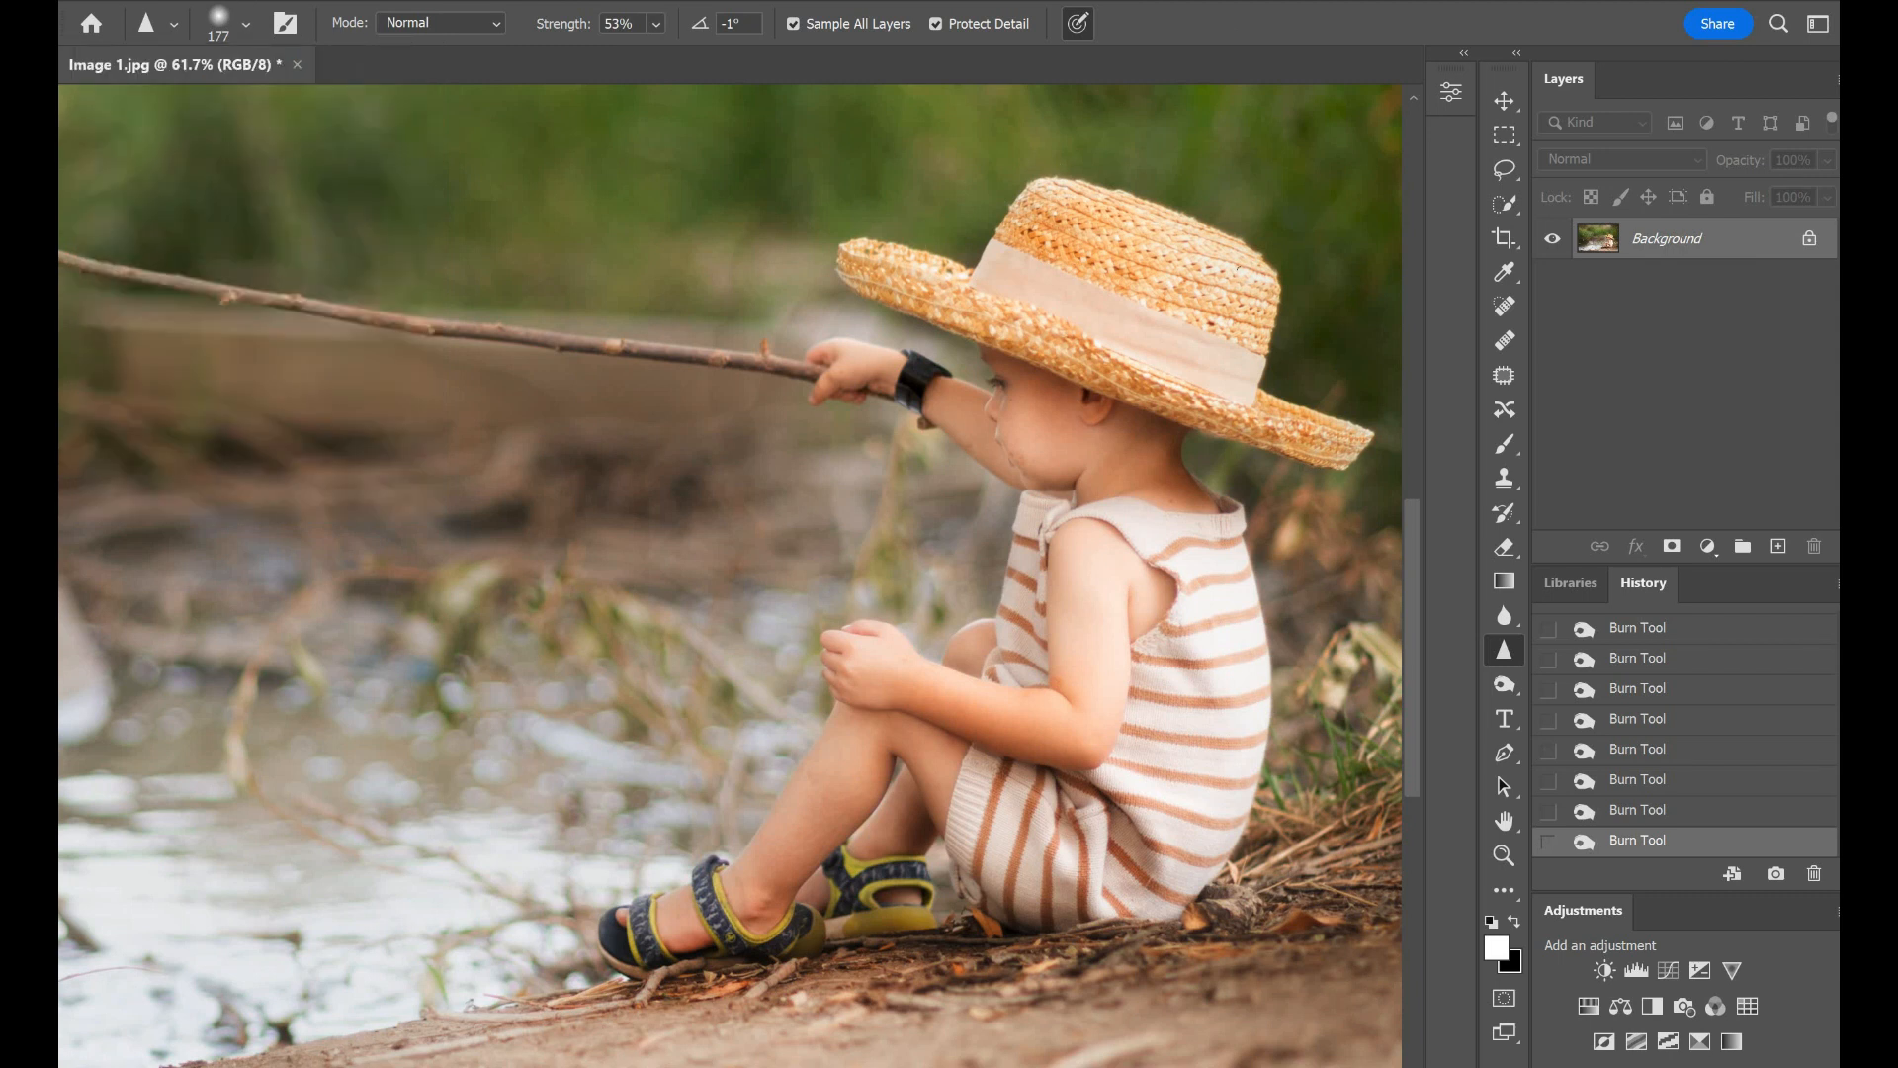
Step: Sharpen the straw weave on the hat's crown and brim, and roll the history back to the first Sharpen Tool state
{"action": "left_click_drag", "start_coordinate": [1199, 307], "coordinate": [1098, 247]}
{"action": "left_click_drag", "start_coordinate": [1008, 297], "coordinate": [907, 269]}
{"action": "left_click_drag", "start_coordinate": [998, 316], "coordinate": [1137, 366]}
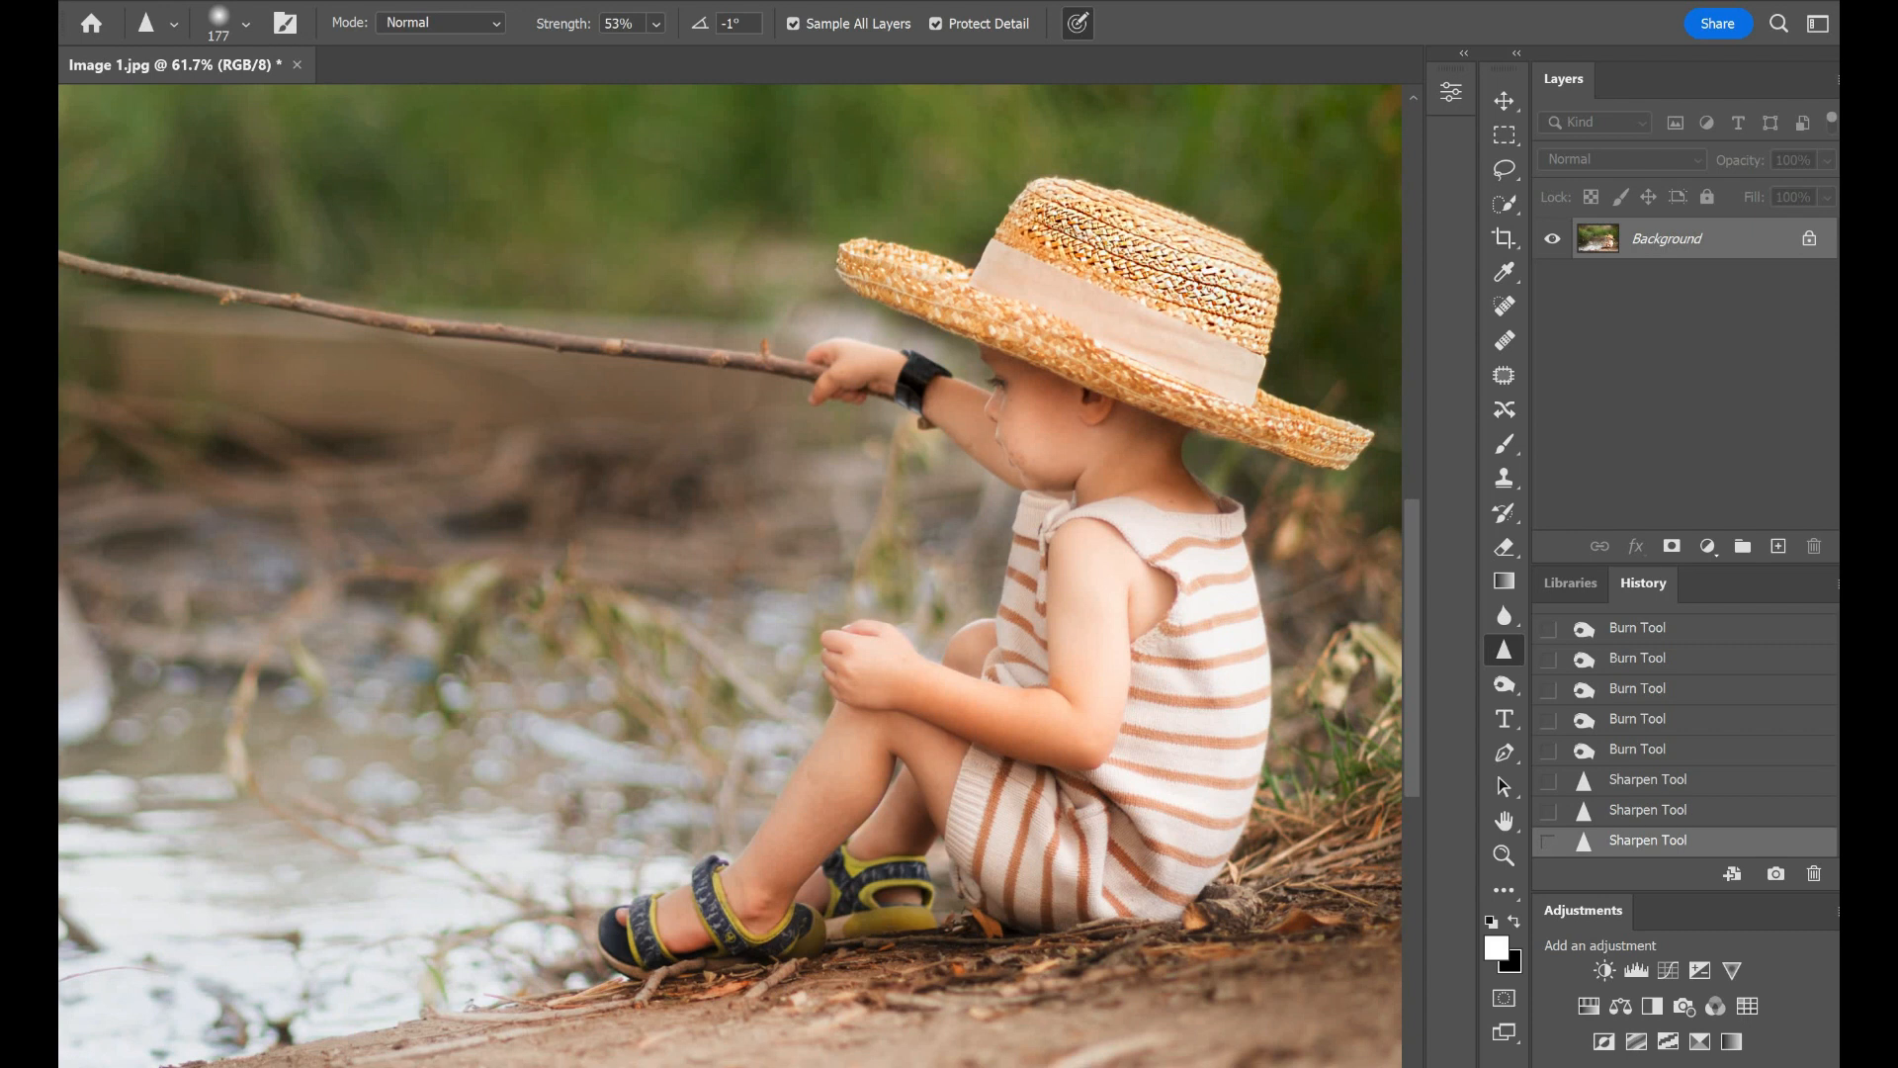
{"action": "scroll", "coordinate": [1177, 170], "scroll_direction": "up", "scroll_amount": 6}
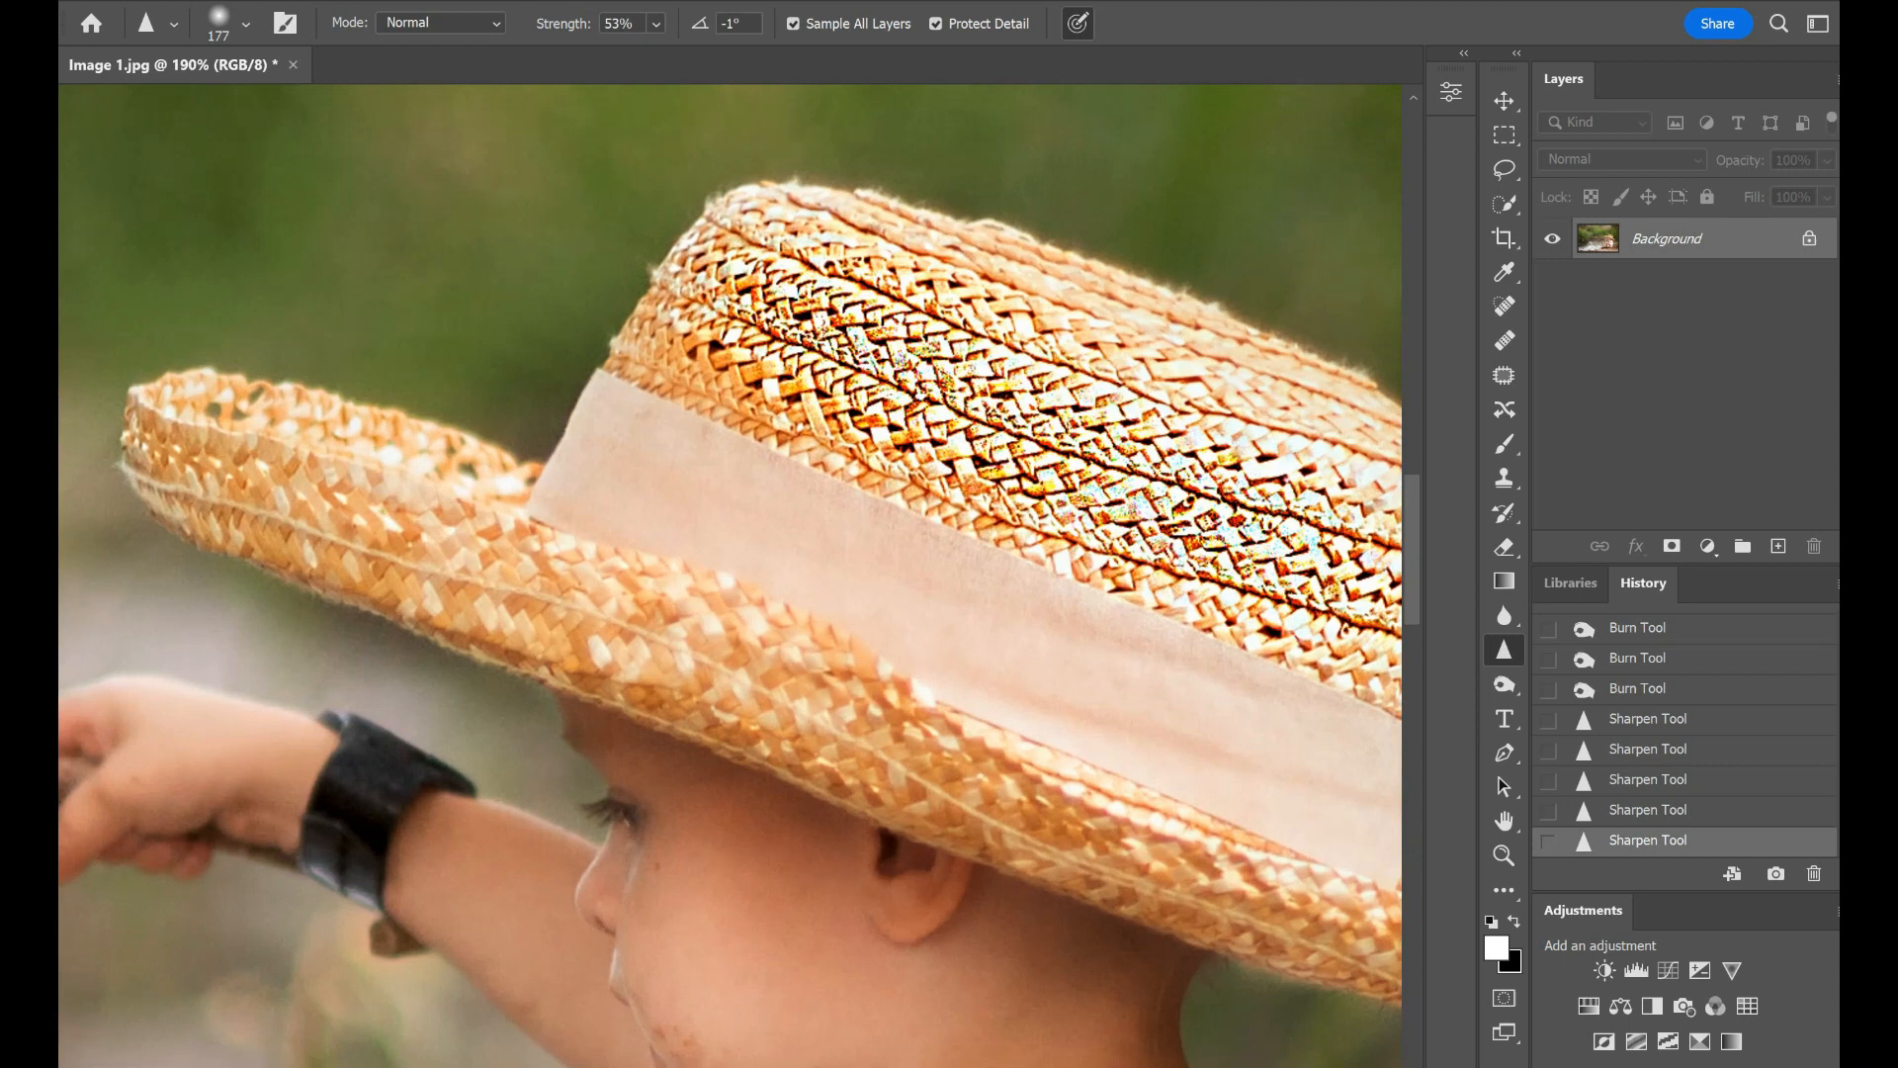
{"action": "scroll", "coordinate": [1008, 428], "scroll_direction": "down", "scroll_amount": 6}
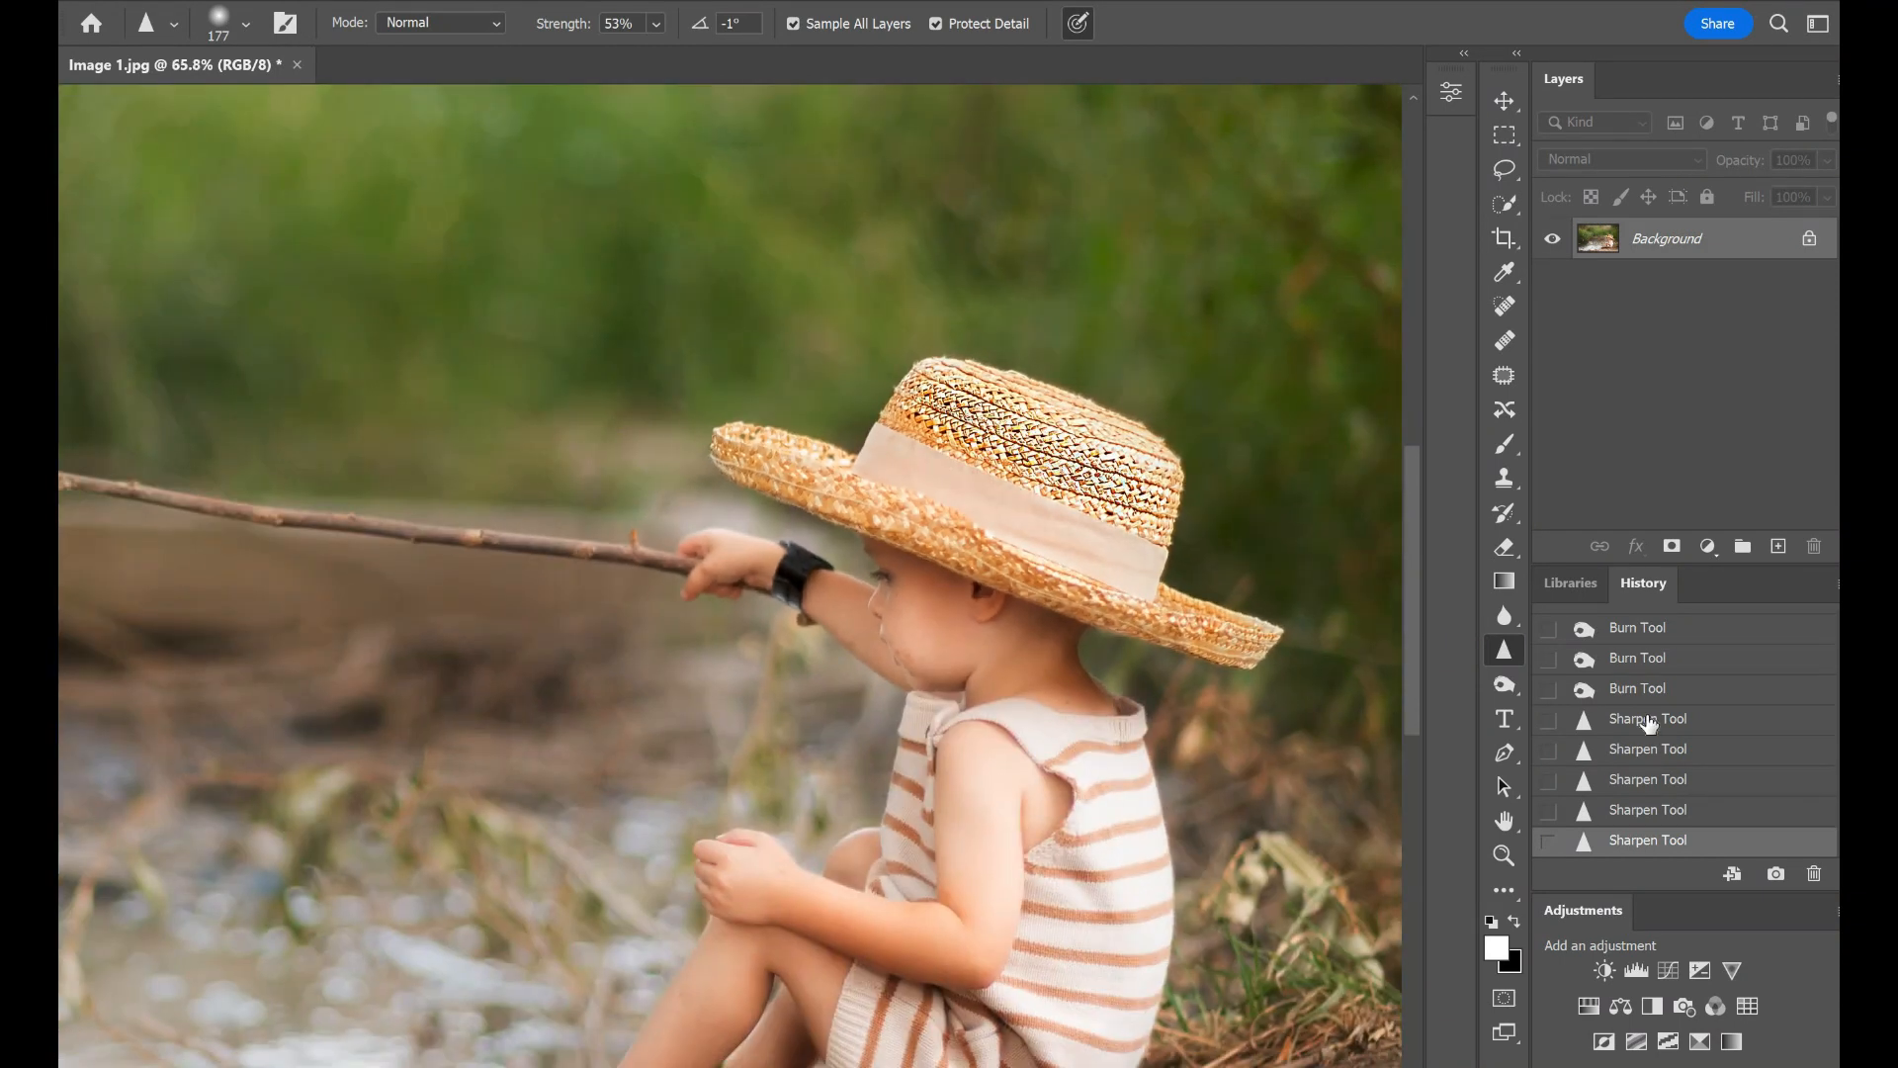
{"action": "left_click", "coordinate": [1612, 718]}
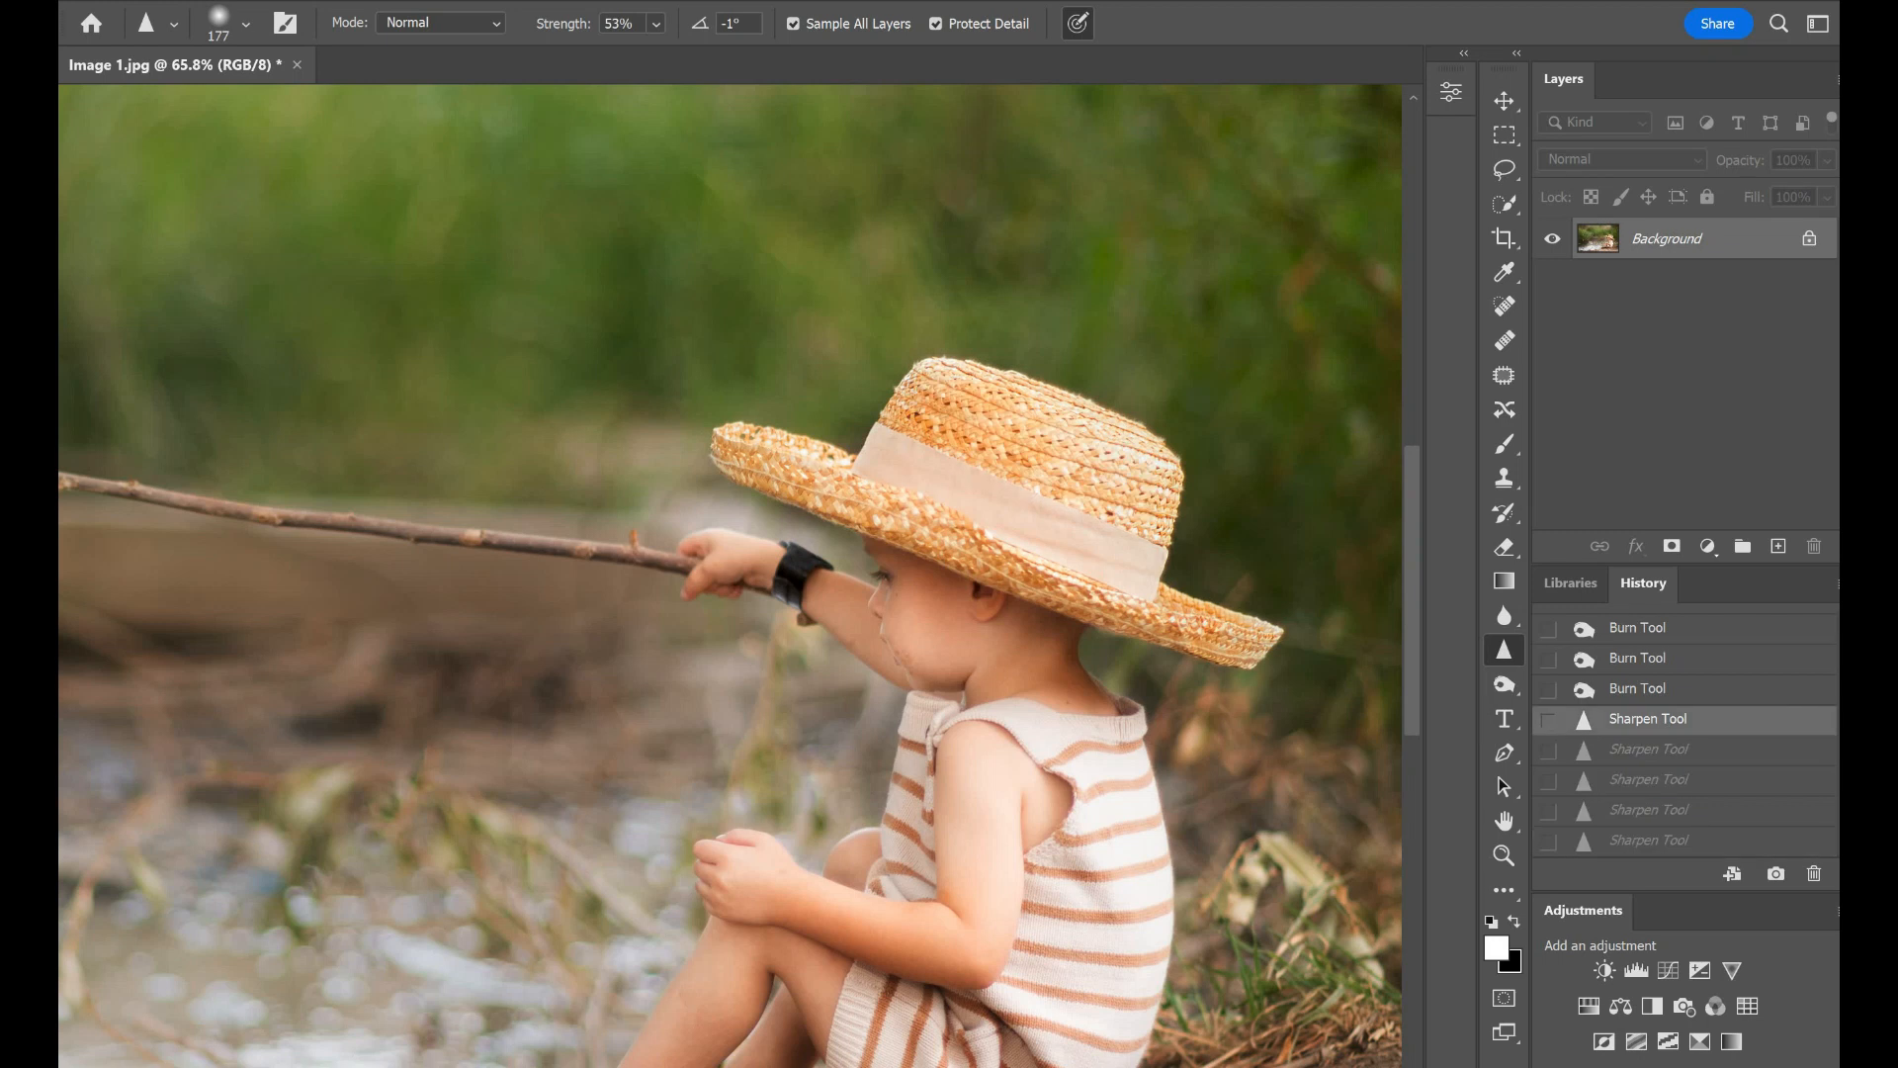
Step: Sharpen the boy's face and his striped outfit from the shoulders down to the shorts
{"action": "left_click_drag", "start_coordinate": [887, 600], "coordinate": [878, 623]}
{"action": "left_click", "coordinate": [908, 616]}
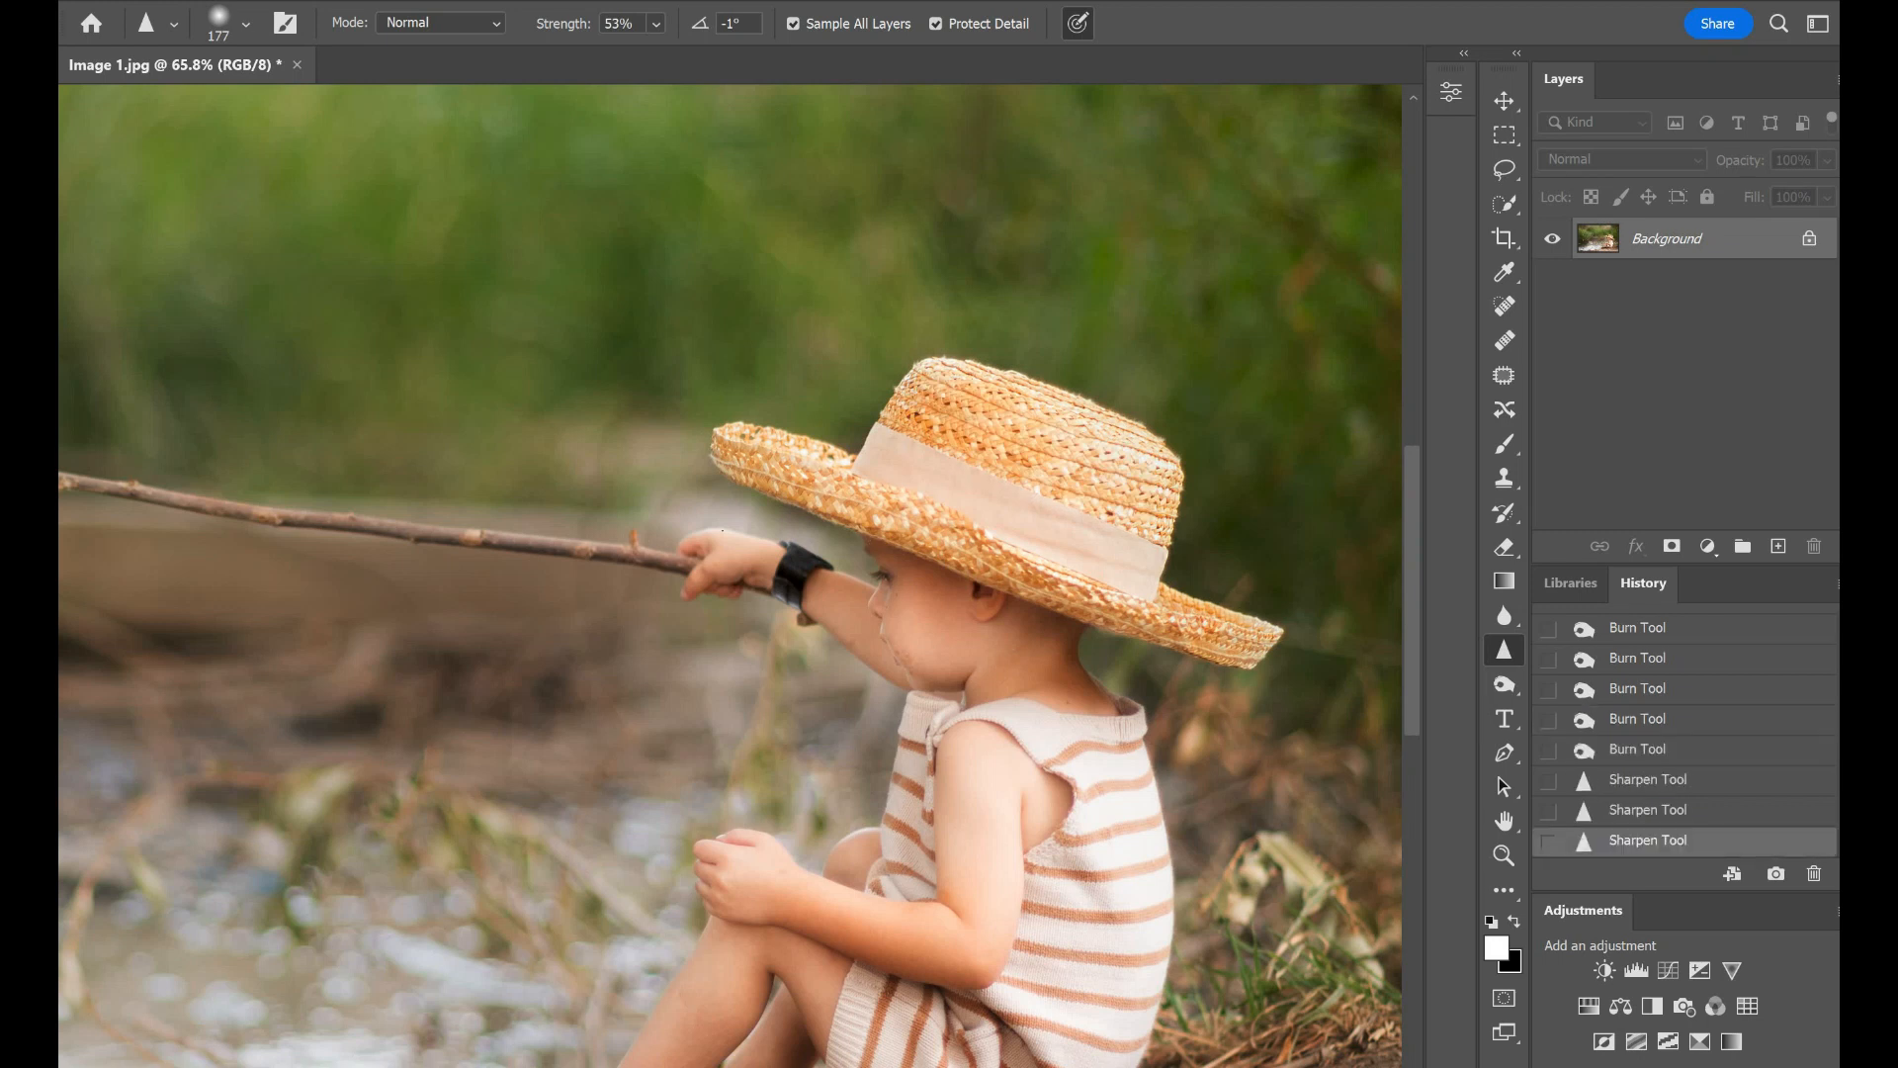
{"action": "left_click_drag", "start_coordinate": [893, 719], "coordinate": [1109, 690]}
{"action": "mouse_move", "coordinate": [1097, 771]}
{"action": "left_mouse_down"}
{"action": "mouse_move", "coordinate": [1110, 990]}
{"action": "mouse_move", "coordinate": [1048, 1018]}
{"action": "left_mouse_up"}
{"action": "left_click_drag", "start_coordinate": [1412, 645], "coordinate": [1412, 772]}
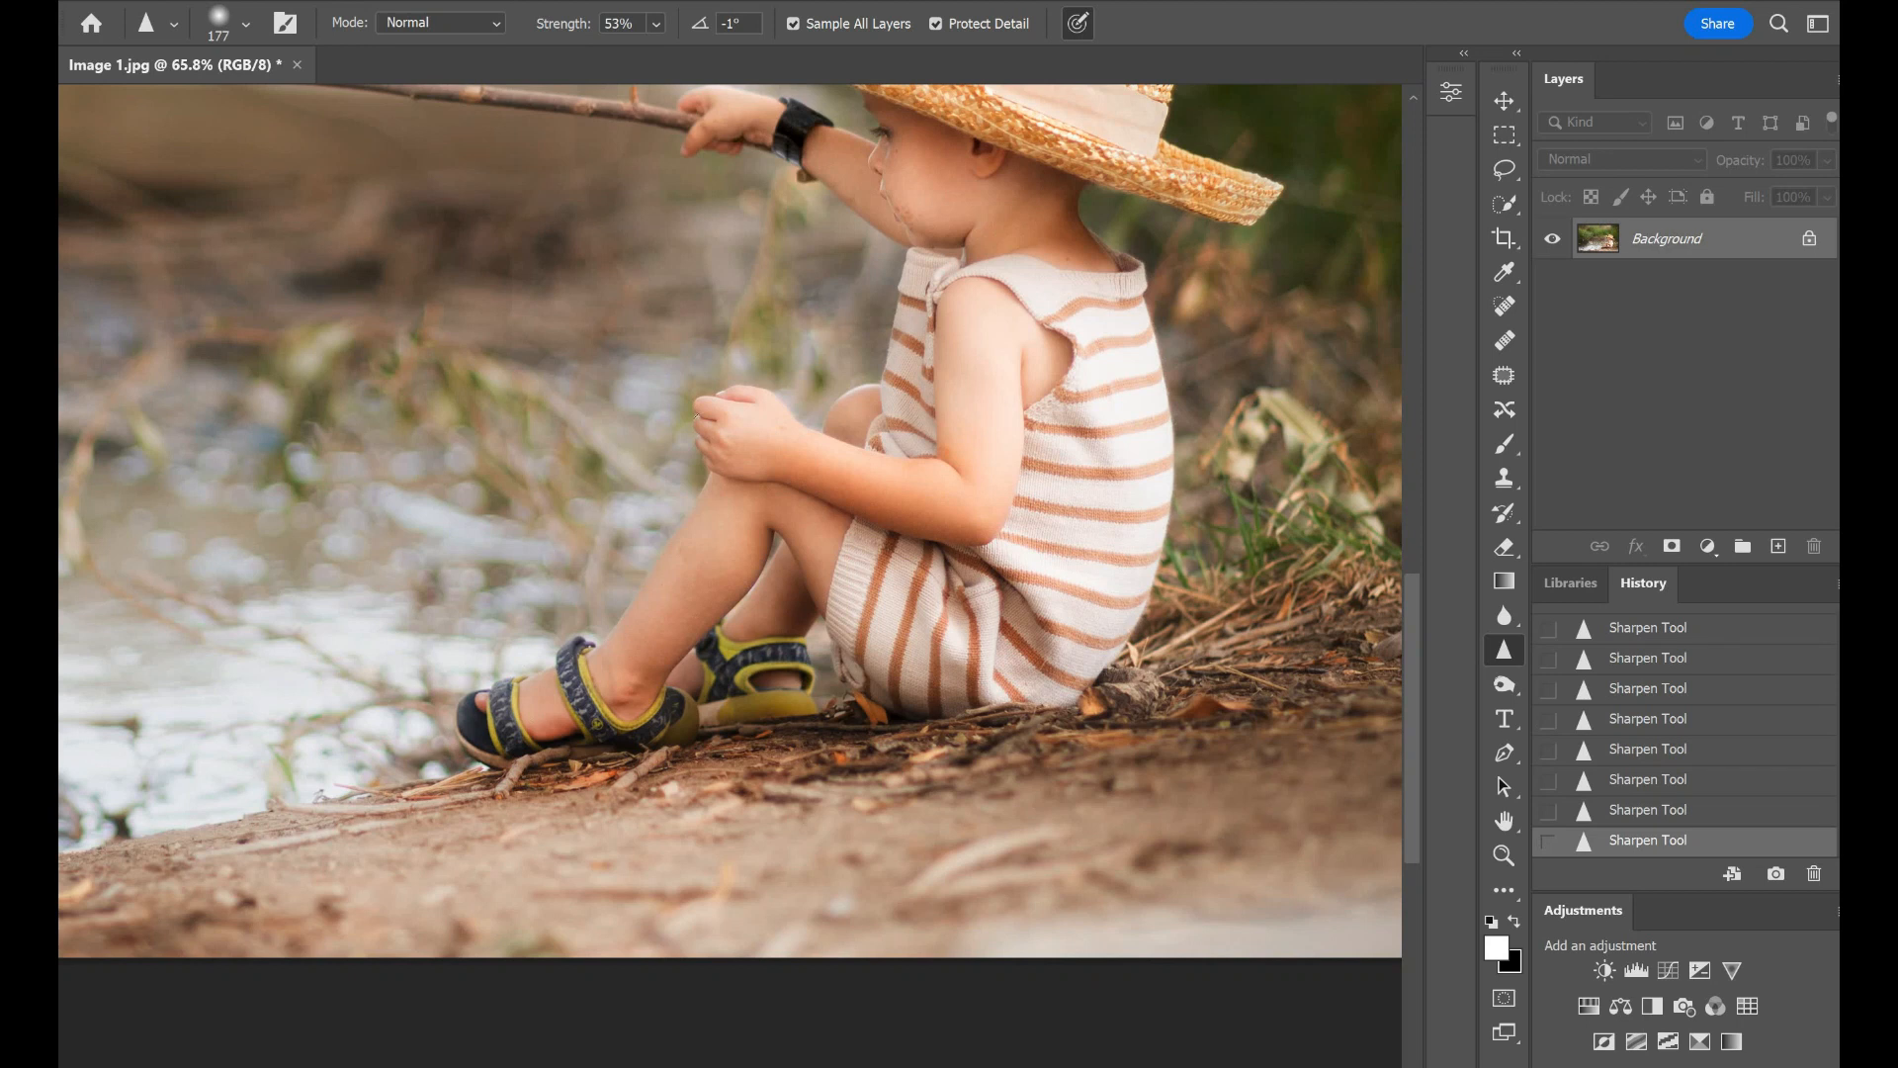
{"action": "scroll", "coordinate": [715, 432], "scroll_direction": "down", "scroll_amount": 3}
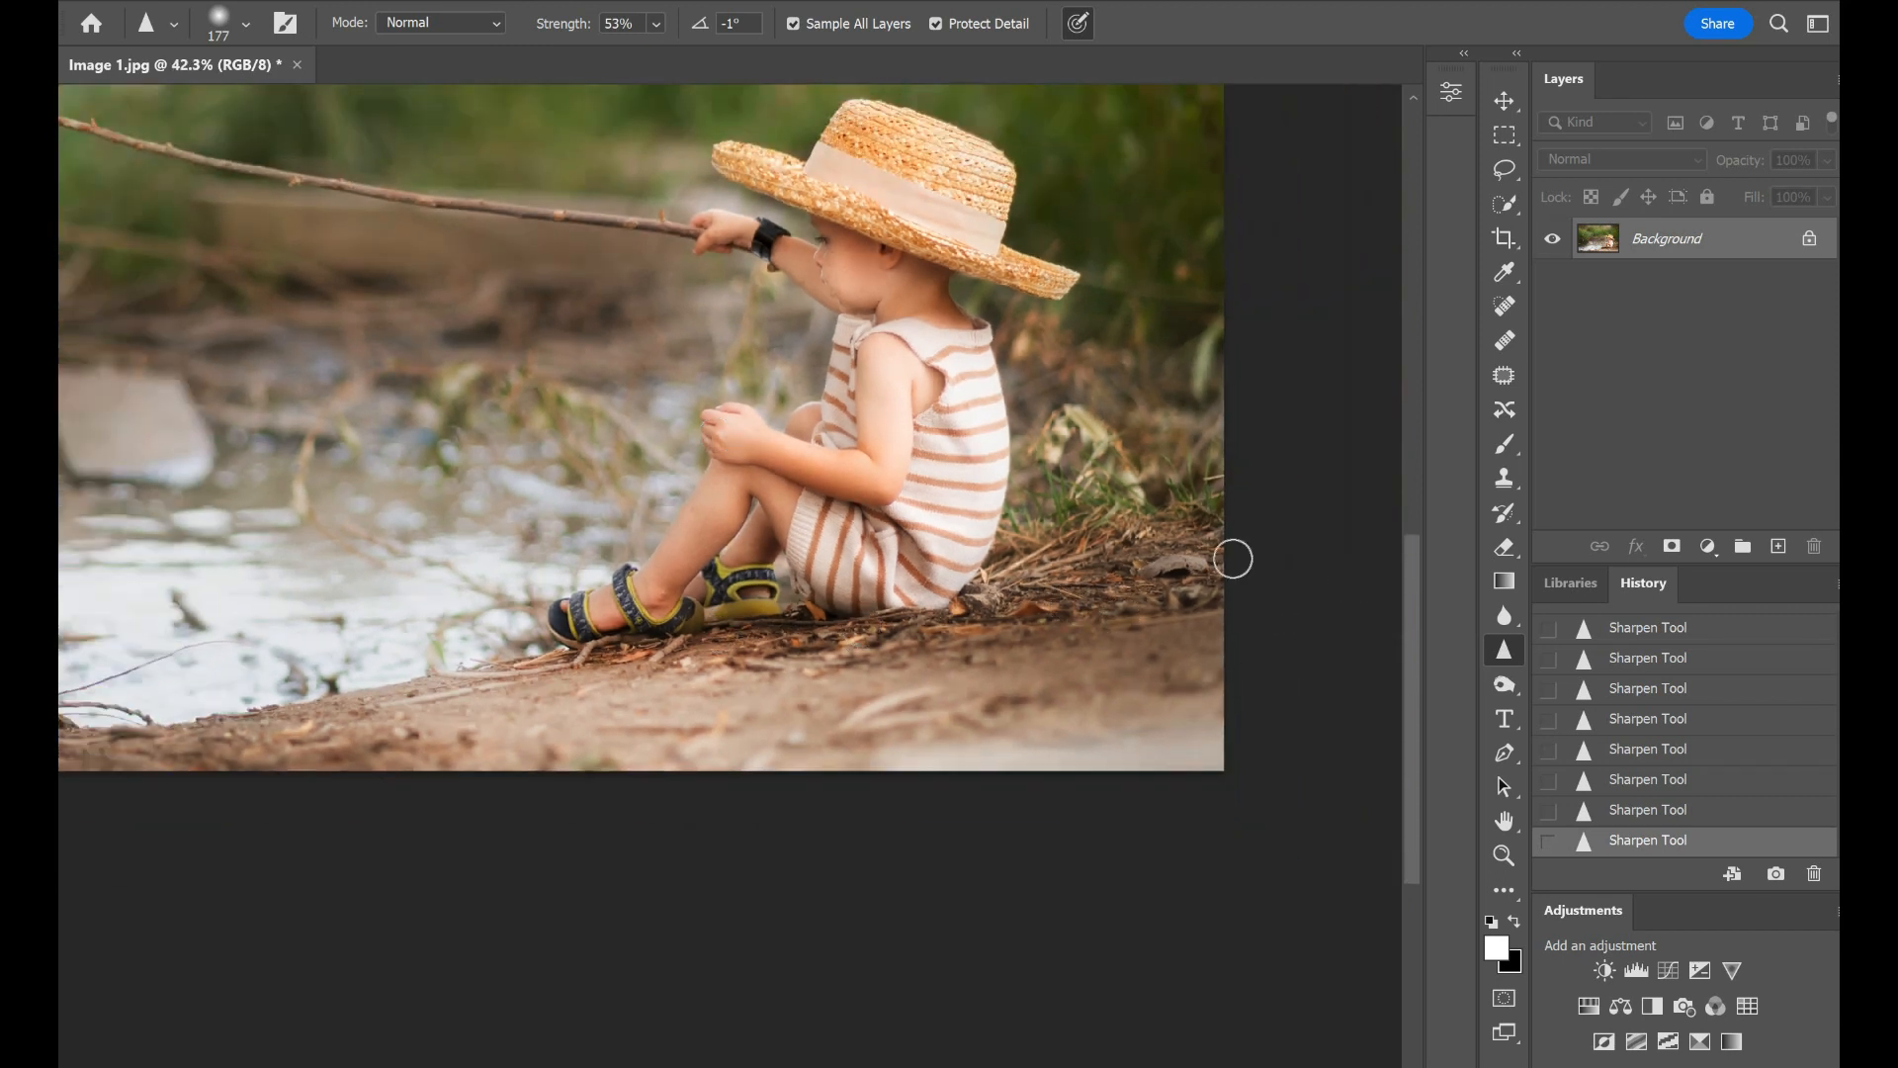
{"action": "scroll", "coordinate": [989, 458], "scroll_direction": "down", "scroll_amount": 1}
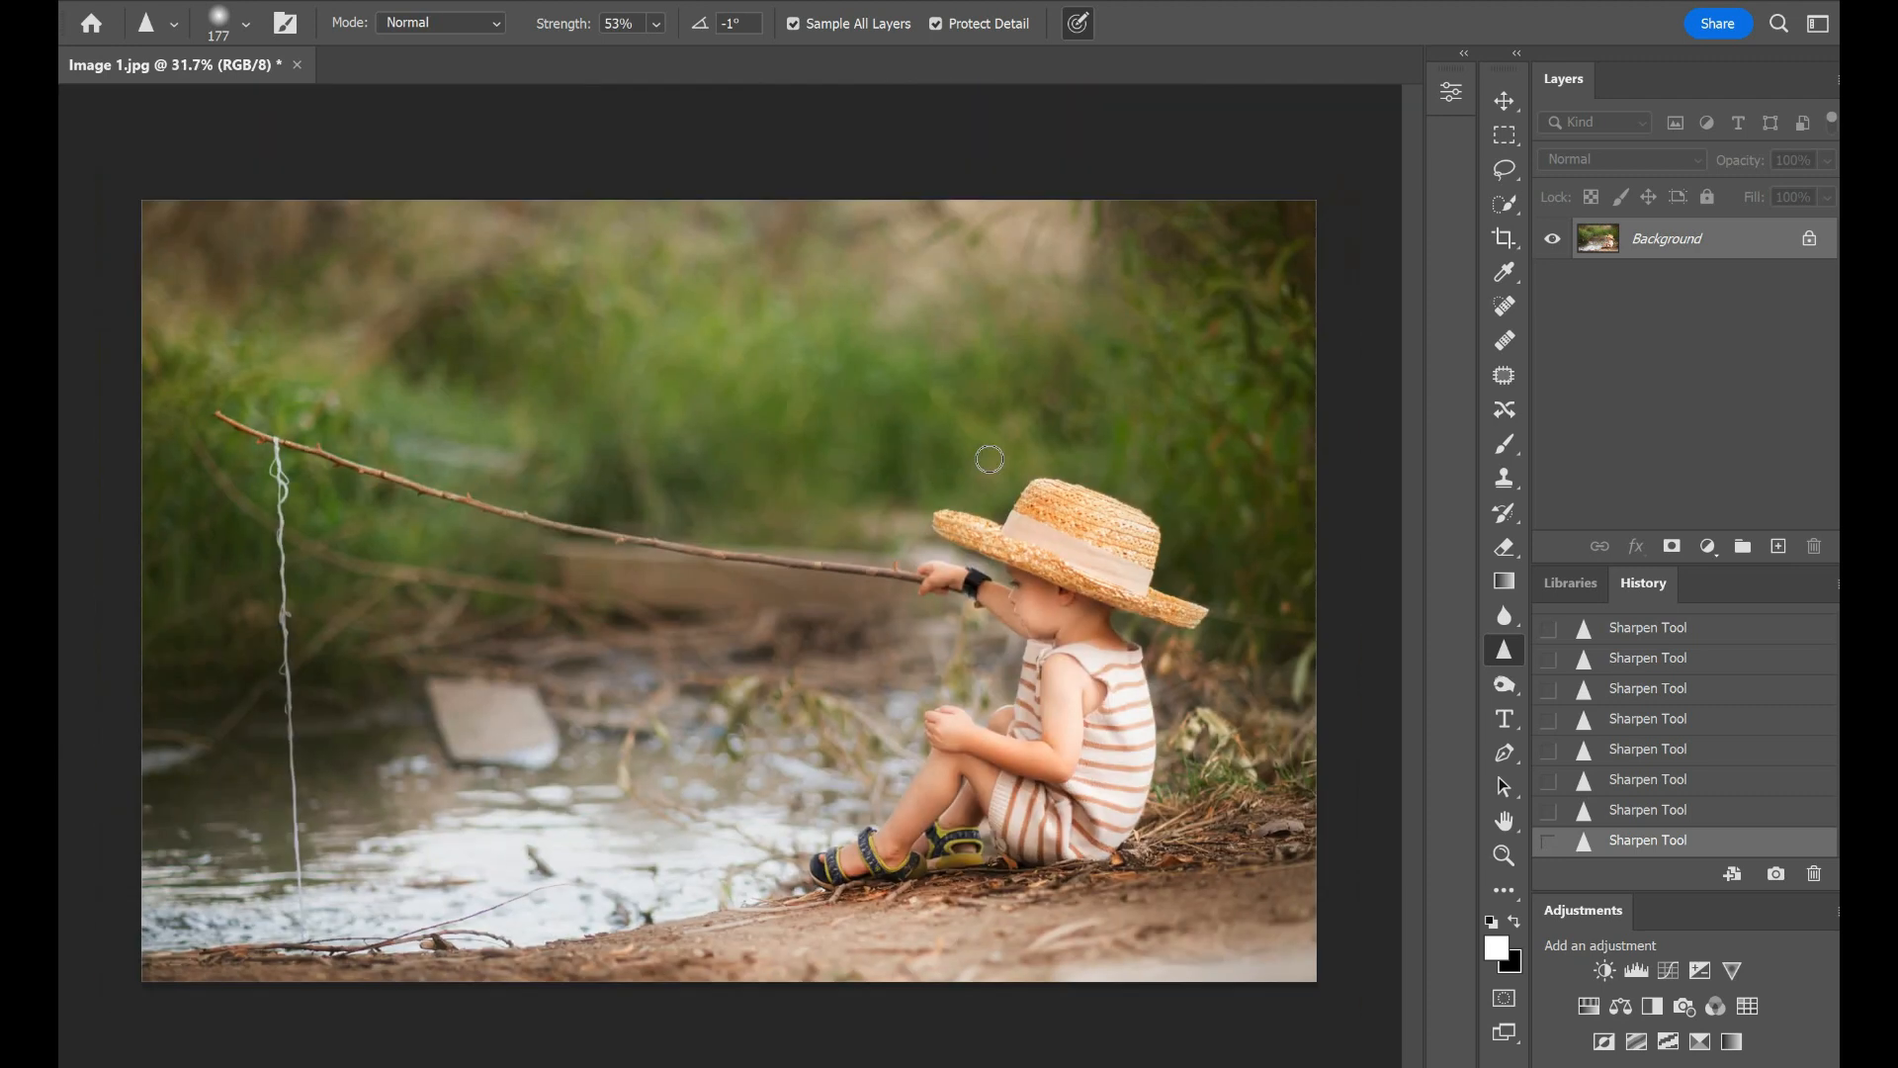
{"action": "scroll", "coordinate": [1296, 639], "scroll_direction": "down", "scroll_amount": 1}
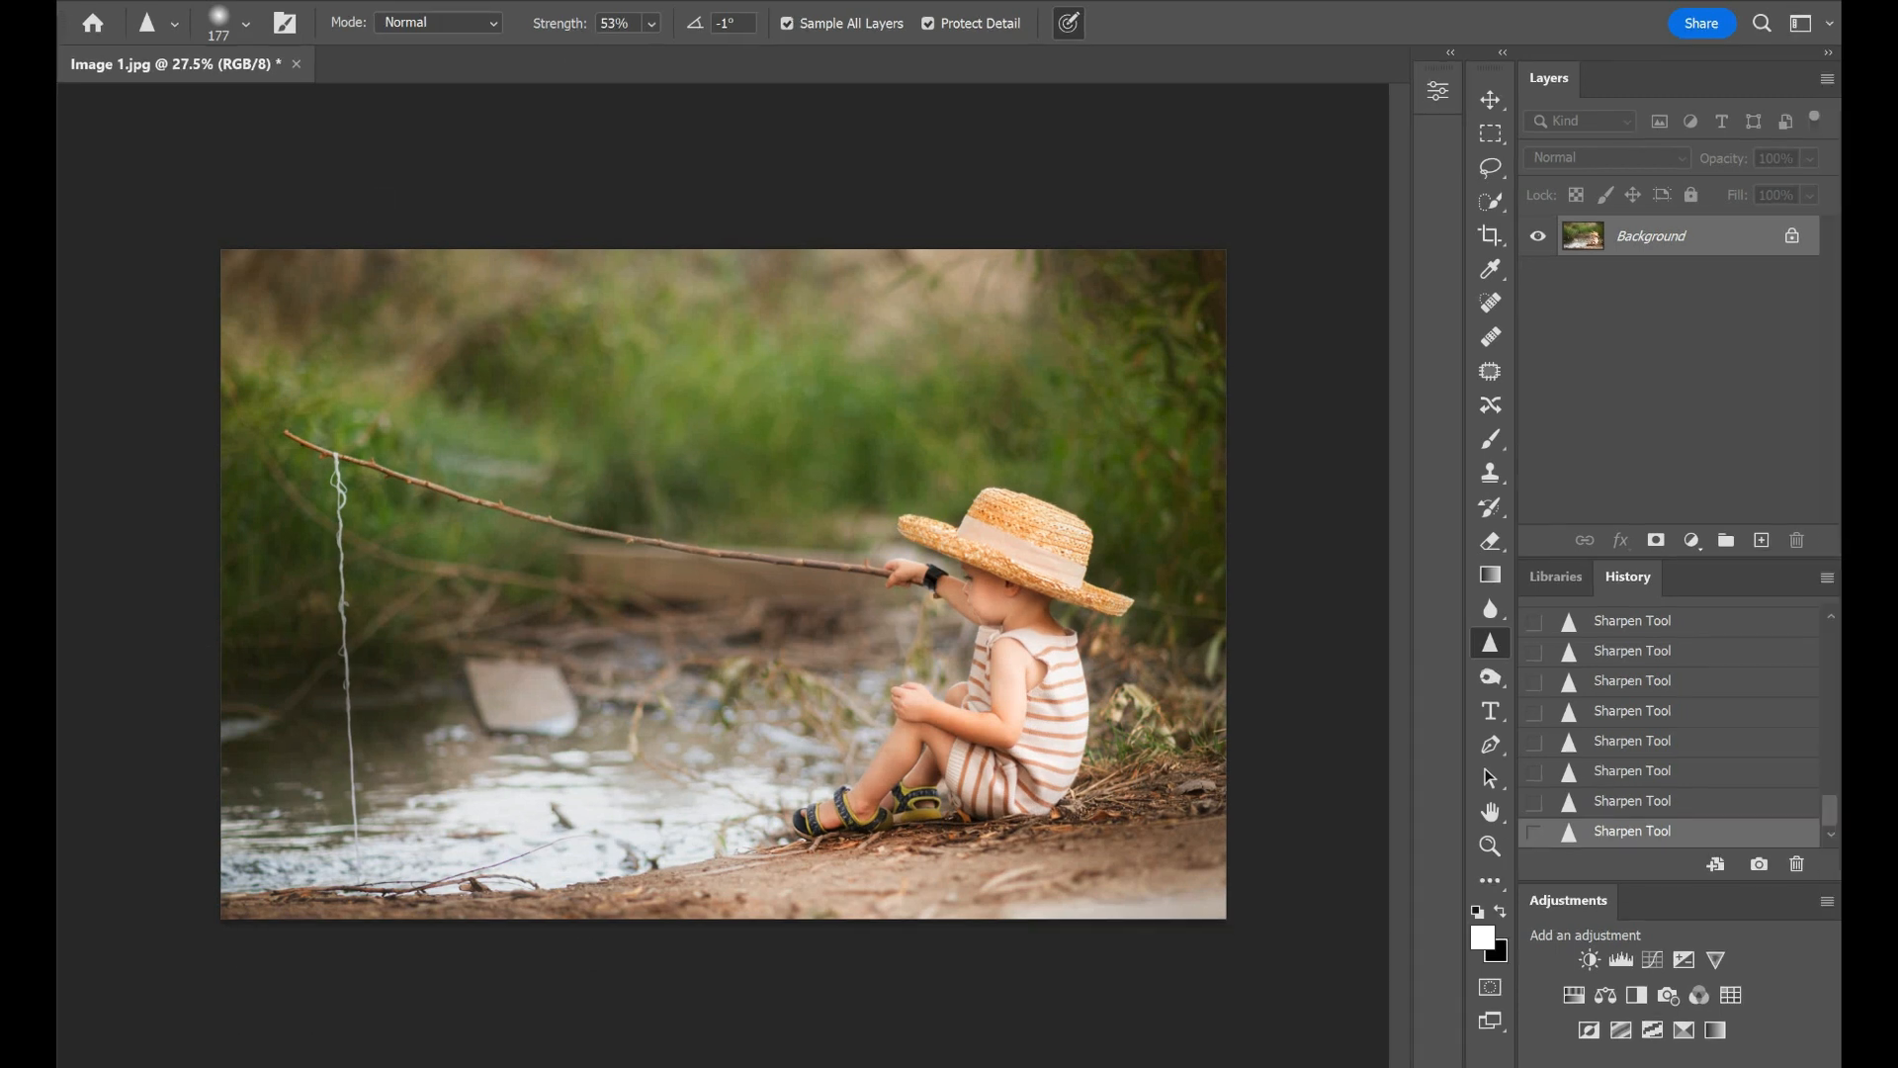
Step: Close Image 1.jpg without saving its changes and open Image 2.jpg from the recent files
{"action": "left_click", "coordinate": [296, 65]}
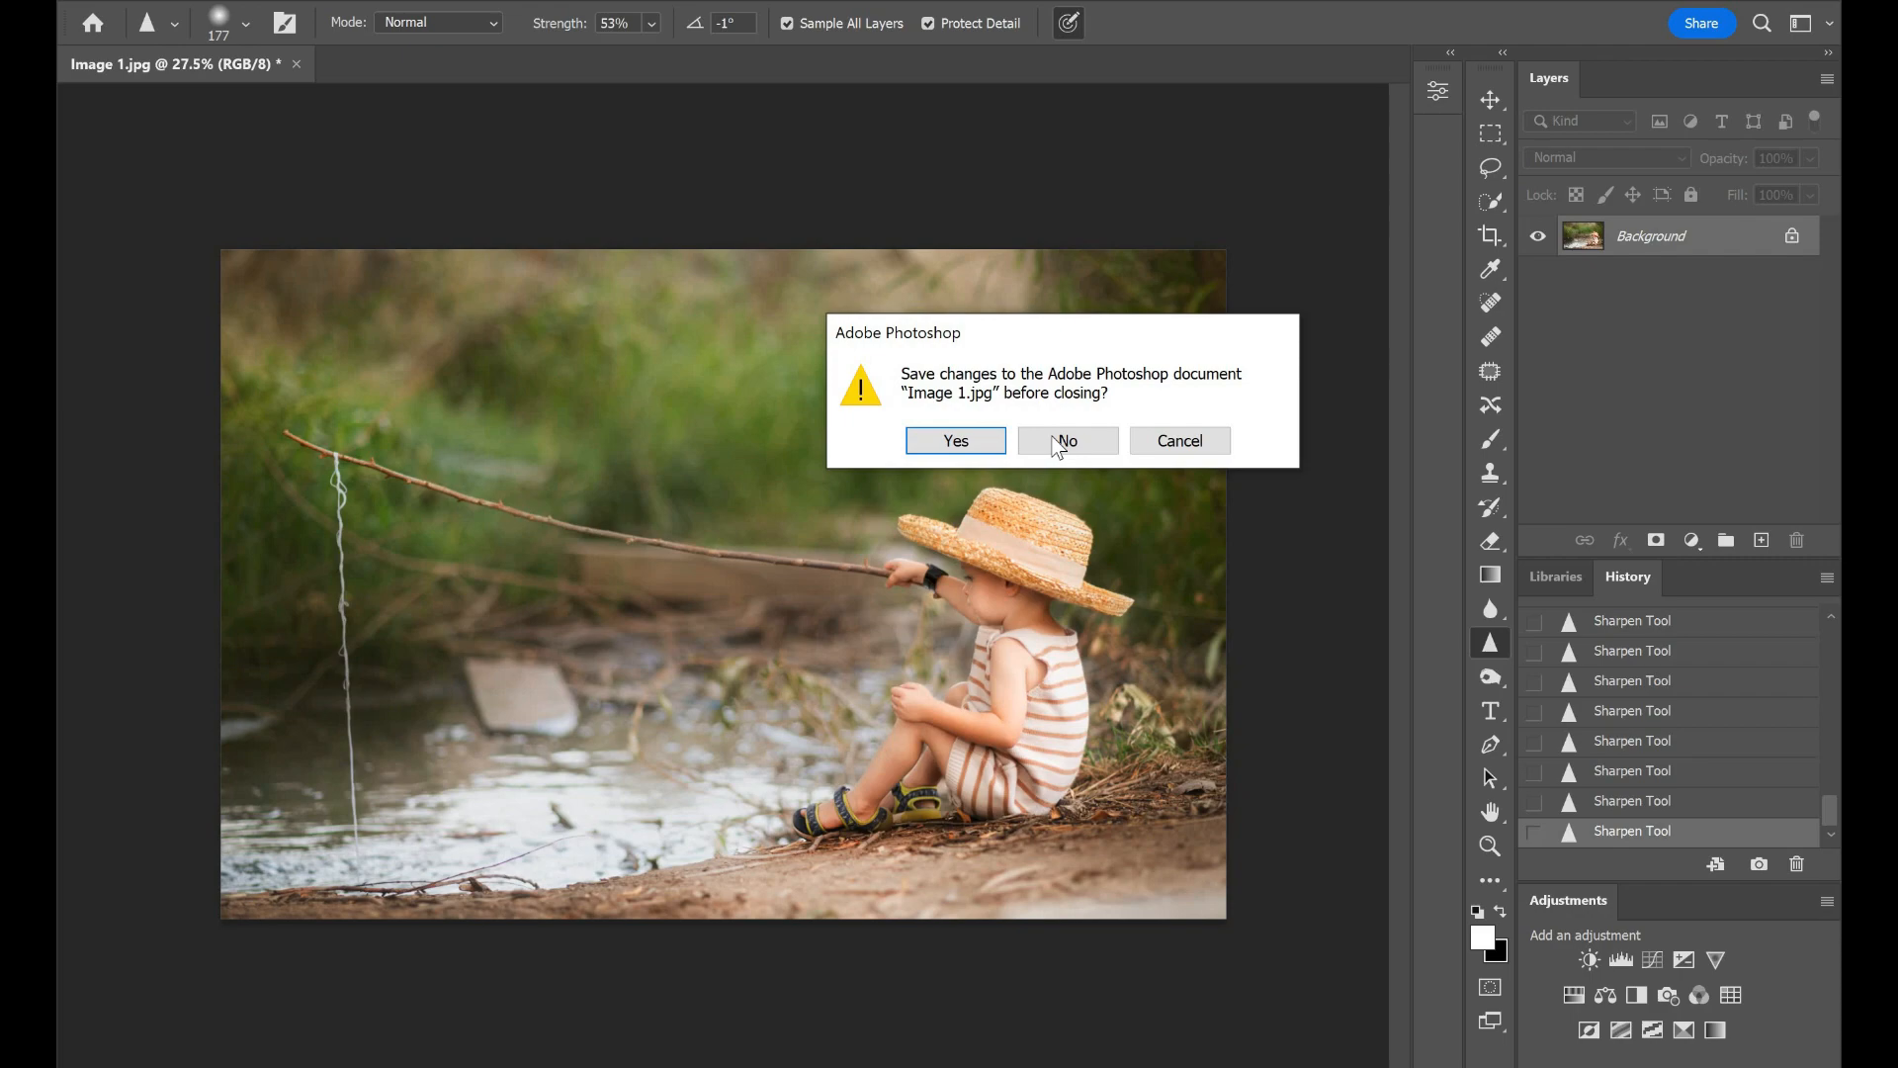
{"action": "left_click", "coordinate": [1063, 438]}
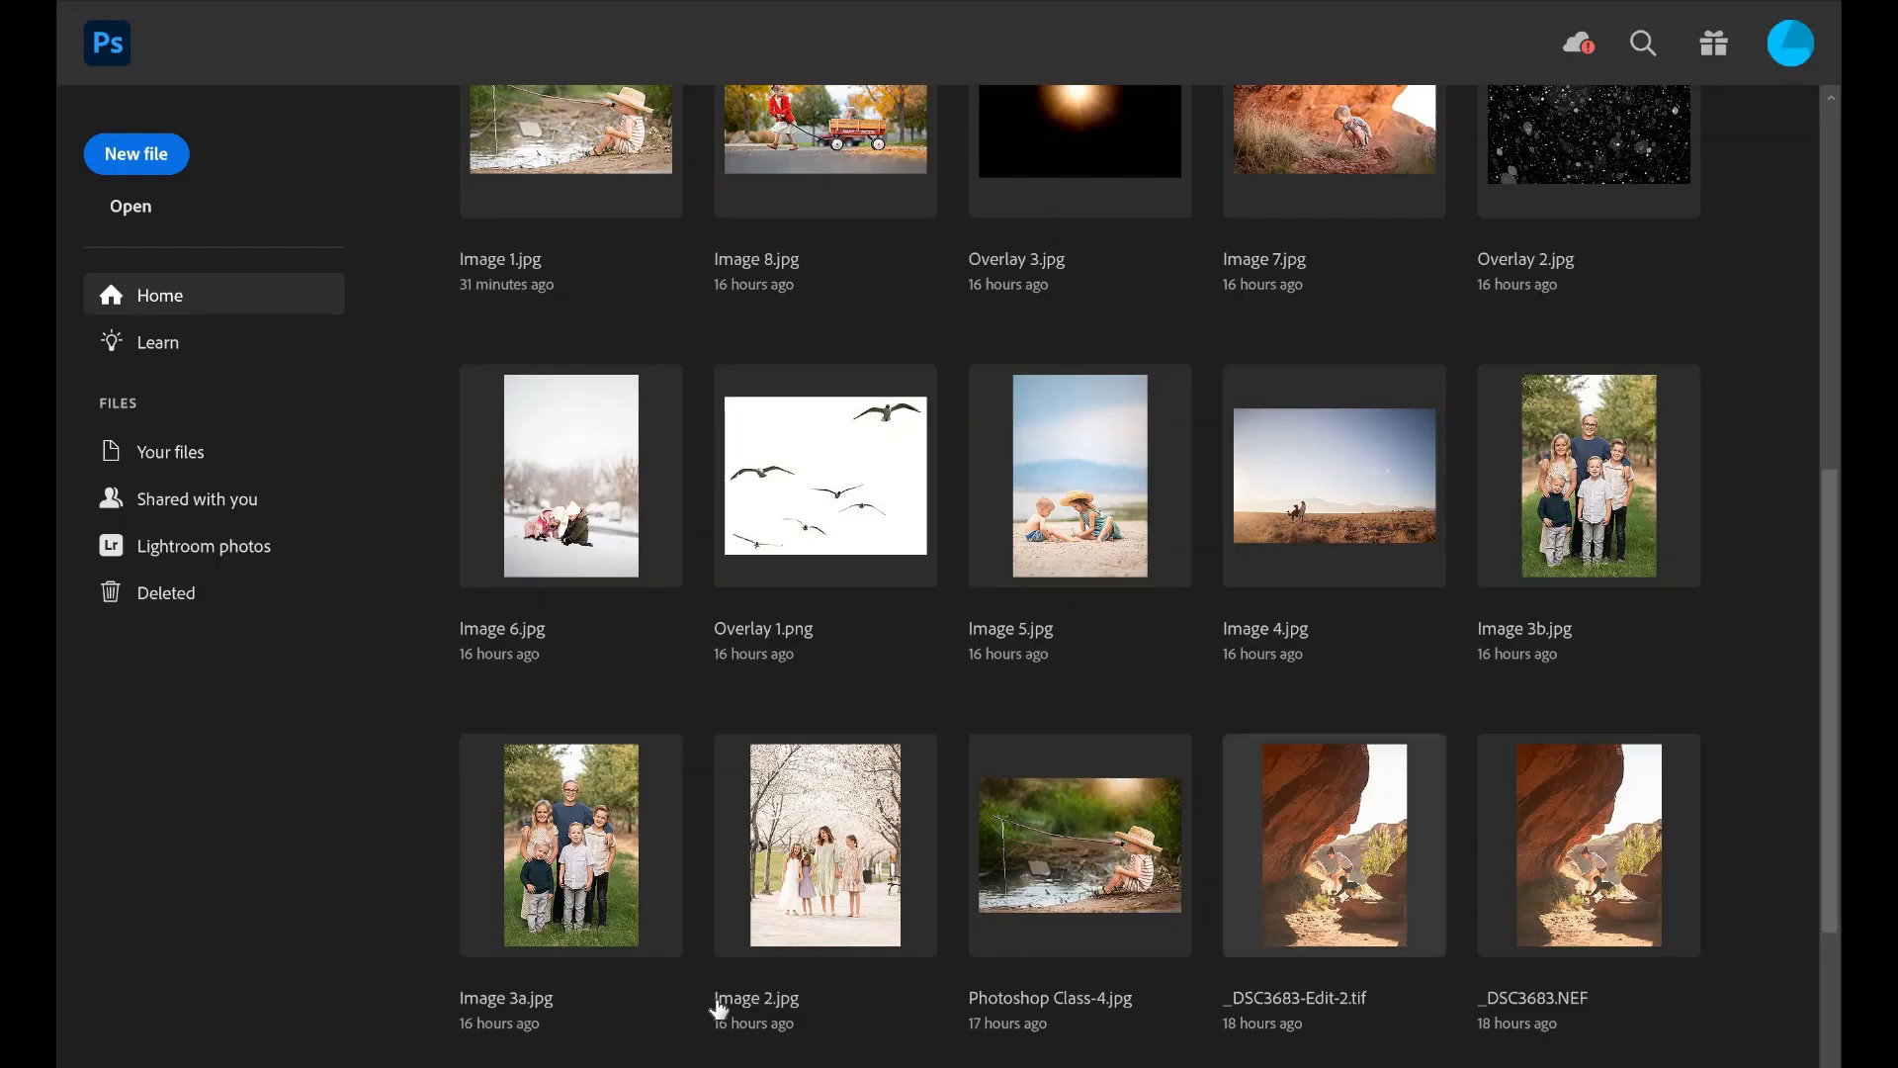
{"action": "left_click", "coordinate": [898, 939]}
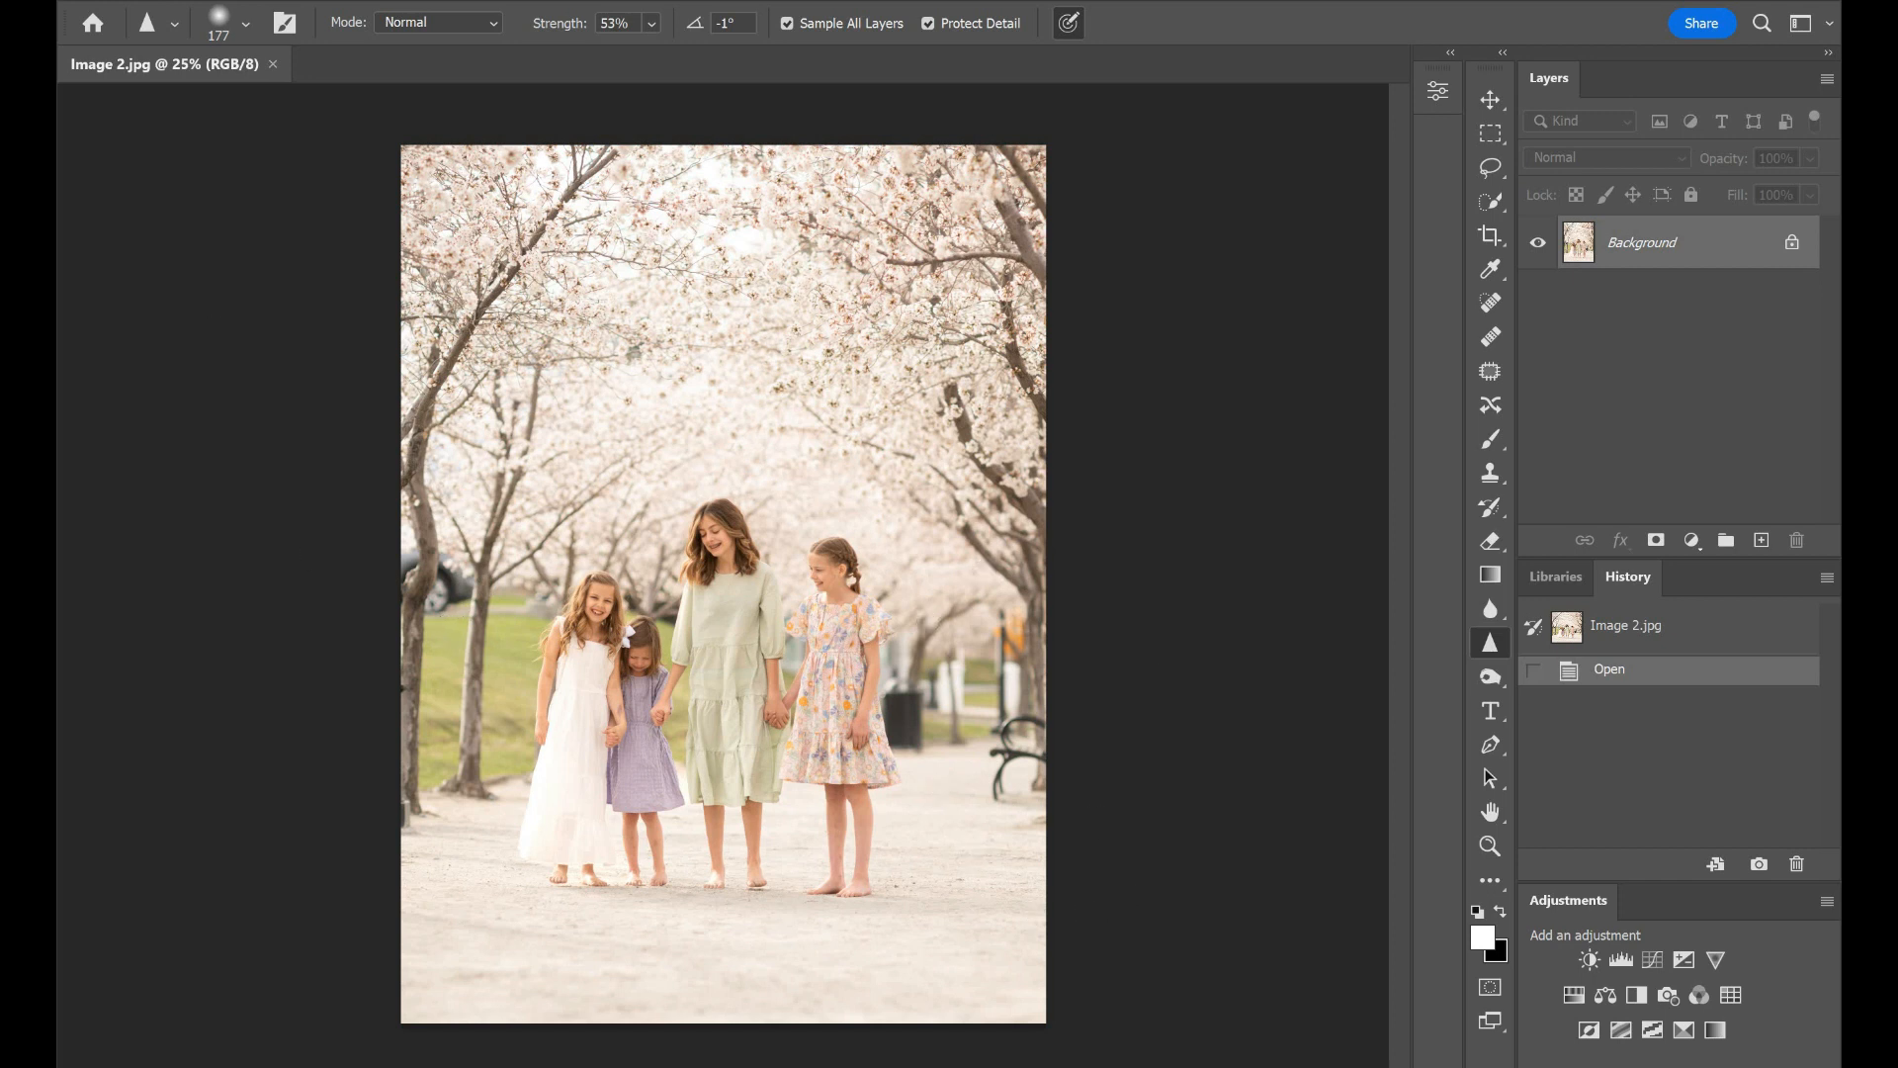
Step: Switch to the Clone Stamp tool and set its brush size to 401 px
{"action": "left_click", "coordinate": [1492, 473]}
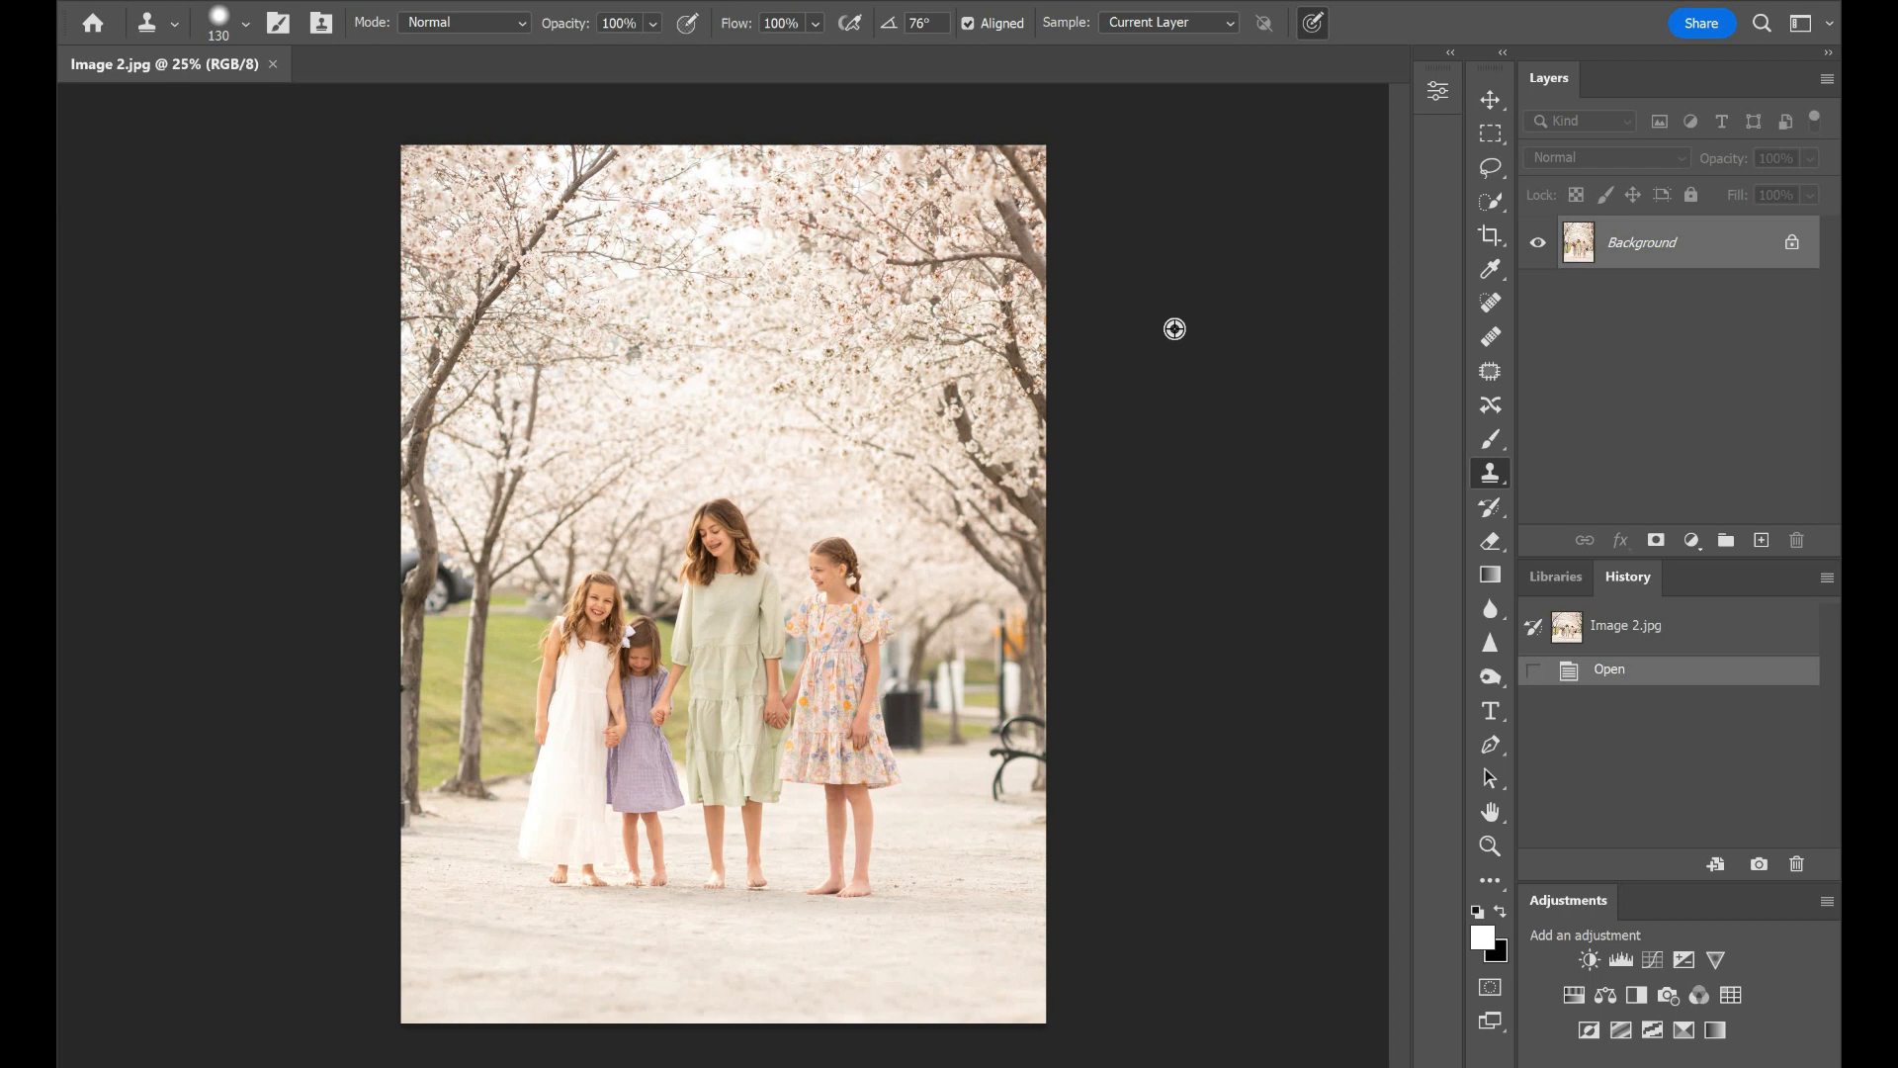
{"action": "left_click", "coordinate": [233, 33]}
{"action": "left_click_drag", "start_coordinate": [352, 115], "coordinate": [351, 111]}
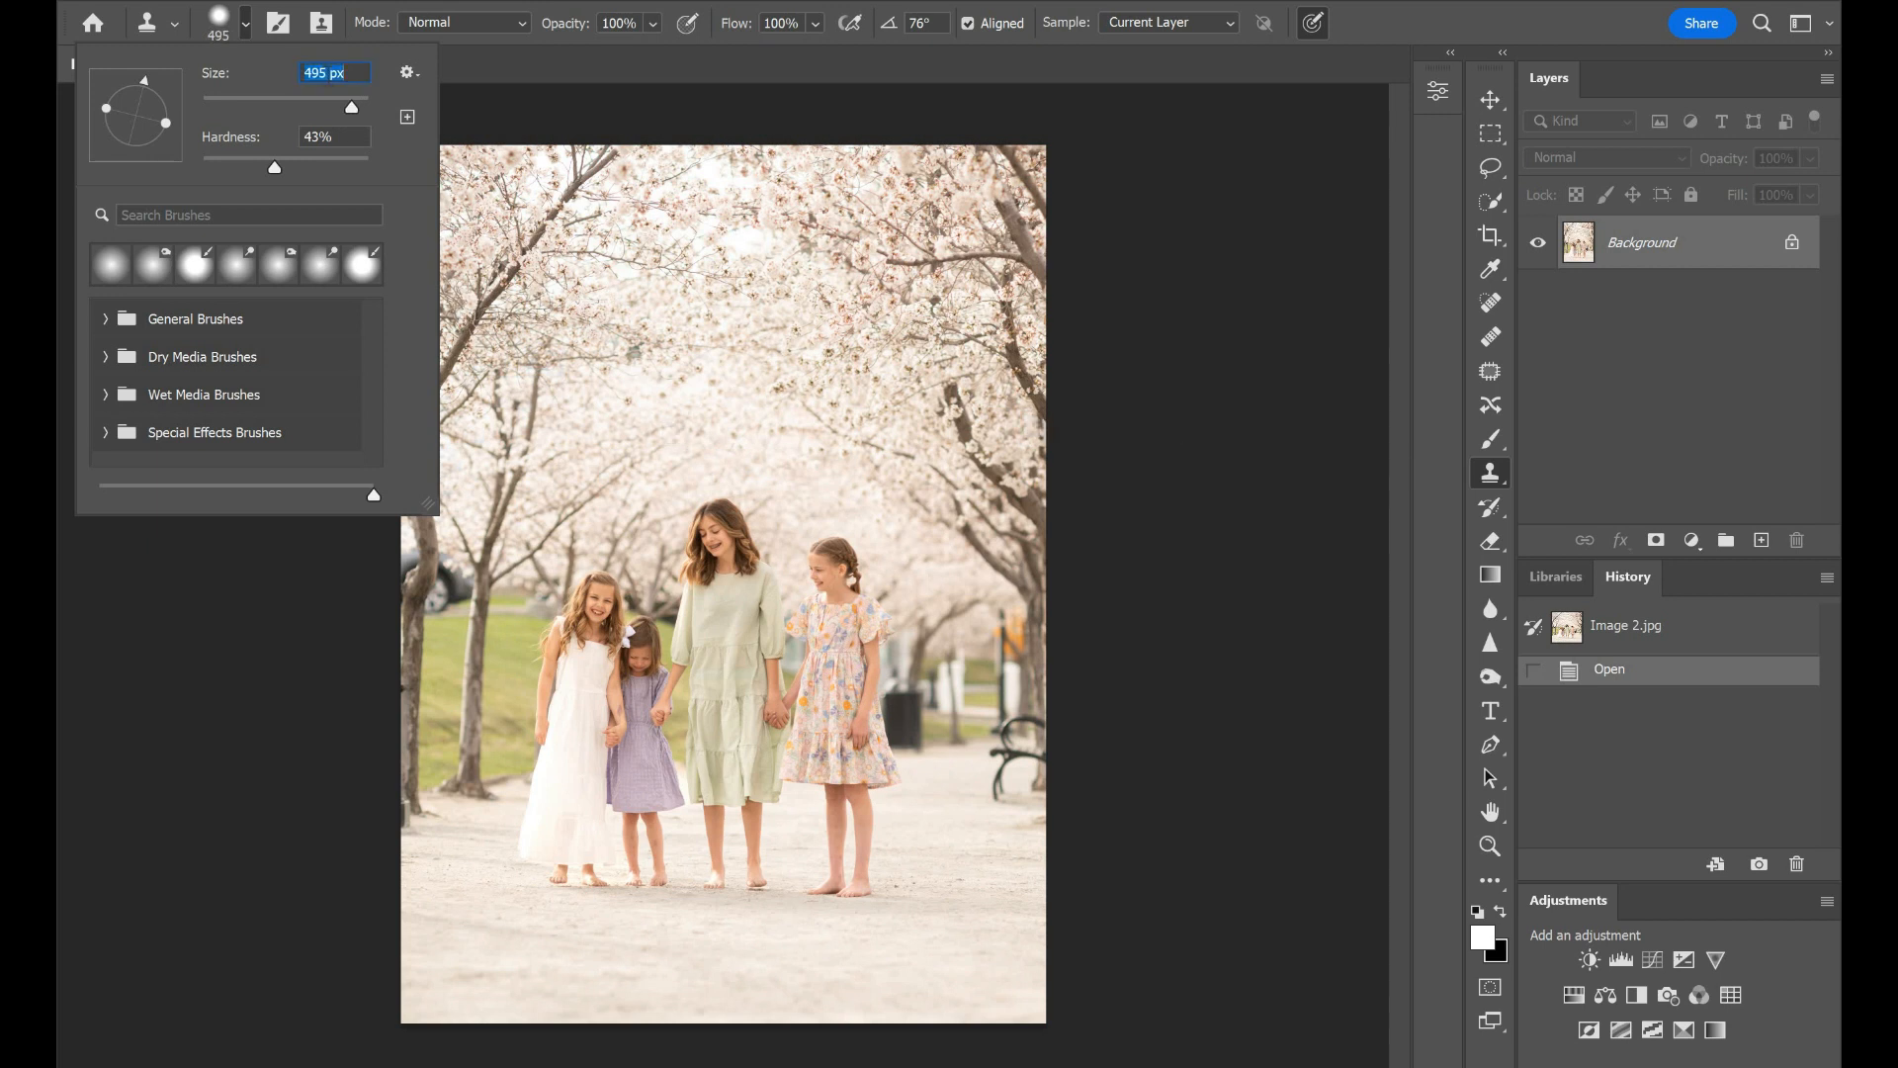
{"action": "type", "text": "401"}
{"action": "key", "text": "Return"}
Step: Clone the dark branch of the tree on the right repeatedly across the blossoms, and revert the photo to its Open state
{"action": "left_click", "coordinate": [1141, 342]}
{"action": "left_click", "coordinate": [1141, 342]}
{"action": "left_click", "coordinate": [1088, 465]}
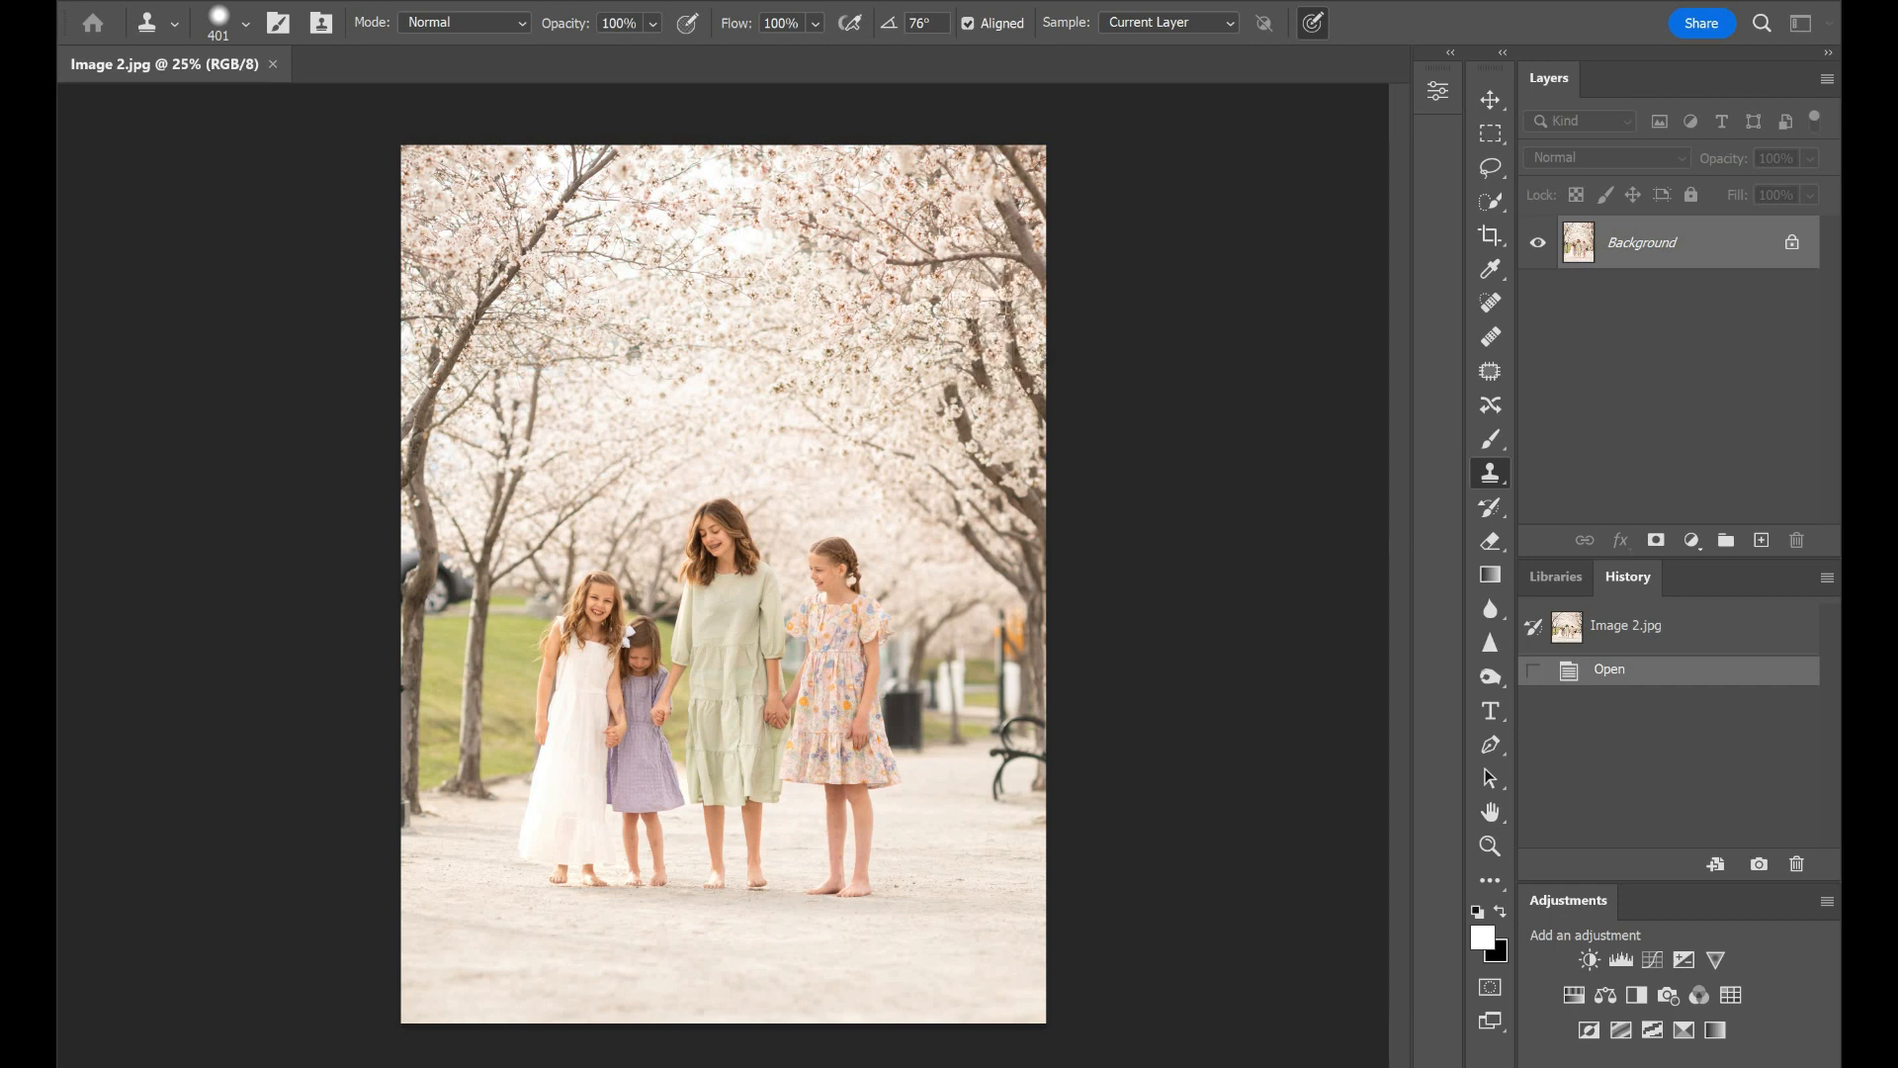
{"action": "left_click", "coordinate": [1000, 328]}
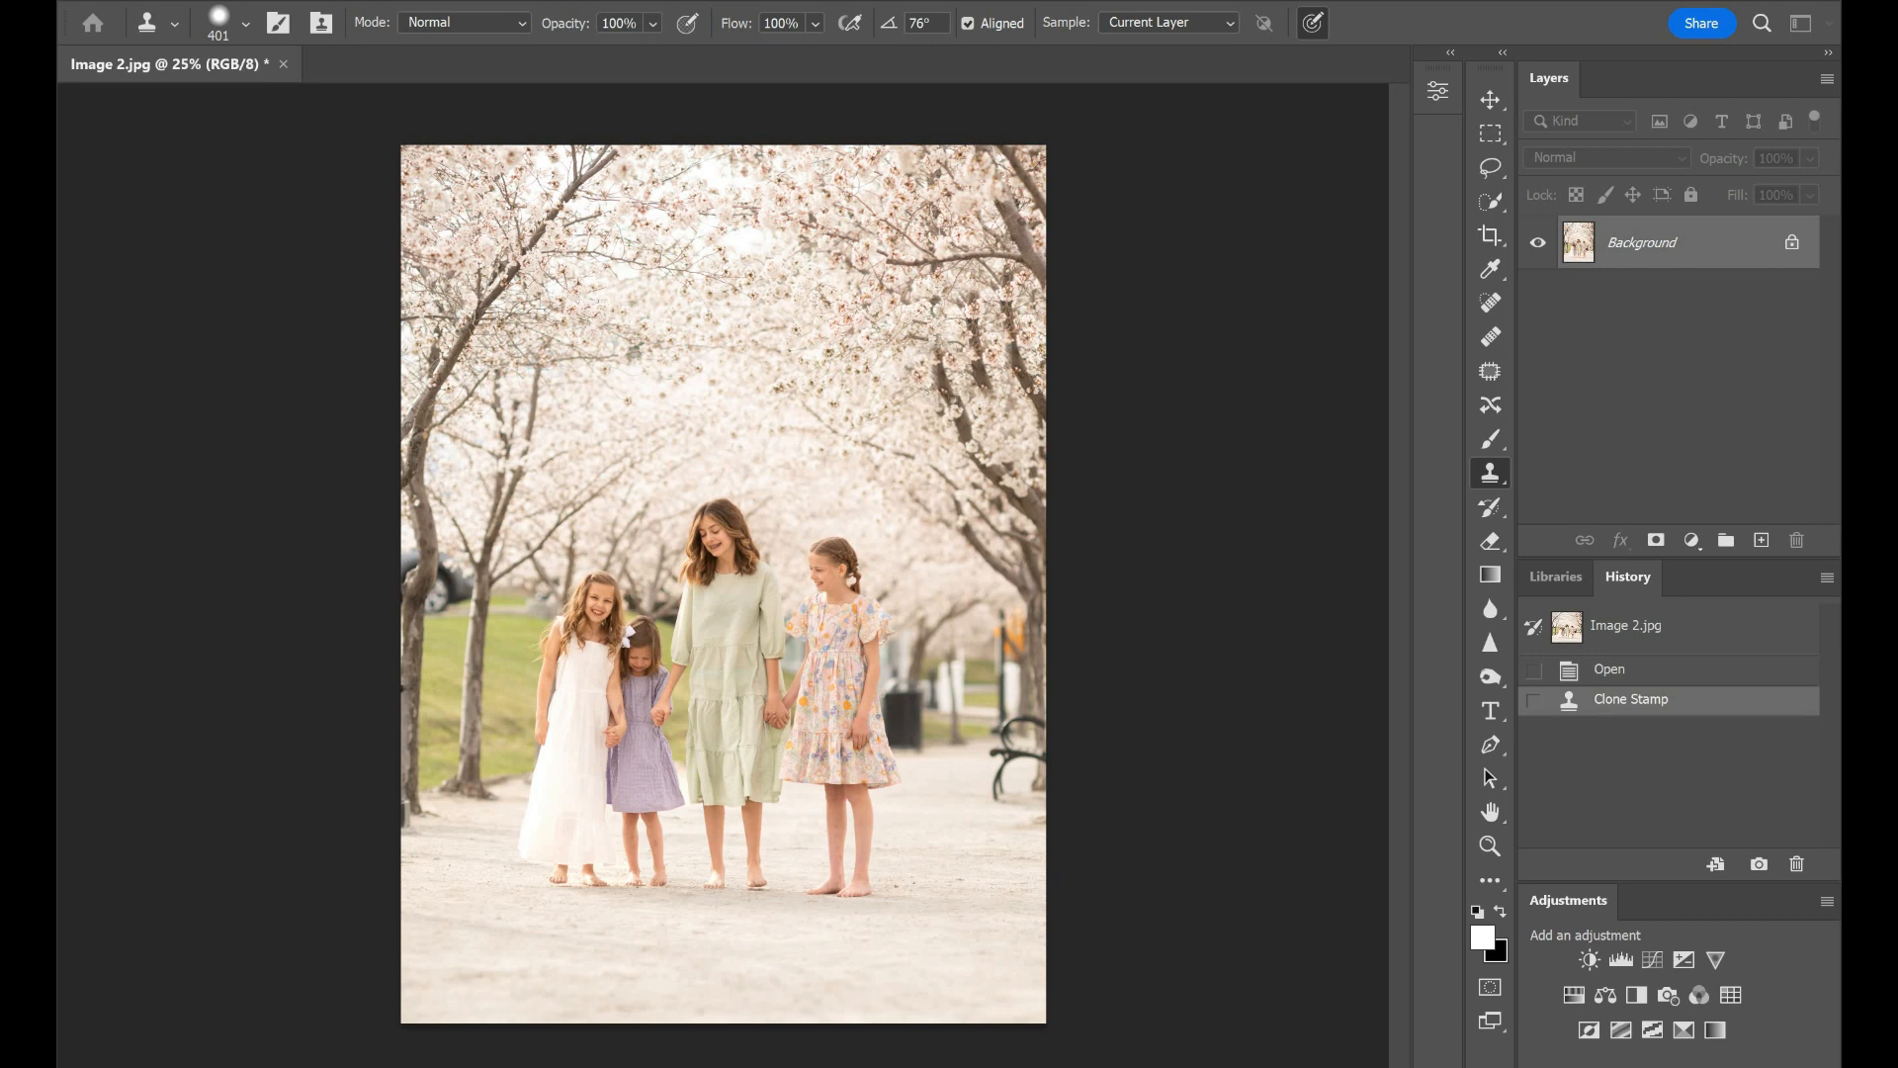
{"action": "left_click", "coordinate": [991, 304]}
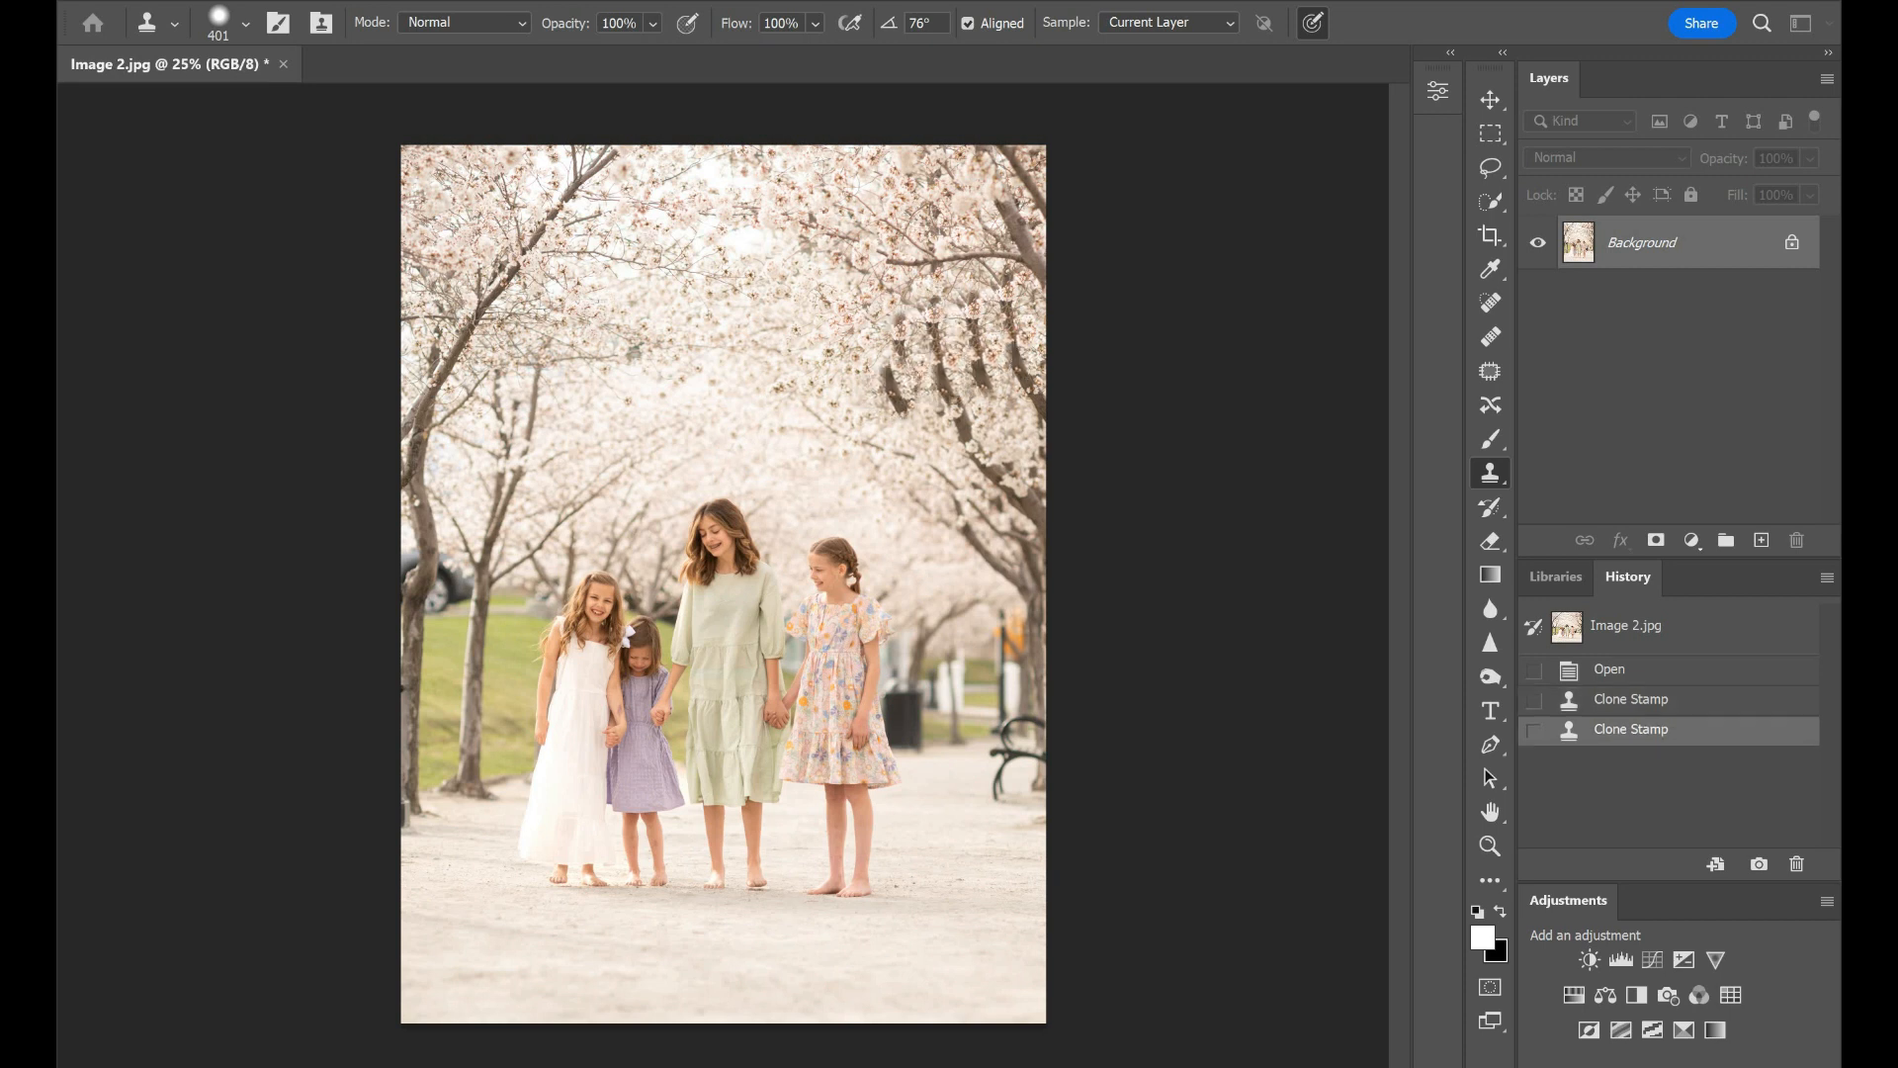
{"action": "mouse_move", "coordinate": [876, 387]}
{"action": "left_mouse_down"}
{"action": "mouse_move", "coordinate": [849, 327]}
{"action": "mouse_move", "coordinate": [900, 445]}
{"action": "mouse_move", "coordinate": [892, 479]}
{"action": "left_mouse_up"}
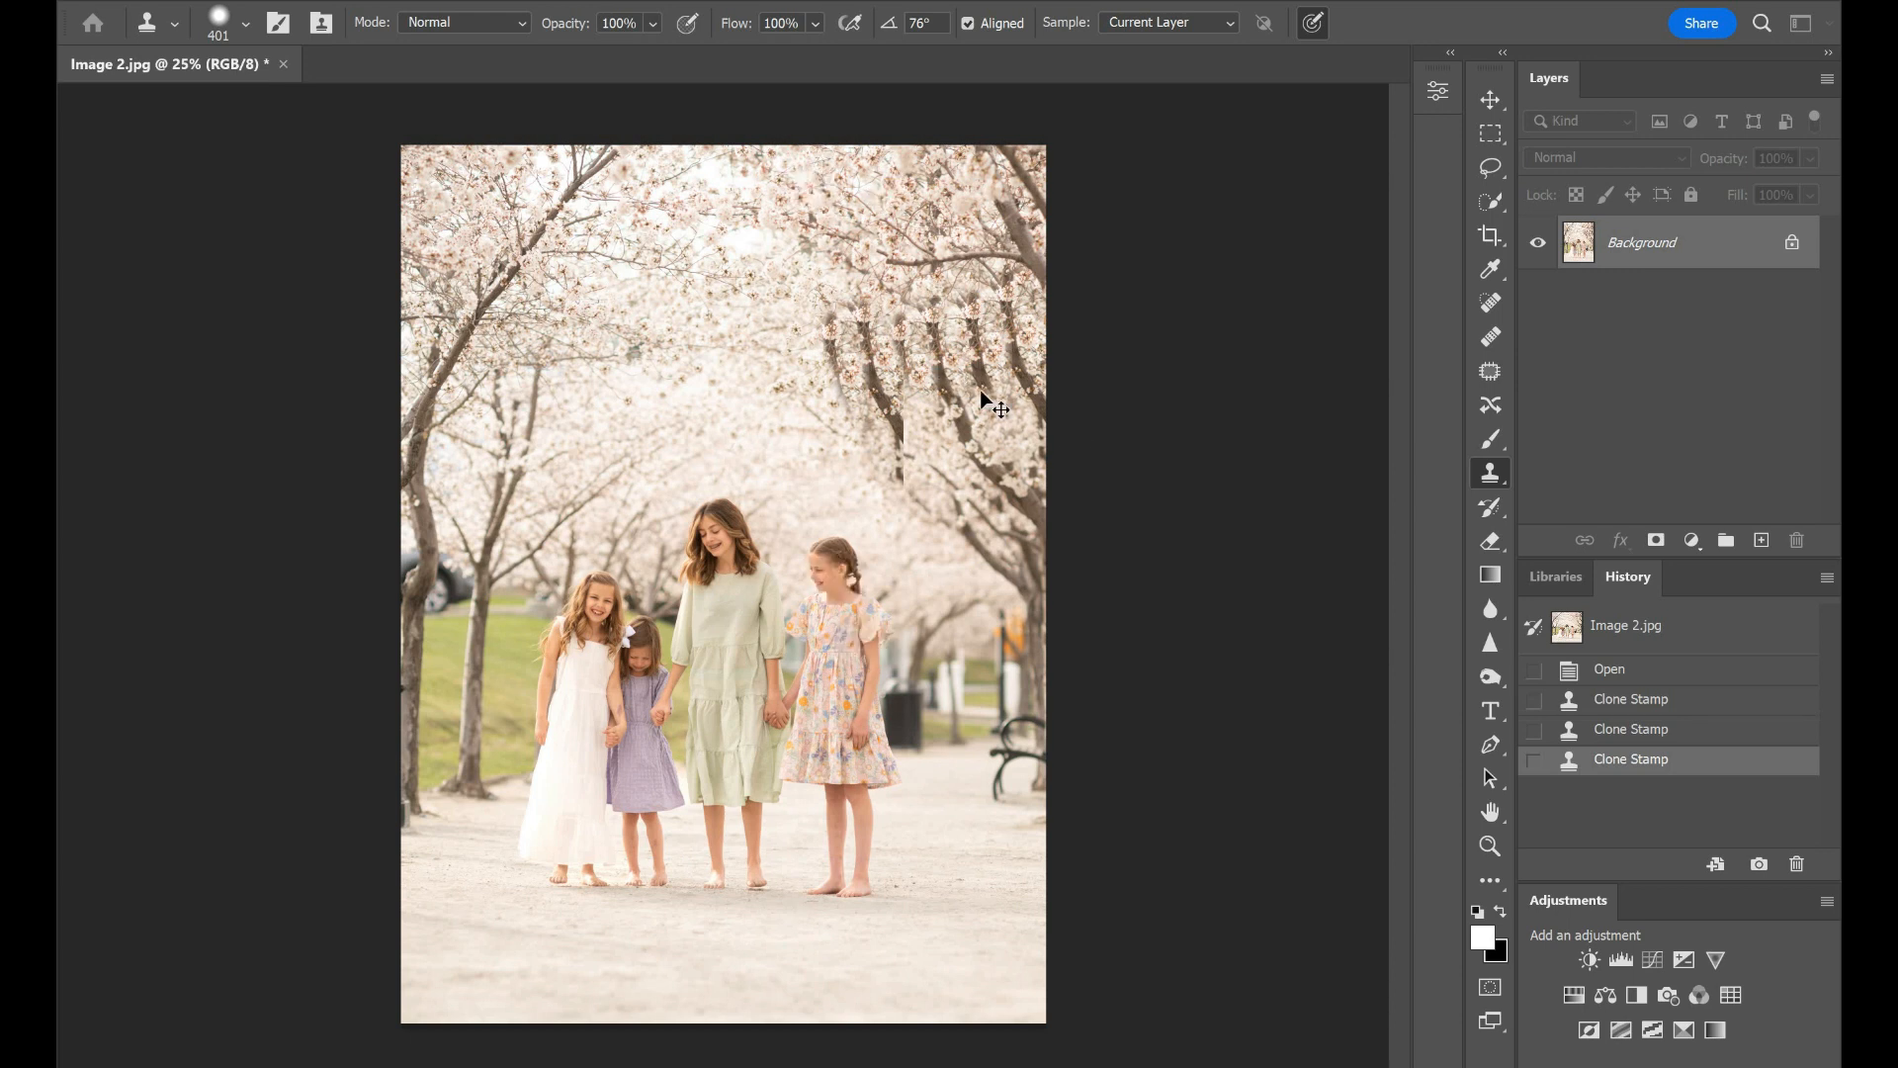
{"action": "left_click", "coordinate": [1664, 673]}
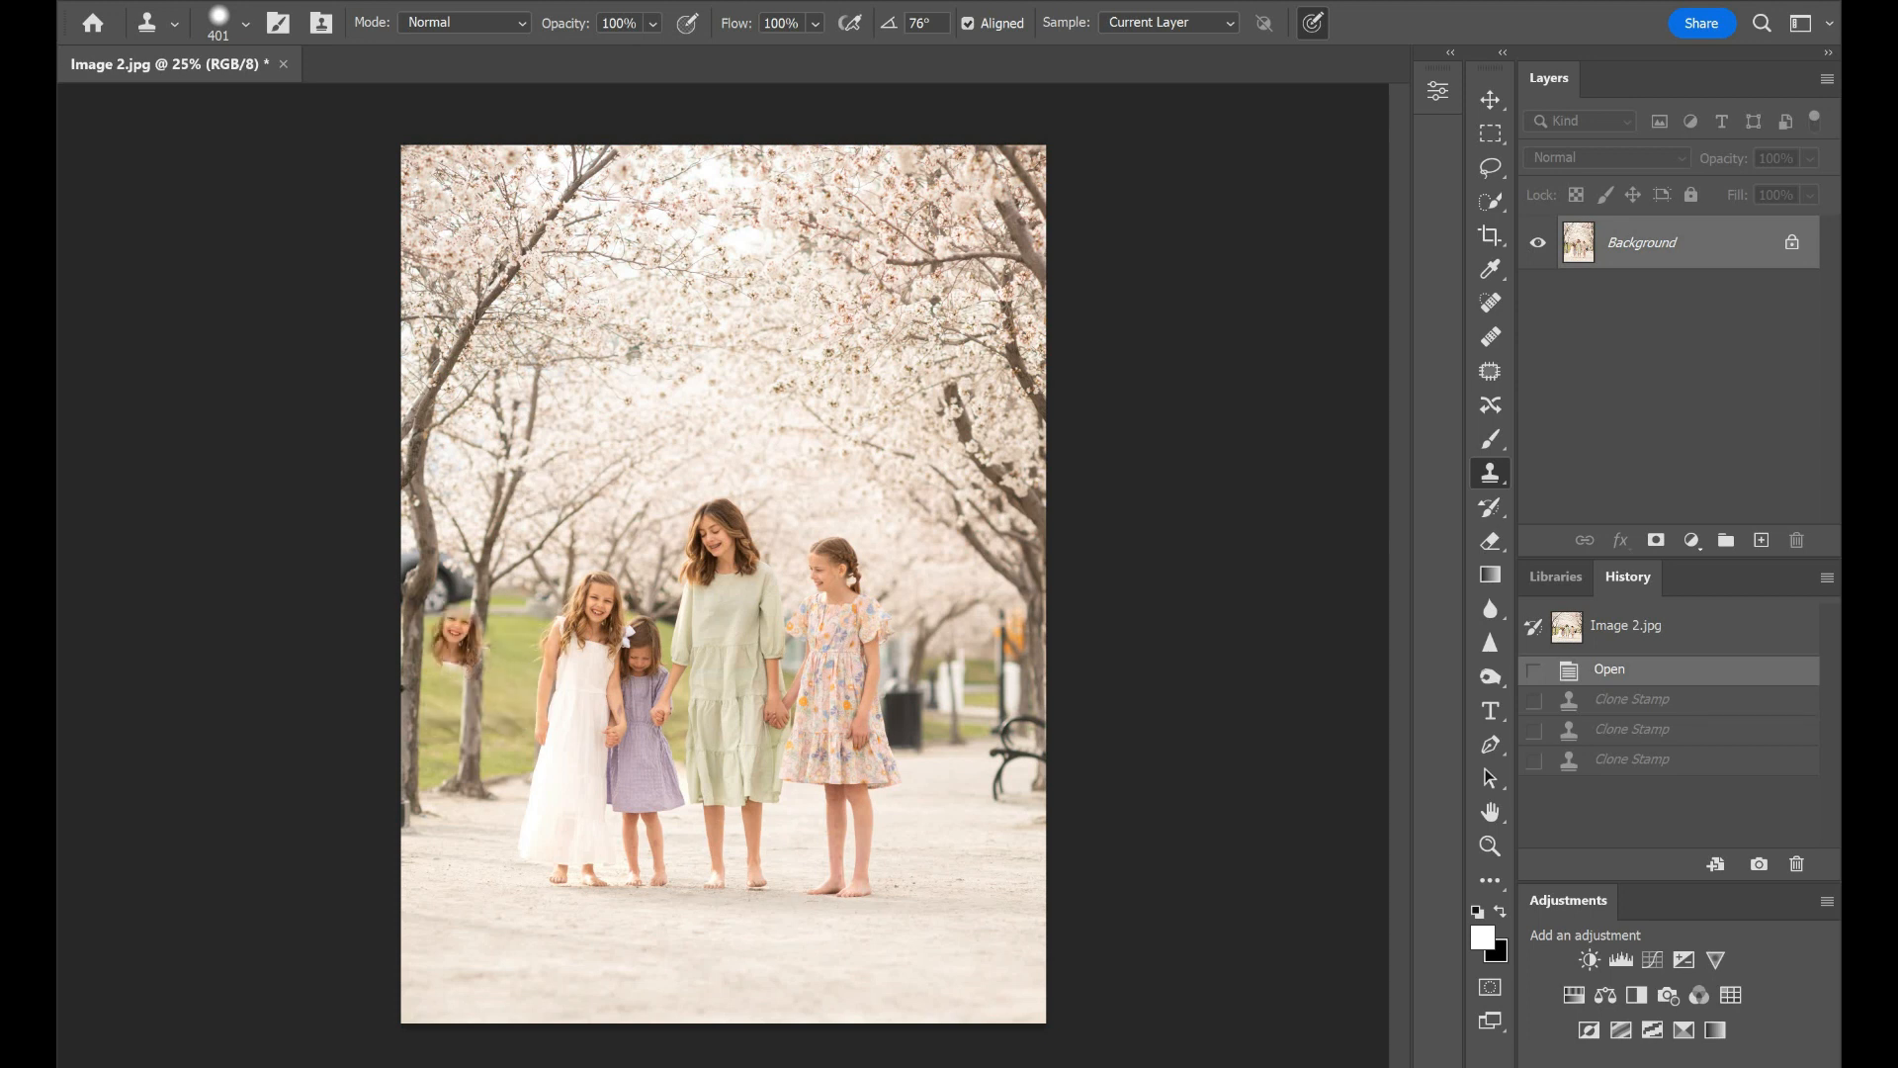
Step: Reduce the Clone Stamp brush size to 196 px for work on the girls and the trees behind them
{"action": "scroll", "coordinate": [537, 600], "scroll_direction": "up", "scroll_amount": 2}
{"action": "scroll", "coordinate": [536, 600], "scroll_direction": "up", "scroll_amount": 3}
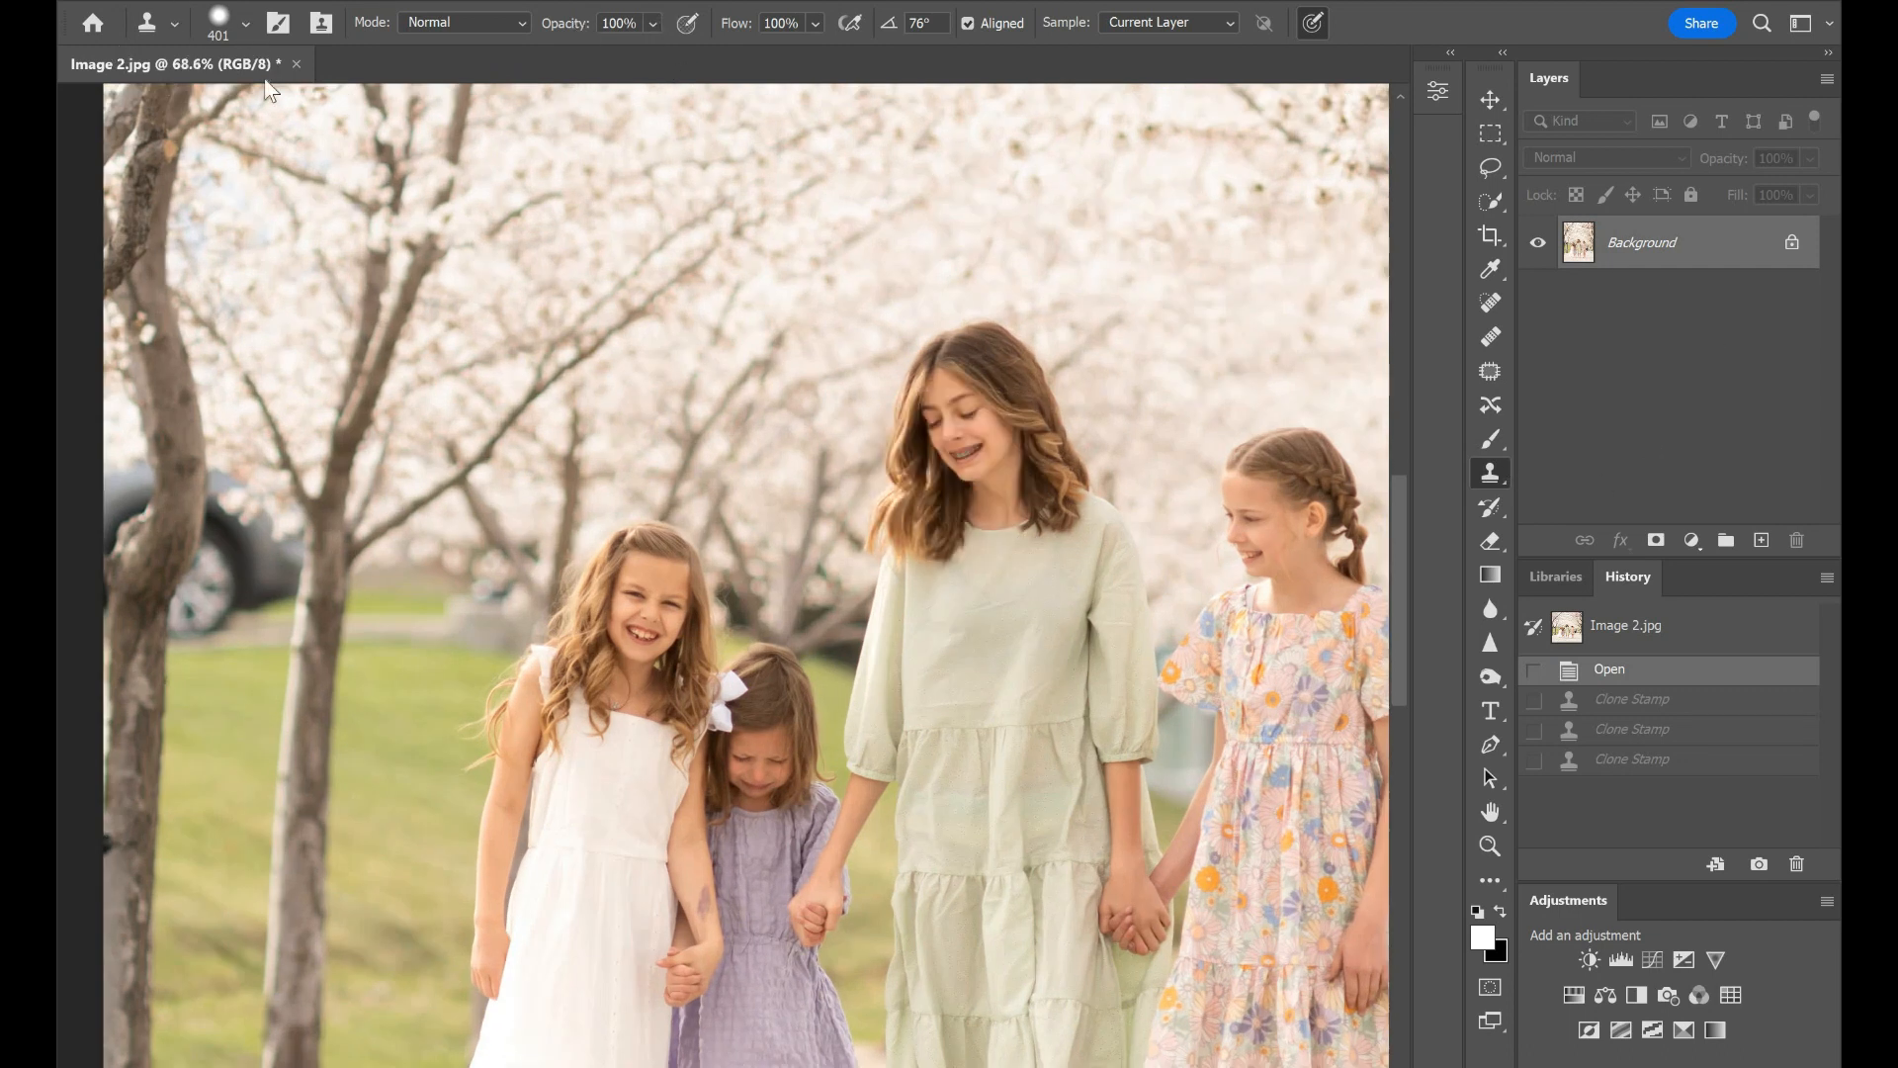
{"action": "left_click", "coordinate": [245, 23]}
{"action": "left_click_drag", "start_coordinate": [332, 115], "coordinate": [334, 116]}
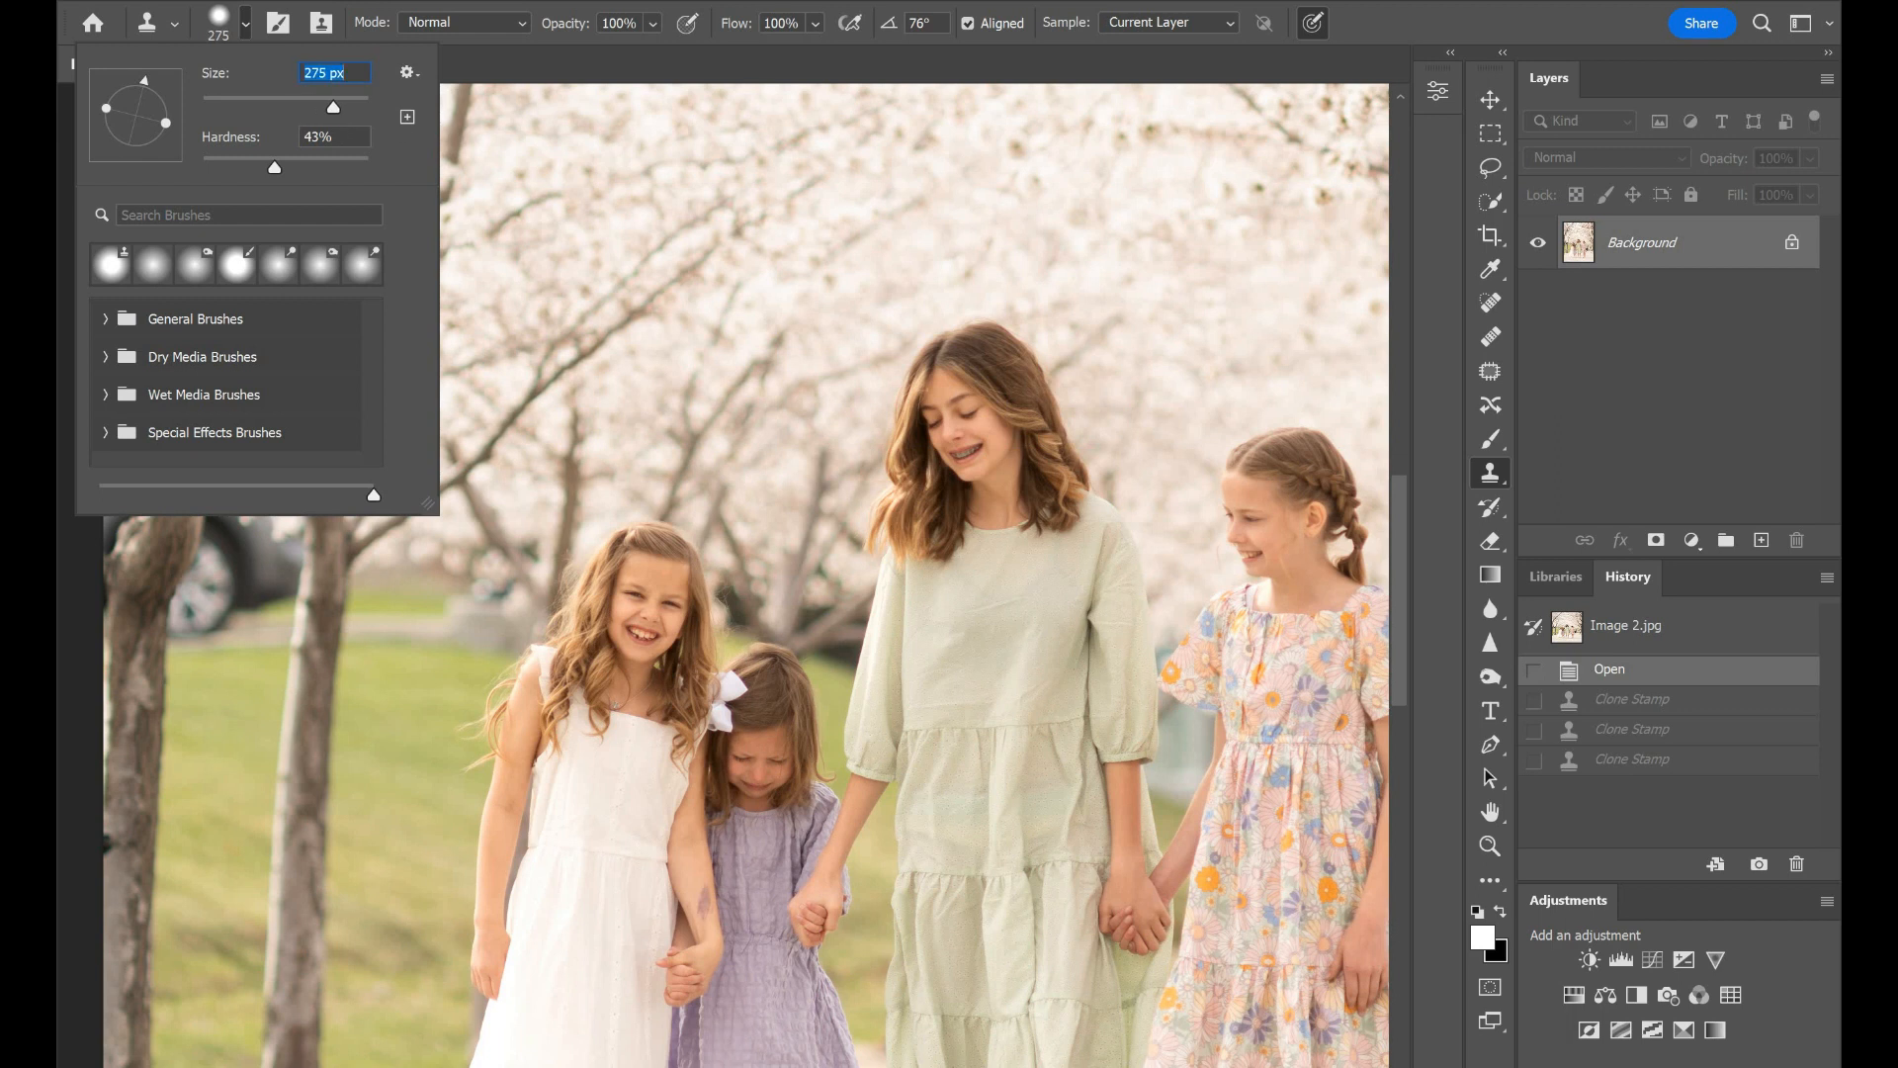
{"action": "left_click", "coordinate": [776, 104]}
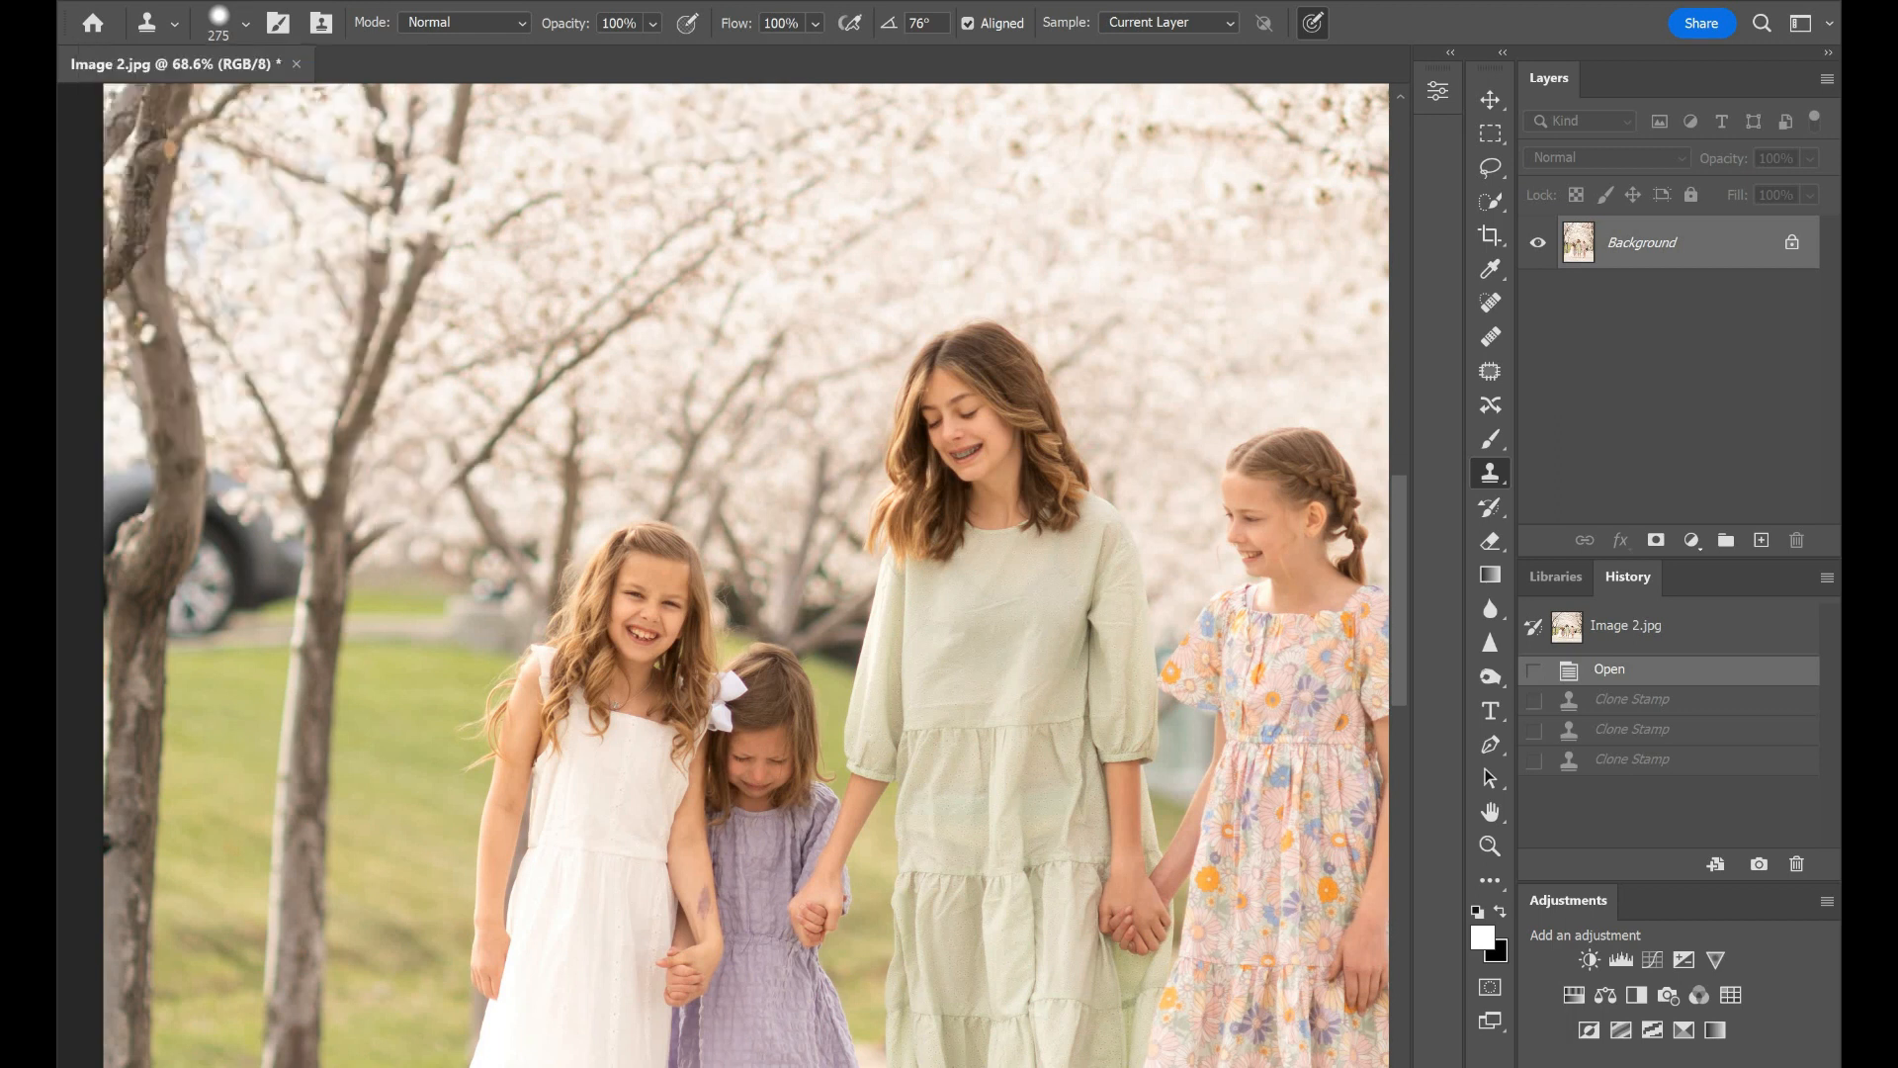
{"action": "left_click", "coordinate": [245, 23]}
{"action": "left_click", "coordinate": [325, 99]}
{"action": "key", "text": "Return"}
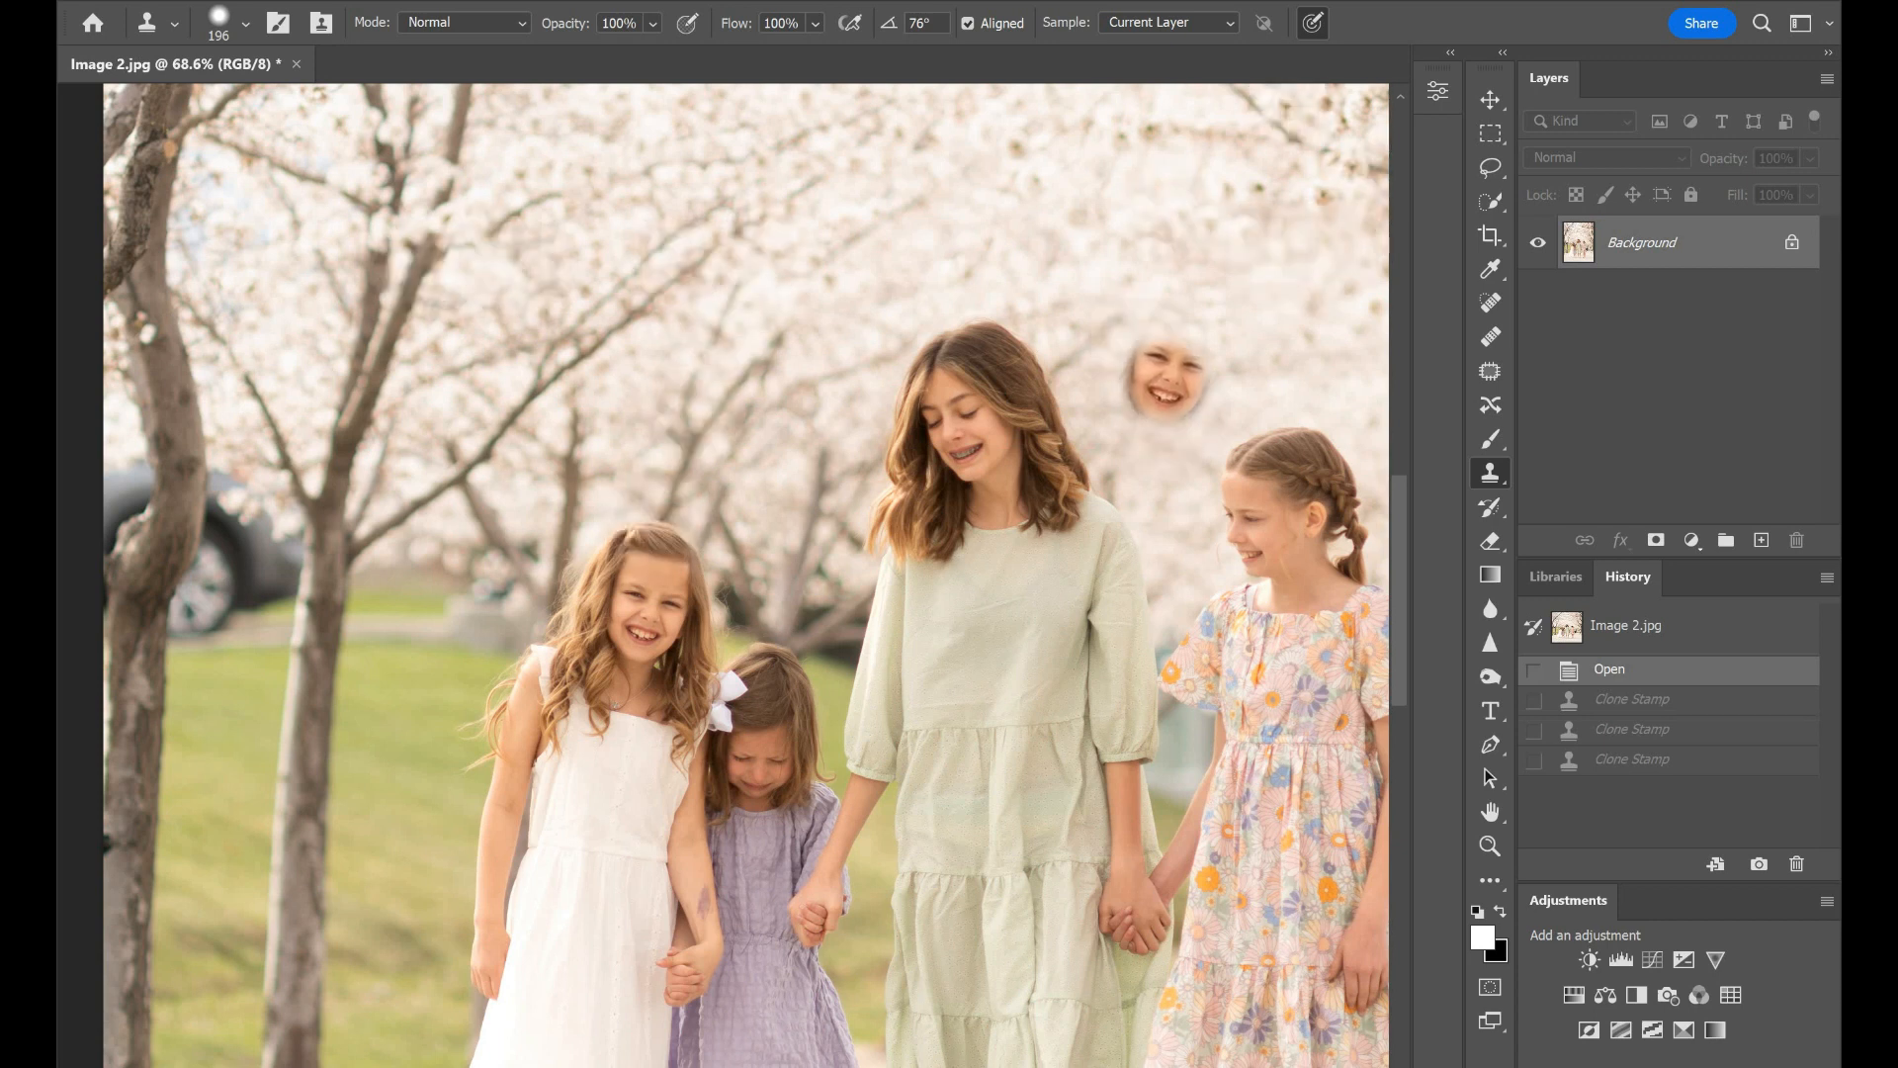
Step: Clone the smiling girl's face onto the blossoms beside the tallest girl's head, add another stamp in the blossoms, and undo both
{"action": "mouse_move", "coordinate": [1167, 380]}
{"action": "left_mouse_down"}
{"action": "mouse_move", "coordinate": [1196, 353]}
{"action": "mouse_move", "coordinate": [1150, 370]}
{"action": "mouse_move", "coordinate": [1197, 405]}
{"action": "left_mouse_up"}
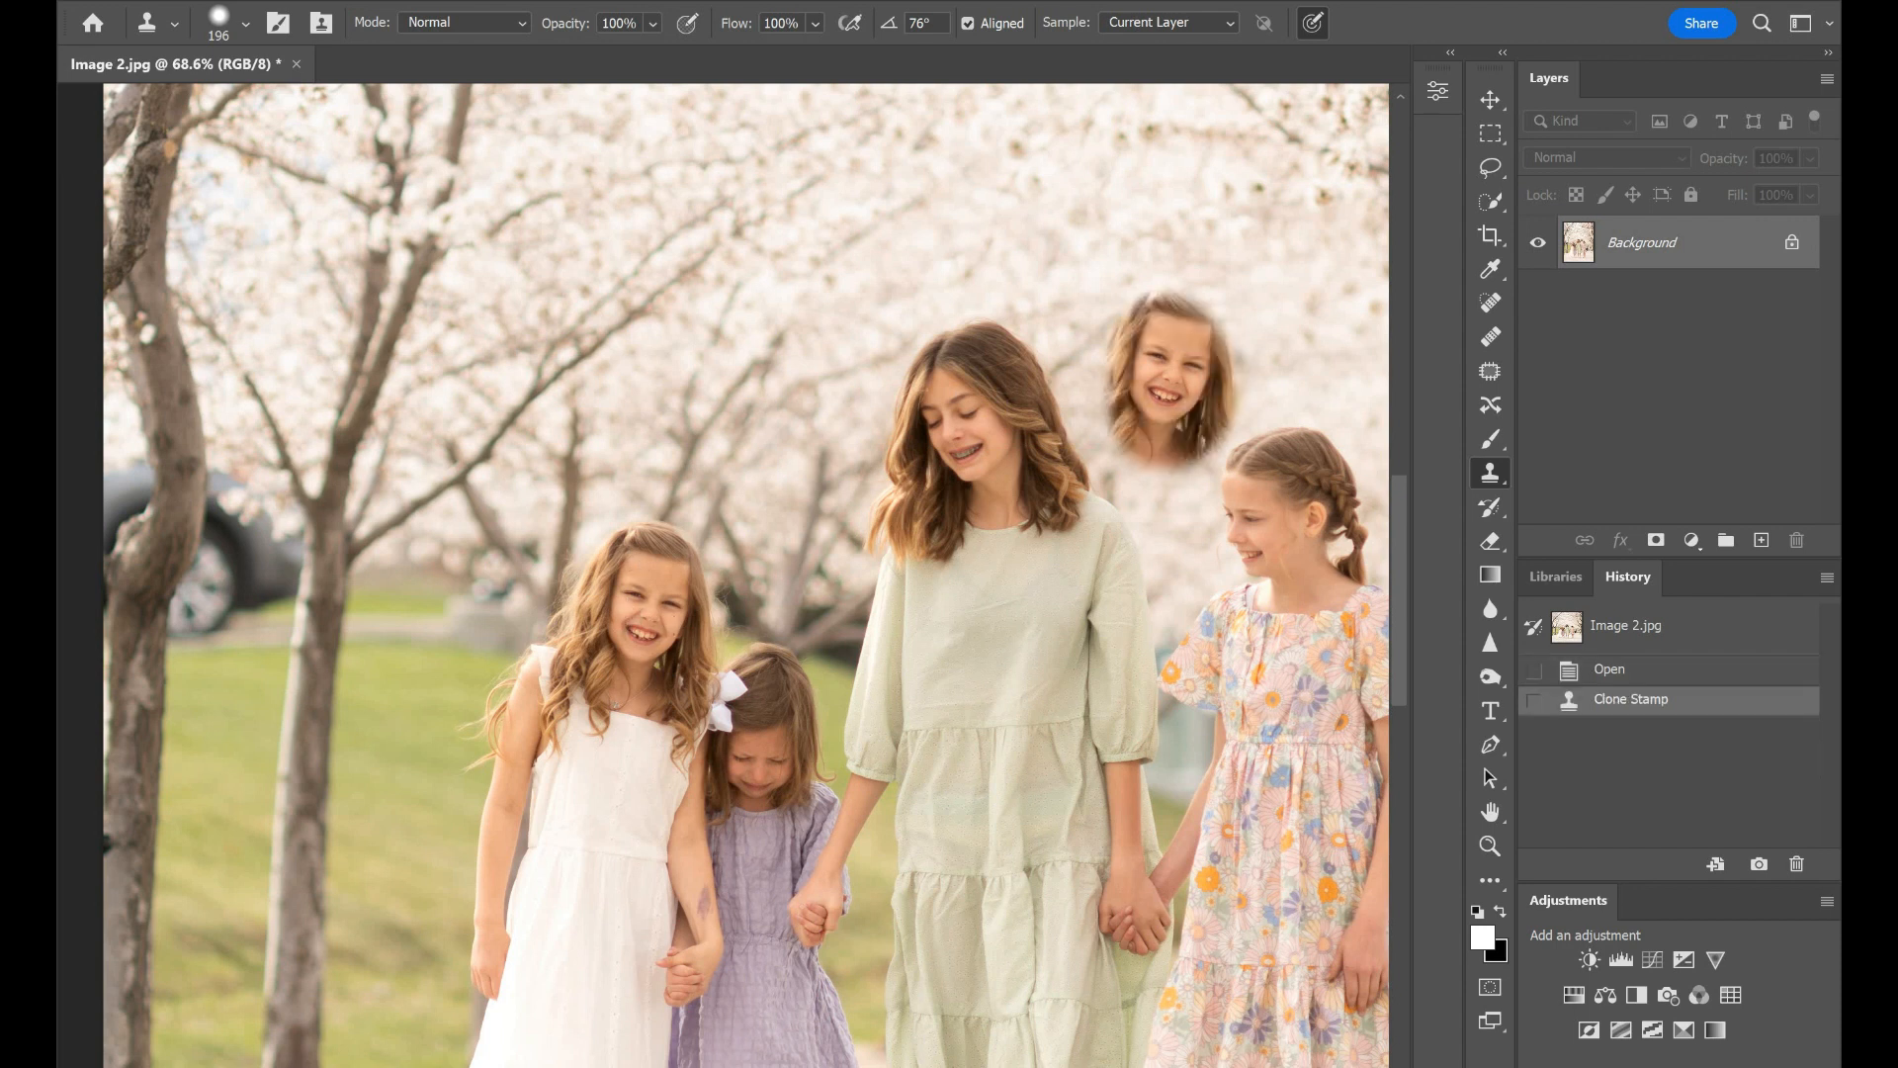
{"action": "left_click", "coordinate": [806, 252]}
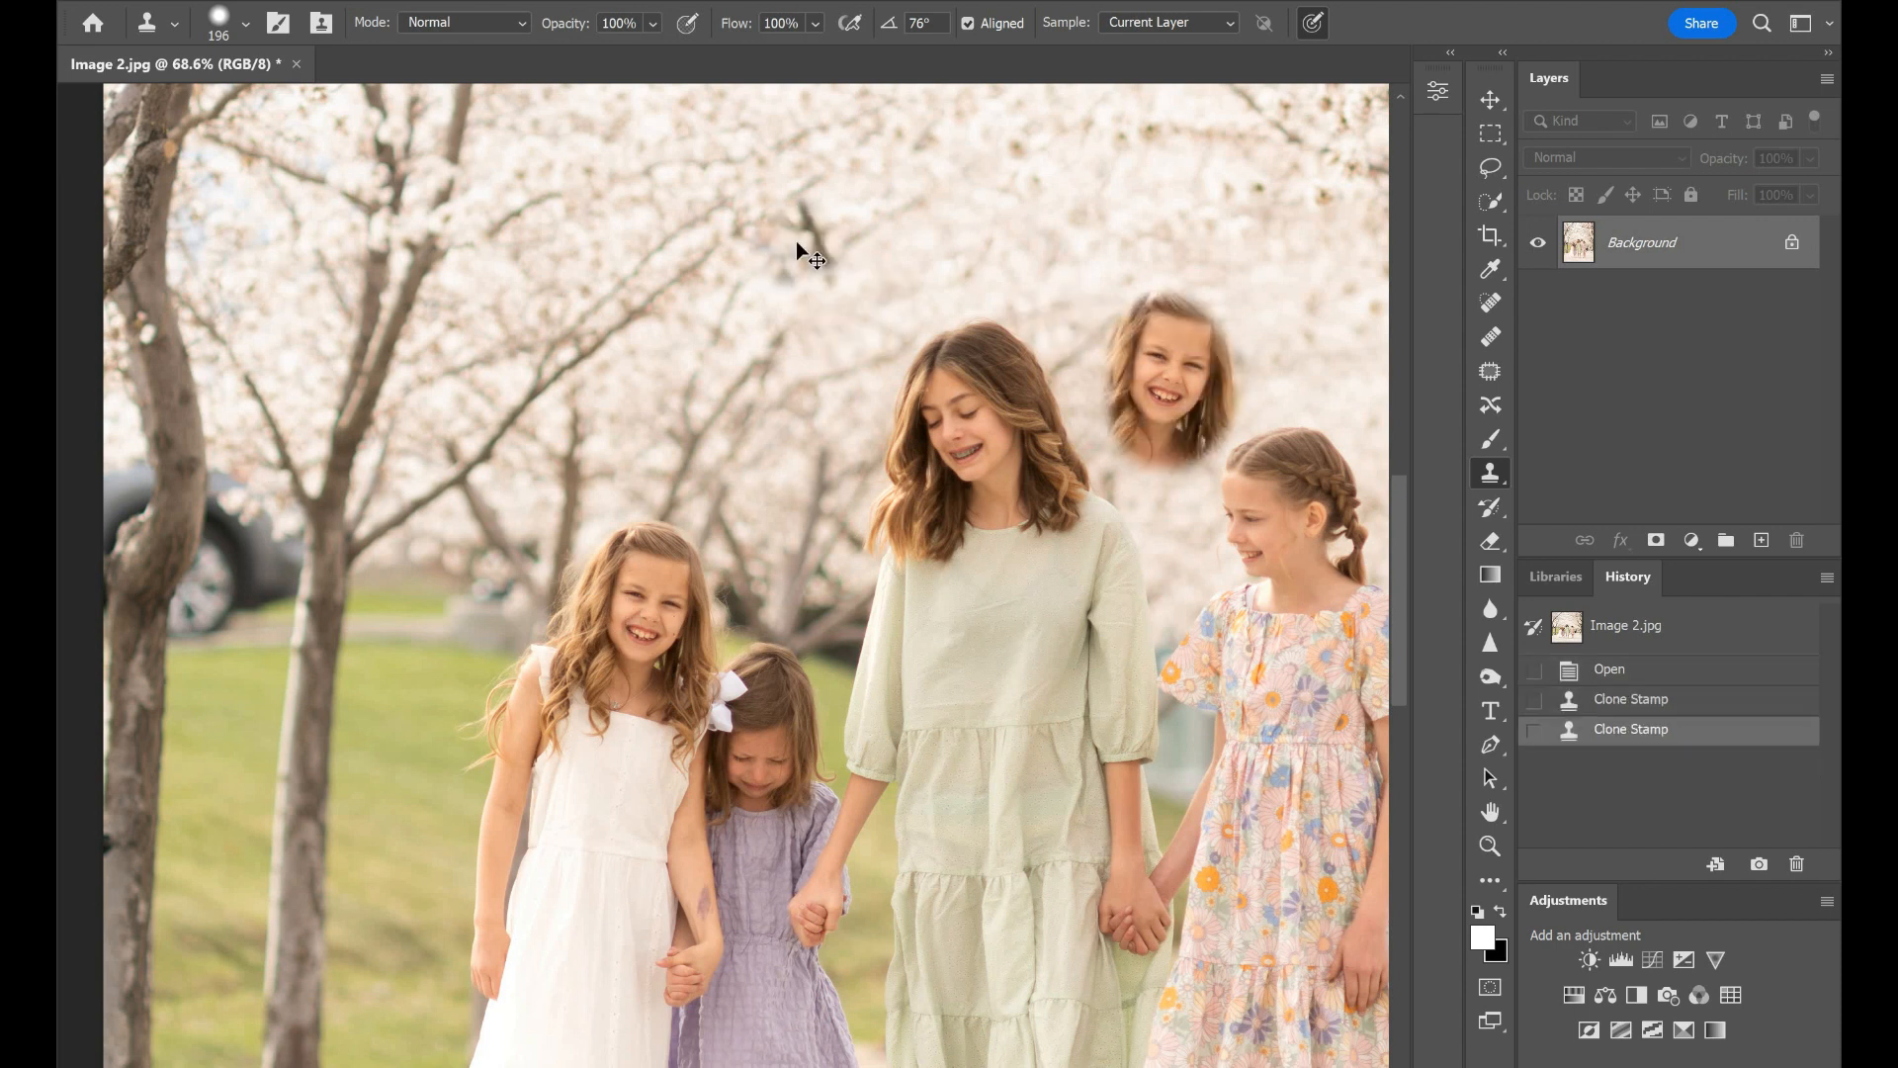
{"action": "key", "text": "ctrl+z"}
{"action": "key", "text": "ctrl+z"}
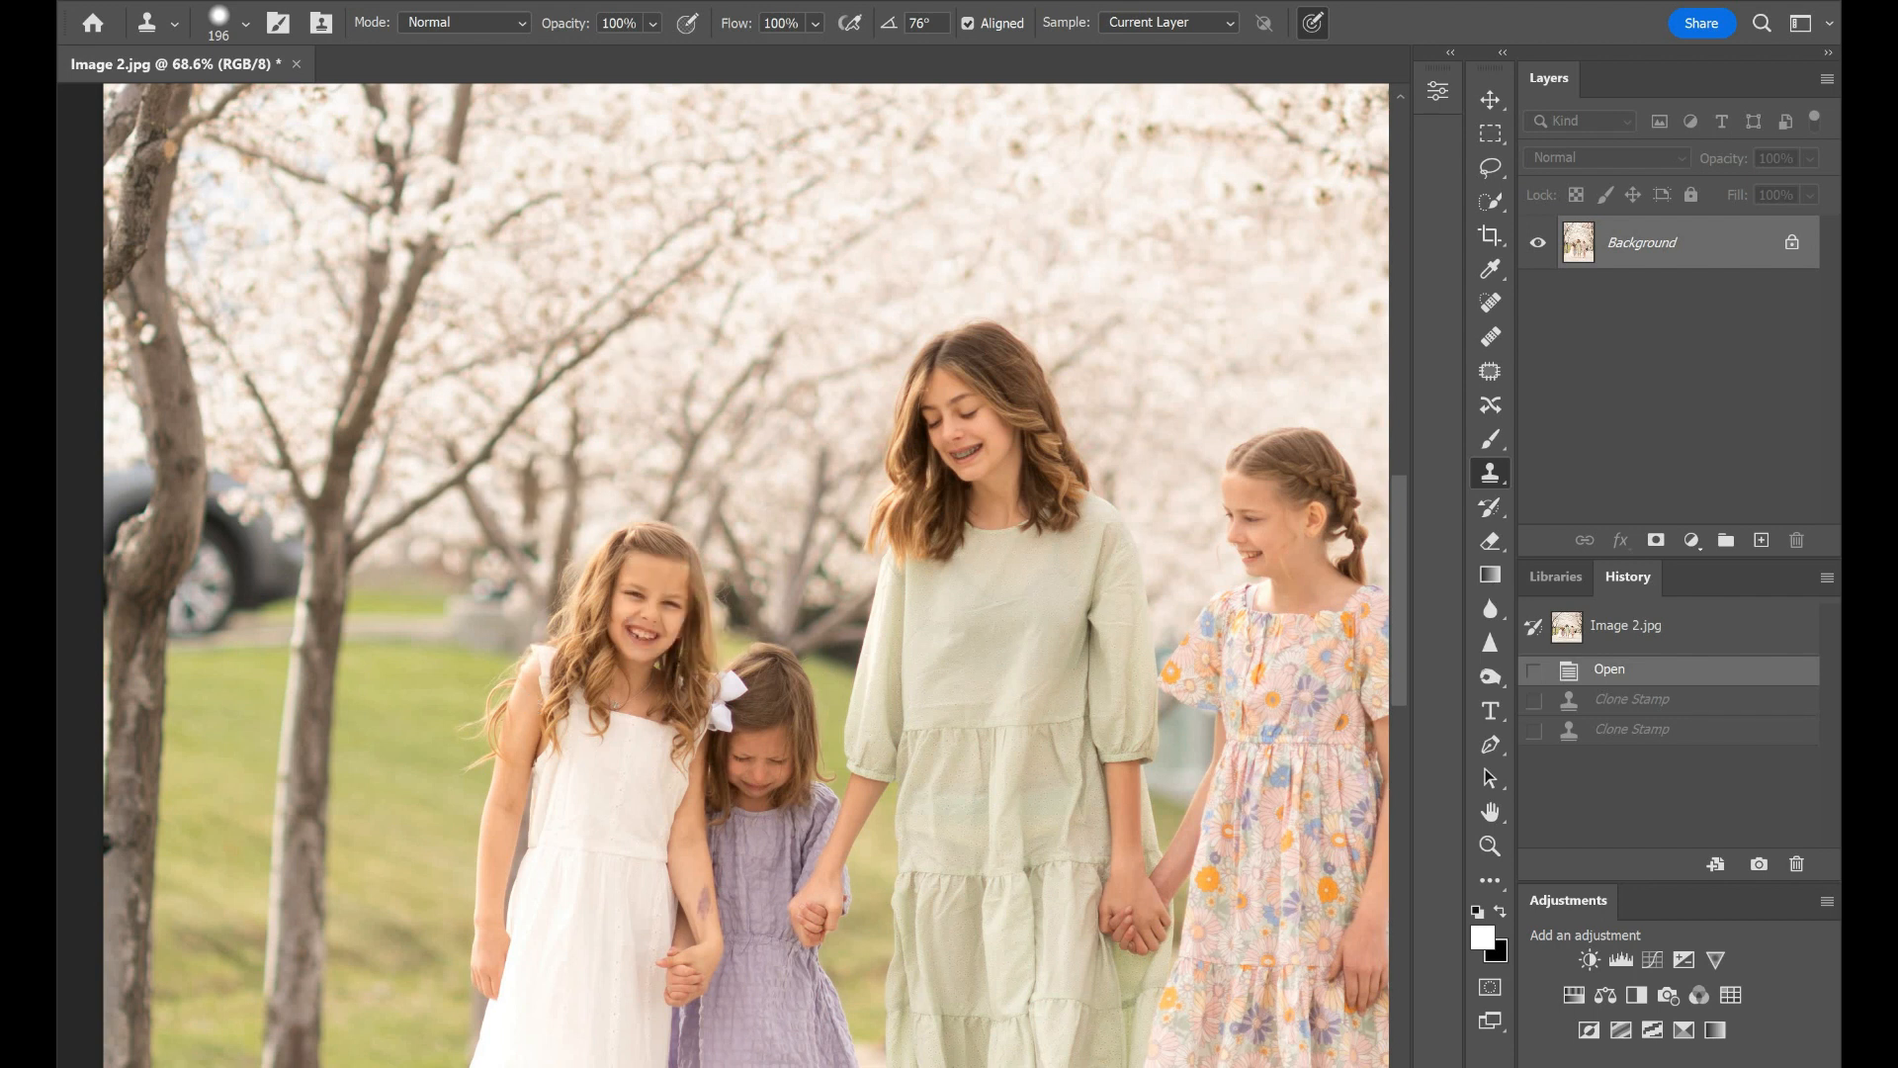
Step: Clone the thin background trunk above the girl in white to the left of the original, and undo the strokes
{"action": "mouse_move", "coordinate": [569, 477]}
{"action": "left_mouse_down"}
{"action": "mouse_move", "coordinate": [499, 504]}
{"action": "mouse_move", "coordinate": [514, 465]}
{"action": "mouse_move", "coordinate": [501, 500]}
{"action": "left_mouse_up"}
{"action": "left_click", "coordinate": [581, 485], "text": "alt"}
{"action": "left_click", "coordinate": [583, 511], "text": "alt"}
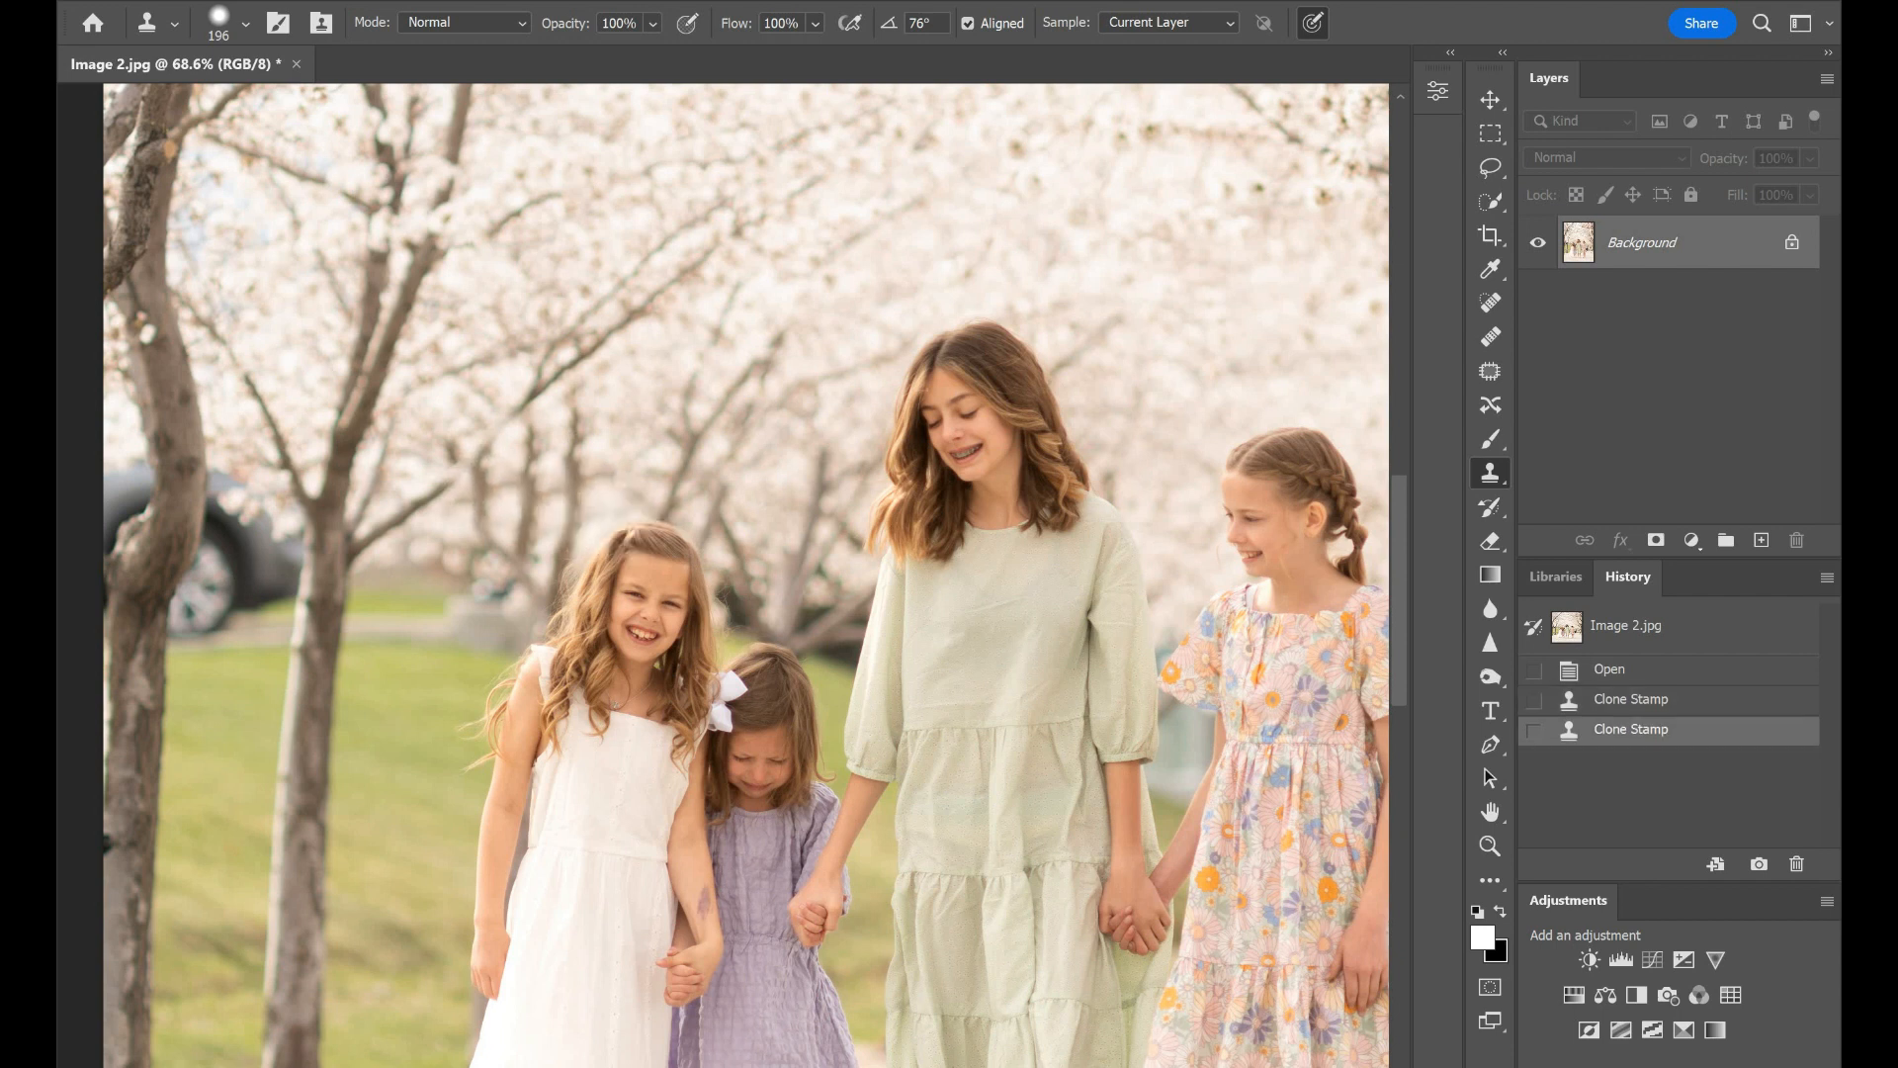
{"action": "left_click", "coordinate": [483, 566]}
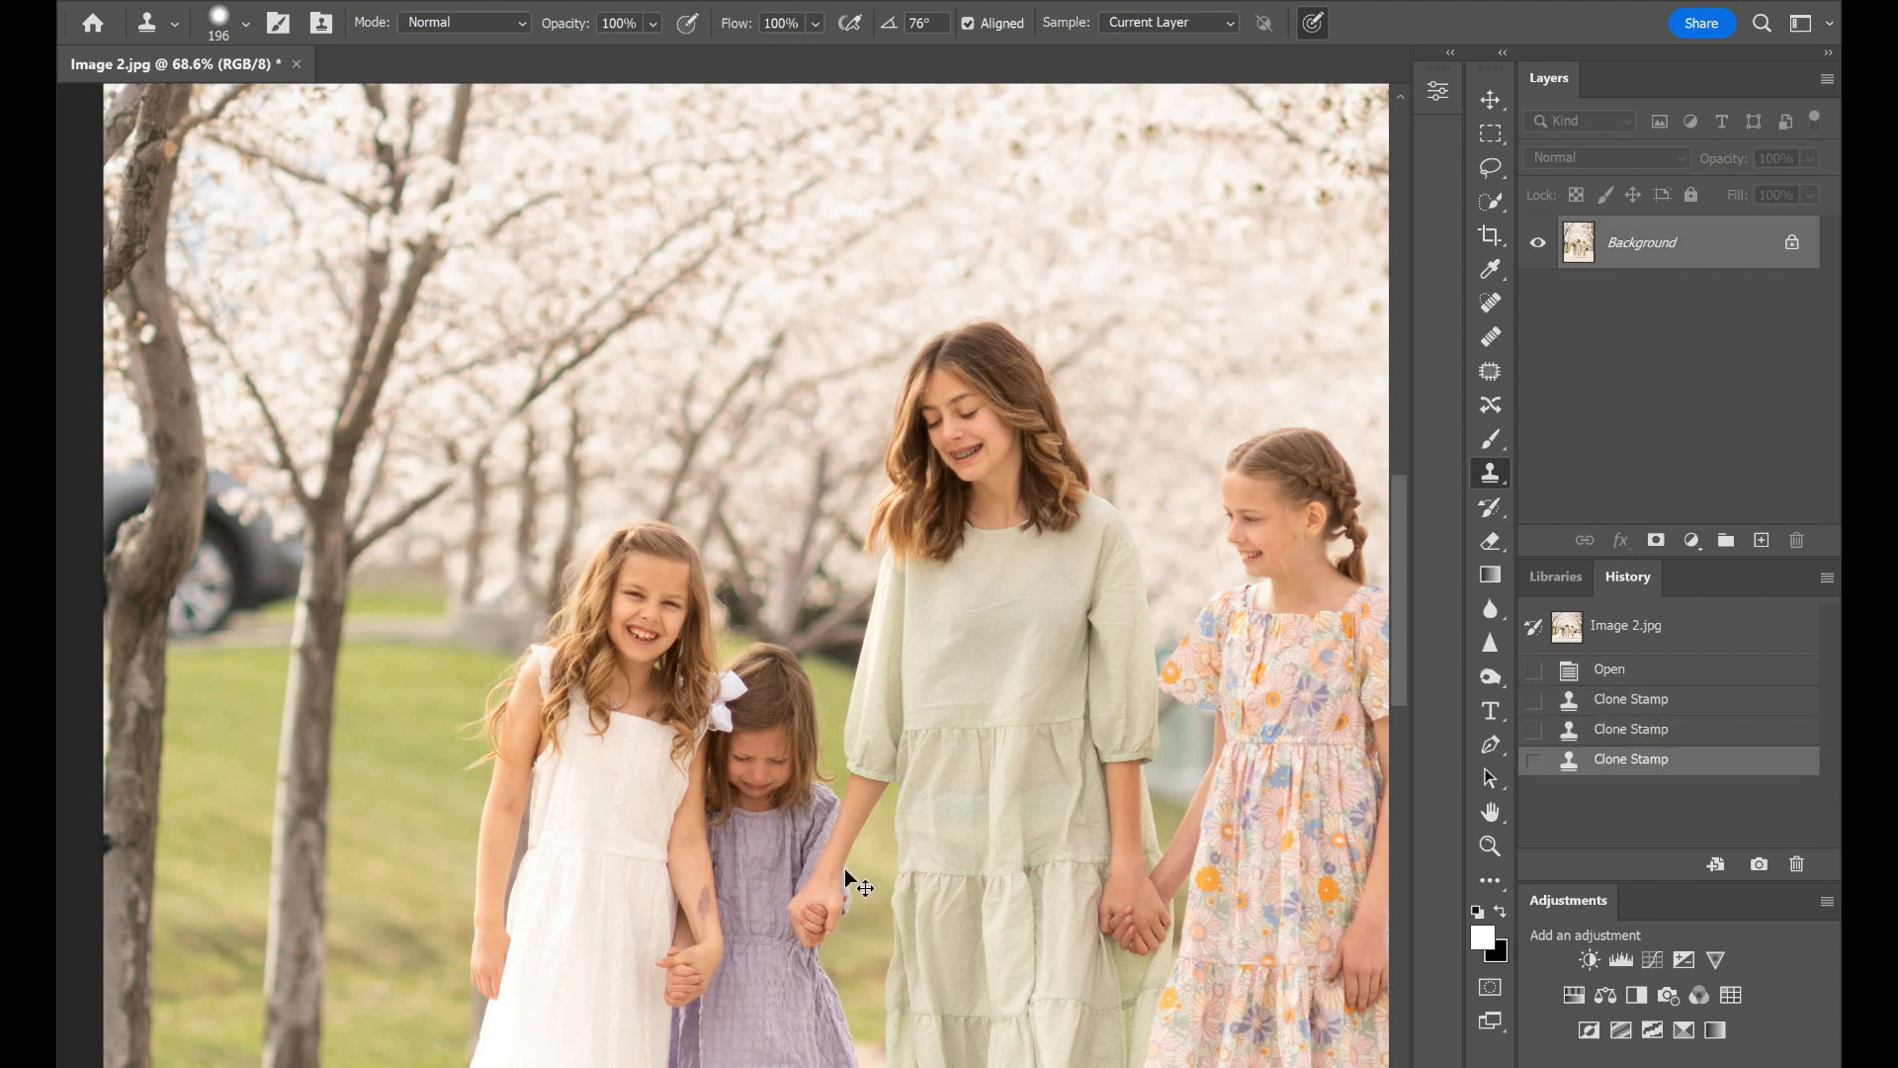
{"action": "key", "text": "ctrl+z"}
{"action": "key", "text": "ctrl+z"}
{"action": "key", "text": "ctrl+z"}
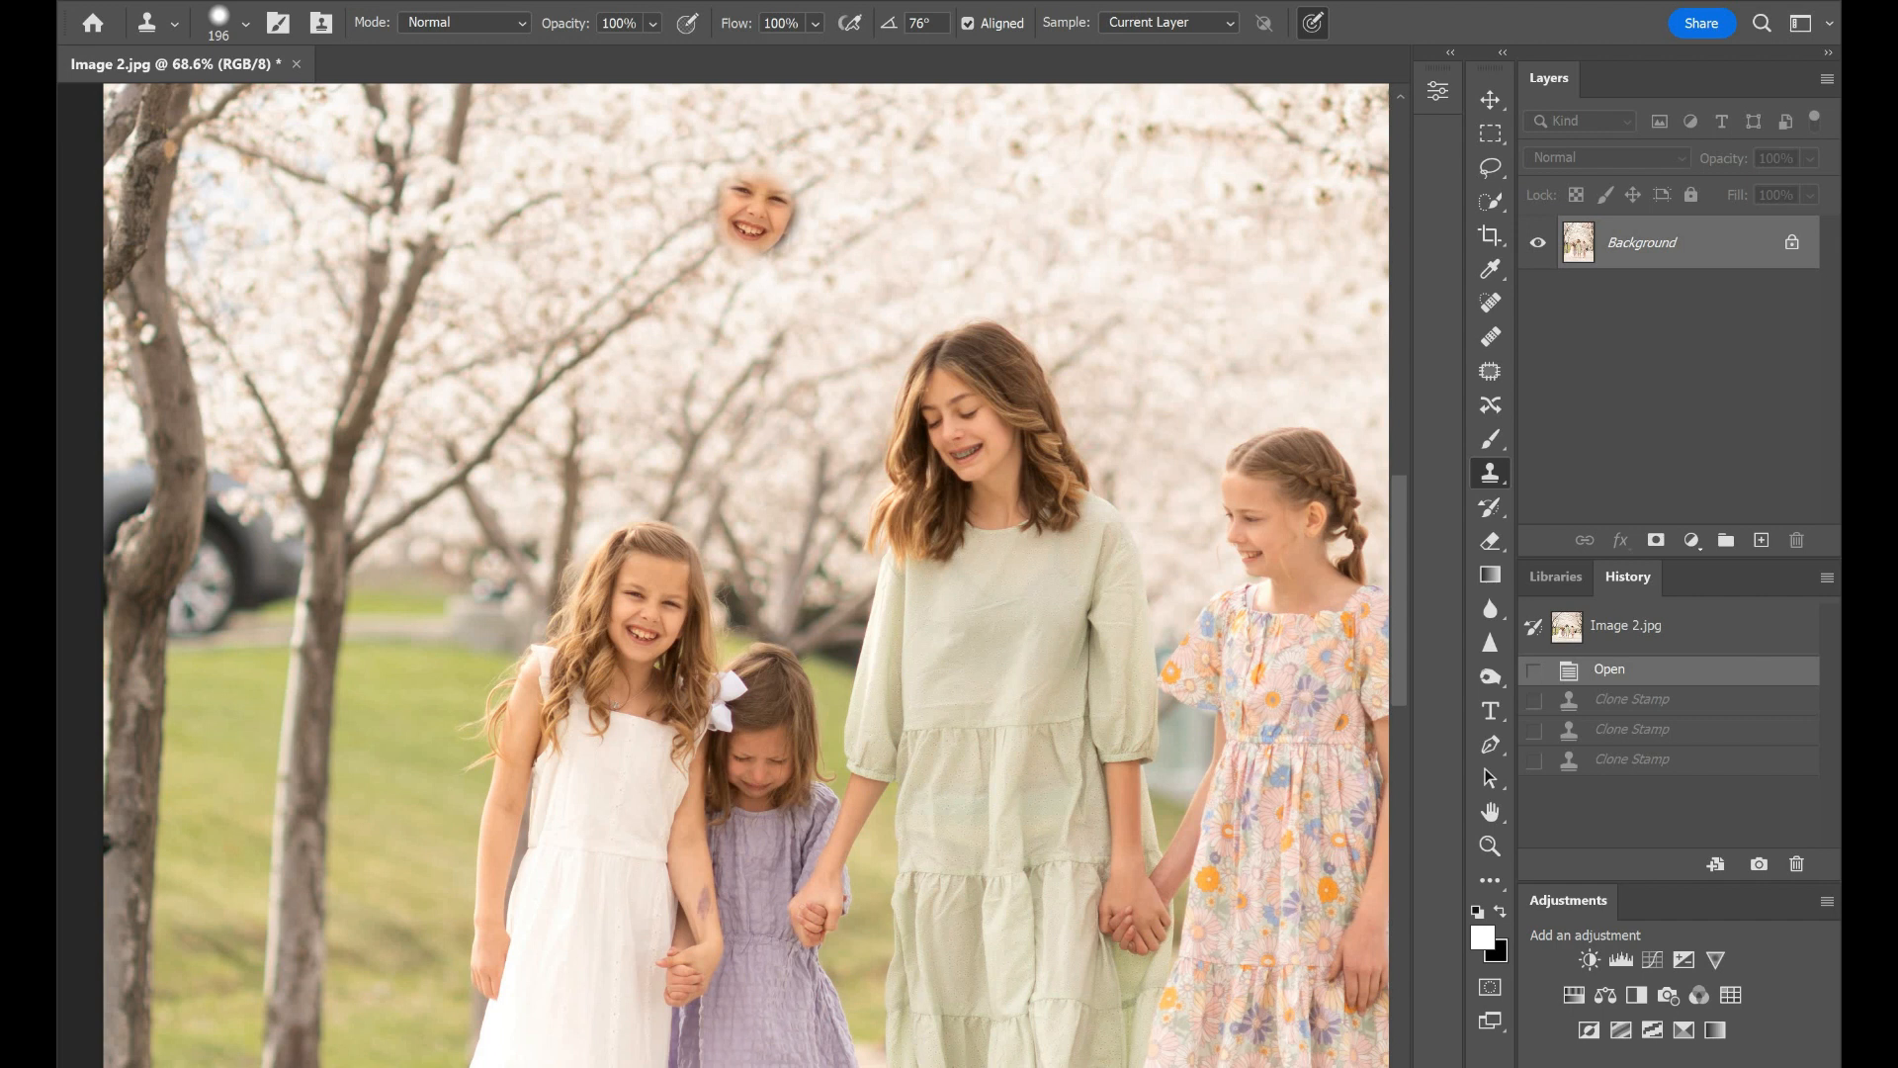
Step: Clone the girls from the smiling girl's face outward over the blossoms and the tallest girl's head, and undo the strokes
{"action": "mouse_move", "coordinate": [756, 212]}
{"action": "left_mouse_down"}
{"action": "mouse_move", "coordinate": [751, 242]}
{"action": "mouse_move", "coordinate": [761, 178]}
{"action": "mouse_move", "coordinate": [699, 293]}
{"action": "mouse_move", "coordinate": [838, 198]}
{"action": "mouse_move", "coordinate": [646, 237]}
{"action": "mouse_move", "coordinate": [847, 216]}
{"action": "mouse_move", "coordinate": [791, 396]}
{"action": "mouse_move", "coordinate": [860, 333]}
{"action": "mouse_move", "coordinate": [633, 464]}
{"action": "mouse_move", "coordinate": [583, 296]}
{"action": "mouse_move", "coordinate": [534, 217]}
{"action": "mouse_move", "coordinate": [682, 336]}
{"action": "mouse_move", "coordinate": [1062, 192]}
{"action": "mouse_move", "coordinate": [988, 148]}
{"action": "mouse_move", "coordinate": [908, 364]}
{"action": "mouse_move", "coordinate": [919, 465]}
{"action": "mouse_move", "coordinate": [747, 529]}
{"action": "left_mouse_up"}
{"action": "left_click", "coordinate": [636, 614], "text": "alt"}
{"action": "left_click", "coordinate": [791, 296]}
{"action": "mouse_move", "coordinate": [897, 187]}
{"action": "left_mouse_down"}
{"action": "mouse_move", "coordinate": [912, 203]}
{"action": "mouse_move", "coordinate": [922, 168]}
{"action": "mouse_move", "coordinate": [938, 211]}
{"action": "left_mouse_up"}
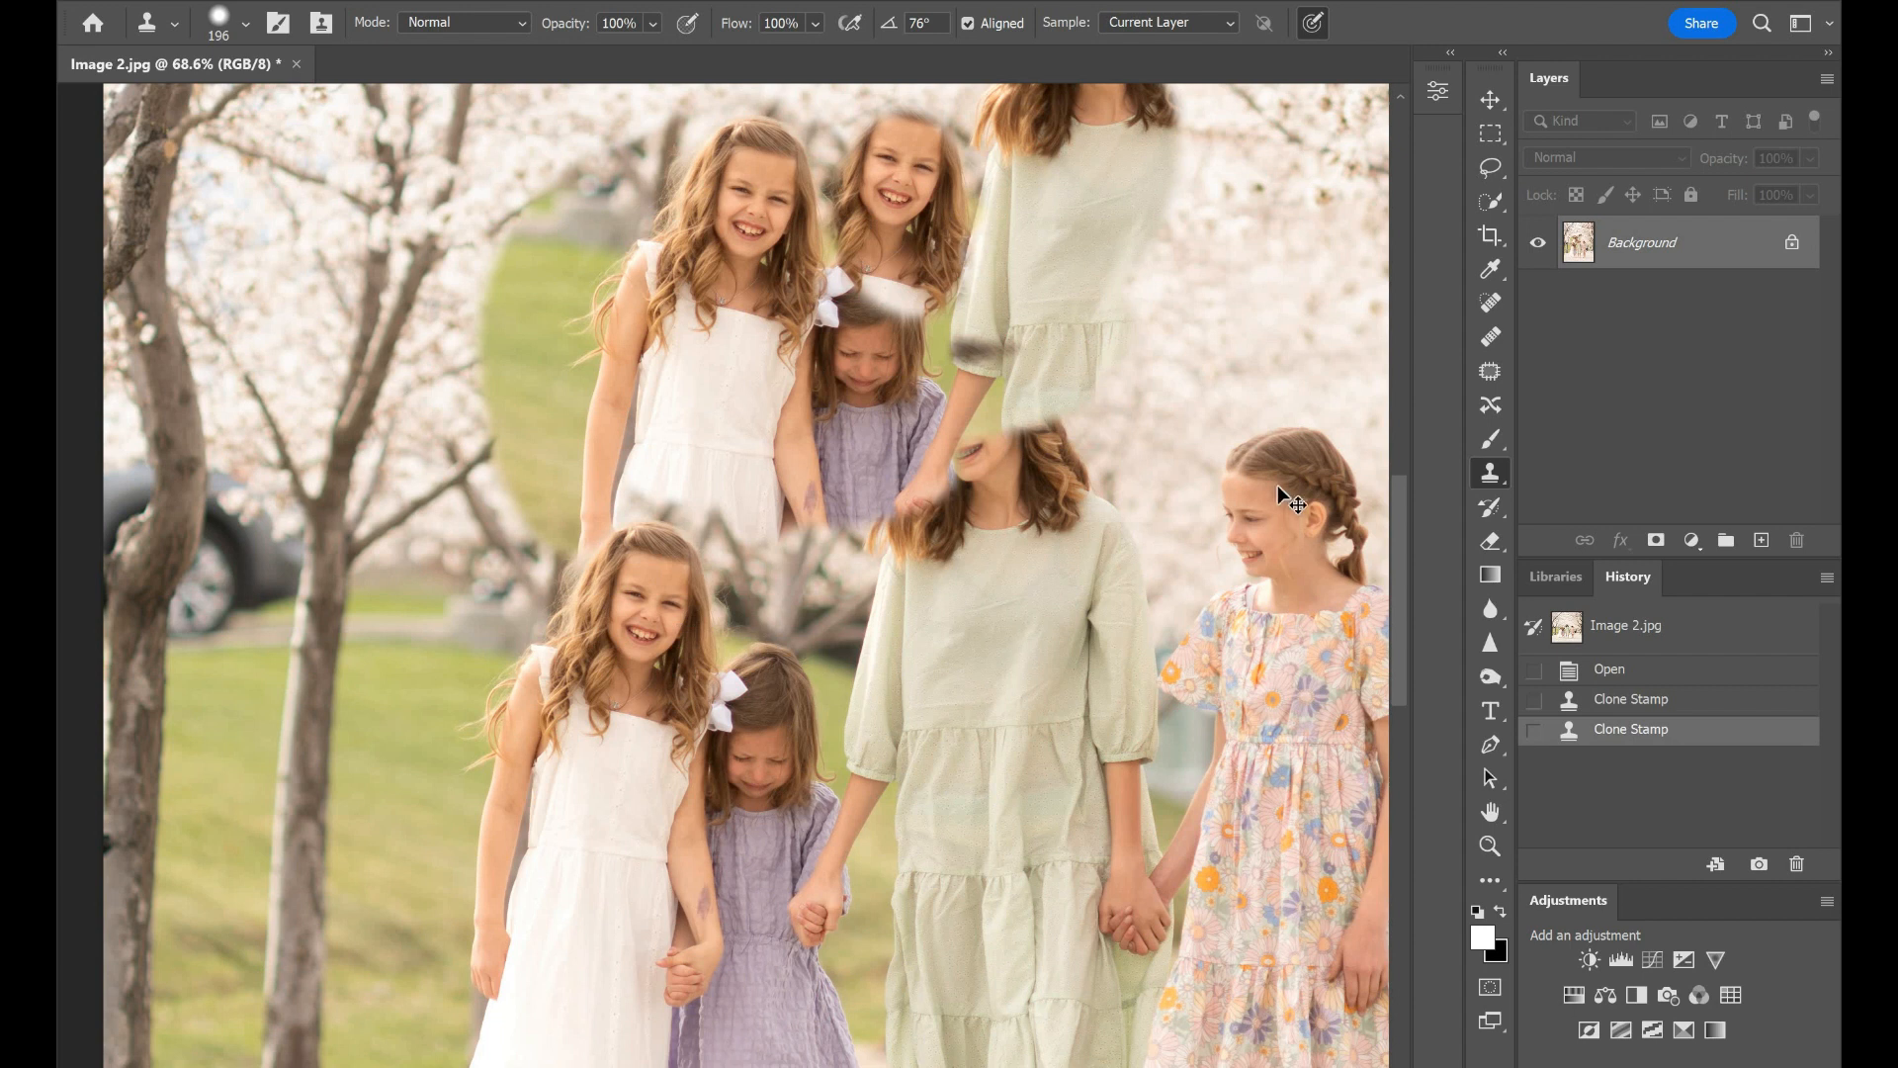
{"action": "key", "text": "ctrl+z"}
{"action": "key", "text": "ctrl+z"}
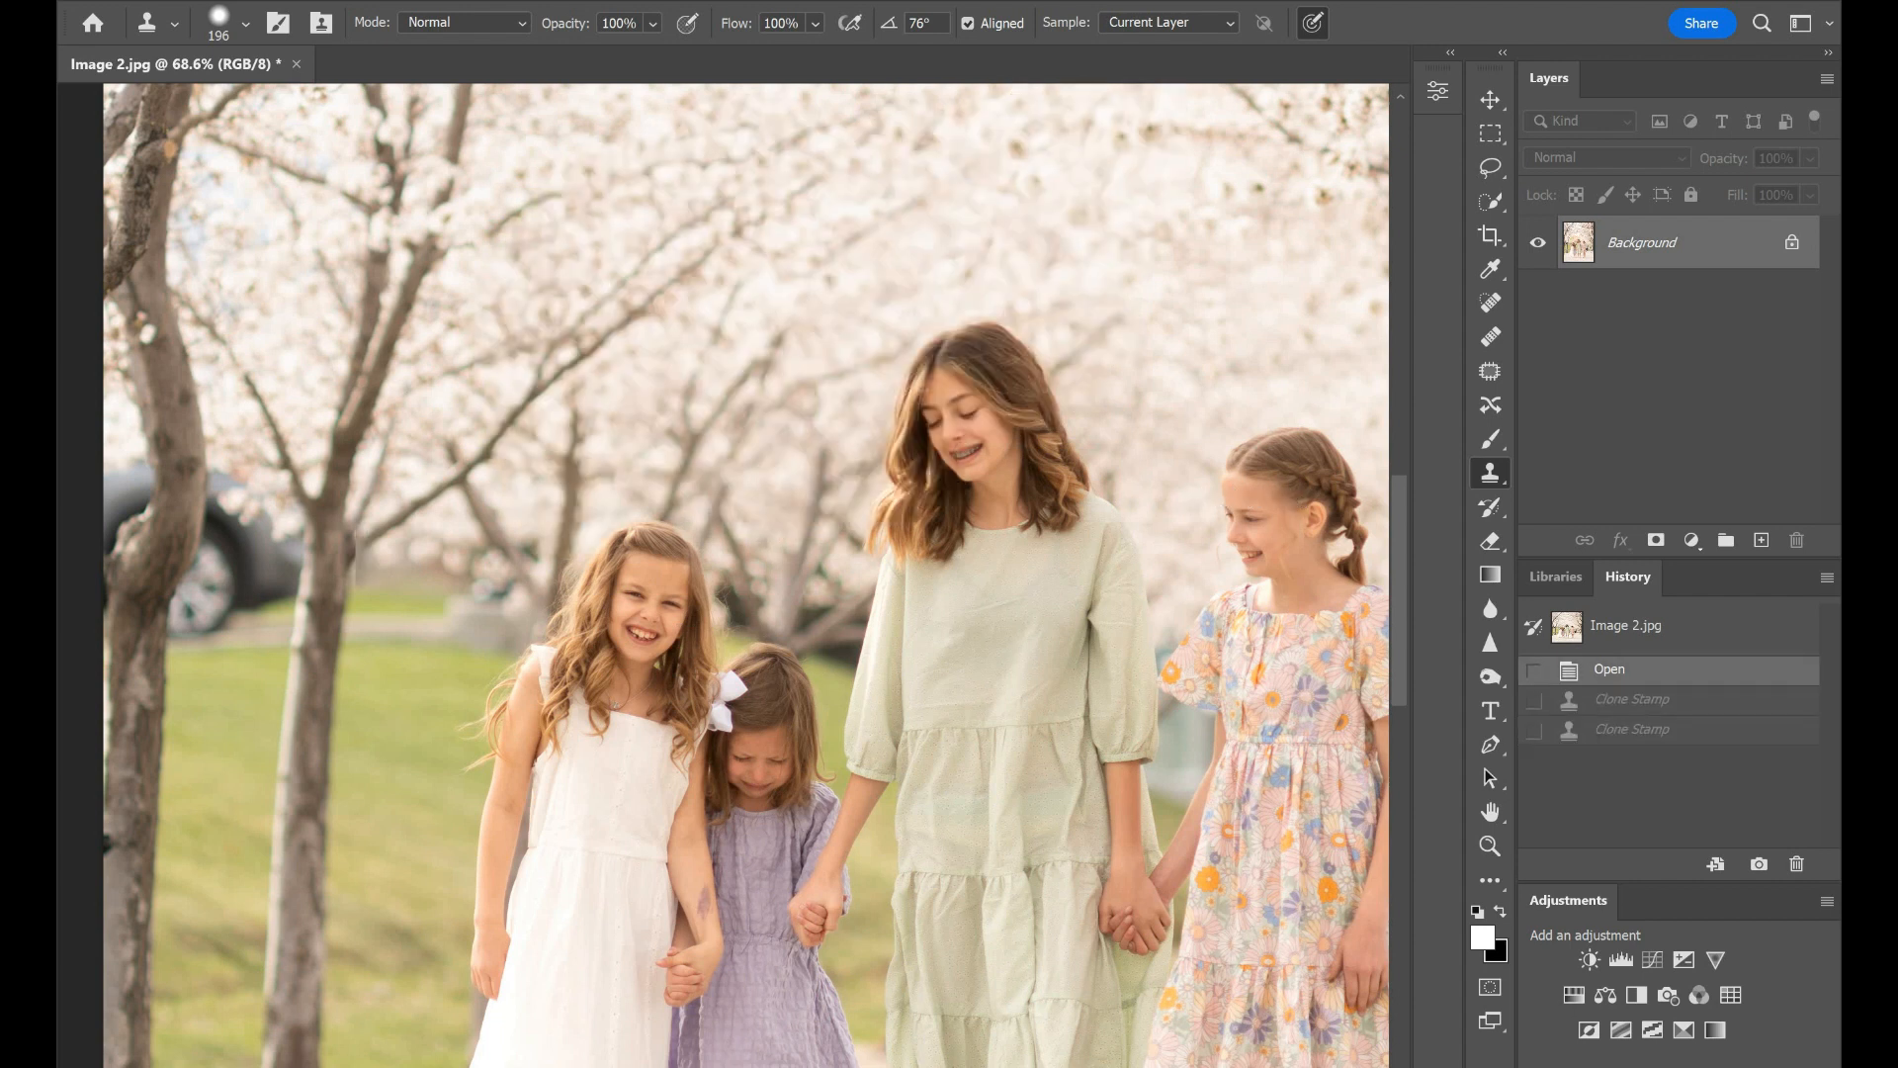
Step: Set the Clone Stamp brush size to 168 px for retouching the parked car behind the tree trunks
{"action": "scroll", "coordinate": [386, 544], "scroll_direction": "left", "scroll_amount": 3}
{"action": "scroll", "coordinate": [427, 489], "scroll_direction": "up", "scroll_amount": 2}
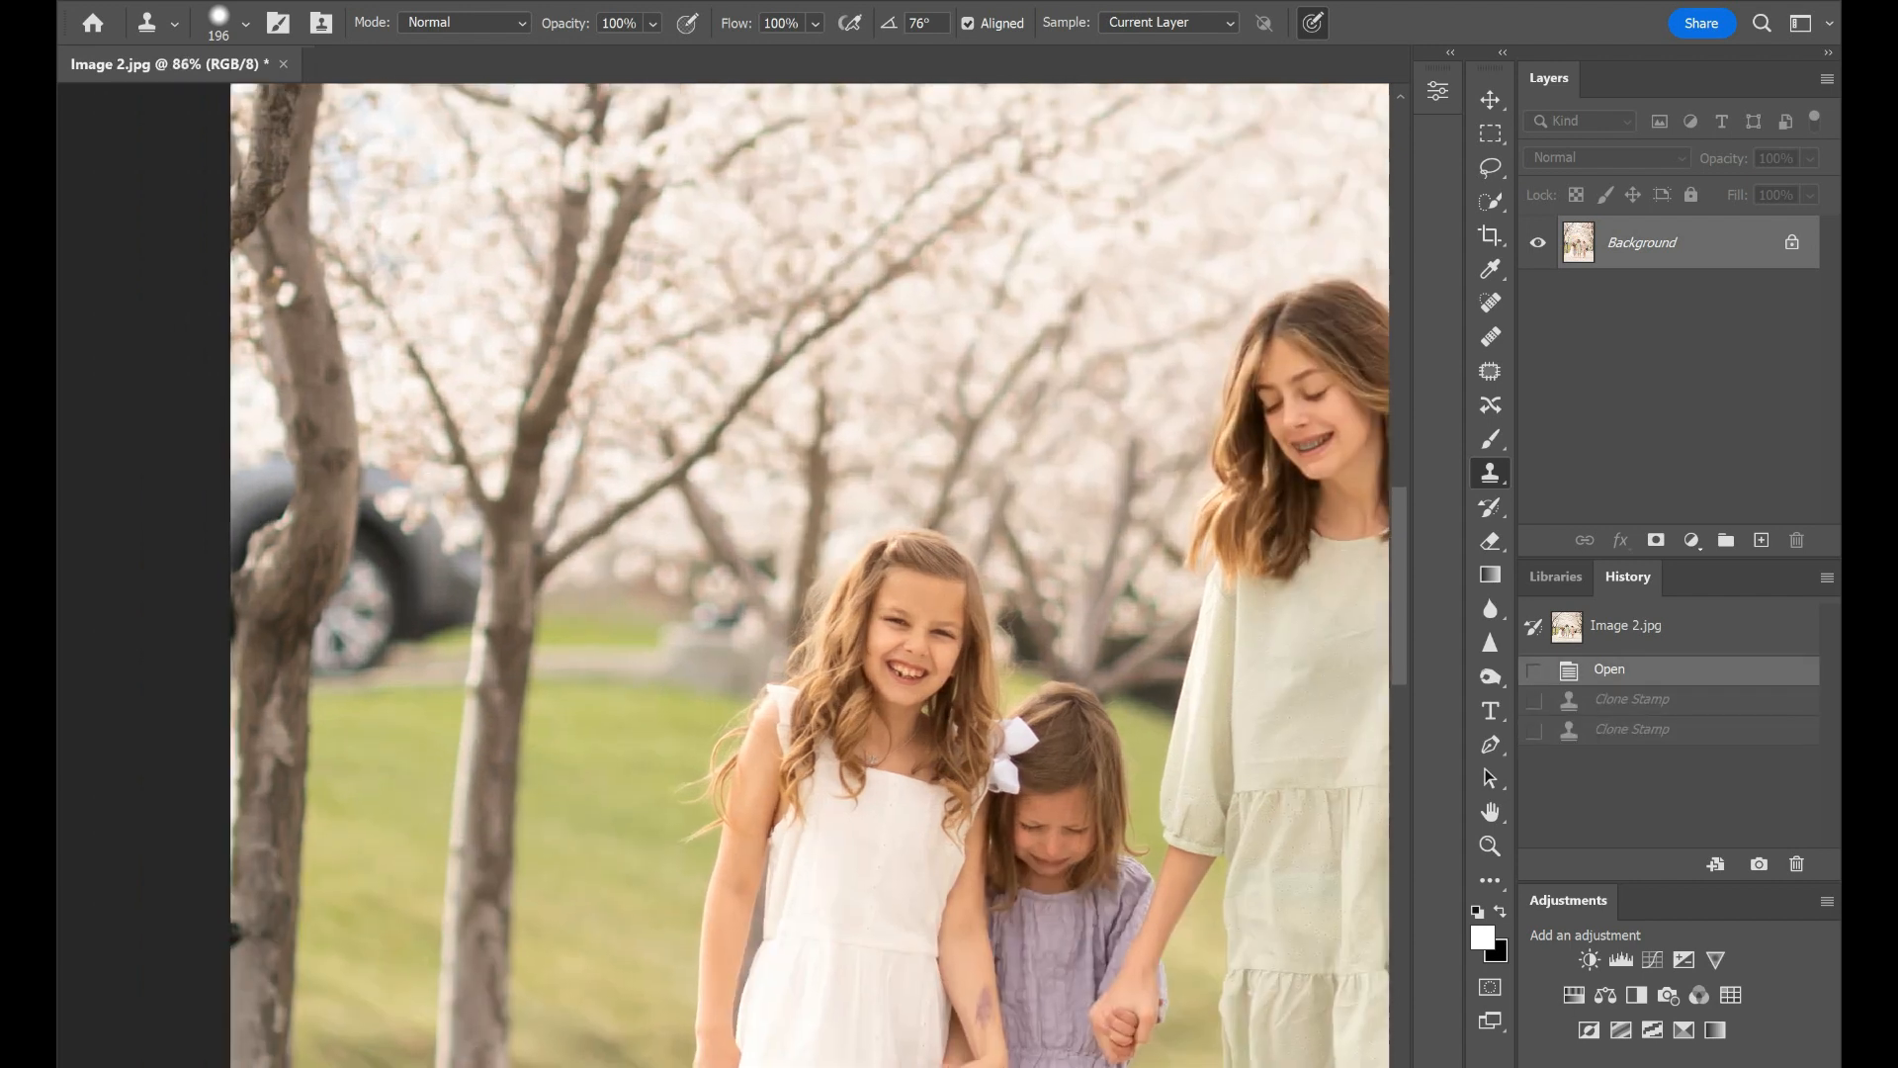
{"action": "left_click", "coordinate": [1491, 99]}
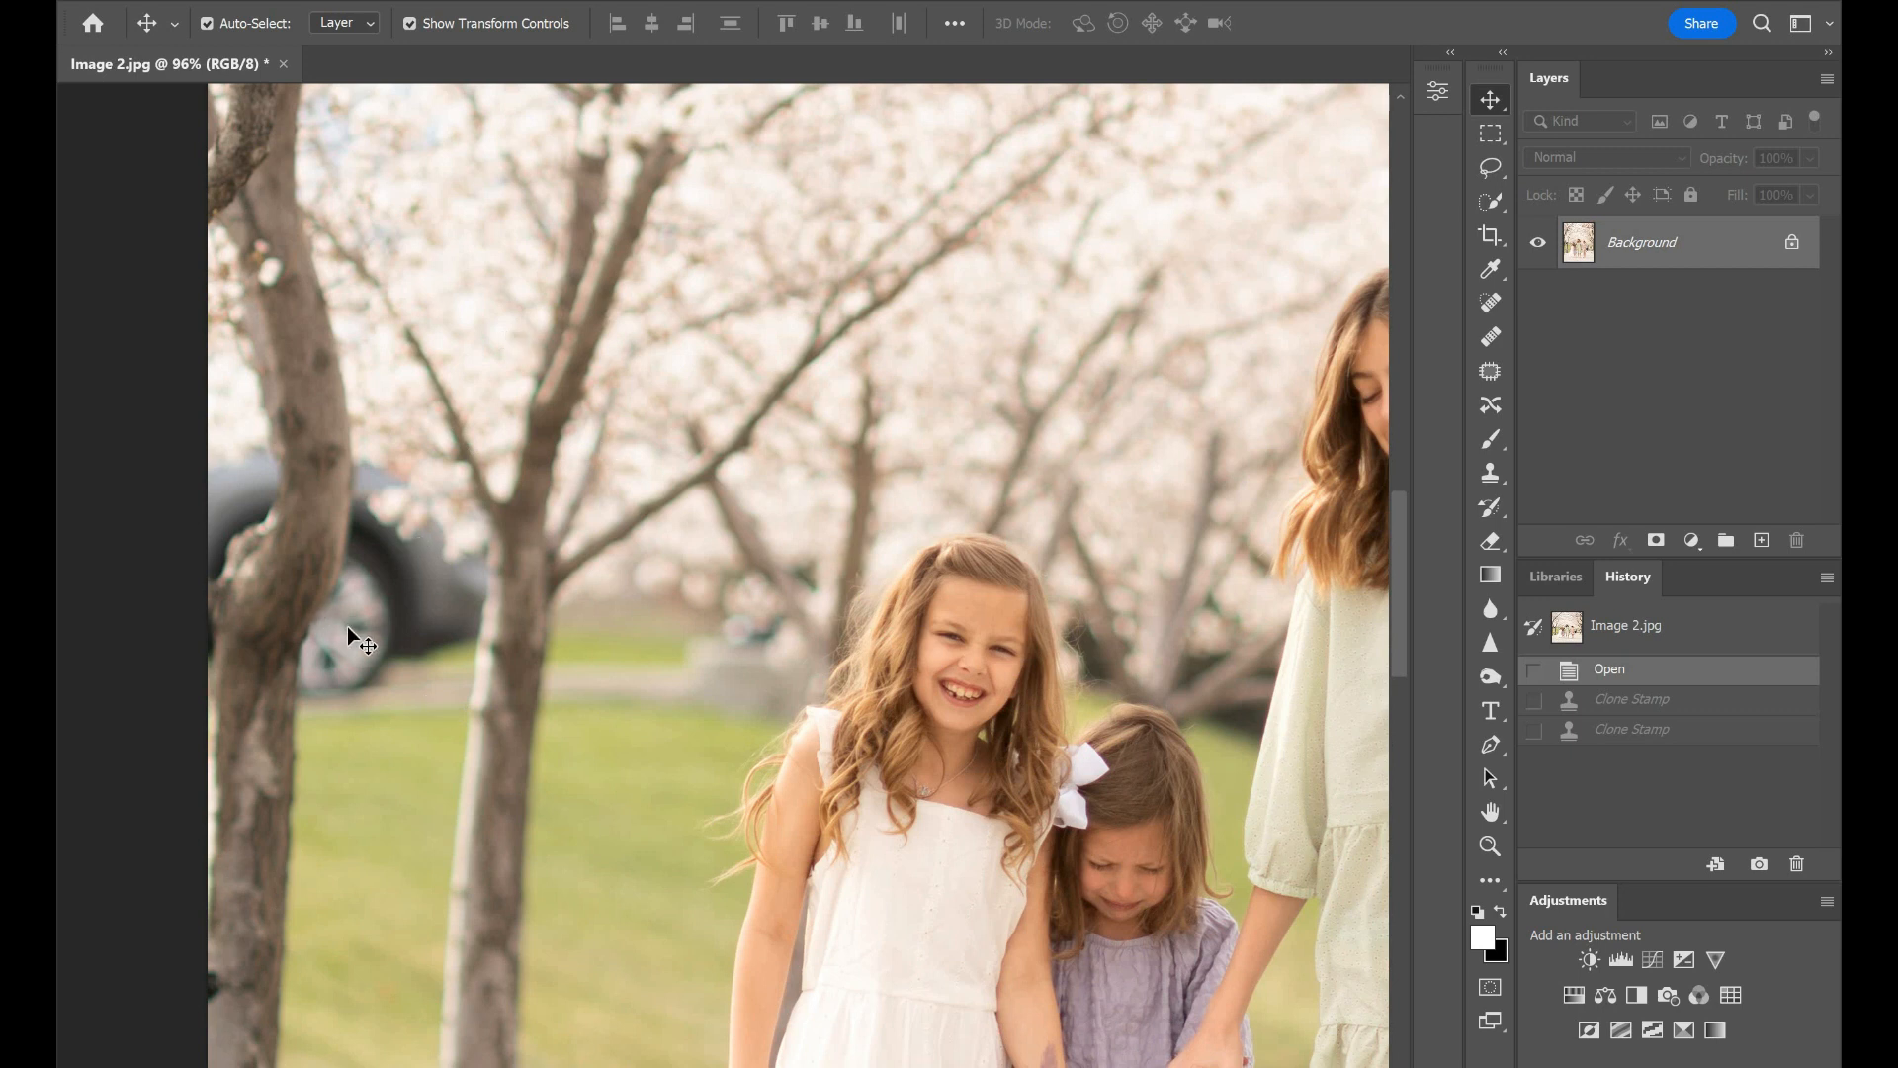
{"action": "left_click", "coordinate": [1492, 473]}
{"action": "left_click", "coordinate": [1491, 473]}
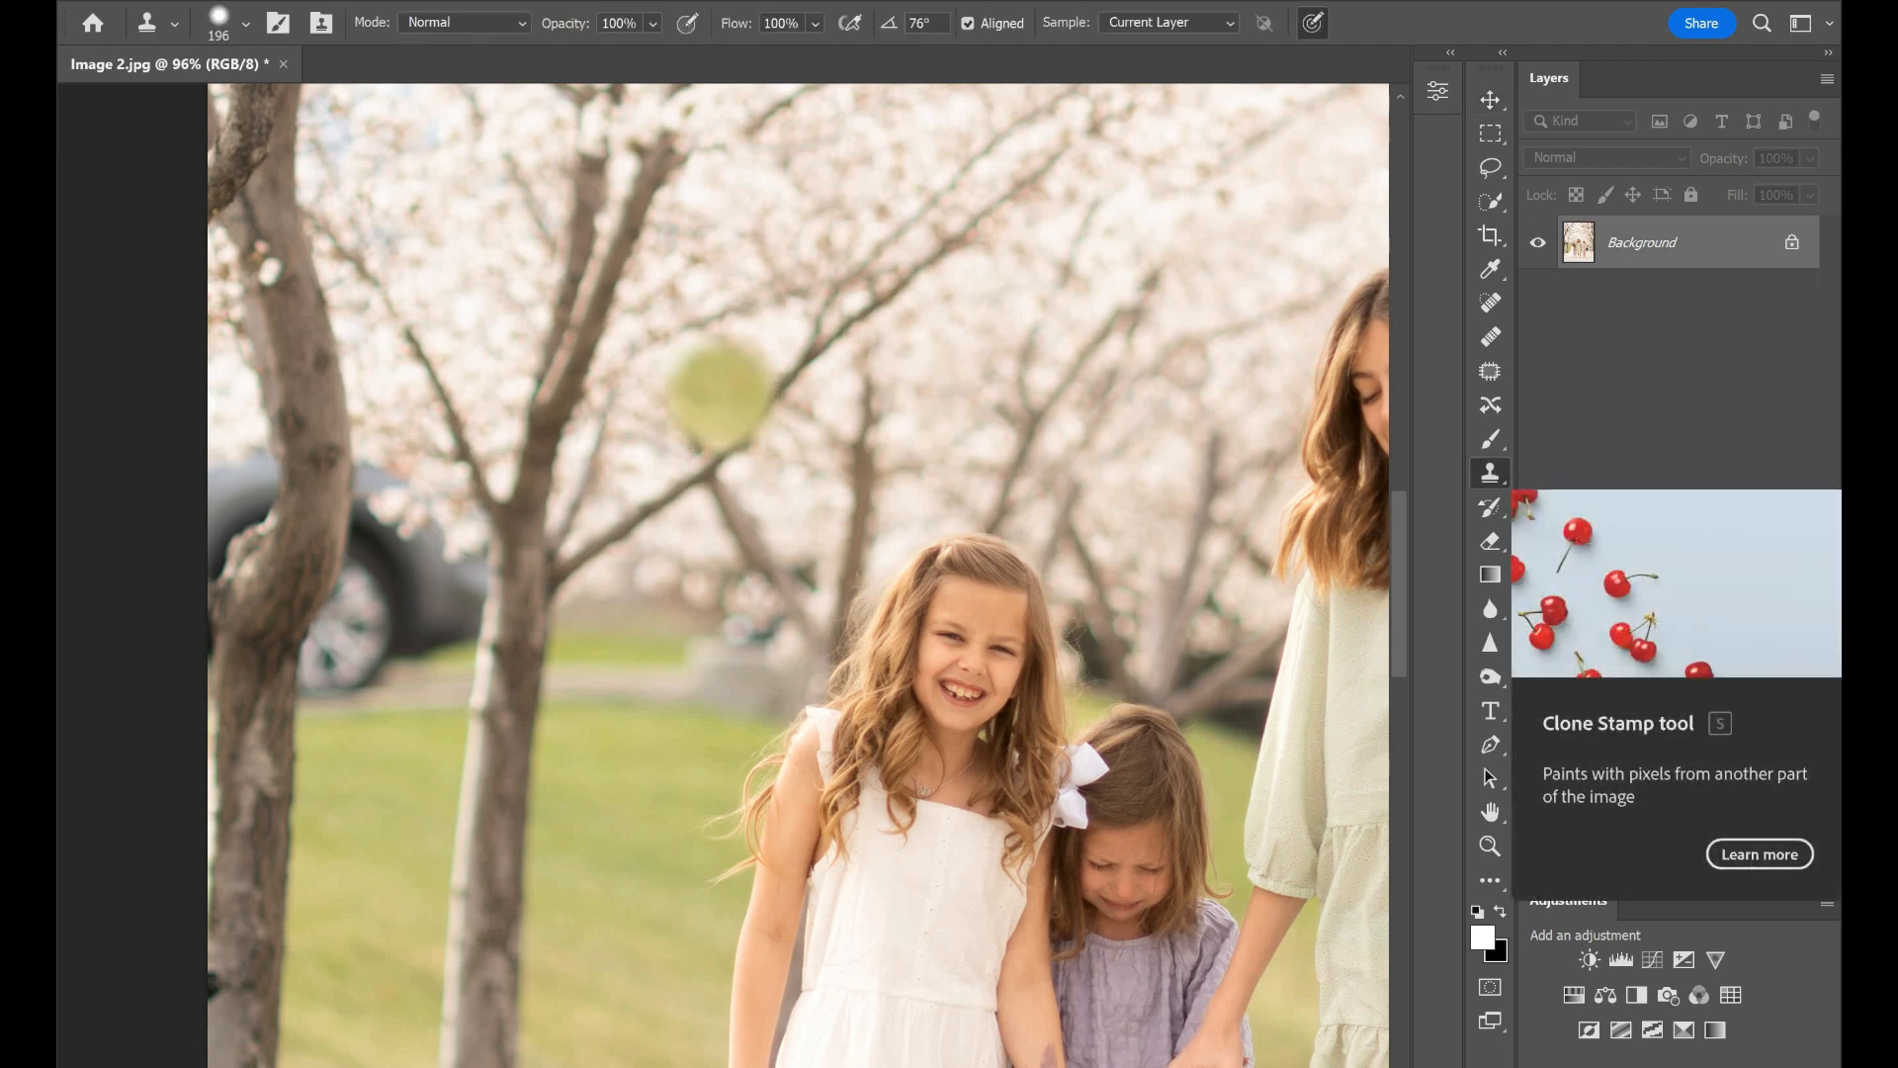
{"action": "left_click", "coordinate": [245, 24]}
{"action": "left_click", "coordinate": [312, 102]}
{"action": "key", "text": "Return"}
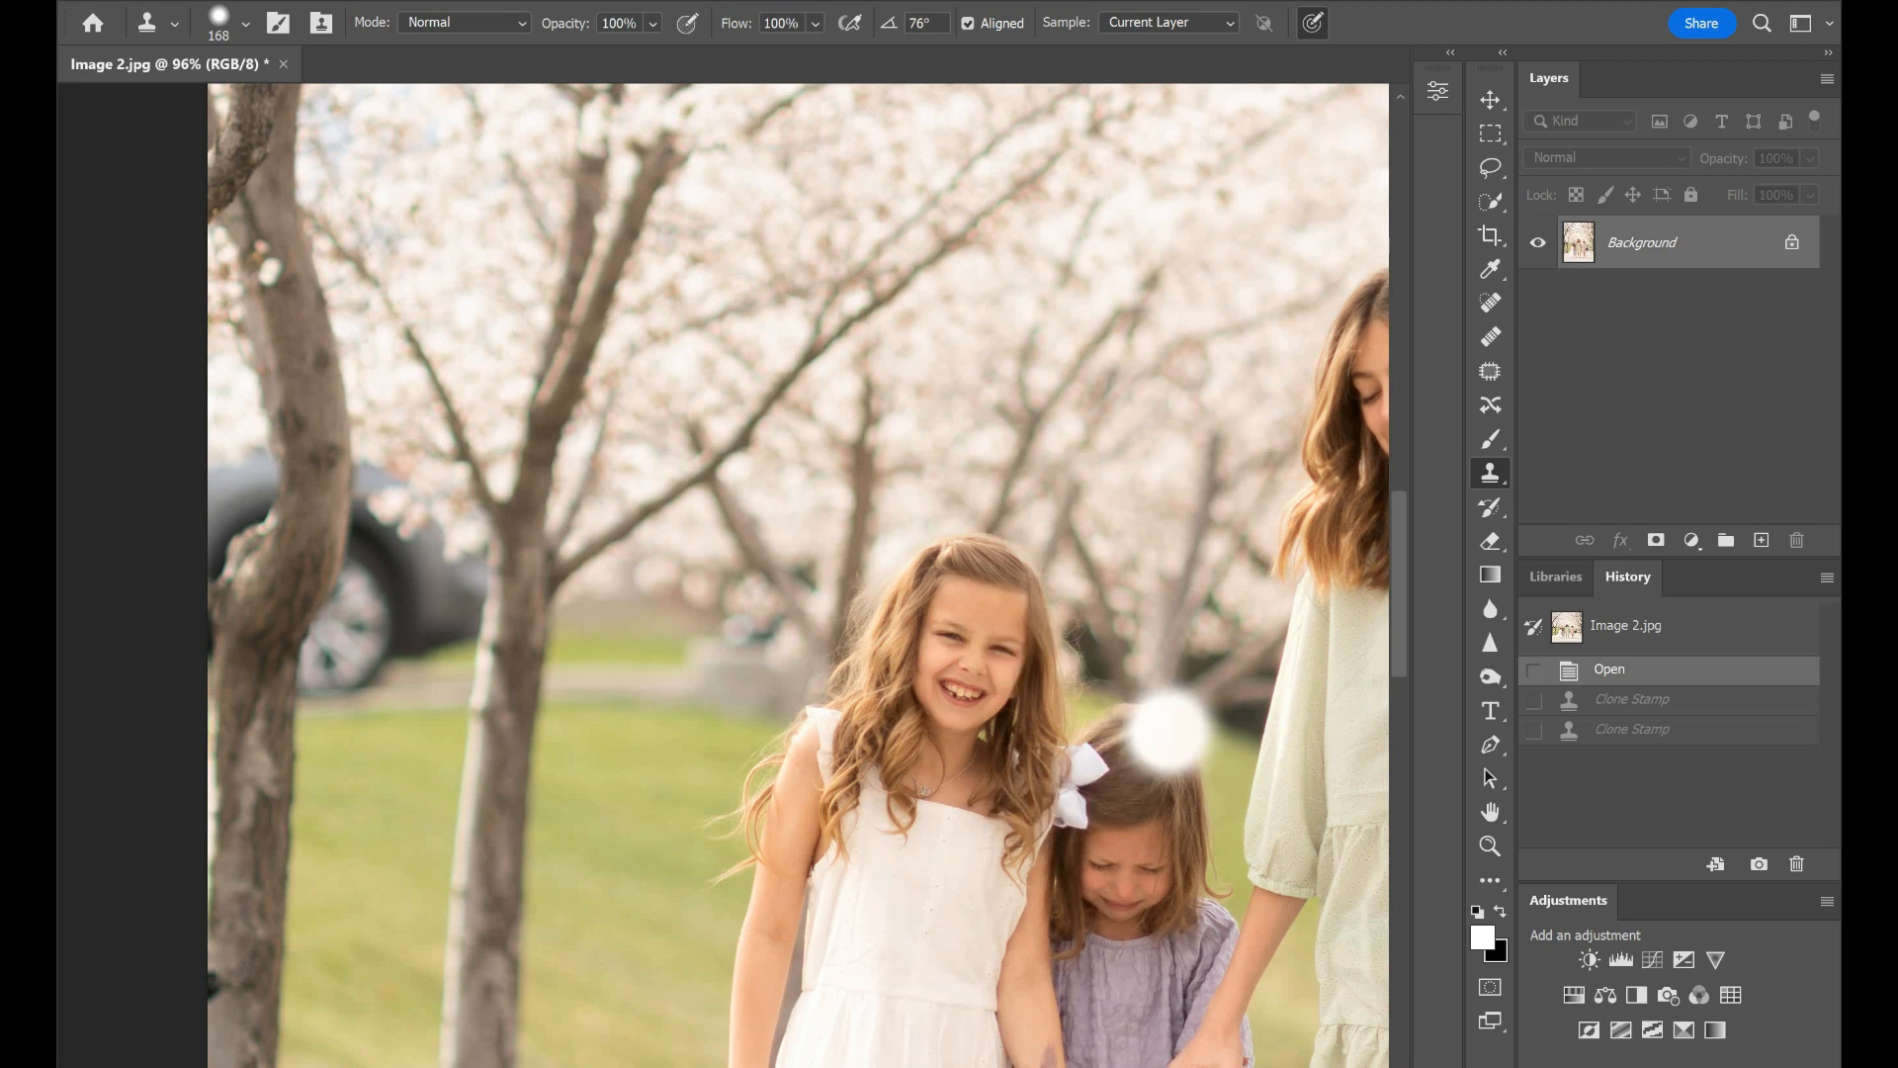
Step: Clone nearby grass, path and blossoms over the parked car between the two trunks beside the girls
{"action": "left_click", "coordinate": [1489, 99]}
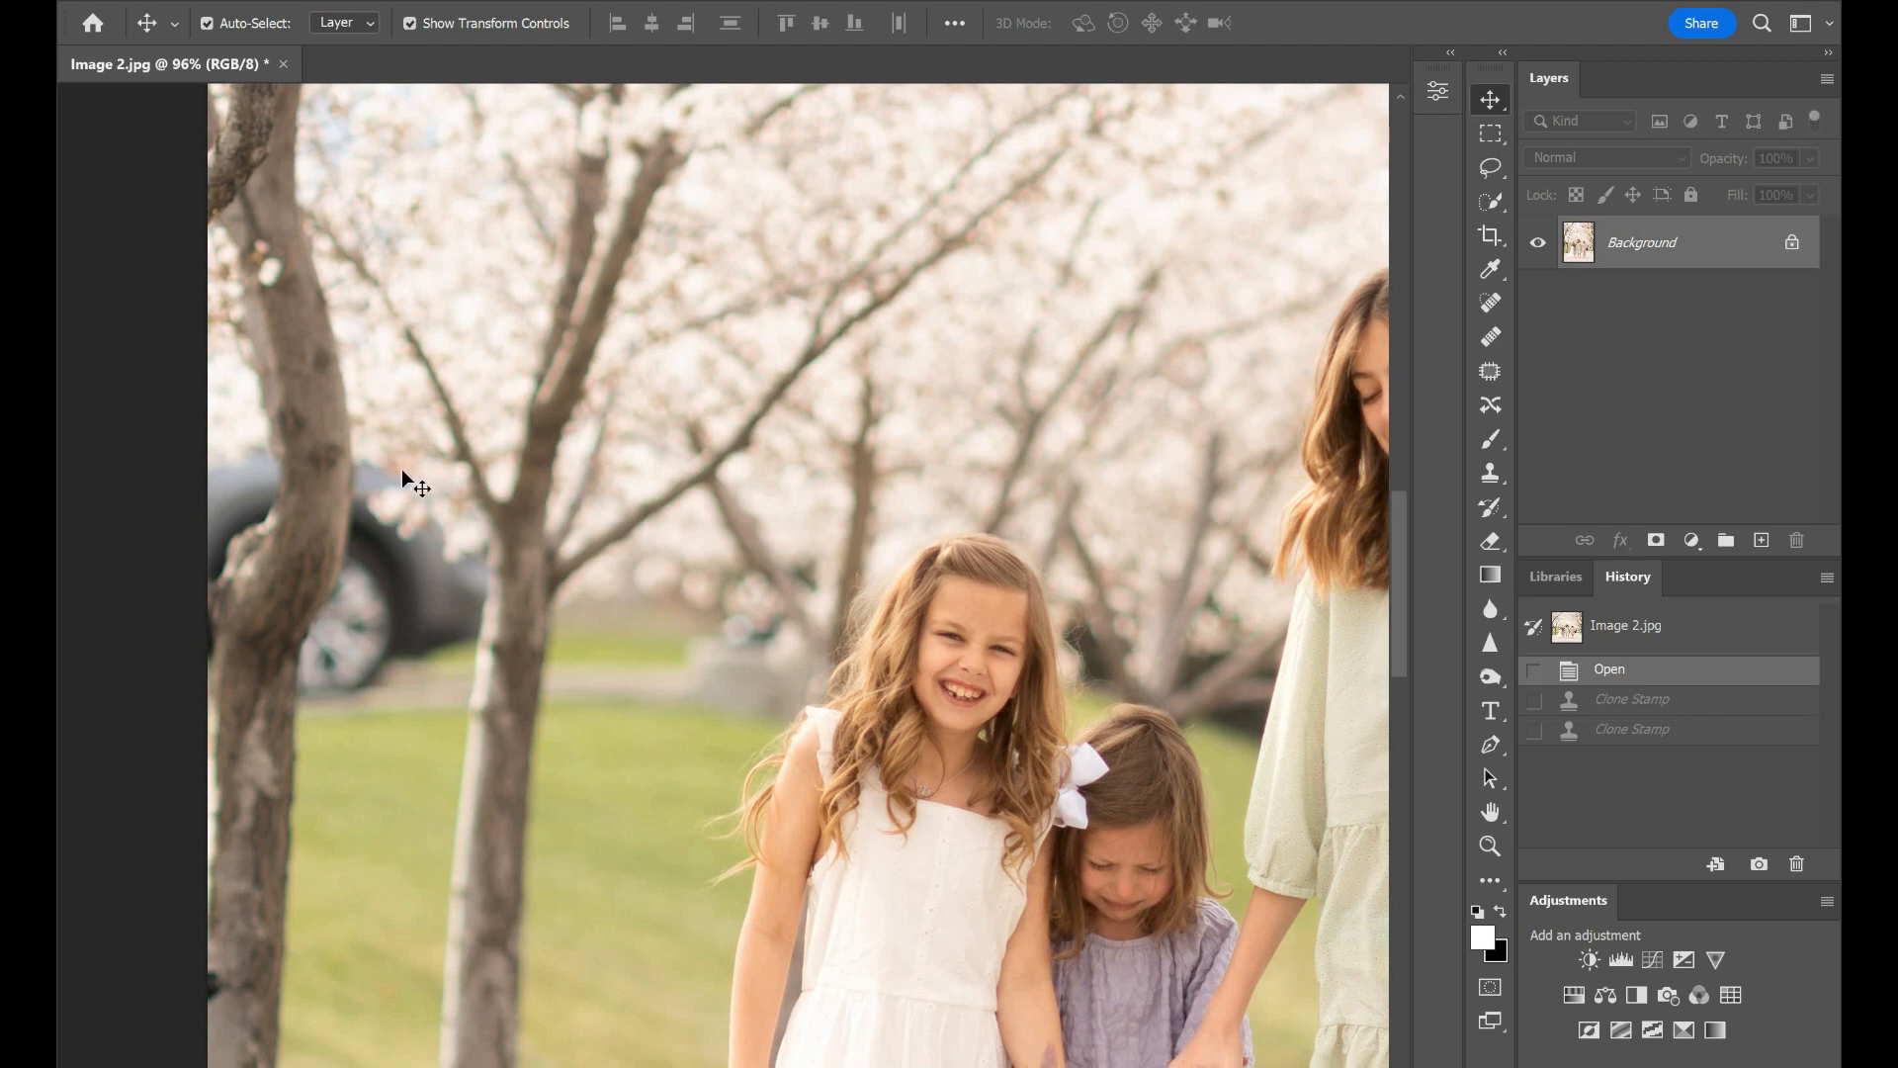
{"action": "left_click", "coordinate": [1491, 477]}
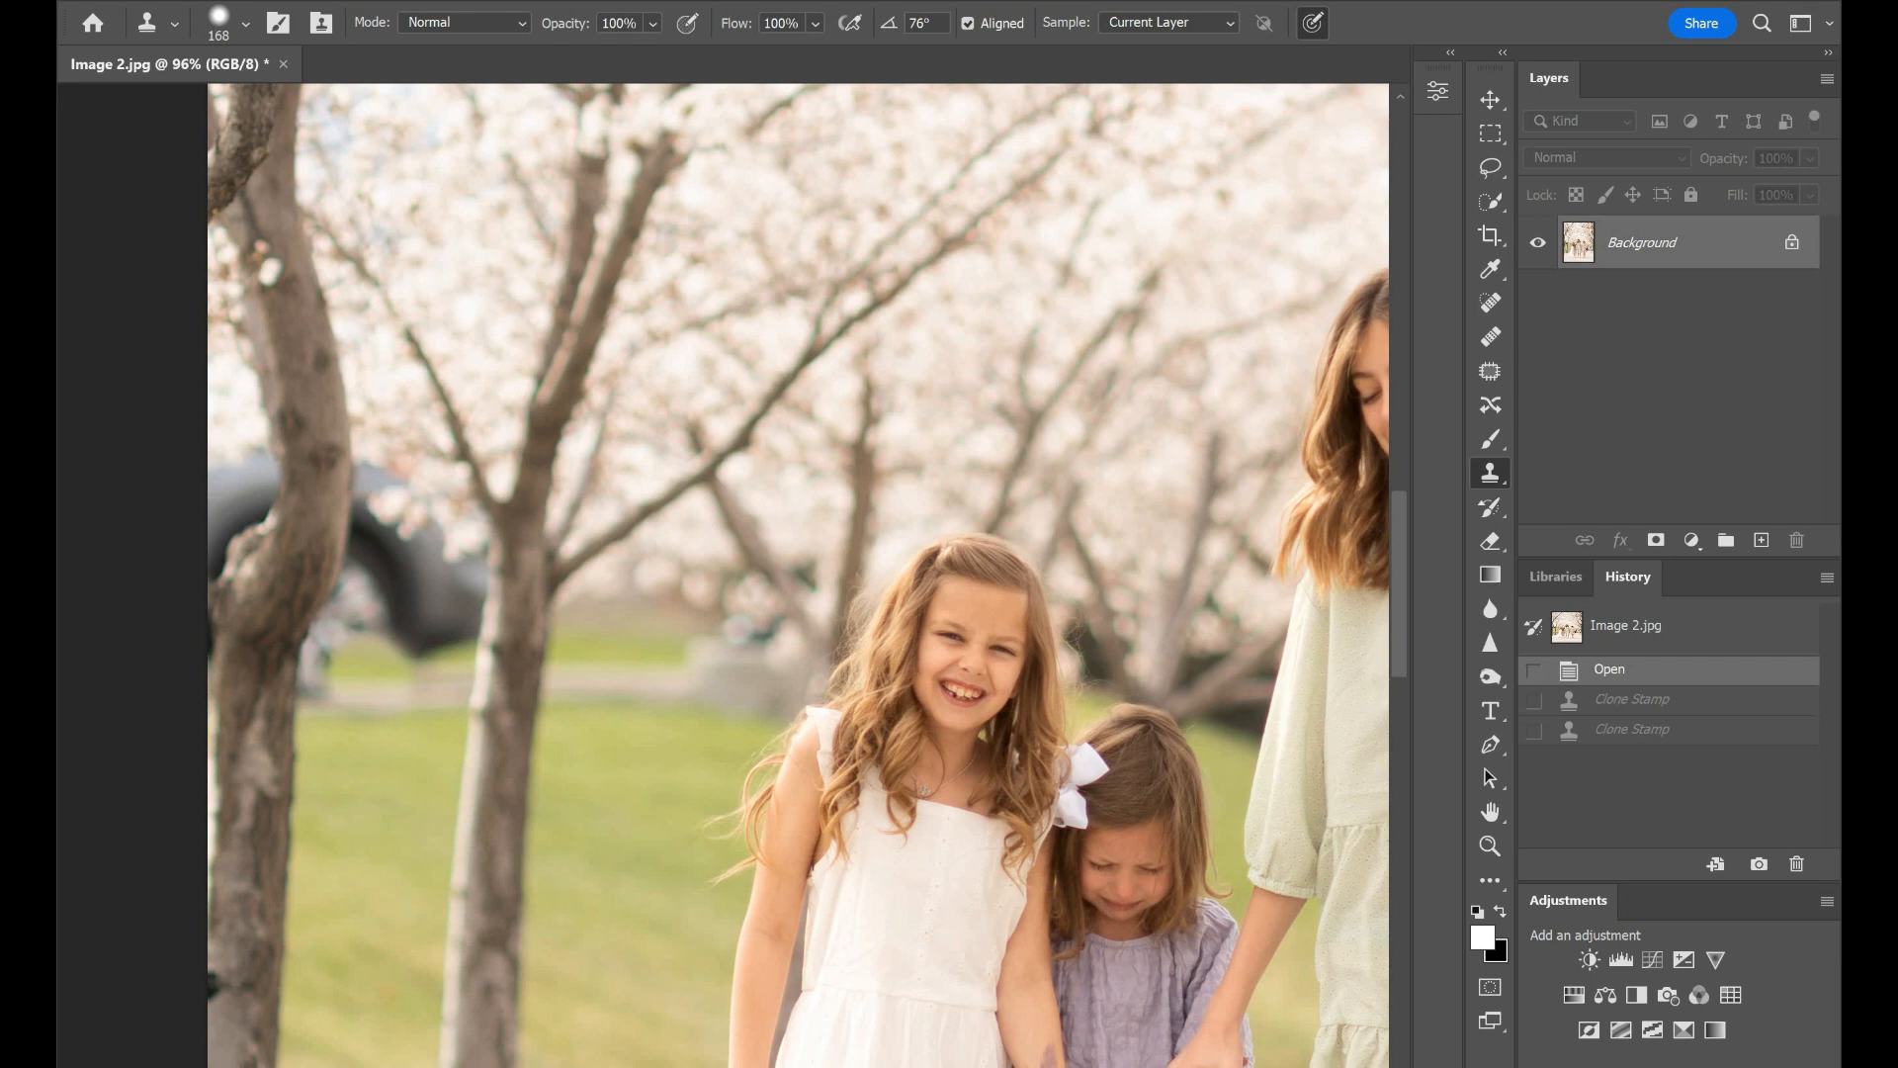
{"action": "mouse_move", "coordinate": [358, 650]}
{"action": "left_mouse_down"}
{"action": "mouse_move", "coordinate": [329, 696]}
{"action": "mouse_move", "coordinate": [329, 637]}
{"action": "mouse_move", "coordinate": [389, 503]}
{"action": "mouse_move", "coordinate": [388, 581]}
{"action": "mouse_move", "coordinate": [412, 544]}
{"action": "mouse_move", "coordinate": [412, 617]}
{"action": "mouse_move", "coordinate": [421, 537]}
{"action": "mouse_move", "coordinate": [375, 479]}
{"action": "mouse_move", "coordinate": [379, 435]}
{"action": "mouse_move", "coordinate": [355, 499]}
{"action": "mouse_move", "coordinate": [387, 527]}
{"action": "mouse_move", "coordinate": [393, 440]}
{"action": "mouse_move", "coordinate": [402, 676]}
{"action": "left_mouse_up"}
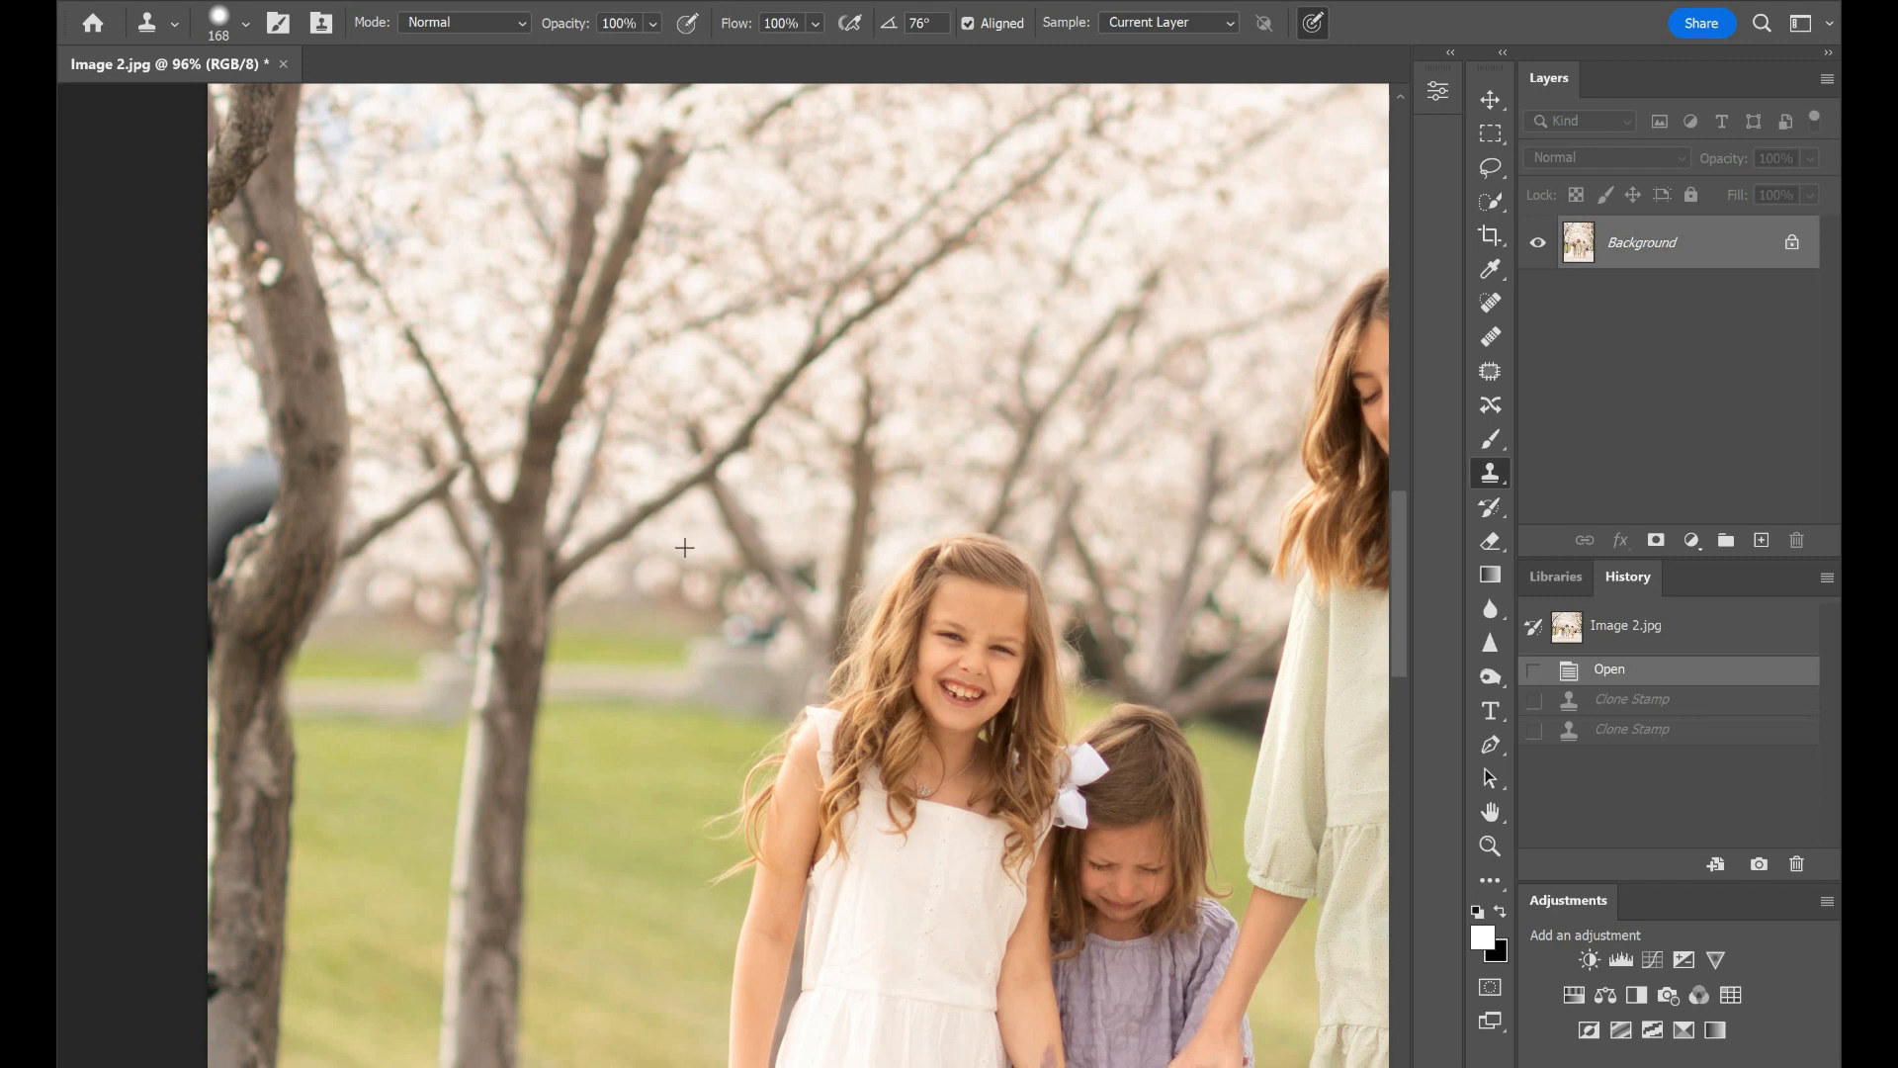
{"action": "left_click", "coordinate": [598, 613]}
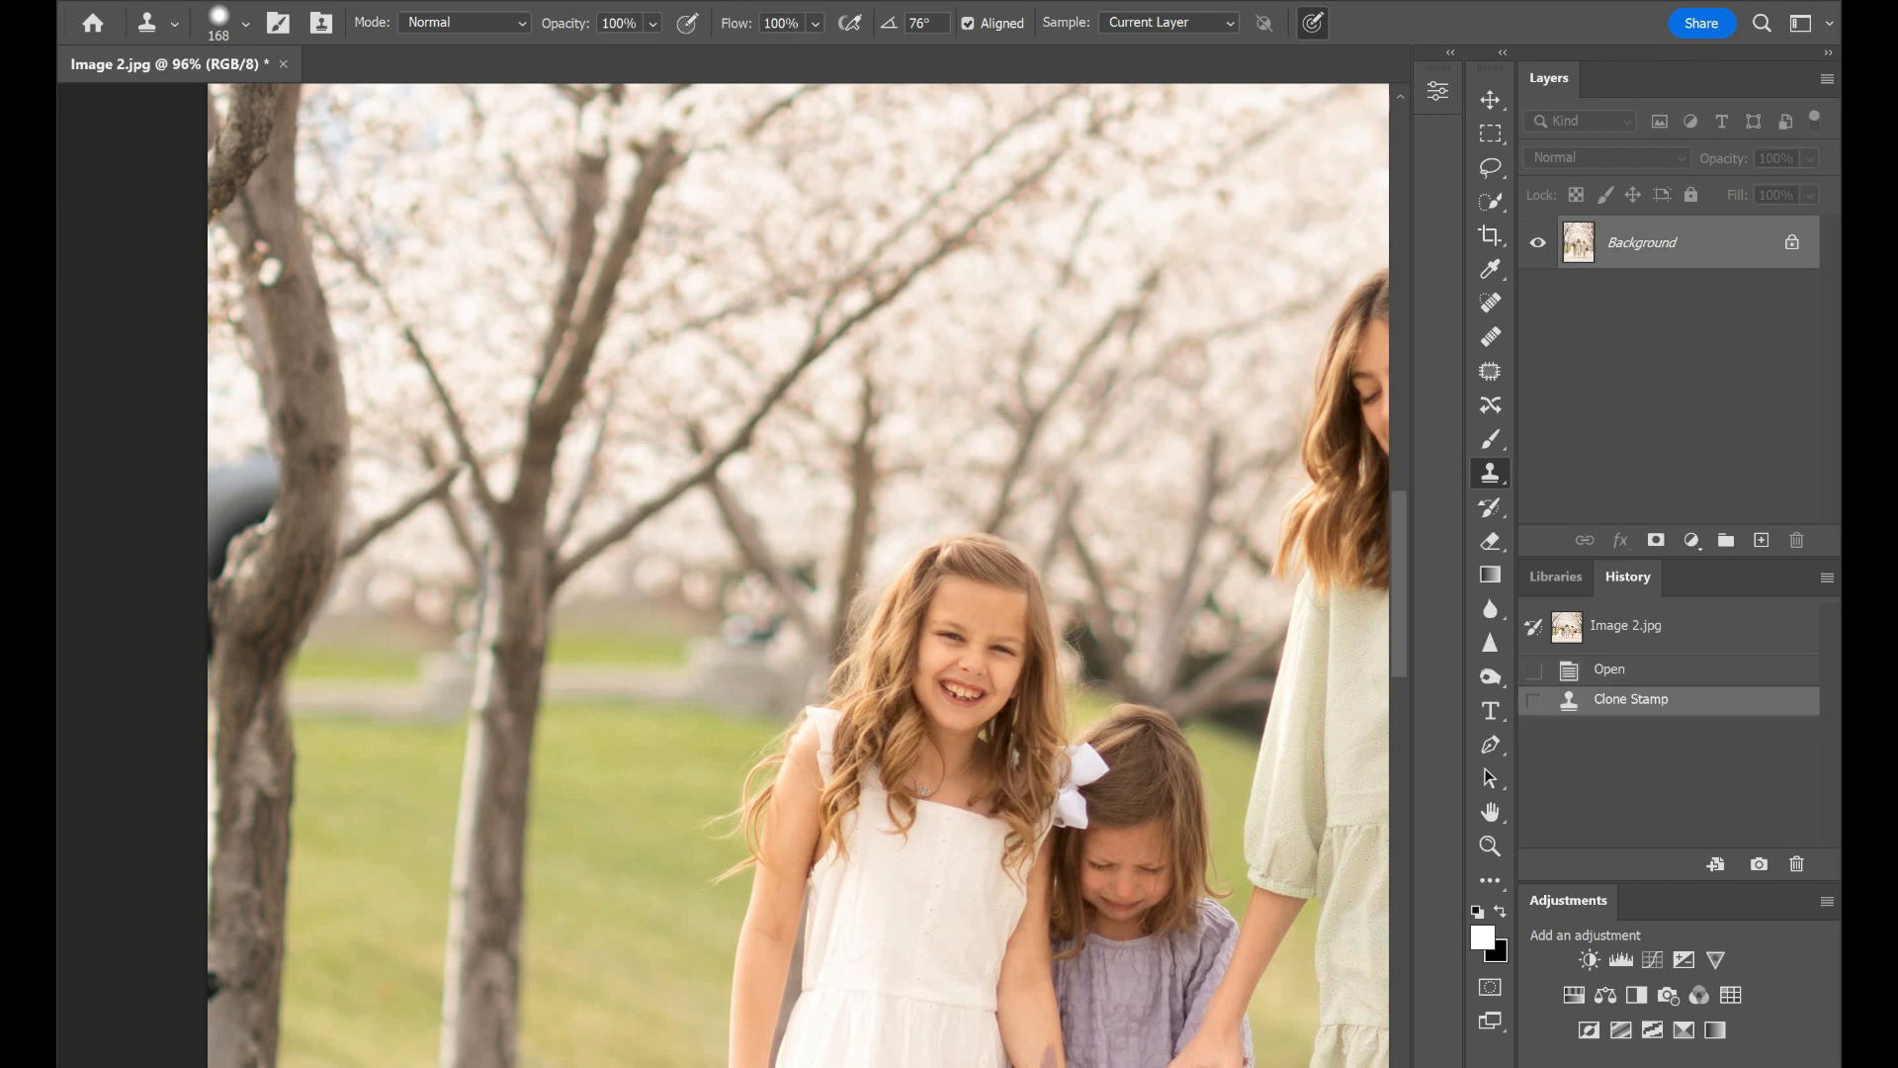
{"action": "scroll", "coordinate": [701, 665], "scroll_direction": "down", "scroll_amount": 6}
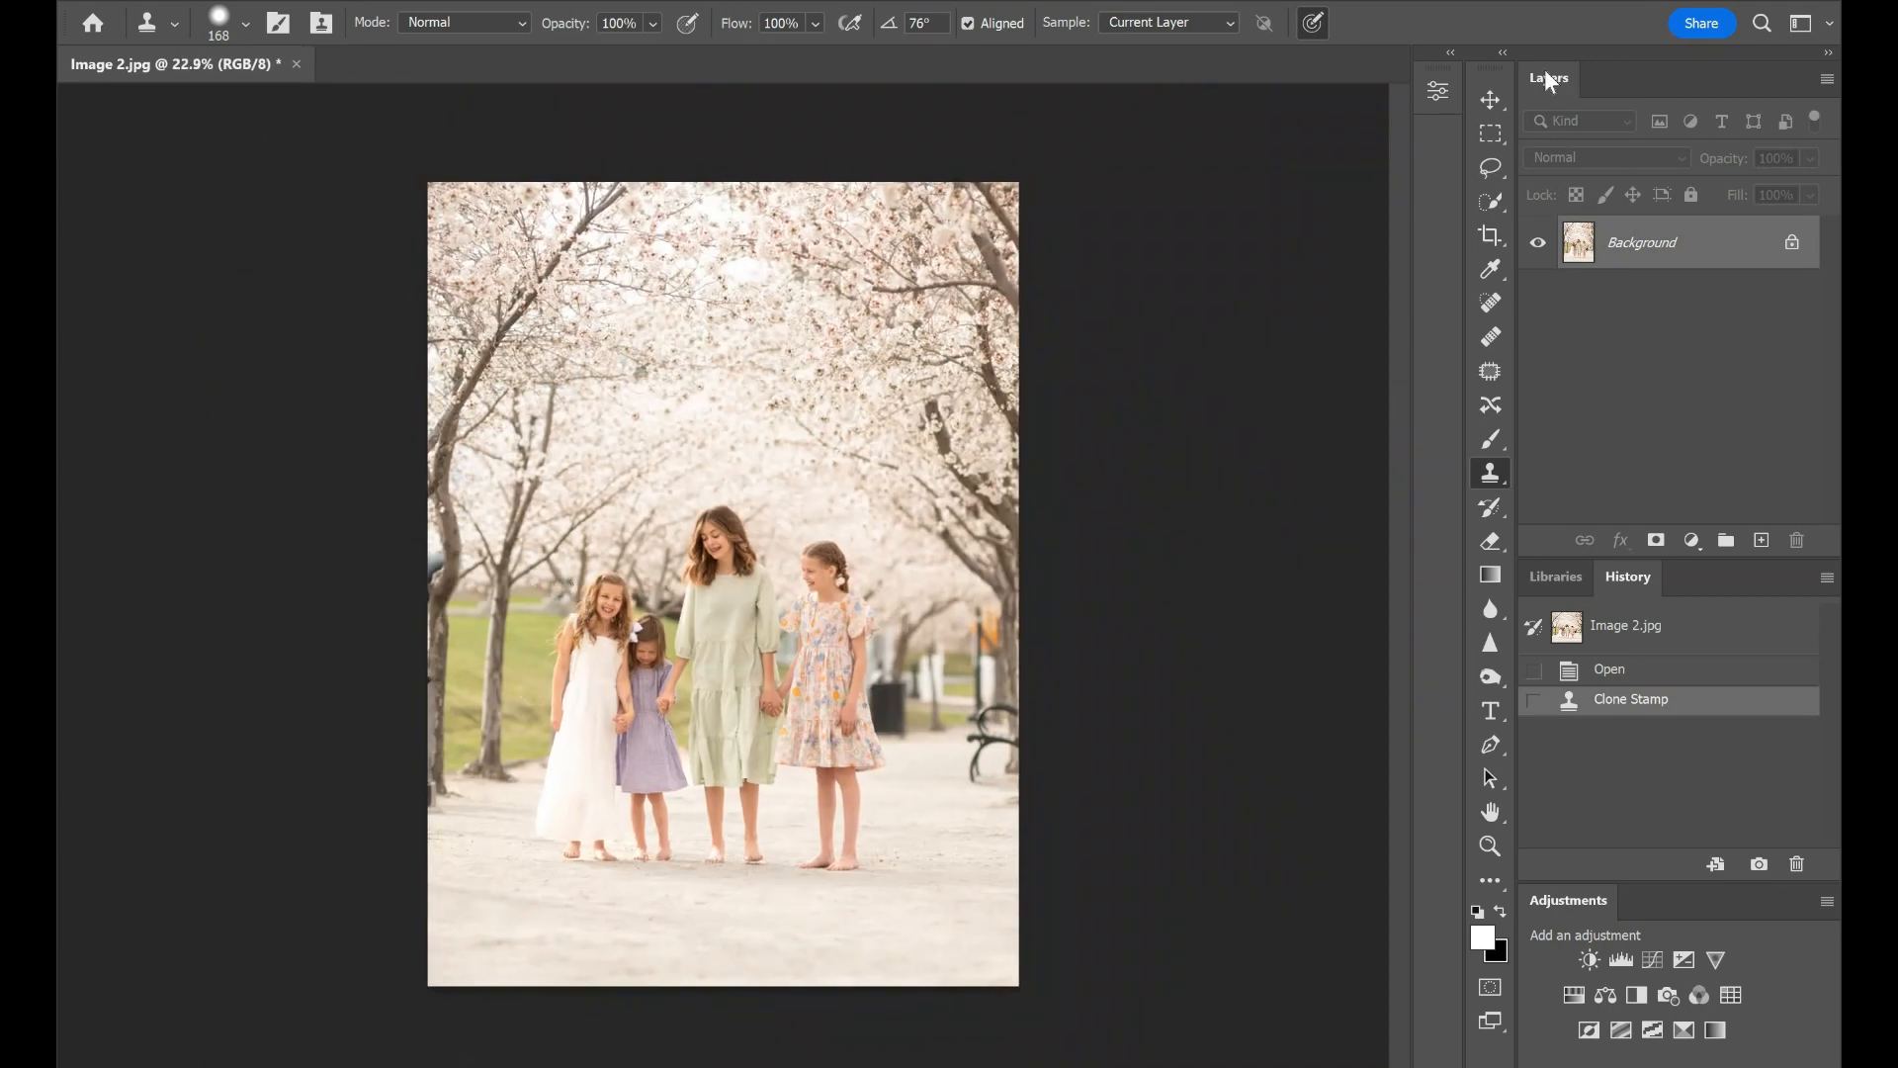
{"action": "left_click", "coordinate": [1484, 97]}
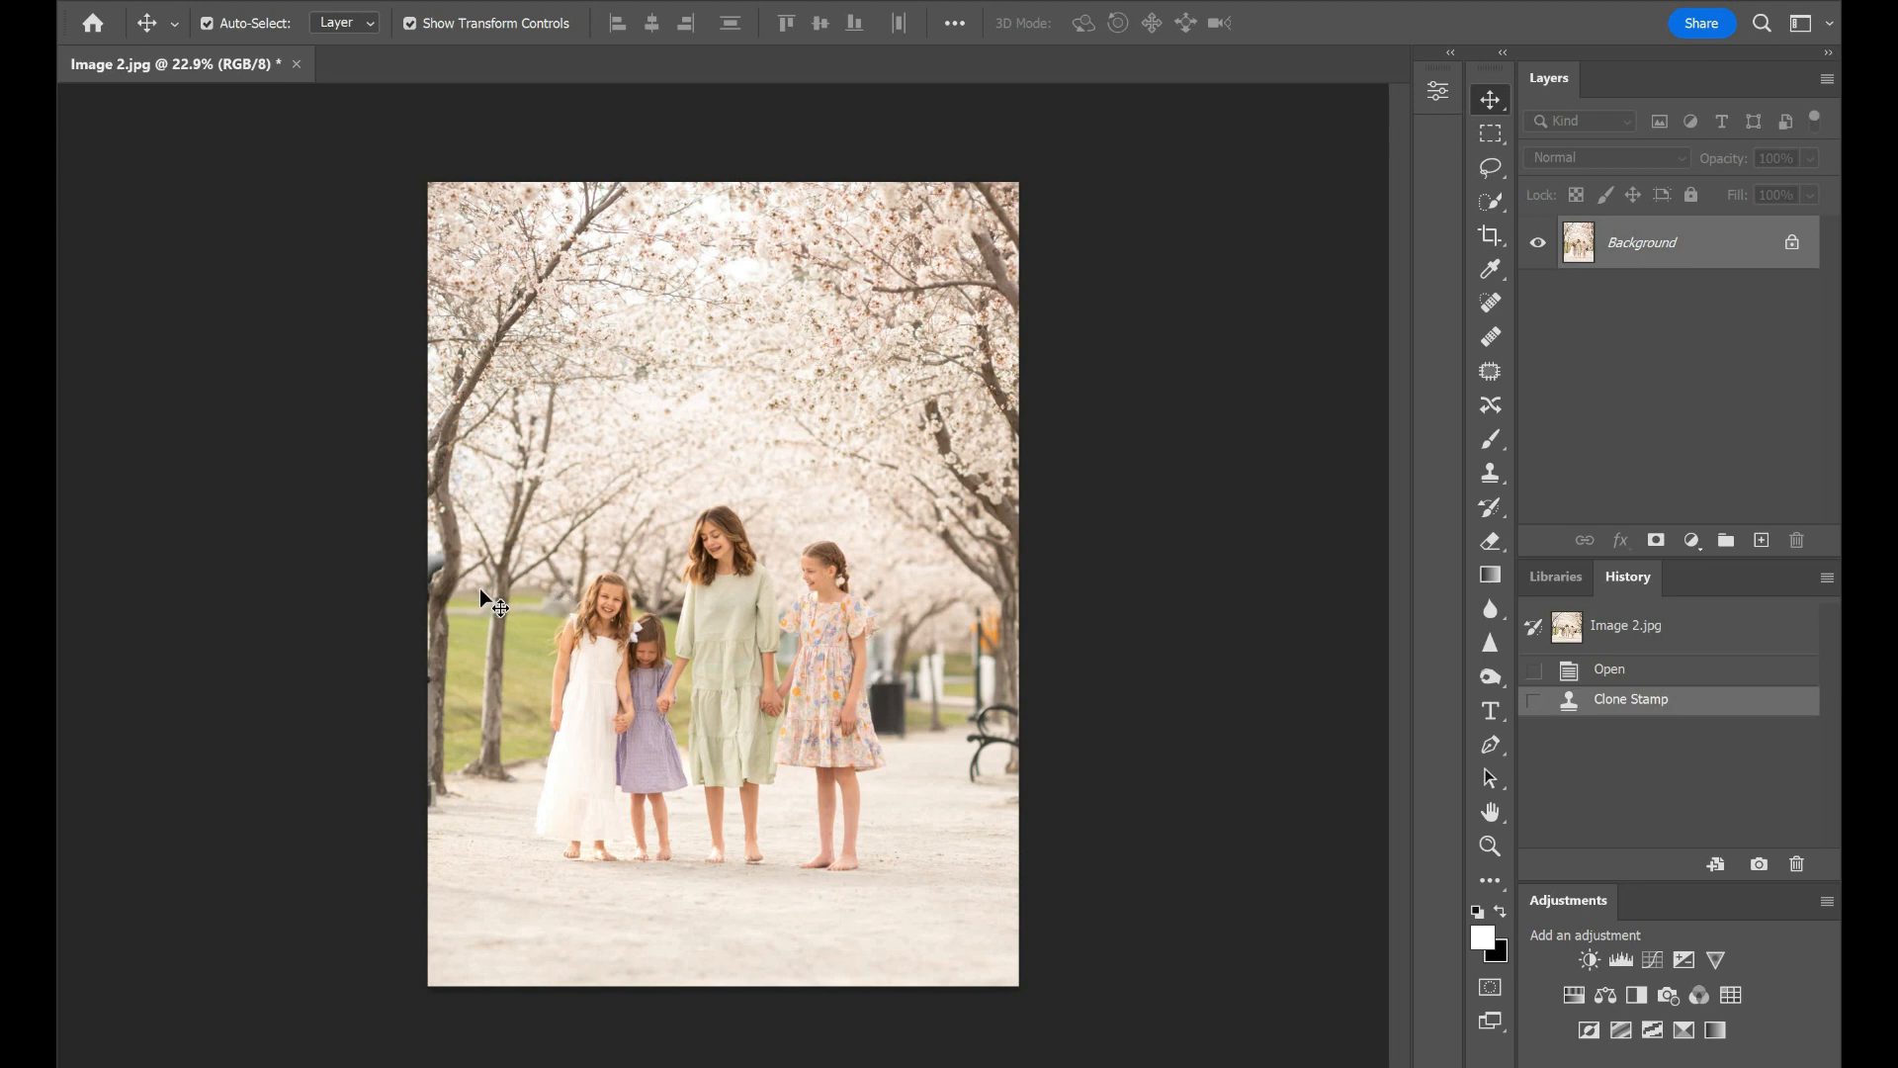
{"action": "scroll", "coordinate": [452, 584], "scroll_direction": "up", "scroll_amount": 6}
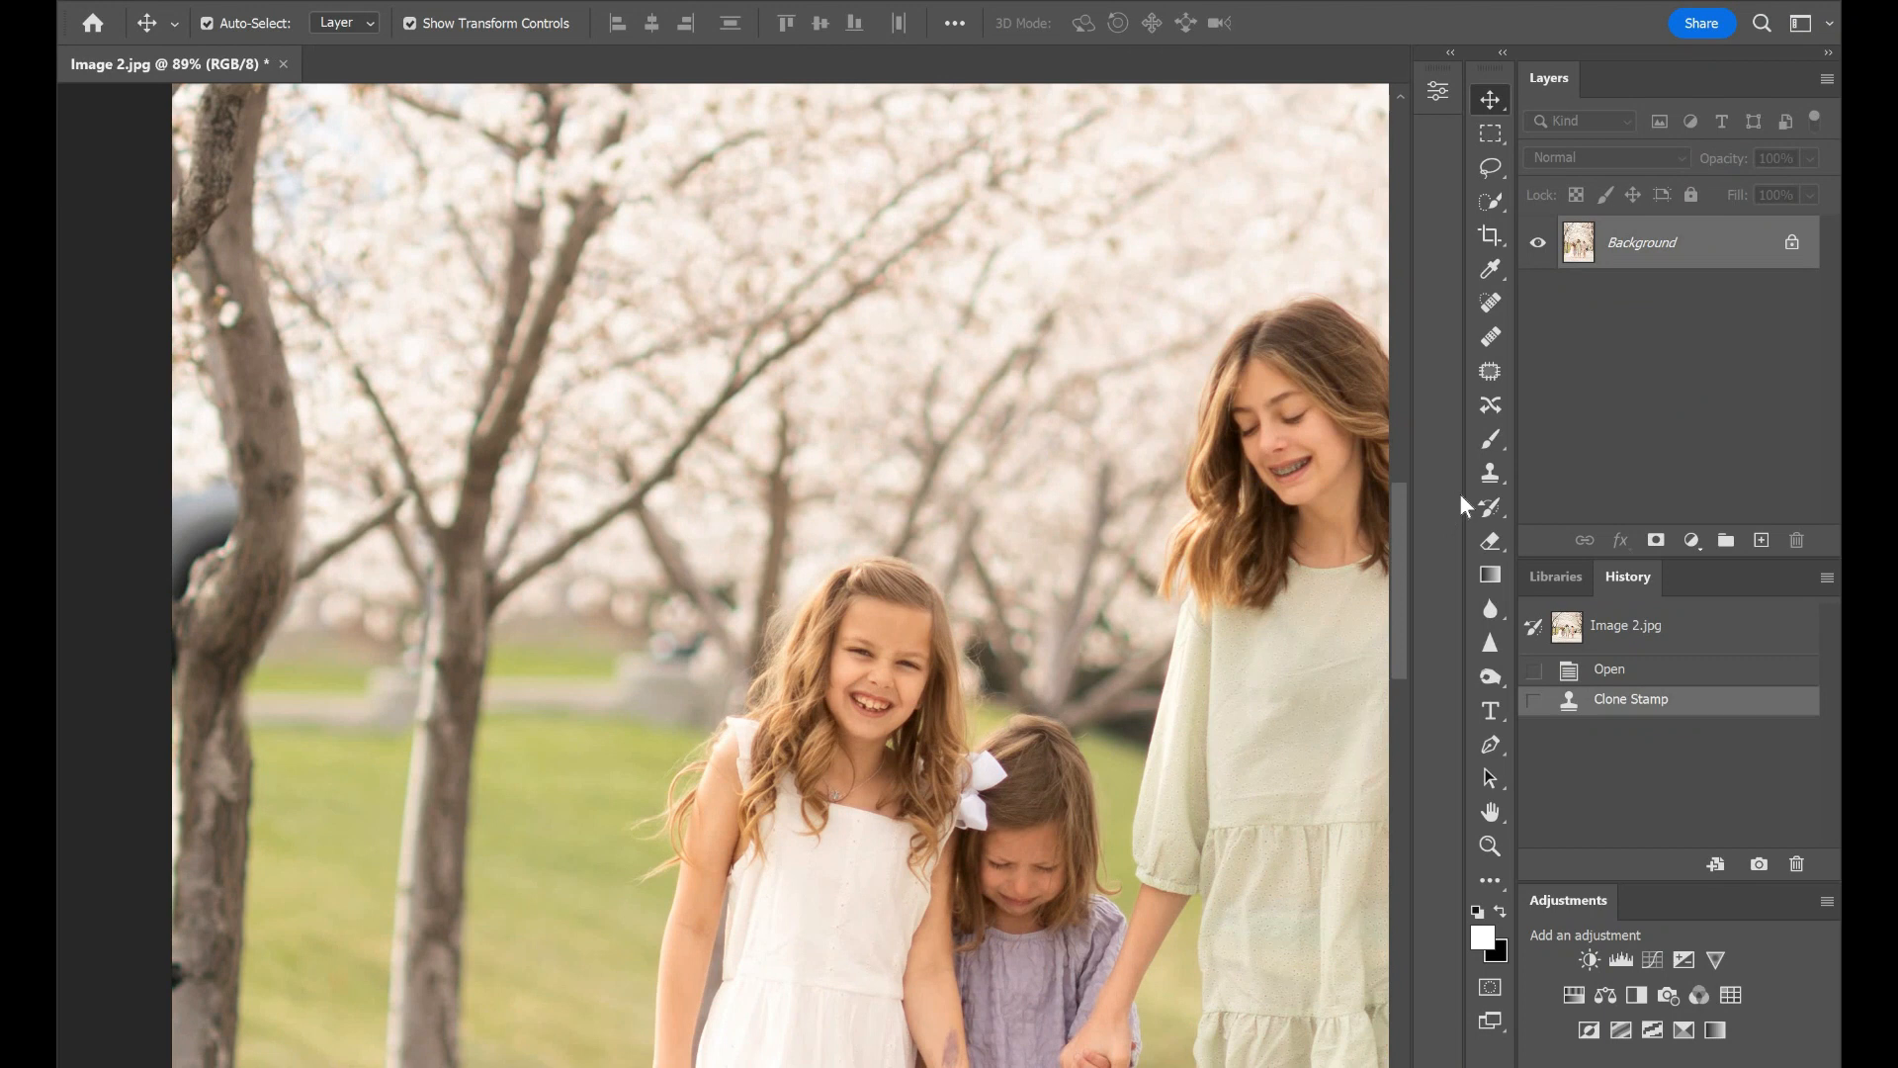
Step: Clone a spot of blossoms at 100% opacity onto the trunk beside the girl in white, and undo it
{"action": "left_click", "coordinate": [1490, 472]}
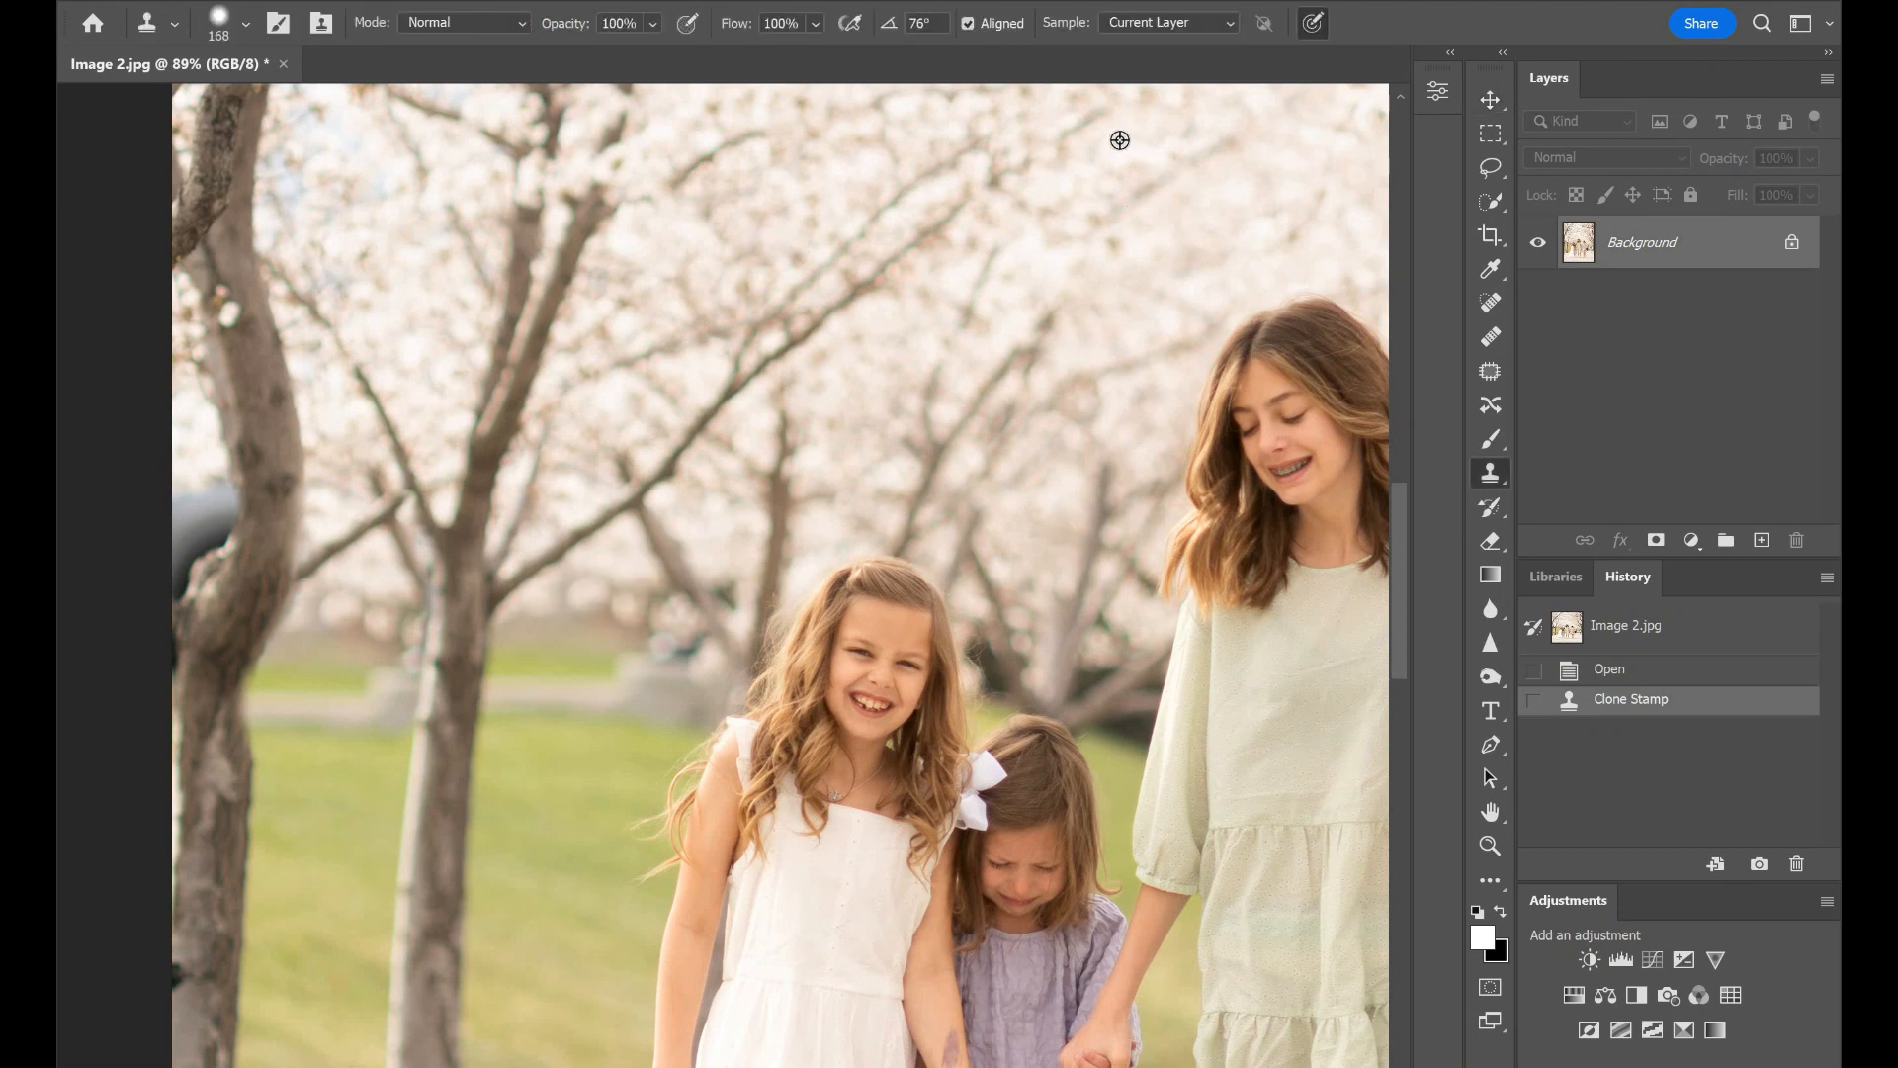
{"action": "left_click", "coordinate": [421, 661]}
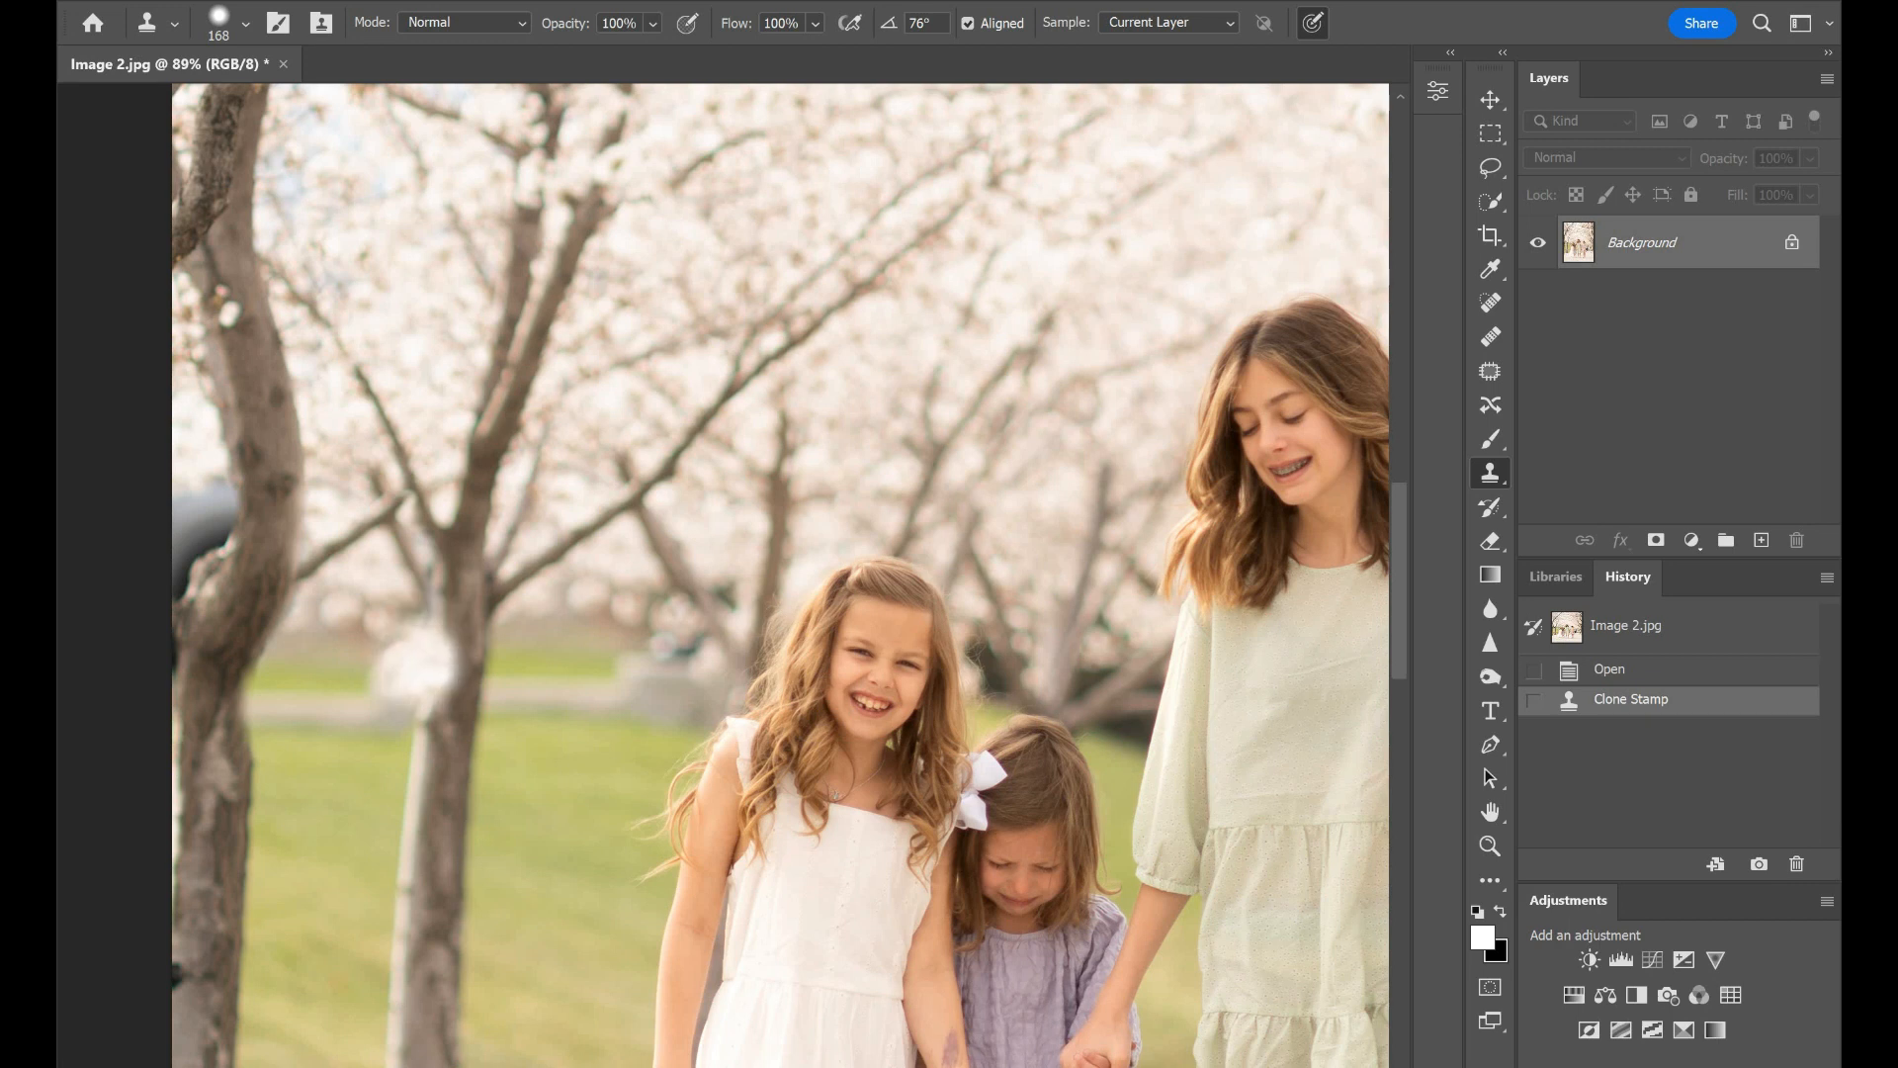
{"action": "left_click", "coordinate": [1118, 138]}
{"action": "key", "text": "ctrl+z"}
Step: Lower the Clone Stamp opacity to 64% and clone blossoms into the gap between the two trunks
{"action": "left_click", "coordinate": [654, 19]}
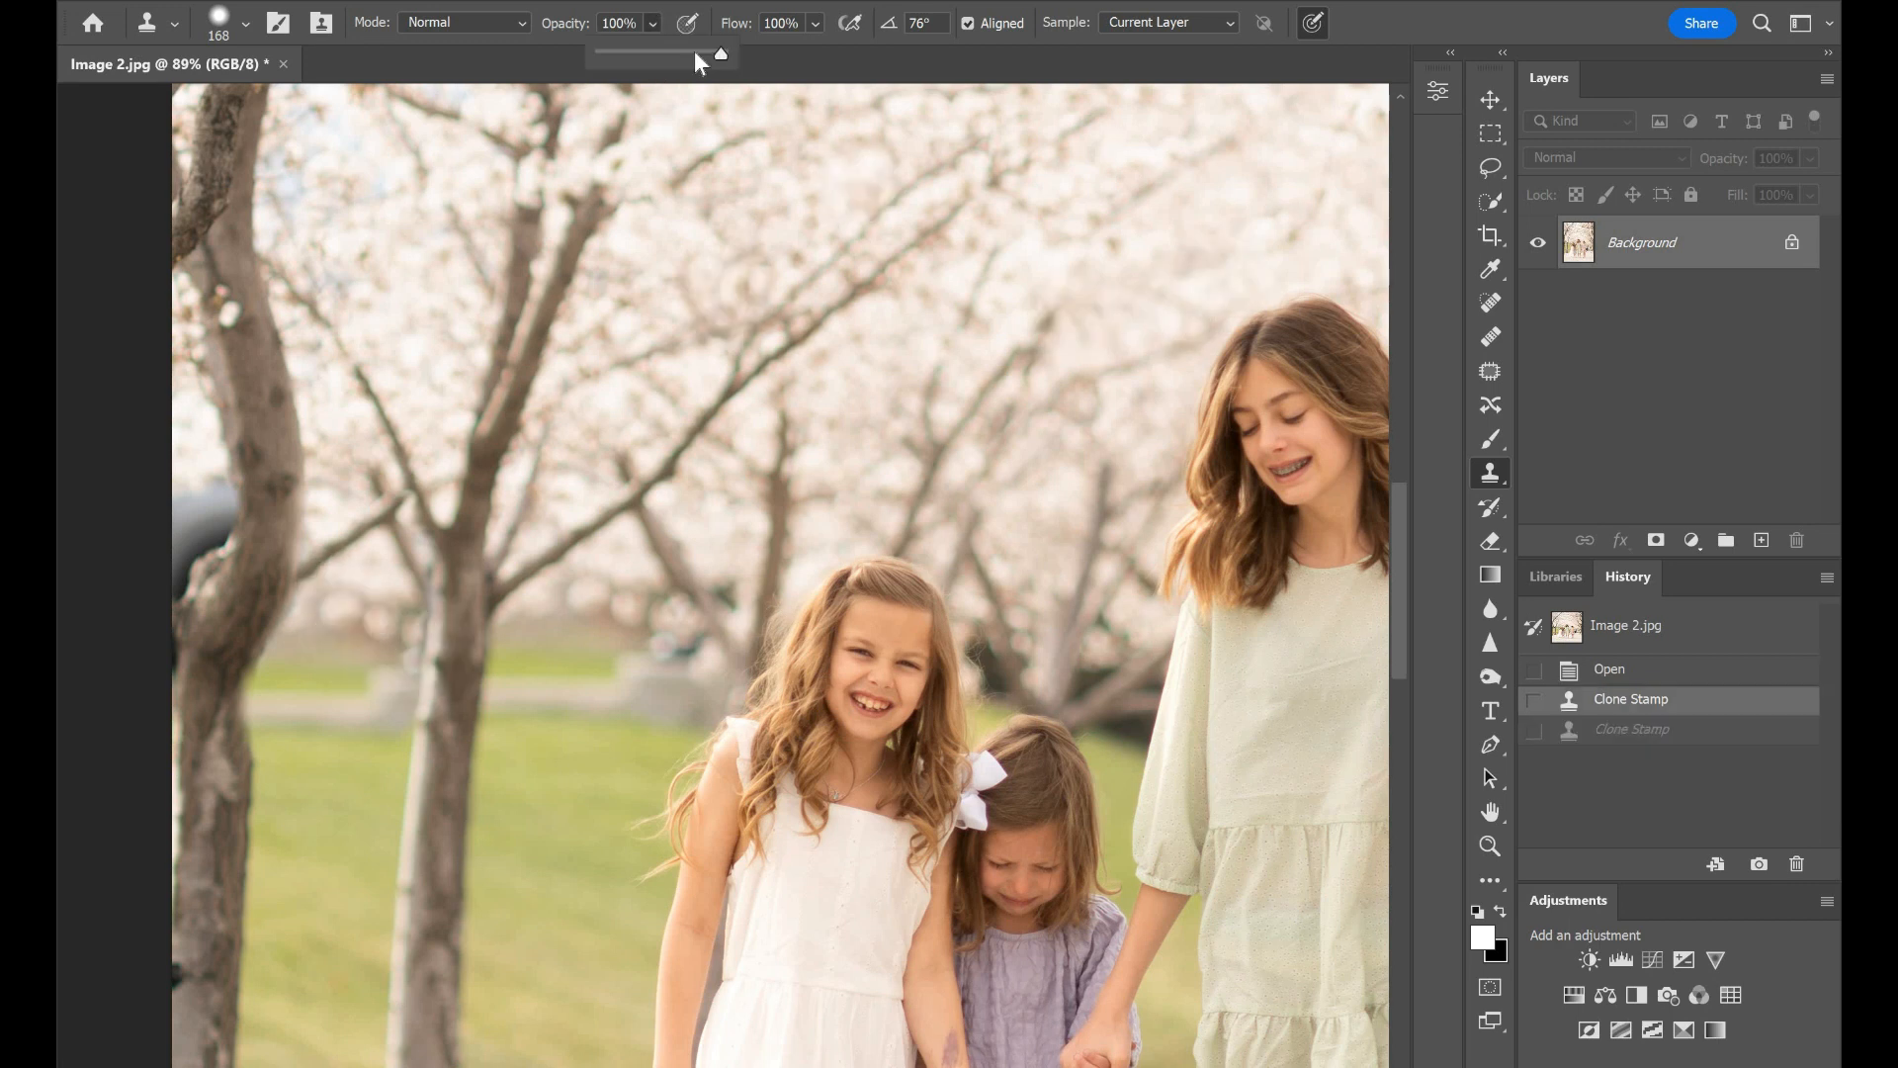
{"action": "left_click", "coordinate": [678, 54]}
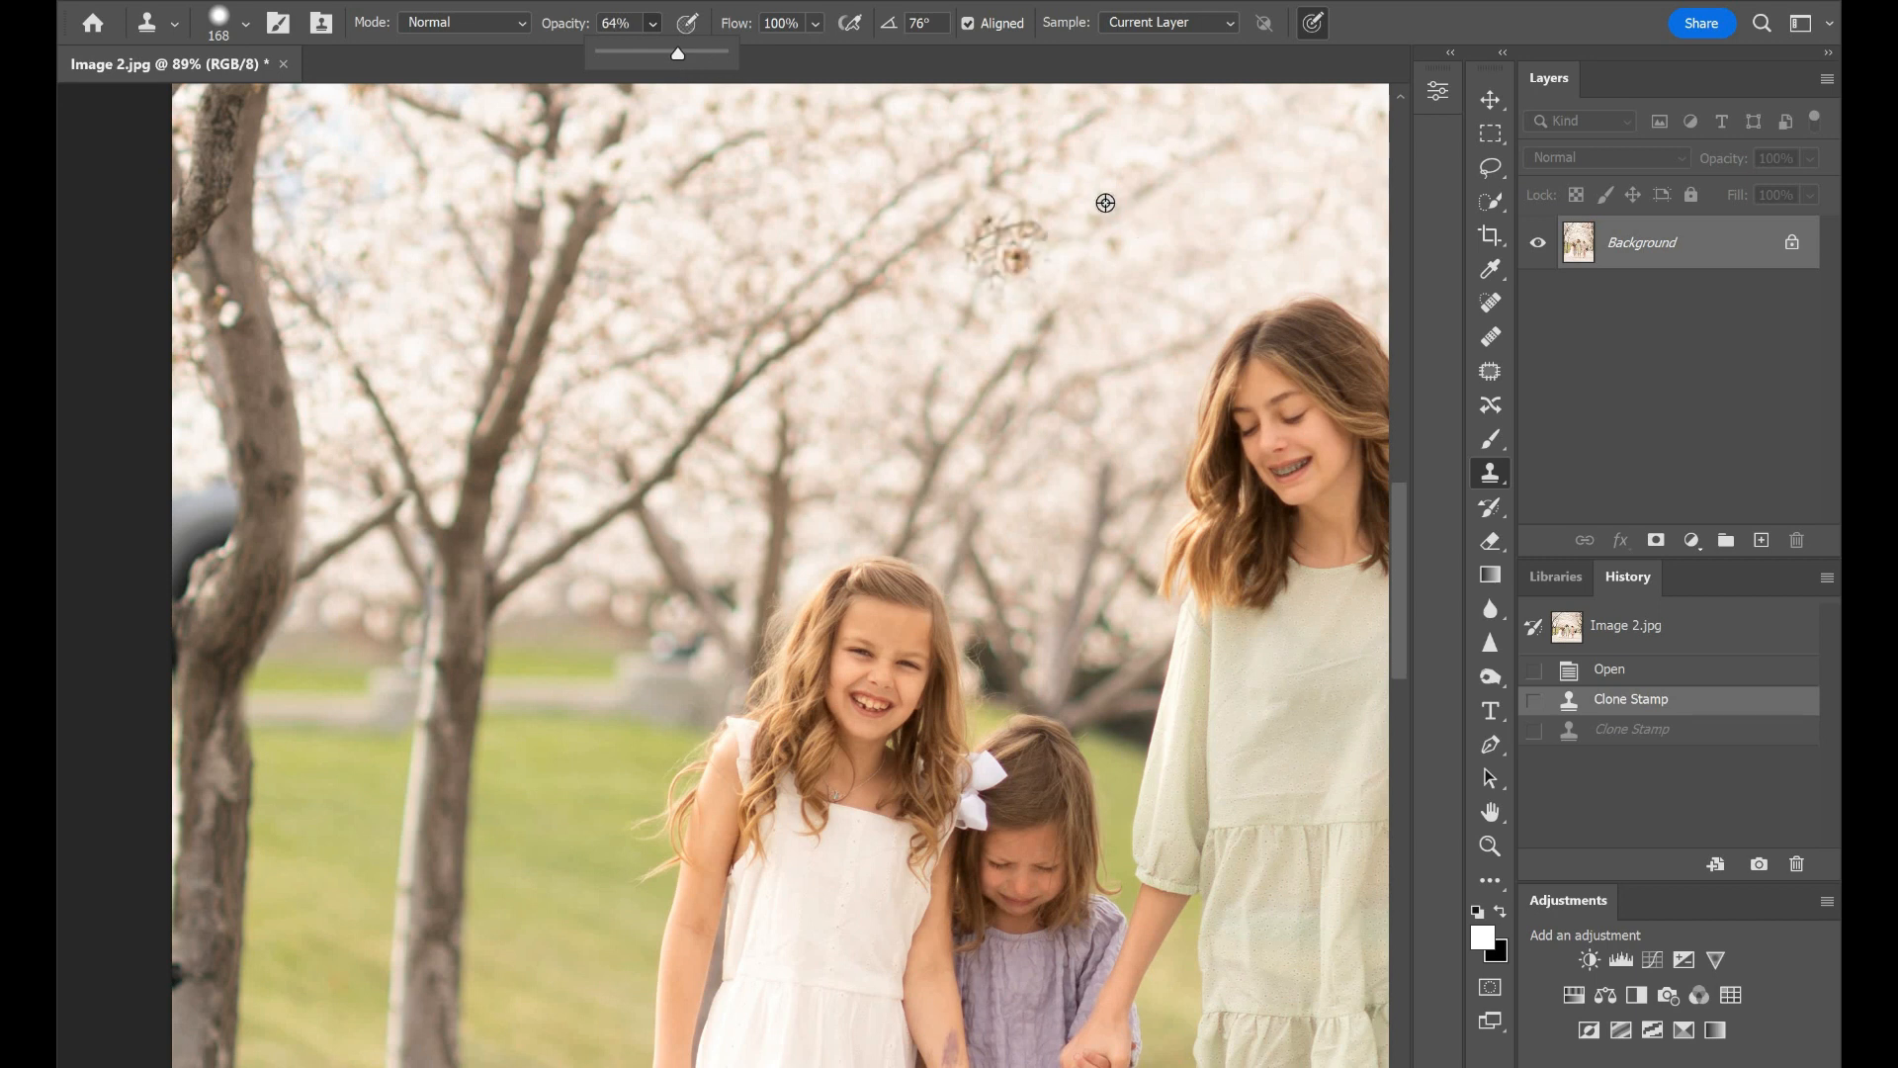
{"action": "left_click", "coordinate": [1095, 193]}
{"action": "mouse_move", "coordinate": [369, 606]}
{"action": "left_mouse_down"}
{"action": "mouse_move", "coordinate": [317, 611]}
{"action": "mouse_move", "coordinate": [374, 594]}
{"action": "mouse_move", "coordinate": [342, 599]}
{"action": "left_mouse_up"}
{"action": "key", "text": "ctrl+z"}
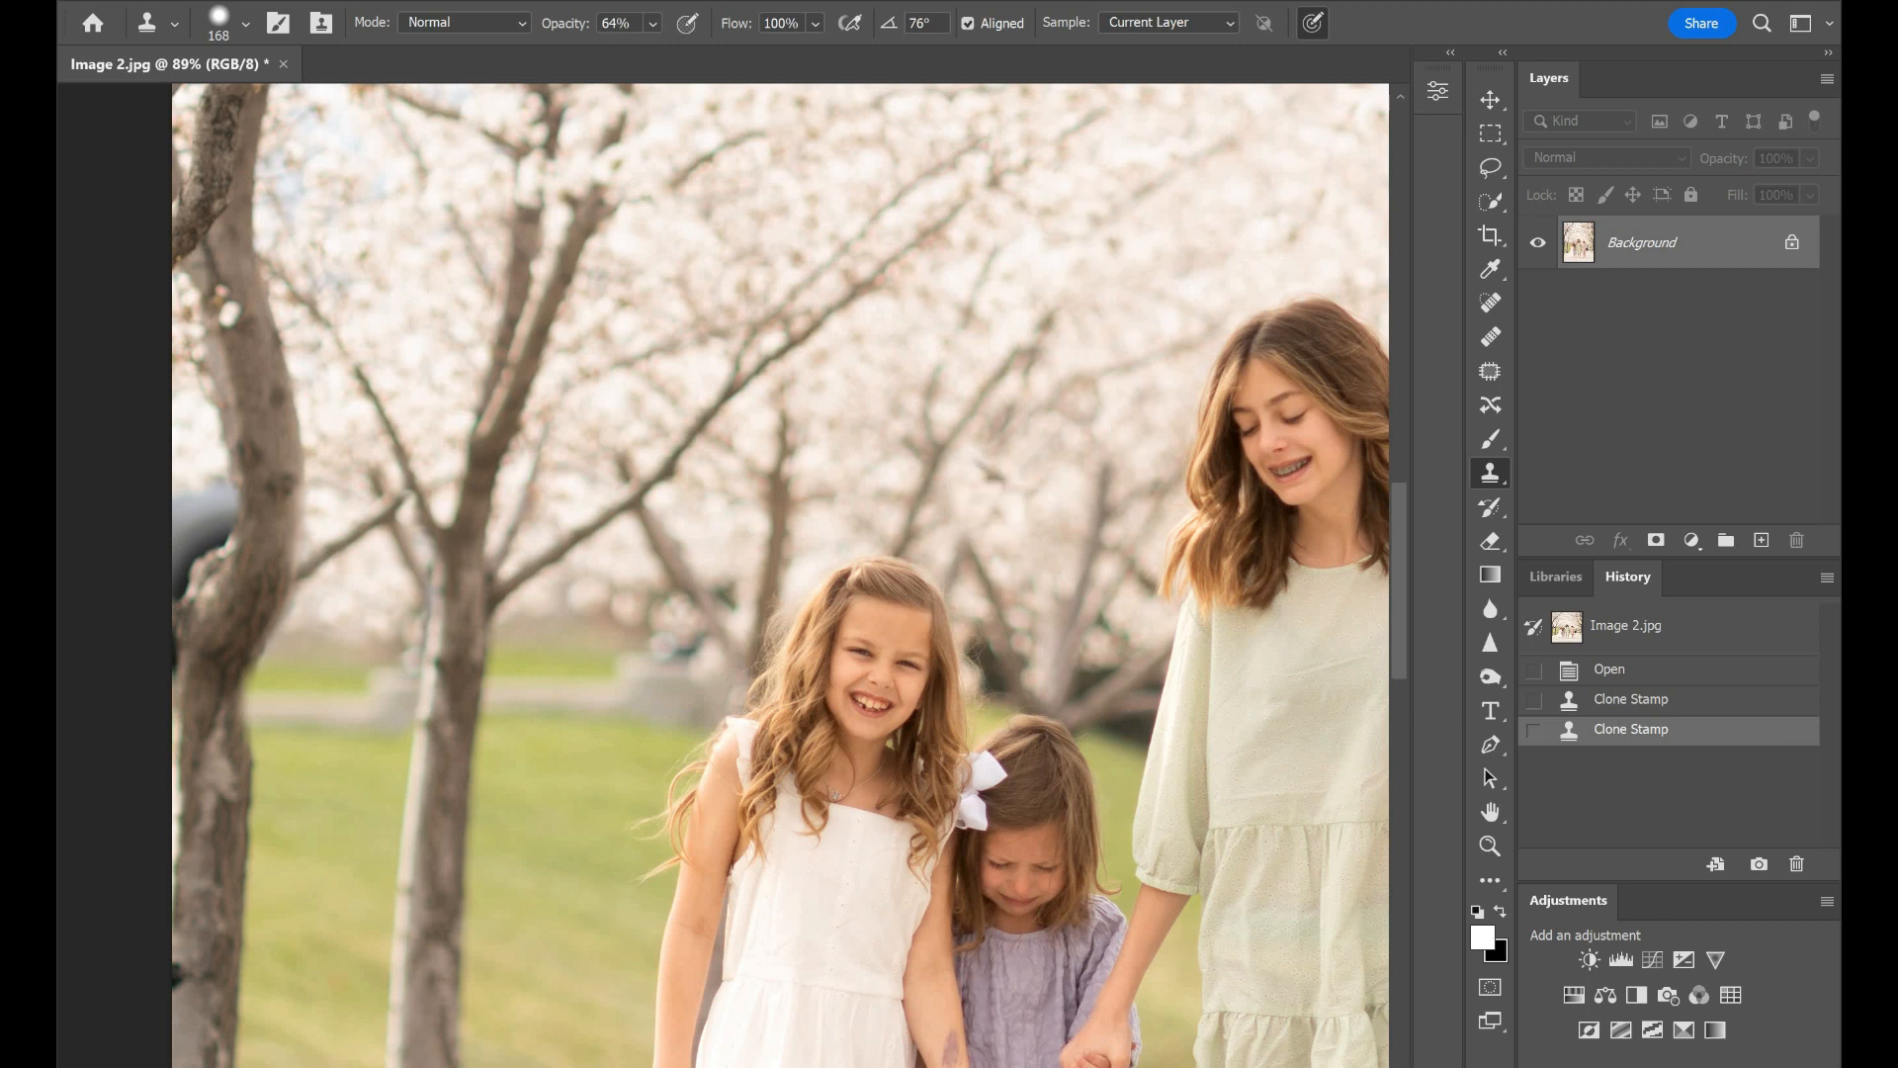
Step: Clone the smiling girl's face semi-transparently onto the blossoms above her at 64% opacity, and undo it
{"action": "left_click", "coordinate": [888, 675], "text": "alt"}
{"action": "mouse_move", "coordinate": [967, 314]}
{"action": "left_mouse_down"}
{"action": "mouse_move", "coordinate": [911, 381]}
{"action": "mouse_move", "coordinate": [1014, 274]}
{"action": "mouse_move", "coordinate": [895, 326]}
{"action": "left_mouse_up"}
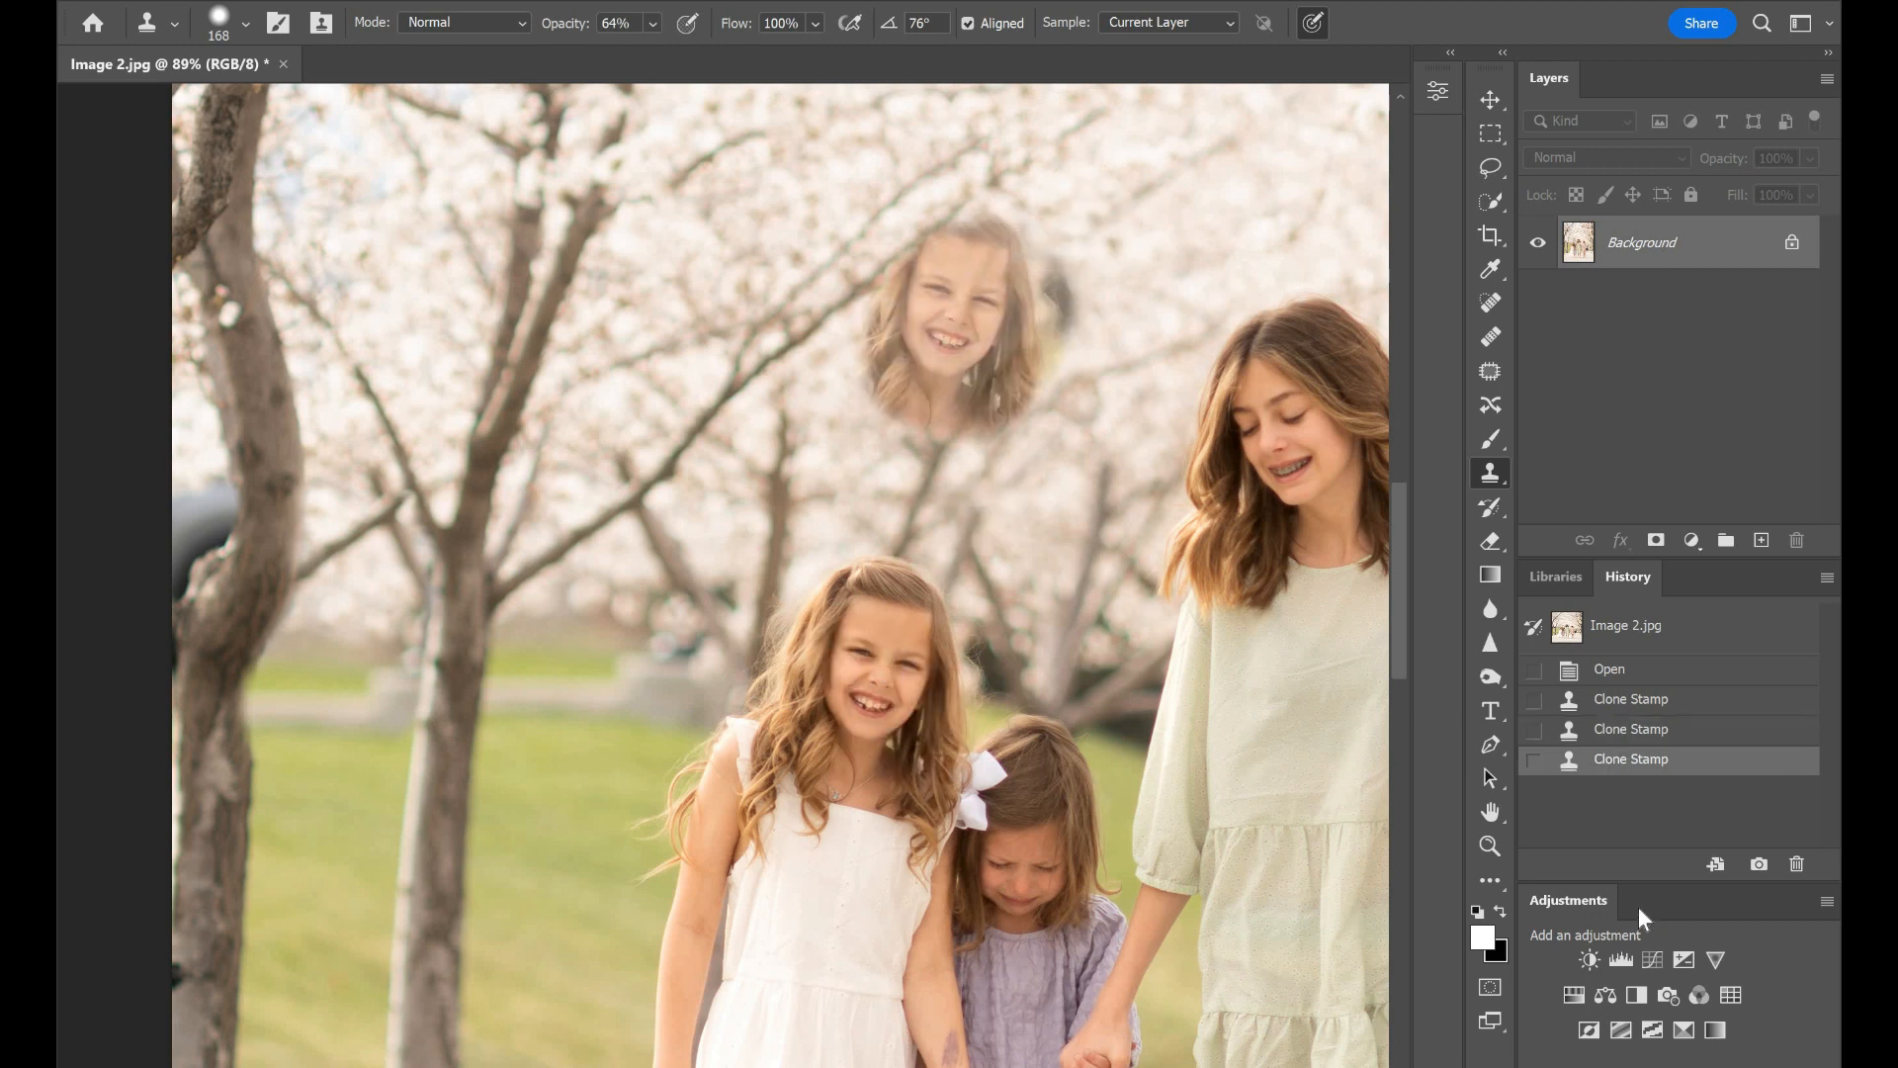
{"action": "key", "text": "ctrl+z"}
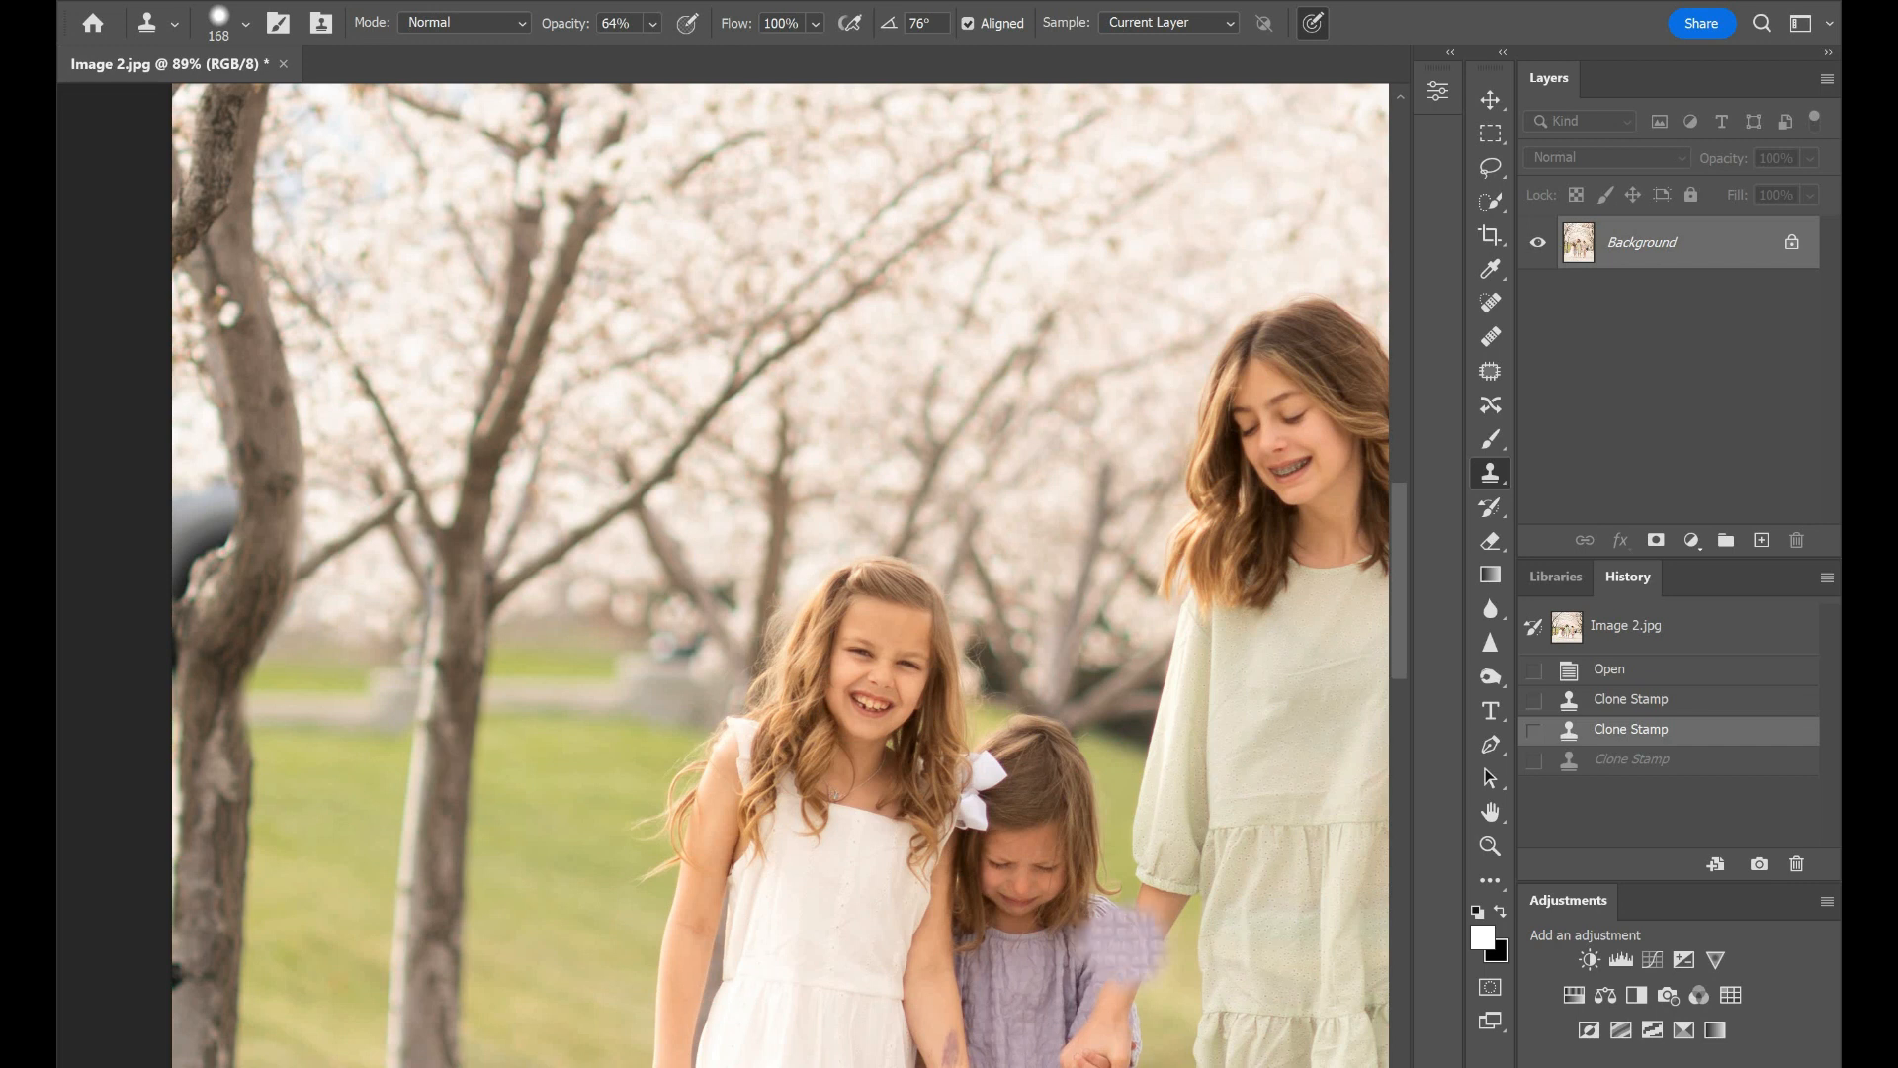
Step: Set the Clone Stamp opacity to 100% and the brush size to 114 px for the remaining piece of car
{"action": "key", "text": "ctrl+minus"}
{"action": "key", "text": "ctrl+minus"}
{"action": "key", "text": "ctrl+minus"}
{"action": "key", "text": "ctrl+minus"}
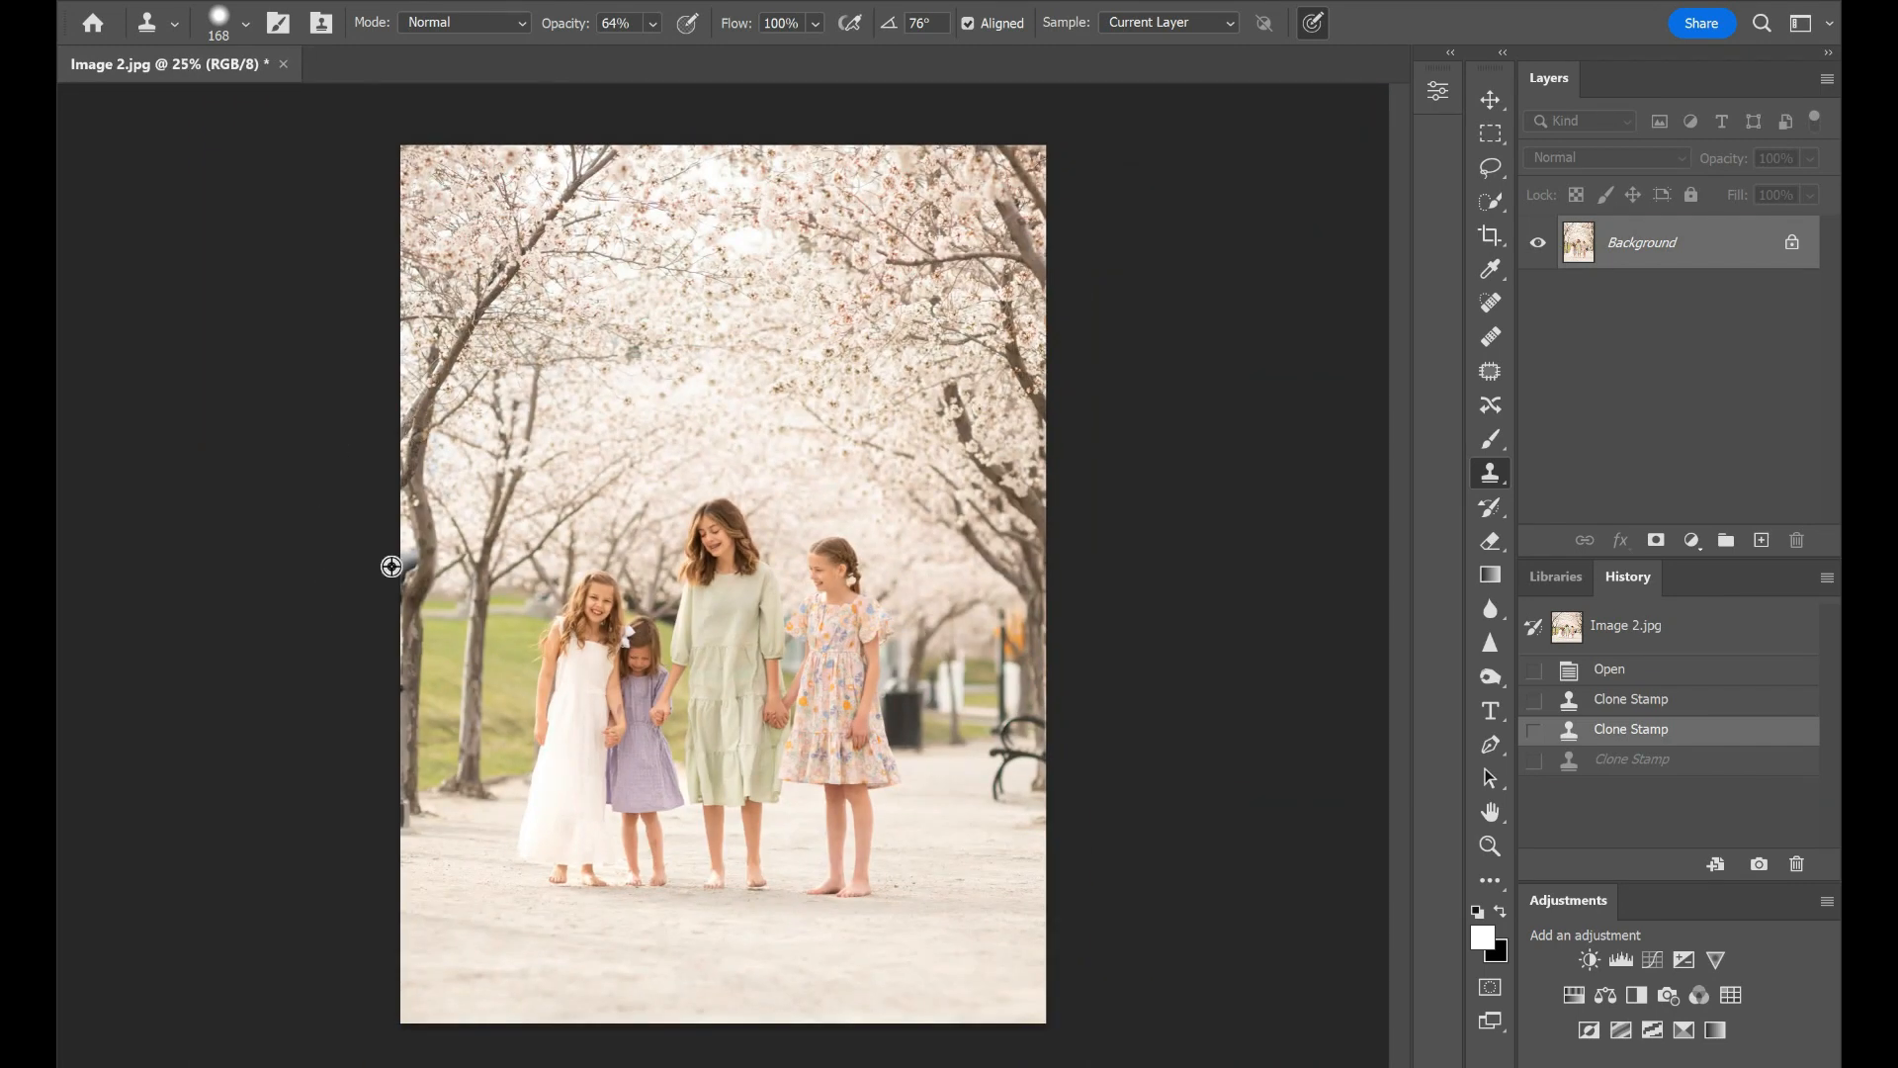
{"action": "scroll", "coordinate": [391, 566], "scroll_direction": "up", "scroll_amount": 10}
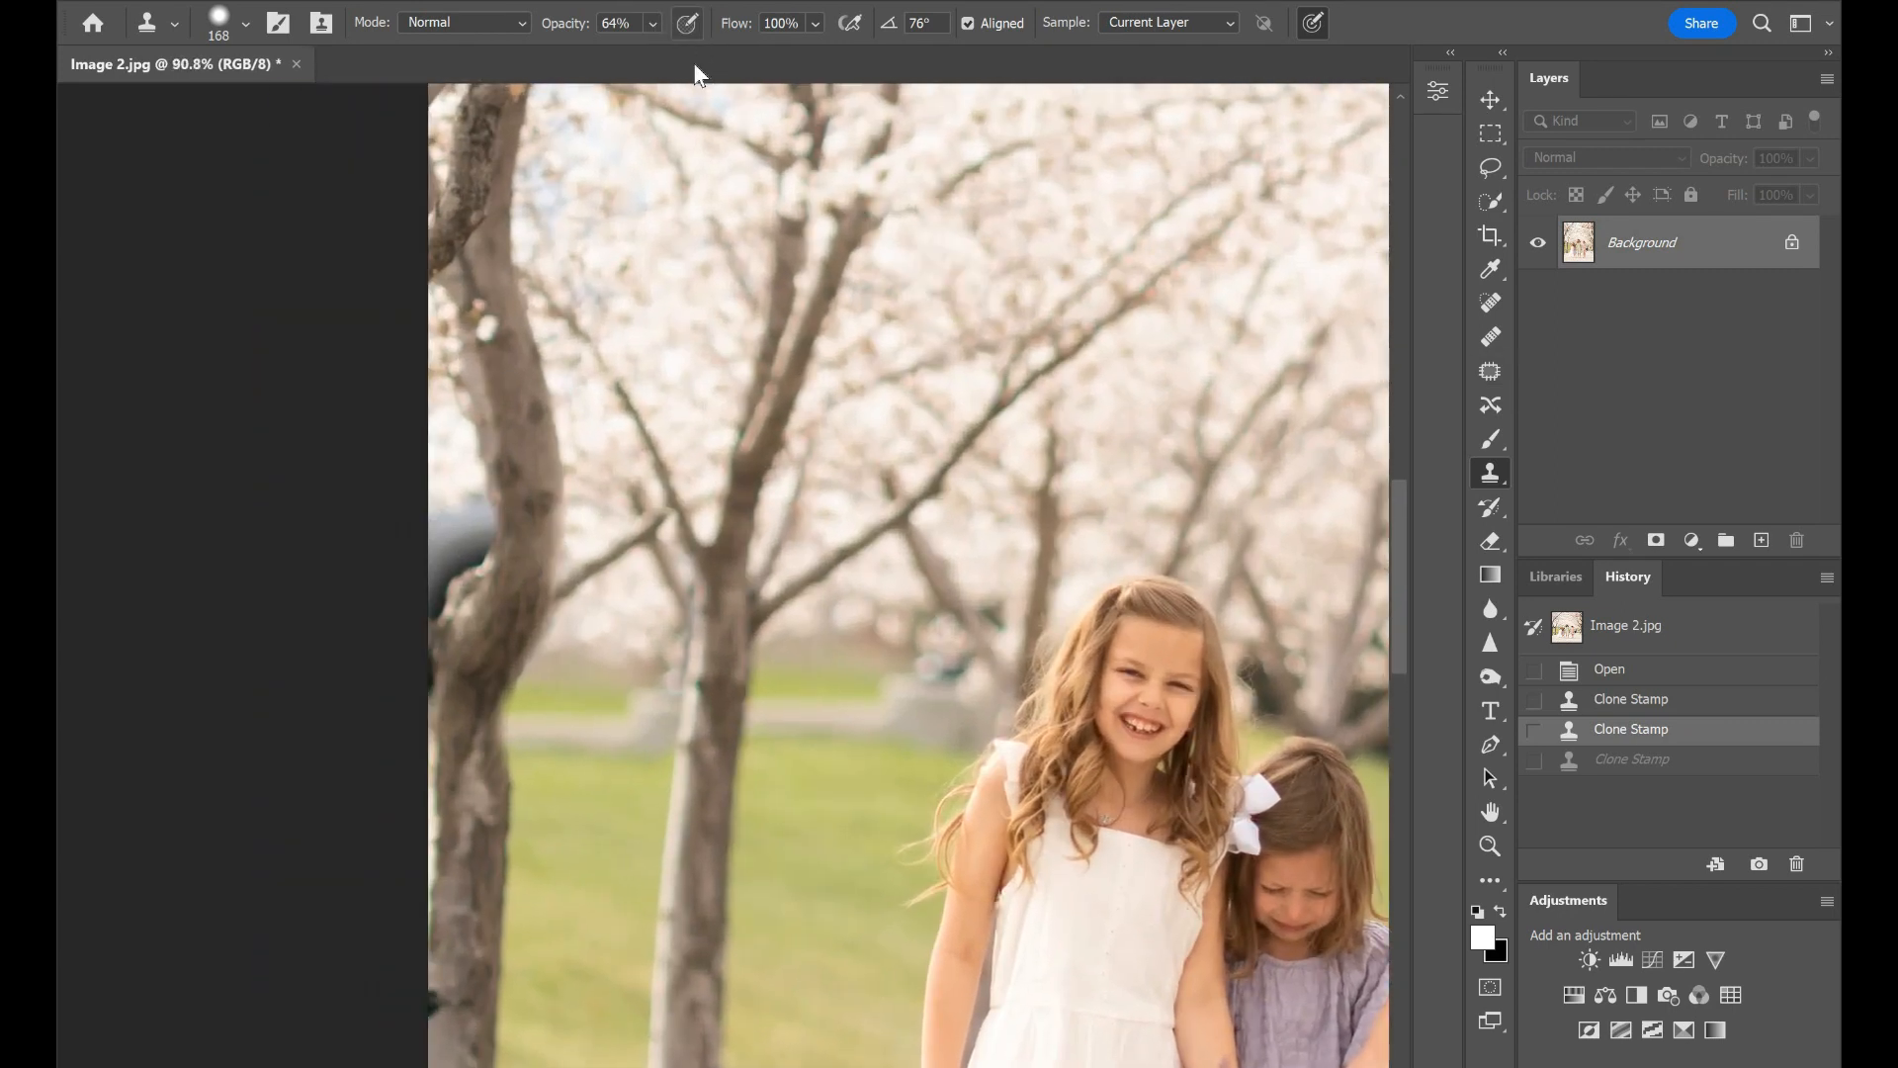
{"action": "left_click", "coordinate": [653, 23]}
{"action": "left_click_drag", "start_coordinate": [694, 64], "coordinate": [994, 77]}
{"action": "left_click", "coordinate": [246, 22]}
{"action": "left_click", "coordinate": [291, 103]}
{"action": "key", "text": "Return"}
Step: Clone blossoms over the remaining piece of car between the outermost trunk and the photo's edge
{"action": "mouse_move", "coordinate": [448, 518]}
{"action": "left_mouse_down"}
{"action": "mouse_move", "coordinate": [485, 536]}
{"action": "mouse_move", "coordinate": [484, 490]}
{"action": "mouse_move", "coordinate": [441, 585]}
{"action": "left_mouse_up"}
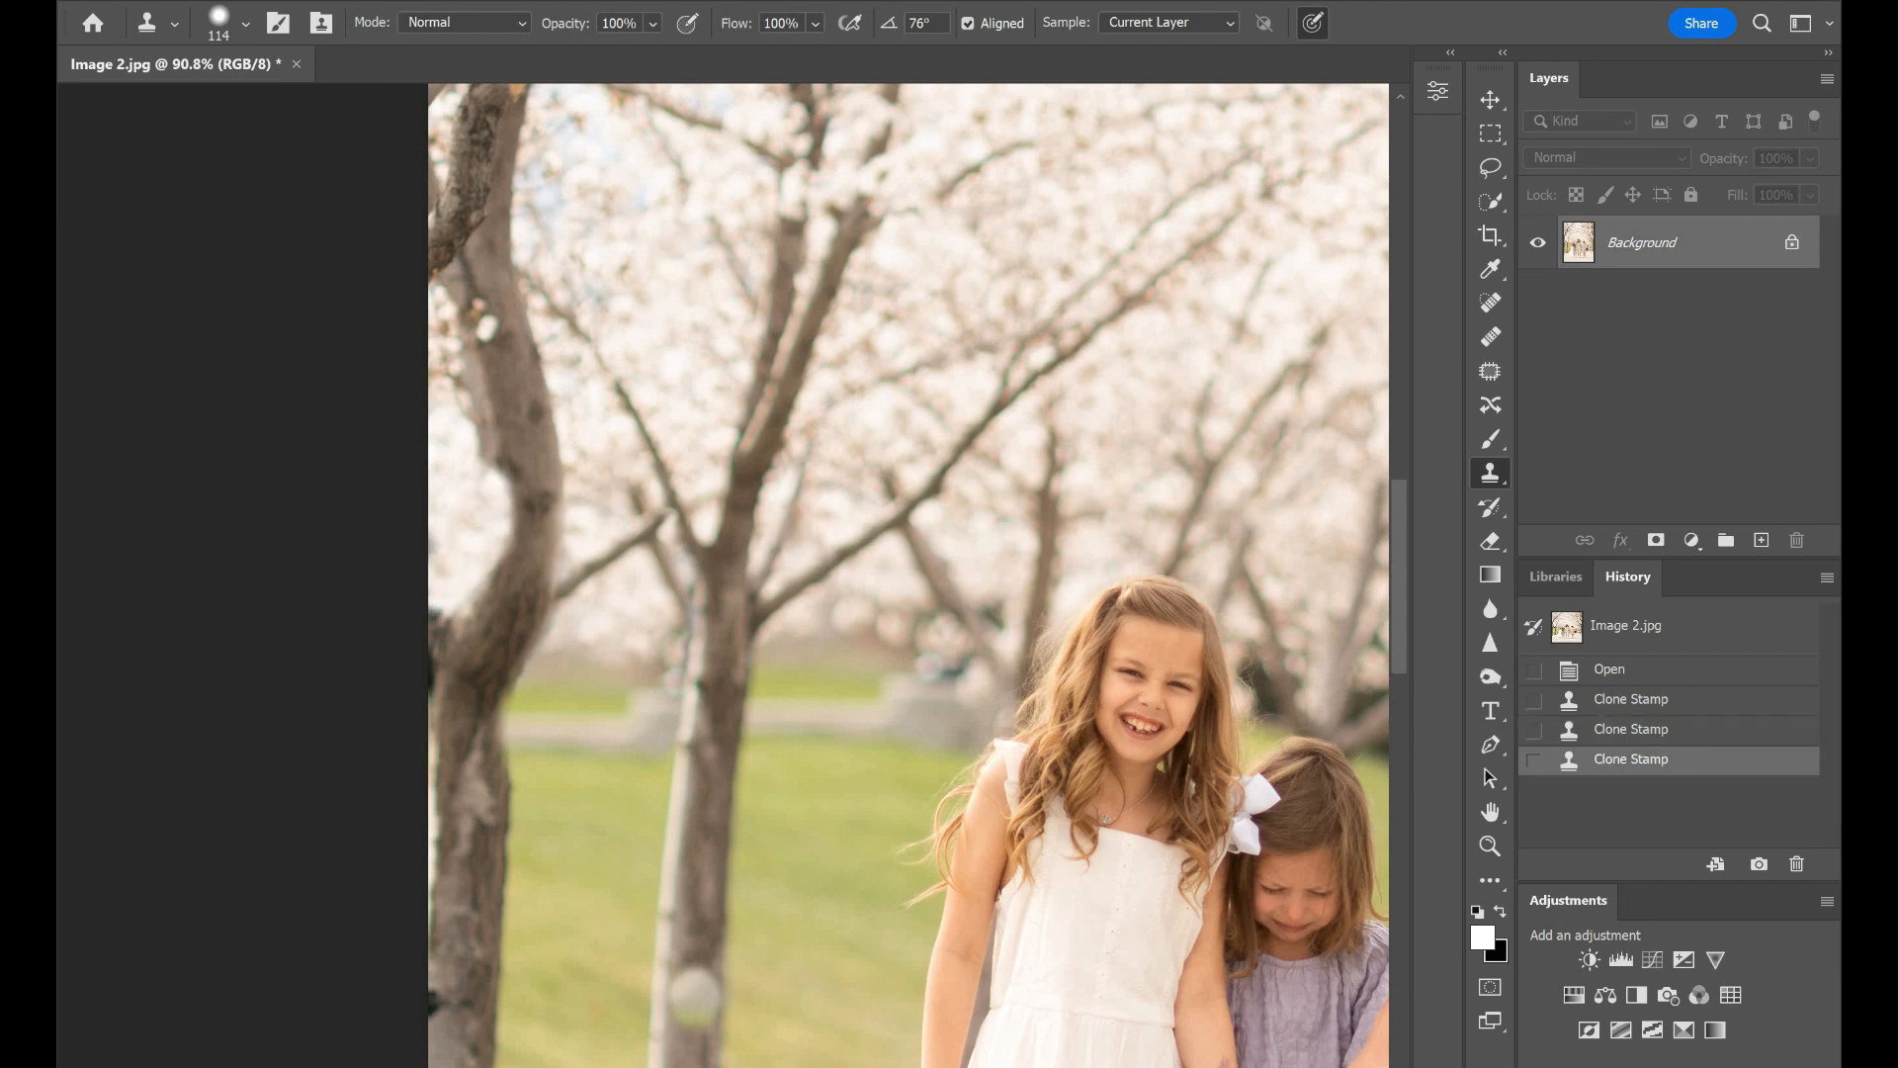
{"action": "key", "text": "ctrl+z"}
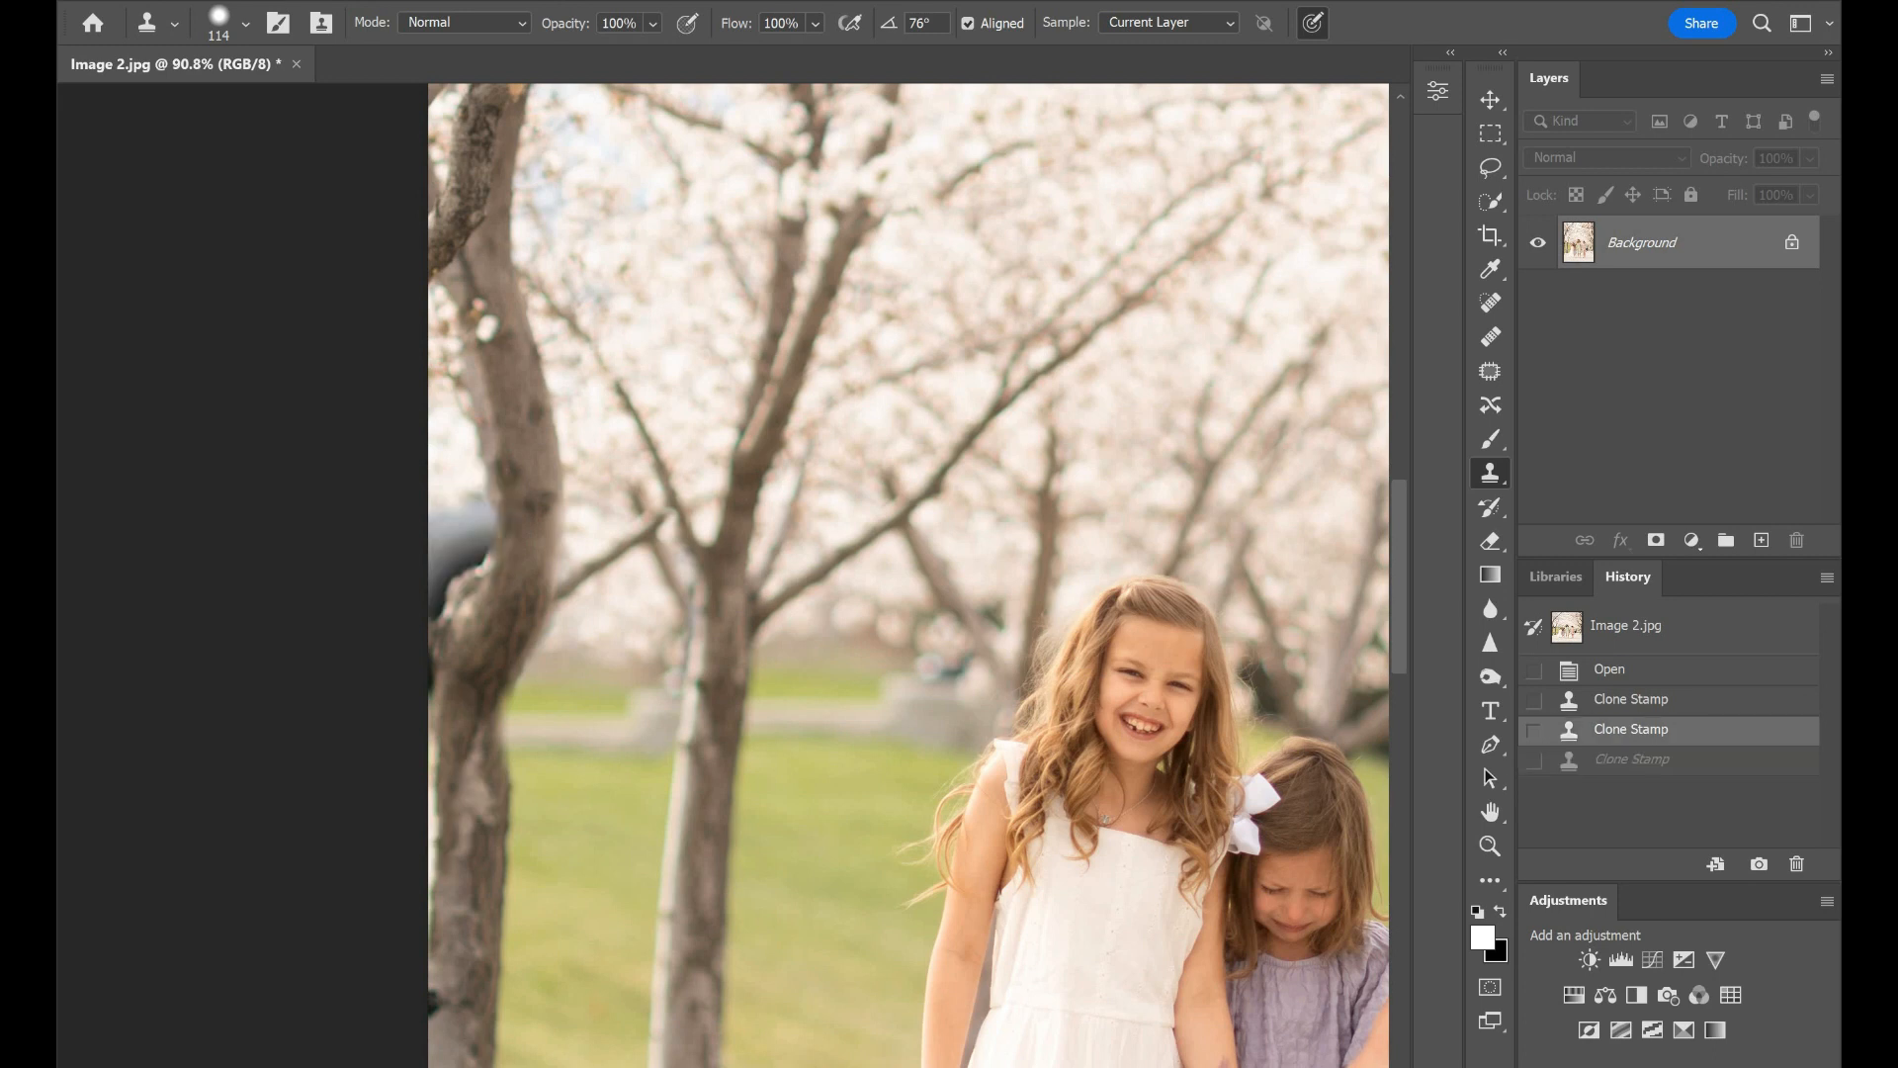
{"action": "left_click", "coordinate": [728, 332], "text": "alt"}
{"action": "mouse_move", "coordinate": [506, 484]}
{"action": "left_mouse_down"}
{"action": "mouse_move", "coordinate": [457, 516]}
{"action": "mouse_move", "coordinate": [468, 534]}
{"action": "mouse_move", "coordinate": [467, 496]}
{"action": "left_mouse_up"}
{"action": "key", "text": "ctrl+shift+z"}
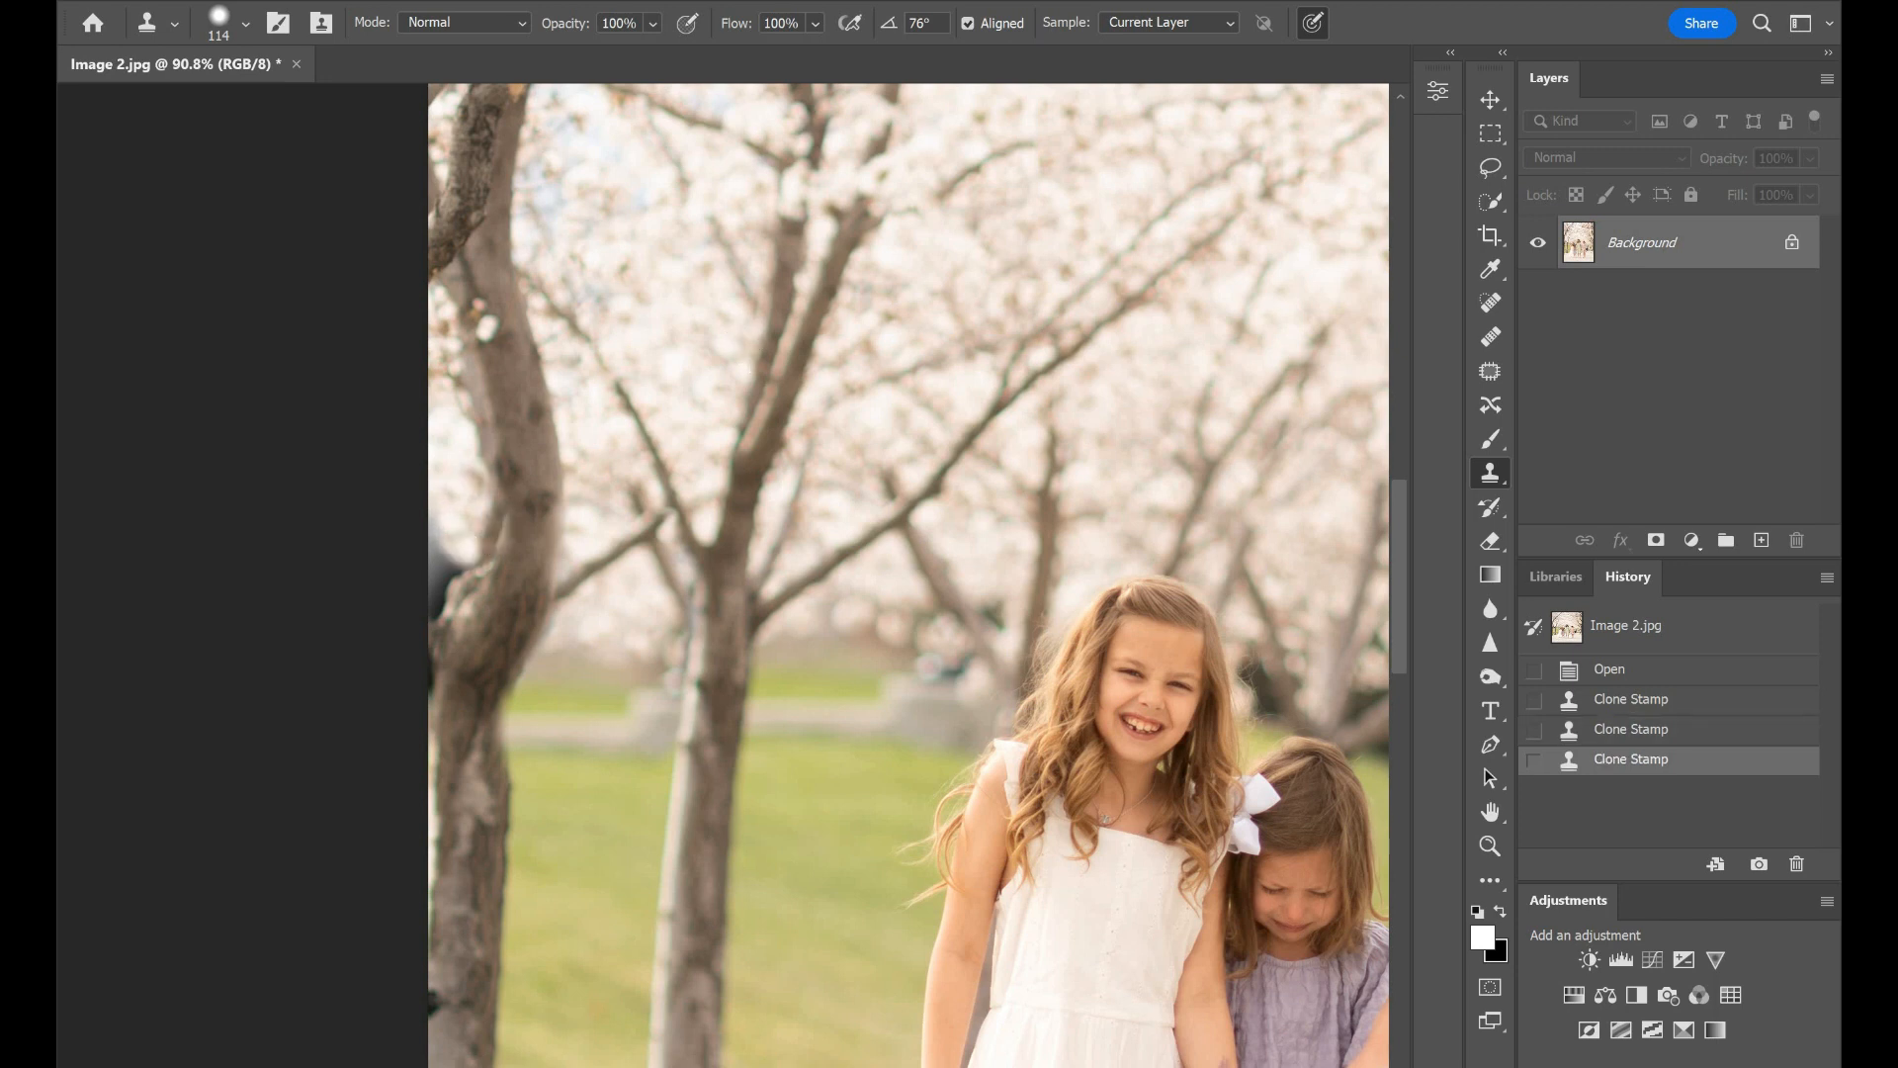
{"action": "key", "text": "ctrl+z"}
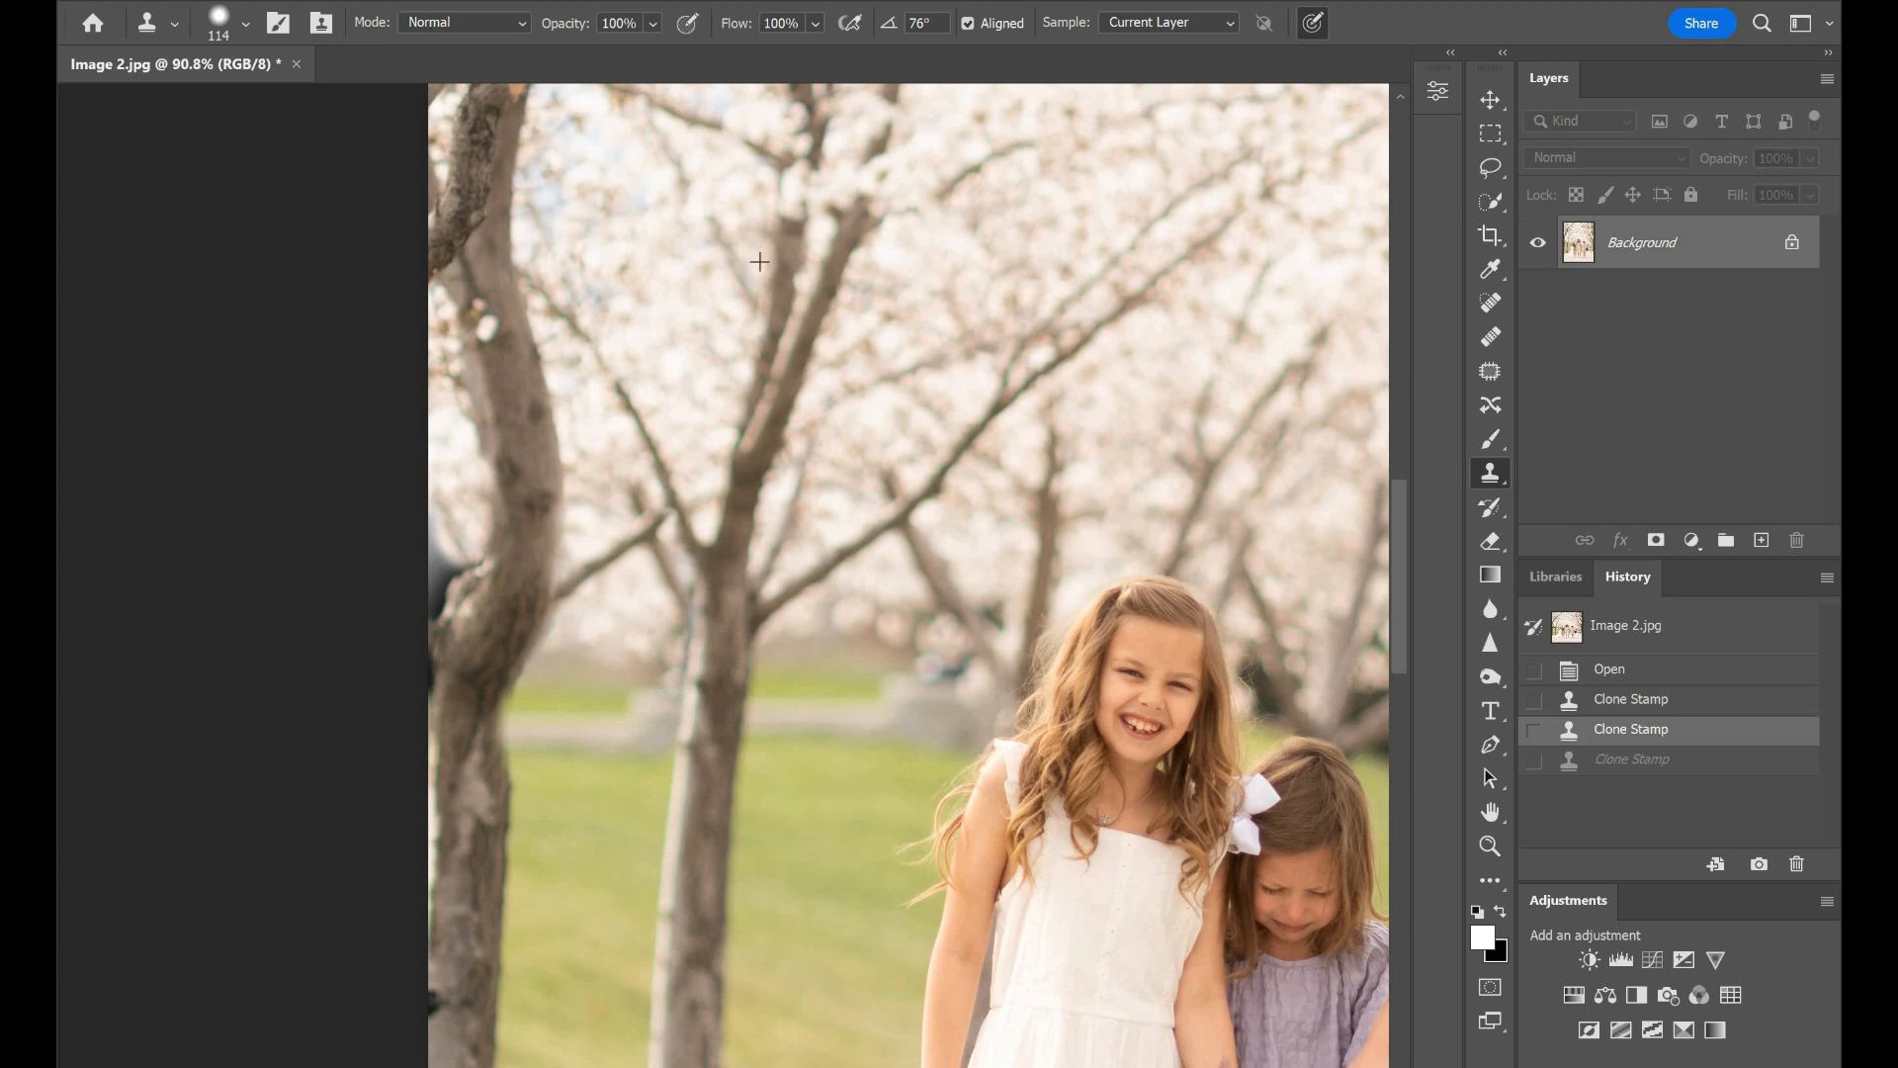
{"action": "left_click_drag", "start_coordinate": [489, 515], "coordinate": [431, 591]}
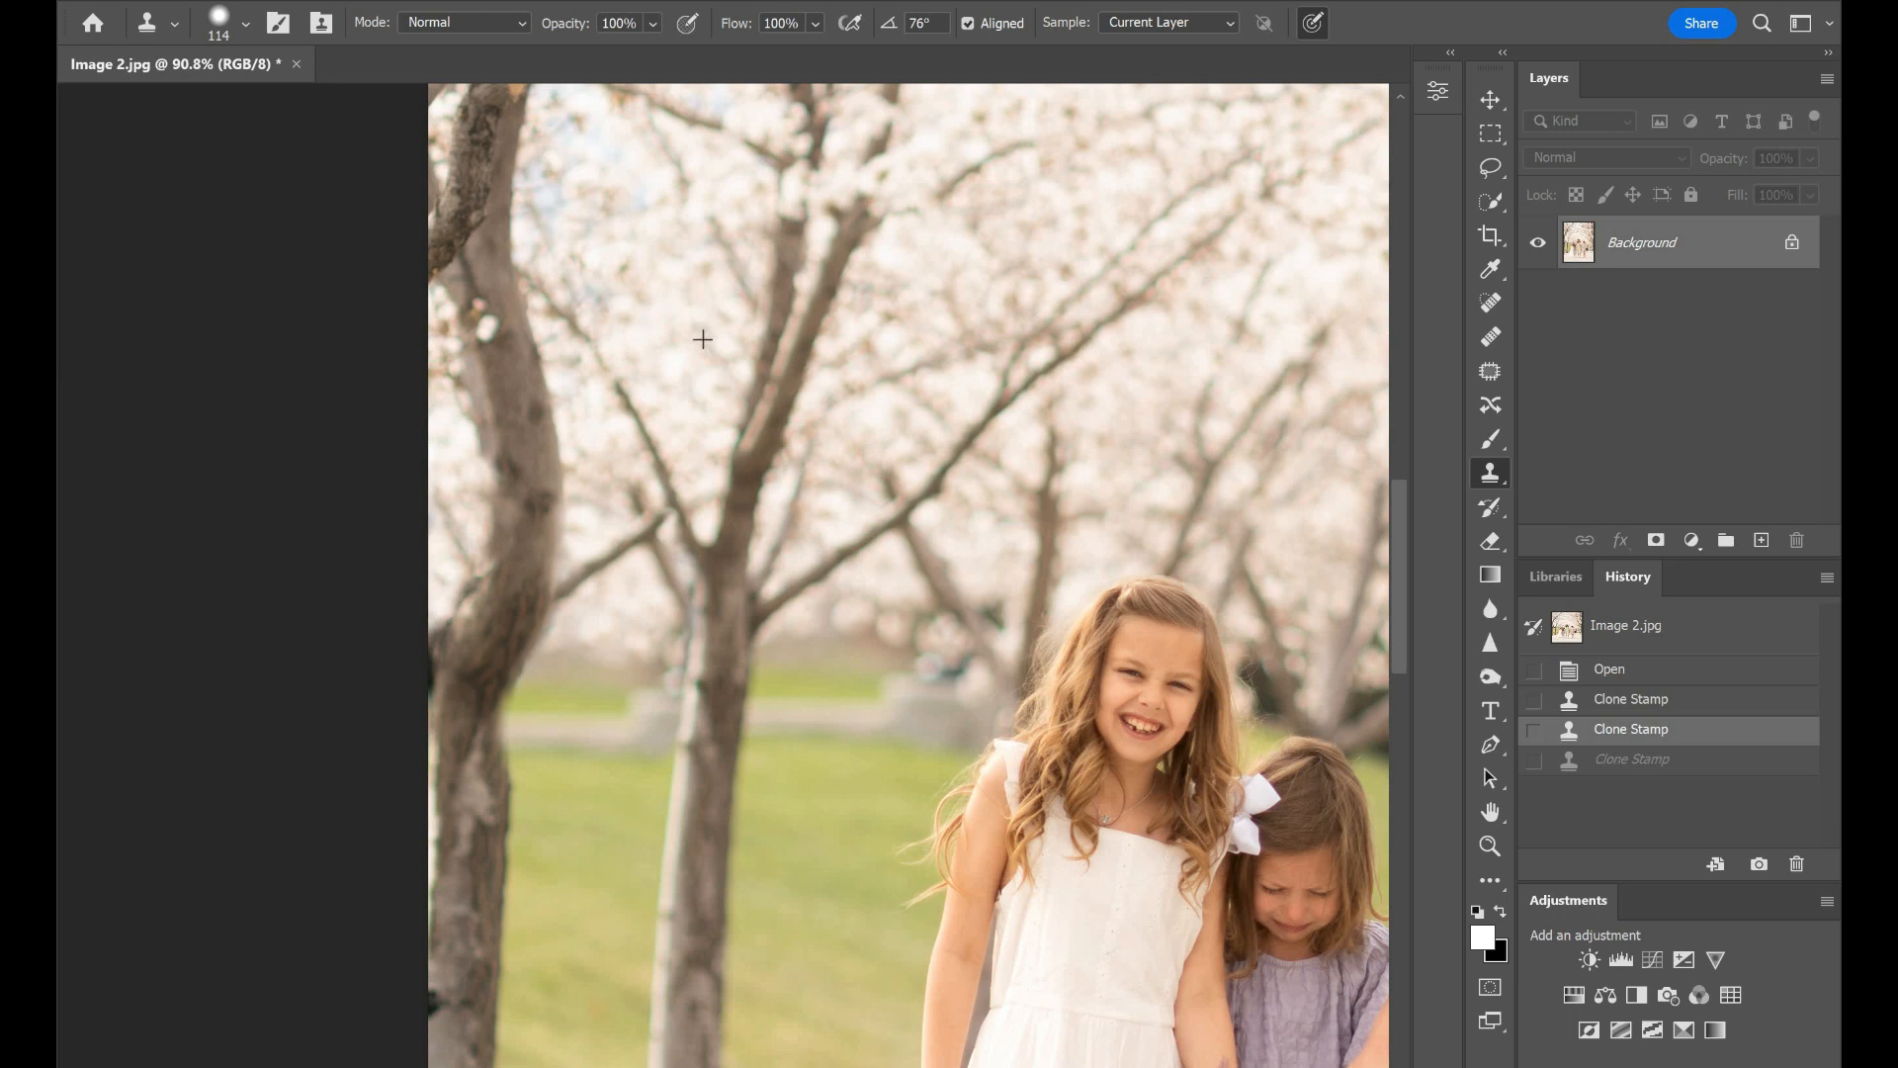
{"action": "key", "text": "ctrl+shift+z"}
Step: Compare the originally opened photo with the latest Clone Stamp state in the history
{"action": "scroll", "coordinate": [940, 788], "scroll_direction": "down", "scroll_amount": 6}
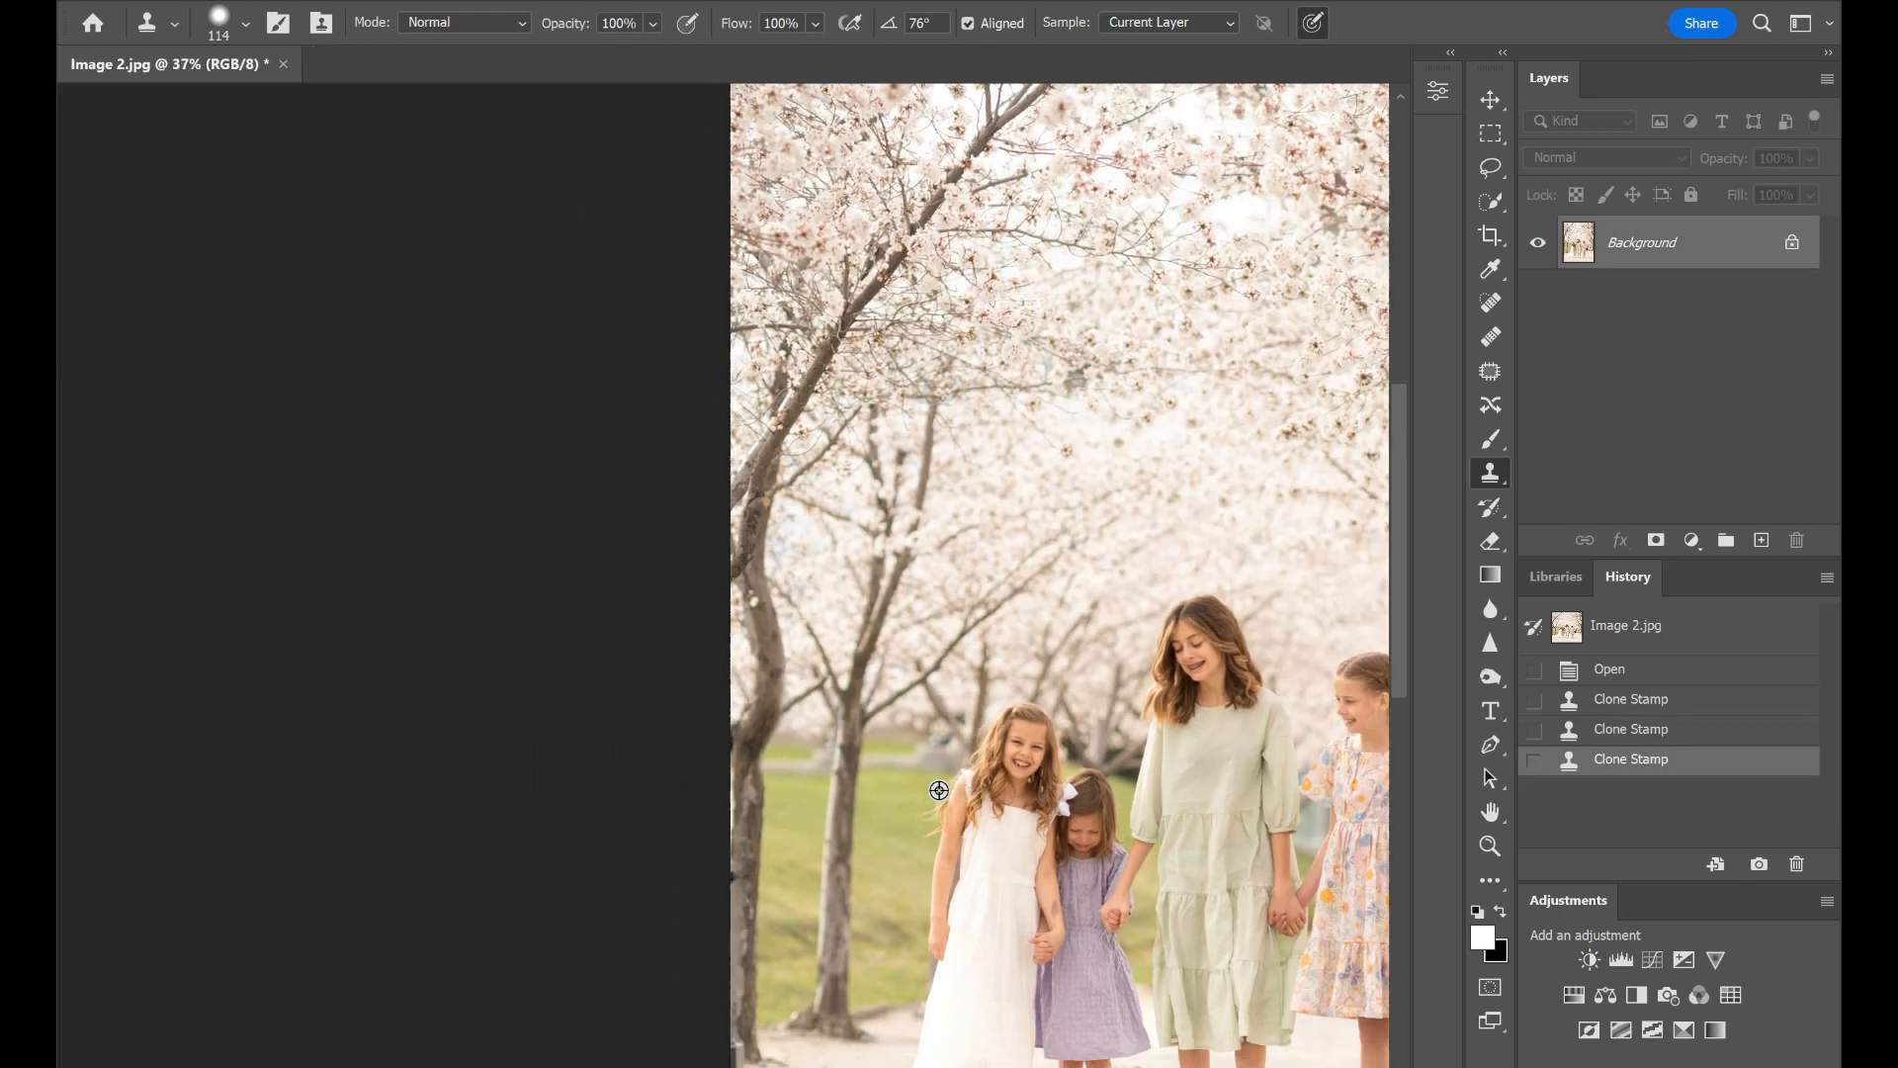
{"action": "left_click", "coordinate": [1662, 672]}
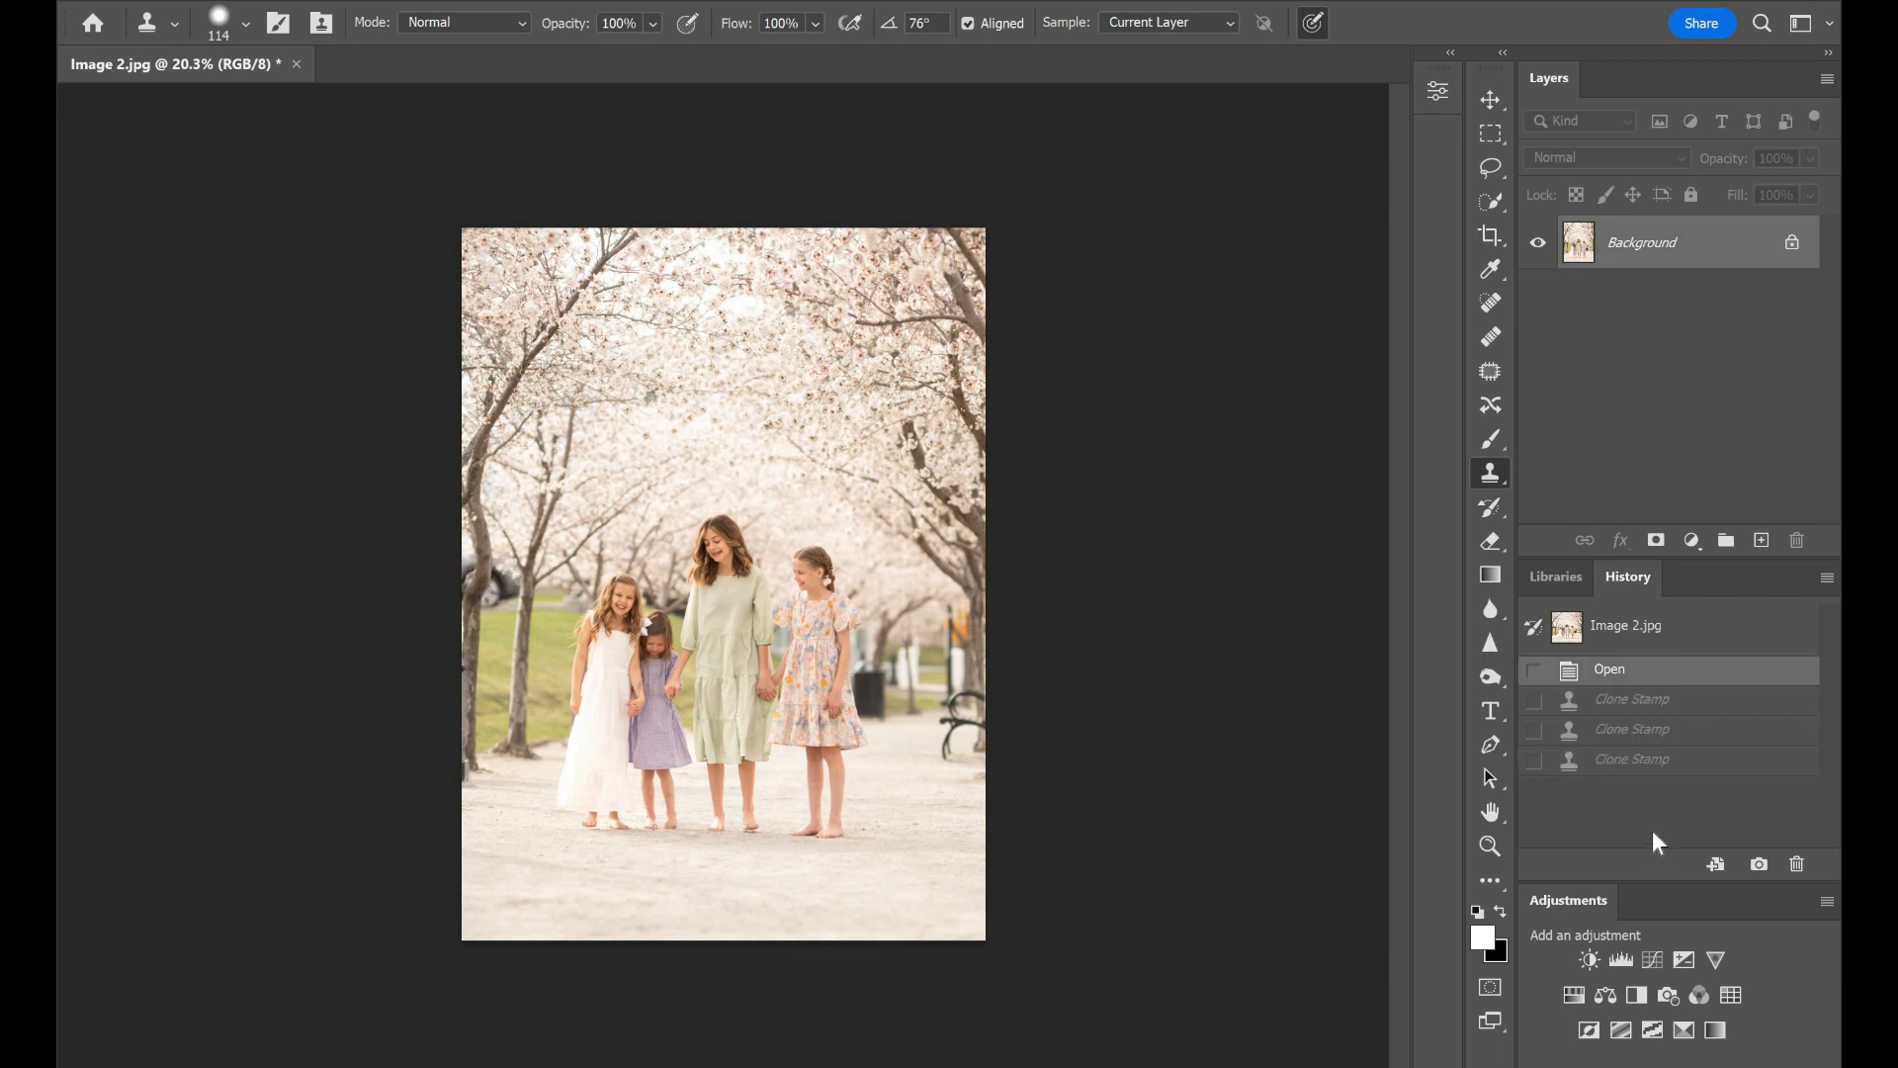
{"action": "left_click", "coordinate": [1641, 759]}
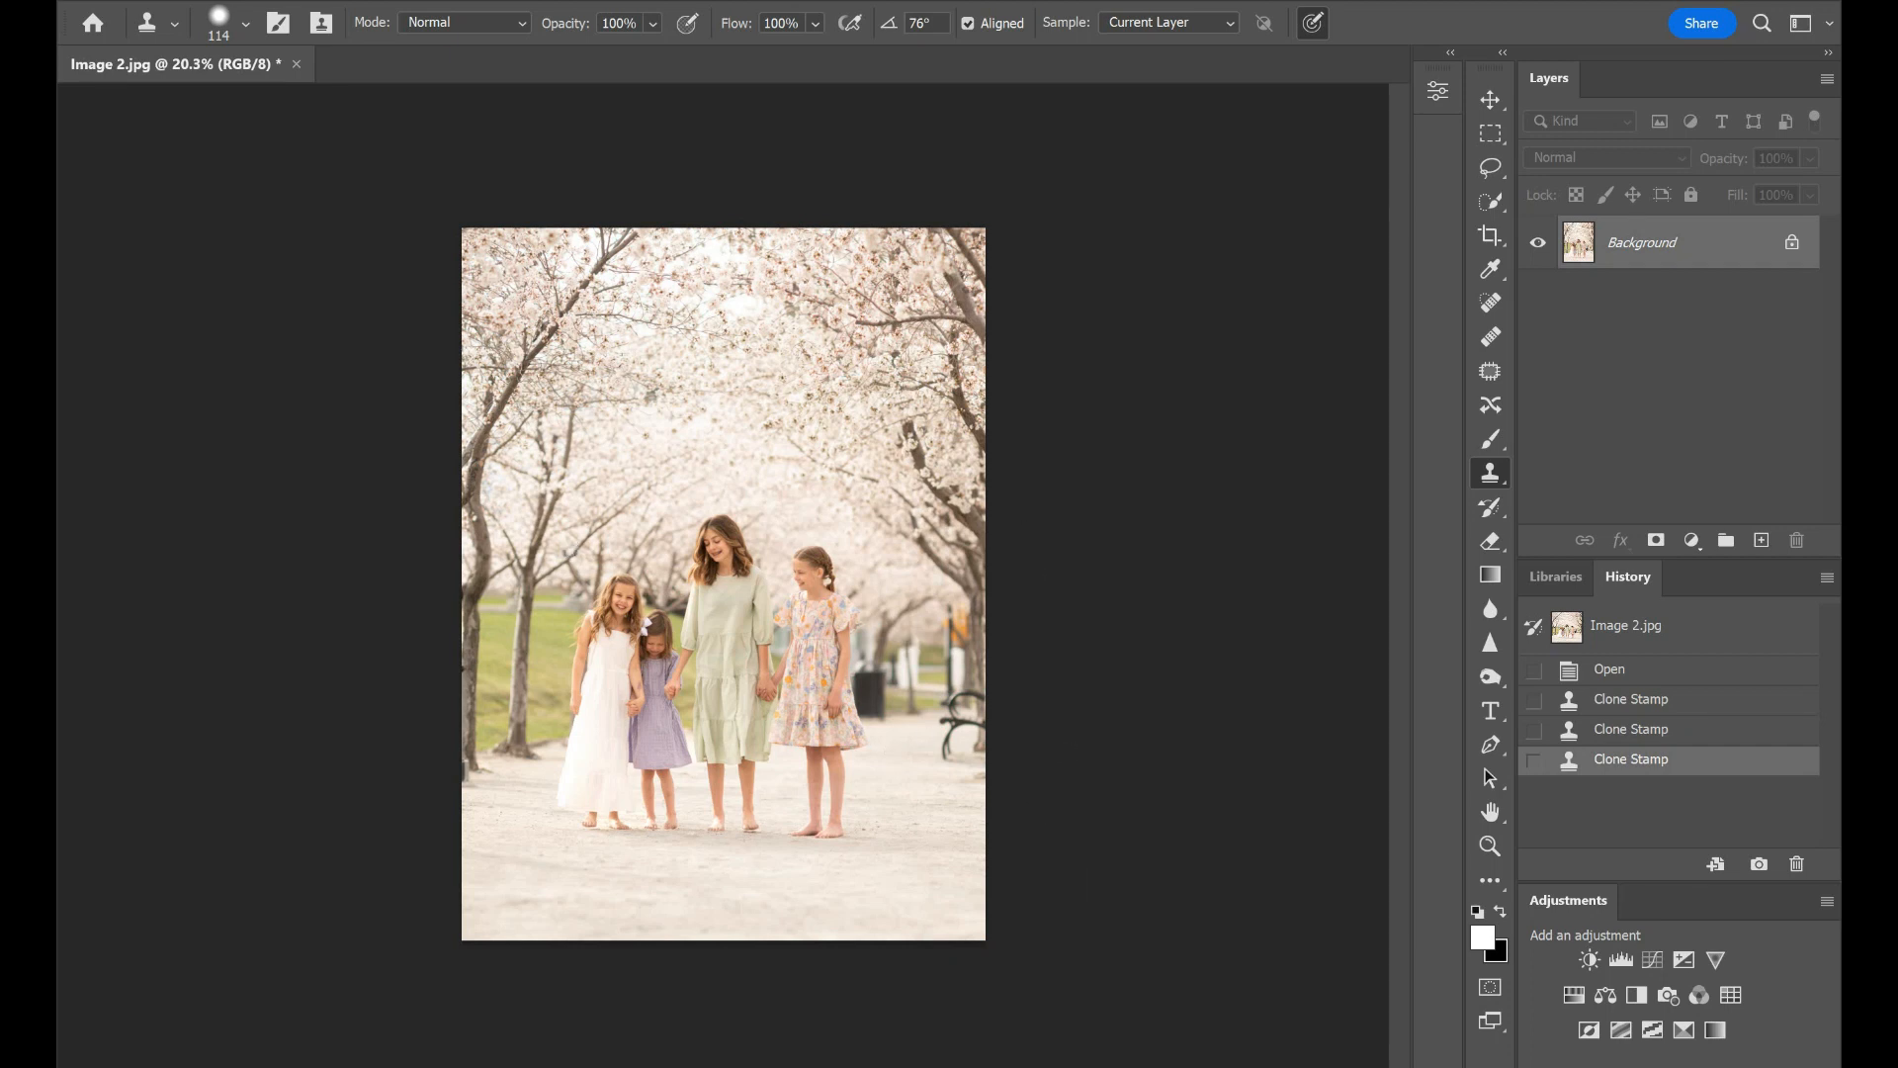
Step: Close Image 2.jpg and open Image 3a.jpg from the recent files
{"action": "left_click", "coordinate": [296, 63]}
{"action": "left_click", "coordinate": [1091, 442]}
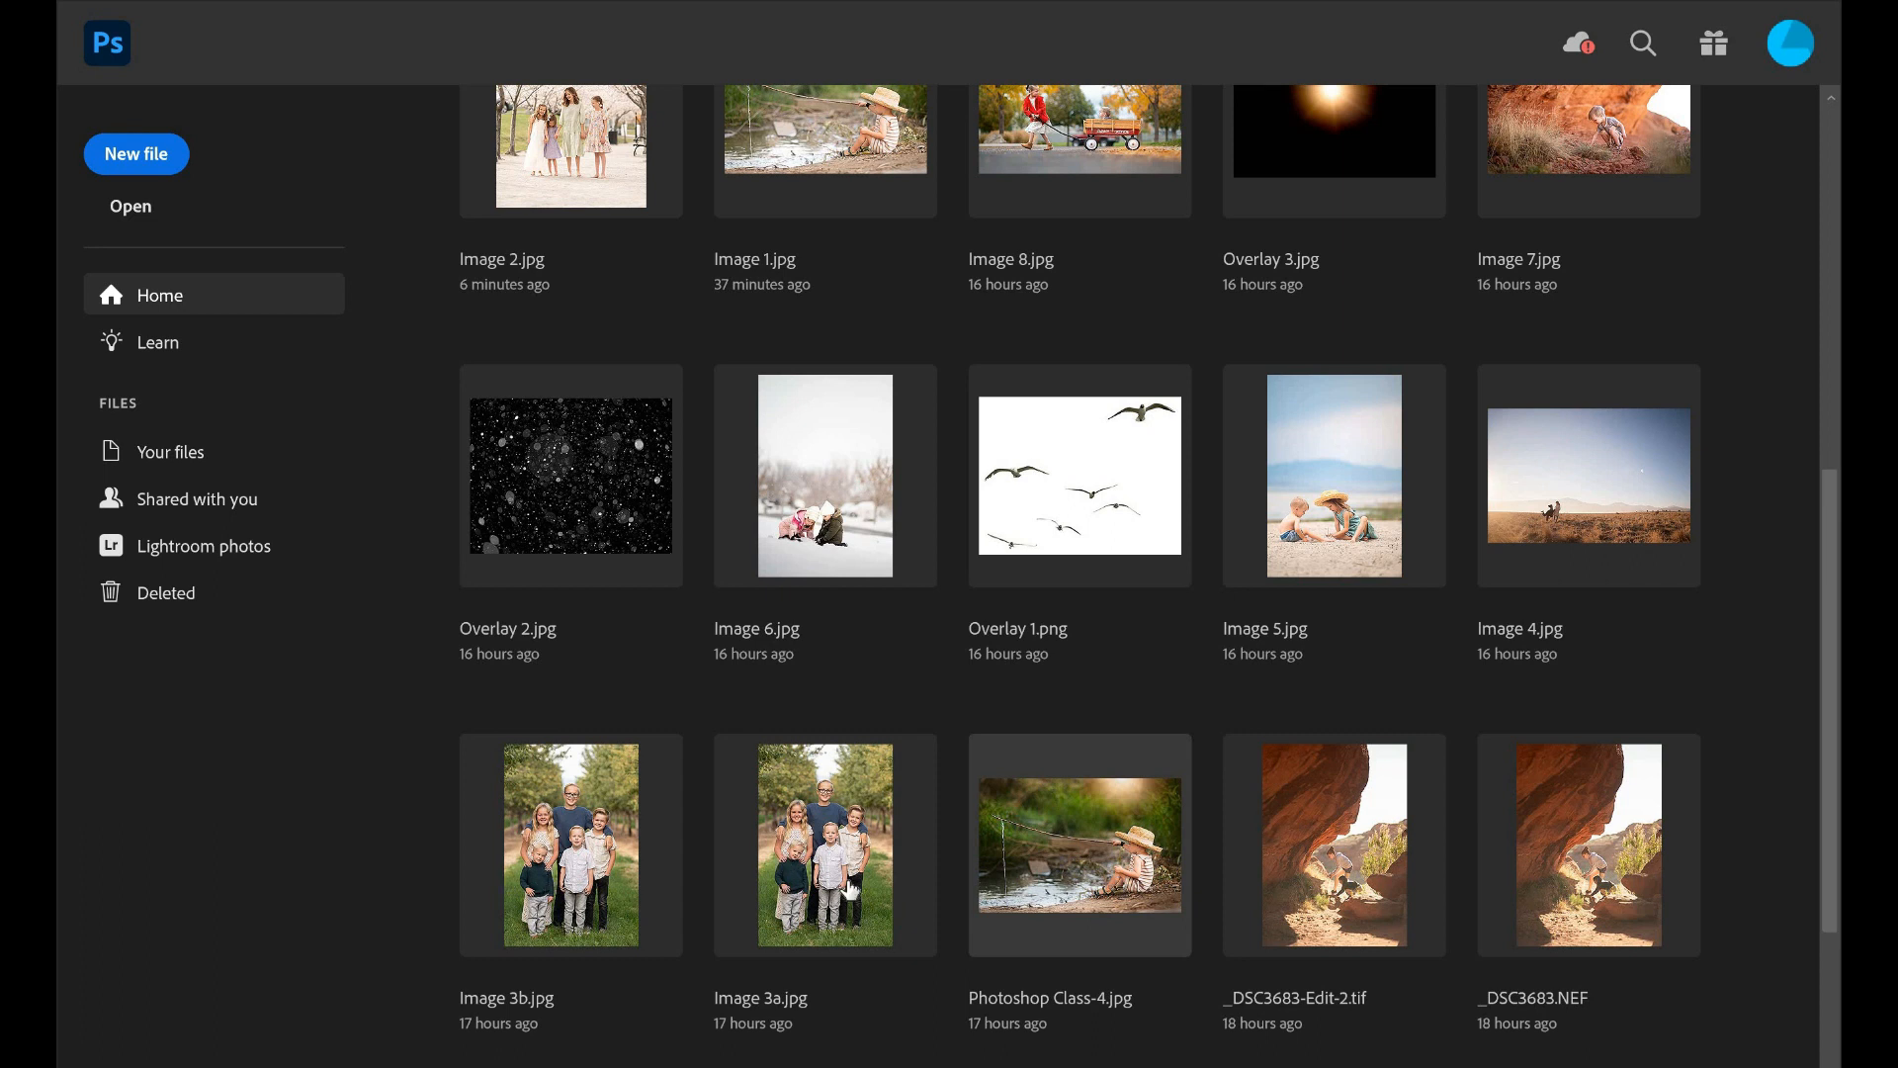
{"action": "left_click", "coordinate": [850, 890]}
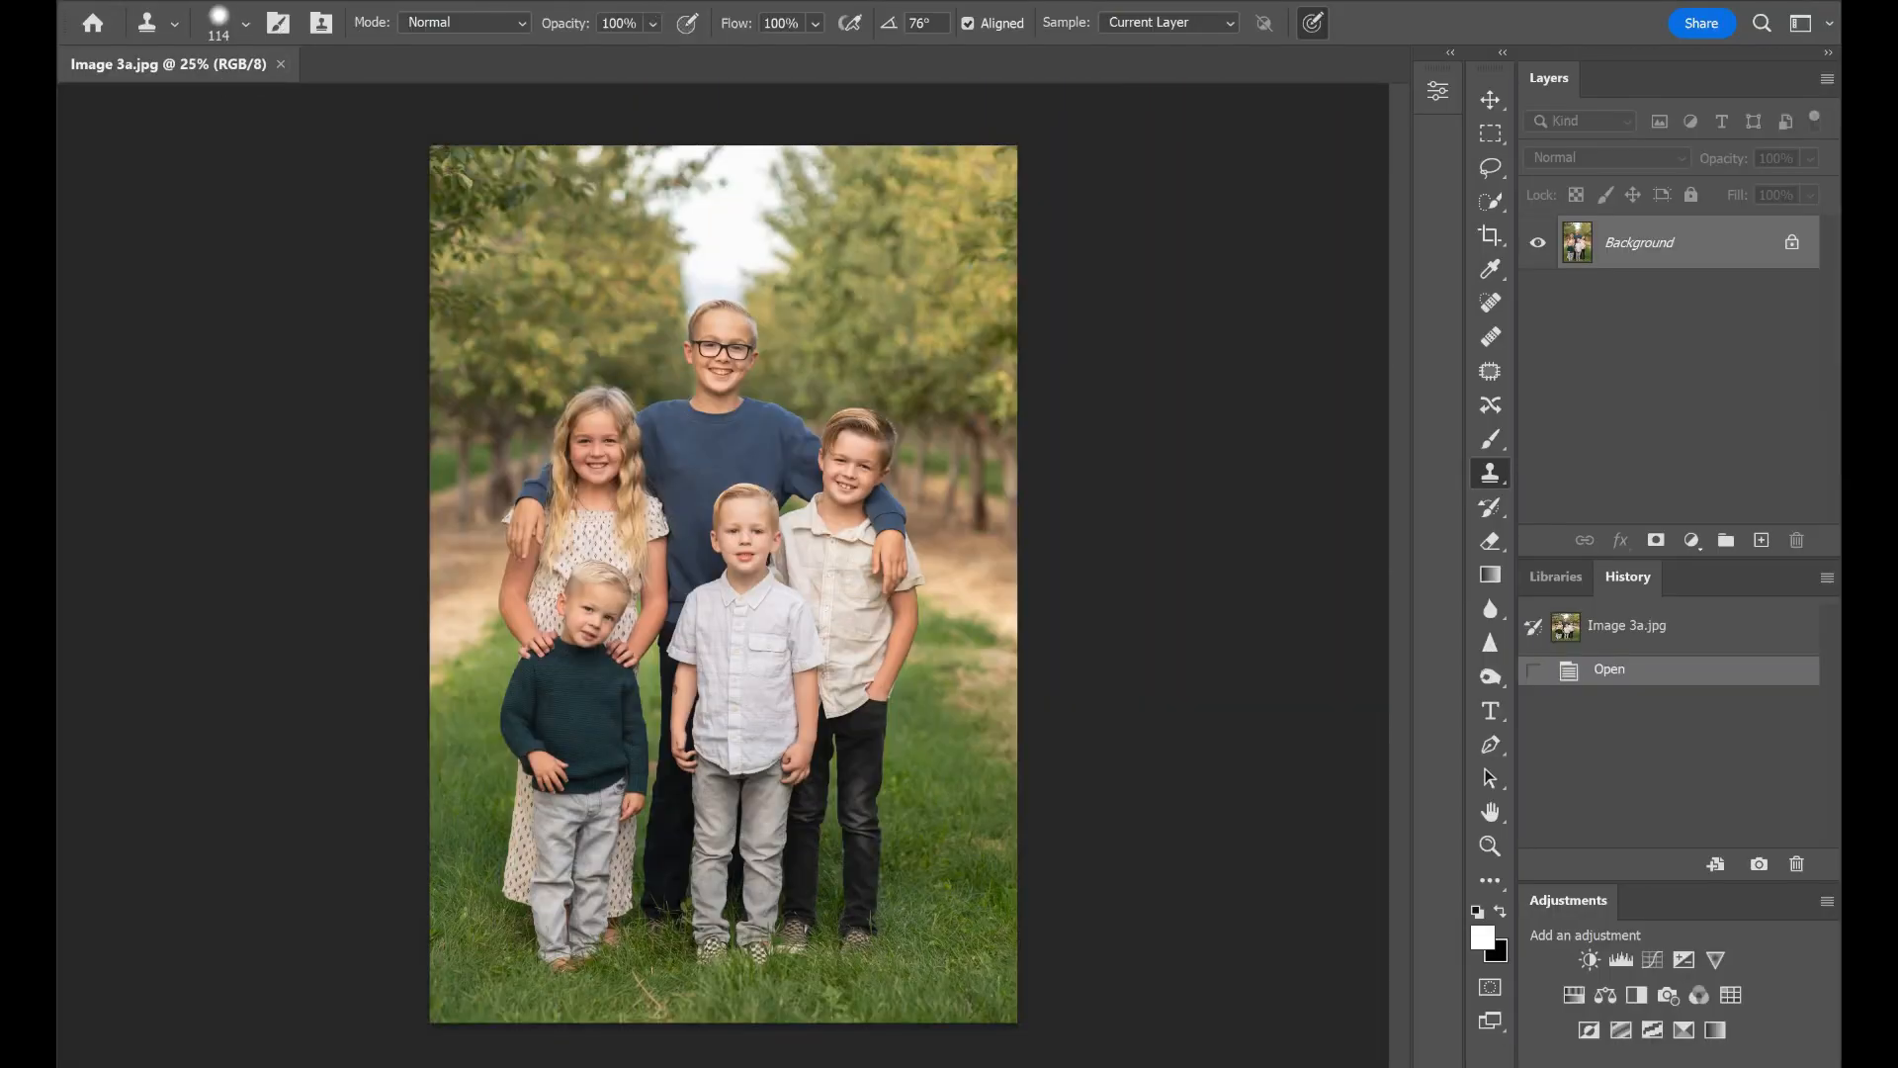
Step: Open Image 3b from the Photoshop Class Images and Overlays folder as a separate document, and switch back to Image 3a.jpg
{"action": "left_click", "coordinate": [1758, 1]}
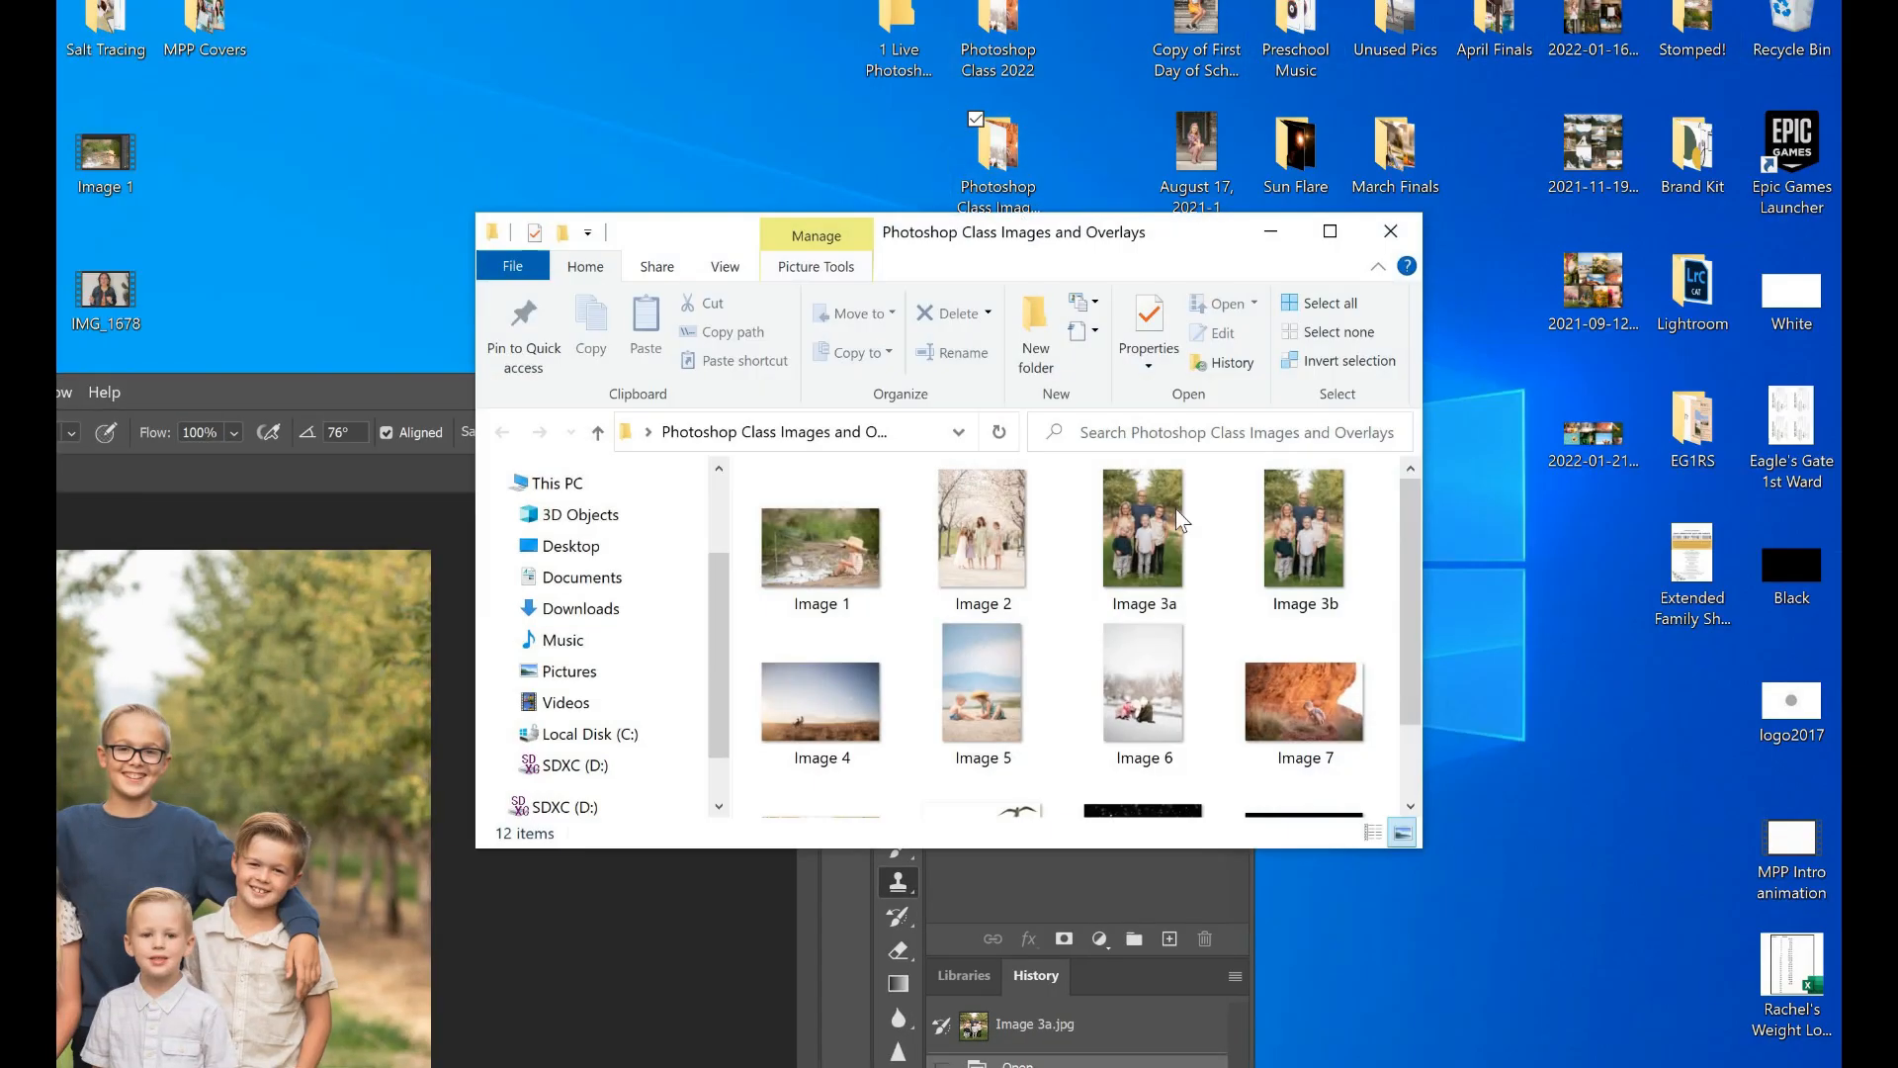
{"action": "left_click_drag", "start_coordinate": [1313, 512], "coordinate": [322, 478]}
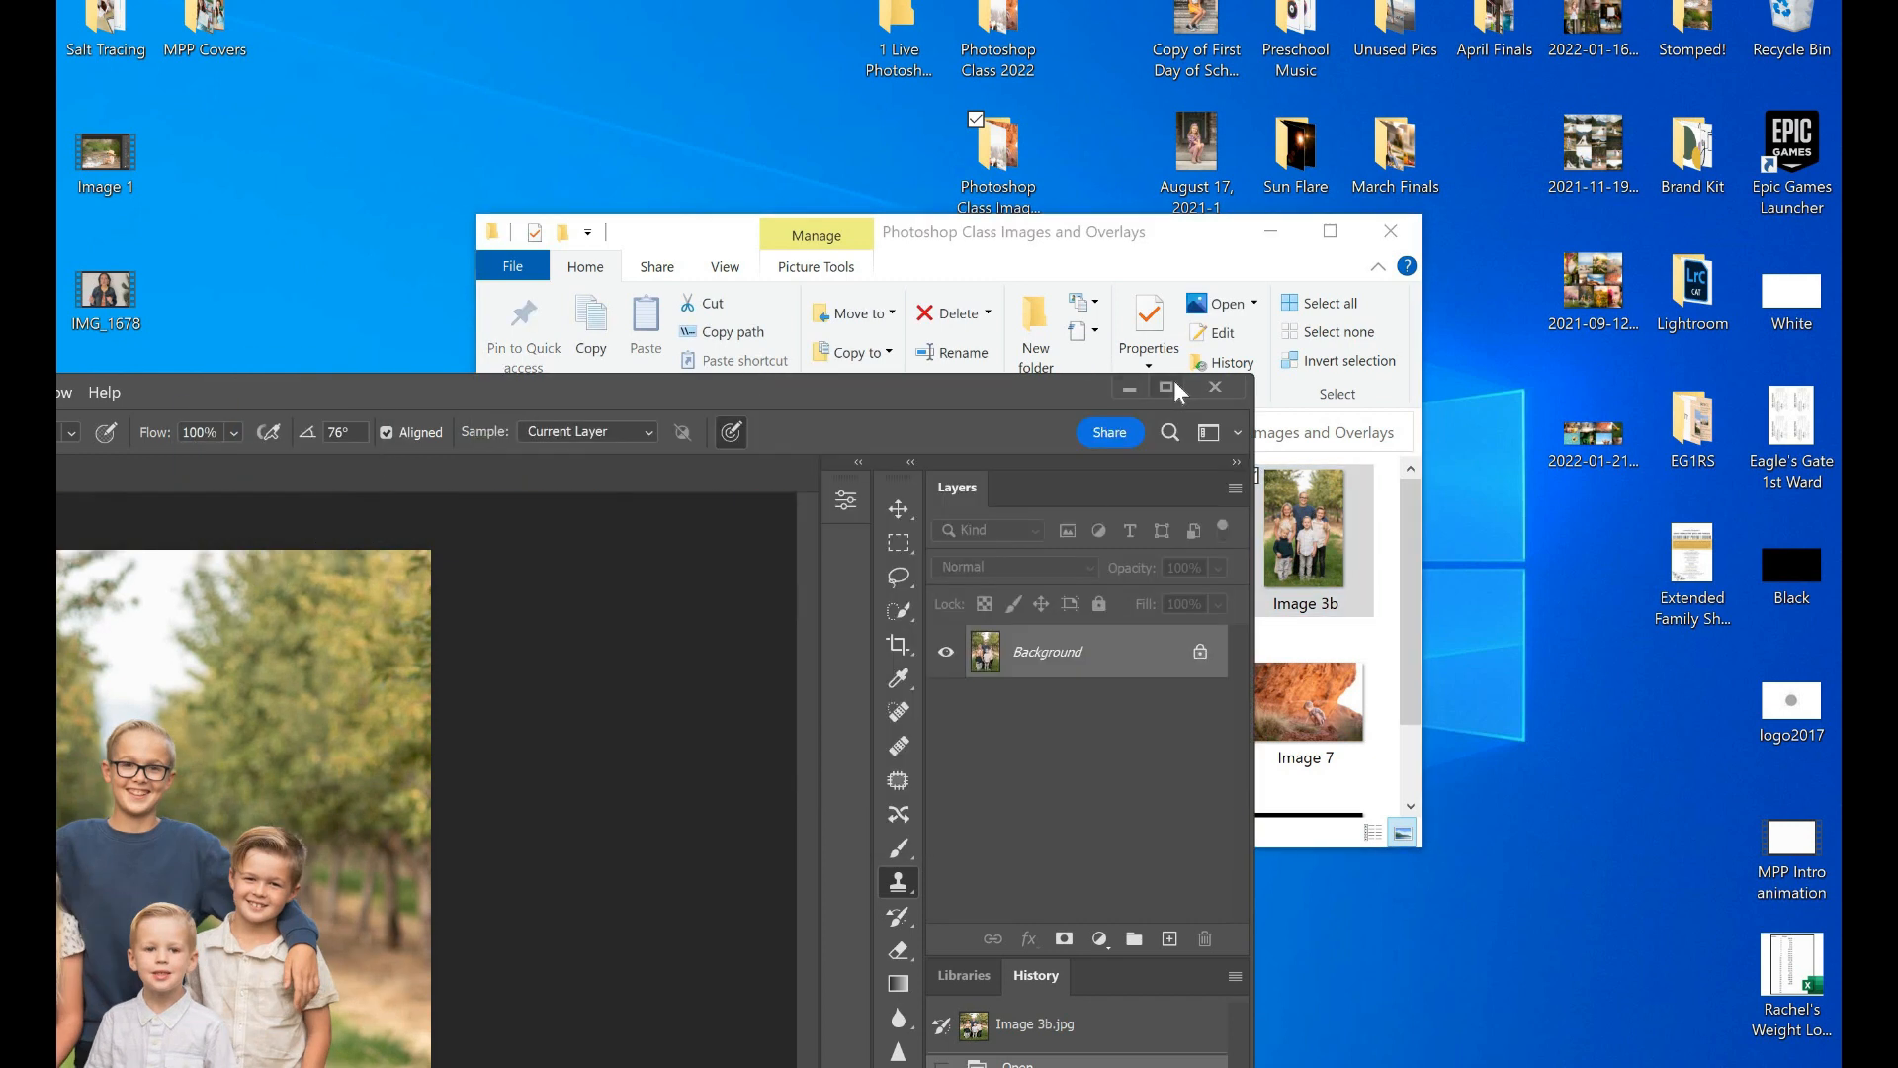
{"action": "left_click", "coordinate": [1165, 387]}
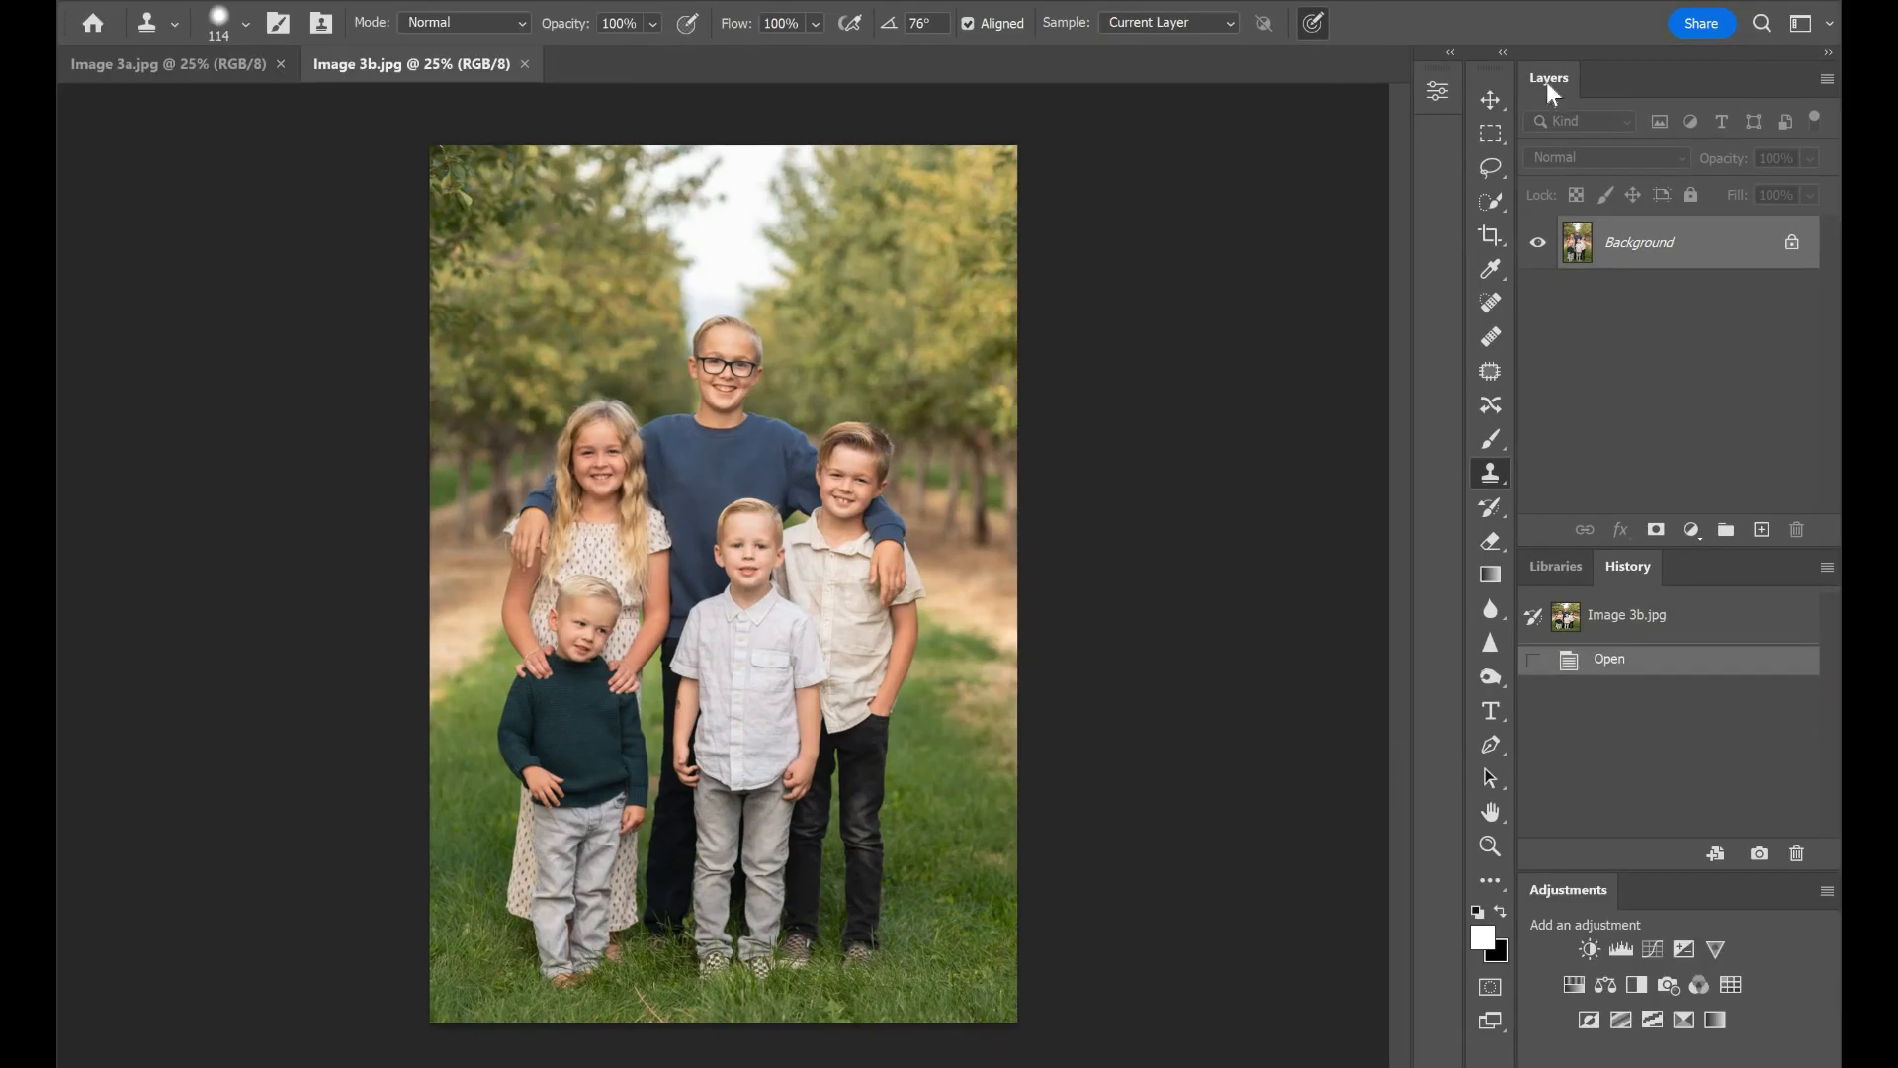
{"action": "left_click", "coordinate": [1489, 98]}
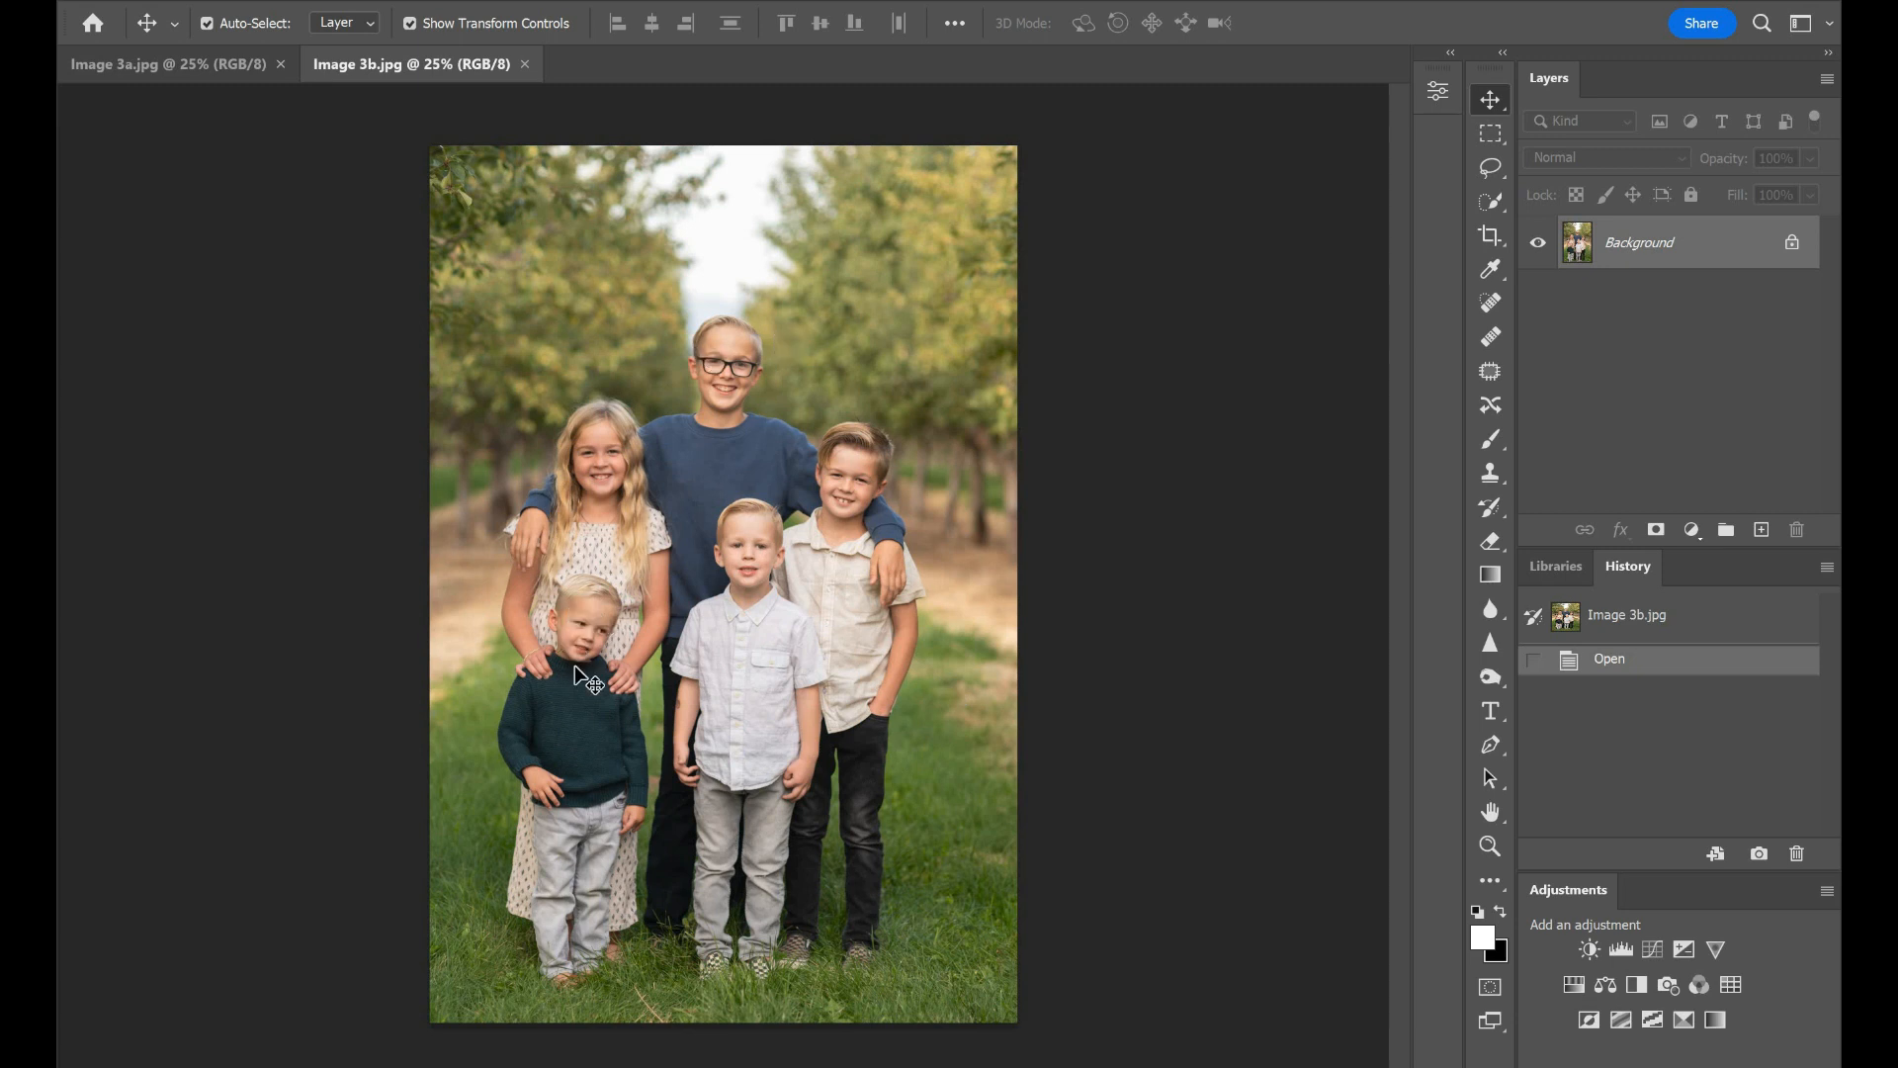
{"action": "left_click", "coordinate": [251, 67]}
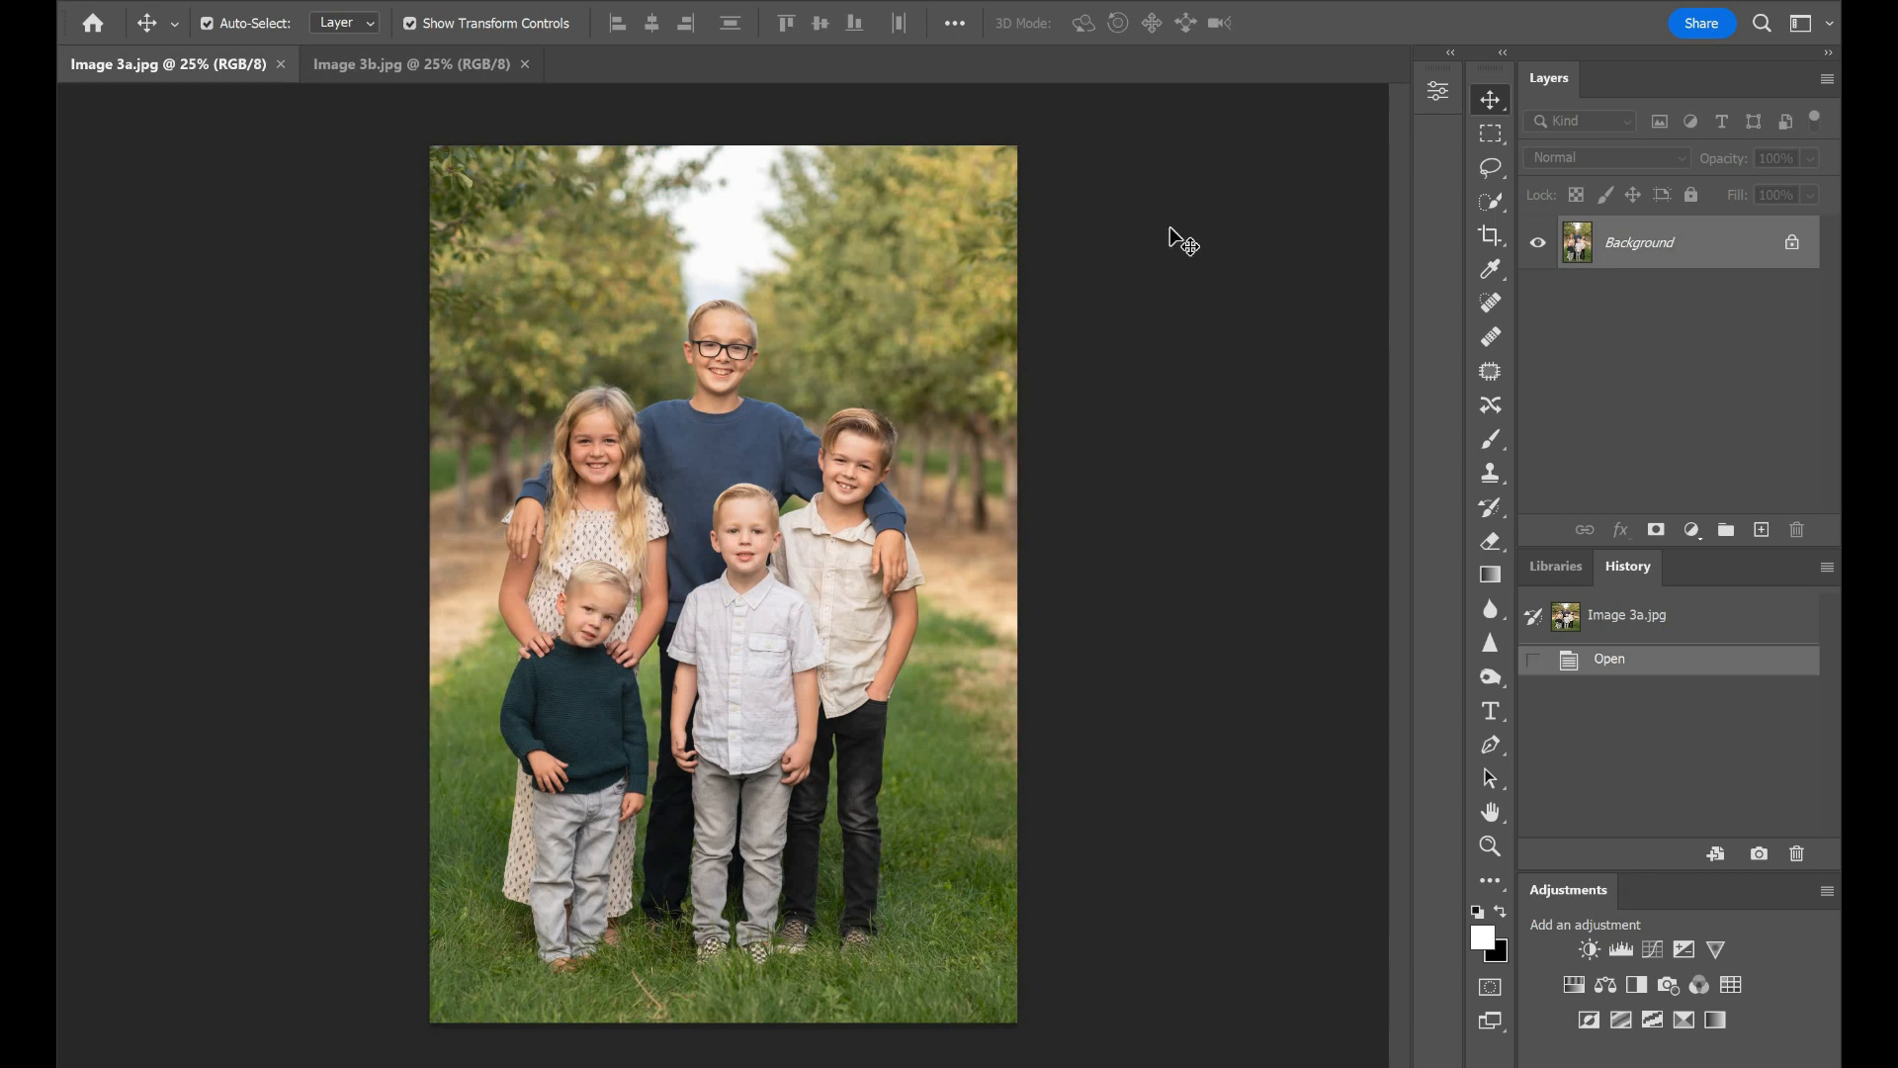
Step: Place Image 3b.jpg ahead of Image 3a.jpg and compare the children's expressions in the two photos
{"action": "left_click_drag", "start_coordinate": [396, 62], "coordinate": [150, 50]}
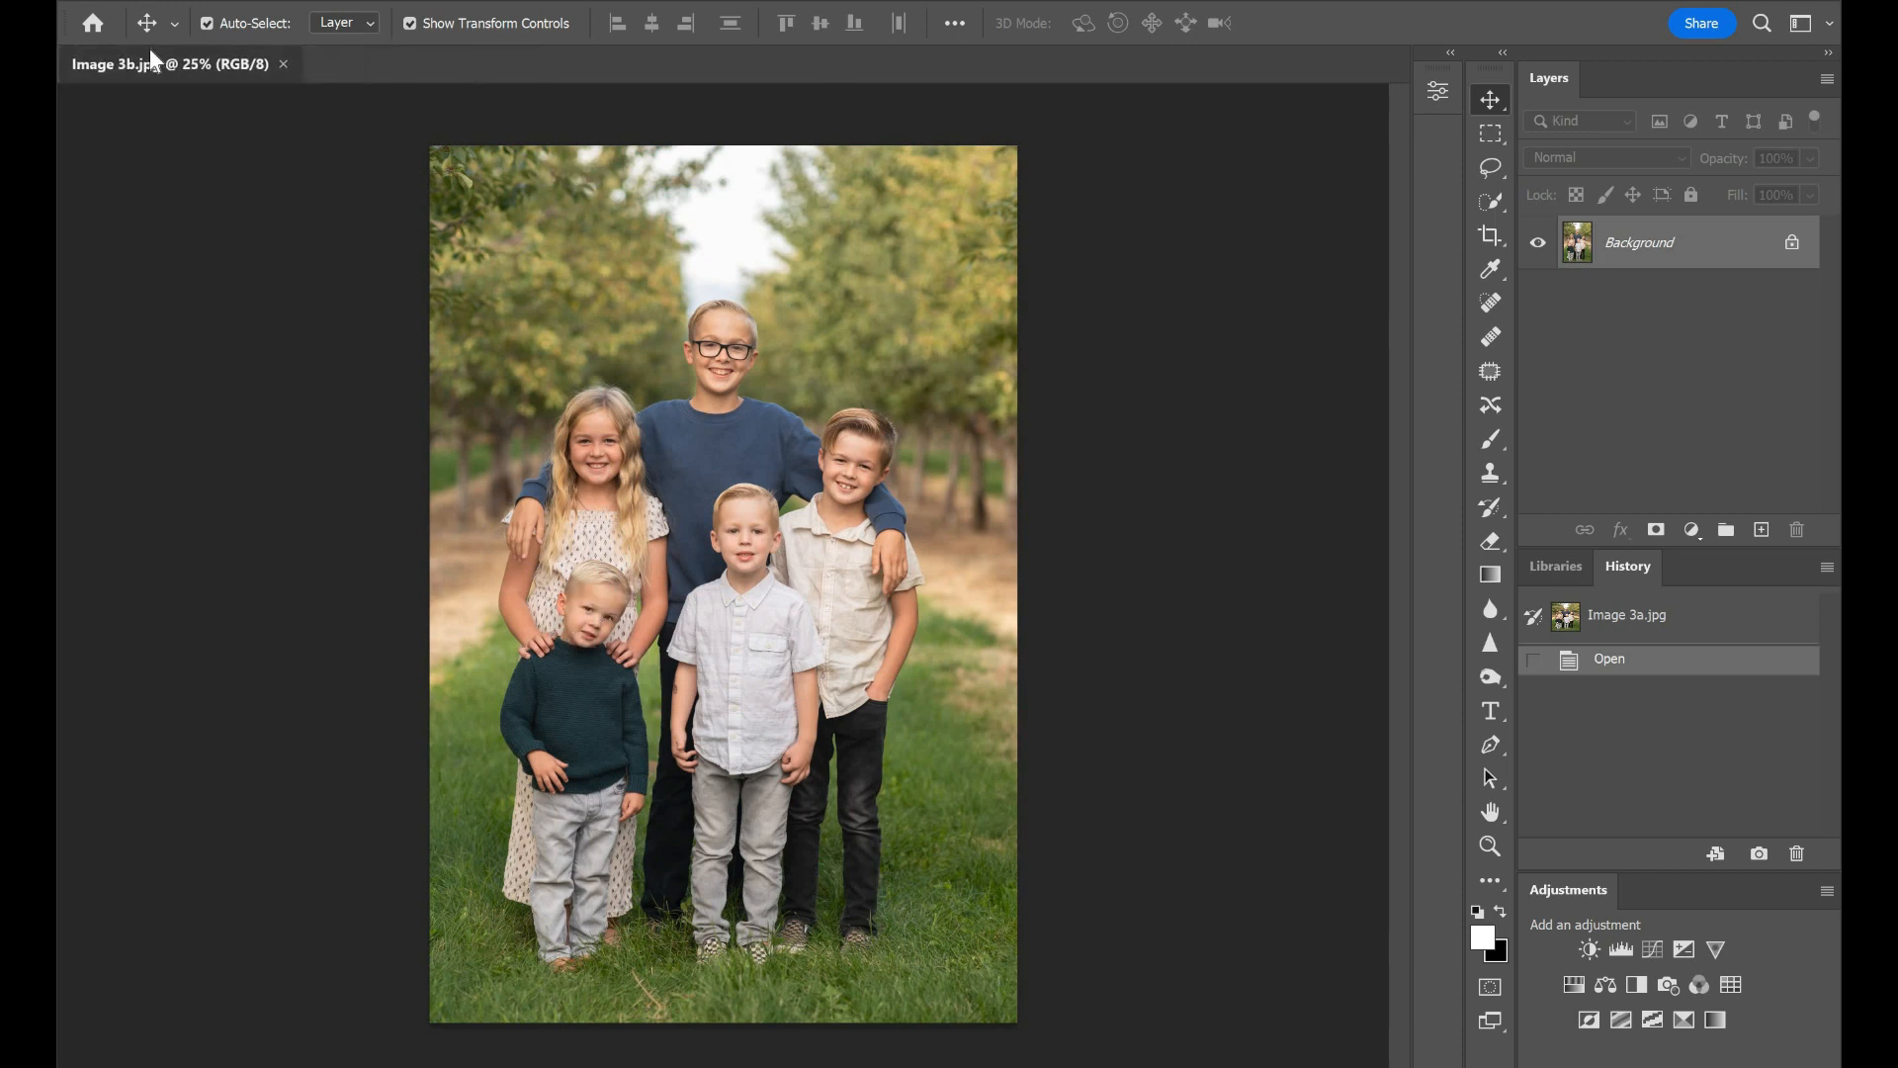
{"action": "left_click", "coordinate": [198, 61]}
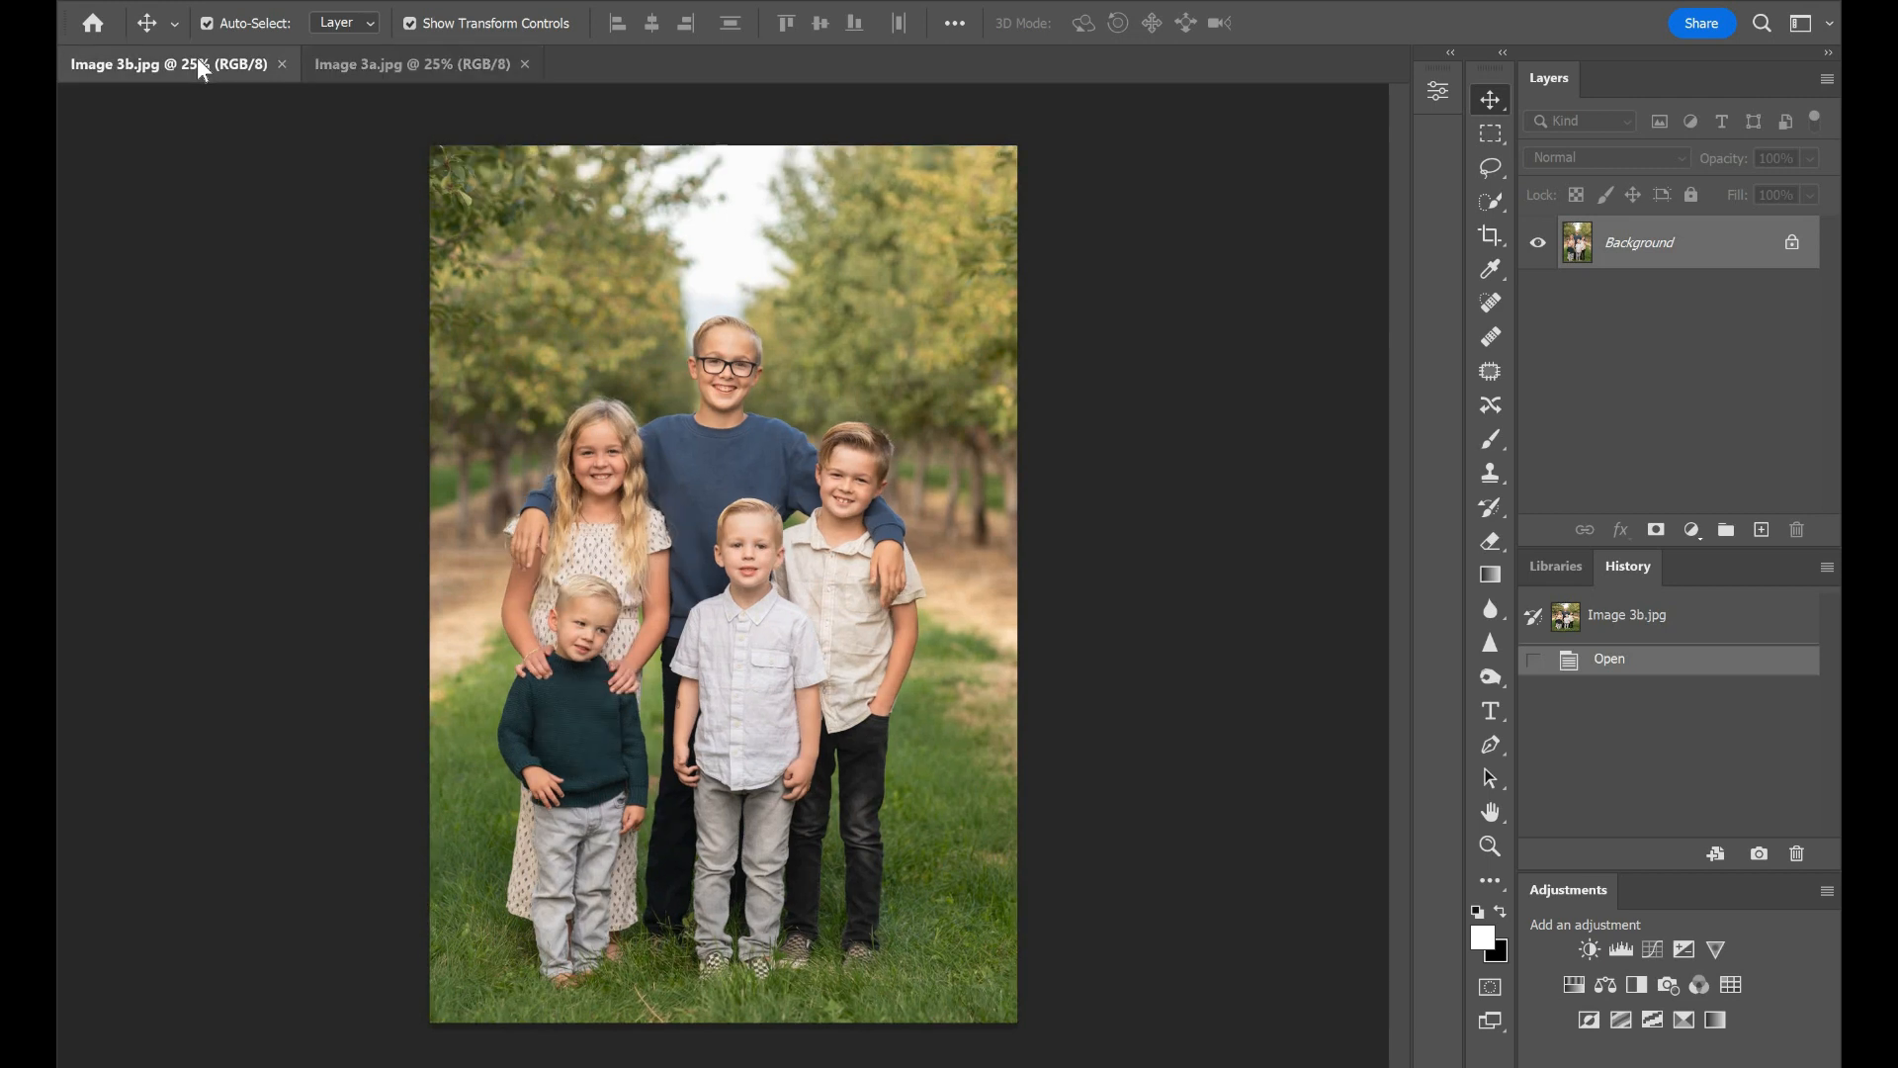
{"action": "left_click", "coordinate": [375, 61]}
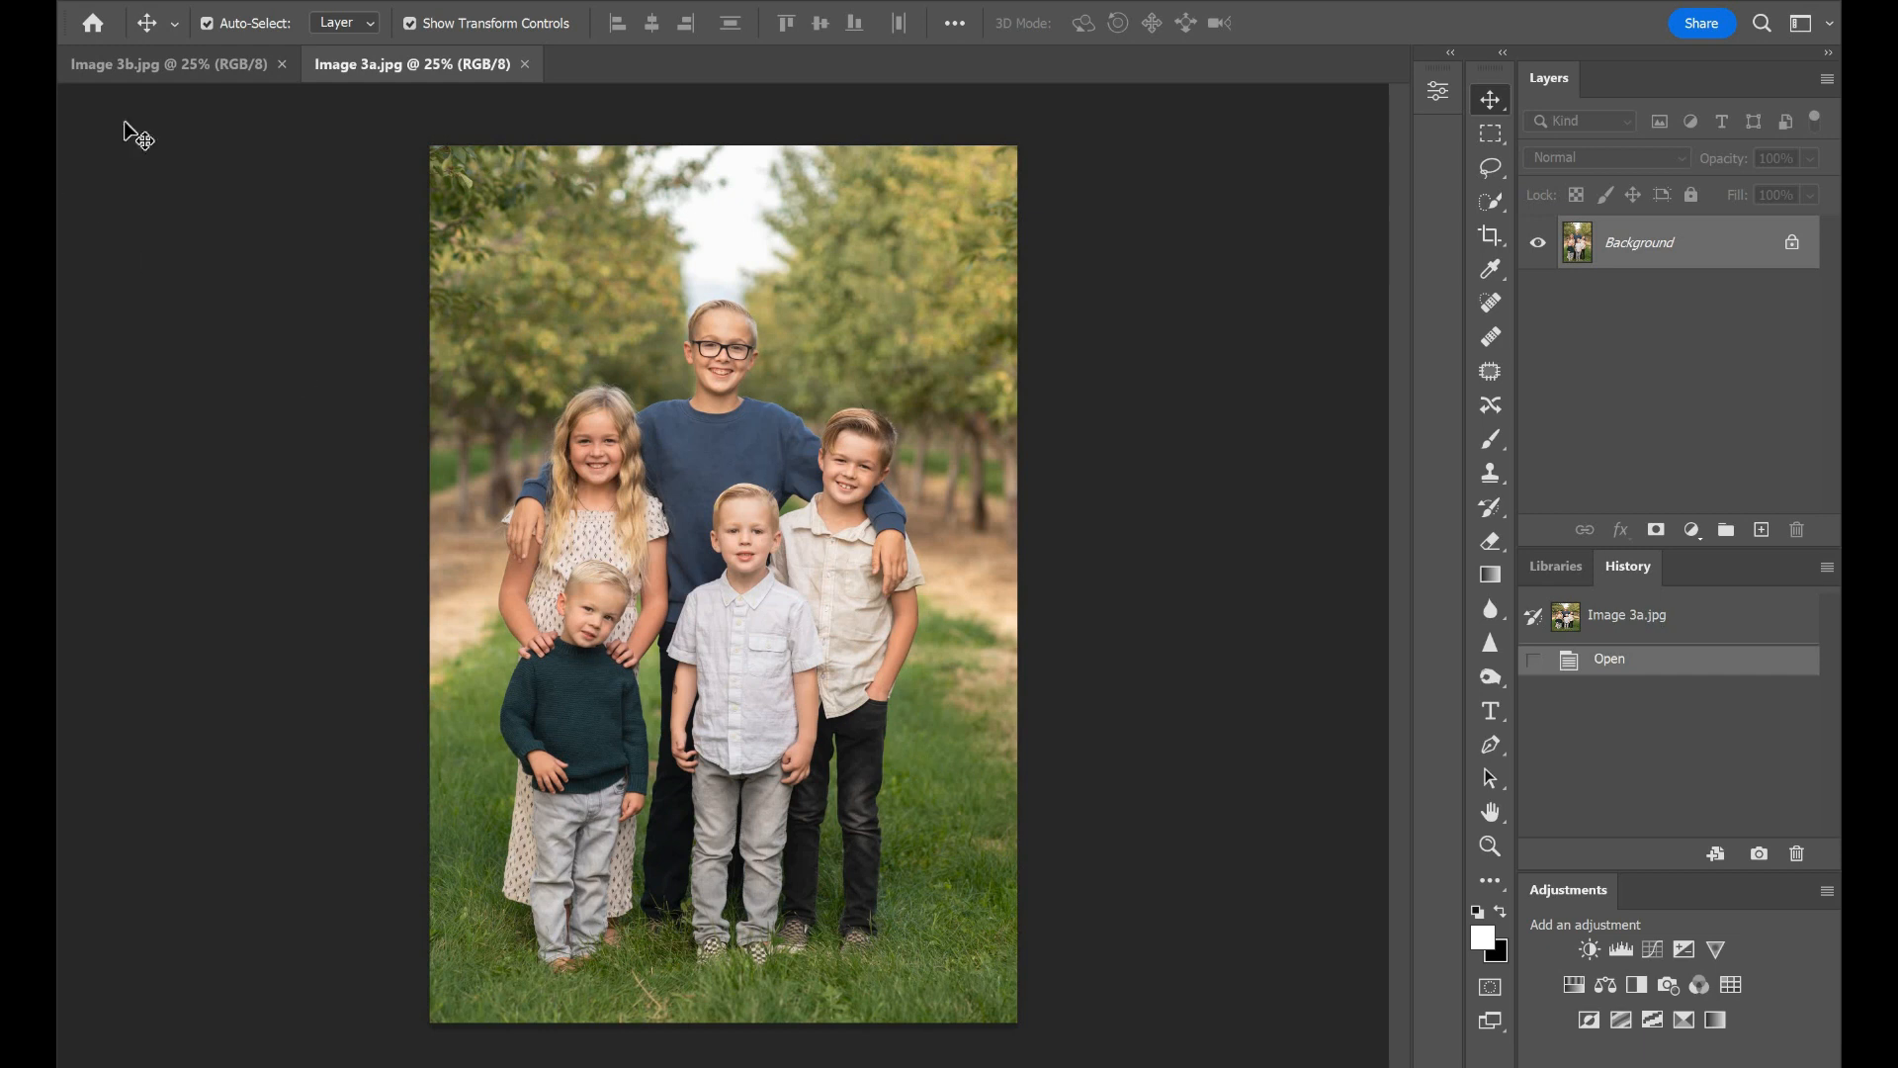
{"action": "left_click", "coordinate": [252, 63]}
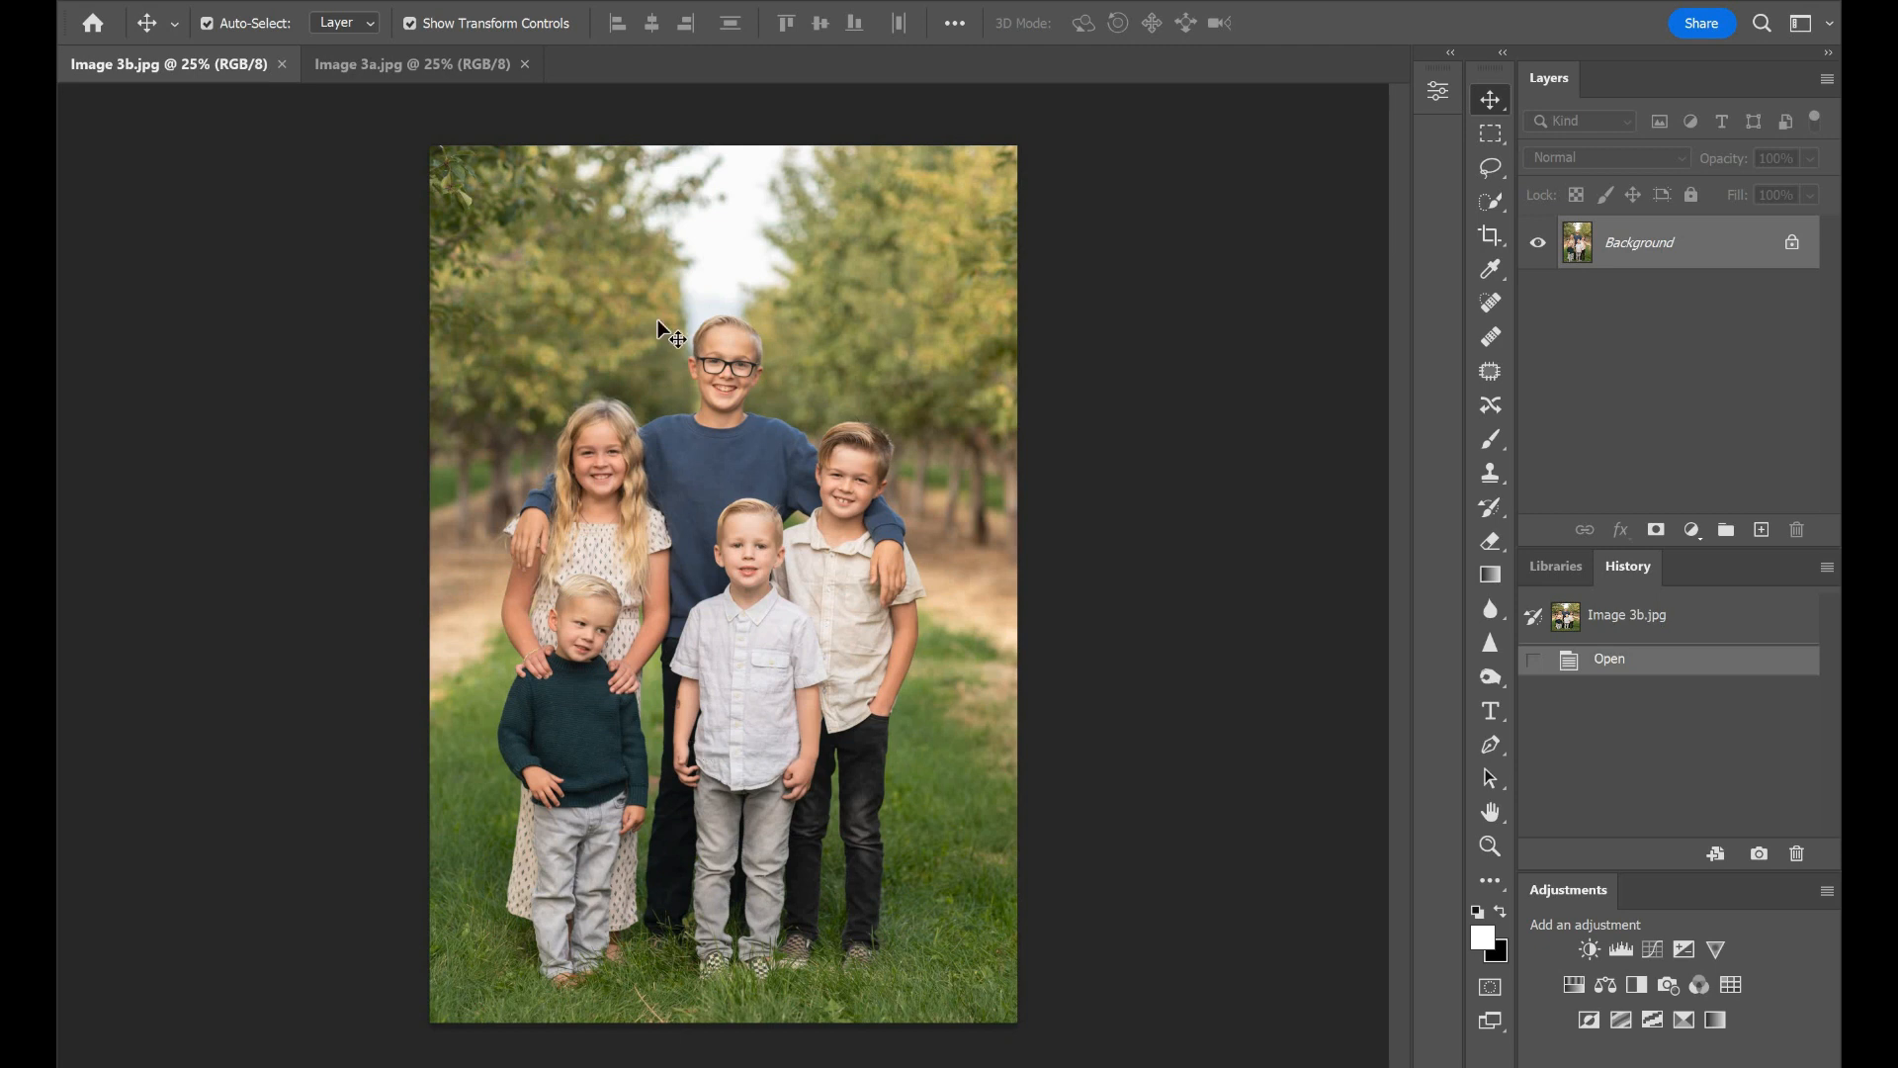
{"action": "left_click", "coordinate": [405, 62]}
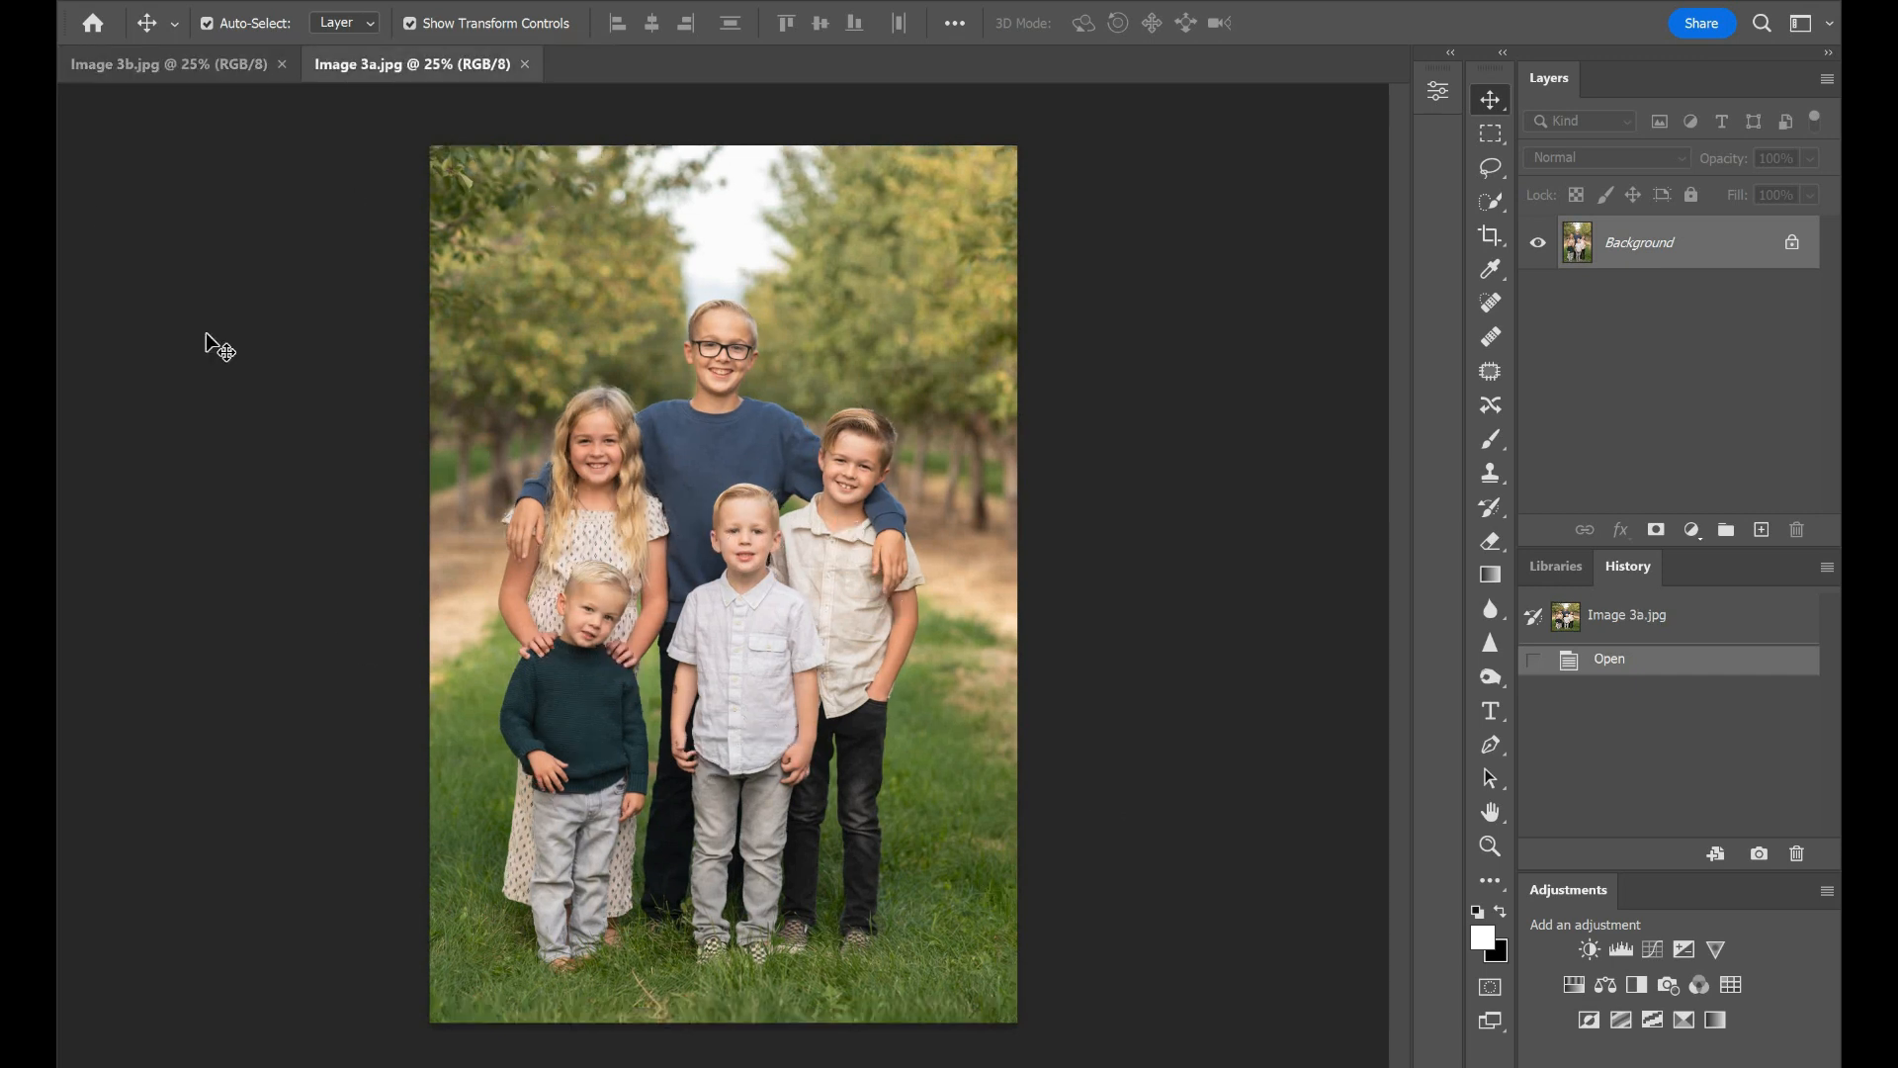
{"action": "left_click", "coordinate": [166, 67]}
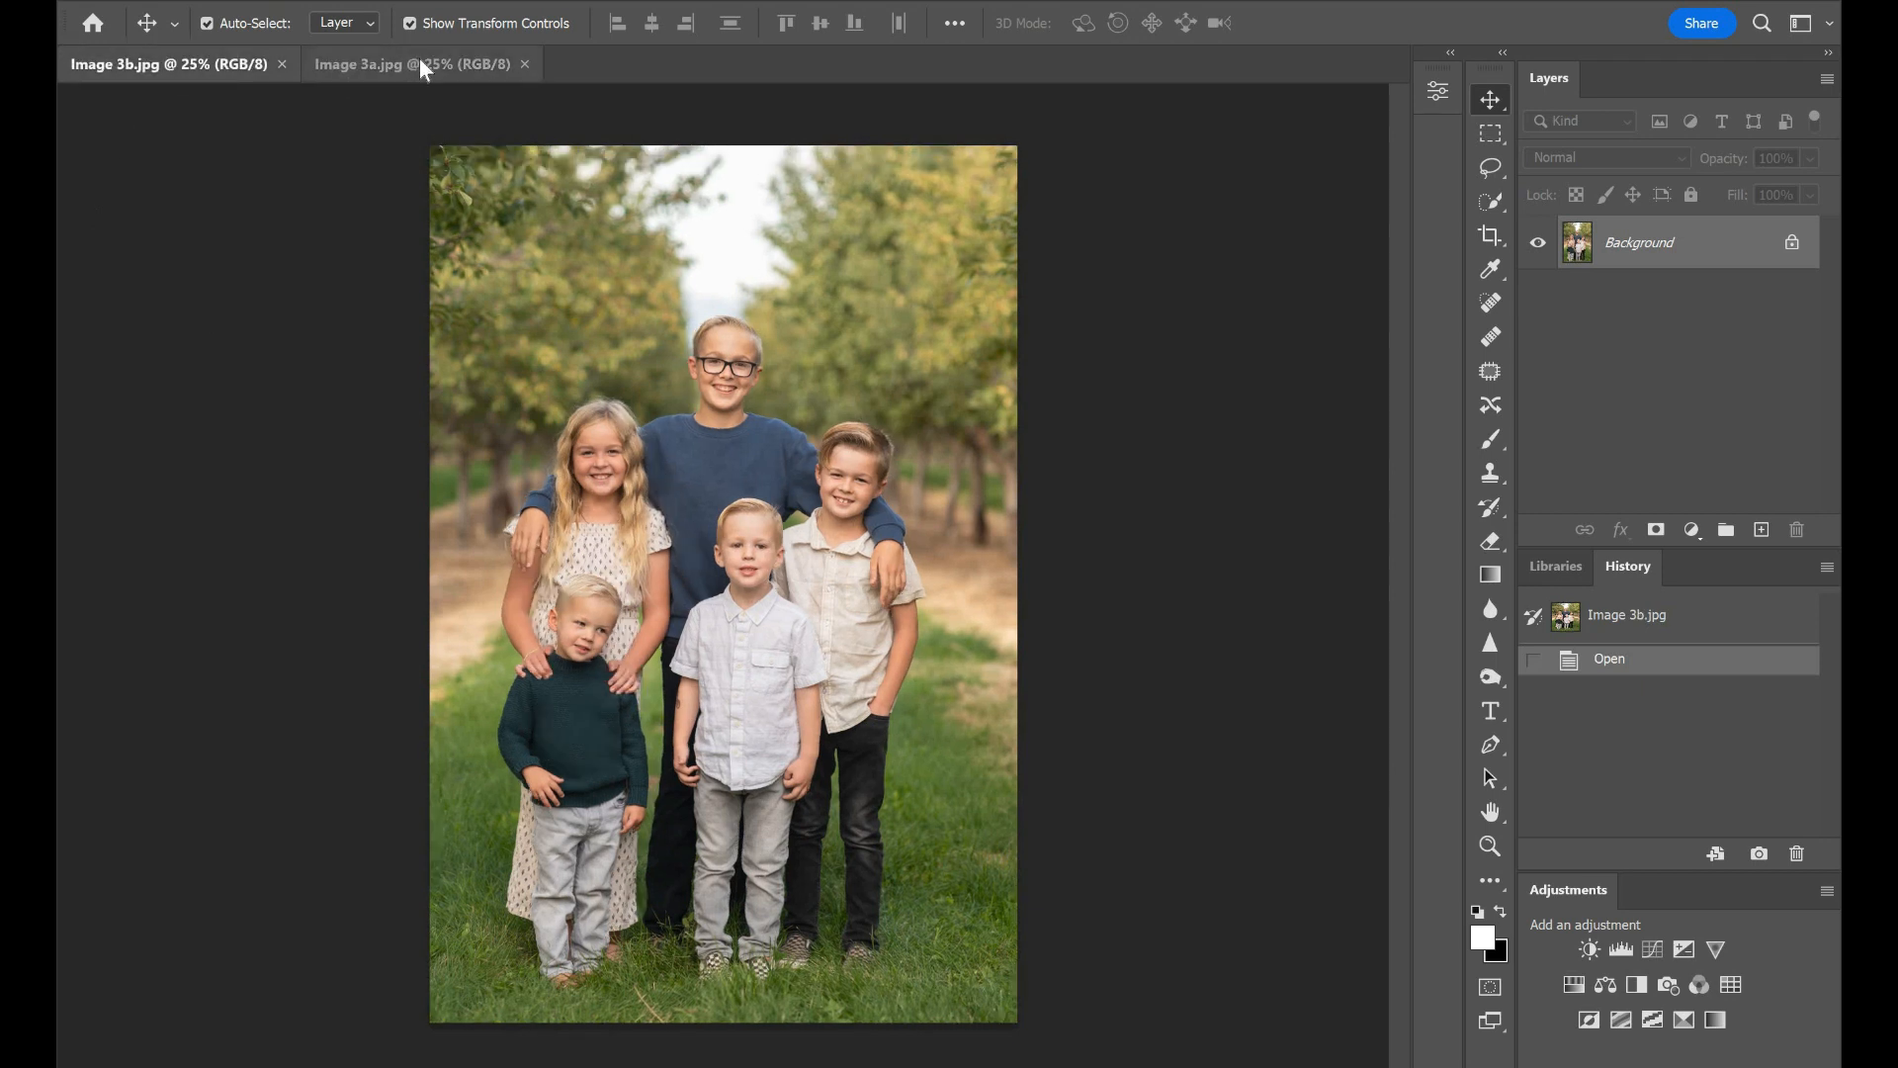
{"action": "left_click", "coordinate": [421, 61]}
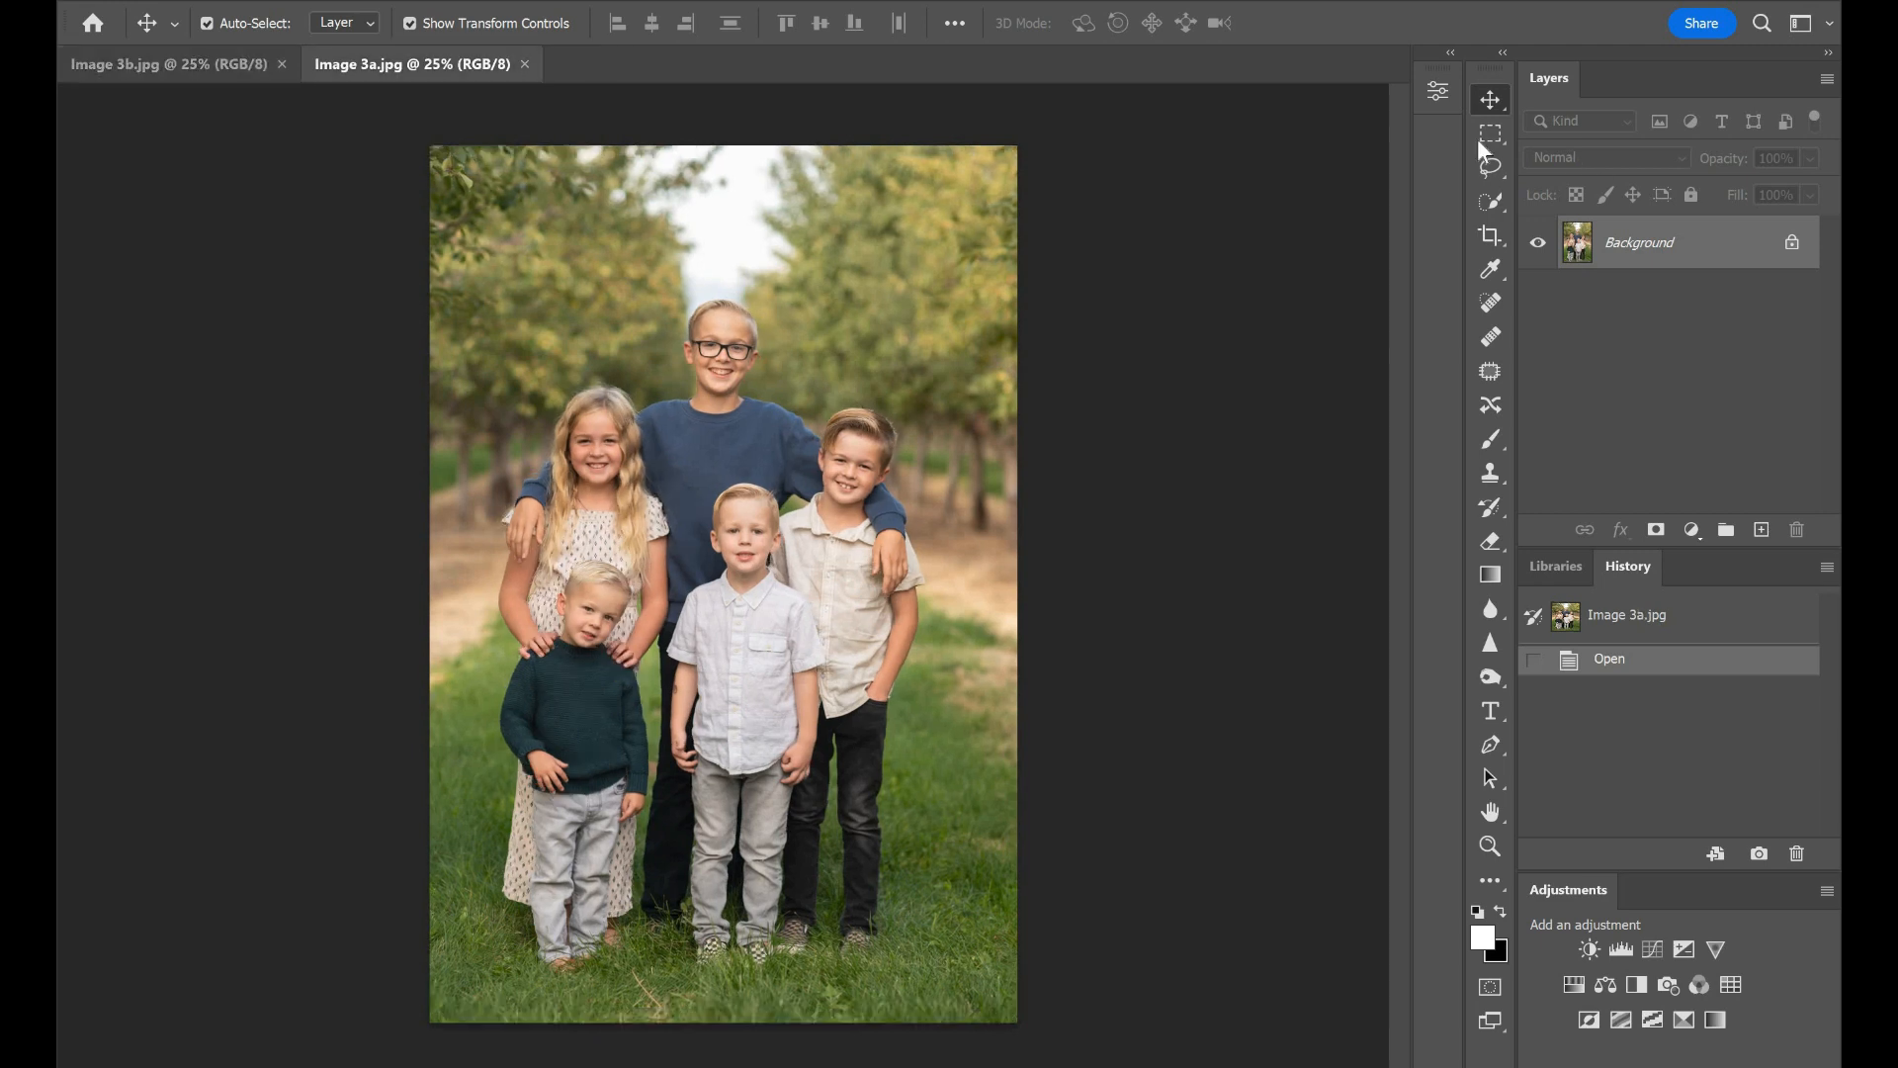
Step: Lasso loosely around the green-sweater boy's head in Image 3a.jpg and paste a copy of it into Image 3b.jpg as a new layer
{"action": "left_click", "coordinate": [1490, 167]}
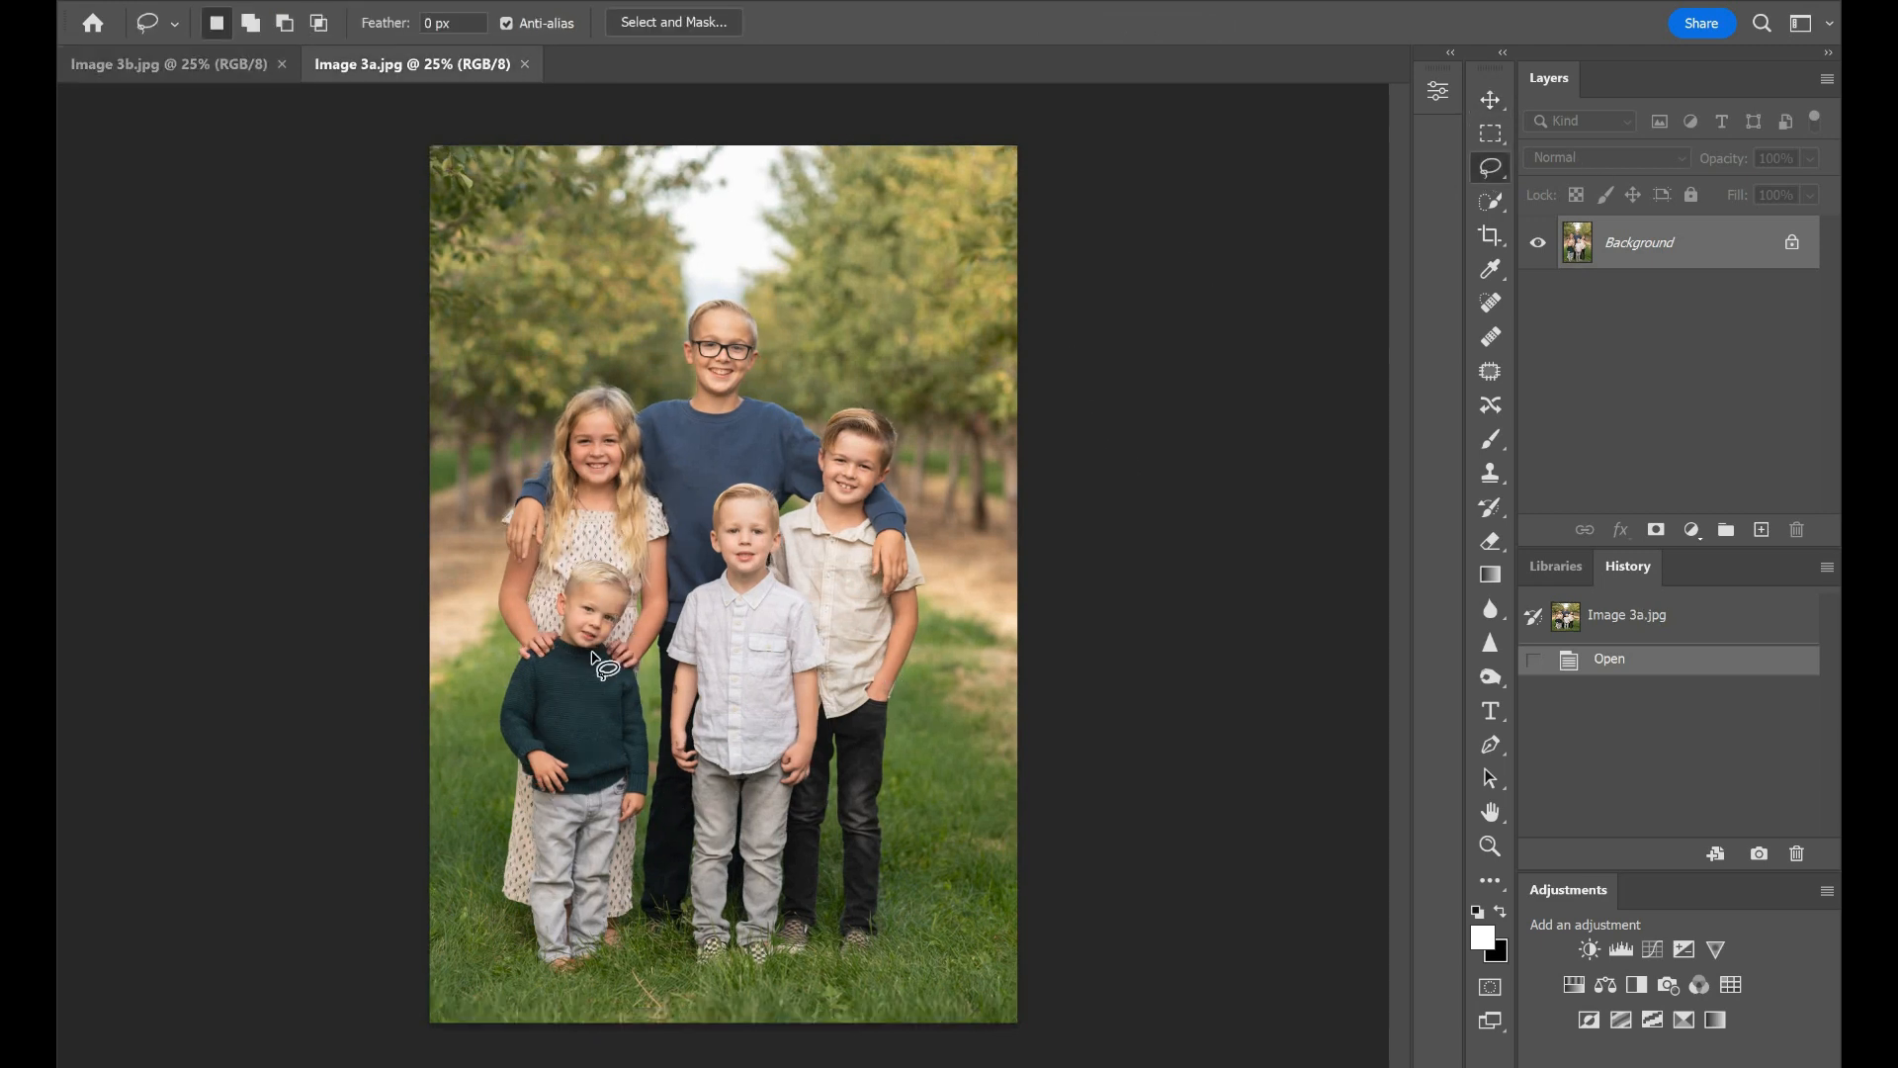
{"action": "scroll", "coordinate": [578, 632], "scroll_direction": "up", "scroll_amount": 10}
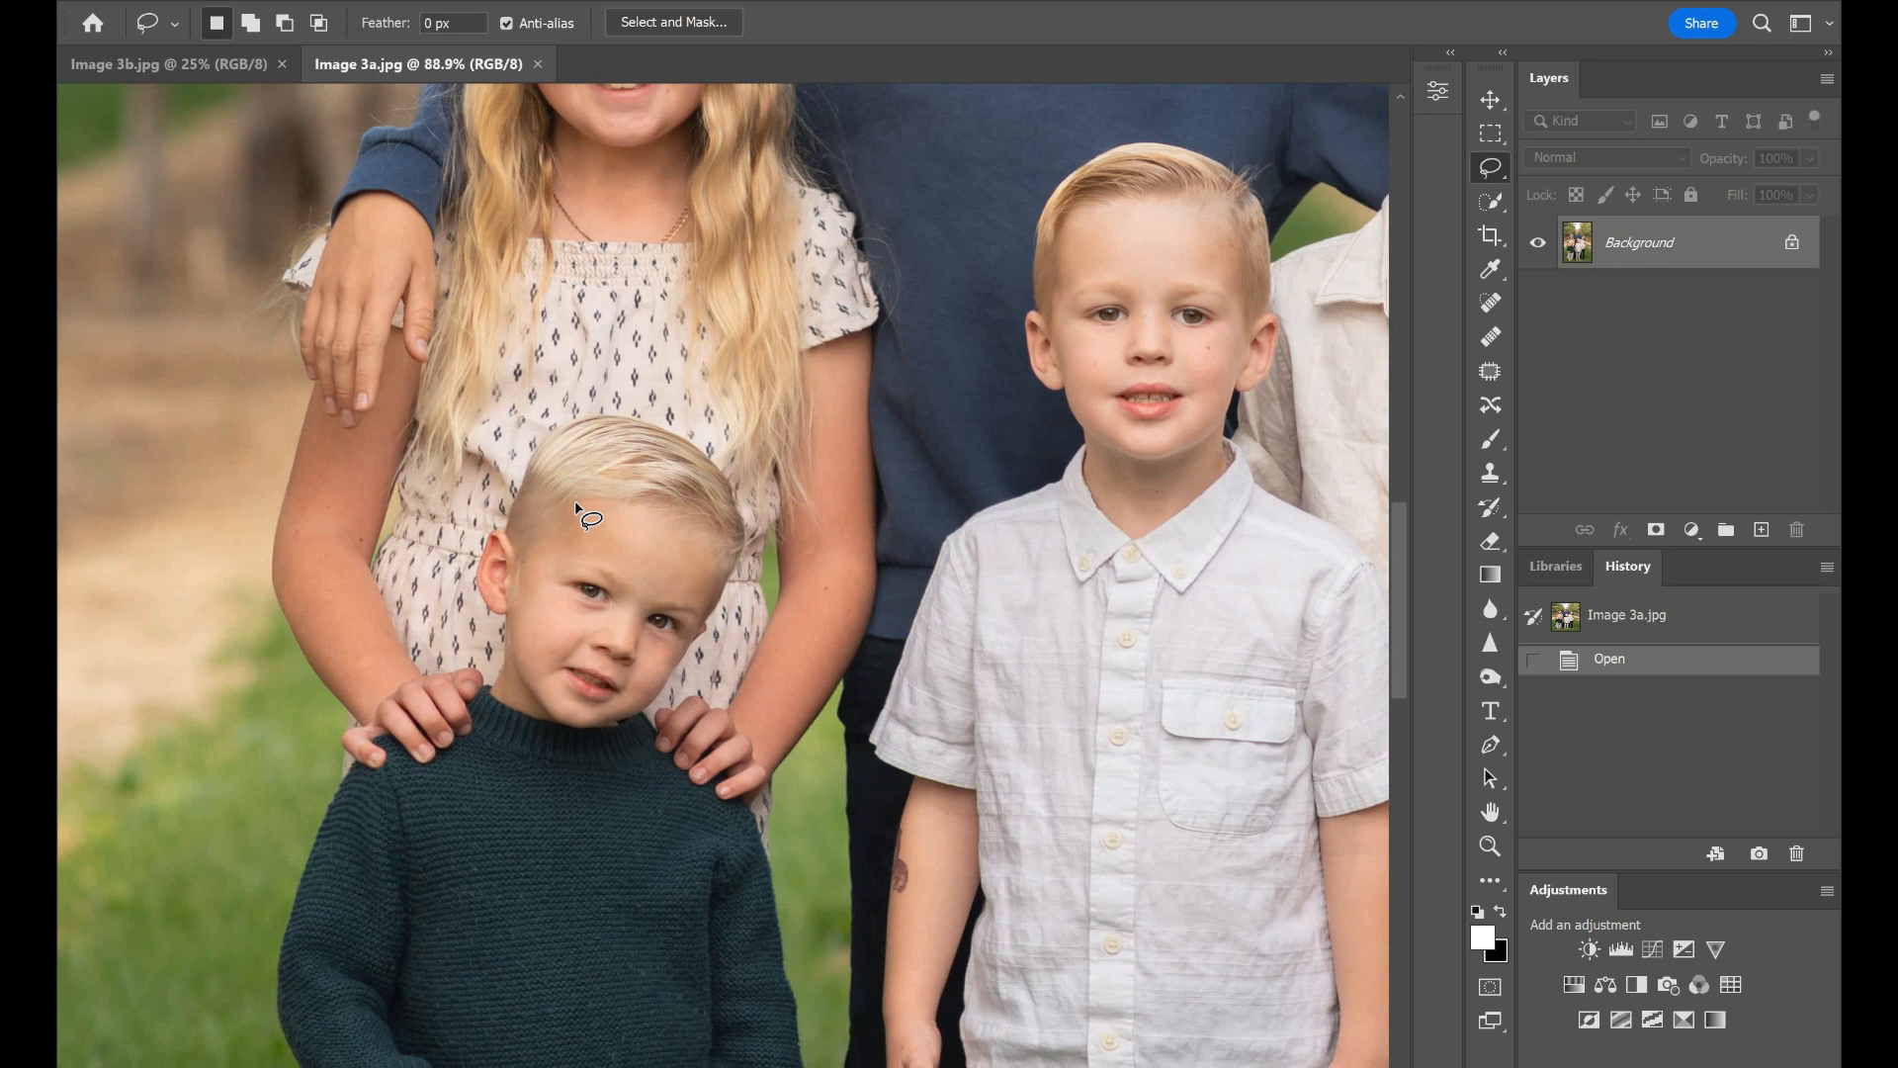
{"action": "mouse_move", "coordinate": [664, 368]}
{"action": "left_mouse_down"}
{"action": "mouse_move", "coordinate": [547, 364]}
{"action": "mouse_move", "coordinate": [371, 630]}
{"action": "mouse_move", "coordinate": [546, 878]}
{"action": "mouse_move", "coordinate": [748, 805]}
{"action": "mouse_move", "coordinate": [816, 578]}
{"action": "mouse_move", "coordinate": [715, 375]}
{"action": "mouse_move", "coordinate": [654, 353]}
{"action": "left_mouse_up"}
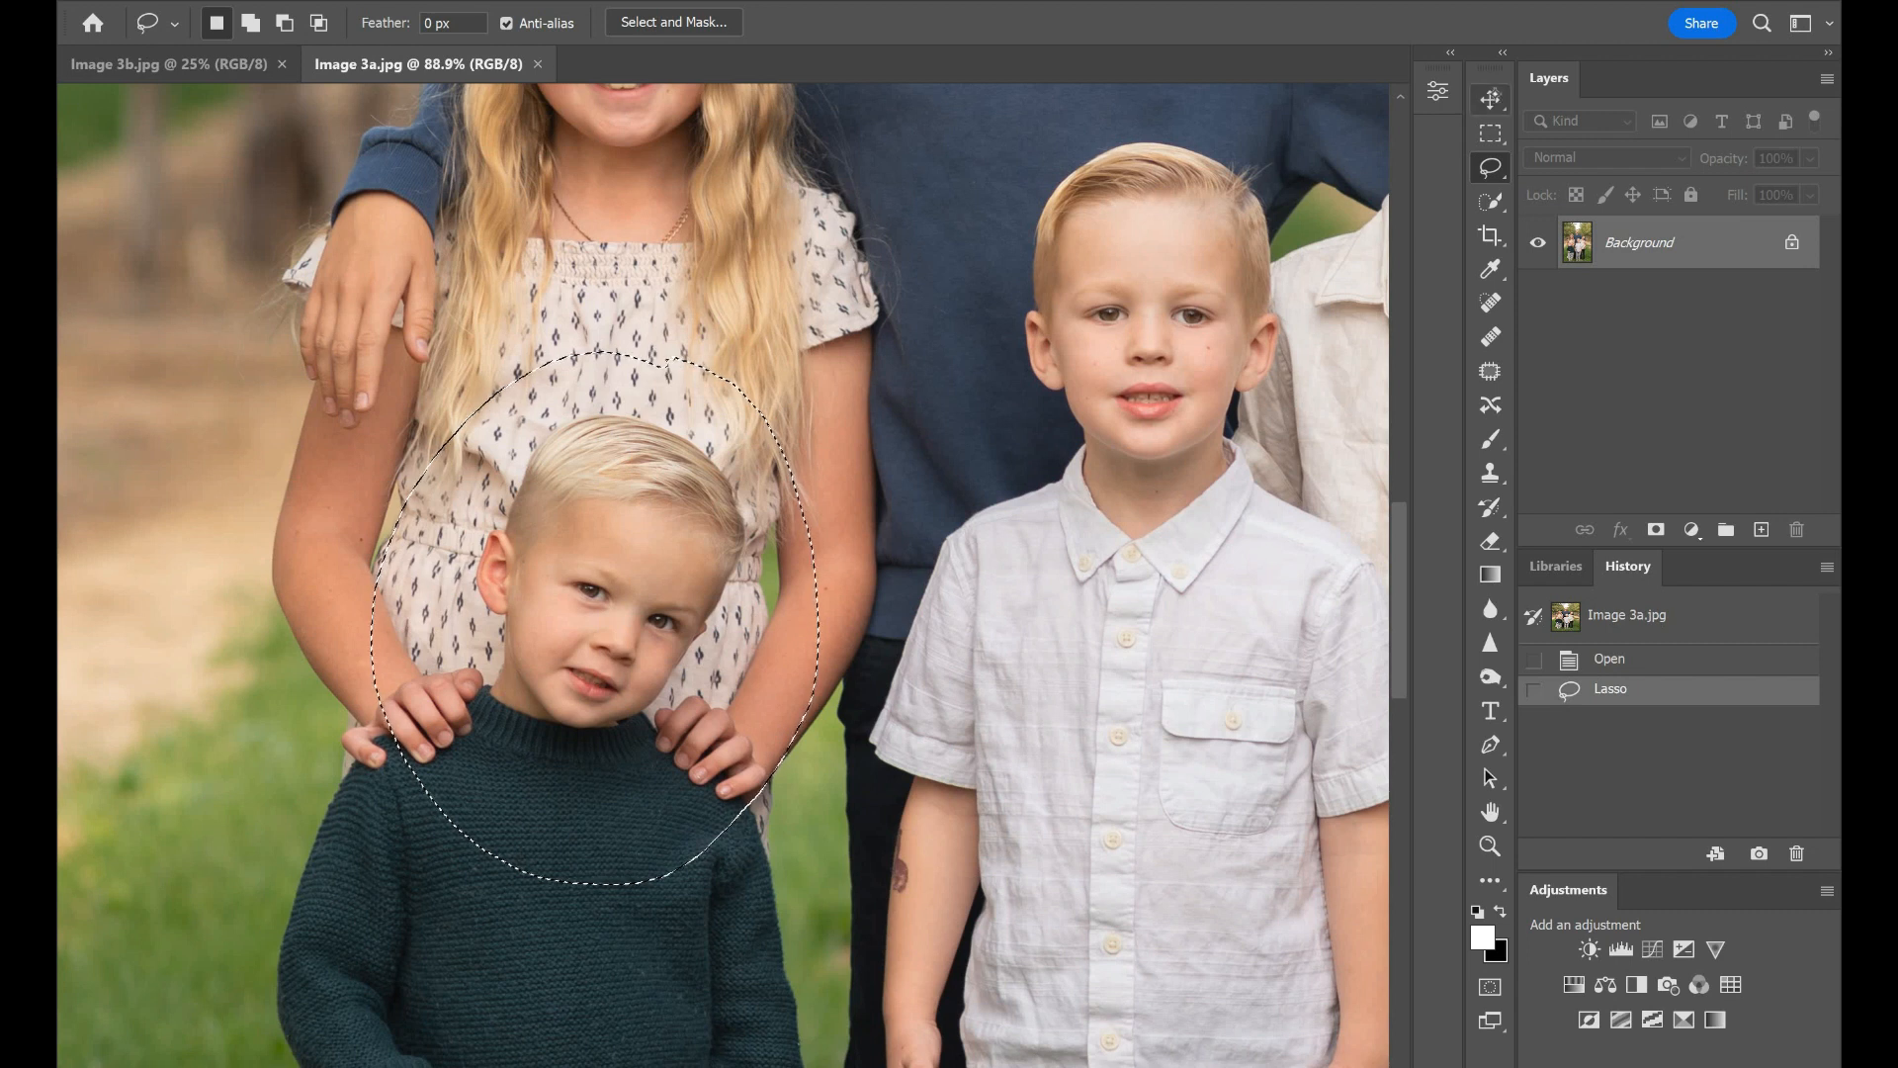
{"action": "key", "text": "v"}
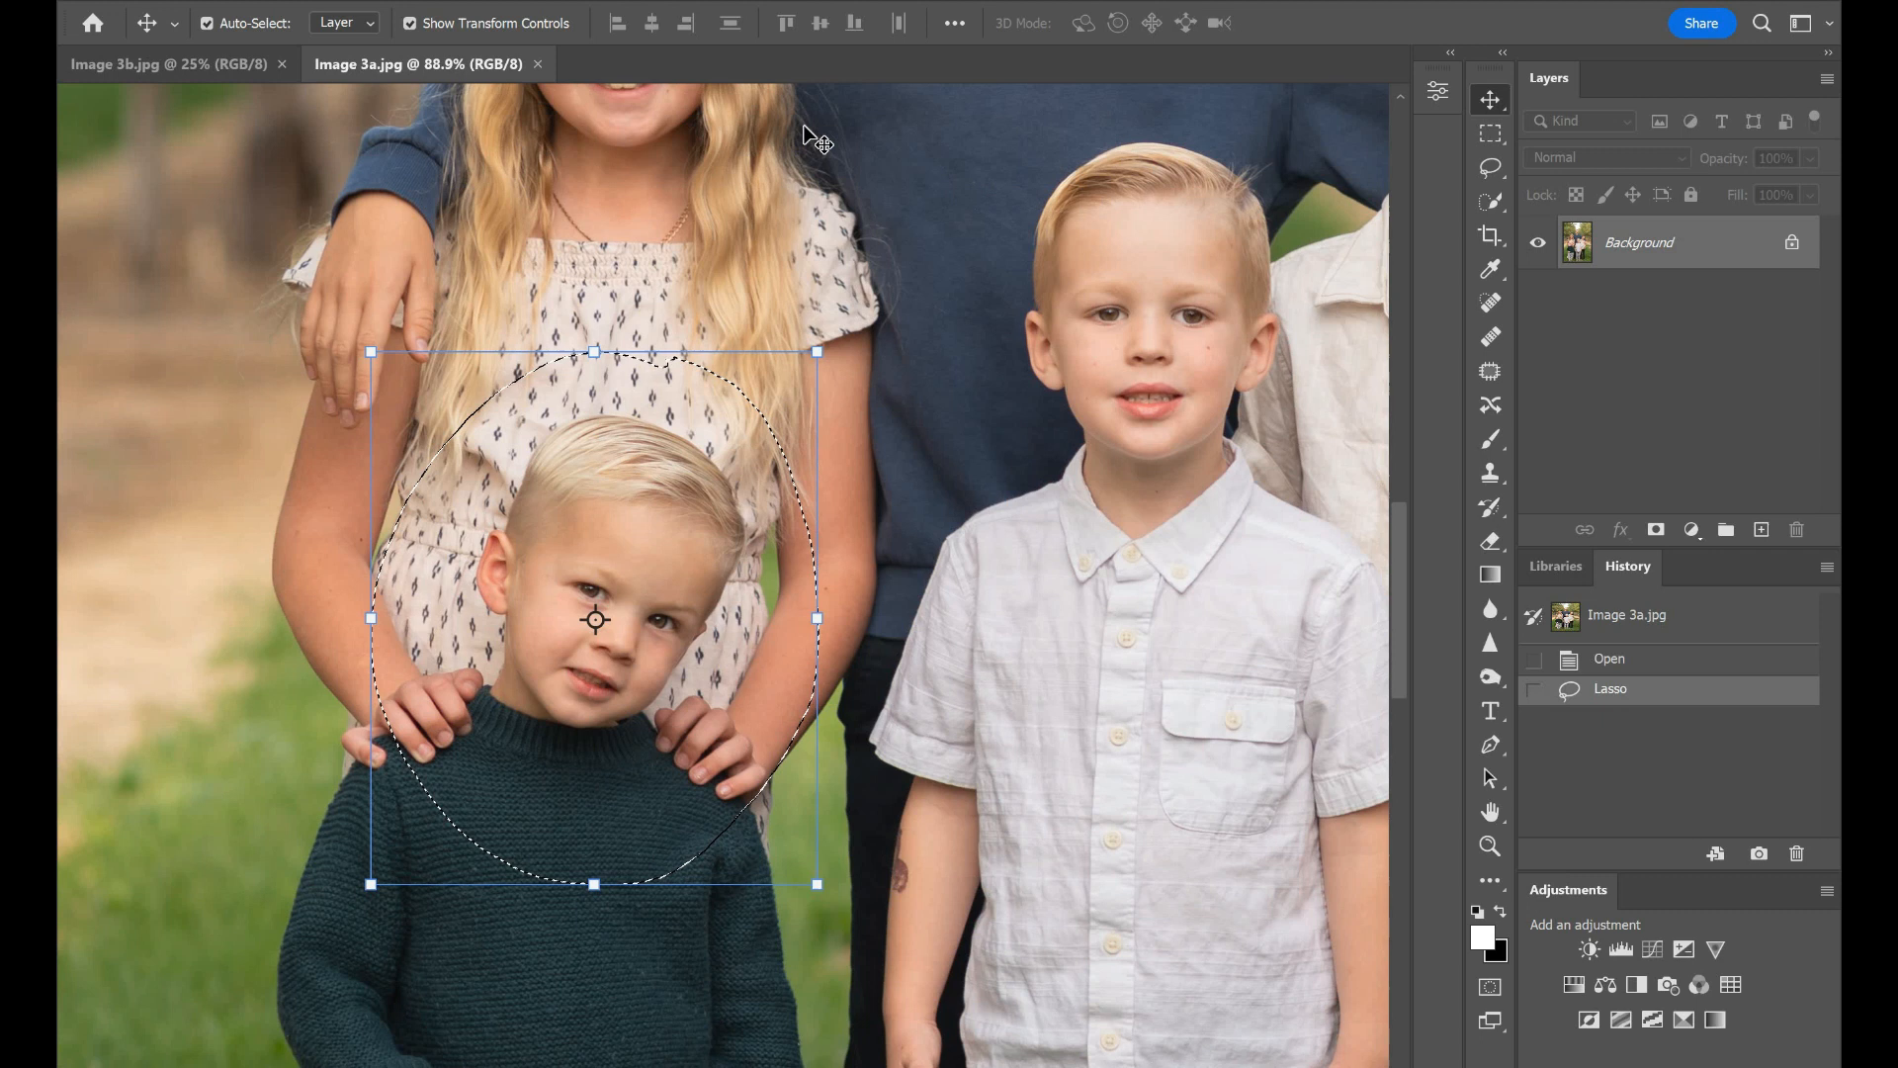
{"action": "left_click", "coordinate": [186, 60]}
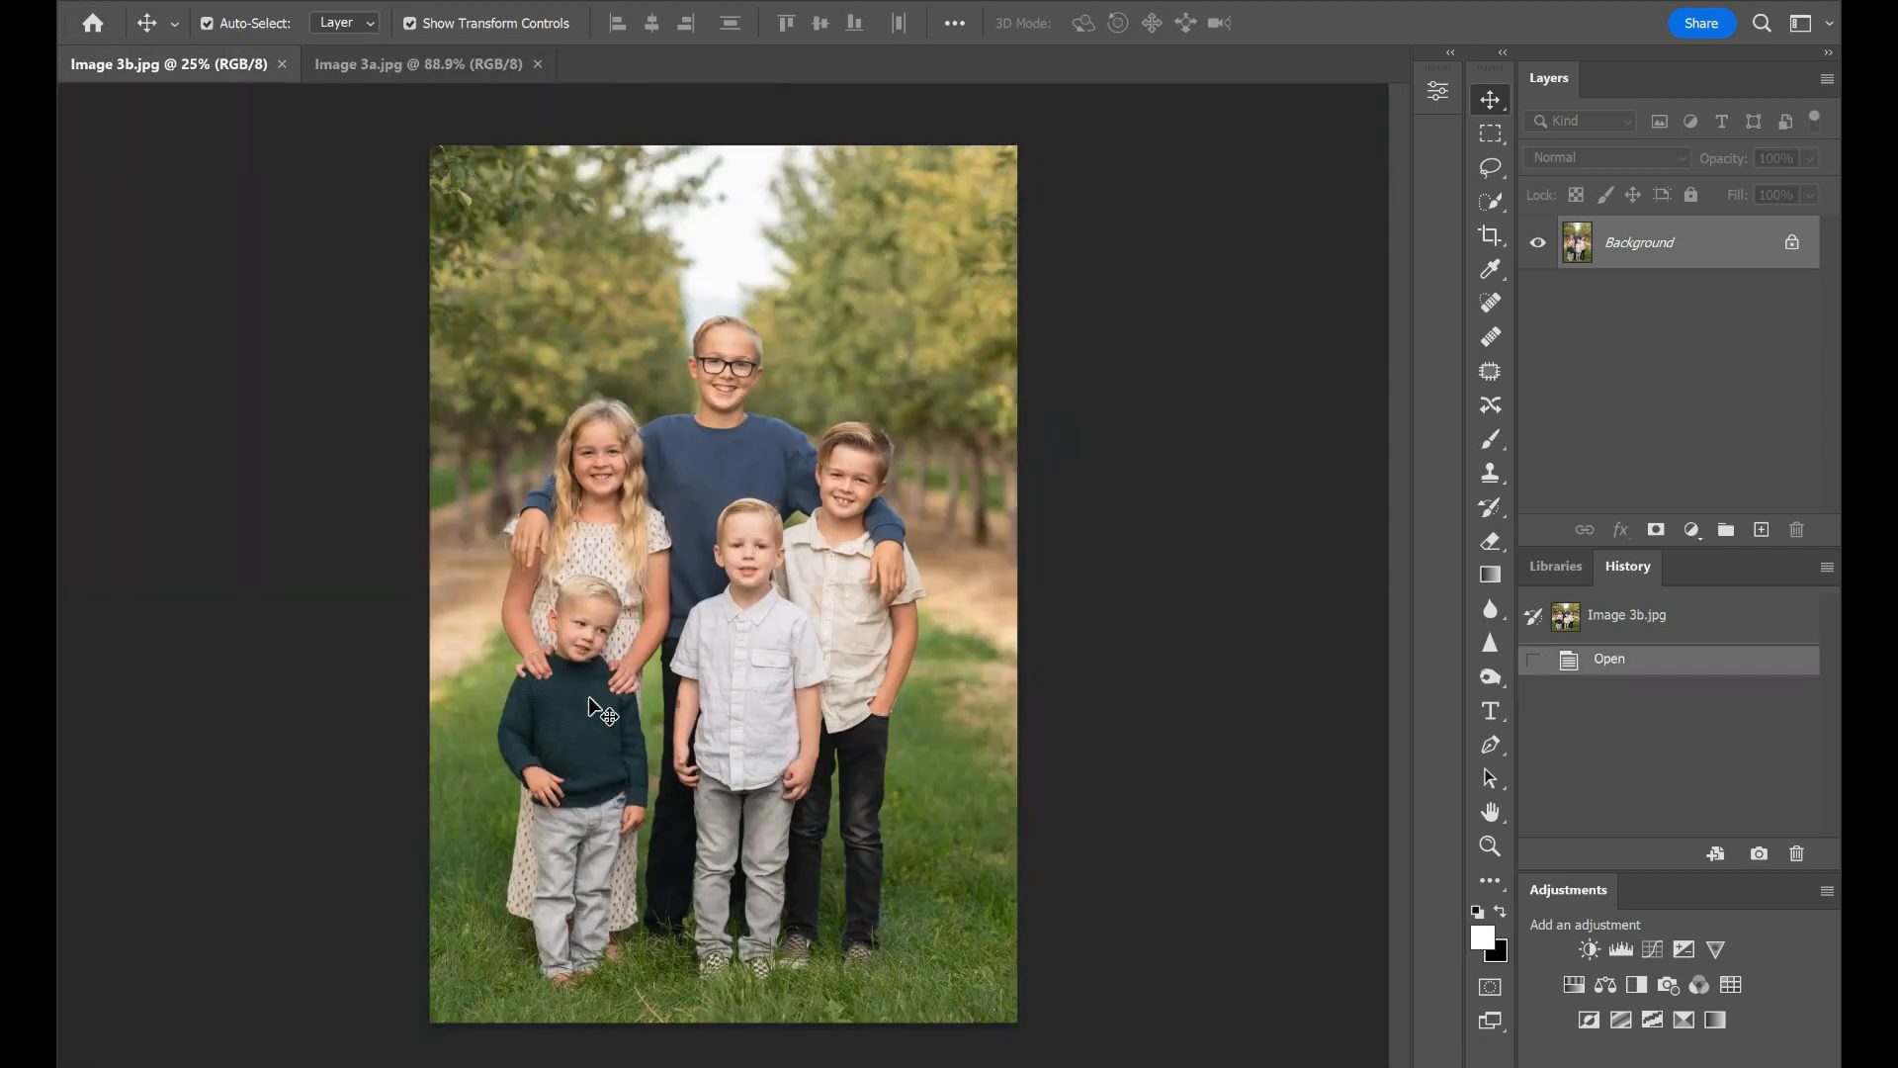
{"action": "key", "text": "ctrl+v"}
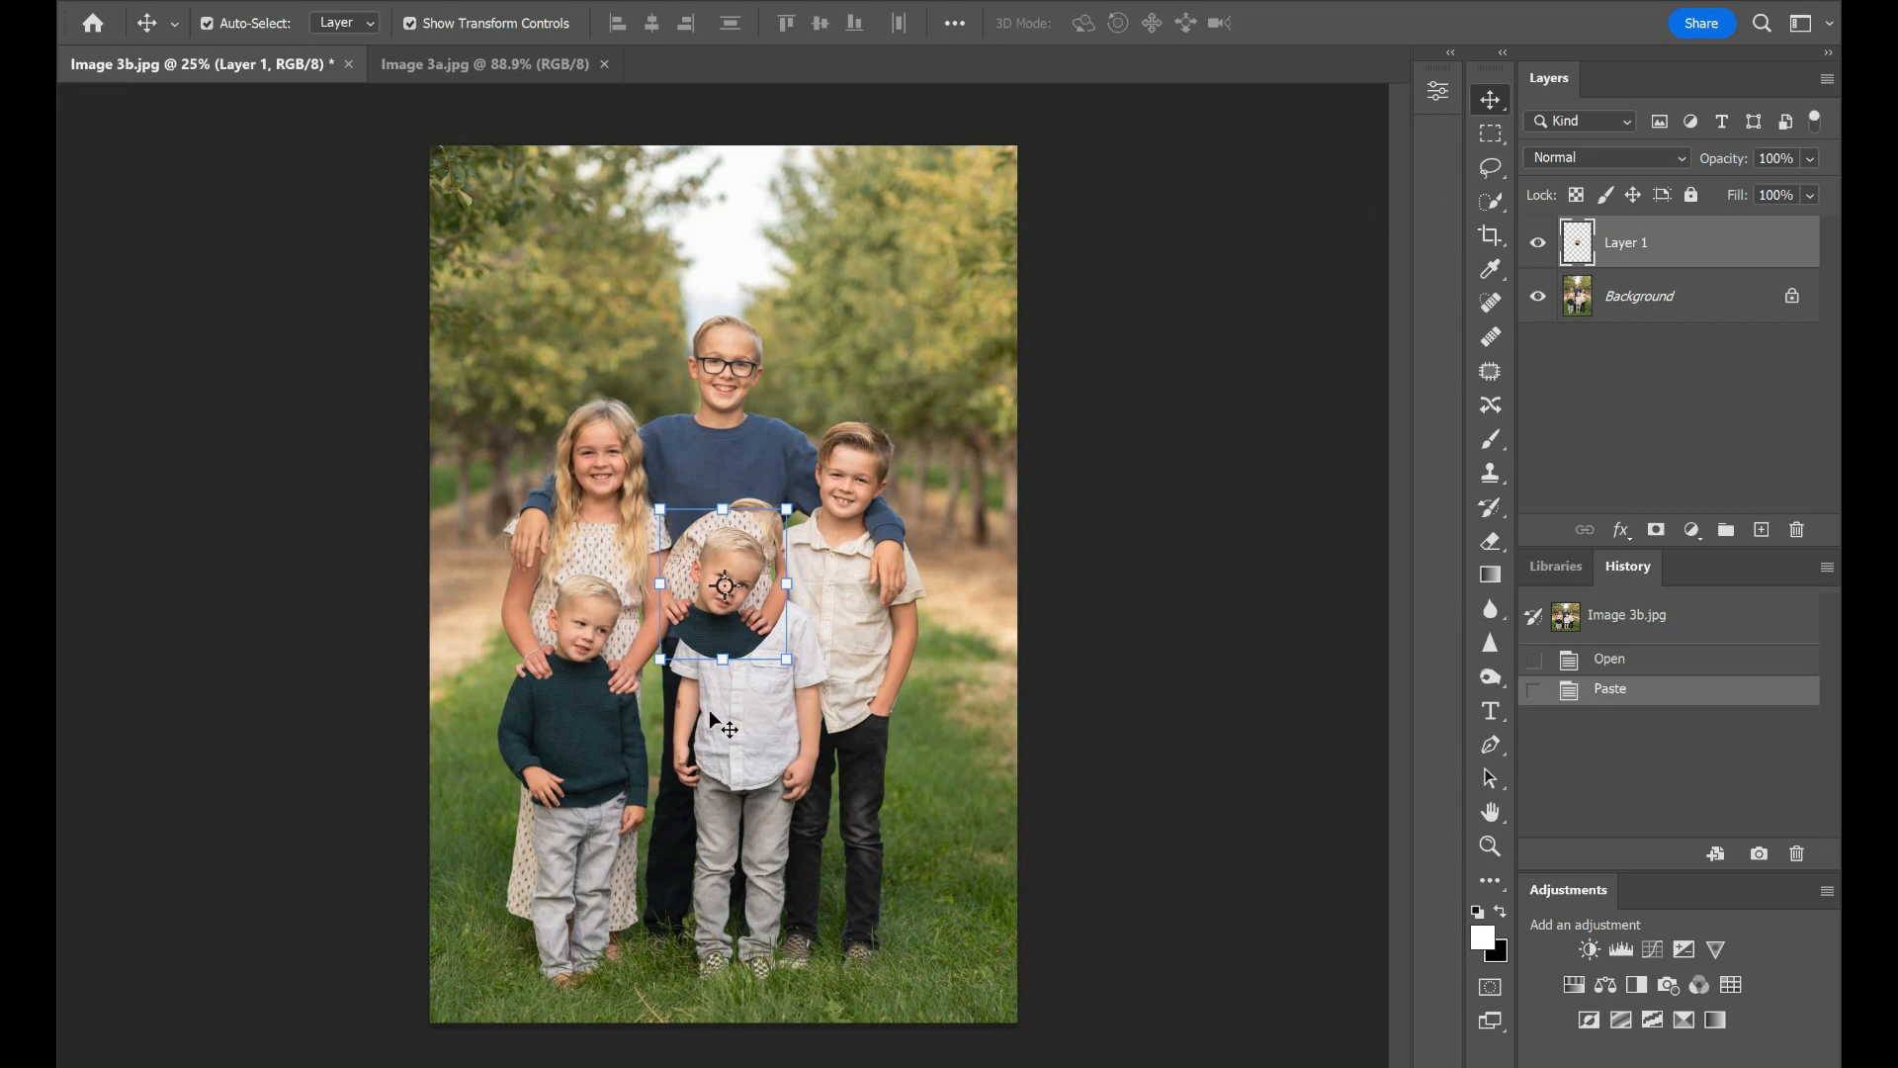
Step: Move the pasted head roughly over the same boy's head in Image 3b.jpg
{"action": "left_click_drag", "start_coordinate": [701, 636], "coordinate": [565, 680]}
{"action": "scroll", "coordinate": [565, 680], "scroll_direction": "up", "scroll_amount": 5}
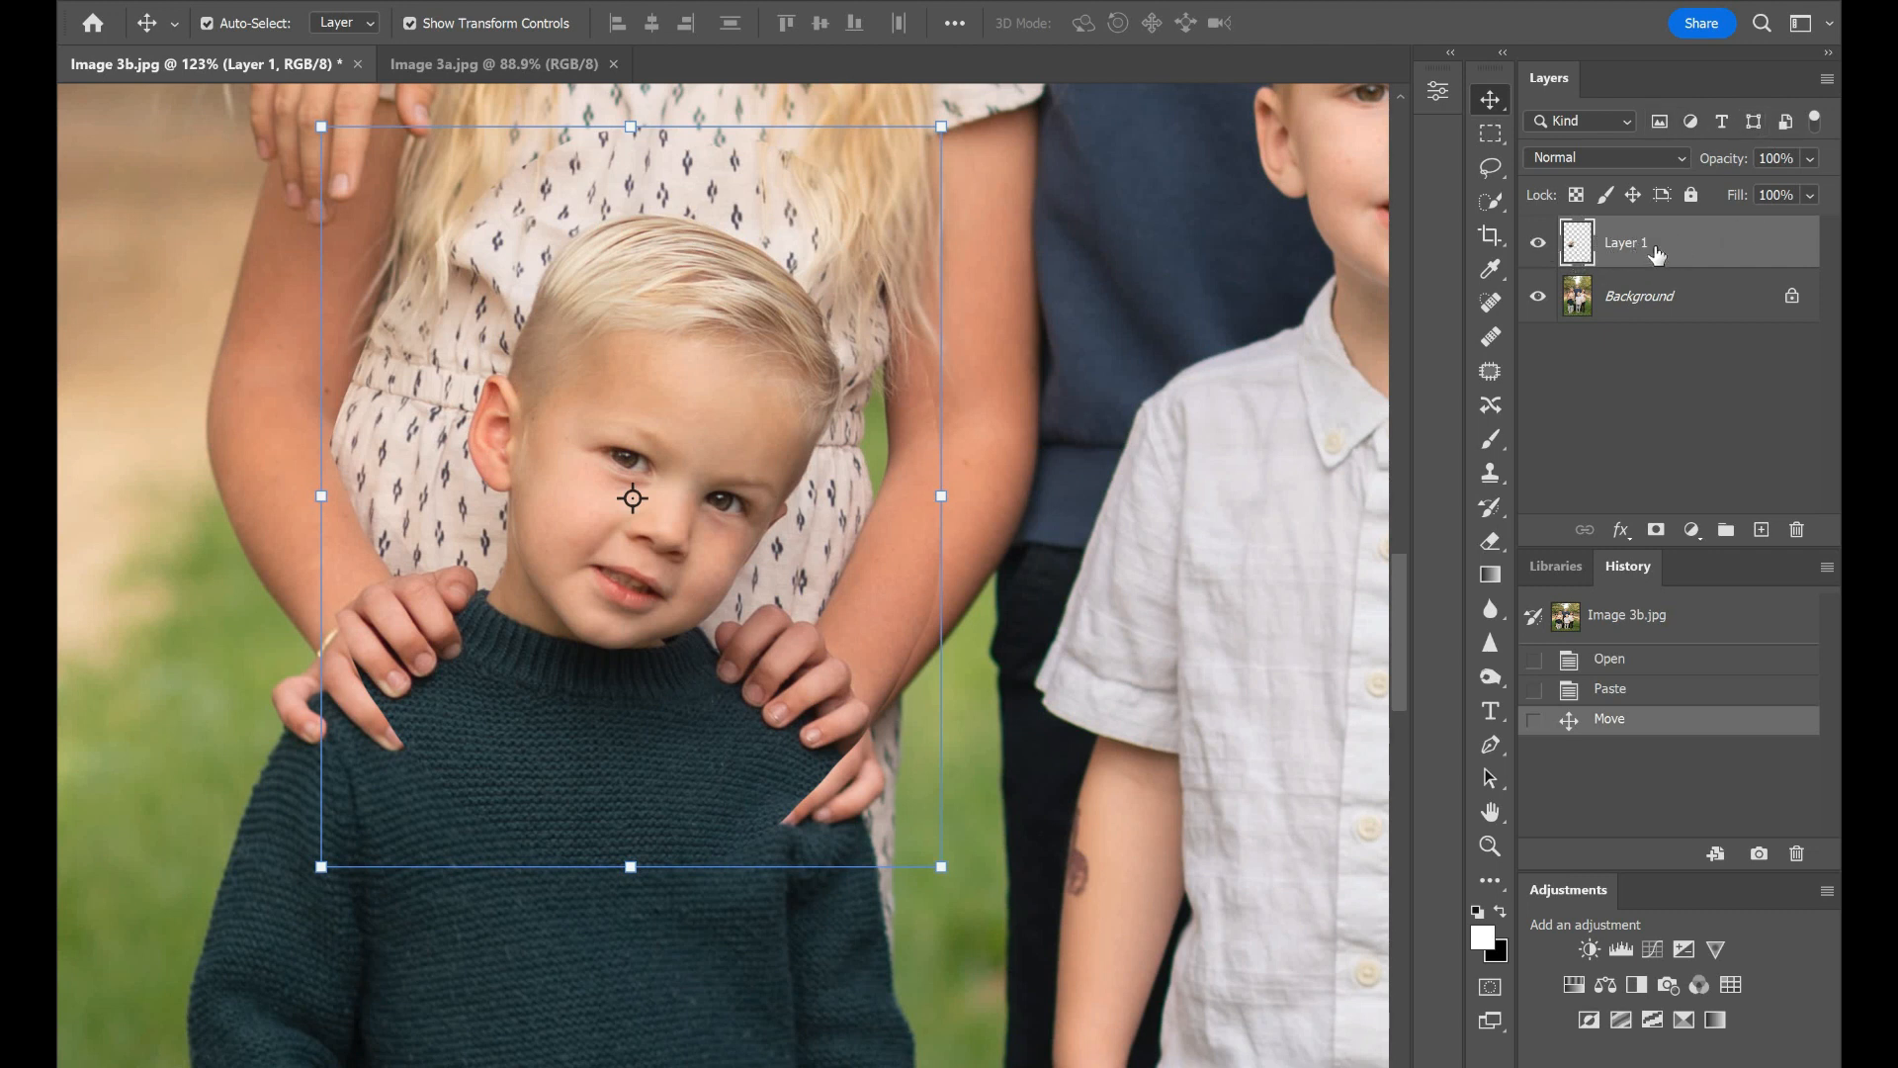
{"action": "mouse_move", "coordinate": [630, 393]}
{"action": "left_mouse_down"}
{"action": "mouse_move", "coordinate": [1157, 376]}
{"action": "mouse_move", "coordinate": [632, 428]}
{"action": "left_mouse_up"}
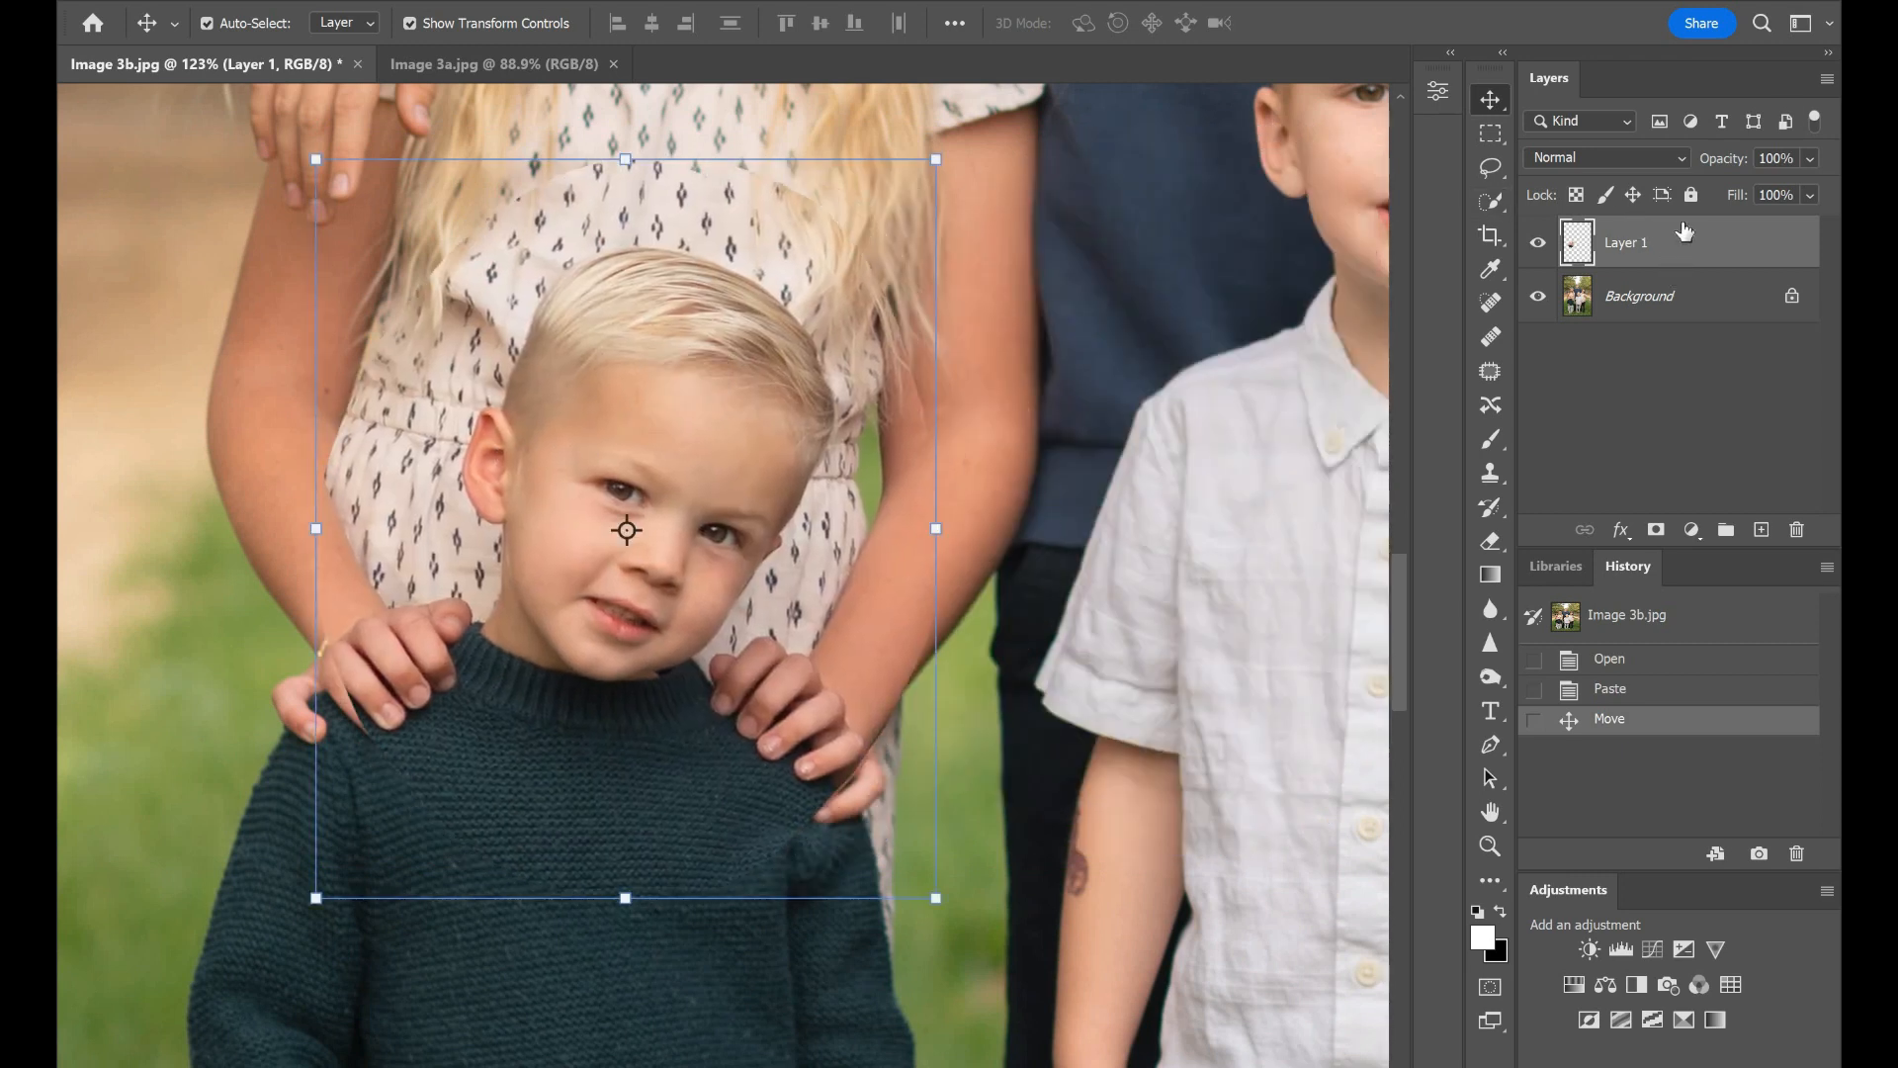
Step: Lower Layer 1's opacity to 49% and align the pasted head and collar with the boy underneath
{"action": "left_click", "coordinate": [1816, 158]}
{"action": "left_click", "coordinate": [1760, 188]}
{"action": "left_click_drag", "start_coordinate": [842, 423], "coordinate": [800, 396]}
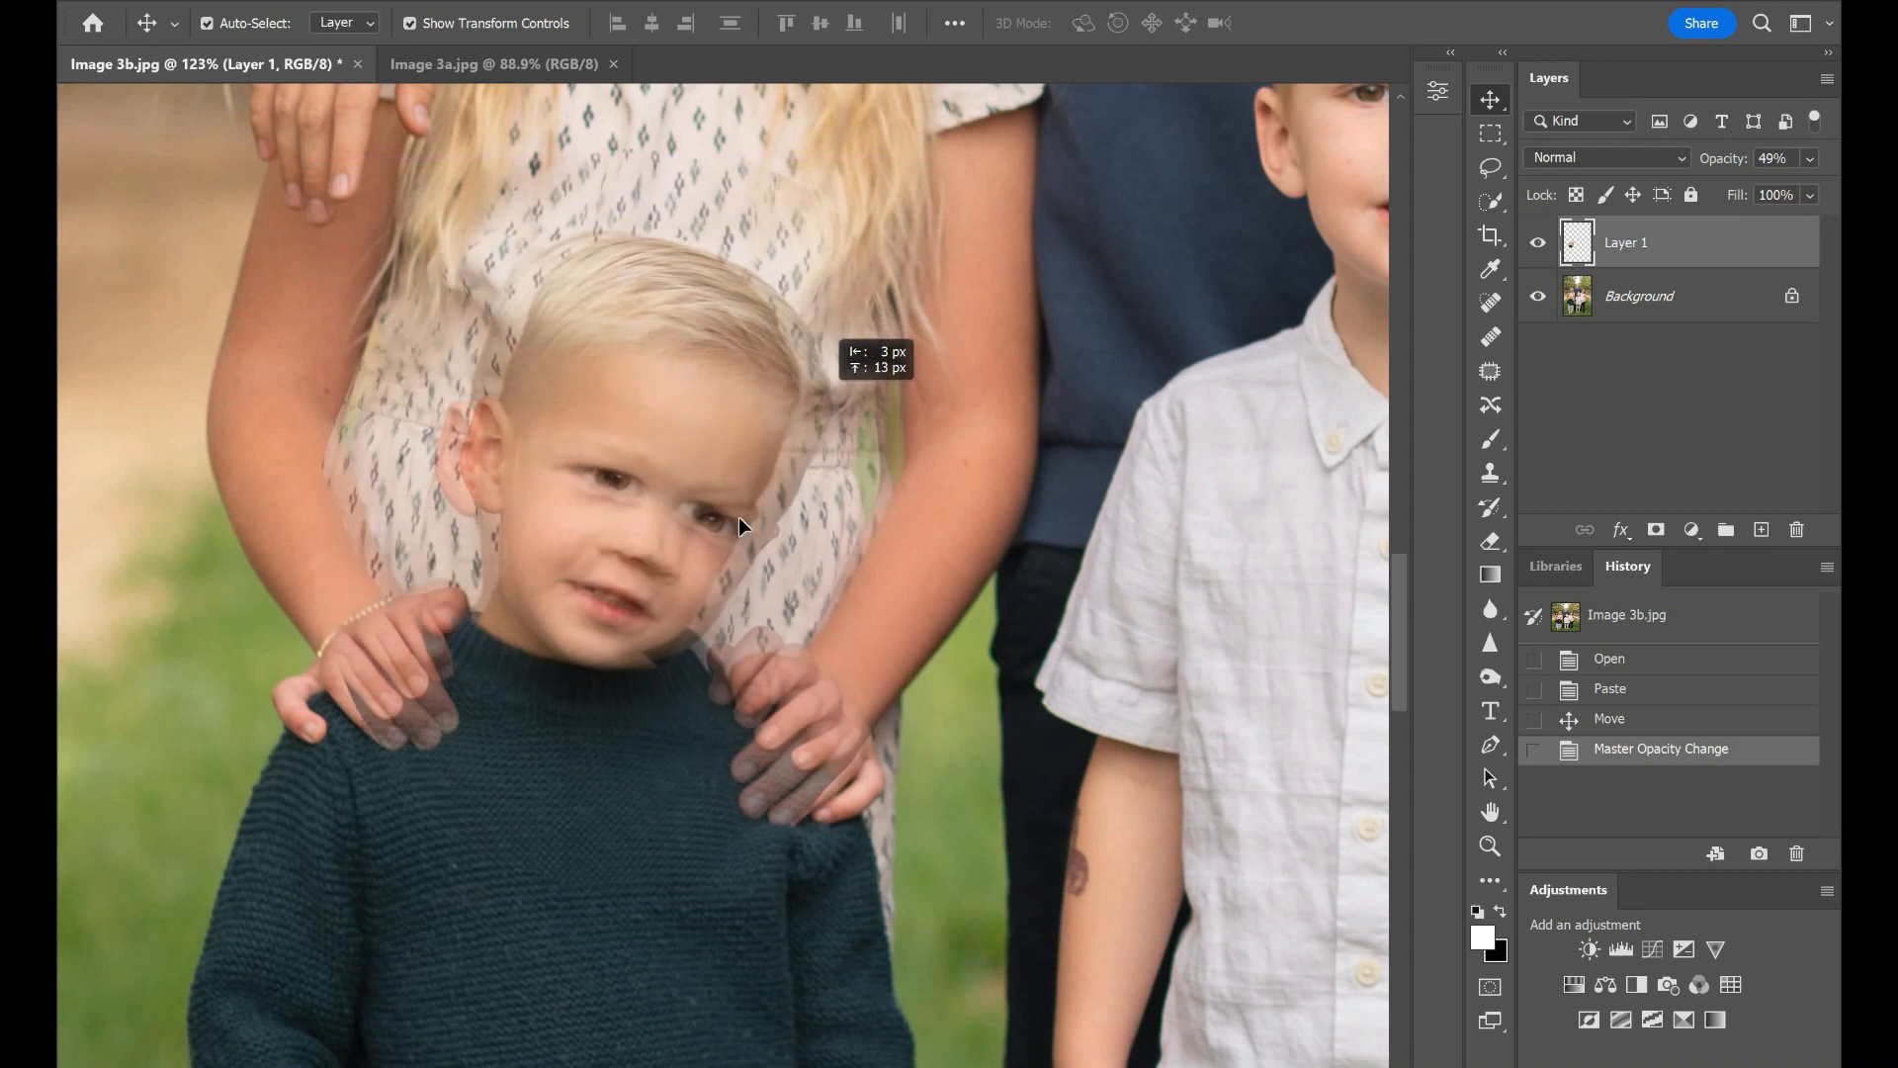
{"action": "left_click_drag", "start_coordinate": [739, 518], "coordinate": [739, 518]}
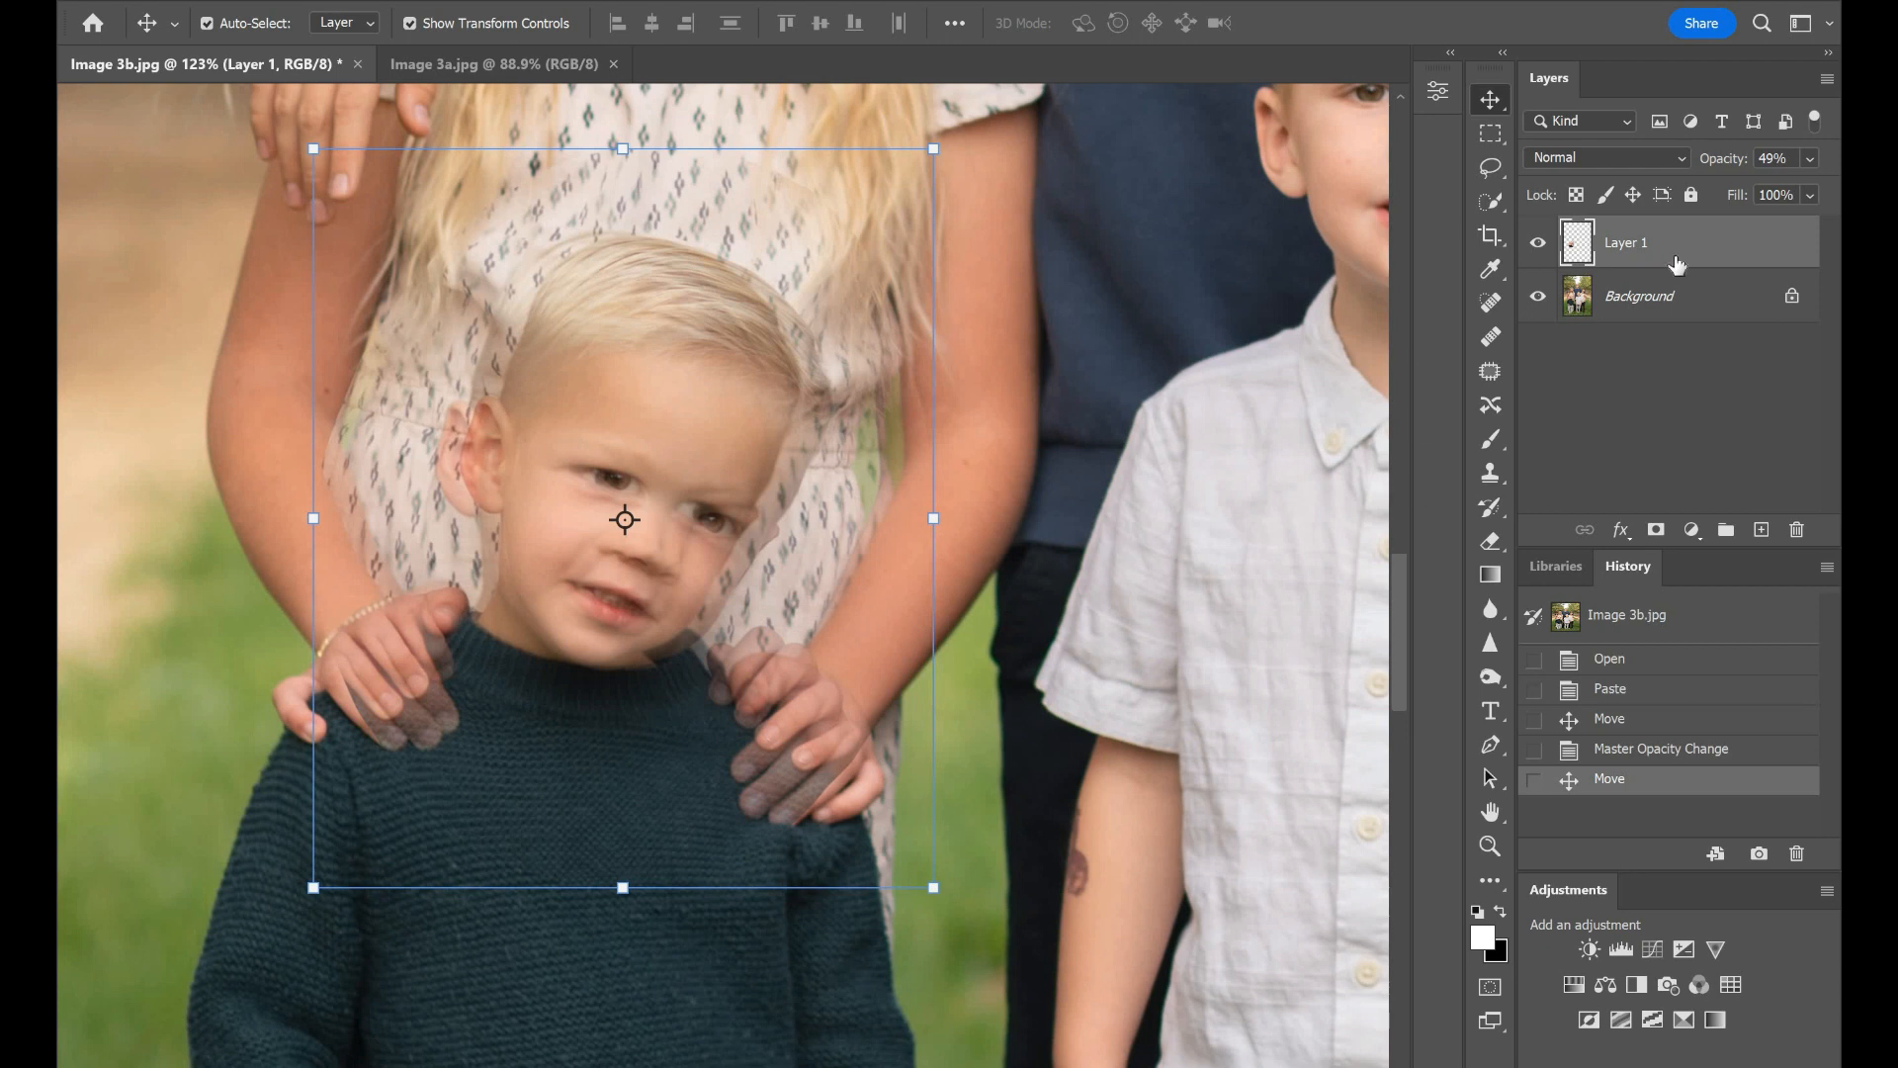
Step: Restore Layer 1's opacity to 100% and keep that layer selected
{"action": "left_click", "coordinate": [1808, 159]}
{"action": "left_click_drag", "start_coordinate": [1758, 187], "coordinate": [1837, 187]}
{"action": "left_click", "coordinate": [1708, 251]}
{"action": "left_click", "coordinate": [1707, 251], "text": "ctrl"}
{"action": "left_click", "coordinate": [1707, 247]}
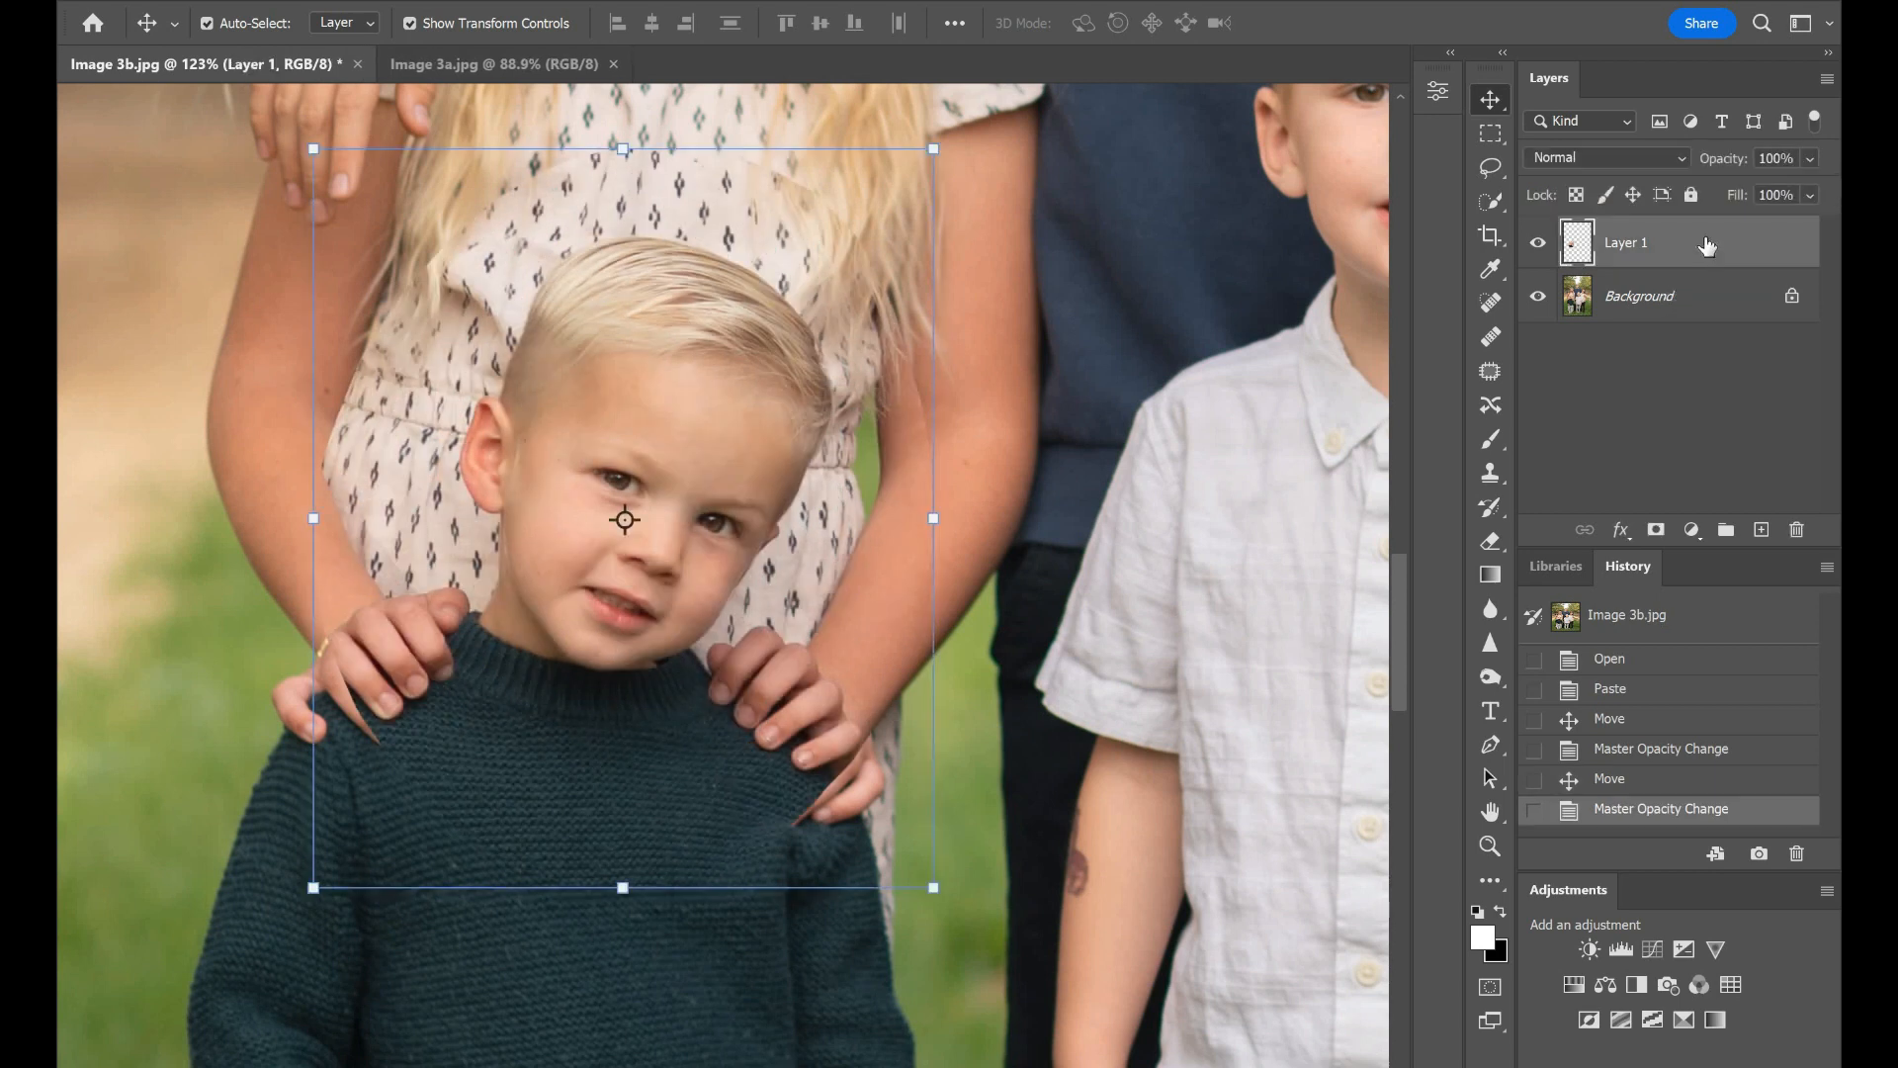
Step: Add a layer mask to Layer 1, make the mask active and fill it with black
{"action": "left_click", "coordinate": [1654, 531]}
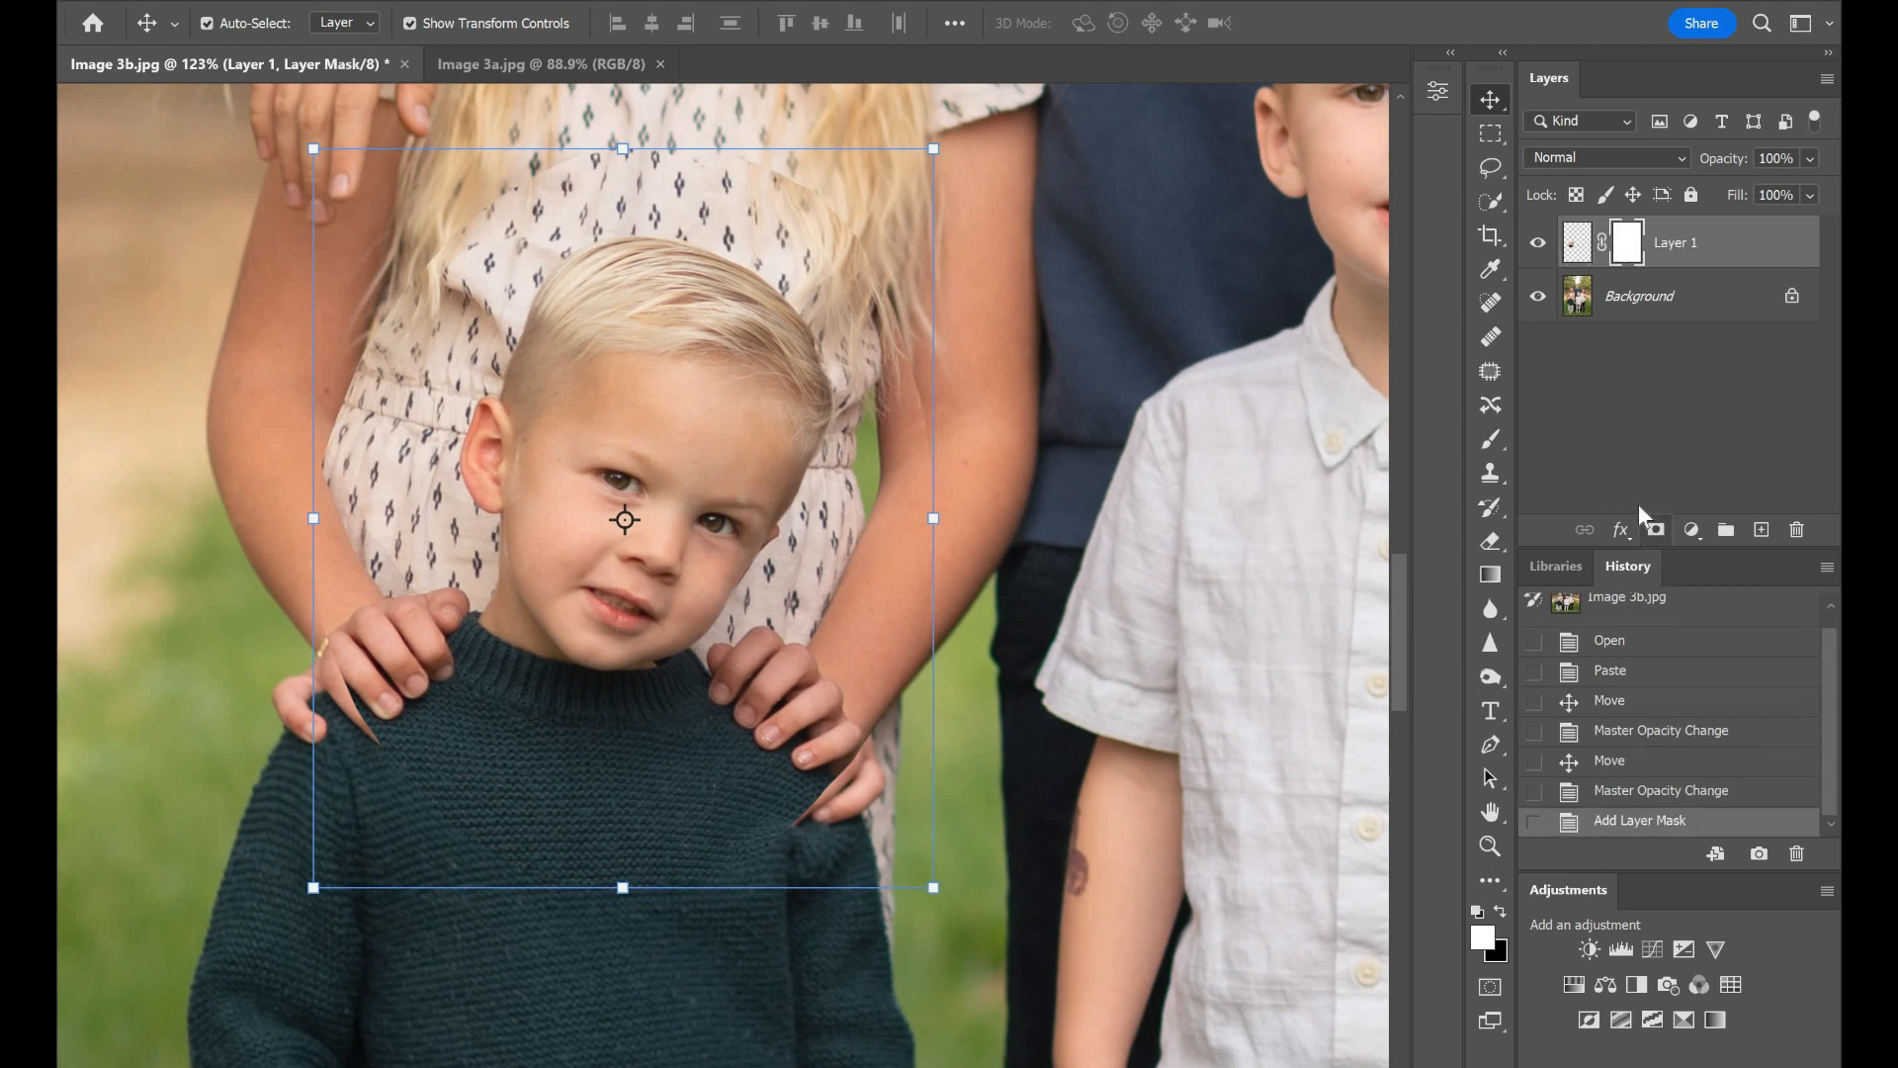
{"action": "left_click", "coordinate": [1615, 350]}
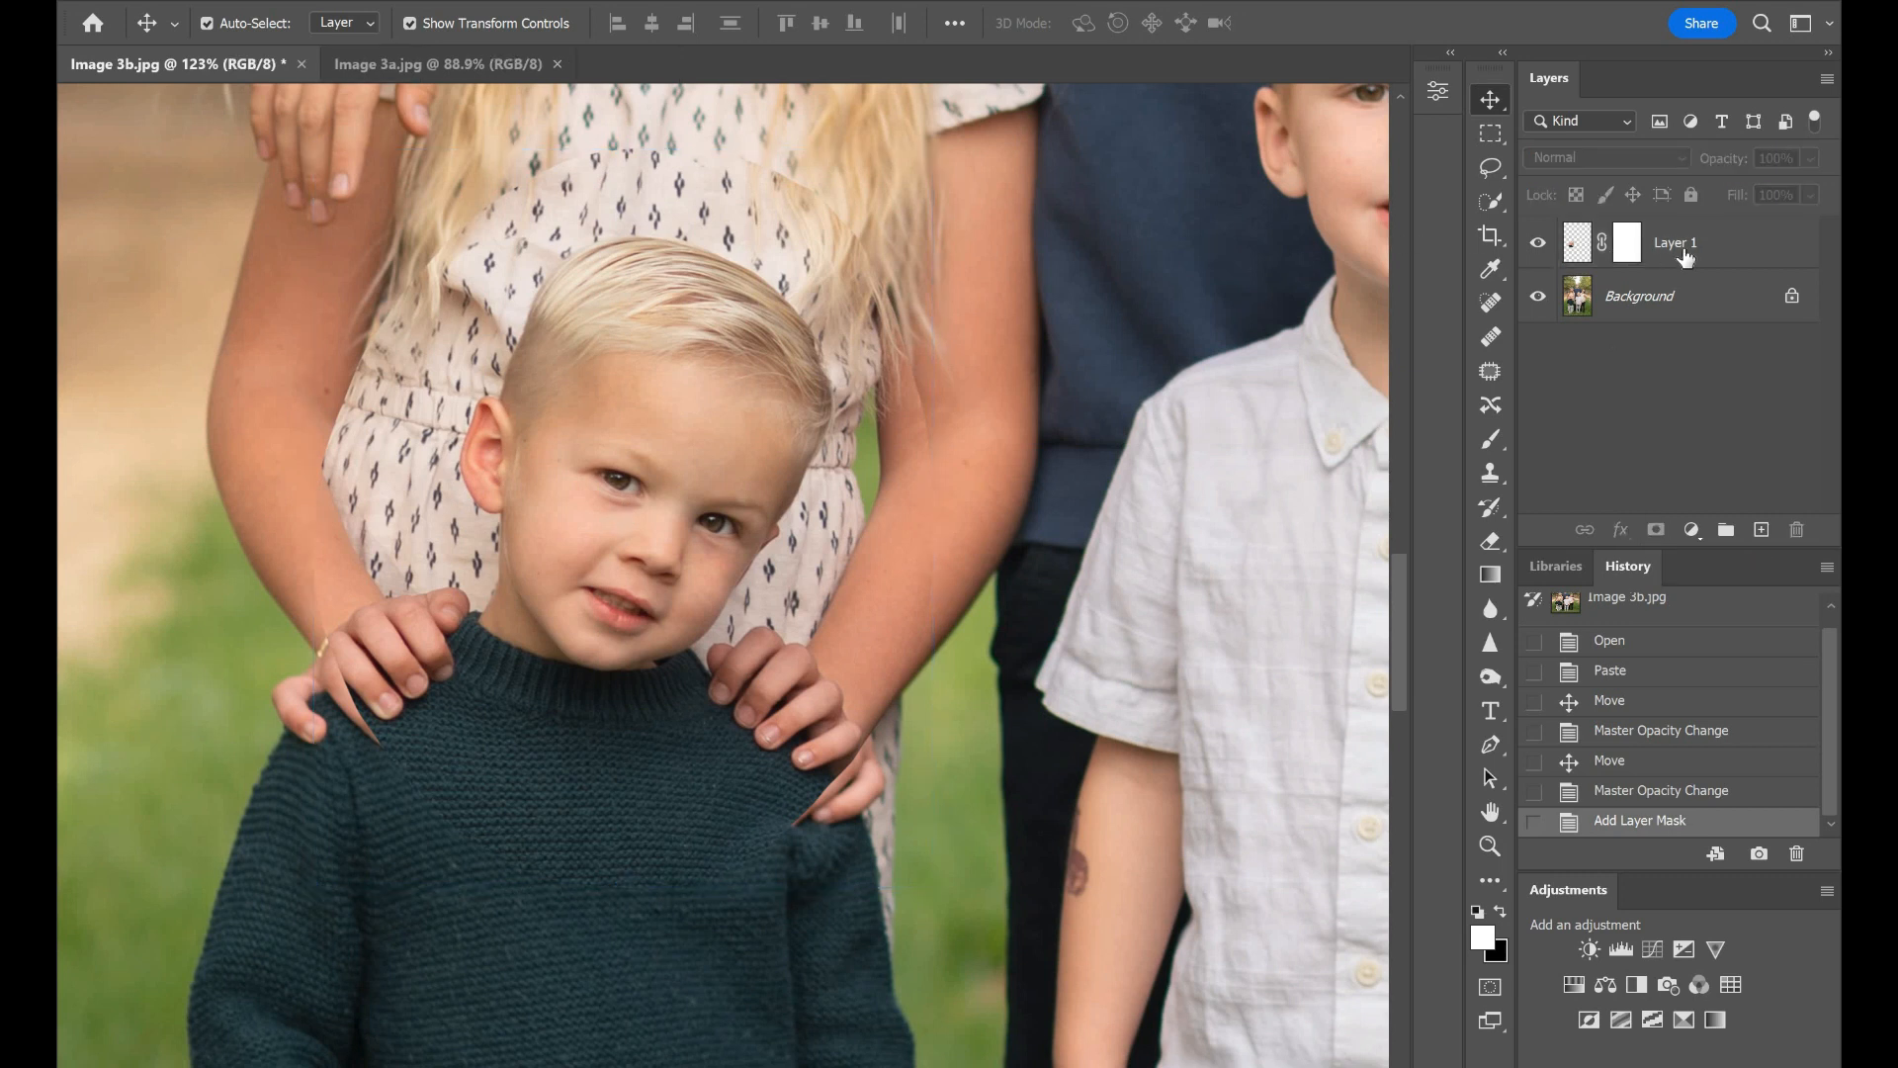
{"action": "left_click", "coordinate": [1645, 255]}
{"action": "right_click", "coordinate": [1637, 251]}
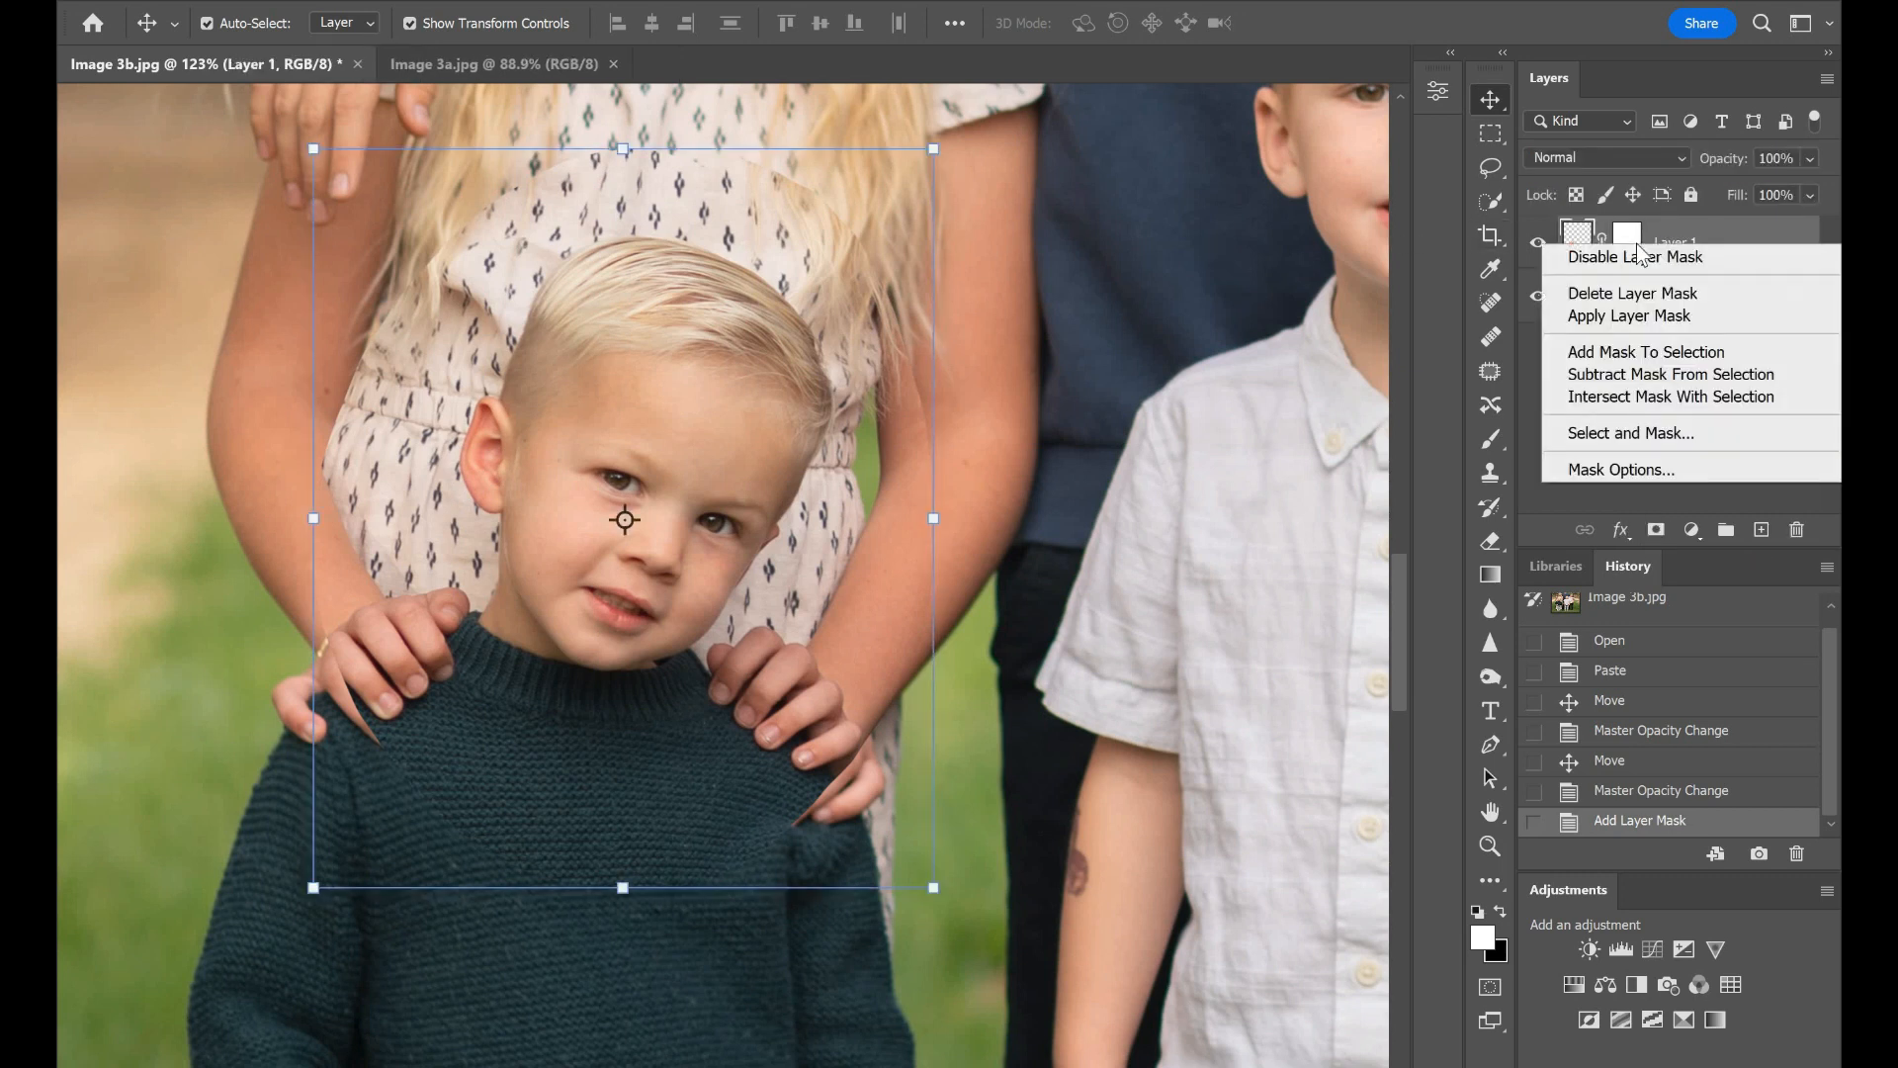
{"action": "key", "text": "Escape"}
{"action": "left_click", "coordinate": [1637, 250]}
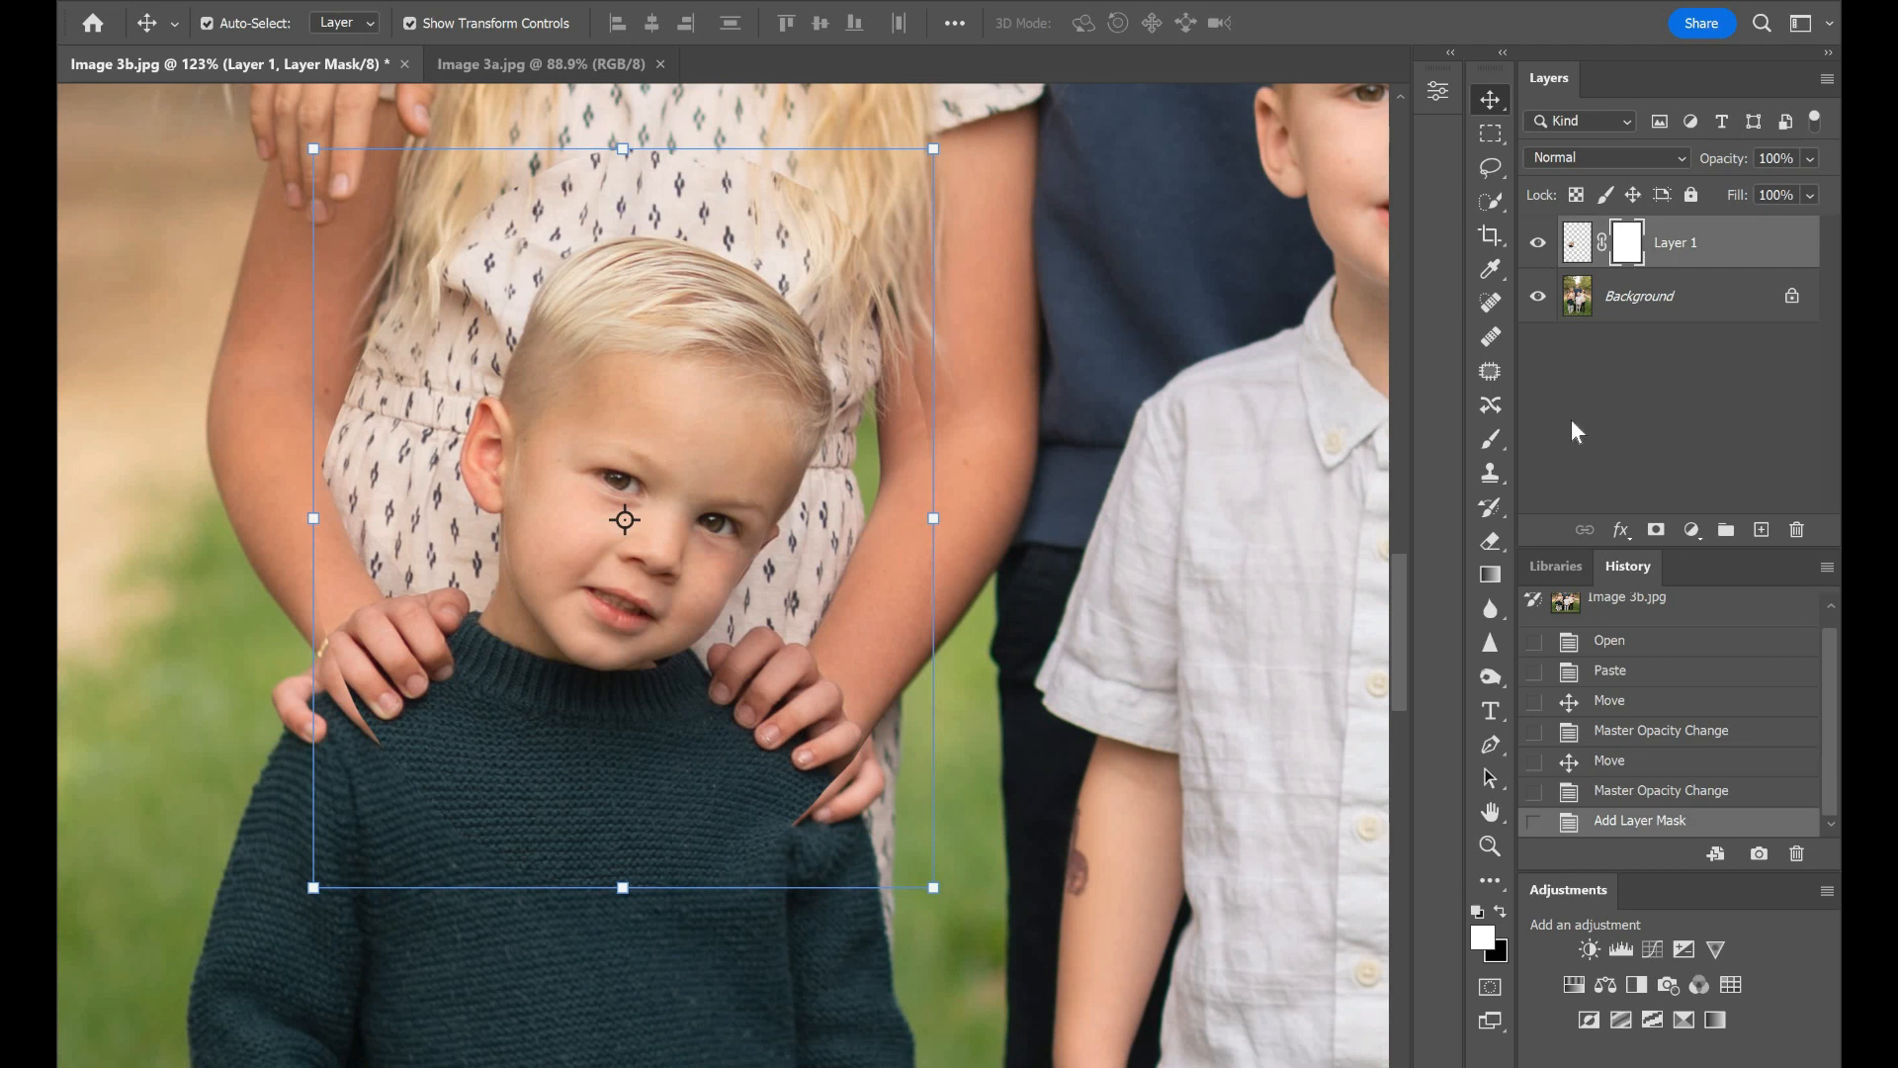
{"action": "key", "text": "ctrl+BackSpace"}
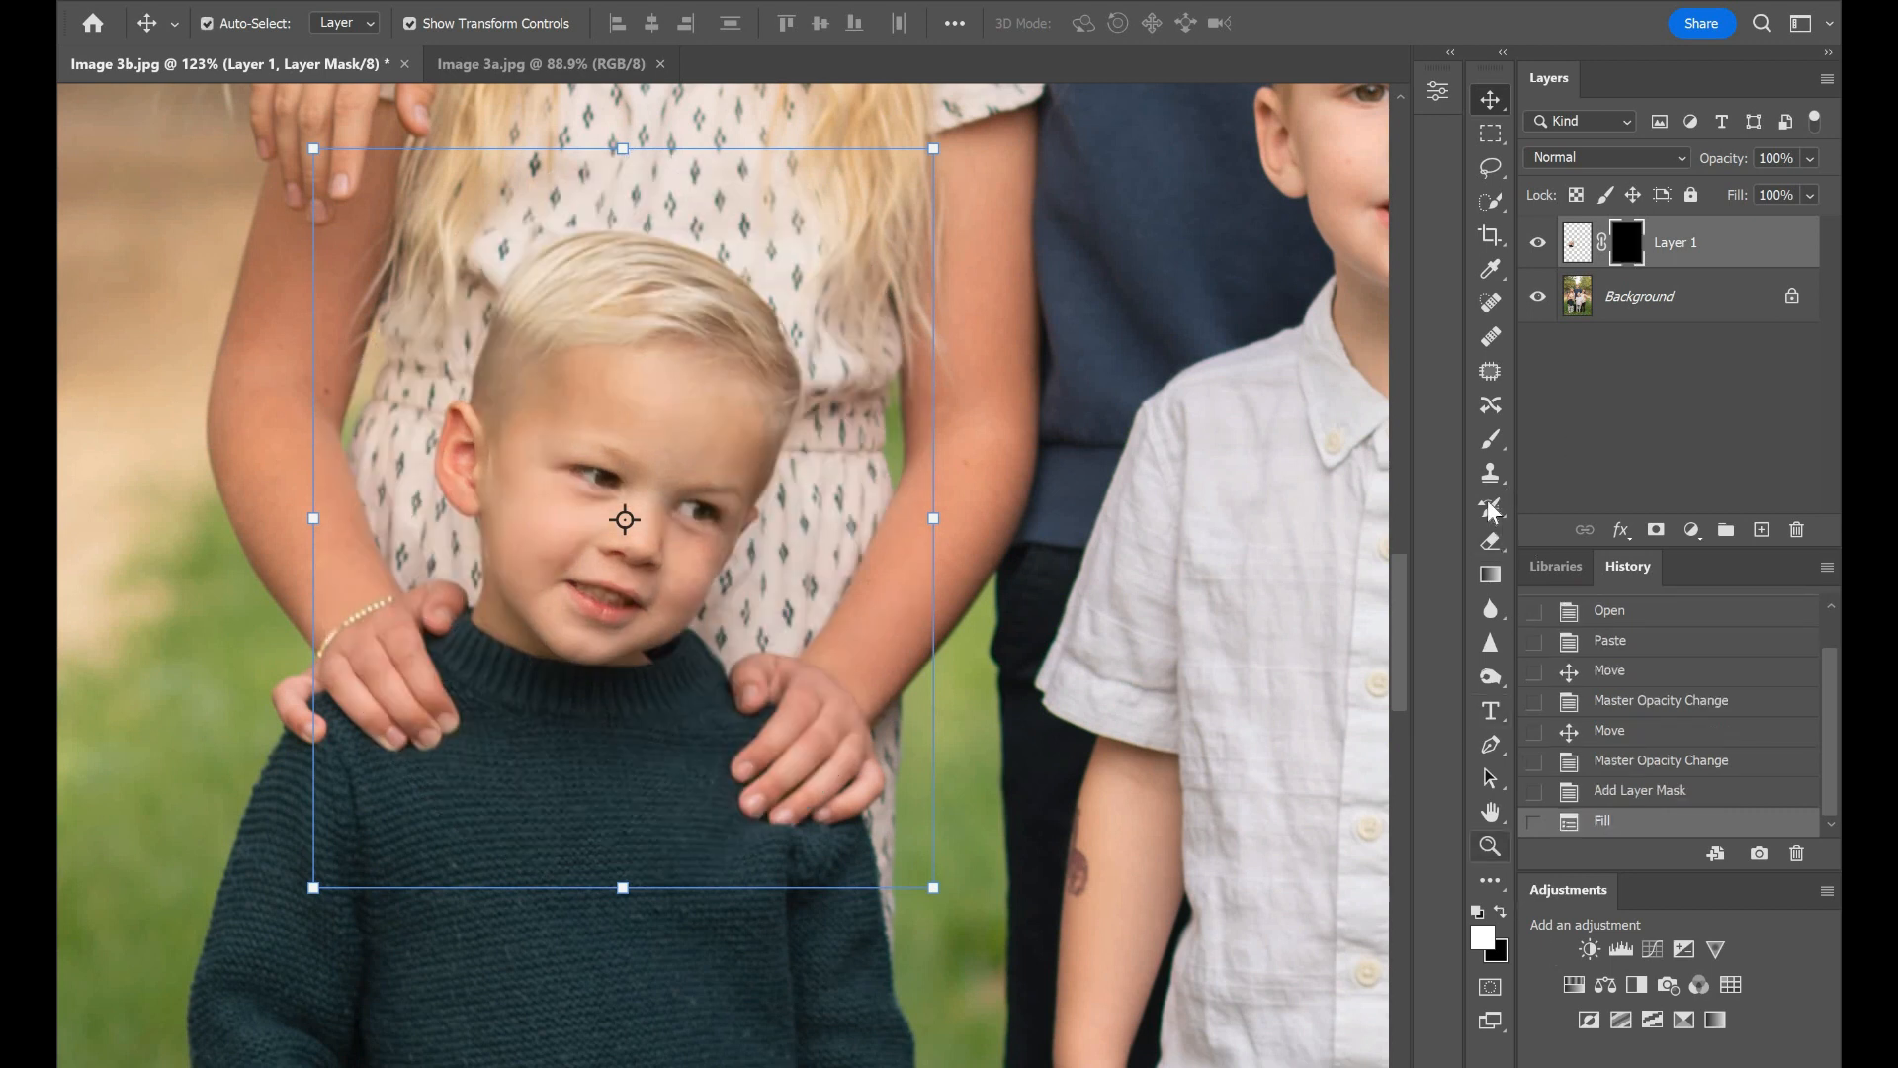
Step: Set up the Brush tool with 100% opacity and a size of 91 px
{"action": "left_click", "coordinate": [1487, 435]}
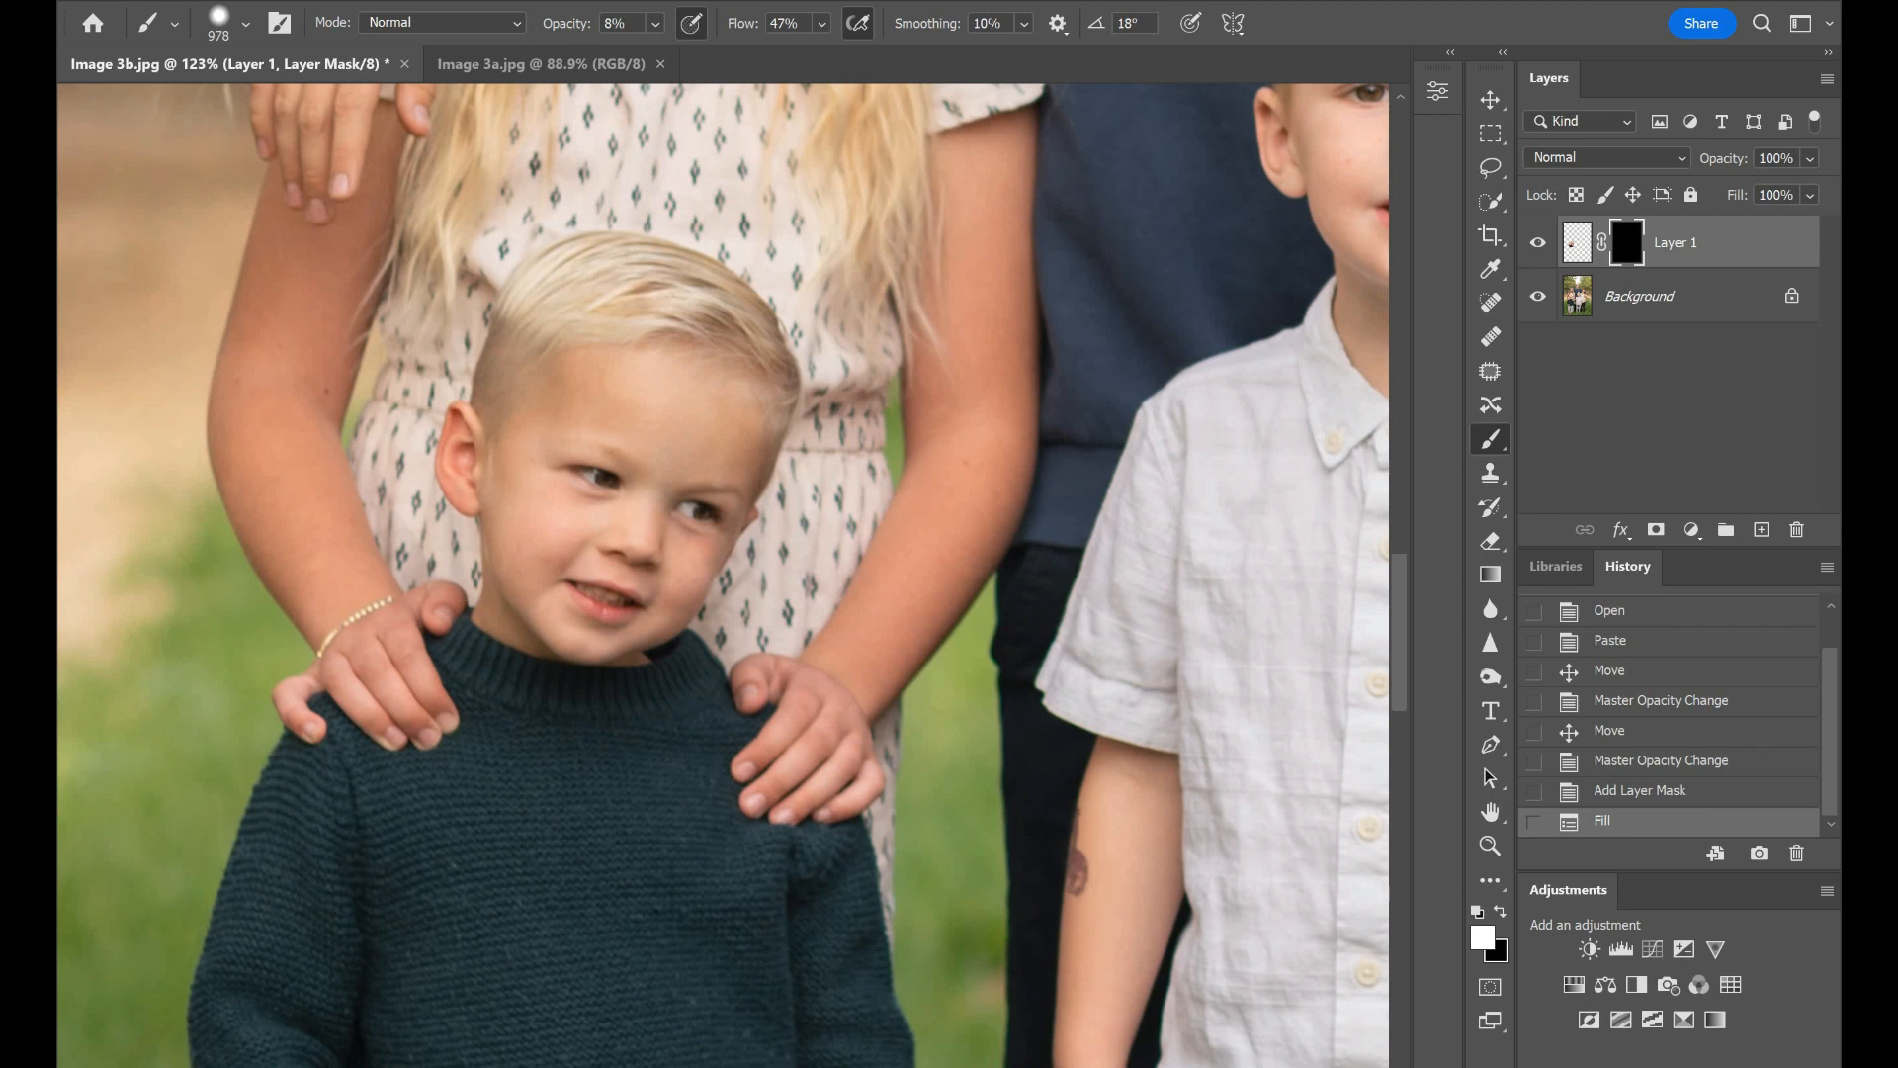
{"action": "left_click_drag", "start_coordinate": [655, 24], "coordinate": [802, 51]}
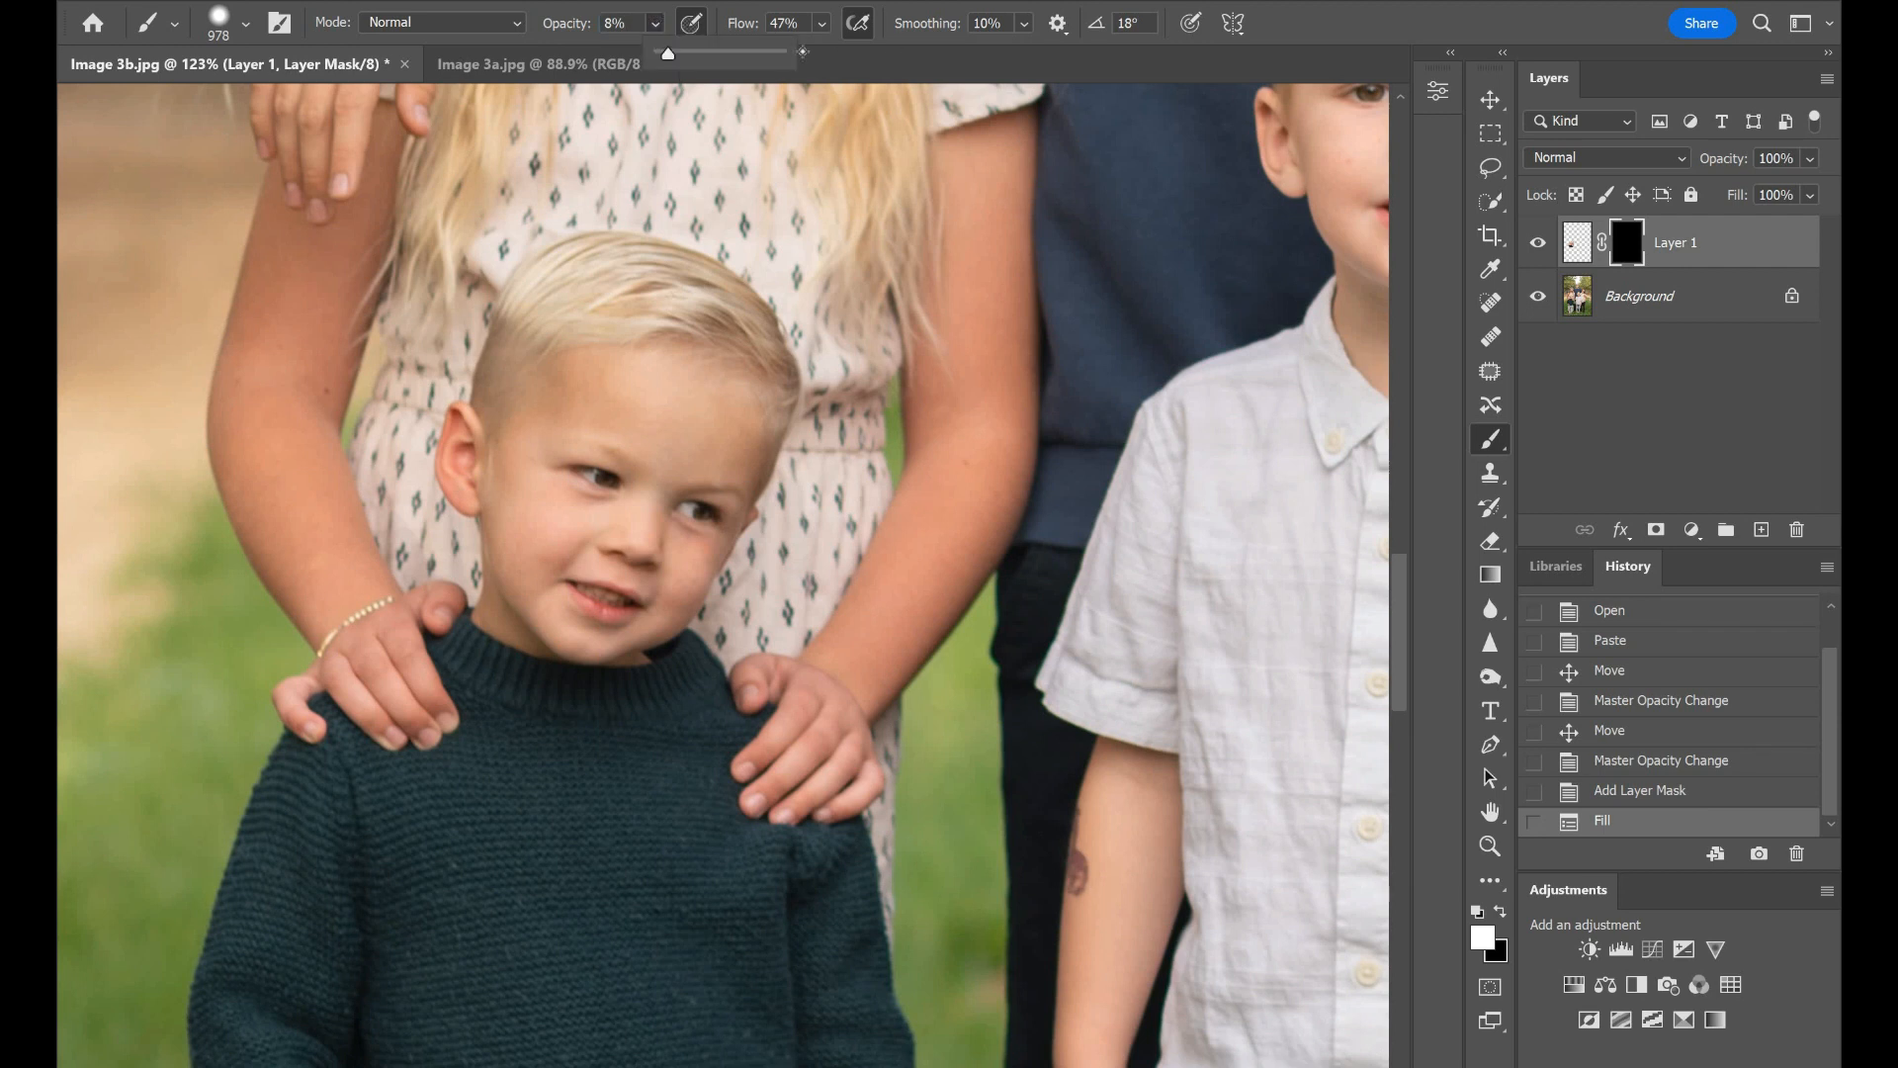
{"action": "left_click", "coordinate": [246, 23]}
{"action": "type", "text": "91"}
{"action": "key", "text": "Return"}
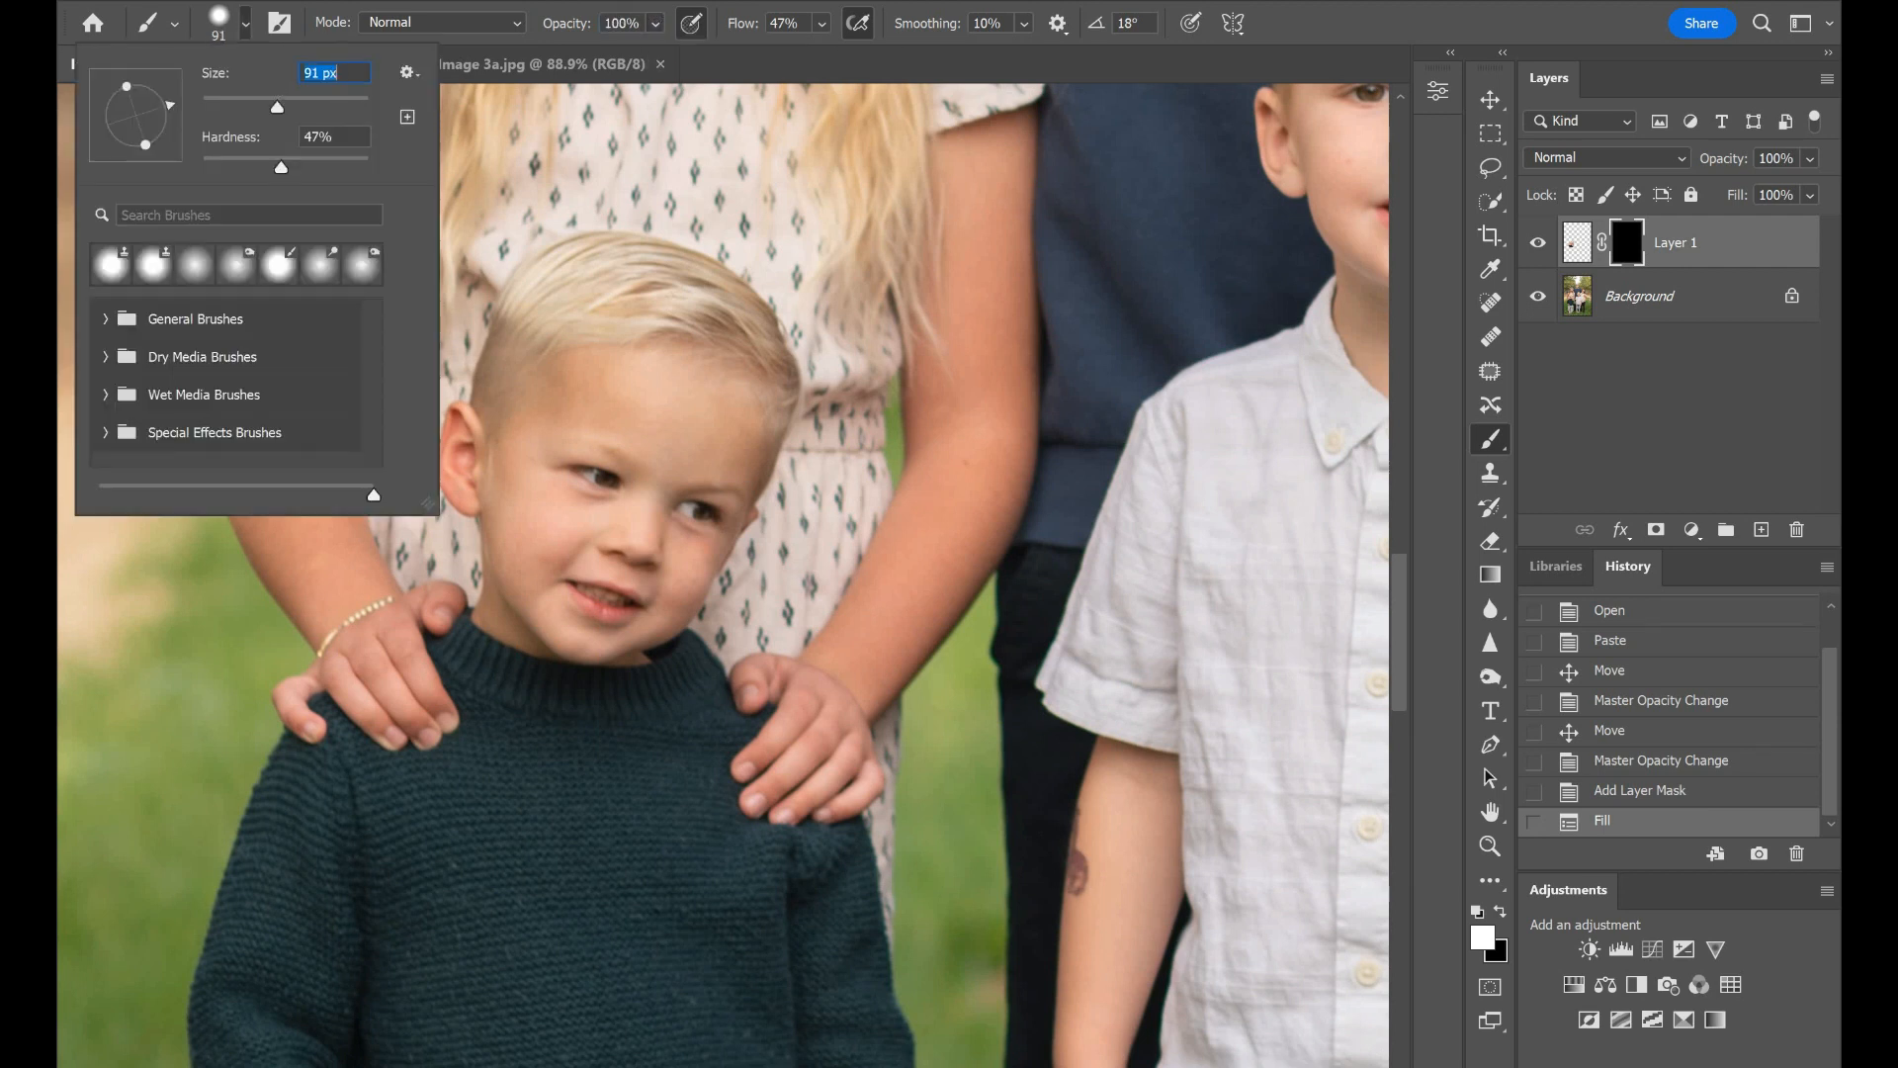
Step: Try painting white on the mask over the boy's face, undo the stroke, and fill the mask with white
{"action": "mouse_move", "coordinate": [696, 526]}
{"action": "left_mouse_down"}
{"action": "mouse_move", "coordinate": [682, 601]}
{"action": "mouse_move", "coordinate": [759, 435]}
{"action": "mouse_move", "coordinate": [625, 524]}
{"action": "mouse_move", "coordinate": [605, 435]}
{"action": "mouse_move", "coordinate": [657, 387]}
{"action": "mouse_move", "coordinate": [740, 502]}
{"action": "mouse_move", "coordinate": [775, 387]}
{"action": "mouse_move", "coordinate": [603, 287]}
{"action": "mouse_move", "coordinate": [721, 316]}
{"action": "mouse_move", "coordinate": [514, 594]}
{"action": "left_mouse_up"}
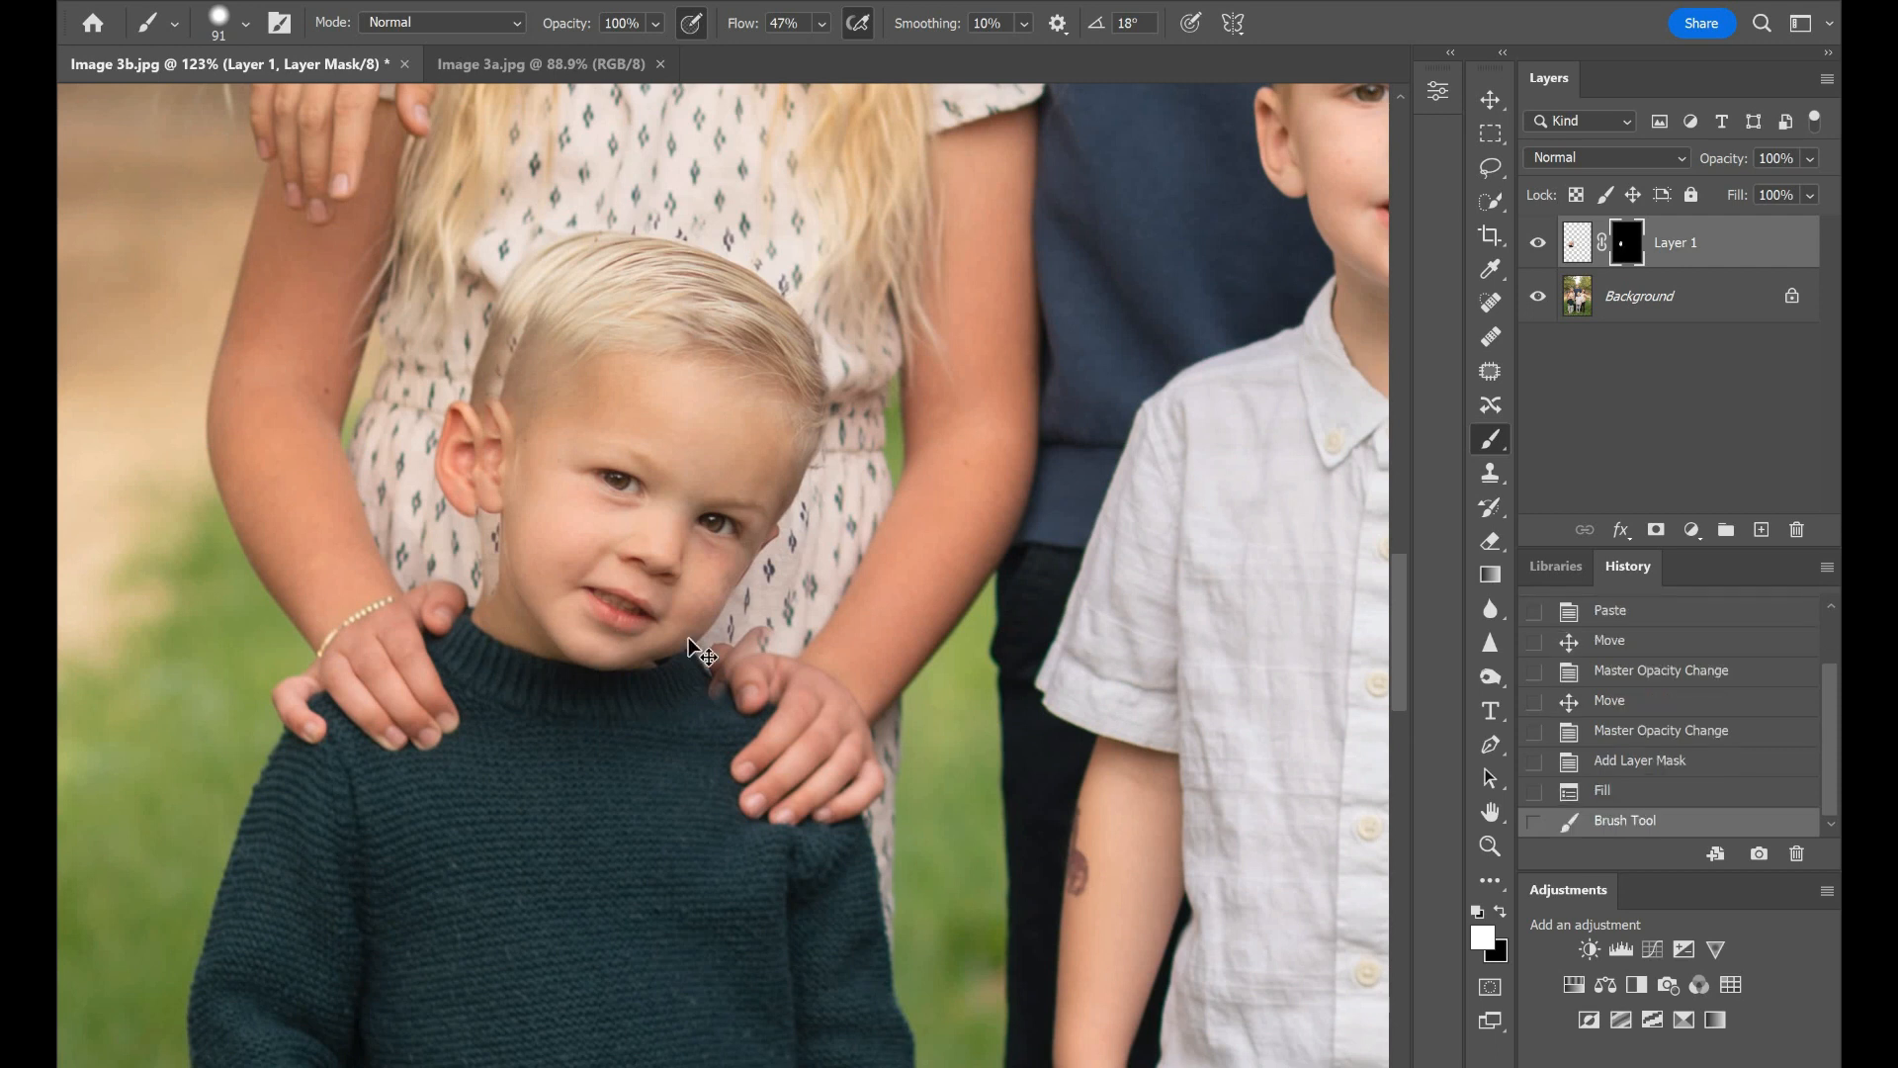
{"action": "key", "text": "ctrl+z"}
{"action": "key", "text": "alt+BackSpace"}
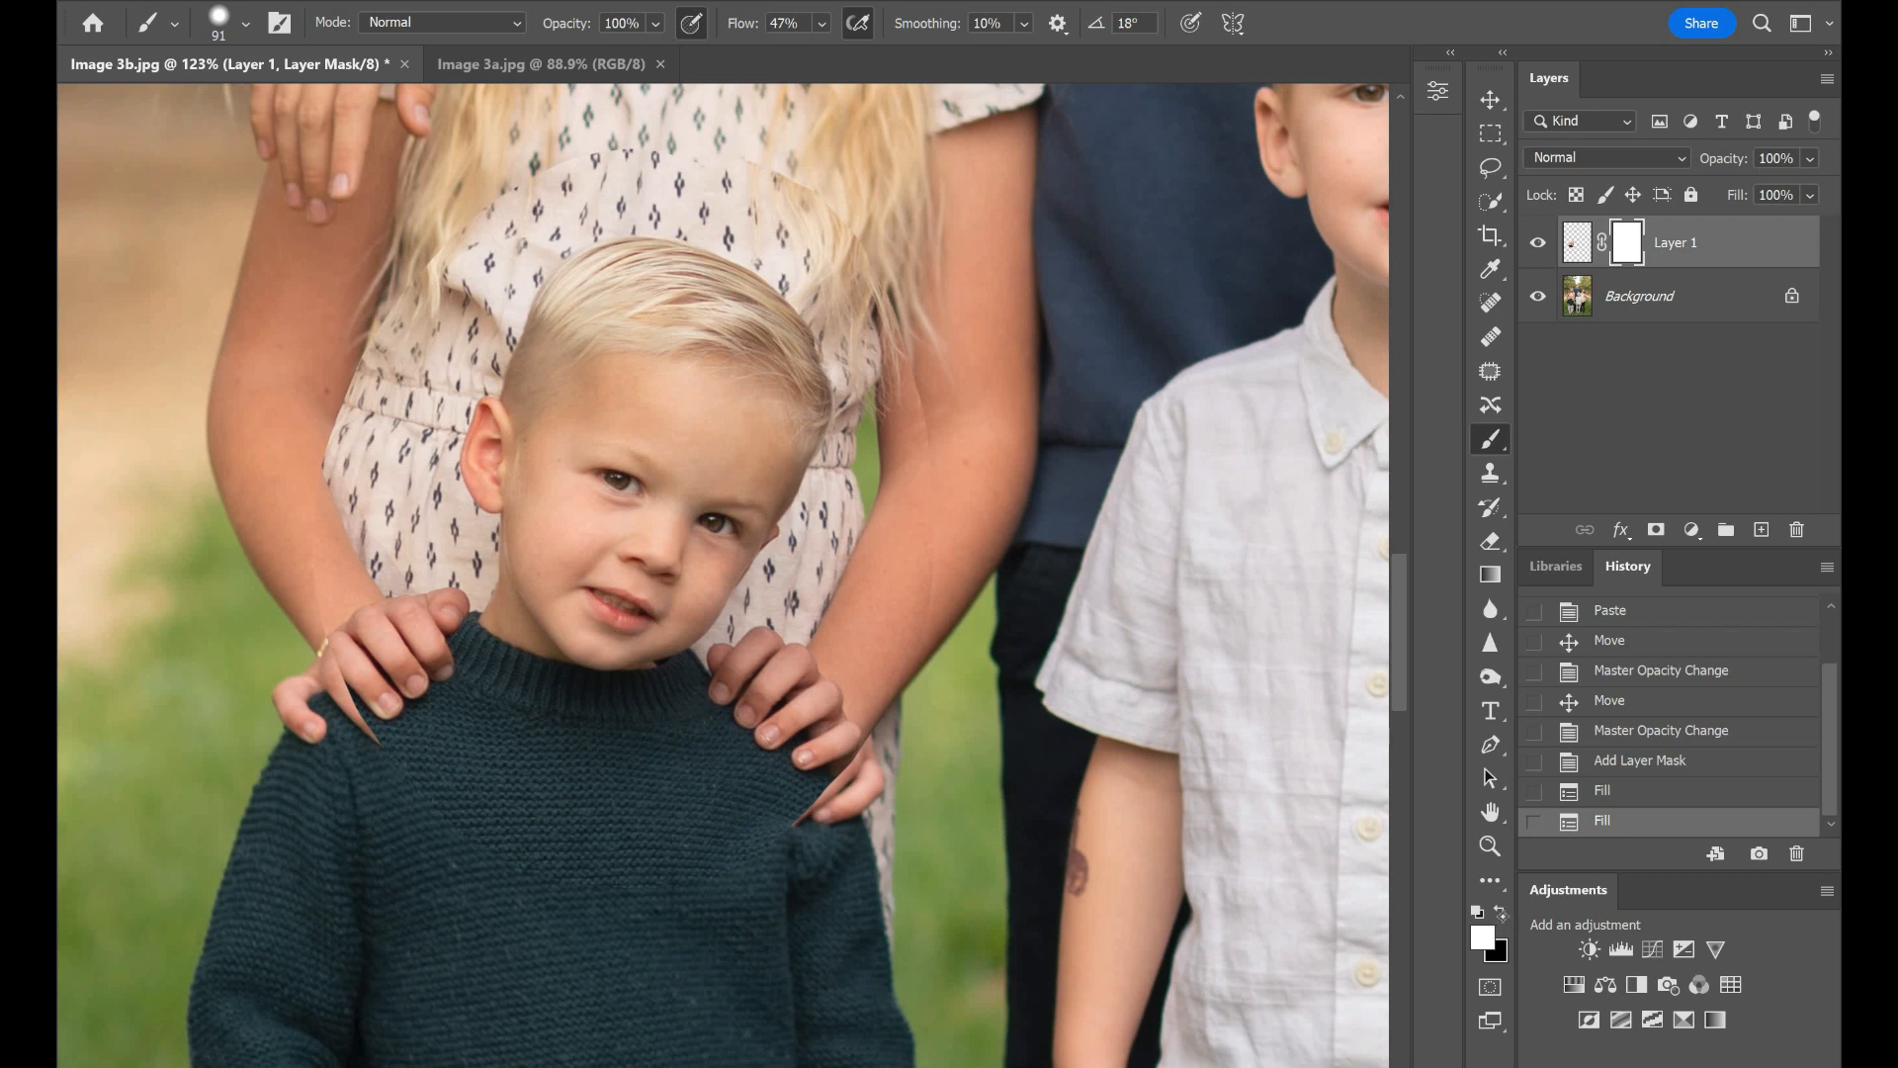
Step: Paint black on Layer 1's mask over the girl's forearm and hand nearest the white-shirted boy to hide the mismatched paste
{"action": "key", "text": "x"}
{"action": "mouse_move", "coordinate": [697, 124]}
{"action": "left_mouse_down"}
{"action": "mouse_move", "coordinate": [846, 235]}
{"action": "mouse_move", "coordinate": [662, 115]}
{"action": "mouse_move", "coordinate": [887, 230]}
{"action": "mouse_move", "coordinate": [650, 153]}
{"action": "mouse_move", "coordinate": [810, 211]}
{"action": "mouse_move", "coordinate": [697, 133]}
{"action": "left_mouse_up"}
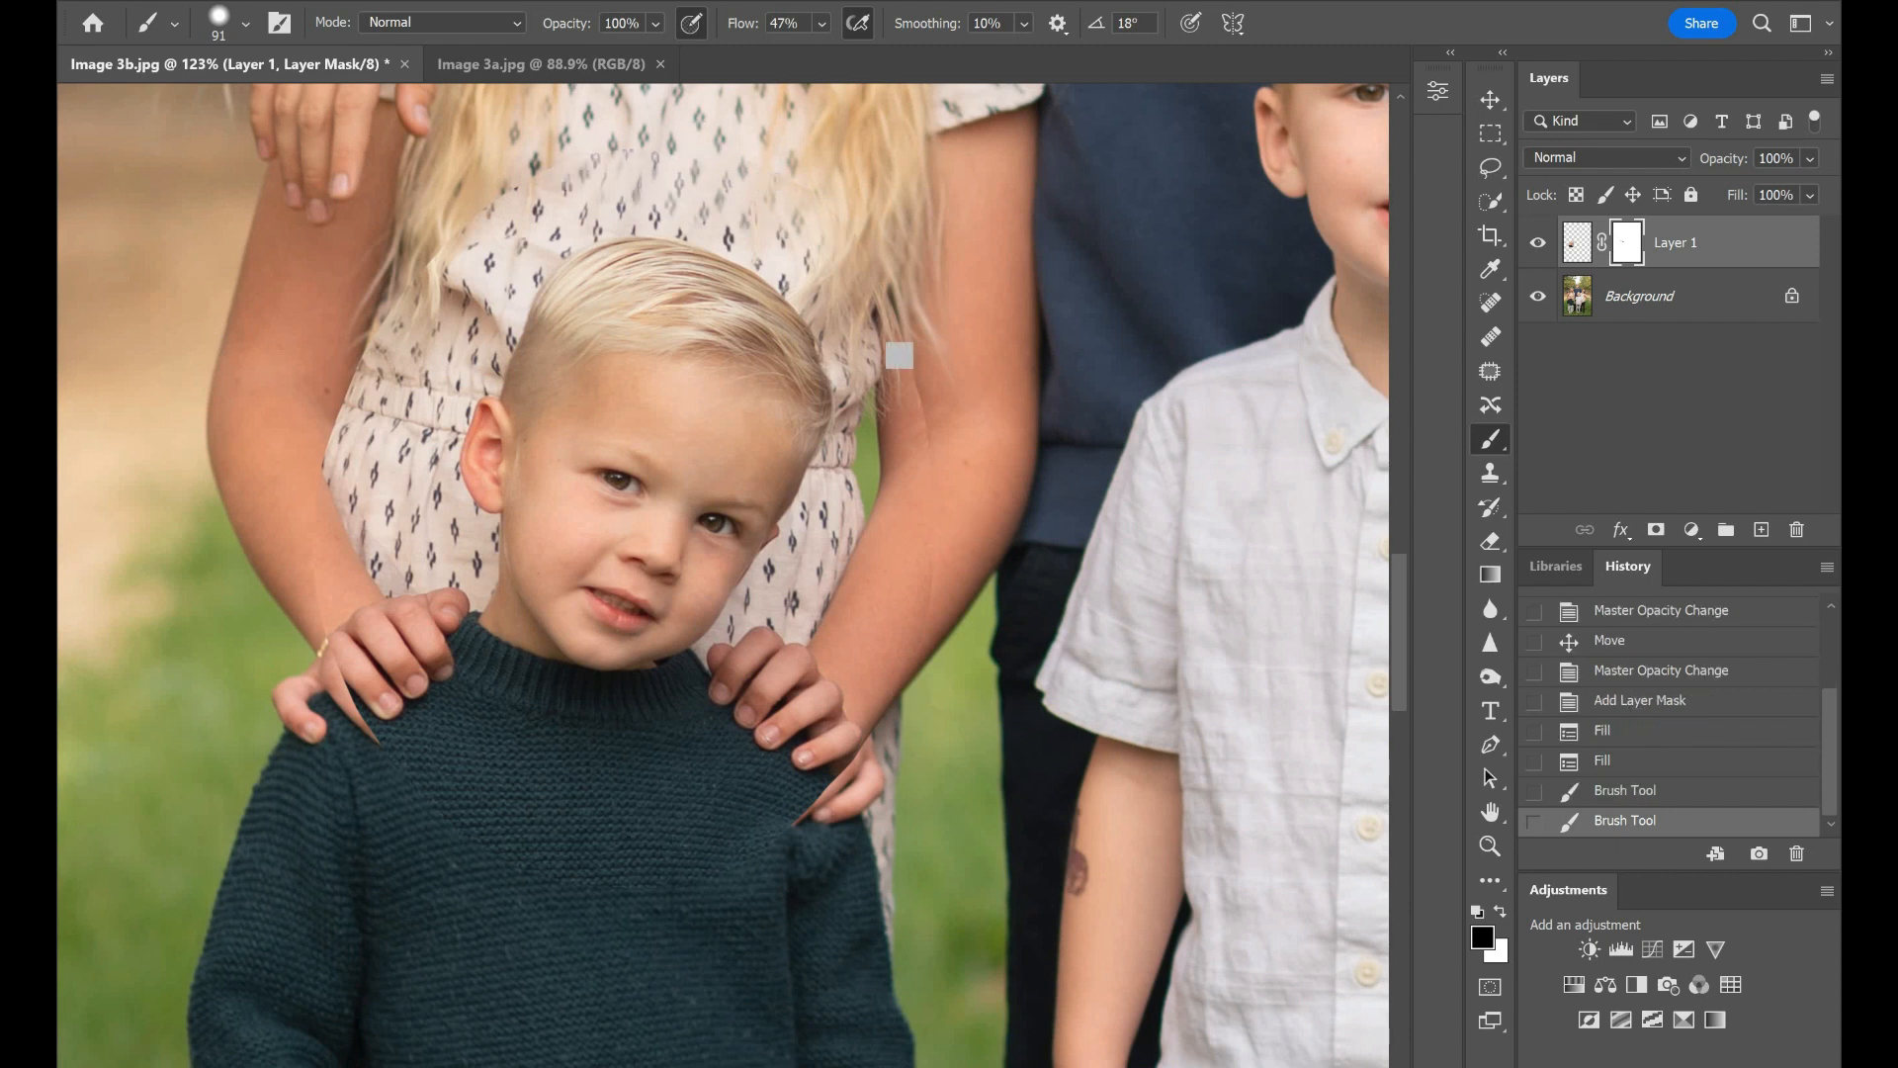
{"action": "mouse_move", "coordinate": [864, 292]}
{"action": "left_mouse_down"}
{"action": "mouse_move", "coordinate": [870, 520]}
{"action": "mouse_move", "coordinate": [867, 347]}
{"action": "mouse_move", "coordinate": [908, 590]}
{"action": "mouse_move", "coordinate": [867, 498]}
{"action": "mouse_move", "coordinate": [927, 555]}
{"action": "mouse_move", "coordinate": [920, 480]}
{"action": "mouse_move", "coordinate": [924, 639]}
{"action": "mouse_move", "coordinate": [841, 706]}
{"action": "mouse_move", "coordinate": [819, 782]}
{"action": "mouse_move", "coordinate": [760, 652]}
{"action": "mouse_move", "coordinate": [751, 680]}
{"action": "mouse_move", "coordinate": [841, 665]}
{"action": "mouse_move", "coordinate": [779, 677]}
{"action": "mouse_move", "coordinate": [758, 657]}
{"action": "mouse_move", "coordinate": [722, 711]}
{"action": "mouse_move", "coordinate": [734, 650]}
{"action": "mouse_move", "coordinate": [728, 773]}
{"action": "mouse_move", "coordinate": [857, 660]}
{"action": "left_mouse_up"}
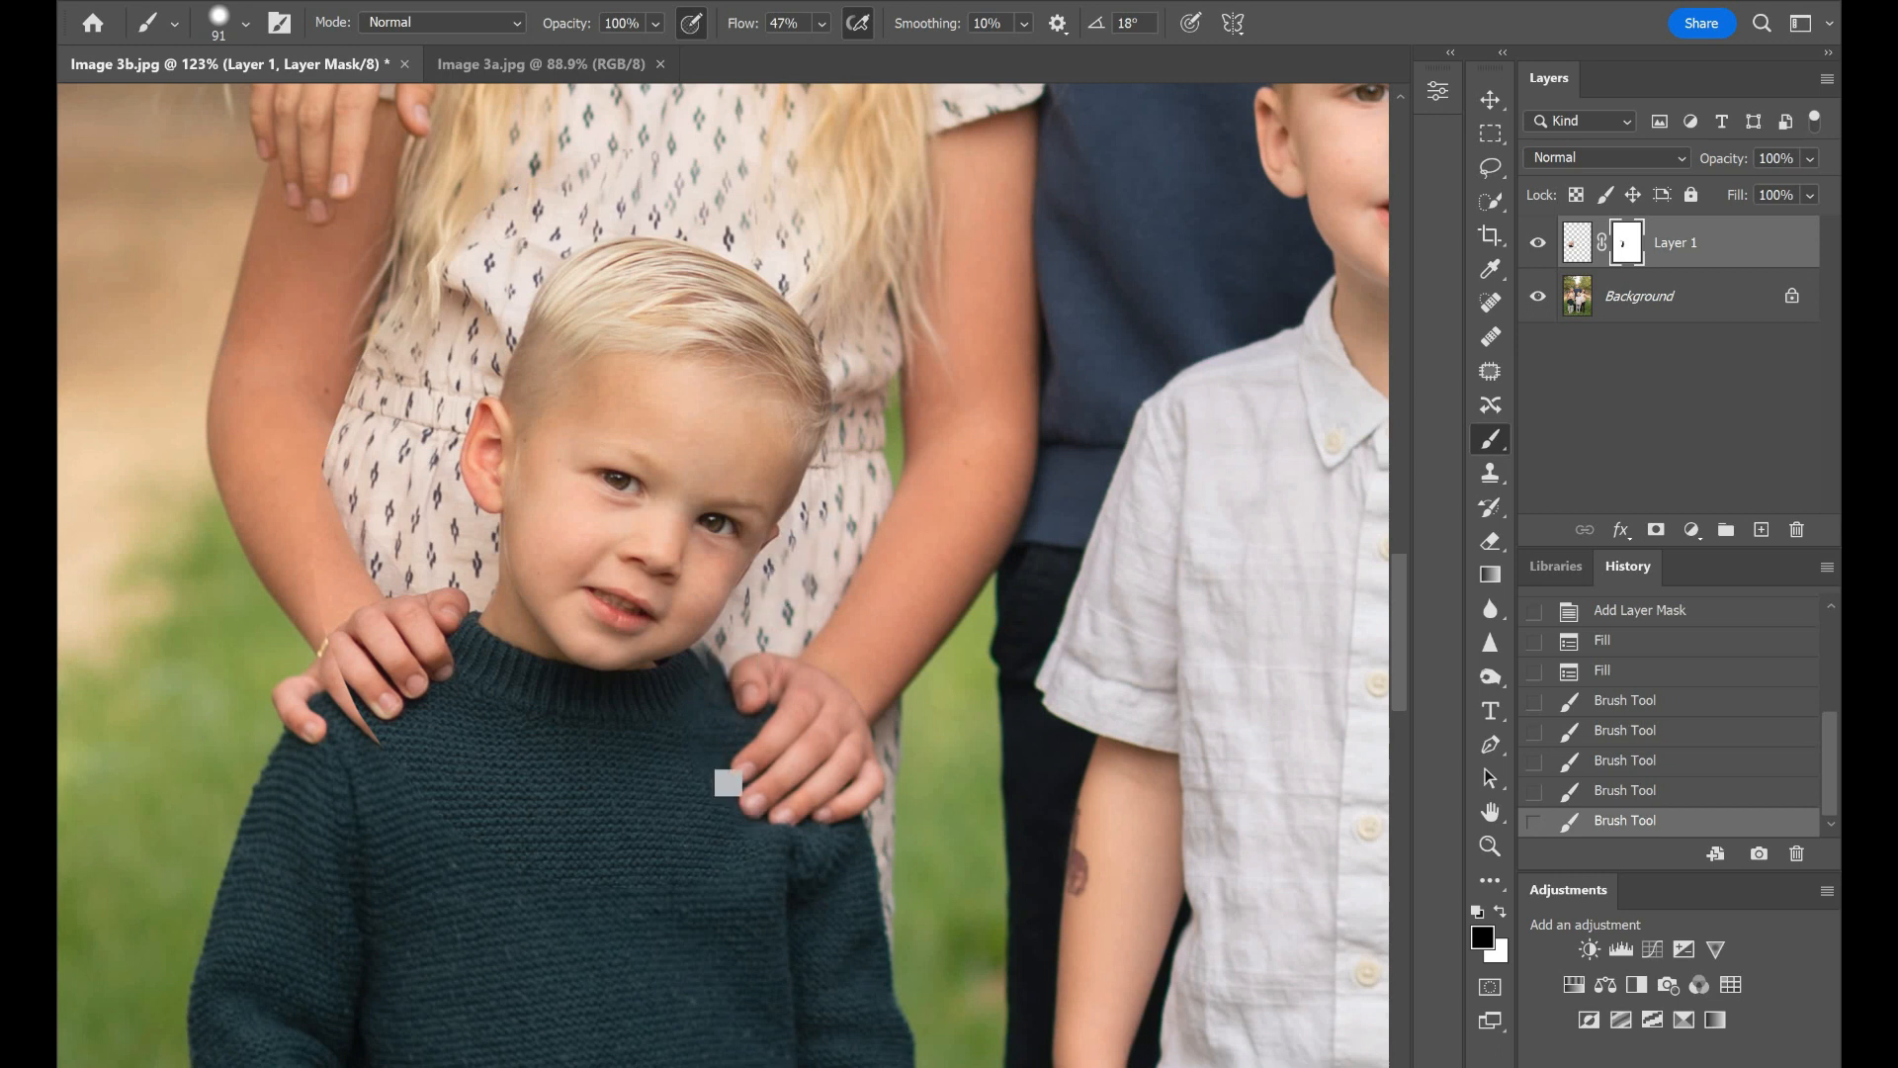
{"action": "left_click", "coordinate": [792, 866]}
Step: Paint black on the mask over the girl's bracelet hand and wrist, undoing and redoing the stroke beside the boy's collar
{"action": "mouse_move", "coordinate": [356, 709]}
{"action": "left_mouse_down"}
{"action": "mouse_move", "coordinate": [338, 669]}
{"action": "mouse_move", "coordinate": [389, 739]}
{"action": "left_mouse_up"}
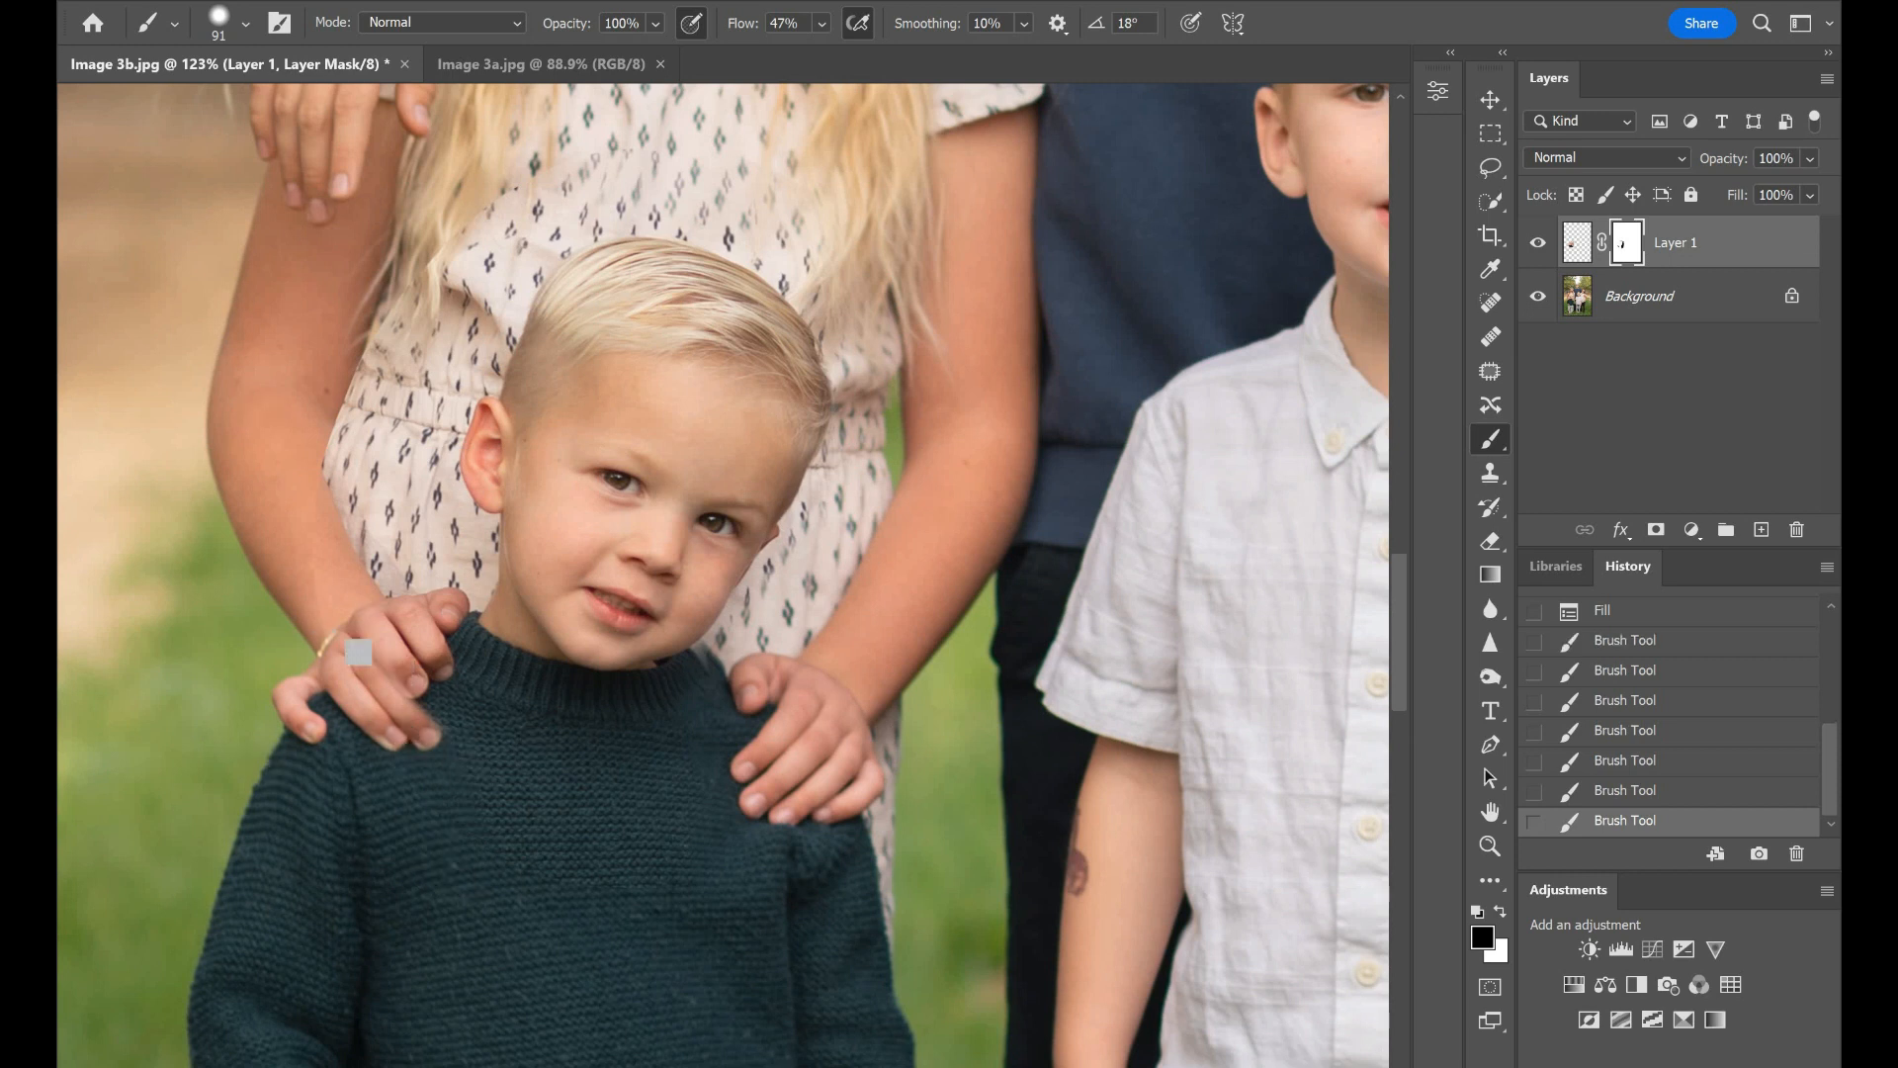
{"action": "mouse_move", "coordinate": [389, 663]}
{"action": "left_mouse_down"}
{"action": "mouse_move", "coordinate": [451, 715]}
{"action": "mouse_move", "coordinate": [413, 626]}
{"action": "mouse_move", "coordinate": [466, 716]}
{"action": "mouse_move", "coordinate": [450, 652]}
{"action": "mouse_move", "coordinate": [490, 727]}
{"action": "mouse_move", "coordinate": [554, 730]}
{"action": "left_mouse_up"}
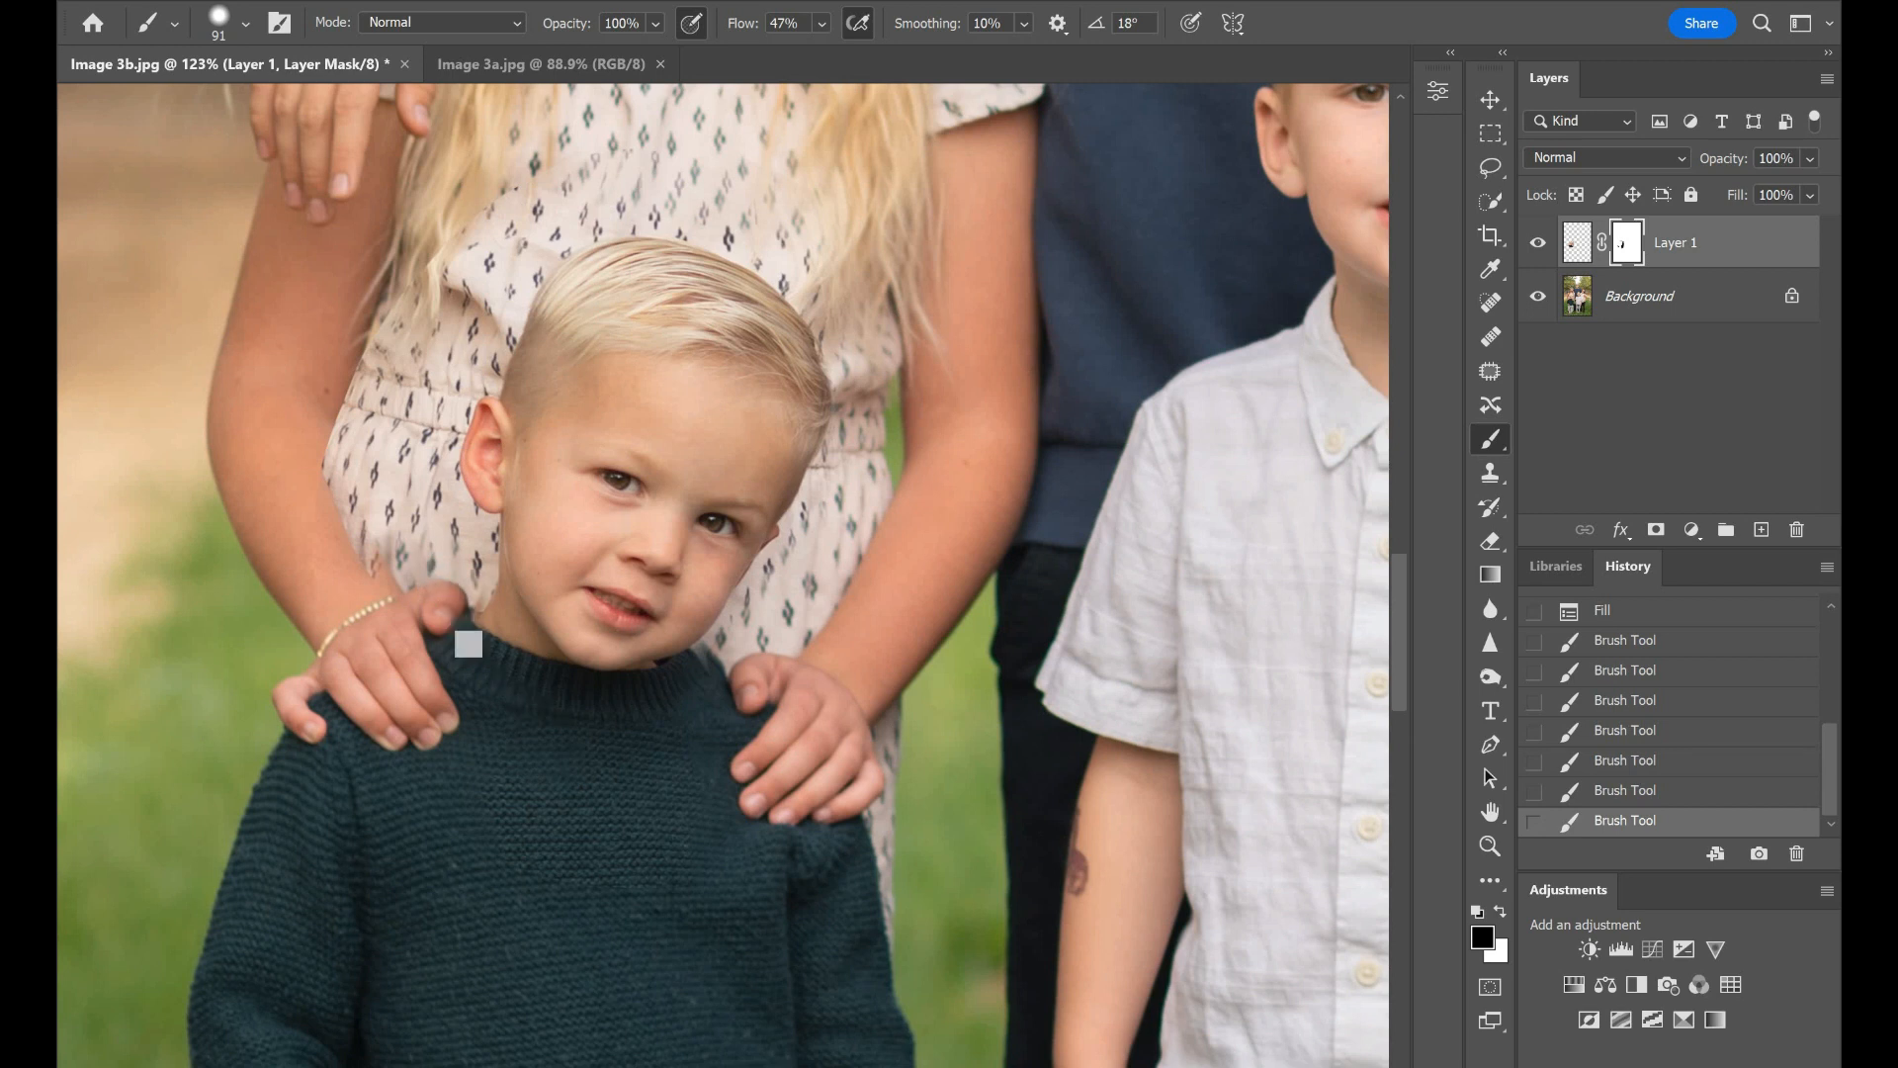
{"action": "key", "text": "ctrl+z"}
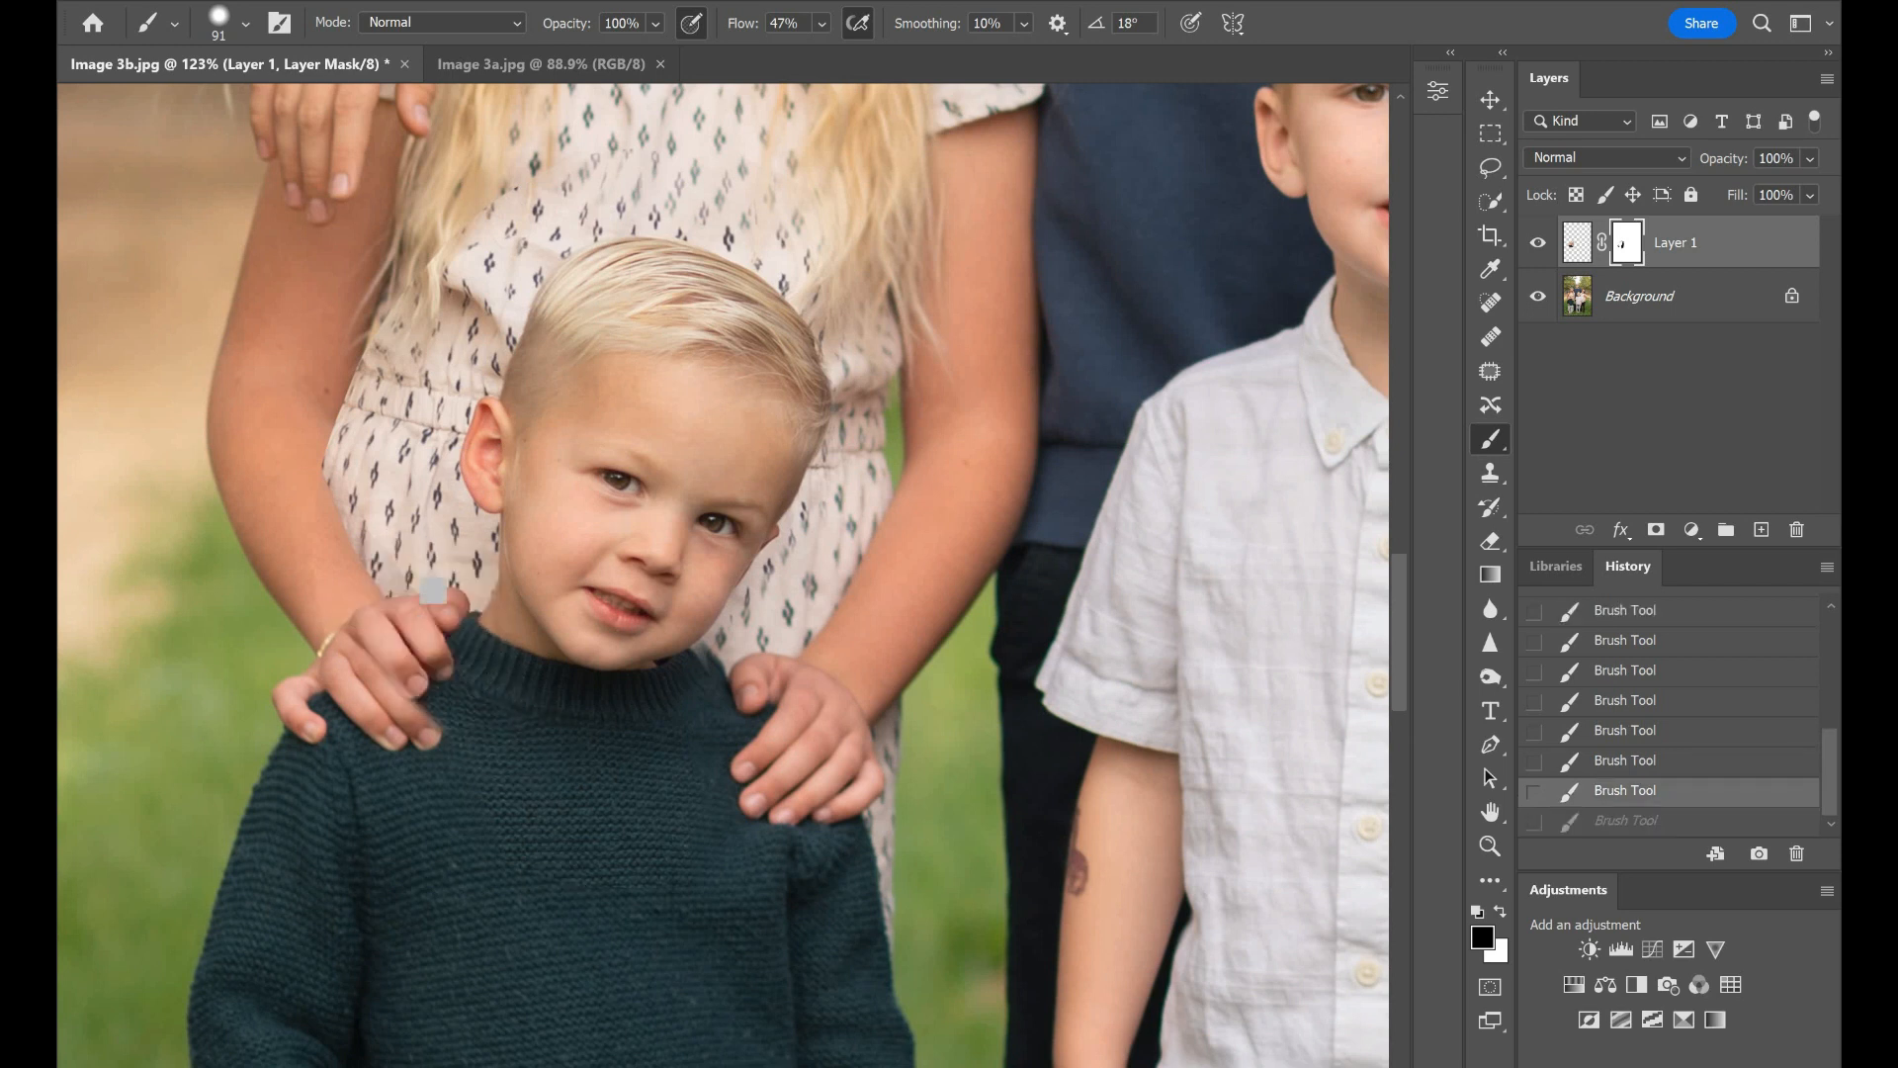
{"action": "mouse_move", "coordinate": [427, 537]}
{"action": "left_mouse_down"}
{"action": "mouse_move", "coordinate": [522, 702]}
{"action": "mouse_move", "coordinate": [410, 542]}
{"action": "mouse_move", "coordinate": [508, 779]}
{"action": "mouse_move", "coordinate": [448, 771]}
{"action": "mouse_move", "coordinate": [424, 721]}
{"action": "mouse_move", "coordinate": [448, 804]}
{"action": "mouse_move", "coordinate": [412, 706]}
{"action": "left_mouse_up"}
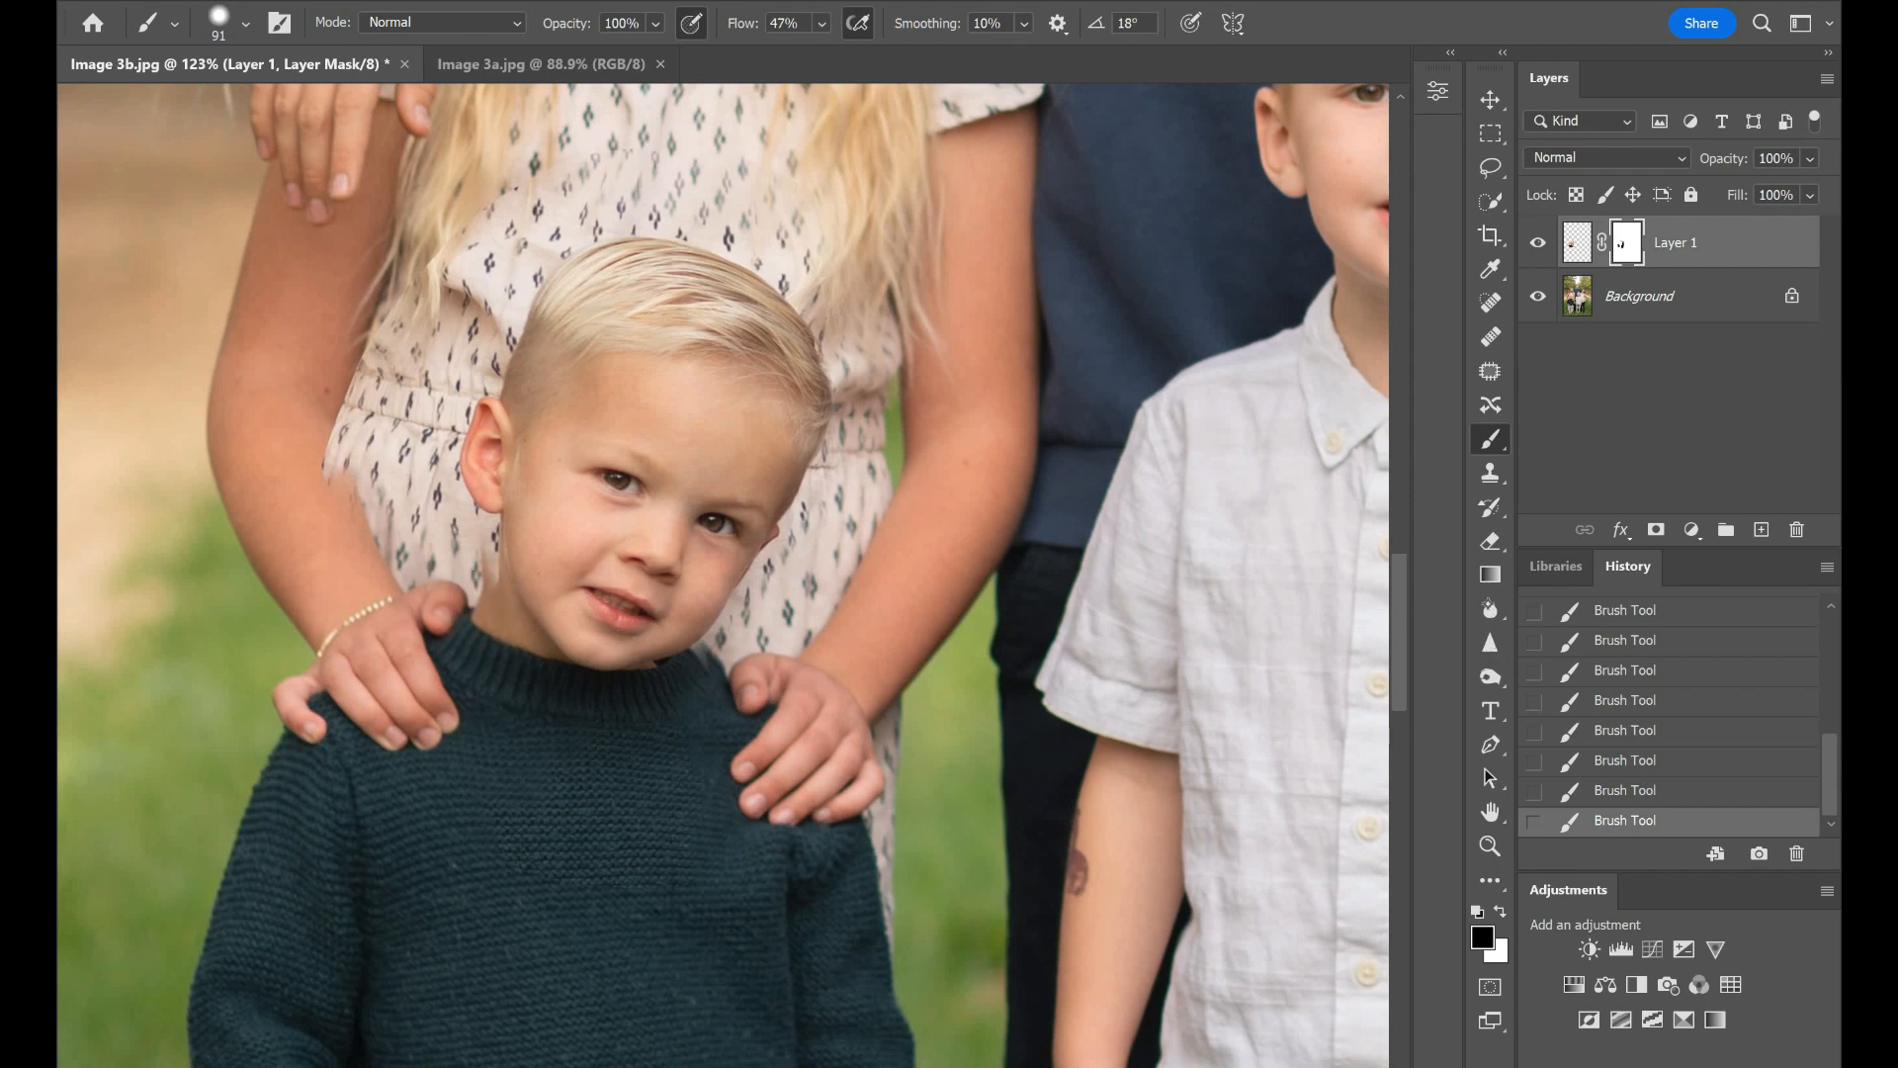
Step: Set the brush size to 67 px and paint white on Layer 1's mask over the girl's bracelet hand to reveal the pasted layer
{"action": "left_click", "coordinate": [1500, 911]}
{"action": "left_click", "coordinate": [246, 23]}
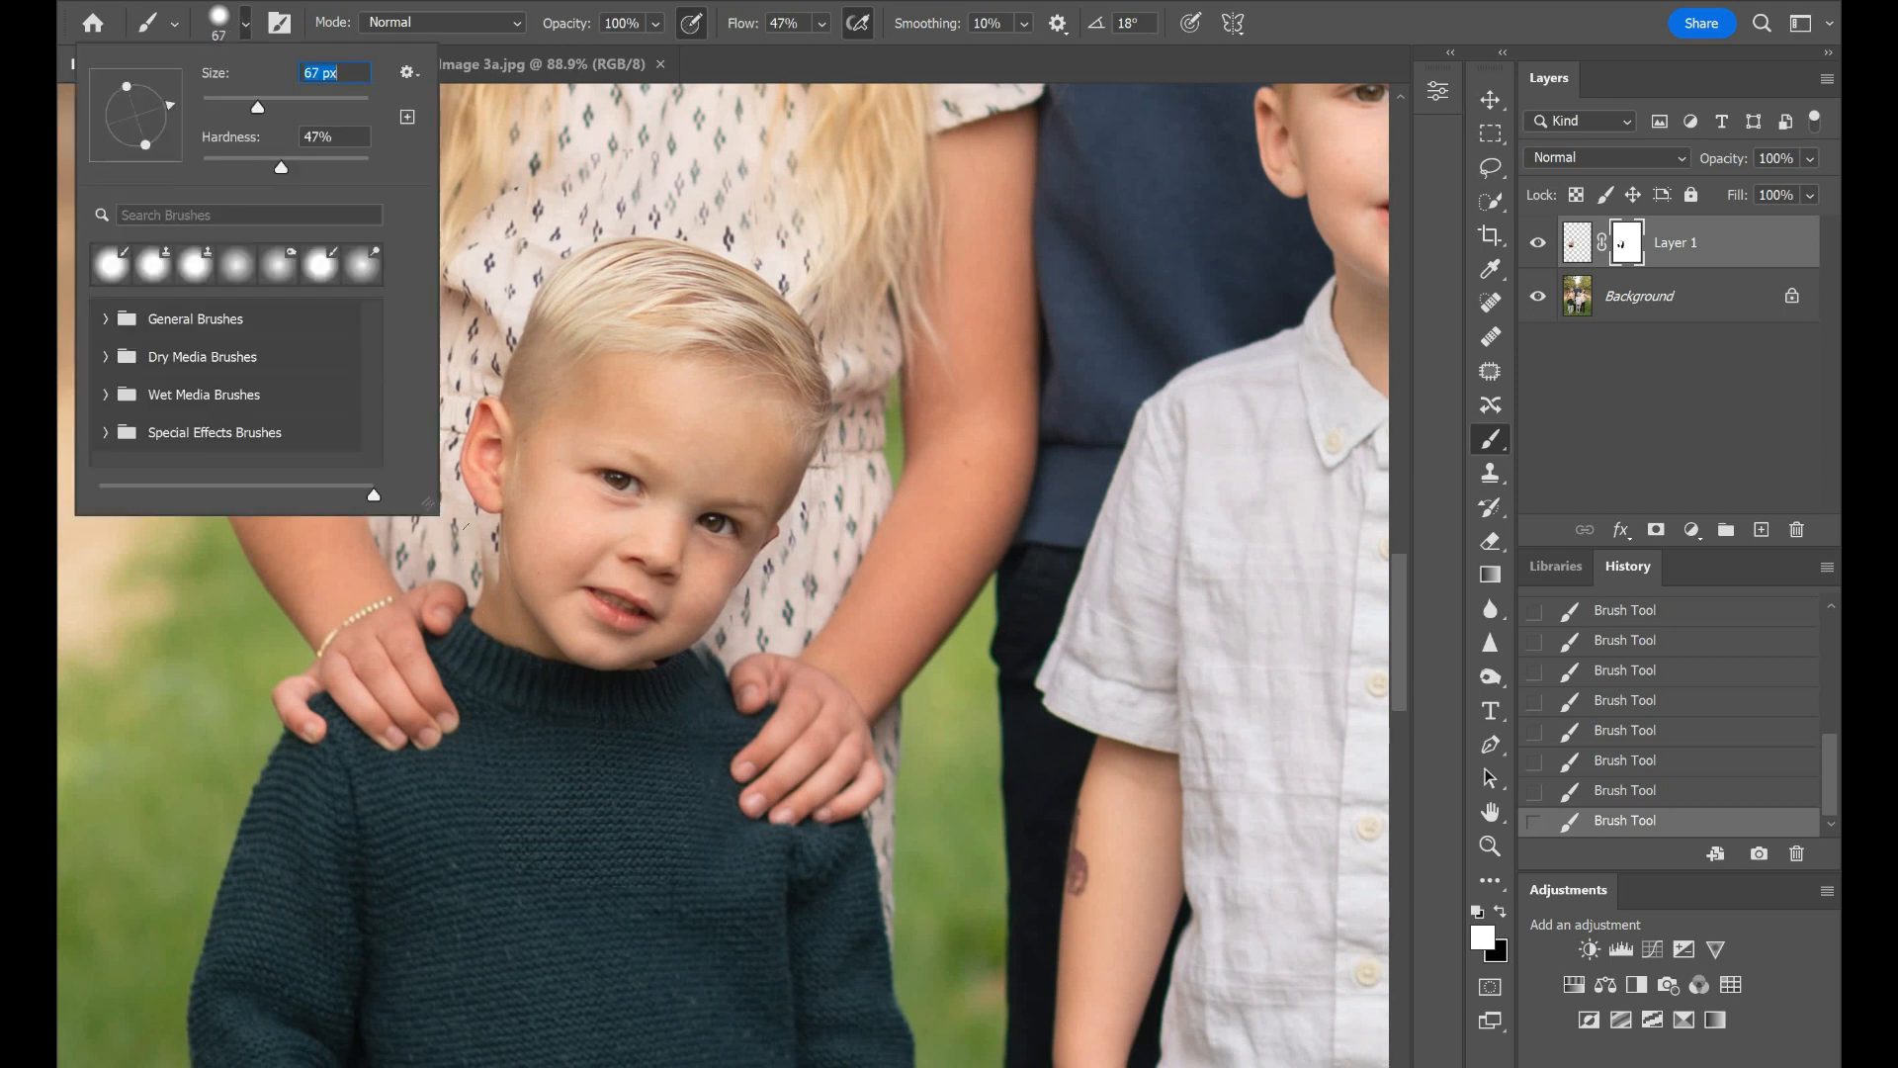
{"action": "key", "text": "Return"}
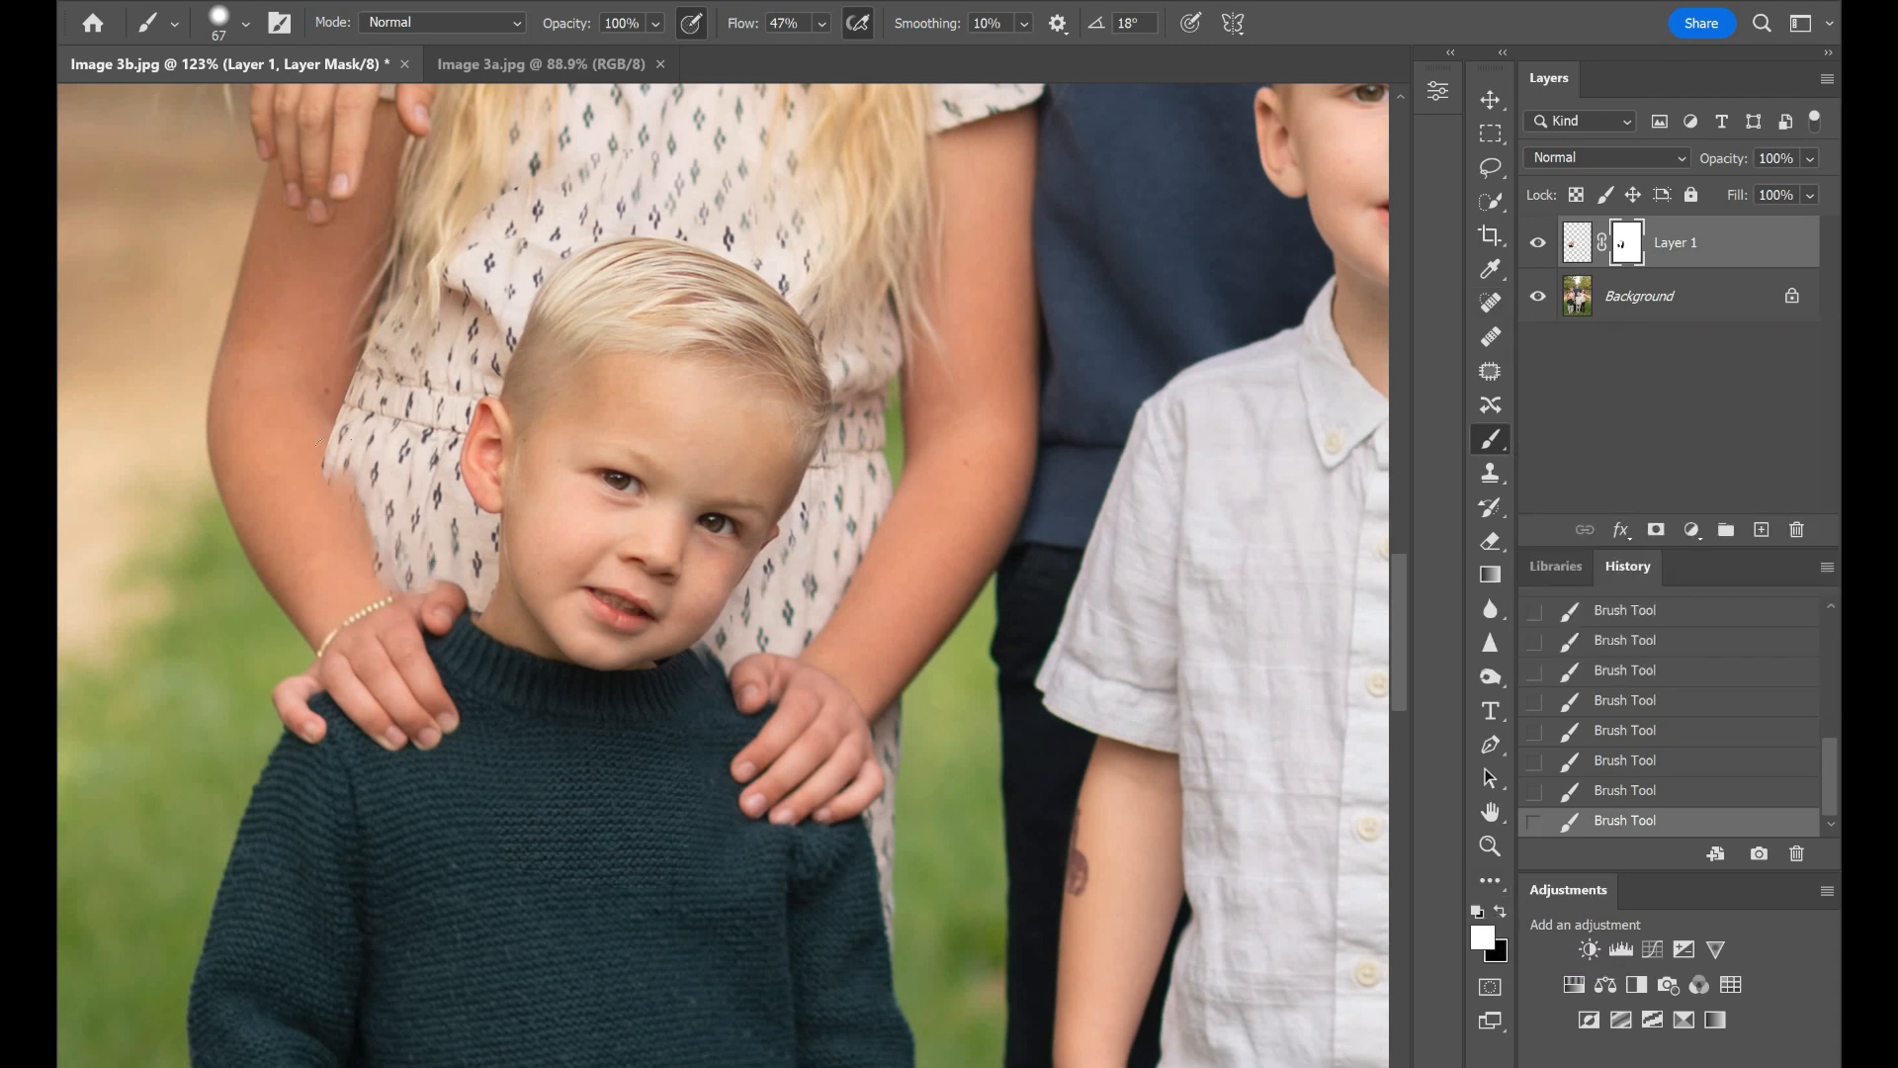
{"action": "mouse_move", "coordinate": [366, 634]}
{"action": "left_mouse_down"}
{"action": "mouse_move", "coordinate": [366, 674]}
{"action": "mouse_move", "coordinate": [429, 714]}
{"action": "mouse_move", "coordinate": [445, 665]}
{"action": "left_mouse_up"}
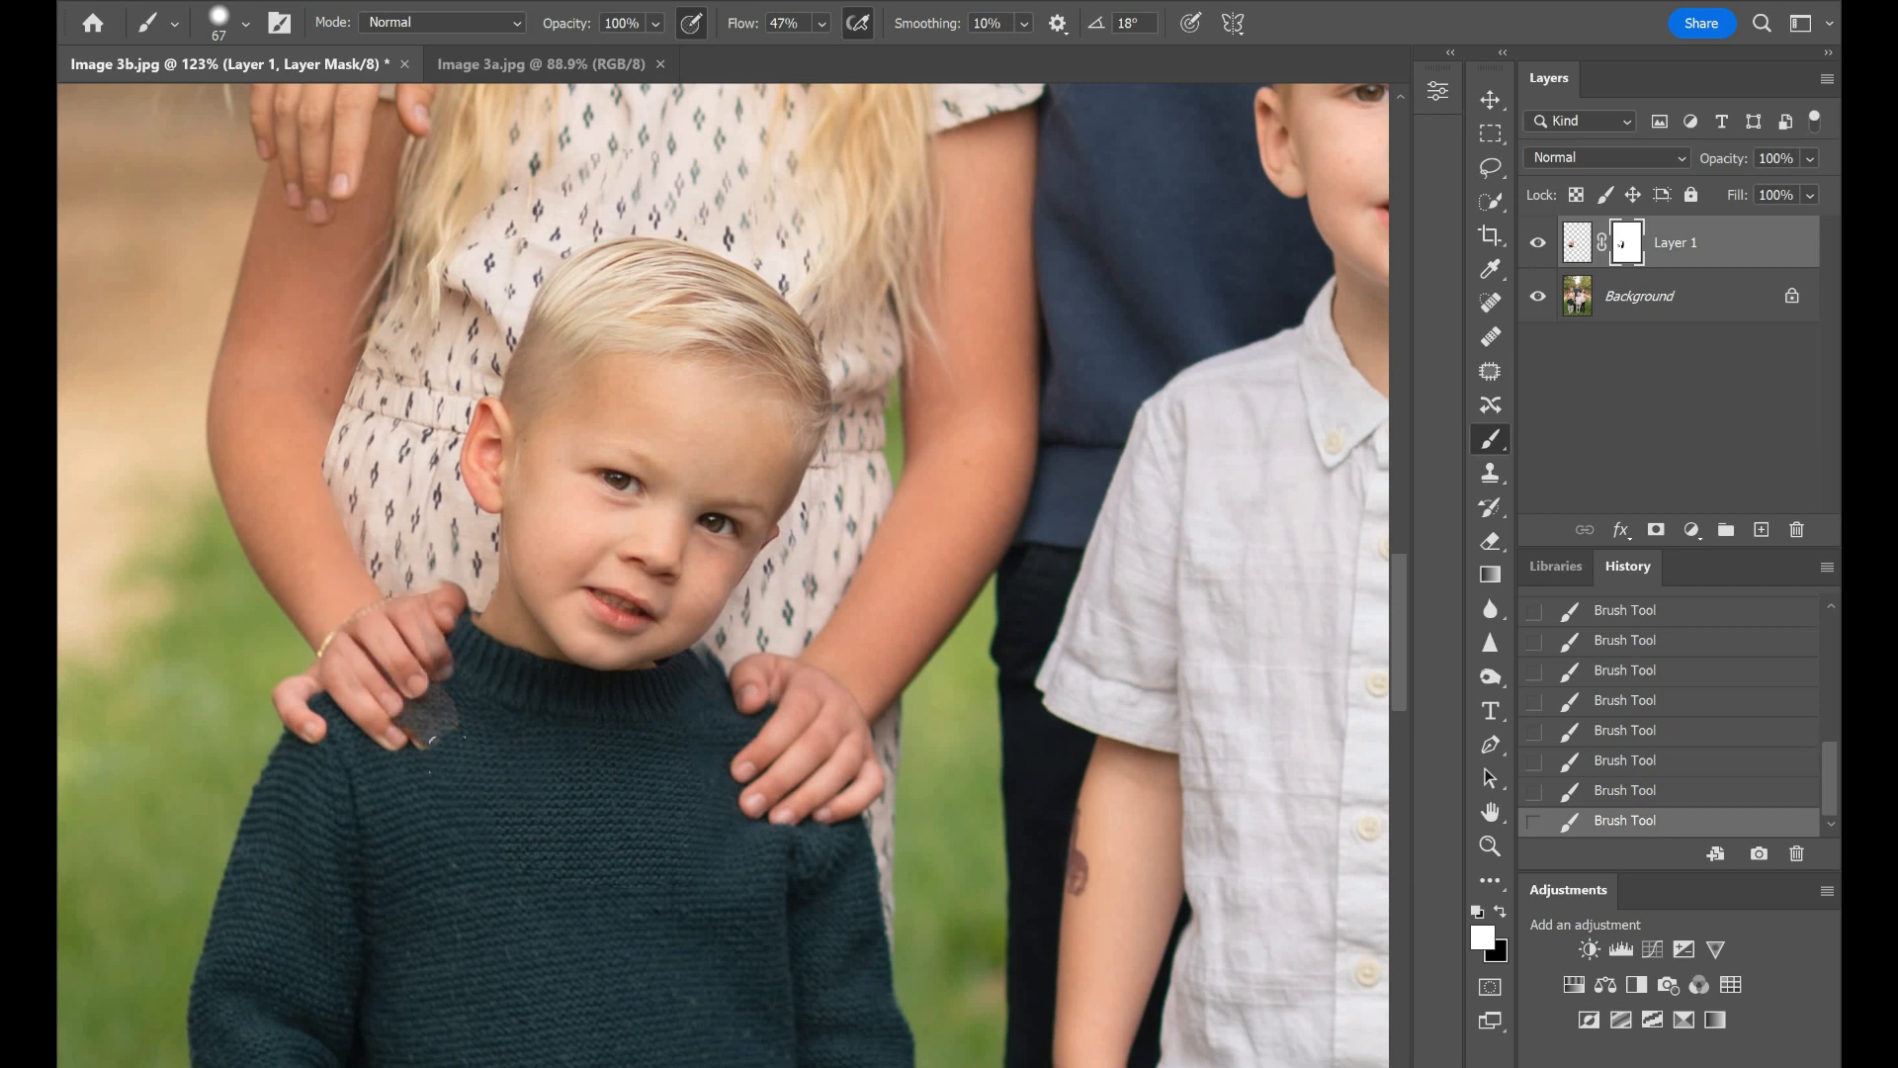
Step: Paint black on the mask over the bracelet hand, the girl's forearm and the dress around the boy's ear and hair
{"action": "key", "text": "x"}
{"action": "mouse_move", "coordinate": [422, 714]}
{"action": "left_mouse_down"}
{"action": "mouse_move", "coordinate": [380, 682]}
{"action": "mouse_move", "coordinate": [435, 692]}
{"action": "mouse_move", "coordinate": [423, 534]}
{"action": "mouse_move", "coordinate": [444, 509]}
{"action": "mouse_move", "coordinate": [425, 425]}
{"action": "mouse_move", "coordinate": [288, 356]}
{"action": "left_mouse_up"}
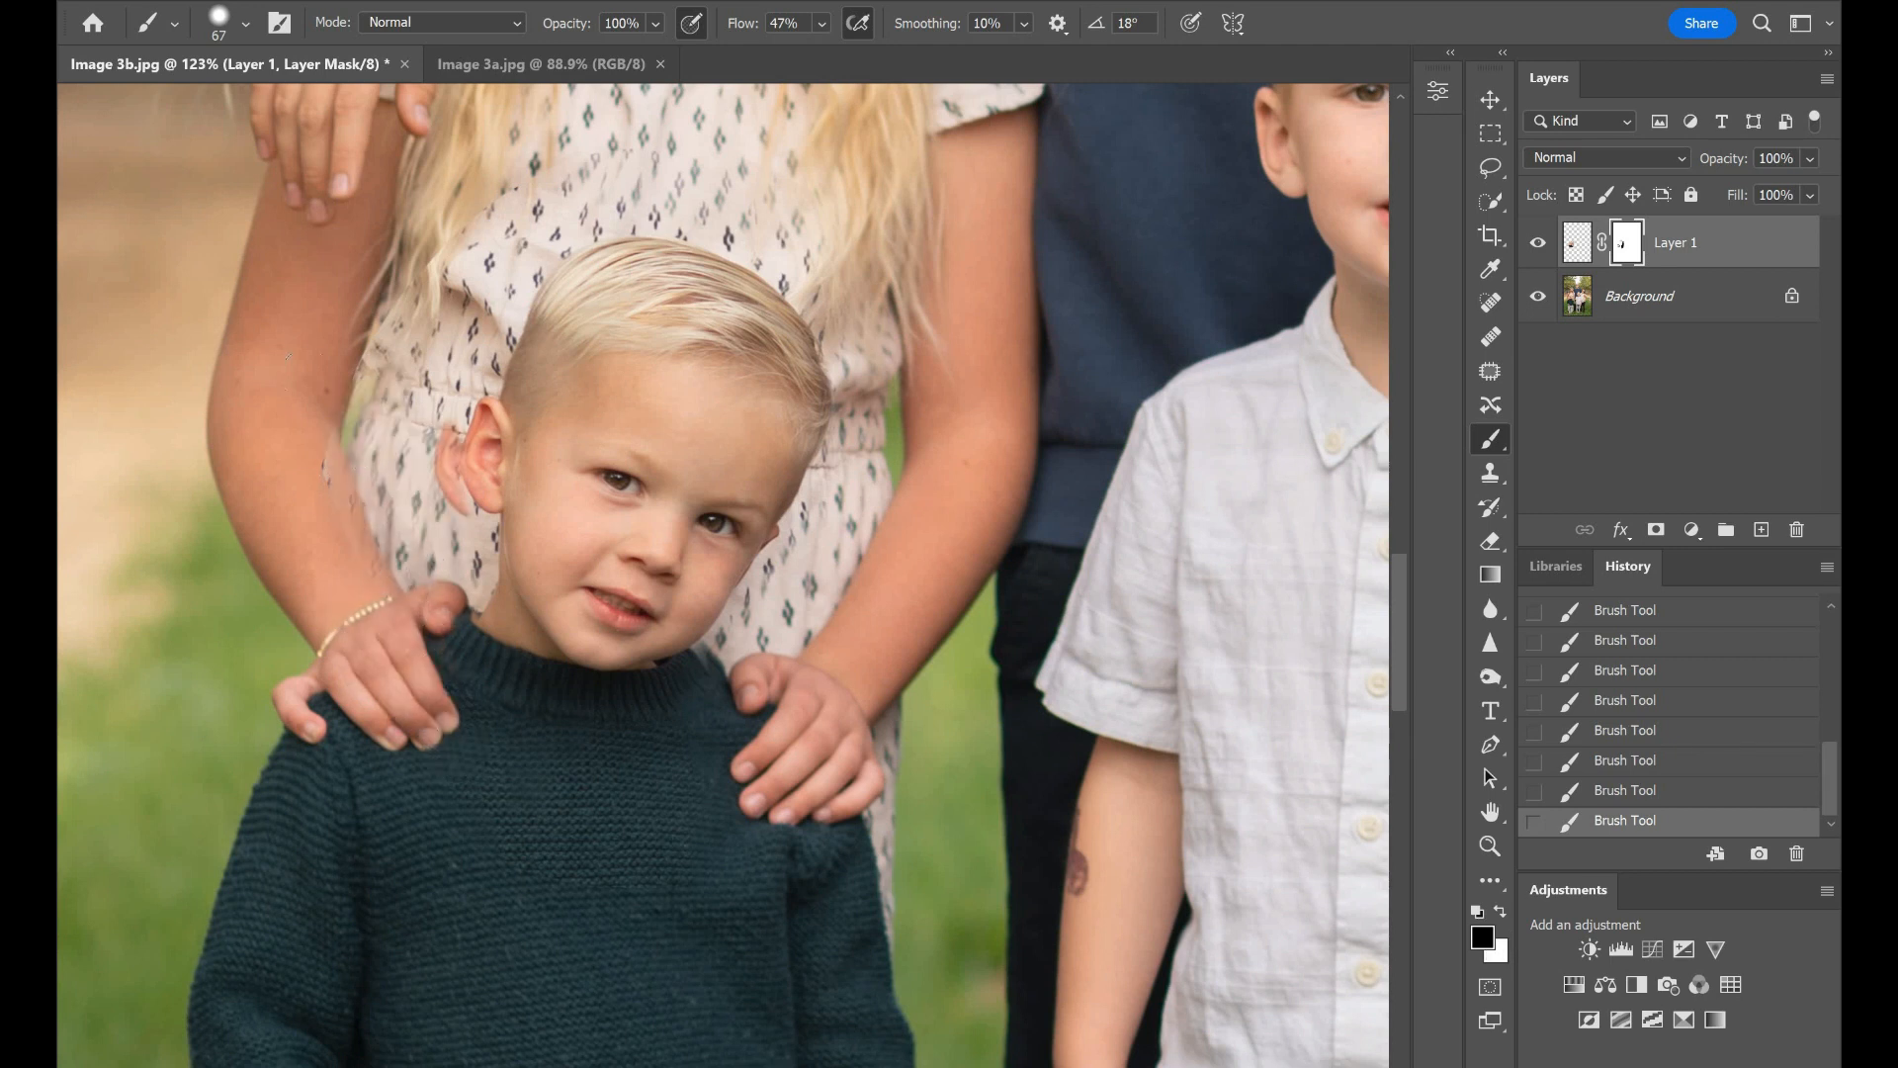
{"action": "mouse_move", "coordinate": [368, 265]}
{"action": "left_mouse_down"}
{"action": "mouse_move", "coordinate": [425, 376]}
{"action": "mouse_move", "coordinate": [440, 287]}
{"action": "mouse_move", "coordinate": [506, 211]}
{"action": "left_mouse_up"}
{"action": "mouse_move", "coordinate": [689, 115]}
{"action": "left_mouse_down"}
{"action": "mouse_move", "coordinate": [522, 286]}
{"action": "mouse_move", "coordinate": [672, 131]}
{"action": "left_mouse_up"}
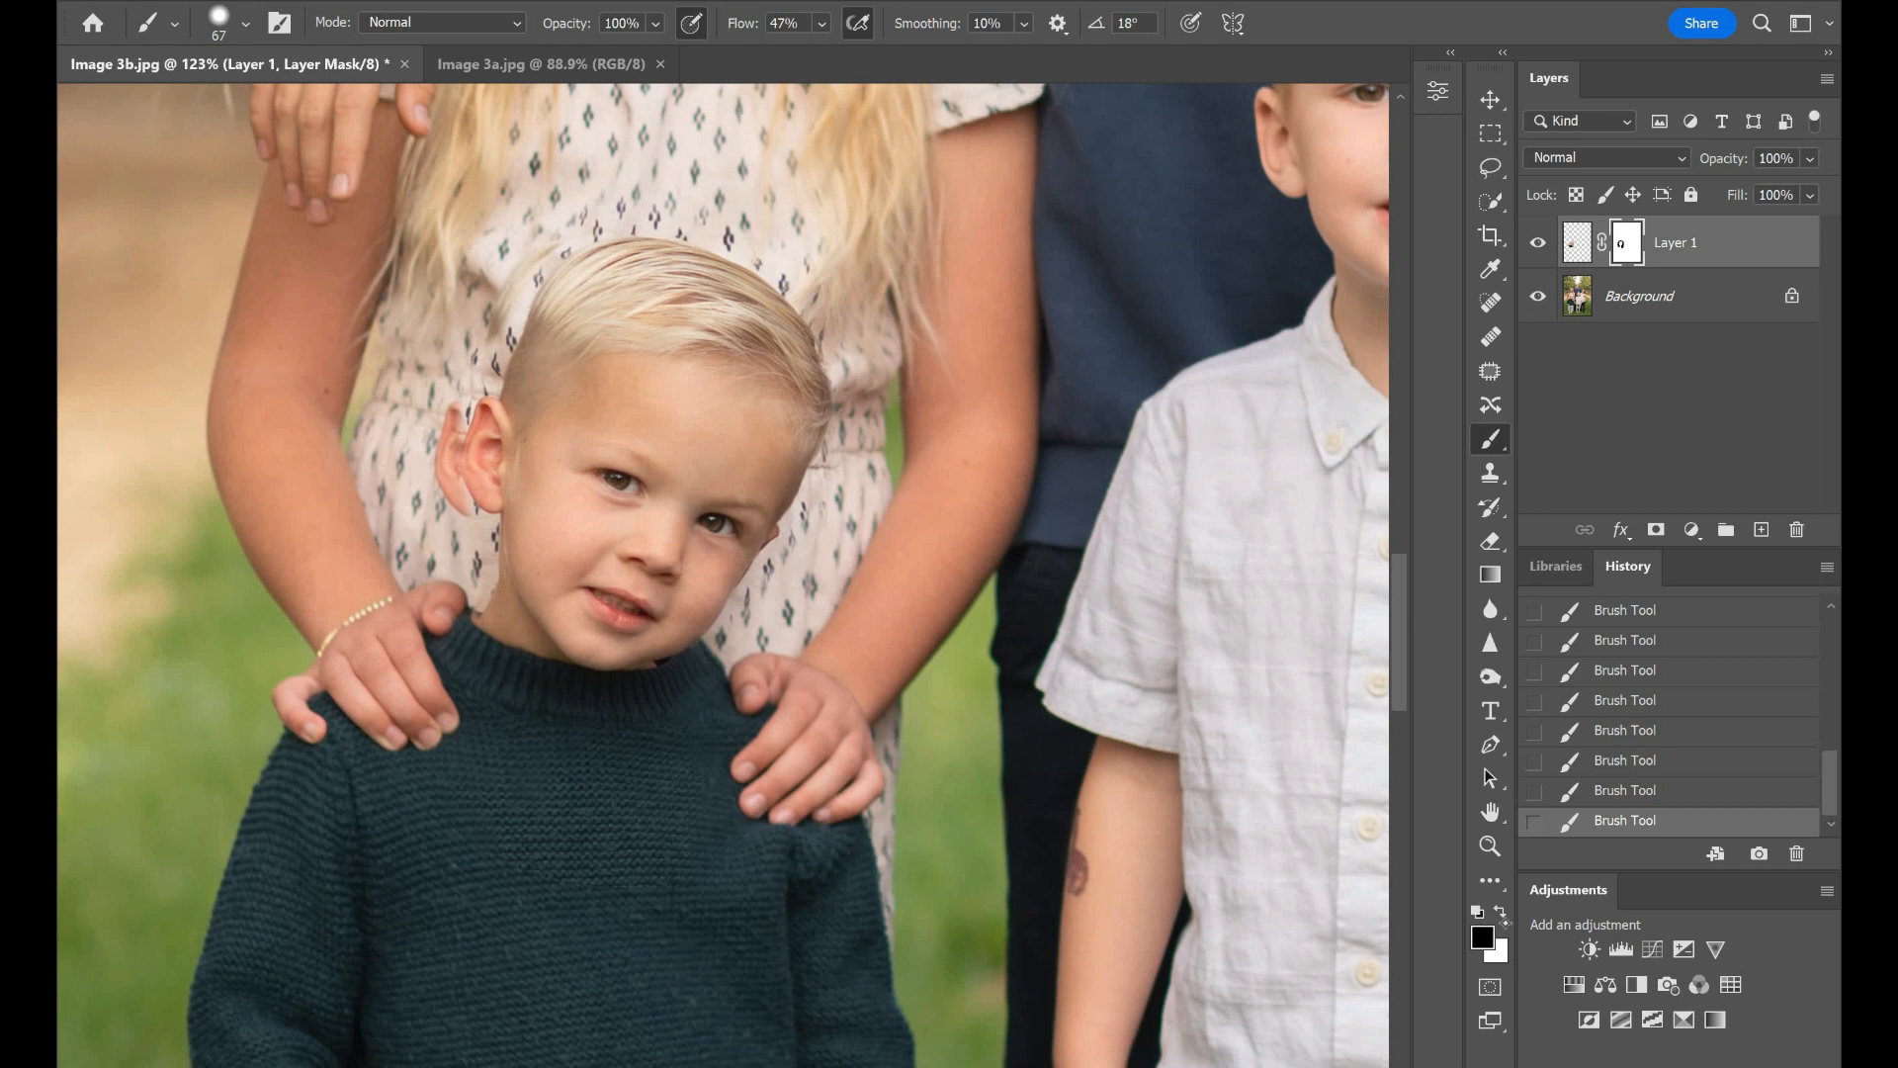
Step: Paint white on the mask beside the boy's ear and hairline to cover the doubled ear and hair edge
{"action": "key", "text": "x"}
{"action": "mouse_move", "coordinate": [431, 494]}
{"action": "left_mouse_down"}
{"action": "mouse_move", "coordinate": [419, 425]}
{"action": "mouse_move", "coordinate": [429, 464]}
{"action": "left_mouse_up"}
{"action": "mouse_move", "coordinate": [431, 351]}
{"action": "left_mouse_down"}
{"action": "mouse_move", "coordinate": [447, 360]}
{"action": "mouse_move", "coordinate": [481, 277]}
{"action": "left_mouse_up"}
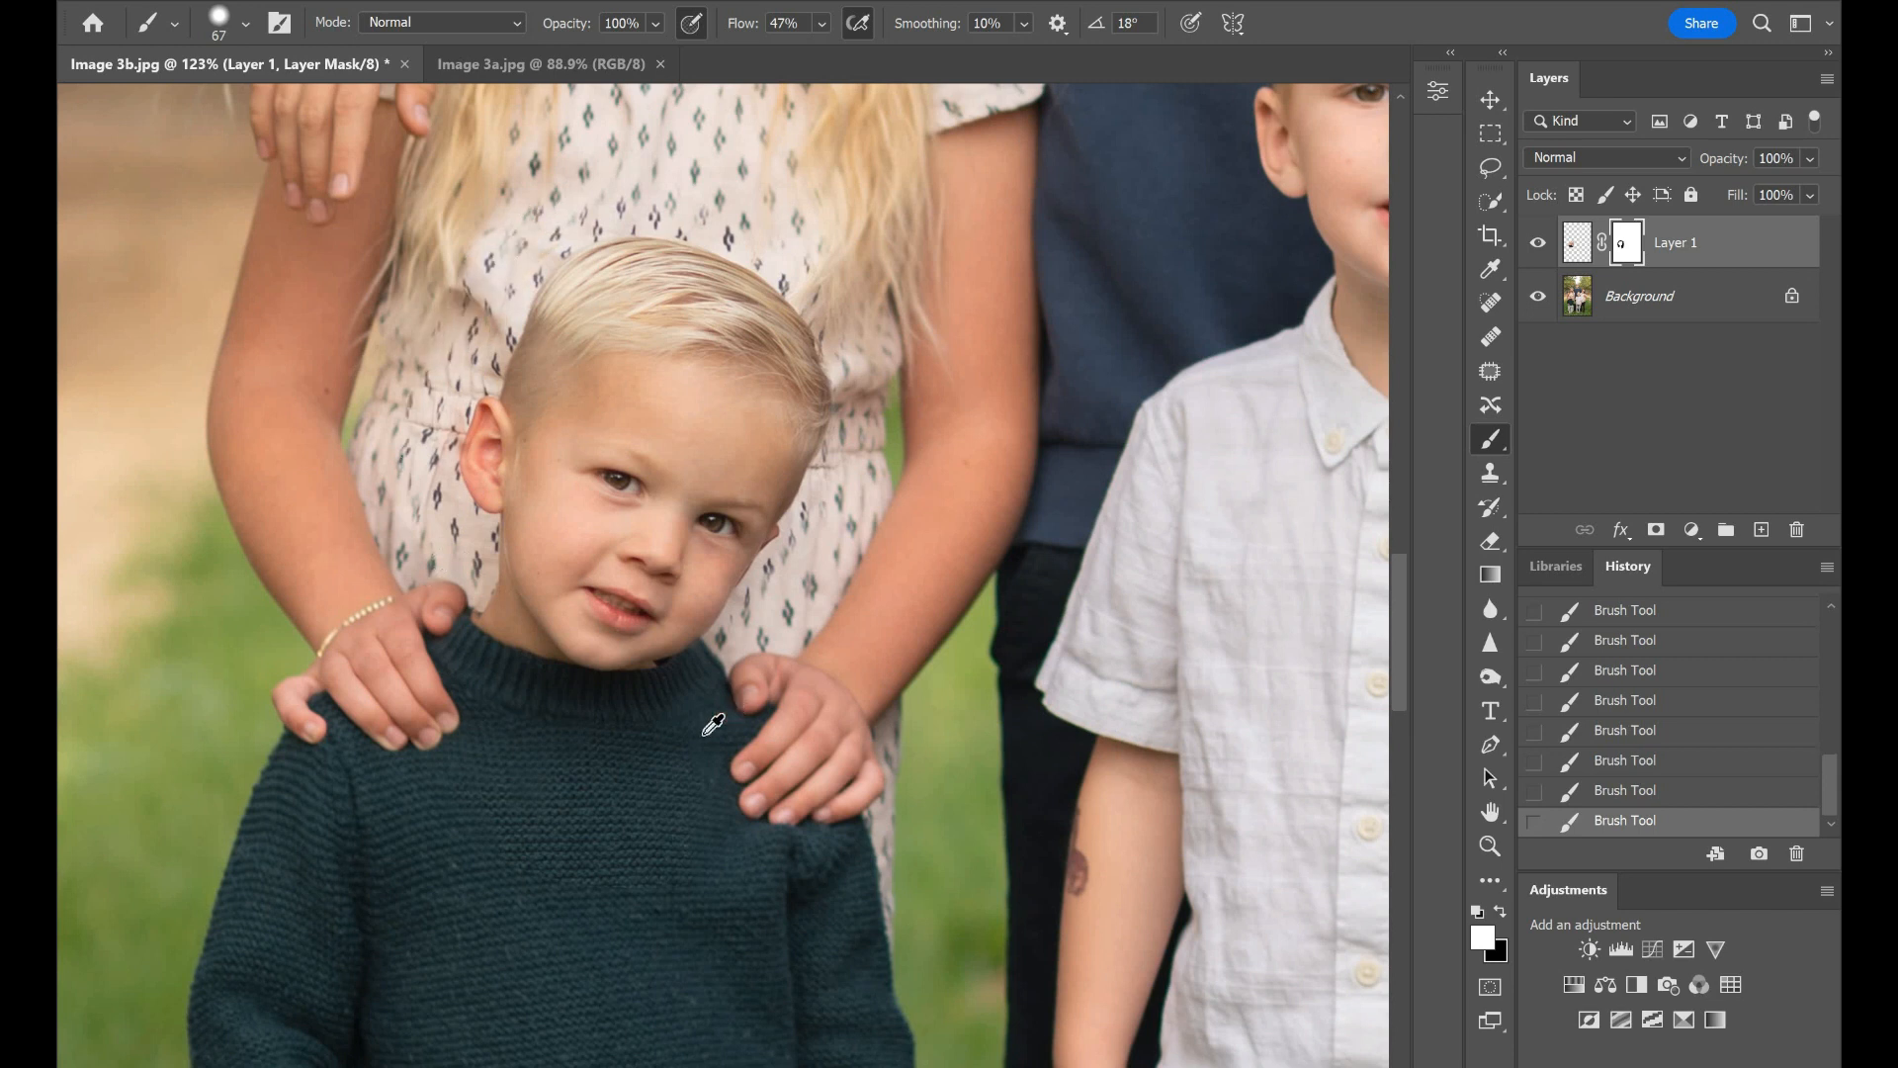
Step: Compare the whole family photo with its original opening state in the history, and return to the latest brush state
{"action": "scroll", "coordinate": [712, 725], "scroll_direction": "down", "scroll_amount": 3}
{"action": "scroll", "coordinate": [712, 725], "scroll_direction": "down", "scroll_amount": 2}
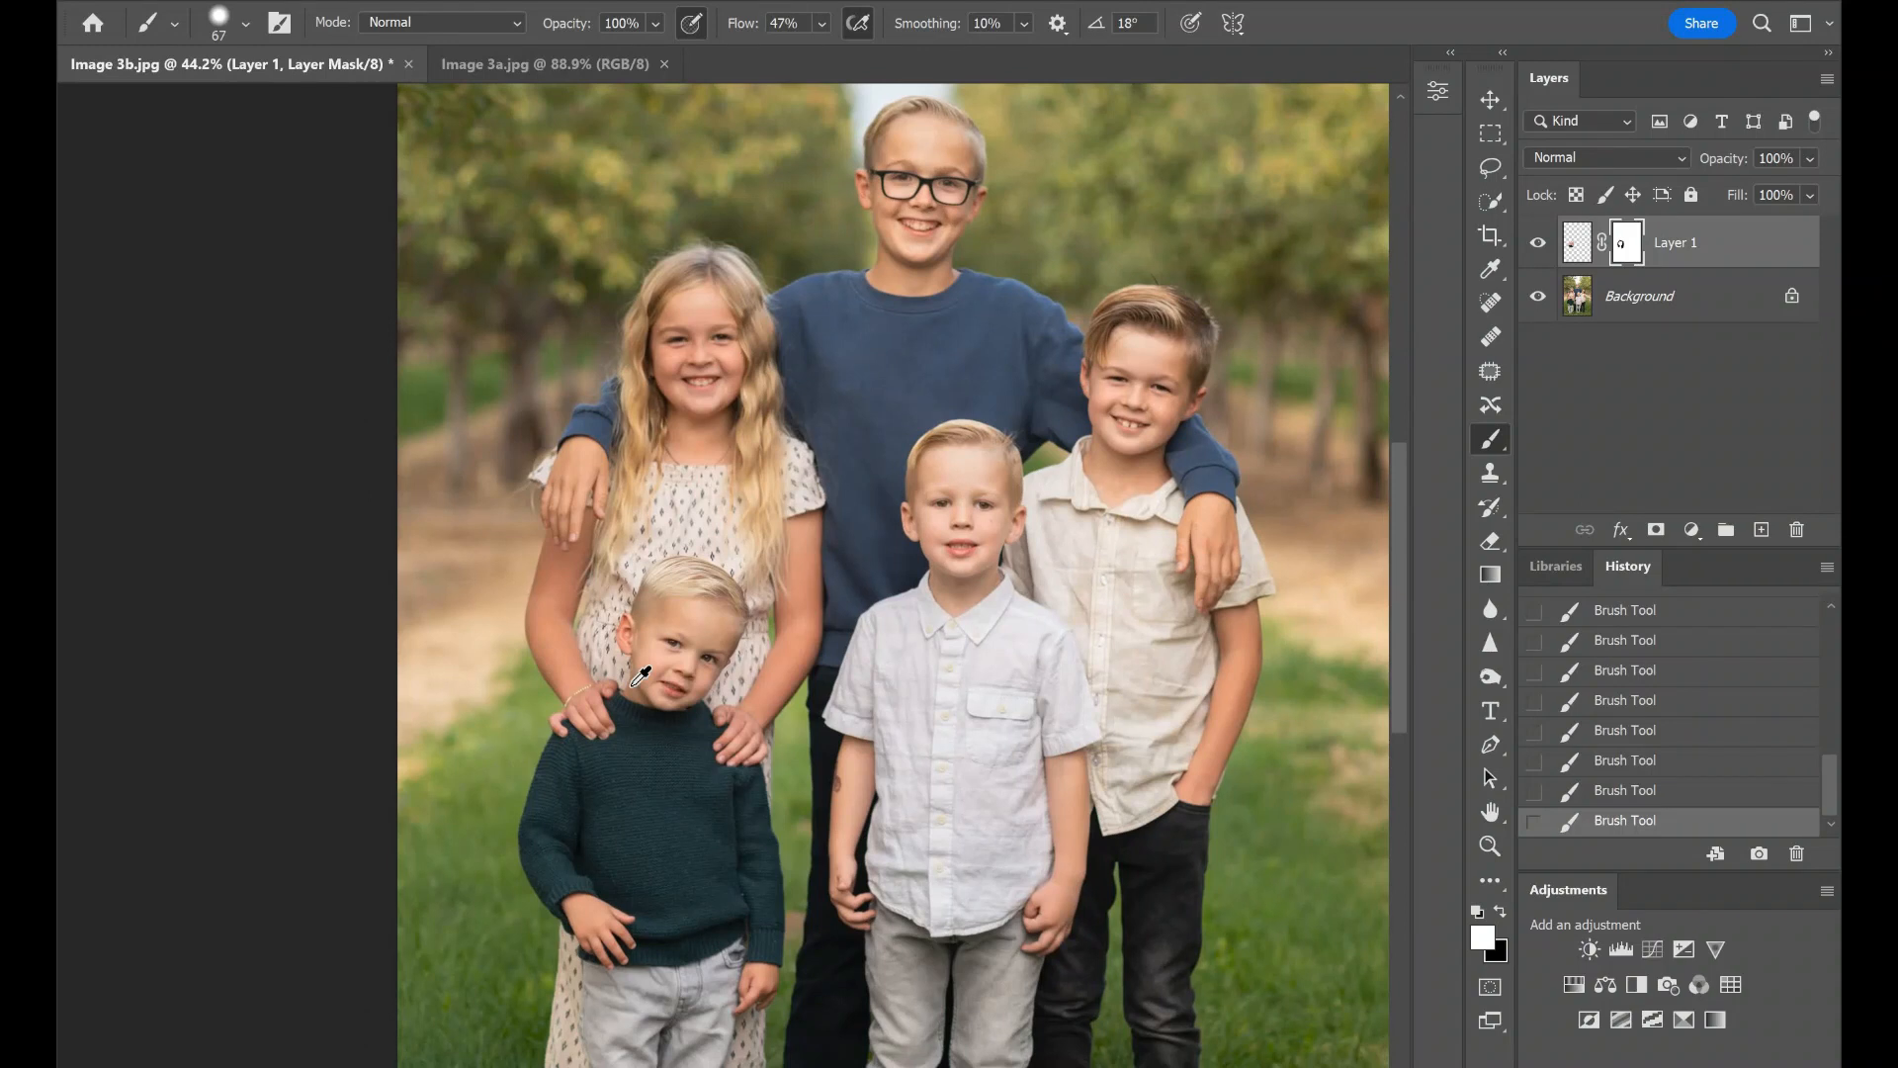
{"action": "scroll", "coordinate": [638, 680], "scroll_direction": "down", "scroll_amount": 3}
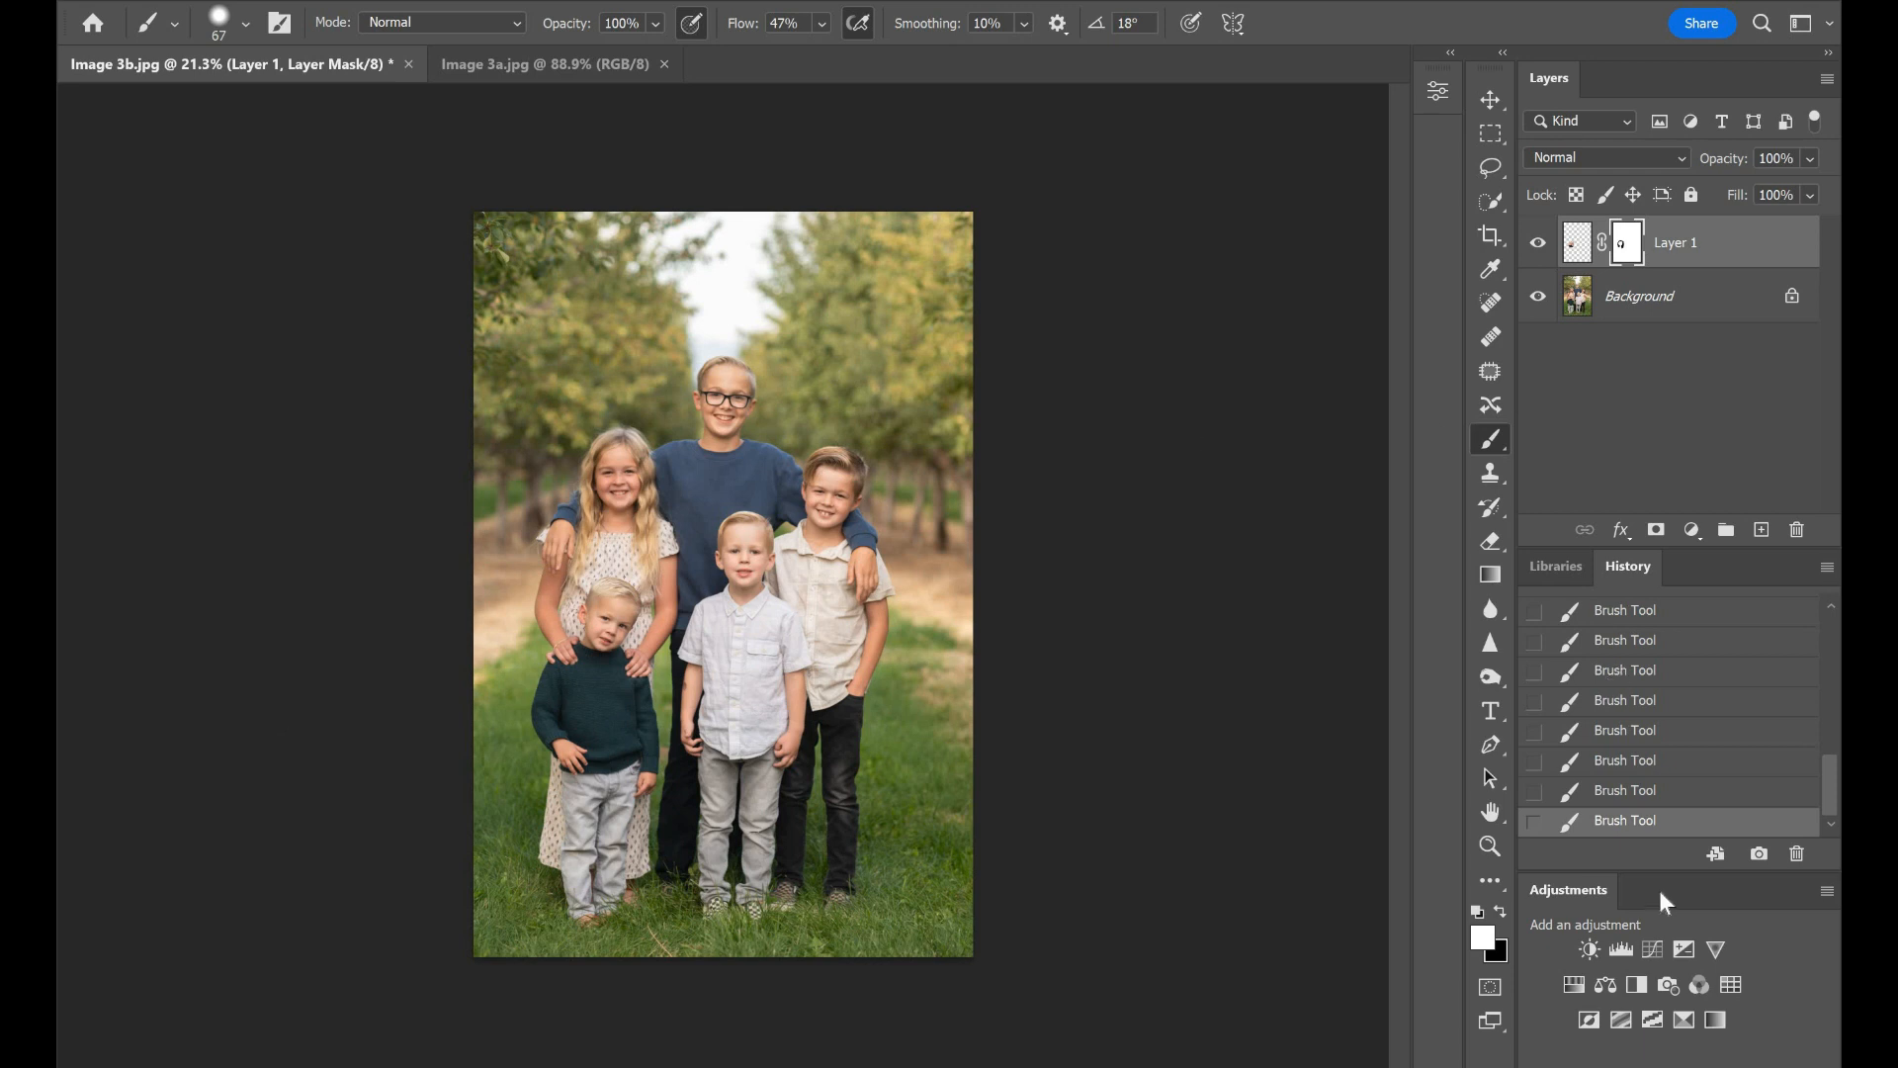
{"action": "scroll", "coordinate": [1762, 712], "scroll_direction": "up", "scroll_amount": 10}
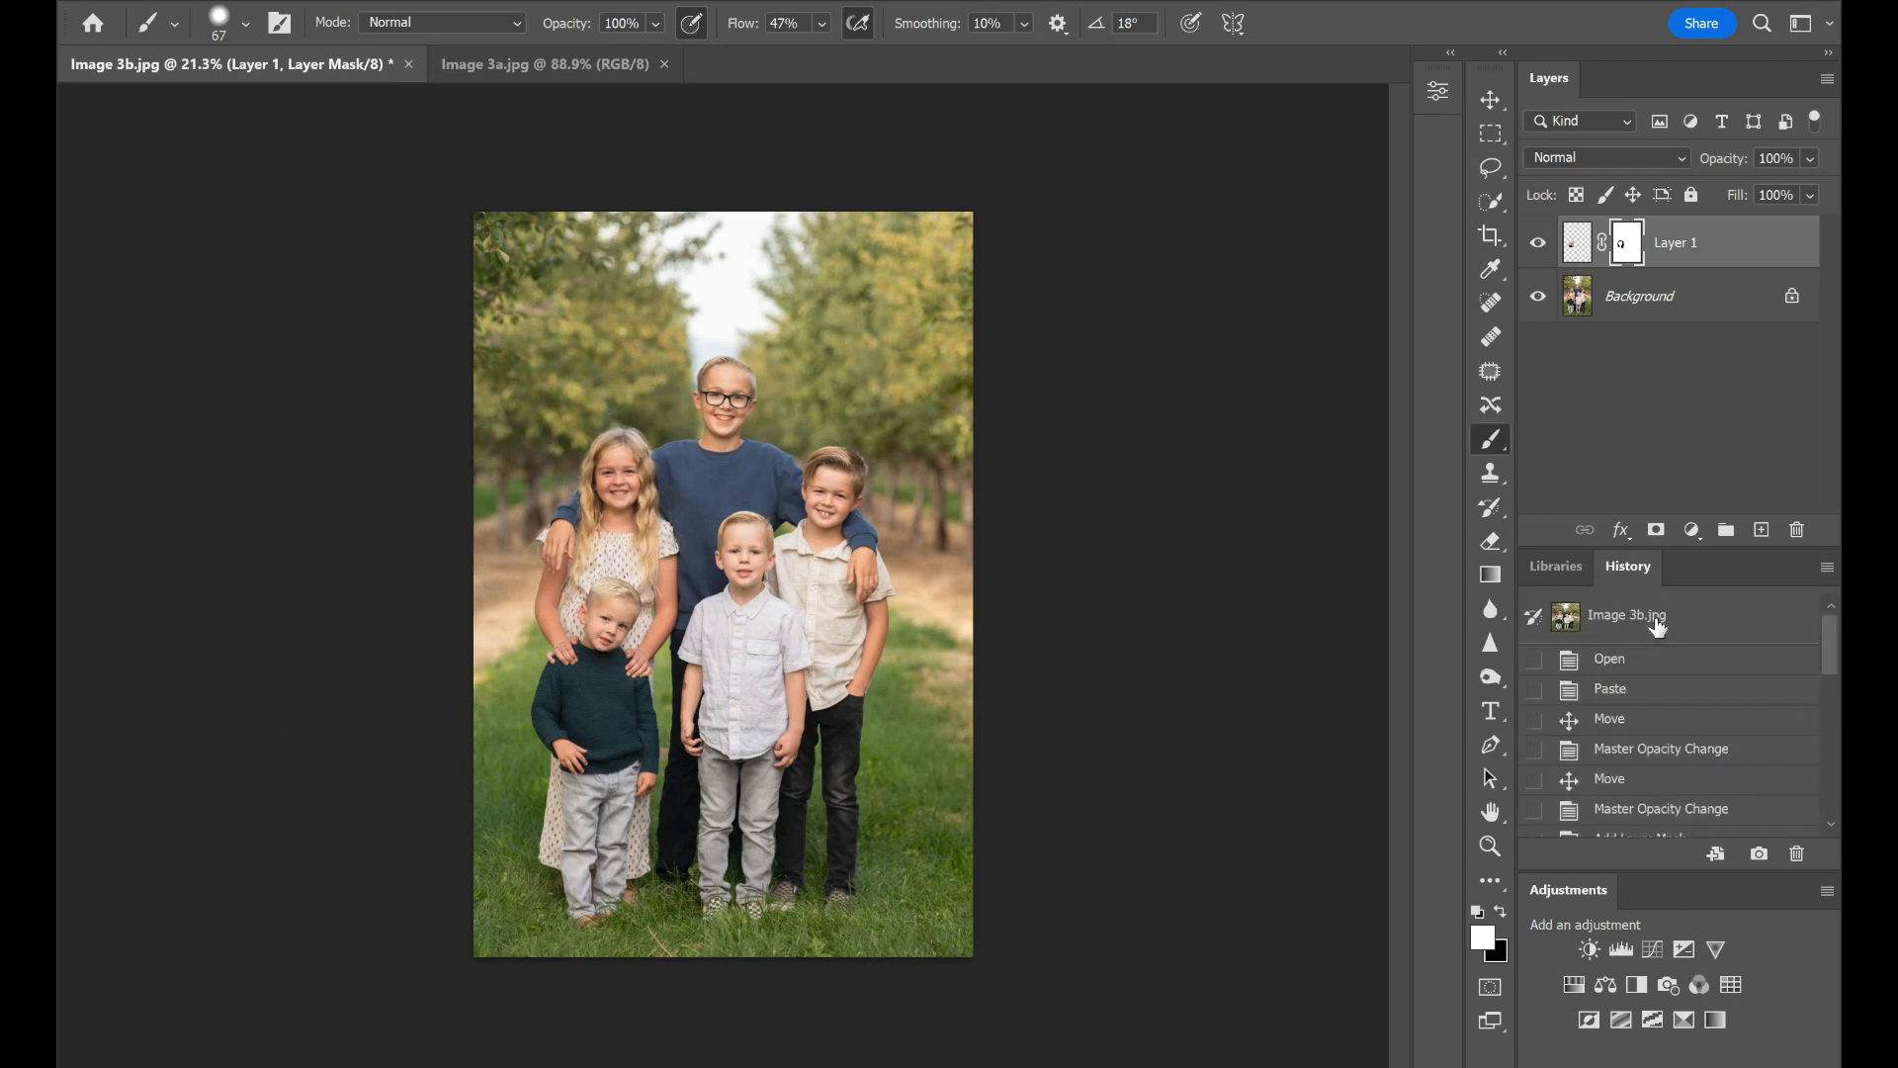
{"action": "left_click", "coordinate": [1658, 626]}
{"action": "scroll", "coordinate": [1621, 791], "scroll_direction": "down", "scroll_amount": 10}
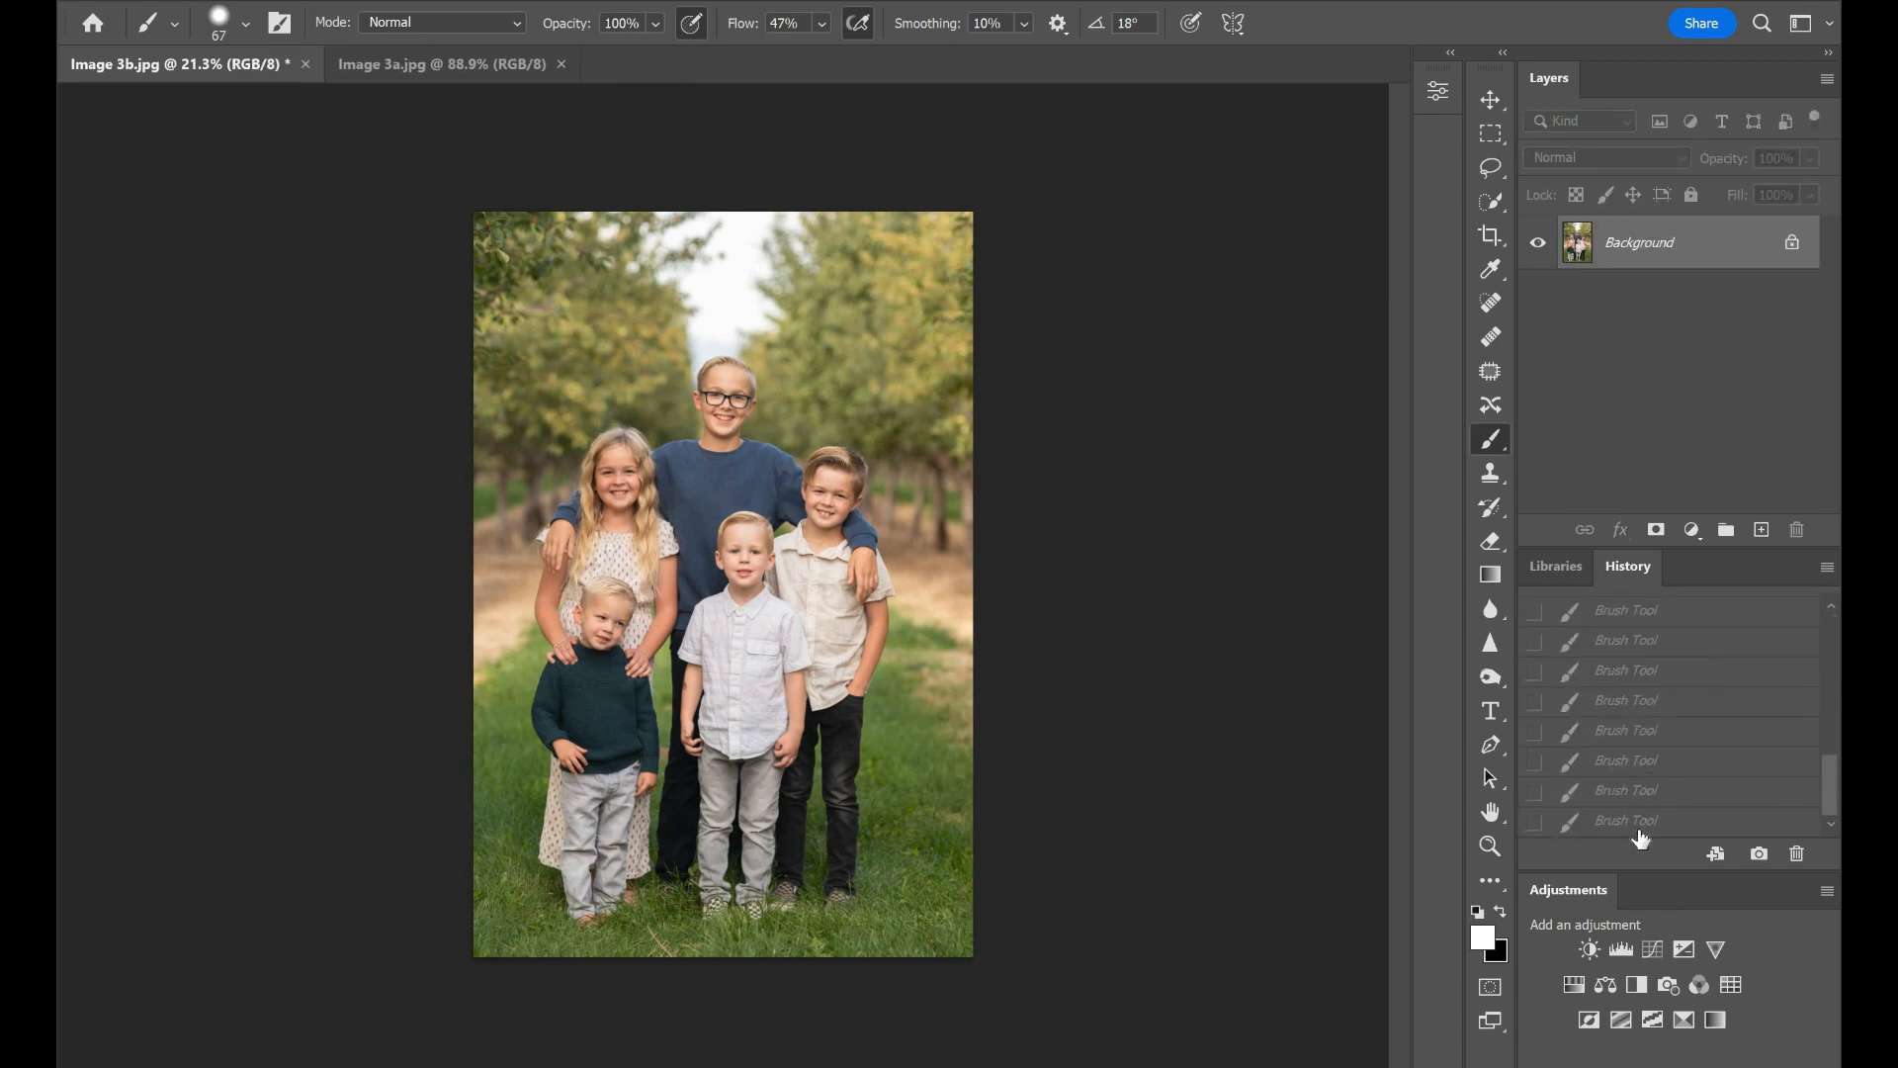
{"action": "left_click", "coordinate": [1641, 823]}
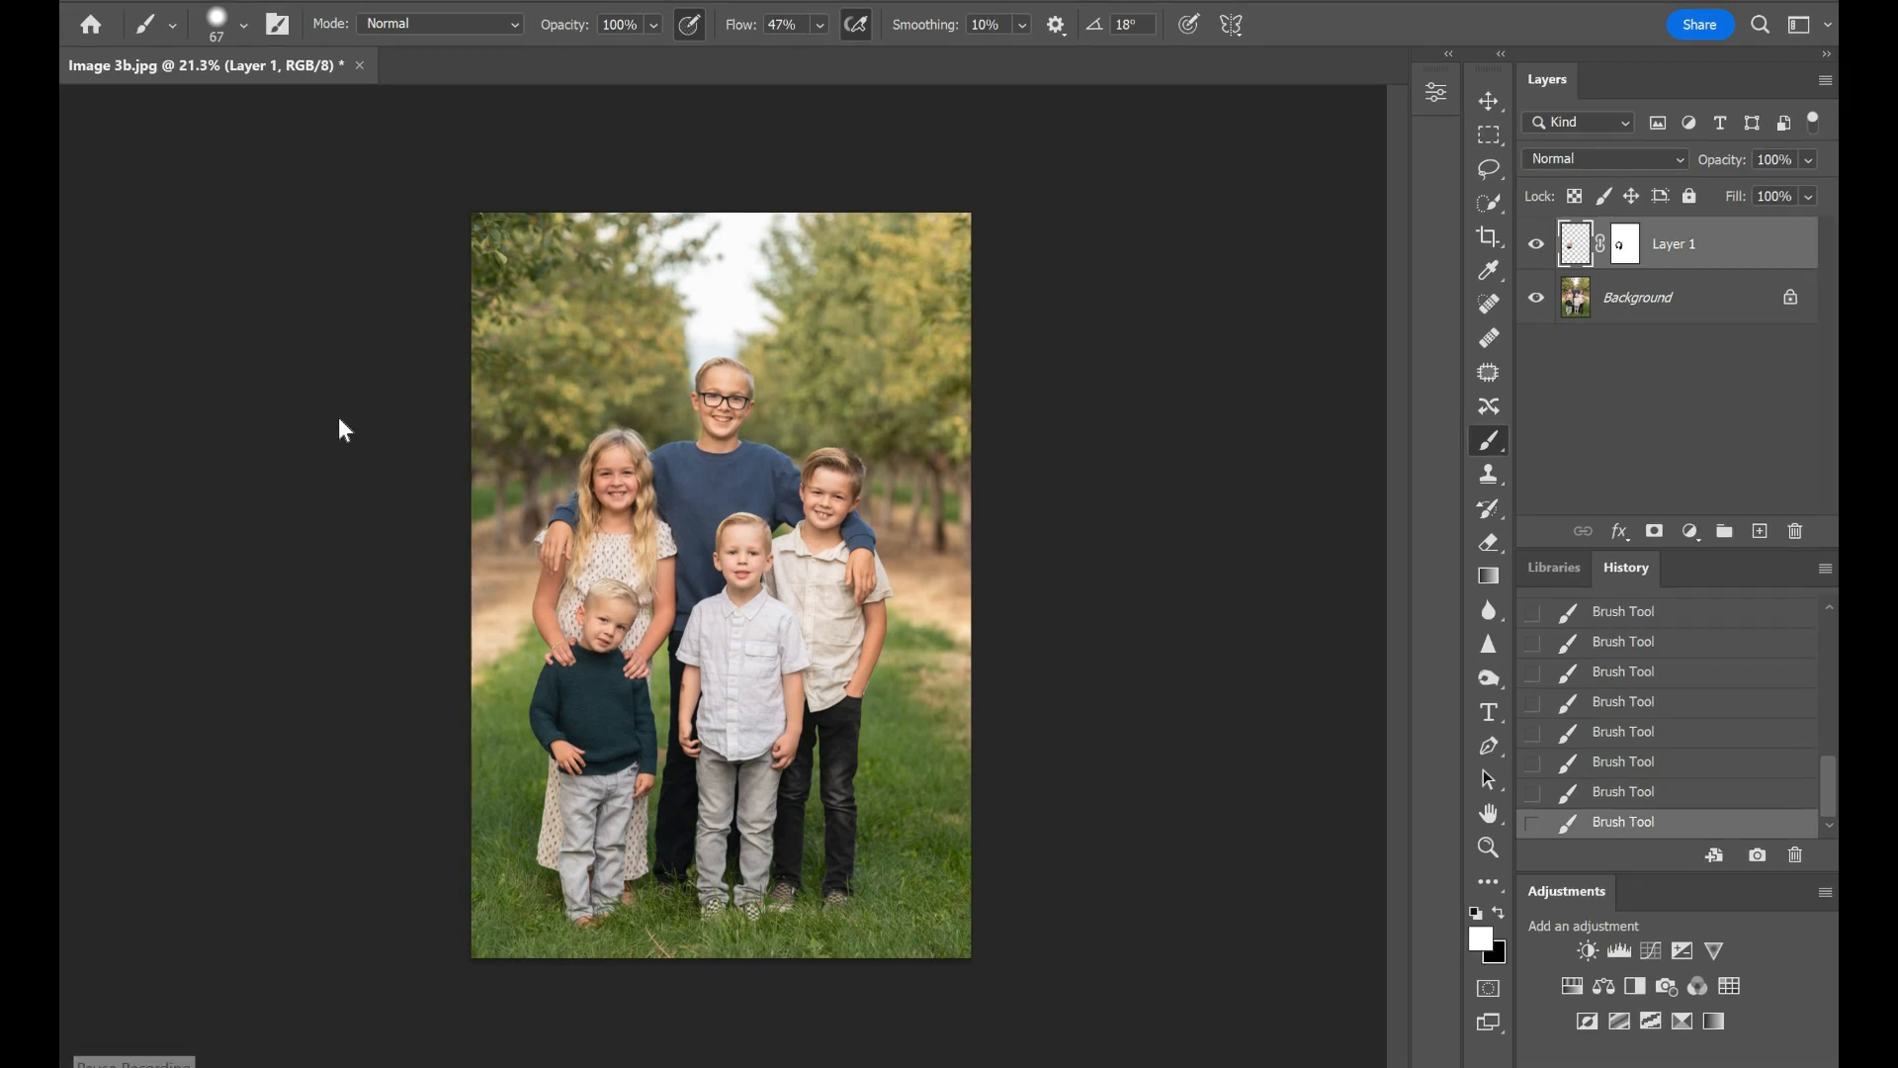
Step: Close Image 3b.jpg without saving and open Image 4.jpg from the recent files
{"action": "left_click", "coordinate": [360, 67]}
{"action": "left_click", "coordinate": [1088, 441]}
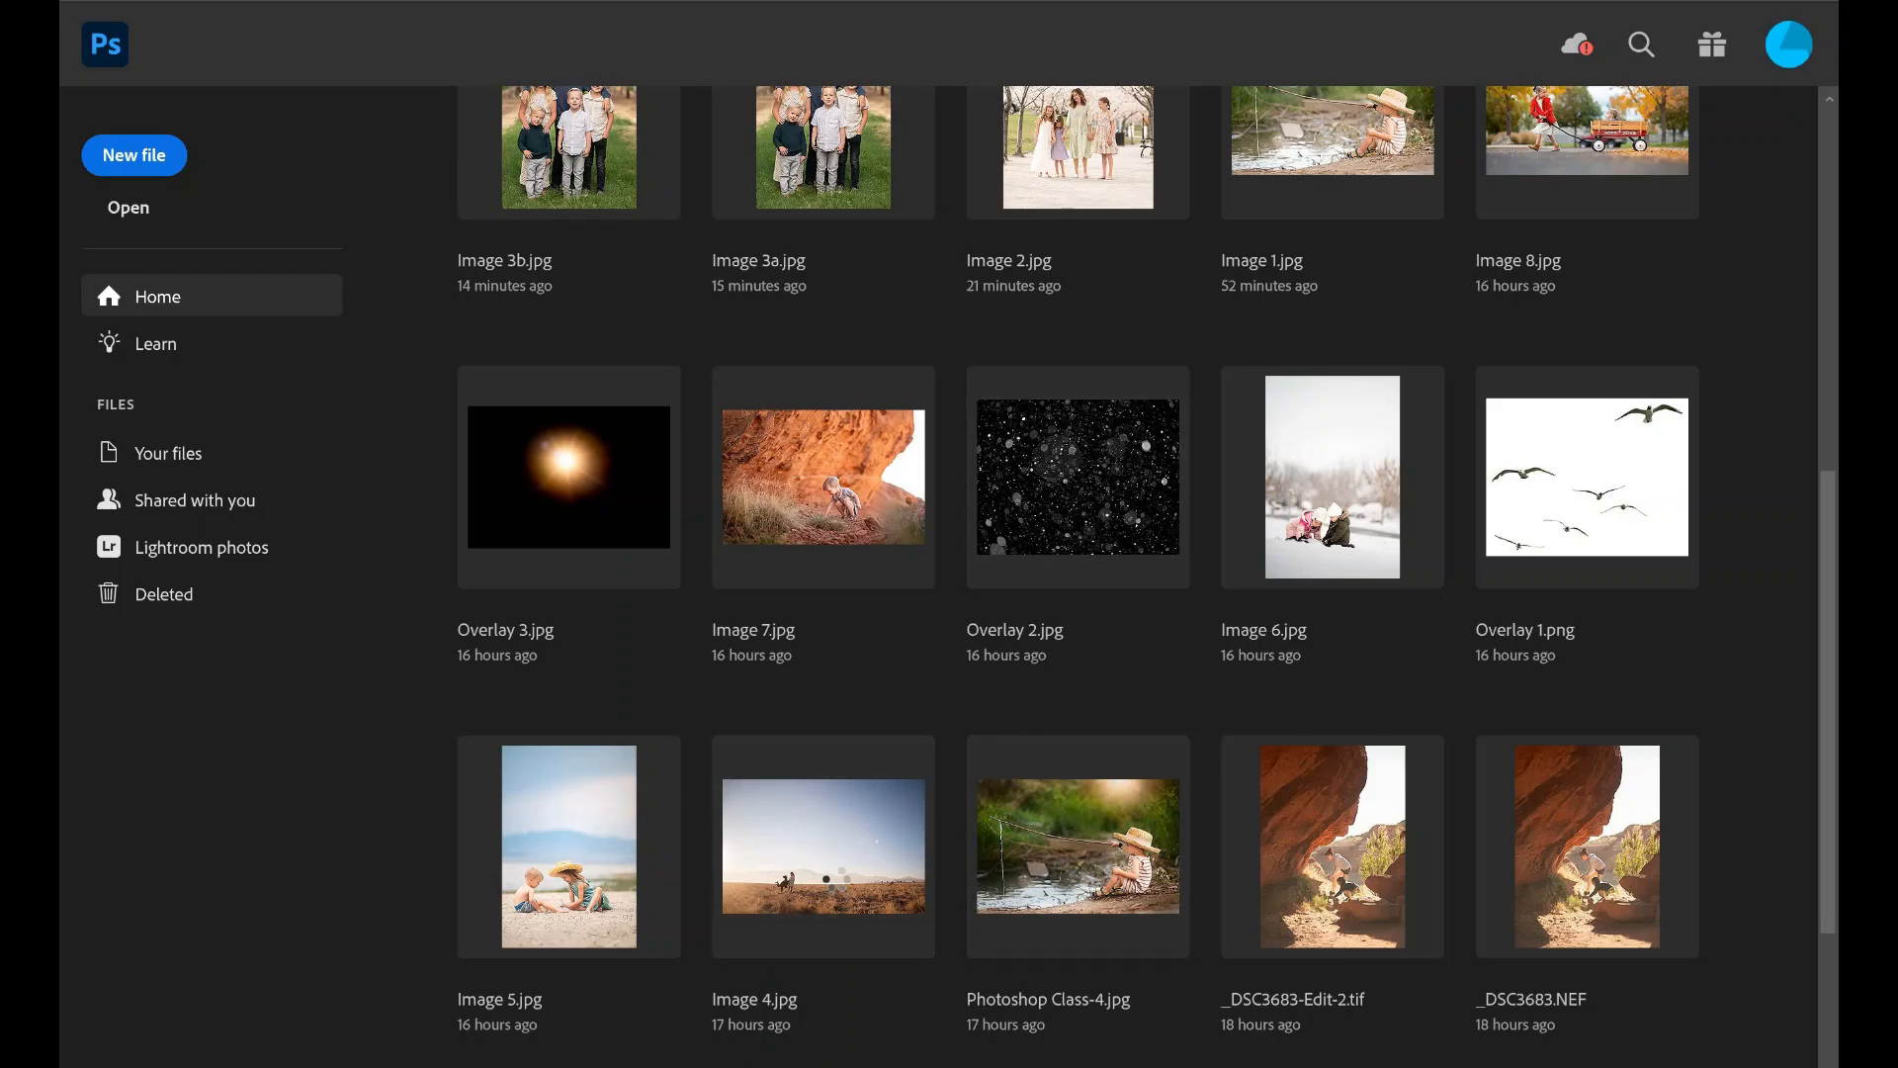
{"action": "left_click", "coordinate": [847, 907]}
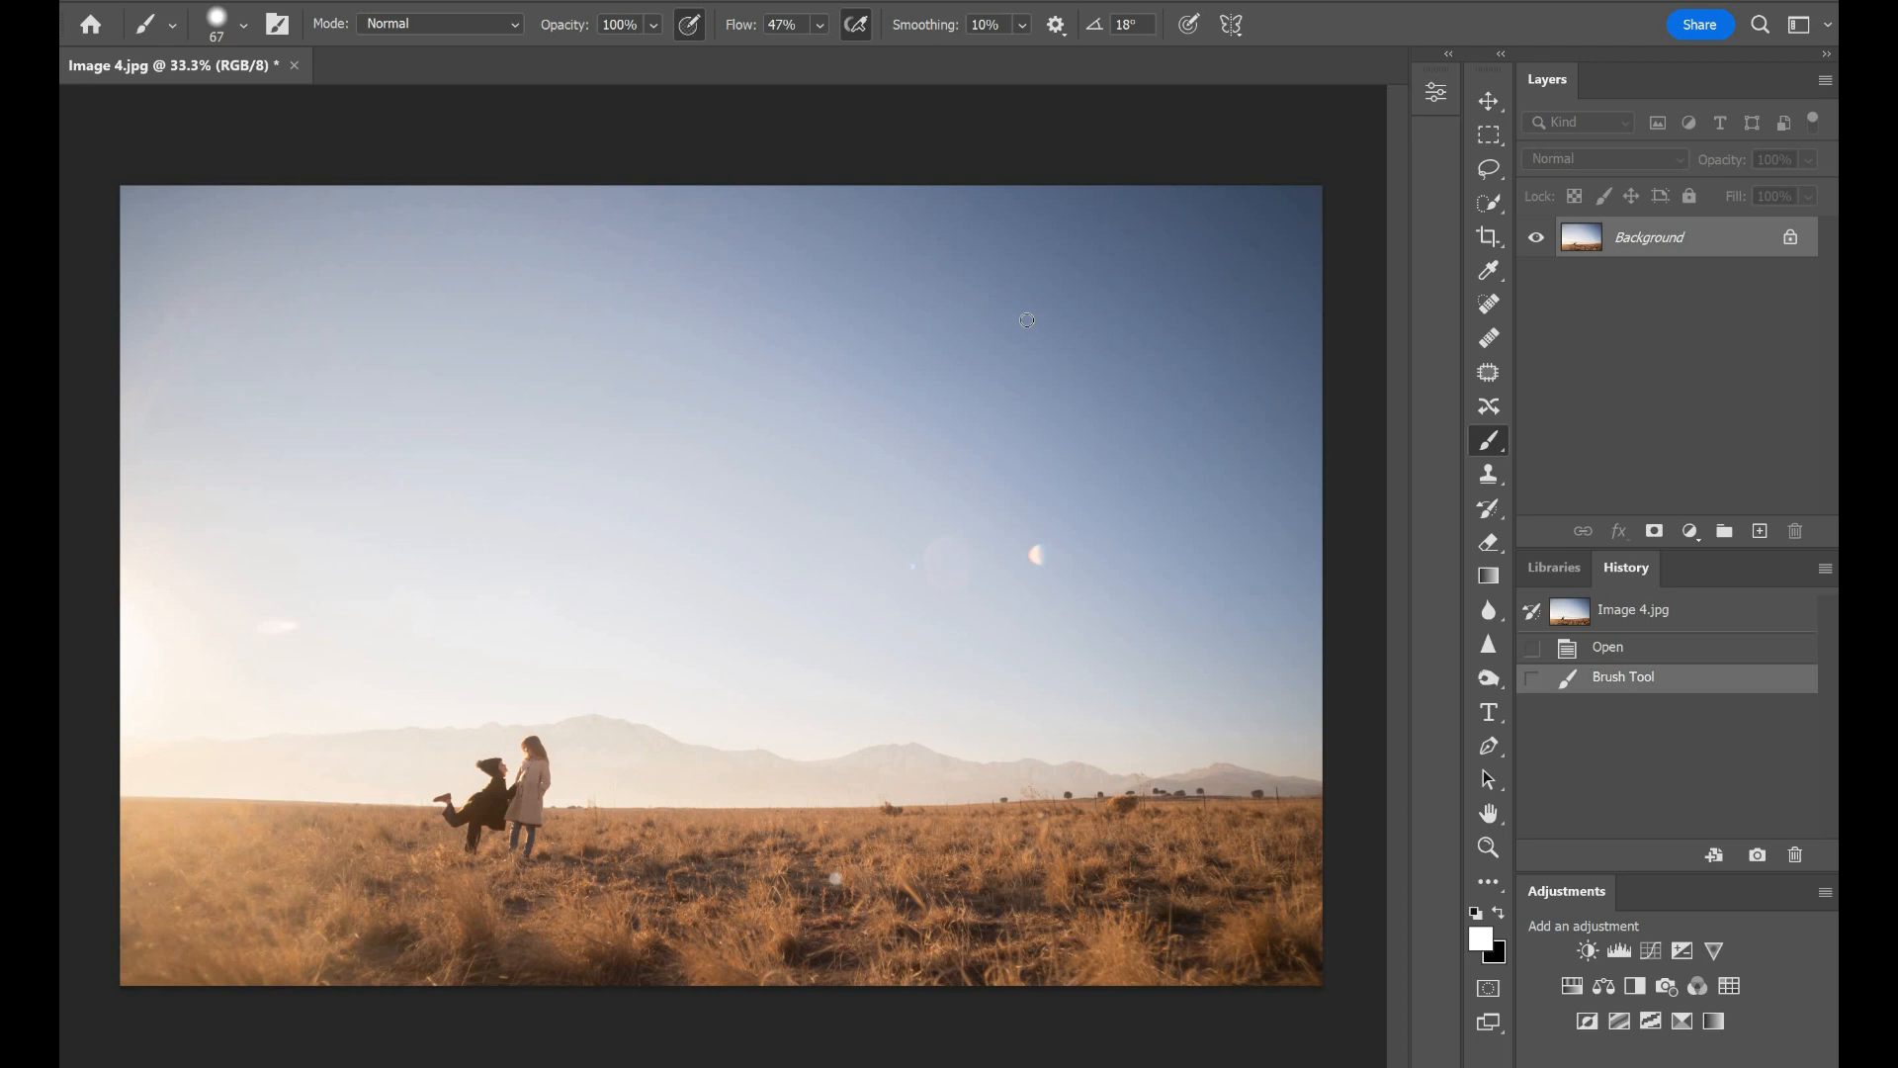
{"action": "scroll", "coordinate": [1036, 310], "scroll_direction": "down", "scroll_amount": 1}
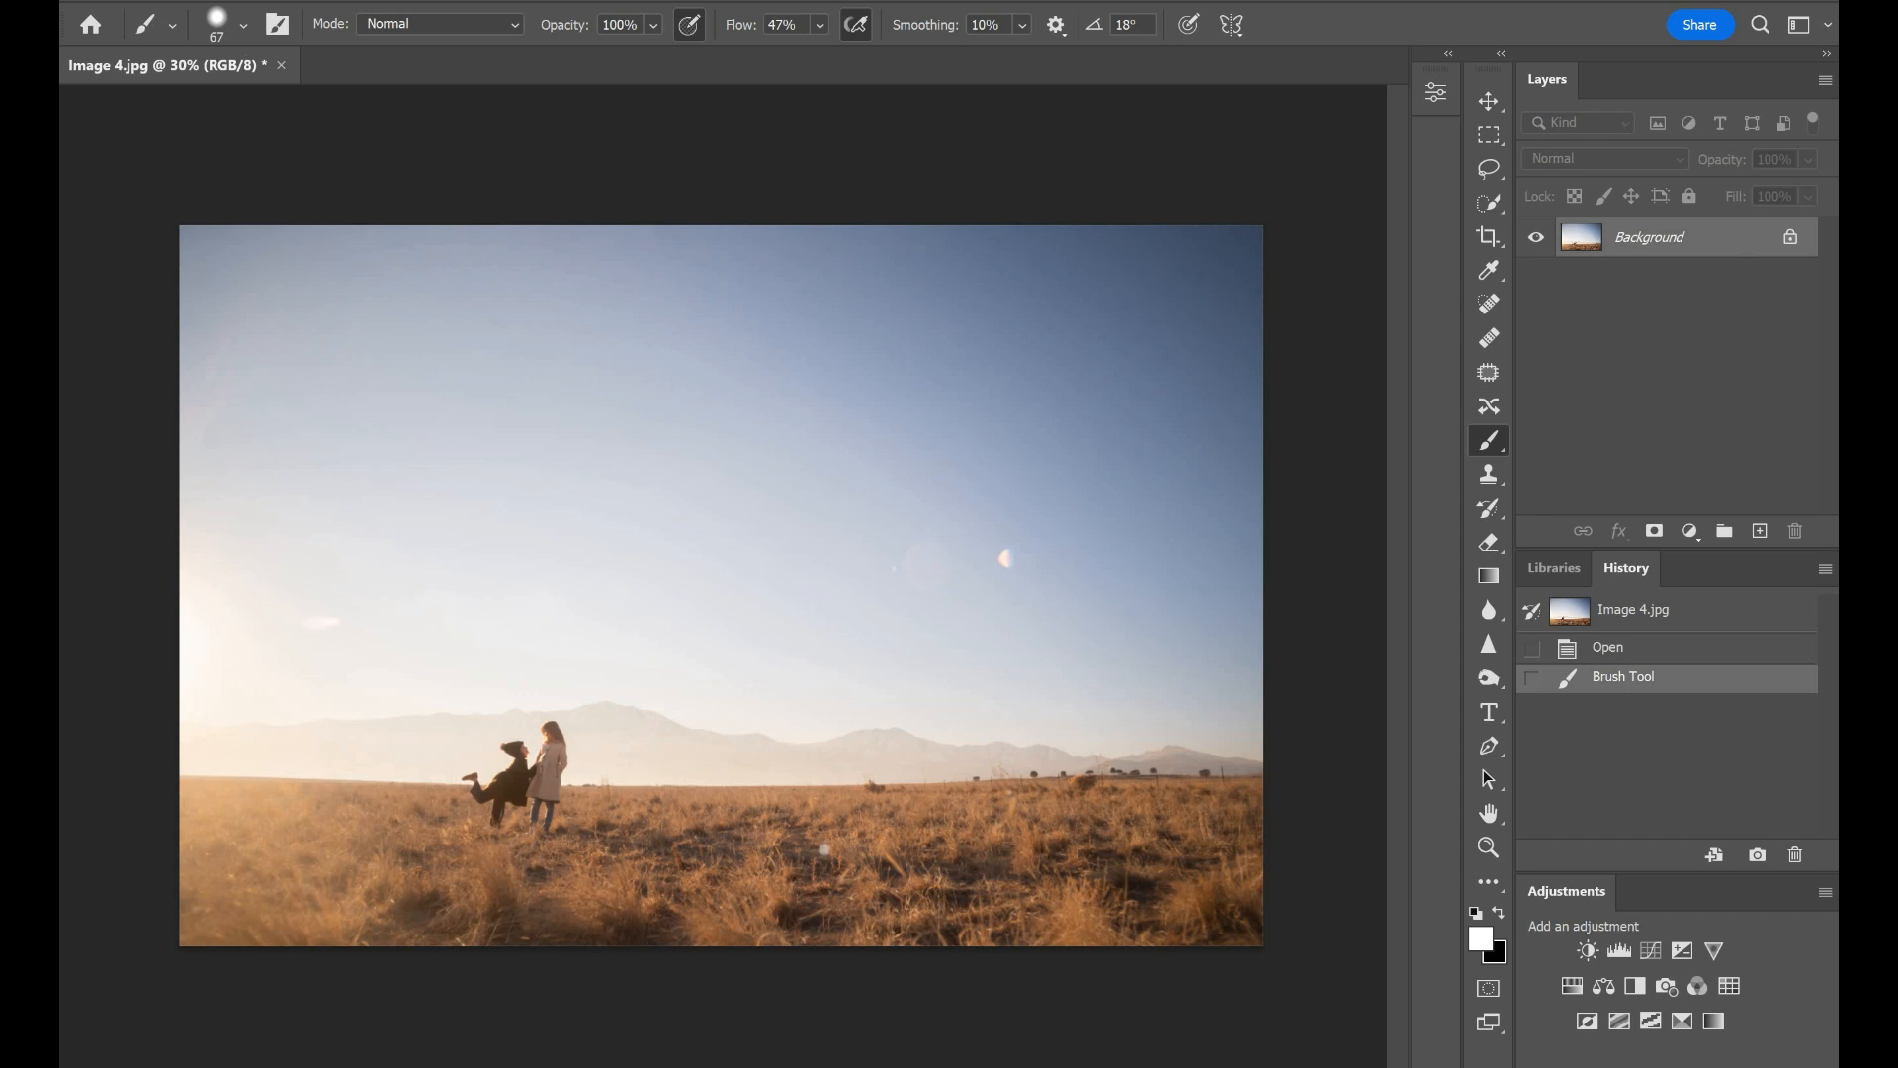
{"action": "key", "text": "alt+e"}
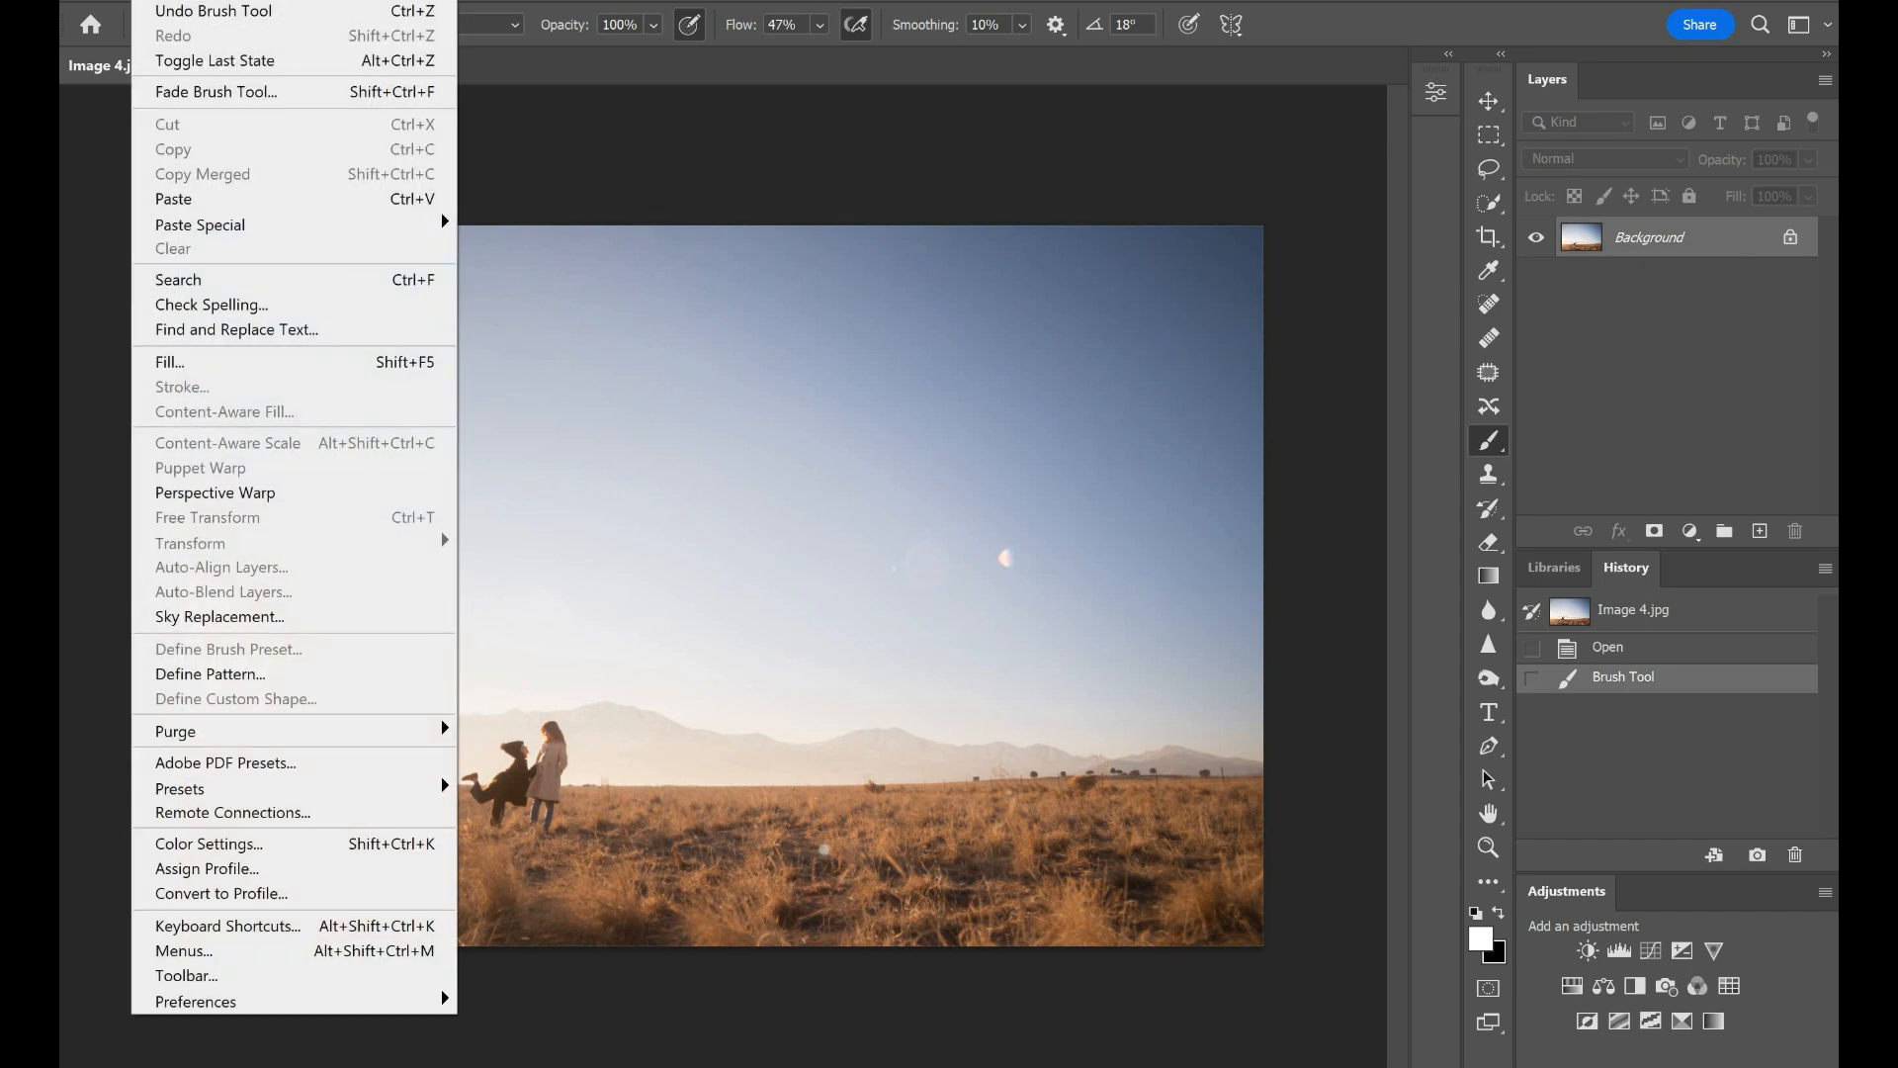
{"action": "left_click", "coordinate": [315, 625]}
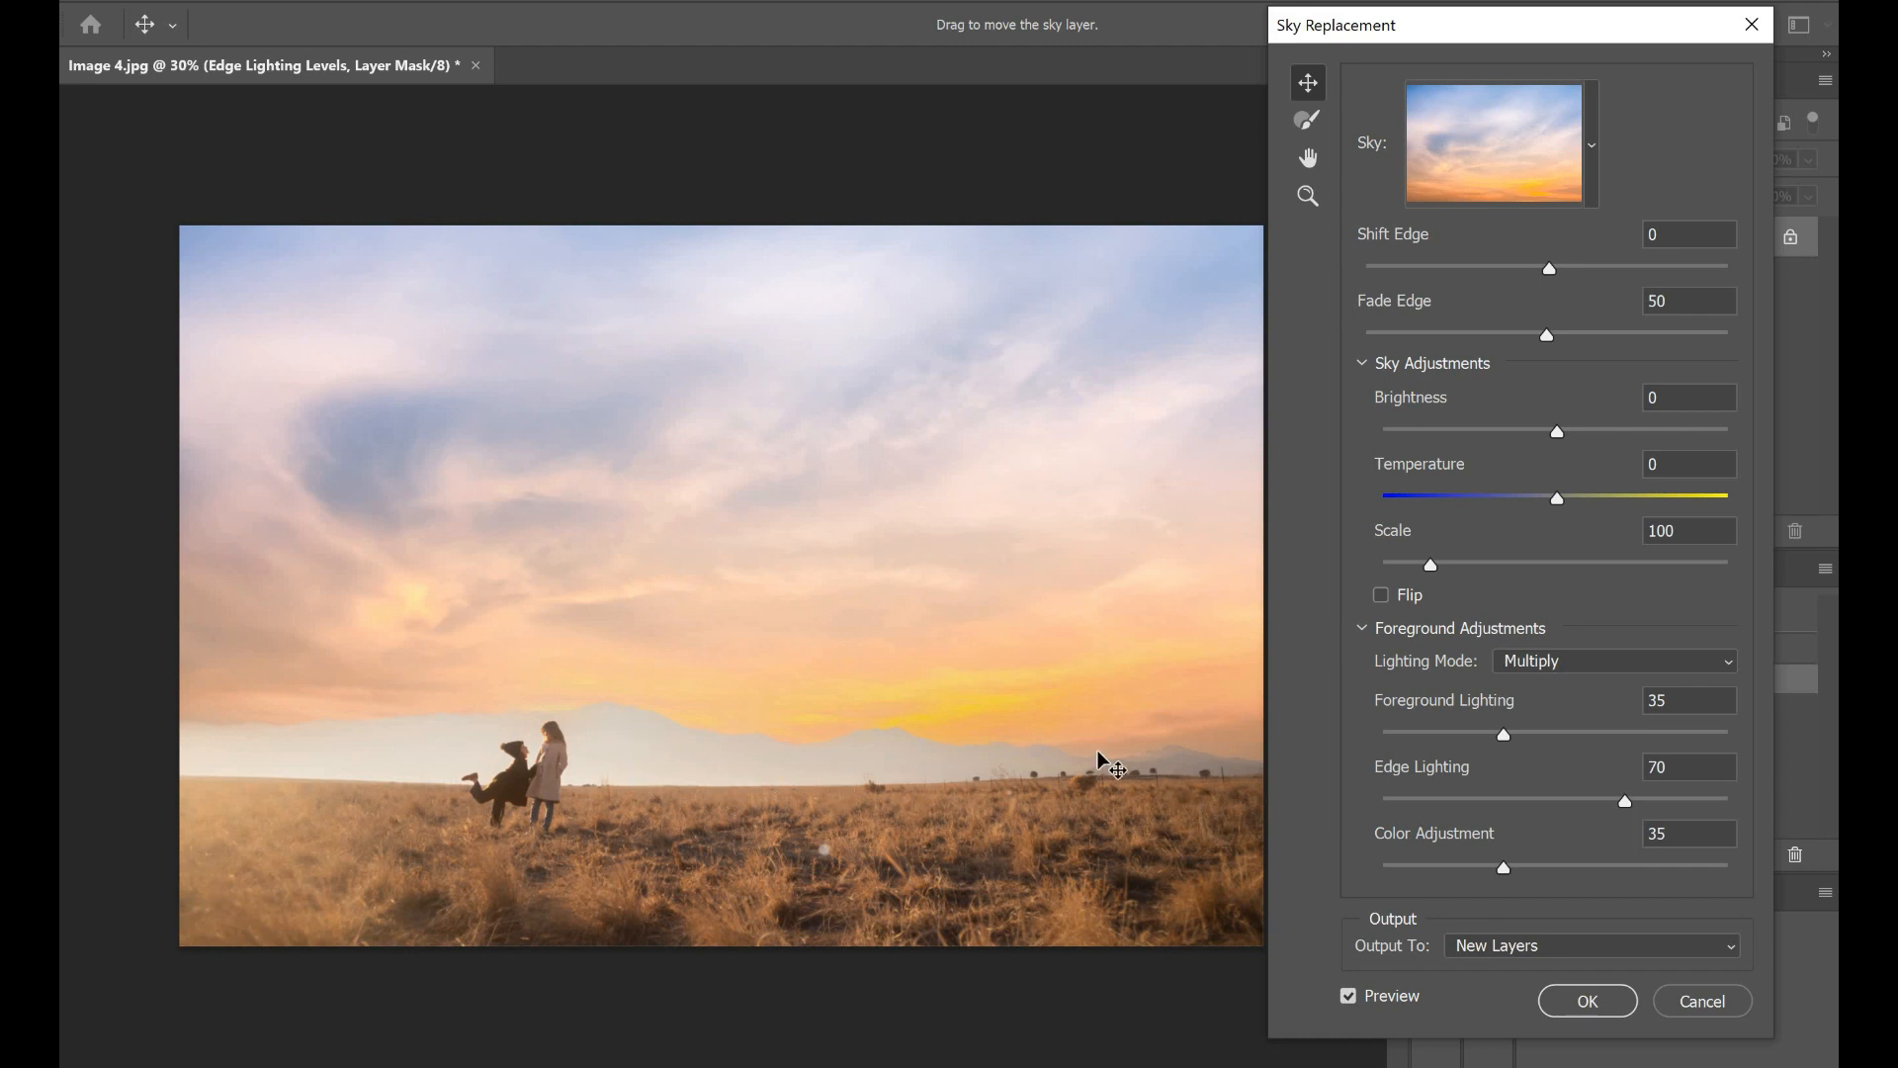
{"action": "left_click", "coordinate": [1725, 1014]}
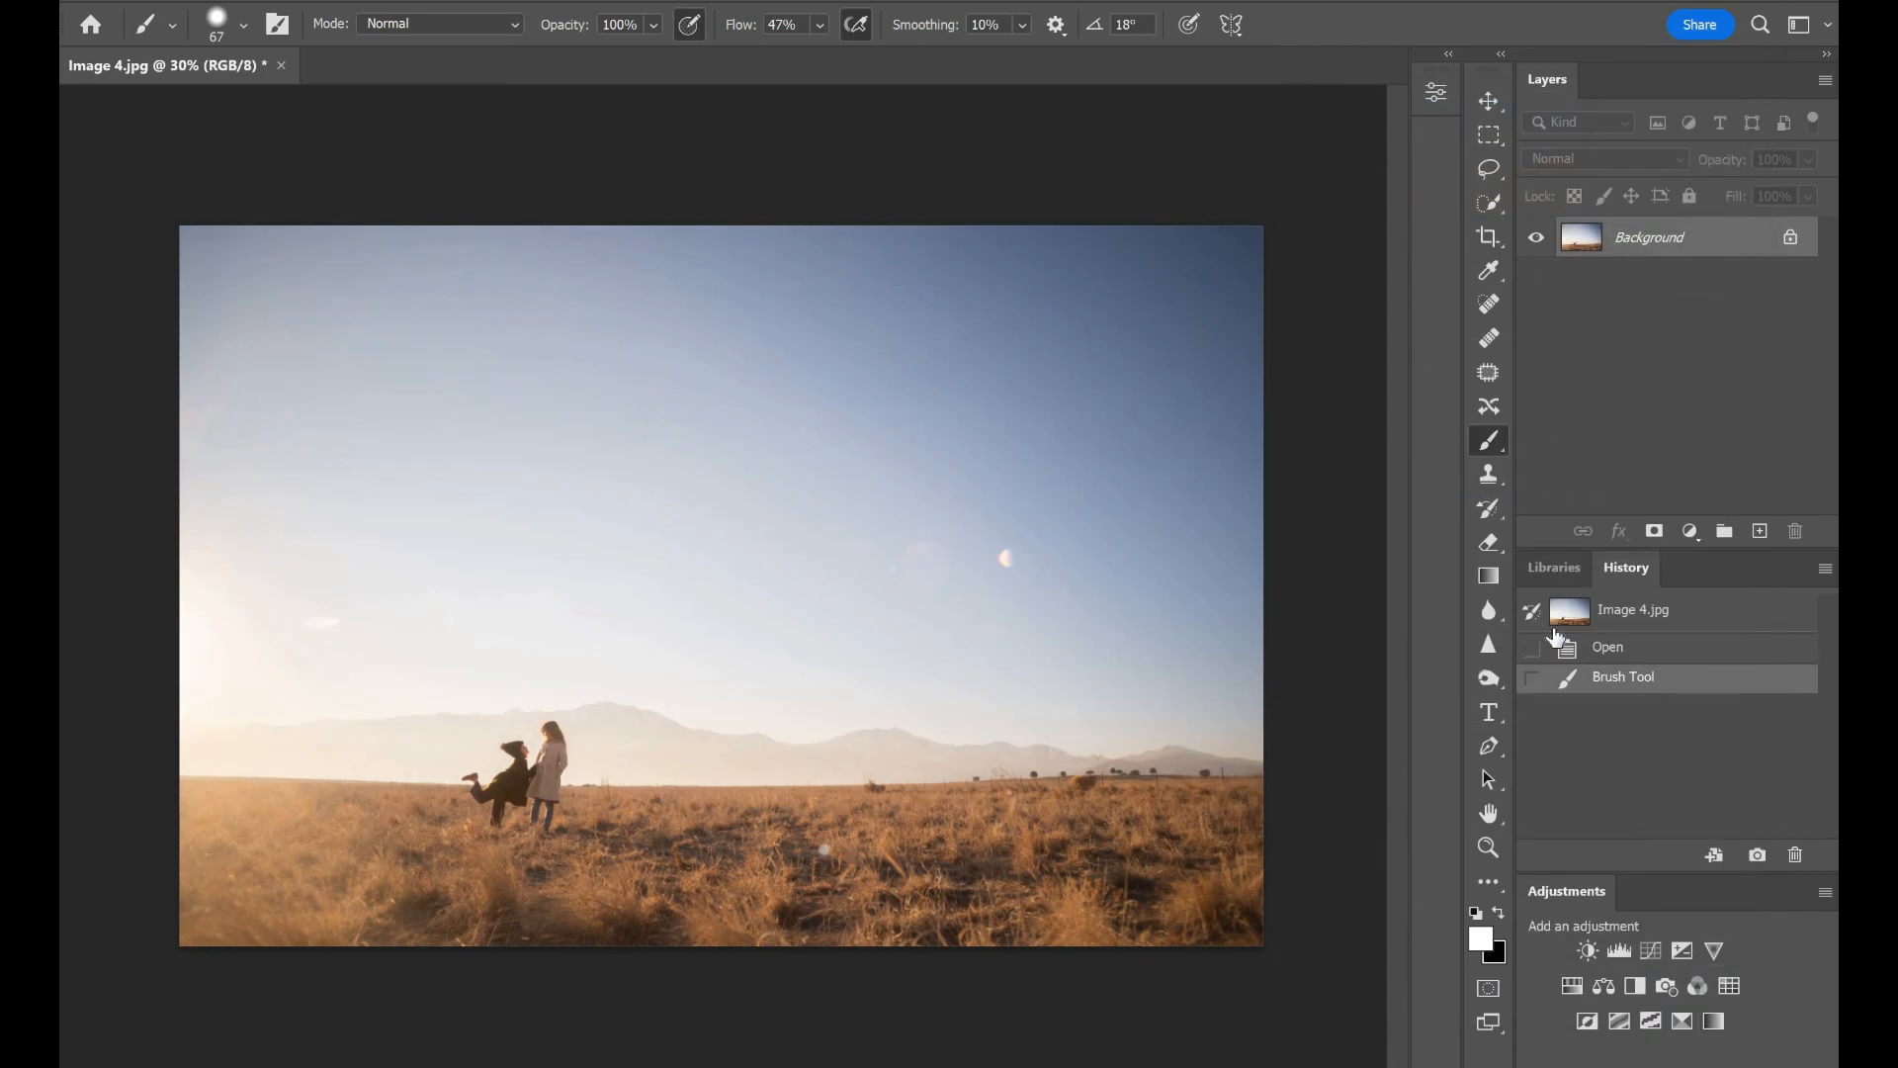
Step: Darken the mountains, horizon and grass field with the Burn tool using a 538 px brush
{"action": "left_click", "coordinate": [1489, 680]}
{"action": "left_click", "coordinate": [240, 26]}
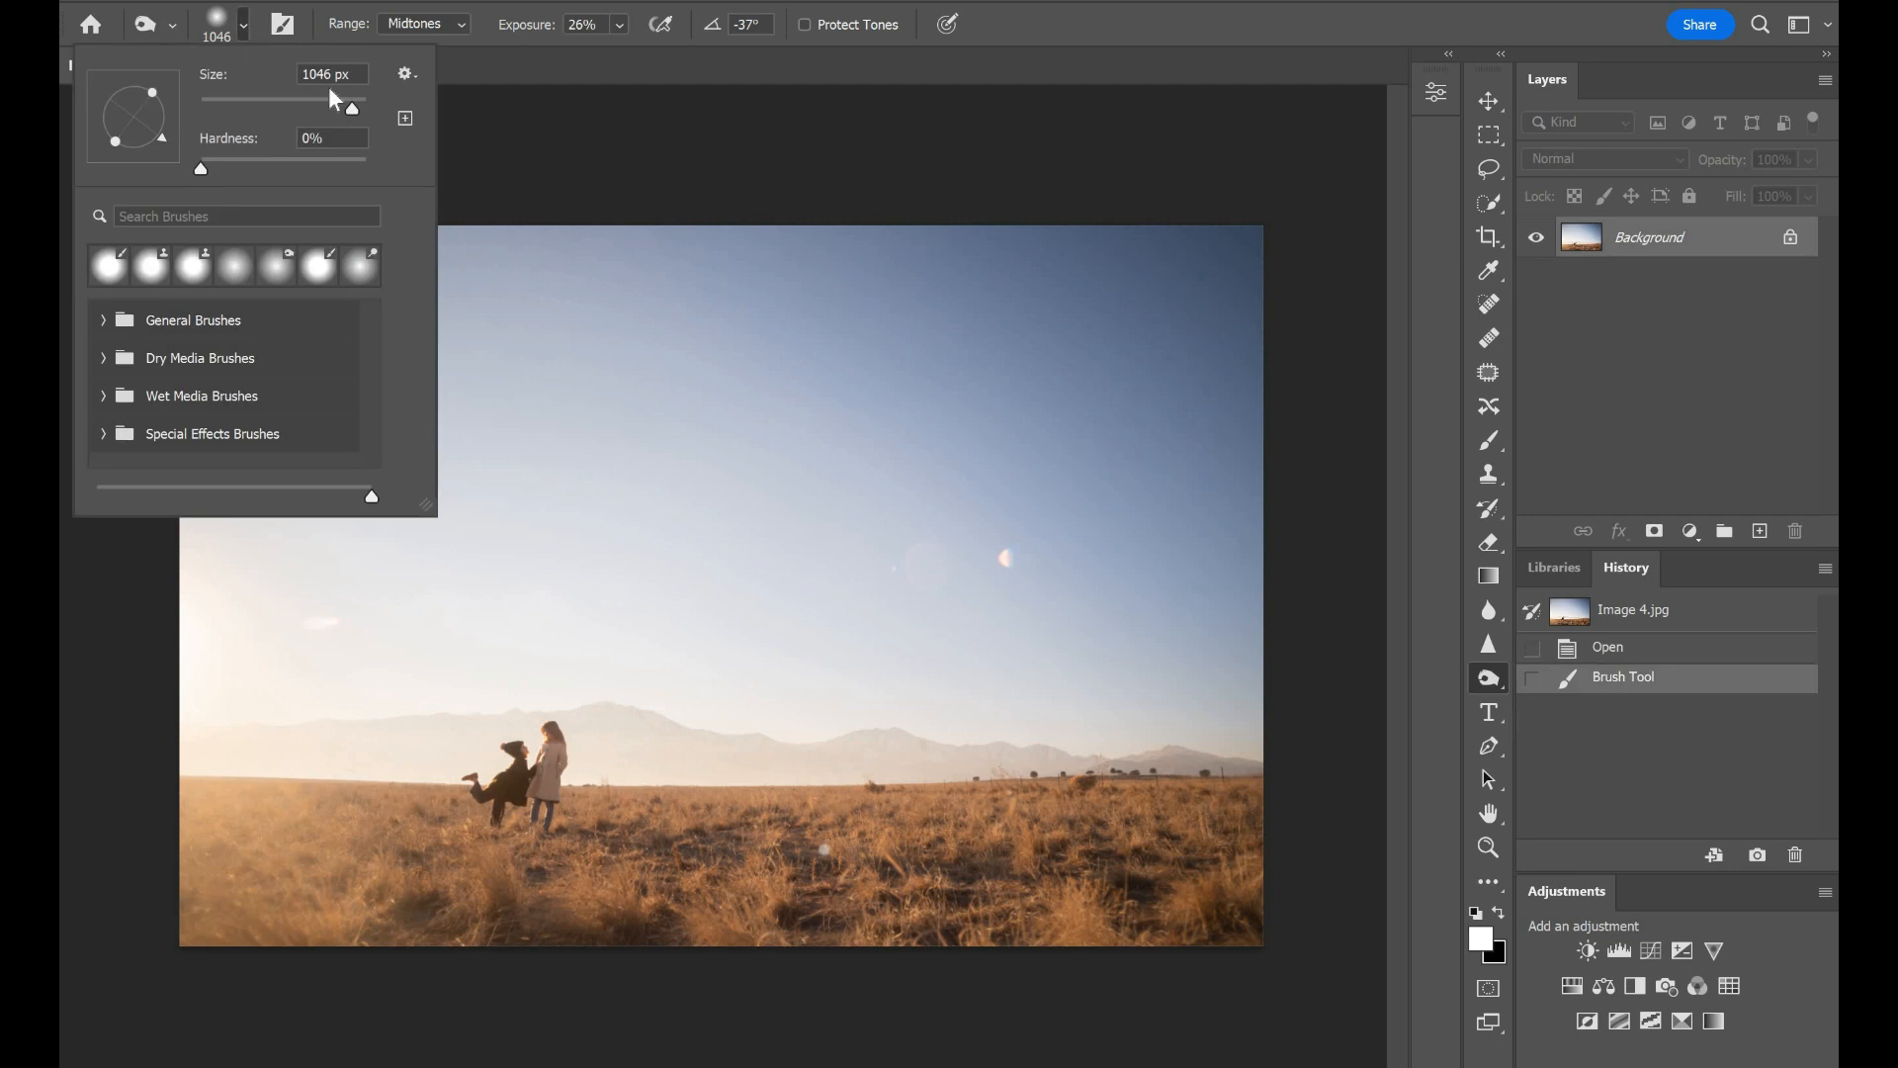
{"action": "left_click_drag", "start_coordinate": [339, 109], "coordinate": [334, 109]}
{"action": "left_click", "coordinate": [312, 74]}
{"action": "key", "text": "Return"}
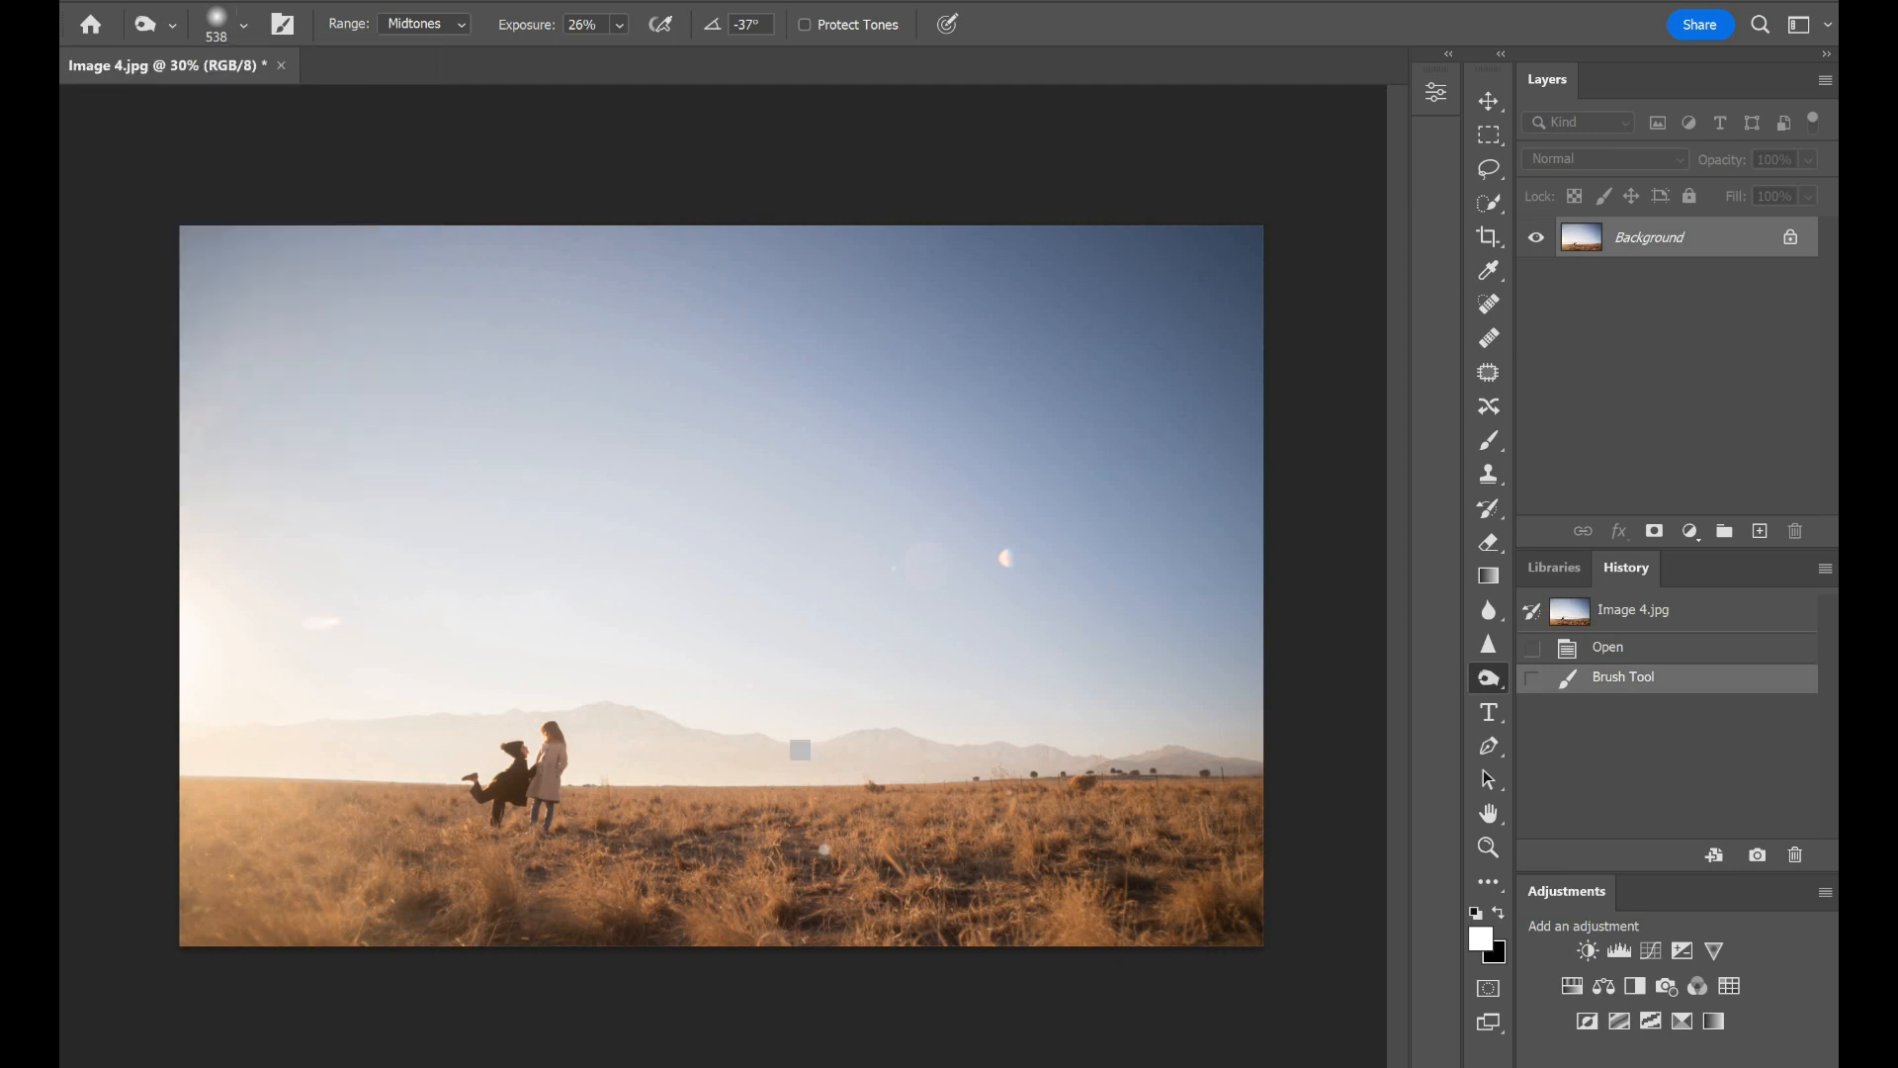
{"action": "mouse_move", "coordinate": [1001, 799]}
{"action": "left_mouse_down"}
{"action": "mouse_move", "coordinate": [1202, 756]}
{"action": "mouse_move", "coordinate": [964, 736]}
{"action": "left_mouse_up"}
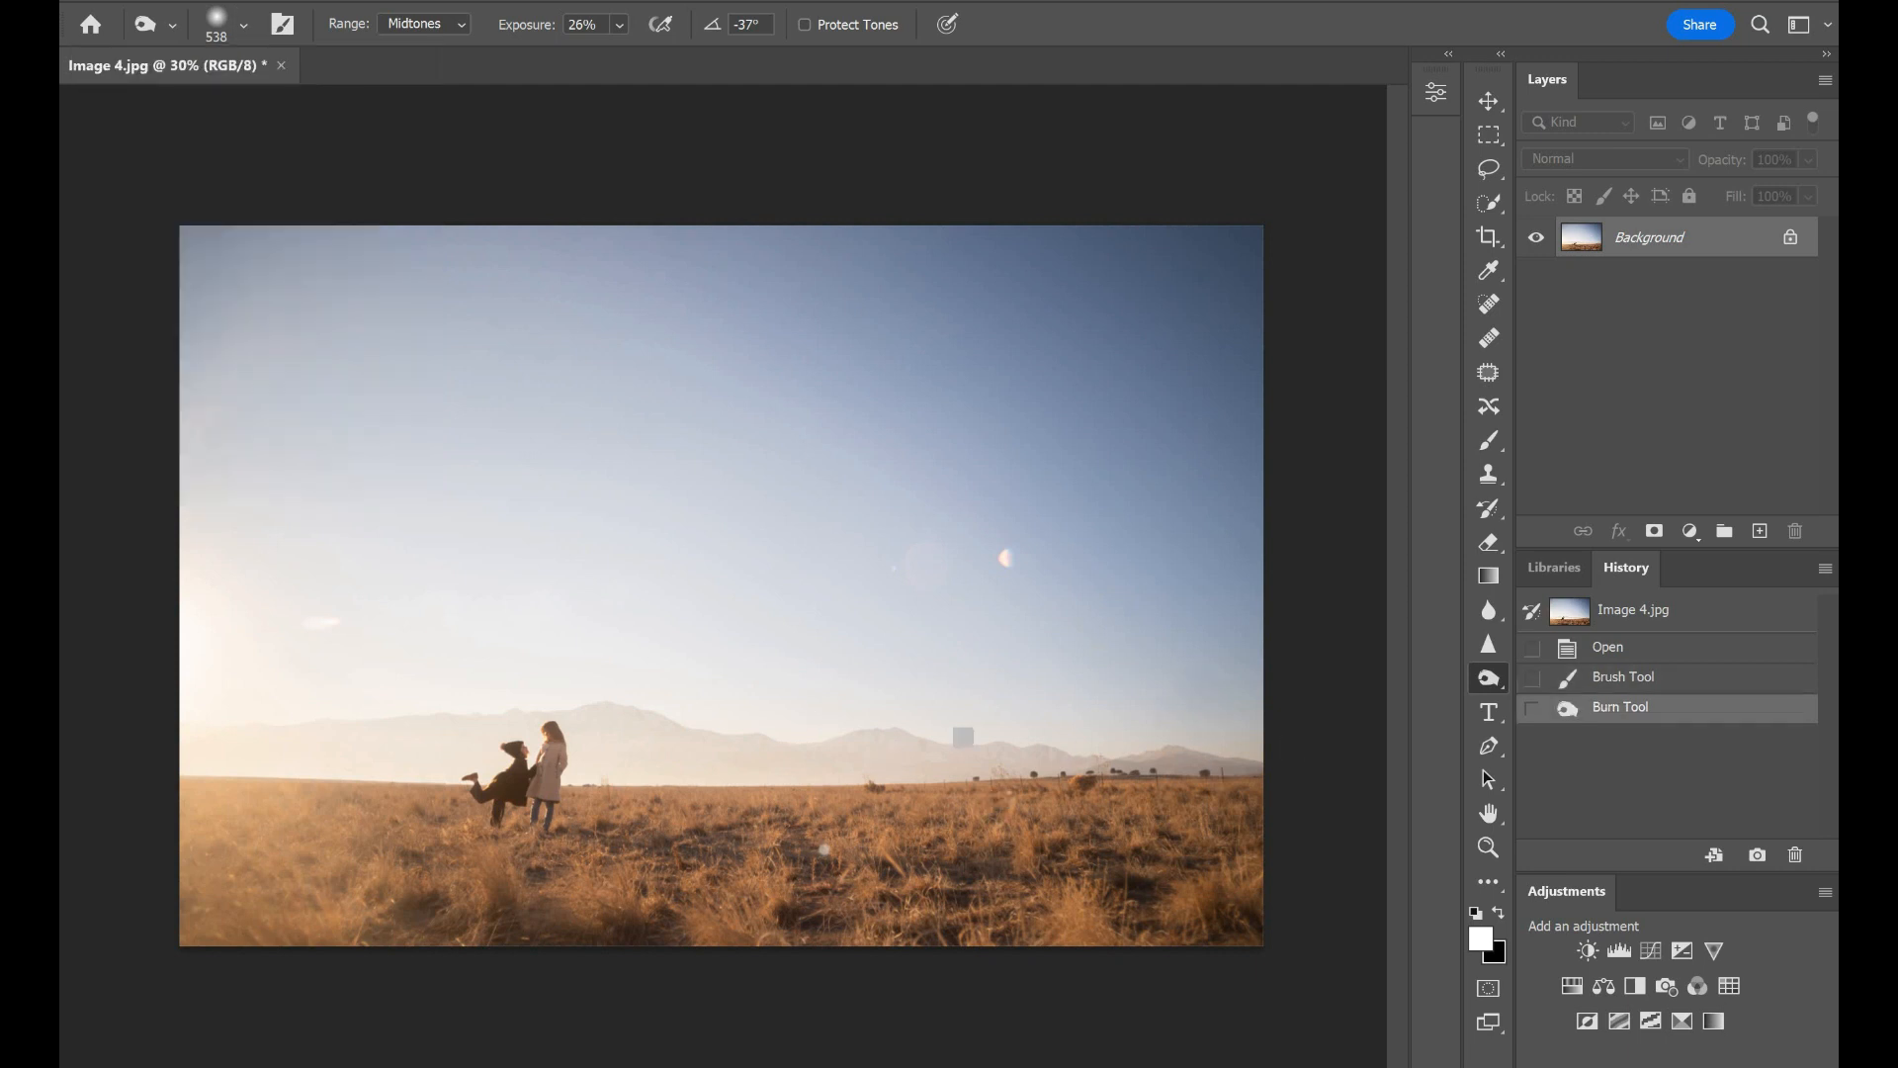
{"action": "mouse_move", "coordinate": [768, 755]}
{"action": "left_mouse_down"}
{"action": "mouse_move", "coordinate": [678, 768]}
{"action": "mouse_move", "coordinate": [1082, 779]}
{"action": "mouse_move", "coordinate": [586, 728]}
{"action": "left_mouse_up"}
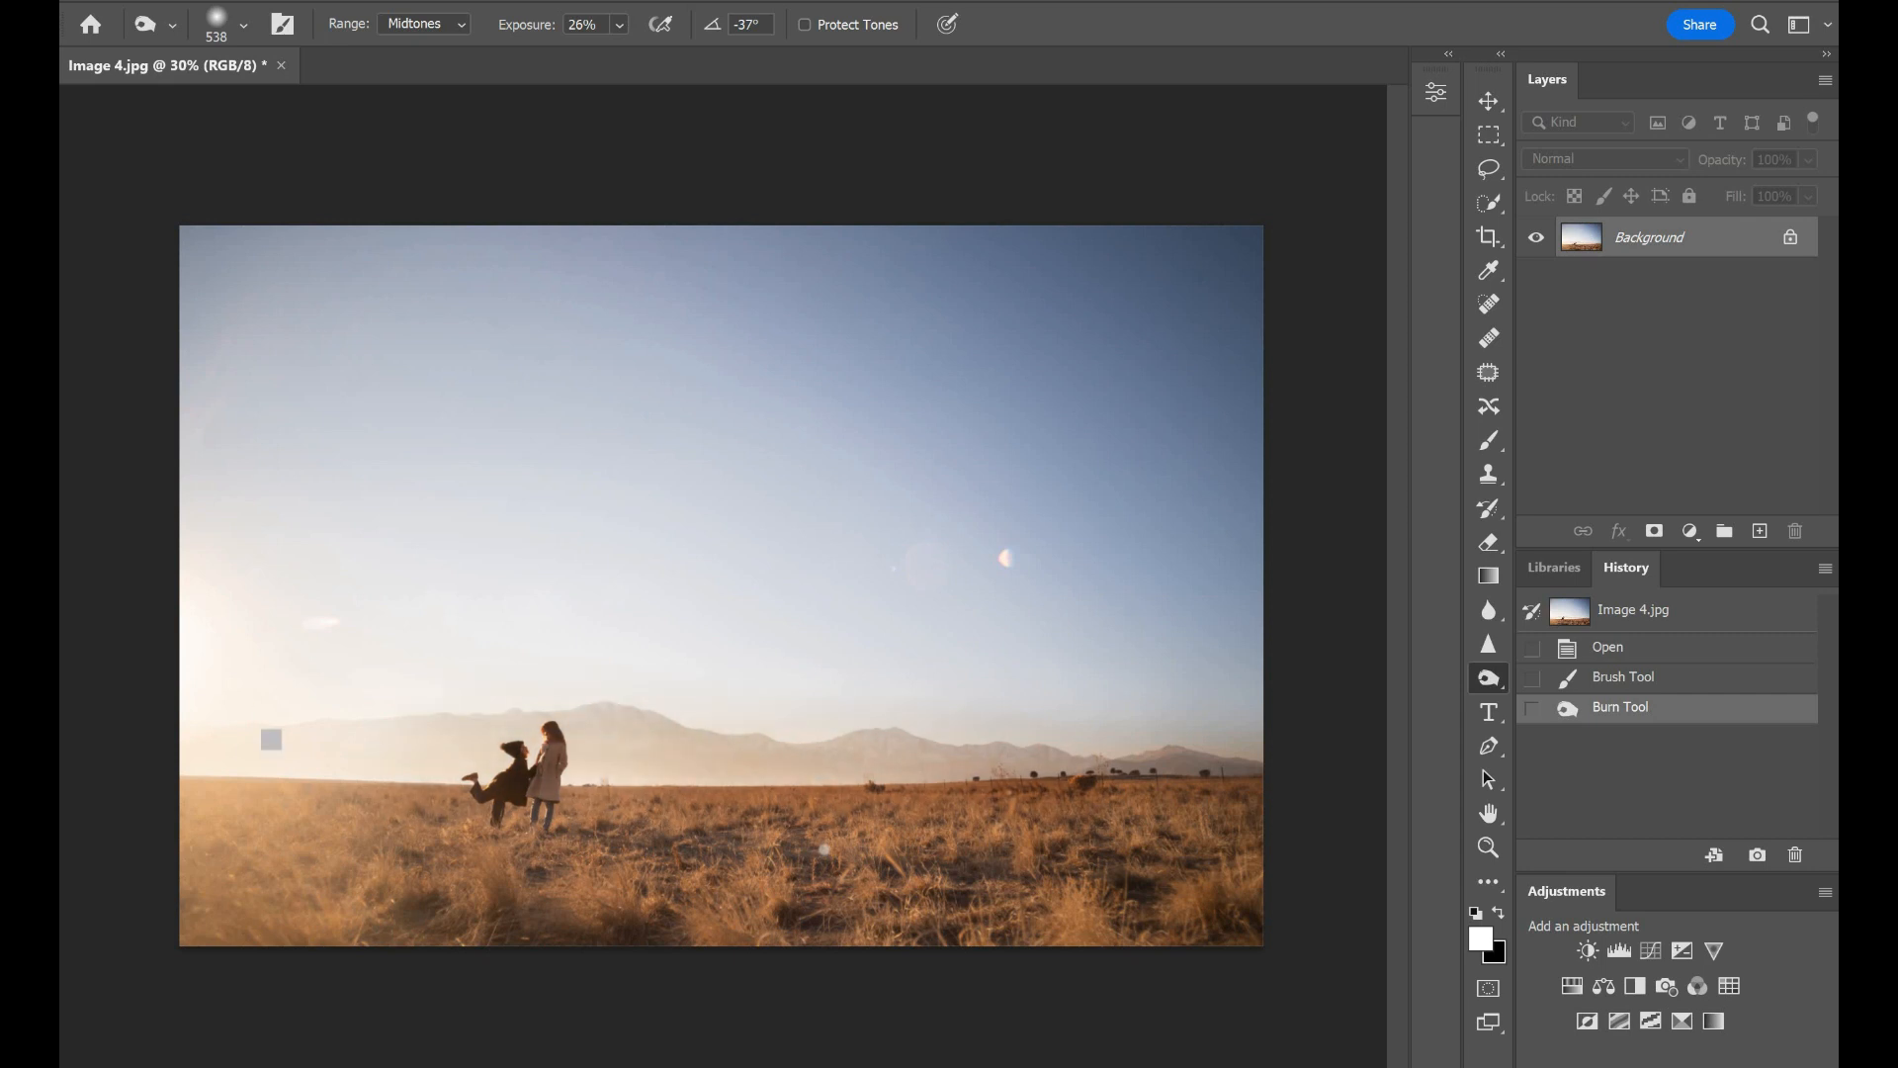
{"action": "mouse_move", "coordinate": [190, 720]}
{"action": "left_mouse_down"}
{"action": "mouse_move", "coordinate": [656, 702]}
{"action": "mouse_move", "coordinate": [403, 728]}
{"action": "mouse_move", "coordinate": [449, 754]}
{"action": "mouse_move", "coordinate": [698, 734]}
{"action": "mouse_move", "coordinate": [1249, 779]}
{"action": "mouse_move", "coordinate": [1160, 774]}
{"action": "mouse_move", "coordinate": [1250, 760]}
{"action": "left_mouse_up"}
{"action": "mouse_move", "coordinate": [136, 768]}
{"action": "left_mouse_down"}
{"action": "mouse_move", "coordinate": [226, 703]}
{"action": "mouse_move", "coordinate": [268, 715]}
{"action": "left_mouse_up"}
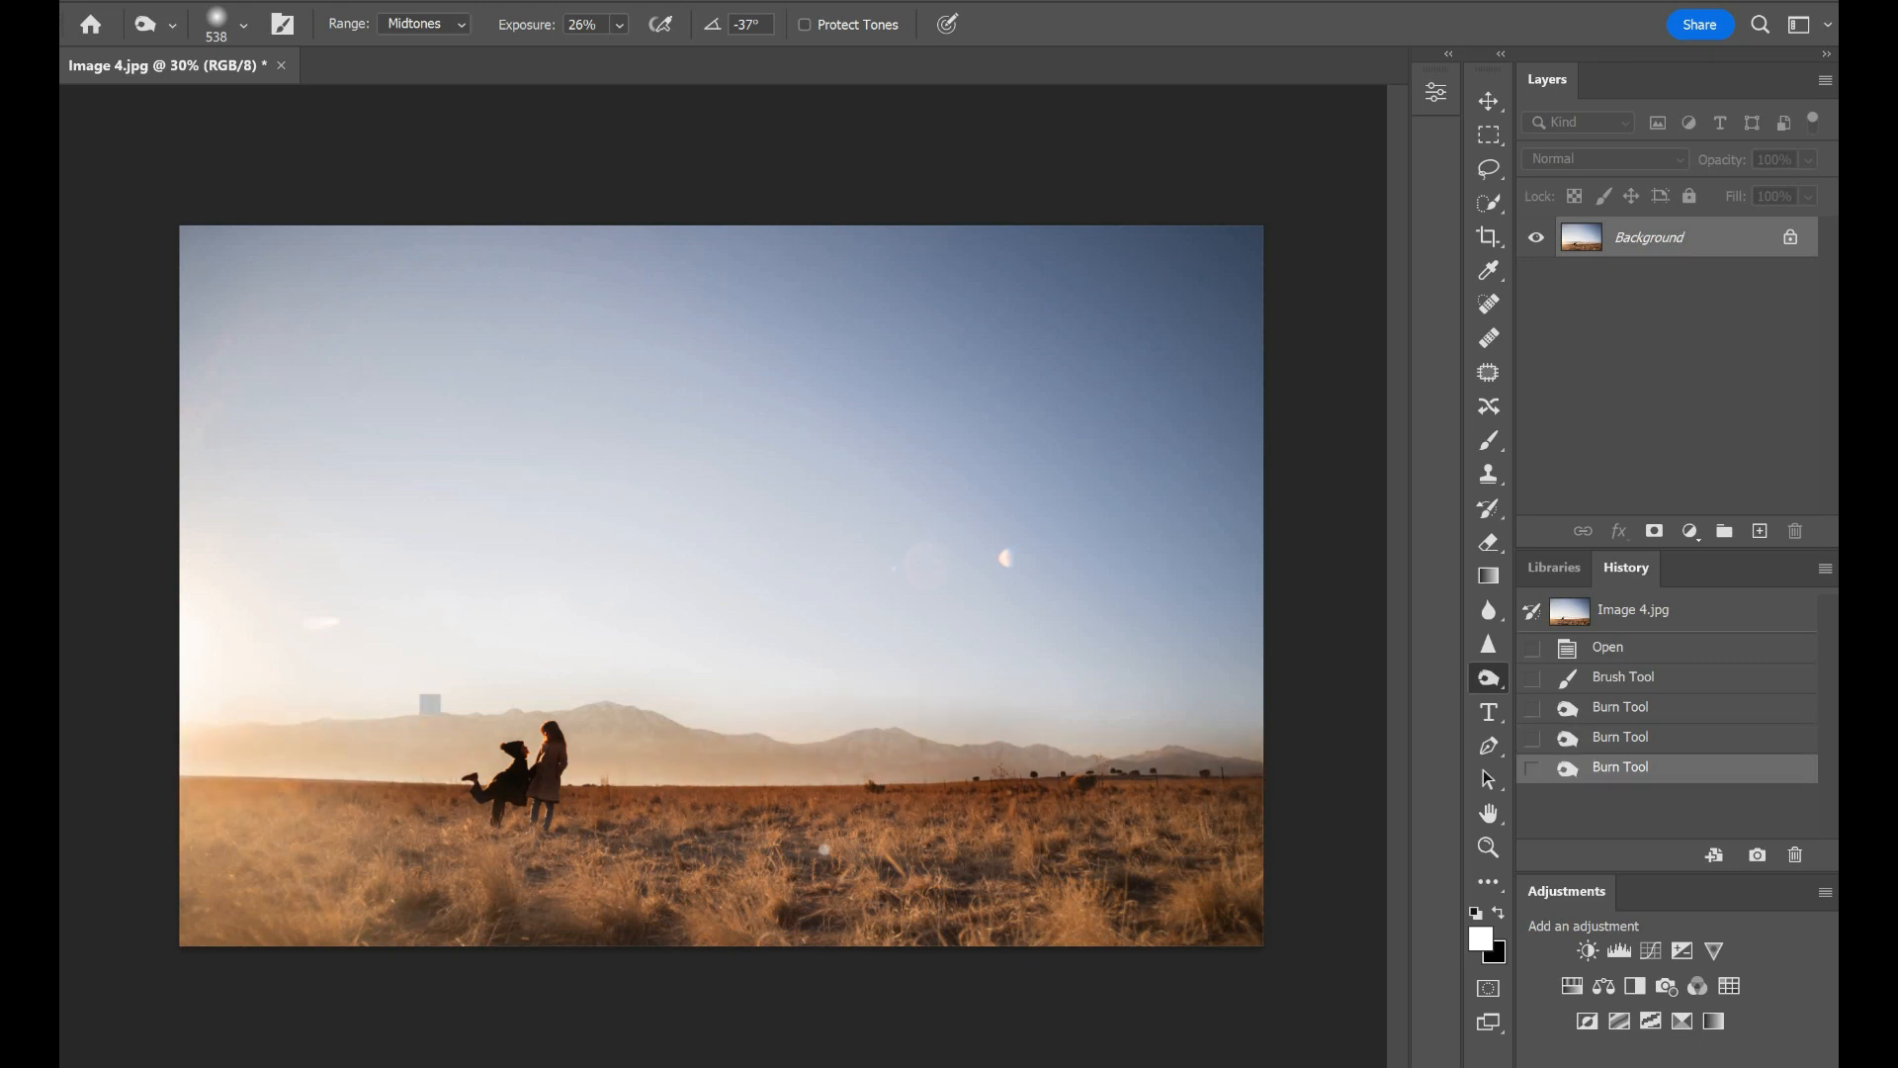
{"action": "mouse_move", "coordinate": [593, 713]}
{"action": "left_mouse_down"}
{"action": "mouse_move", "coordinate": [644, 734]}
{"action": "mouse_move", "coordinate": [521, 768]}
{"action": "mouse_move", "coordinate": [326, 771]}
{"action": "mouse_move", "coordinate": [385, 787]}
{"action": "left_mouse_up"}
{"action": "mouse_move", "coordinate": [192, 807]}
{"action": "left_mouse_down"}
{"action": "mouse_move", "coordinate": [622, 860]}
{"action": "mouse_move", "coordinate": [919, 834]}
{"action": "mouse_move", "coordinate": [949, 873]}
{"action": "mouse_move", "coordinate": [1321, 860]}
{"action": "mouse_move", "coordinate": [450, 960]}
{"action": "mouse_move", "coordinate": [922, 927]}
{"action": "mouse_move", "coordinate": [1120, 943]}
{"action": "left_mouse_up"}
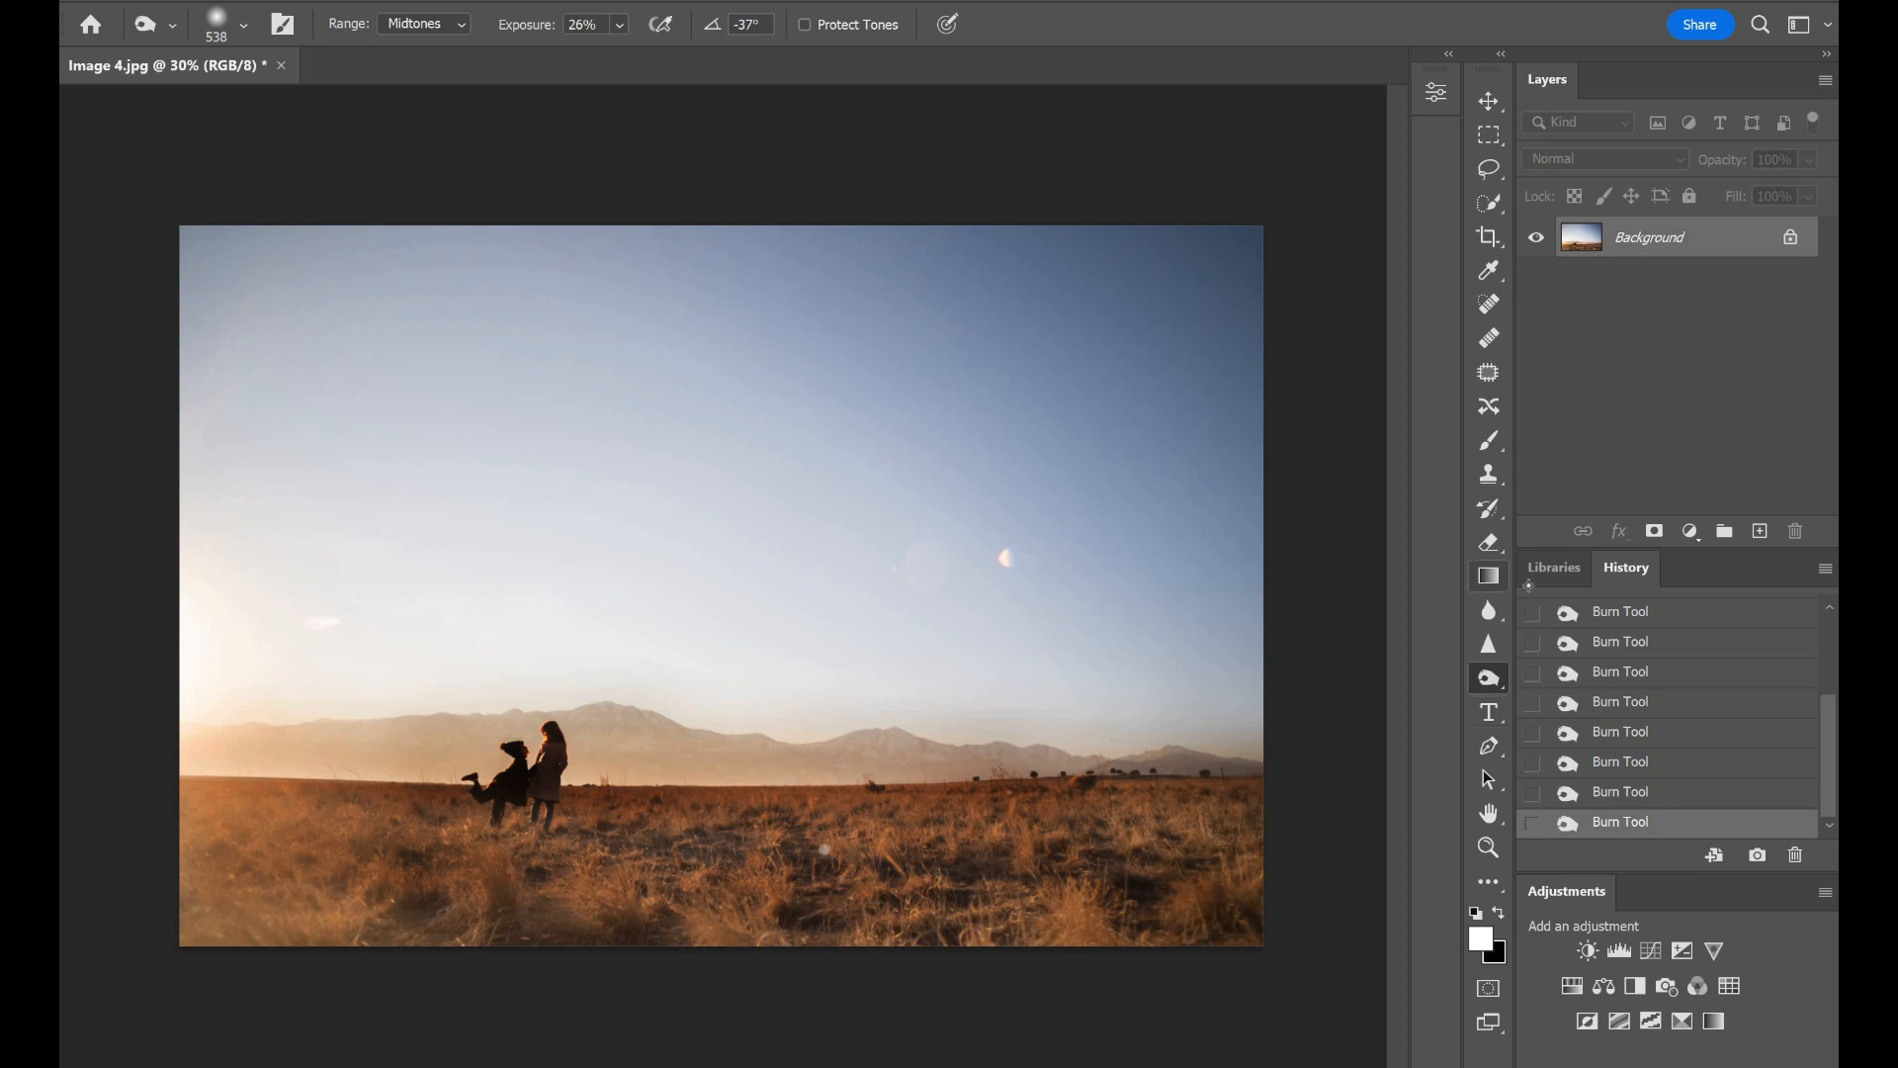
Step: Lighten patches of the grass field with the Dodge tool, undoing a stroke along the way
{"action": "right_click", "coordinate": [1488, 677]}
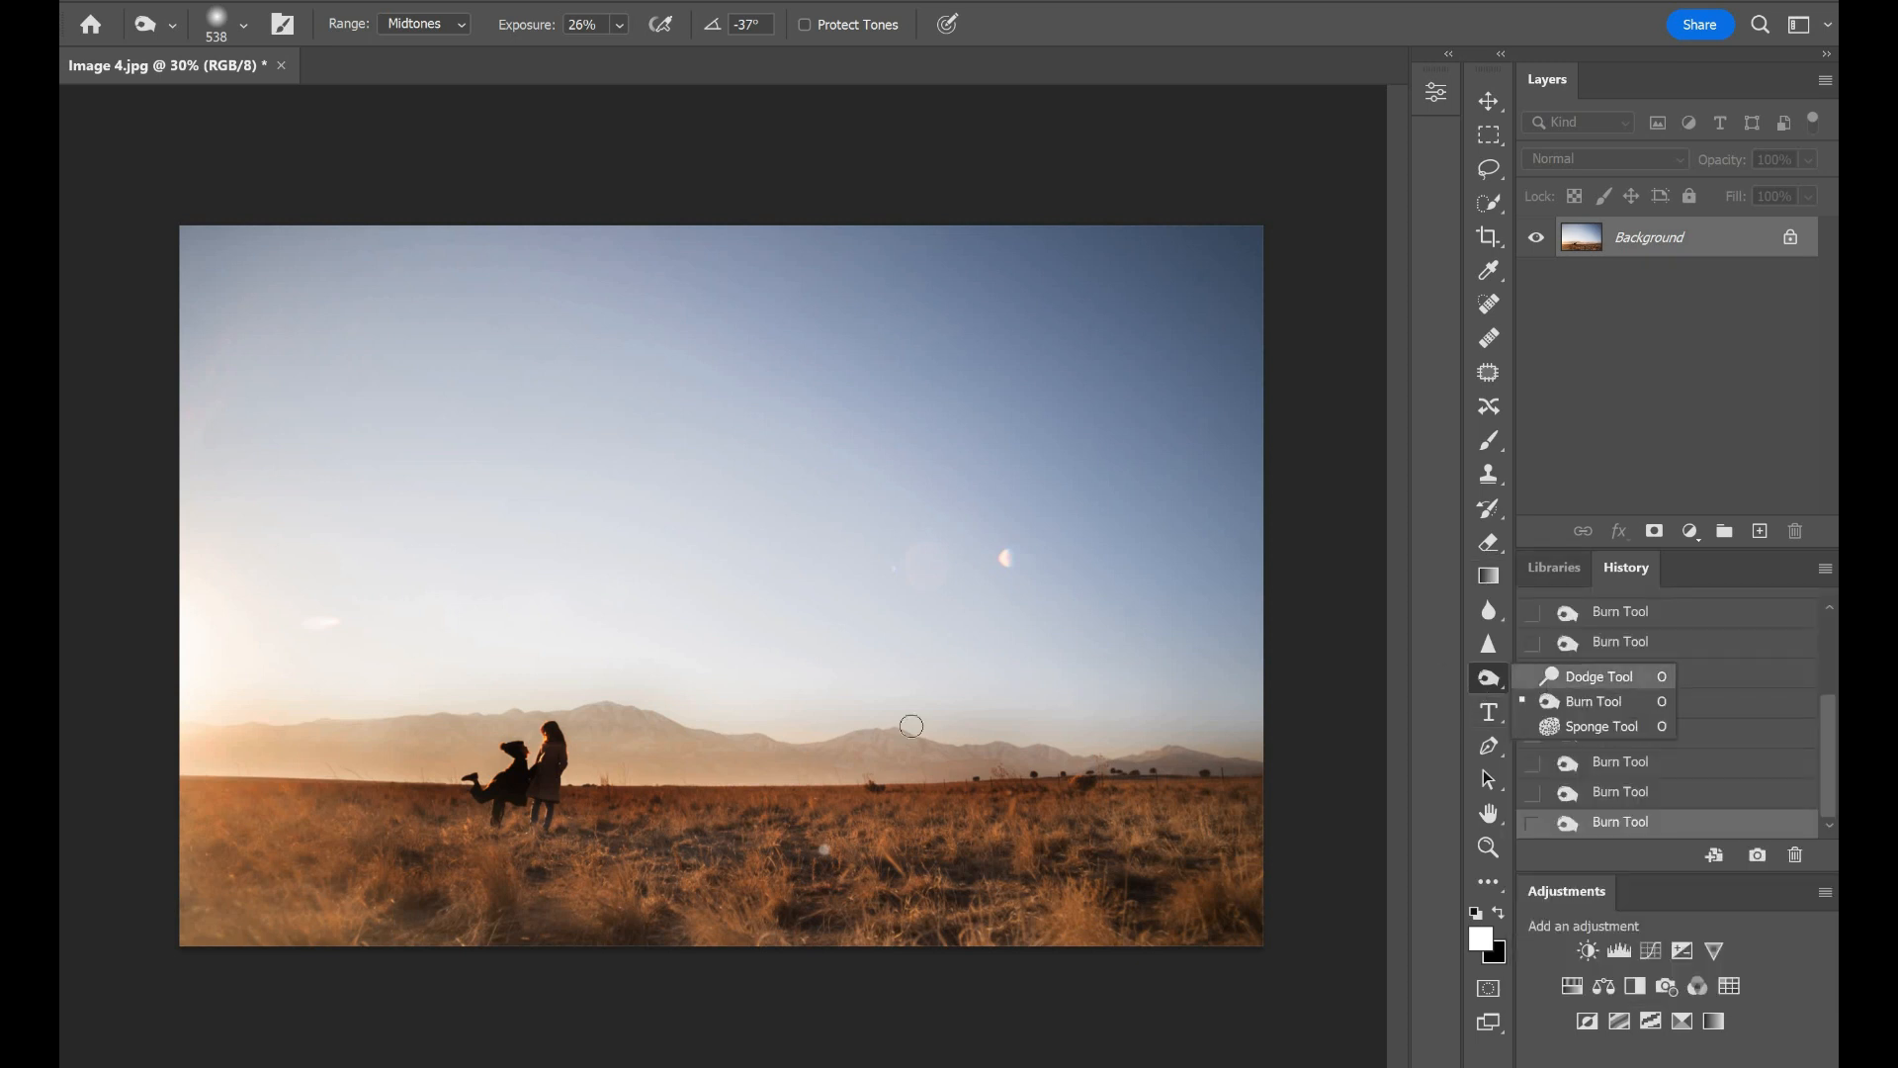
{"action": "left_click", "coordinate": [1597, 673]}
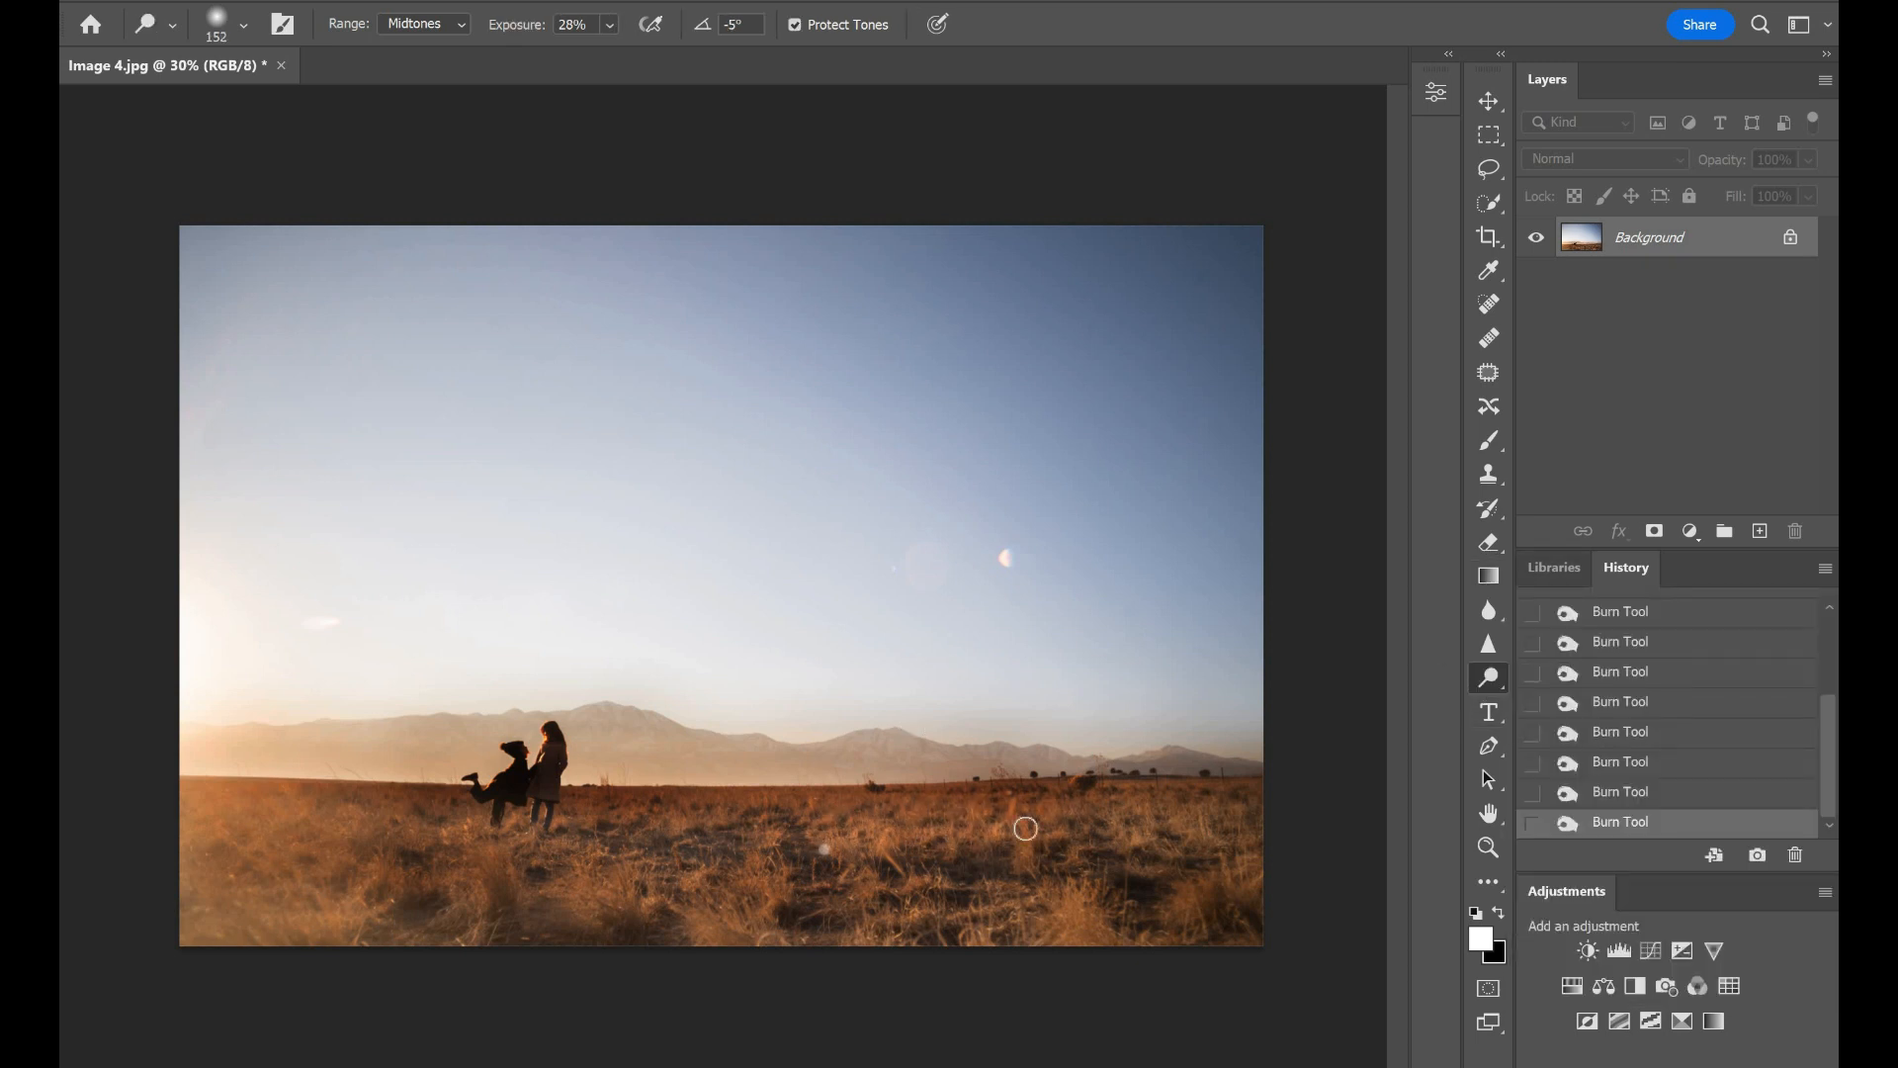
{"action": "mouse_move", "coordinate": [939, 780]}
{"action": "left_mouse_down"}
{"action": "mouse_move", "coordinate": [568, 797]}
{"action": "mouse_move", "coordinate": [840, 779]}
{"action": "left_mouse_up"}
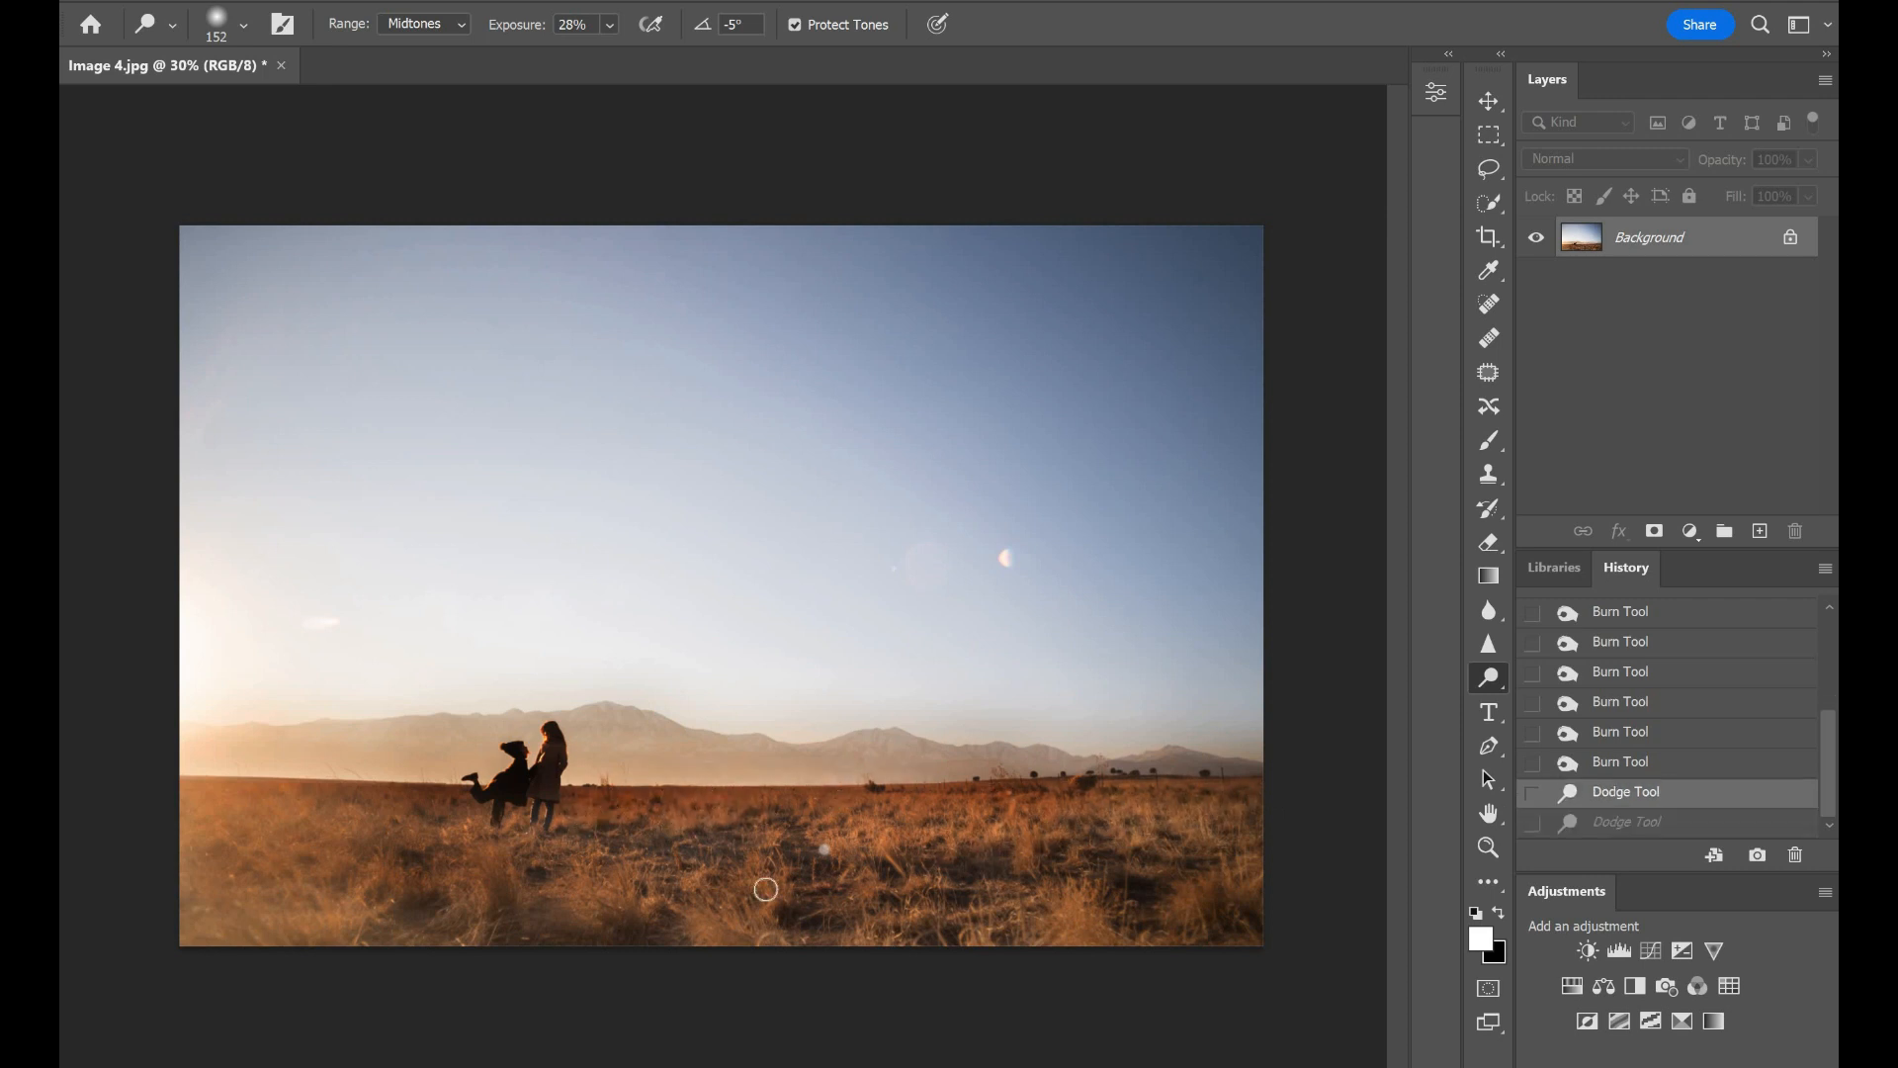
{"action": "mouse_move", "coordinate": [987, 936]}
{"action": "left_mouse_down"}
{"action": "mouse_move", "coordinate": [1101, 941]}
{"action": "mouse_move", "coordinate": [619, 923]}
{"action": "left_mouse_up"}
{"action": "mouse_move", "coordinate": [619, 923]}
{"action": "left_mouse_down"}
{"action": "mouse_move", "coordinate": [373, 891]}
{"action": "mouse_move", "coordinate": [153, 829]}
{"action": "left_mouse_up"}
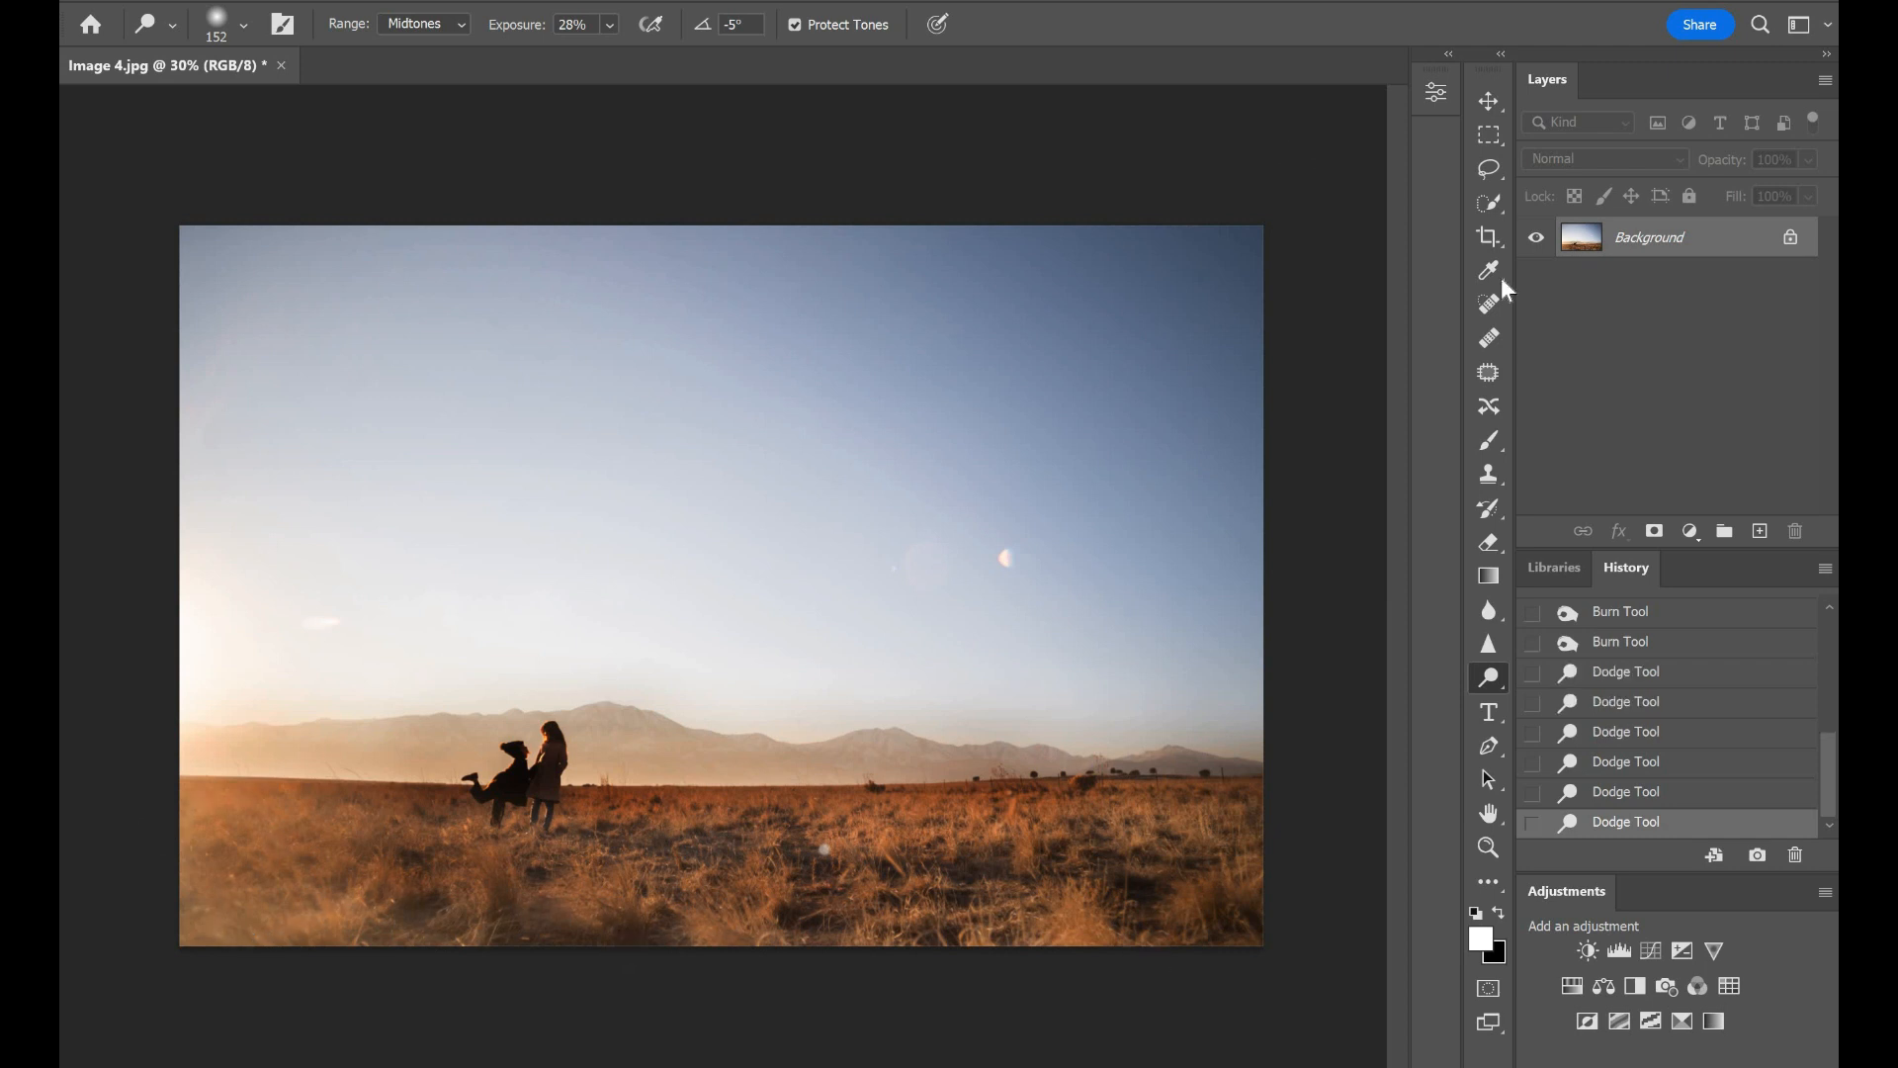
Step: Activate the Move tool and open Sky Replacement for Image 4.jpg
{"action": "left_click", "coordinate": [1488, 100]}
{"action": "left_click", "coordinate": [151, 2]}
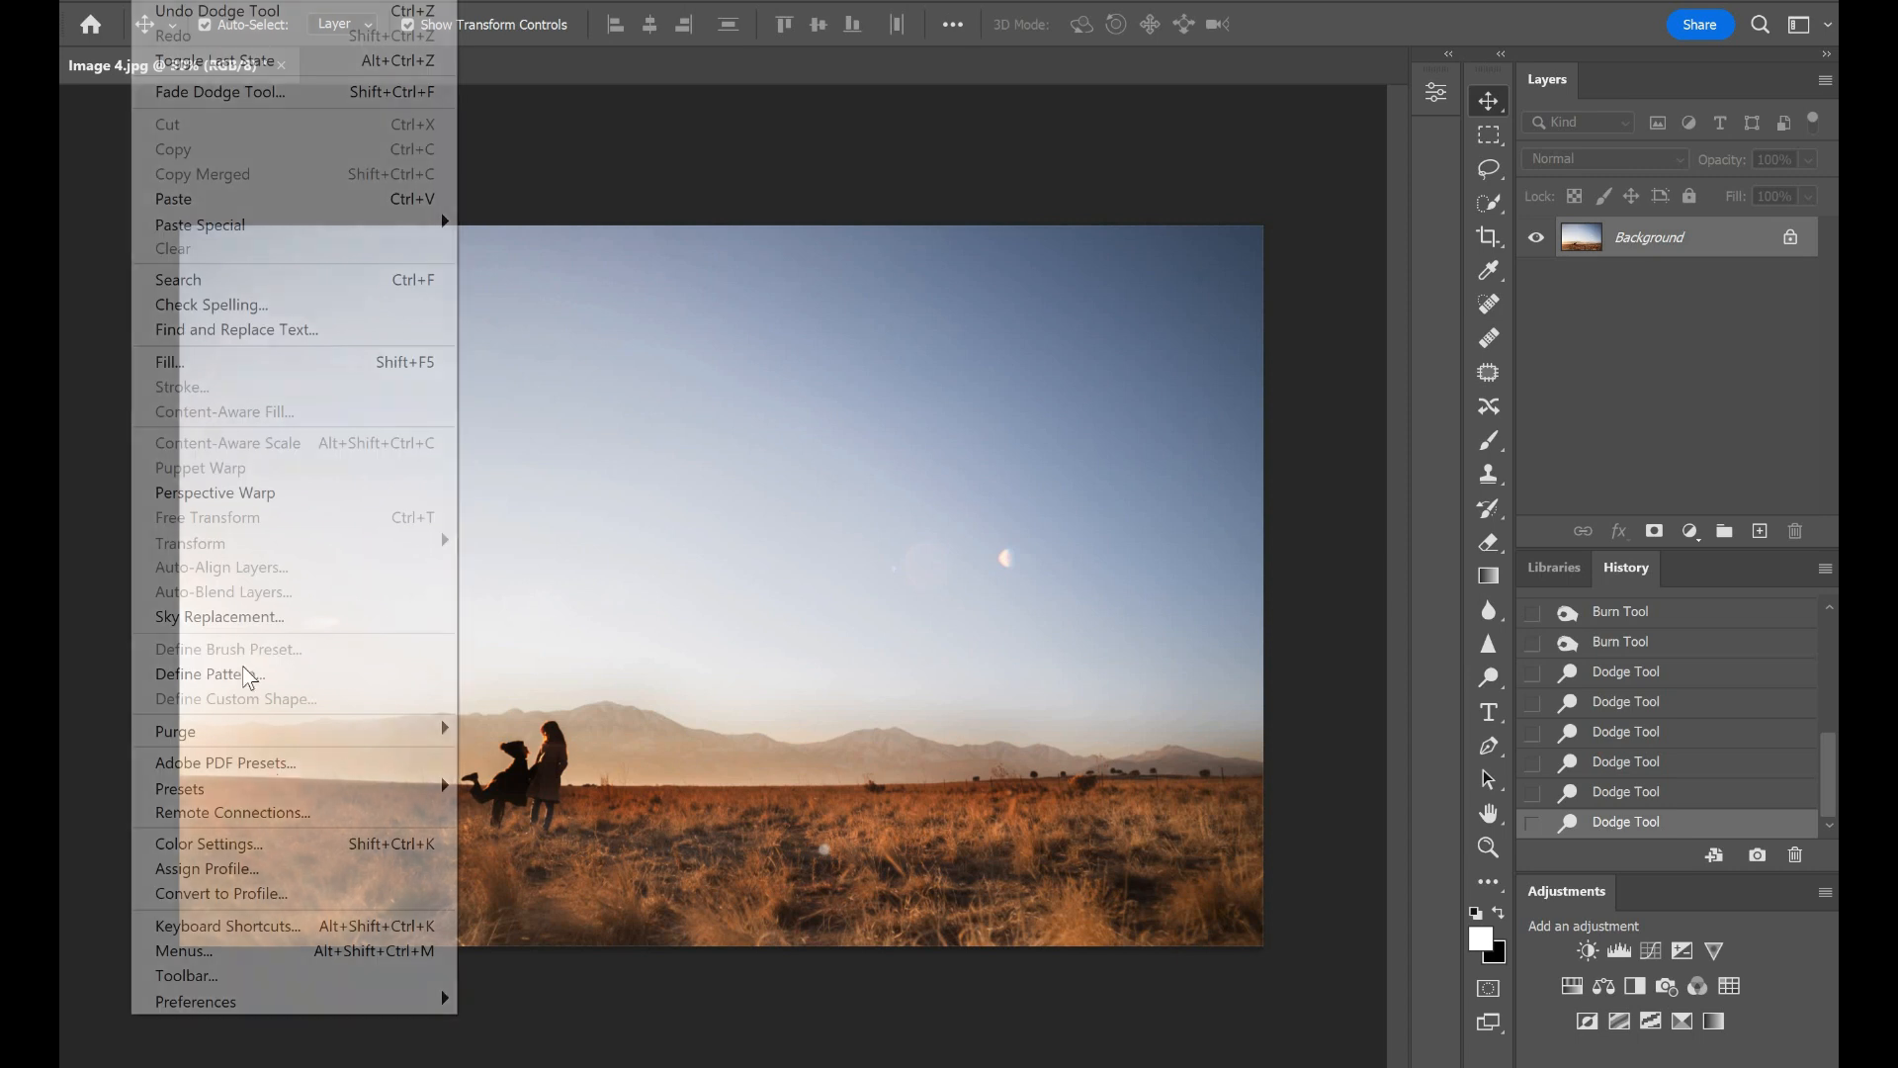
Step: Open Sky Replacement, look through the sky preset folders and try the blue sky with white clouds from the recent skies
{"action": "left_click", "coordinate": [266, 617]}
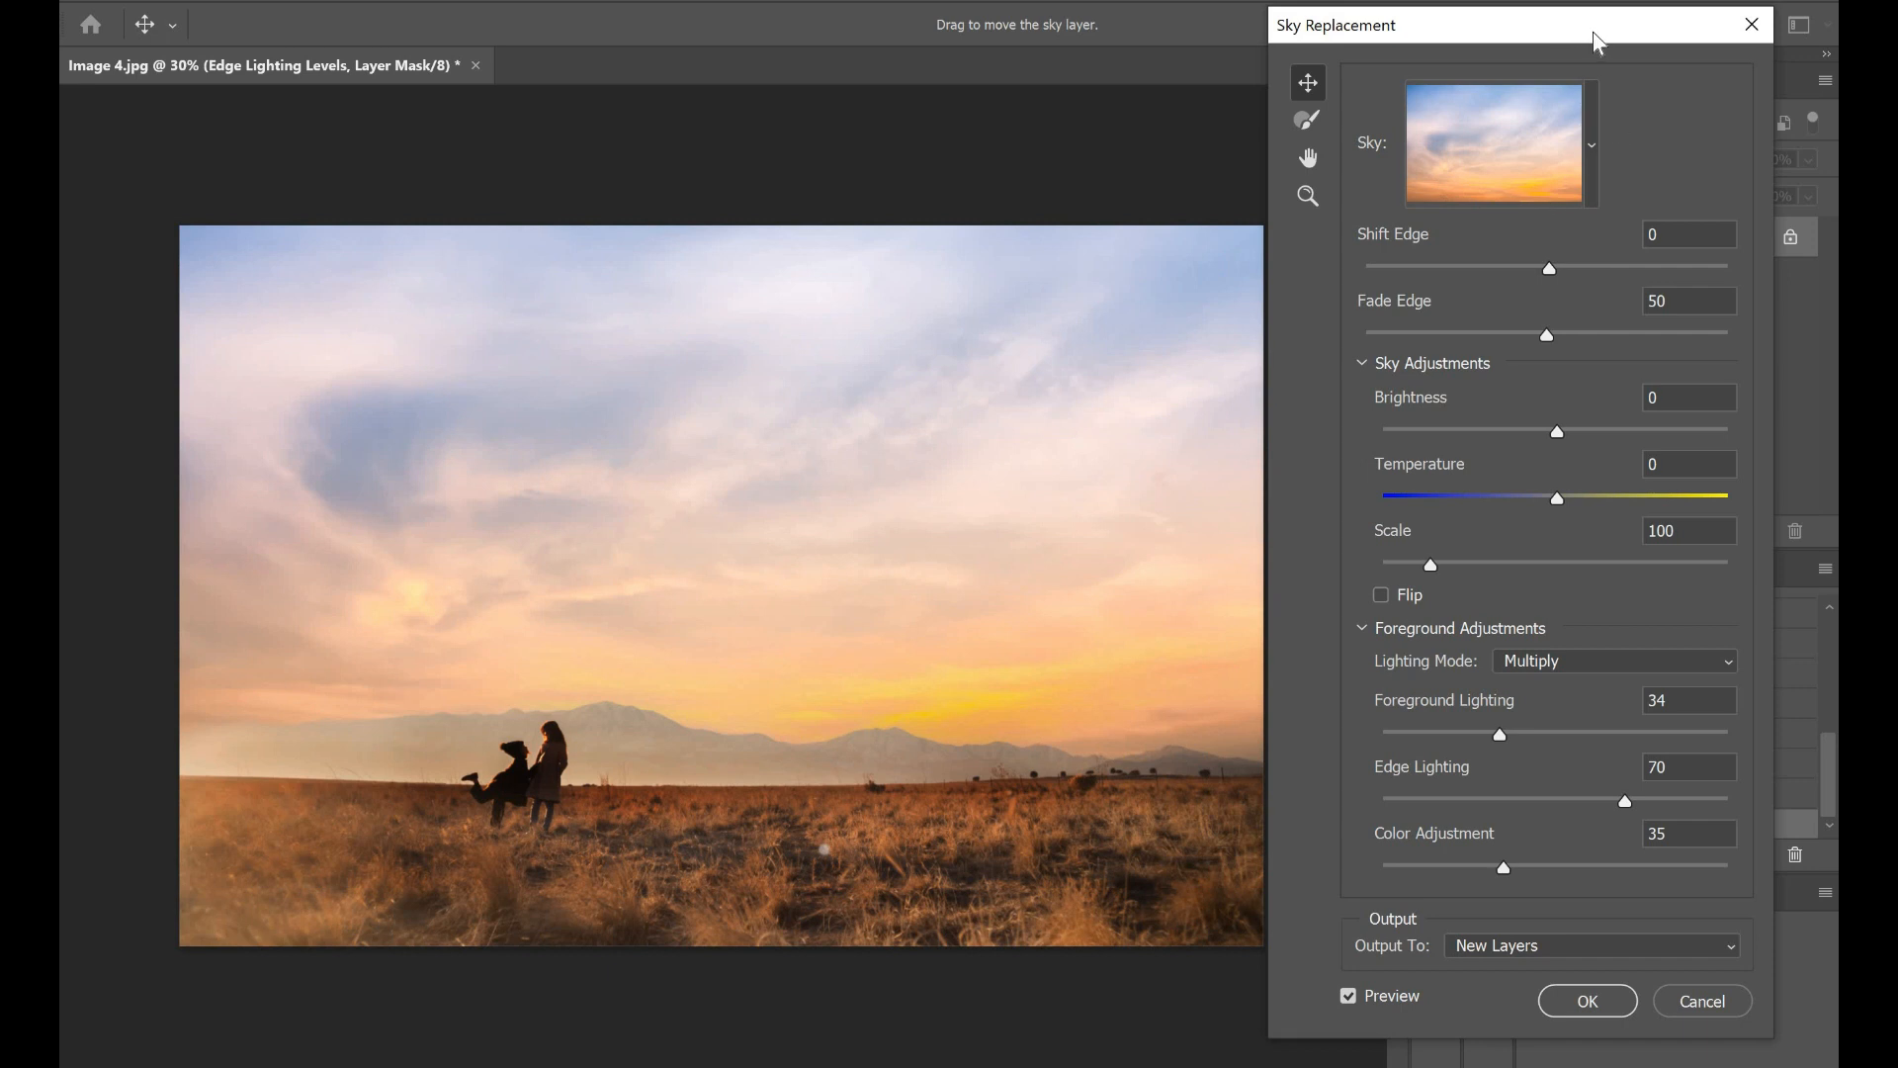
{"action": "left_click_drag", "start_coordinate": [1594, 38], "coordinate": [1600, 46]}
{"action": "left_click", "coordinate": [1600, 156]}
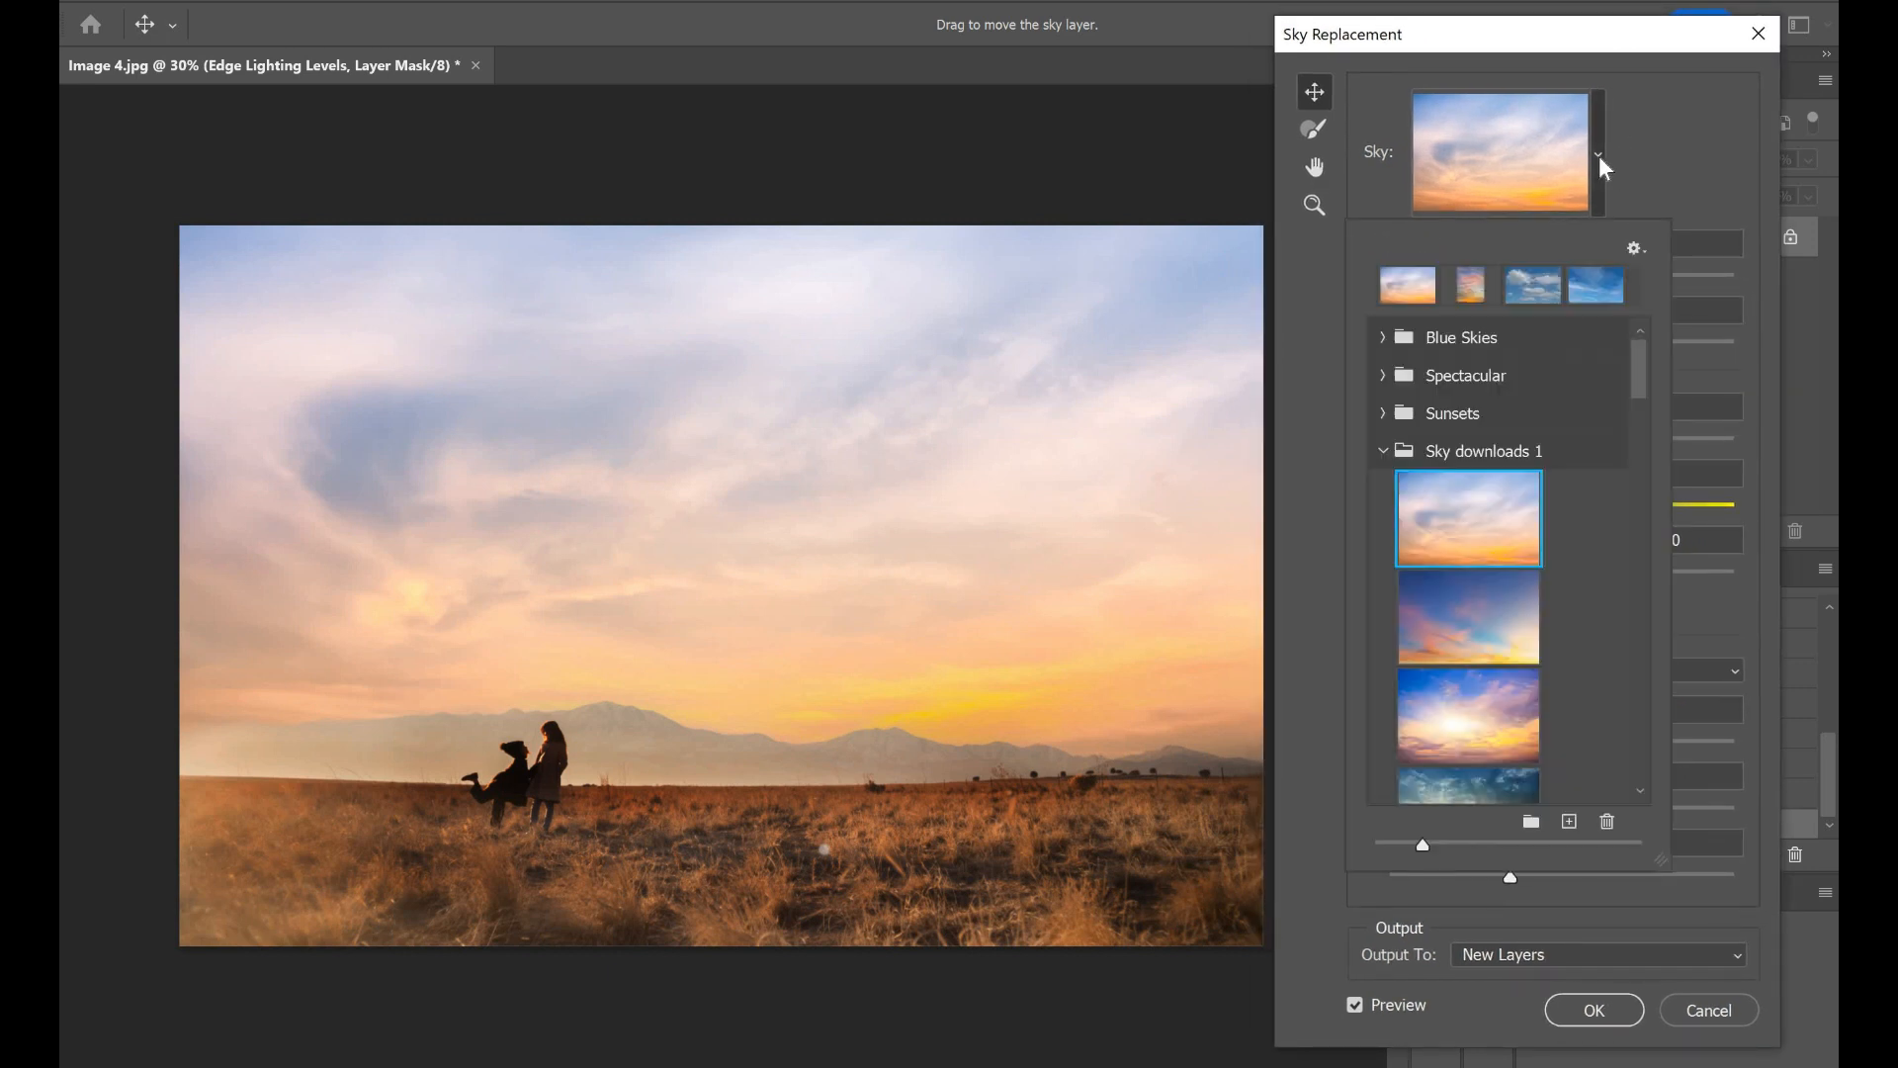
{"action": "left_click", "coordinate": [1402, 451]}
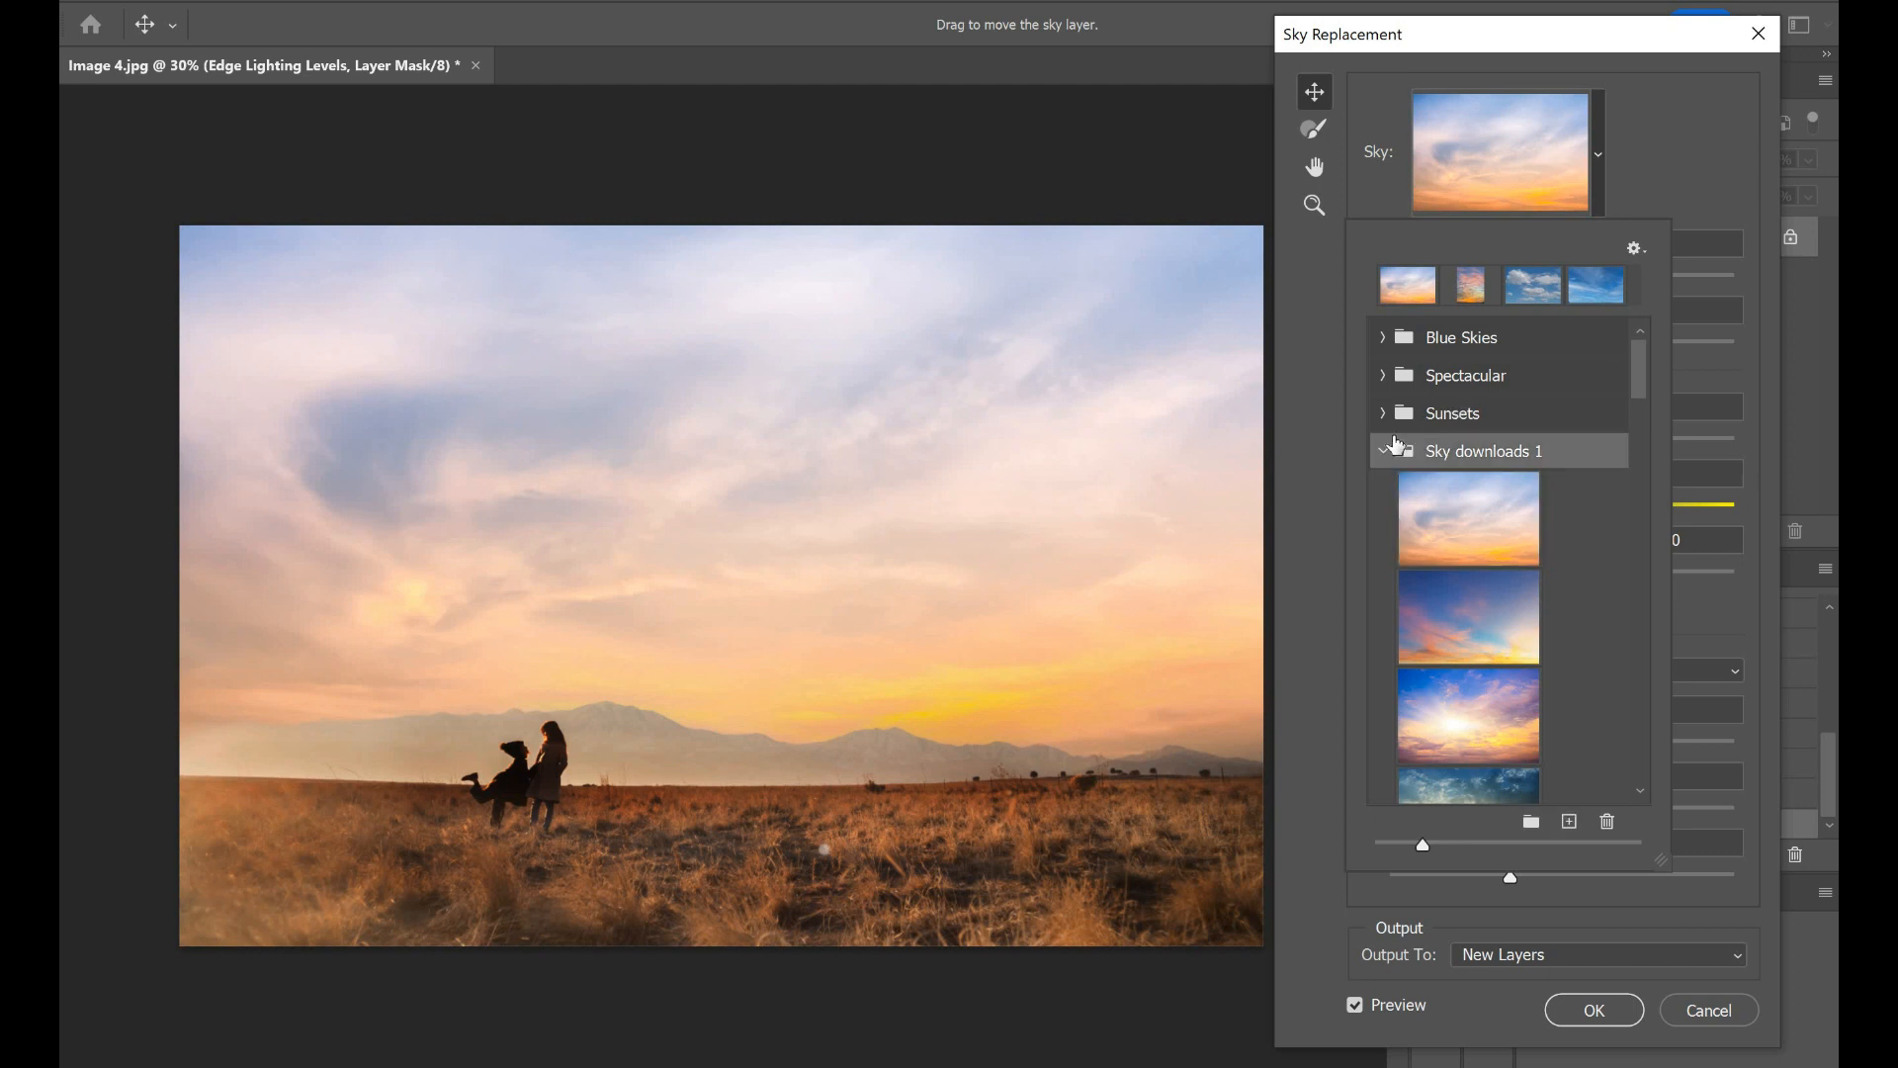
{"action": "left_click", "coordinate": [1402, 451]}
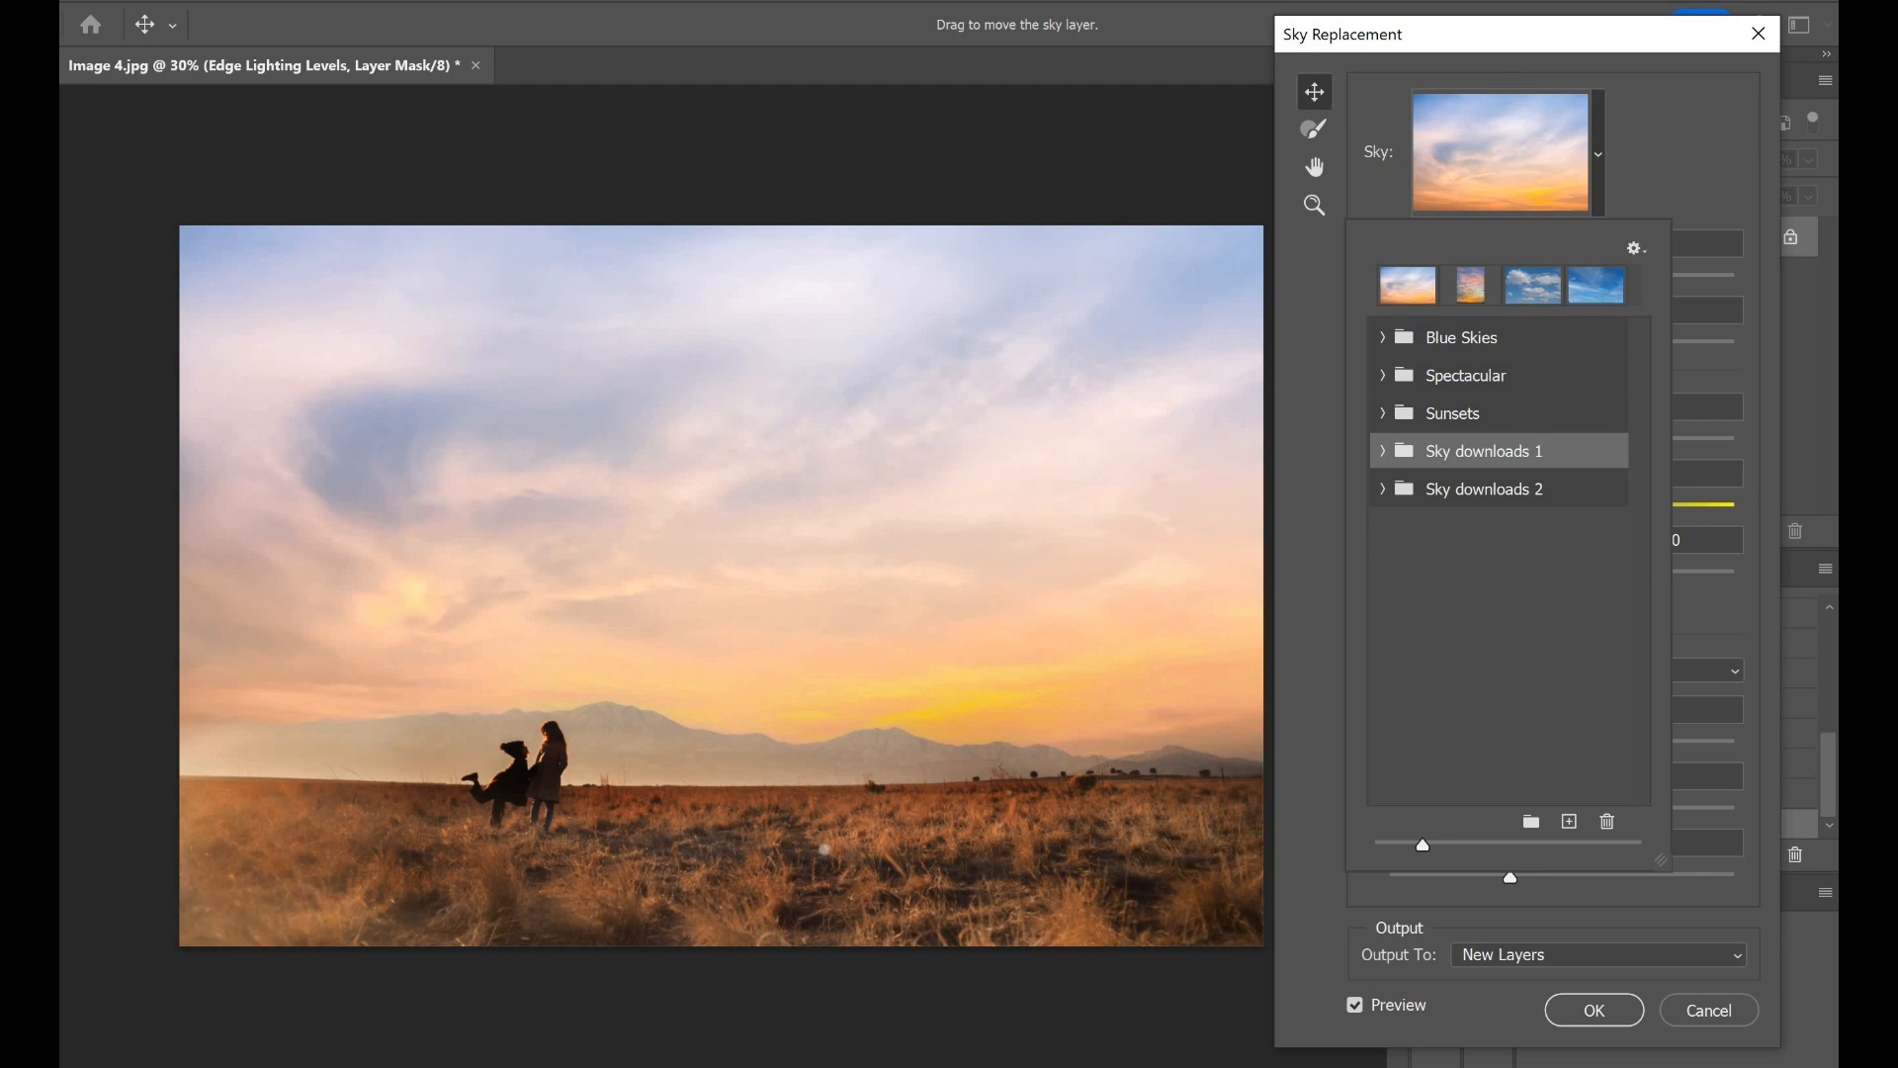
{"action": "left_click", "coordinate": [1382, 452]}
{"action": "left_click", "coordinate": [1384, 453]}
{"action": "left_click", "coordinate": [1542, 295]}
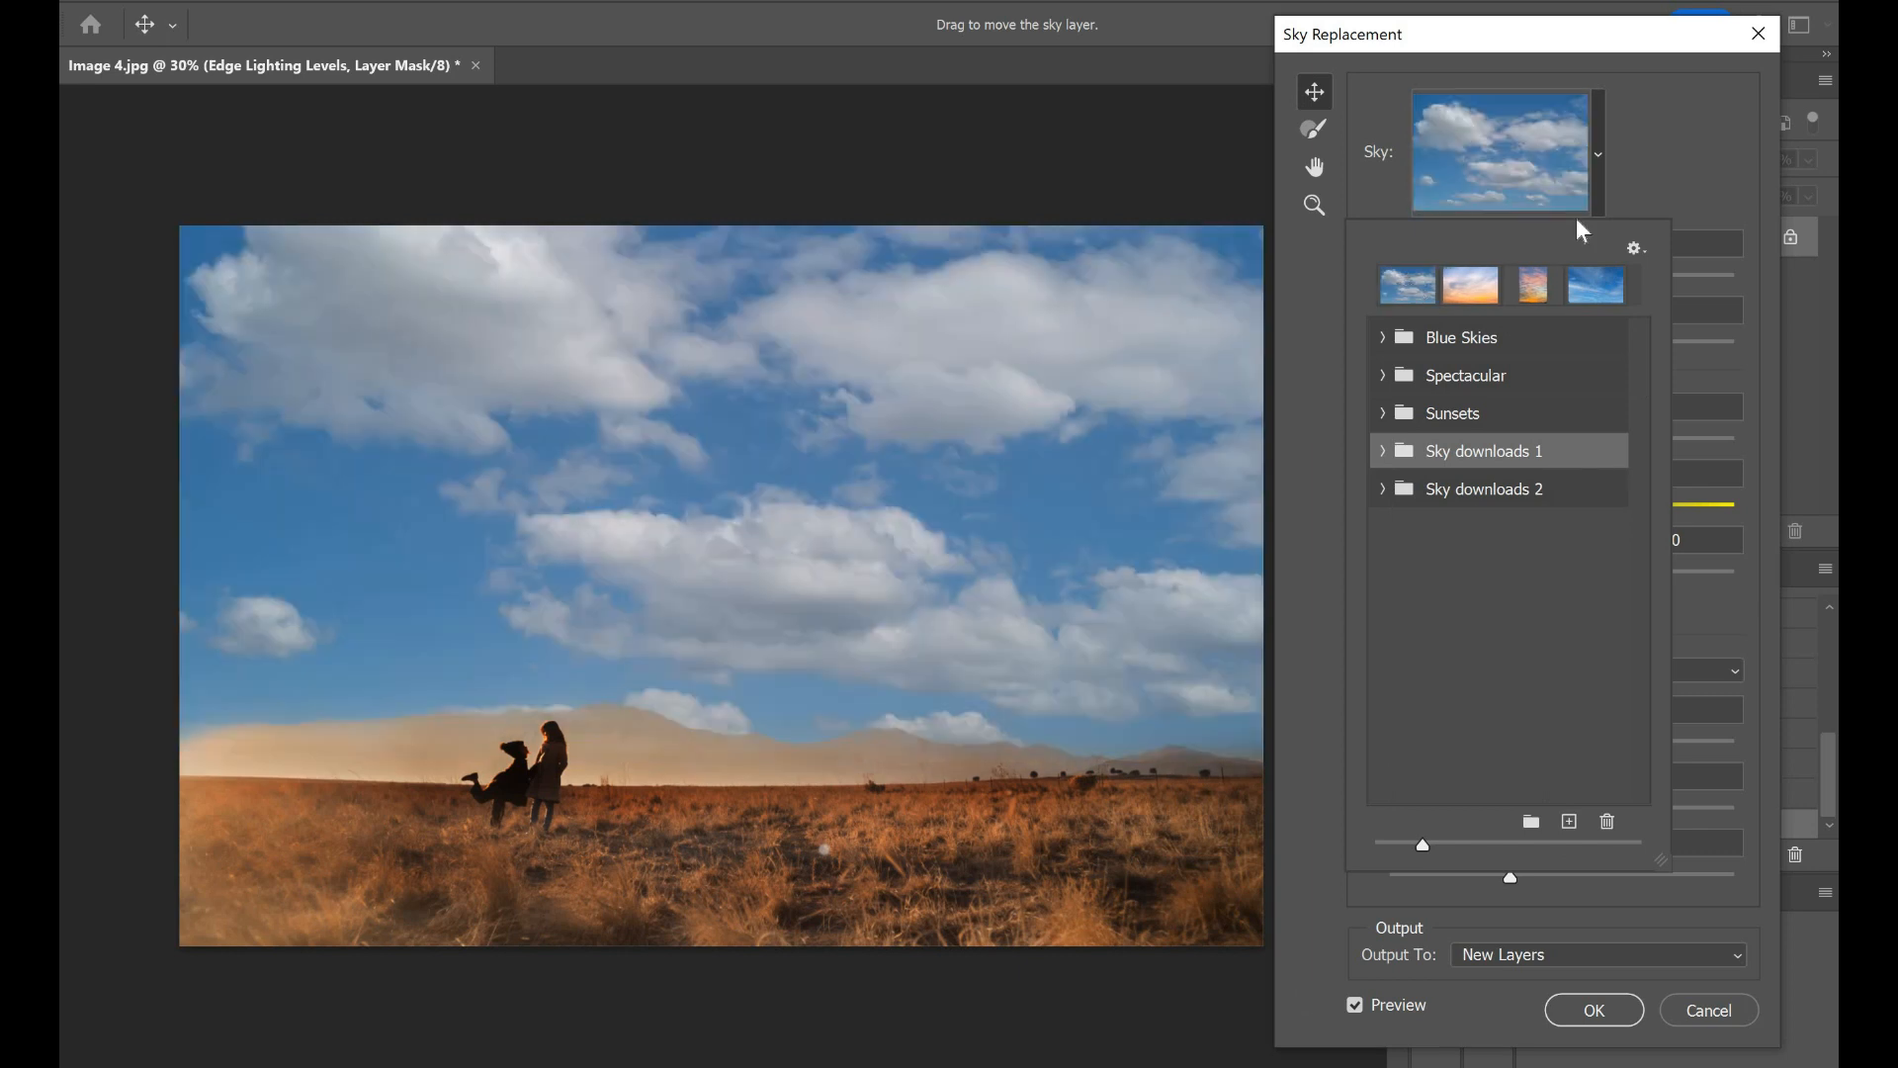
Step: Try the rainbow, portrait-format sunset and red sunset skies from the Spectacular folder, comparing them with the recent blue cloudy sky
{"action": "left_click", "coordinate": [1382, 375]}
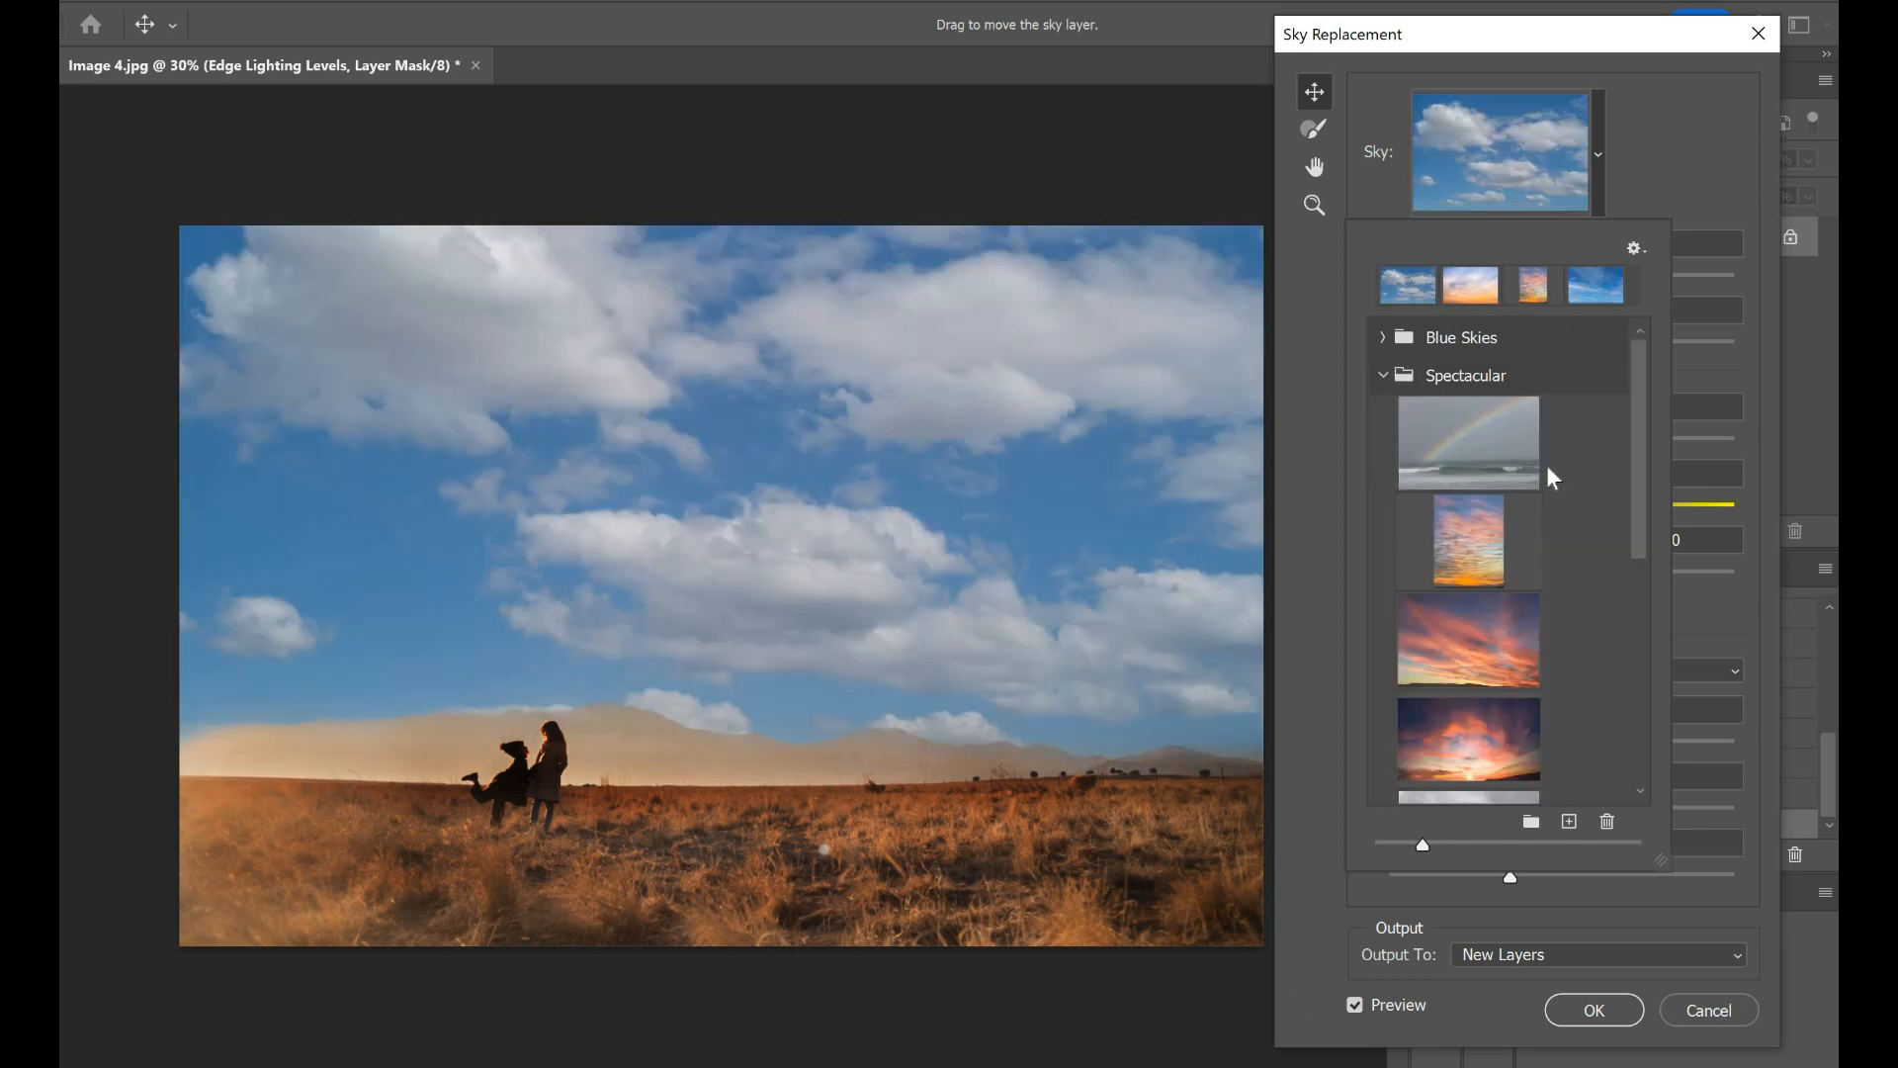
{"action": "left_click", "coordinate": [1468, 443]}
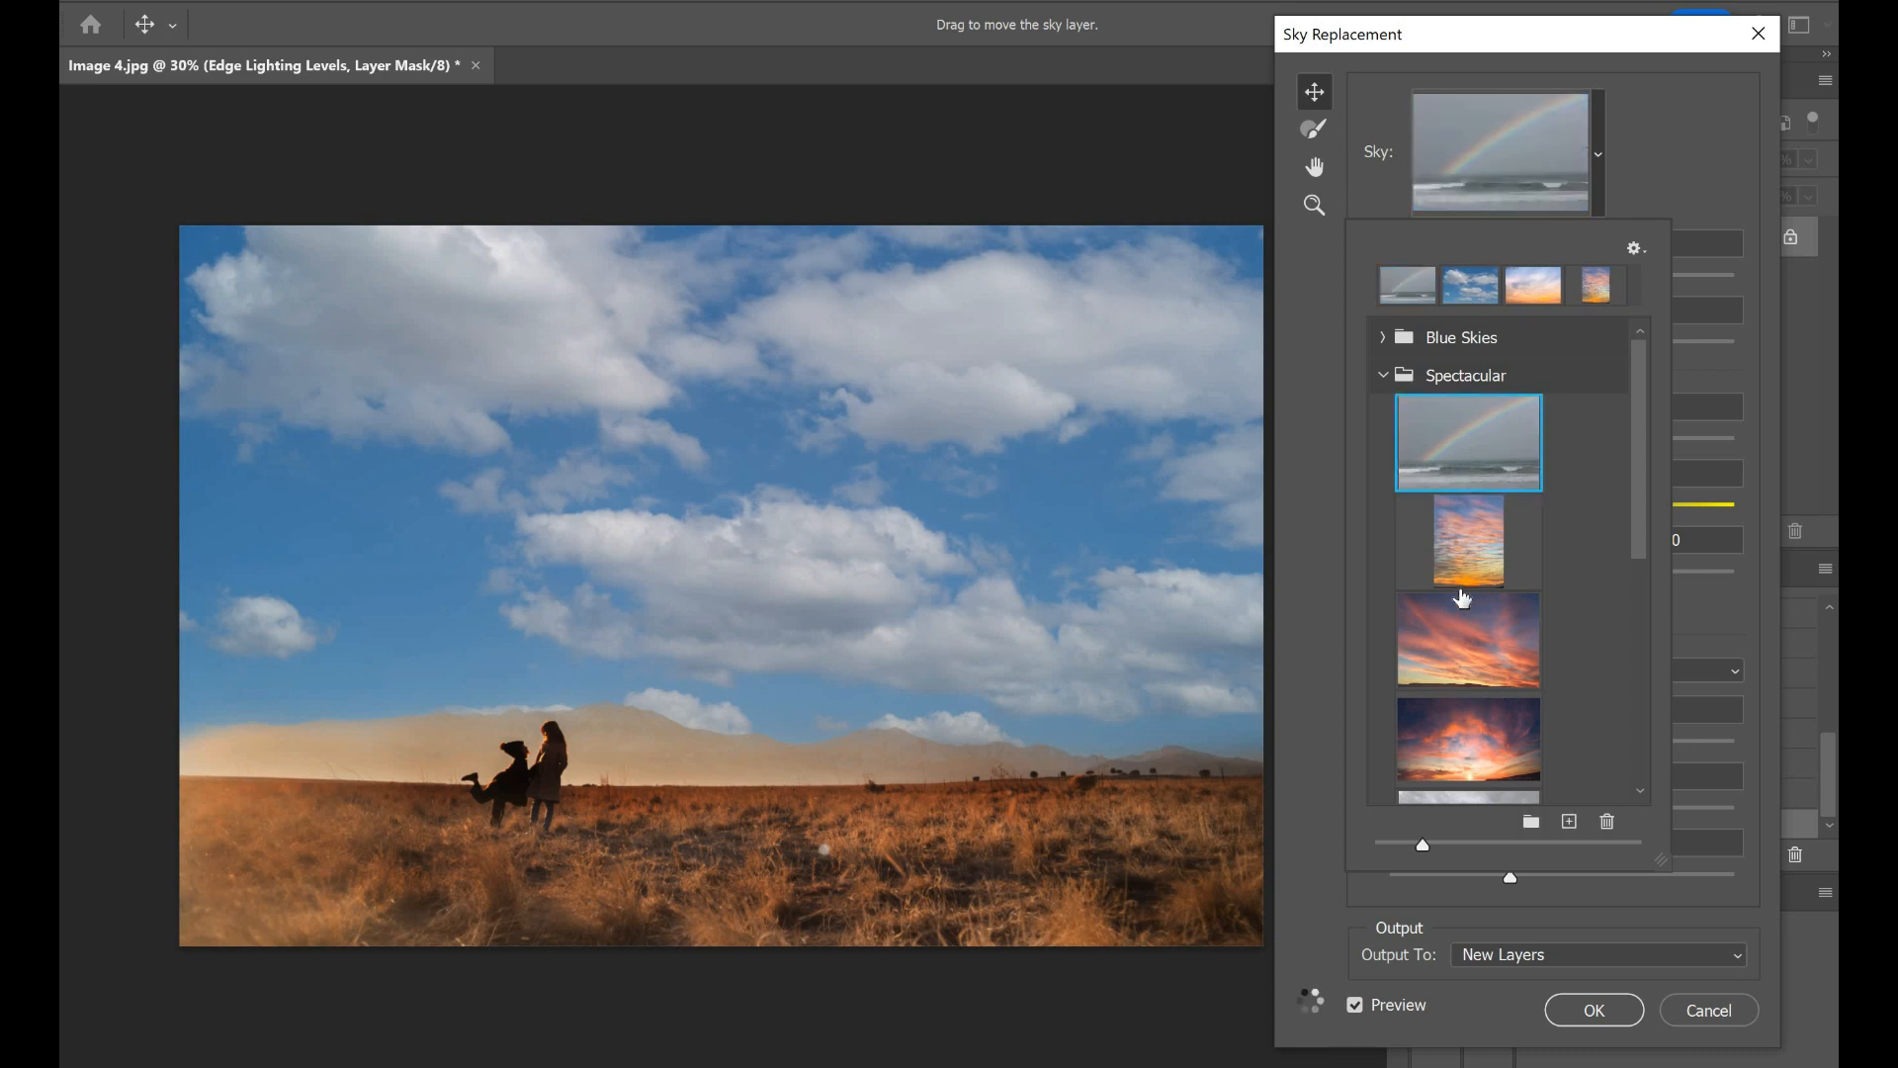
{"action": "left_click", "coordinate": [1460, 583]}
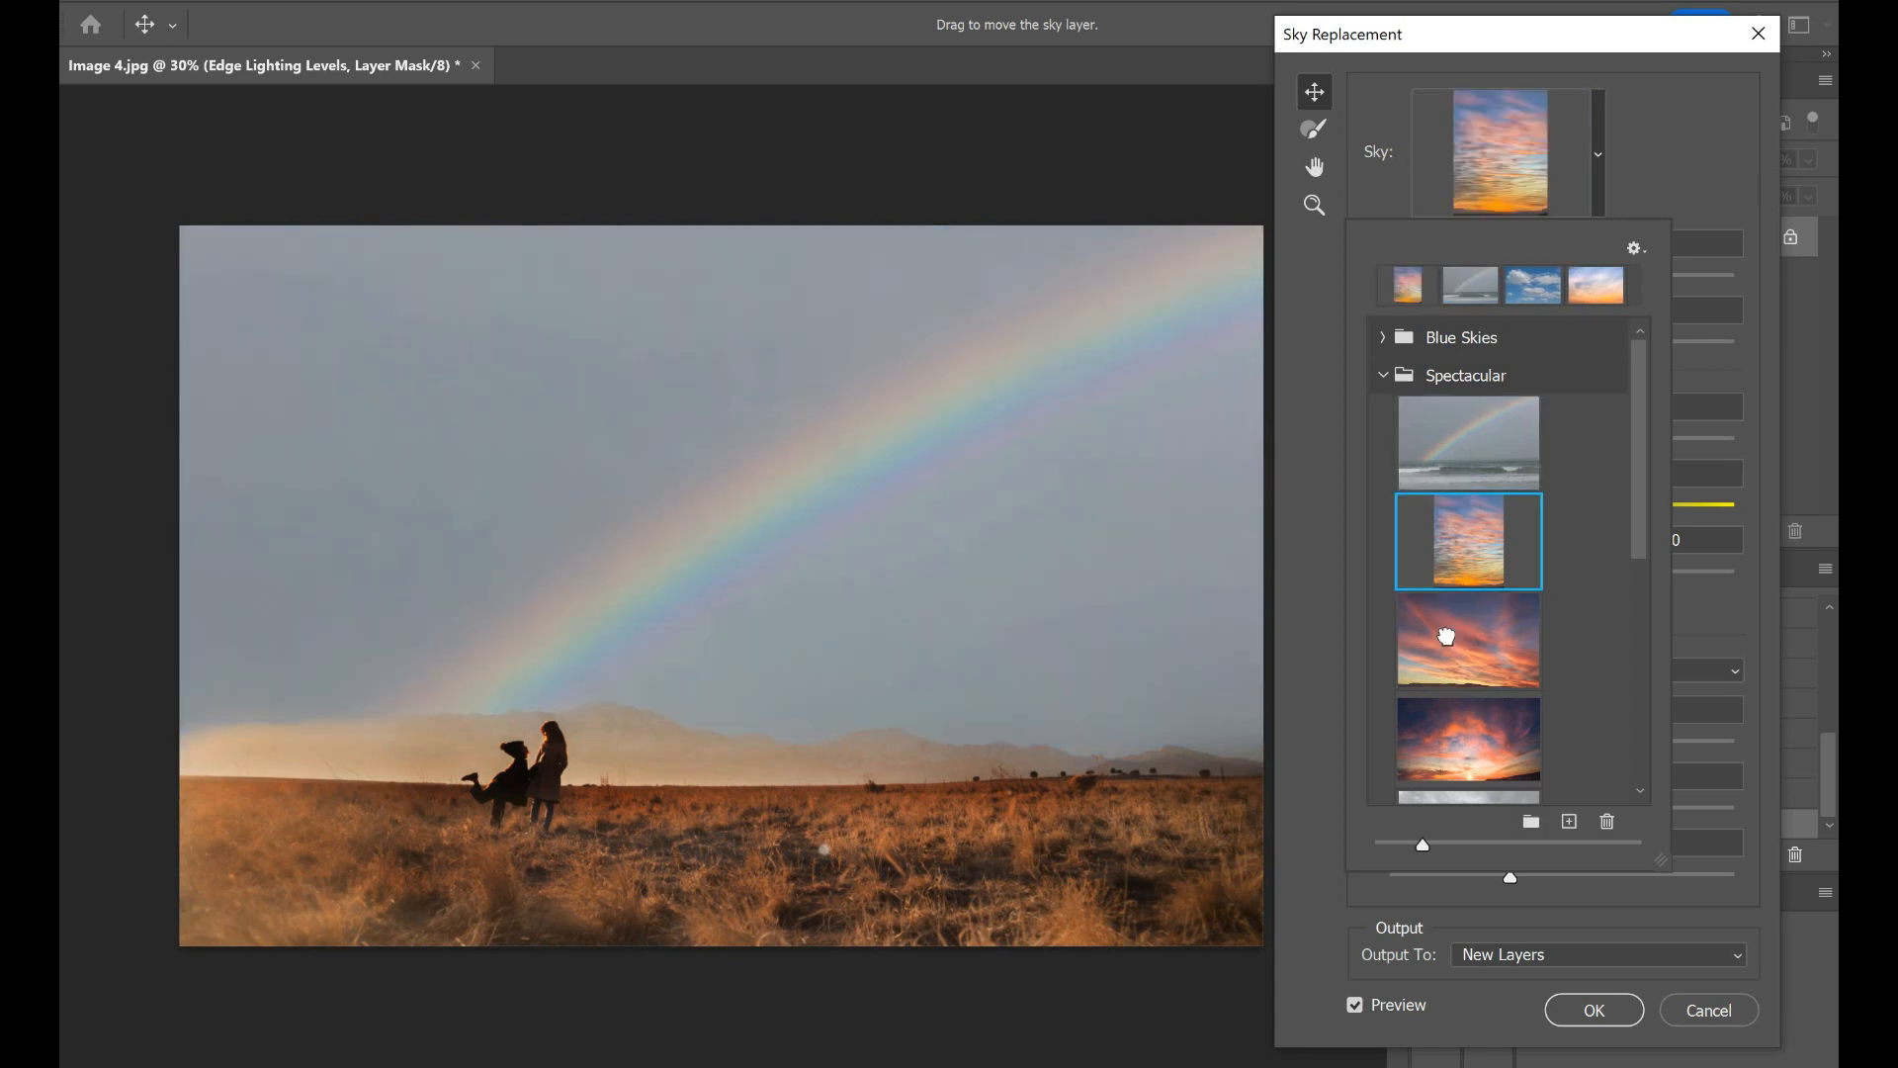
{"action": "left_click", "coordinate": [1453, 648]}
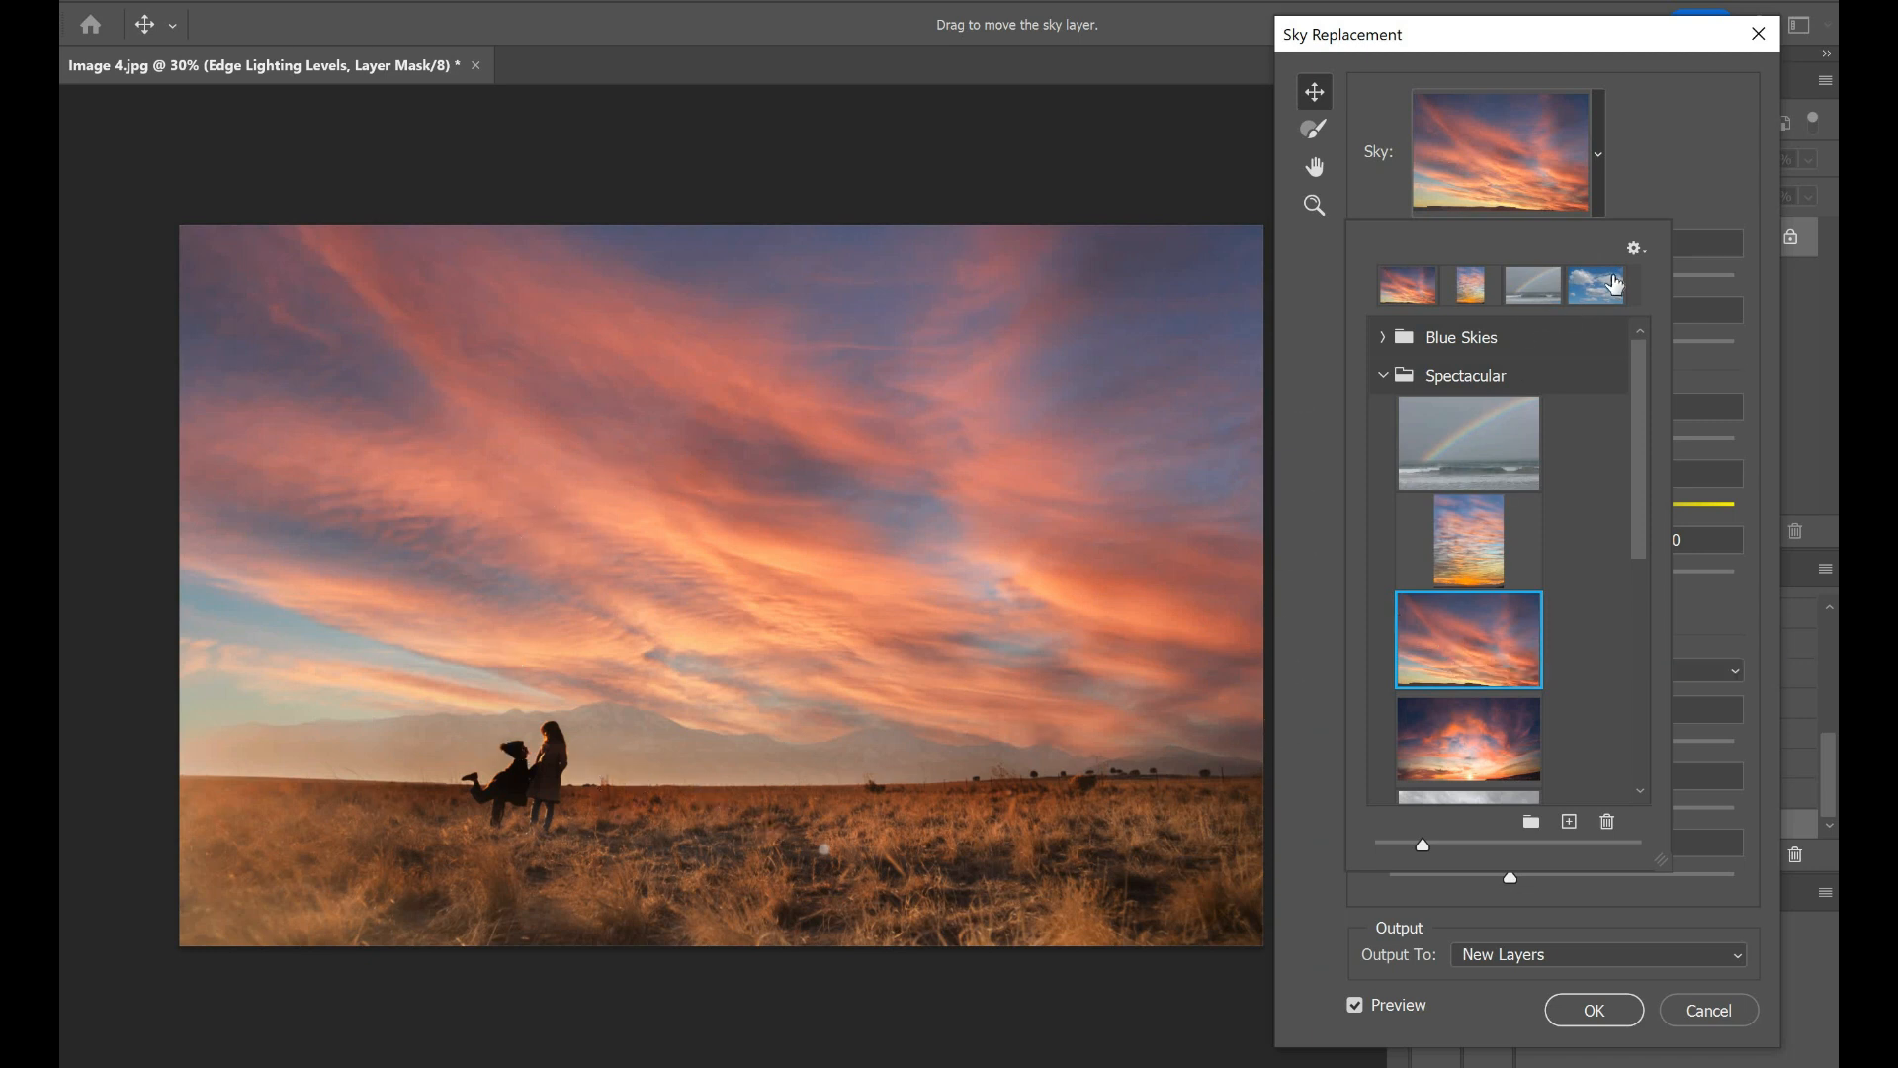
{"action": "left_click", "coordinate": [1614, 269]}
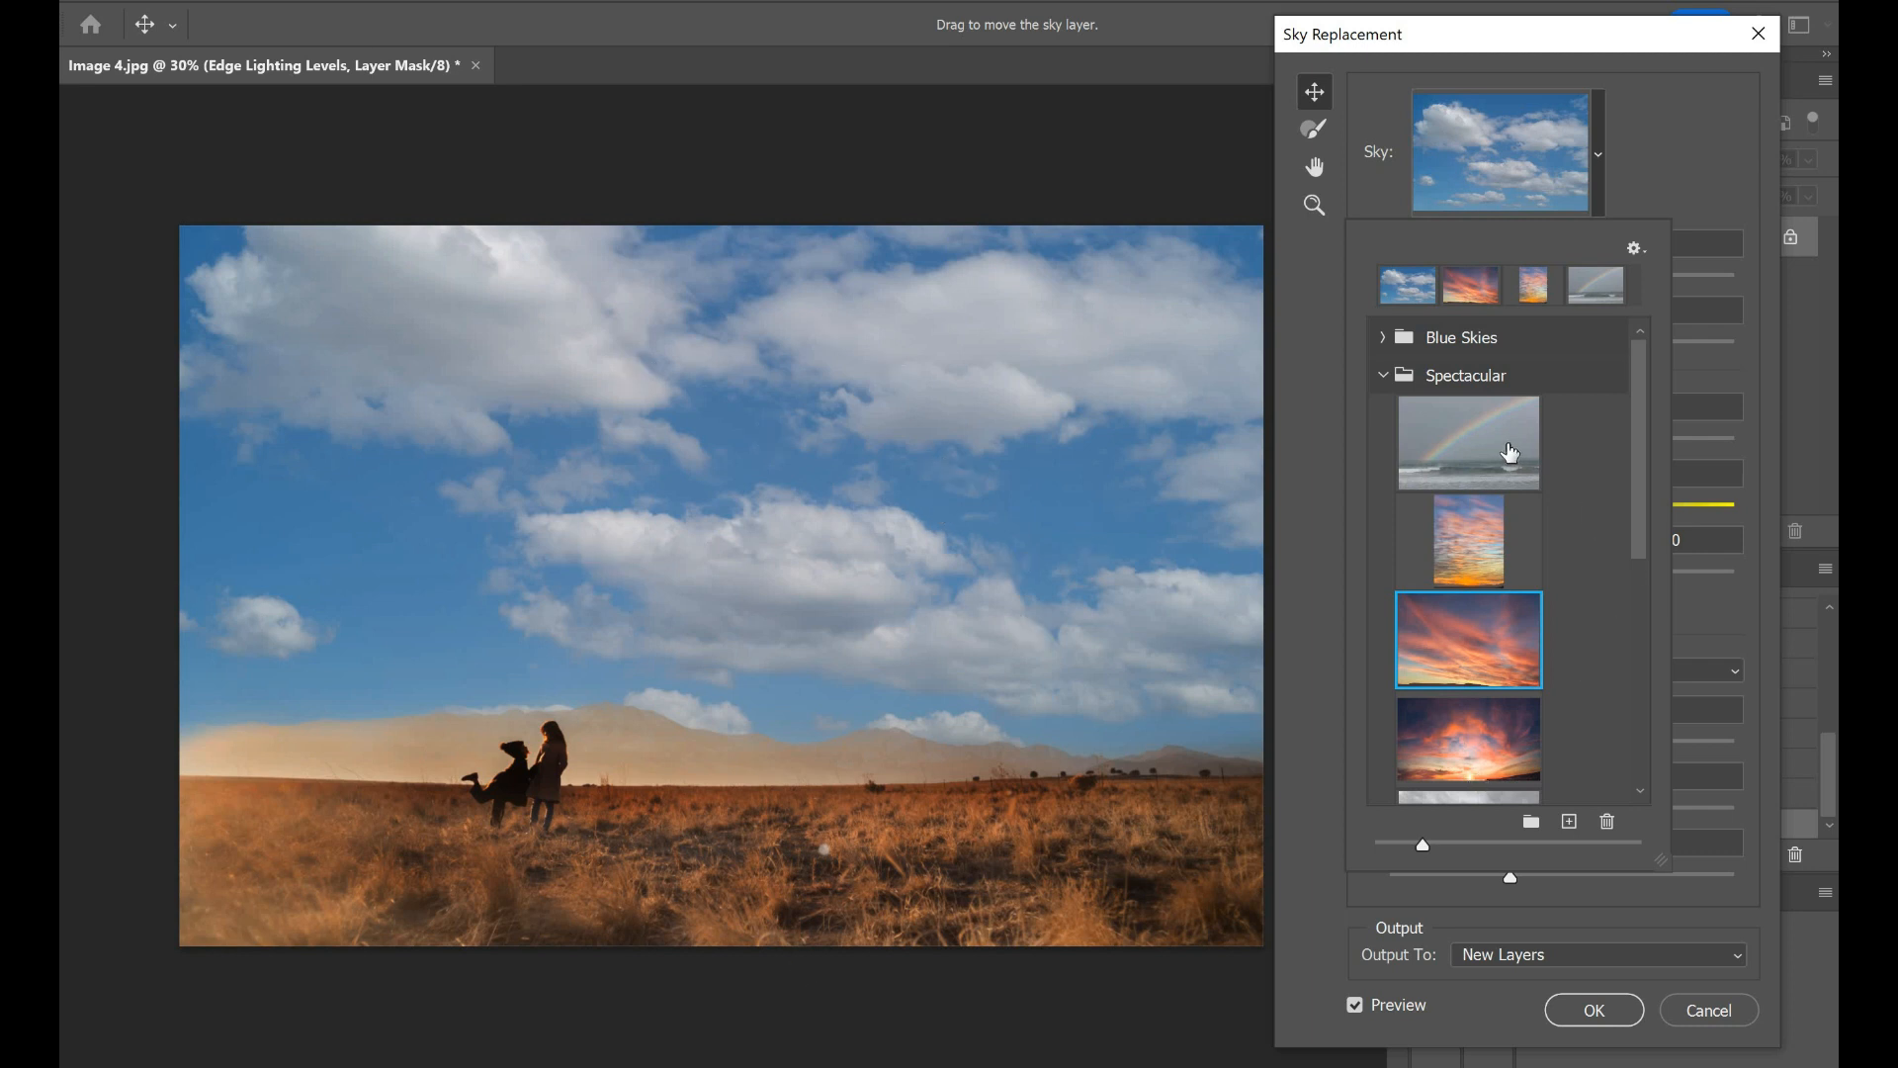
{"action": "left_click", "coordinate": [1509, 452]}
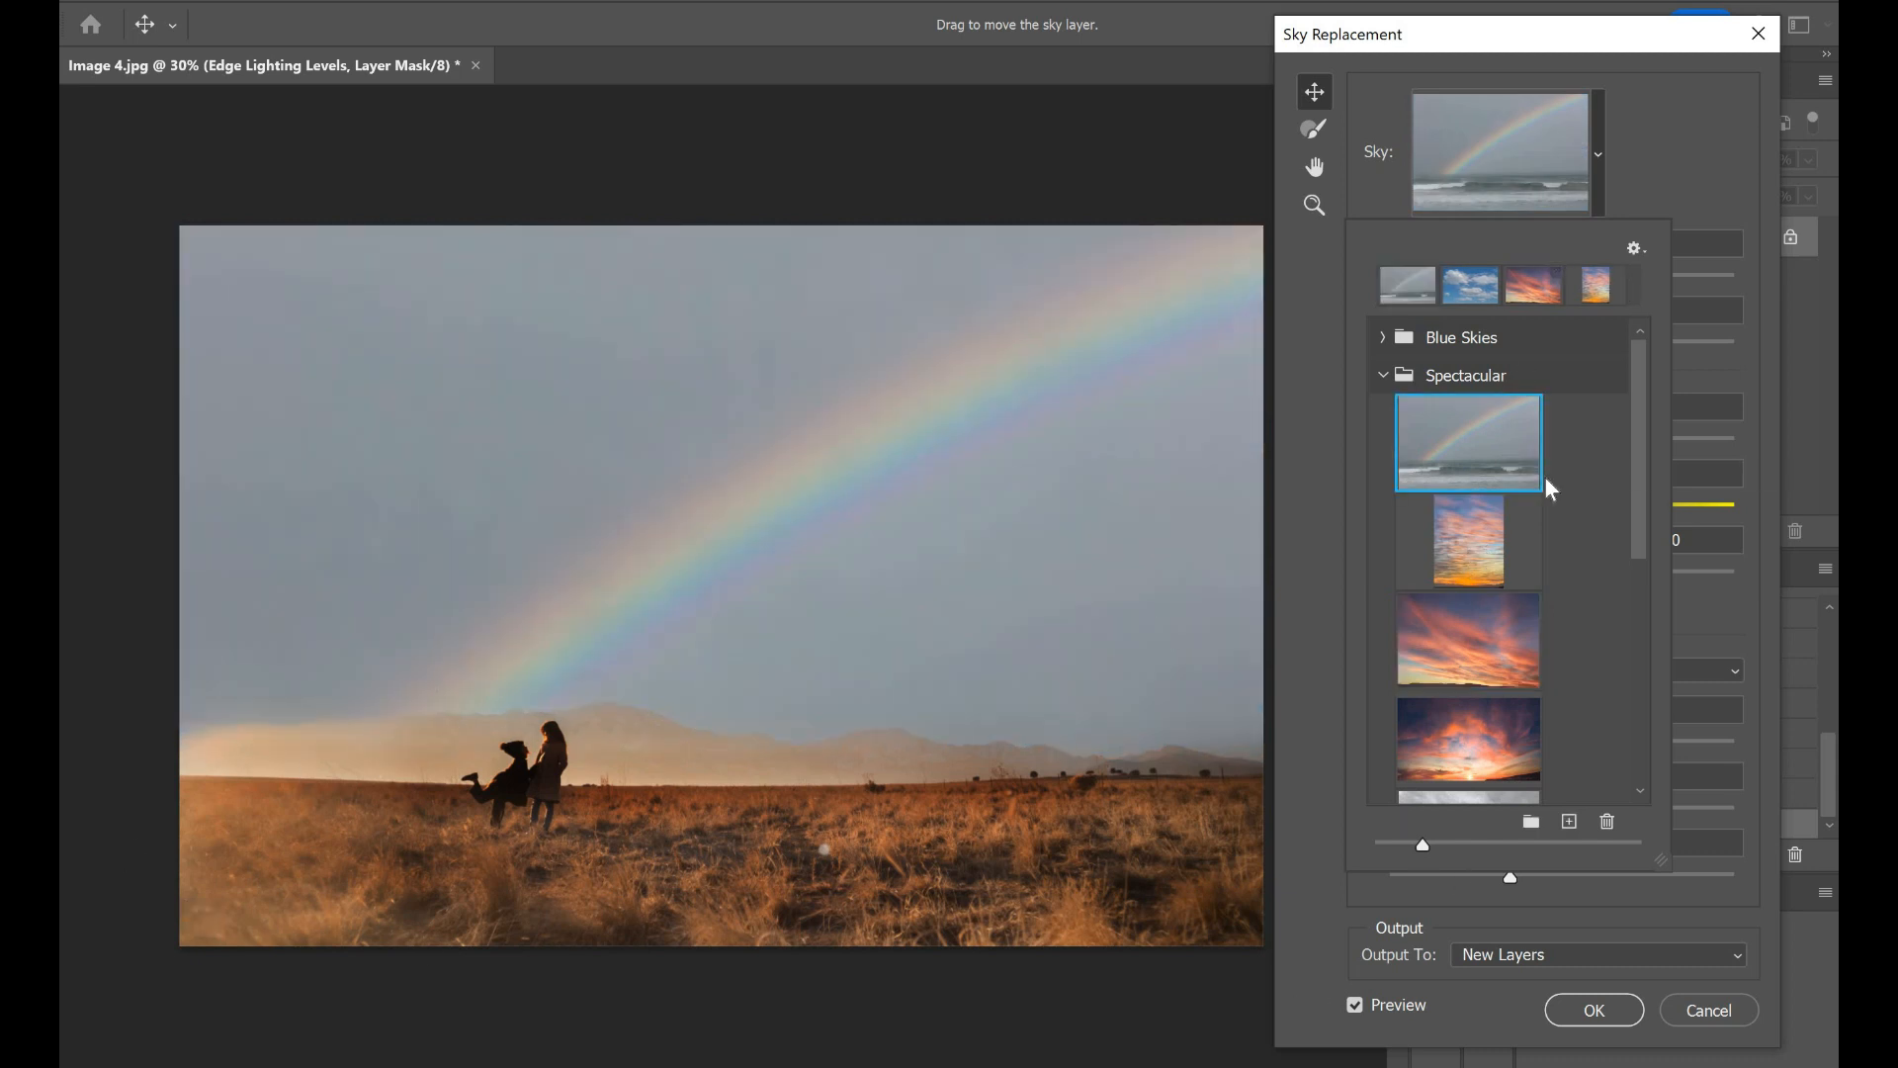
Step: Choose the first sky in the Sky downloads 1 folder, the pastel sunset, and close the sky picker
{"action": "left_click", "coordinate": [1381, 374]}
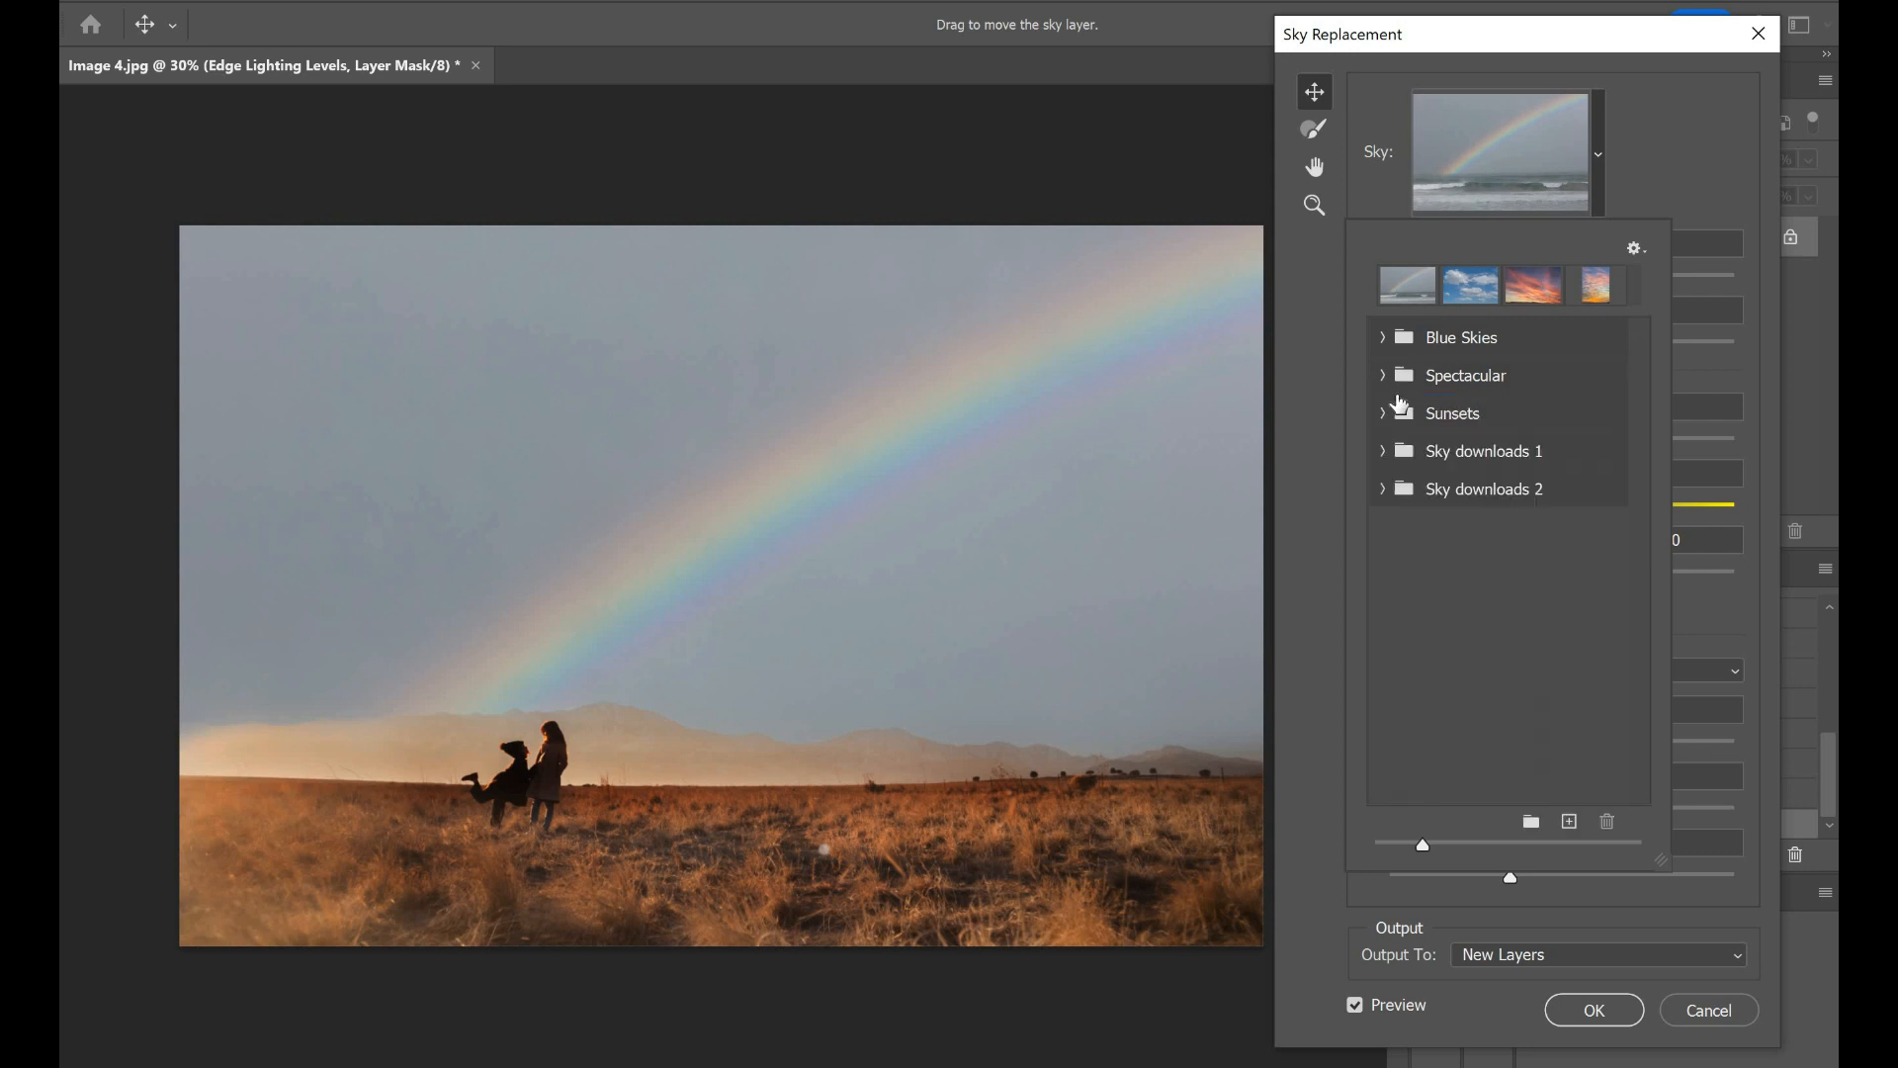
{"action": "left_click", "coordinate": [1384, 447]}
{"action": "left_click", "coordinate": [1483, 524]}
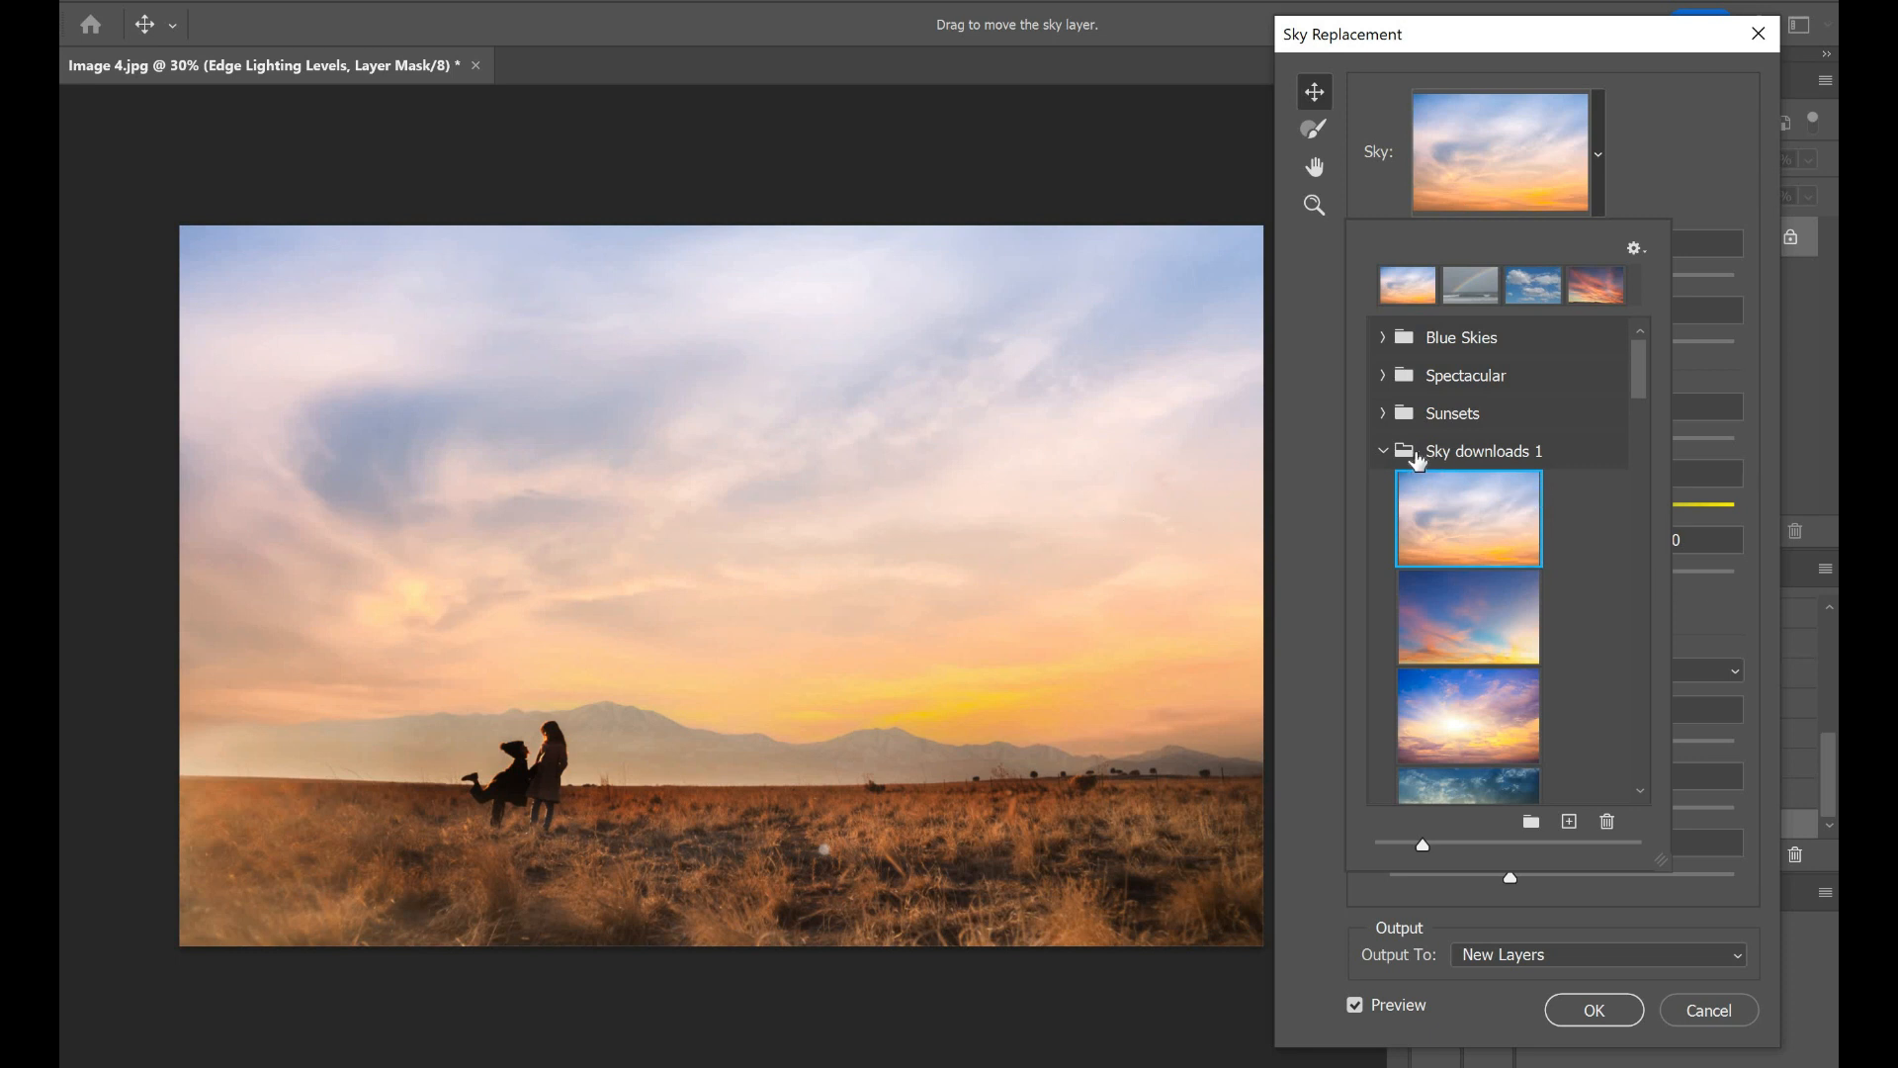
{"action": "left_click", "coordinate": [1383, 450]}
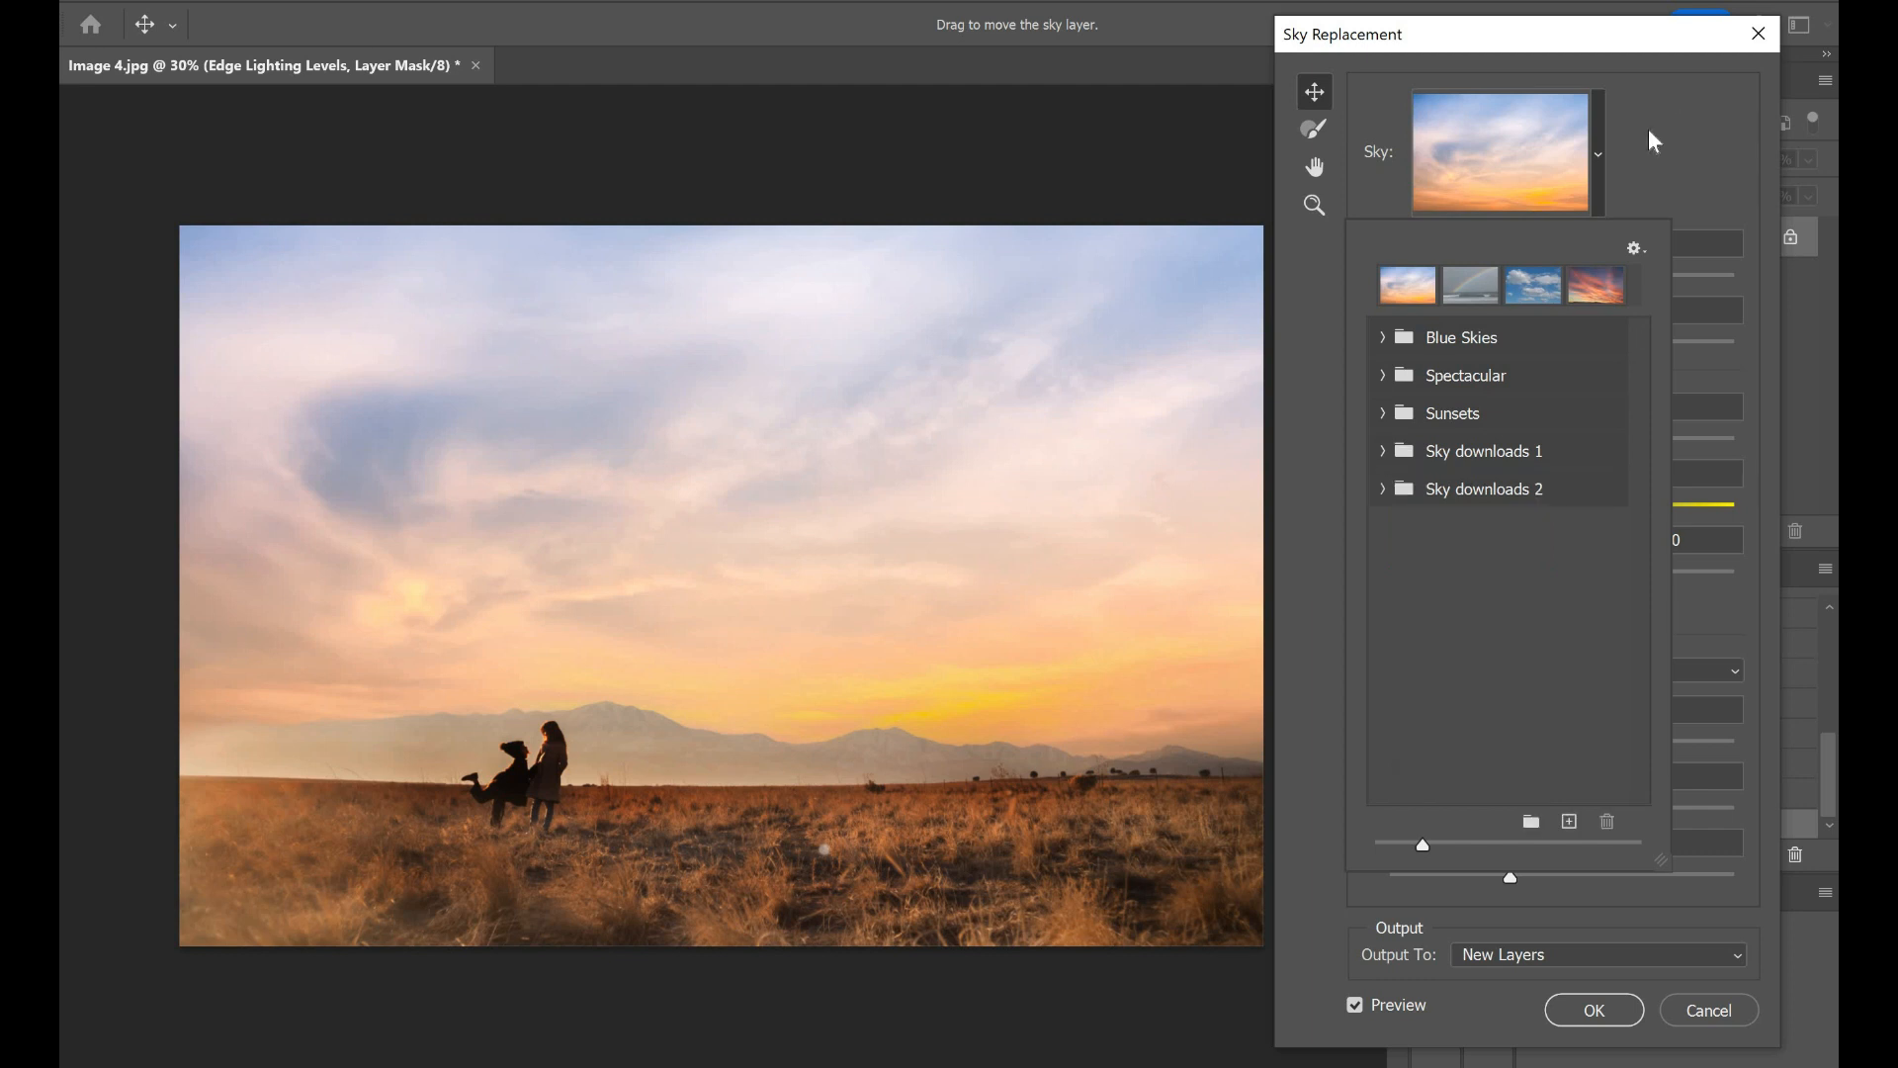
{"action": "left_click", "coordinate": [1651, 141]}
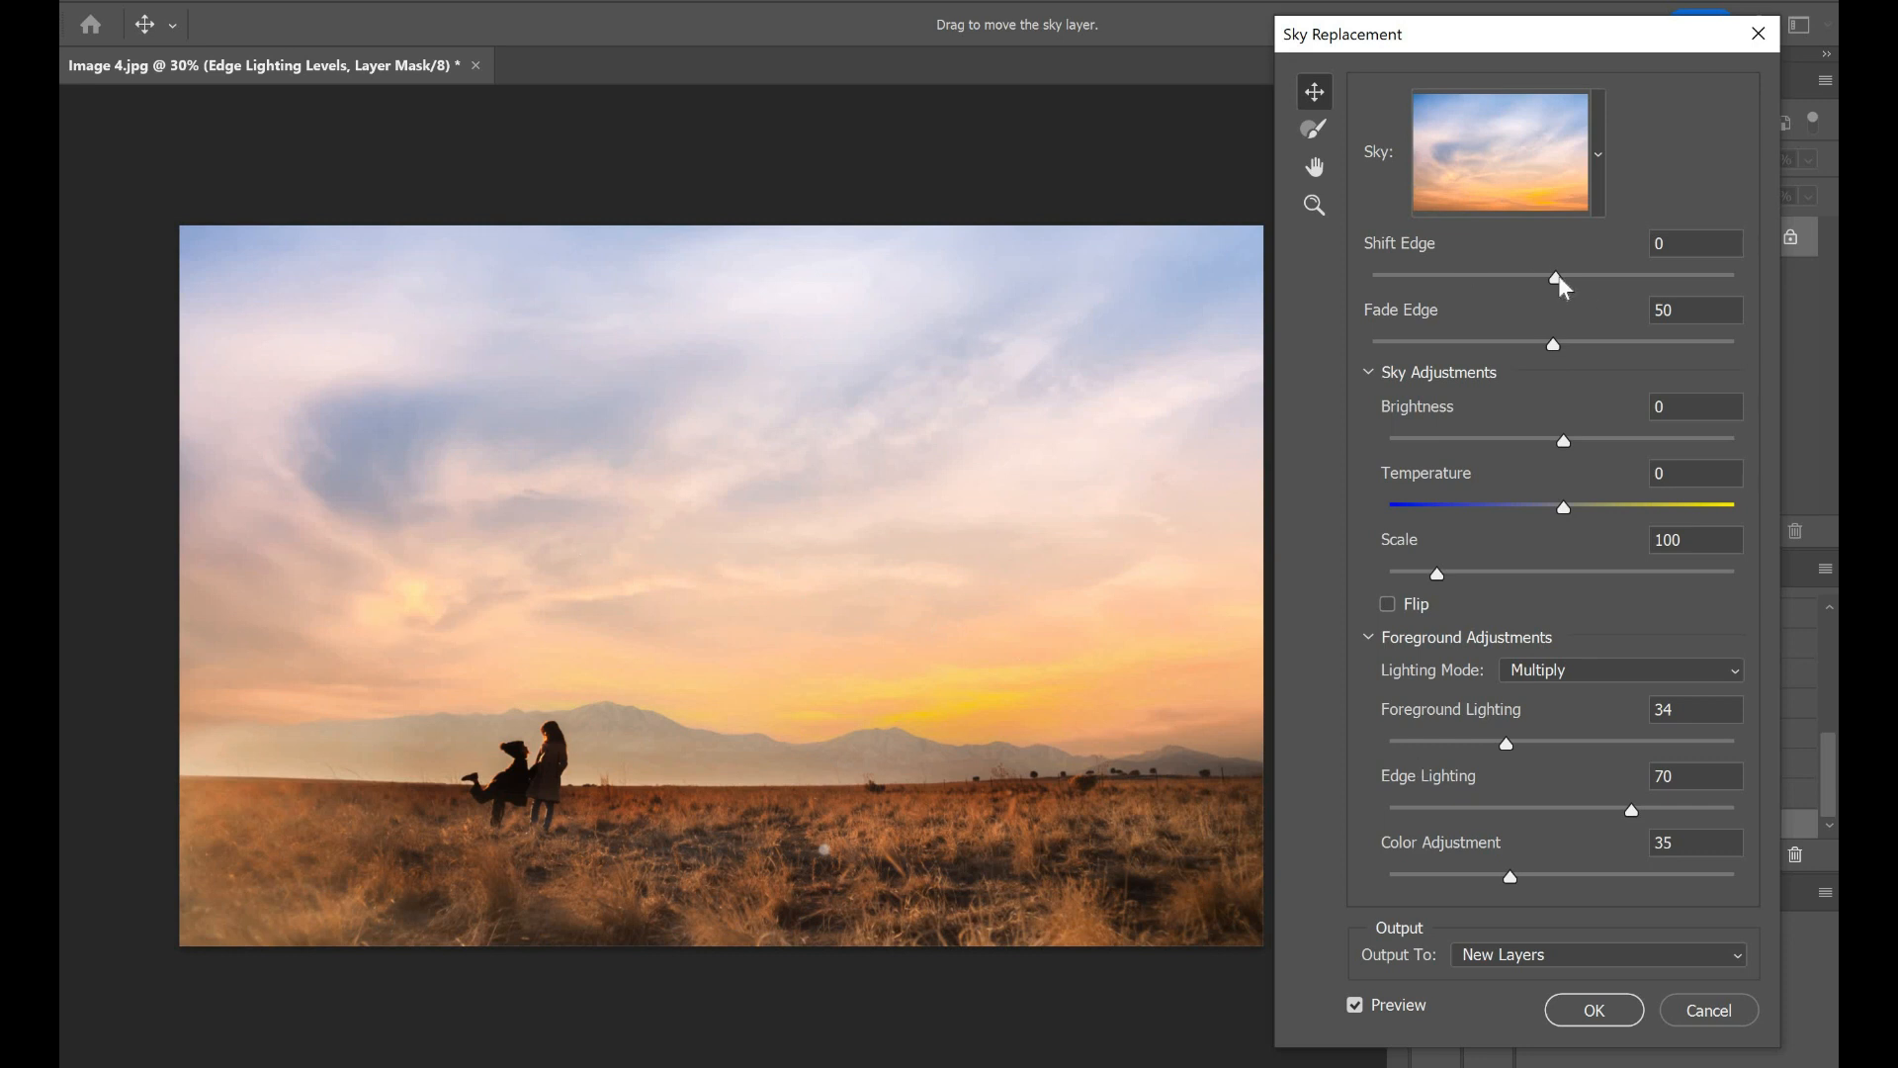
Step: Try Shift Edge values of 100 and -70 on the replaced sky, and settle on -14
{"action": "left_click_drag", "start_coordinate": [1572, 287], "coordinate": [1695, 287]}
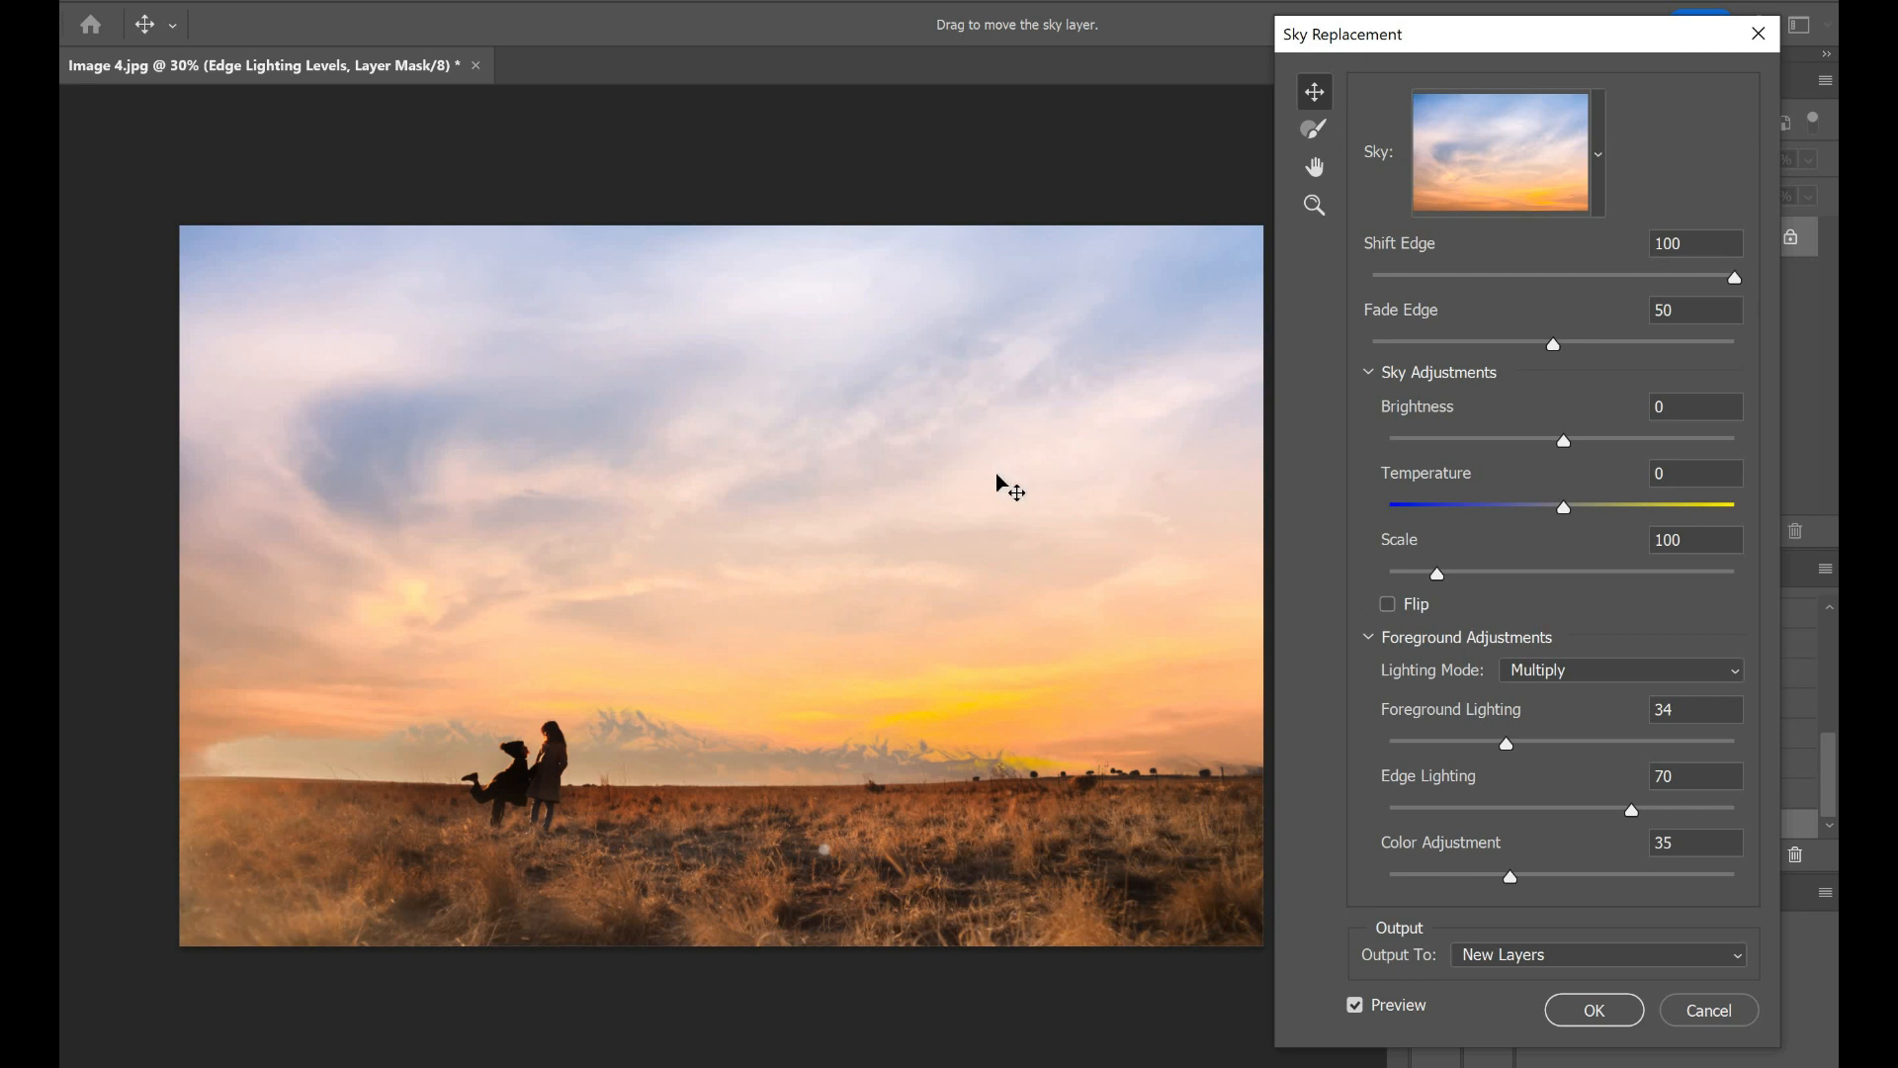
{"action": "left_click", "coordinate": [1541, 276]}
{"action": "left_click", "coordinate": [1565, 276]}
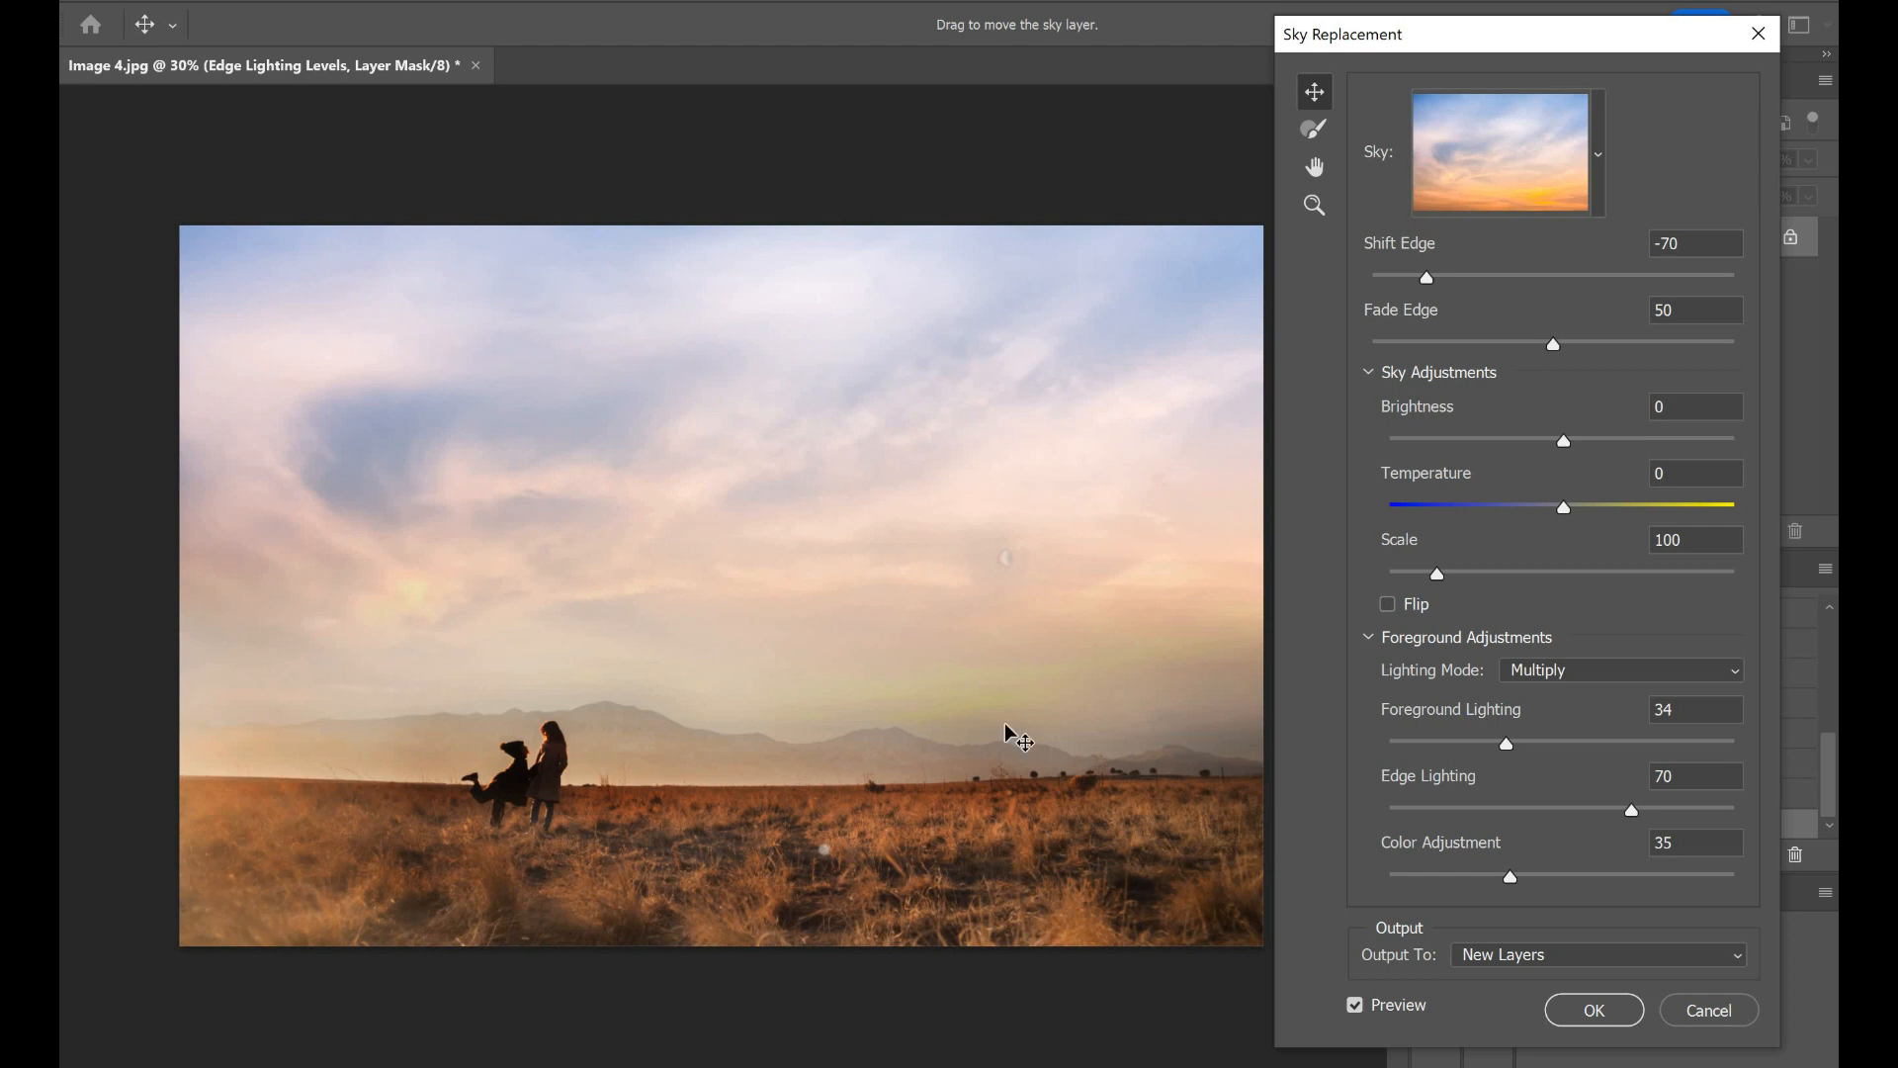
{"action": "left_click", "coordinate": [1535, 287]}
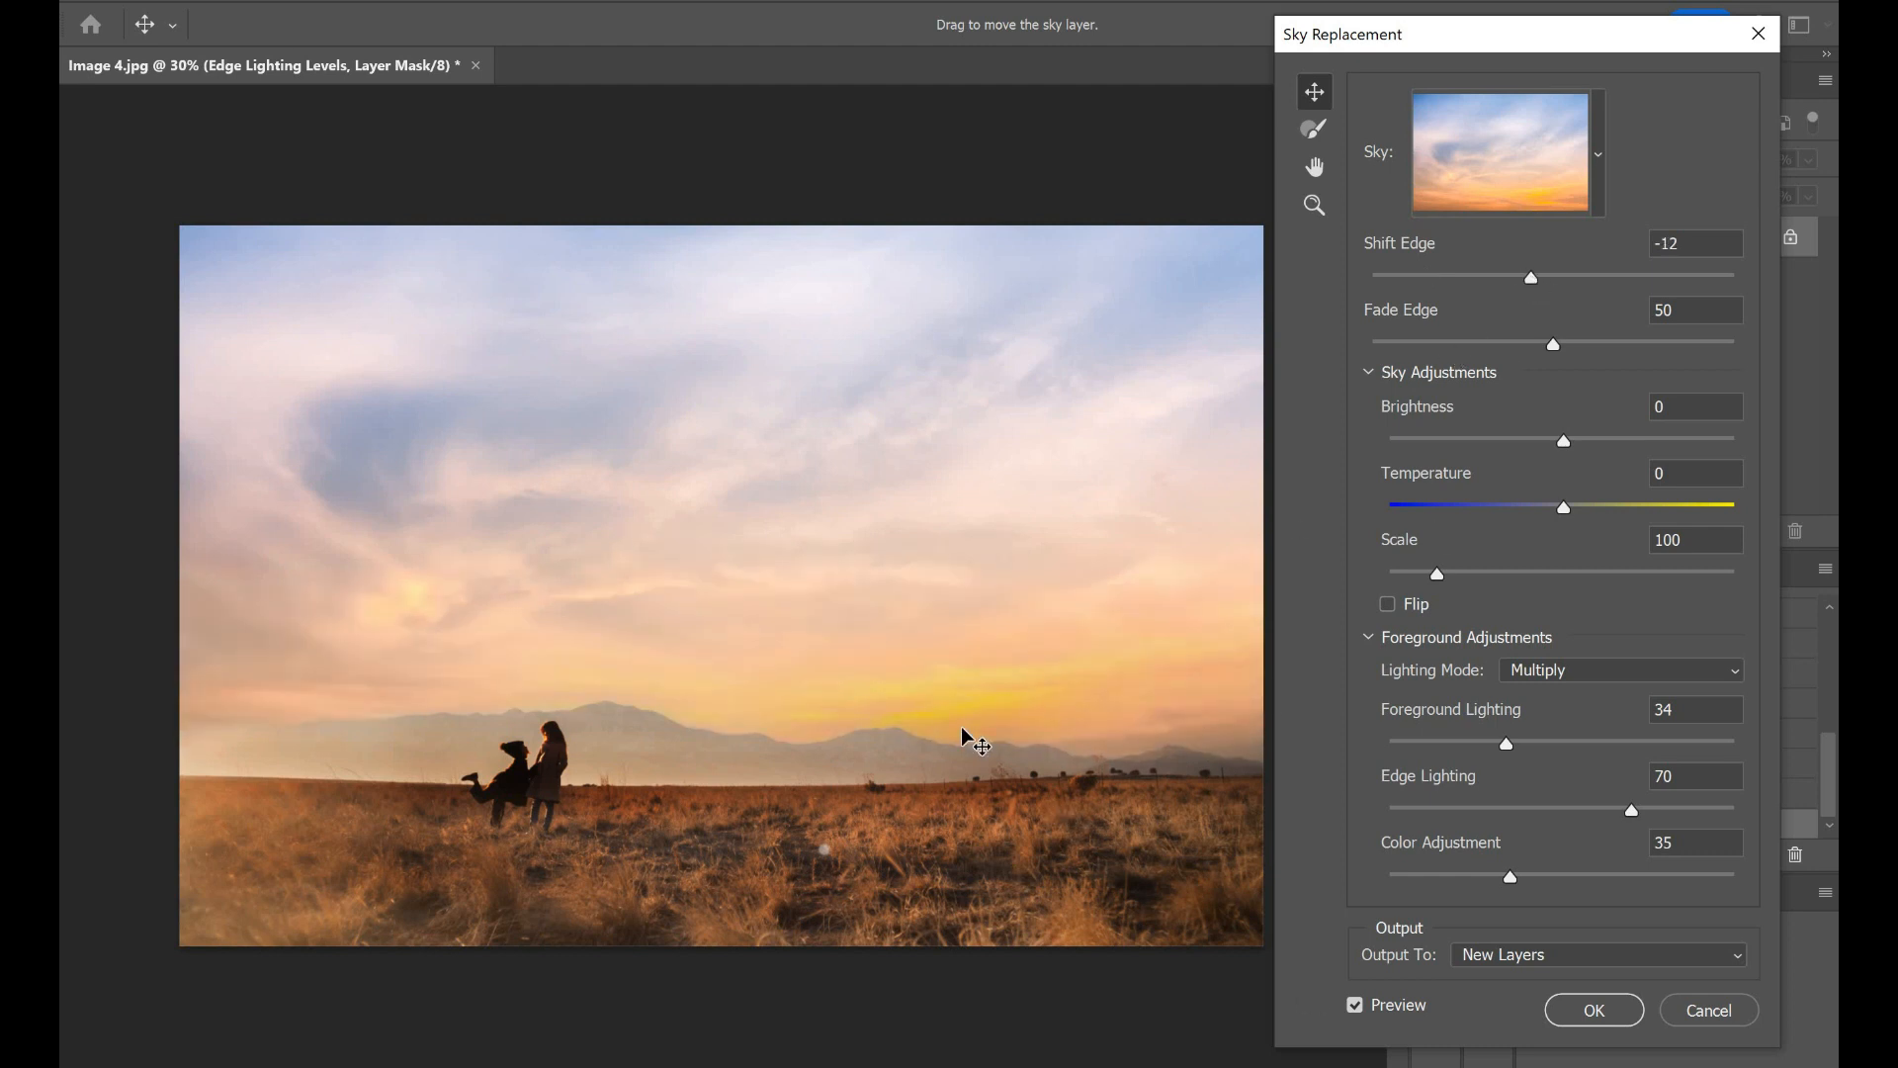
{"action": "left_click", "coordinate": [1648, 280]}
{"action": "left_click", "coordinate": [1514, 280]}
Step: Try Fade Edge values of 100 and 0 along the horizon, and settle on 55
{"action": "left_click_drag", "start_coordinate": [1560, 351], "coordinate": [1738, 356]}
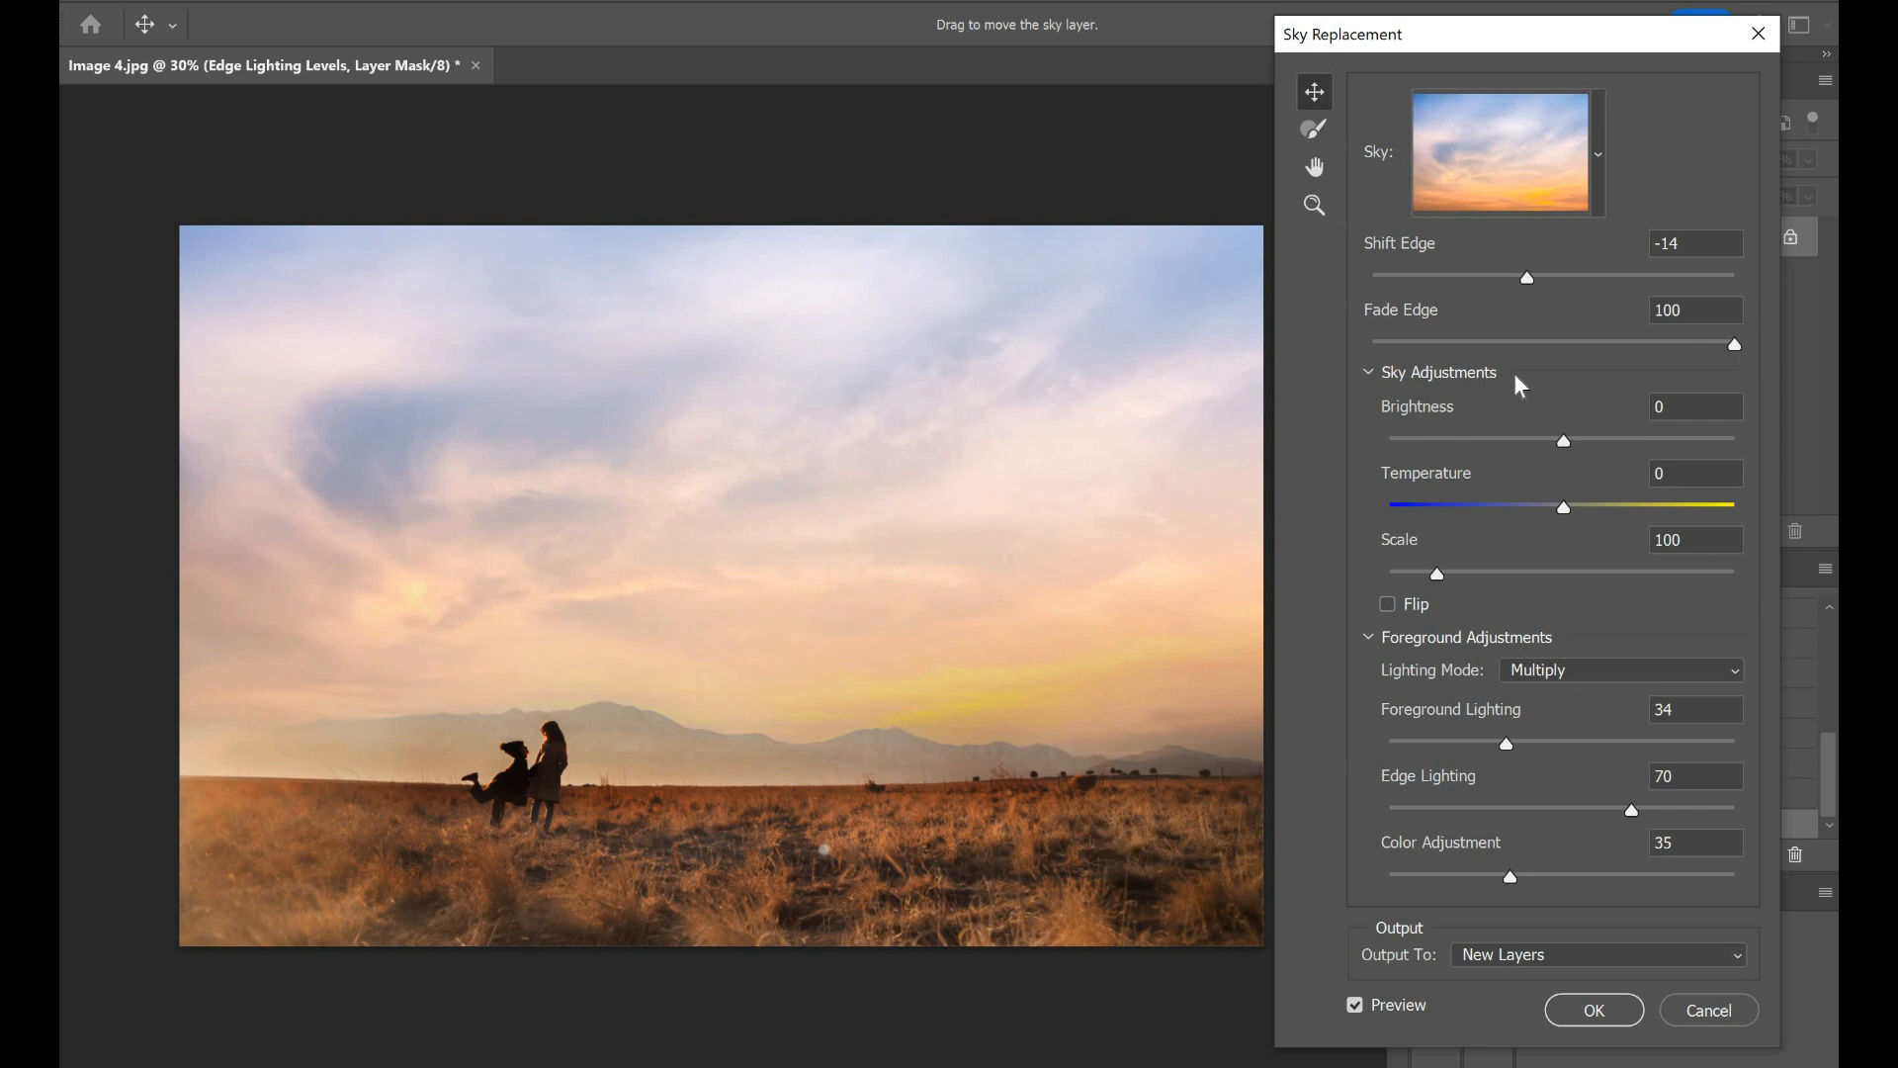
{"action": "left_click_drag", "start_coordinate": [1439, 346], "coordinate": [1237, 351]}
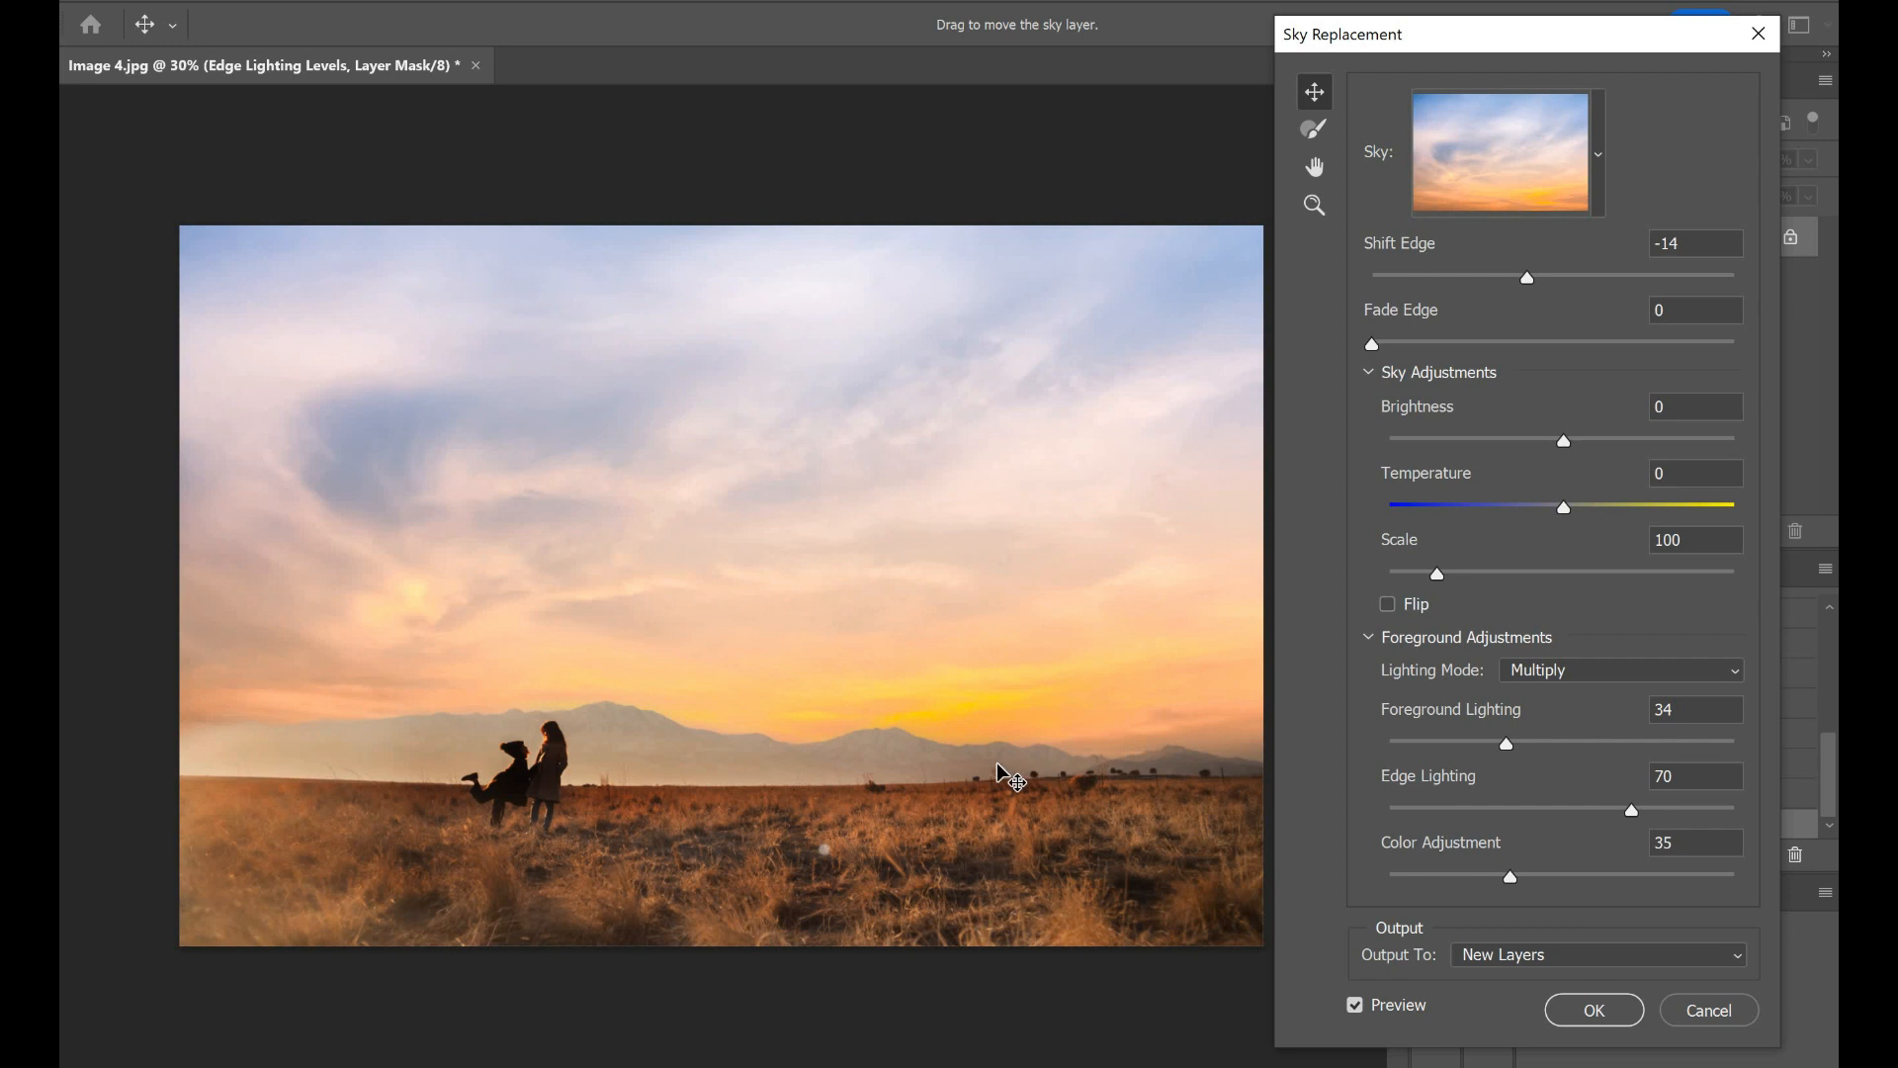
{"action": "left_click", "coordinate": [1554, 353]}
{"action": "left_click", "coordinate": [1566, 356]}
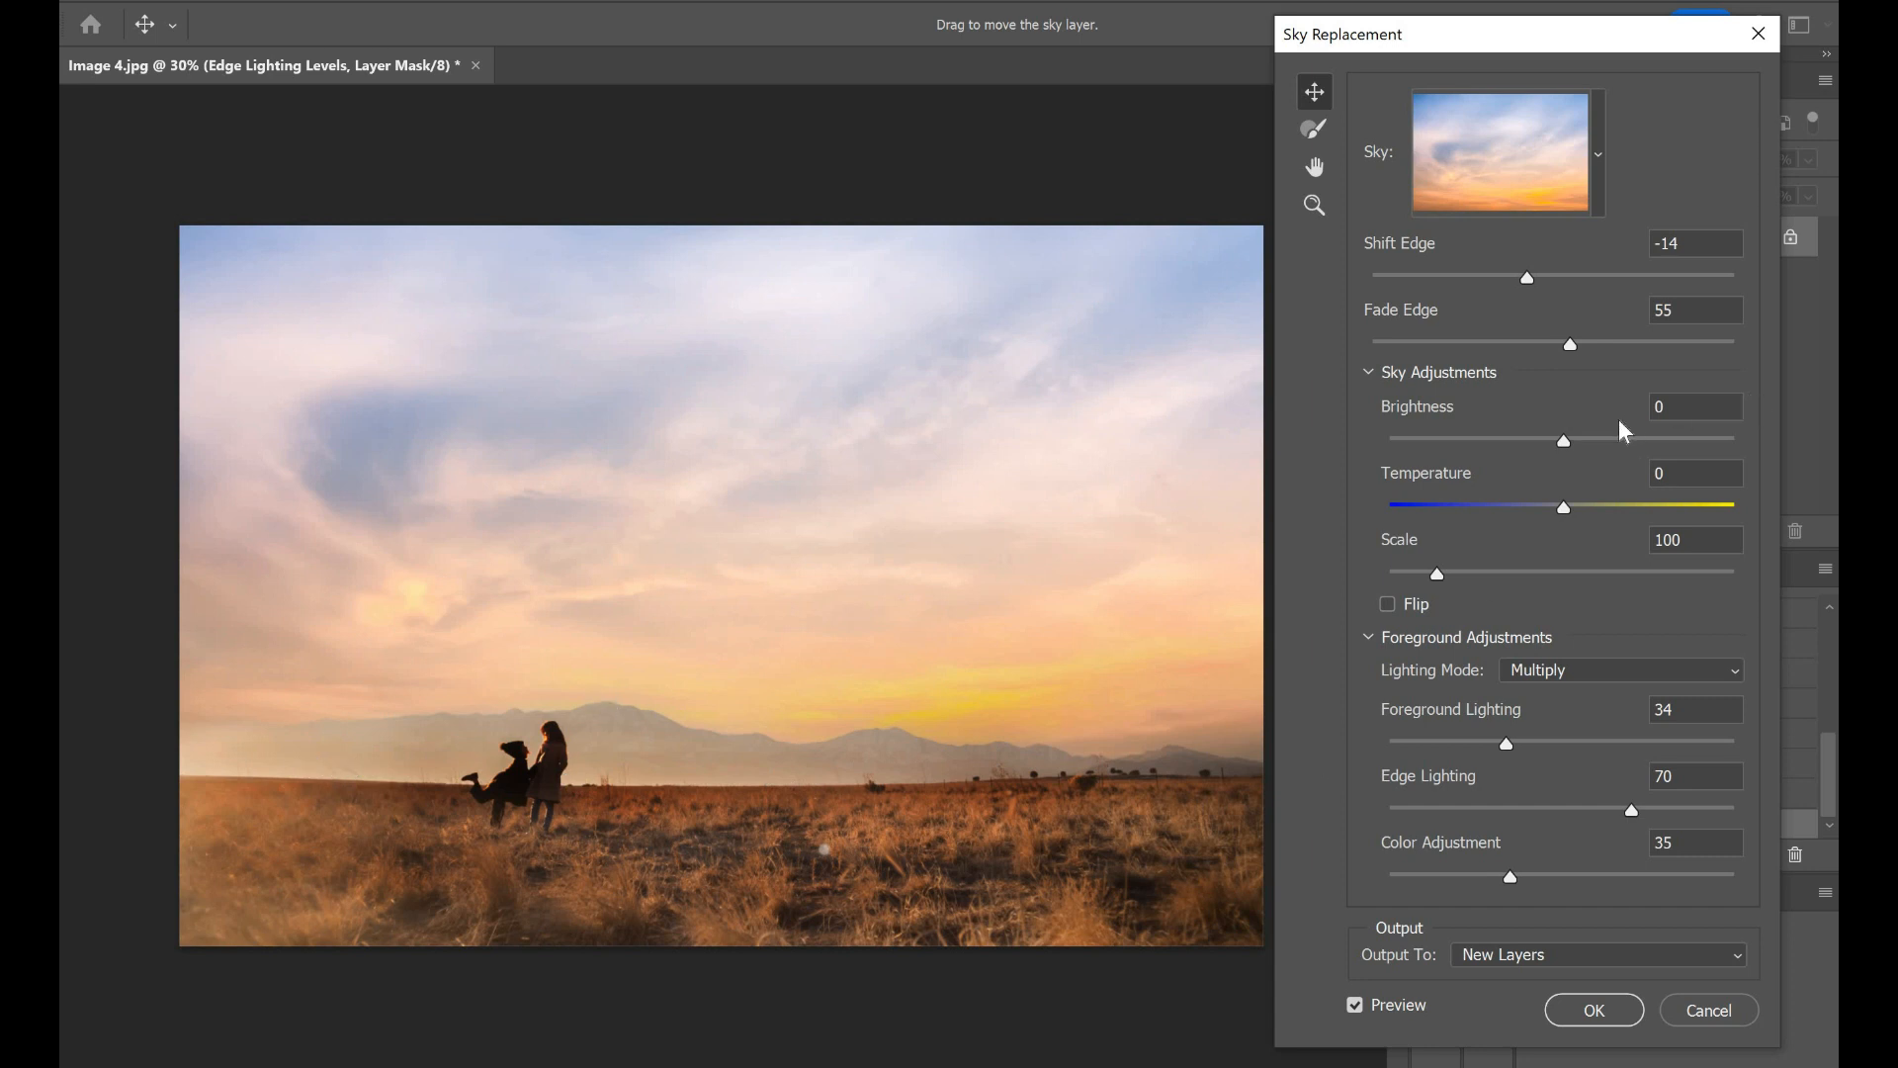
Step: Try a sky brightness of -37, apply the sky replacement and undo it
{"action": "left_click_drag", "start_coordinate": [1564, 441], "coordinate": [1497, 441]}
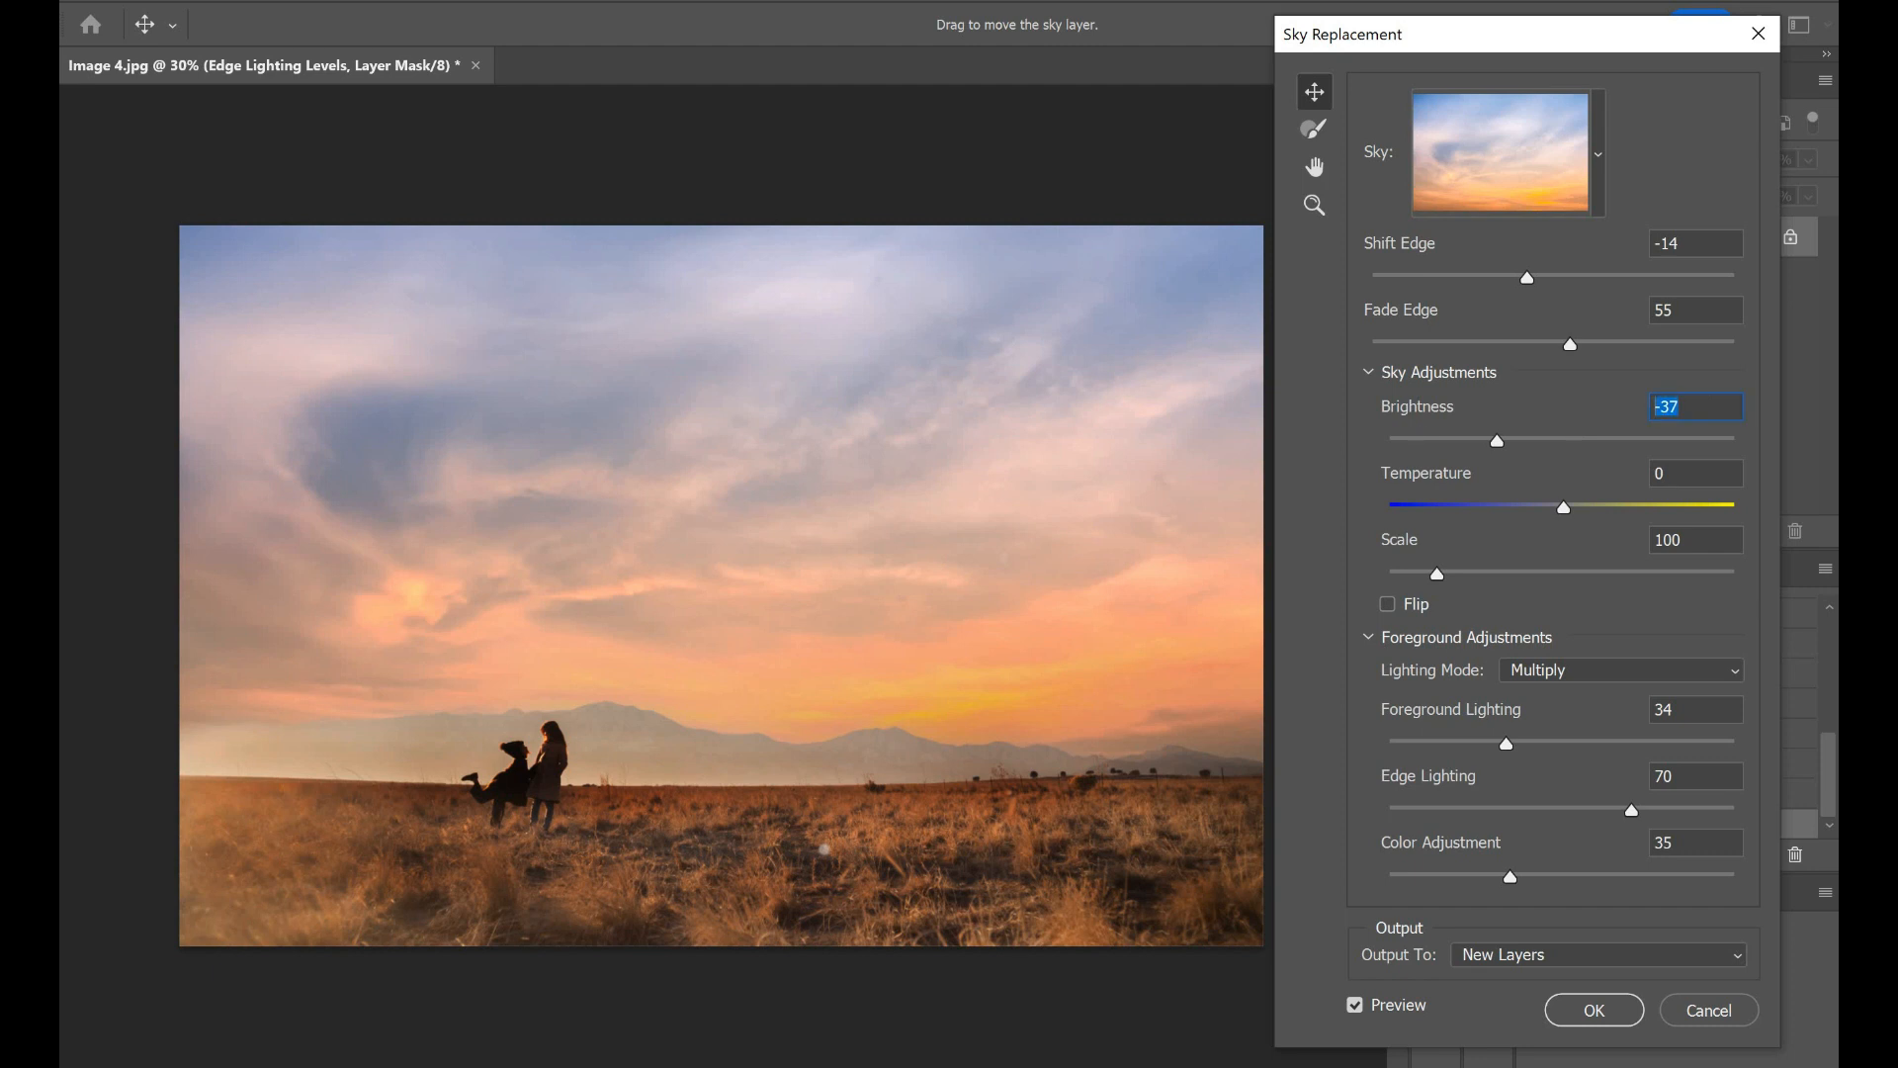
{"action": "key", "text": "Return"}
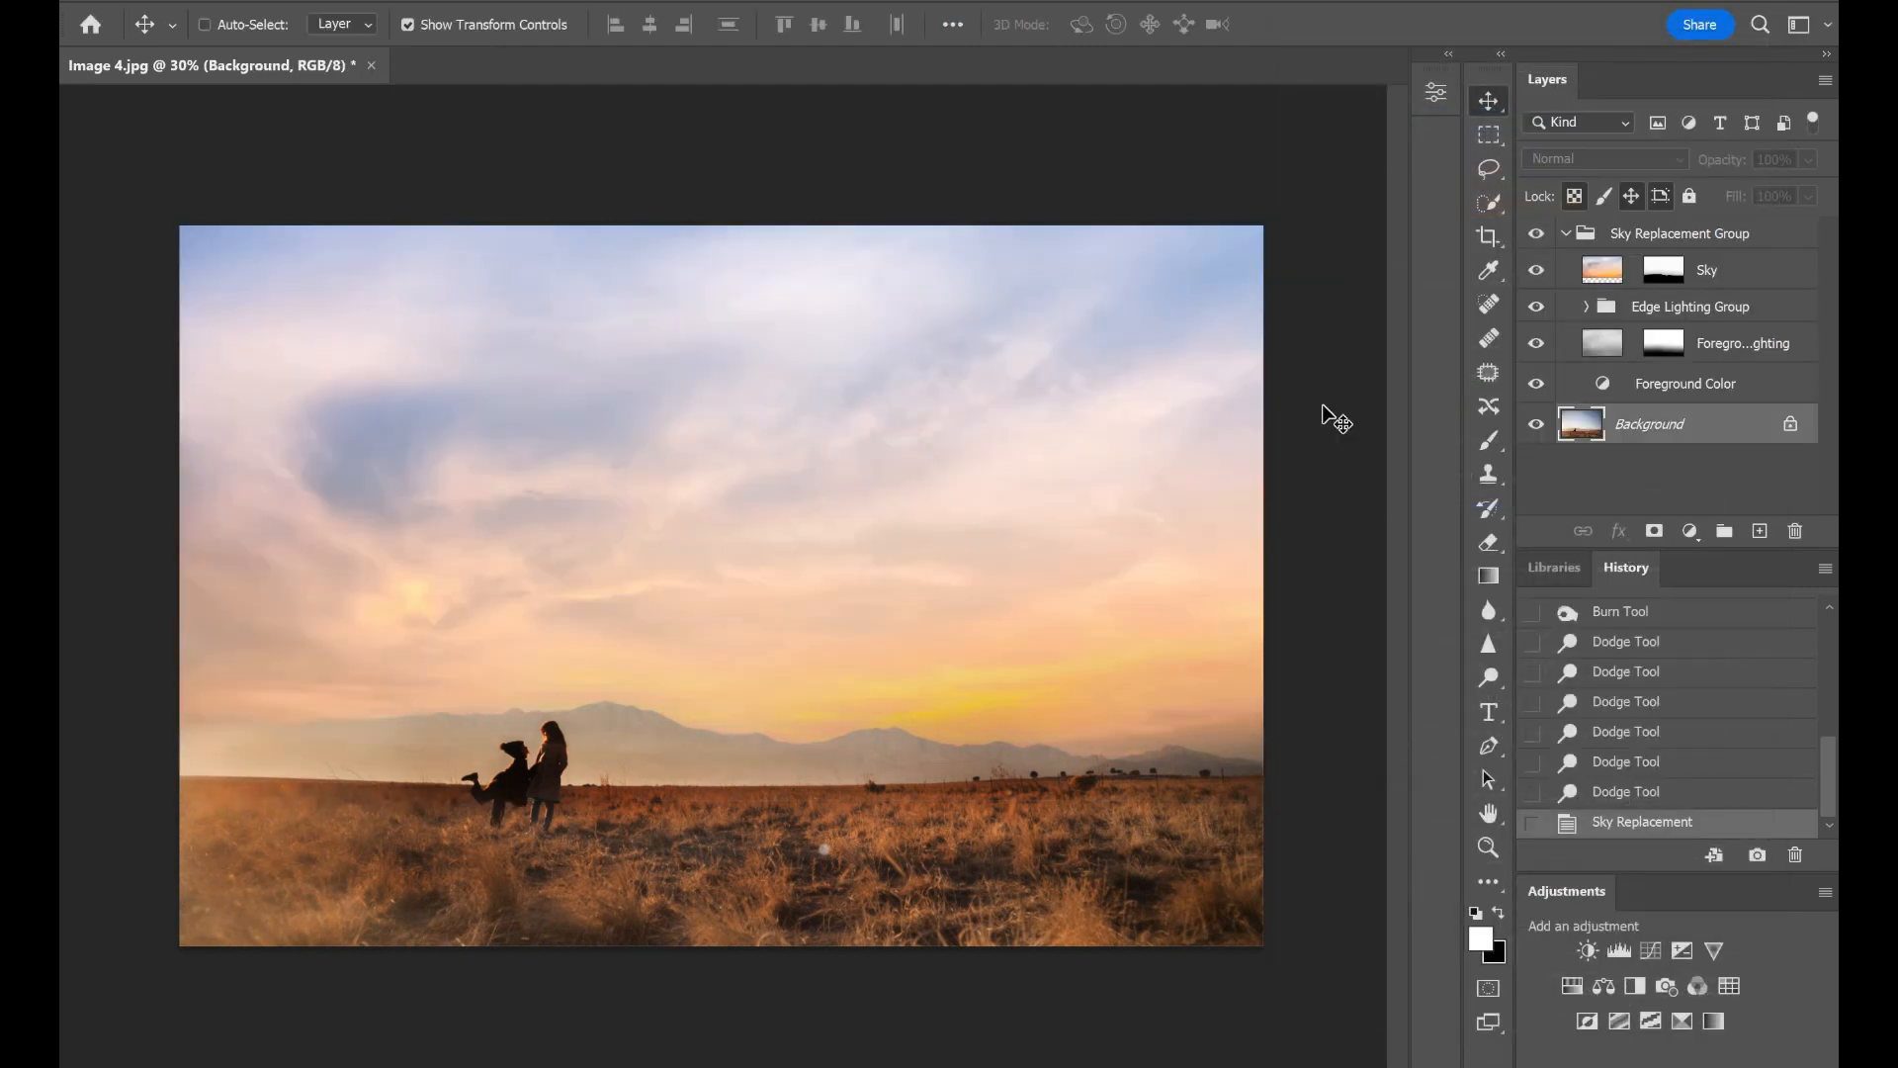
{"action": "key", "text": "ctrl+z"}
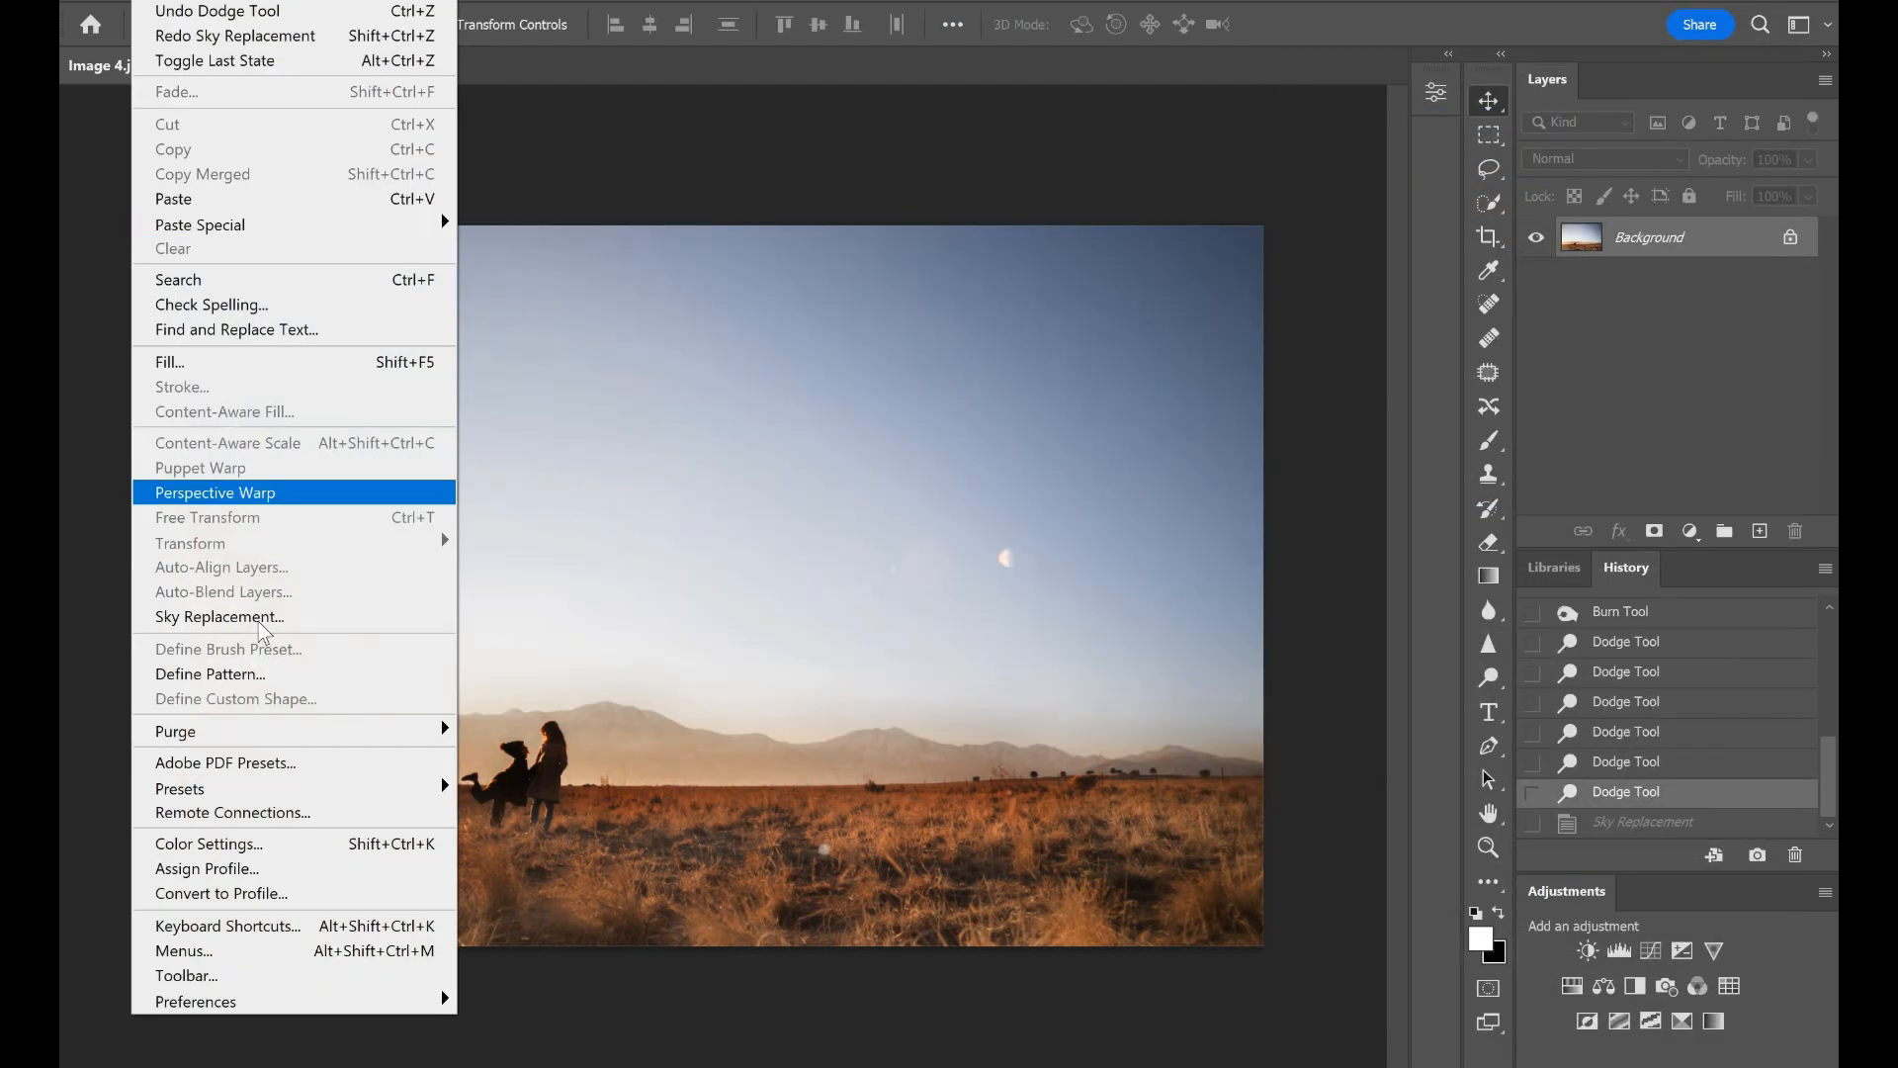
Step: Reopen Sky Replacement and set Shift Edge to -15 and Fade Edge to 56
{"action": "left_click", "coordinate": [259, 621]}
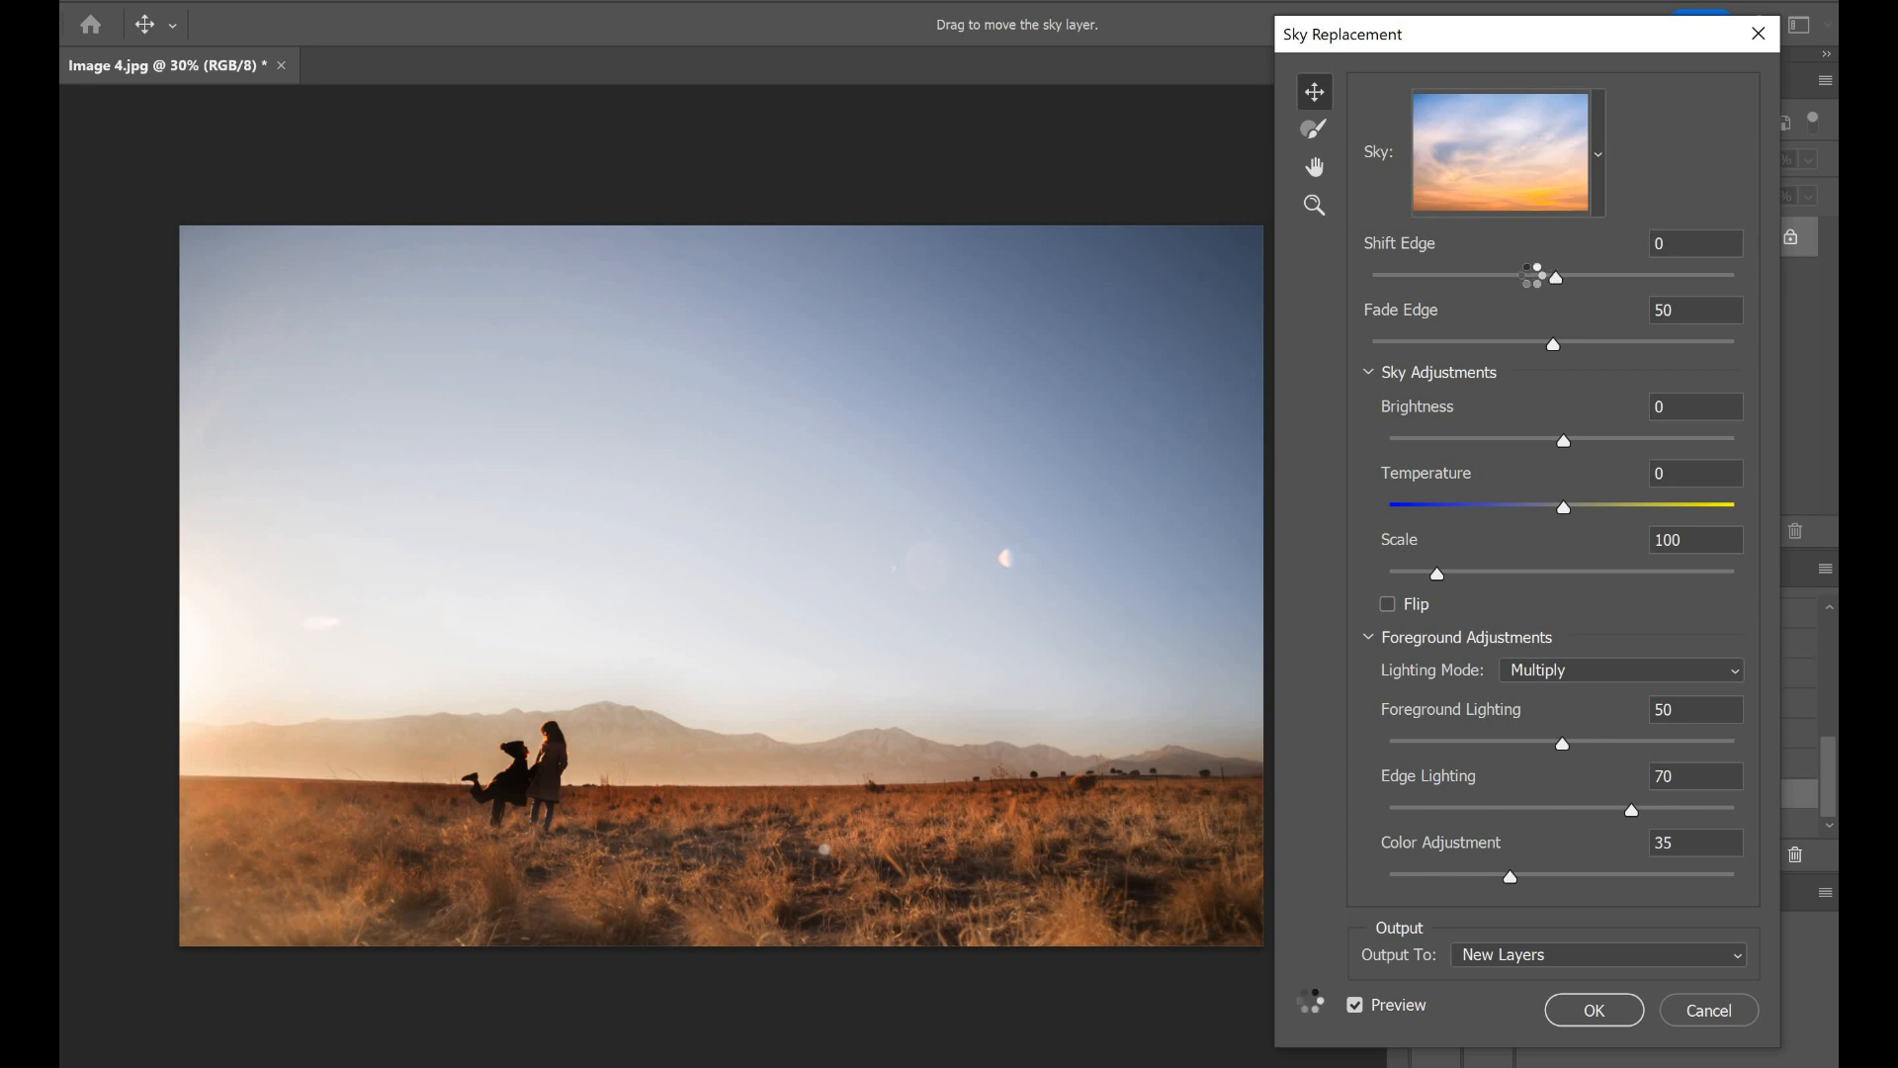
{"action": "left_click", "coordinate": [1541, 279]}
{"action": "left_click_drag", "start_coordinate": [1537, 287], "coordinate": [1527, 283]}
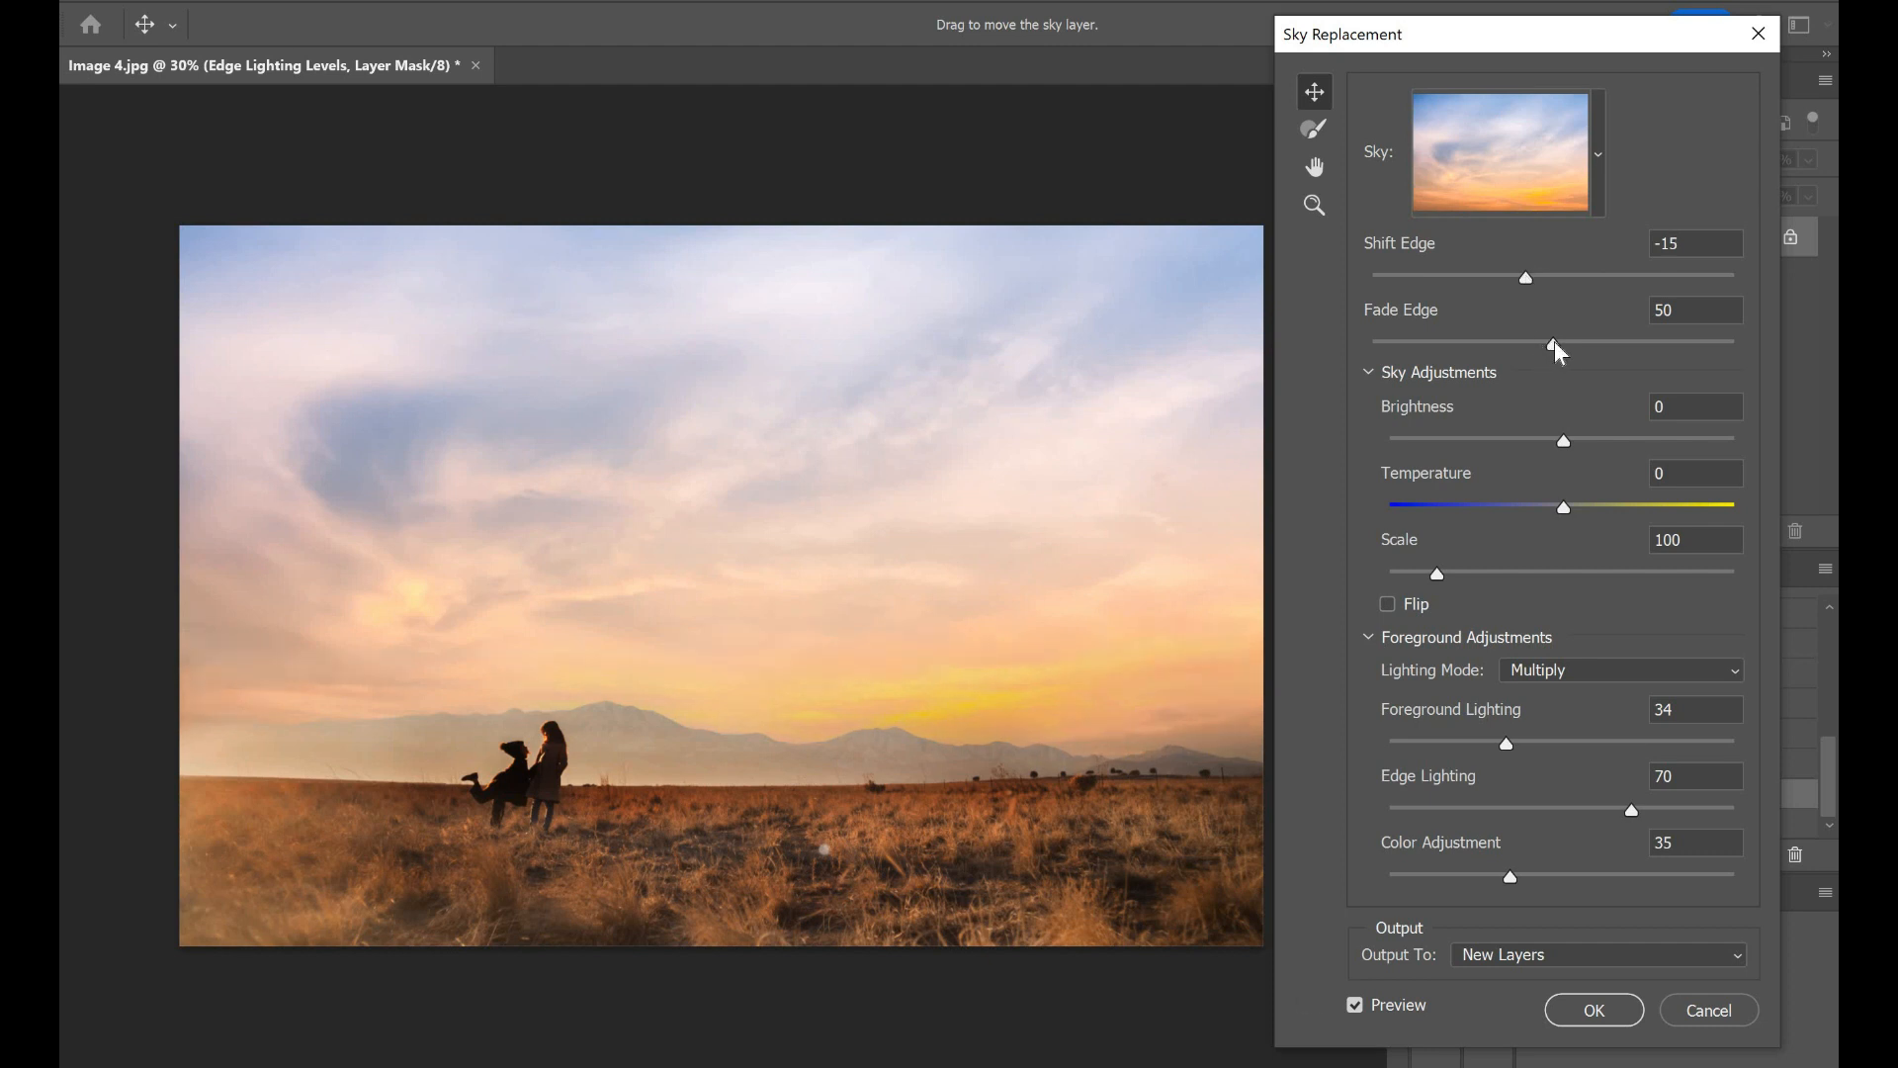
{"action": "left_click_drag", "start_coordinate": [1561, 348], "coordinate": [1574, 351]}
Step: Try warmer and cooler sky temperatures, and settle on a slightly warm value of 7
{"action": "left_click", "coordinate": [1638, 513]}
{"action": "left_click", "coordinate": [1674, 515]}
{"action": "left_click", "coordinate": [1508, 510]}
{"action": "left_click", "coordinate": [1581, 513]}
{"action": "left_click", "coordinate": [1574, 511]}
Step: Try different sky scales, including 67 and 0, and settle on 103 so the sky covers the whole image
{"action": "left_click", "coordinate": [1497, 572]}
{"action": "left_click_drag", "start_coordinate": [1449, 583], "coordinate": [1411, 581]}
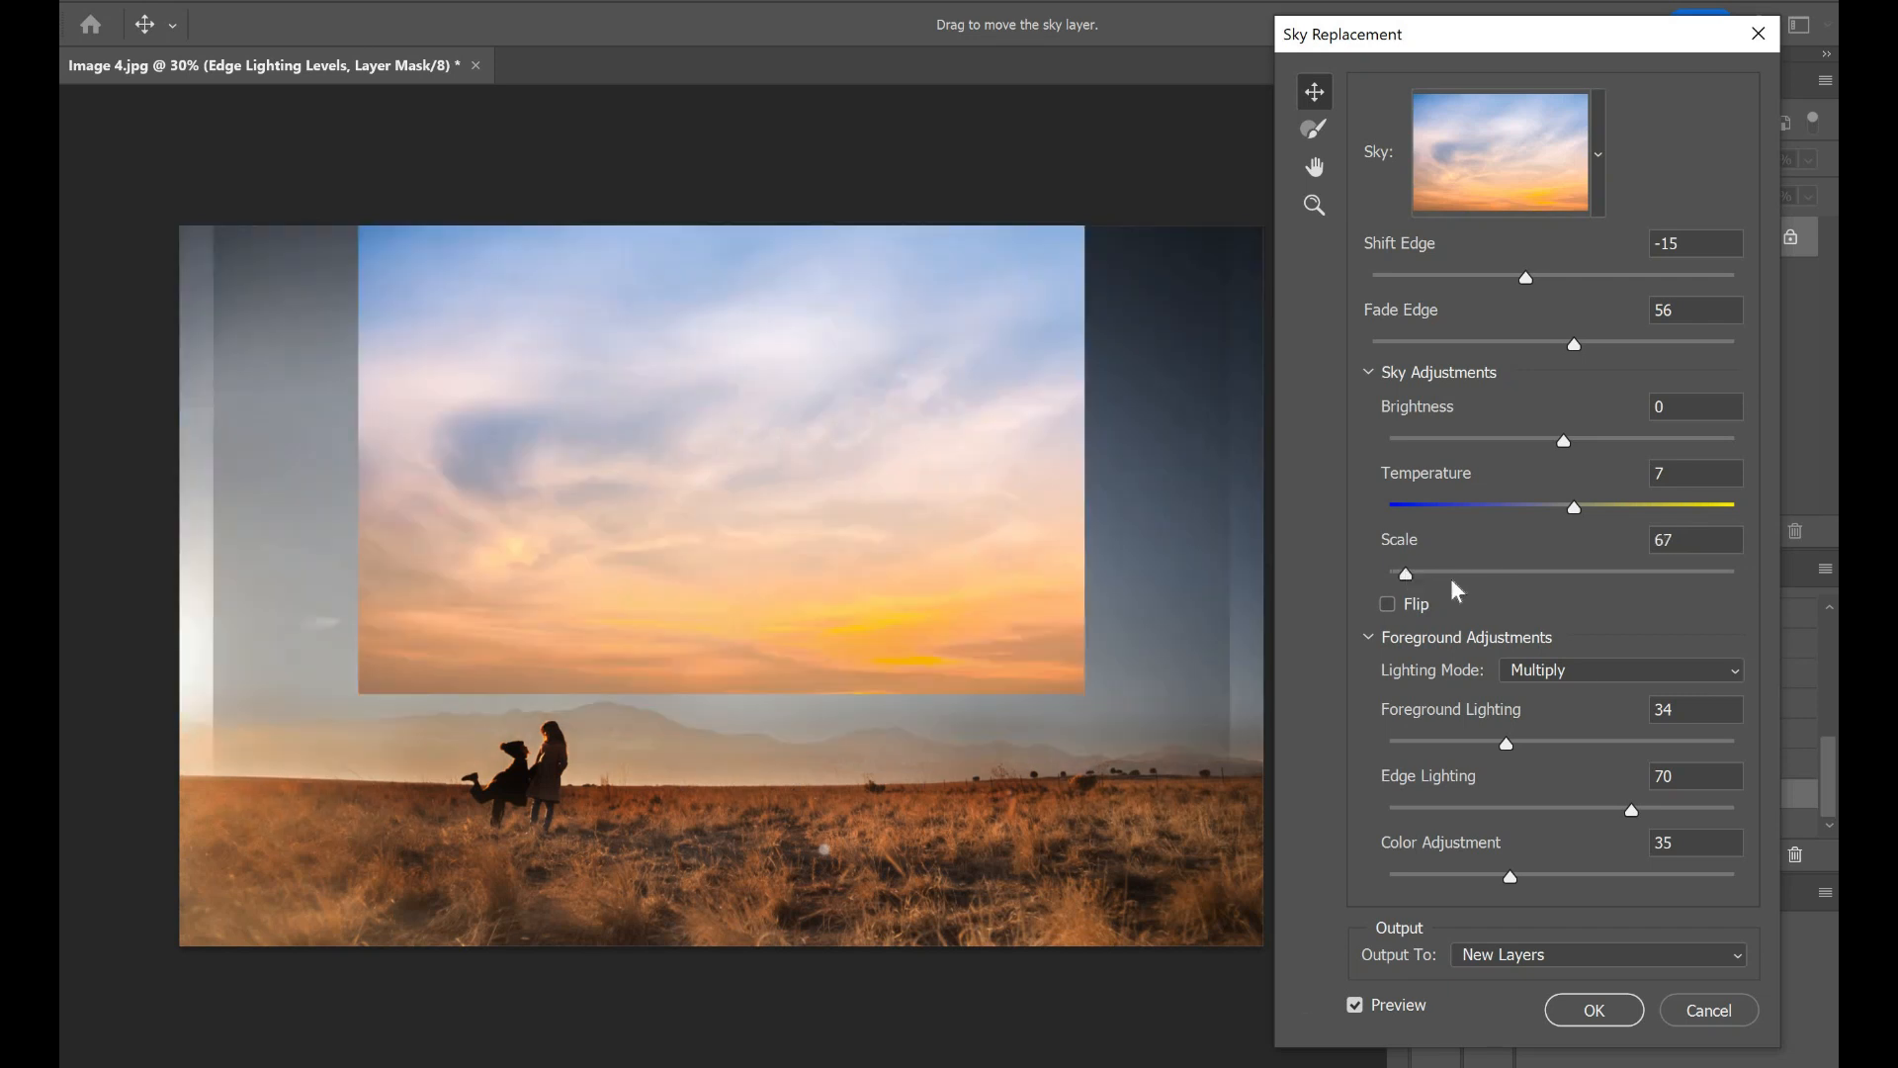
{"action": "type", "text": "0"}
{"action": "key", "text": "Return"}
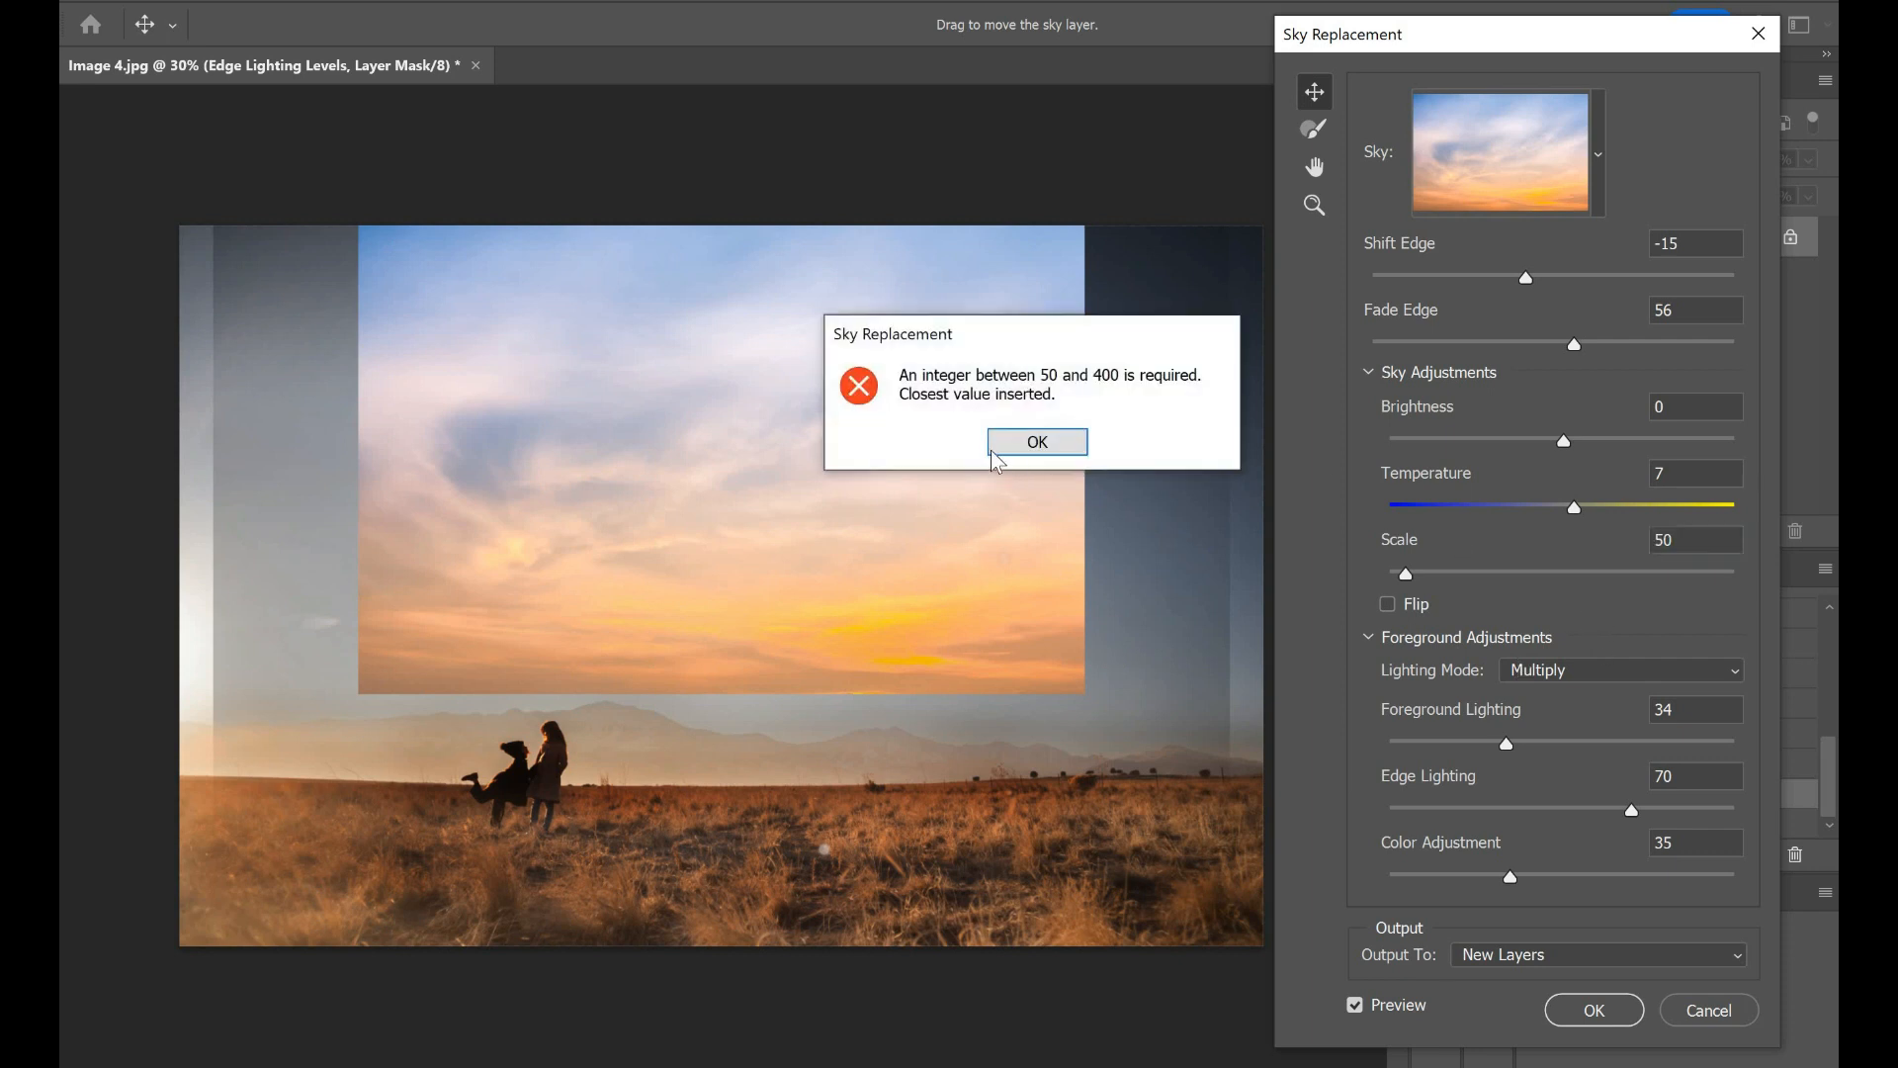
{"action": "left_click", "coordinate": [1034, 438]}
{"action": "left_click_drag", "start_coordinate": [1450, 576], "coordinate": [1448, 583]}
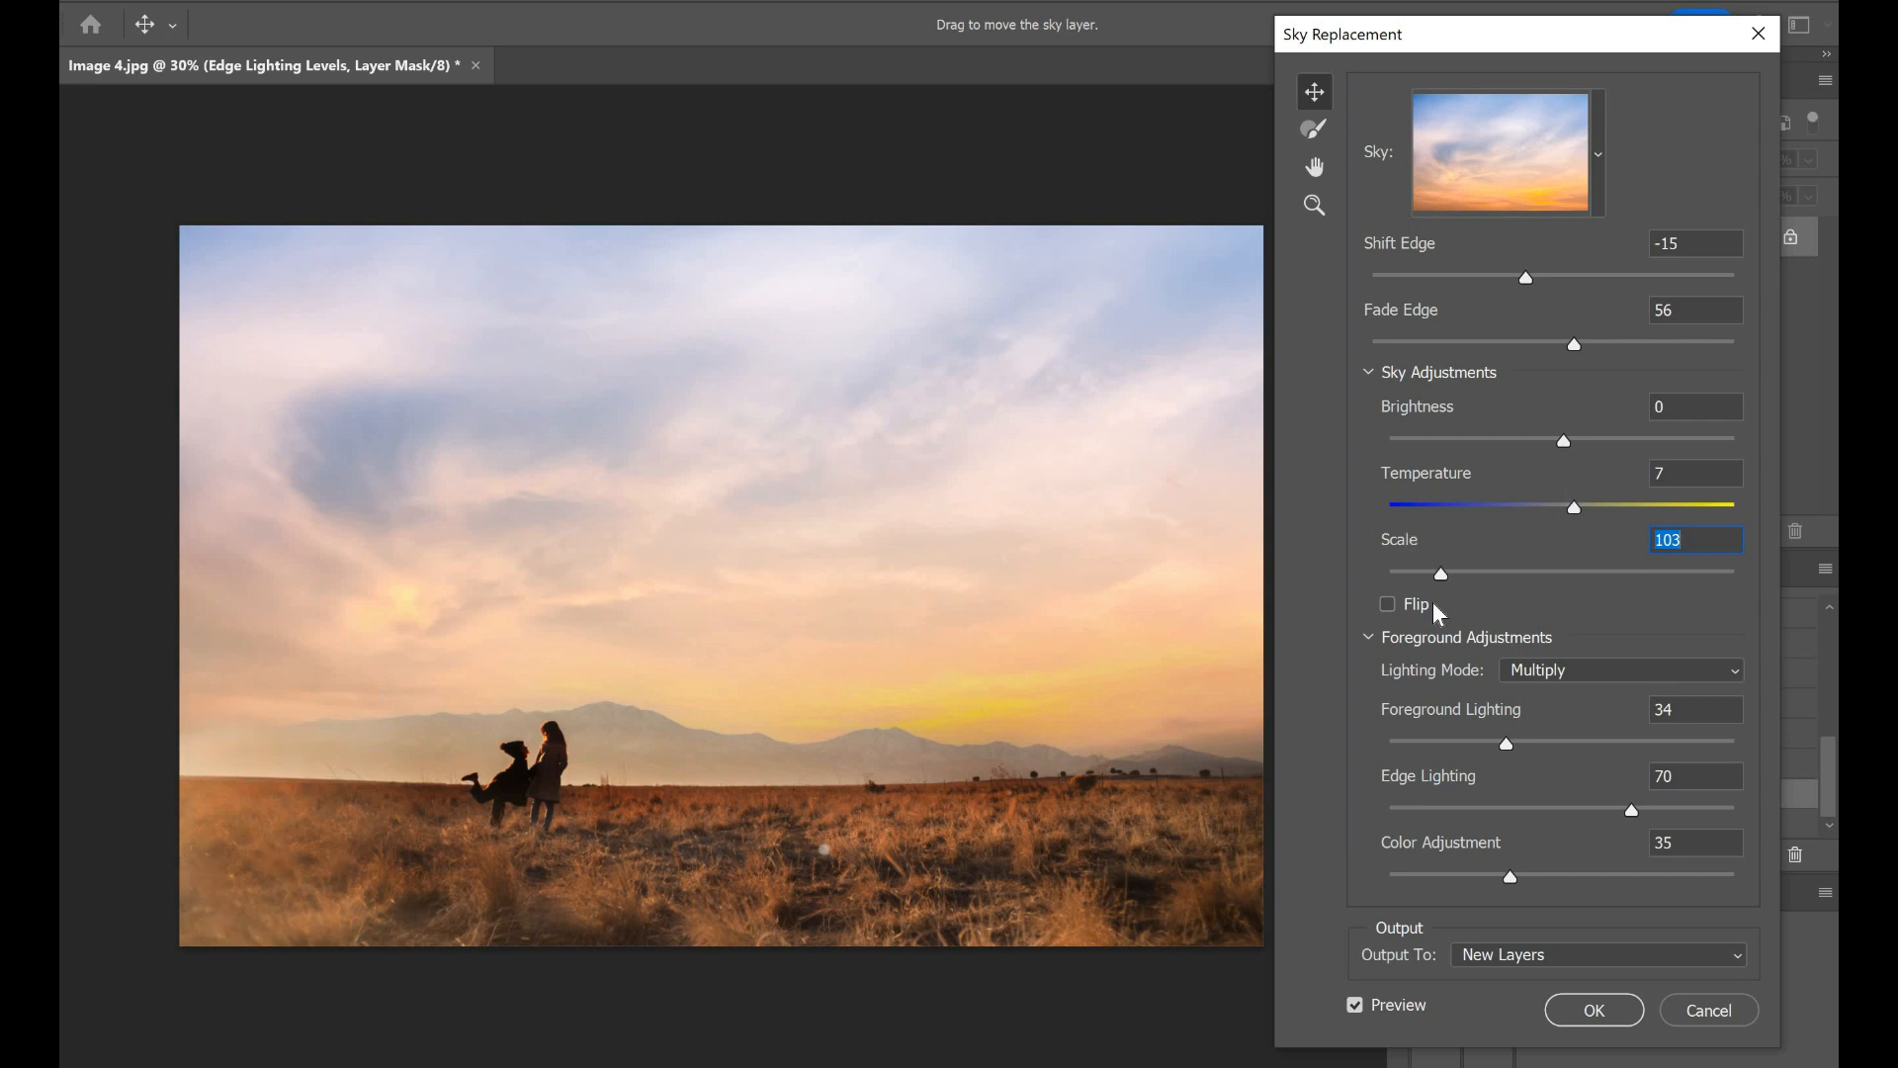
Step: Flip the replacement sky horizontally, and collapse and re-expand the foreground adjustments
{"action": "left_click", "coordinate": [1389, 607]}
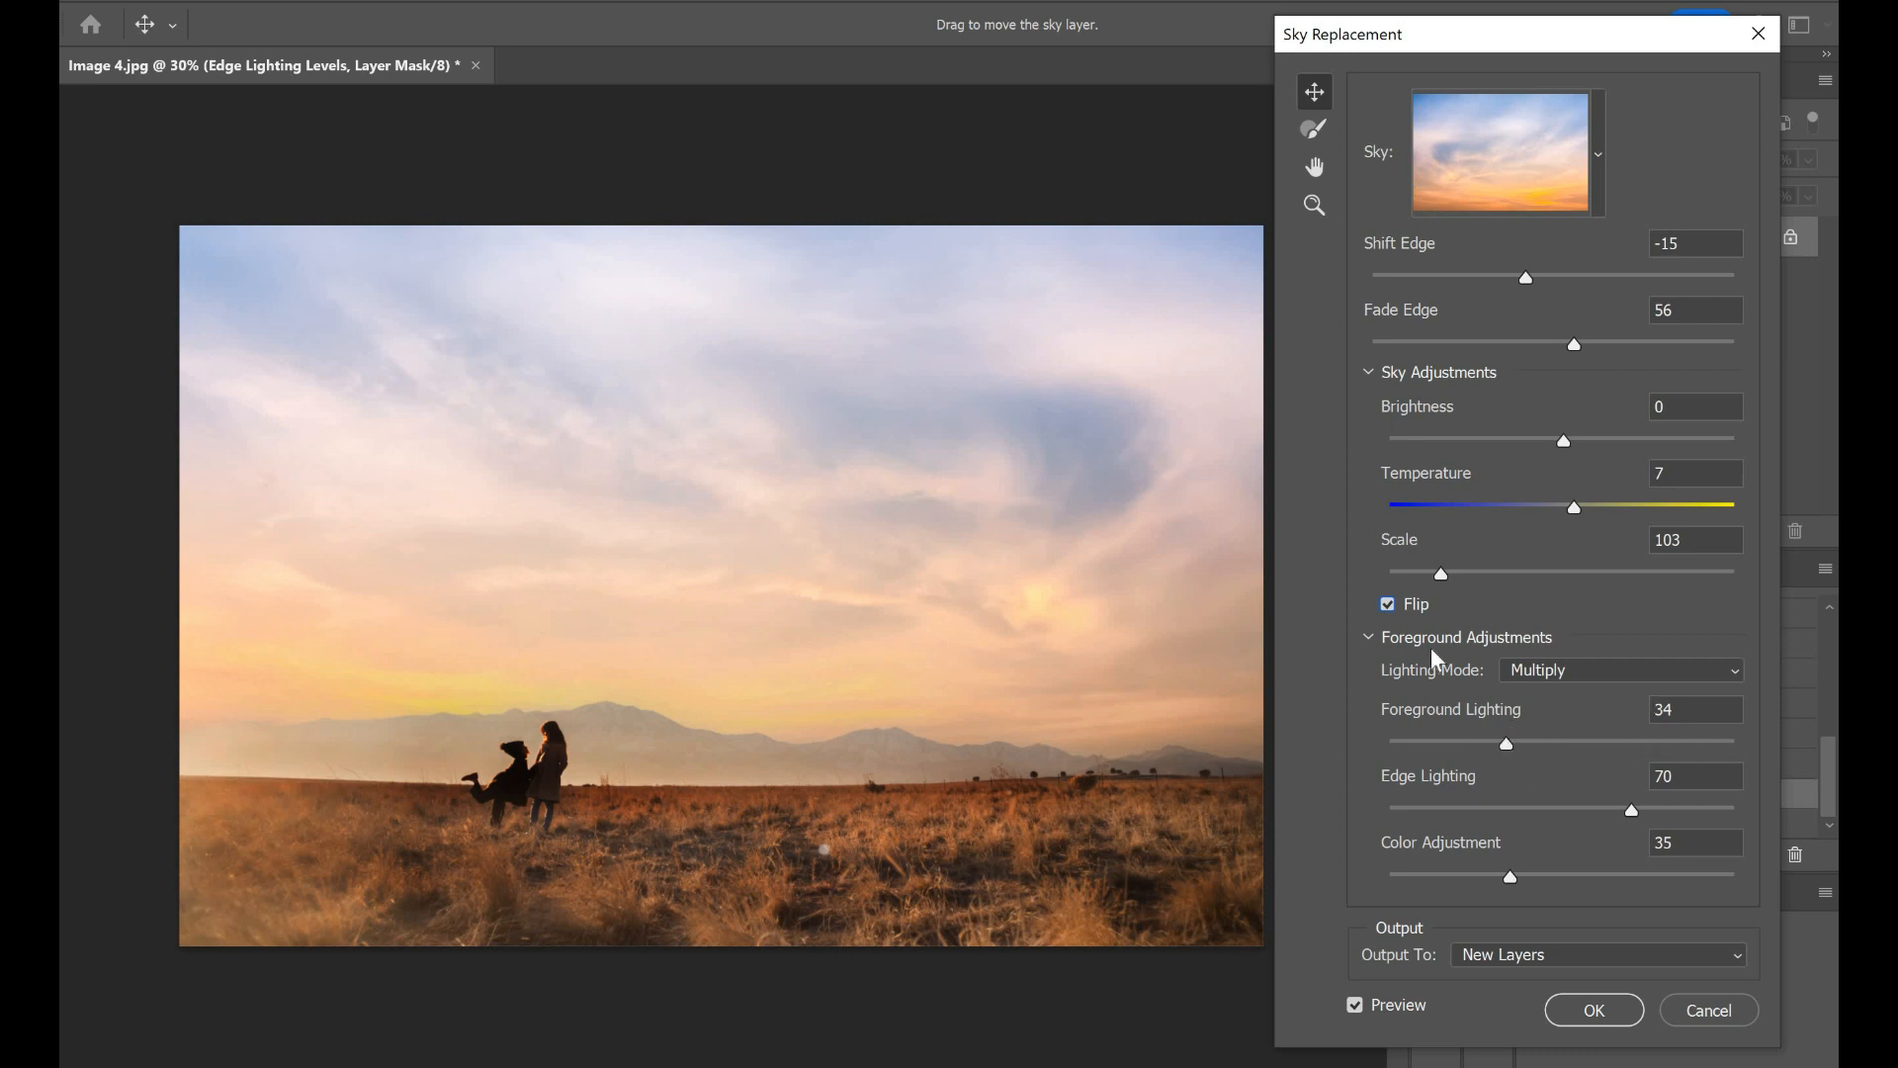
{"action": "left_click", "coordinate": [1368, 640]}
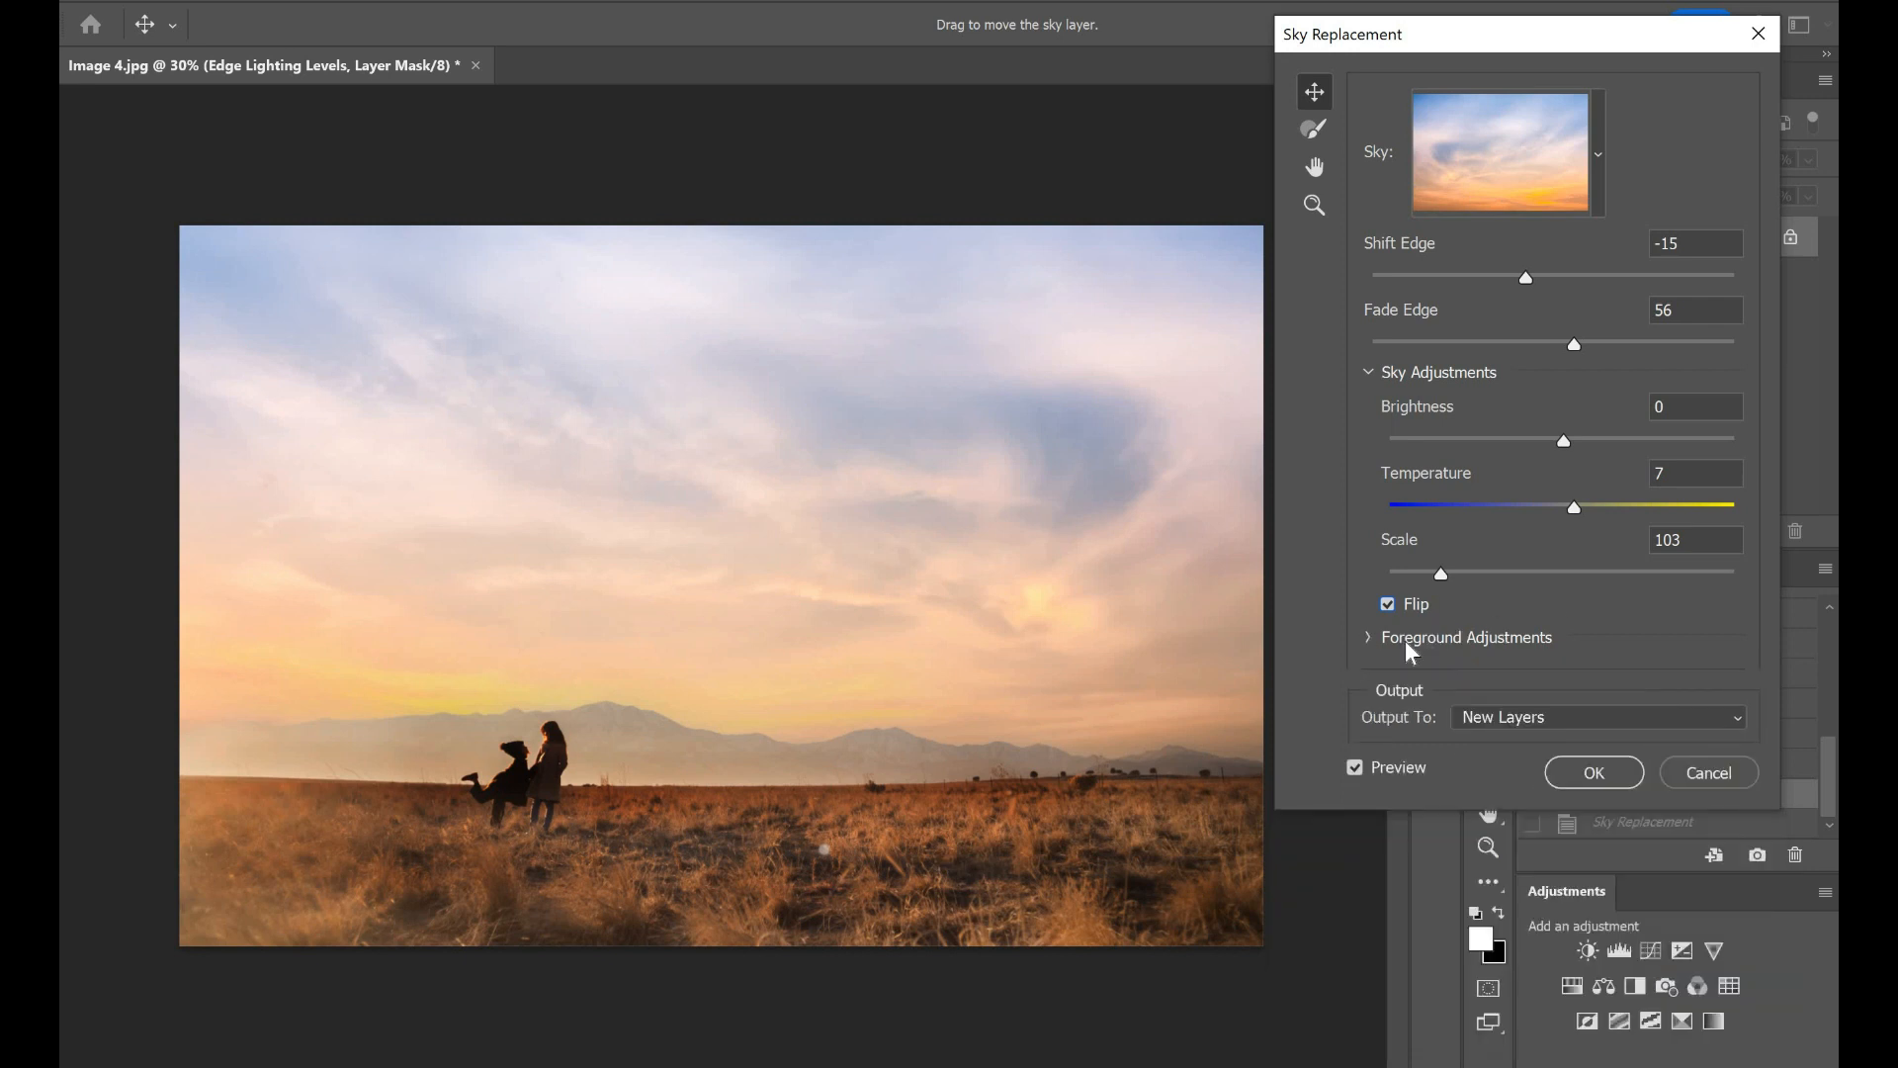
{"action": "left_click", "coordinate": [1368, 638]}
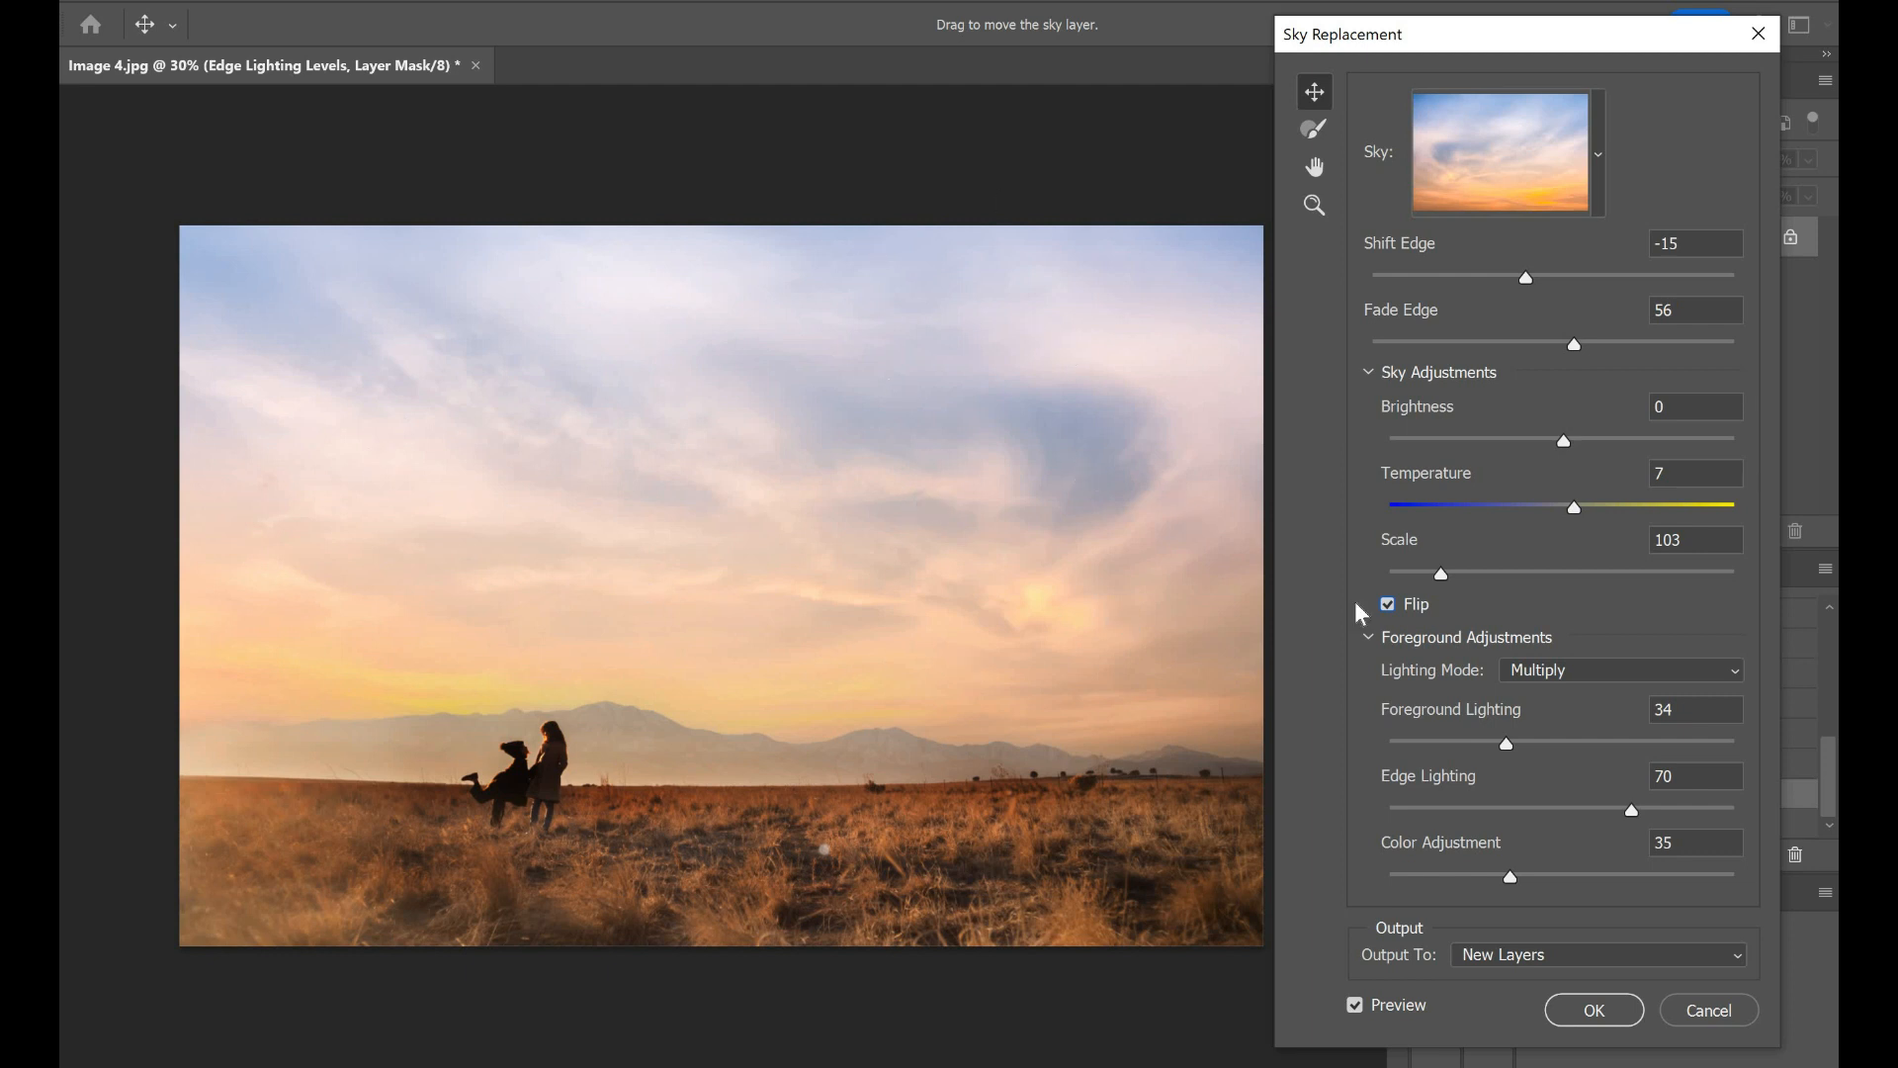
Step: Try Foreground Lighting at 100 and settle on 29, and set Edge Lighting to 94
{"action": "left_click", "coordinate": [1635, 746]}
{"action": "left_click_drag", "start_coordinate": [1635, 743], "coordinate": [1742, 747]}
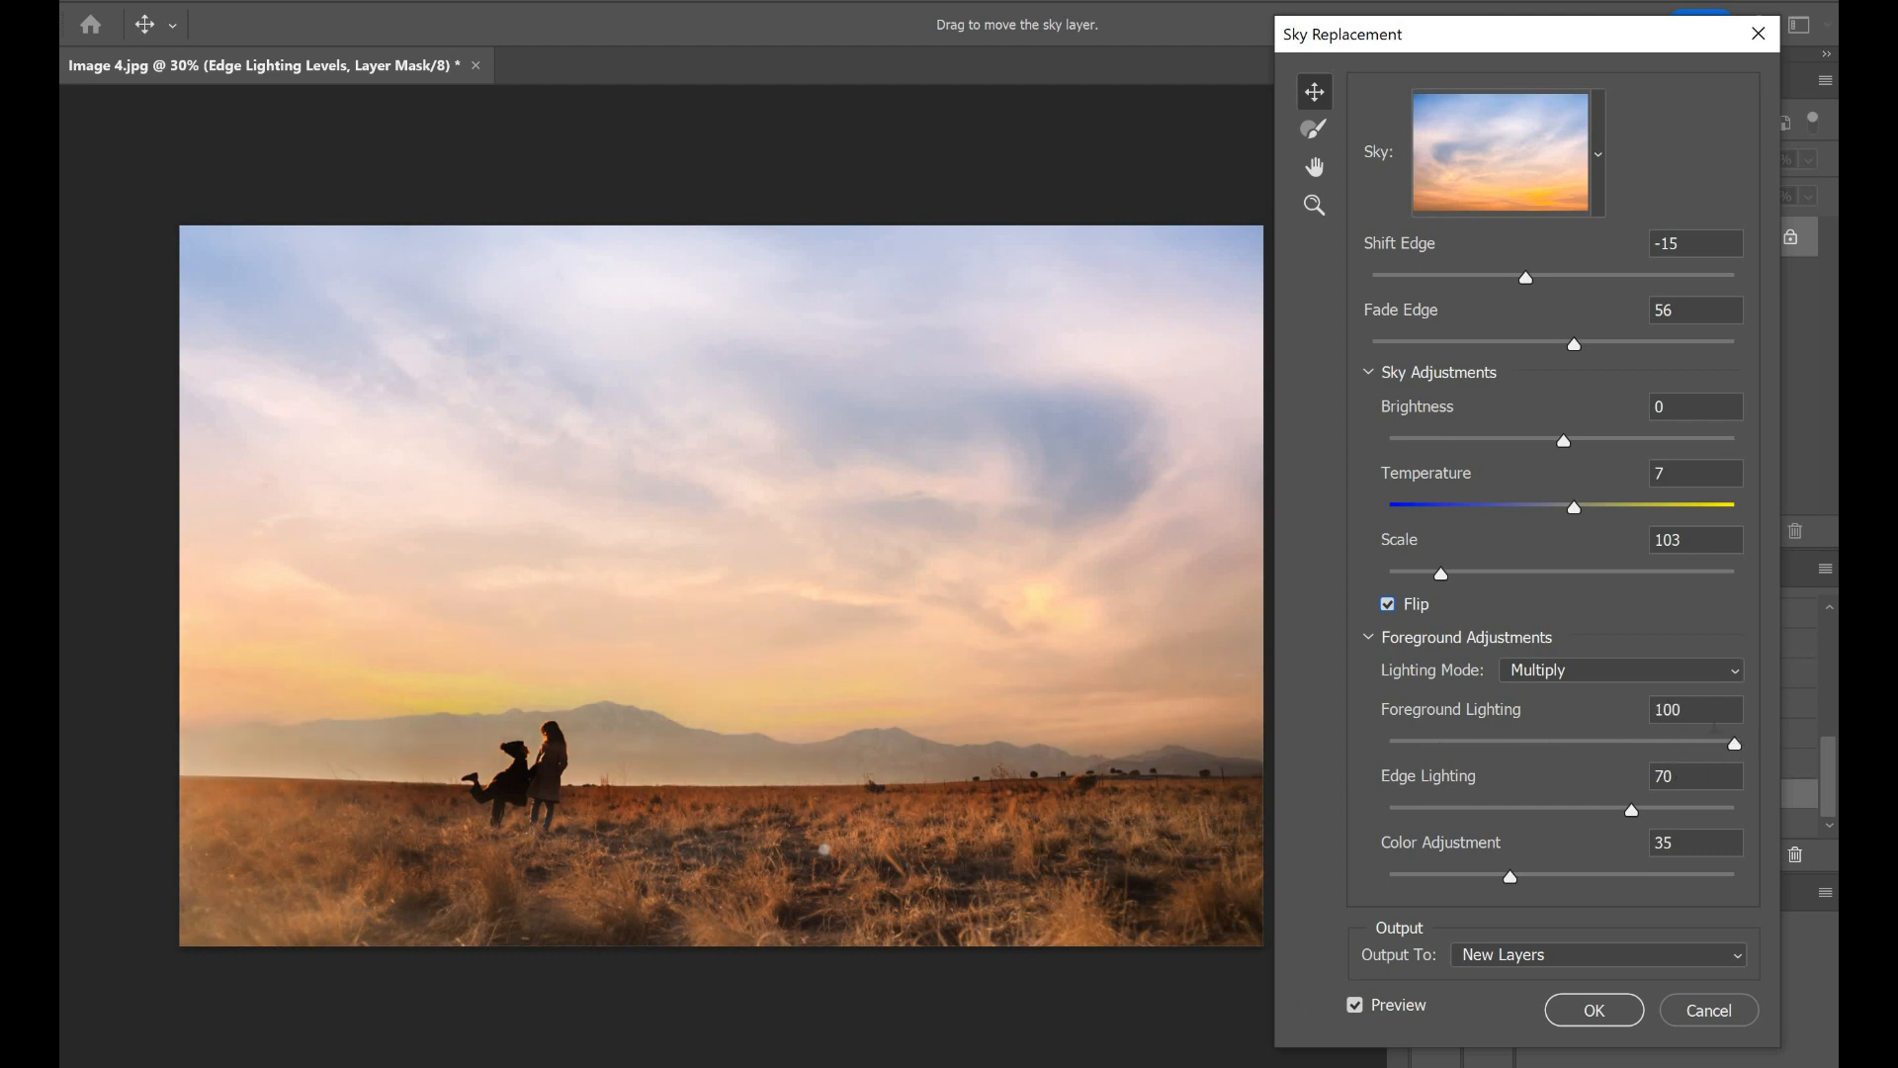
{"action": "left_click", "coordinate": [1408, 748]}
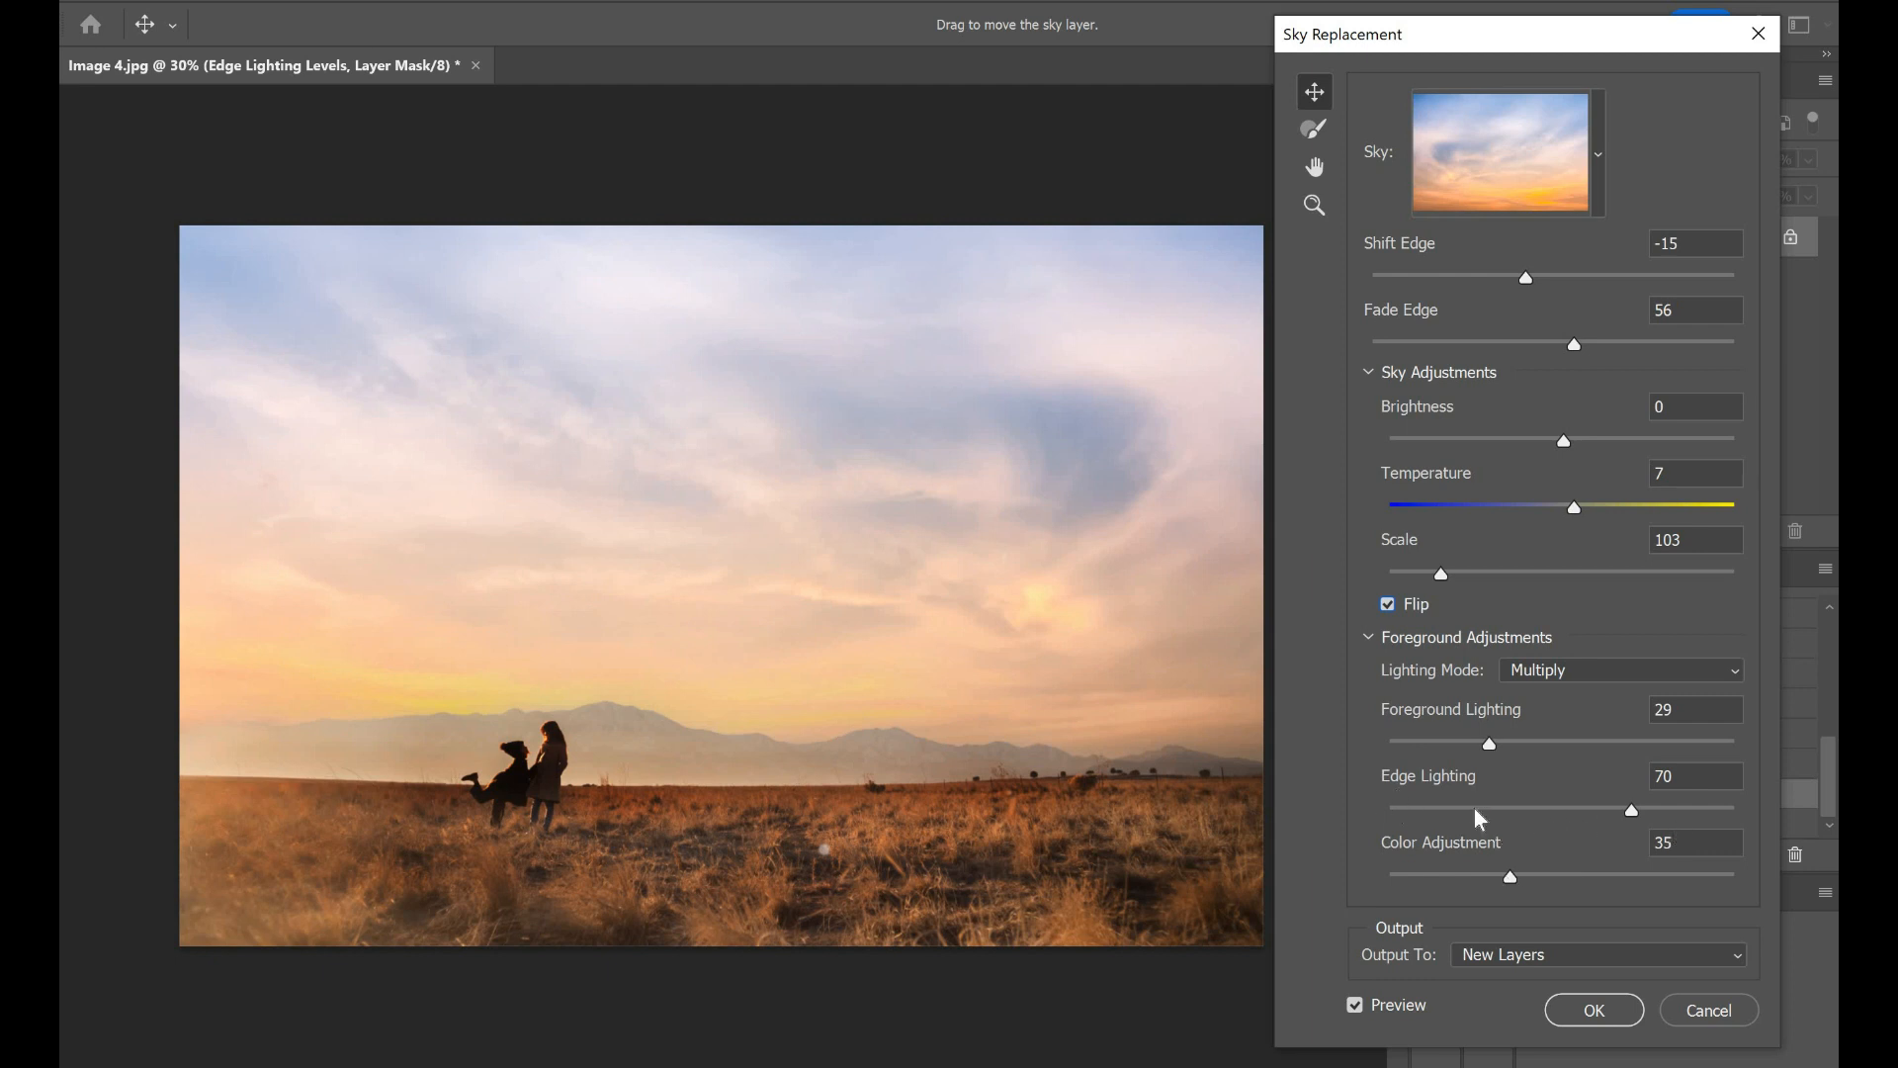
{"action": "left_click", "coordinate": [1719, 813]}
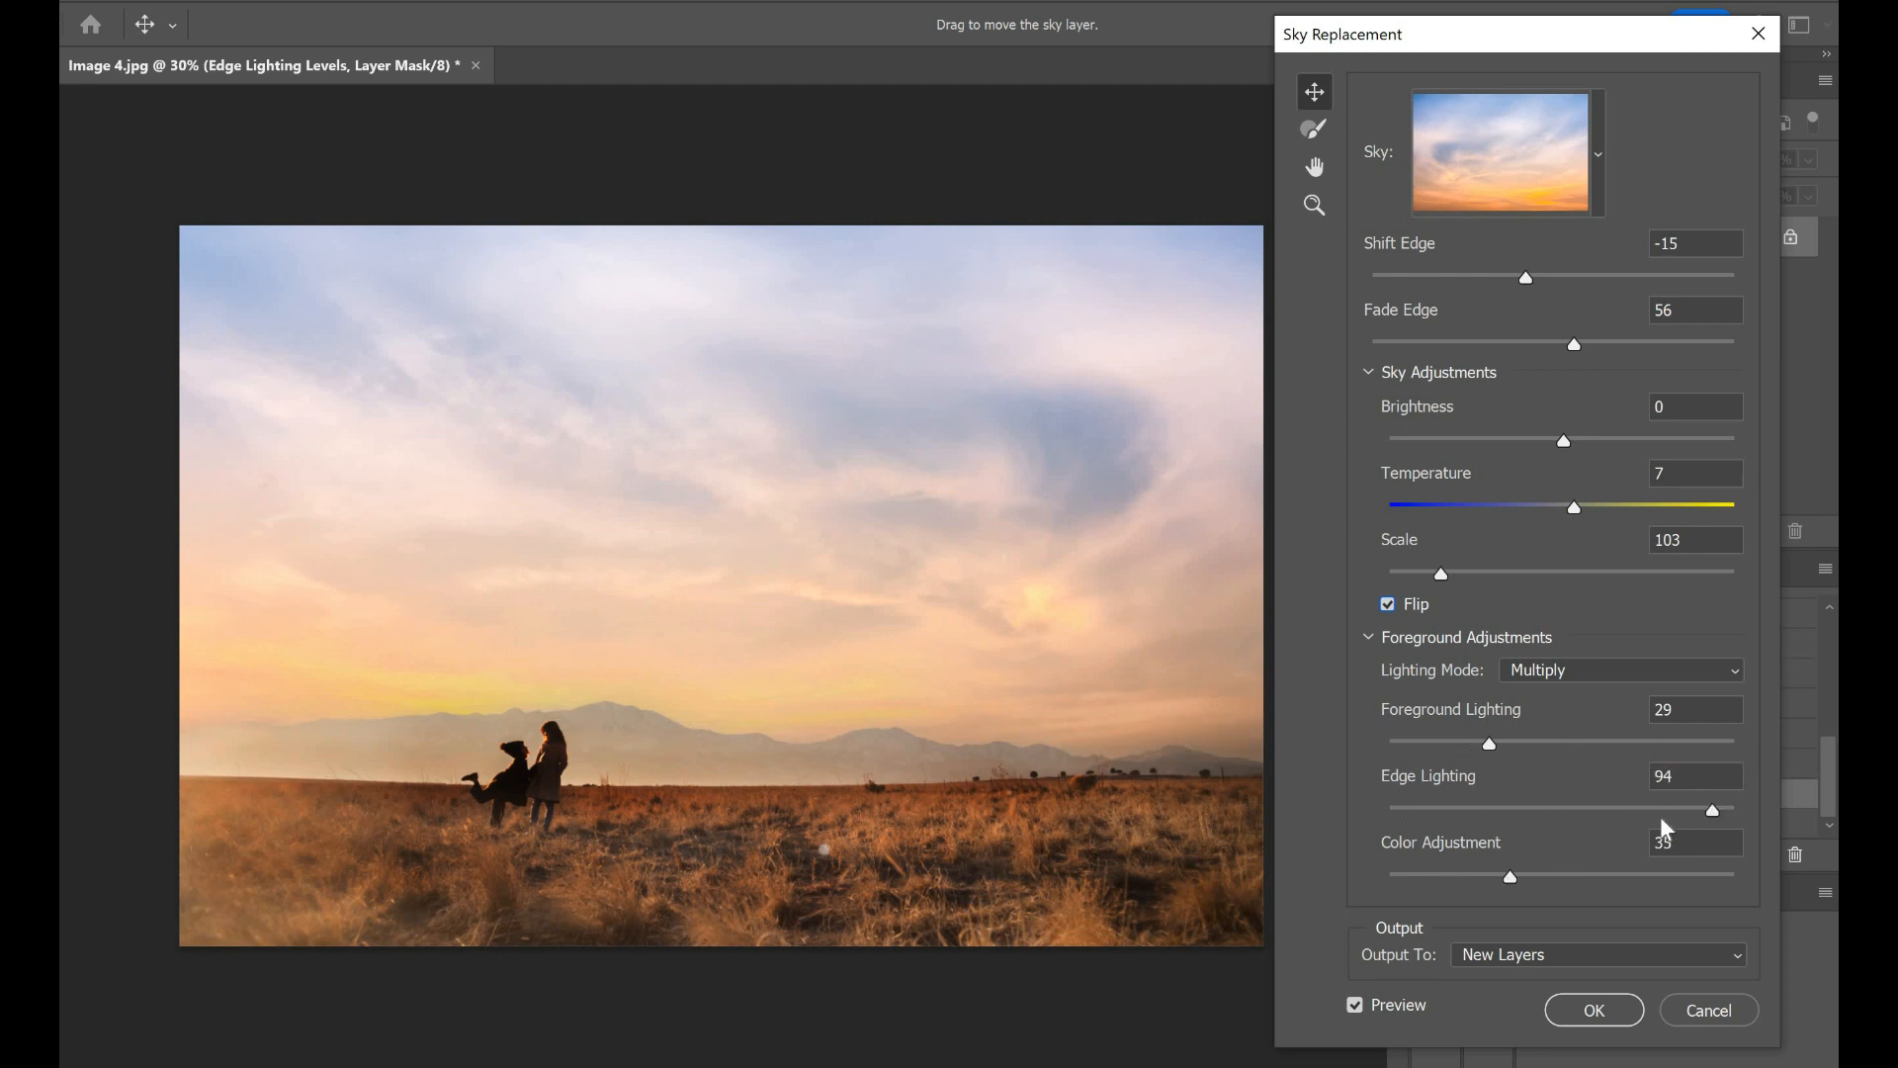
Step: Compare Edge Lighting at 25 with higher values, and settle on 85
{"action": "left_click", "coordinate": [1474, 809]}
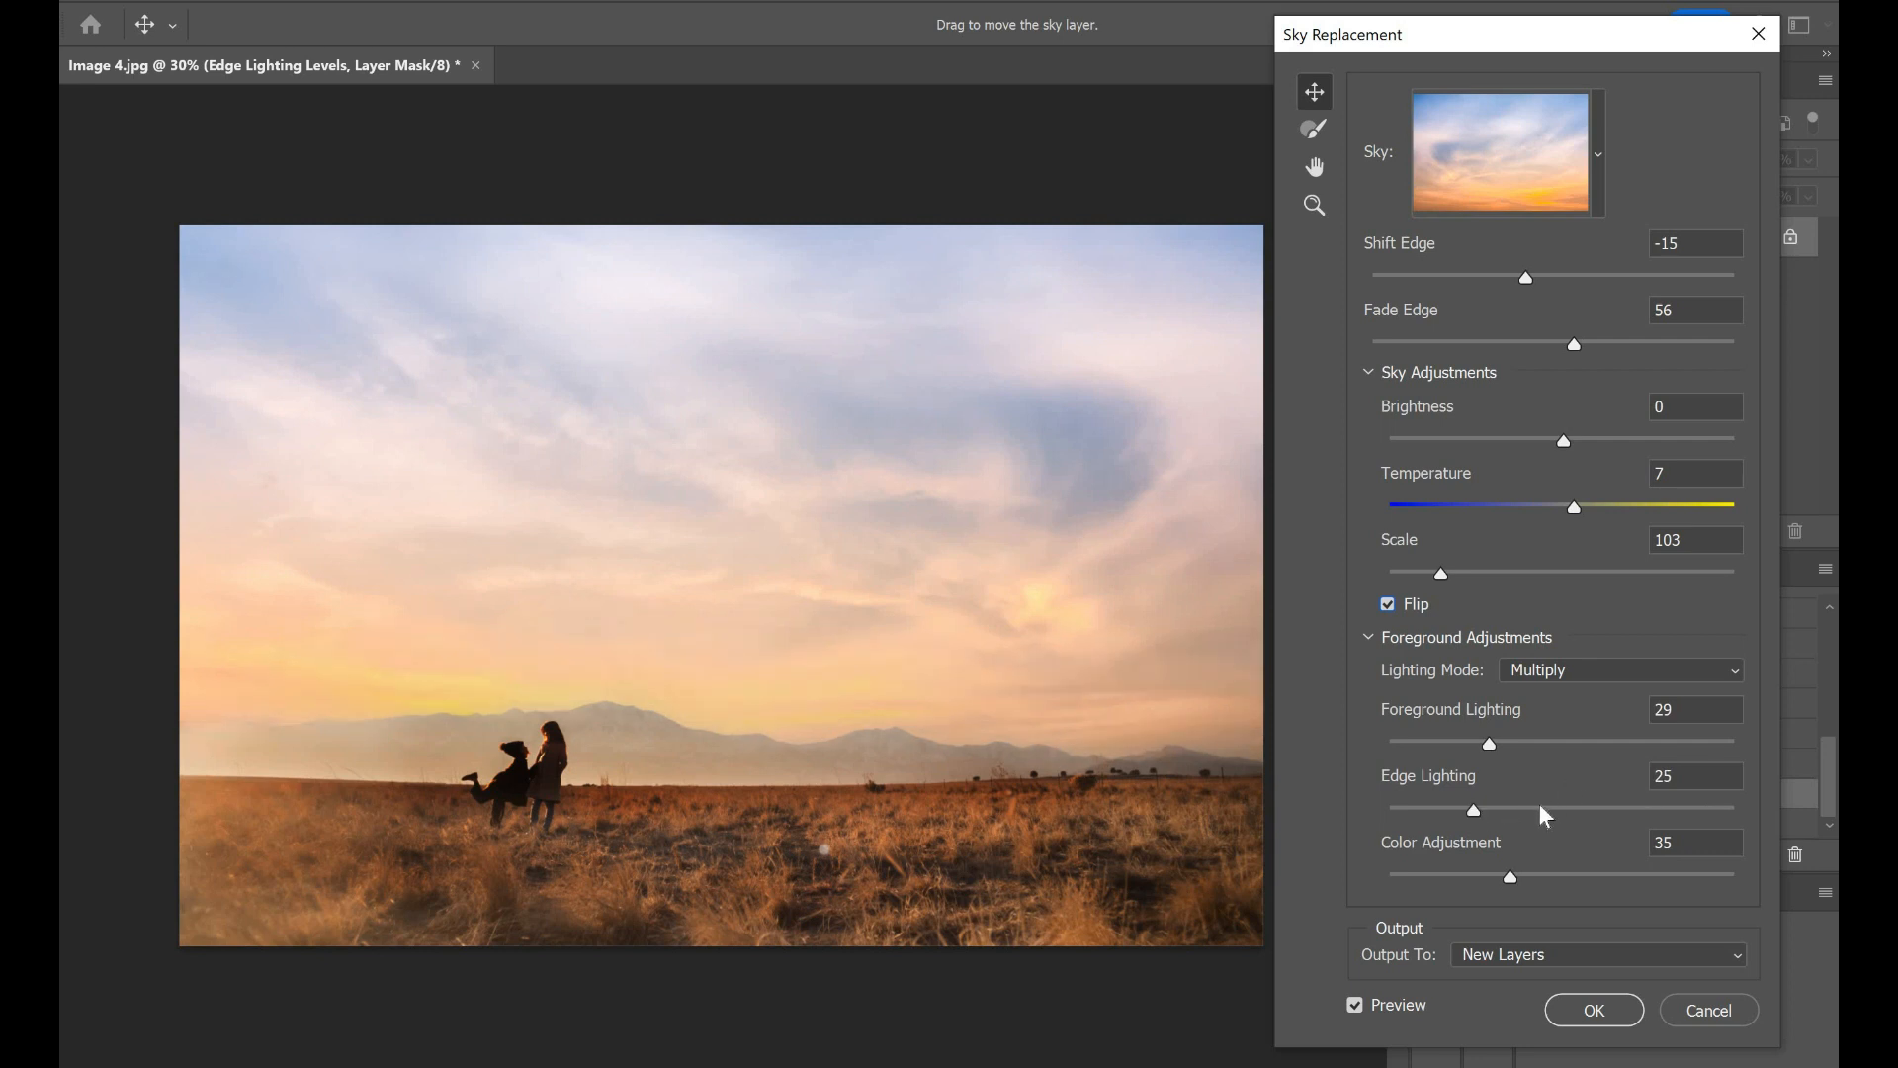
{"action": "left_click", "coordinate": [1717, 809]}
{"action": "left_click_drag", "start_coordinate": [1711, 813], "coordinate": [1681, 809]}
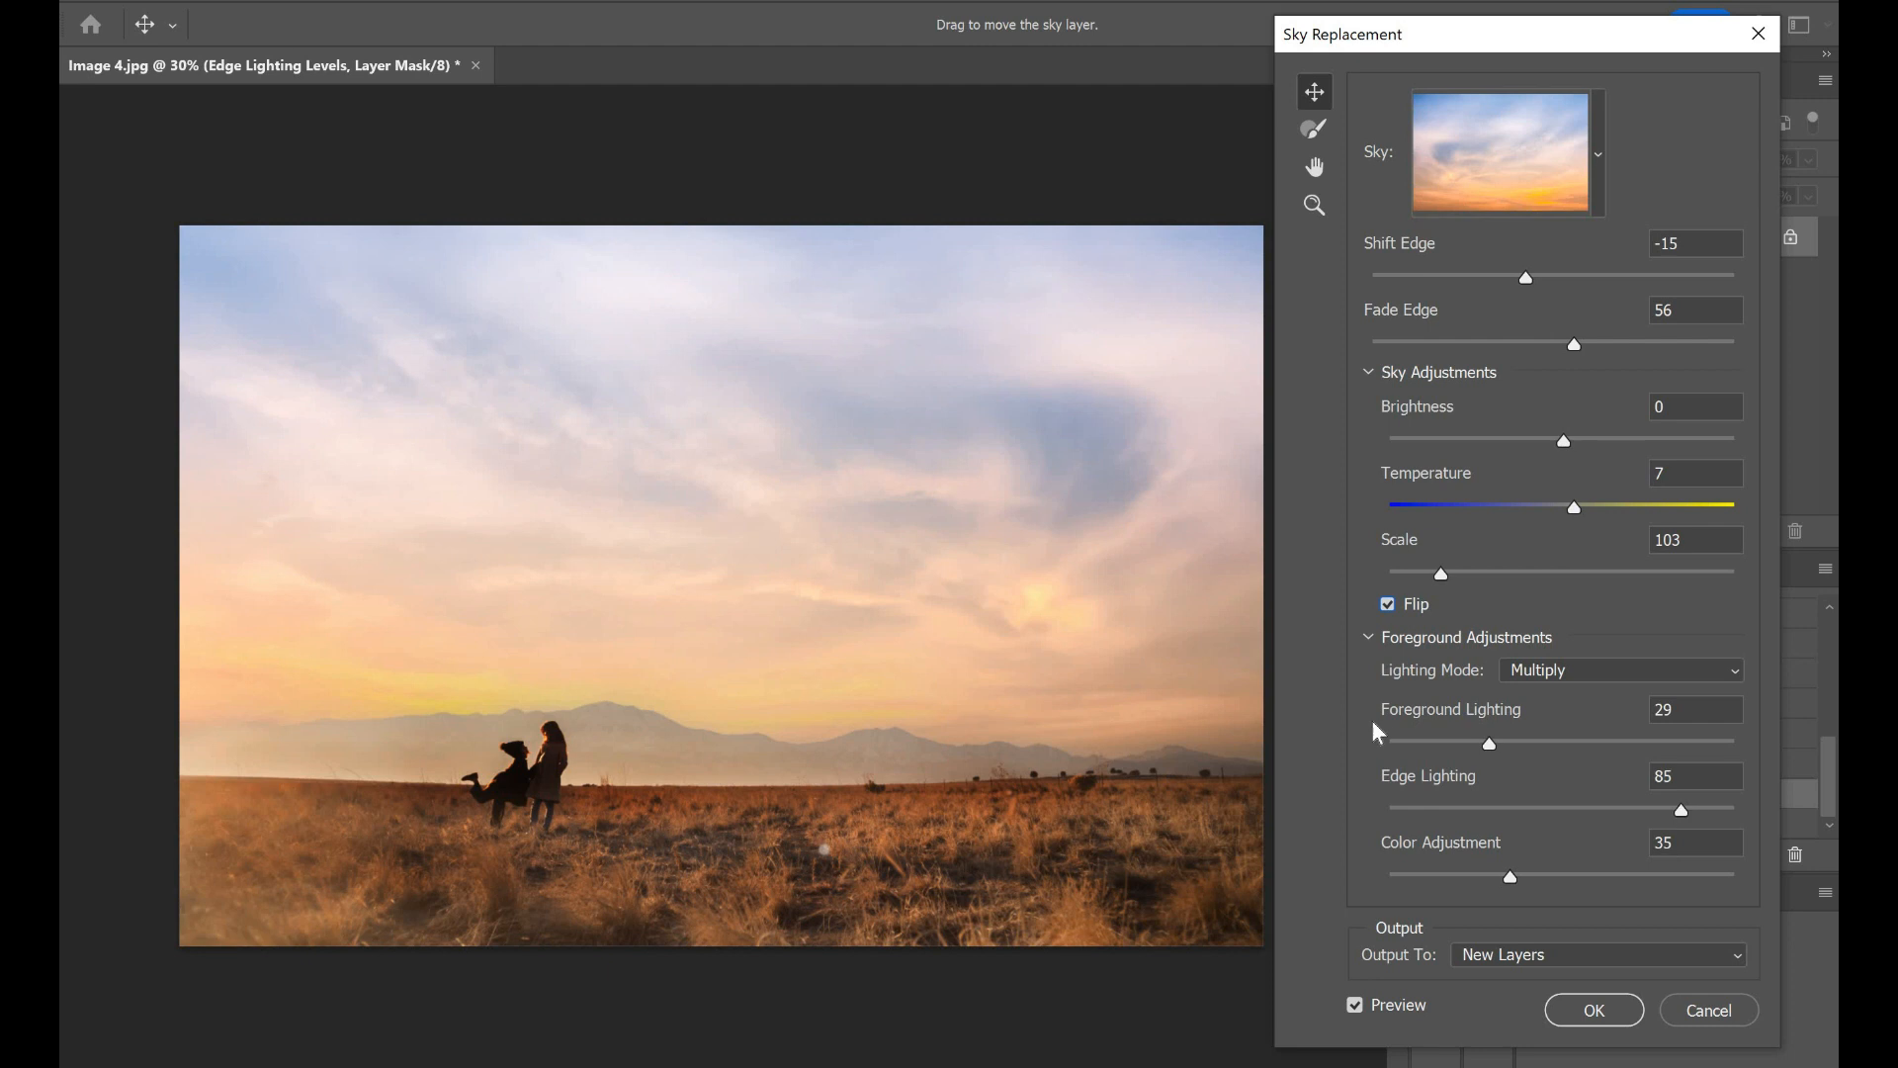
Step: Slightly lower Foreground Lighting and Color Adjustment, and apply the sky replacement with output to new layers
{"action": "left_click", "coordinate": [1471, 751]}
{"action": "left_click_drag", "start_coordinate": [1459, 875], "coordinate": [1421, 877]}
{"action": "left_click", "coordinate": [1469, 883]}
{"action": "left_click", "coordinate": [1588, 1010]}
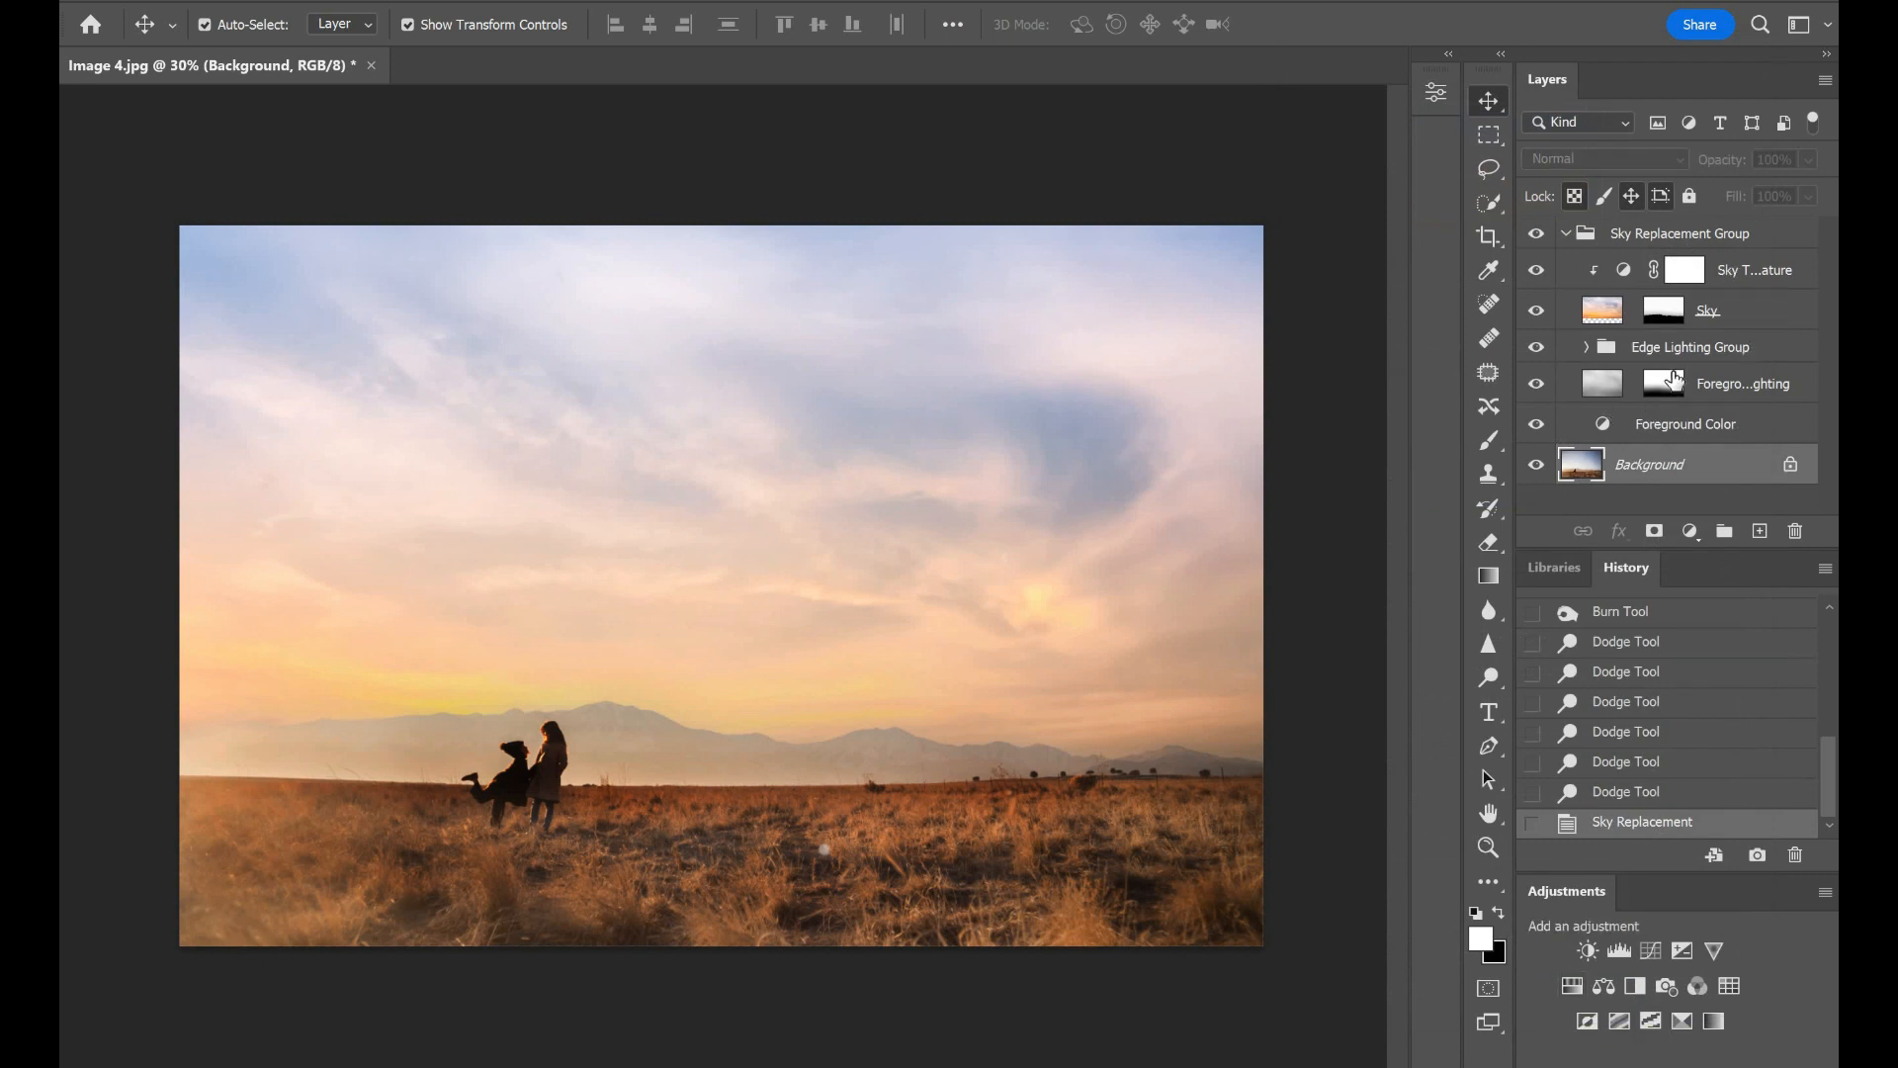
Step: Select the Sky layer in the Sky Replacement Group and examine the sky and horizon detail up close
{"action": "left_click", "coordinate": [1567, 234]}
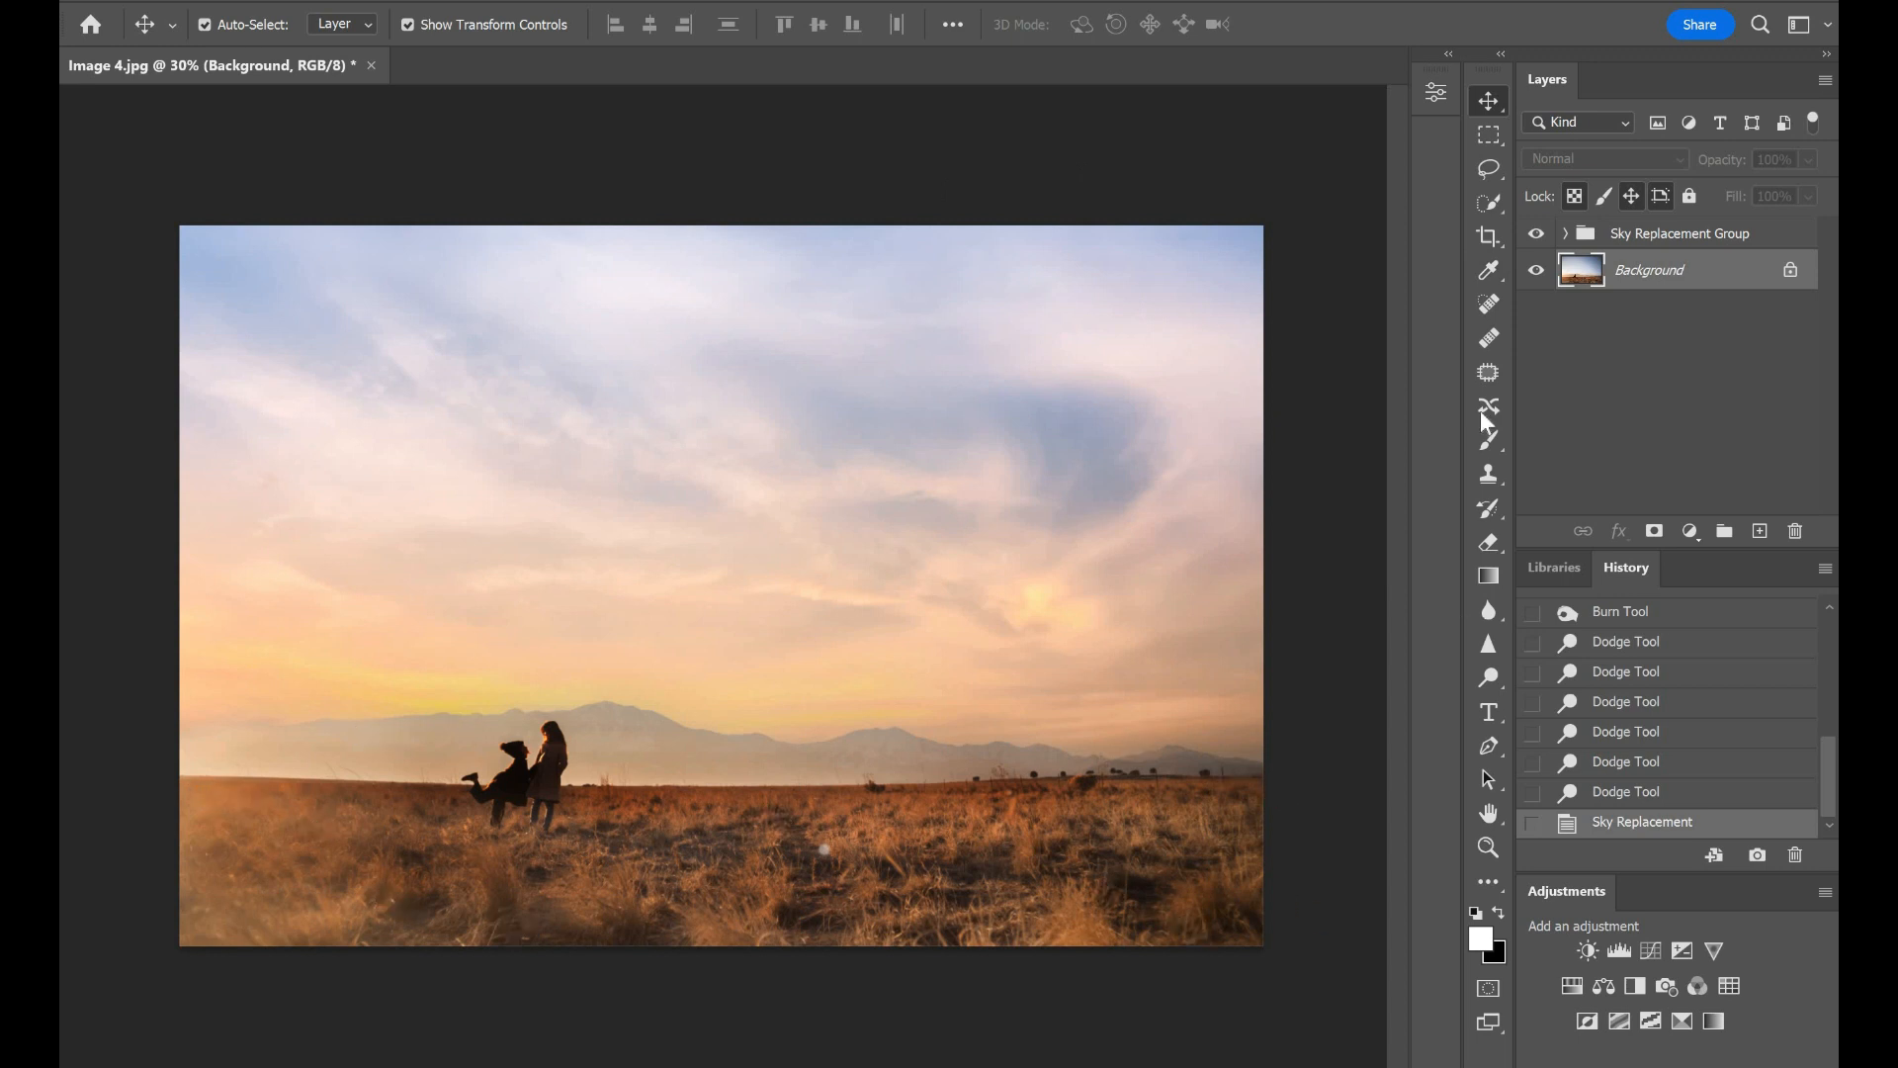
{"action": "left_click", "coordinate": [1565, 234]}
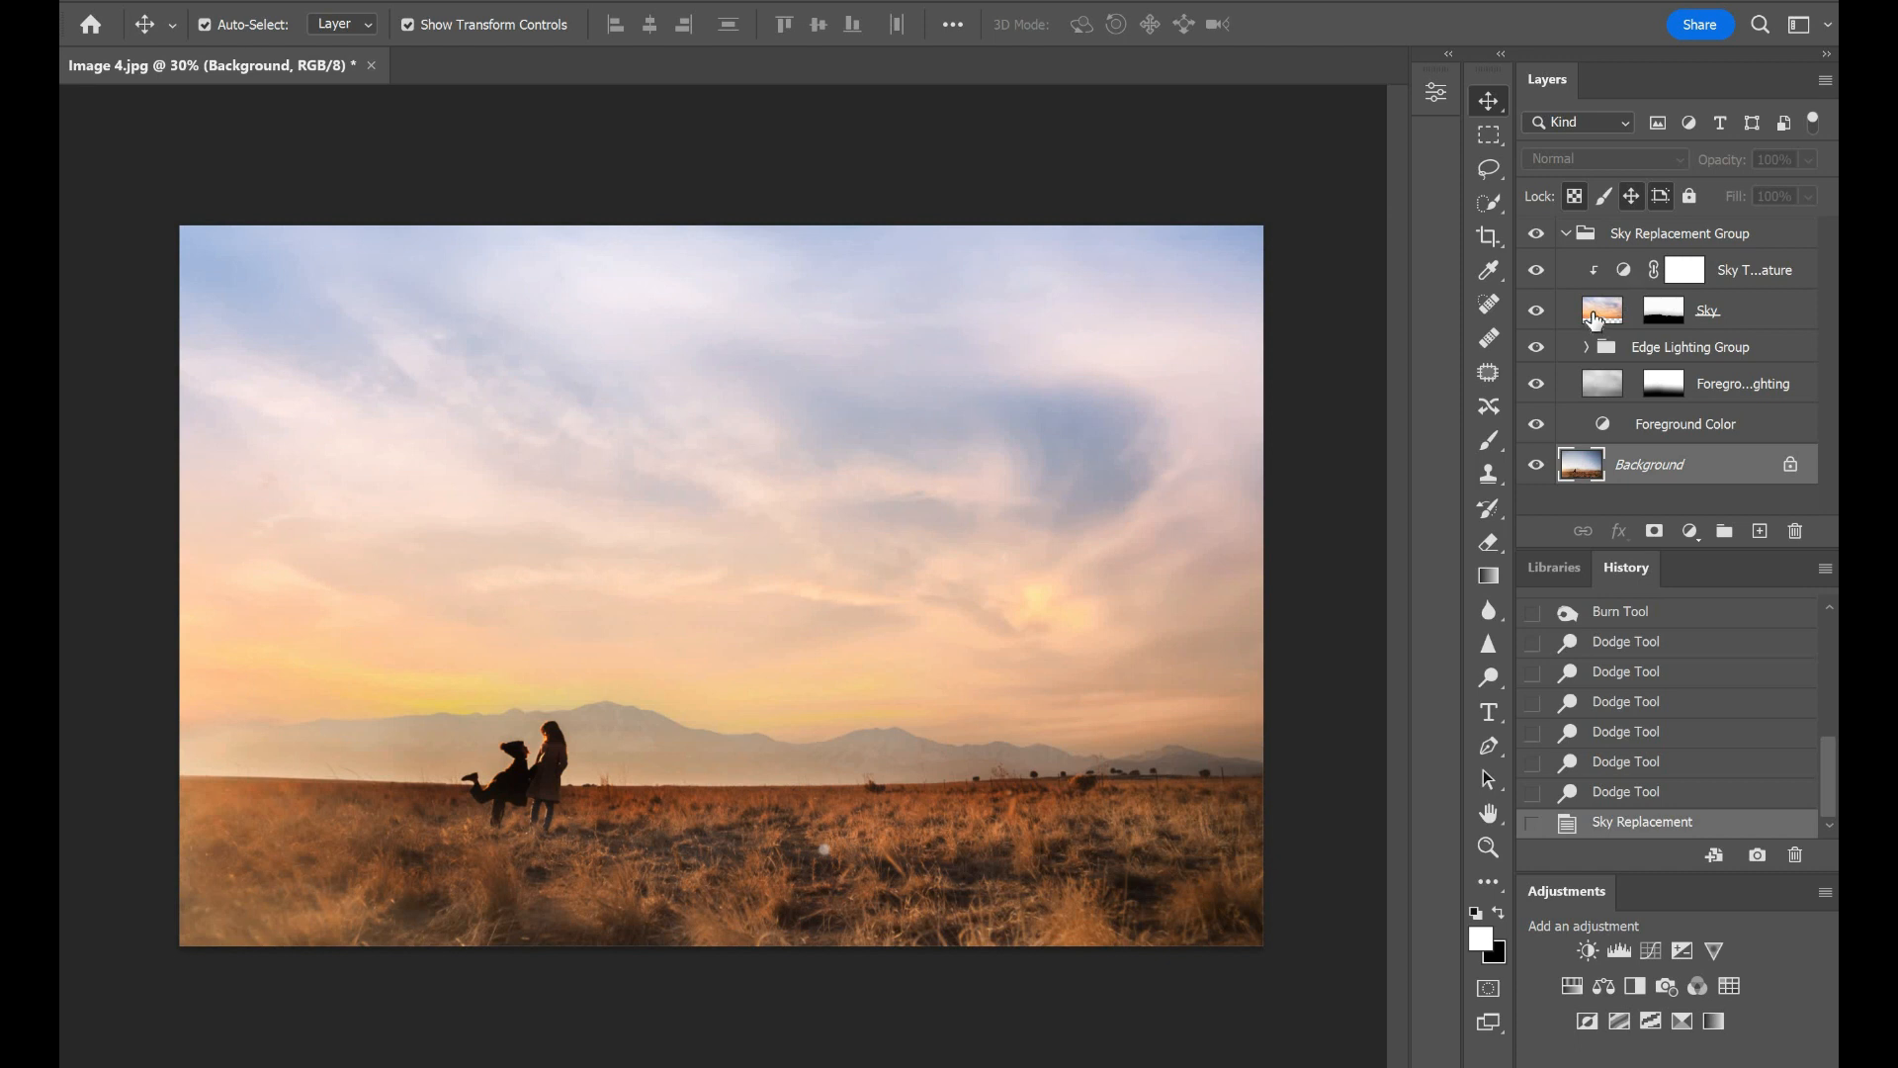
{"action": "left_click", "coordinate": [1594, 316]}
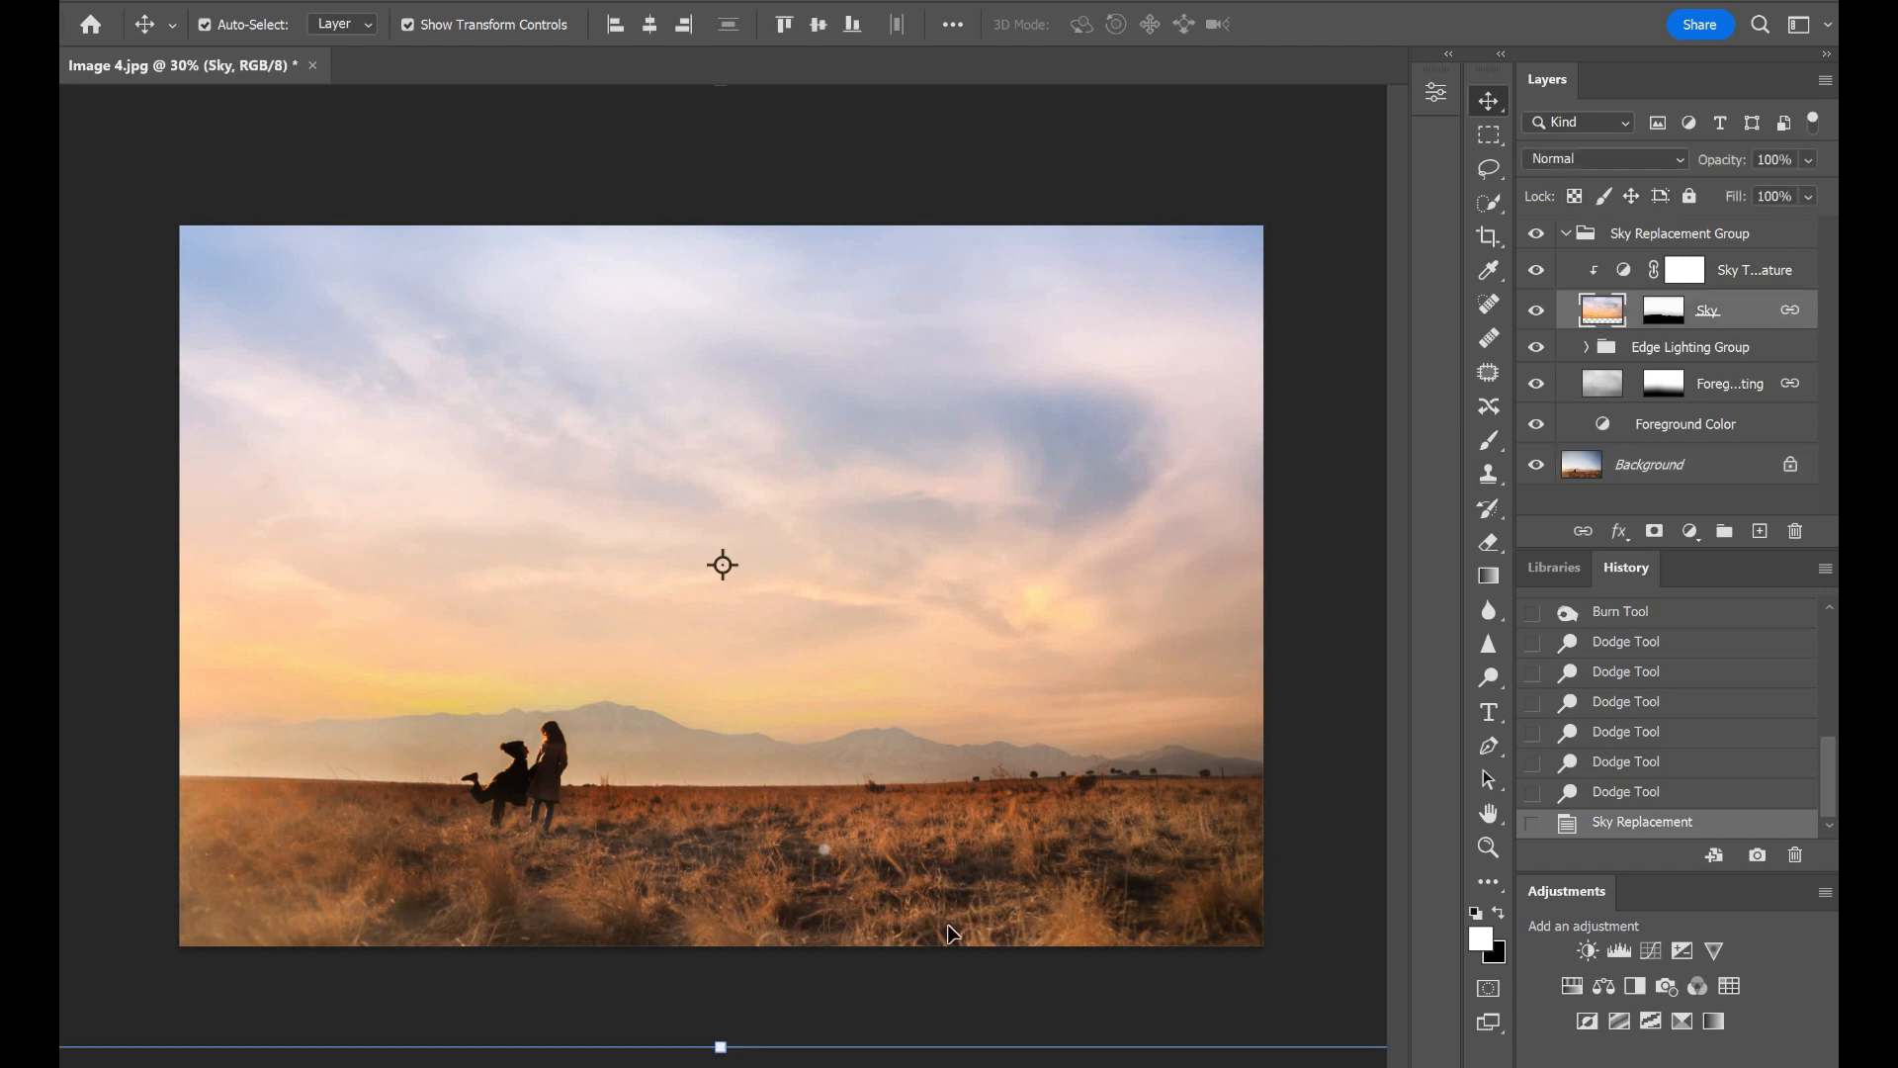
{"action": "scroll", "coordinate": [1023, 780], "scroll_direction": "up", "scroll_amount": 5}
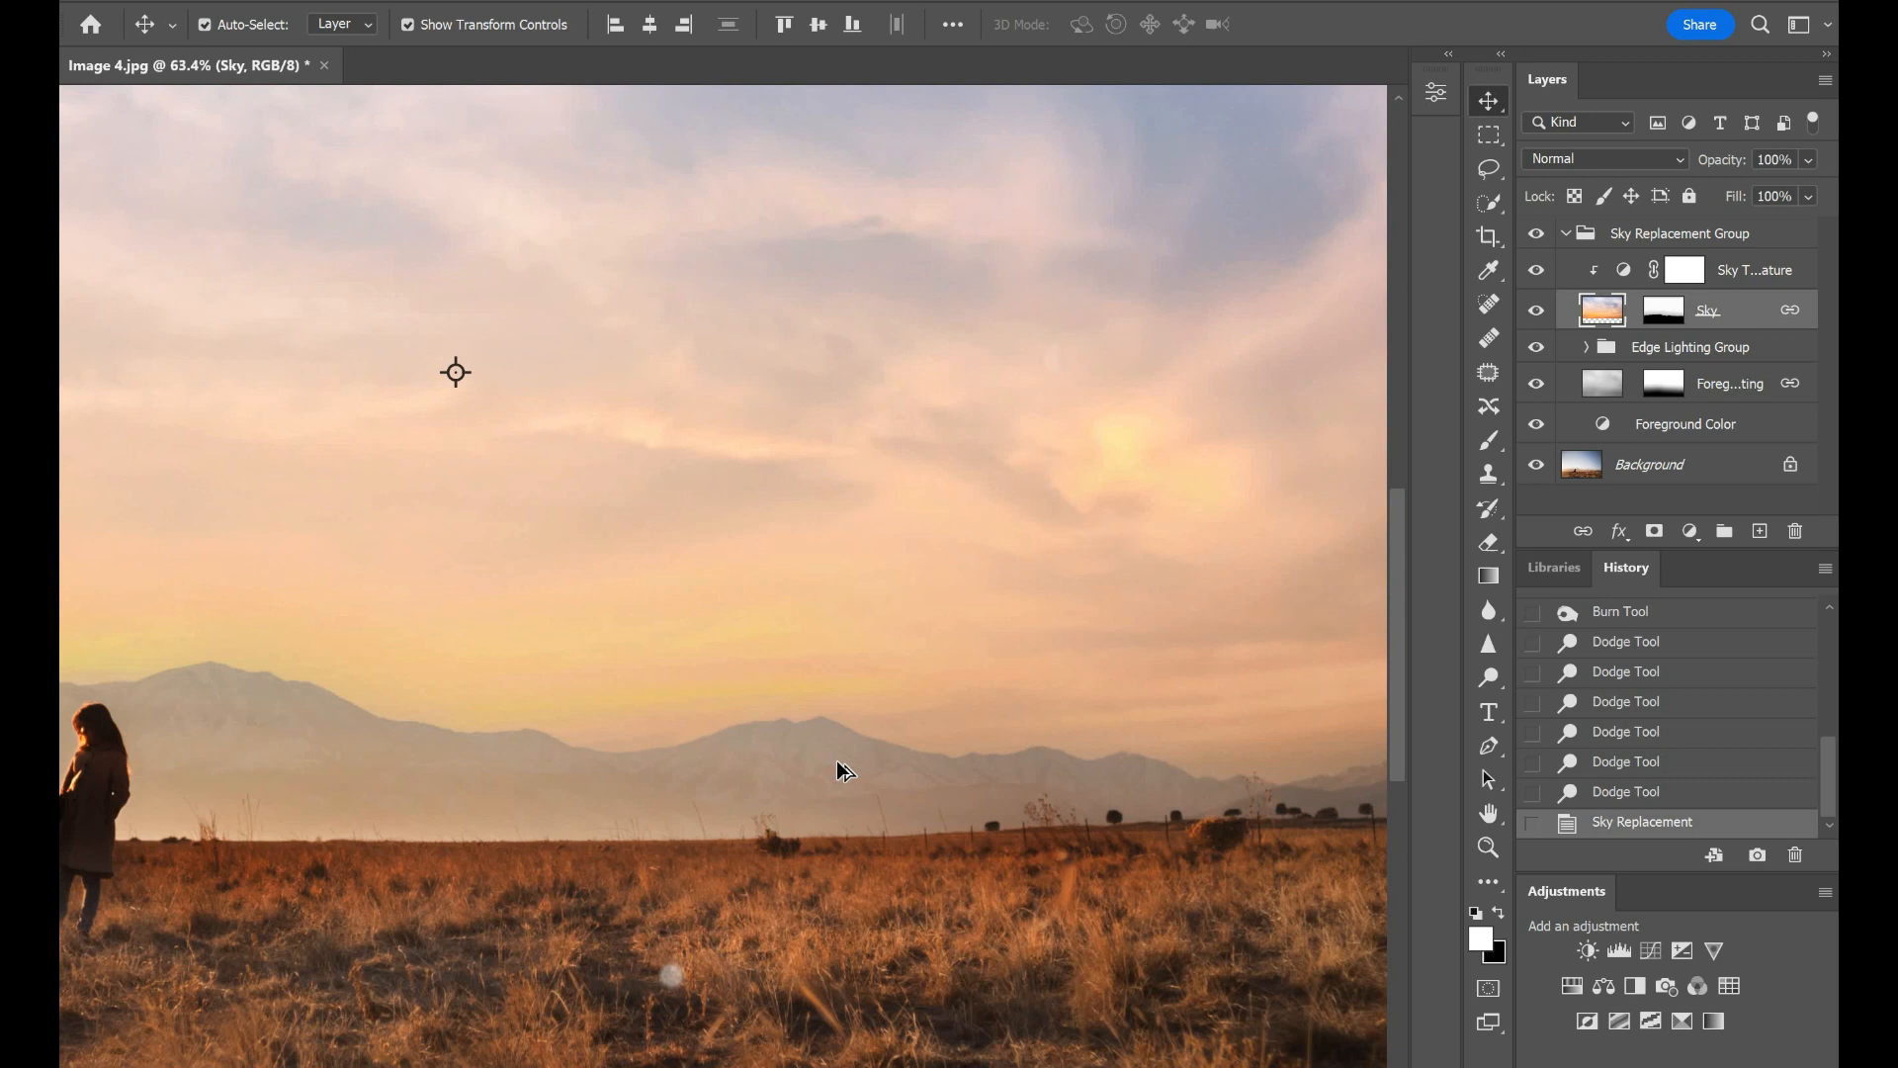
{"action": "scroll", "coordinate": [781, 771], "scroll_direction": "up", "scroll_amount": 1}
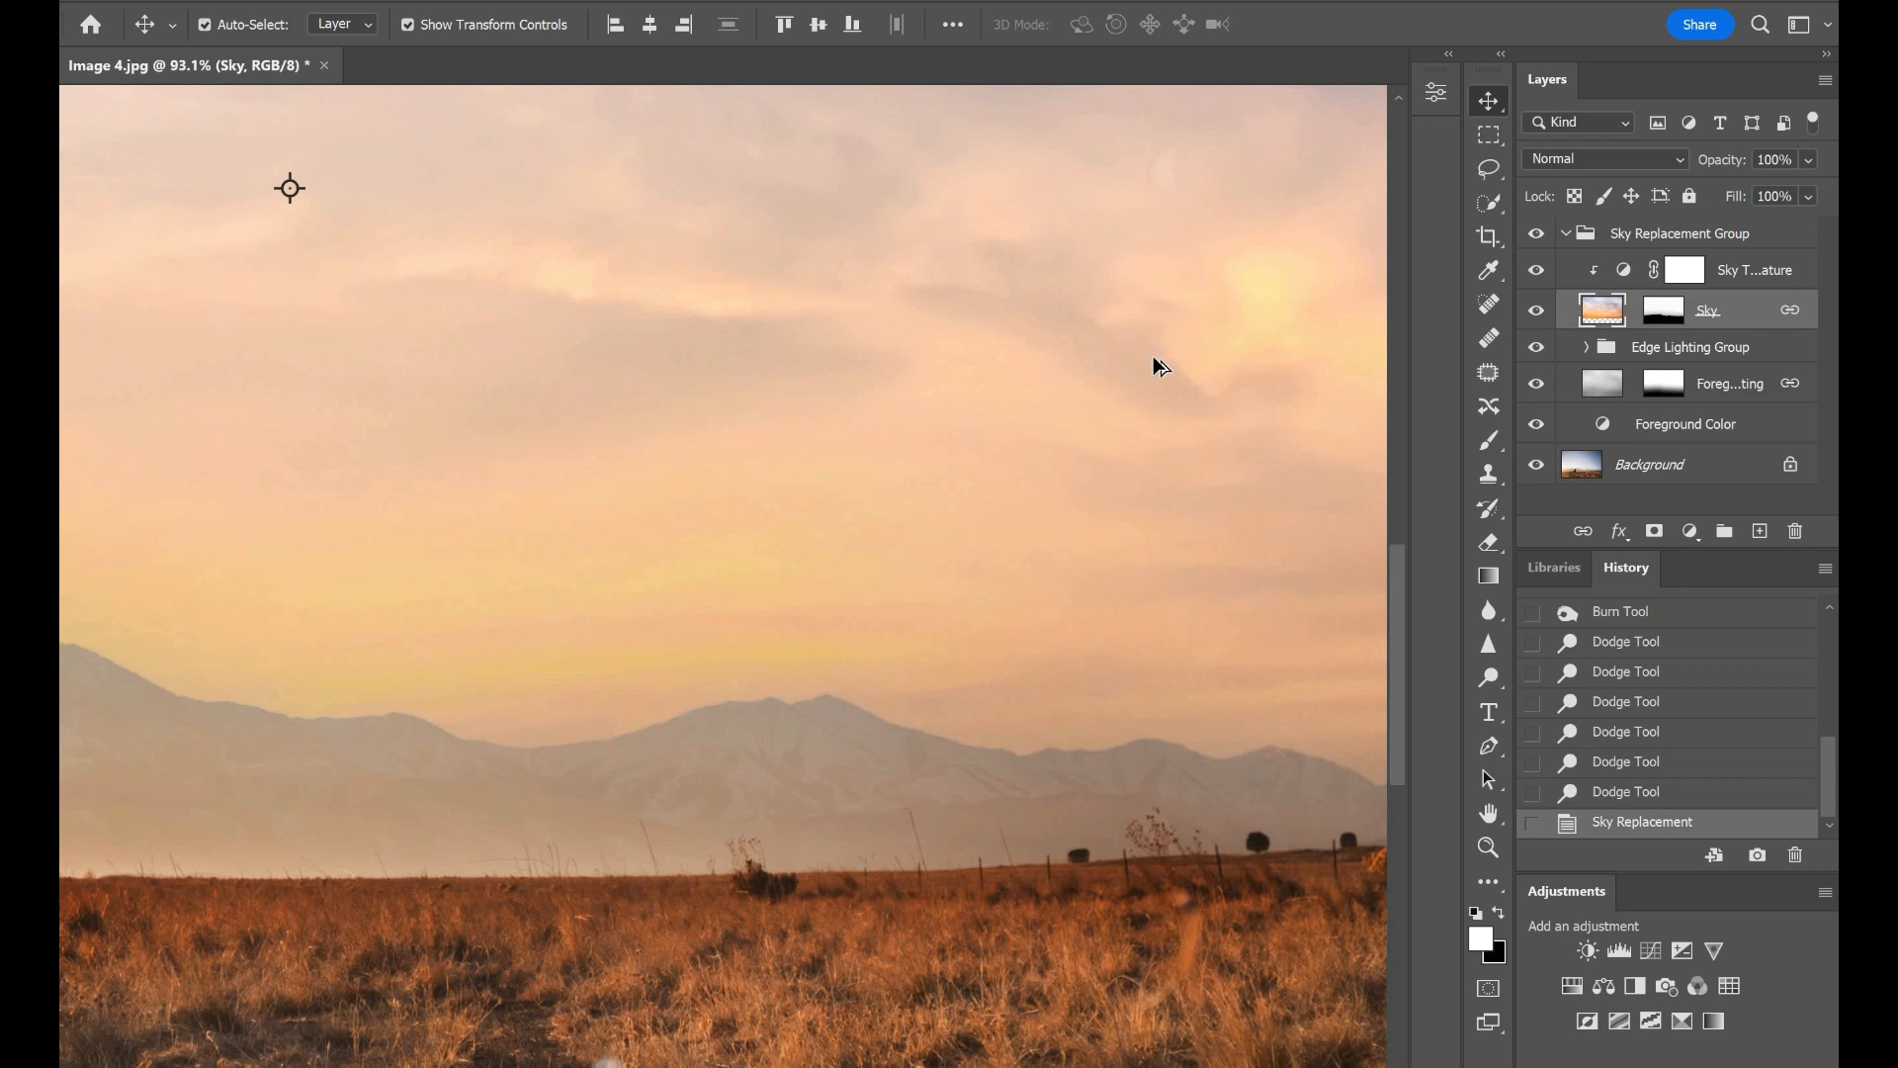
{"action": "scroll", "coordinate": [1156, 366], "scroll_direction": "down", "scroll_amount": 7}
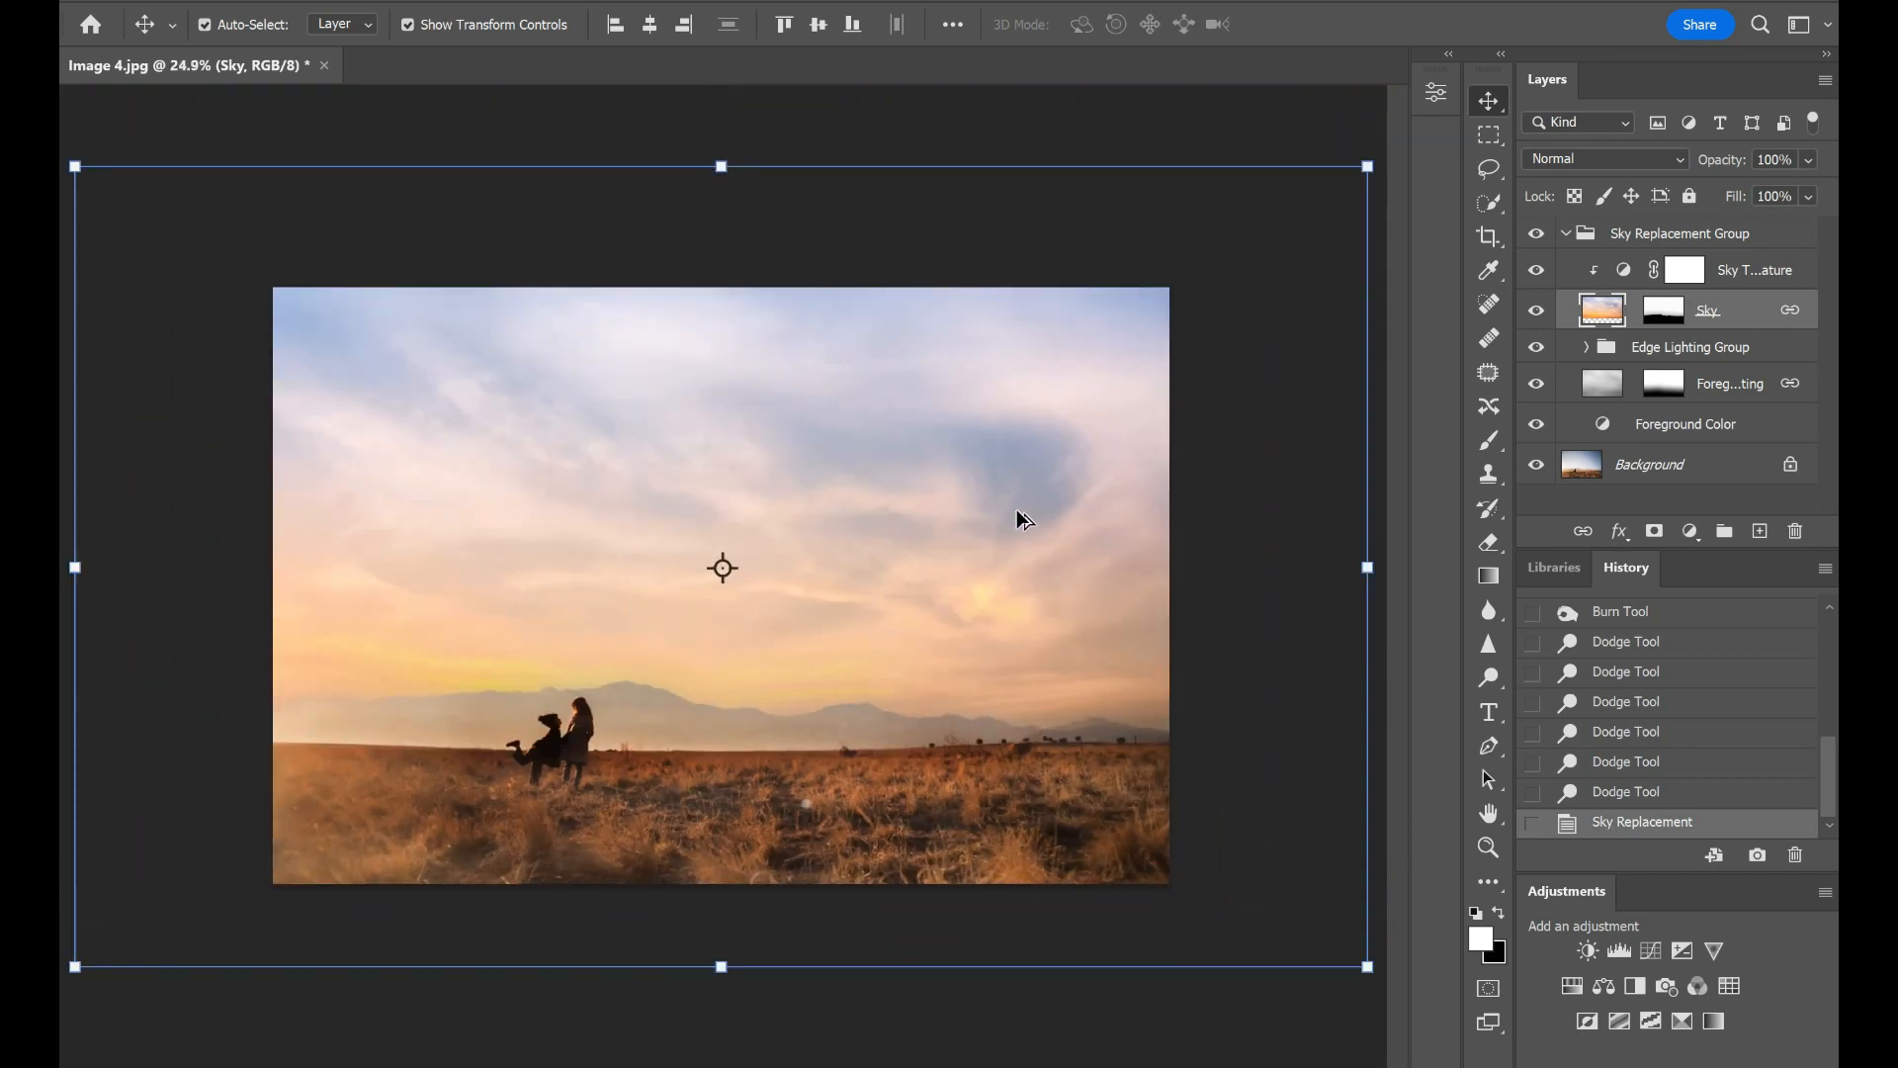
{"action": "scroll", "coordinate": [1033, 554], "scroll_direction": "up", "scroll_amount": 2}
{"action": "scroll", "coordinate": [1028, 524], "scroll_direction": "down", "scroll_amount": 1}
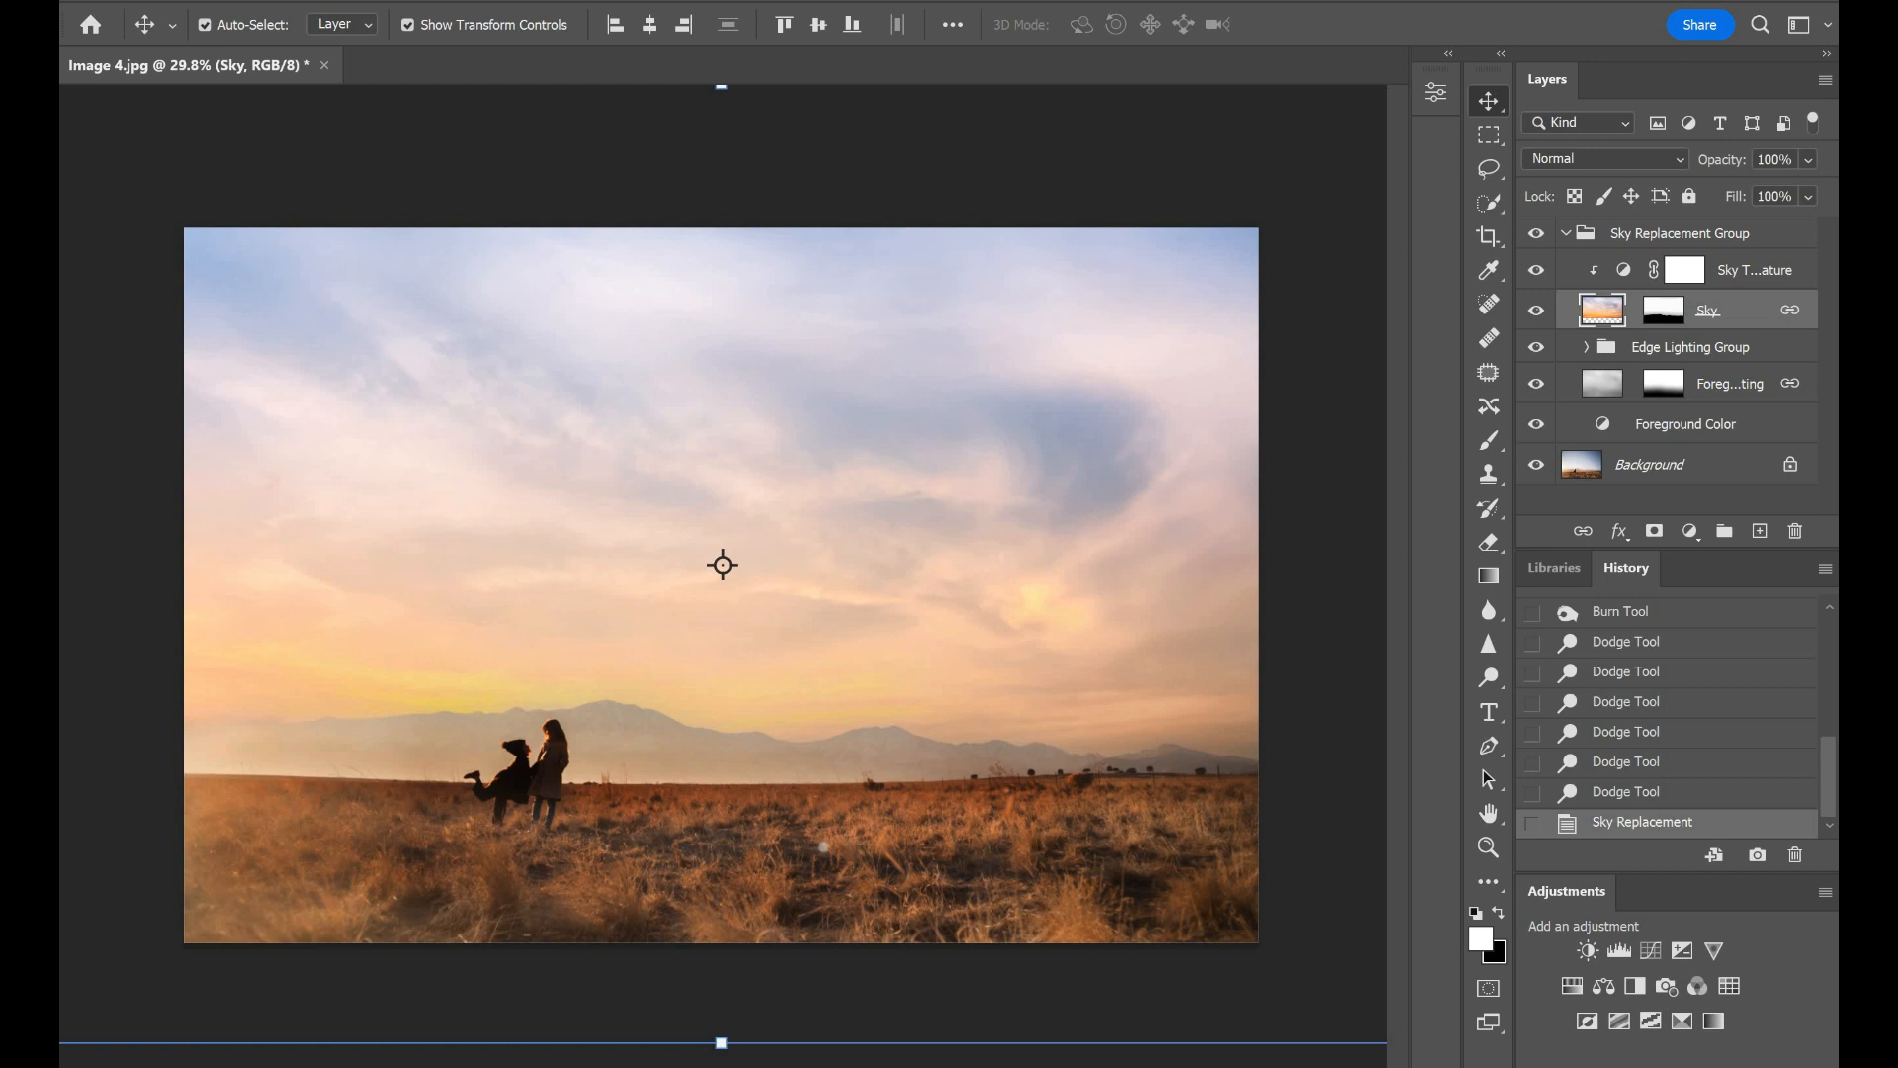
Step: Start a Gaussian Blur on the Sky layer and try radii of 179.1, 3.0, 3.9 and 187.7 pixels
{"action": "key", "text": "alt+t"}
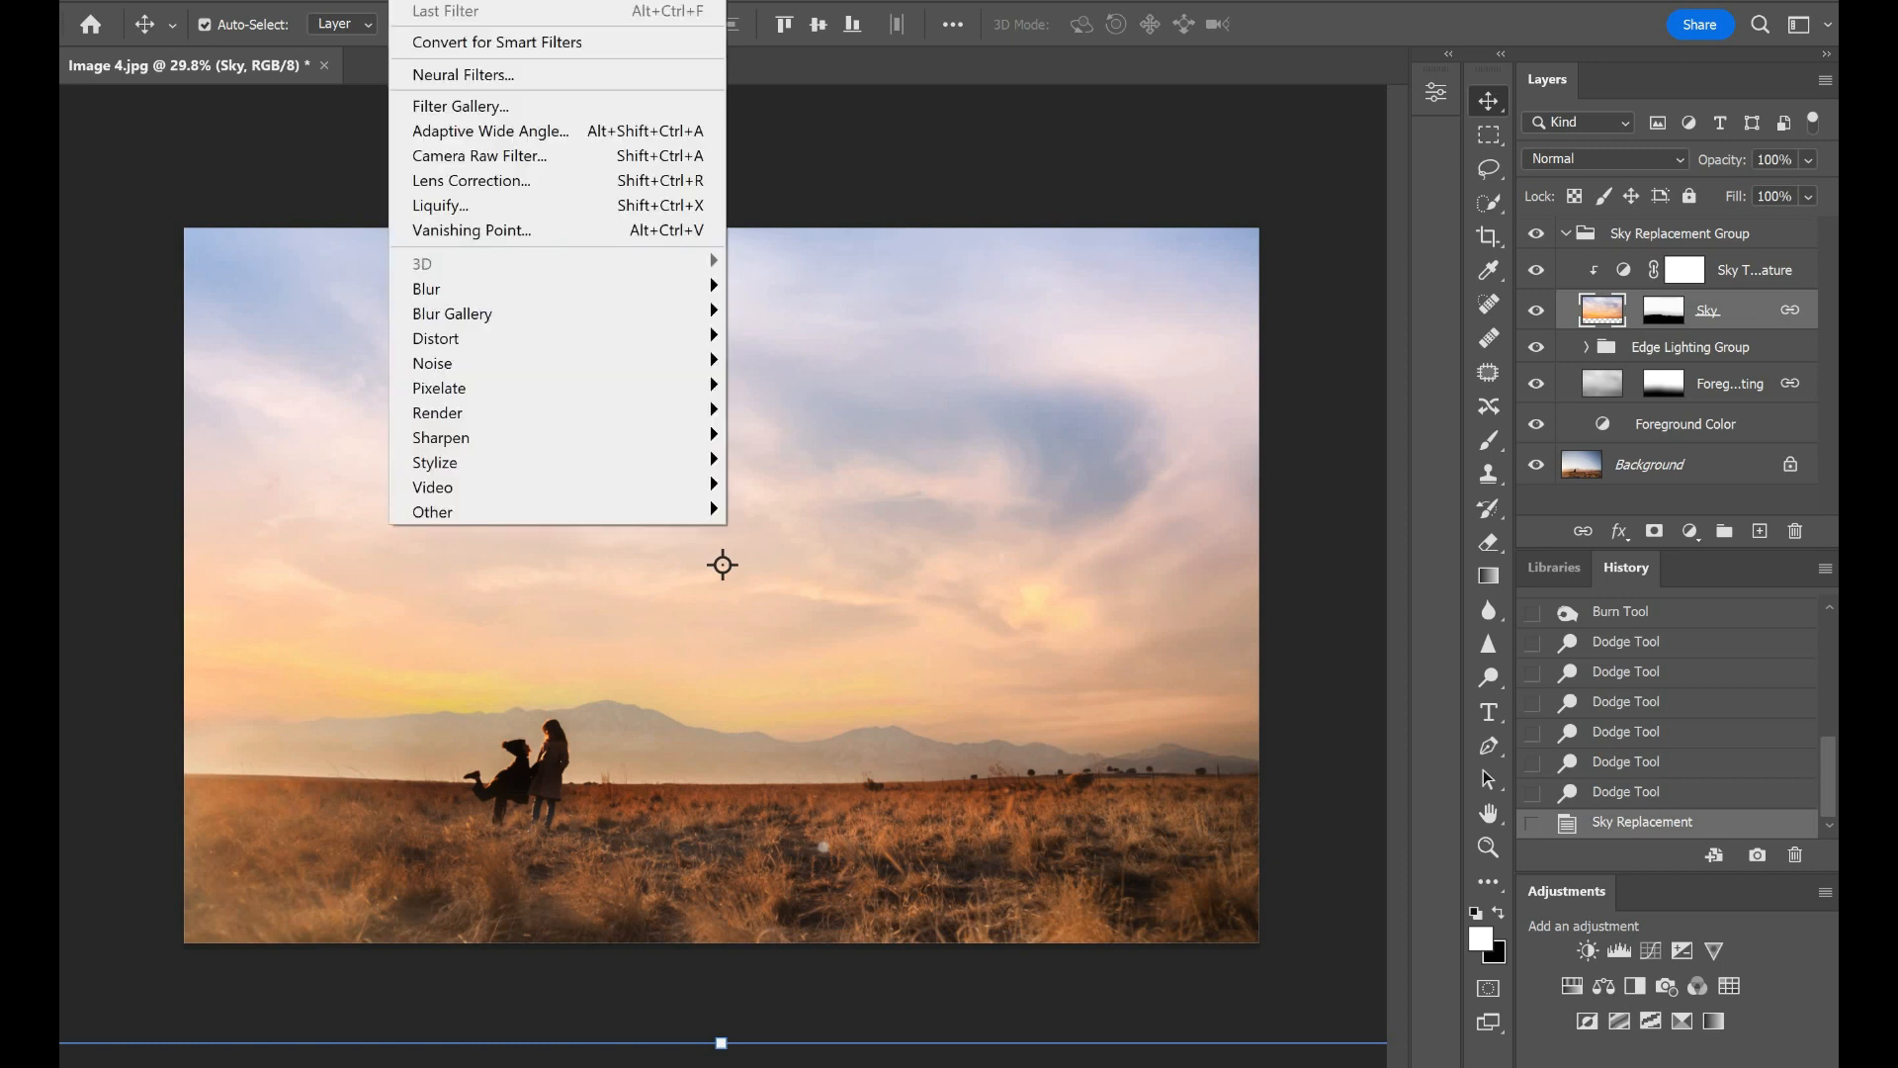
{"action": "mouse_move", "coordinate": [521, 289]}
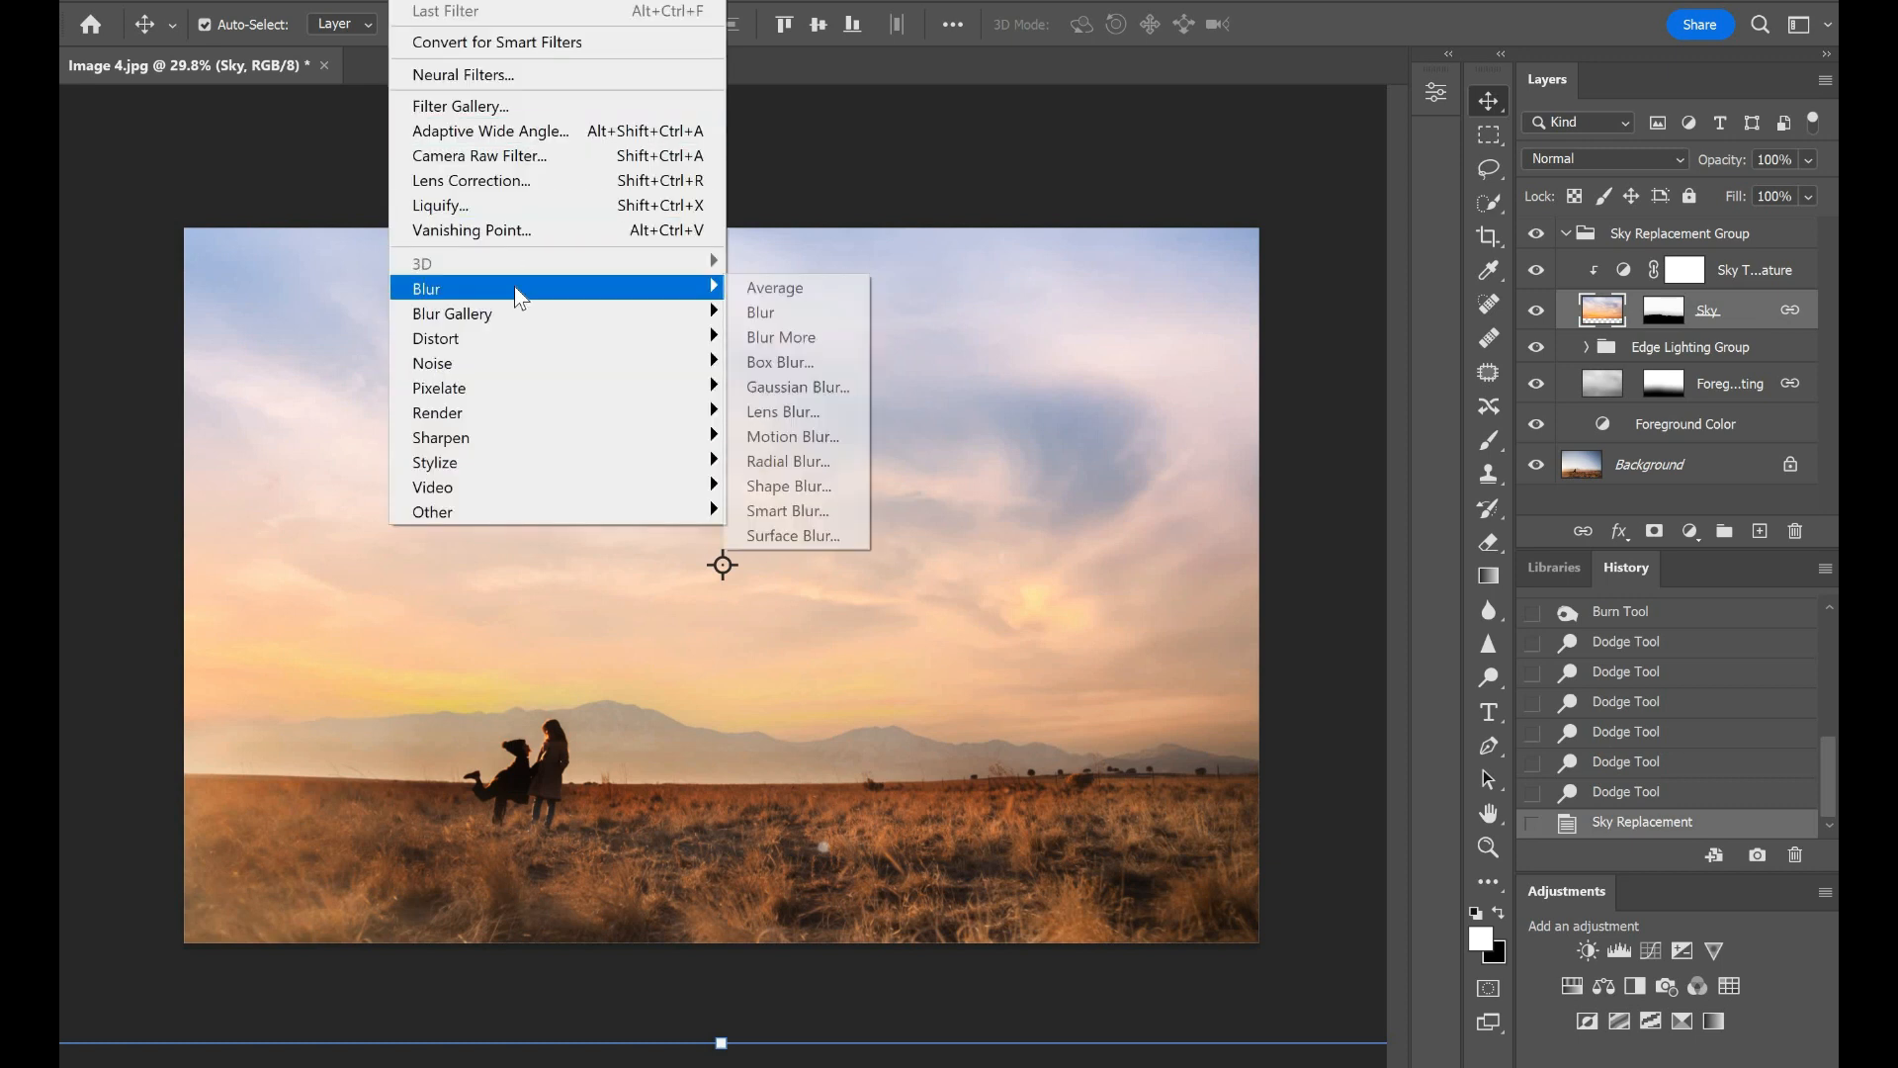
{"action": "left_click", "coordinate": [793, 391]}
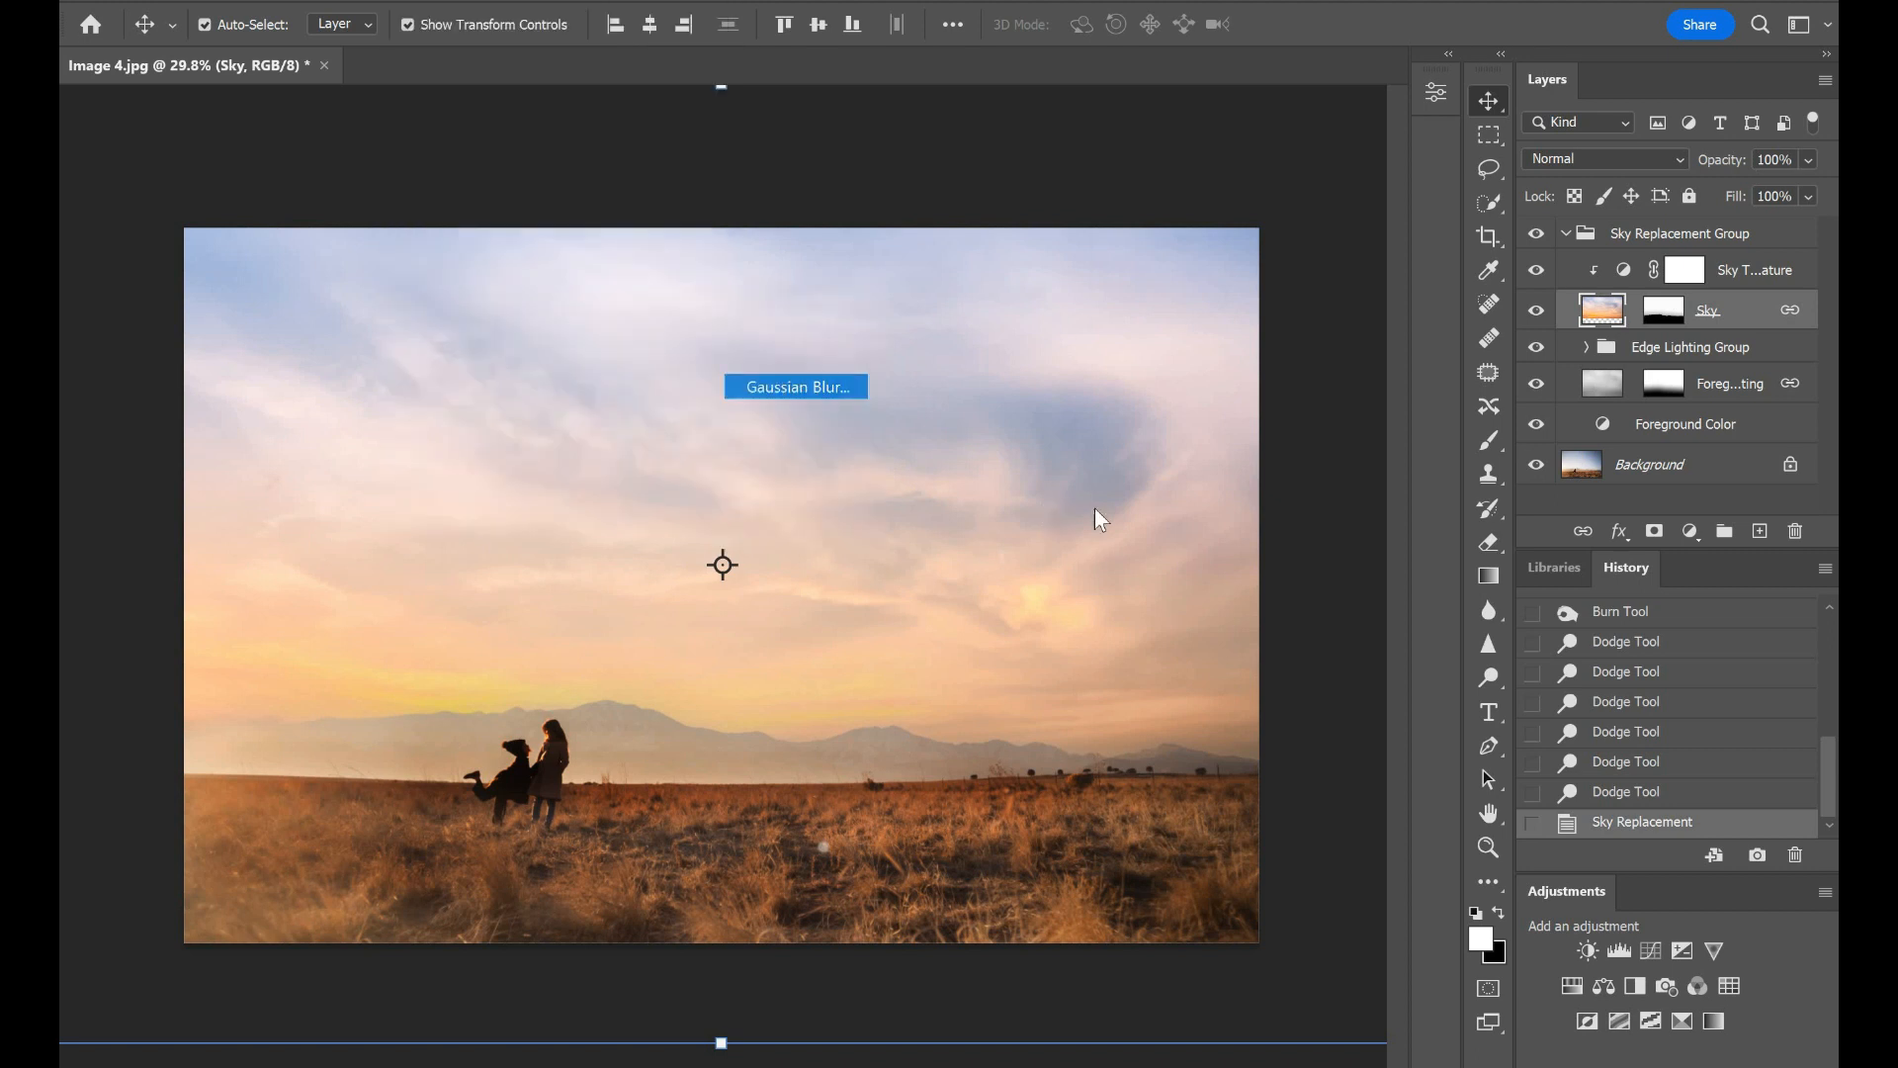
{"action": "left_click", "coordinate": [1308, 520]}
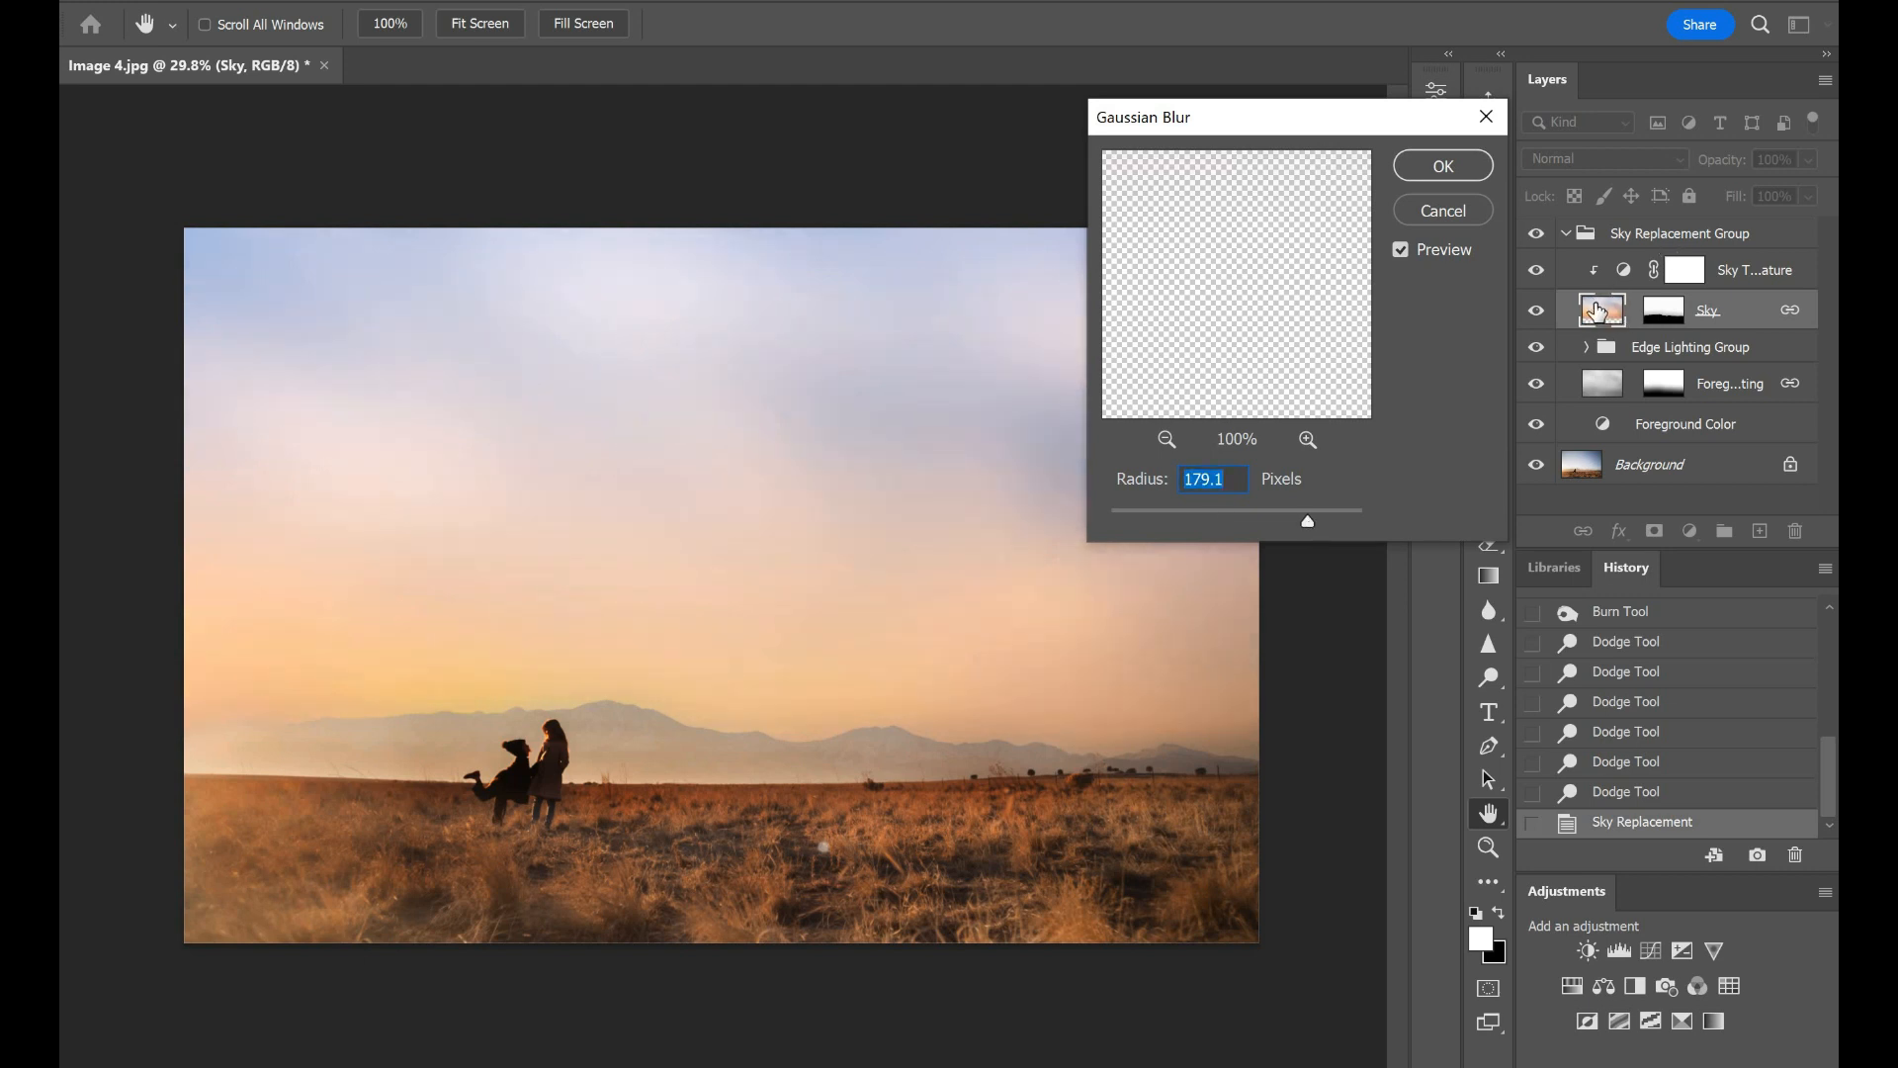
{"action": "left_click", "coordinate": [1210, 510]}
{"action": "left_click", "coordinate": [1151, 514]}
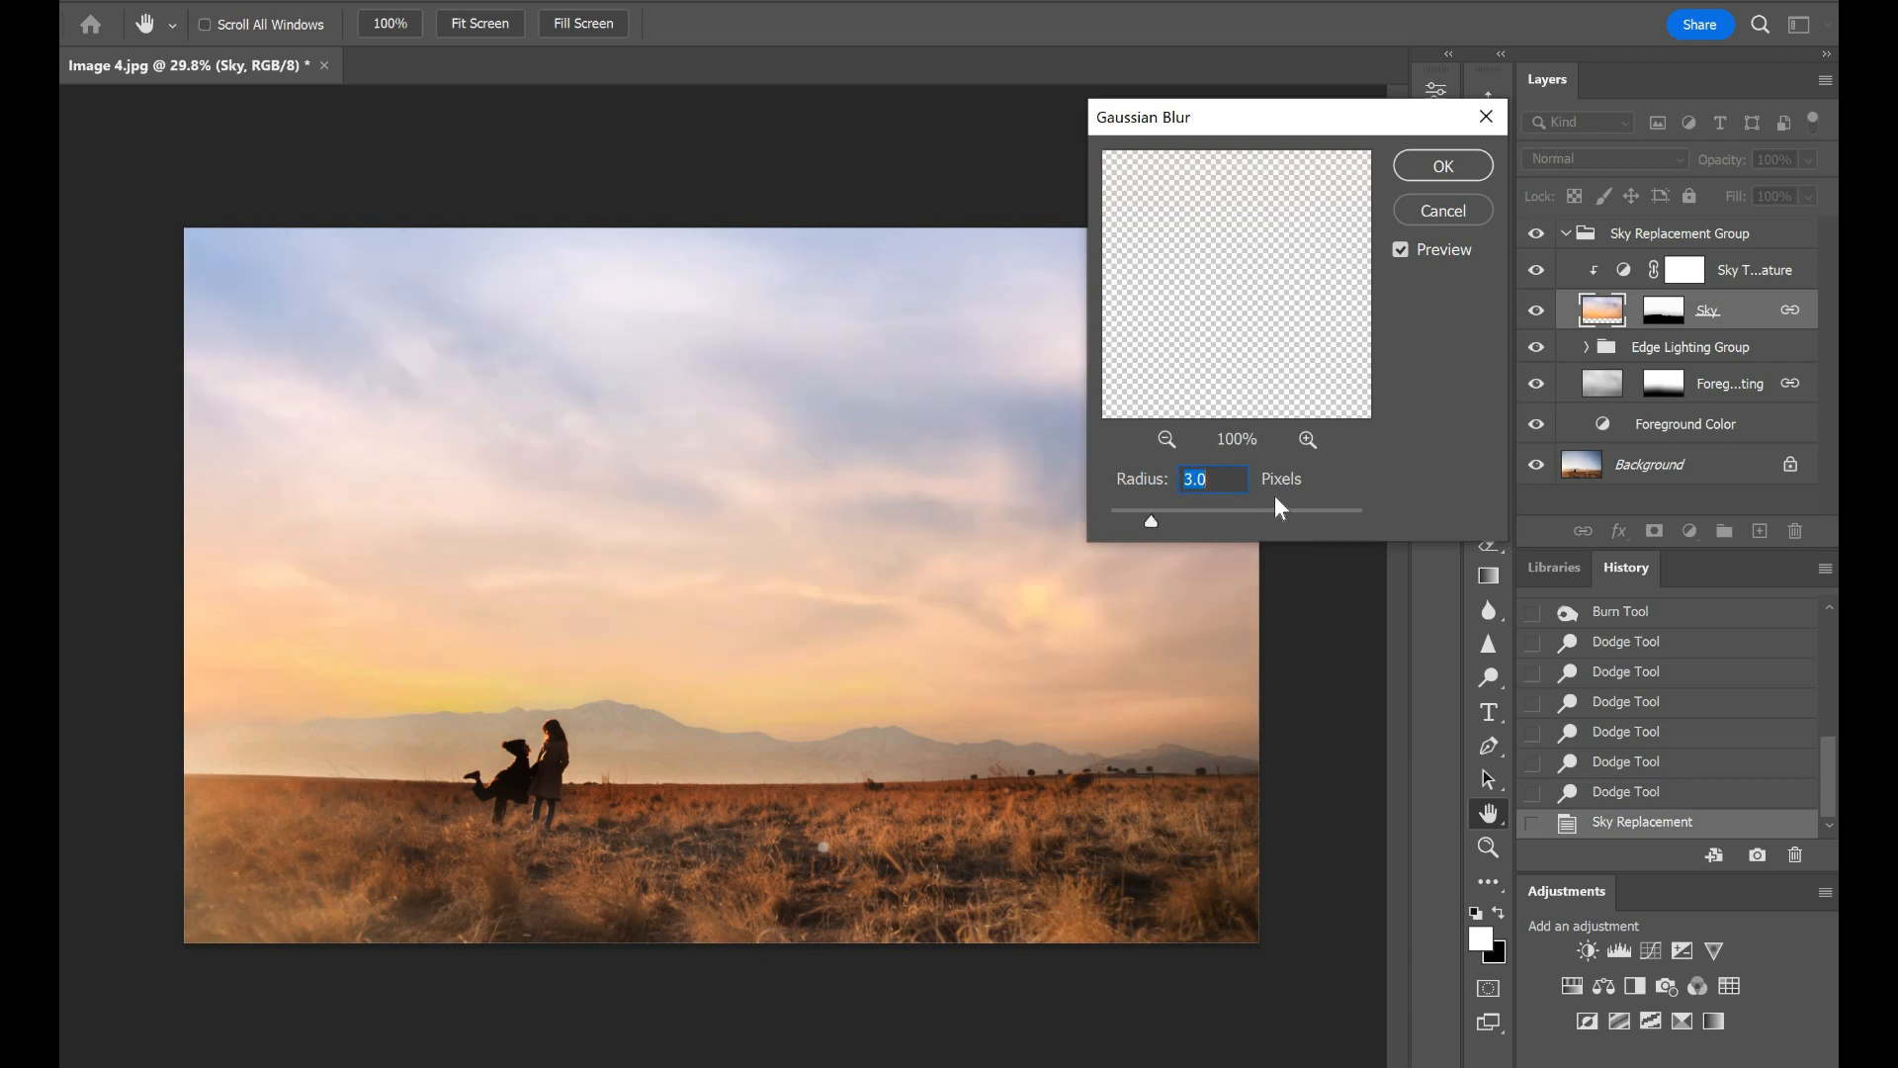
{"action": "left_click_drag", "start_coordinate": [1151, 516], "coordinate": [1163, 517]}
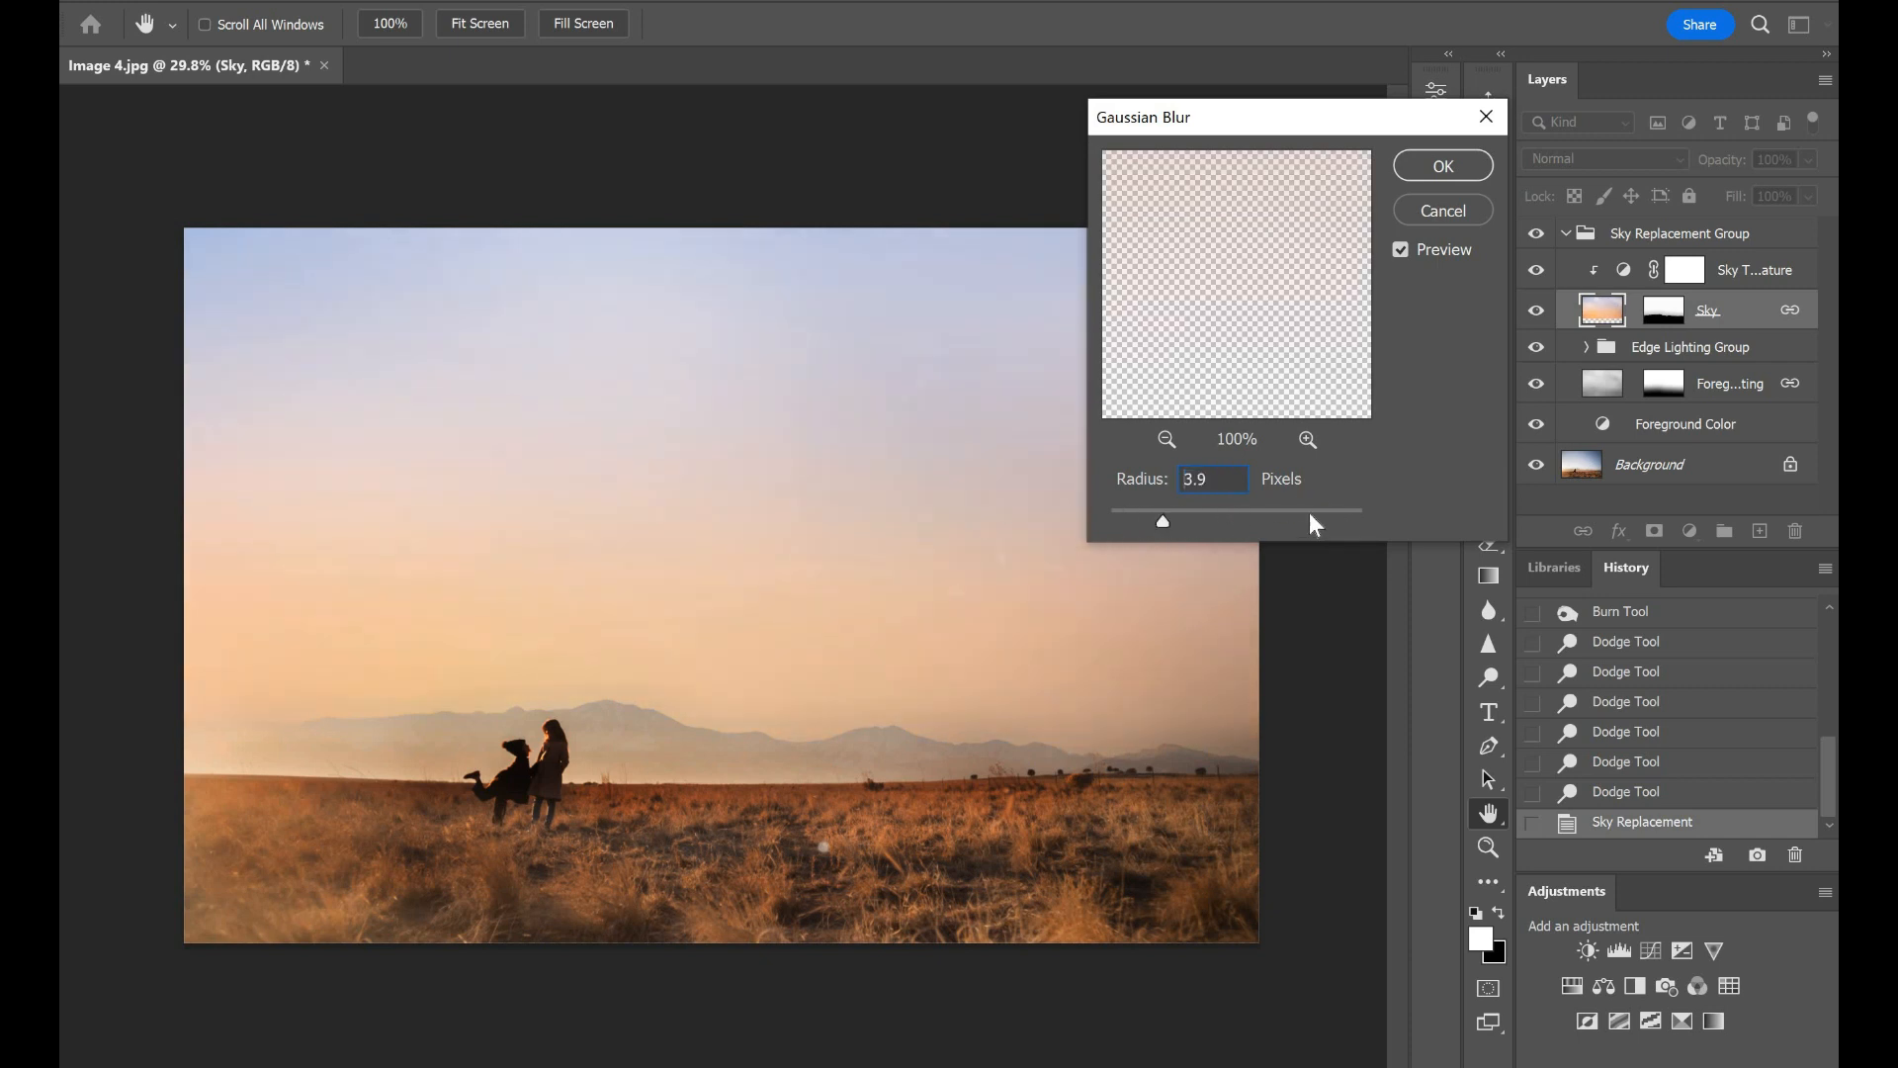
{"action": "left_click", "coordinate": [1311, 514]}
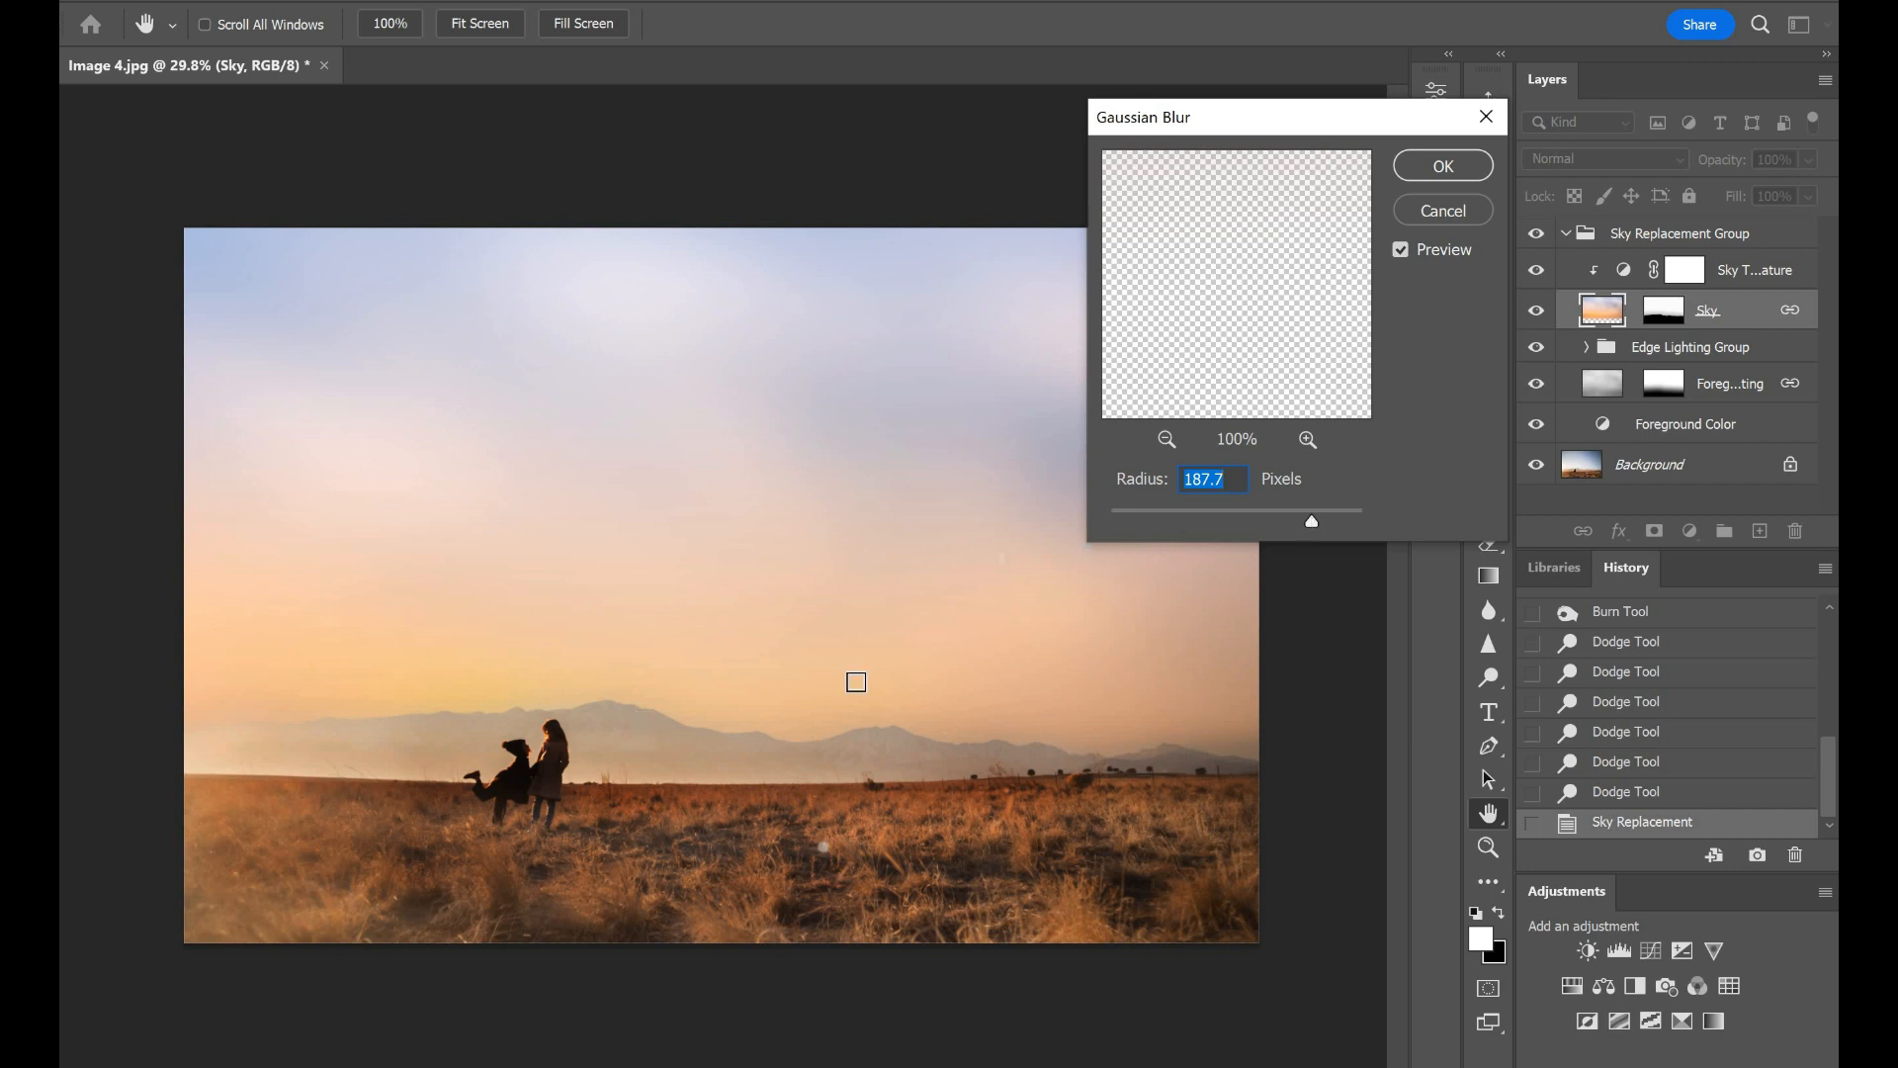
Step: Reduce the radius until the clouds are only lightly softened, and apply the Gaussian Blur
{"action": "left_click_drag", "start_coordinate": [1177, 522], "coordinate": [957, 517]}
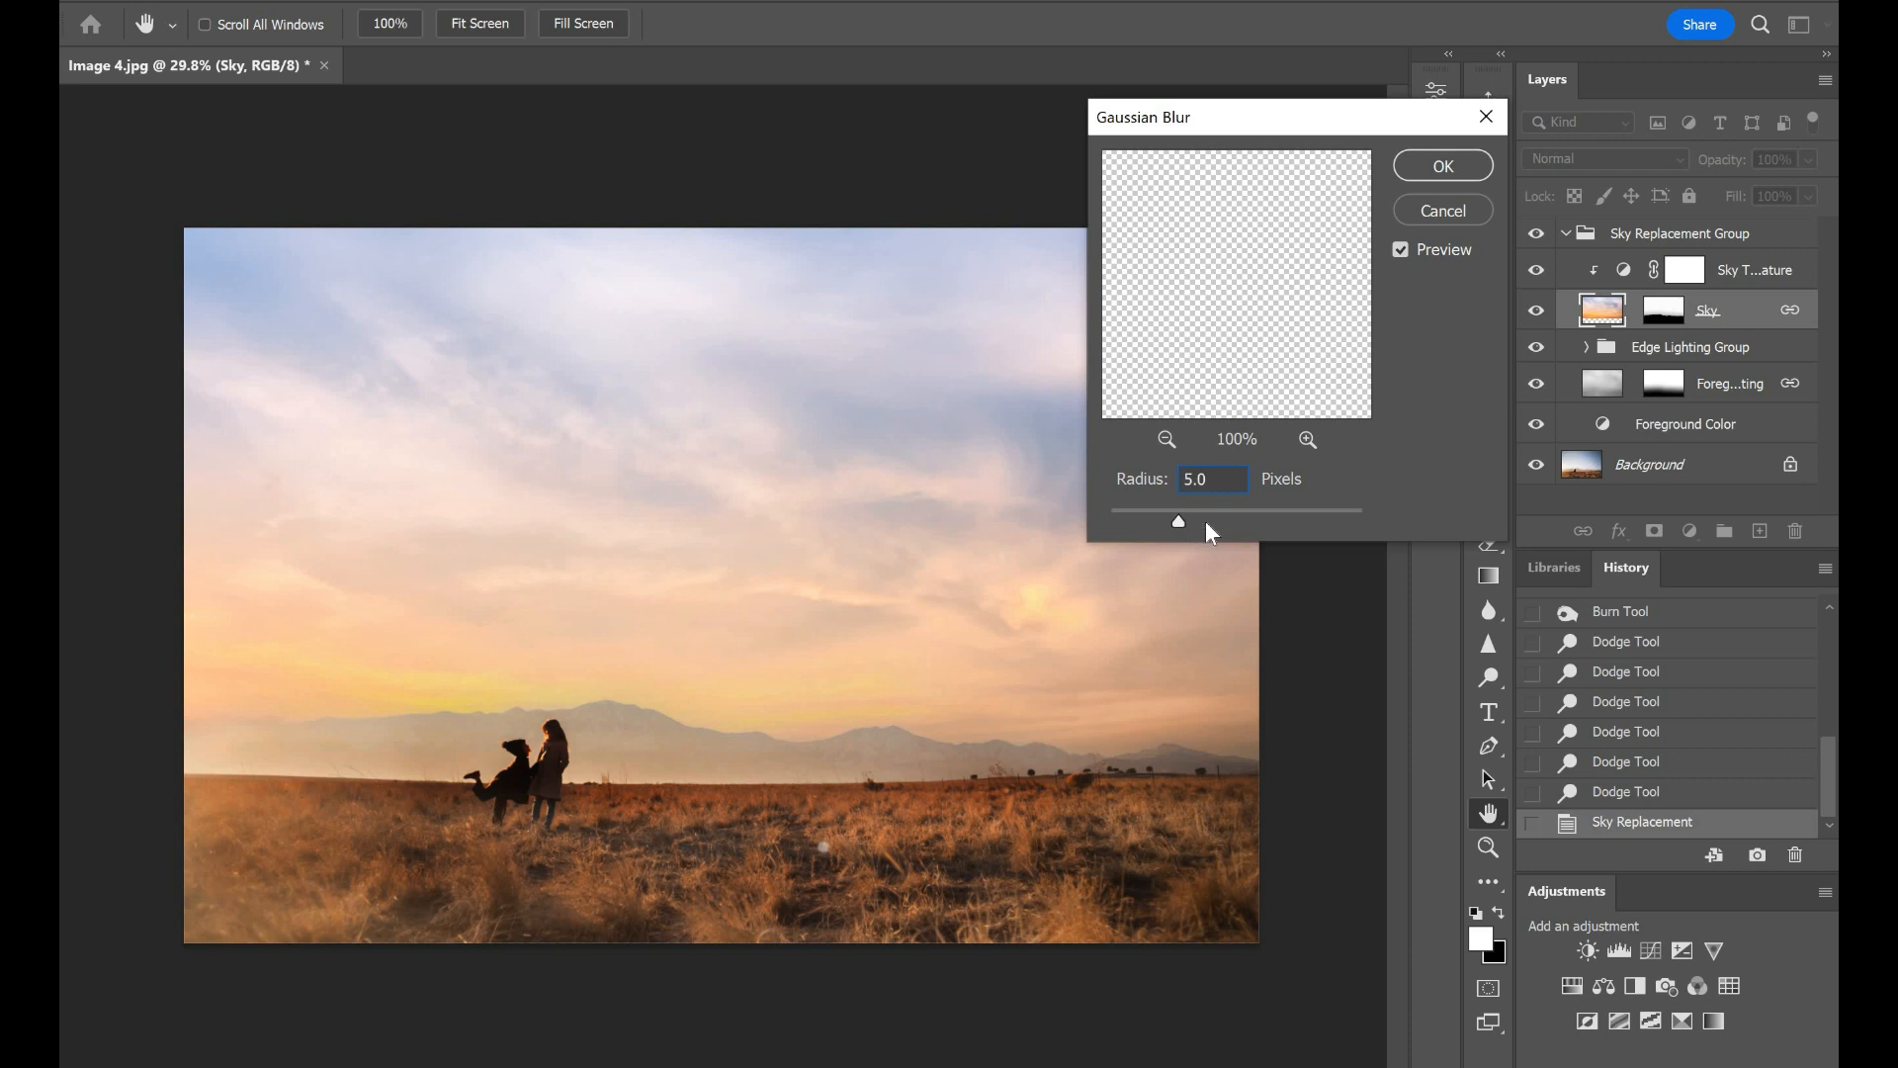
{"action": "left_click_drag", "start_coordinate": [1210, 524], "coordinate": [1213, 525]}
{"action": "left_click", "coordinate": [1204, 510]}
{"action": "left_click", "coordinate": [1251, 510]}
{"action": "left_click", "coordinate": [1183, 510]}
{"action": "left_click", "coordinate": [1212, 518]}
{"action": "left_click", "coordinate": [1449, 164]}
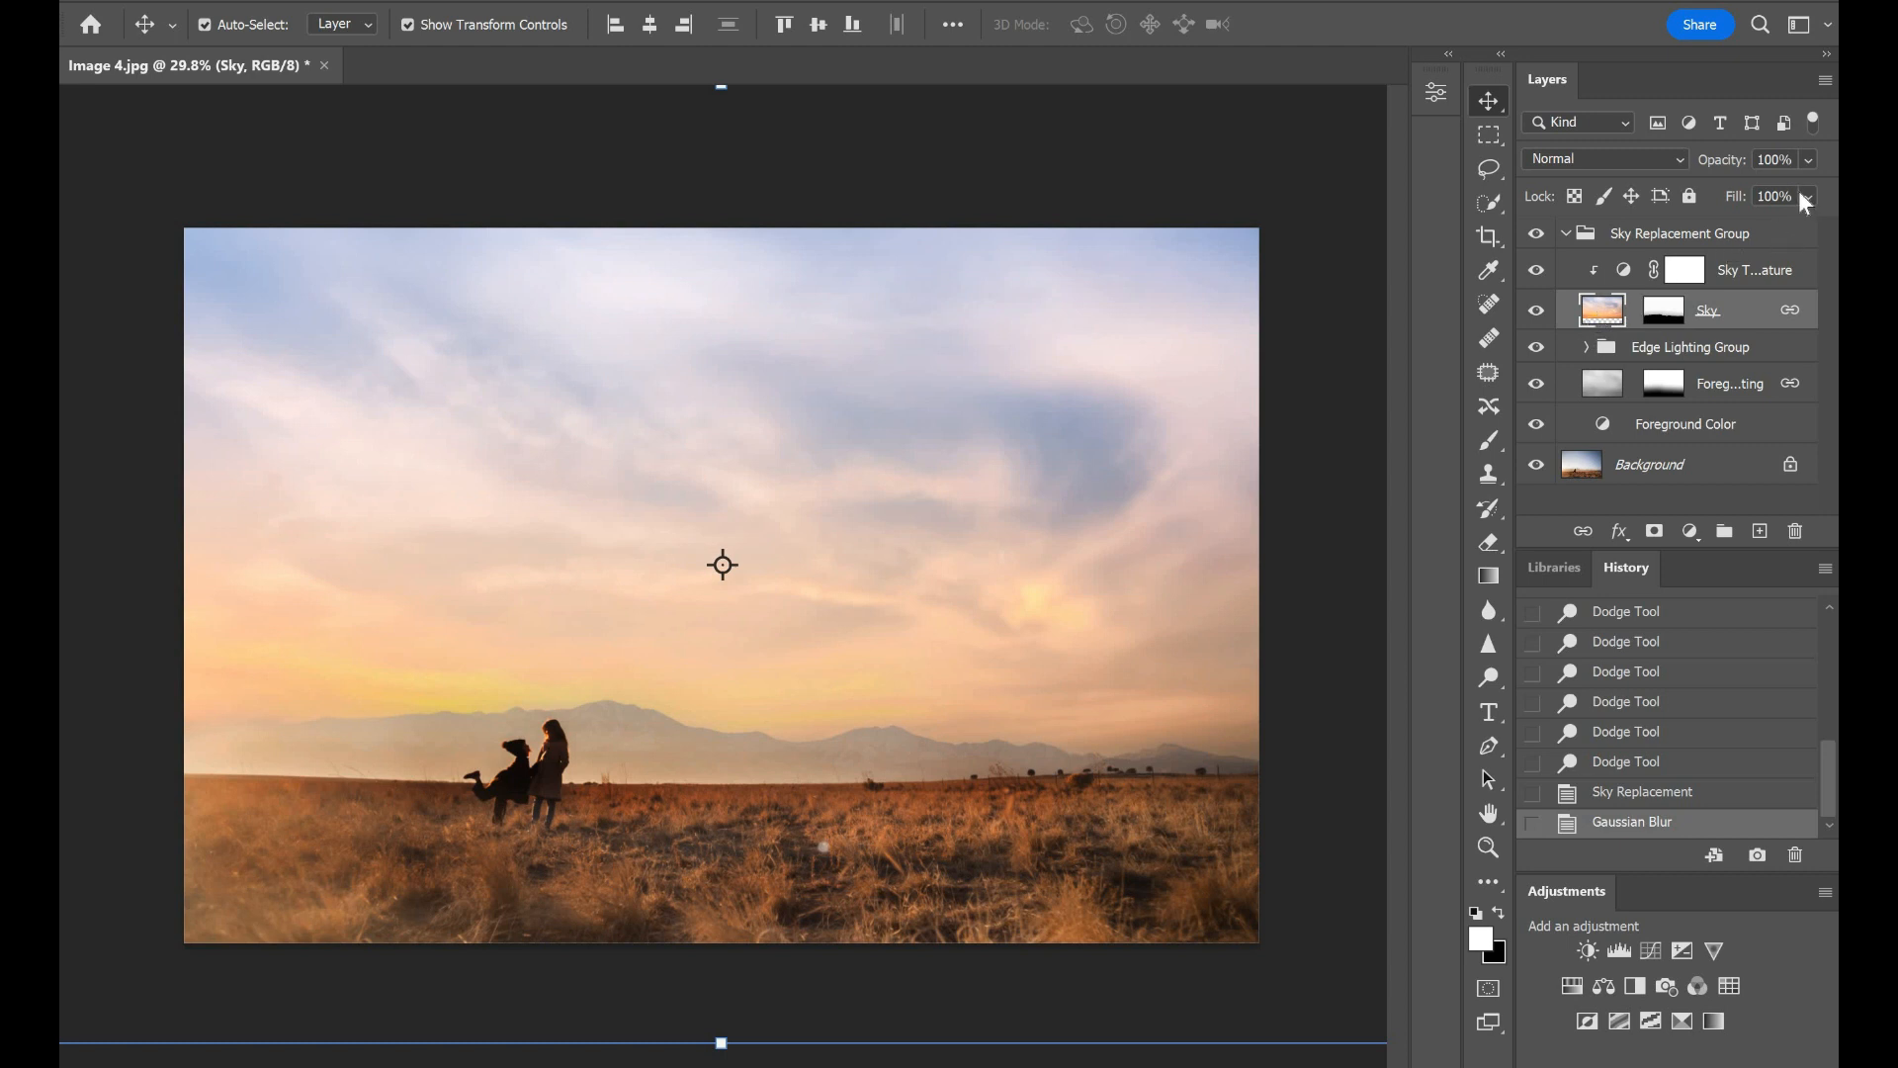
Step: Try the Sky layer's opacity at 0% and 74%, and return it to 100%
{"action": "left_click", "coordinate": [1808, 161]}
{"action": "left_click_drag", "start_coordinate": [1813, 189], "coordinate": [1625, 180]}
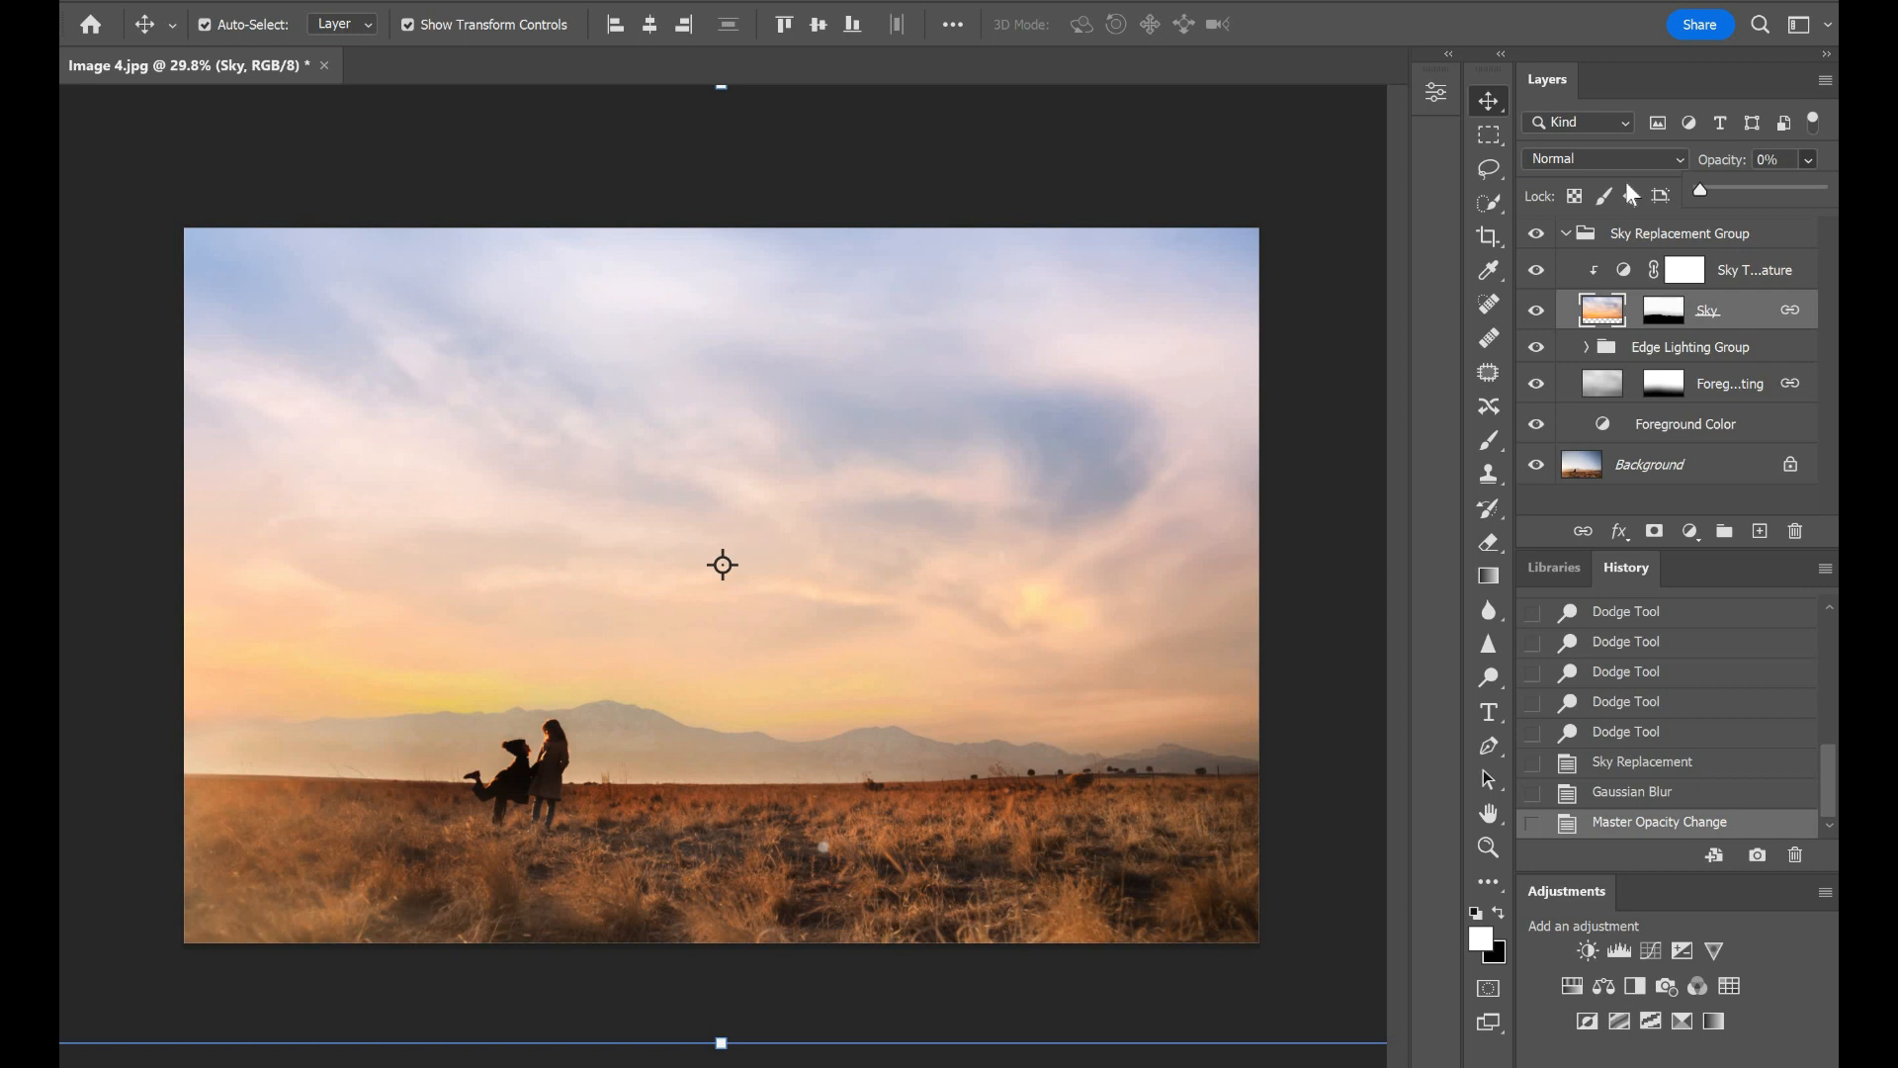
{"action": "left_click", "coordinate": [1817, 189]}
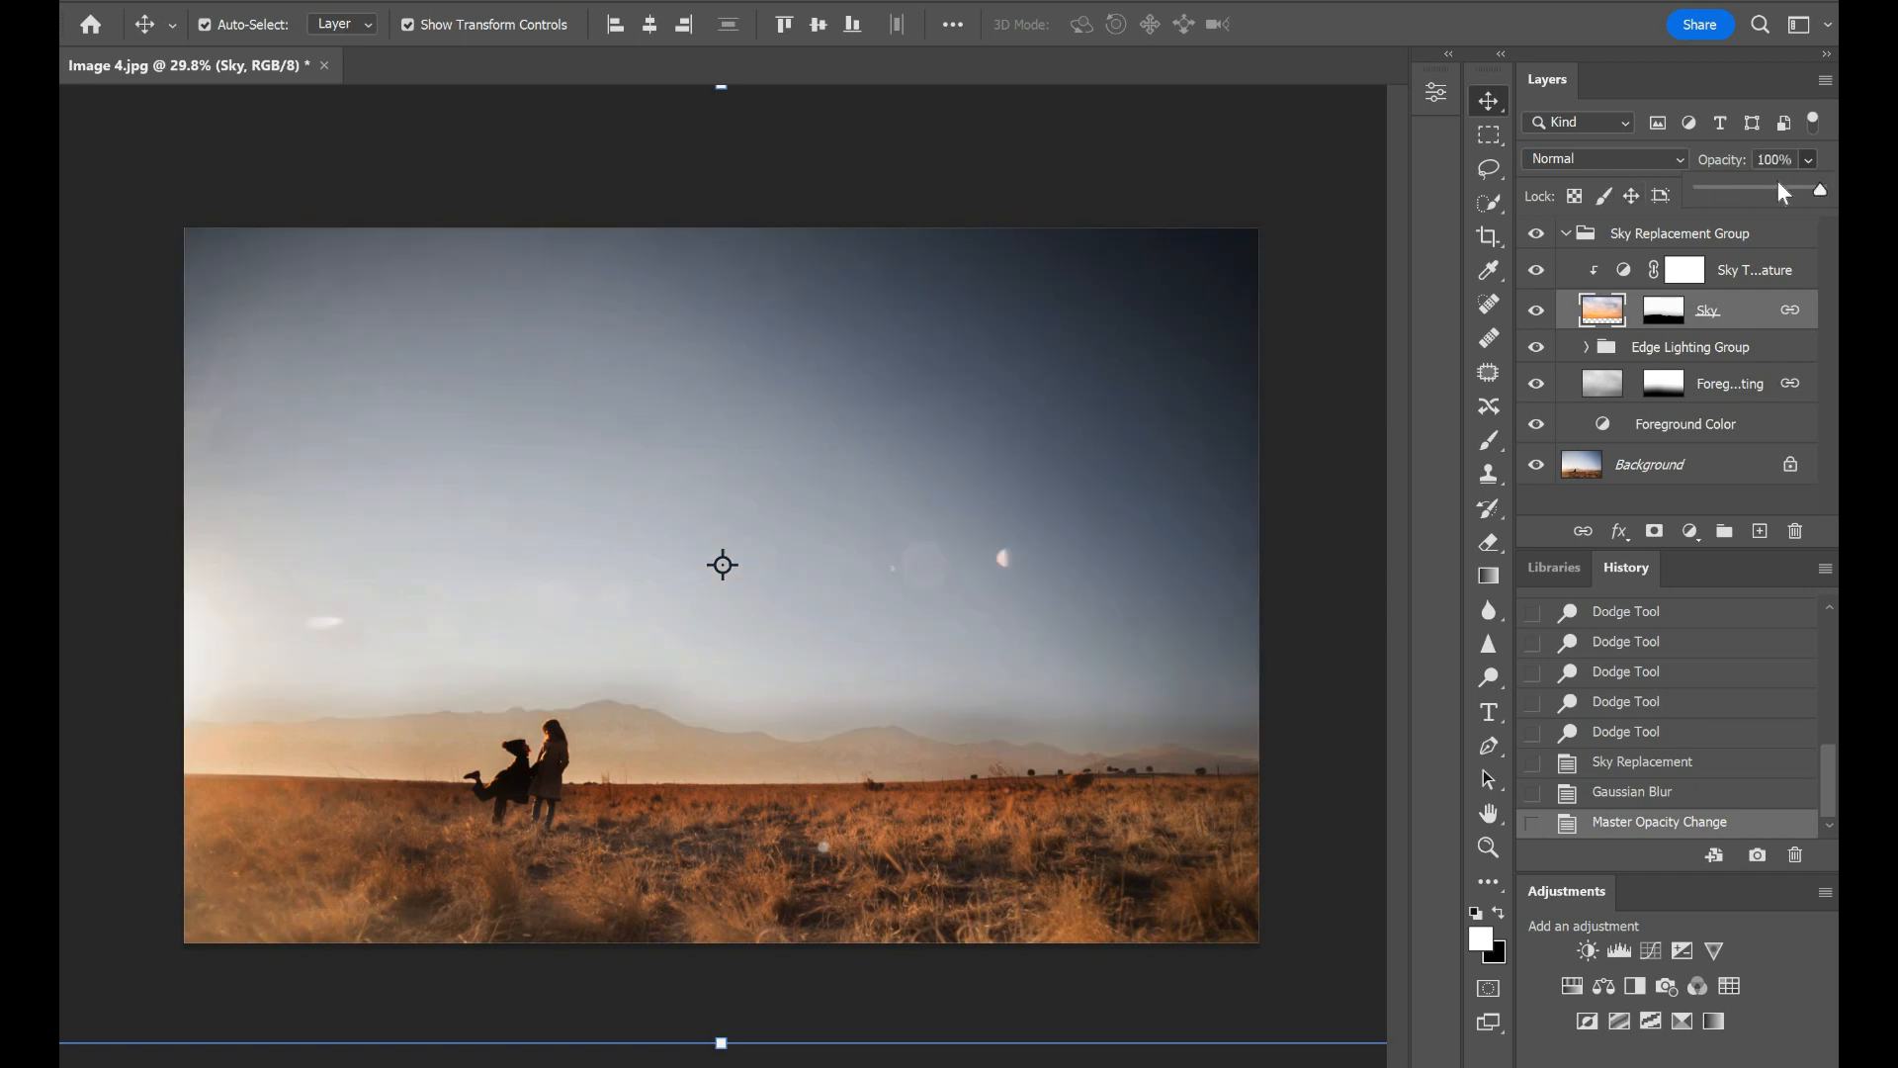
{"action": "left_click_drag", "start_coordinate": [1803, 189], "coordinate": [1792, 190]}
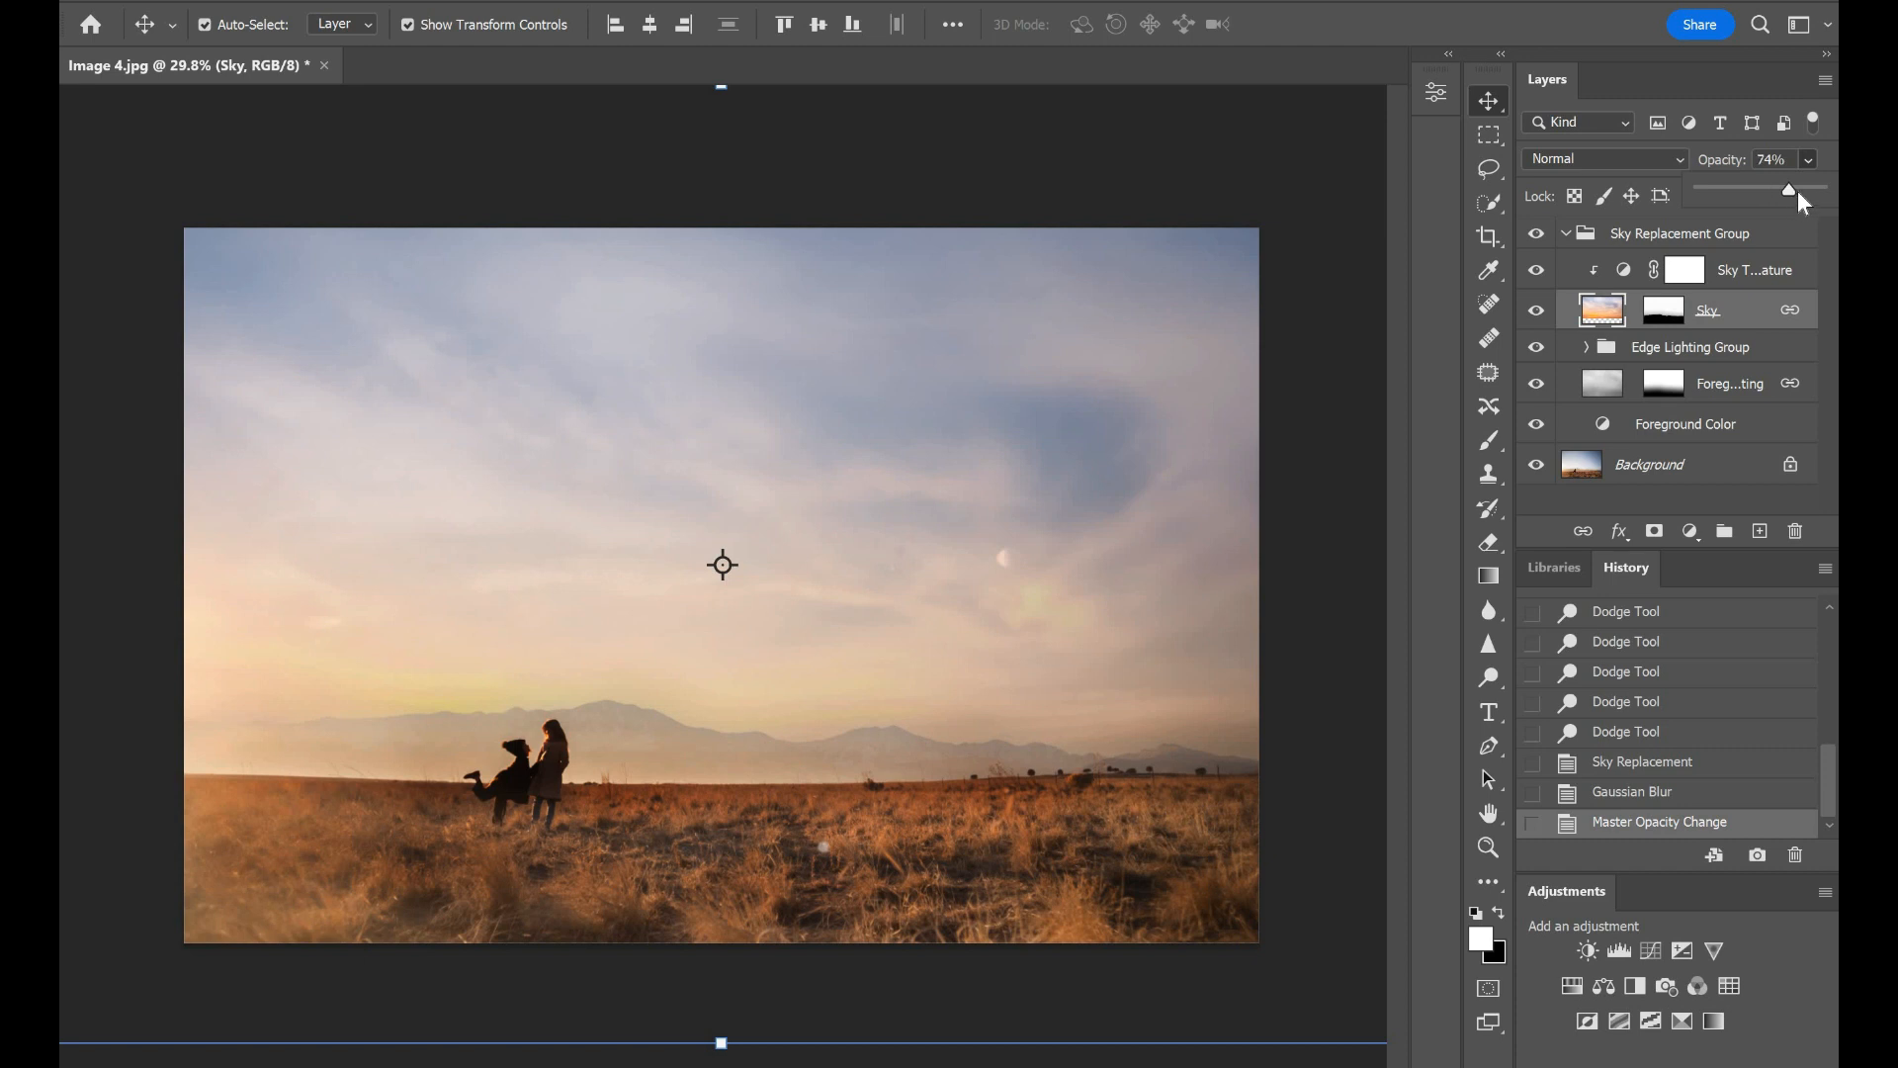
{"action": "left_click_drag", "start_coordinate": [1797, 188], "coordinate": [1829, 178]}
{"action": "left_click", "coordinate": [1830, 153]}
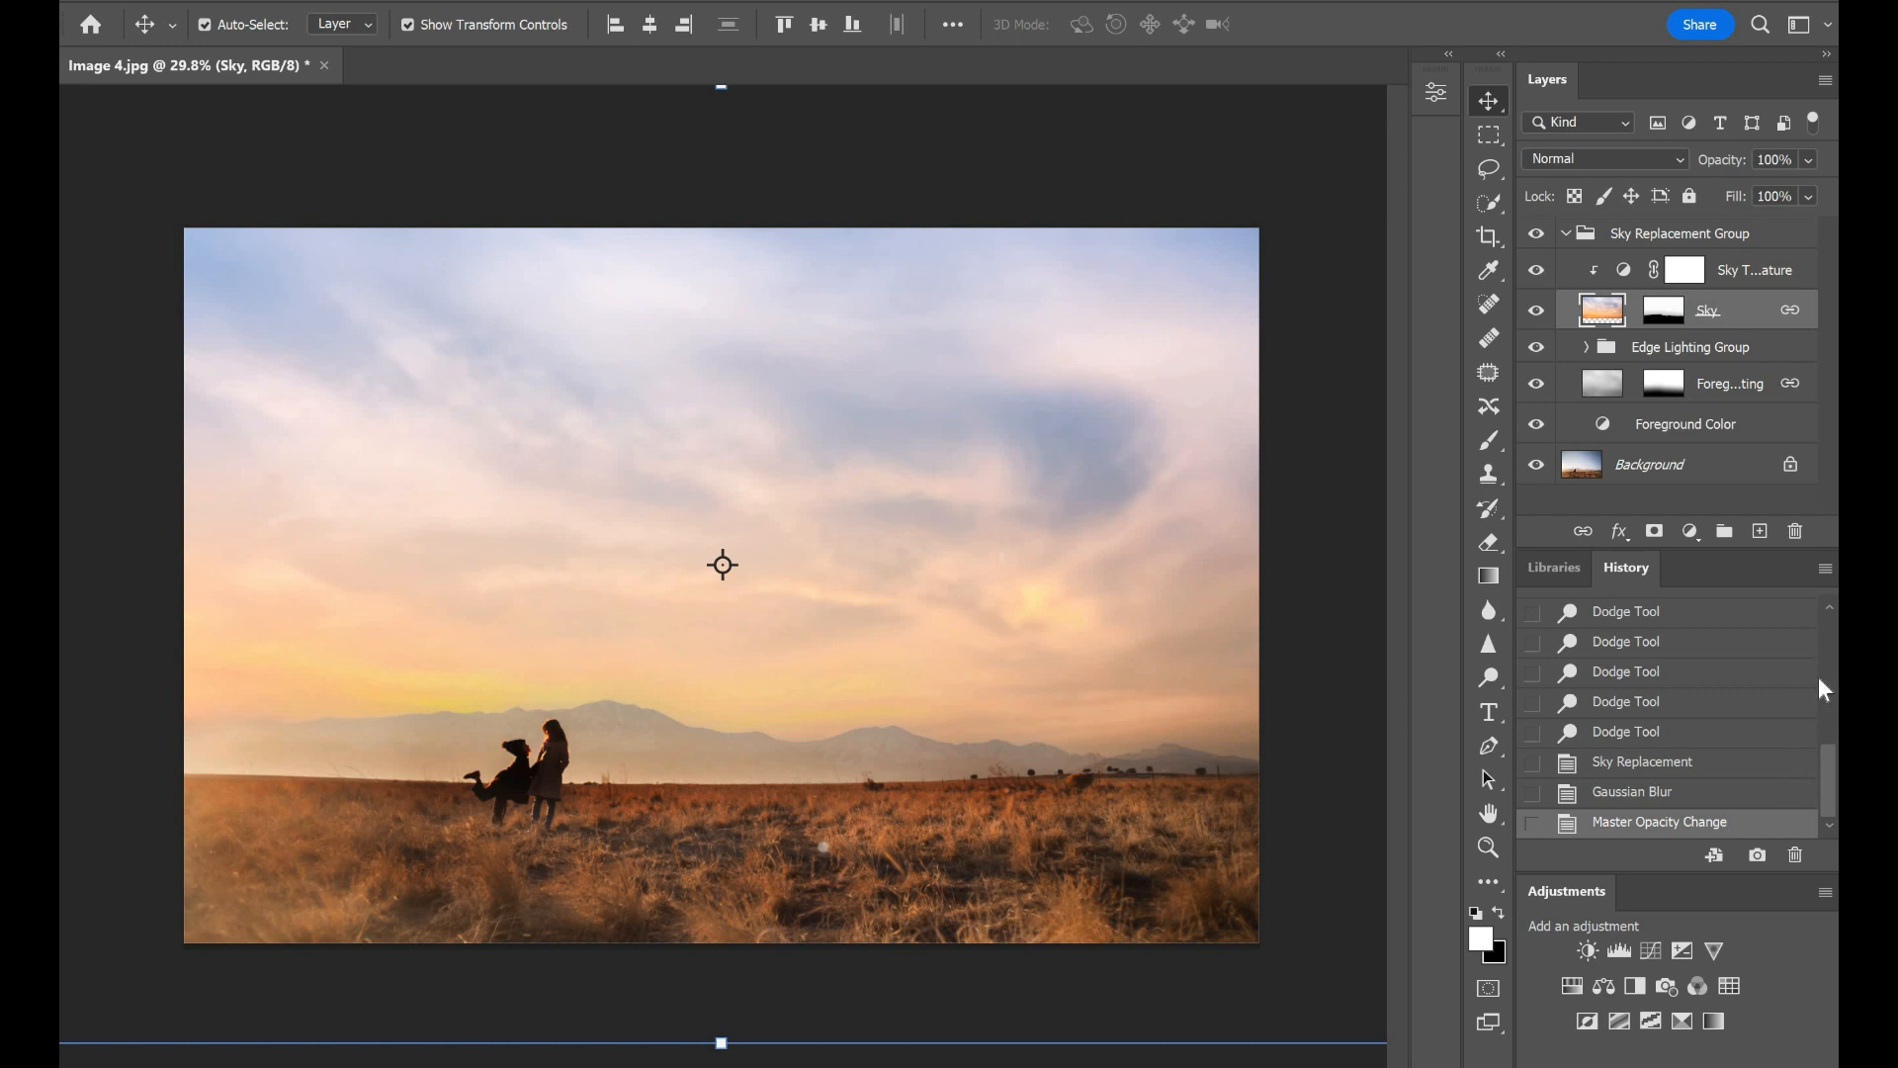
Step: Compare the original Image 4.jpg snapshot with the latest edited state in the history
{"action": "scroll", "coordinate": [1824, 689], "scroll_direction": "up", "scroll_amount": 5}
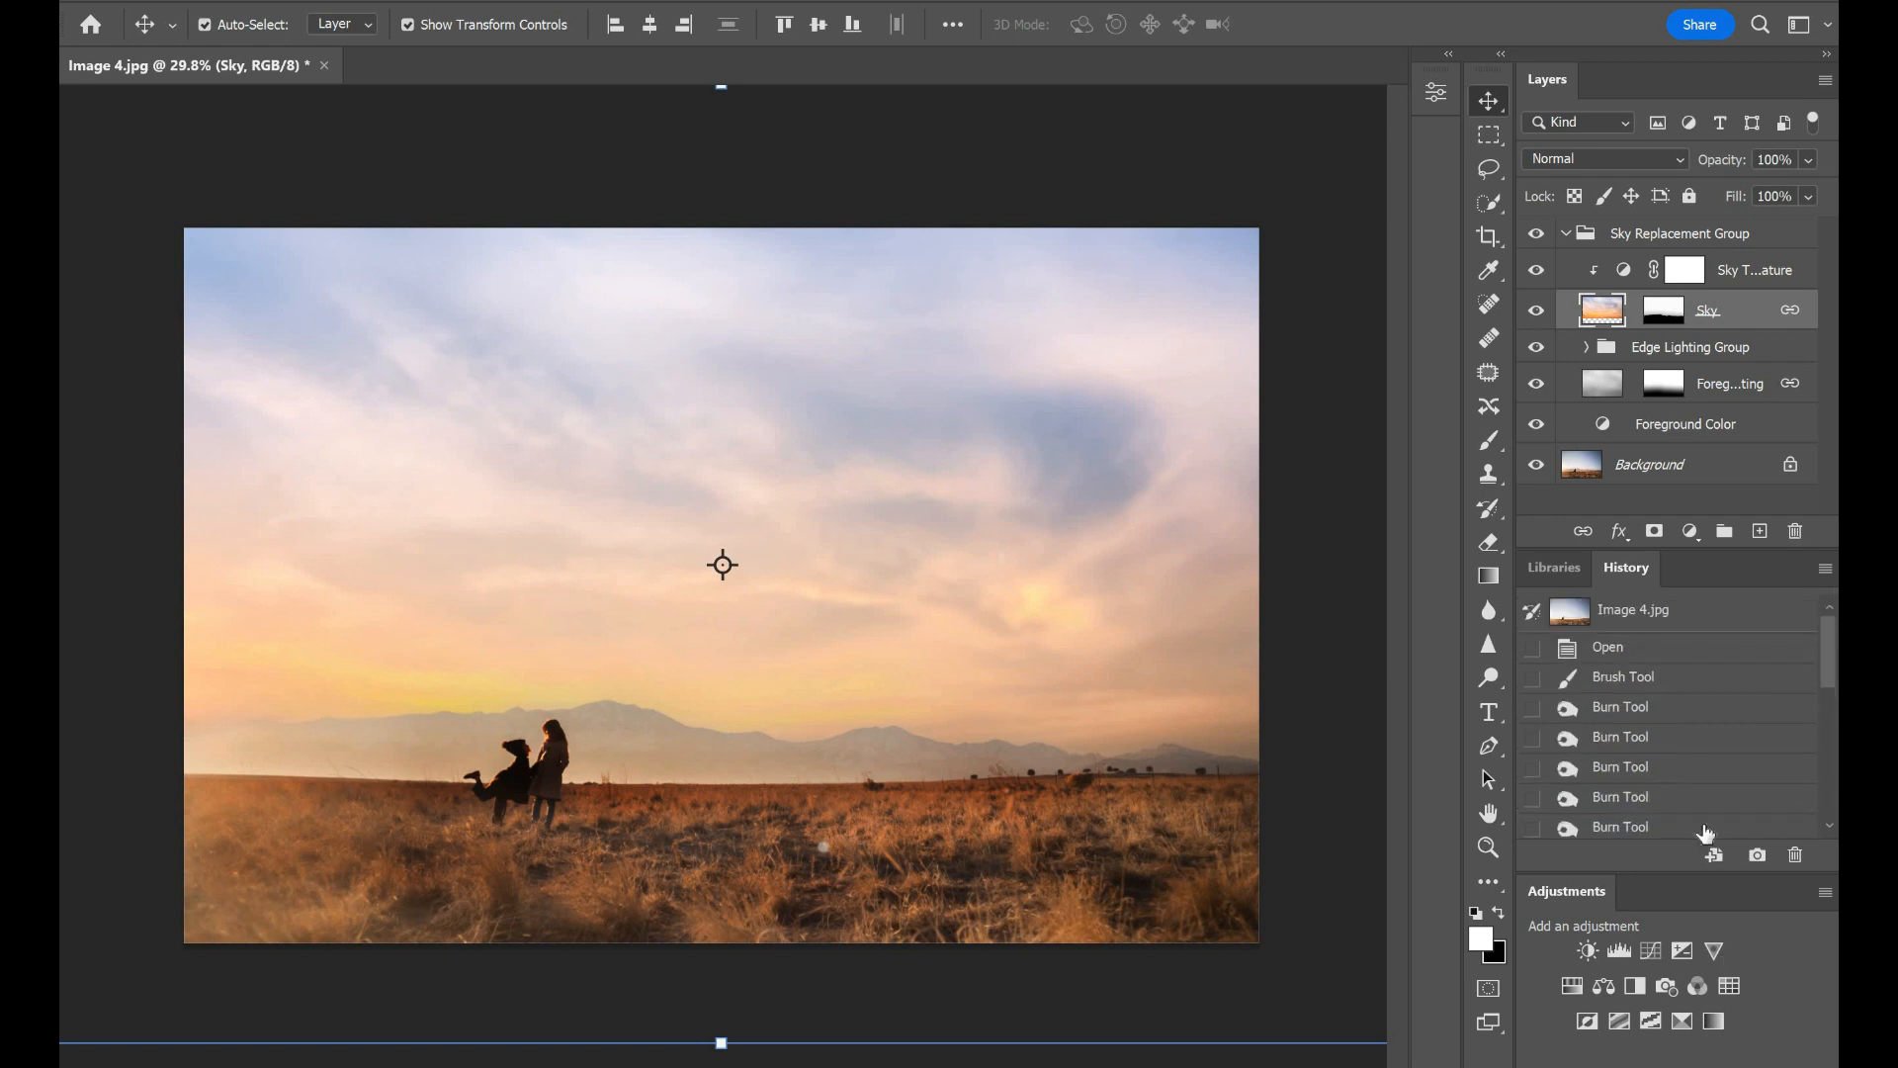
{"action": "left_click", "coordinate": [1632, 610]}
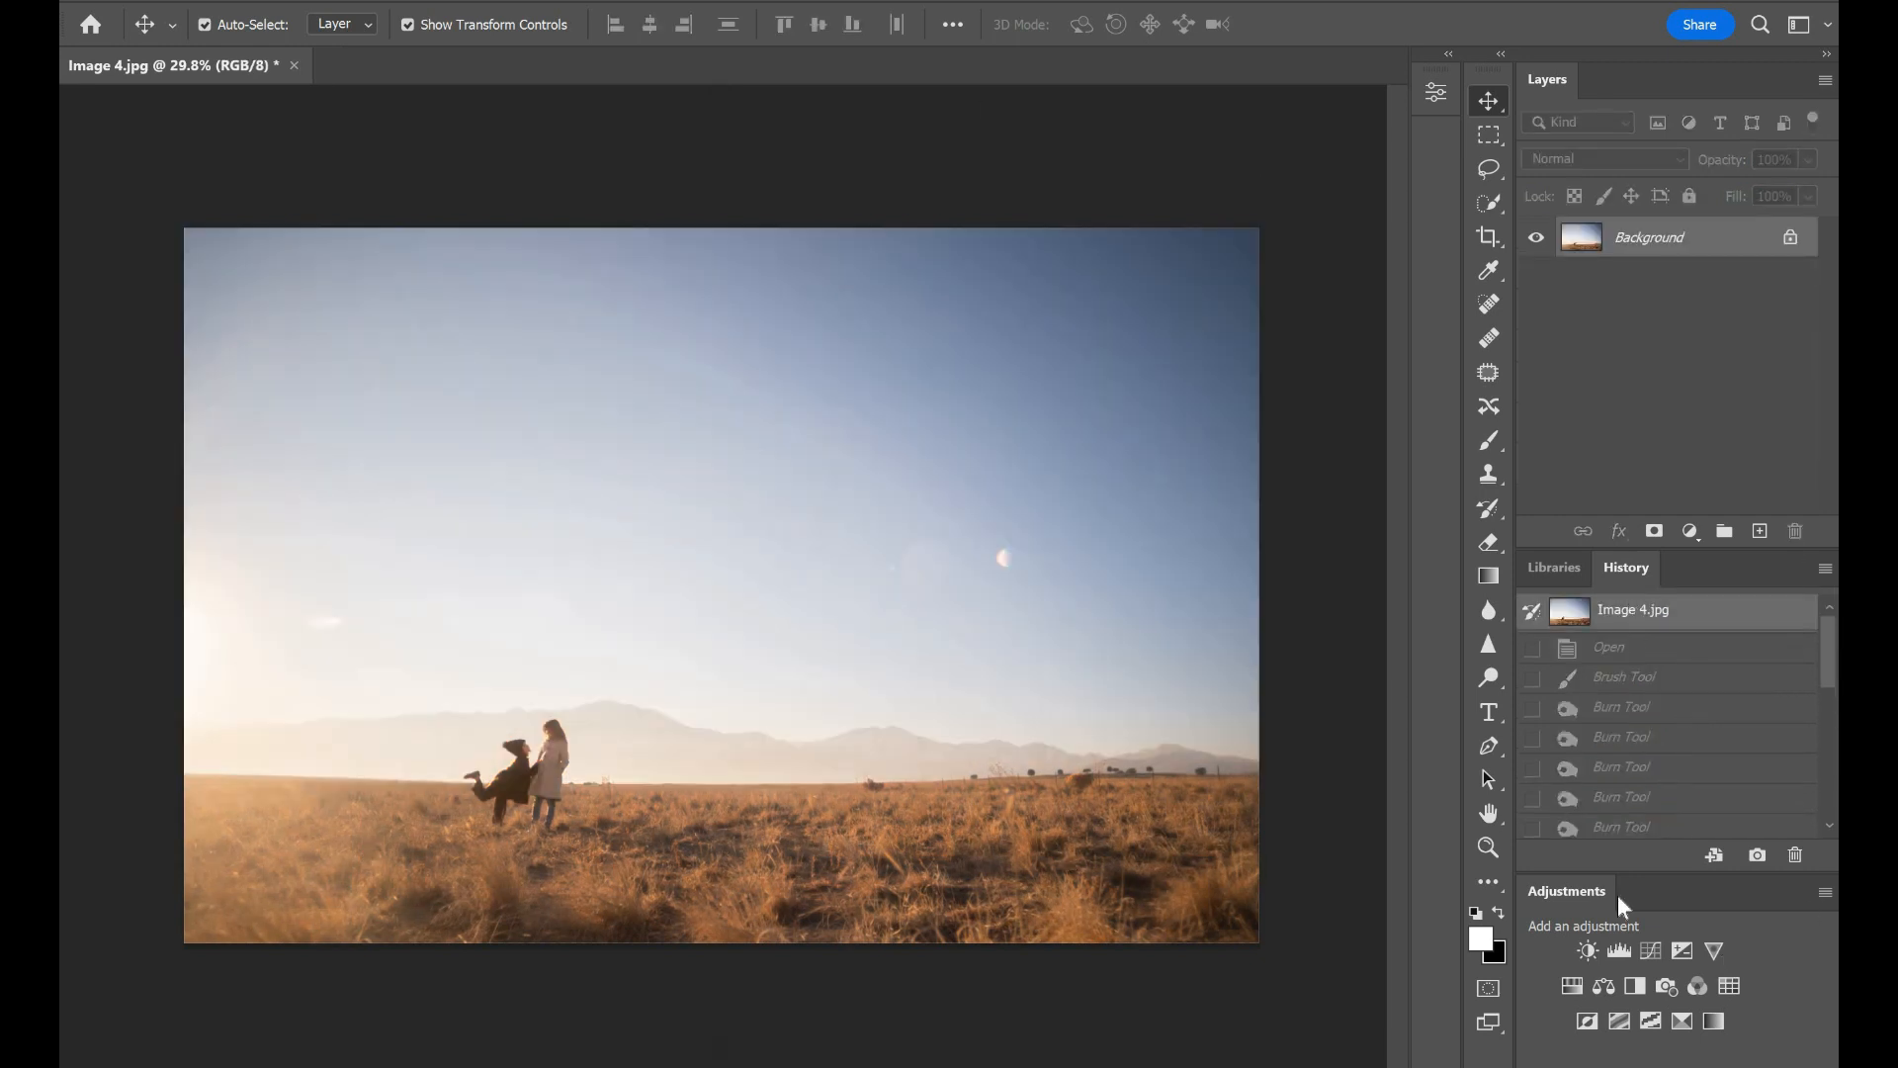
{"action": "scroll", "coordinate": [1725, 788], "scroll_direction": "down", "scroll_amount": 5}
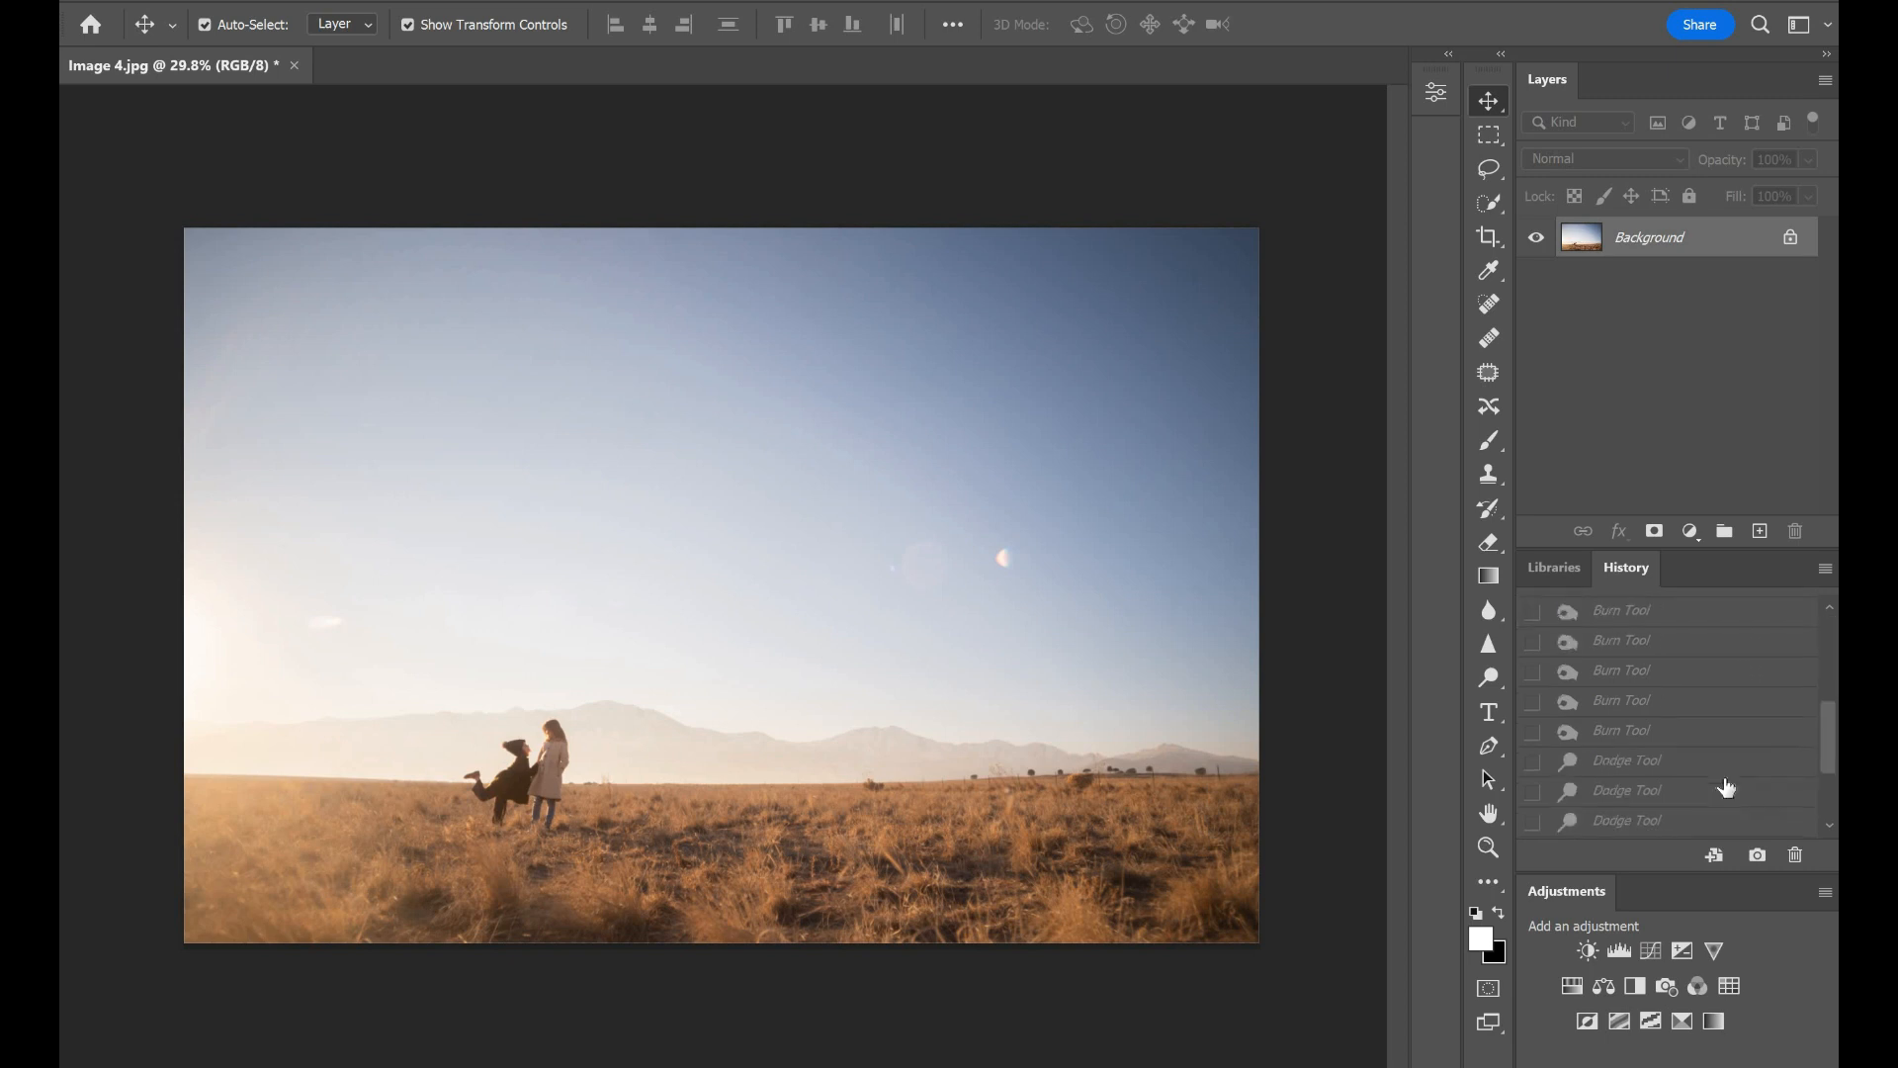
{"action": "left_click", "coordinate": [1700, 826]}
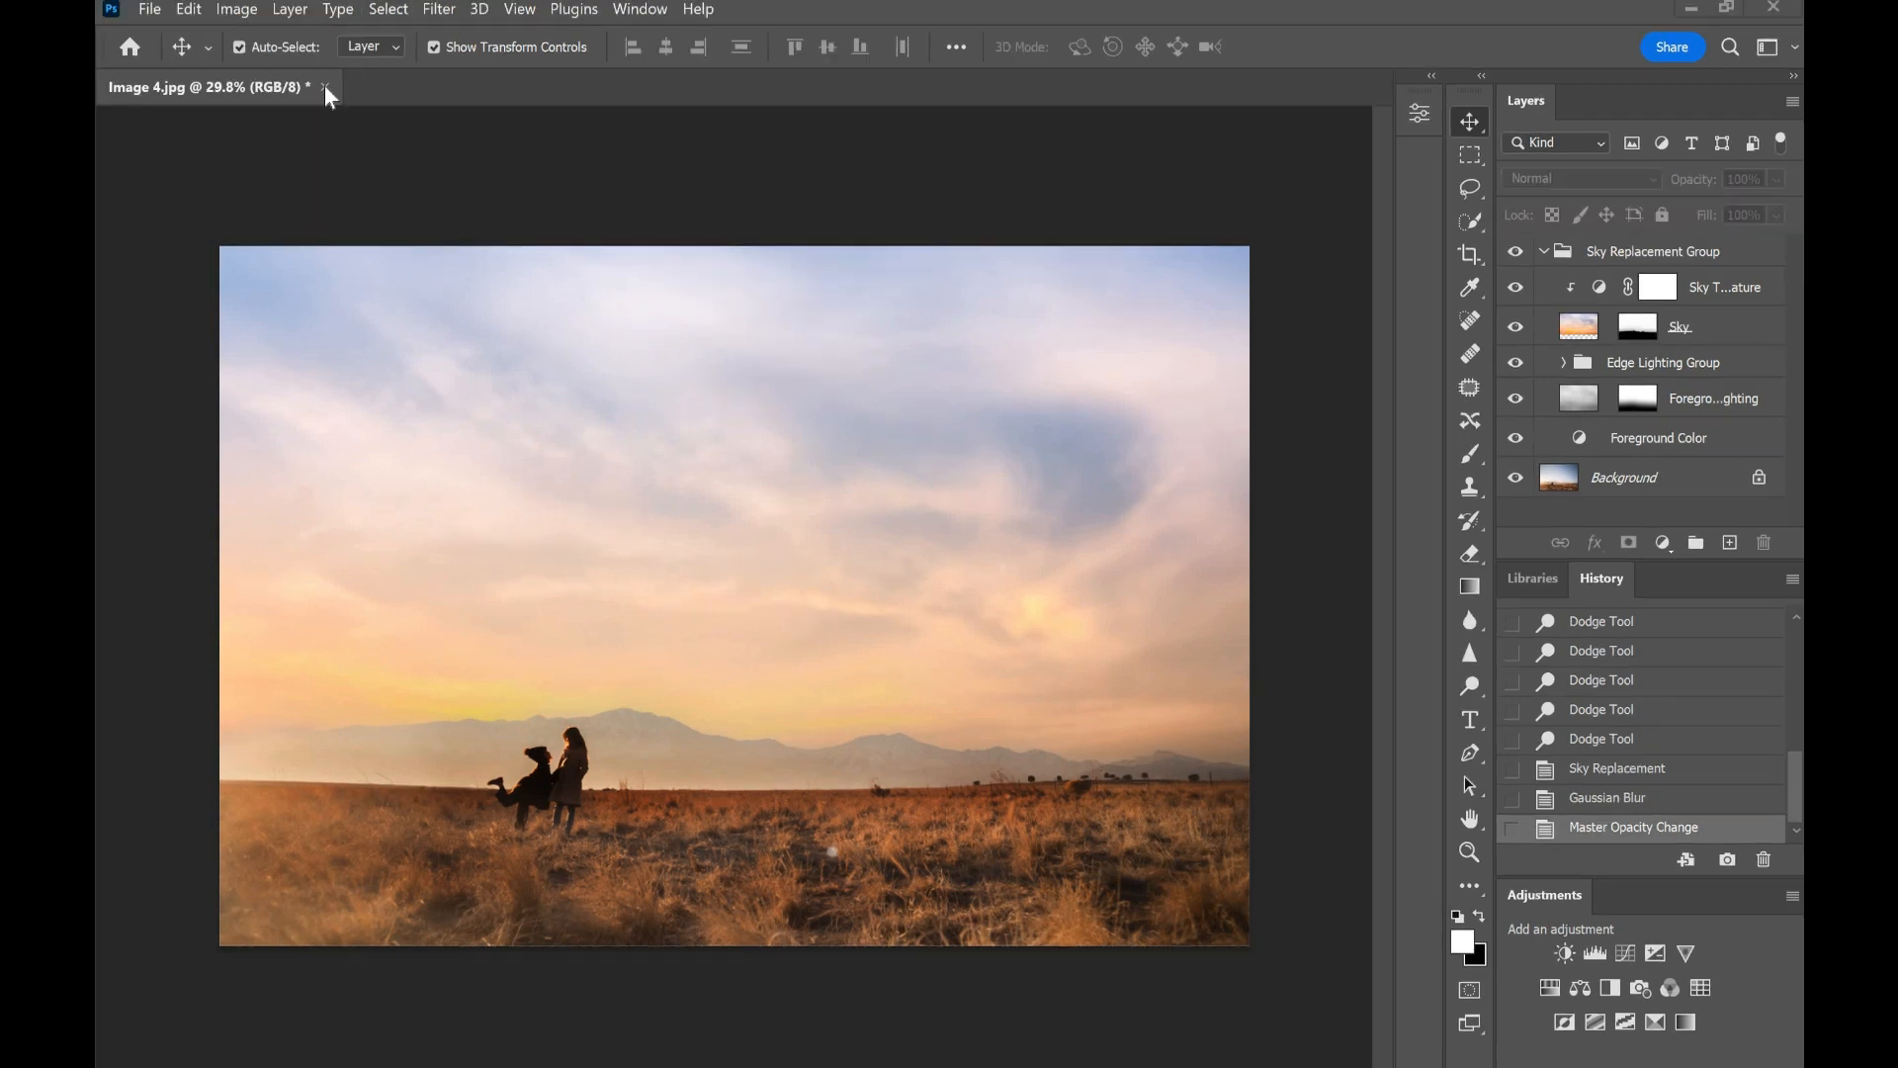
Step: Close the Image 4.jpg document
{"action": "left_click", "coordinate": [324, 88]}
{"action": "left_click", "coordinate": [1057, 454]}
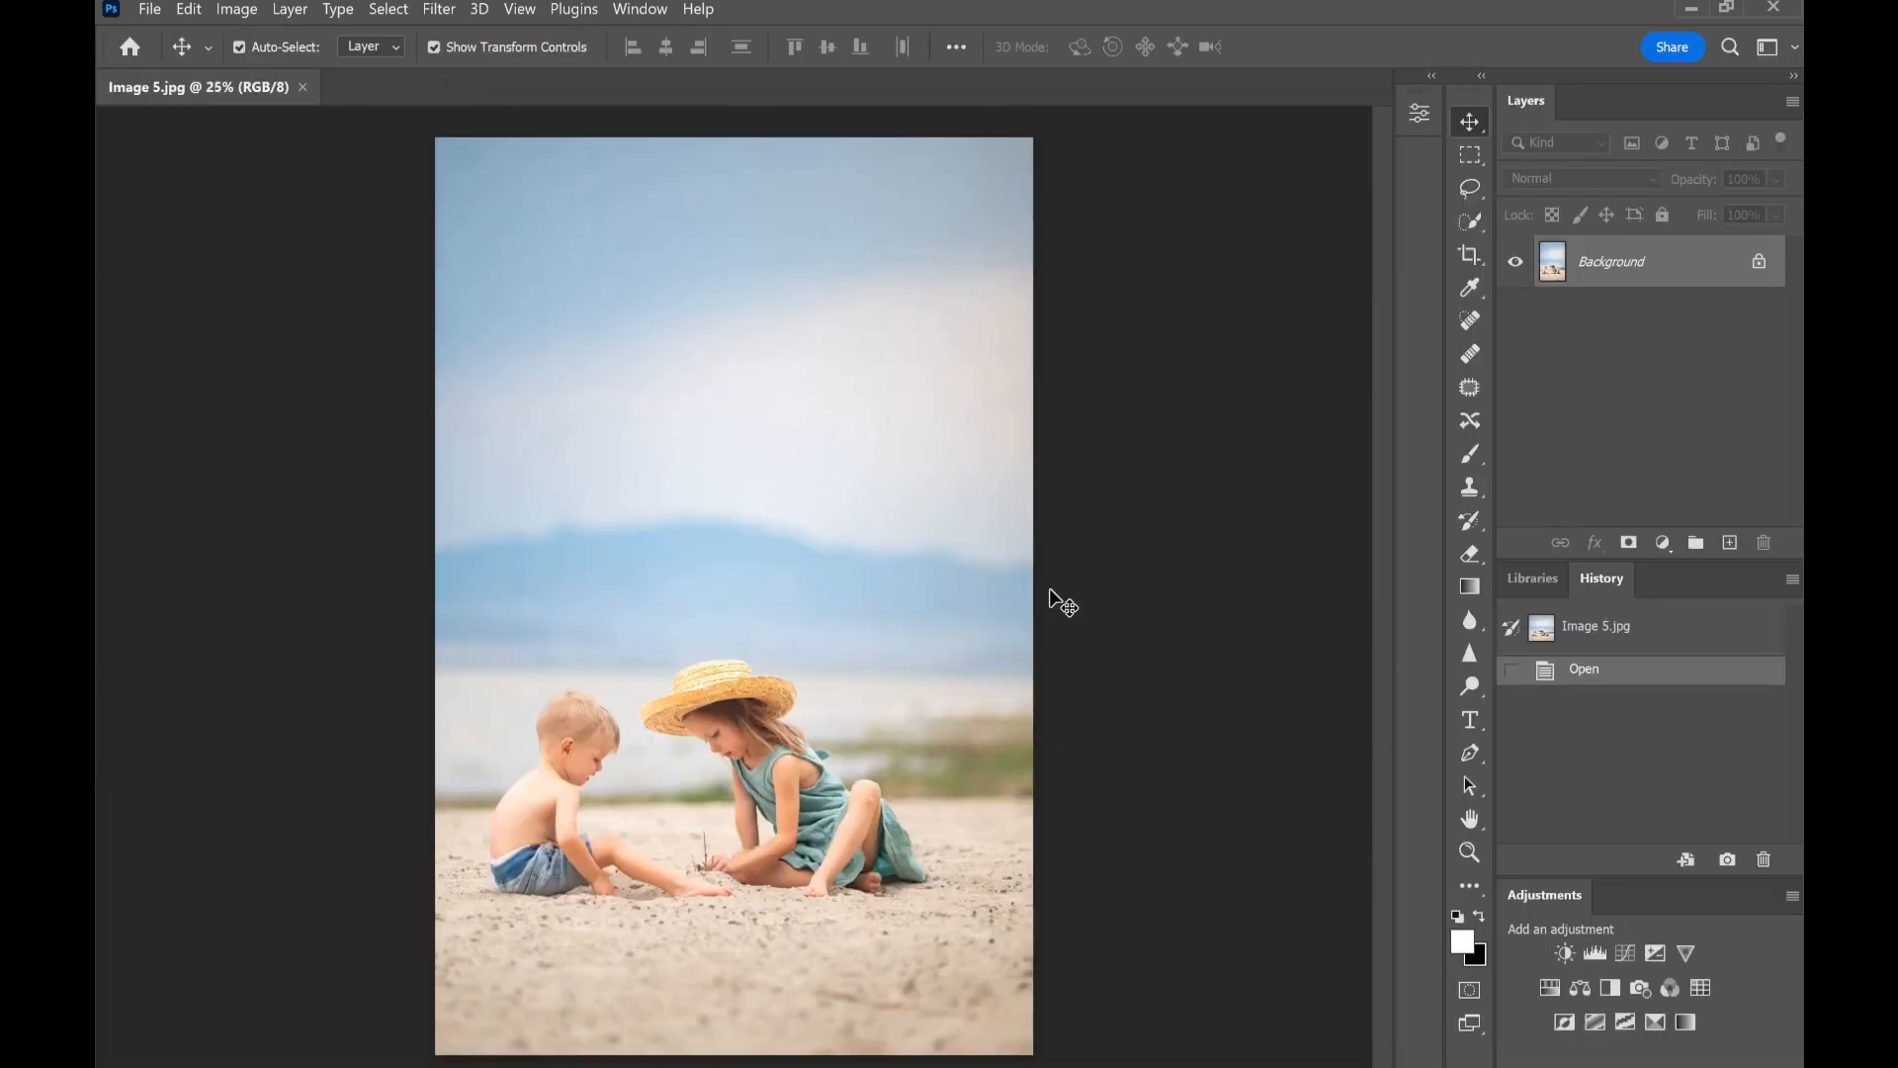
Step: Bring up the Photoshop Class Images and Overlays folder in File Explorer and open Overlay 1.png from it in Photoshop
{"action": "left_click", "coordinate": [1691, 8]}
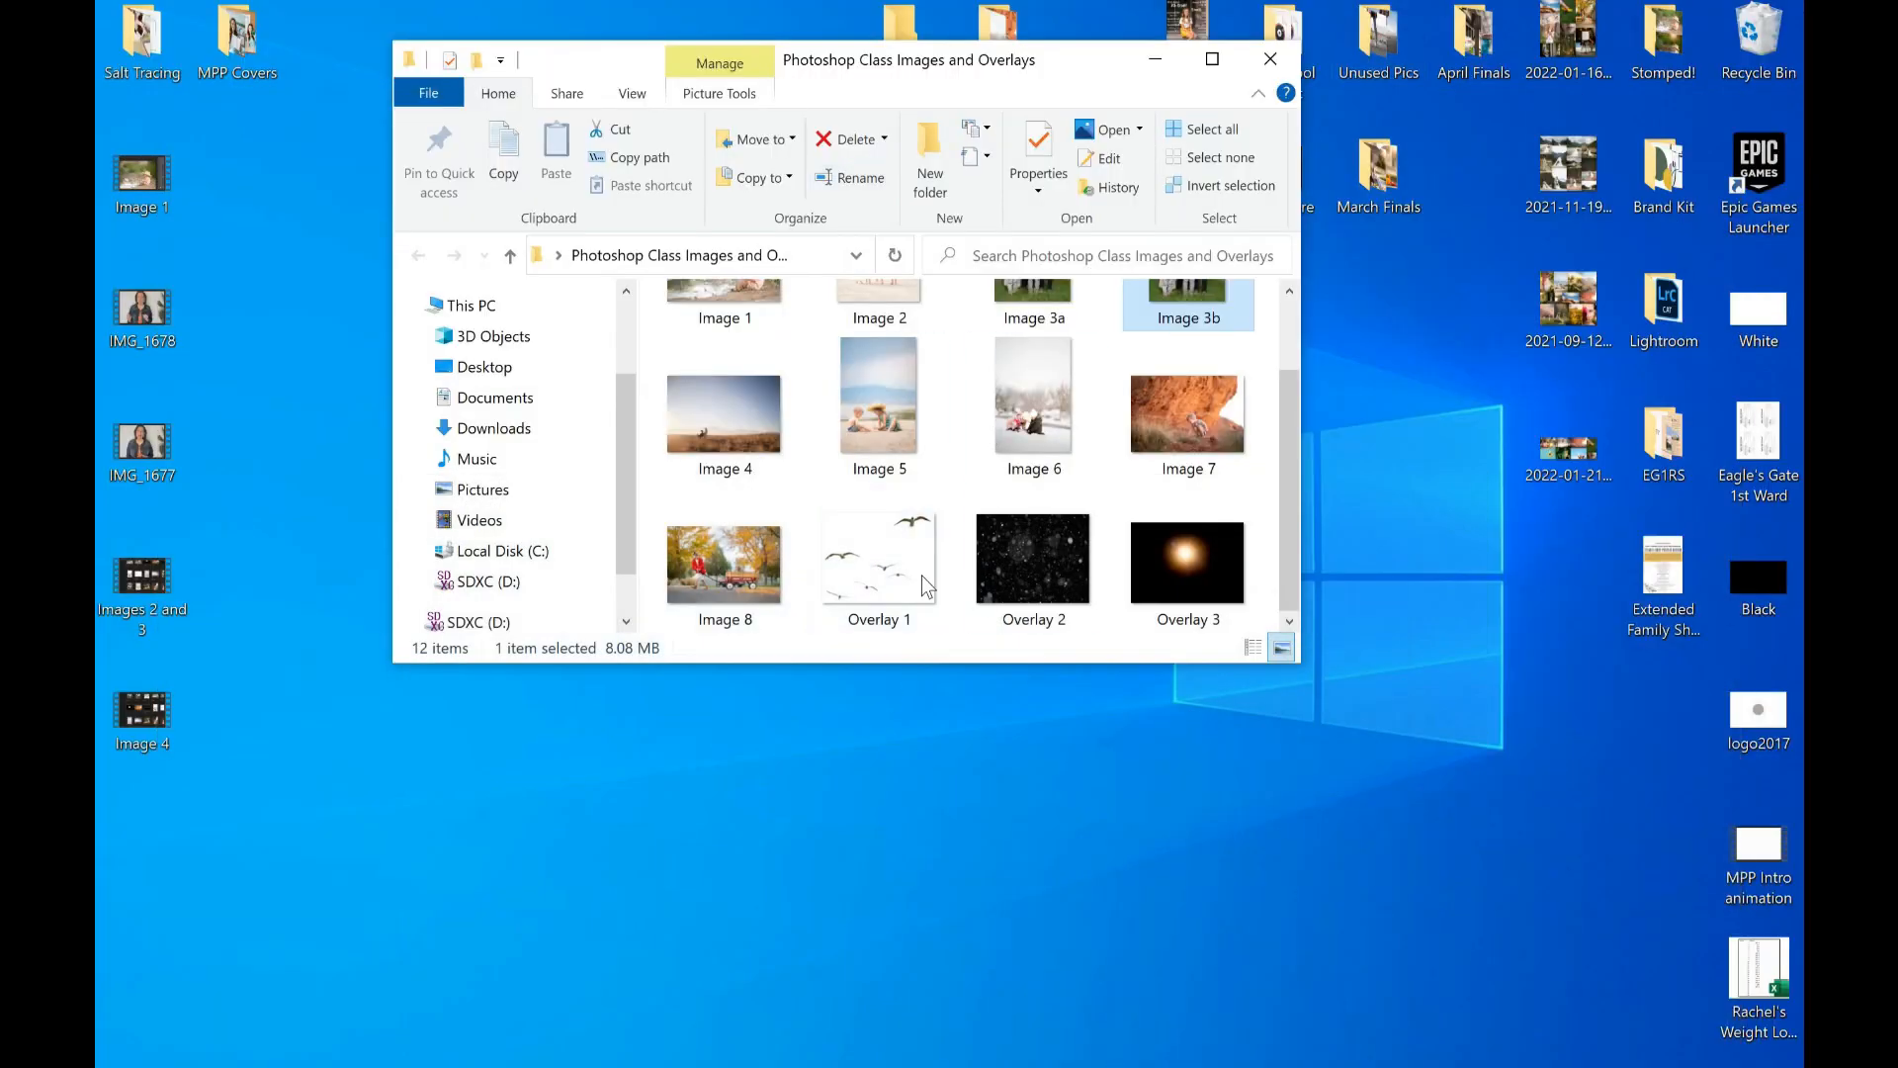
{"action": "key", "text": "alt+Tab"}
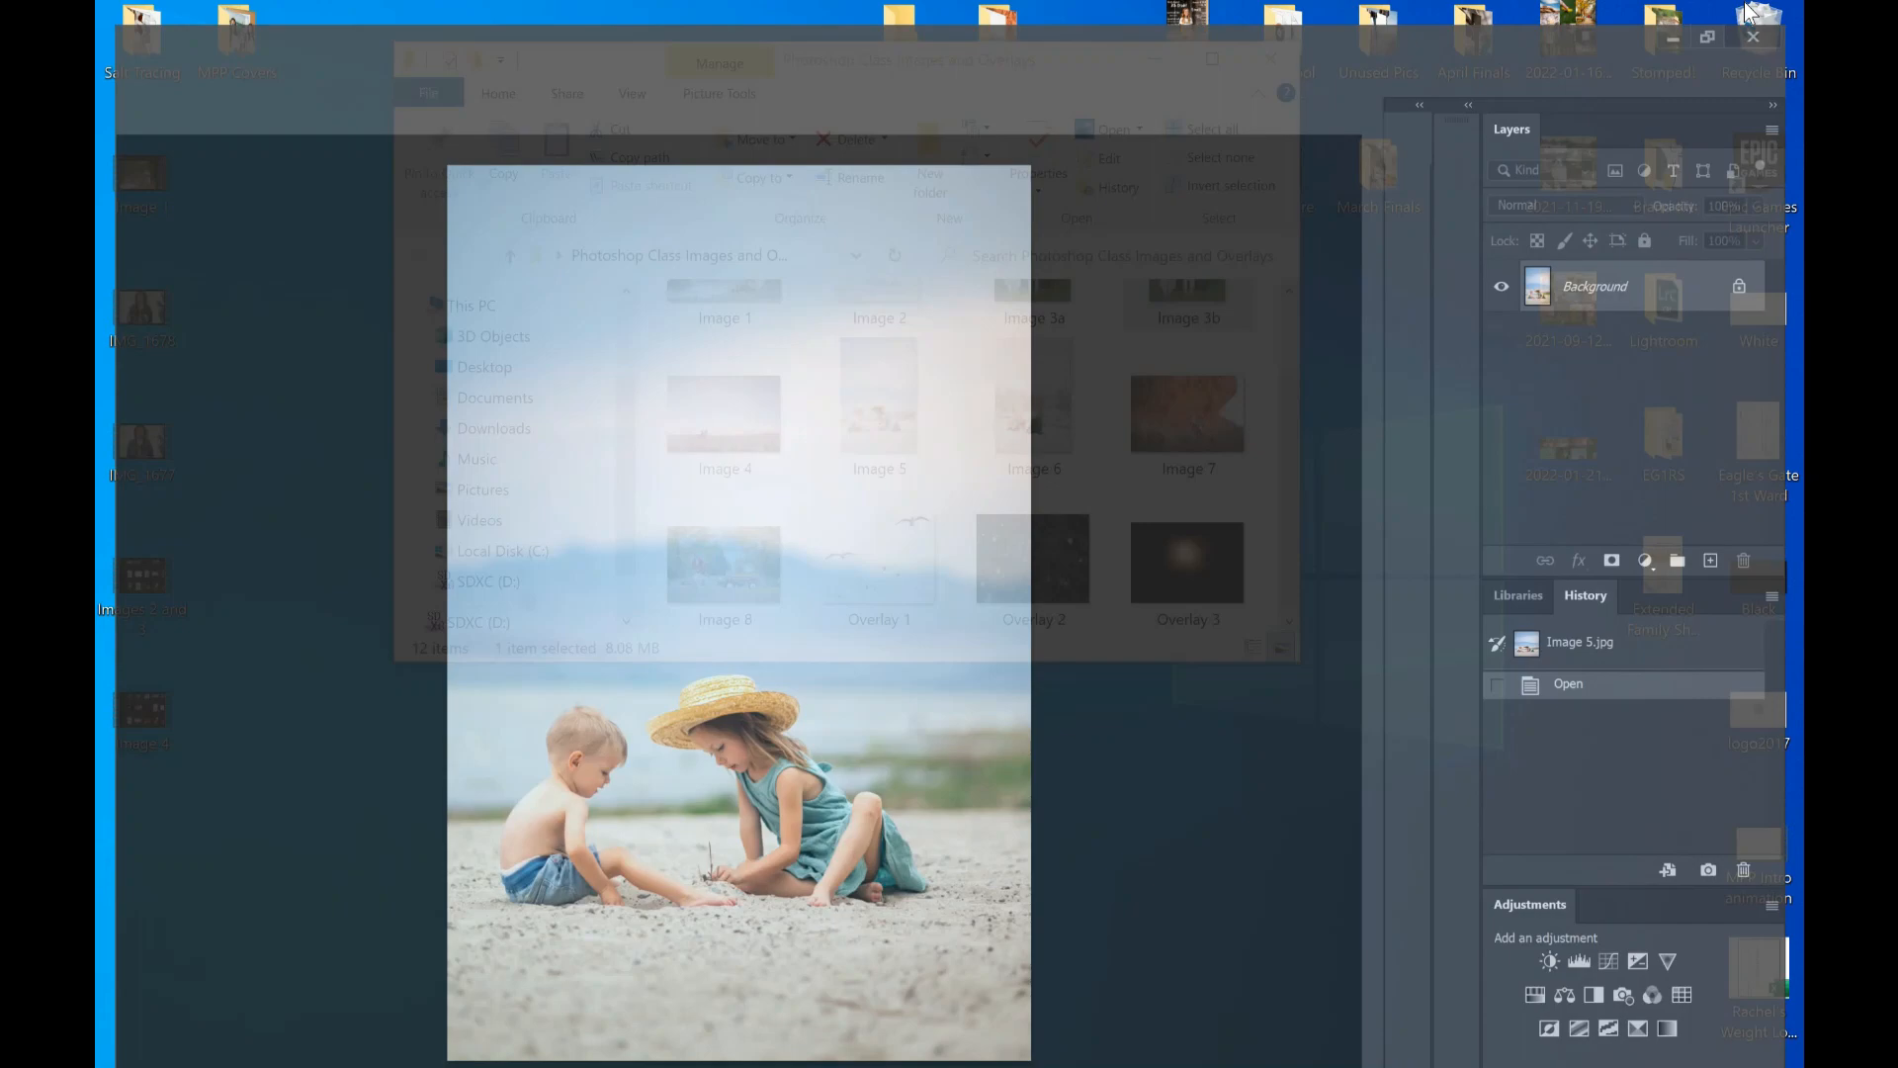
{"action": "left_click", "coordinate": [1729, 9]}
{"action": "left_click_drag", "start_coordinate": [1001, 81], "coordinate": [1418, 60]}
{"action": "left_click", "coordinate": [1281, 533]}
{"action": "left_click_drag", "start_coordinate": [613, 480], "coordinate": [612, 481]}
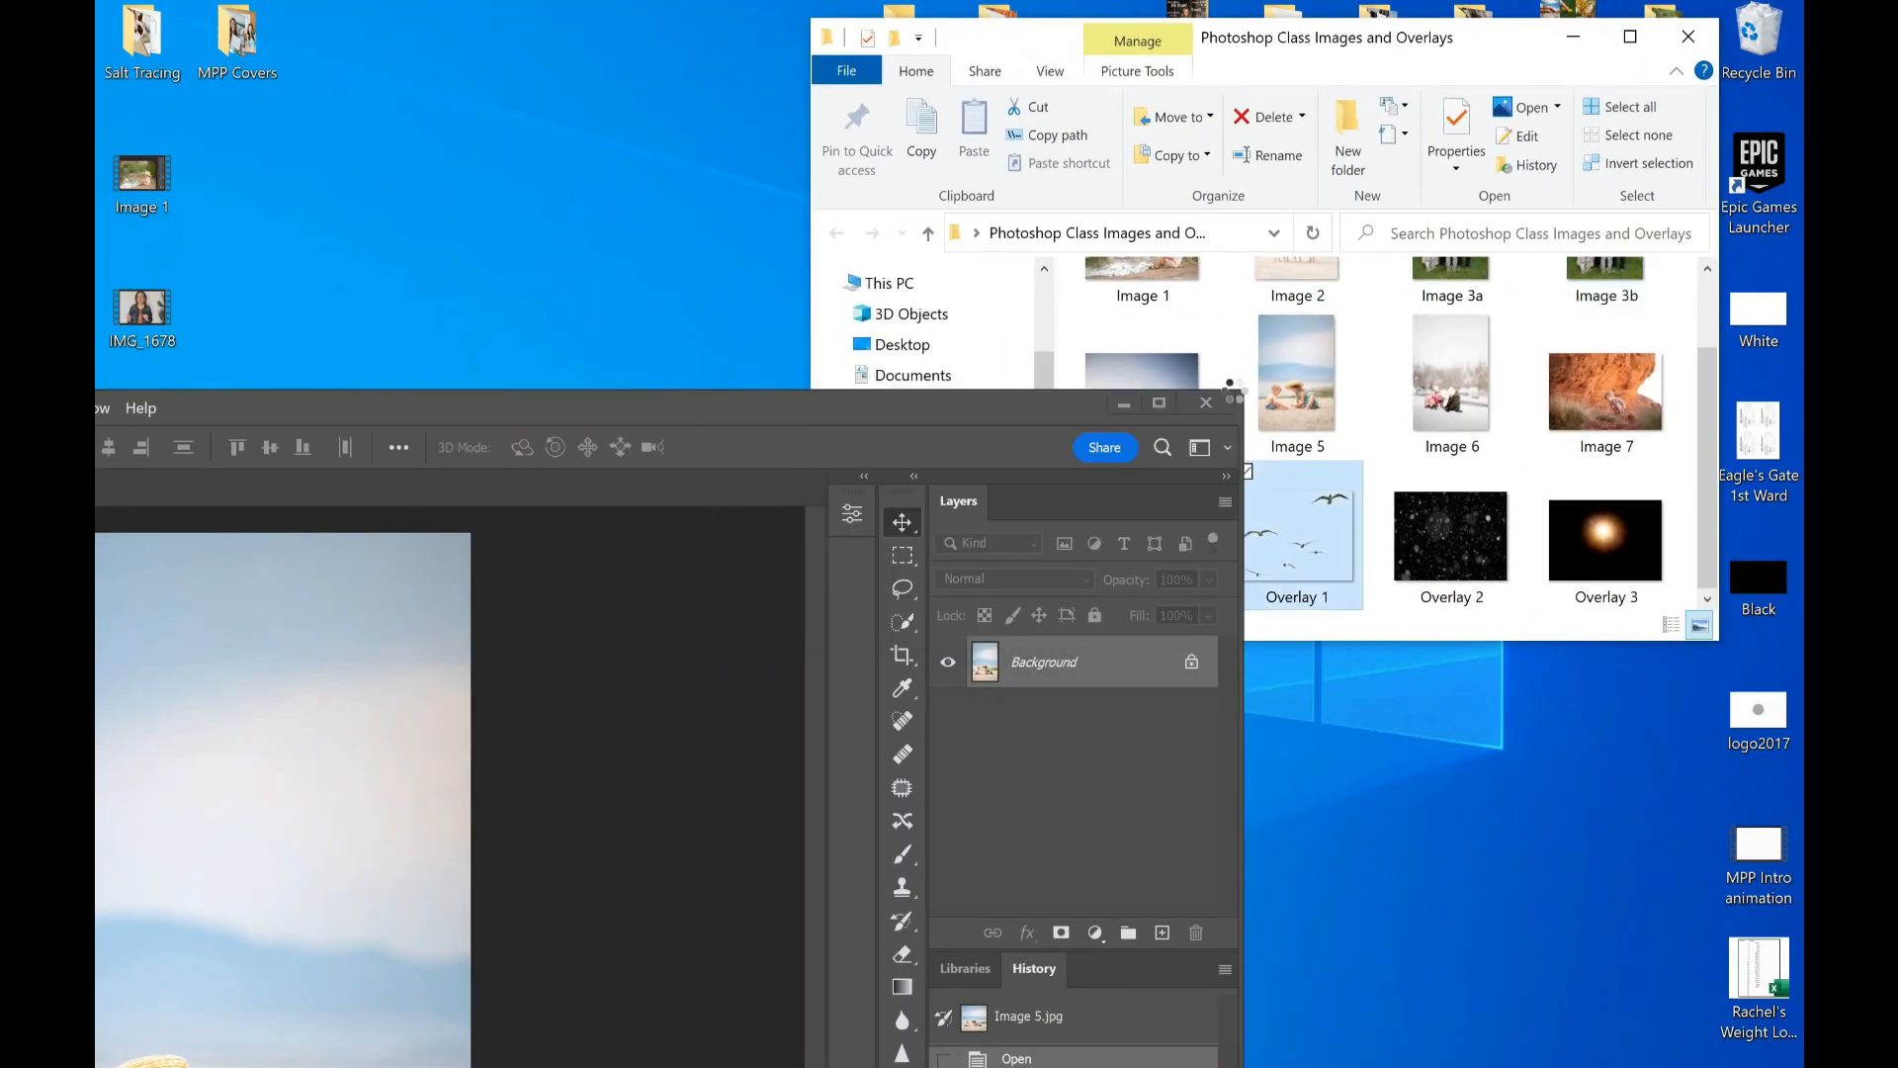
{"action": "left_click", "coordinate": [1152, 395]}
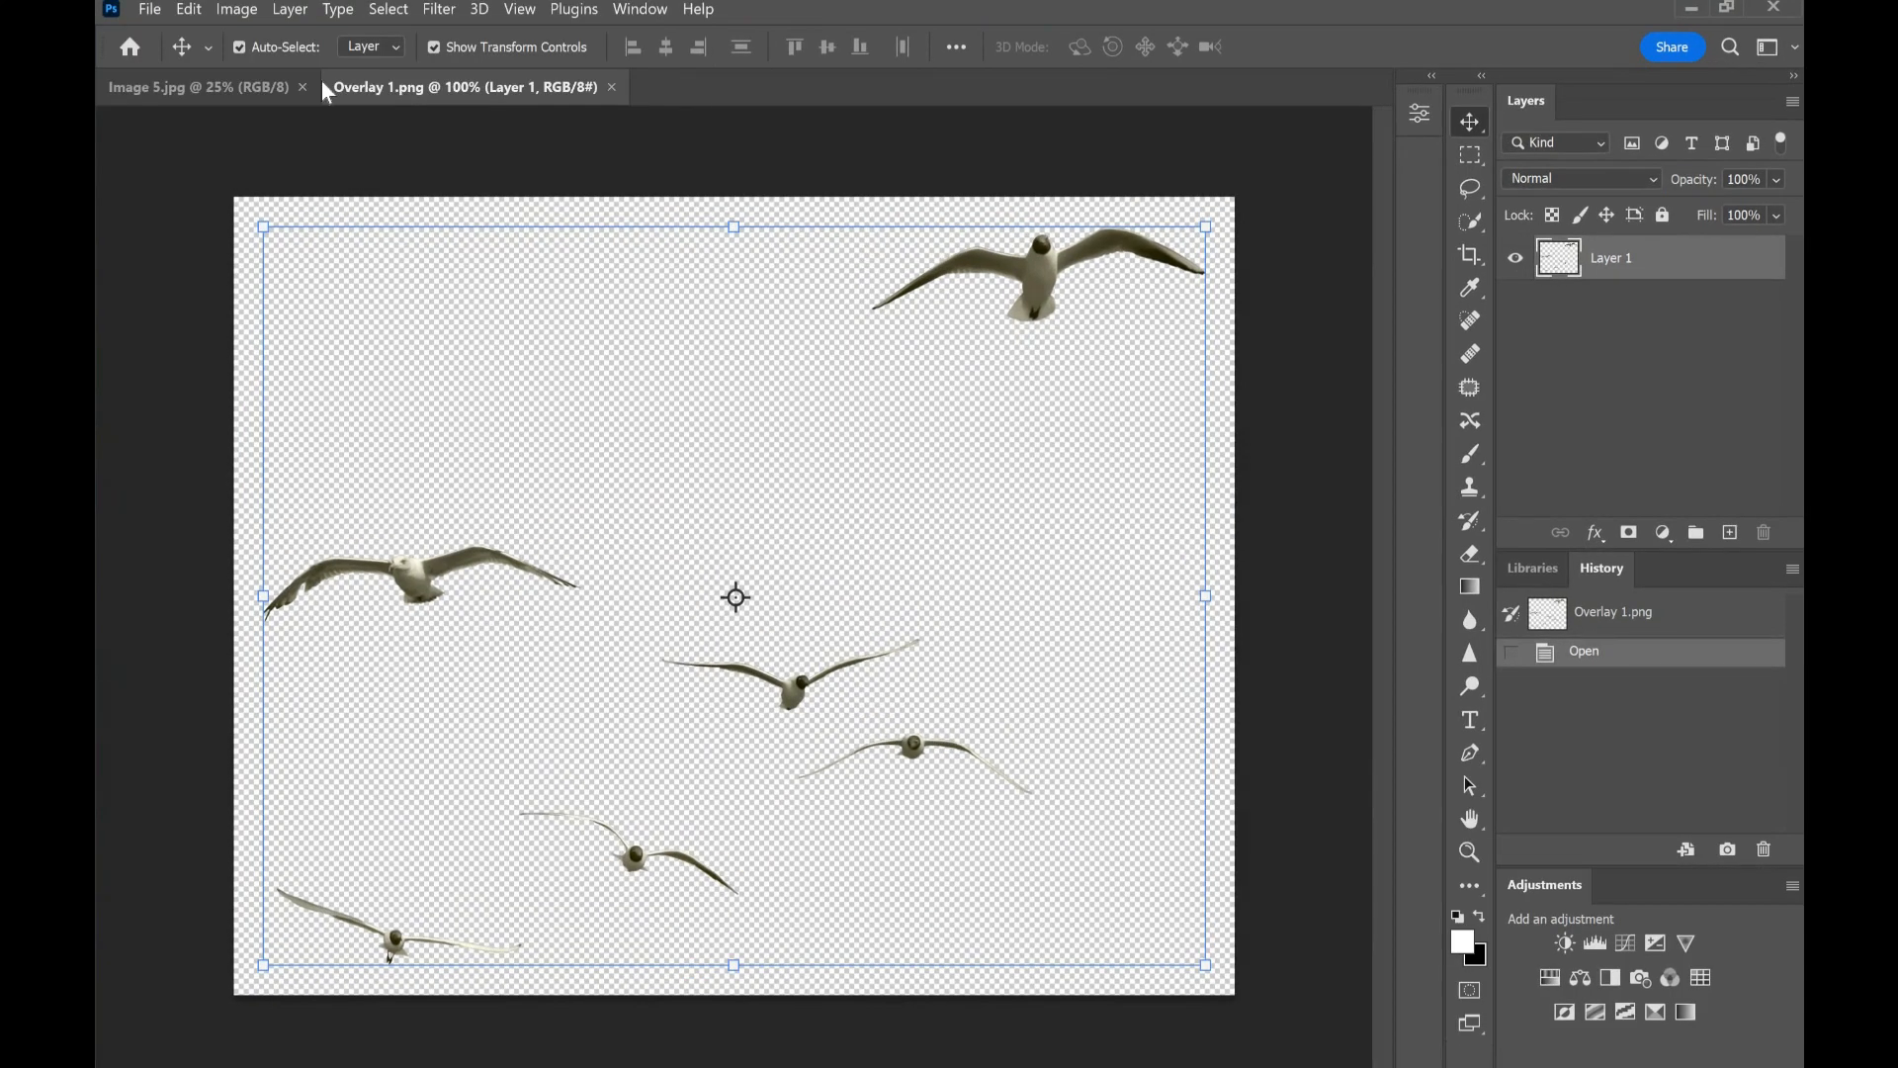
Step: Undock Overlay 1.png into its own floating window and place it beside the Image 5.jpg photo
{"action": "left_click", "coordinate": [237, 87]}
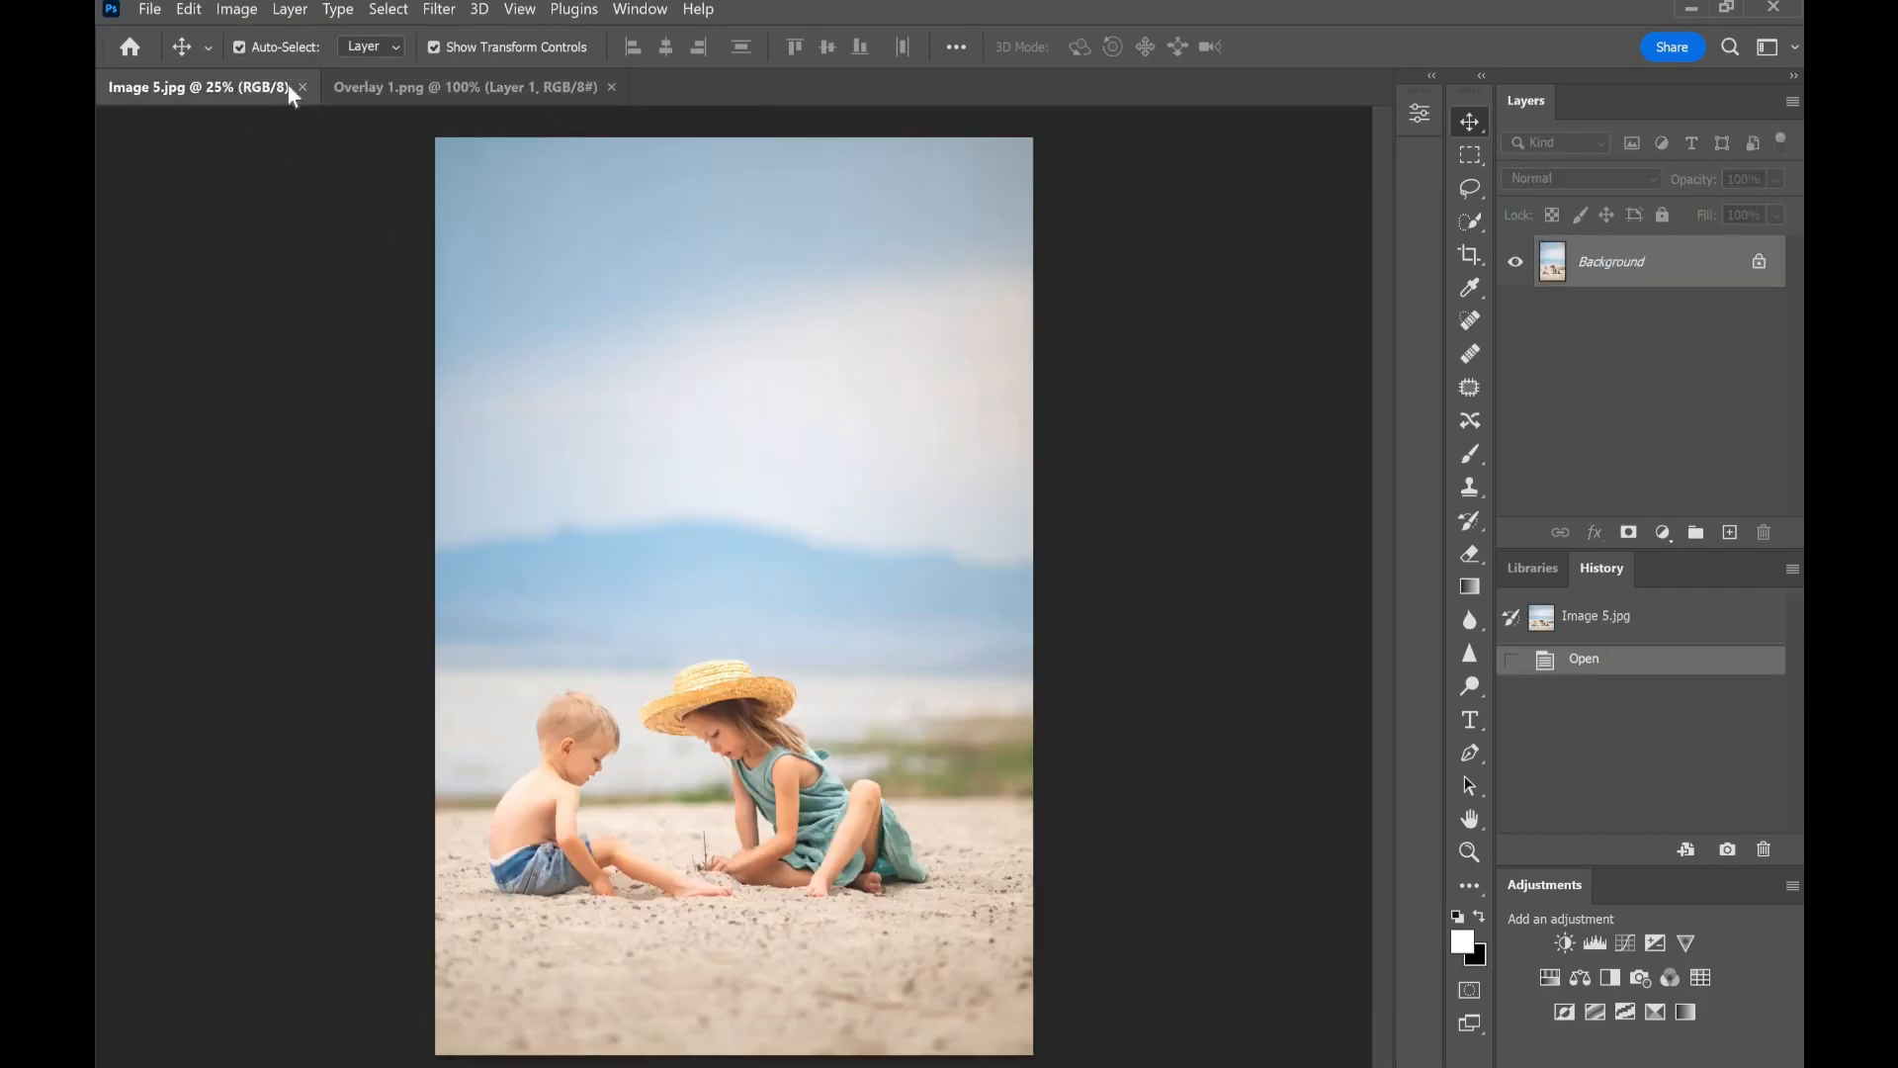
{"action": "left_click", "coordinate": [365, 91]}
{"action": "left_click", "coordinate": [262, 87]}
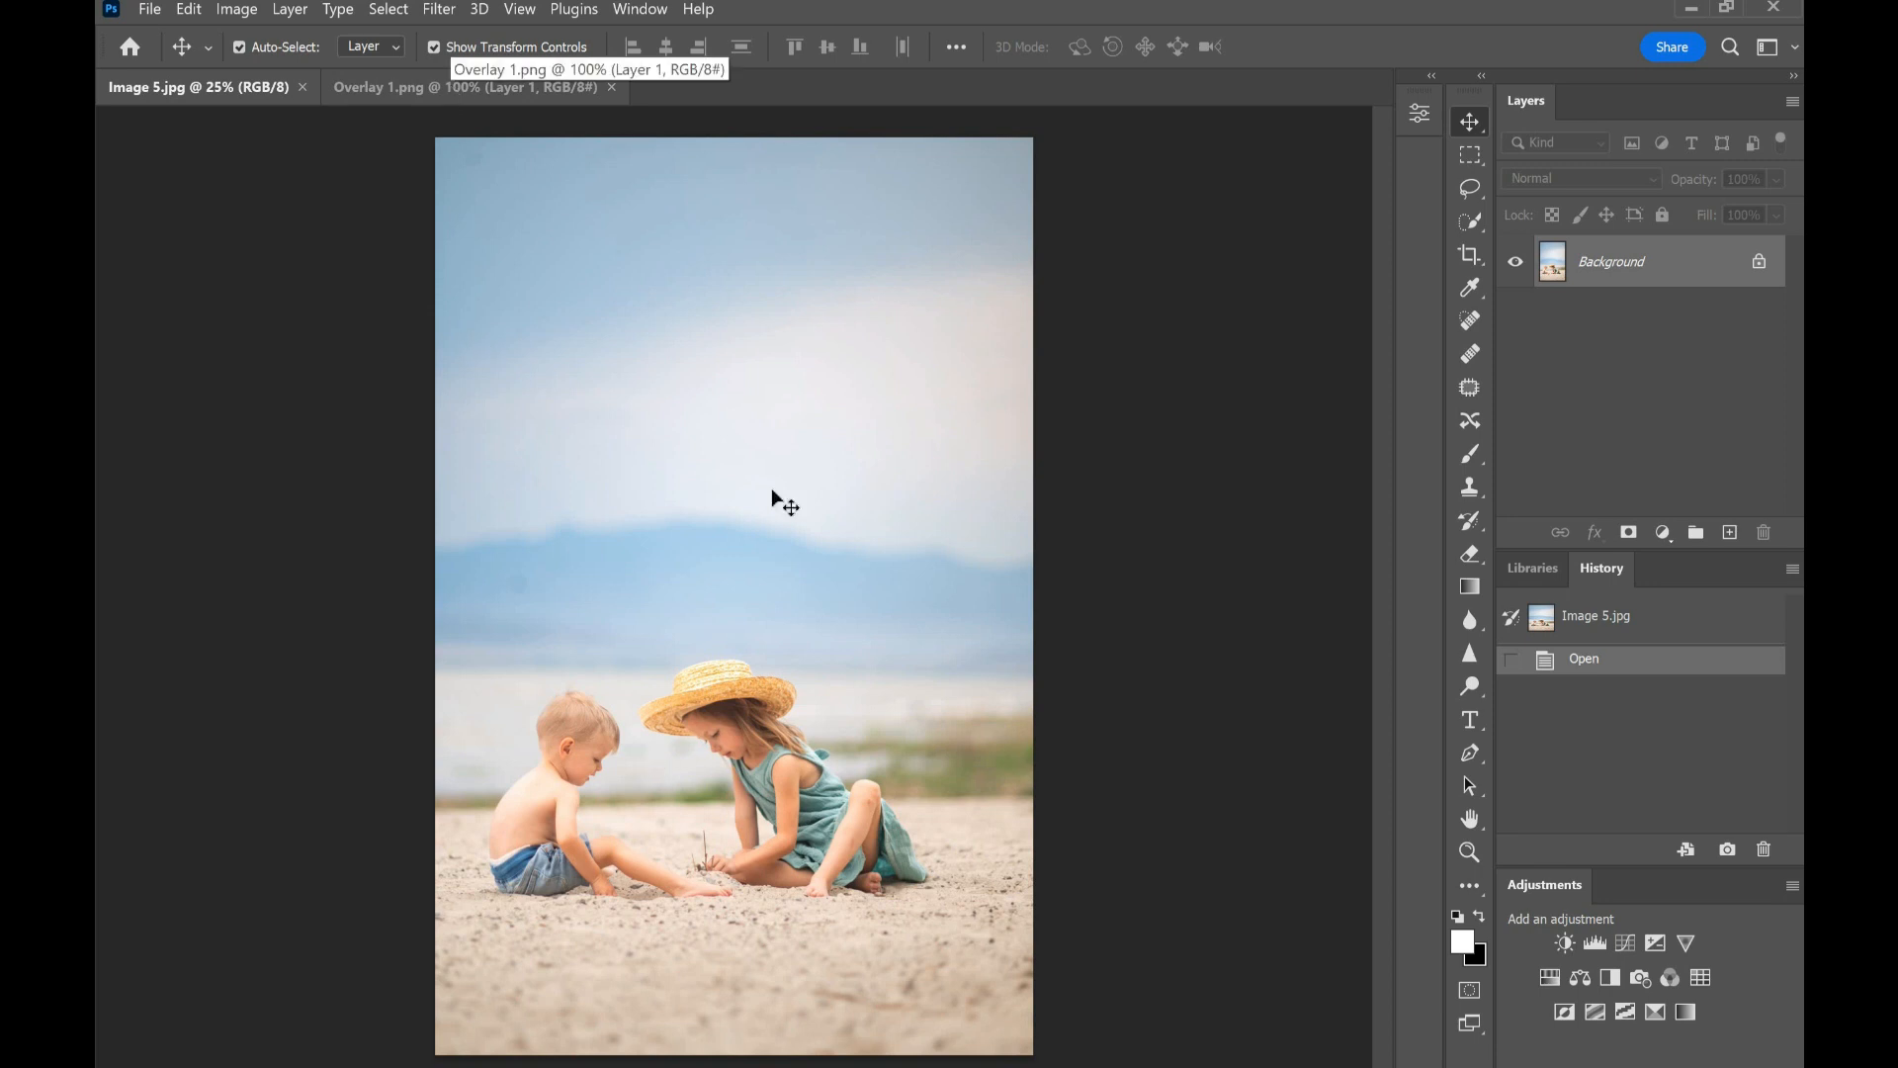
{"action": "left_click_drag", "start_coordinate": [483, 97], "coordinate": [908, 275]}
{"action": "left_click_drag", "start_coordinate": [861, 129], "coordinate": [1407, 188]}
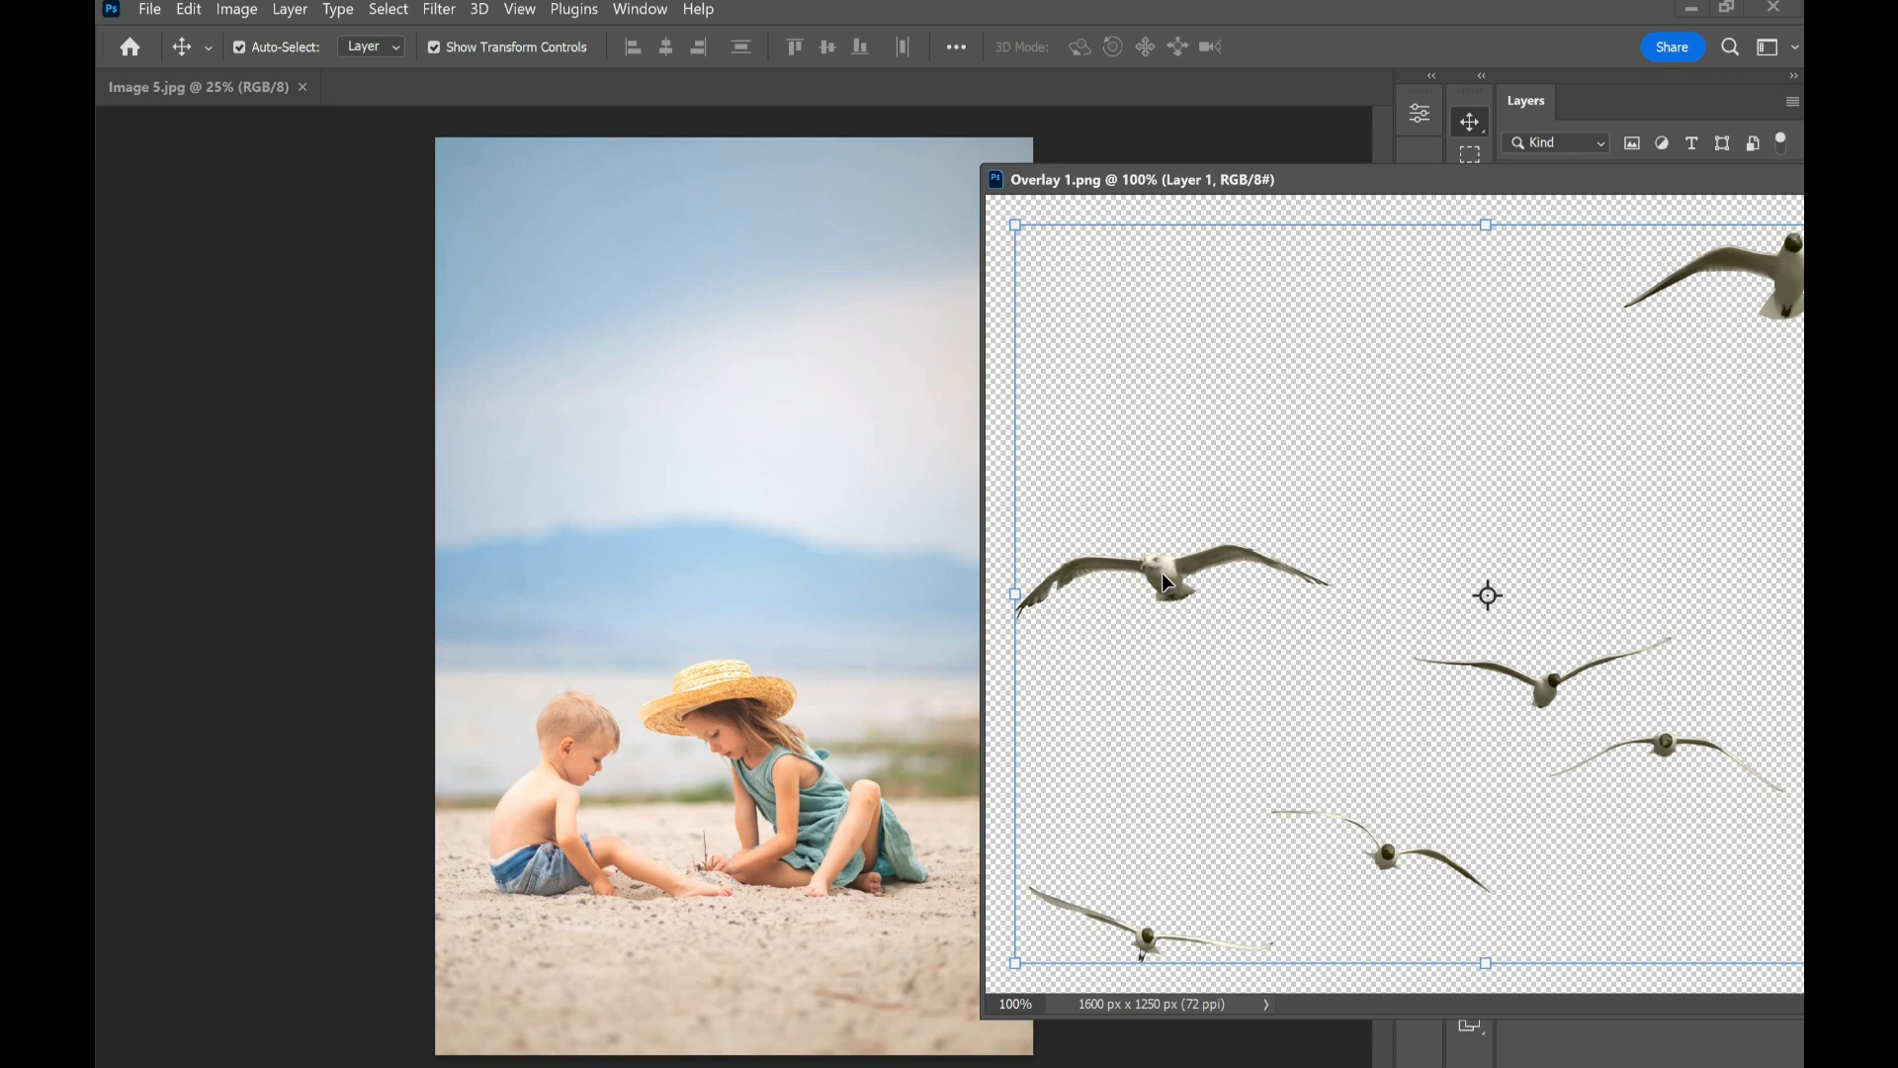
Step: Copy the birds from Overlay 1.png into the middle of Image 5.jpg's sky and dock the overlay window back as a tab
{"action": "left_click_drag", "start_coordinate": [1162, 574], "coordinate": [679, 497]}
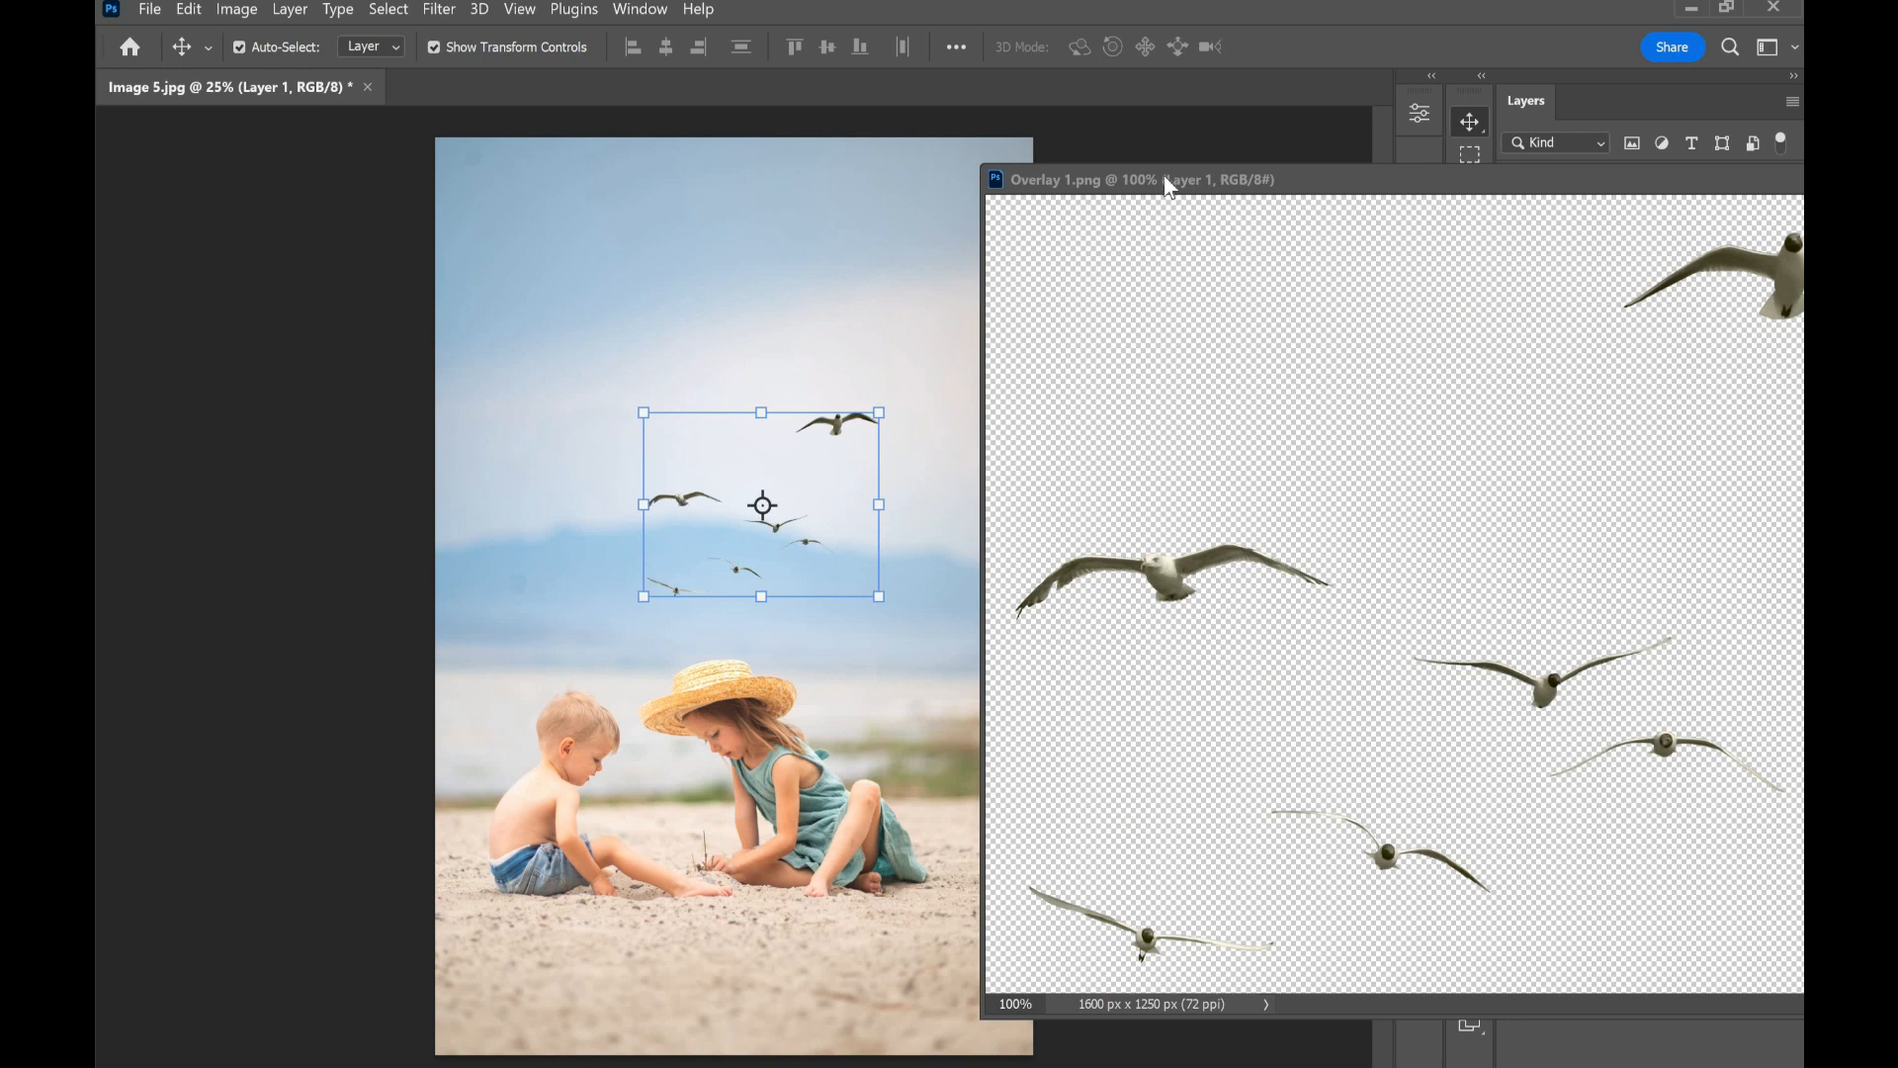
{"action": "left_click_drag", "start_coordinate": [1166, 177], "coordinate": [465, 94]}
{"action": "left_click", "coordinate": [294, 75]}
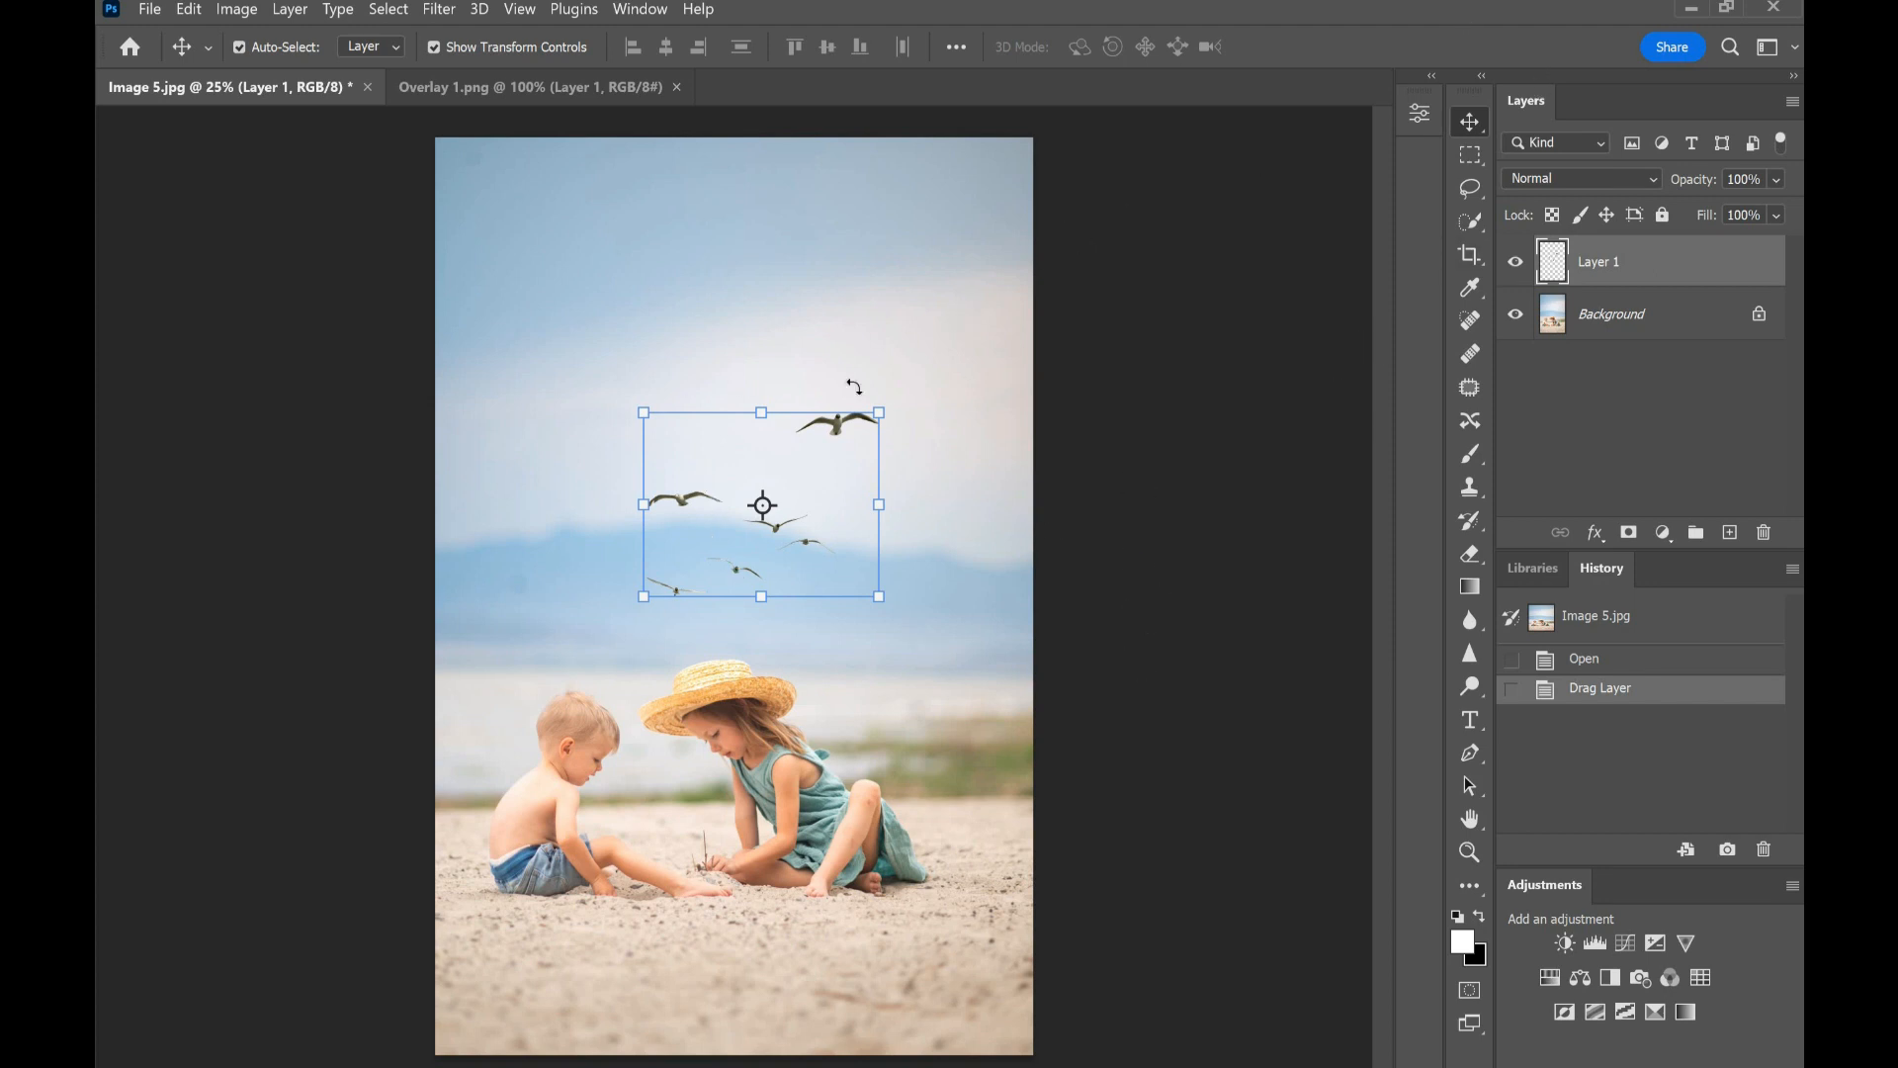
Step: Enlarge the bird layer in Image 5.jpg proportionally to about 116% and apply the transform
{"action": "left_click", "coordinate": [898, 318]}
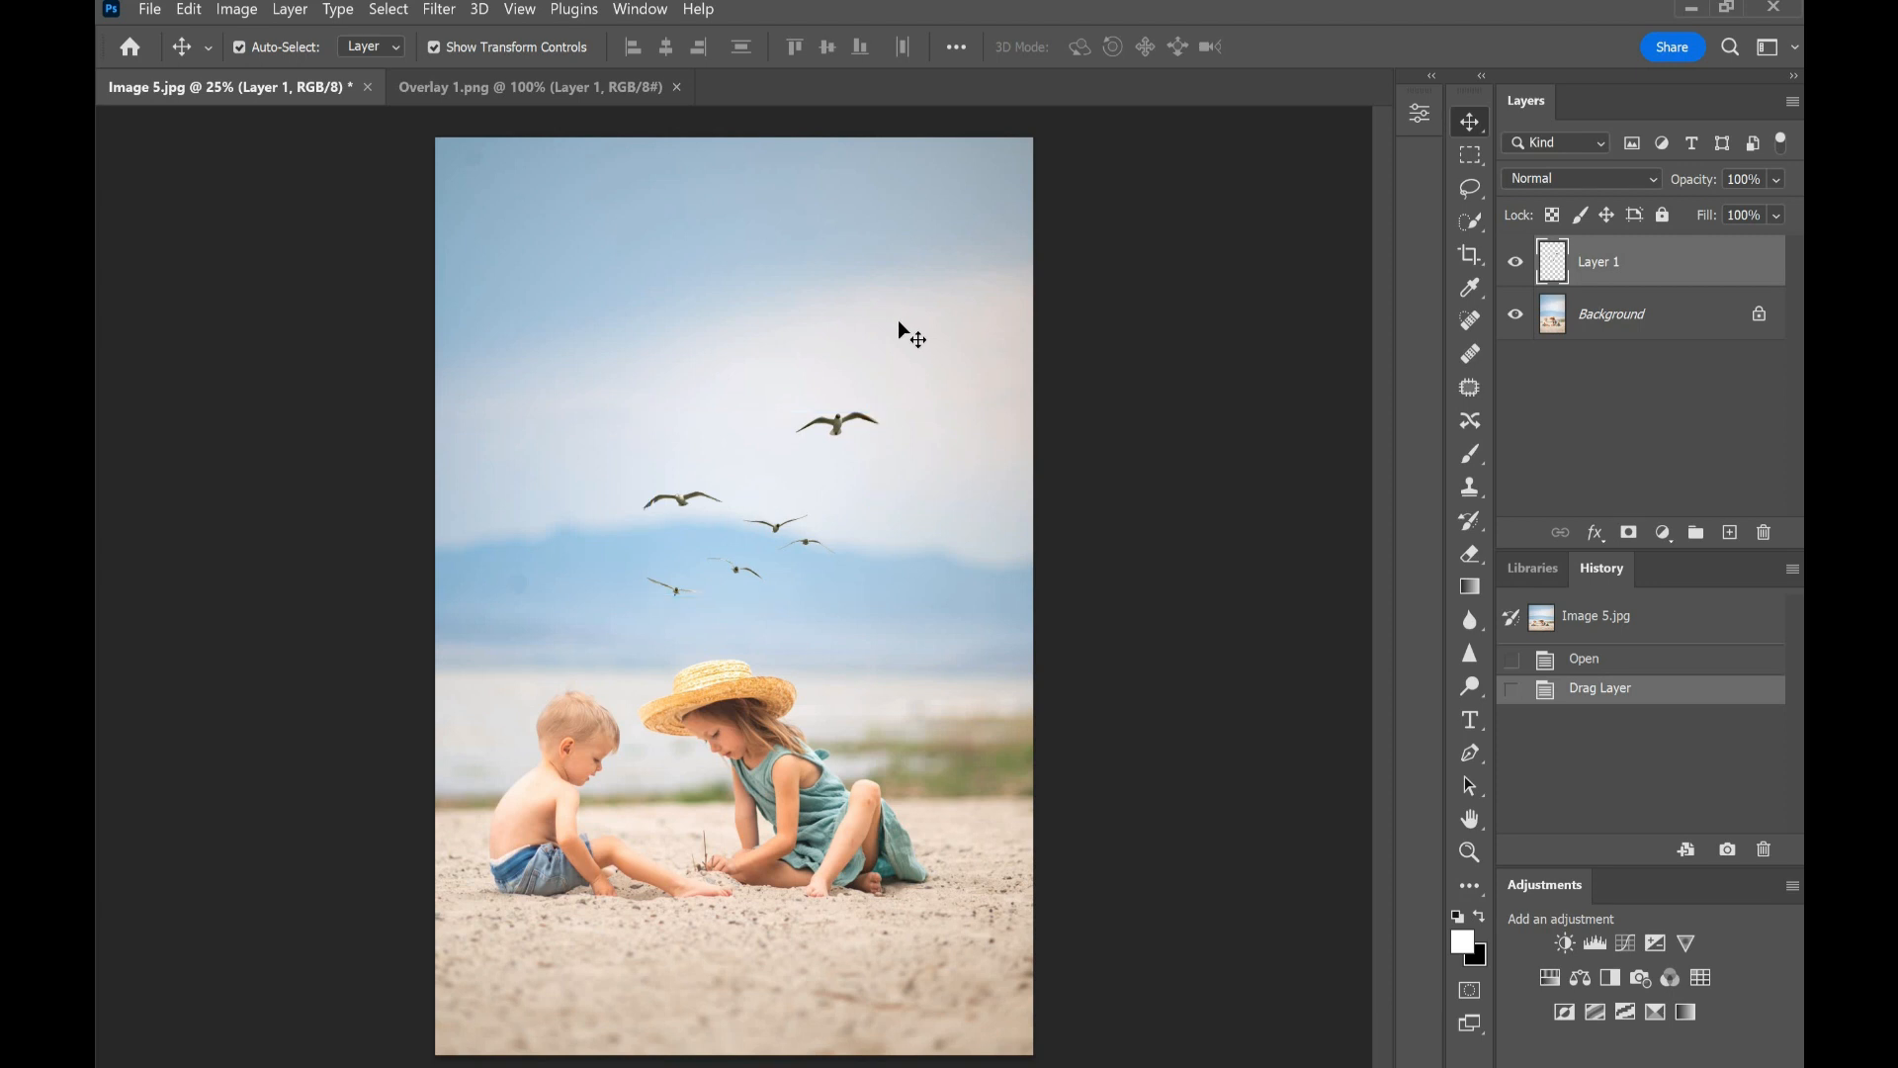
{"action": "left_click", "coordinate": [834, 423]}
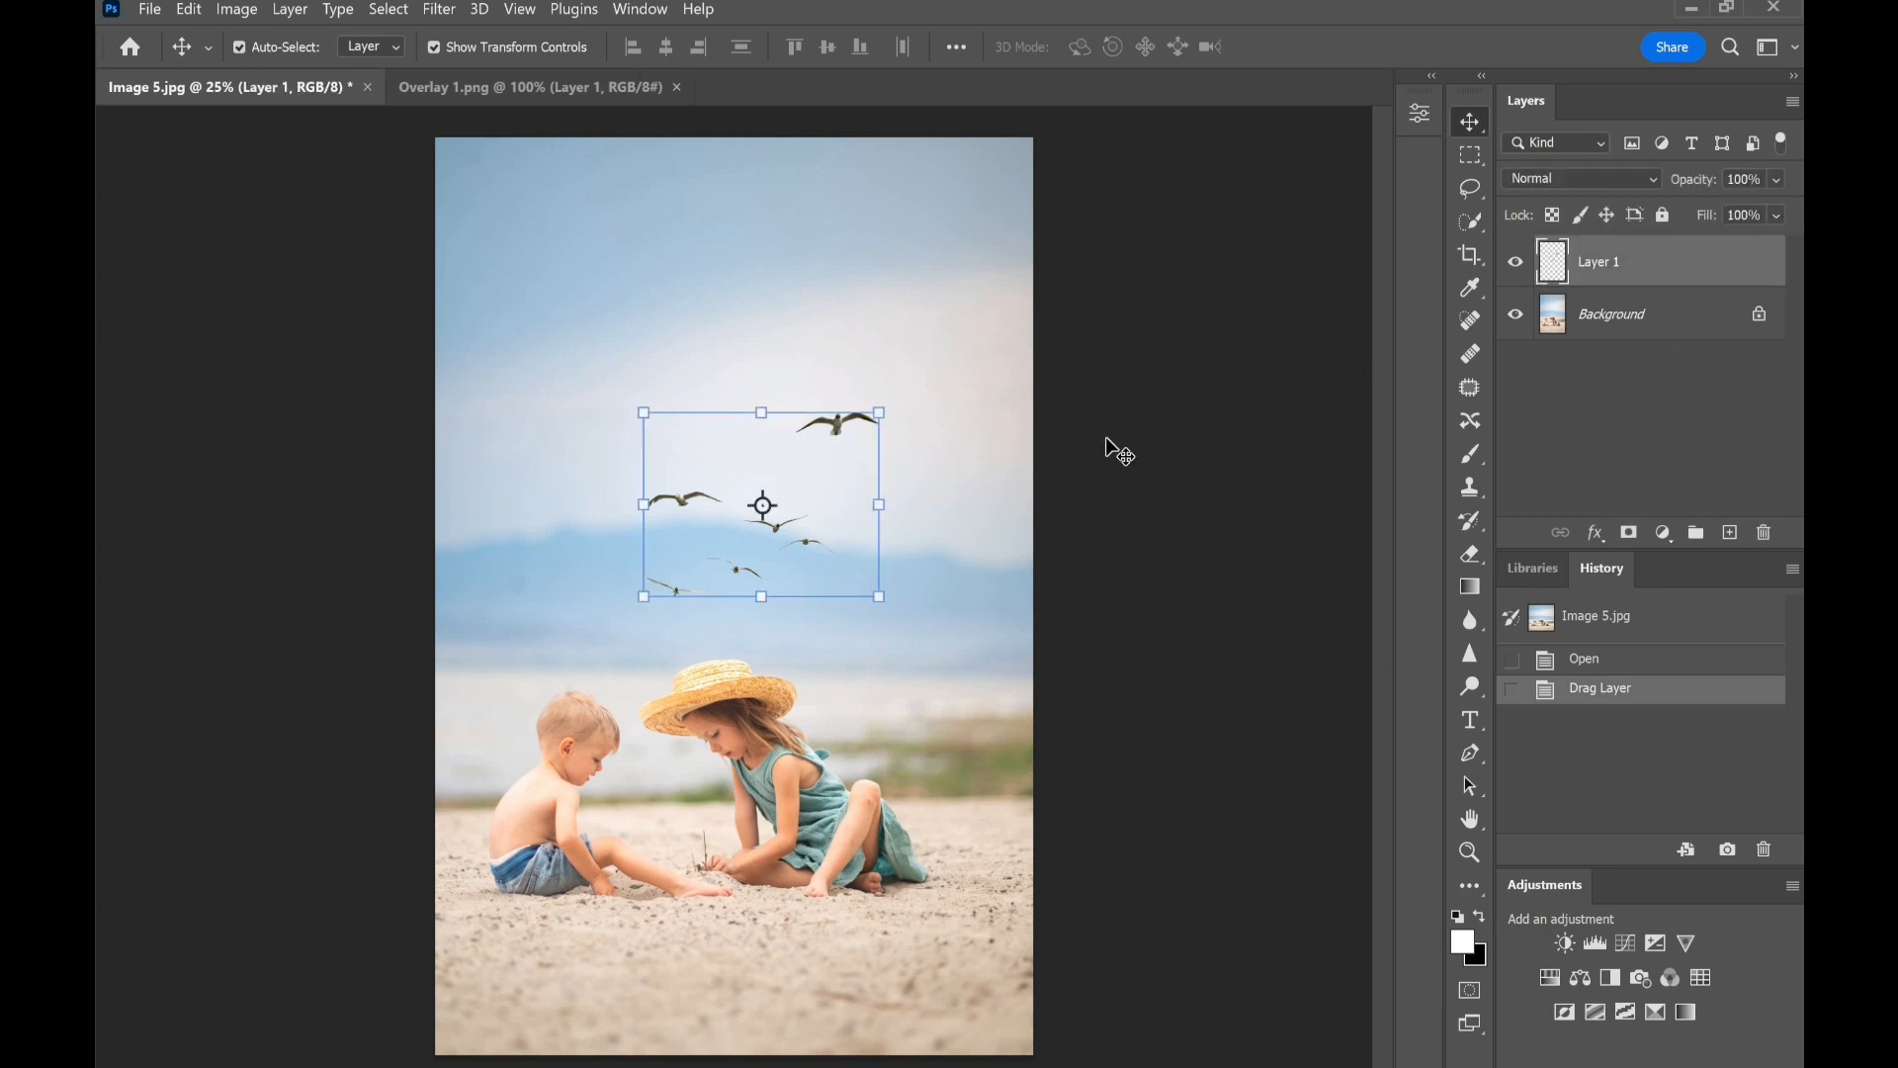
{"action": "left_click_drag", "start_coordinate": [885, 601], "coordinate": [918, 626]}
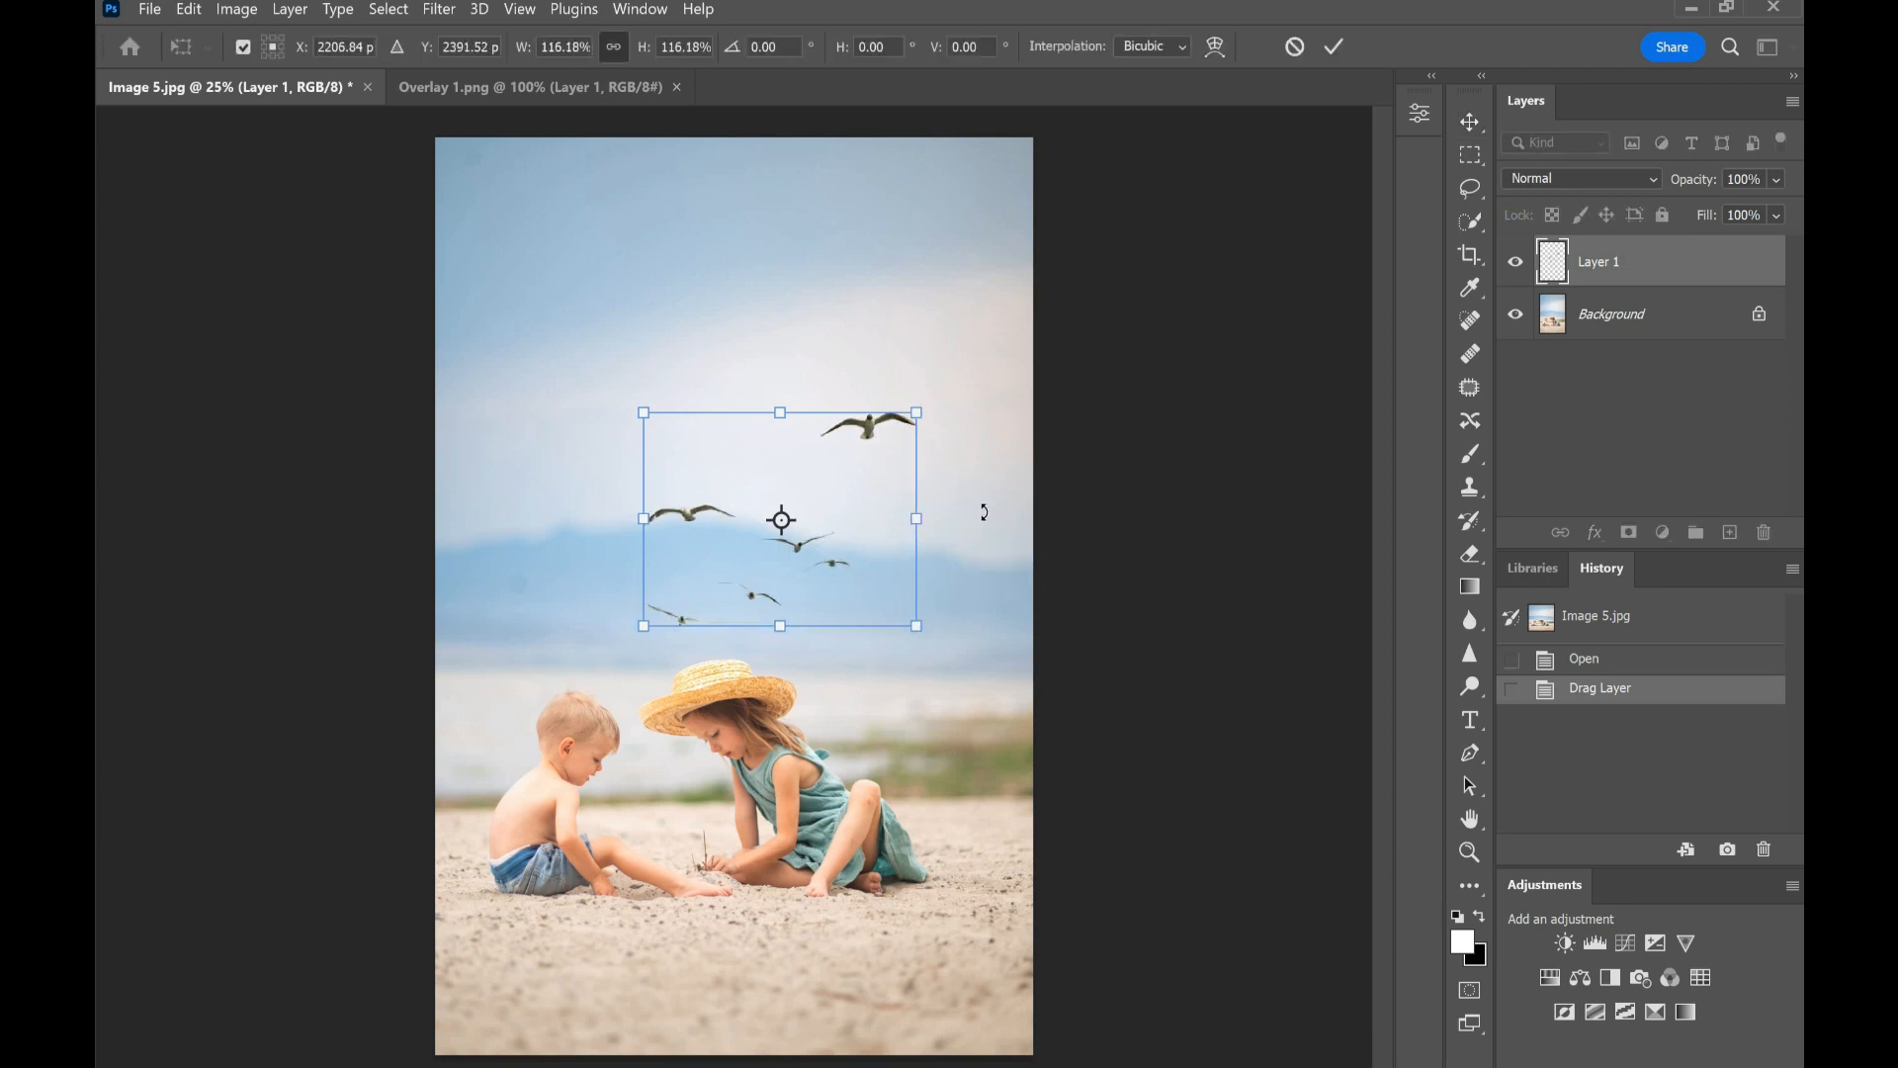
{"action": "left_click", "coordinate": [1471, 120]}
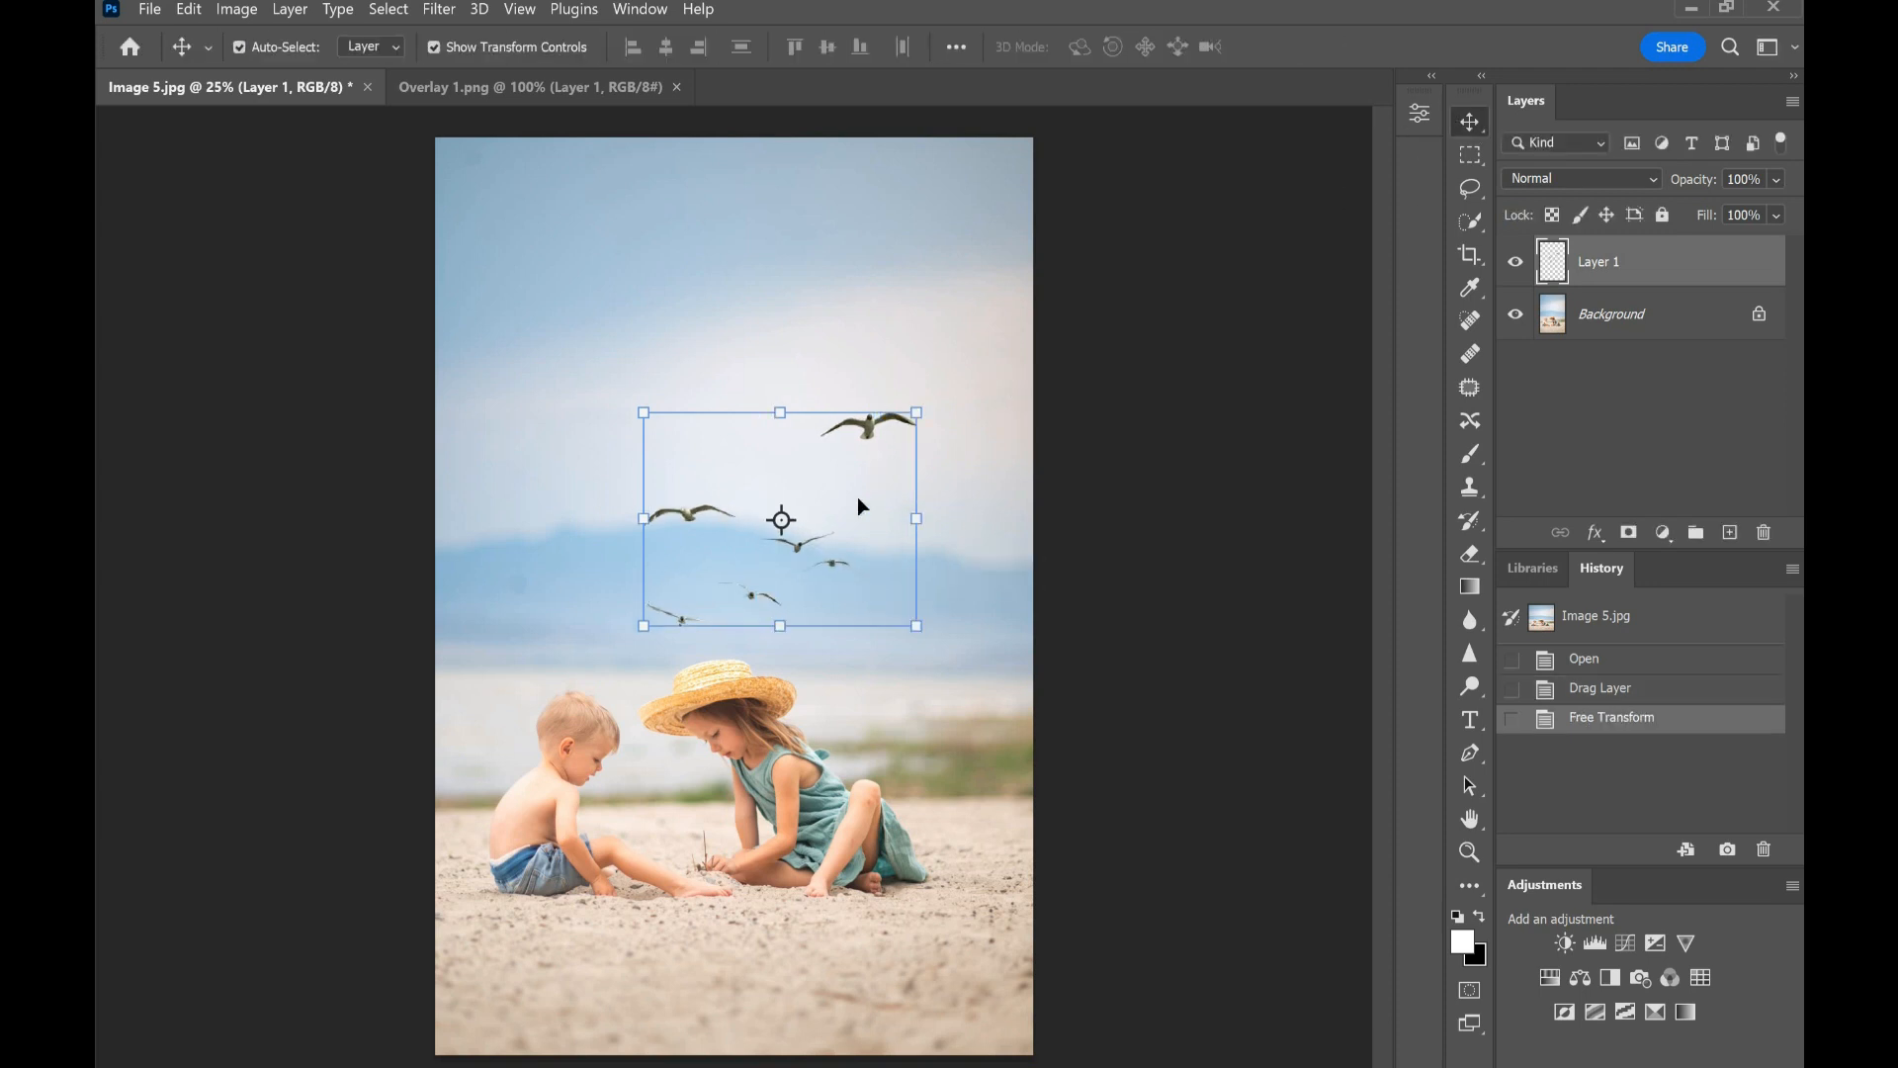
Step: Move the birds toward the photo's right edge, scale them down to about 90% and apply the transform
{"action": "left_click_drag", "start_coordinate": [862, 429], "coordinate": [995, 412]}
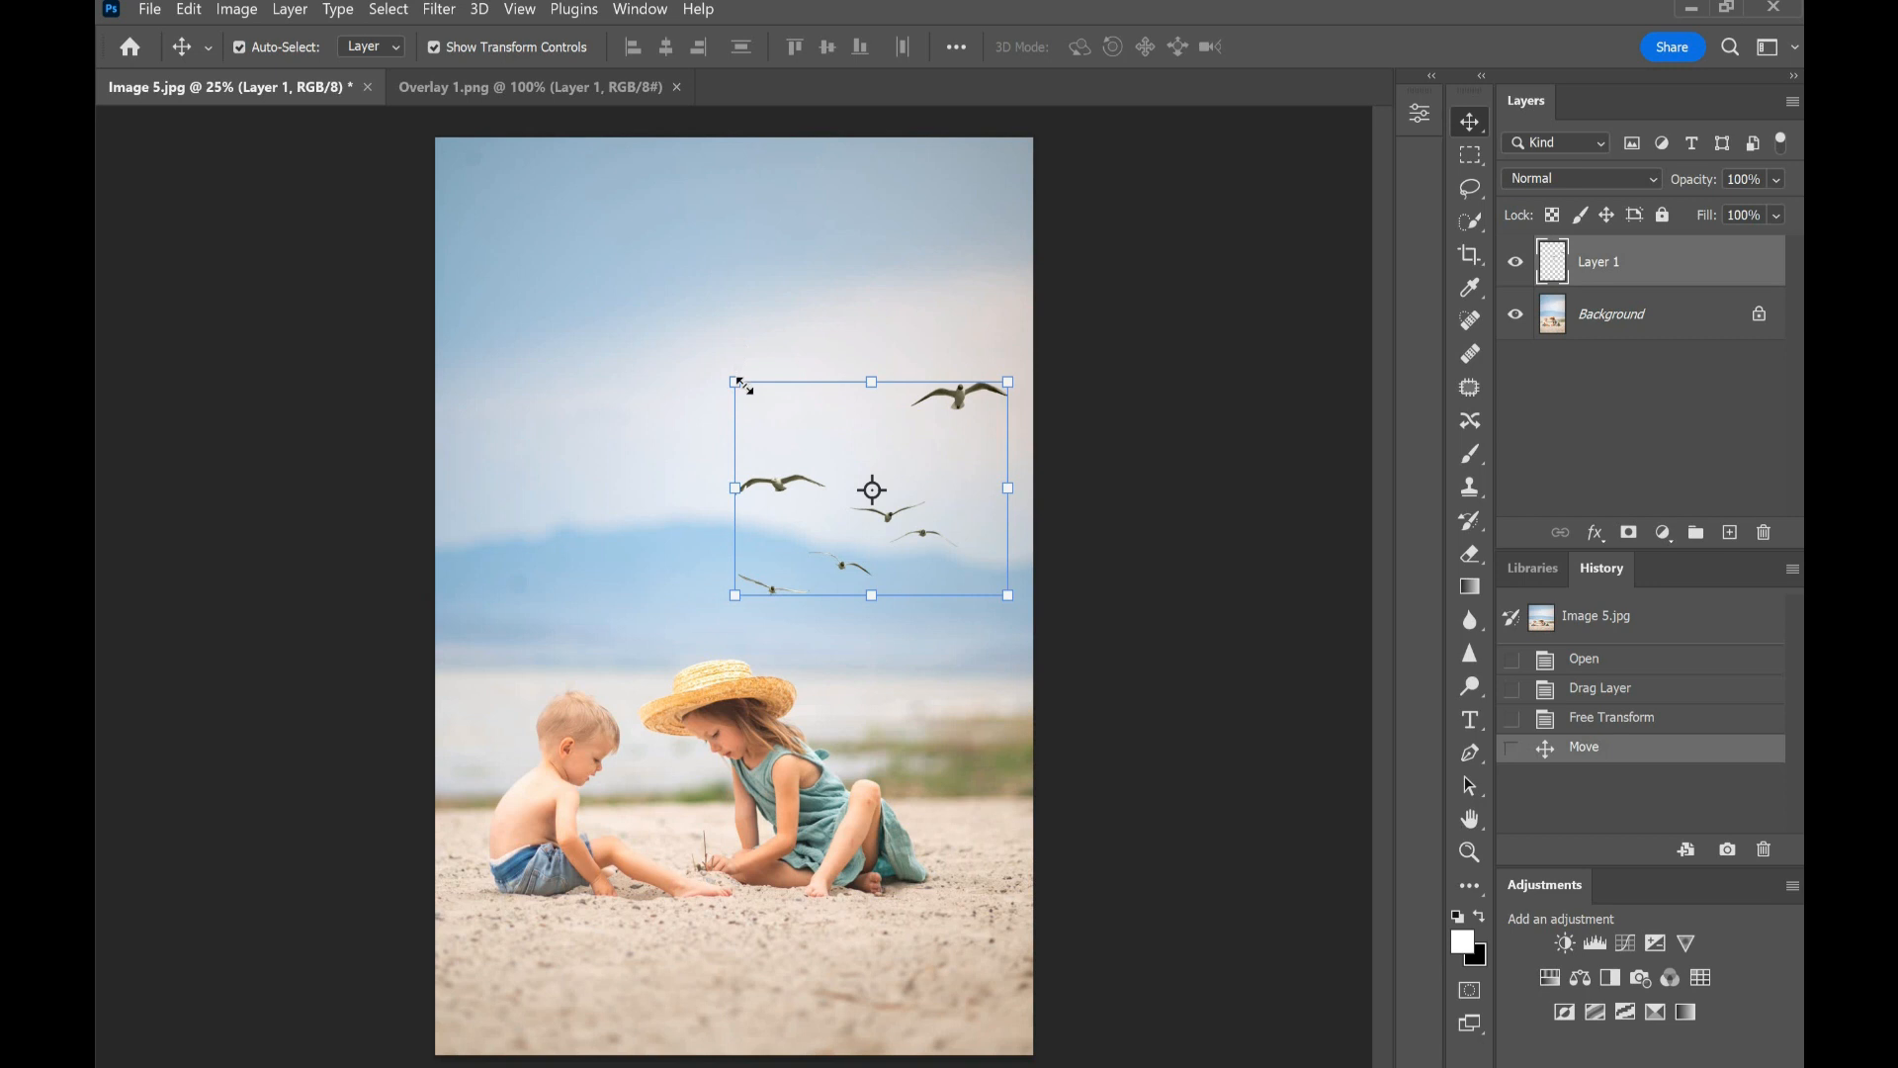
{"action": "left_click_drag", "start_coordinate": [756, 393], "coordinate": [783, 414]}
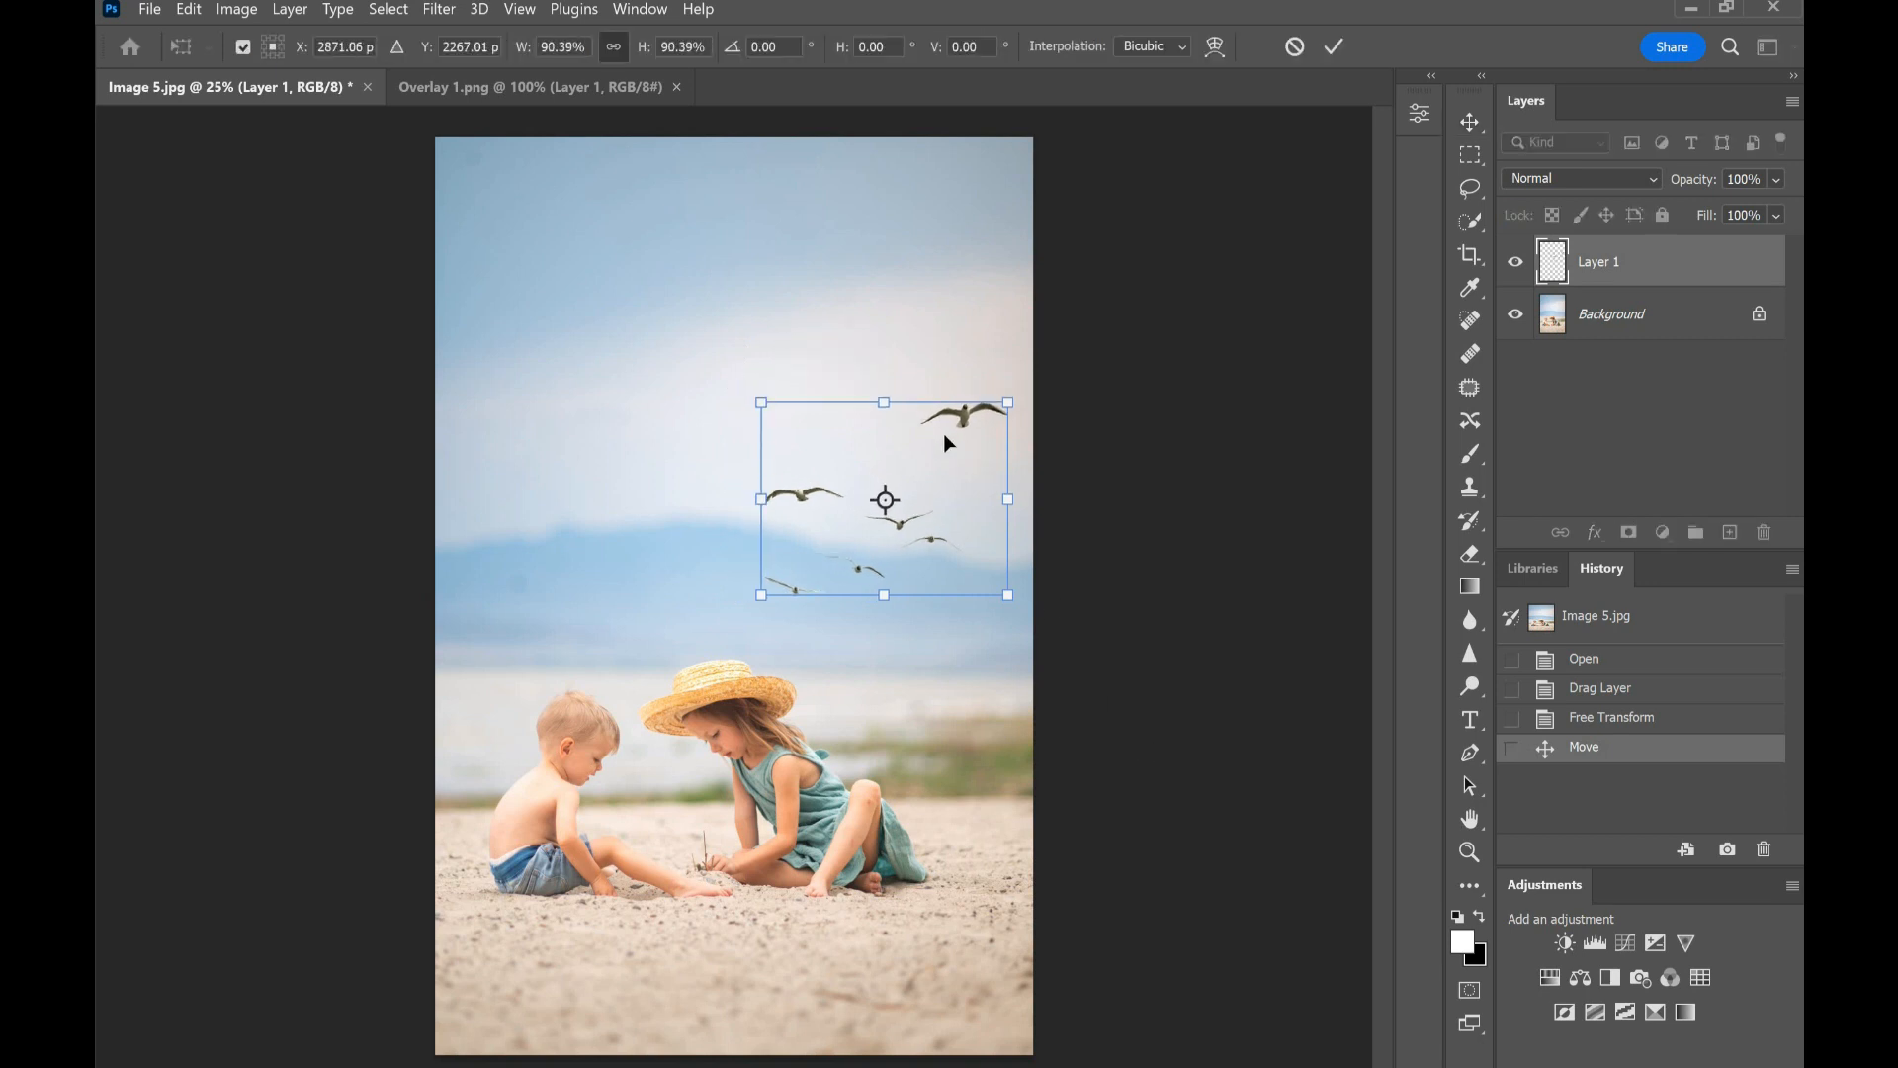
{"action": "left_click_drag", "start_coordinate": [962, 411], "coordinate": [963, 403]}
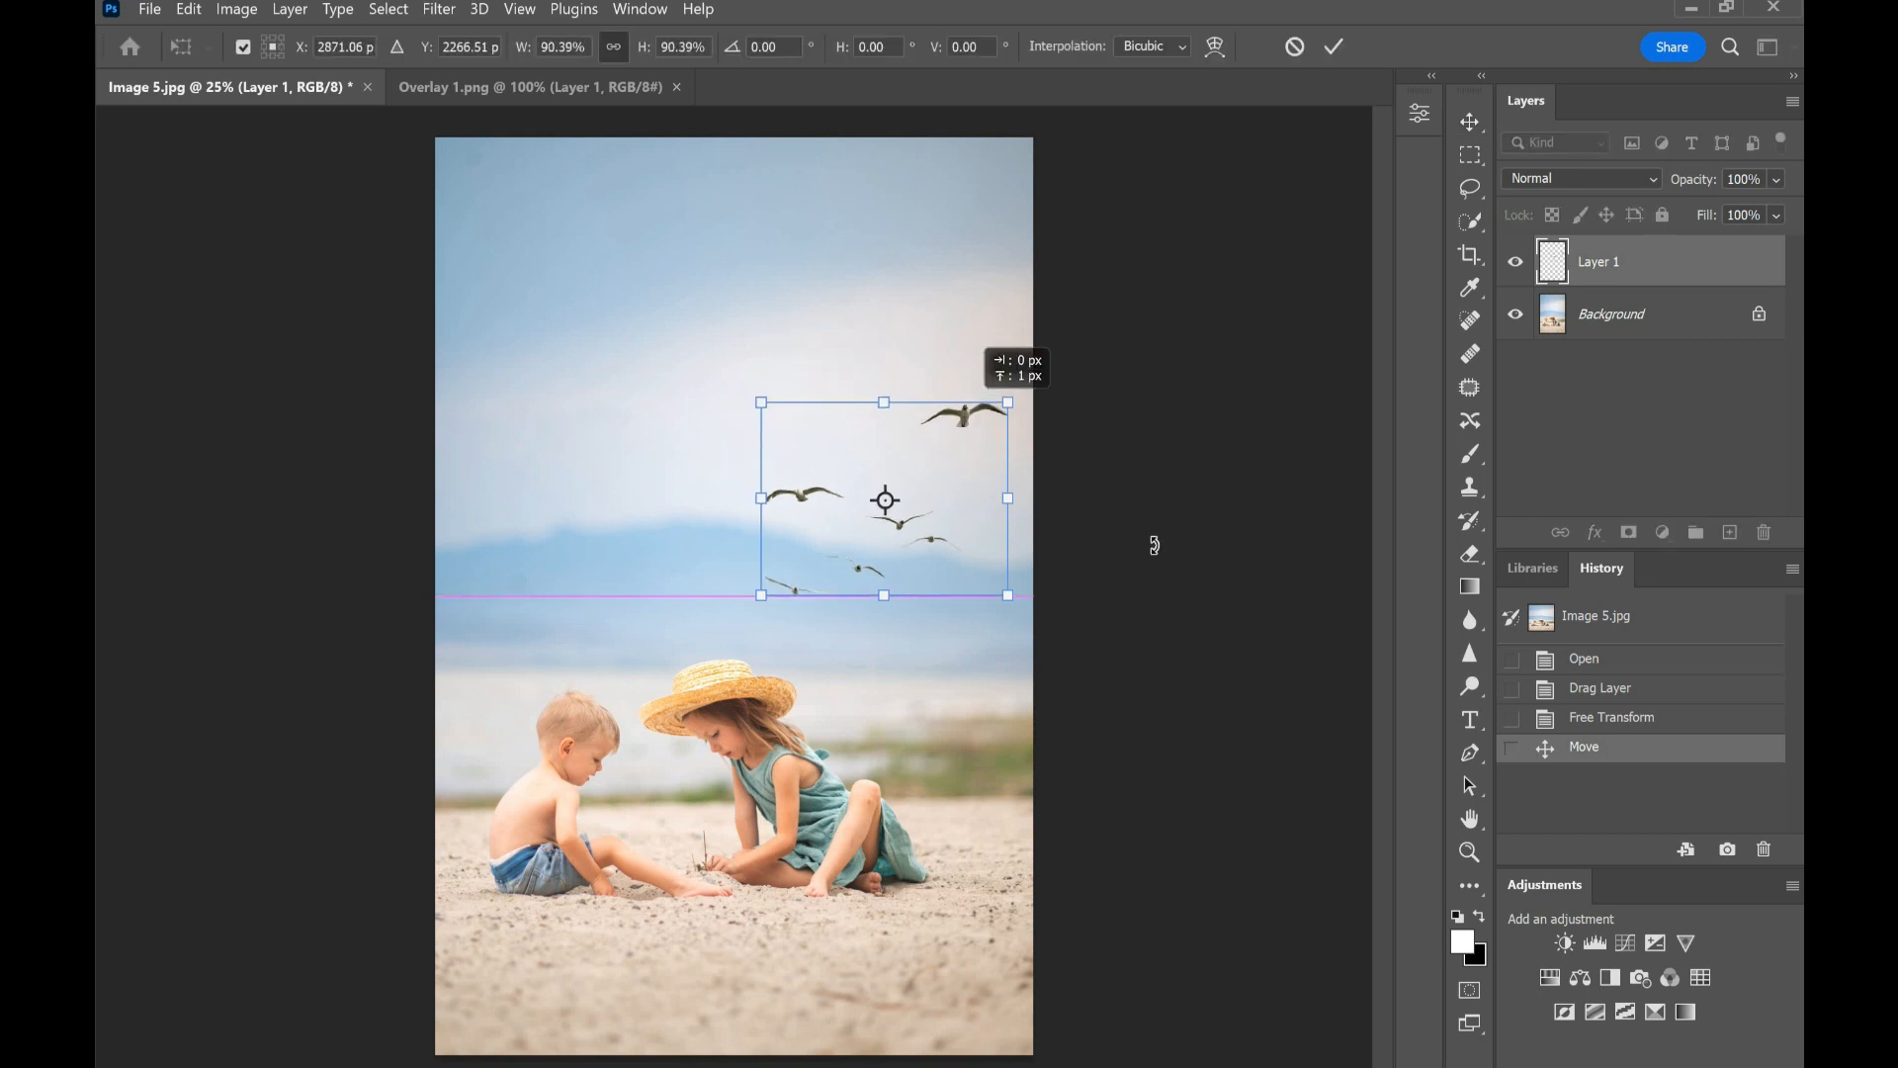
{"action": "left_click", "coordinate": [1473, 117]}
{"action": "left_click", "coordinate": [1248, 835]}
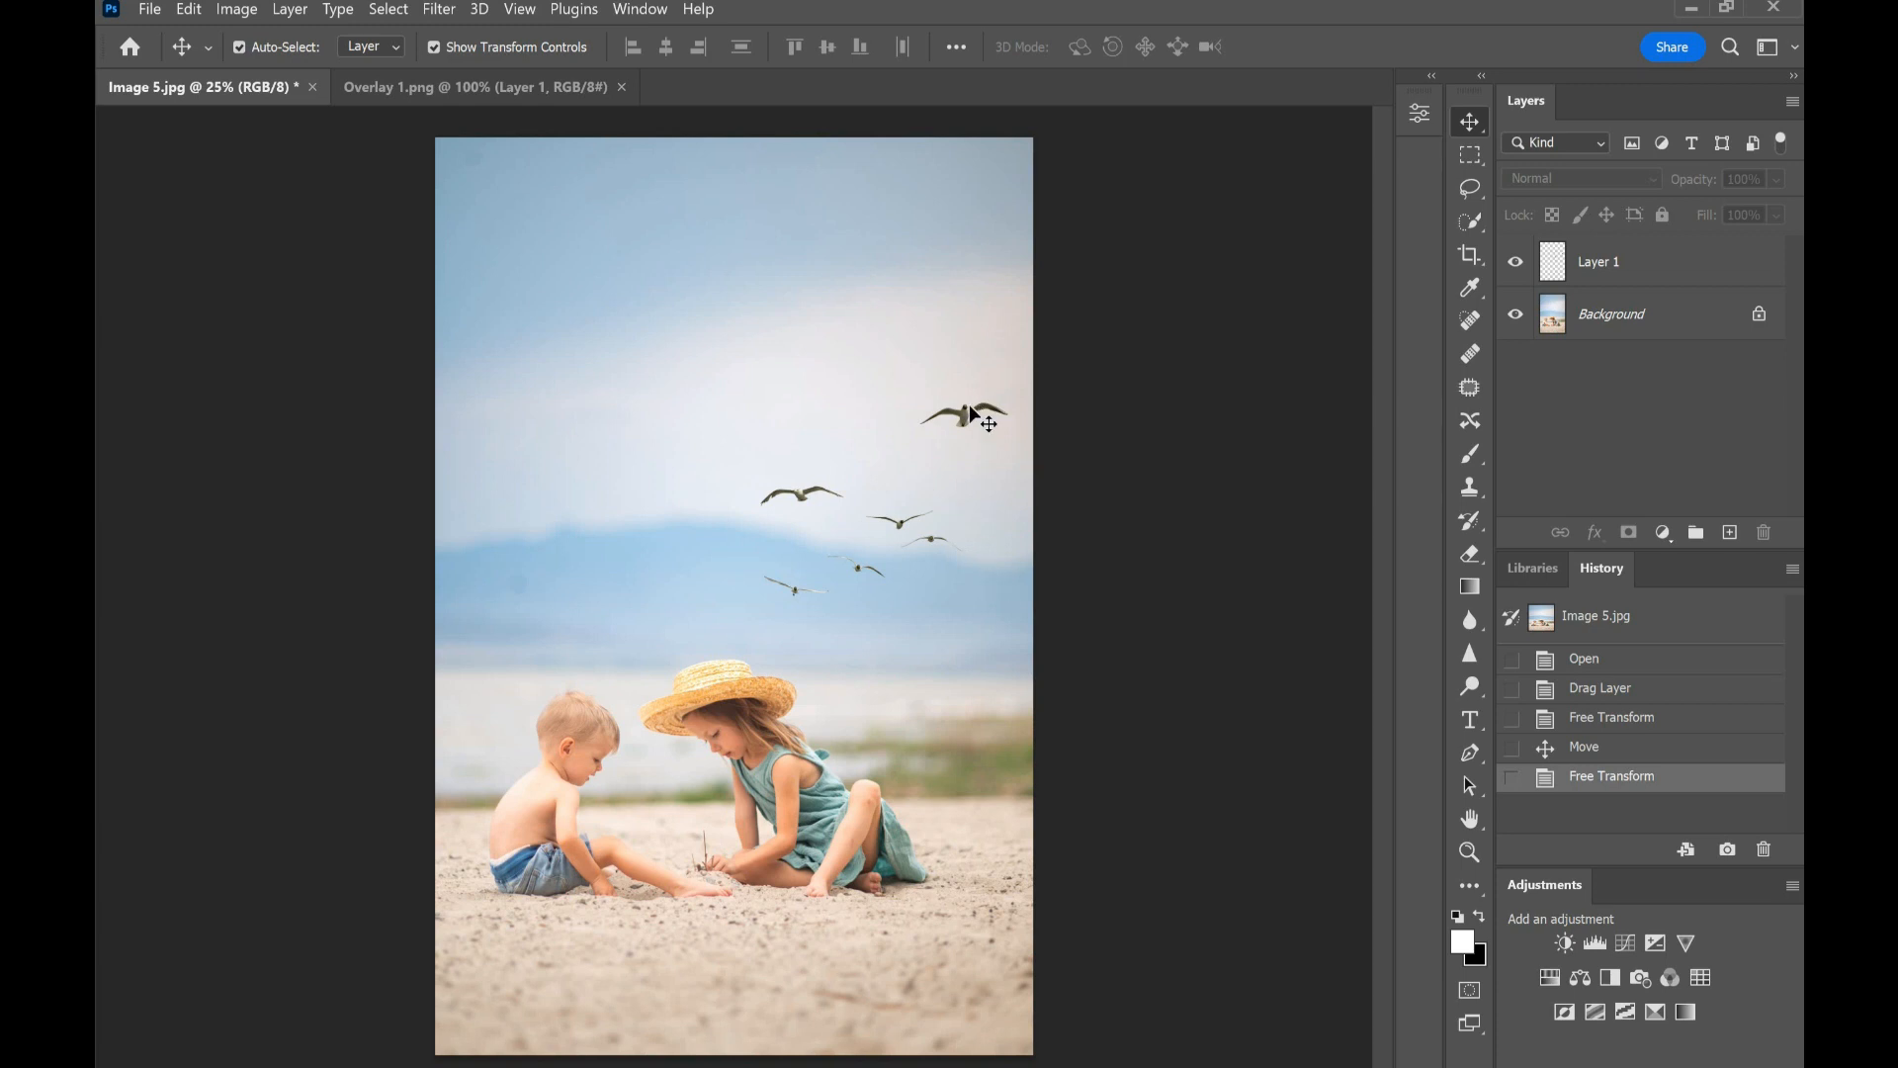
Step: Open the Gaussian Blur filter for the bird layer, Layer 1, keeping its dialog clear of the photo
{"action": "left_click", "coordinate": [1664, 271]}
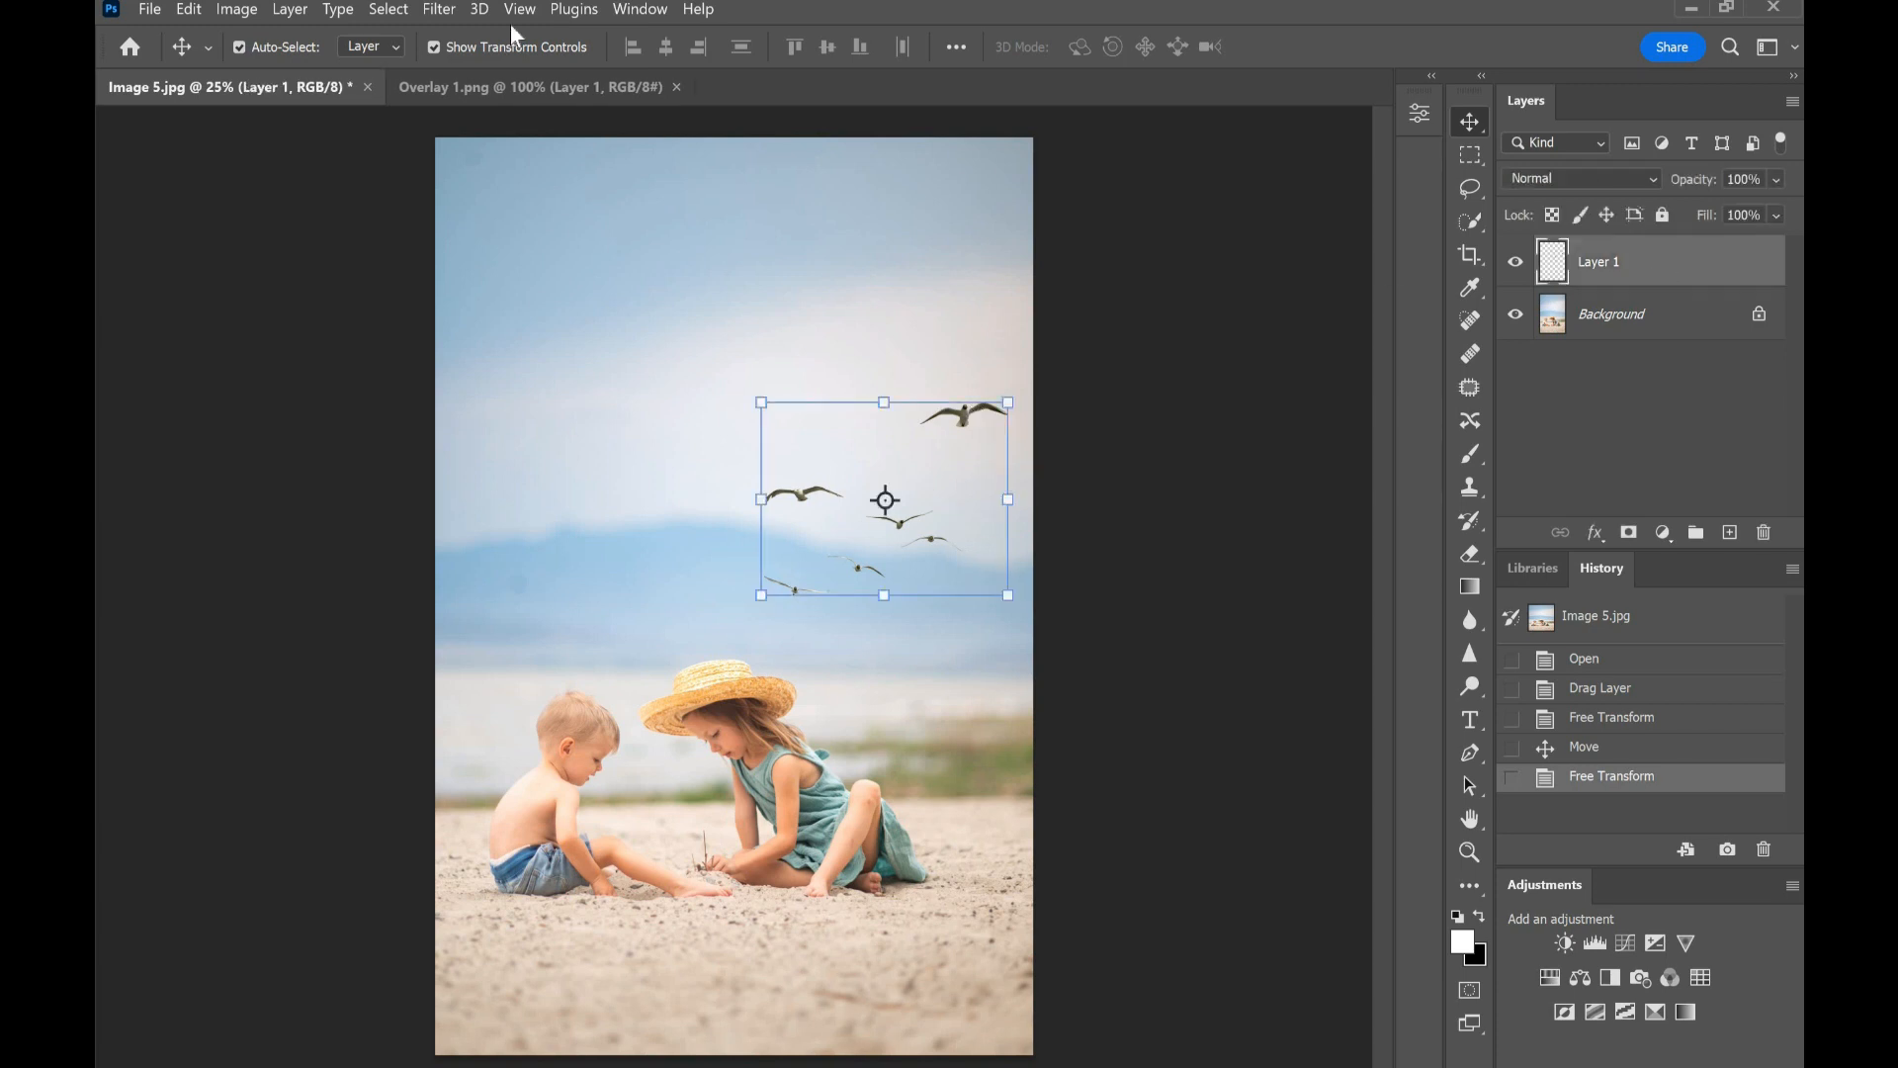
{"action": "left_click", "coordinate": [443, 15]}
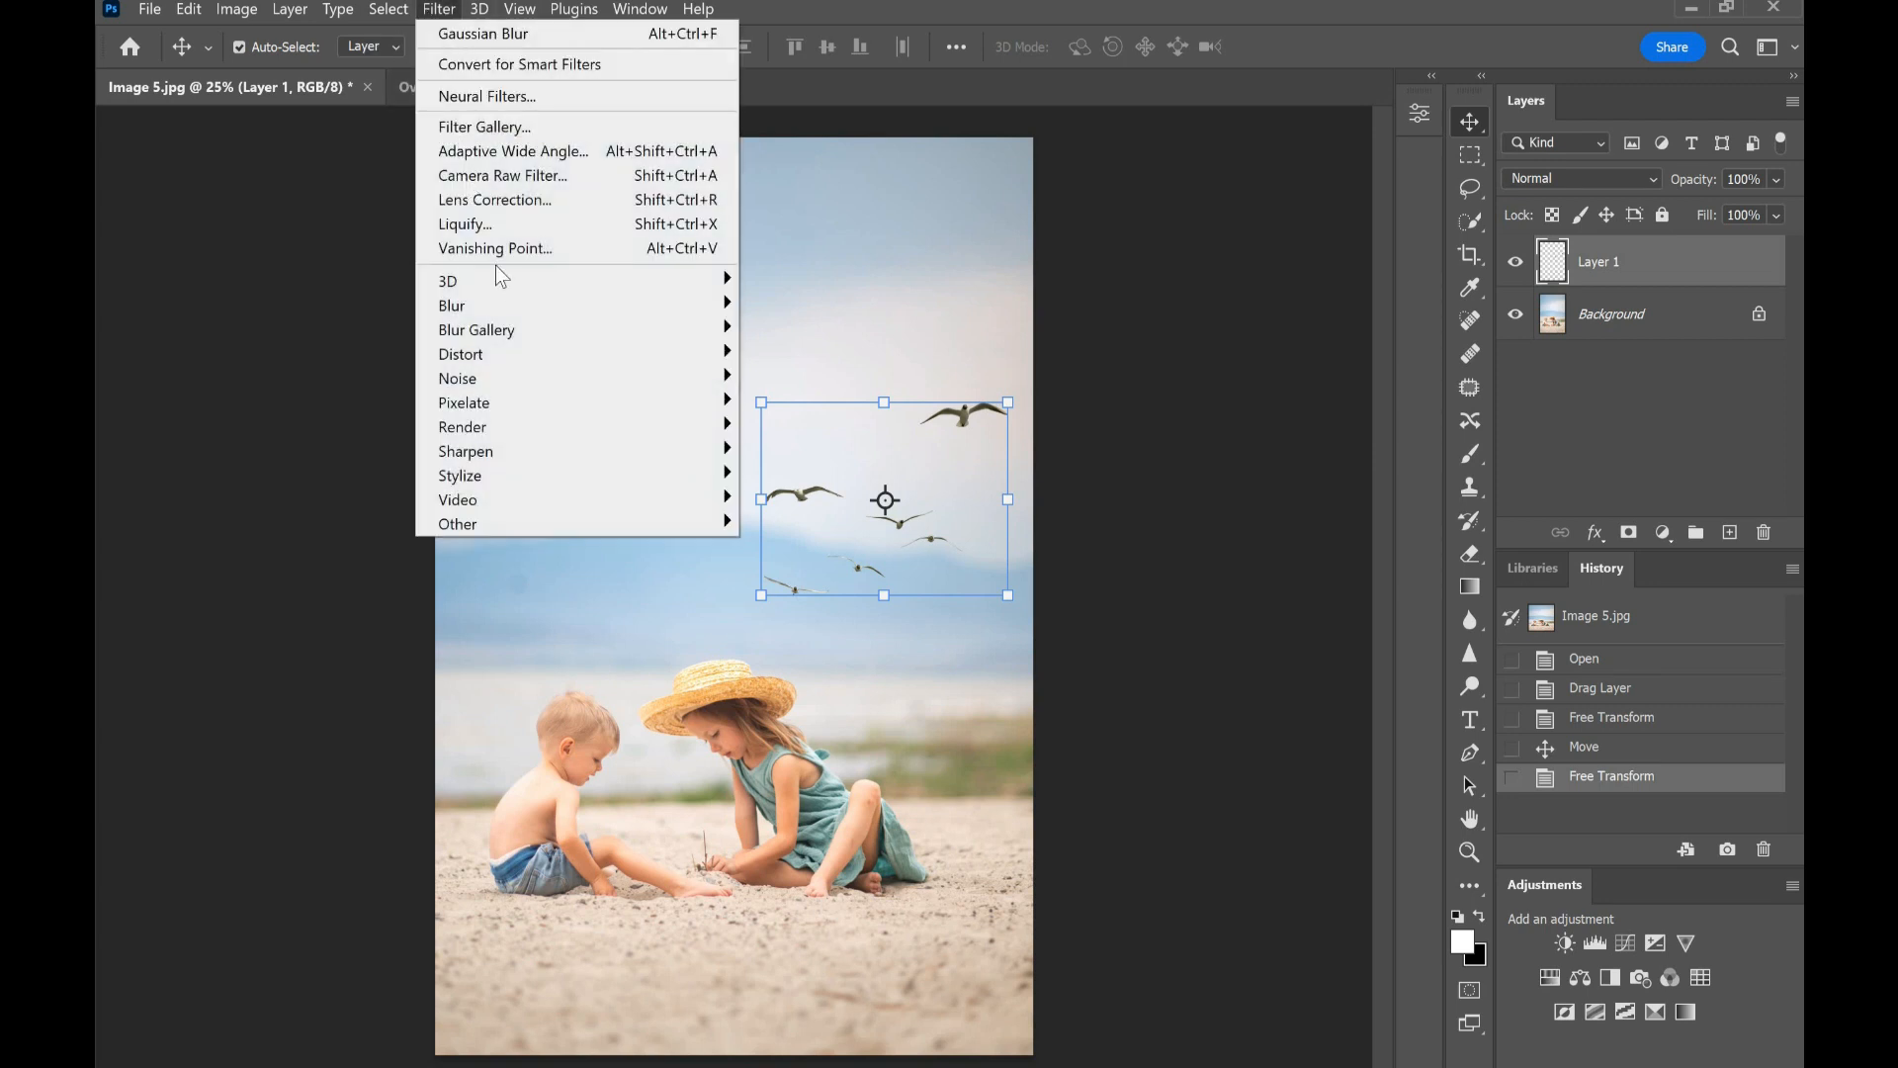
{"action": "mouse_move", "coordinate": [500, 308]}
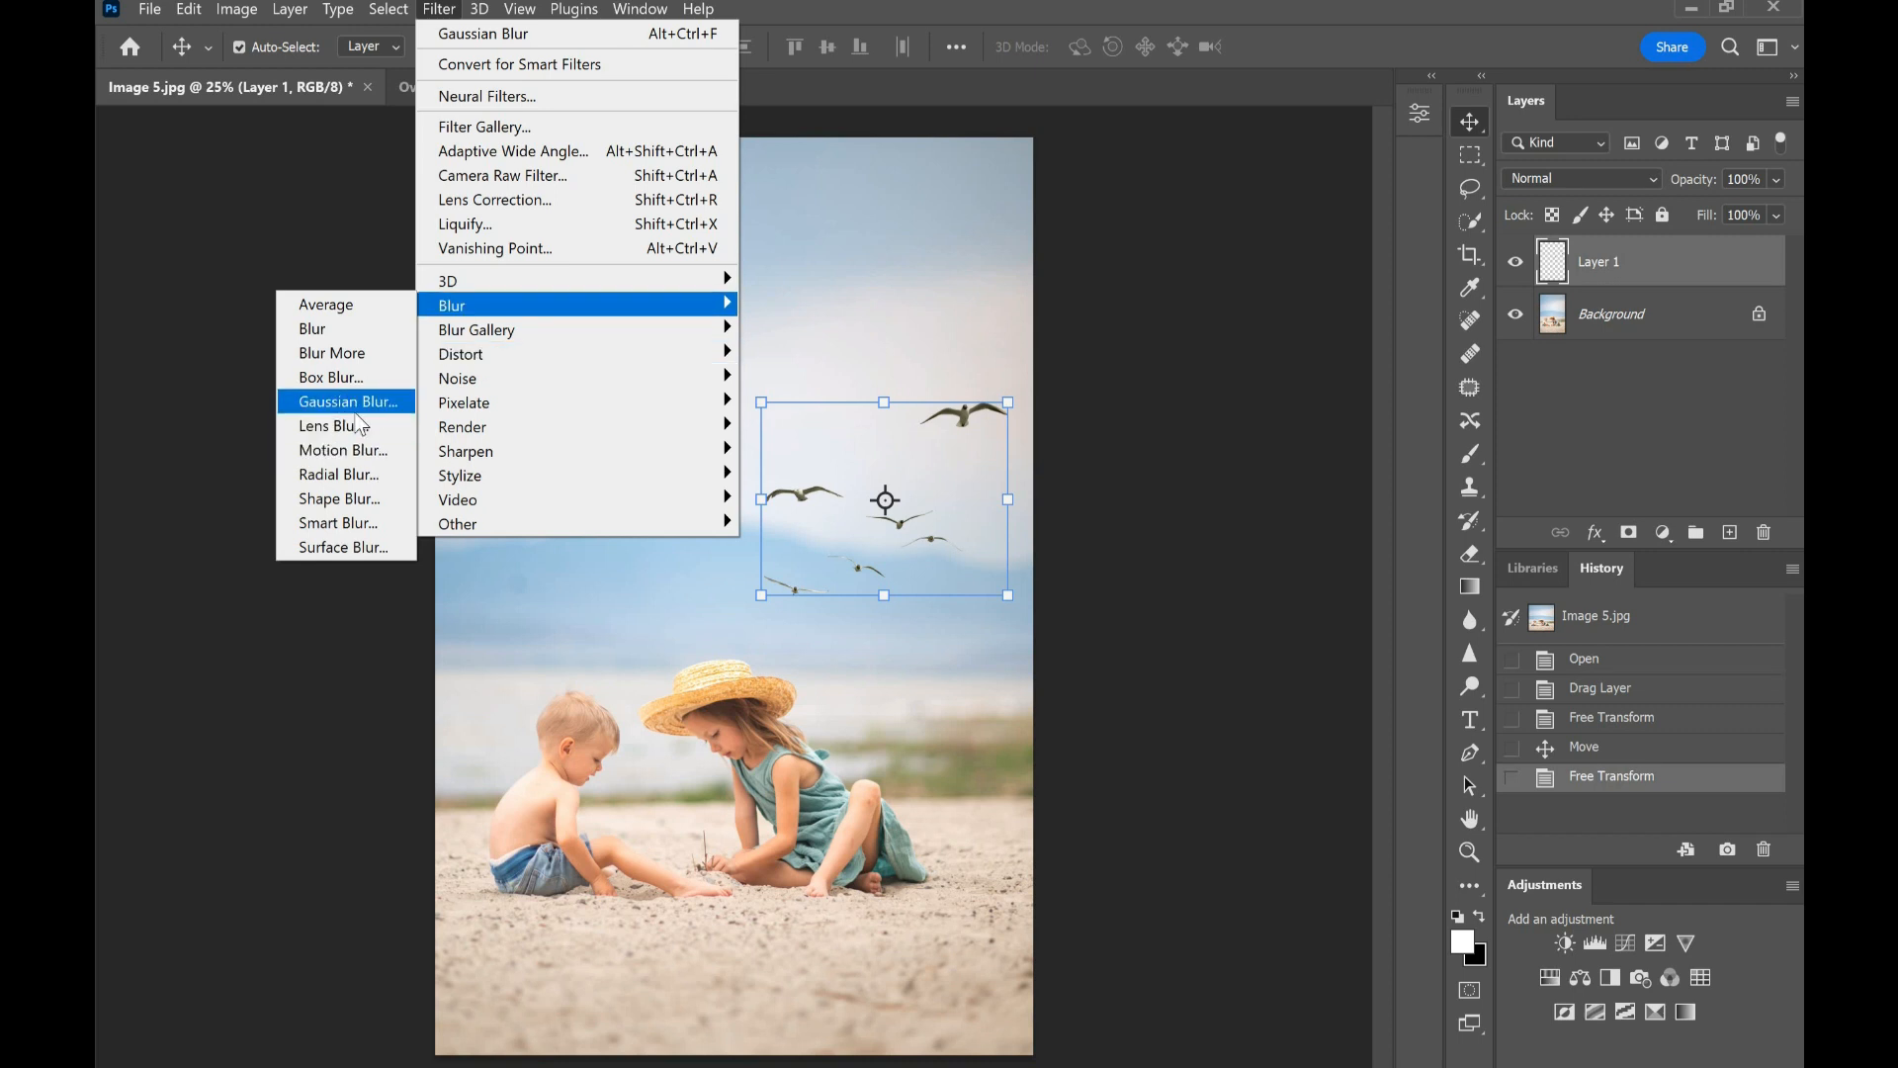
{"action": "left_click", "coordinate": [354, 402]}
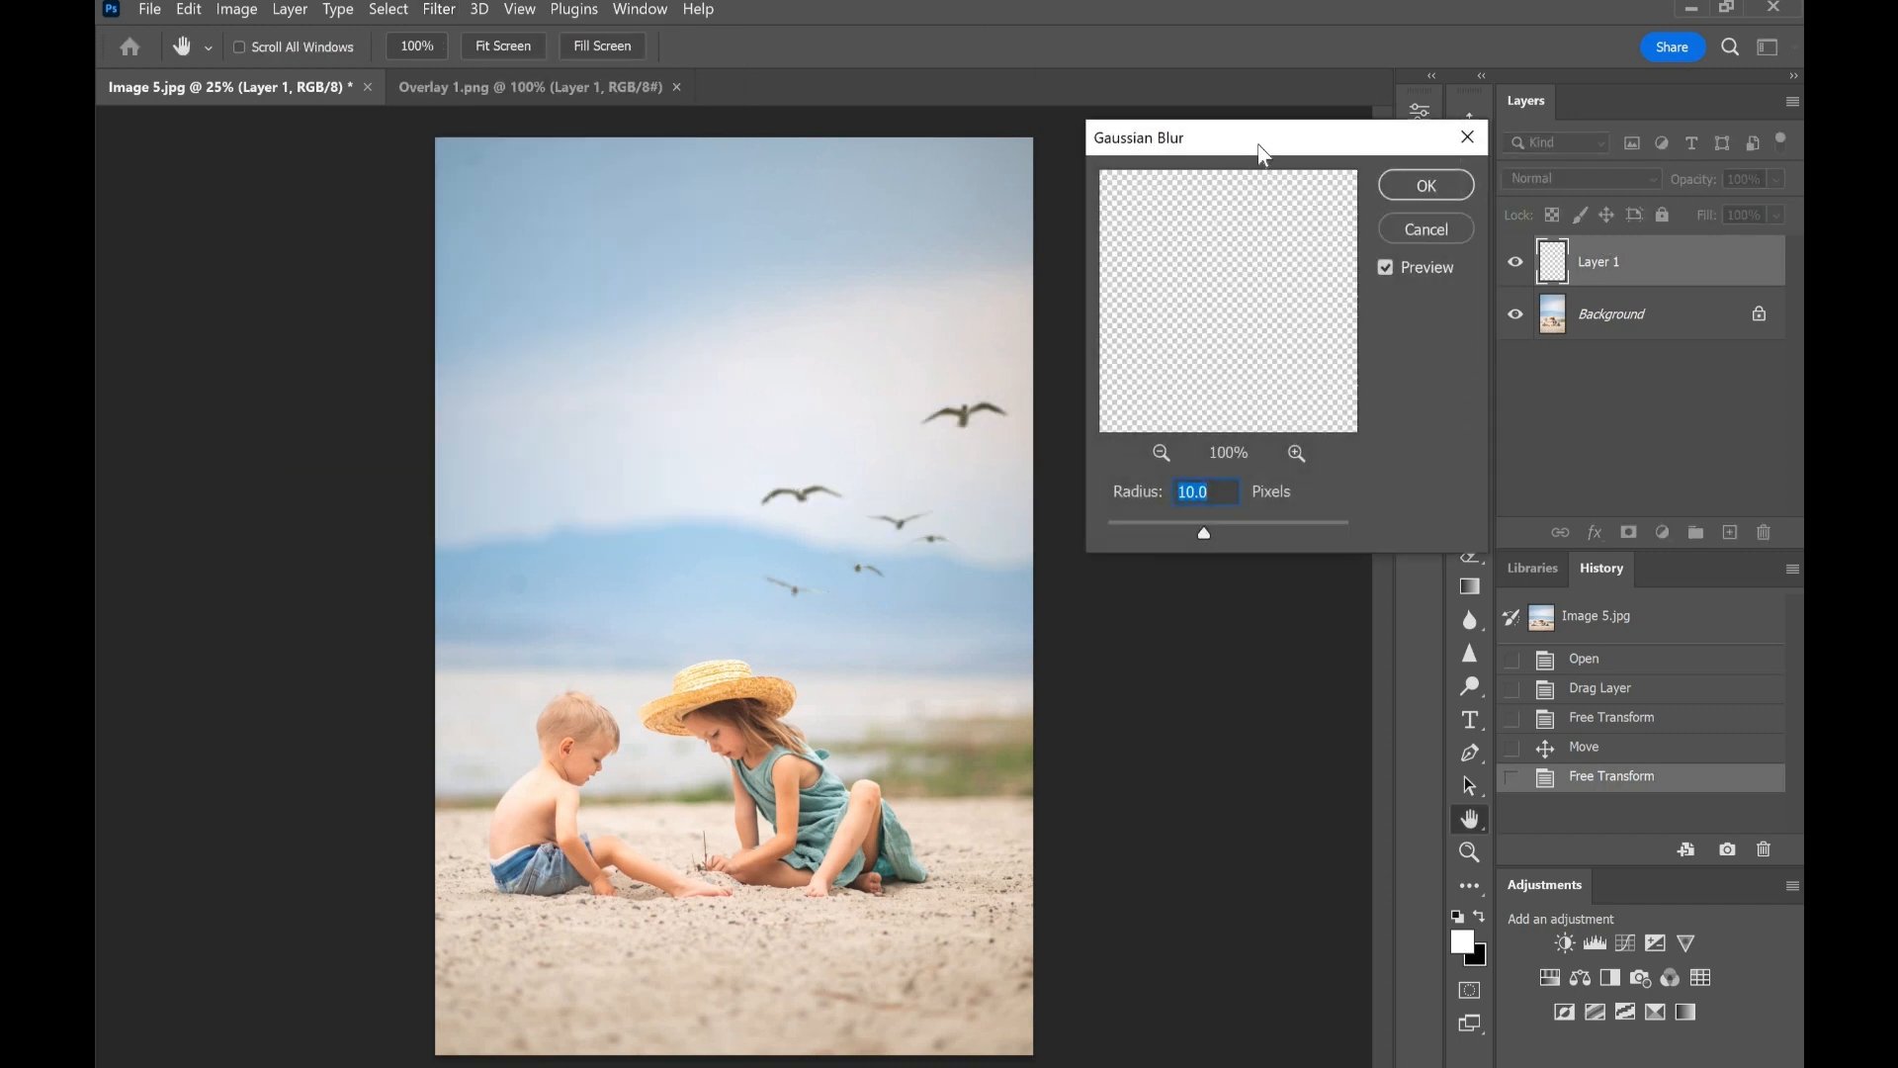
{"action": "left_click_drag", "start_coordinate": [1261, 149], "coordinate": [1269, 140]}
Step: Preview the blur on the birds at radii of 121.5, 0.1 and 22.2 pixels
{"action": "left_click", "coordinate": [1277, 516]}
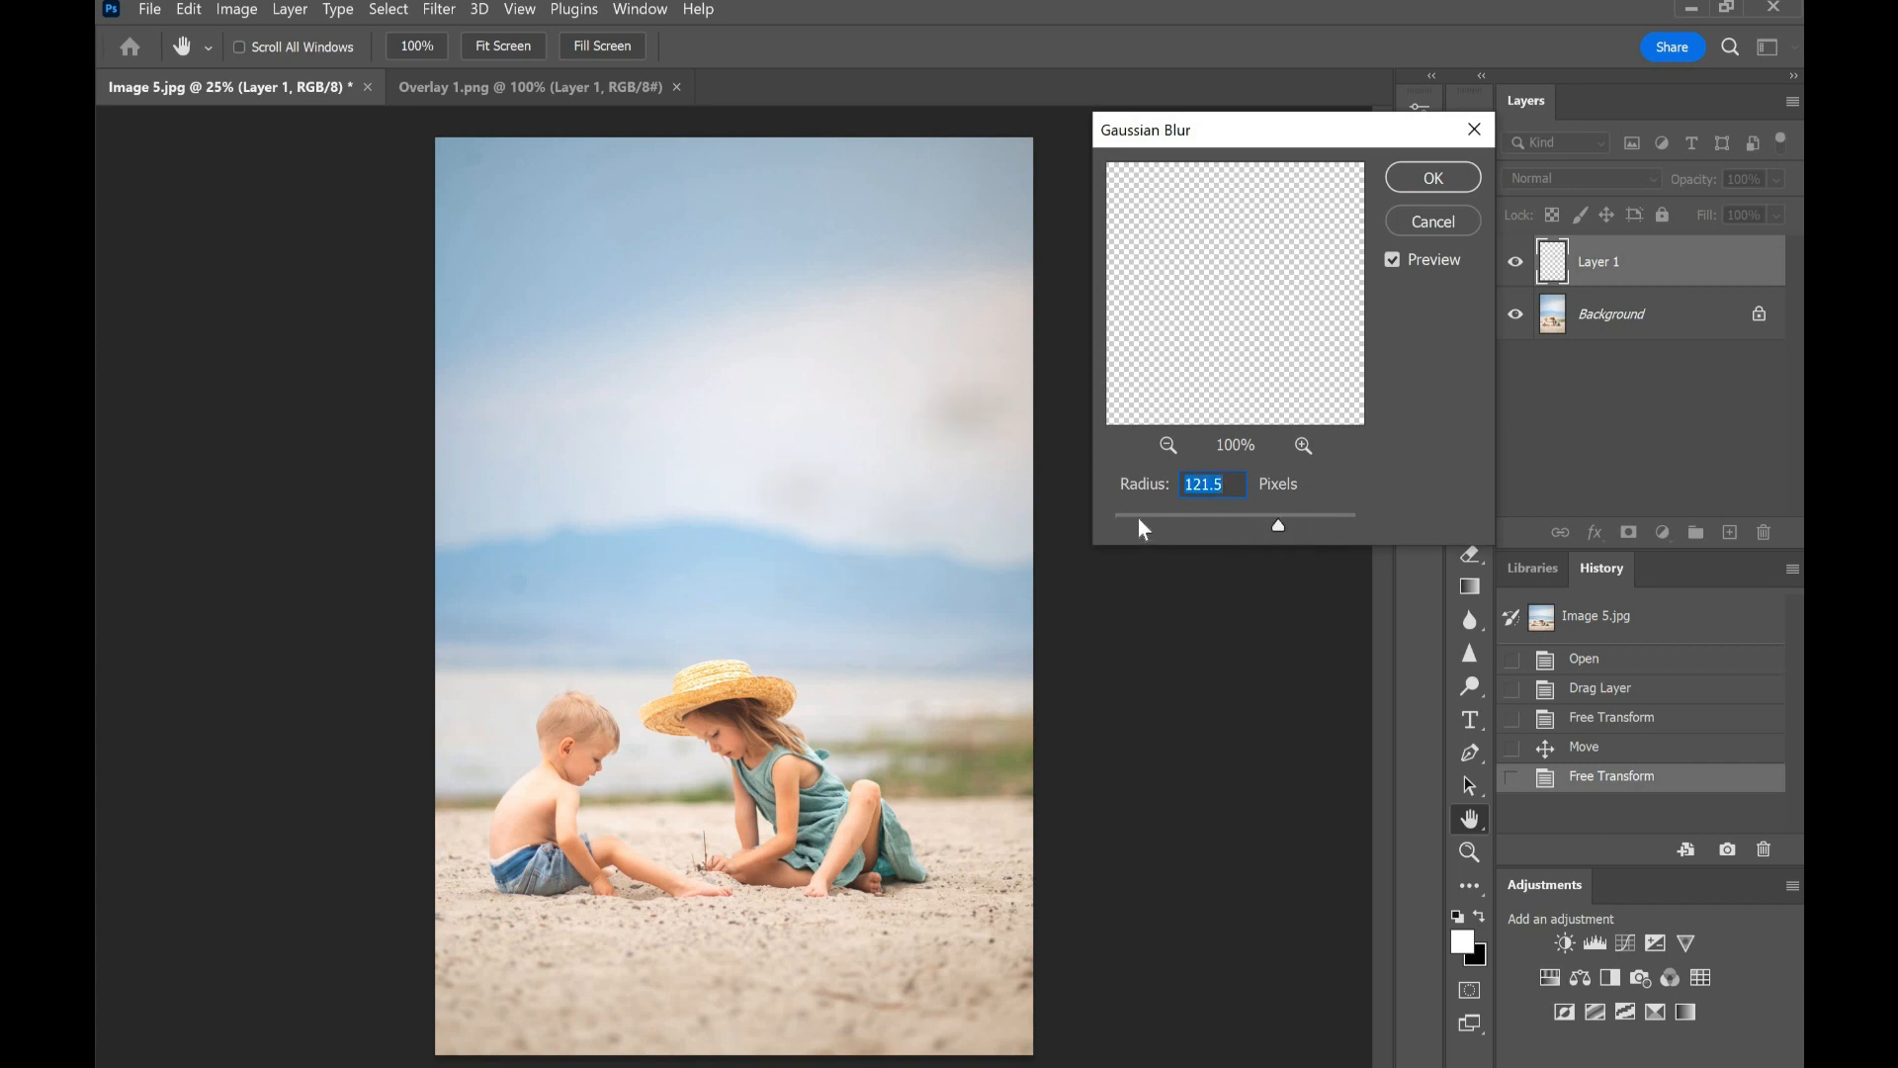
{"action": "left_click_drag", "start_coordinate": [1278, 525], "coordinate": [1038, 514]}
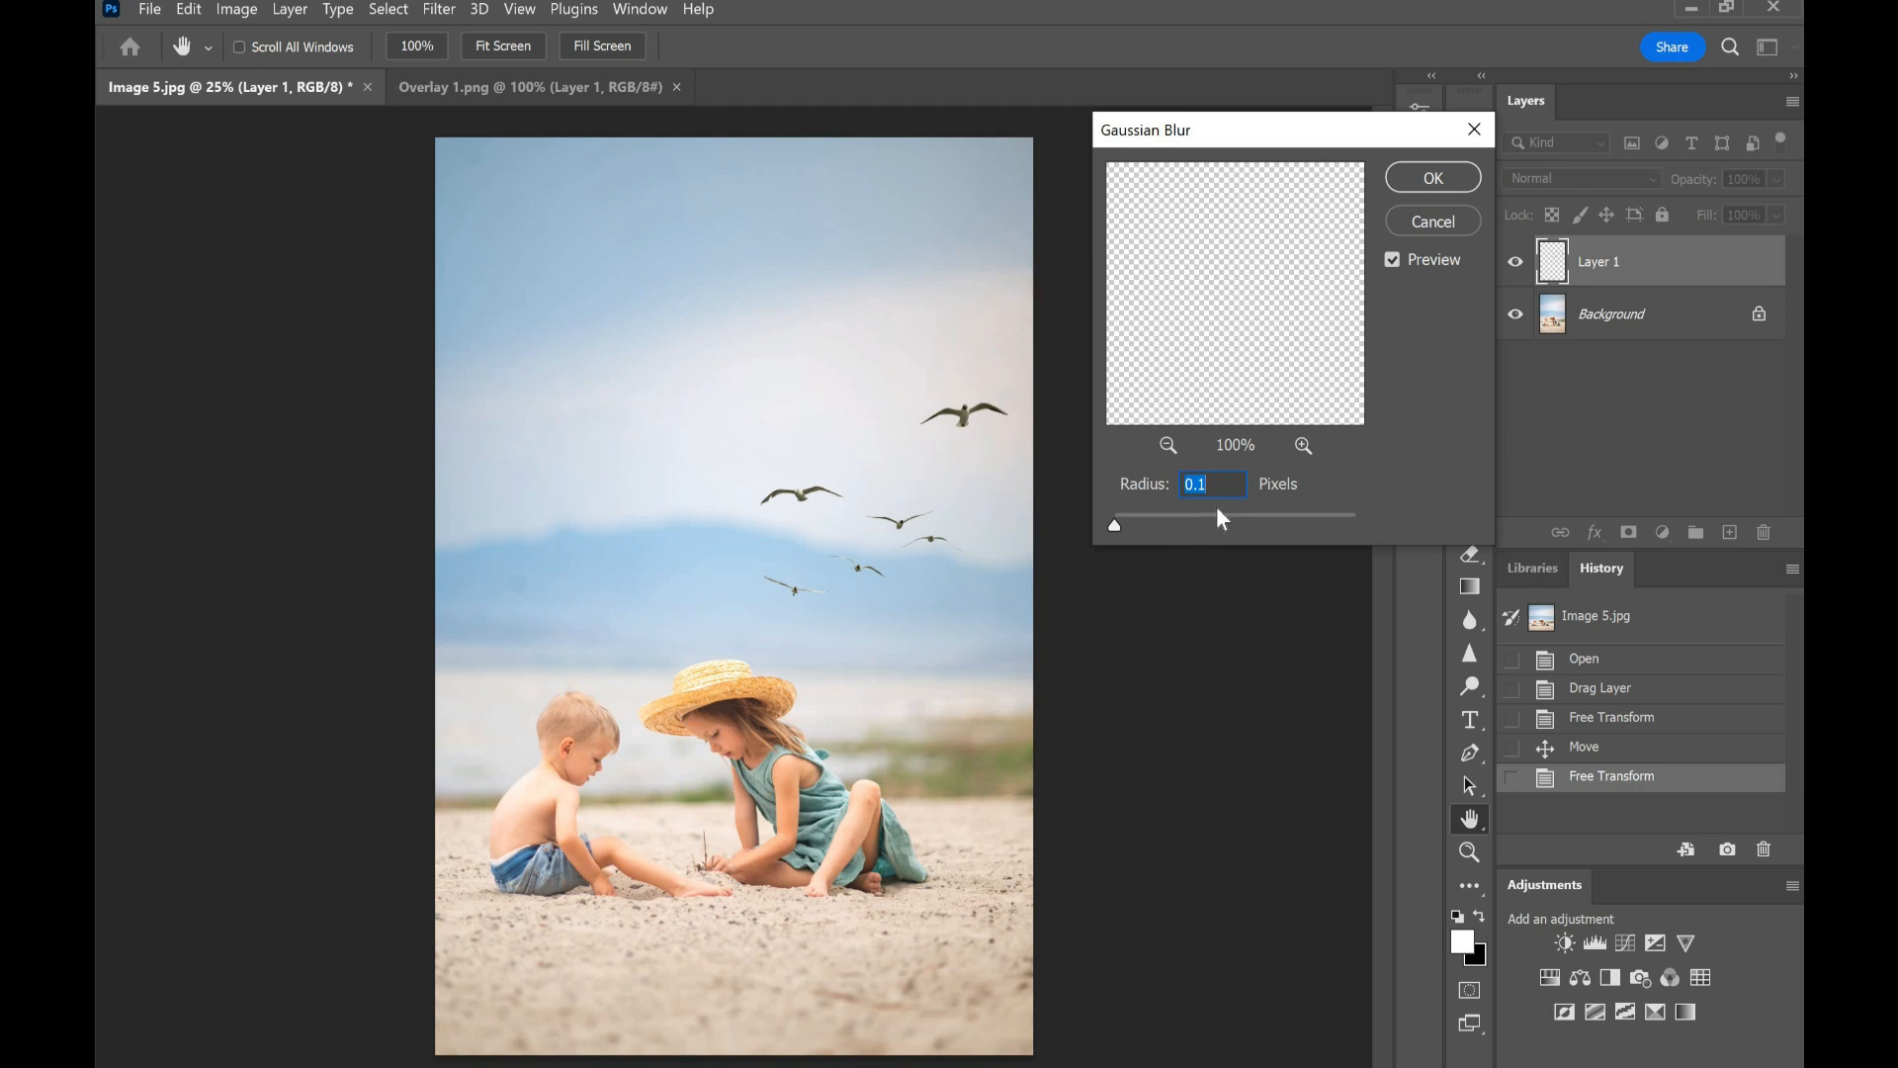
{"action": "mouse_move", "coordinate": [1192, 515]}
{"action": "left_mouse_down"}
{"action": "mouse_move", "coordinate": [1255, 548]}
{"action": "mouse_move", "coordinate": [1207, 518]}
{"action": "mouse_move", "coordinate": [1226, 527]}
{"action": "left_mouse_up"}
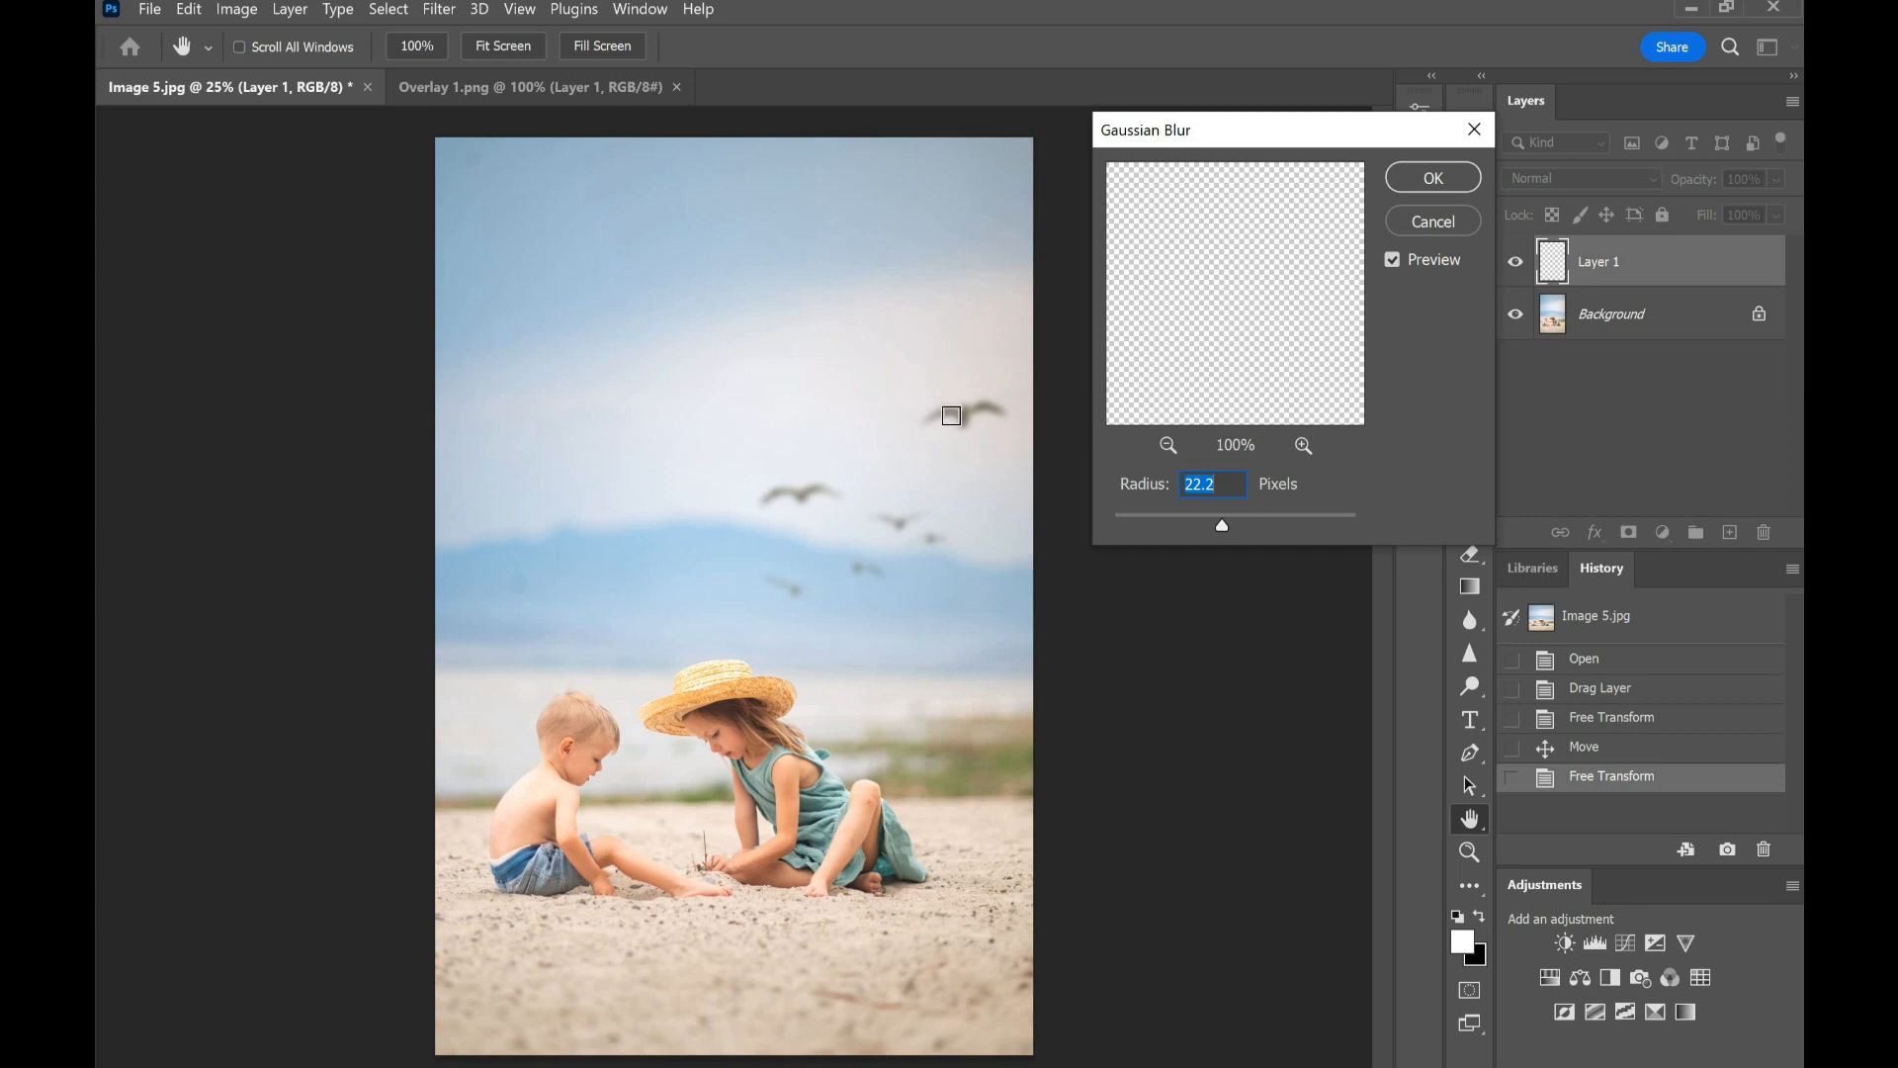
{"action": "left_click_drag", "start_coordinate": [1144, 532], "coordinate": [1072, 525]}
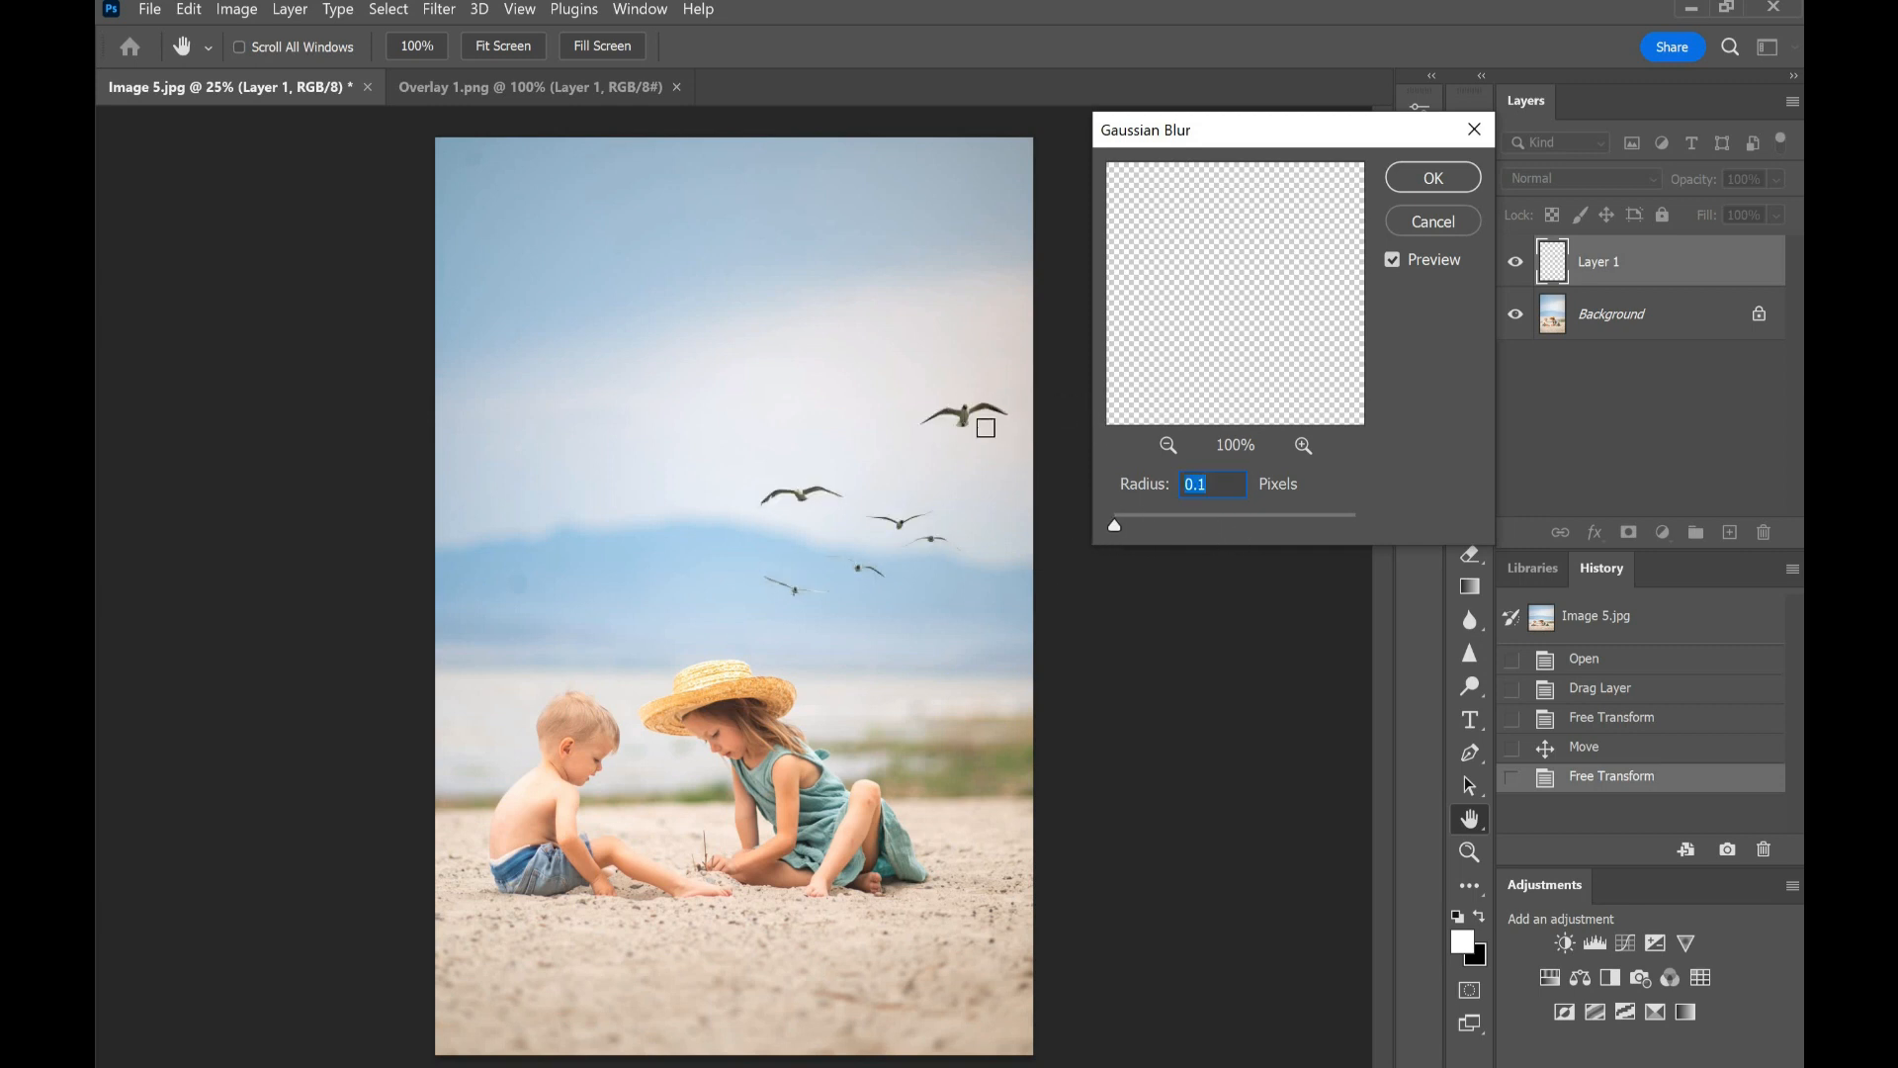
Step: Apply the Gaussian Blur to the birds with a radius of about 19 pixels and deselect the layer
{"action": "left_click", "coordinate": [1208, 522]}
{"action": "left_click", "coordinate": [1223, 529]}
{"action": "left_click_drag", "start_coordinate": [1219, 524], "coordinate": [1226, 525]}
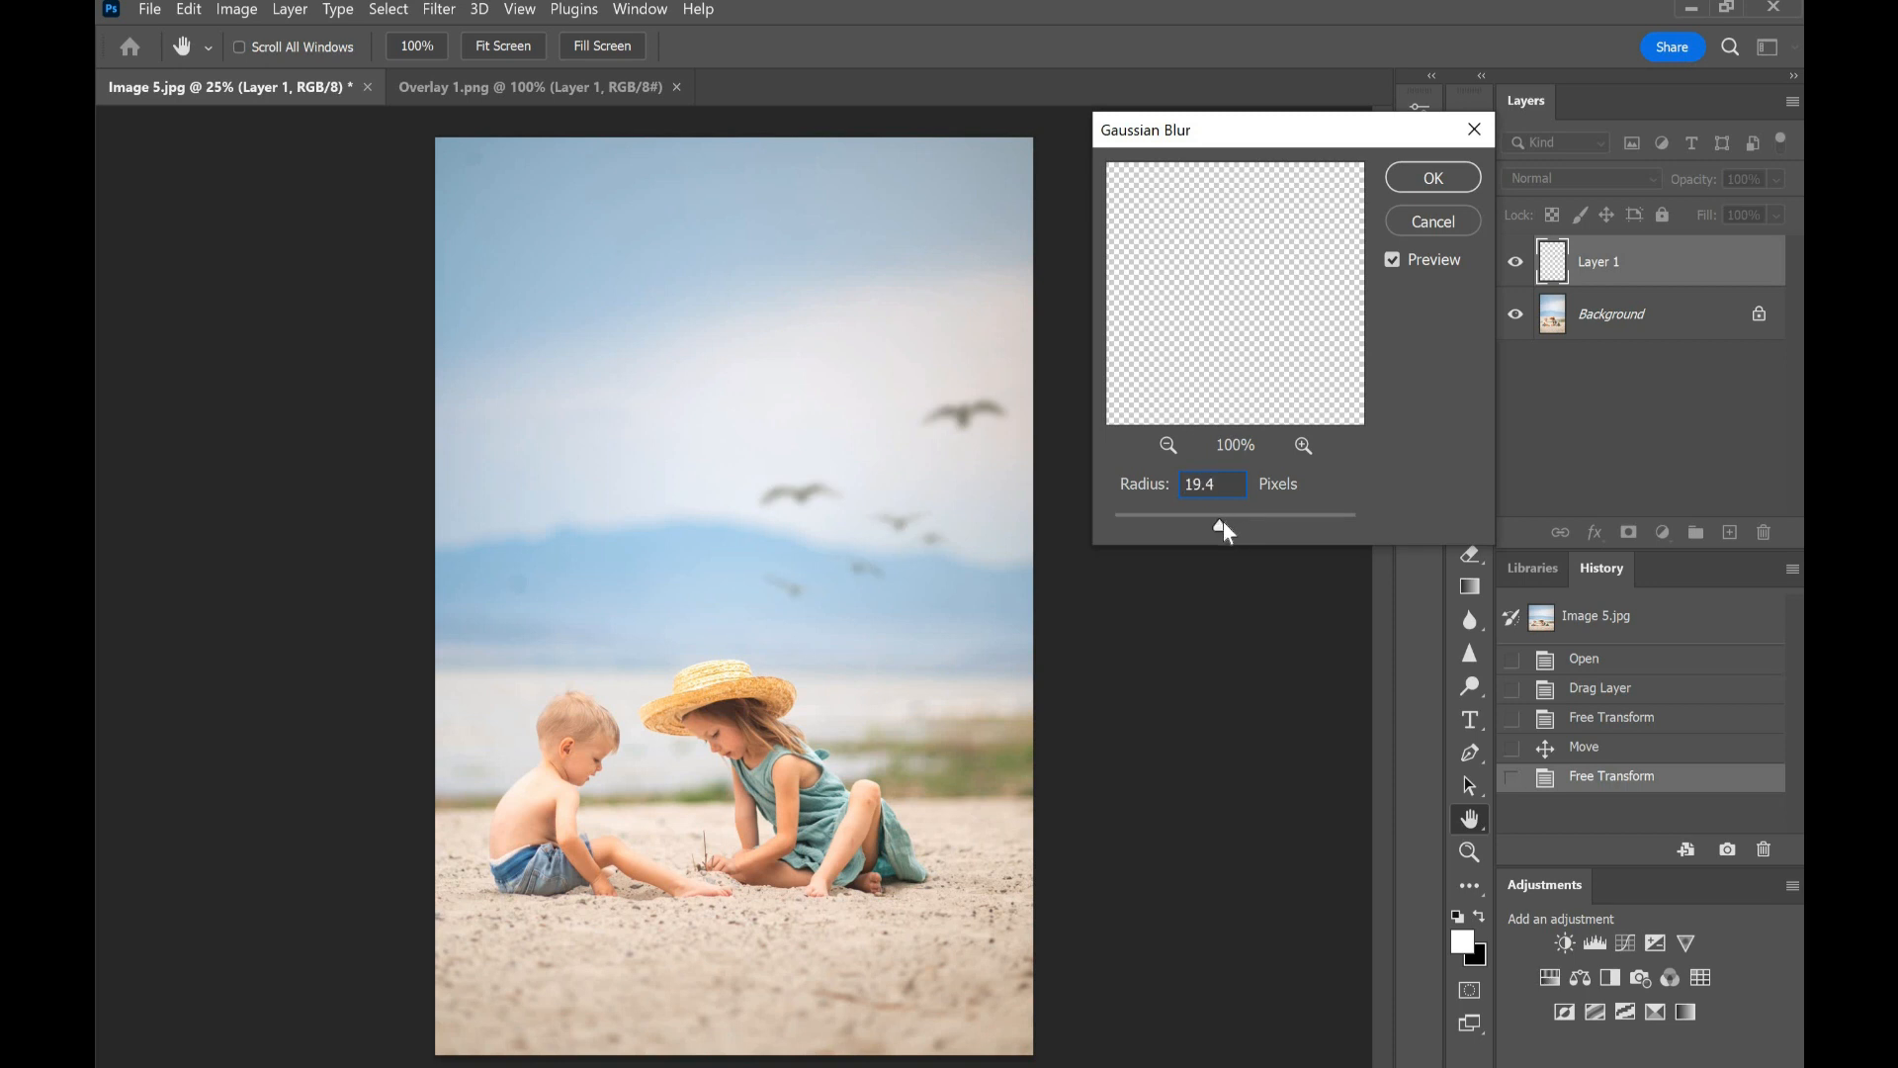
{"action": "left_click_drag", "start_coordinate": [1222, 522], "coordinate": [1223, 525]}
{"action": "left_click", "coordinate": [1433, 178]}
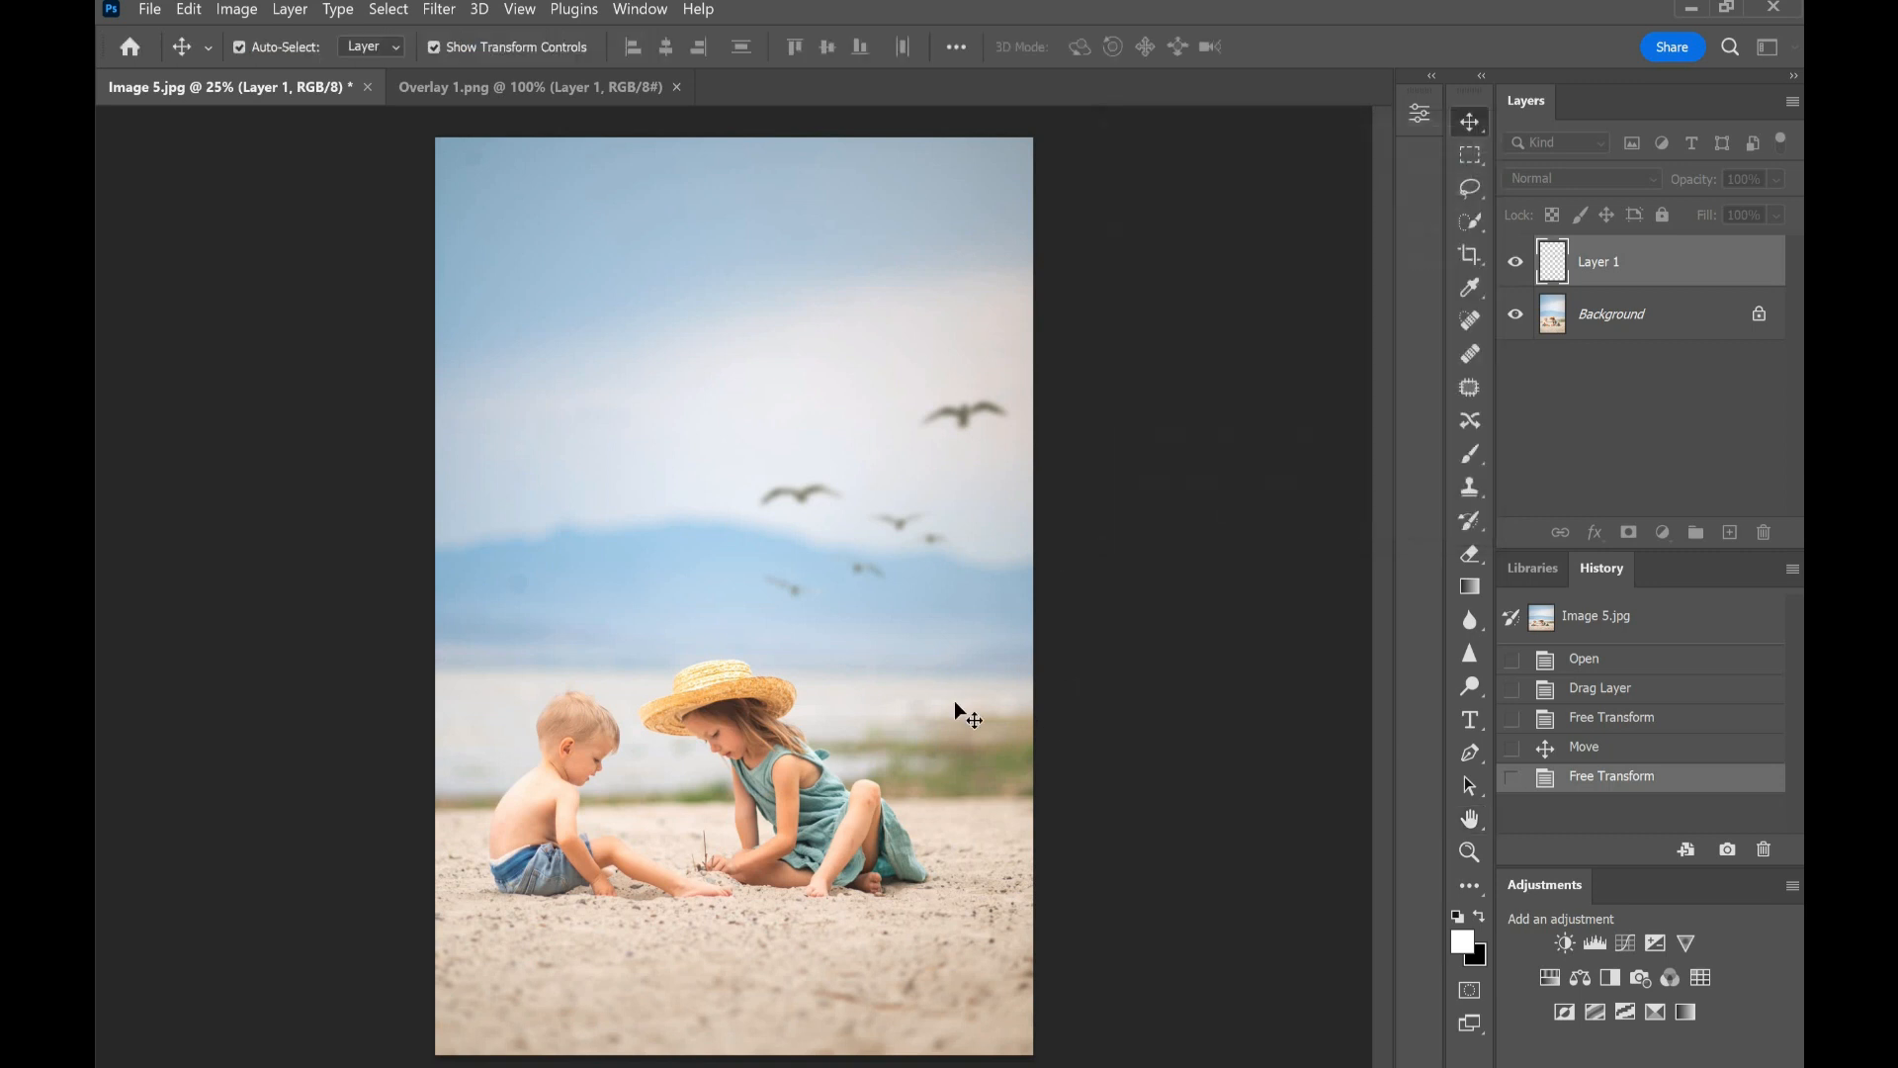
{"action": "left_click", "coordinate": [1038, 1018]}
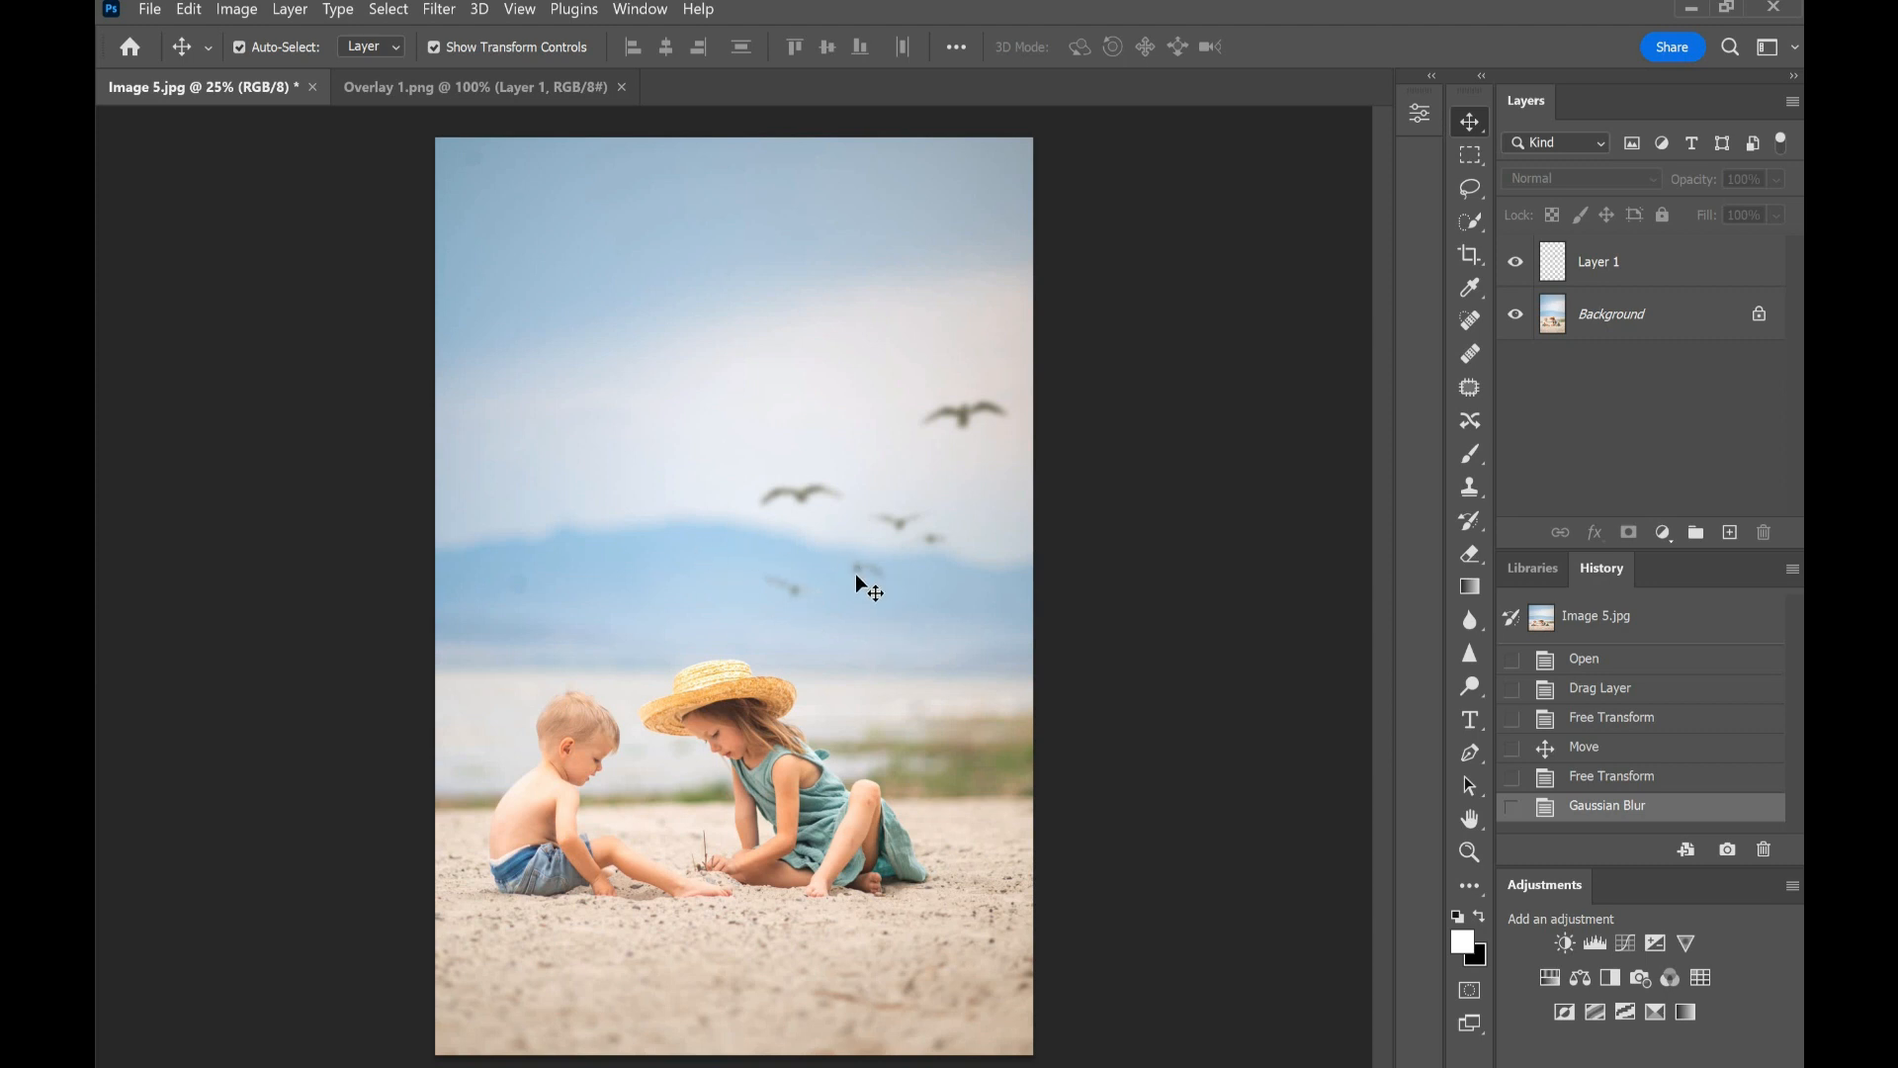
Step: Add a layer mask to the bird layer and set up a black brush of 161 px for it
{"action": "left_click", "coordinate": [1631, 263]}
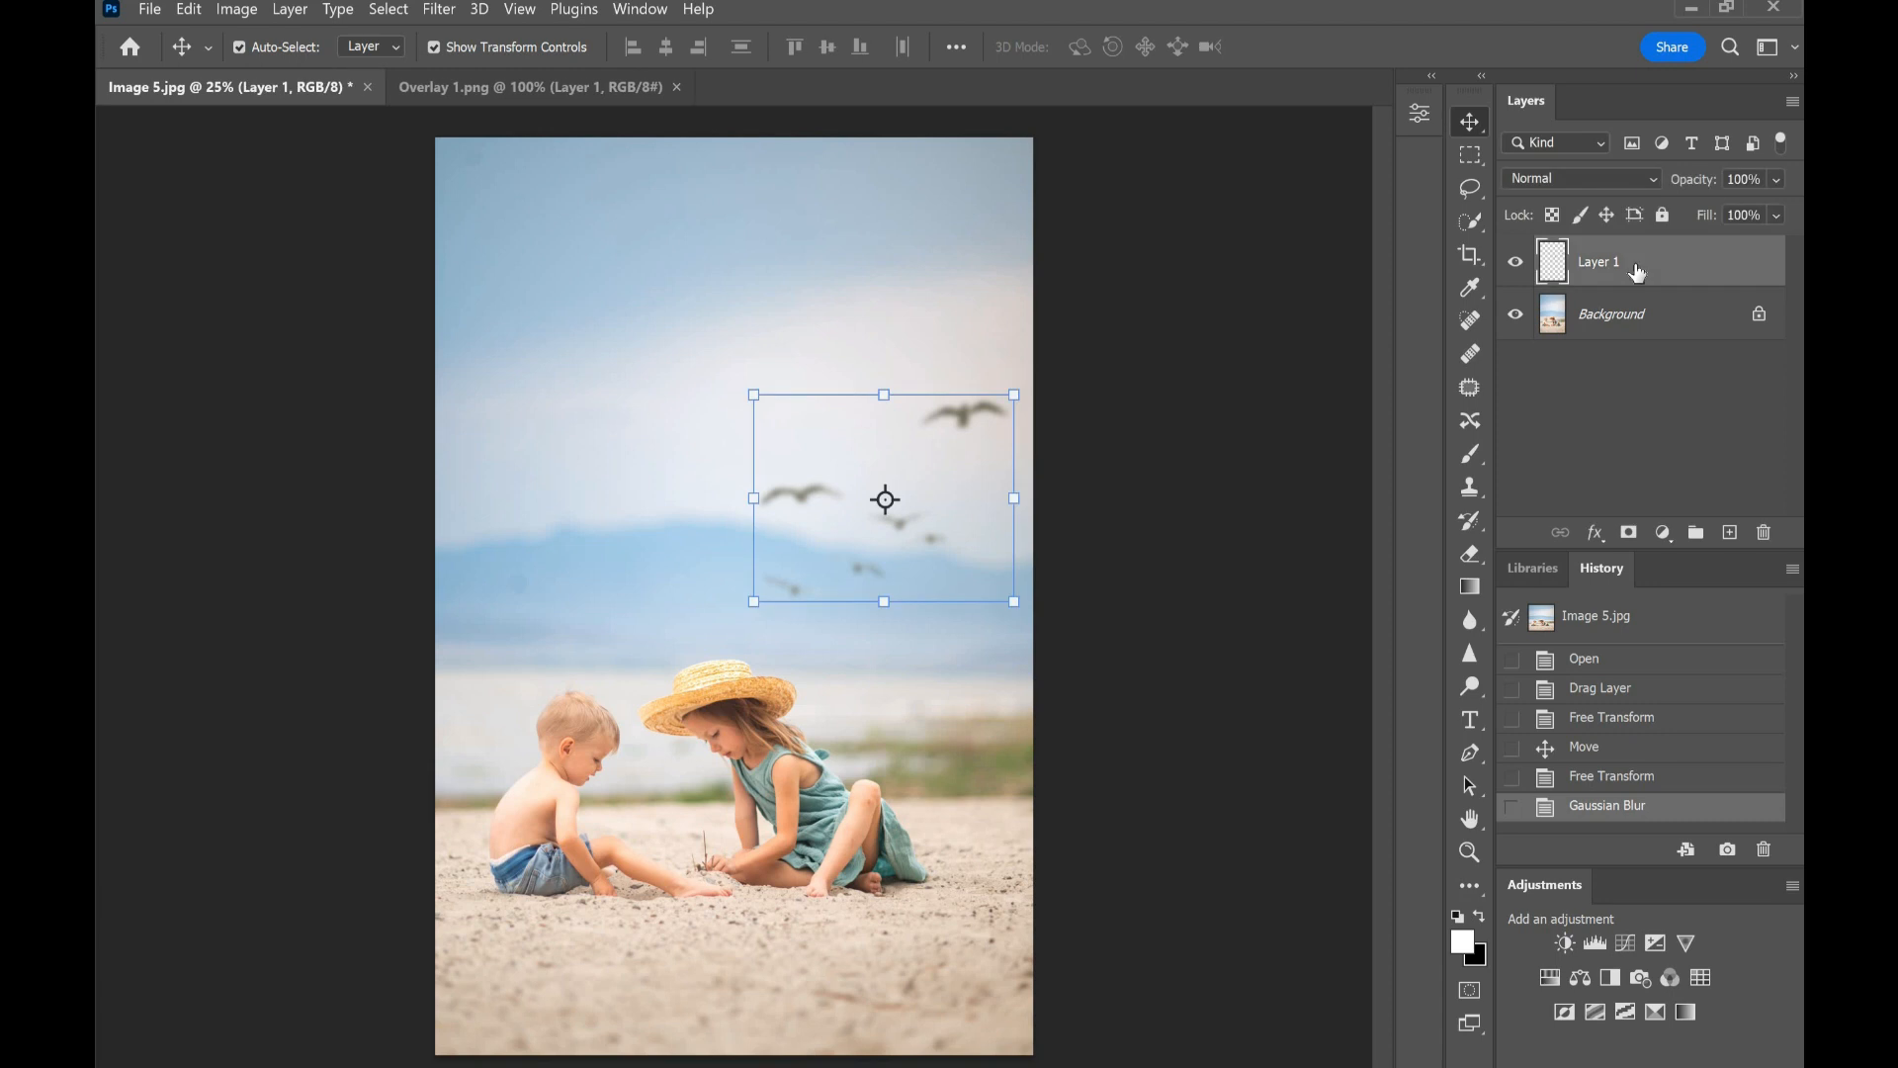
{"action": "left_click", "coordinate": [1635, 539]}
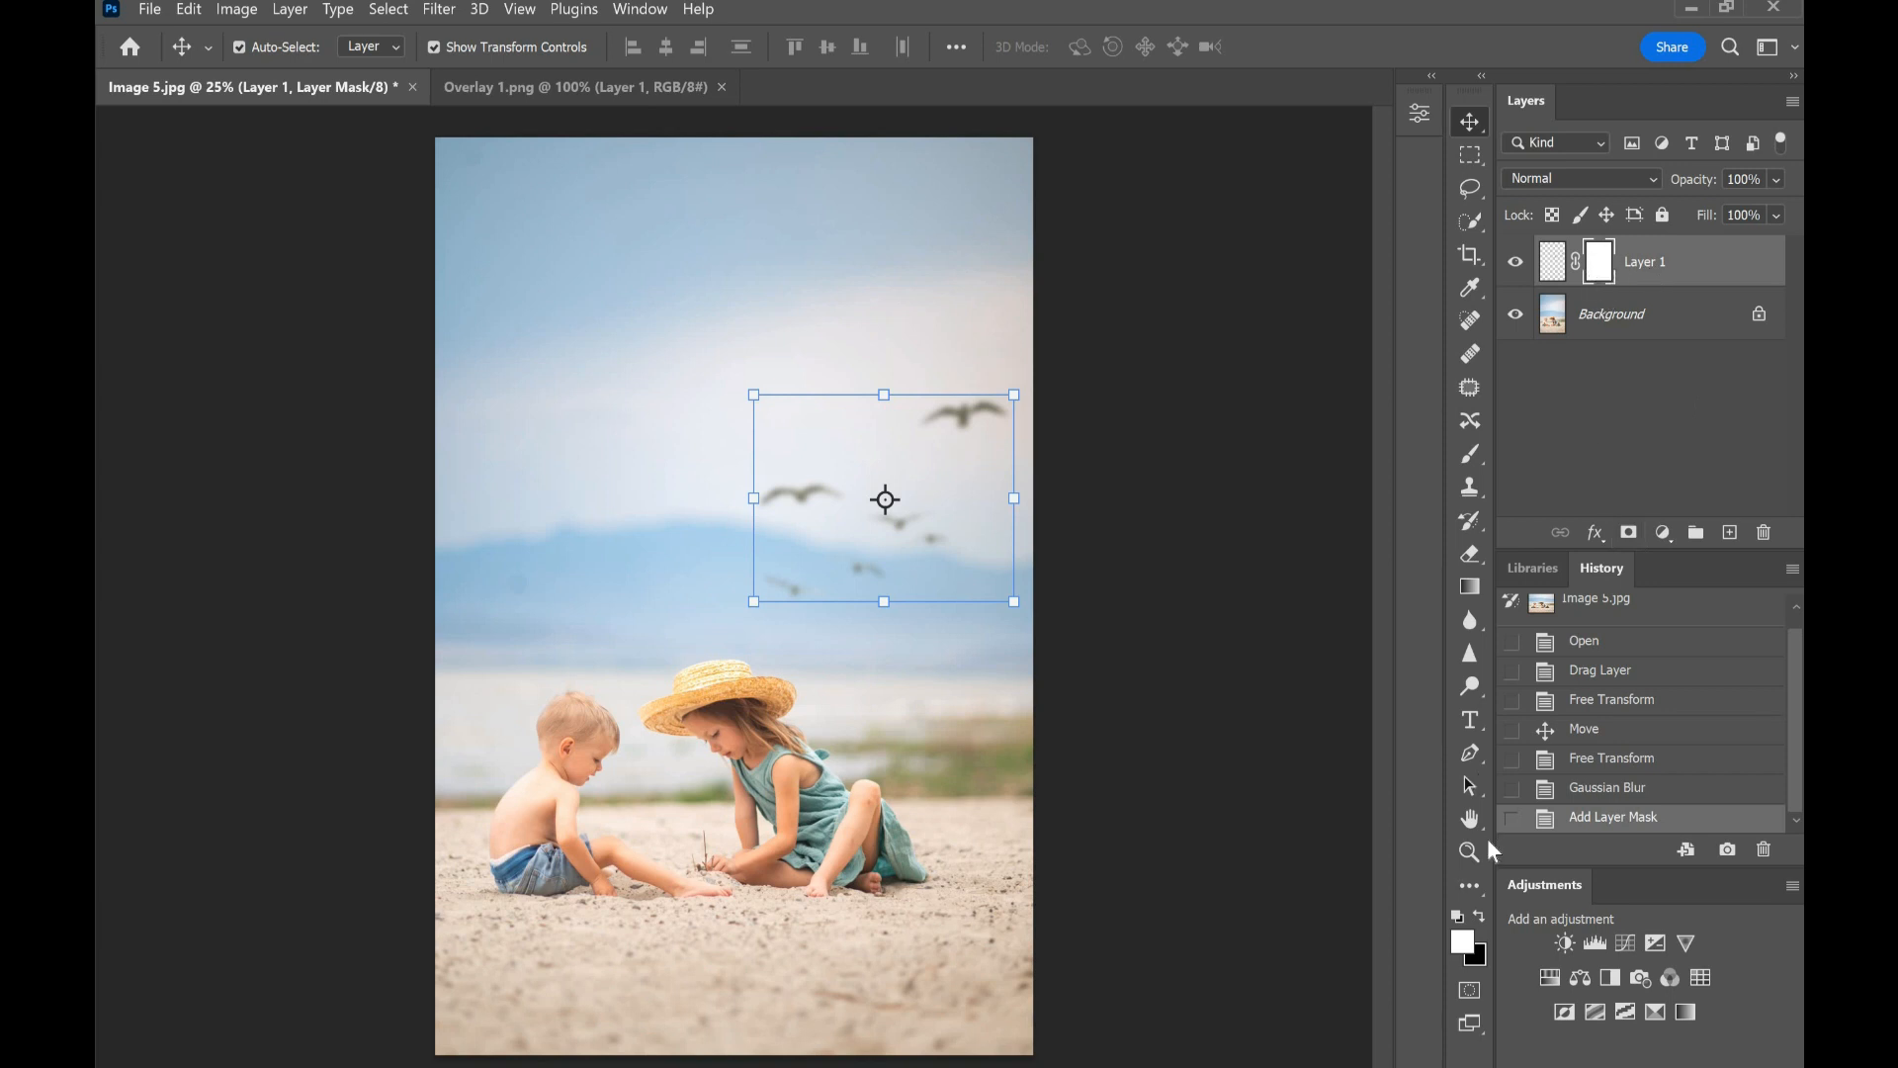
{"action": "left_click", "coordinate": [1478, 914]}
{"action": "left_click", "coordinate": [1470, 460]}
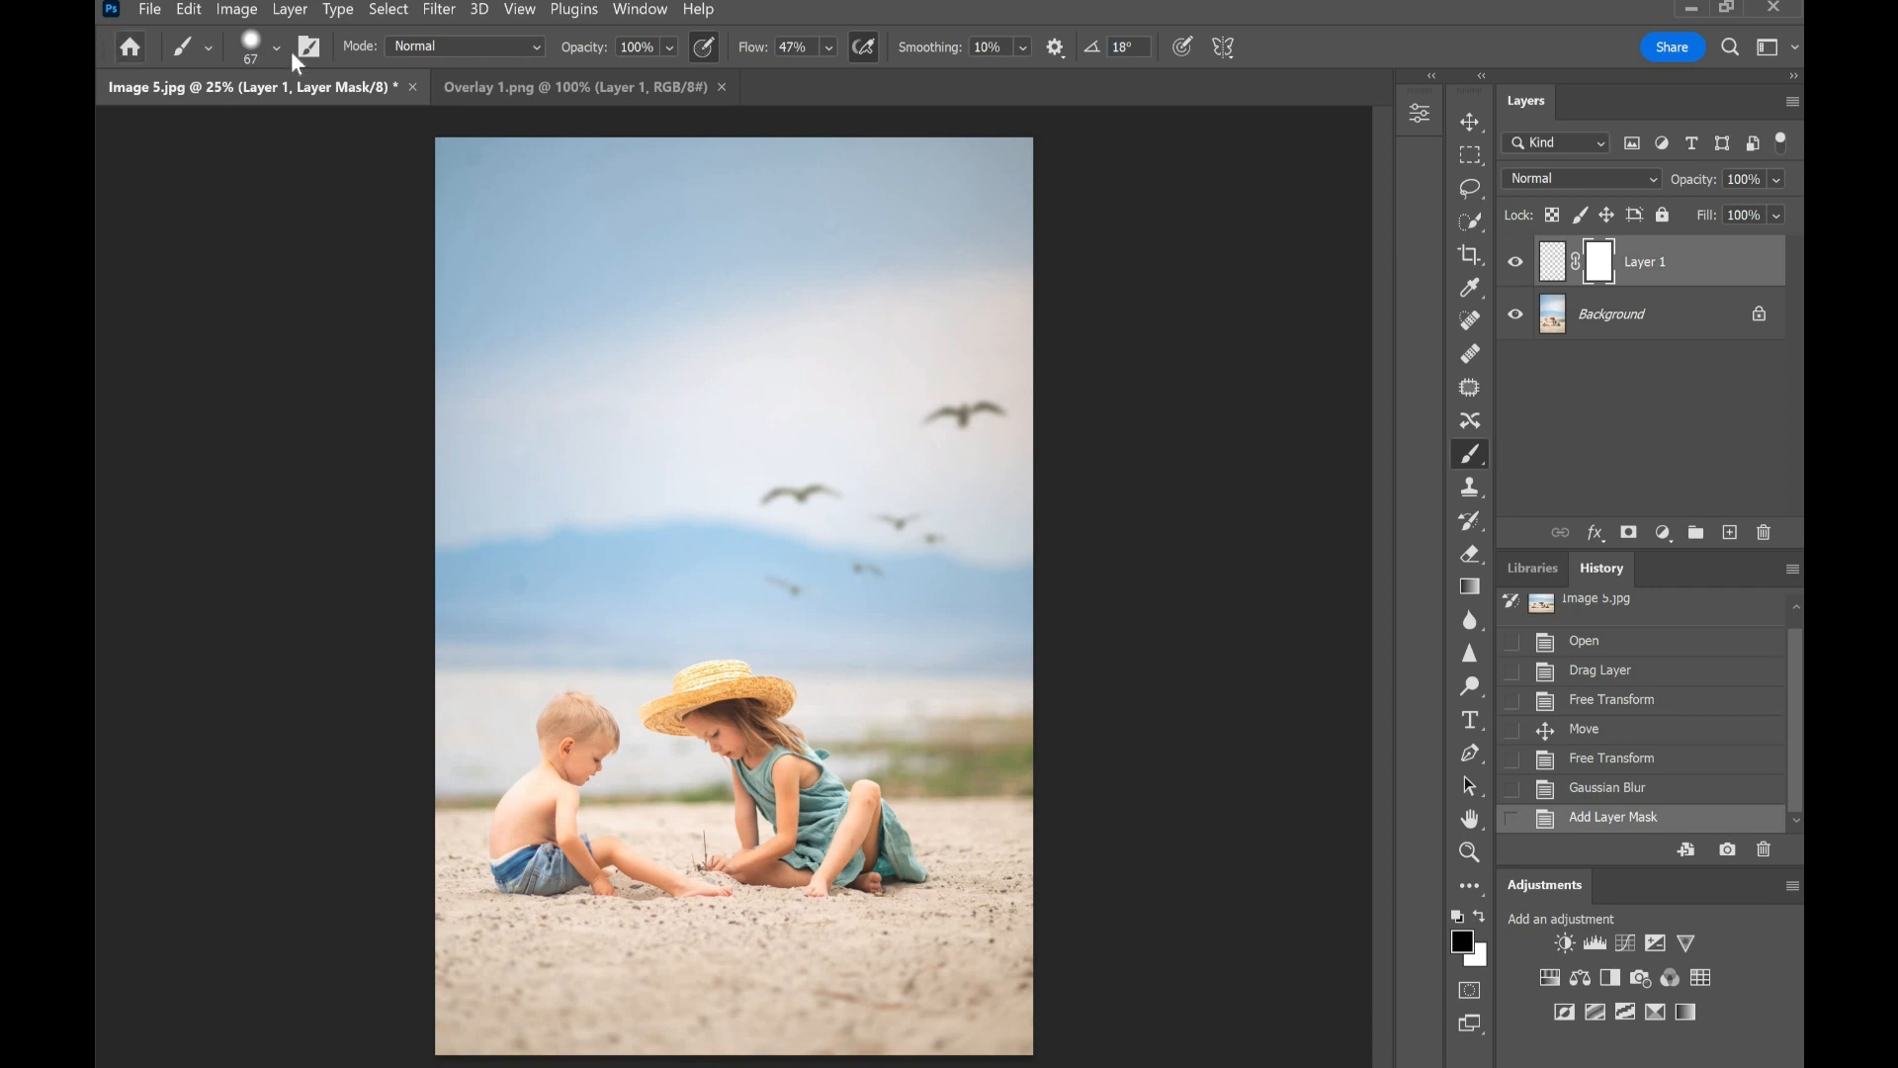
{"action": "left_click", "coordinate": [278, 47]}
{"action": "left_click", "coordinate": [339, 123]}
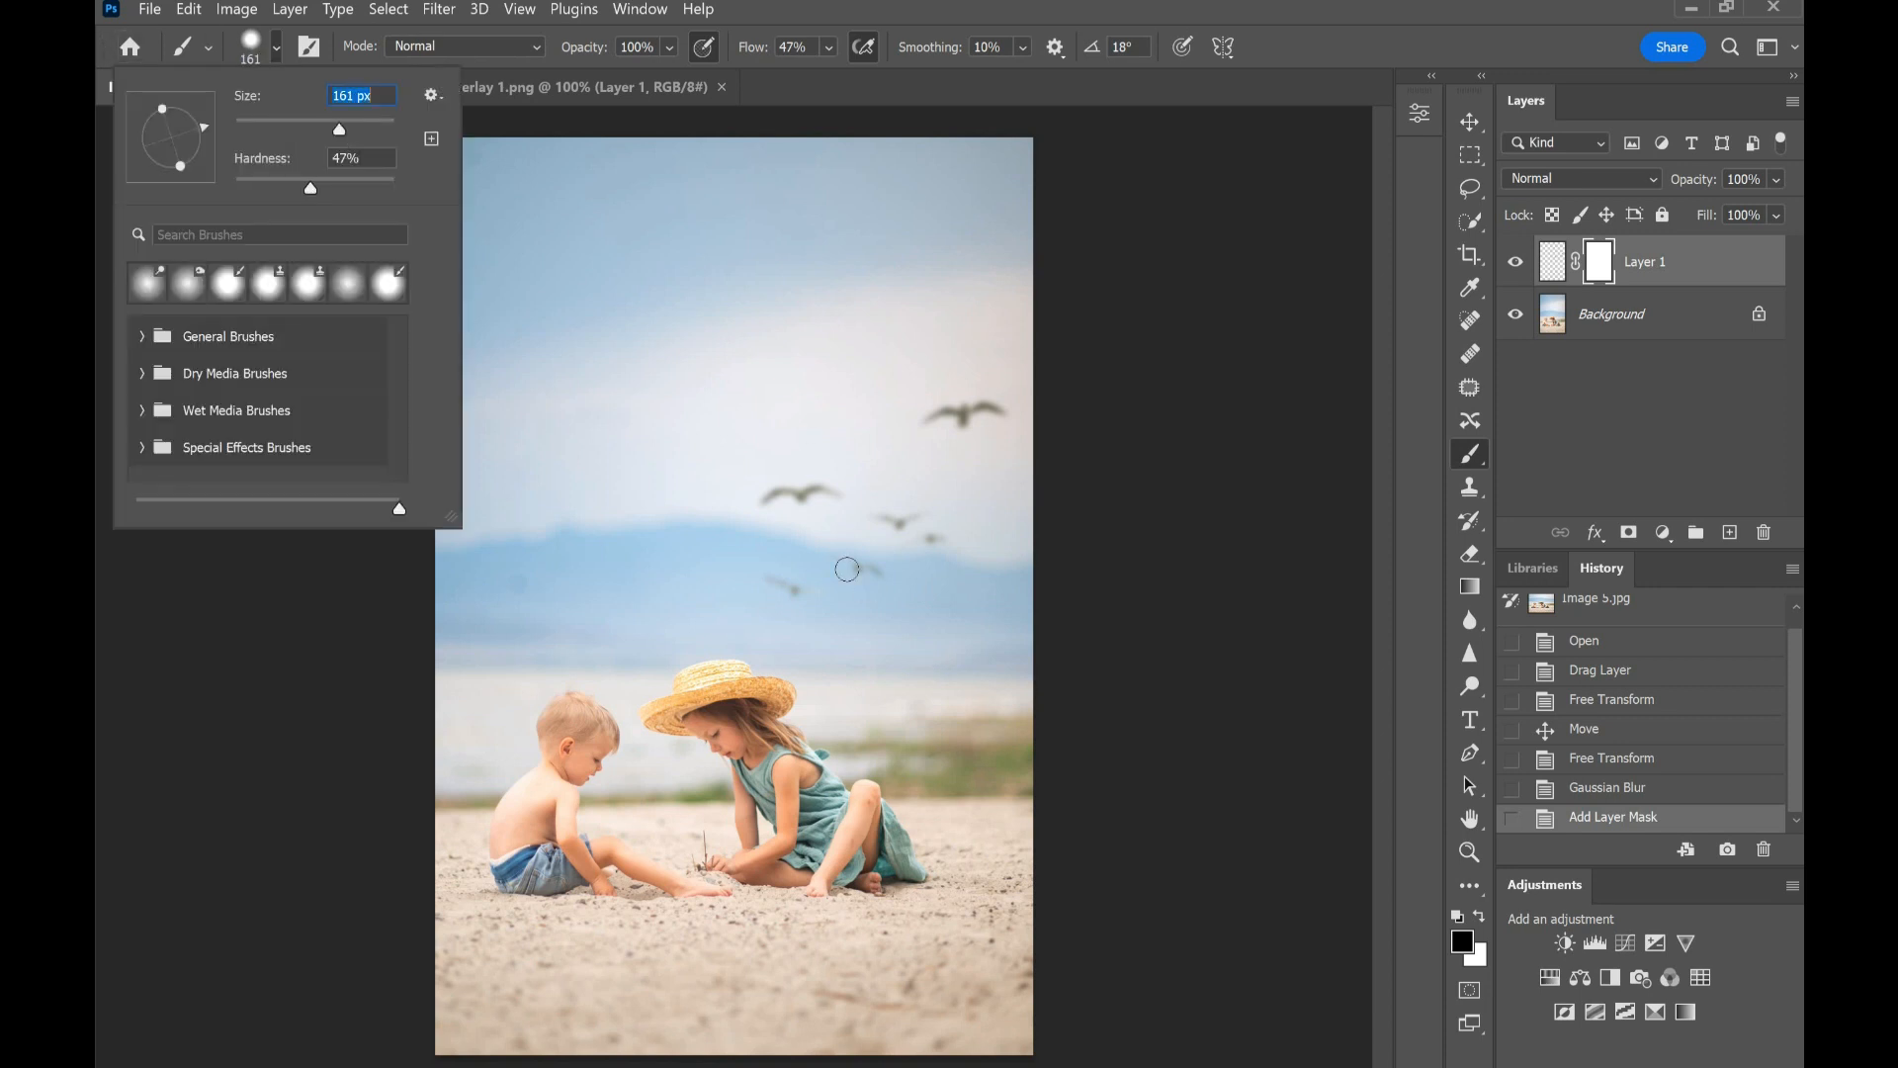
Step: Mask out the small bird over the mountains and the largest bird near the photo's right edge
{"action": "left_click", "coordinate": [876, 576]}
{"action": "left_click_drag", "start_coordinate": [820, 562], "coordinate": [887, 582]}
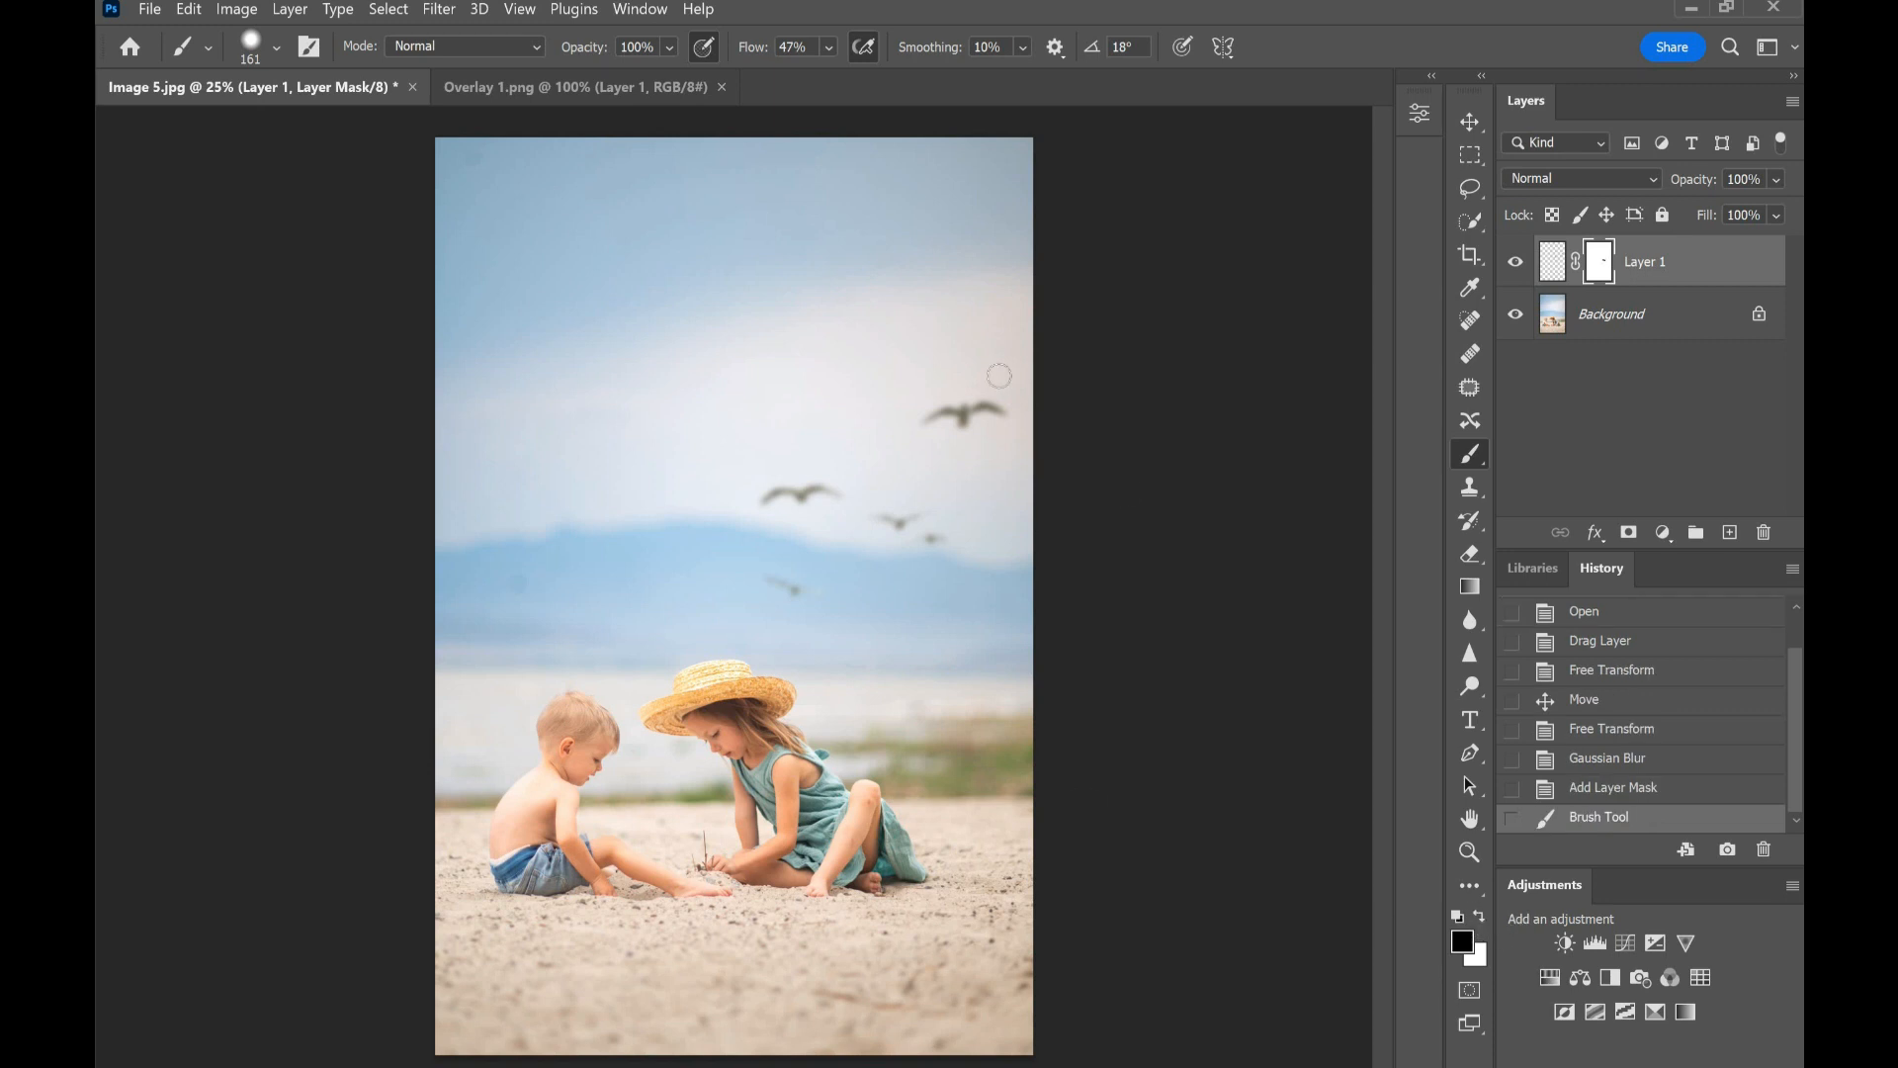
{"action": "left_click_drag", "start_coordinate": [969, 415], "coordinate": [998, 409]}
{"action": "mouse_move", "coordinate": [894, 417]}
{"action": "left_mouse_down"}
{"action": "mouse_move", "coordinate": [990, 441]}
{"action": "mouse_move", "coordinate": [1023, 396]}
{"action": "left_mouse_up"}
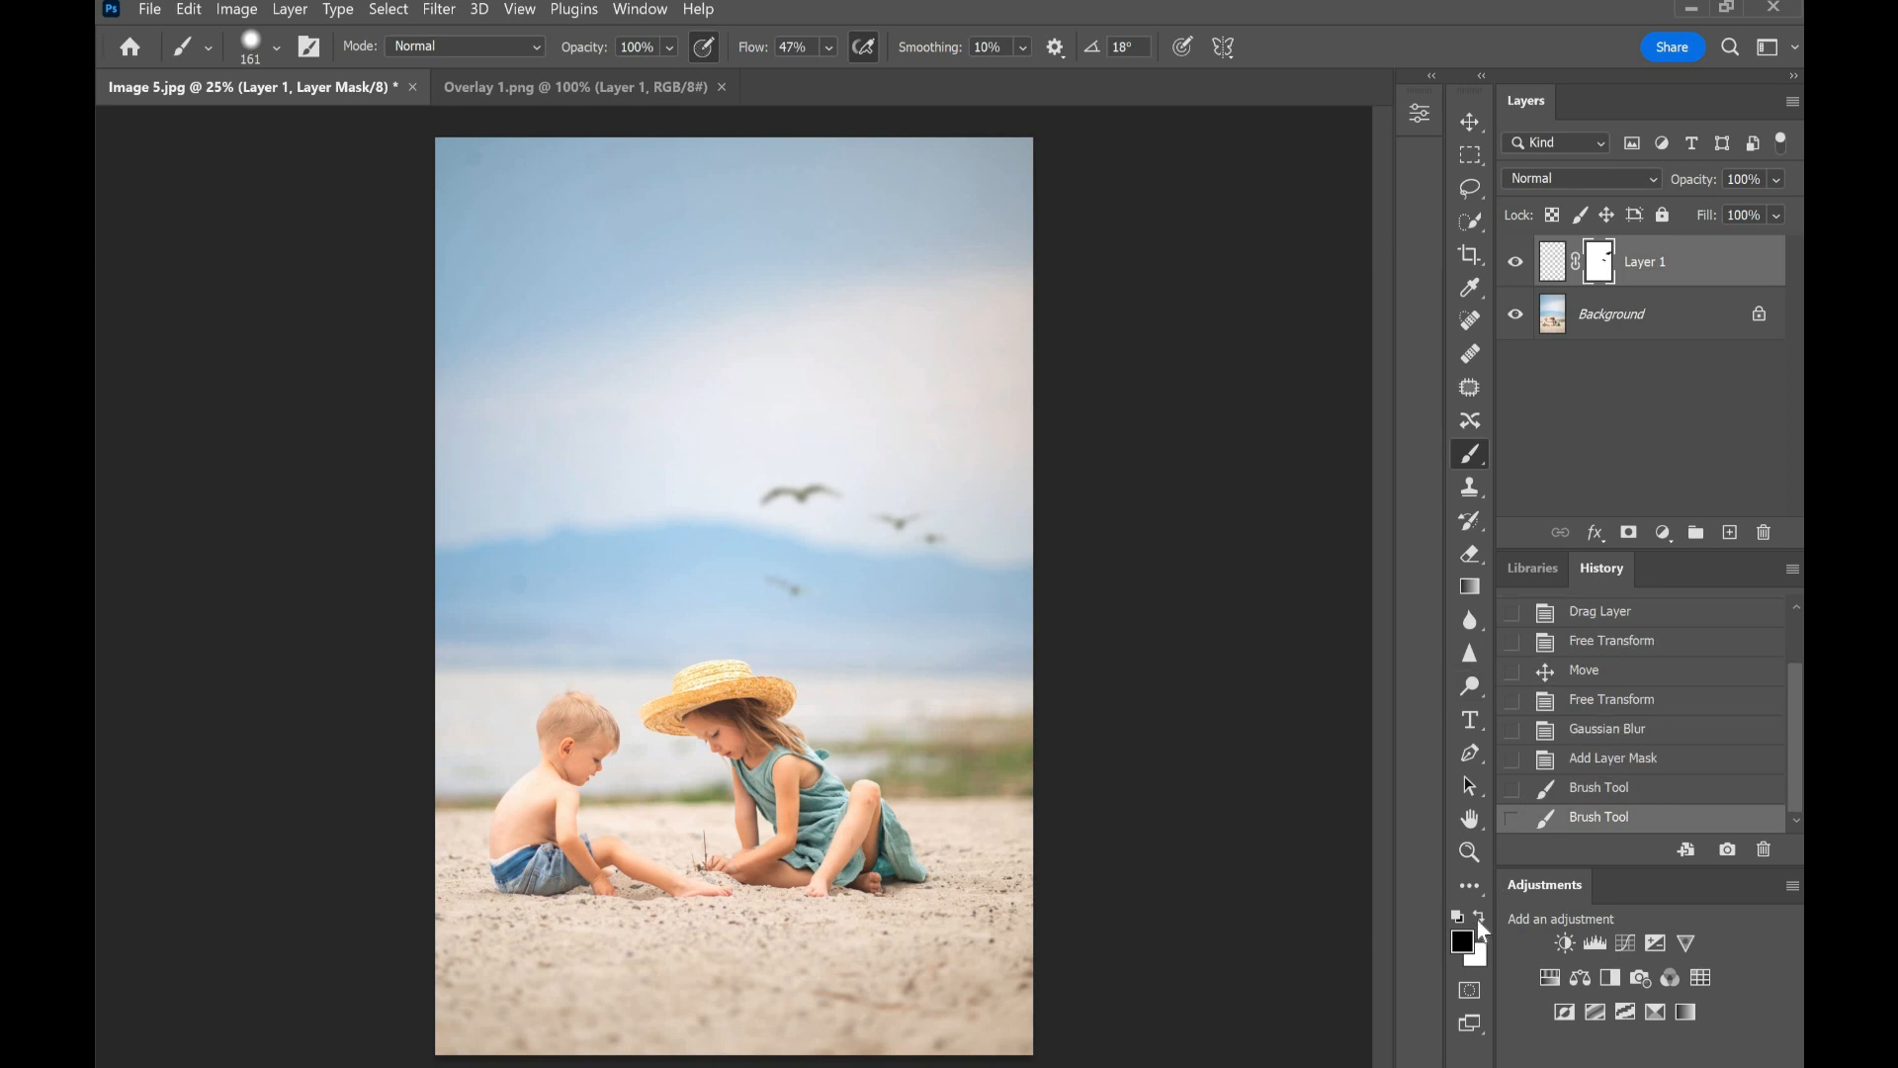
Step: Restore the two hidden birds by painting white over them on the layer mask
{"action": "key", "text": "x"}
{"action": "left_click_drag", "start_coordinate": [842, 565], "coordinate": [911, 574]}
{"action": "mouse_move", "coordinate": [963, 417]}
{"action": "left_mouse_down"}
{"action": "mouse_move", "coordinate": [899, 398]}
{"action": "mouse_move", "coordinate": [1008, 417]}
{"action": "mouse_move", "coordinate": [886, 428]}
{"action": "mouse_move", "coordinate": [1062, 443]}
{"action": "left_mouse_up"}
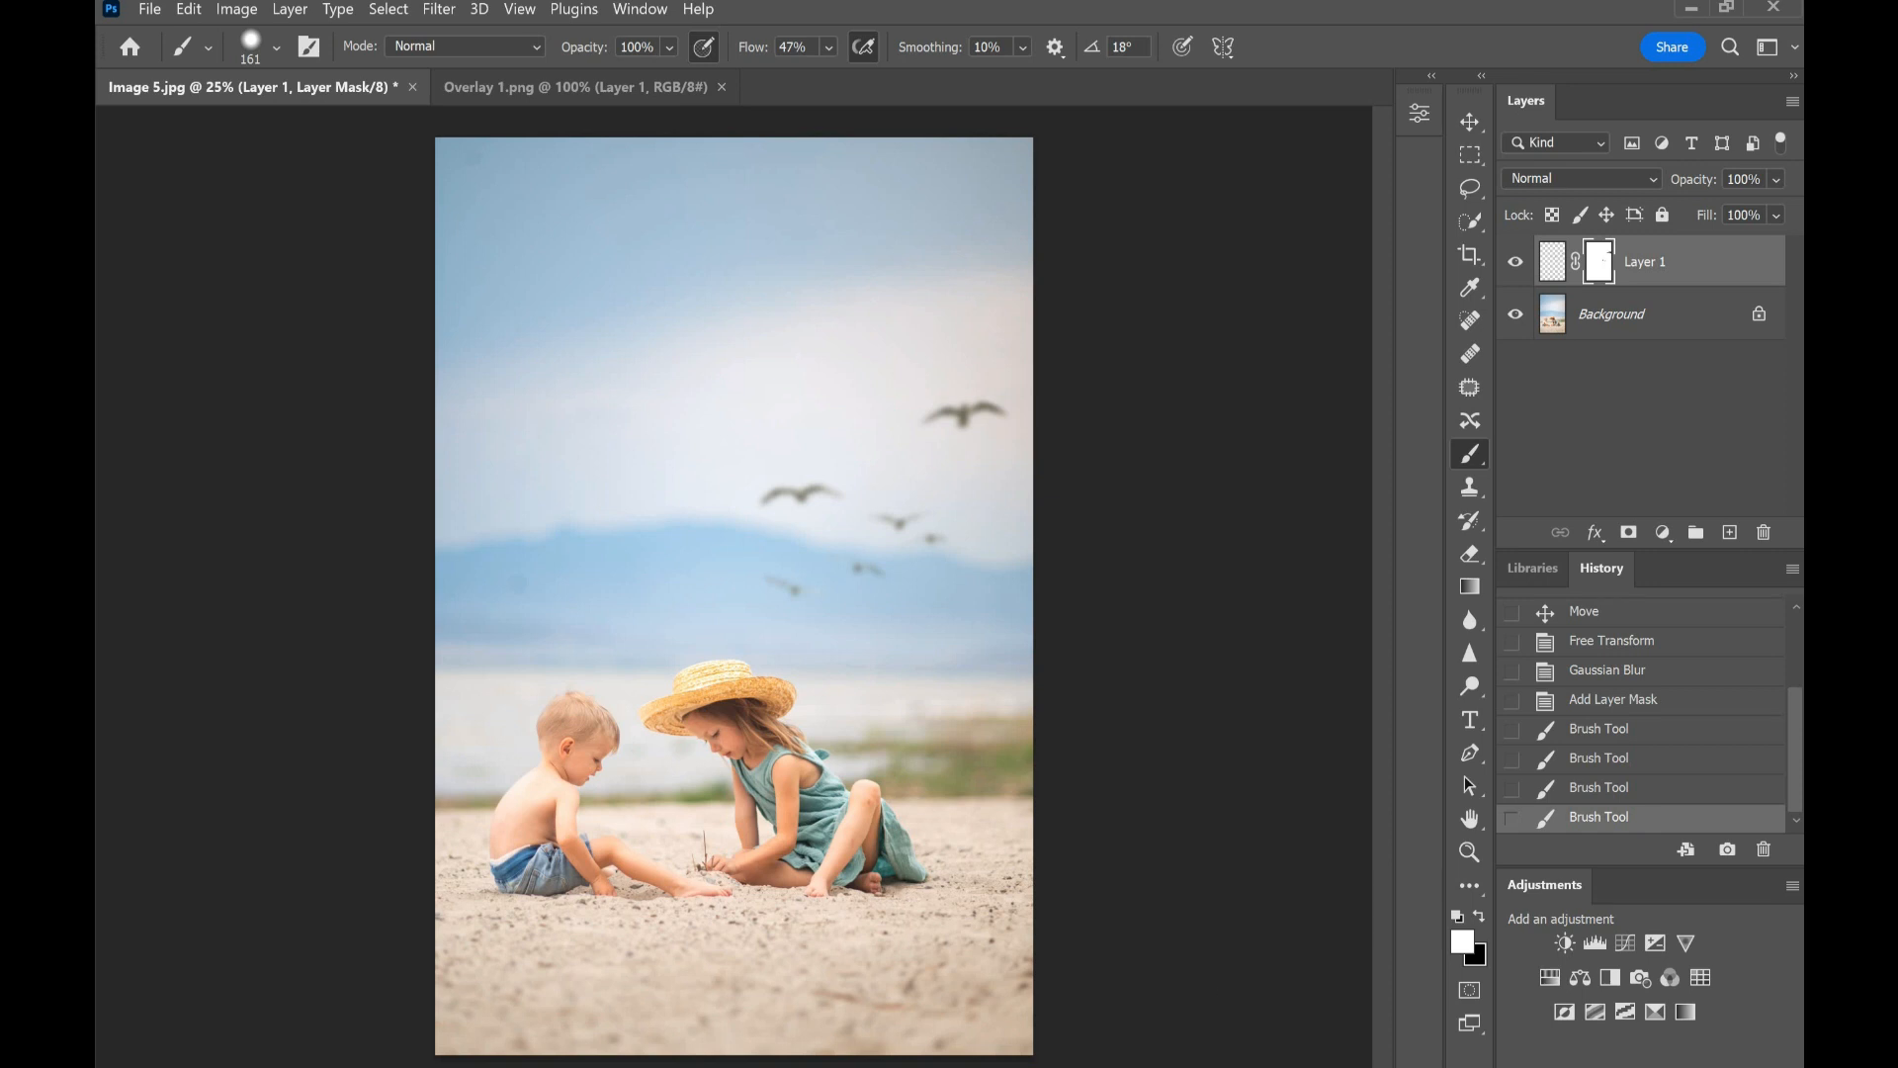
Step: Open Image 6 and Overlay 2 in Photoshop from the Photoshop Class Images and Overlays folder in File Explorer
{"action": "left_click", "coordinate": [1726, 8]}
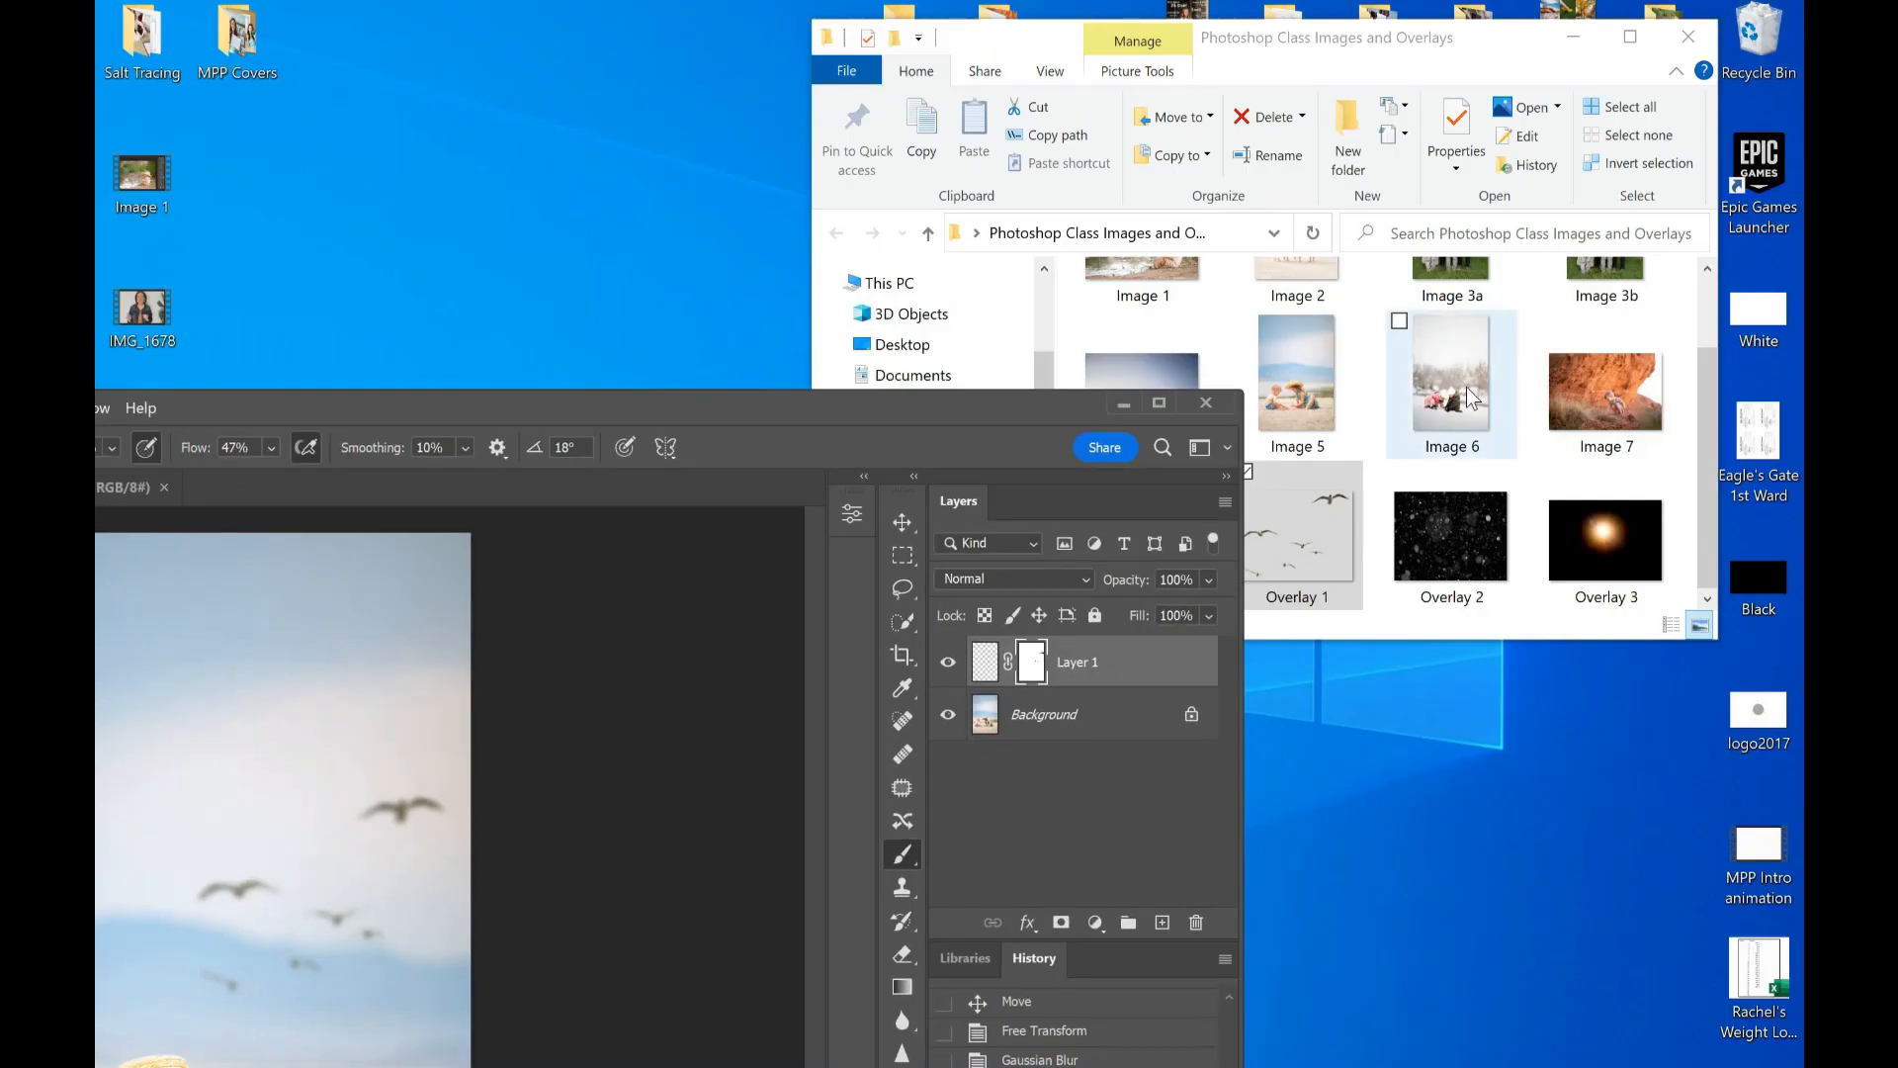
{"action": "left_click", "coordinate": [1473, 396]}
{"action": "left_click", "coordinate": [1453, 591], "text": "ctrl"}
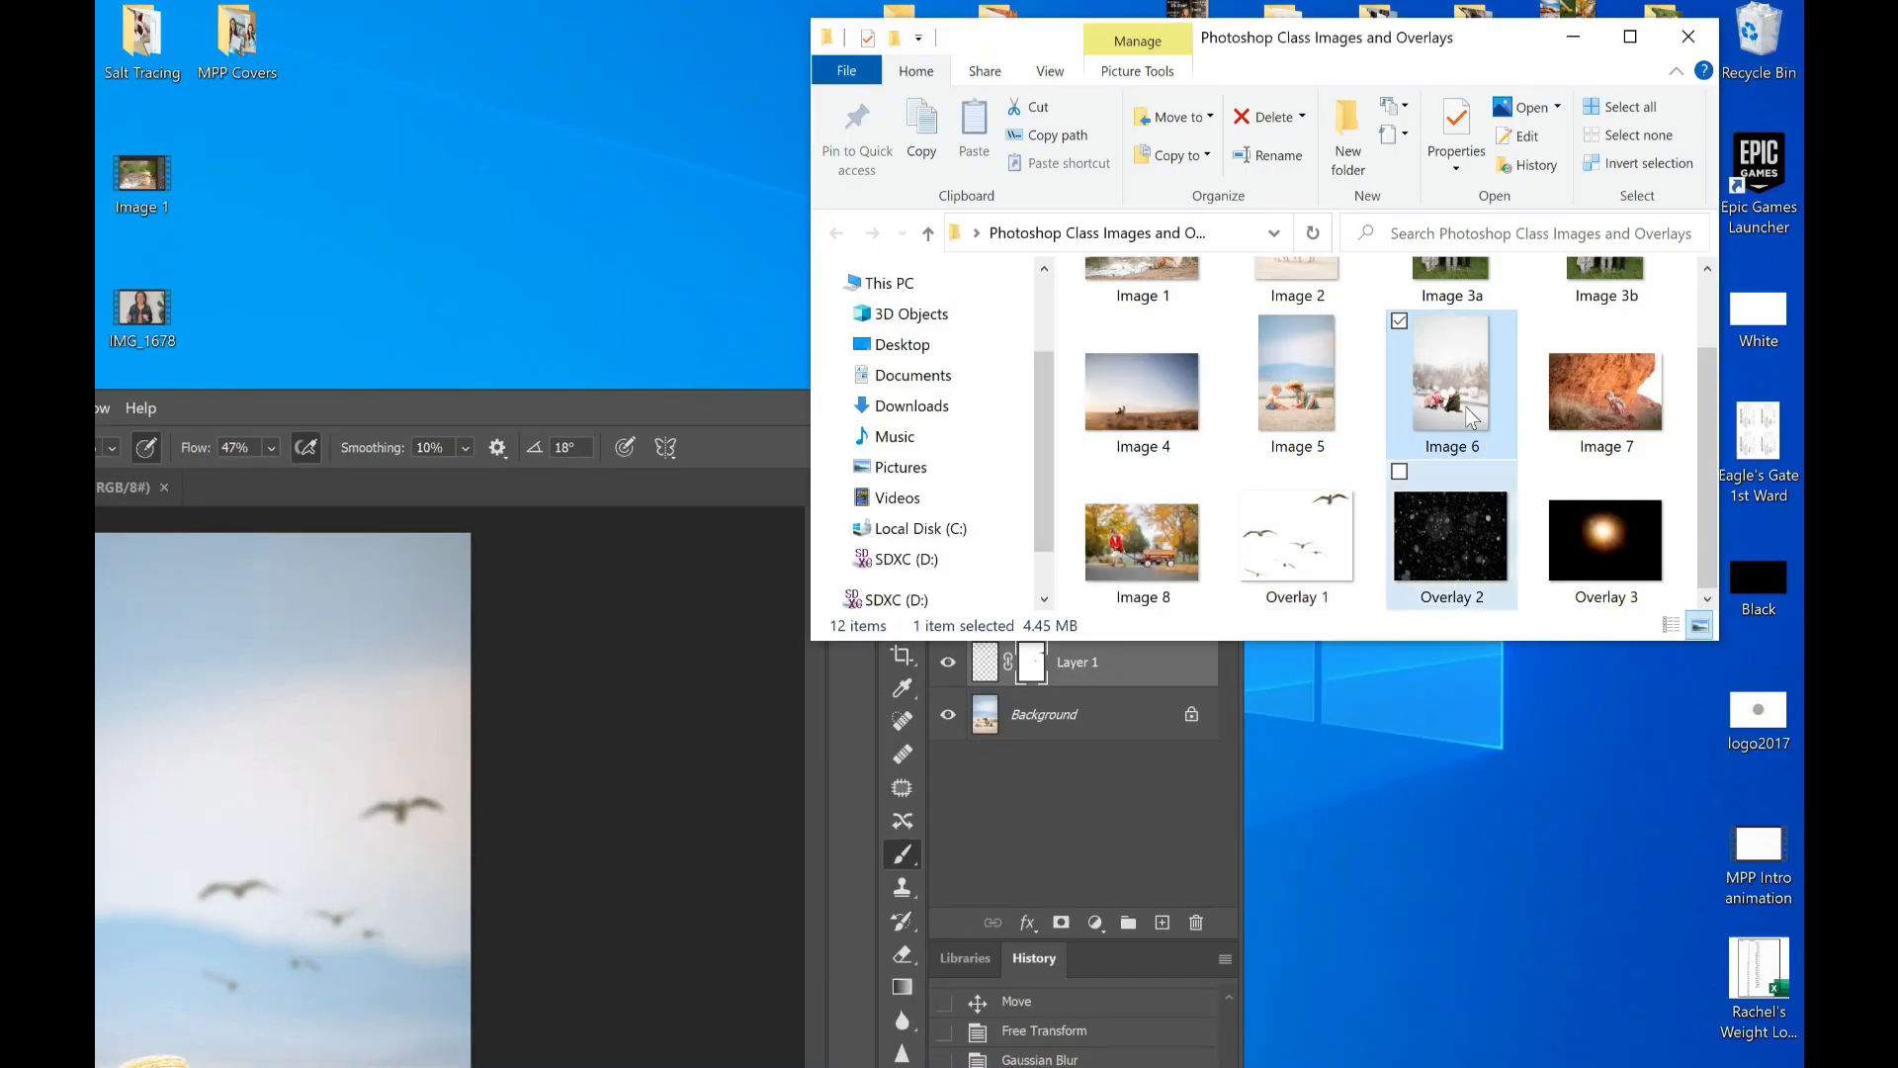
{"action": "left_click_drag", "start_coordinate": [458, 466], "coordinate": [456, 468]}
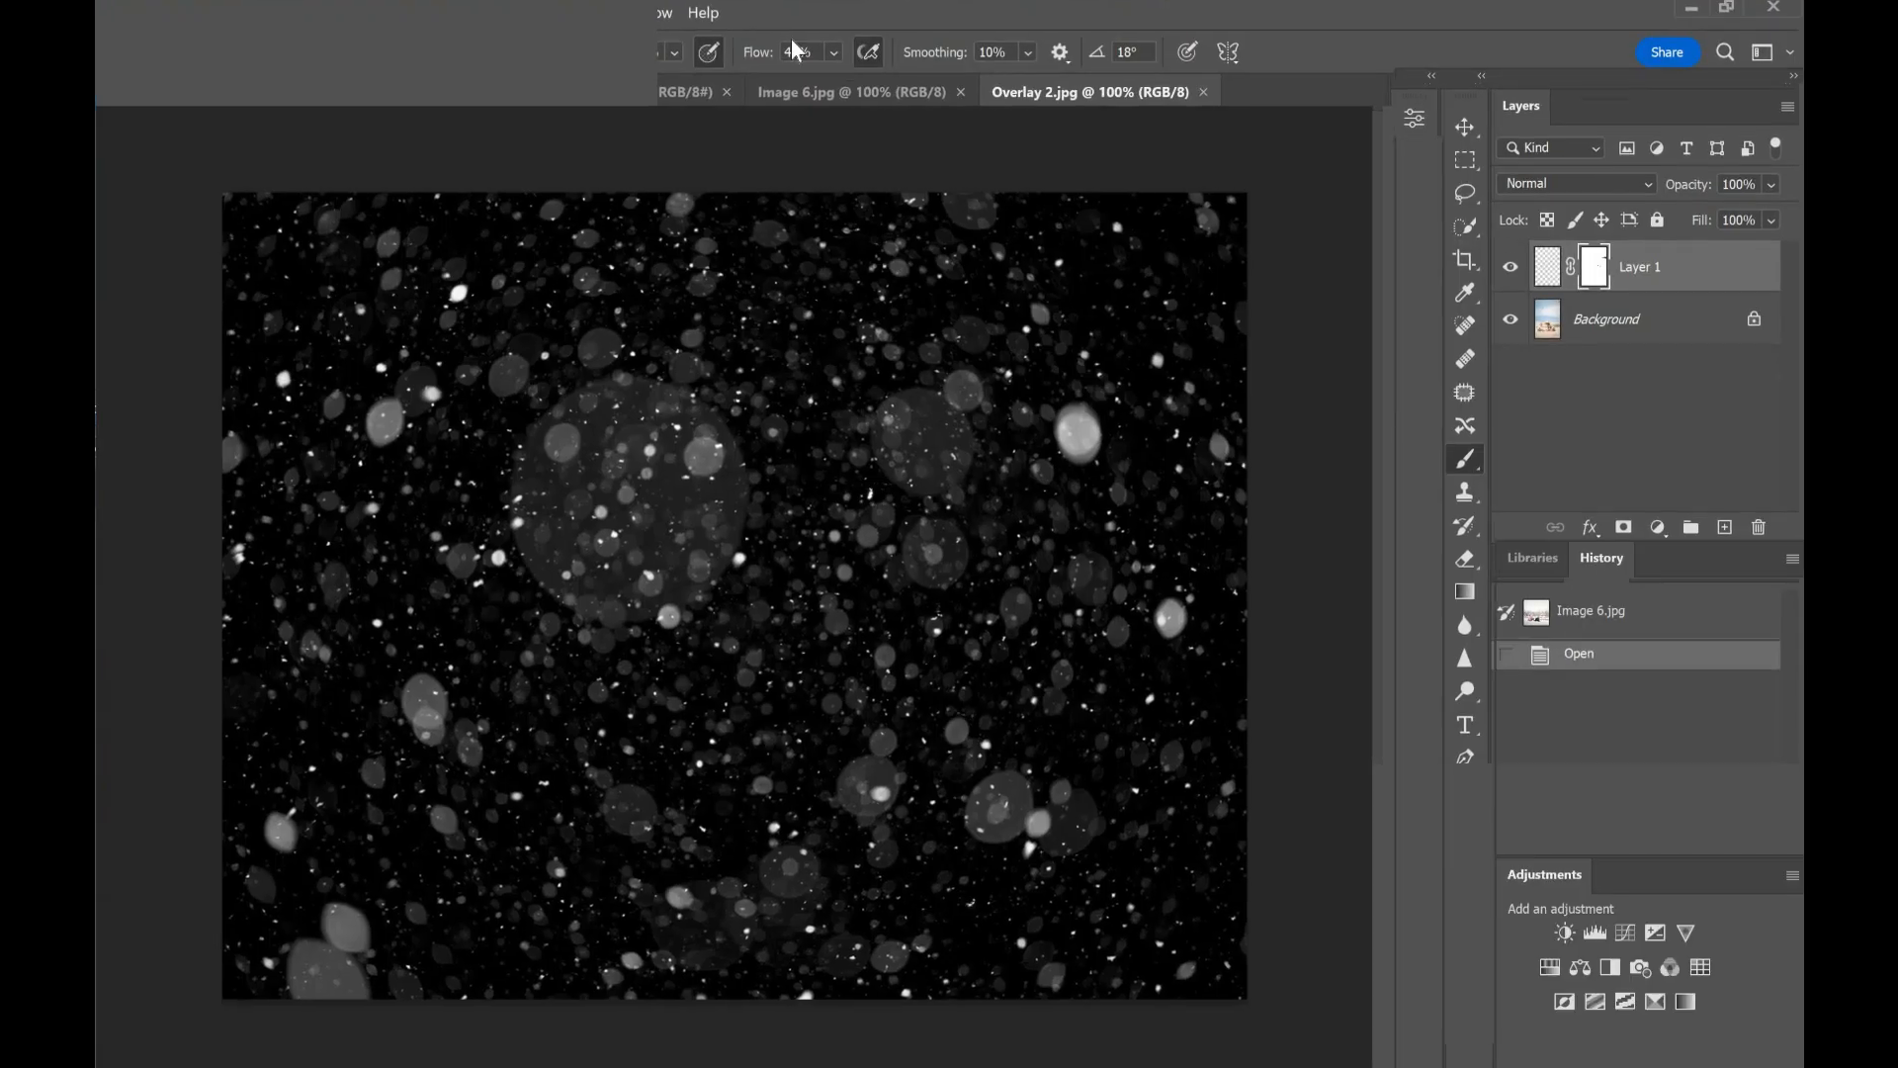
Step: Close Overlay 1.png and close Image 5.jpg without saving its changes
{"action": "left_click", "coordinate": [720, 86]}
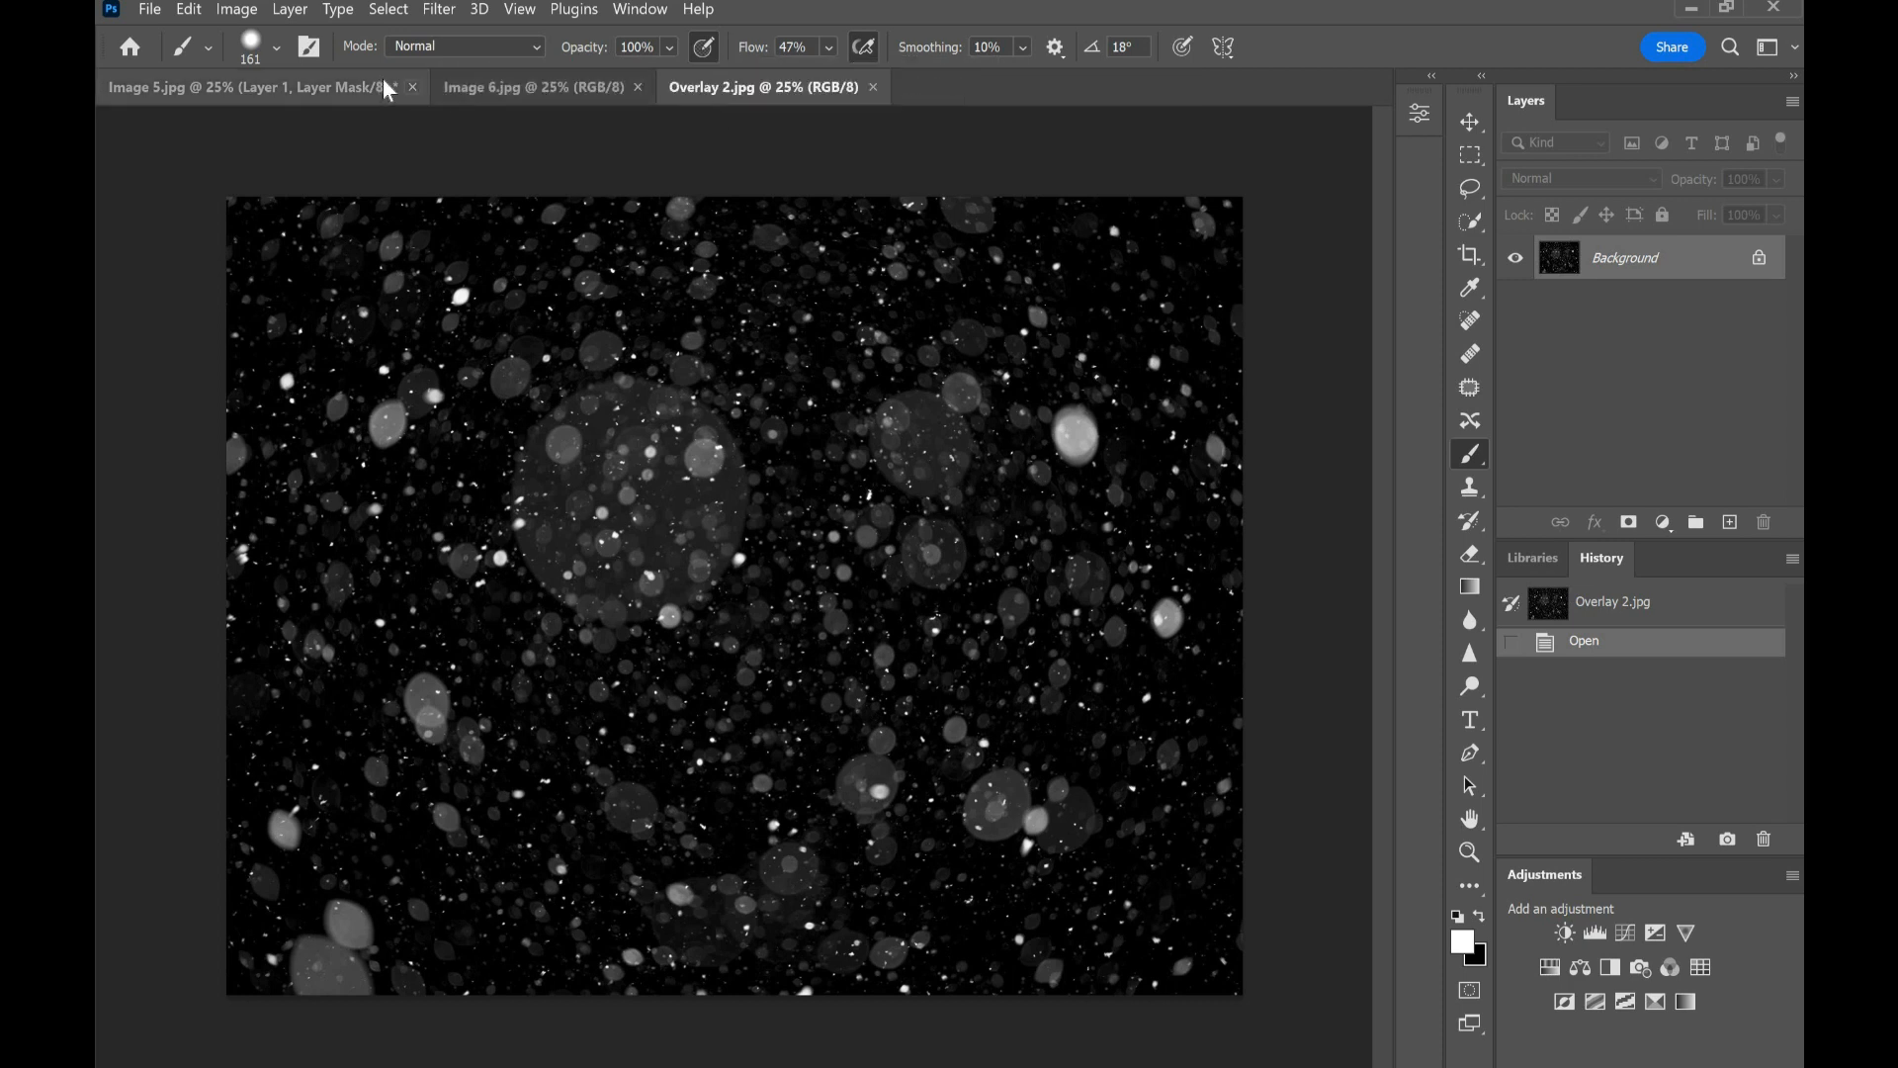
{"action": "left_click", "coordinate": [401, 85]}
{"action": "left_click", "coordinate": [411, 87]}
{"action": "left_click", "coordinate": [1089, 466]}
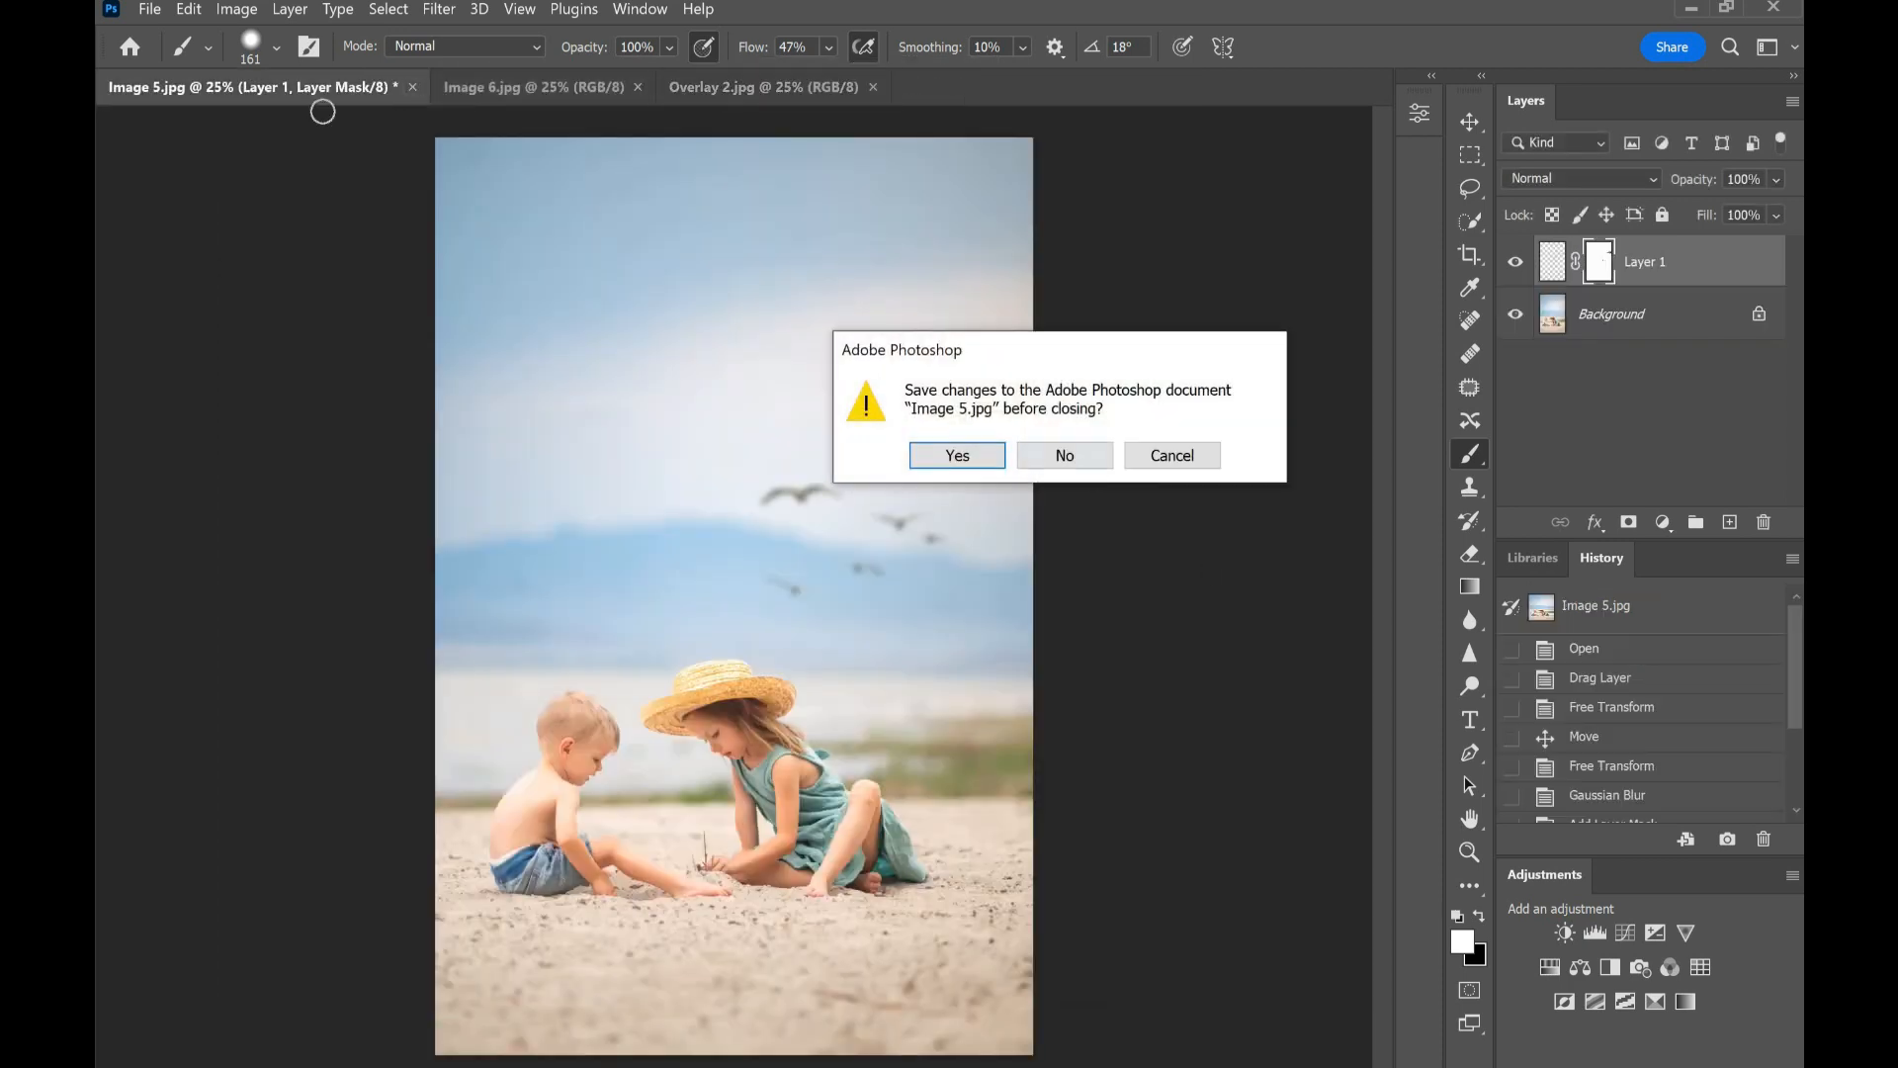
Step: View the Overlay 2.jpg snow overlay and return to the Image 6.jpg document
{"action": "left_click", "coordinate": [234, 88]}
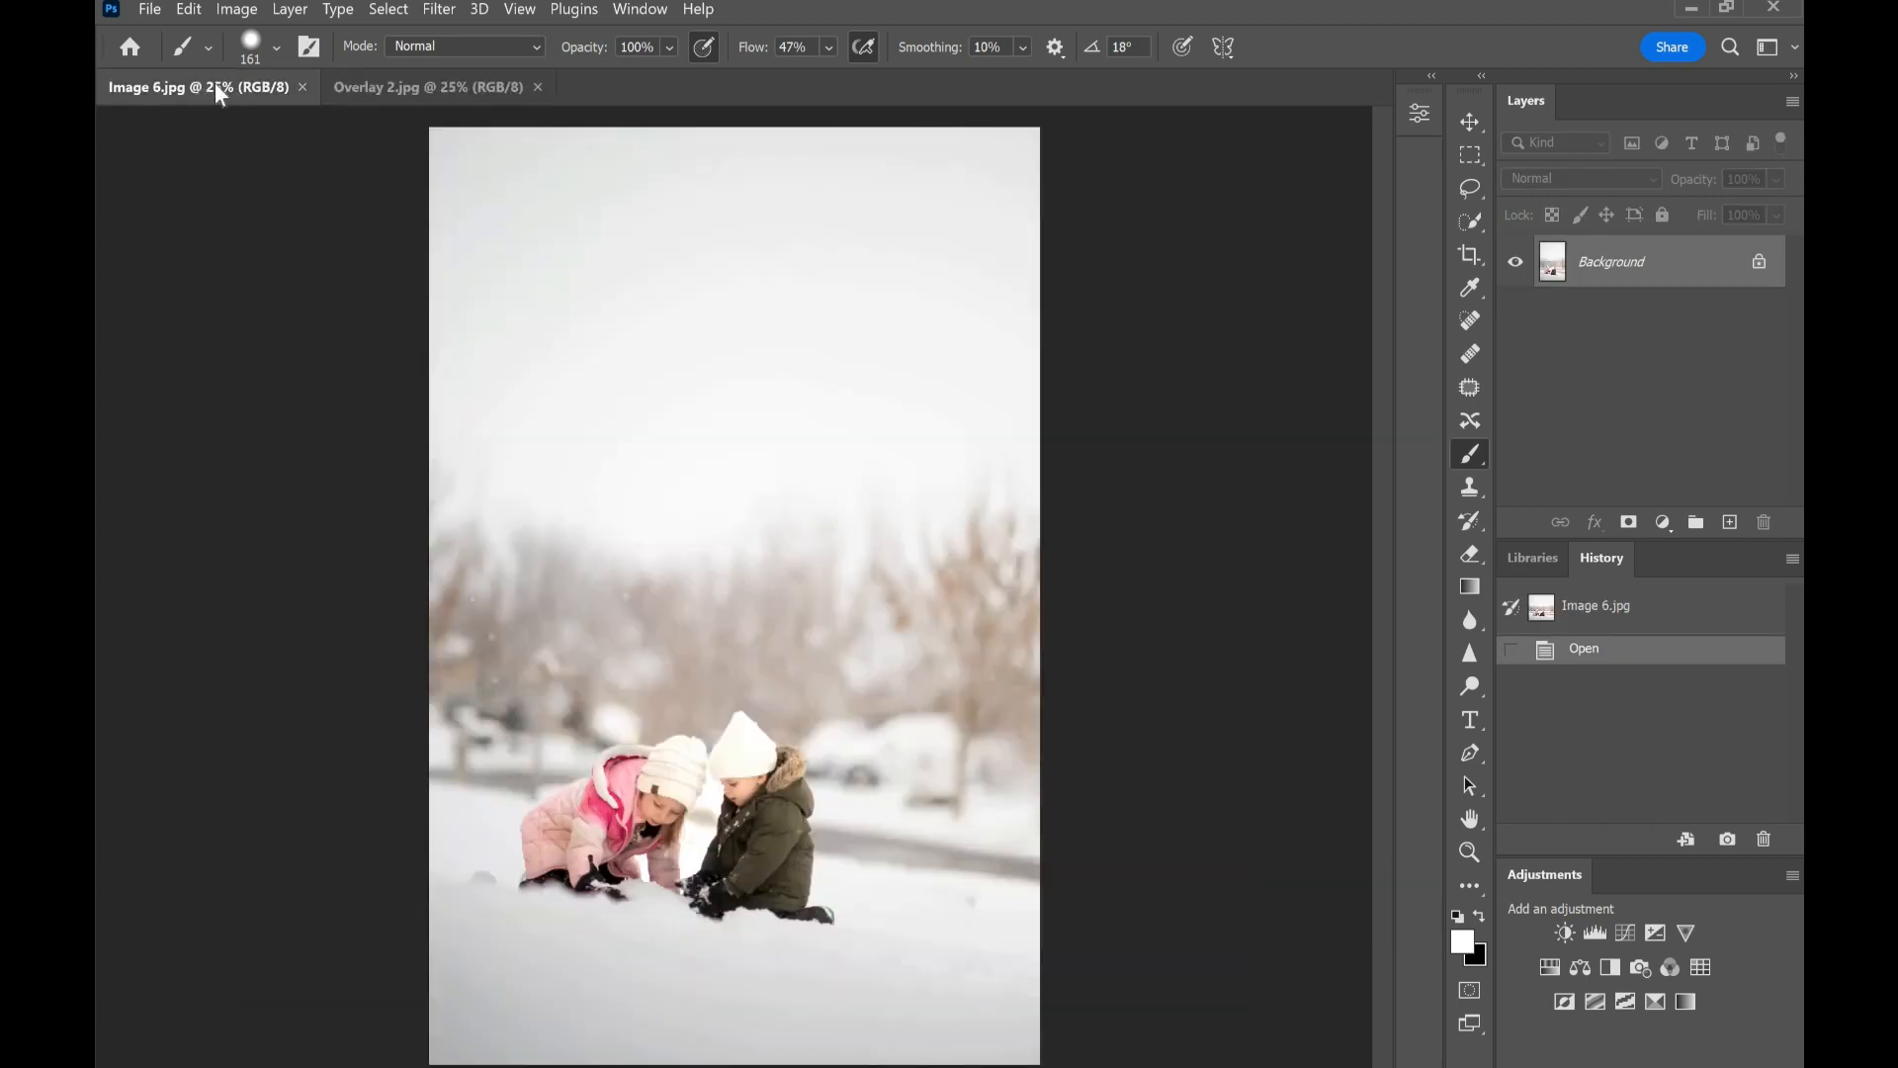
{"action": "left_click", "coordinate": [381, 87]}
{"action": "left_click", "coordinate": [235, 87]}
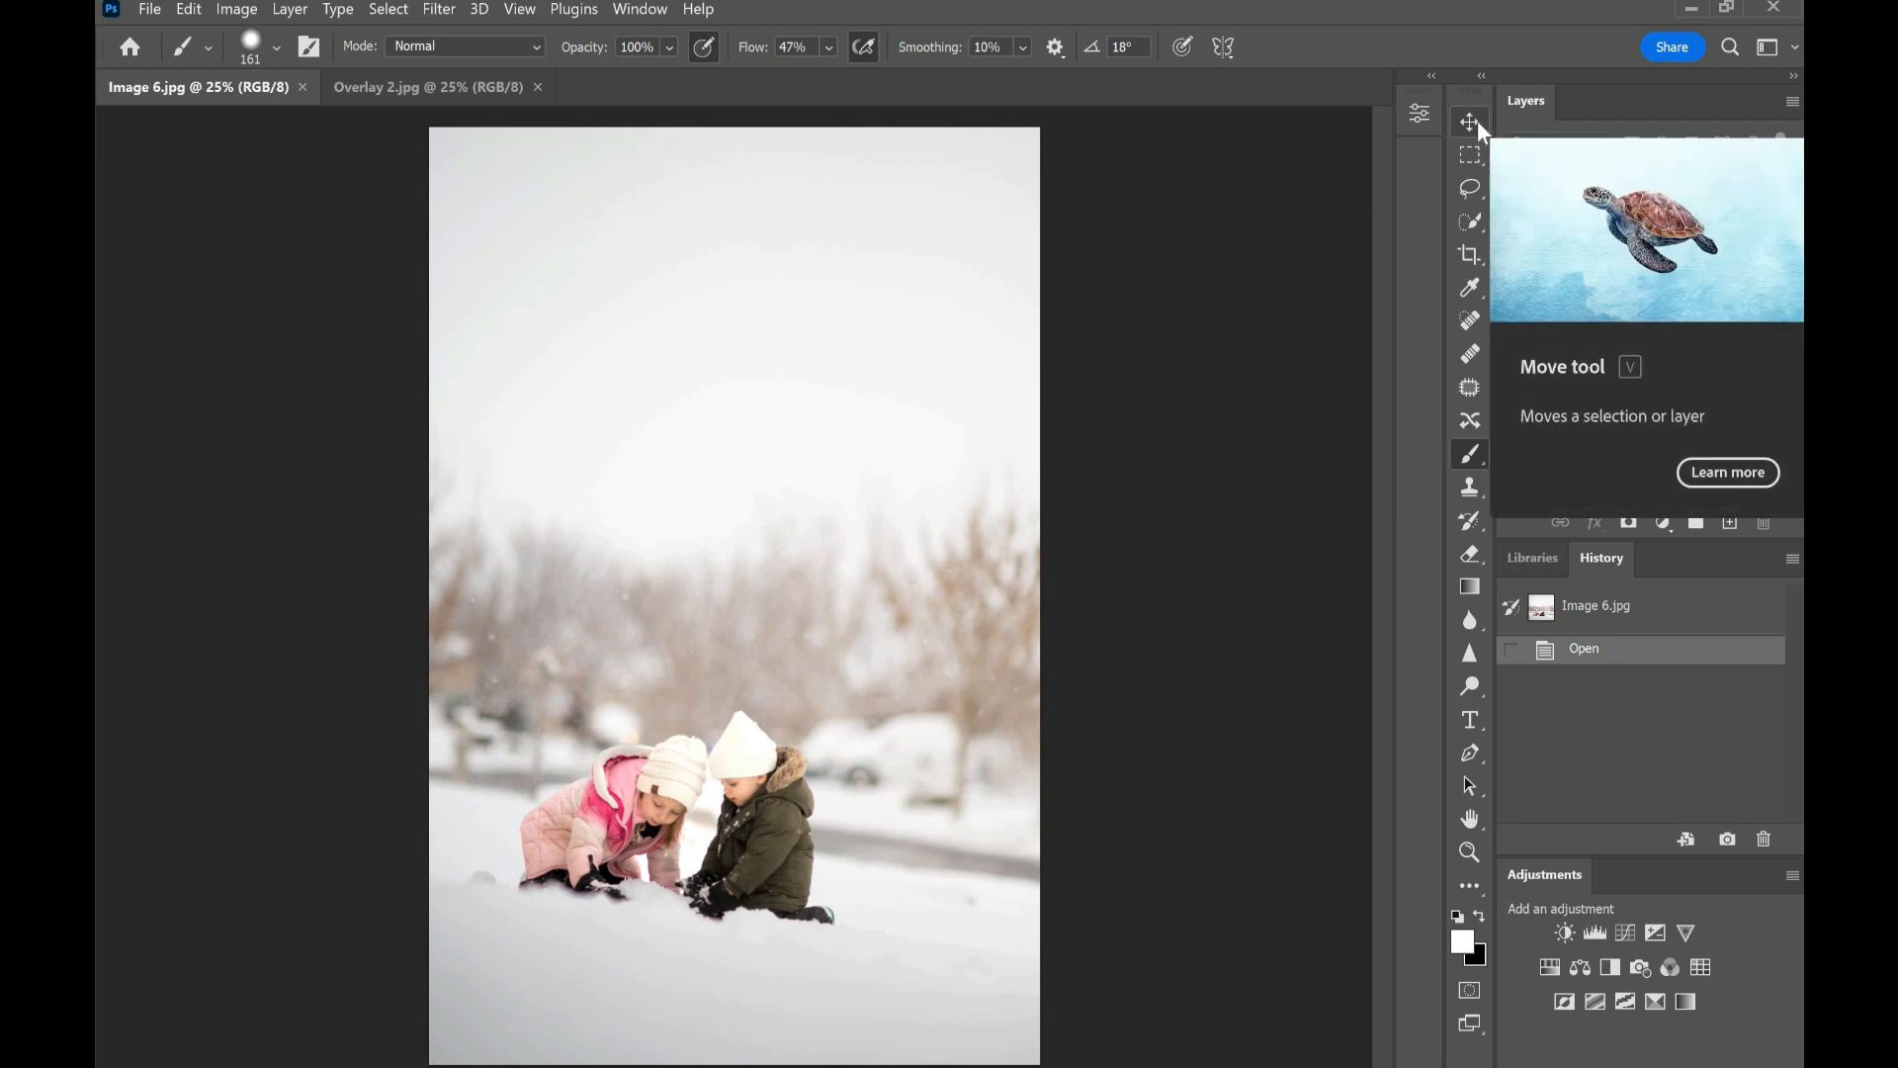
Step: Copy the Overlay 2.jpg snow into Image 6.jpg with the Move tool, redock the overlay document and return to Image 6.jpg
{"action": "left_click", "coordinate": [1477, 120]}
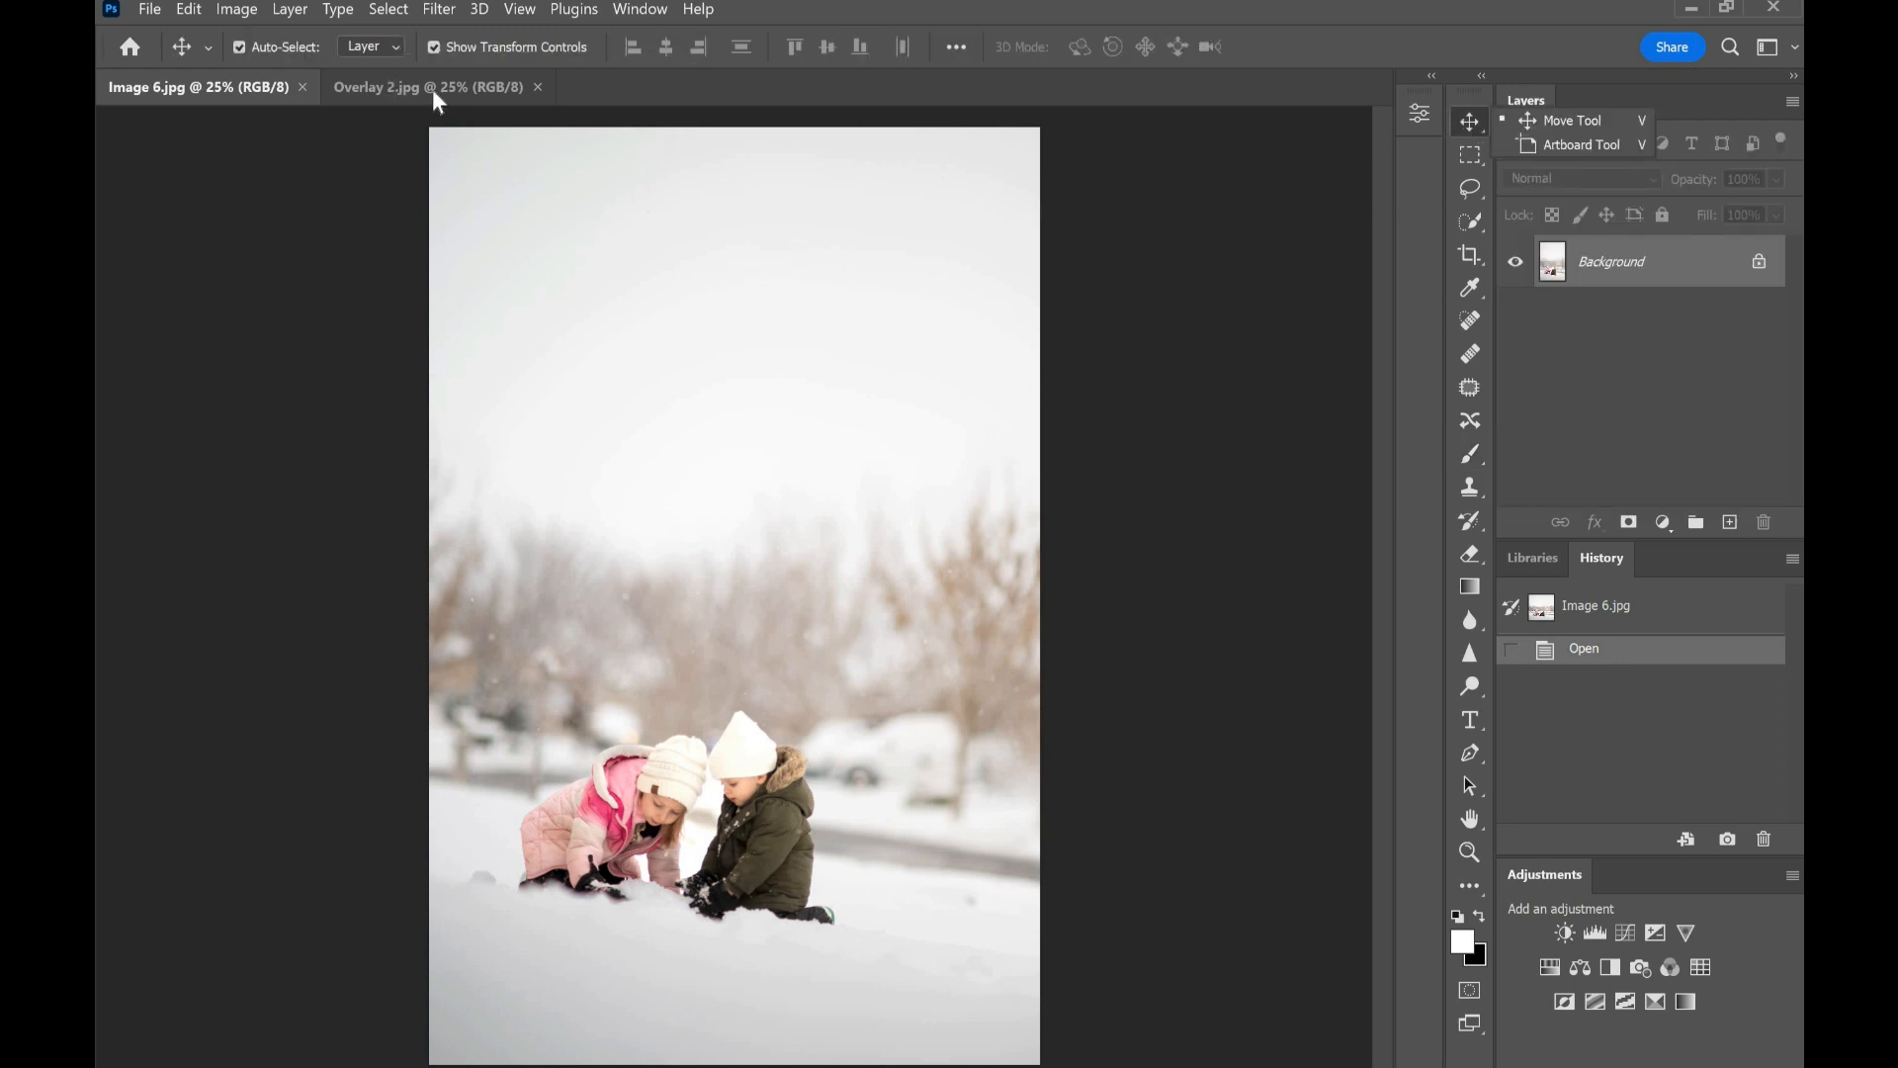
{"action": "left_click_drag", "start_coordinate": [429, 81], "coordinate": [1325, 156]}
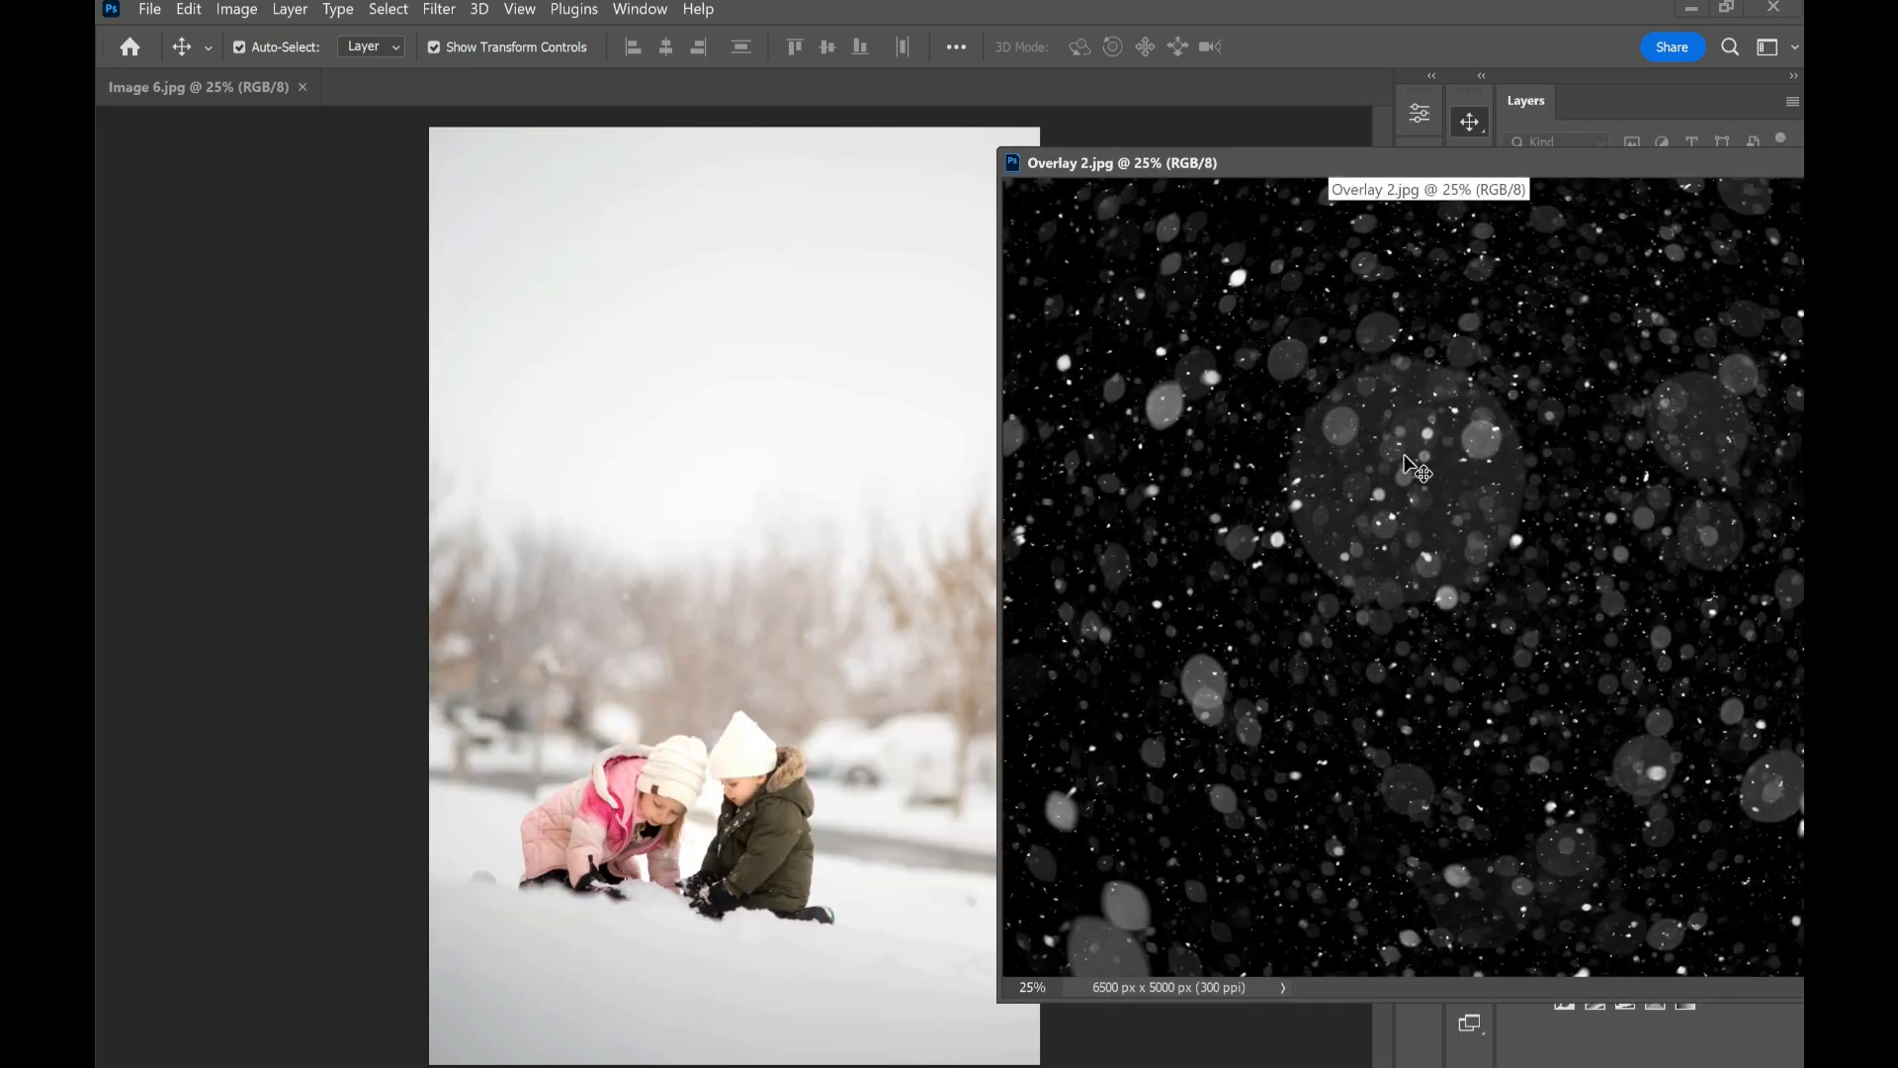
{"action": "scroll", "coordinate": [1247, 453], "scroll_direction": "up", "scroll_amount": 5}
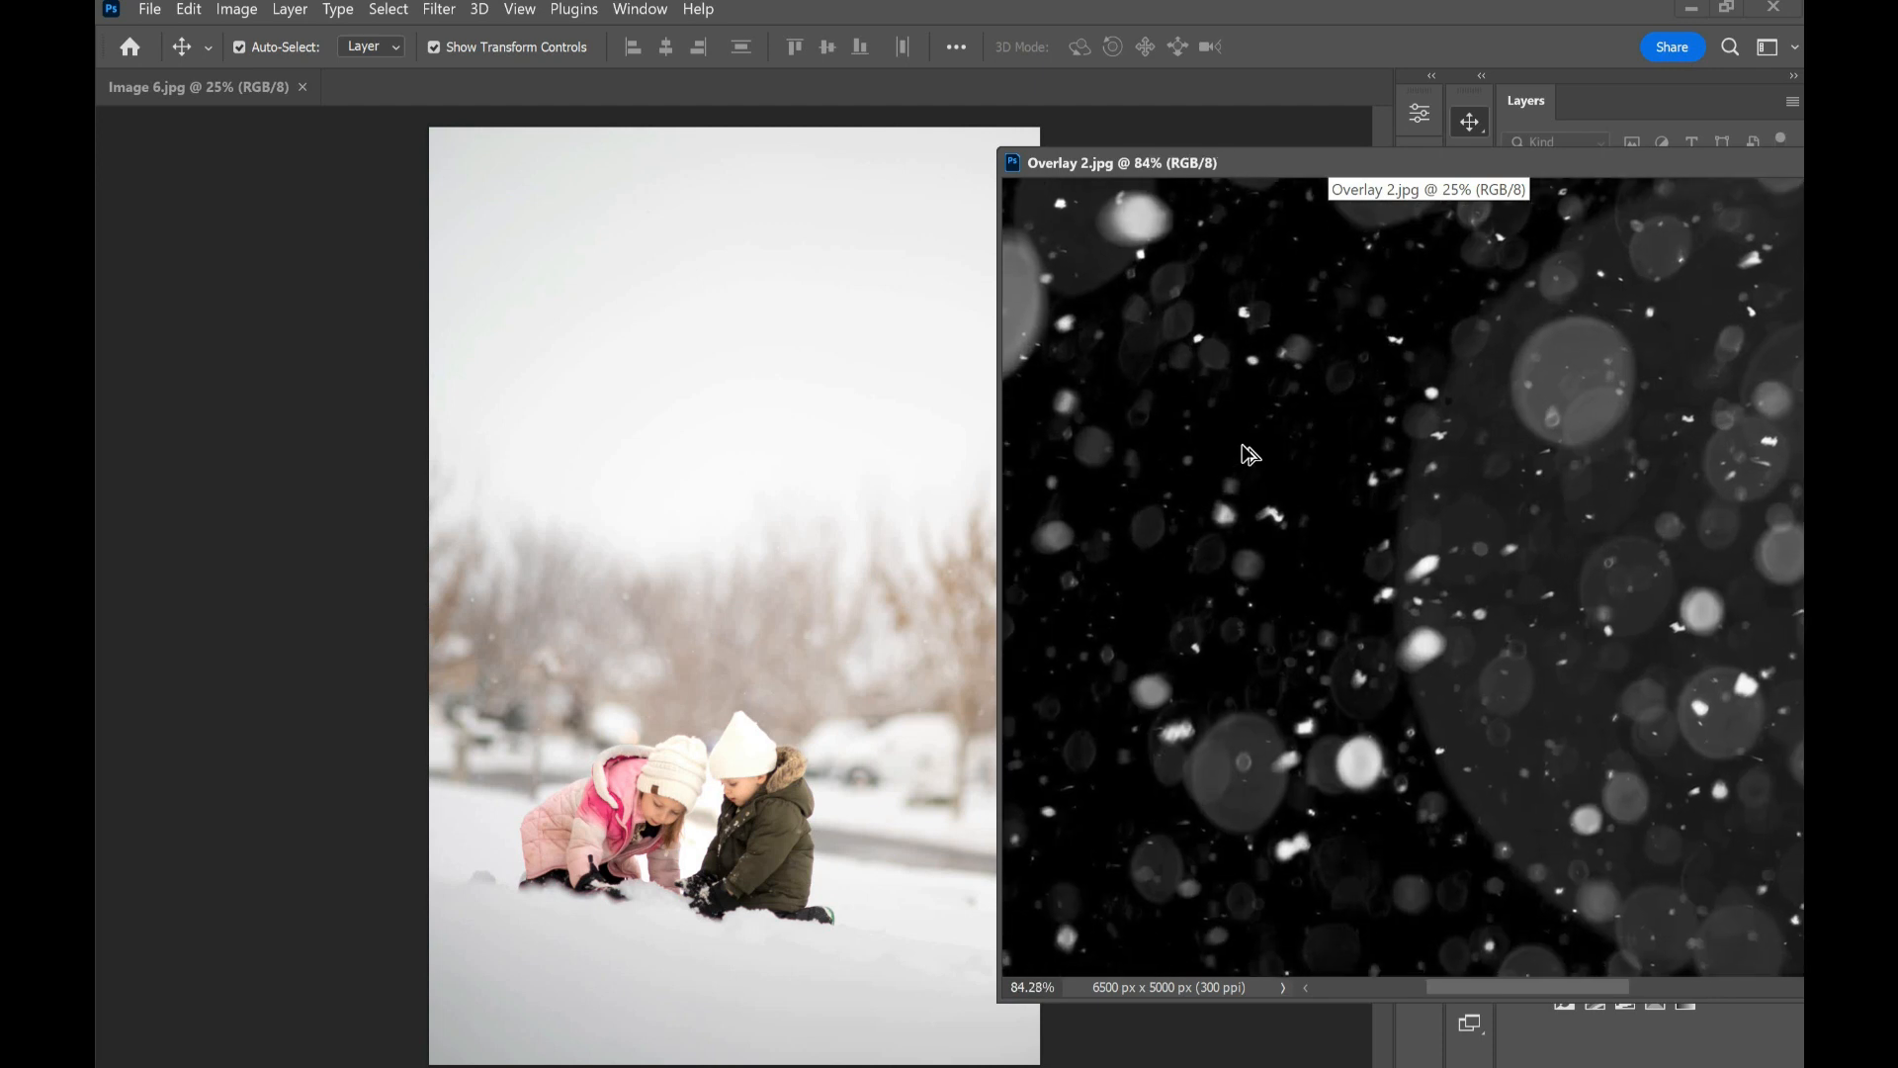
{"action": "scroll", "coordinate": [1247, 452], "scroll_direction": "down", "scroll_amount": 6}
{"action": "scroll", "coordinate": [1247, 453], "scroll_direction": "down", "scroll_amount": 1}
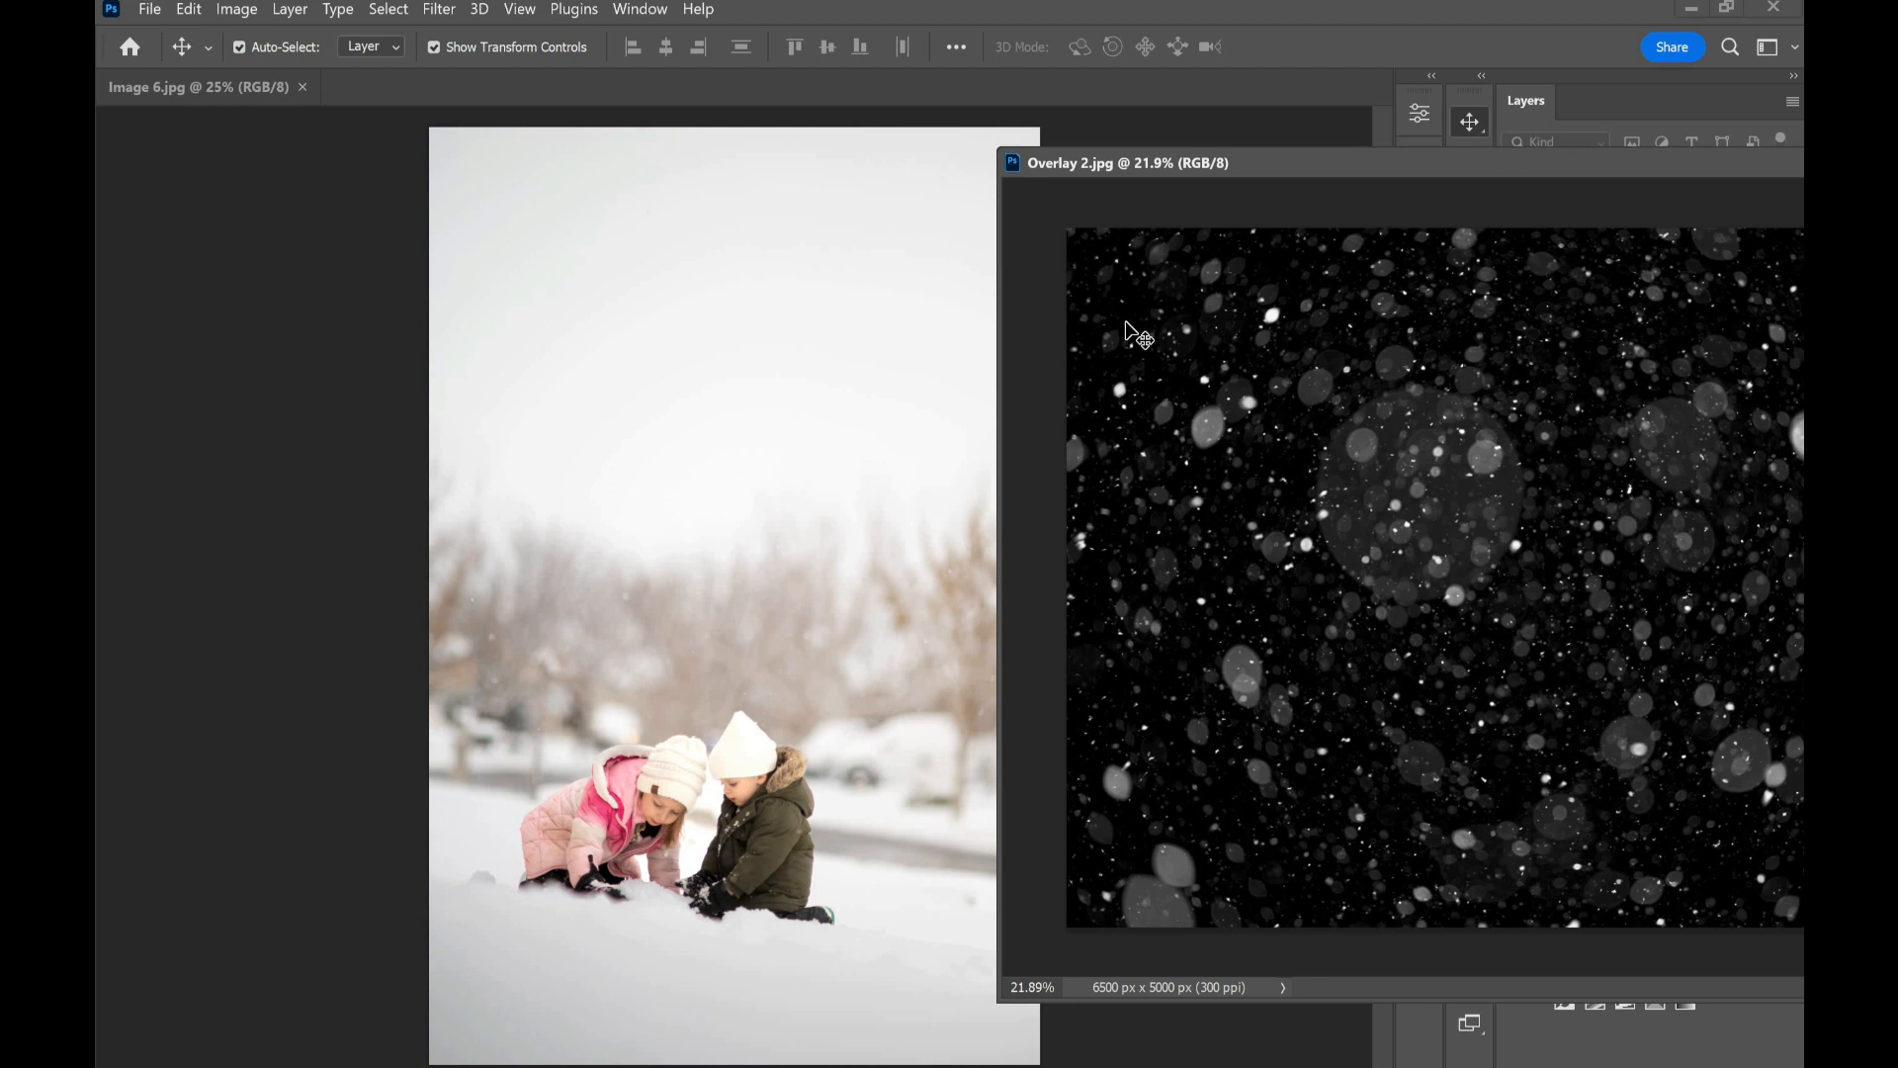
{"action": "left_click_drag", "start_coordinate": [1136, 336], "coordinate": [846, 377]}
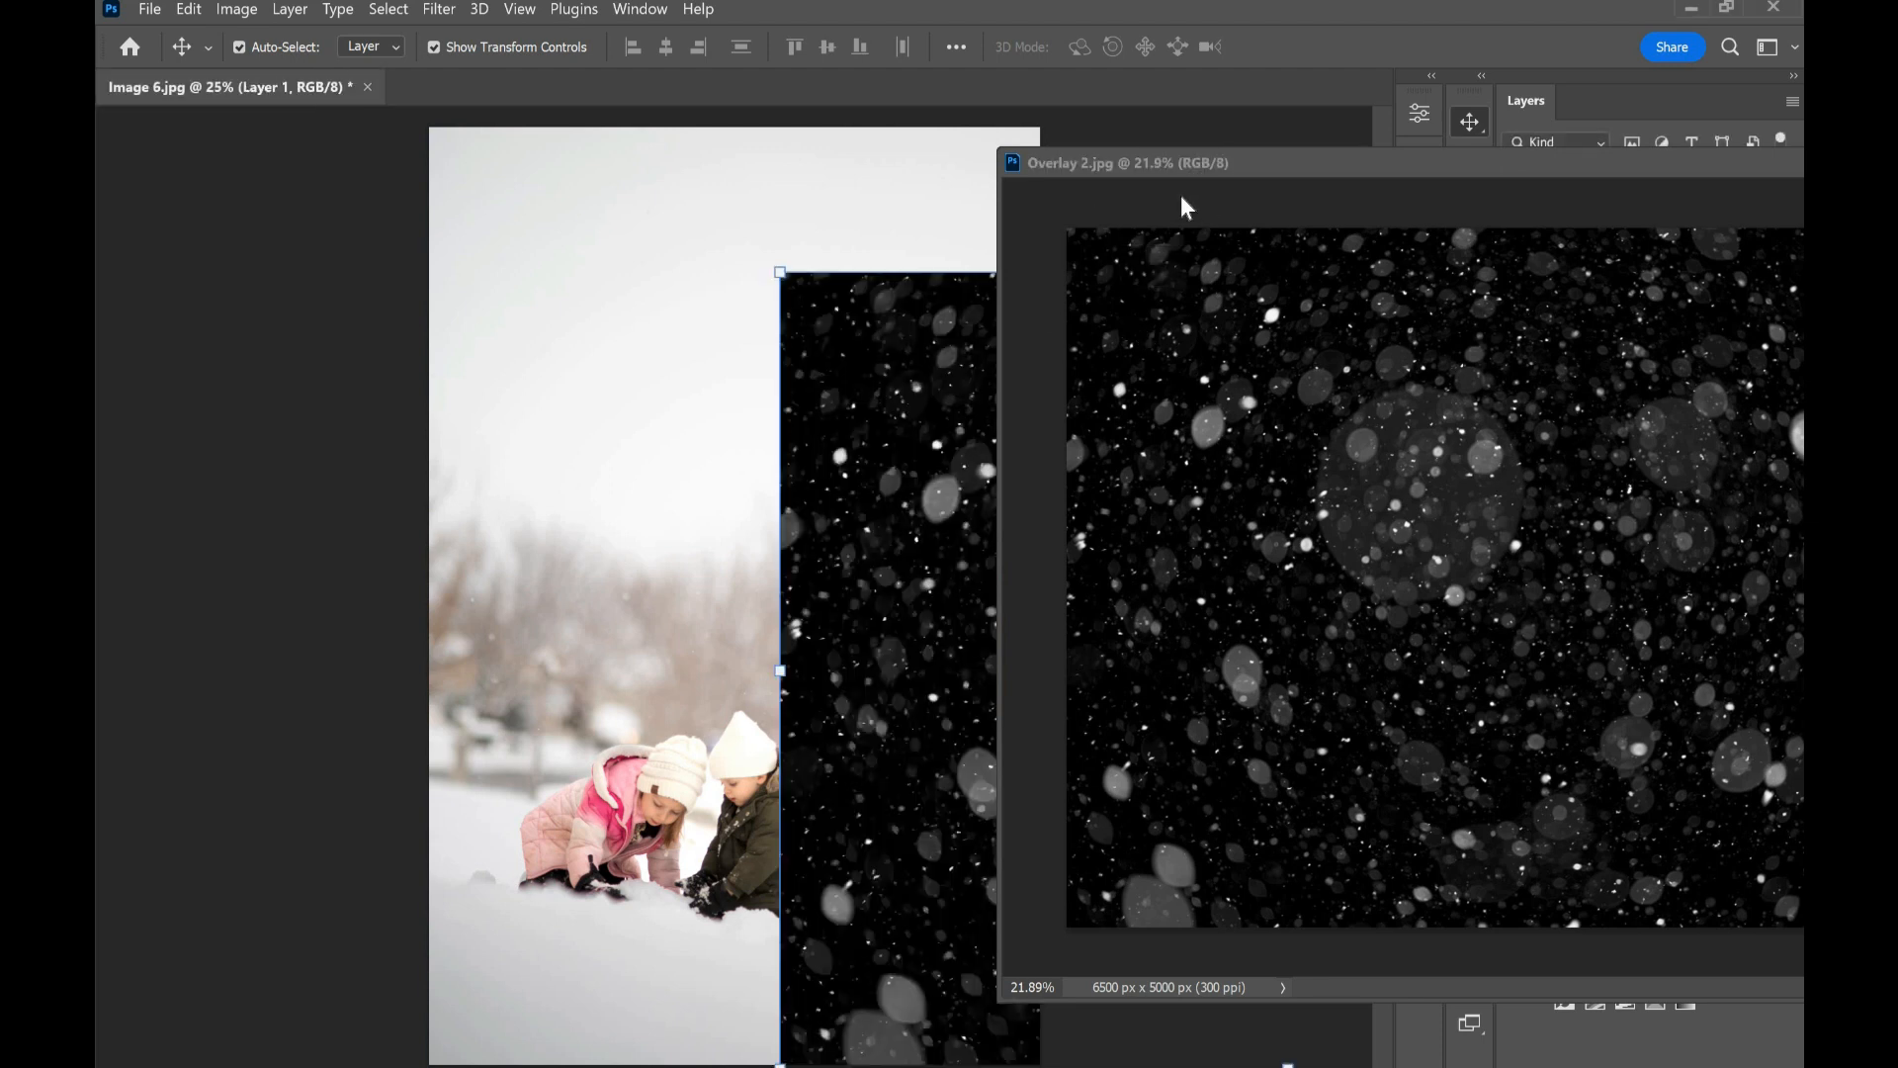
{"action": "left_click_drag", "start_coordinate": [1165, 168], "coordinate": [943, 87]}
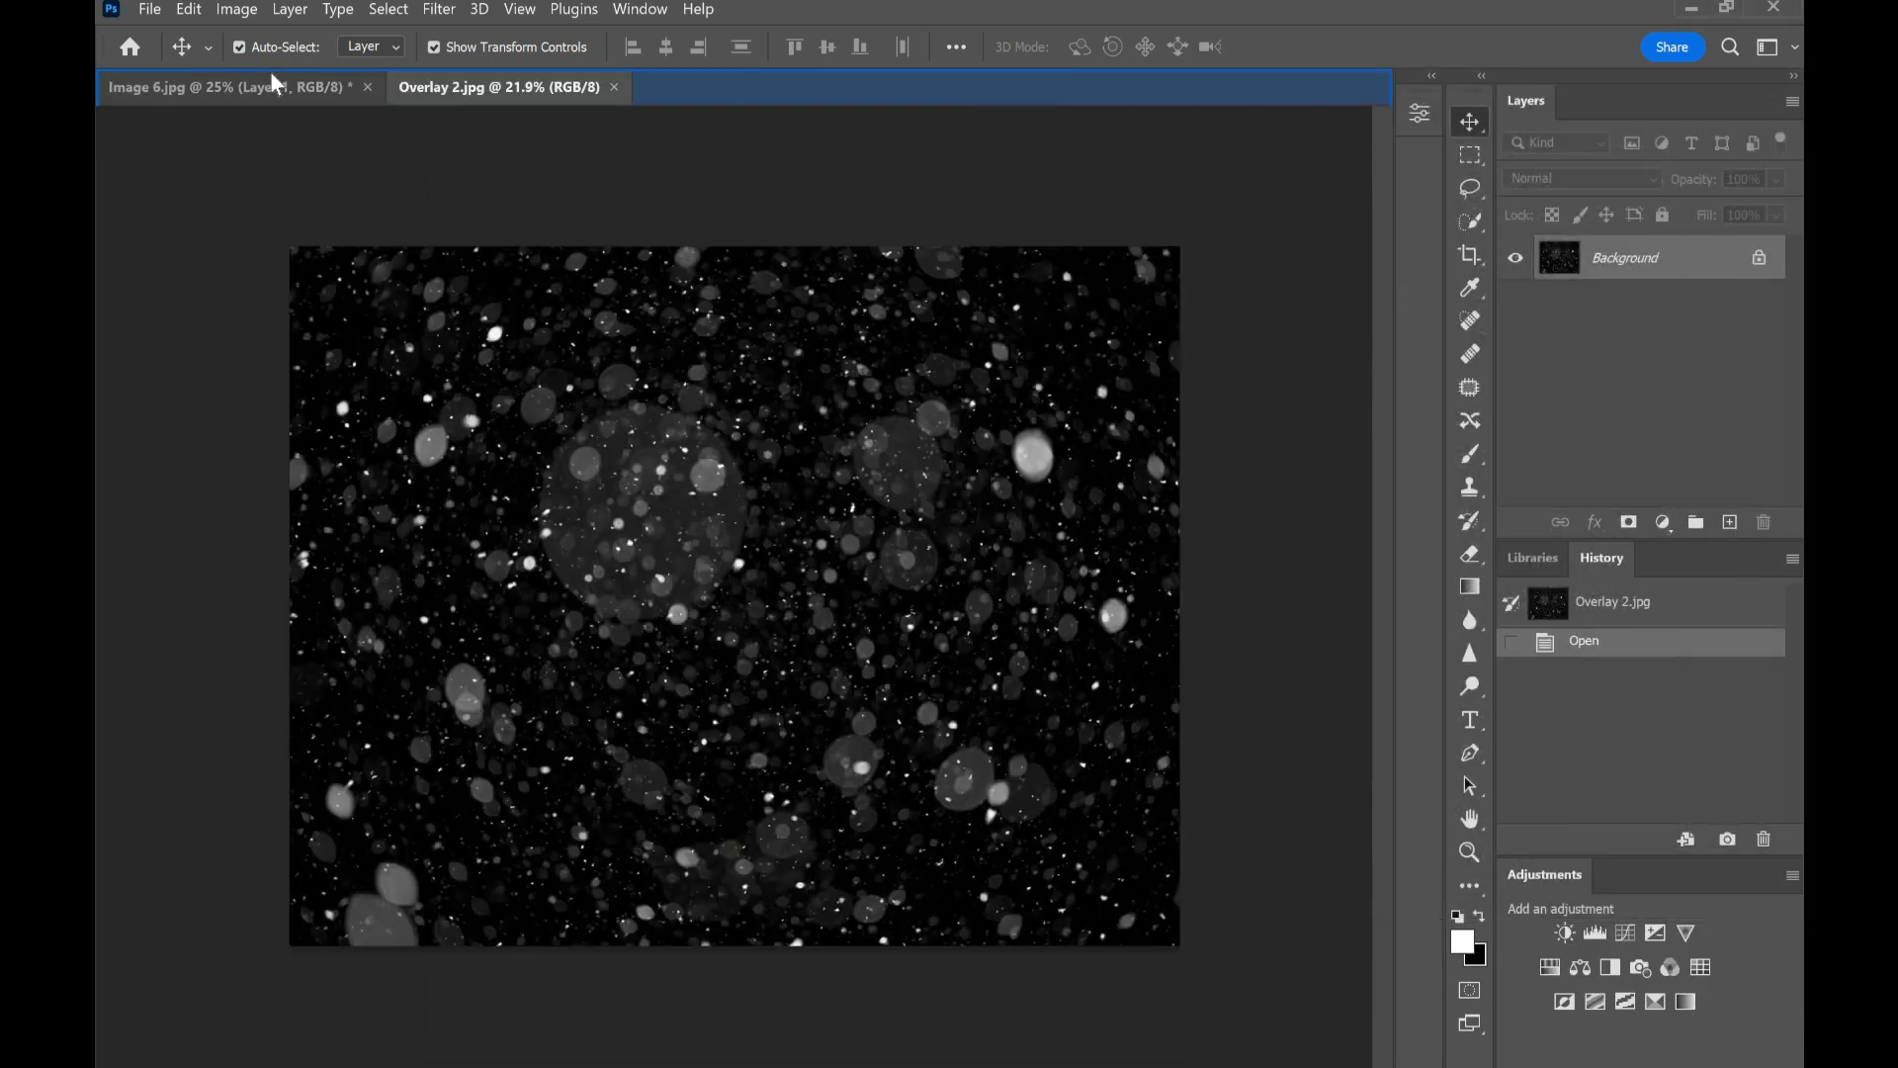
{"action": "left_click", "coordinate": [270, 81]}
Step: Move the snow layer across the photo and set its opacity to 27%
{"action": "left_click_drag", "start_coordinate": [969, 484], "coordinate": [453, 432]}
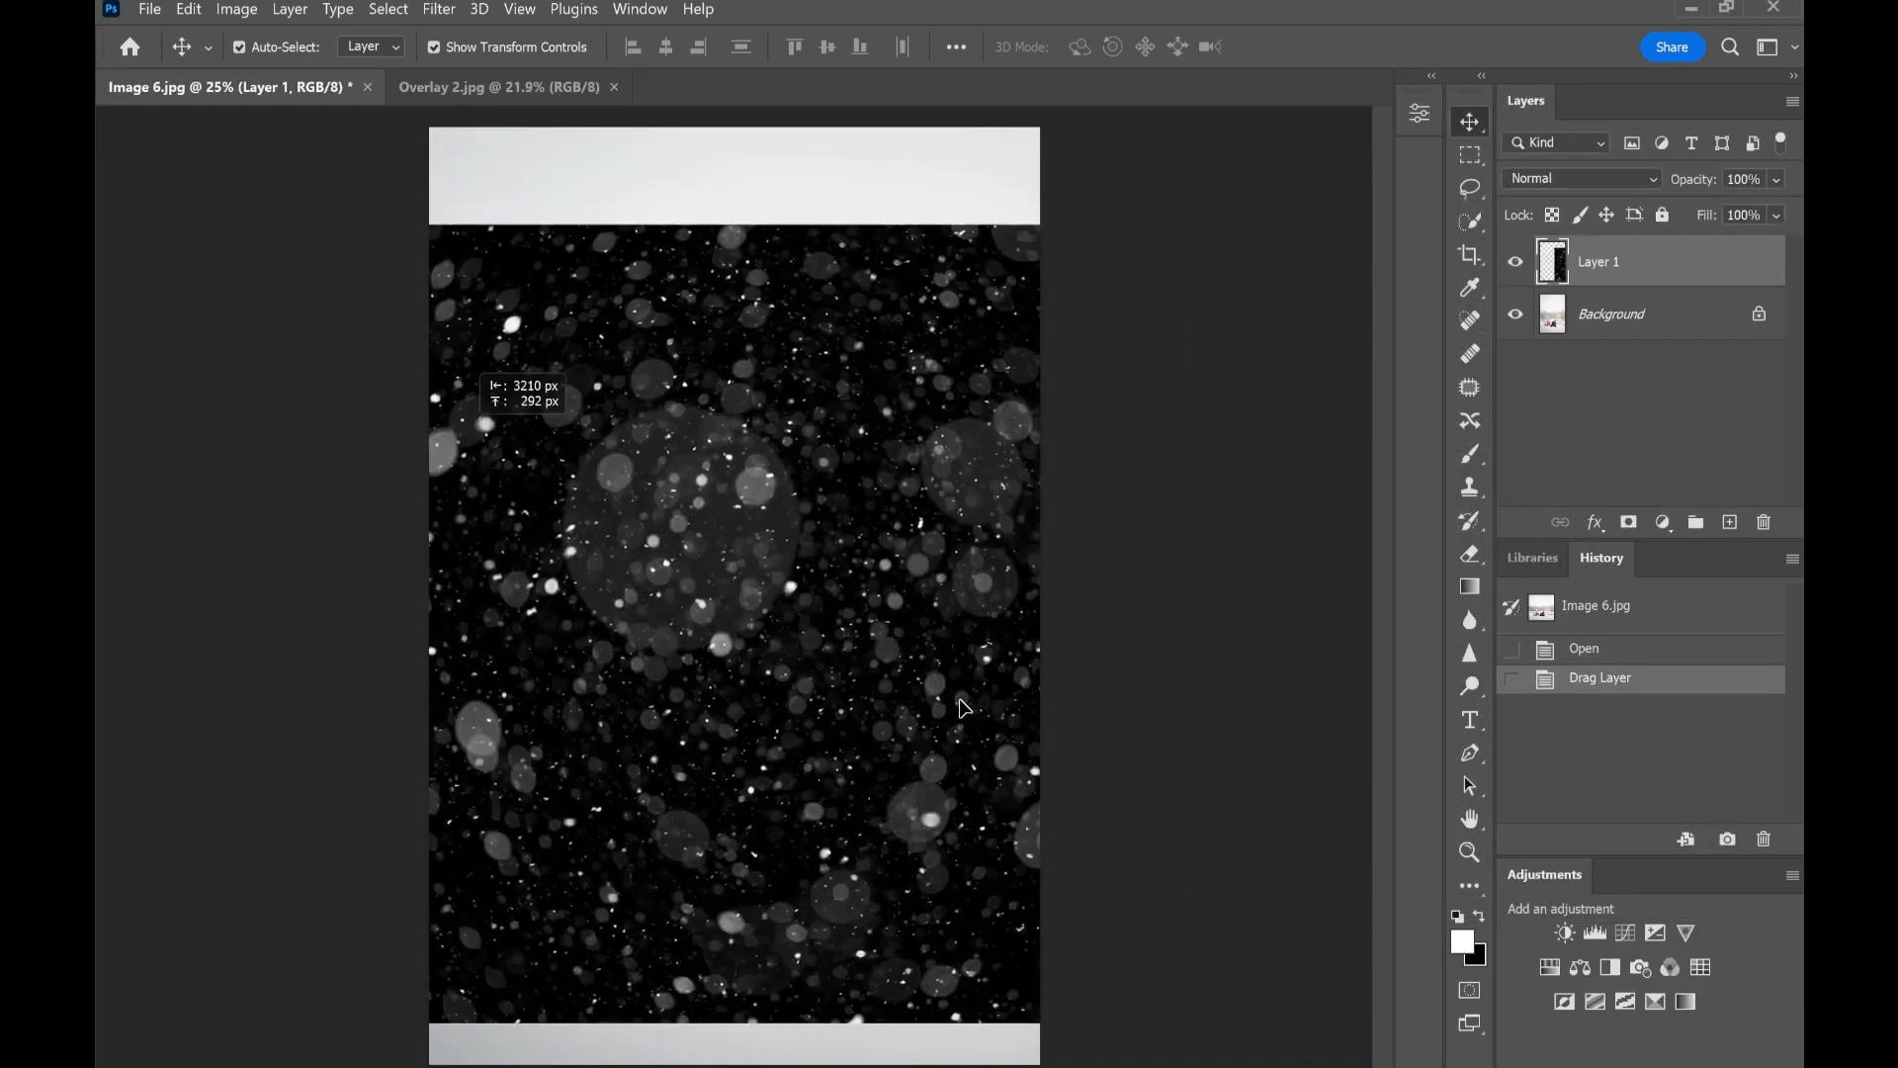
{"action": "scroll", "coordinate": [834, 558], "scroll_direction": "down", "scroll_amount": 4}
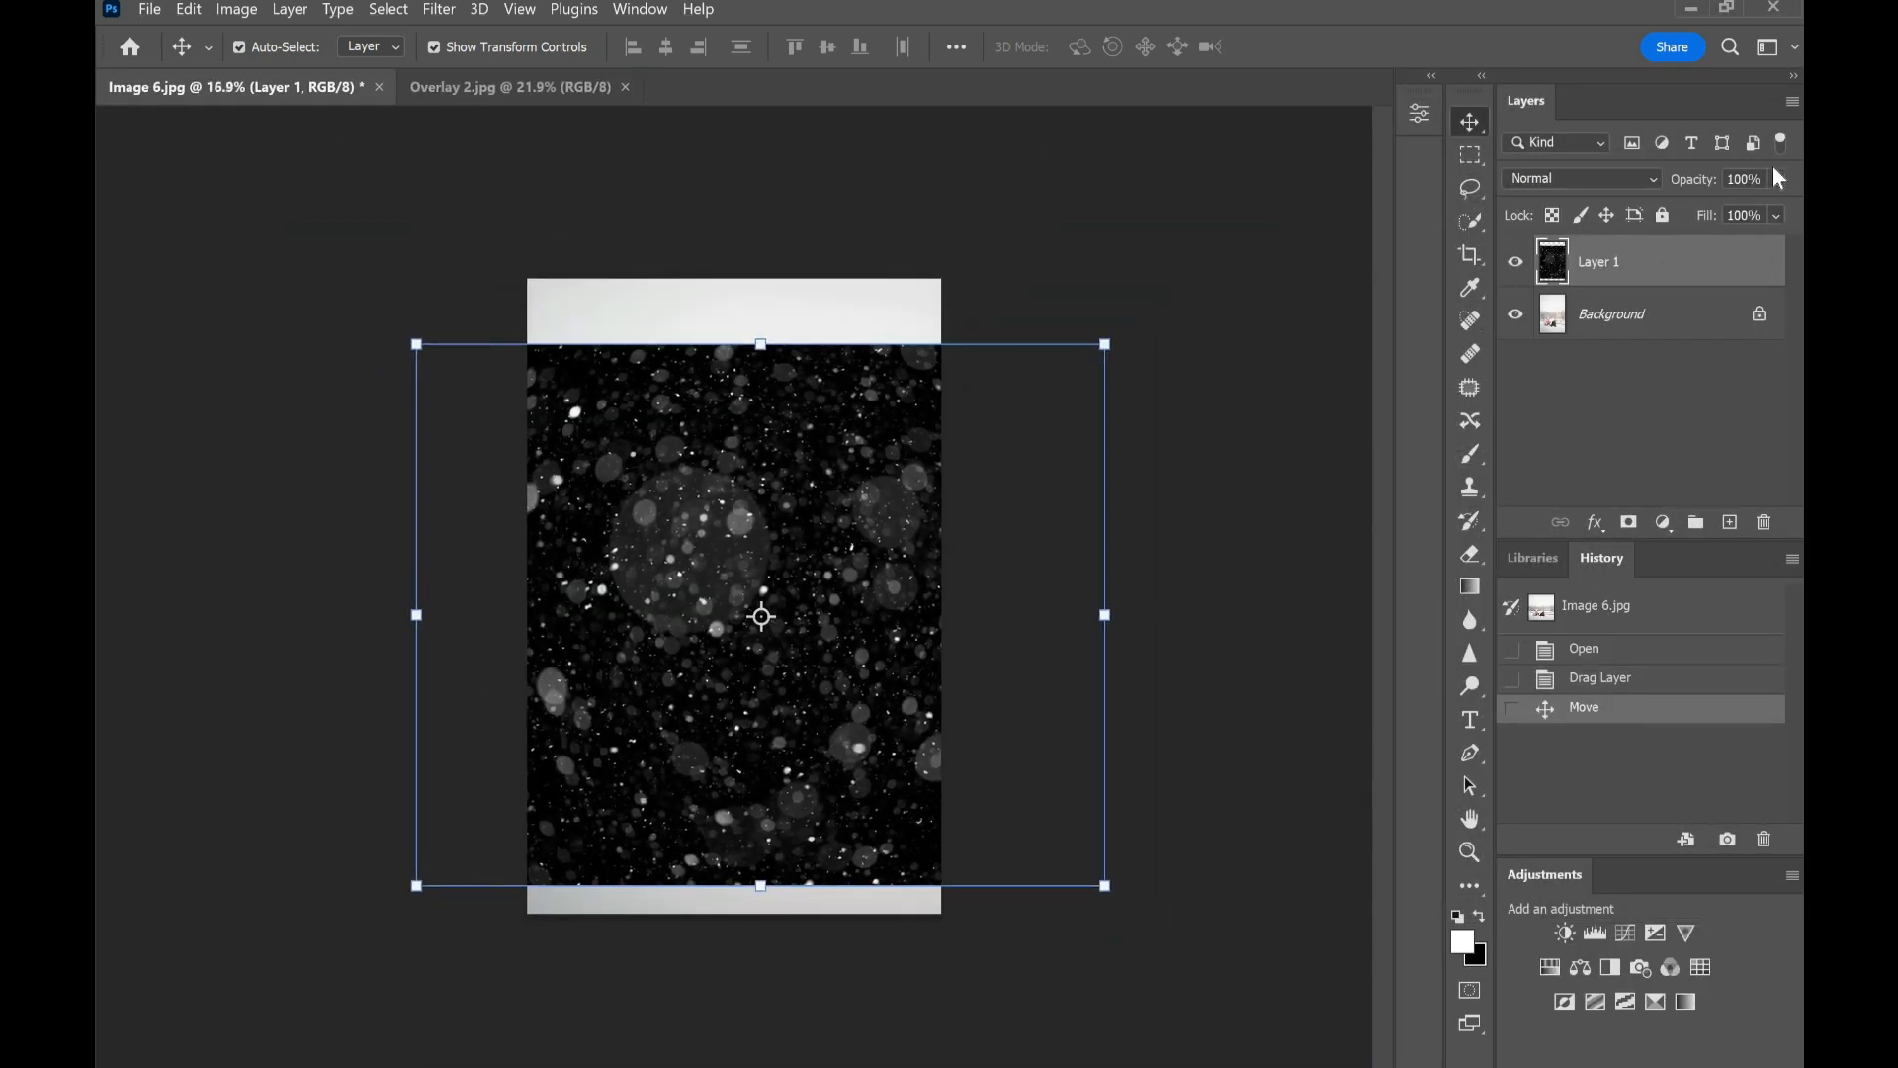
{"action": "left_click", "coordinate": [1776, 179]}
{"action": "left_click", "coordinate": [1704, 207]}
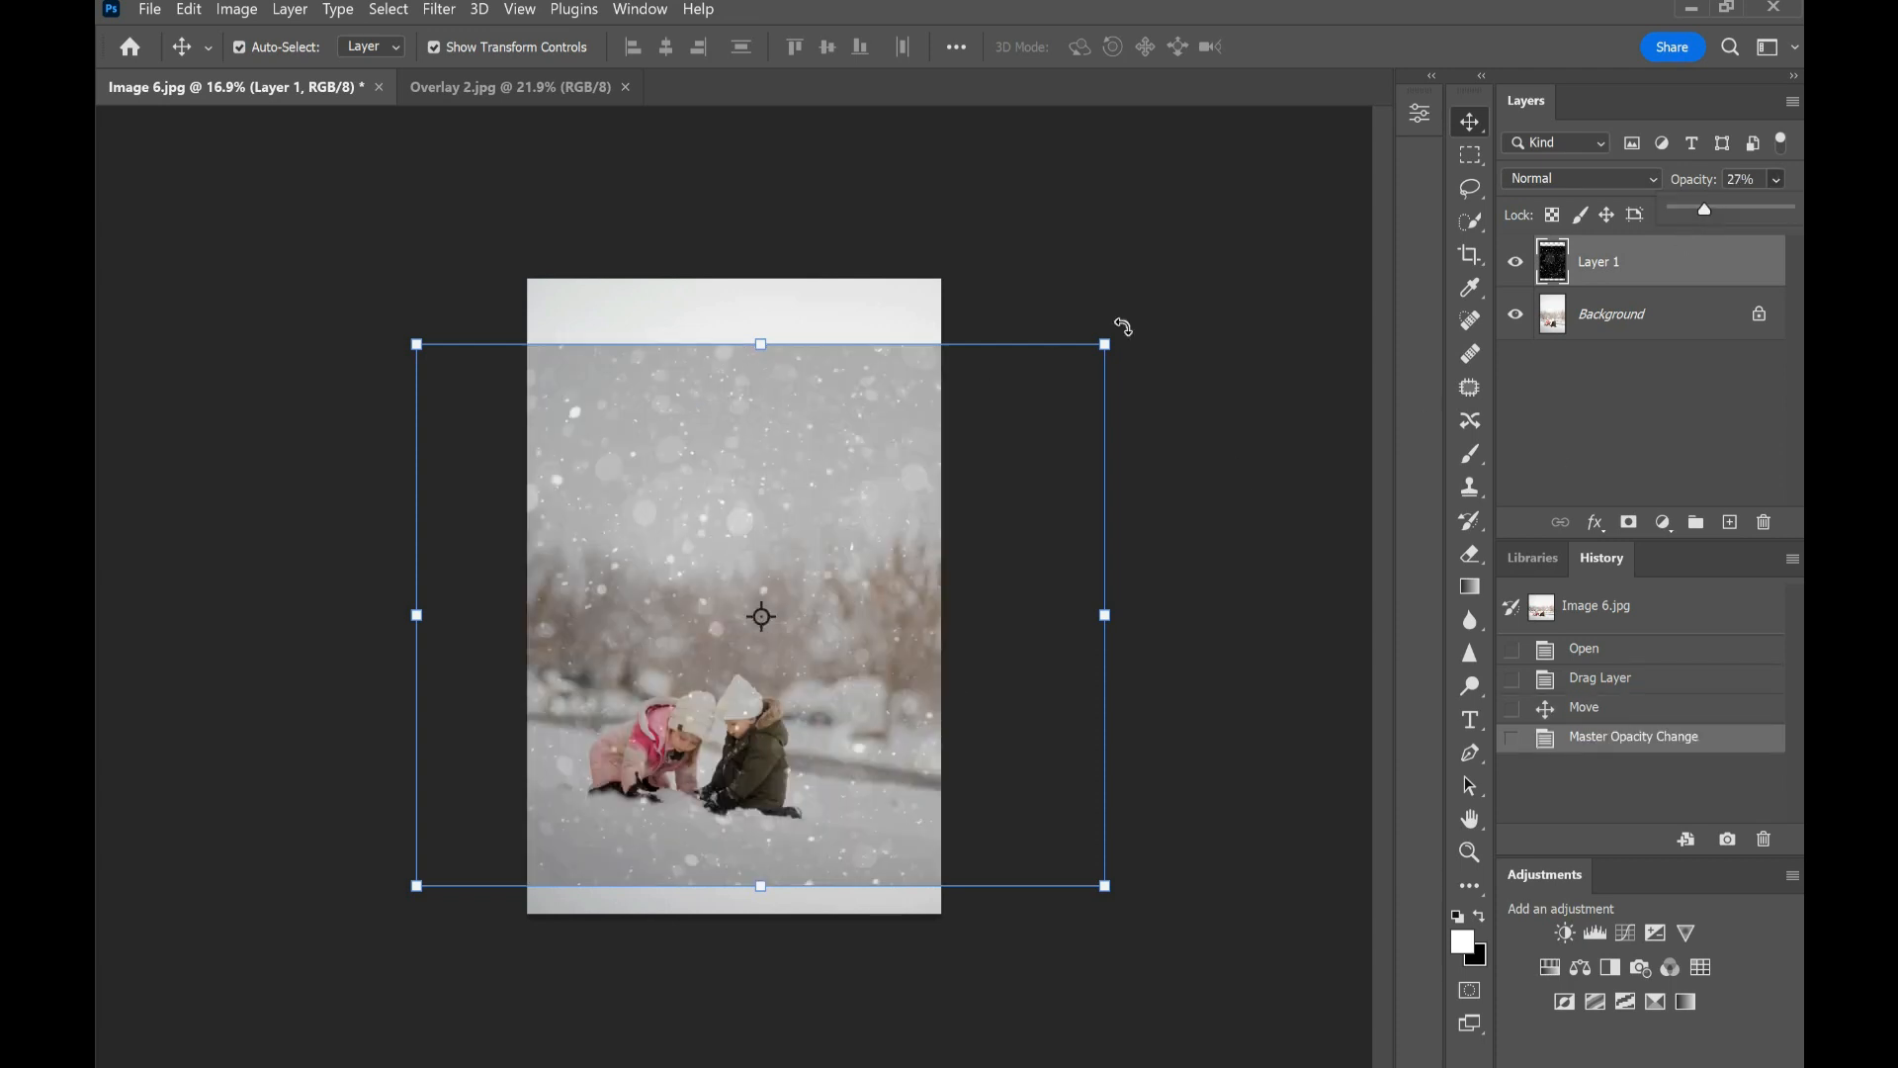
Step: Rotate the snow layer about 90 degrees, scale it to about 92%, and reposition it so it covers the whole photo
{"action": "left_click", "coordinate": [830, 450]}
{"action": "key", "text": "ctrl+t"}
{"action": "left_click_drag", "start_coordinate": [1130, 508], "coordinate": [980, 909]}
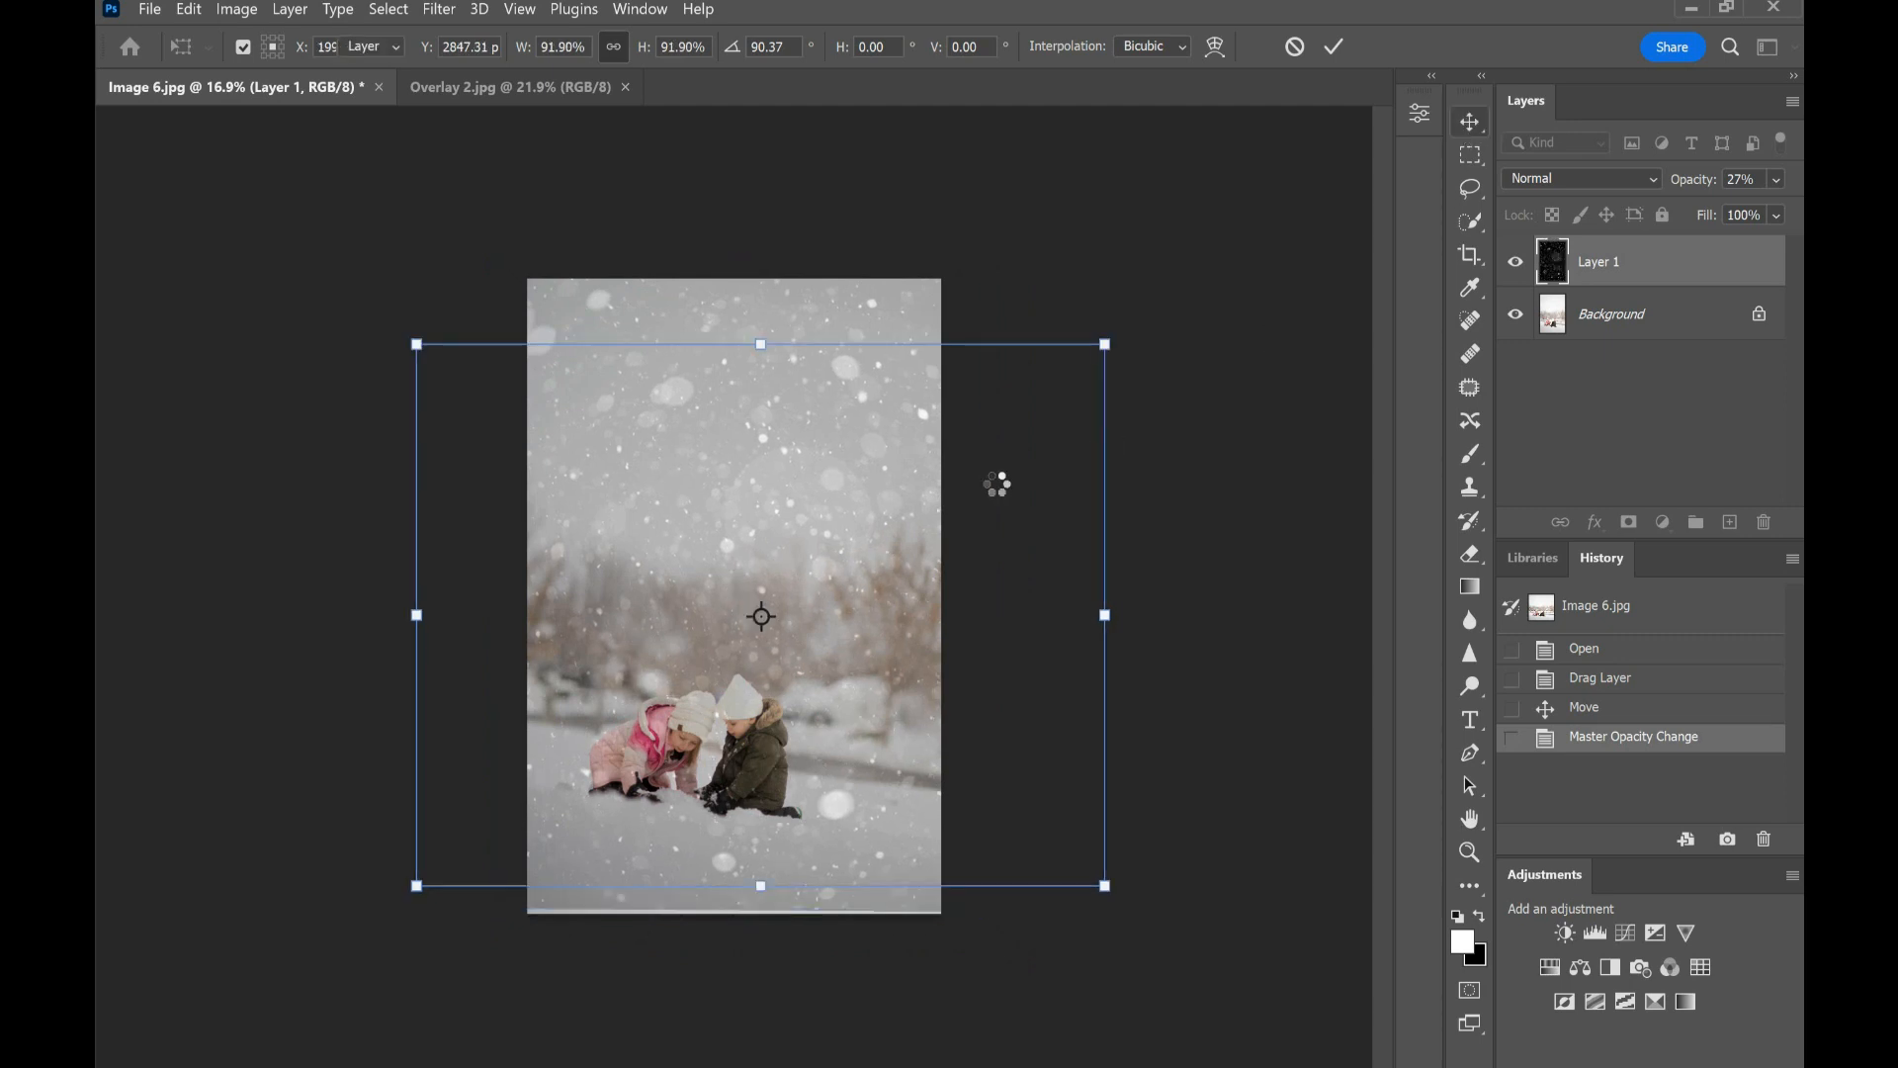
{"action": "key", "text": "Return"}
{"action": "right_click", "coordinate": [1070, 500]}
{"action": "left_click", "coordinate": [1097, 239]}
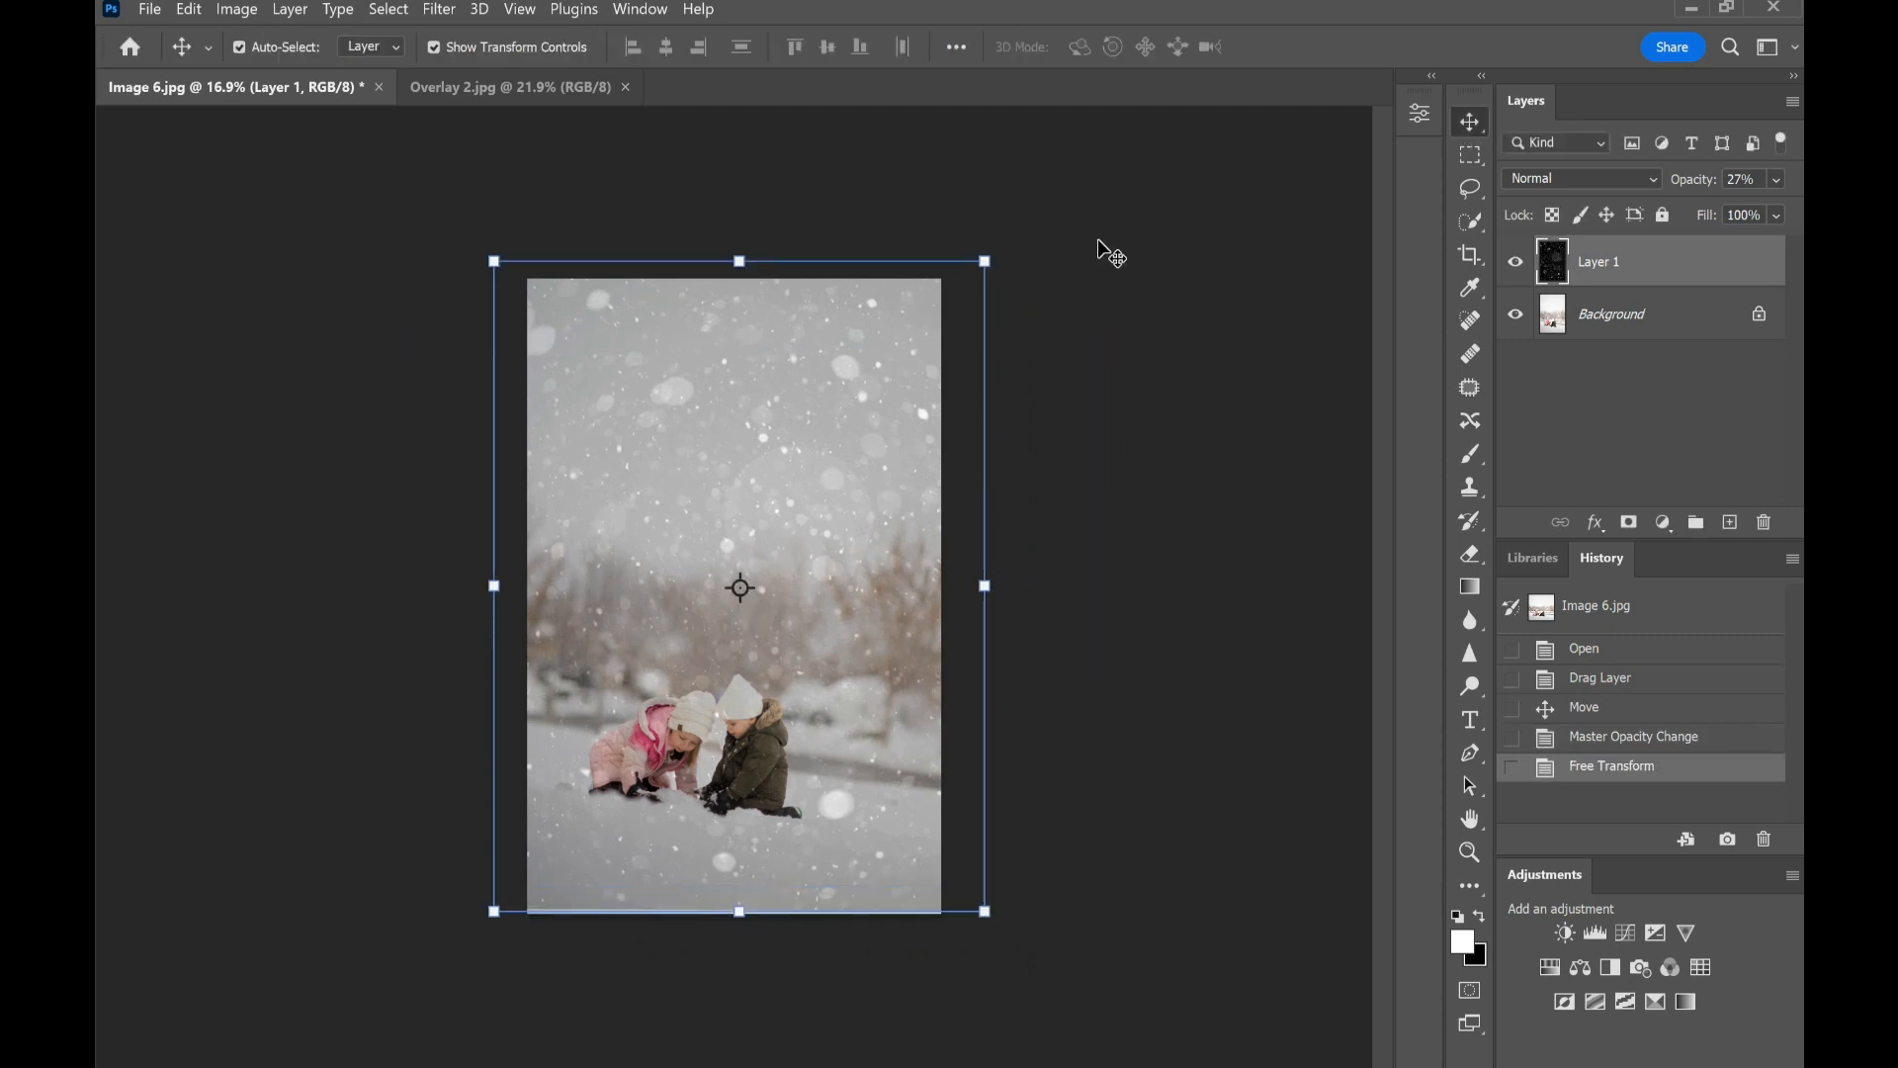
{"action": "left_click", "coordinate": [1109, 223]}
{"action": "left_click_drag", "start_coordinate": [852, 394], "coordinate": [846, 411]}
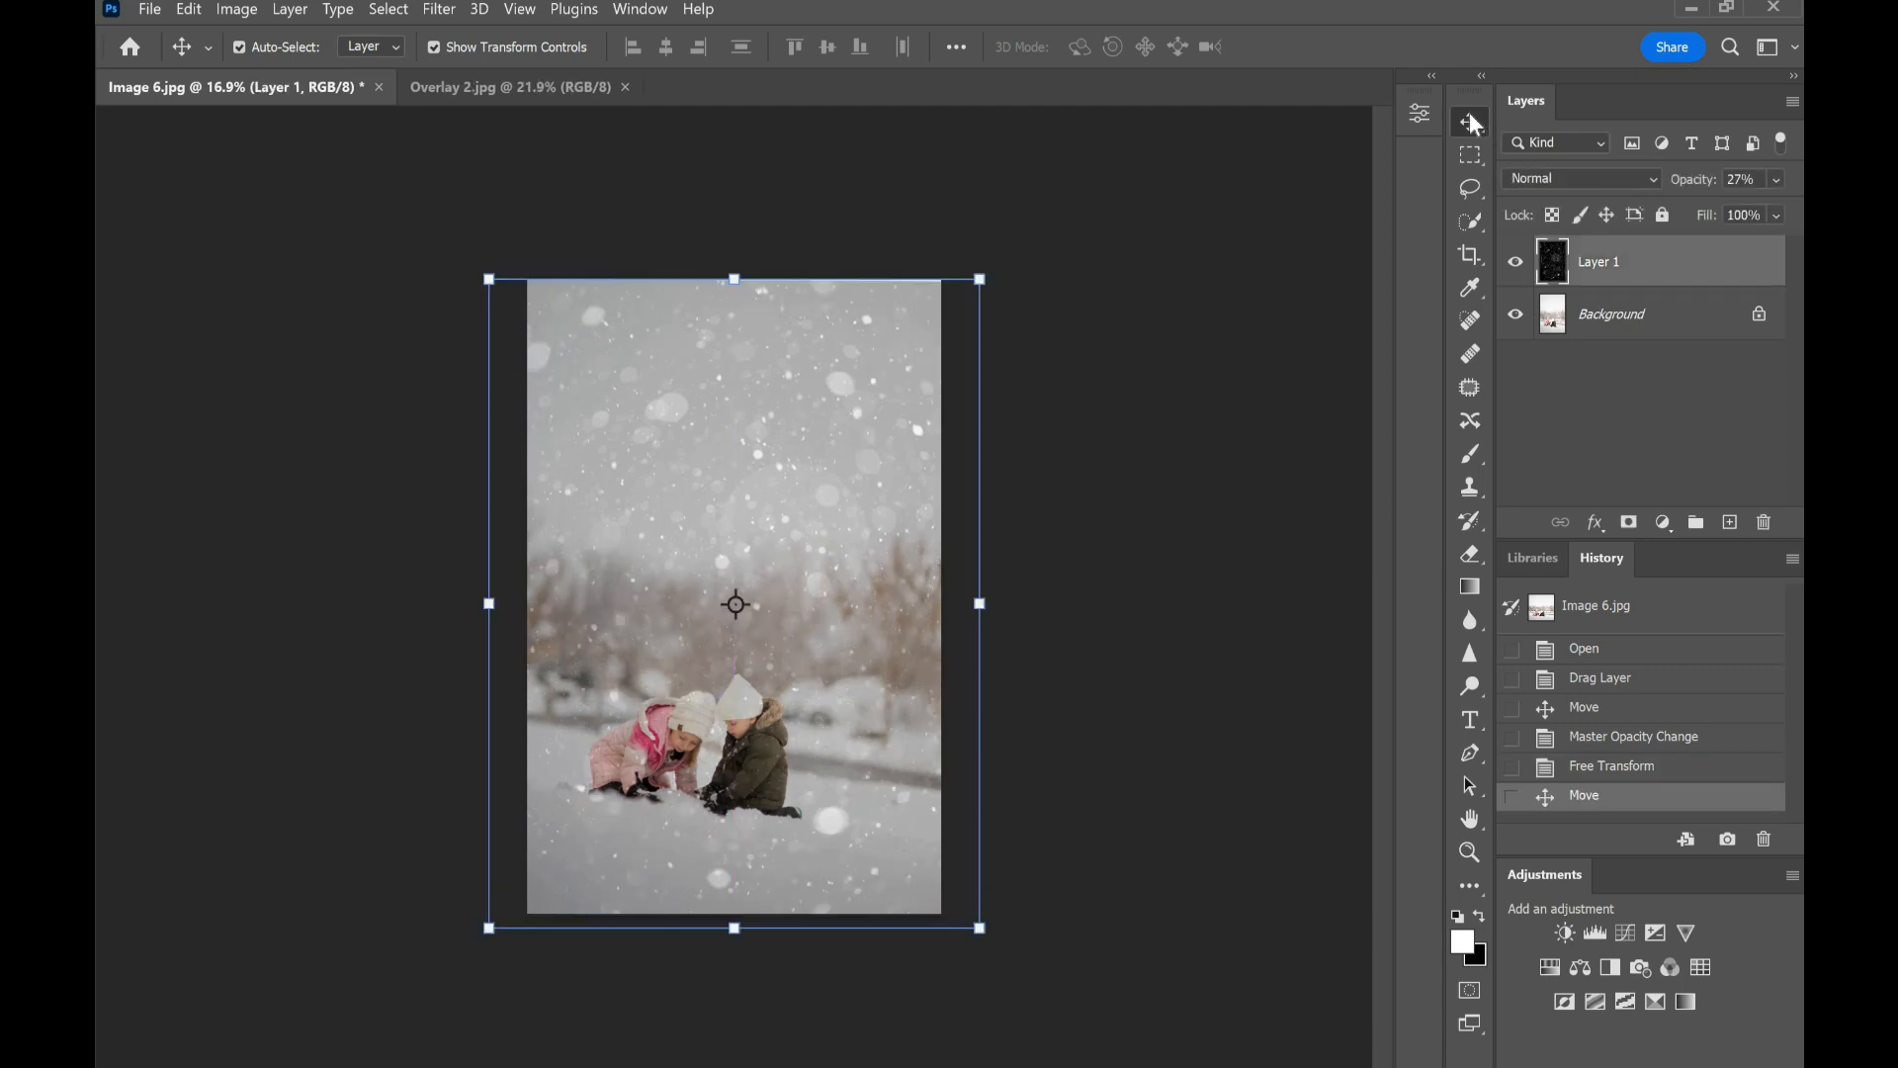
Step: Set the snow layer to 100% opacity with the Screen blend mode and shift it slightly to the right
{"action": "left_click", "coordinate": [1776, 179]}
{"action": "left_click_drag", "start_coordinate": [1703, 209], "coordinate": [1795, 209]}
{"action": "left_click", "coordinate": [1583, 190]}
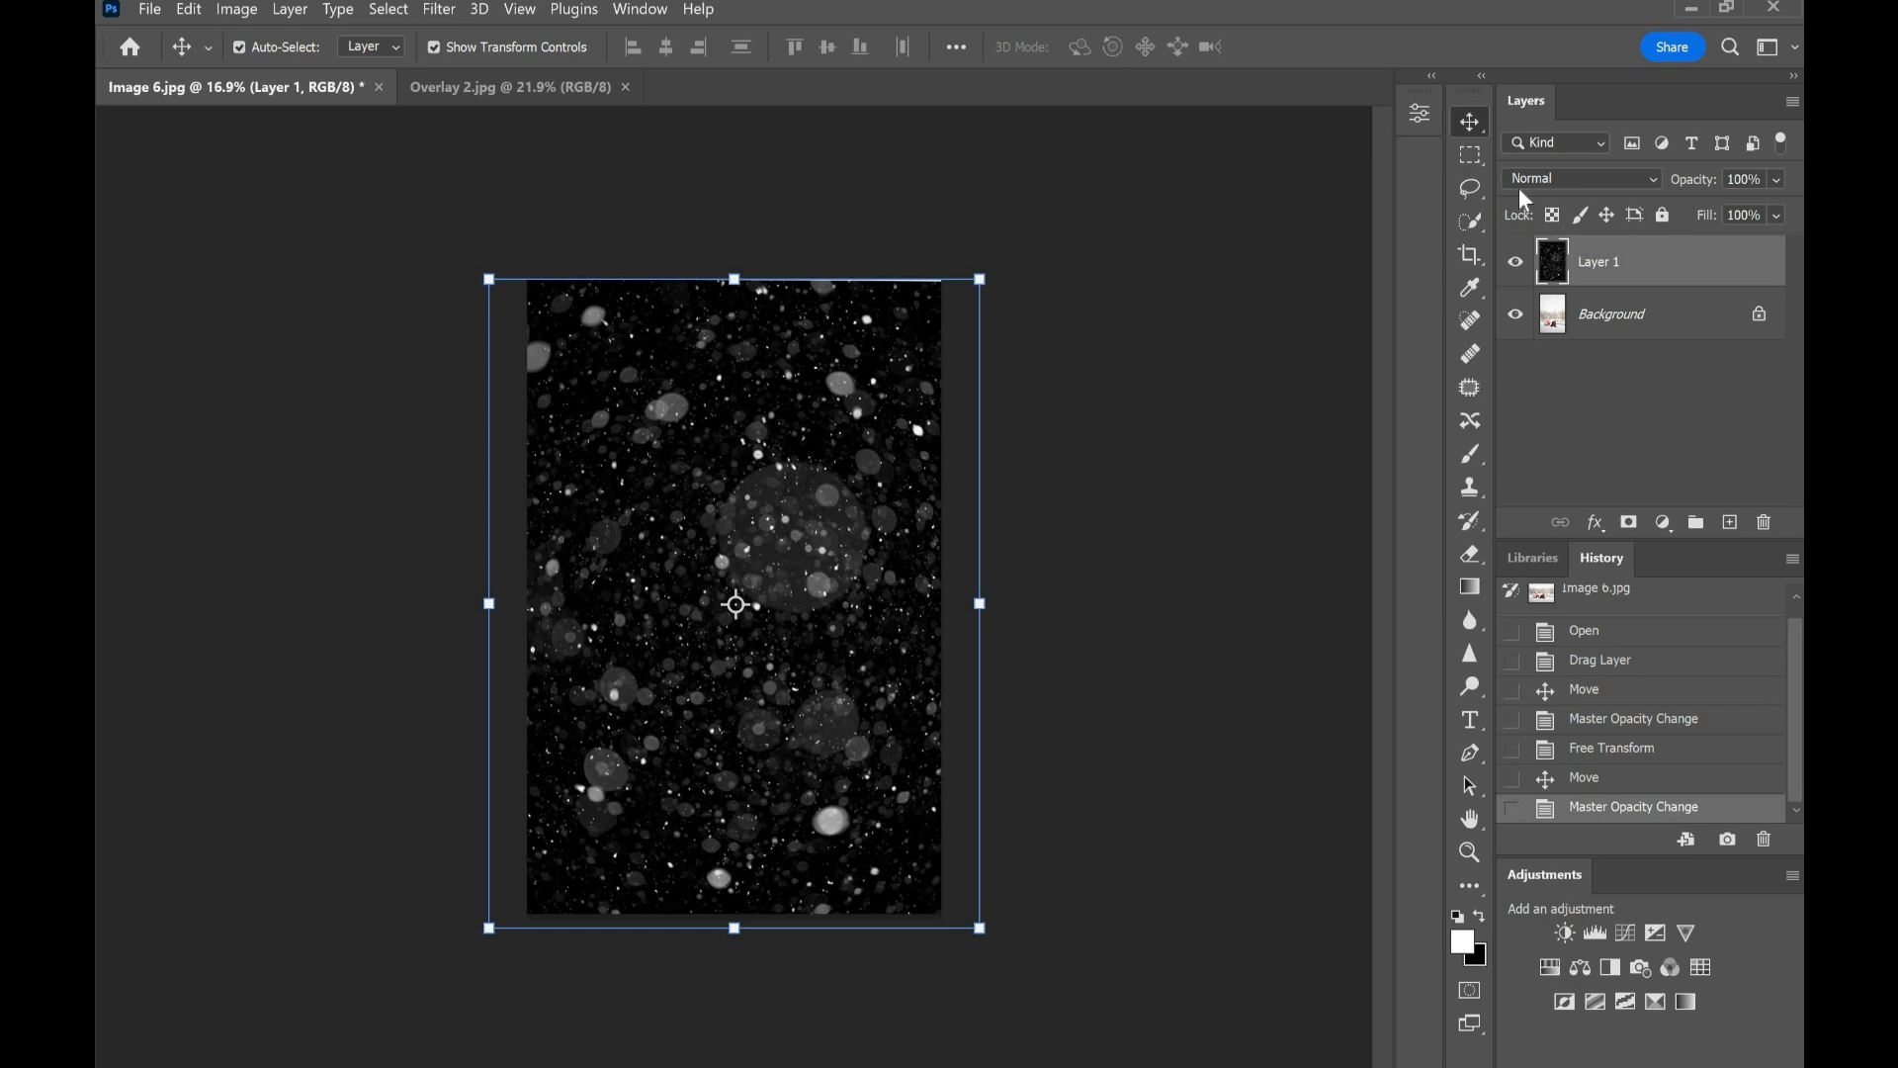
{"action": "left_click", "coordinate": [1655, 183]}
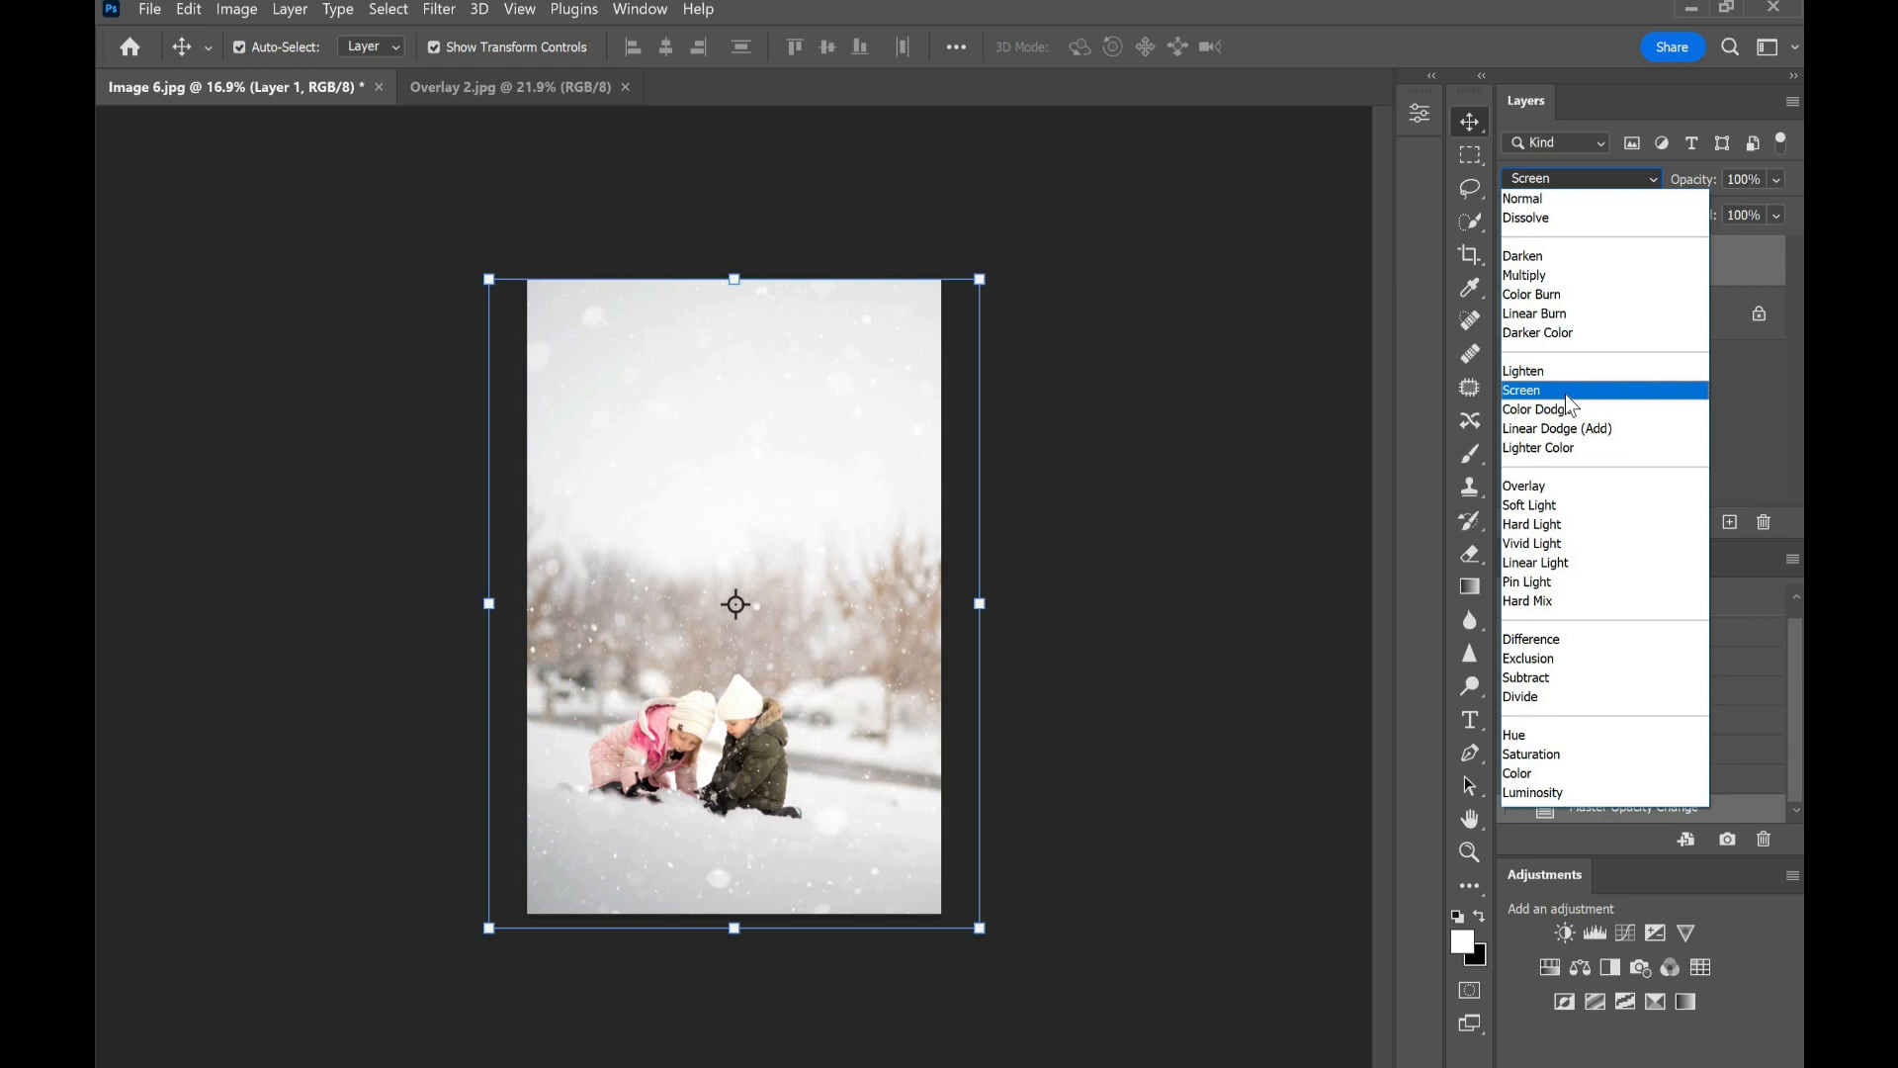
{"action": "left_click", "coordinate": [1567, 393]}
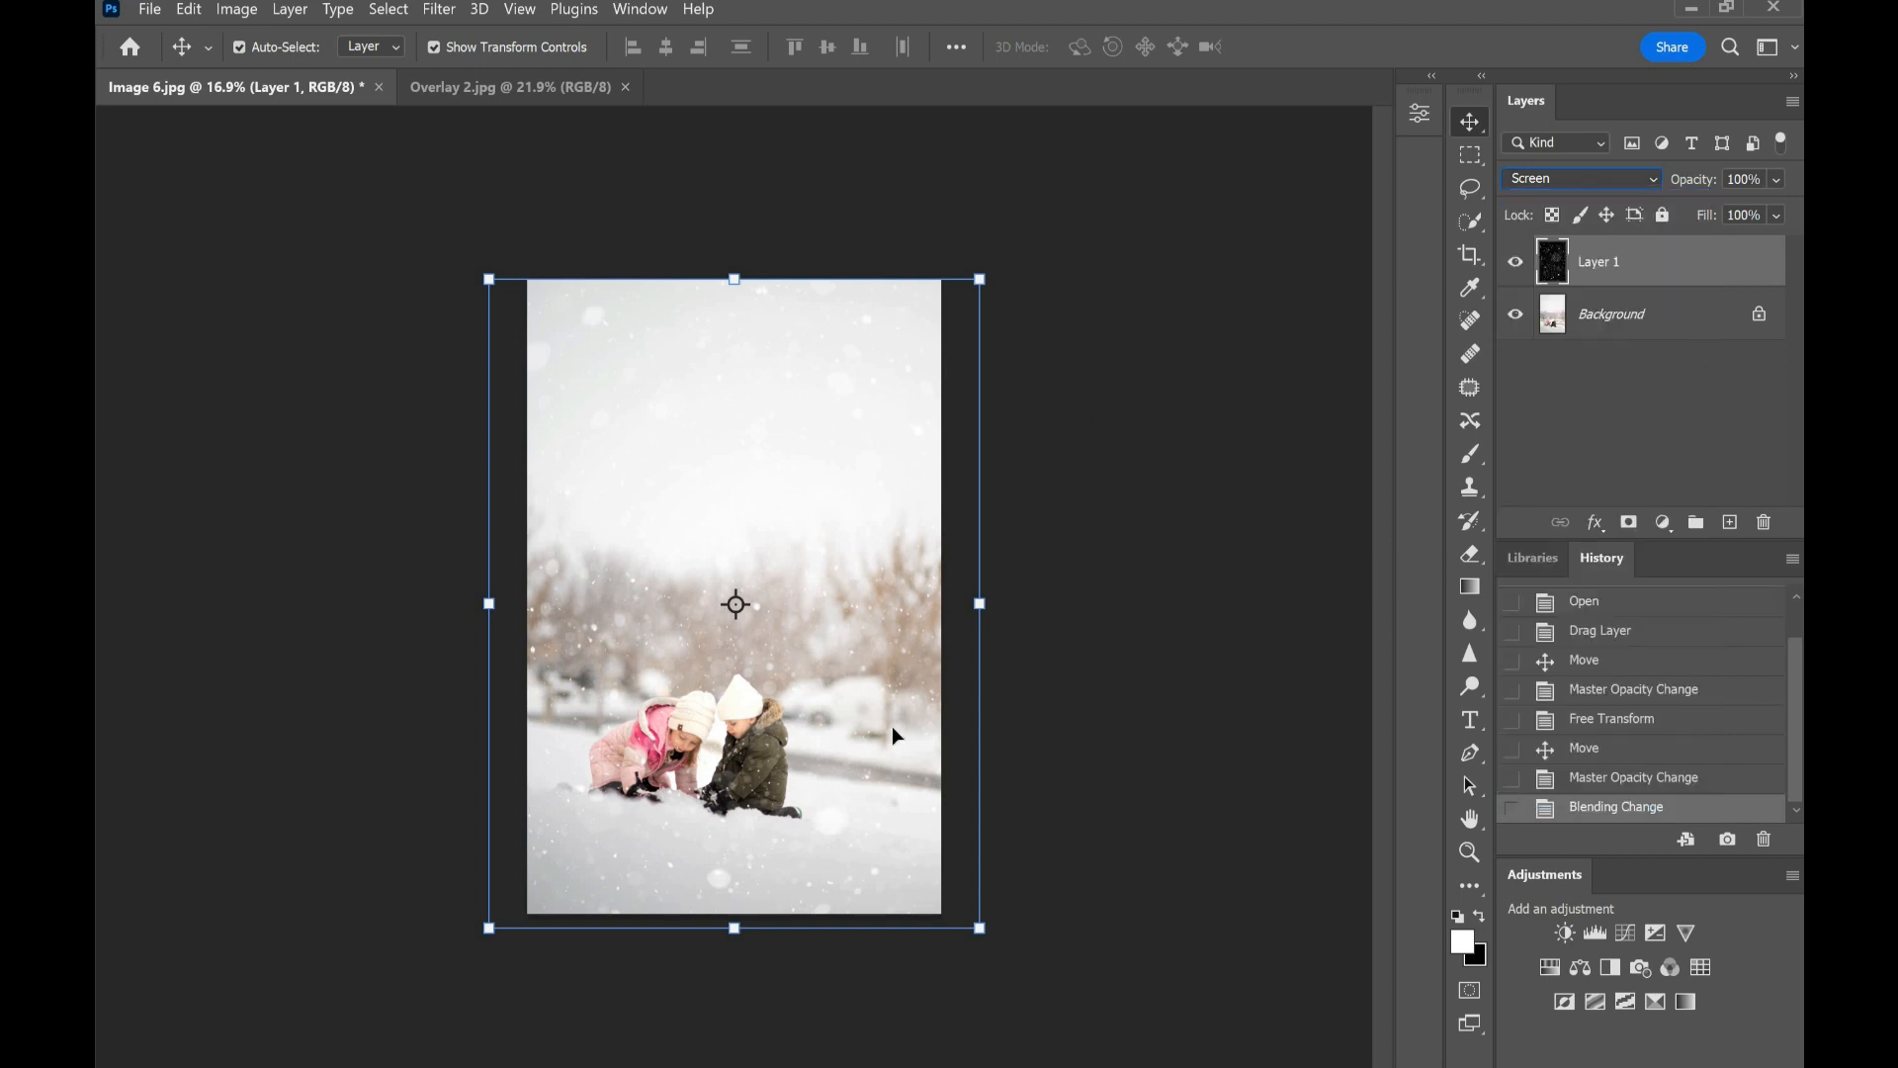
{"action": "mouse_move", "coordinate": [770, 703]}
{"action": "left_mouse_down"}
{"action": "mouse_move", "coordinate": [870, 751]}
{"action": "mouse_move", "coordinate": [731, 762]}
{"action": "mouse_move", "coordinate": [781, 703]}
{"action": "left_mouse_up"}
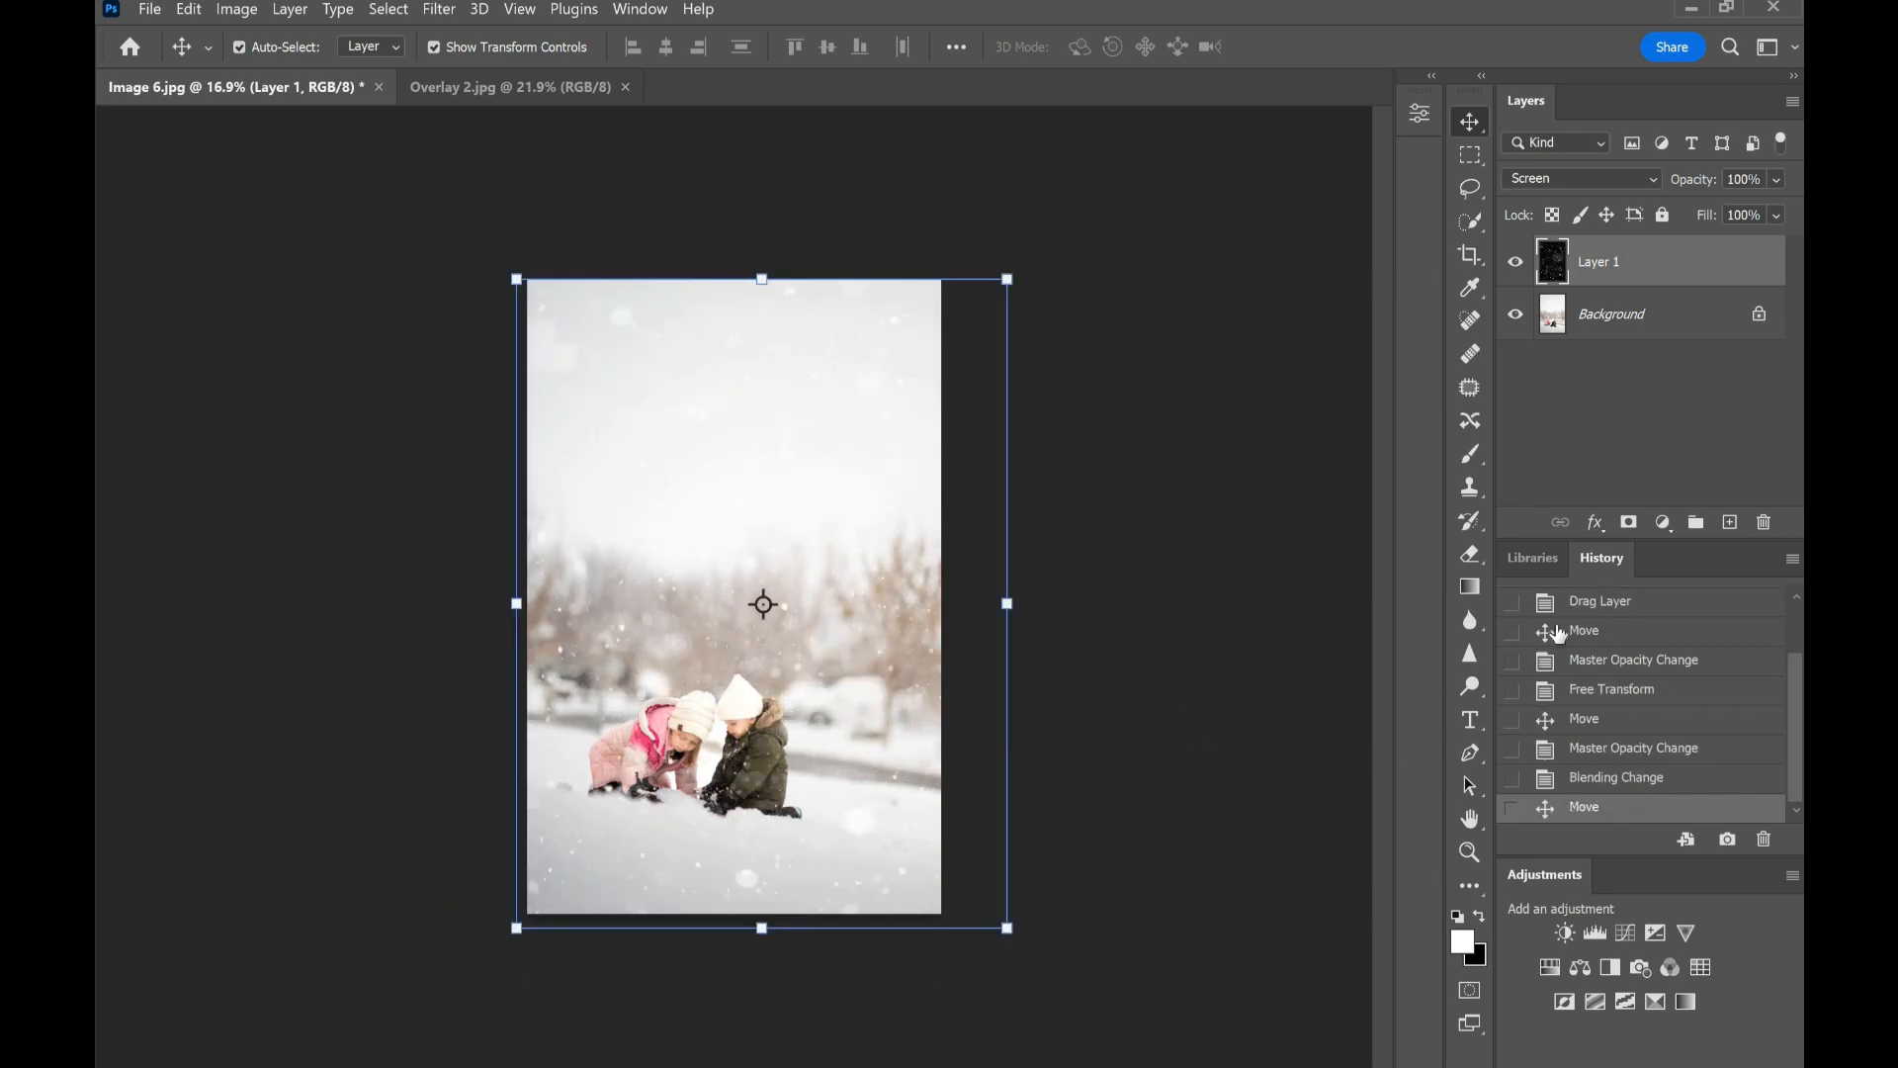
Step: Add a layer mask to the snow layer and paint black on it over both children's faces to hide the snowflakes
{"action": "left_click", "coordinate": [1626, 526]}
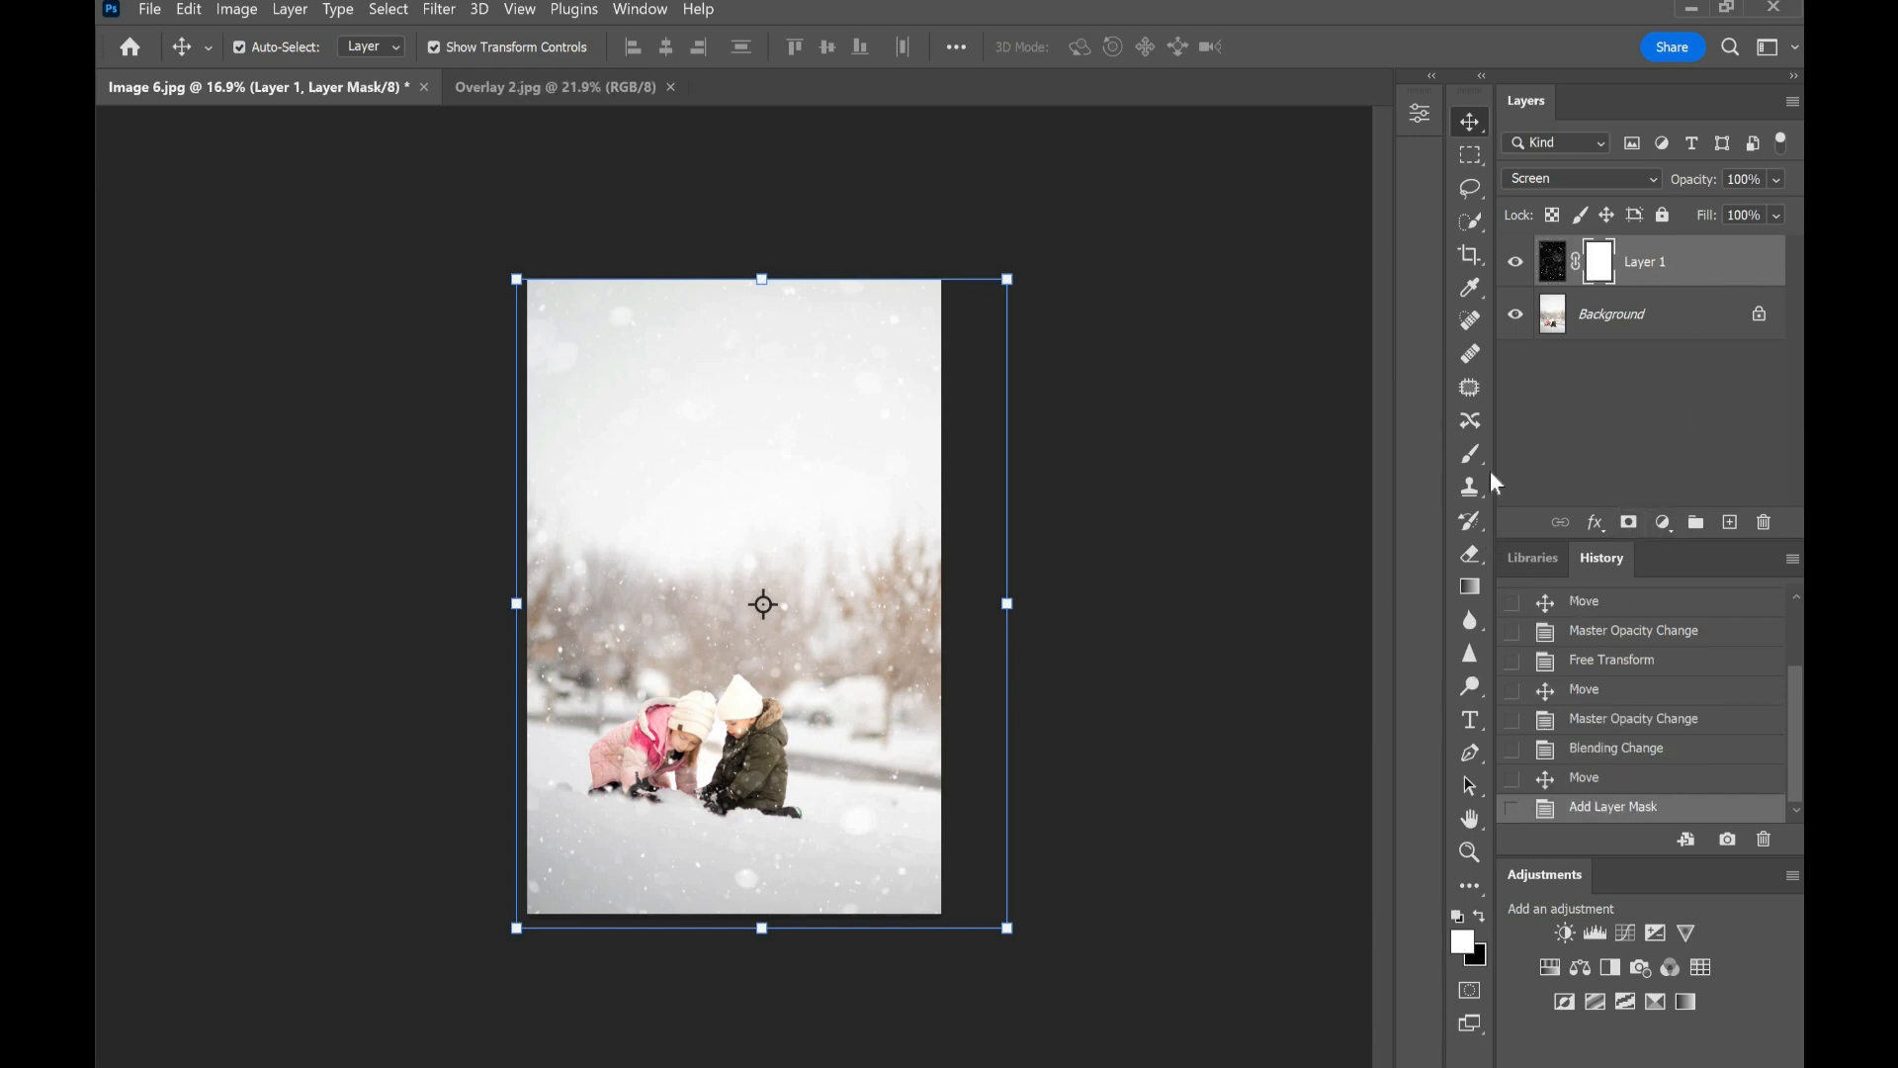
{"action": "left_click", "coordinate": [1480, 917]}
{"action": "scroll", "coordinate": [719, 682], "scroll_direction": "up", "scroll_amount": 2}
{"action": "scroll", "coordinate": [806, 781], "scroll_direction": "up", "scroll_amount": 3}
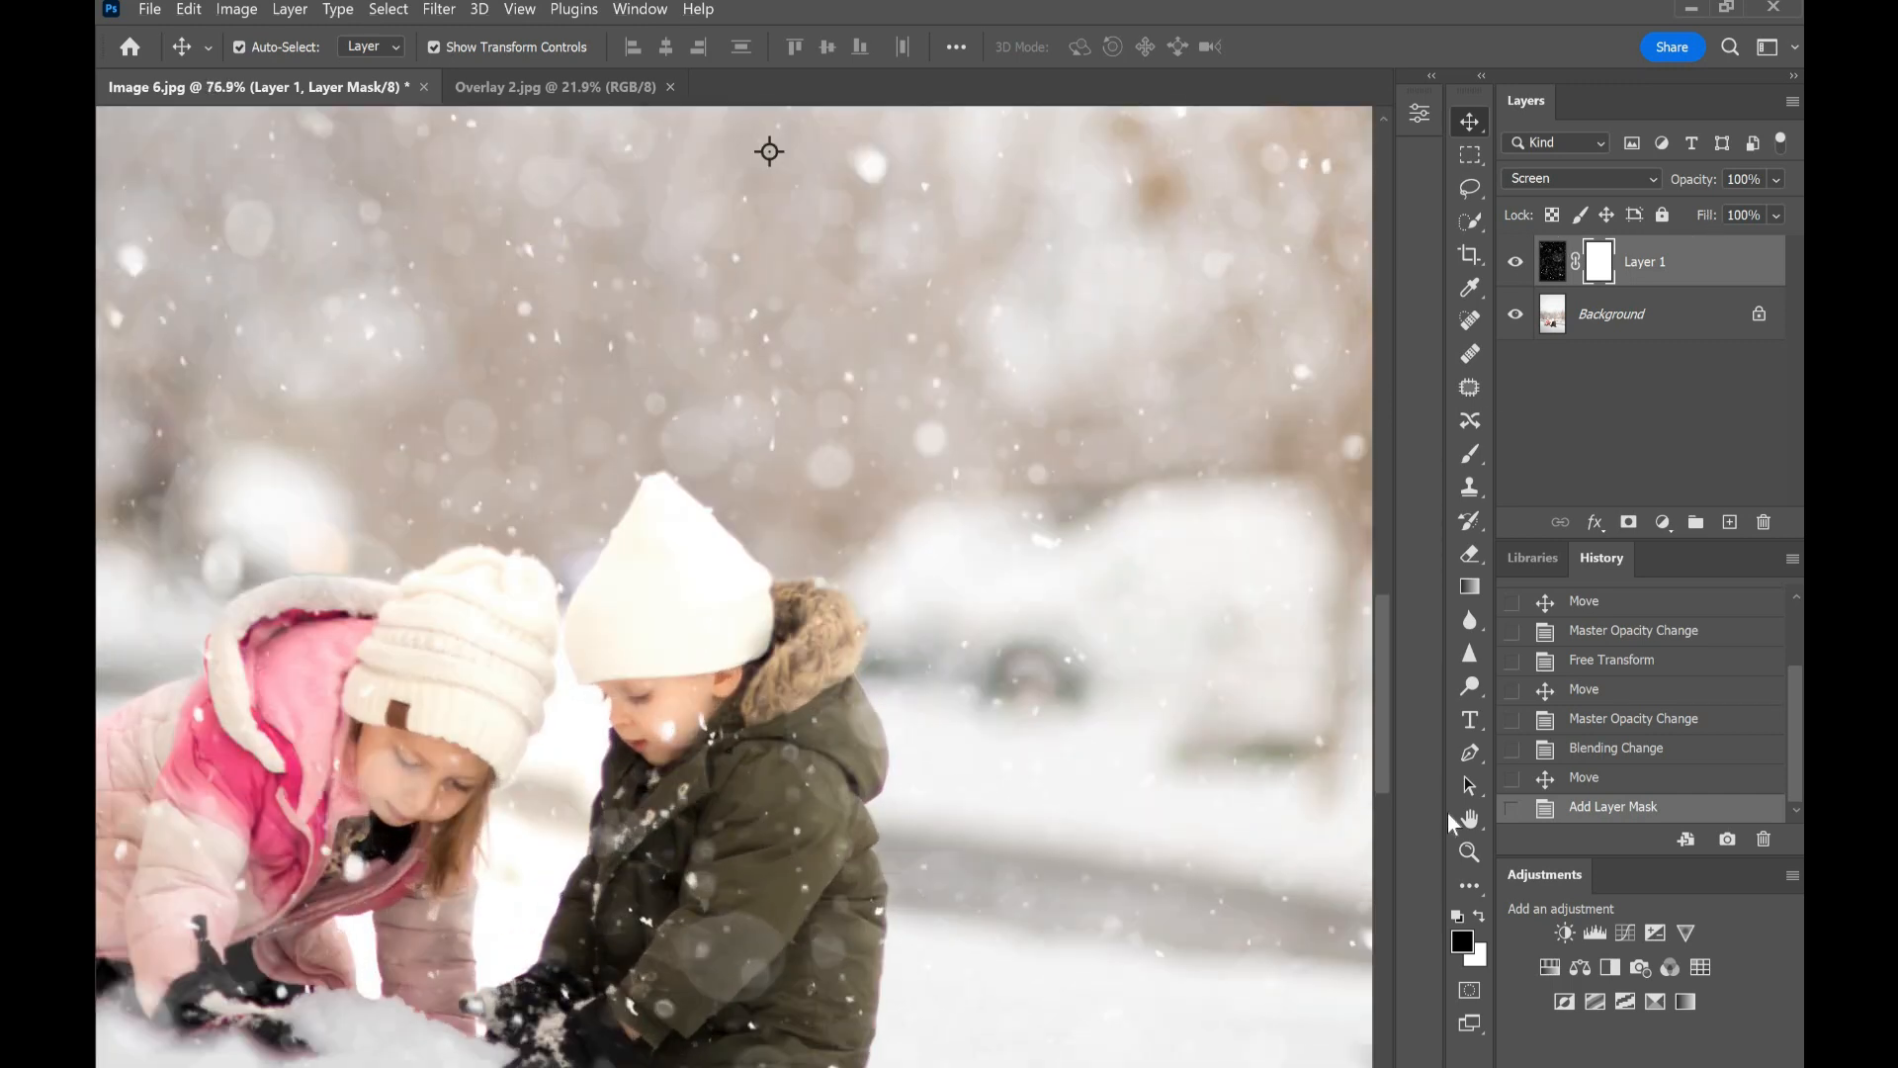
{"action": "left_click", "coordinate": [1470, 454]}
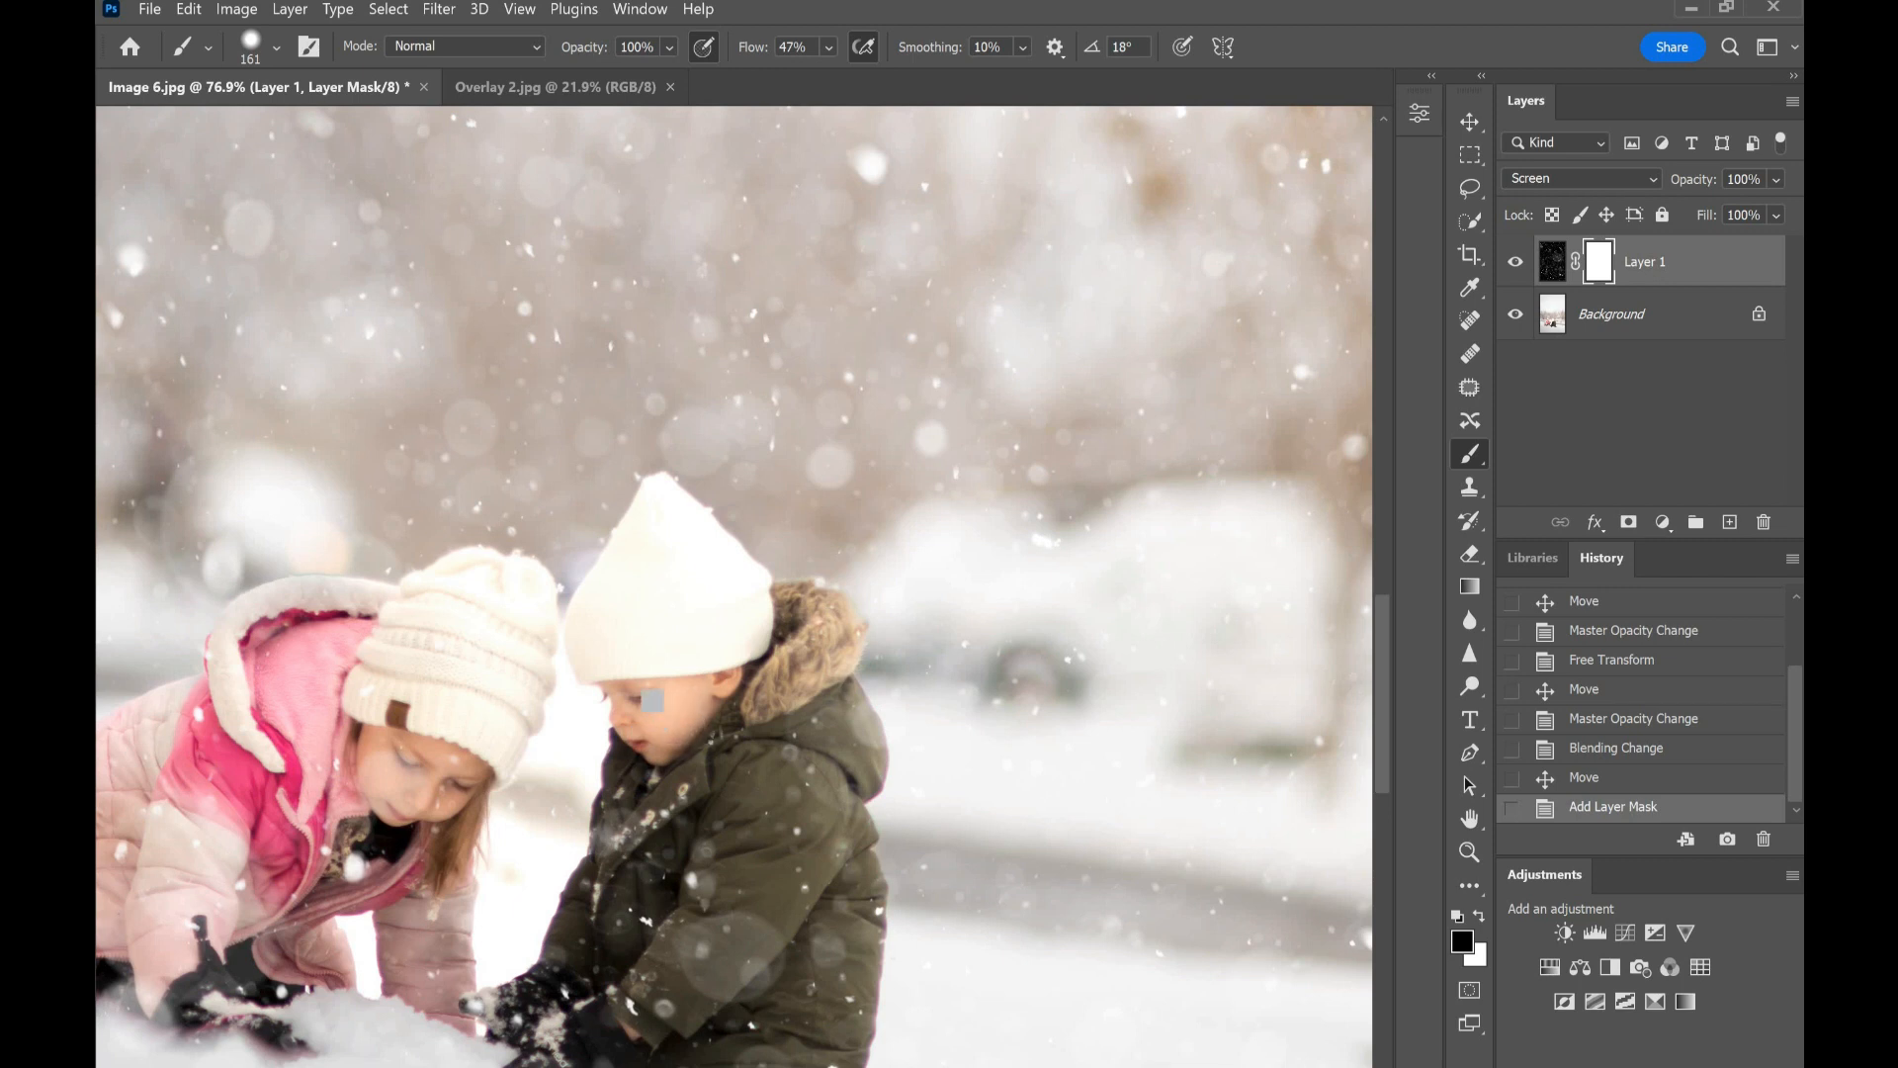
{"action": "left_click", "coordinate": [444, 731]}
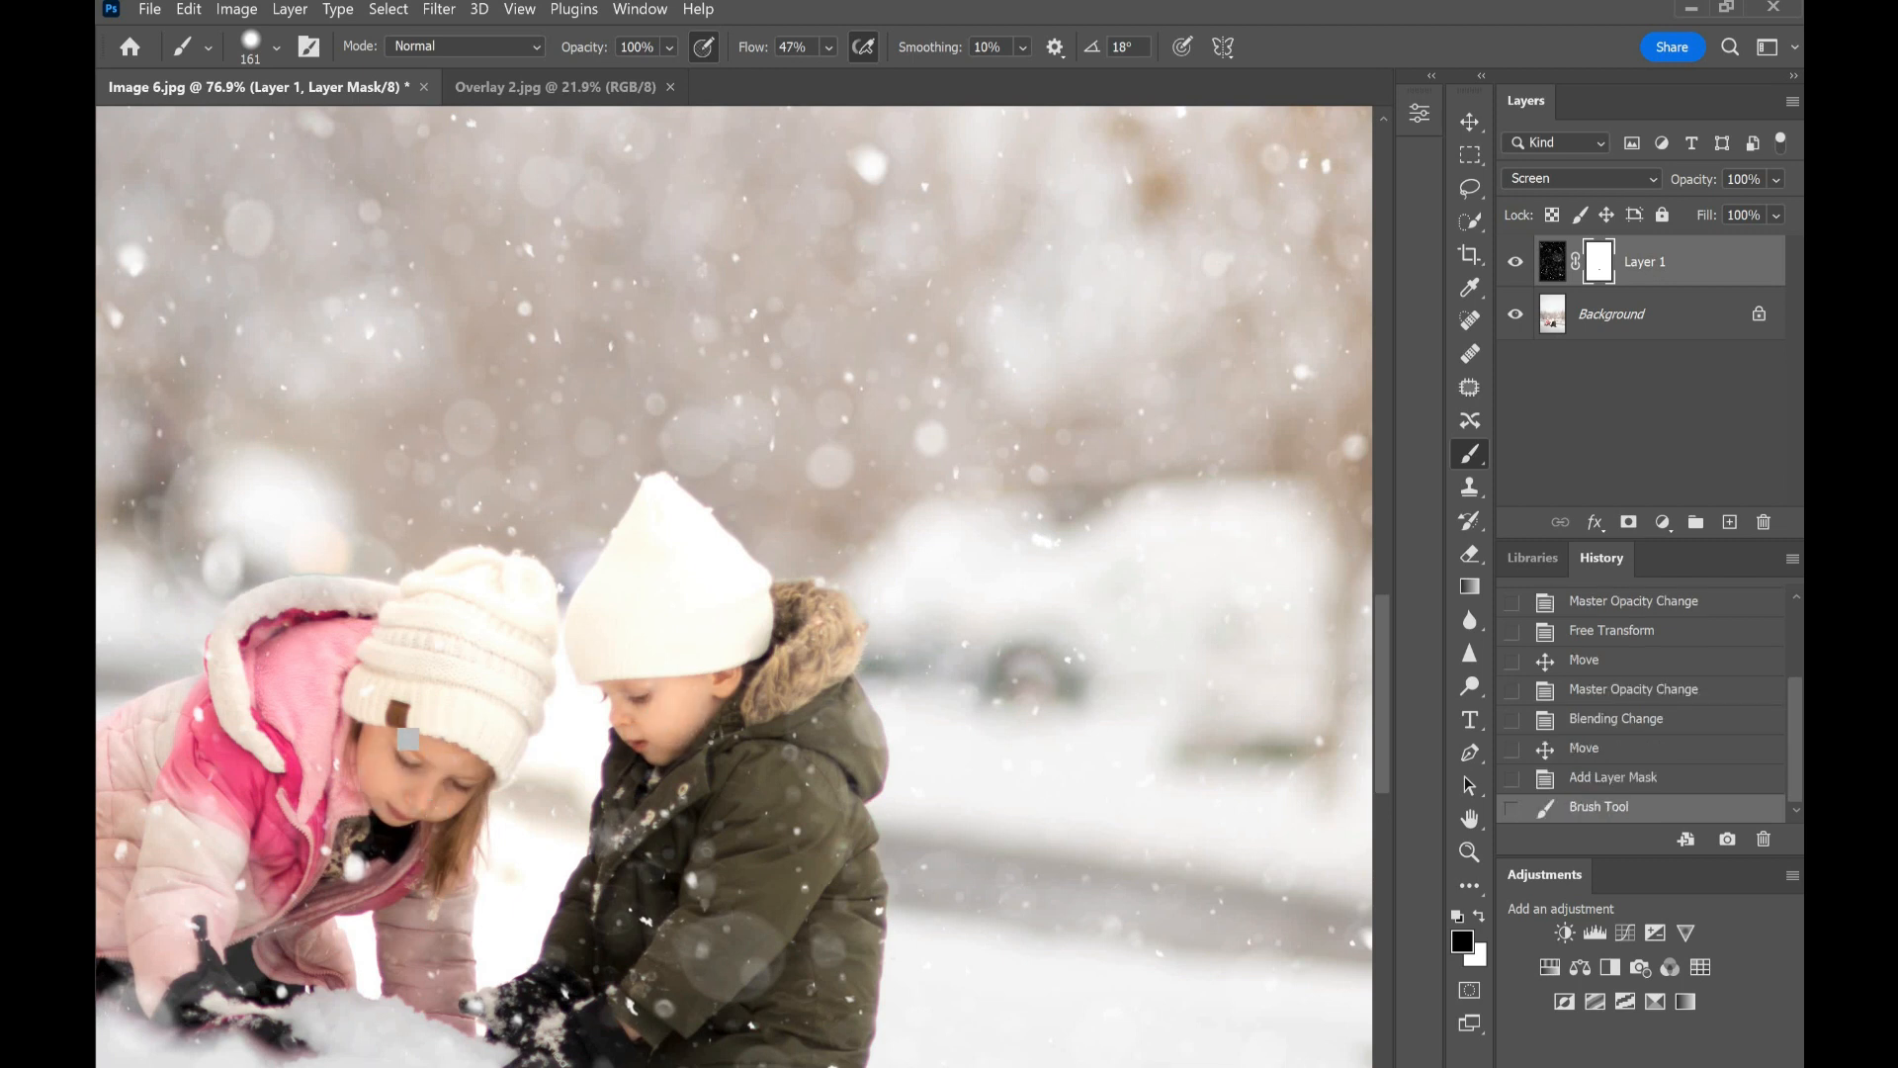
{"action": "left_click", "coordinate": [1032, 754]}
{"action": "scroll", "coordinate": [974, 792], "scroll_direction": "down", "scroll_amount": 5}
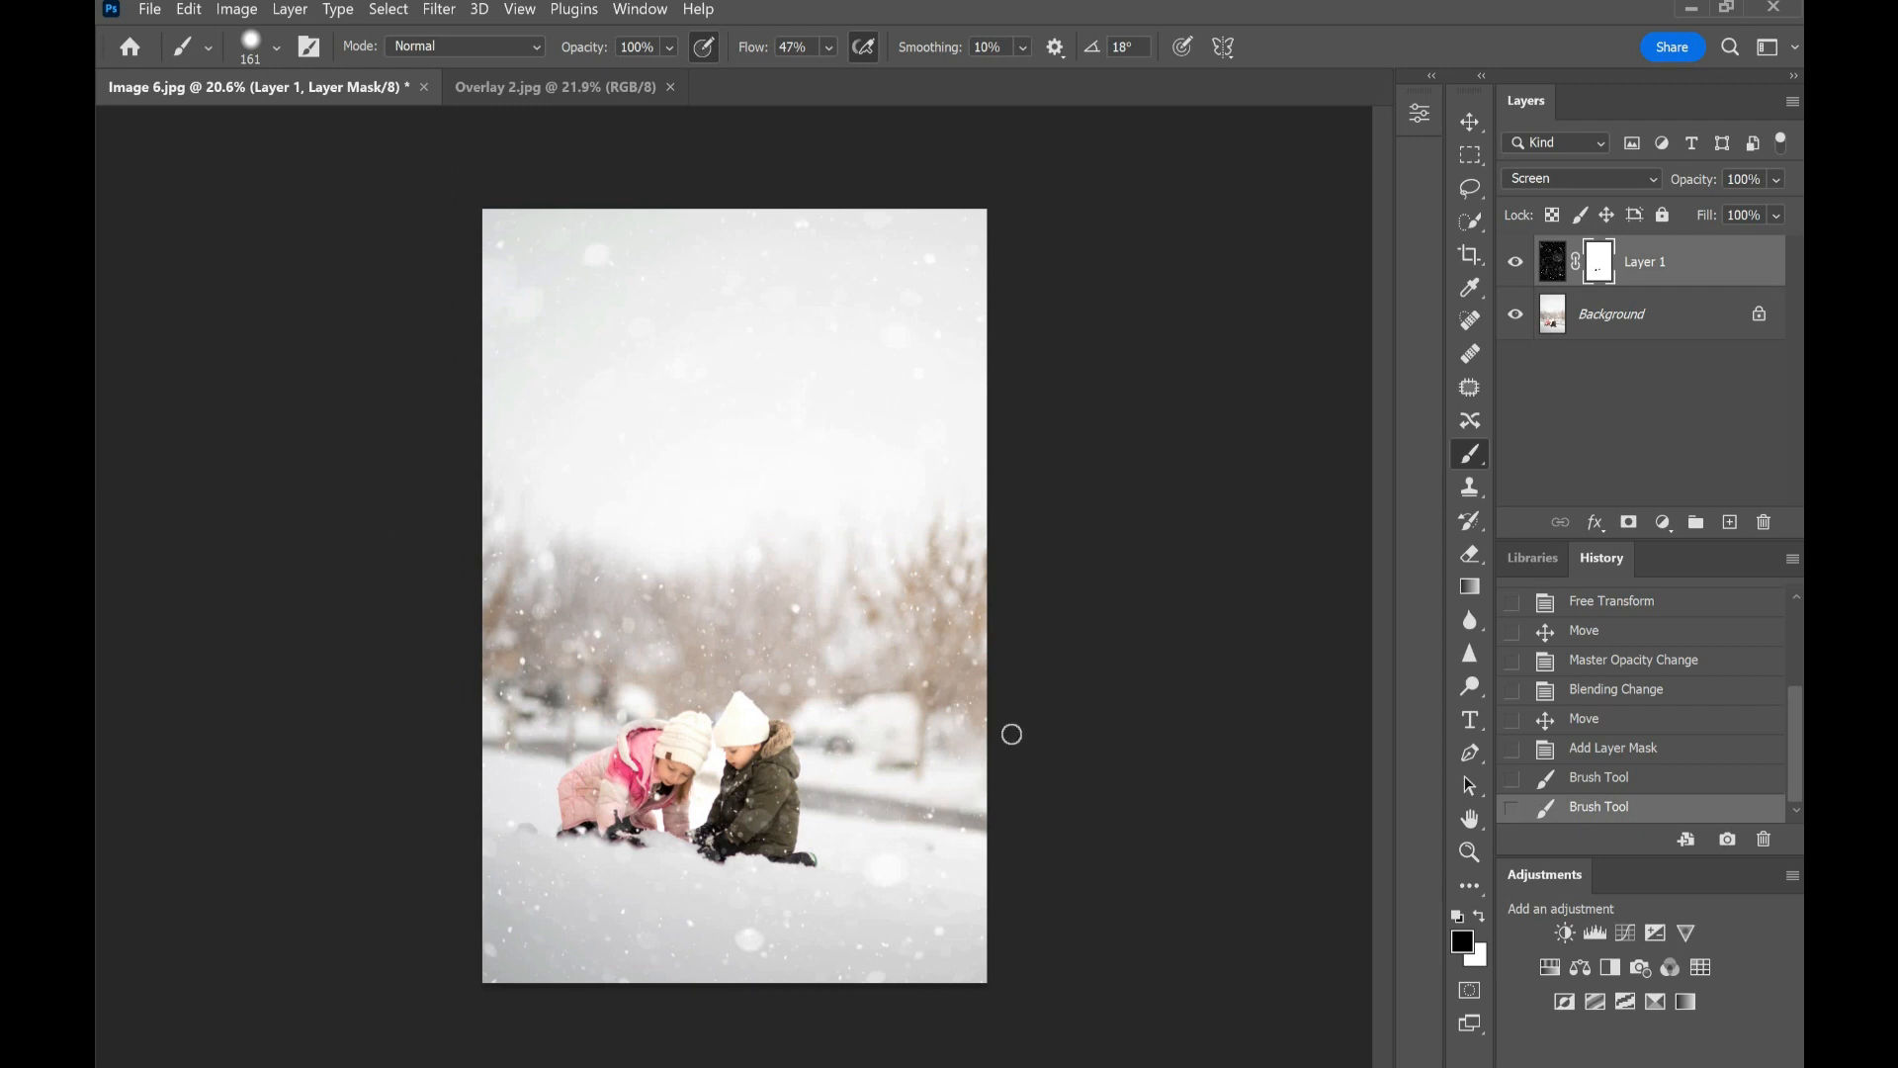
Step: Open Image 7 and Overlay 3 in Photoshop from the Photoshop Class Images and Overlays folder in File Explorer
{"action": "left_click", "coordinate": [1729, 10]}
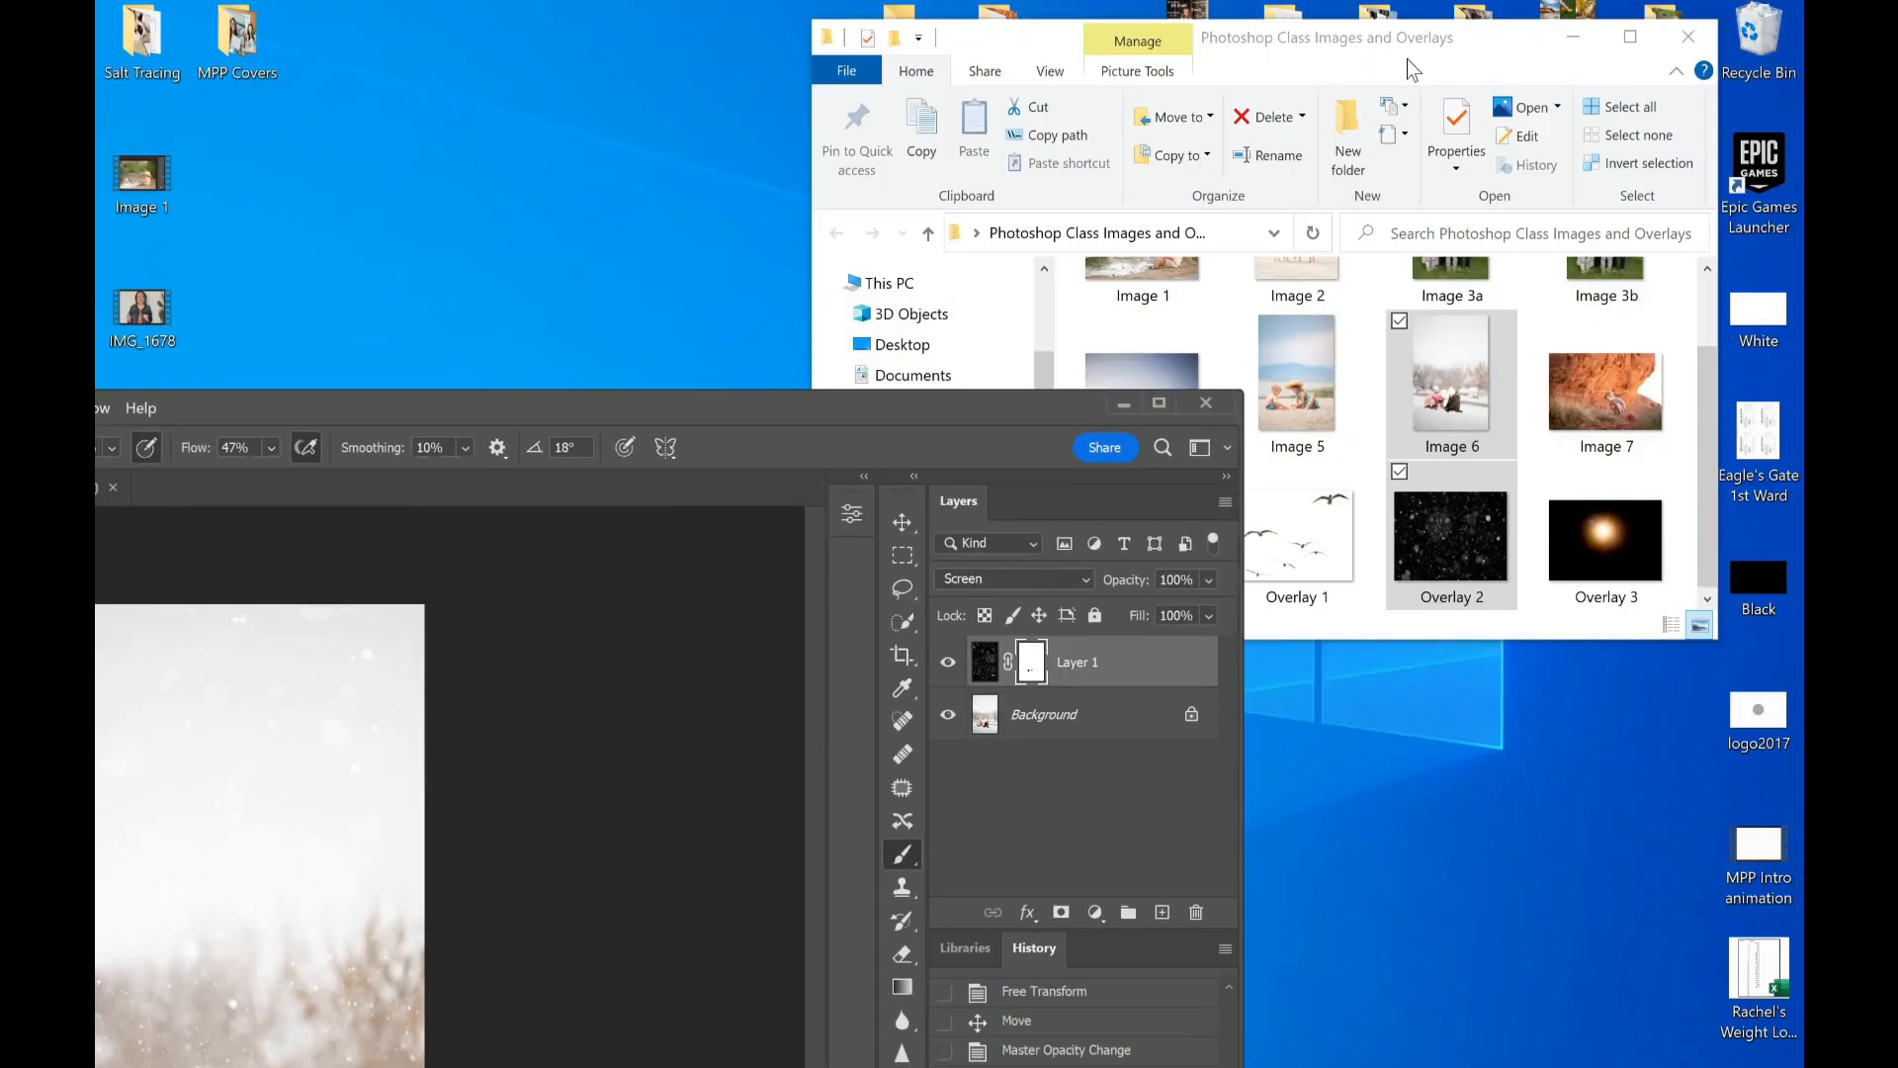
{"action": "left_click", "coordinate": [1409, 59]}
{"action": "left_click", "coordinate": [1611, 415]}
{"action": "left_click", "coordinate": [1613, 572], "text": "ctrl"}
{"action": "left_click_drag", "start_coordinate": [1631, 383], "coordinate": [514, 470]}
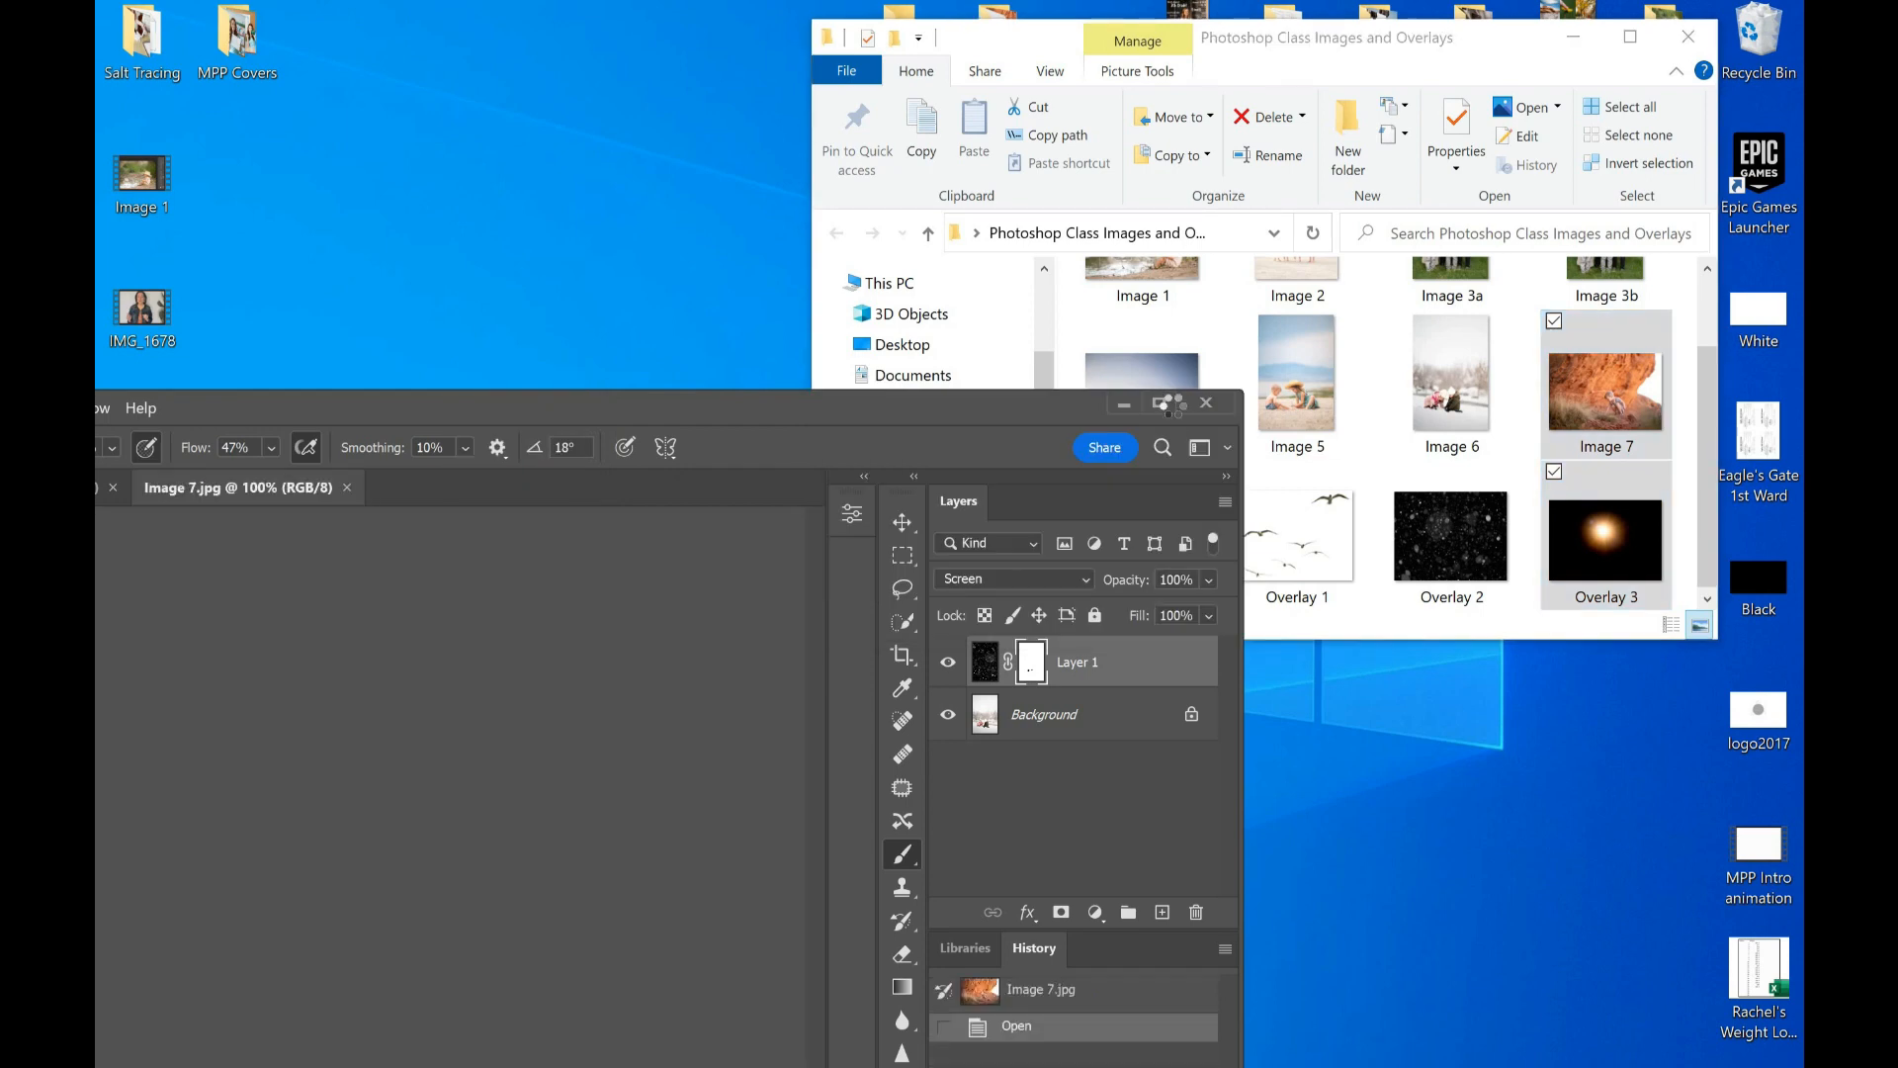
{"action": "left_click", "coordinate": [1167, 403]}
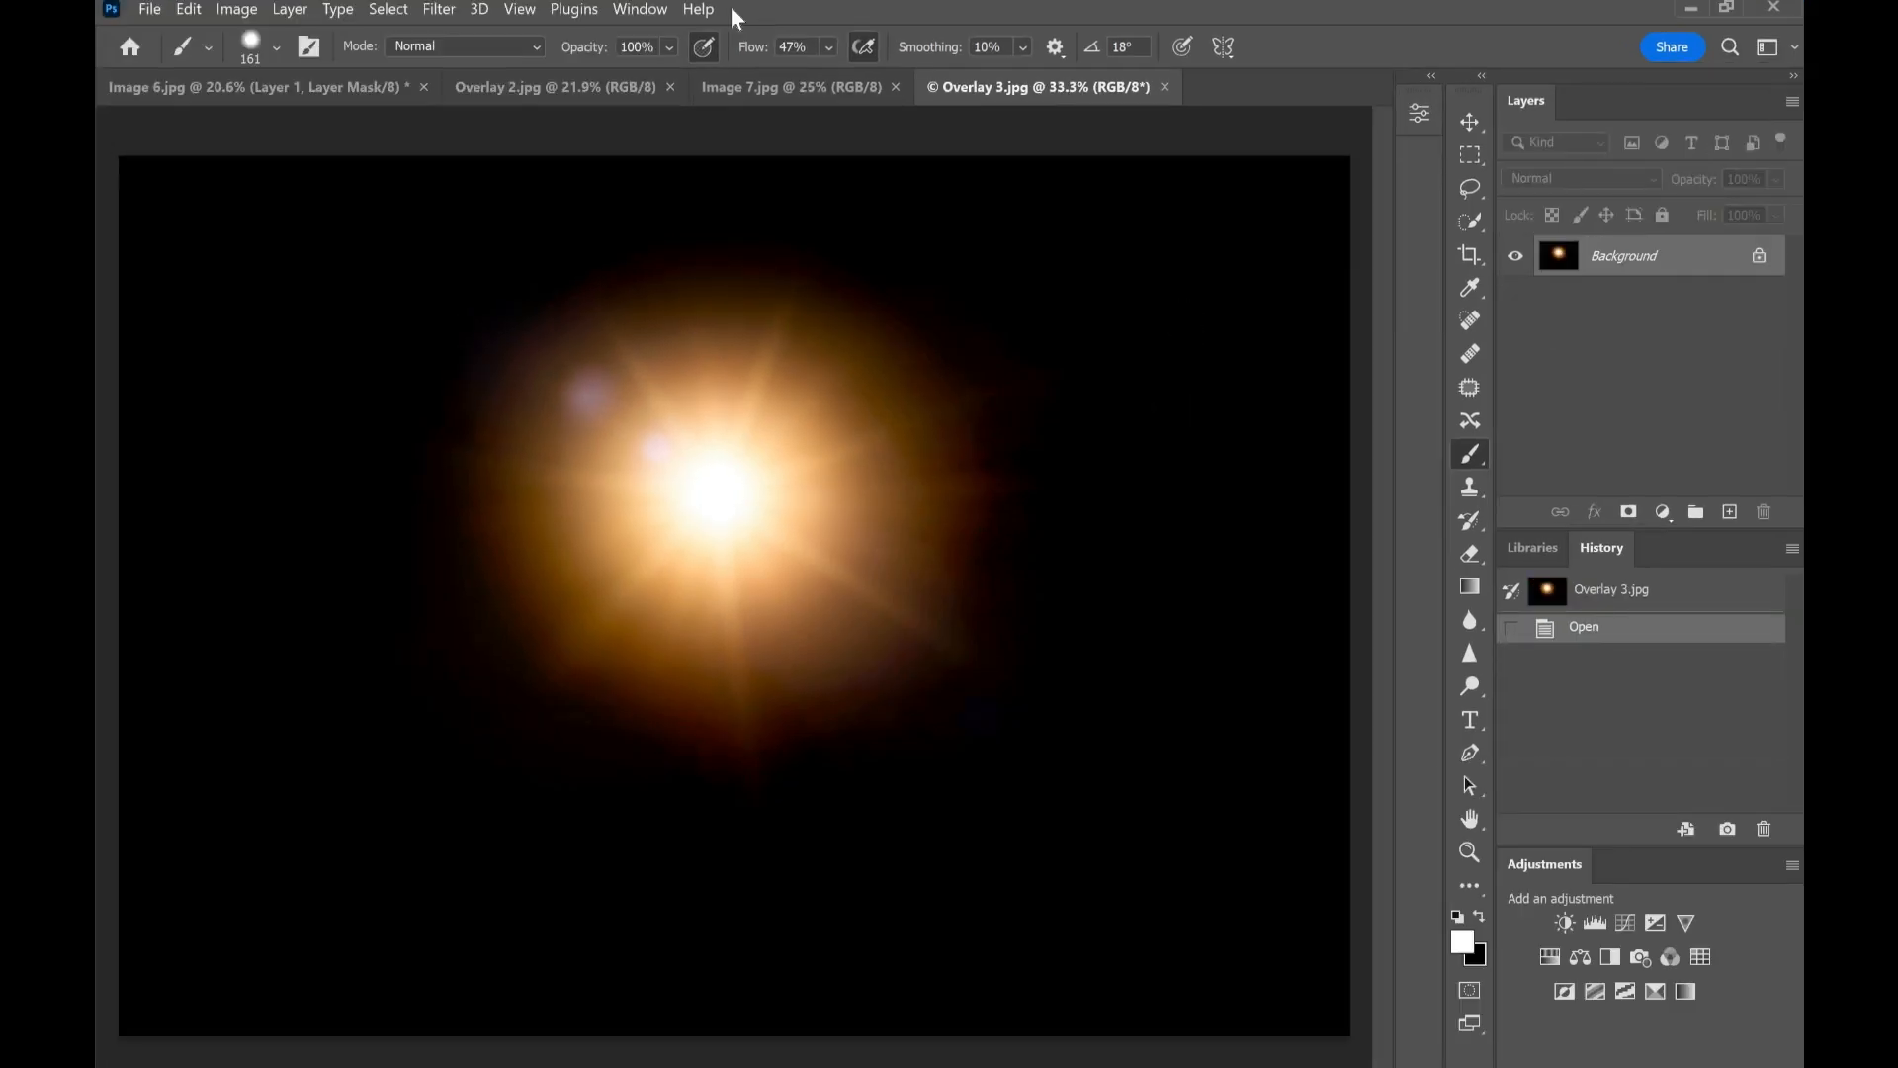
Step: Copy the Overlay 3.jpg sun flare into Image 7.jpg as a new layer and redock the overlay document
{"action": "left_click", "coordinate": [763, 99]}
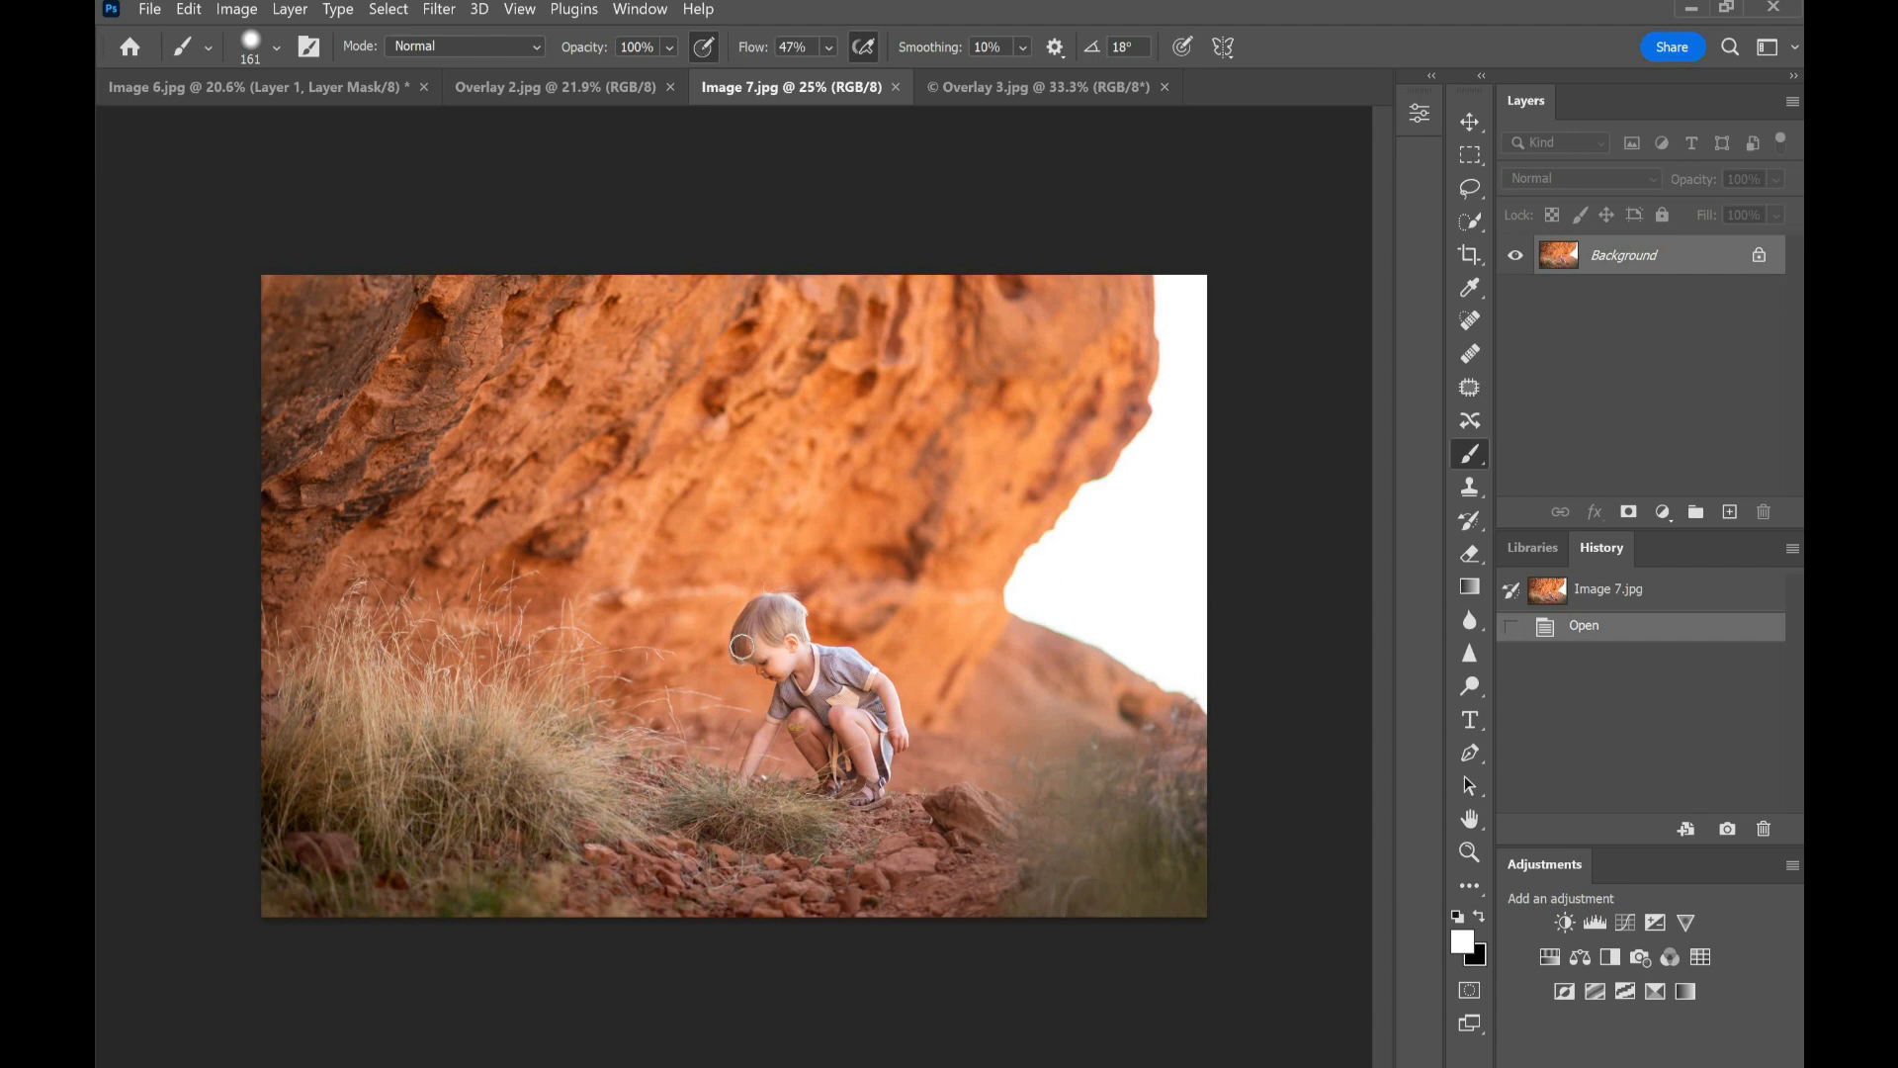
{"action": "left_click_drag", "start_coordinate": [744, 634], "coordinate": [814, 526]}
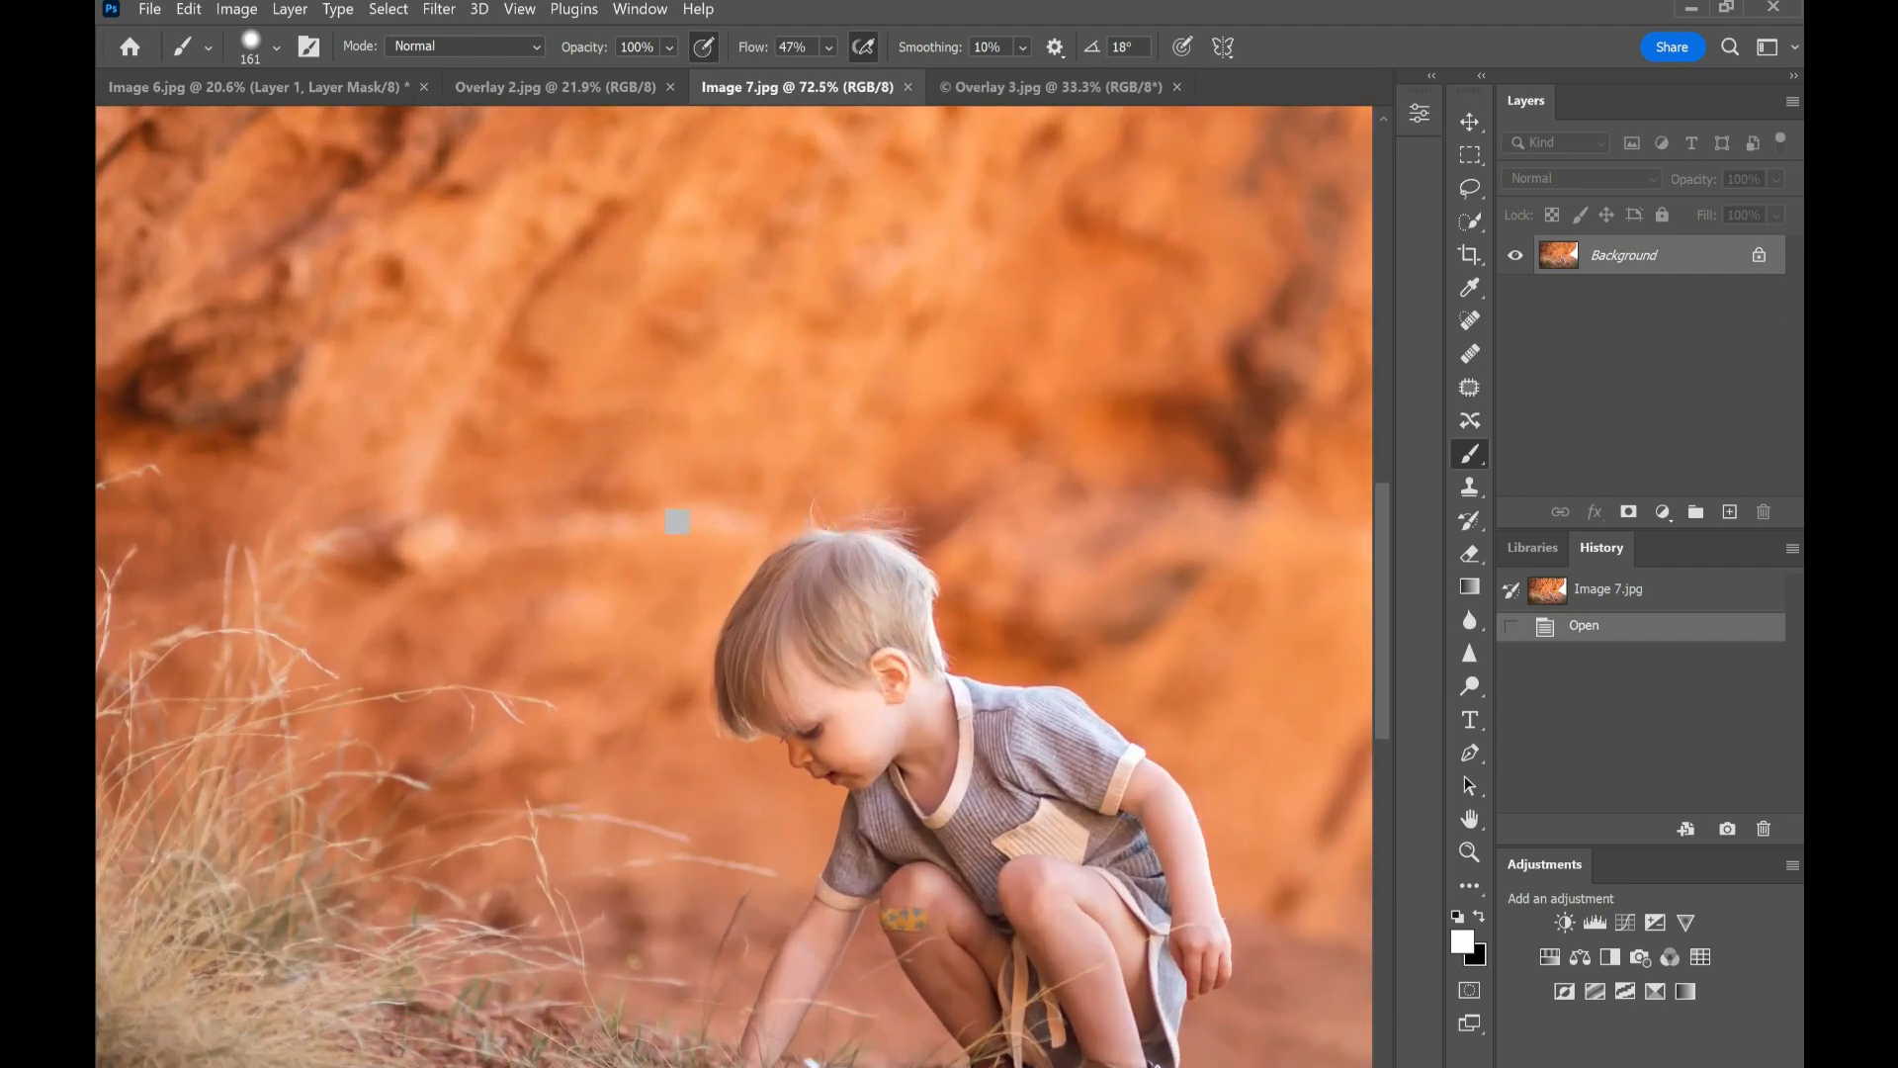
{"action": "key", "text": "ctrl+0"}
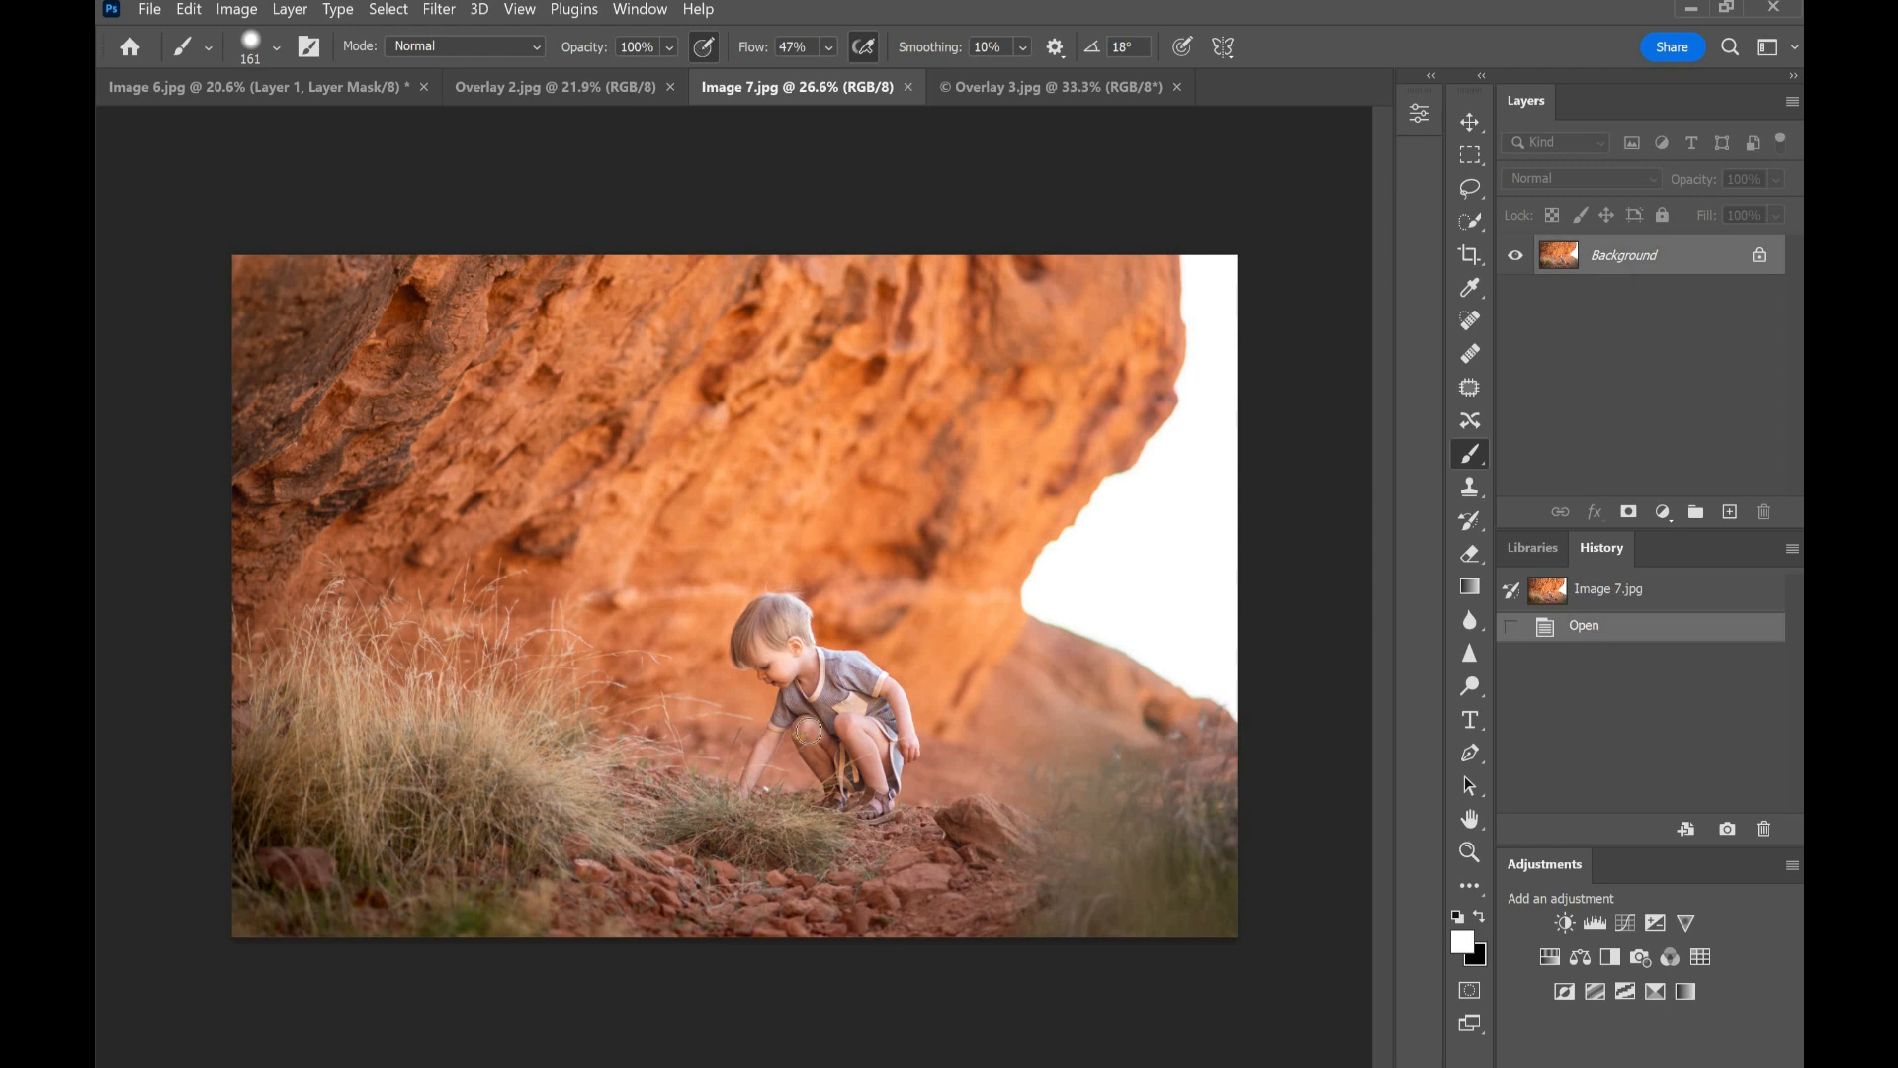
{"action": "scroll", "coordinate": [756, 484], "scroll_direction": "down", "scroll_amount": 3}
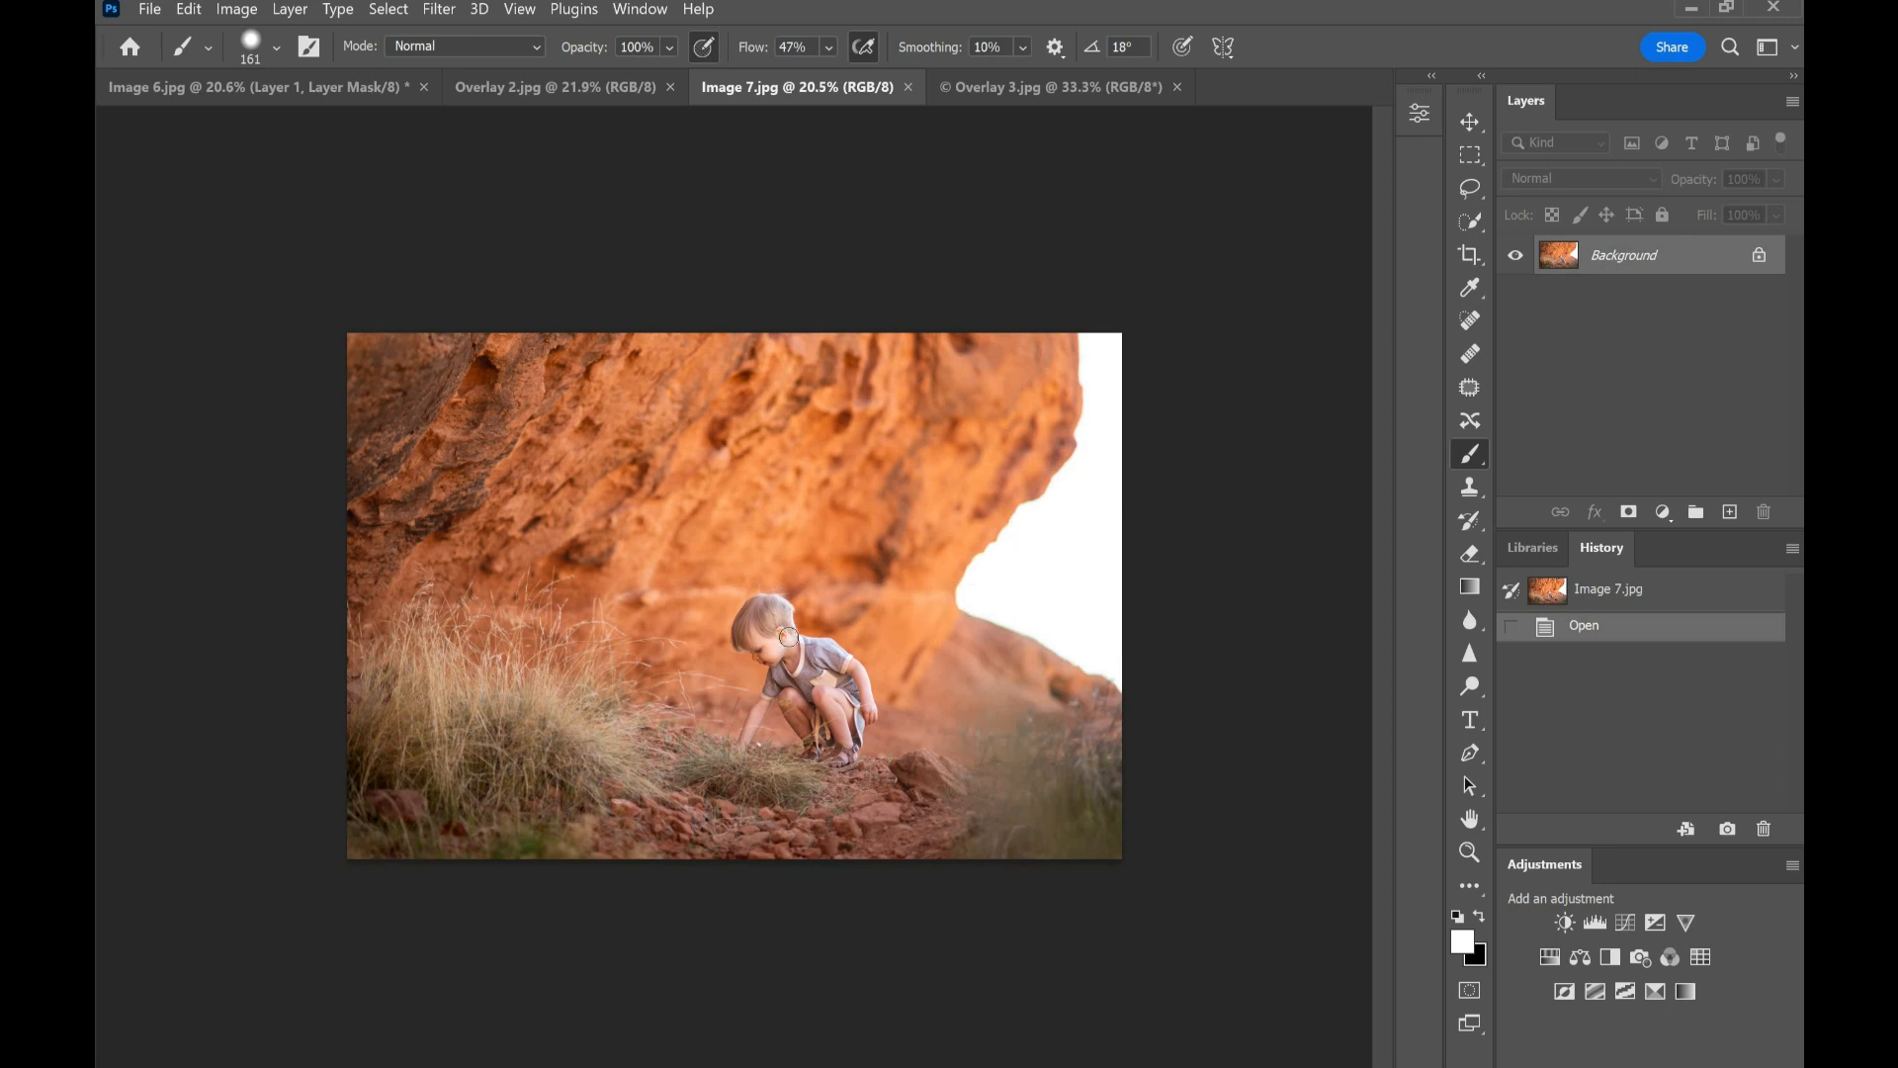
{"action": "left_click", "coordinate": [1469, 125]}
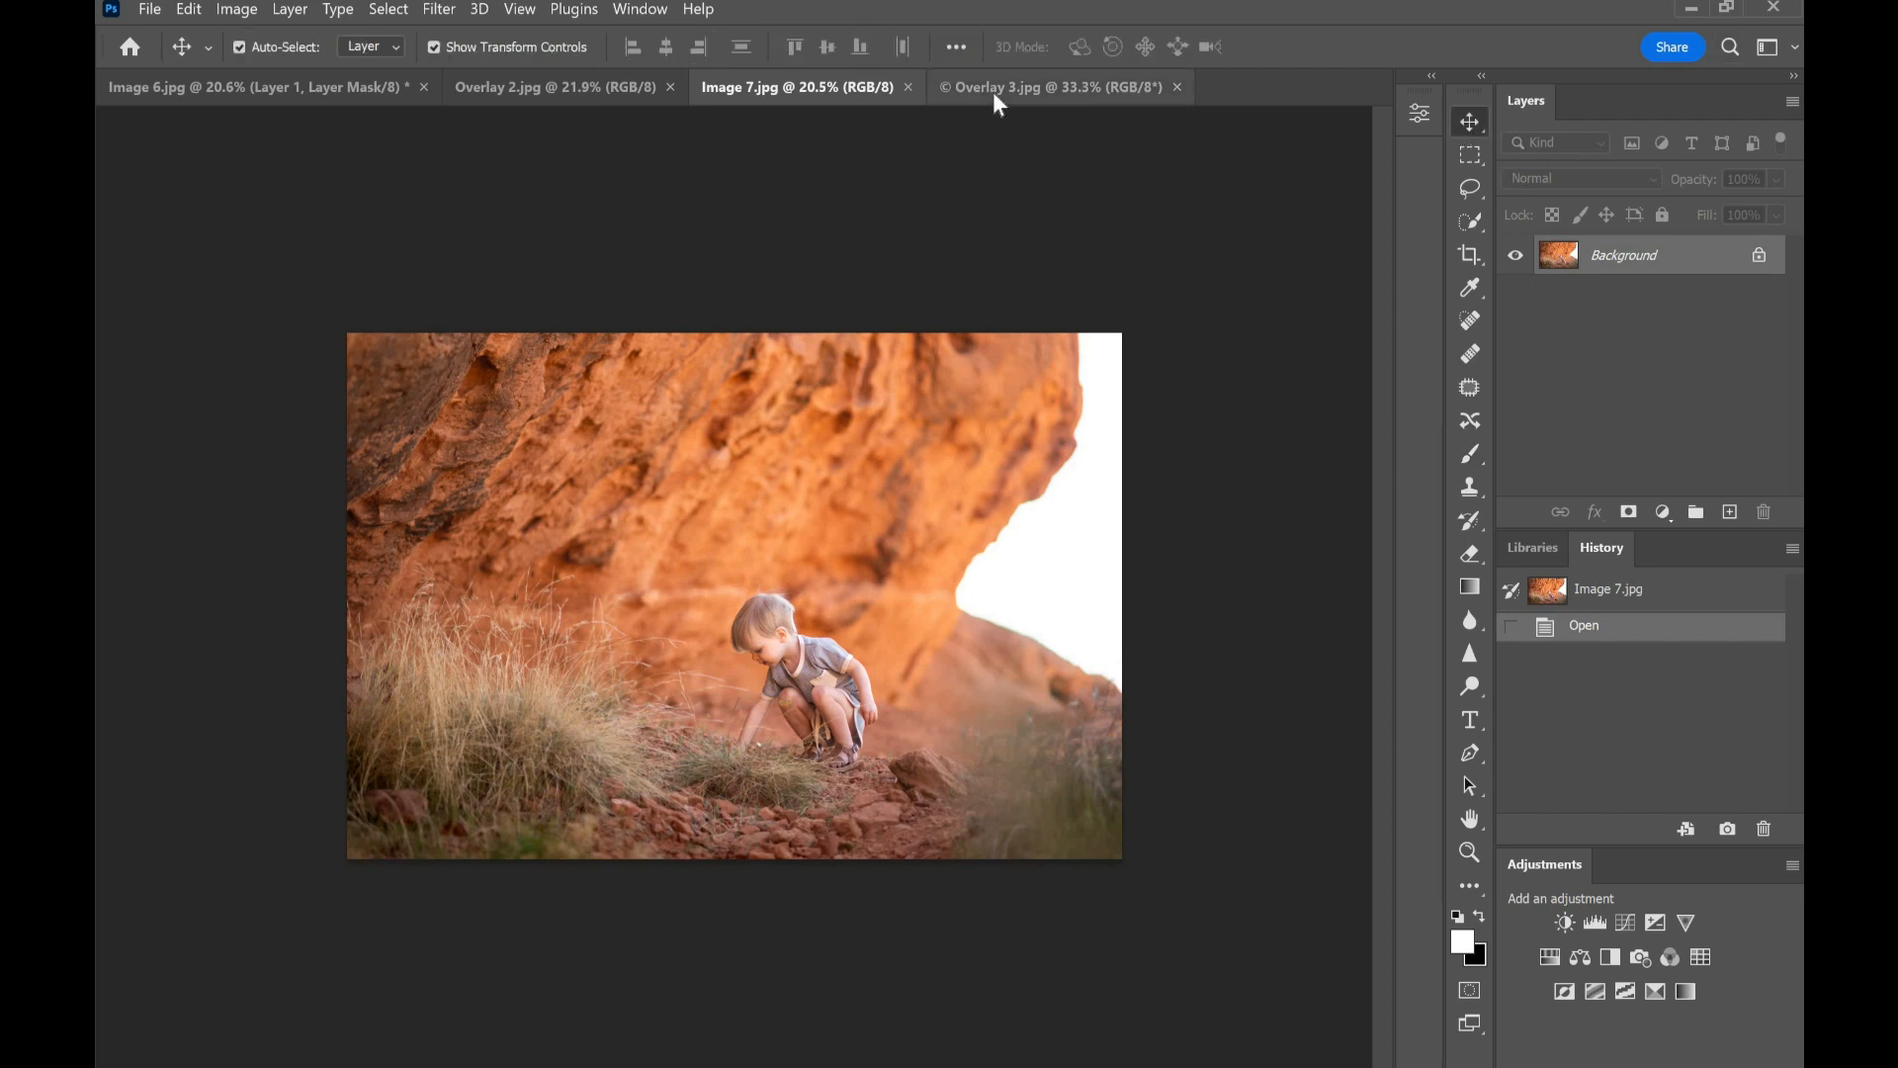
{"action": "left_click_drag", "start_coordinate": [995, 96], "coordinate": [1229, 305]}
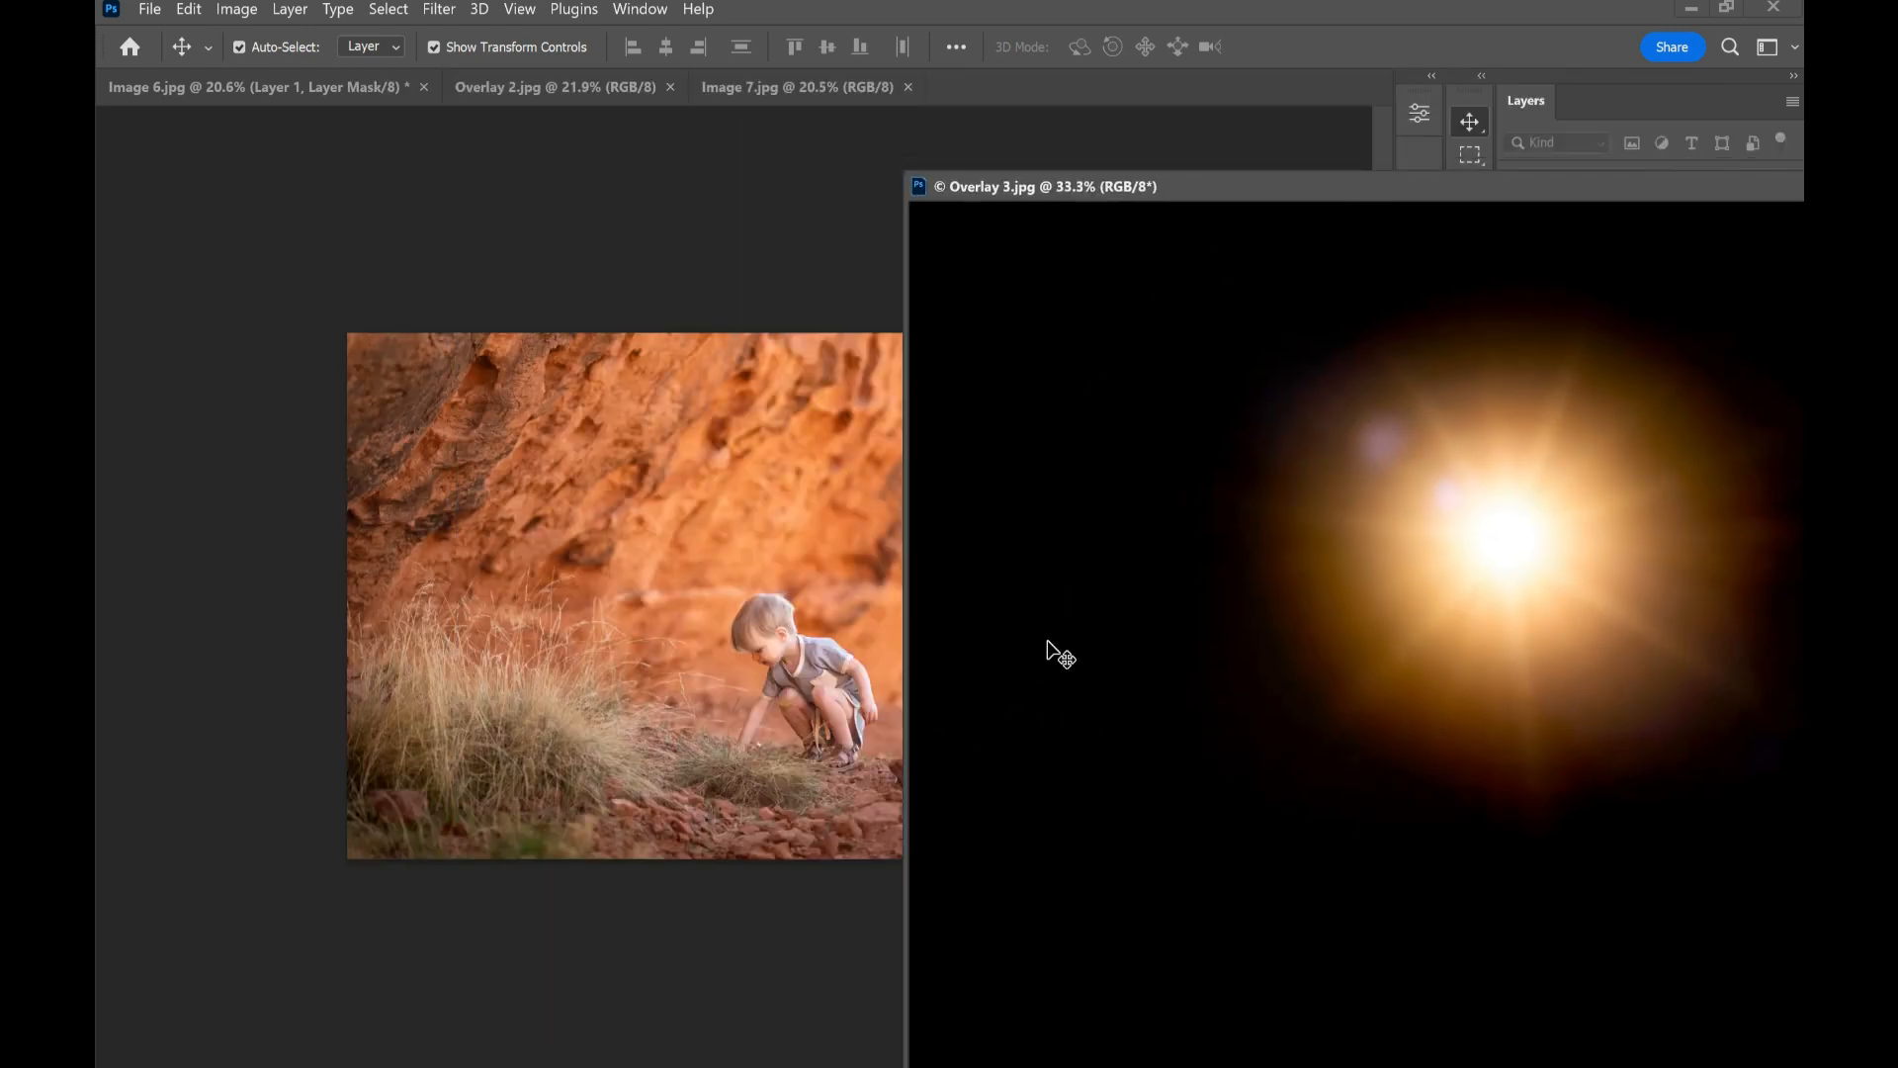
{"action": "left_click_drag", "start_coordinate": [689, 534], "coordinate": [691, 537]}
{"action": "left_click_drag", "start_coordinate": [986, 152], "coordinate": [1048, 91]}
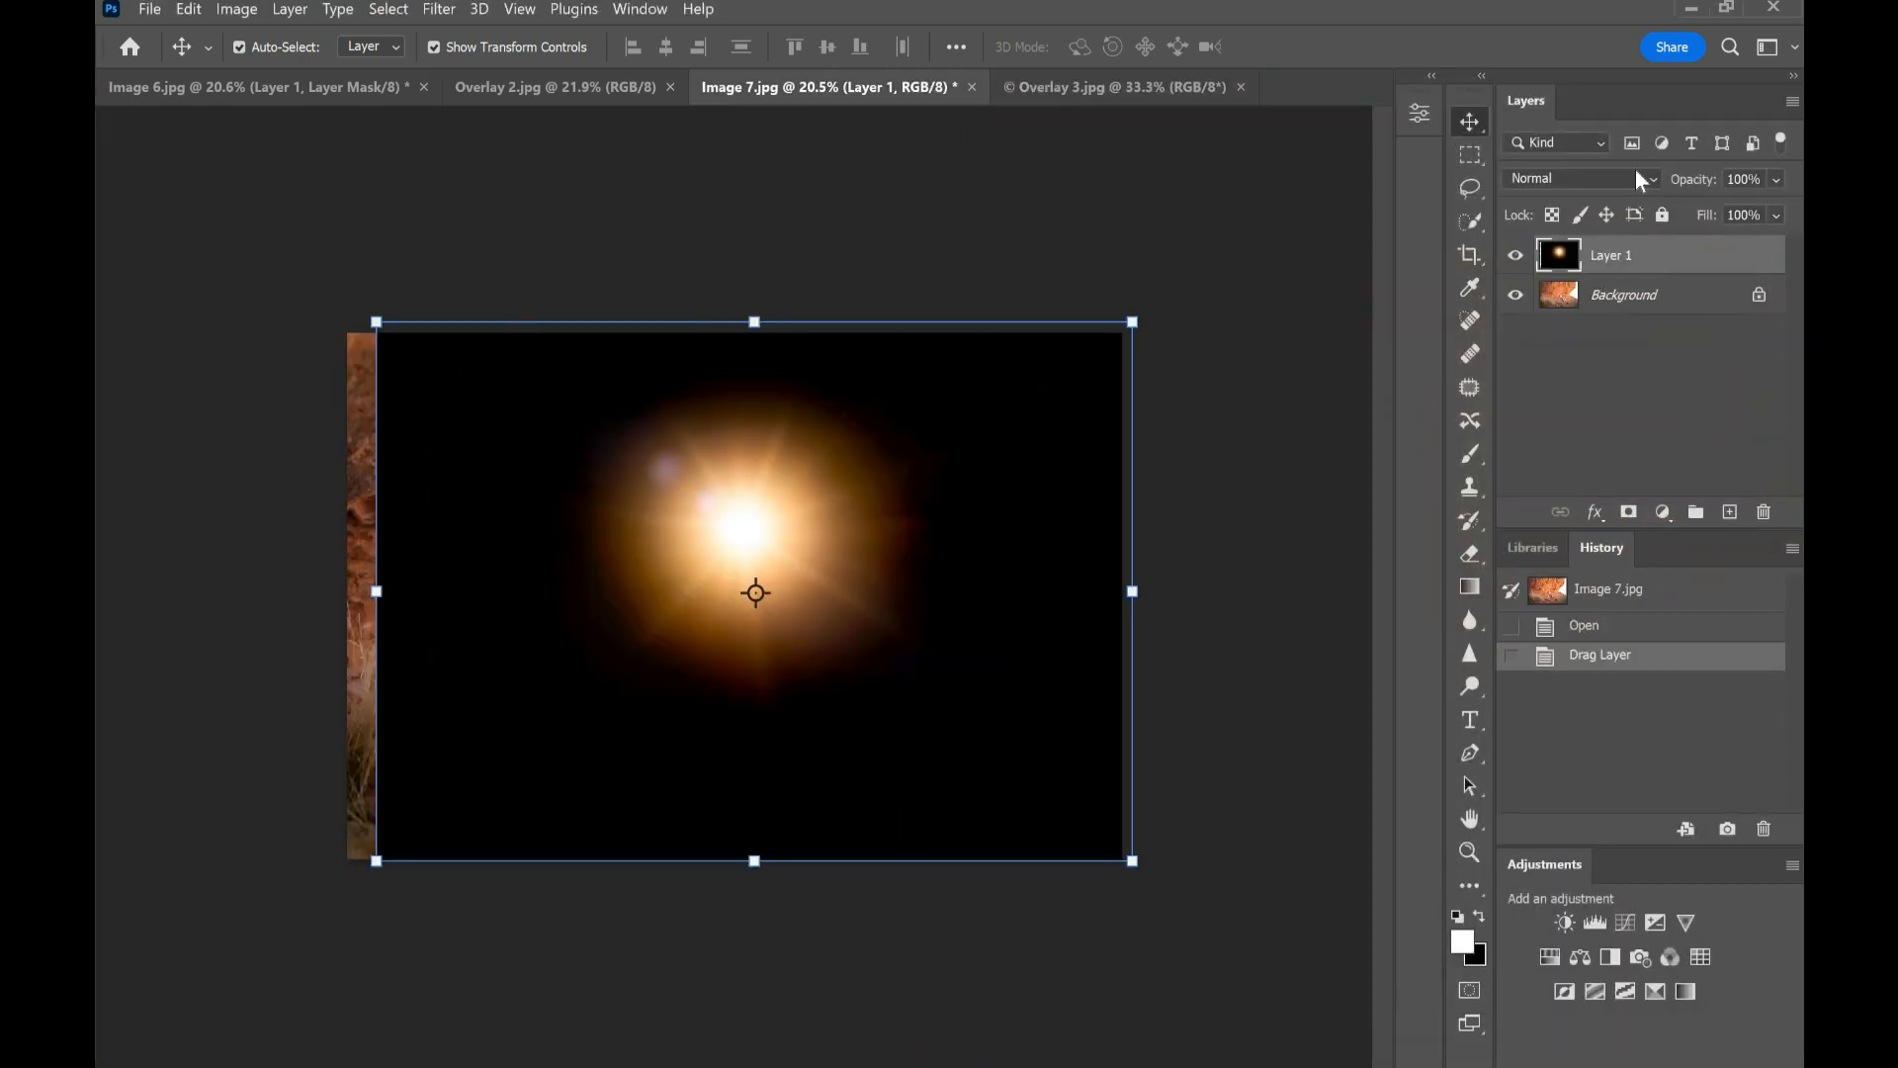
Step: Set the sun flare layer to Screen blending and, after trying other spots, place it where the rock edge meets the white sky
{"action": "left_click", "coordinate": [1637, 175]}
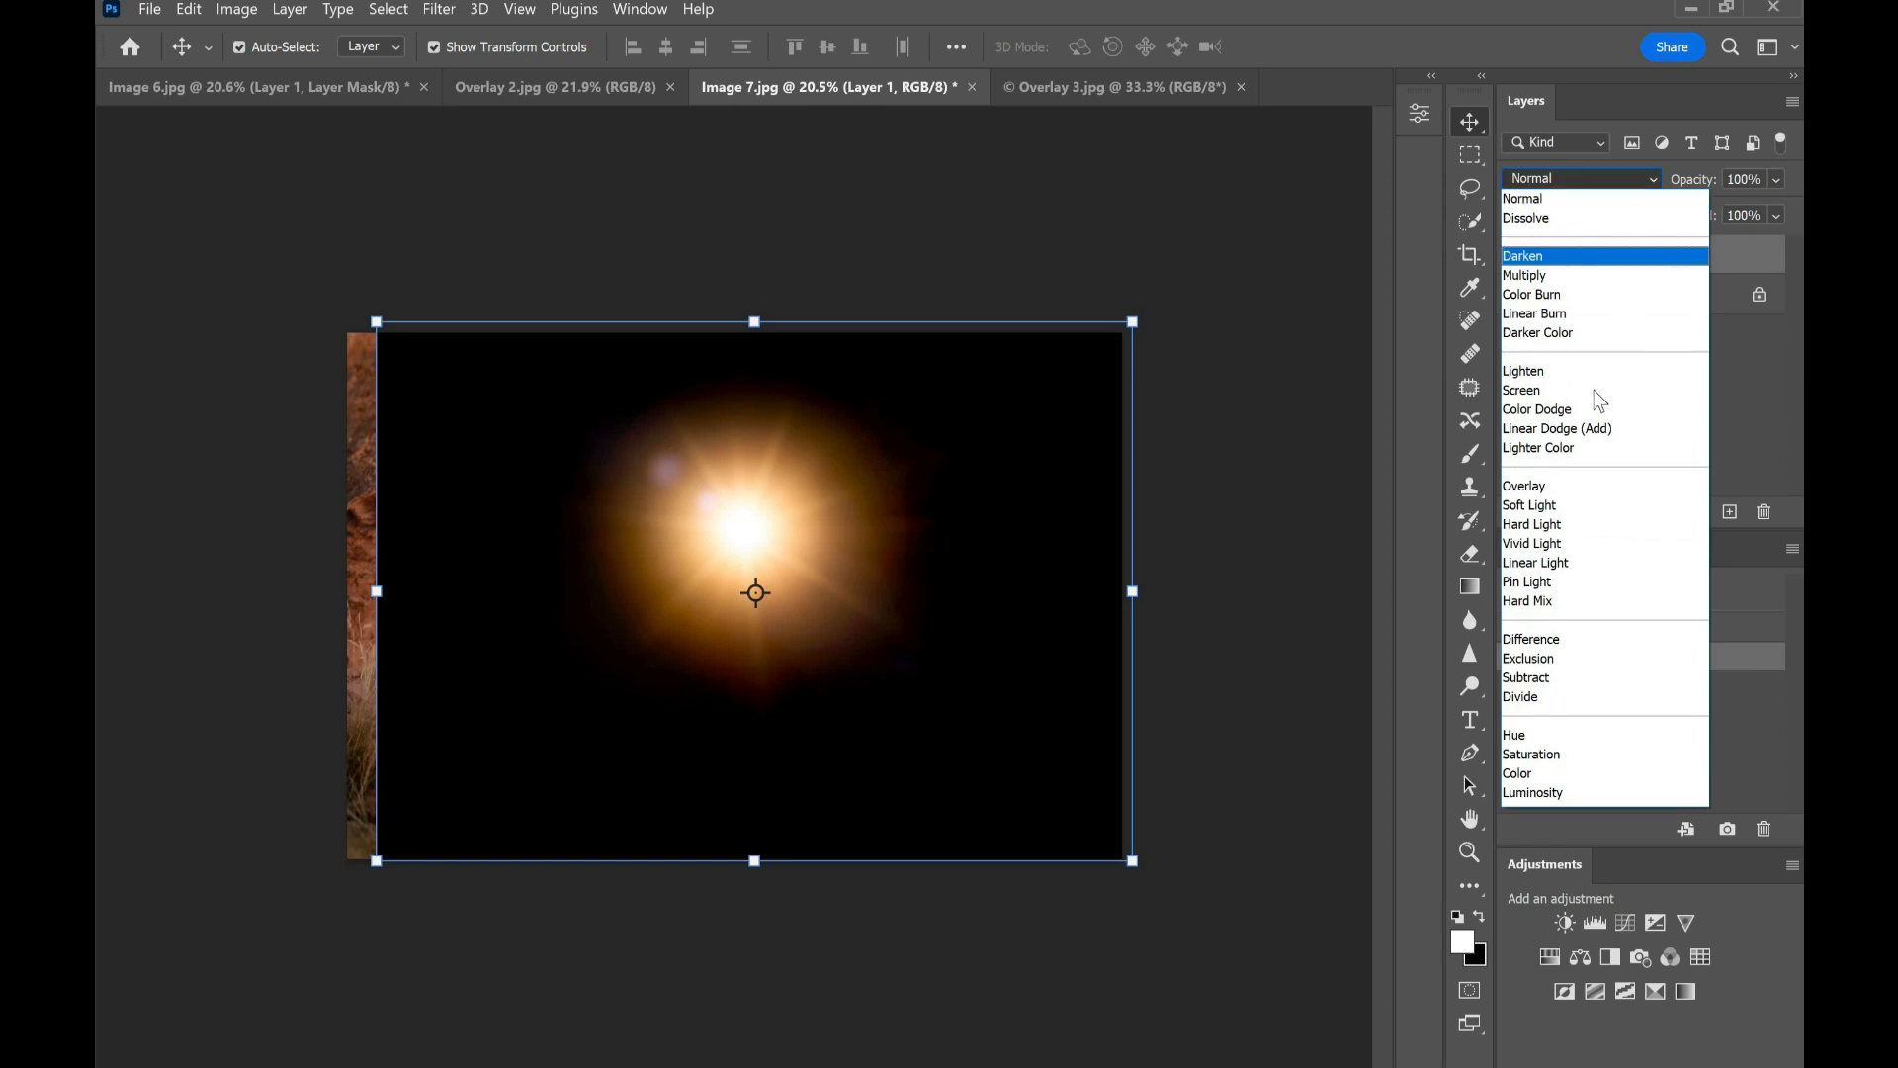
{"action": "left_click", "coordinate": [1580, 394]}
{"action": "left_click_drag", "start_coordinate": [796, 551], "coordinate": [1127, 678]}
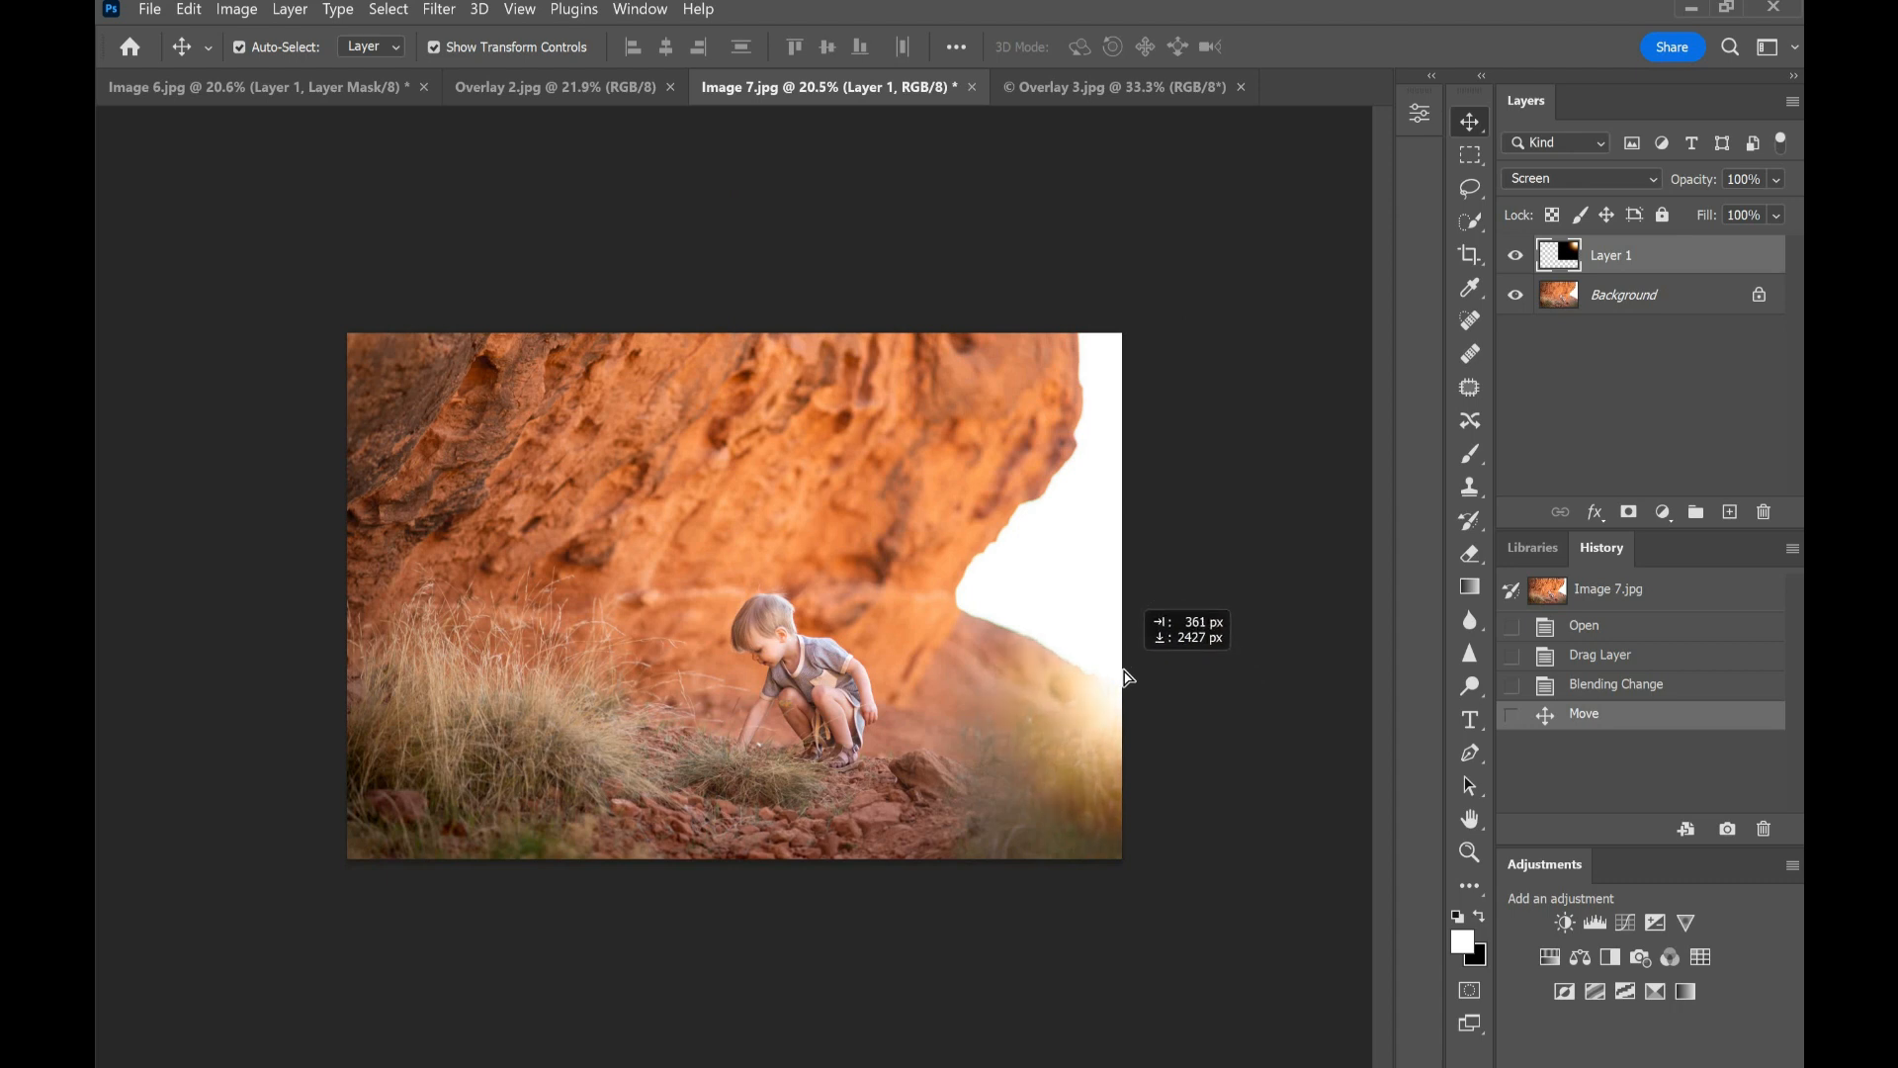
{"action": "left_click_drag", "start_coordinate": [998, 571], "coordinate": [437, 337]}
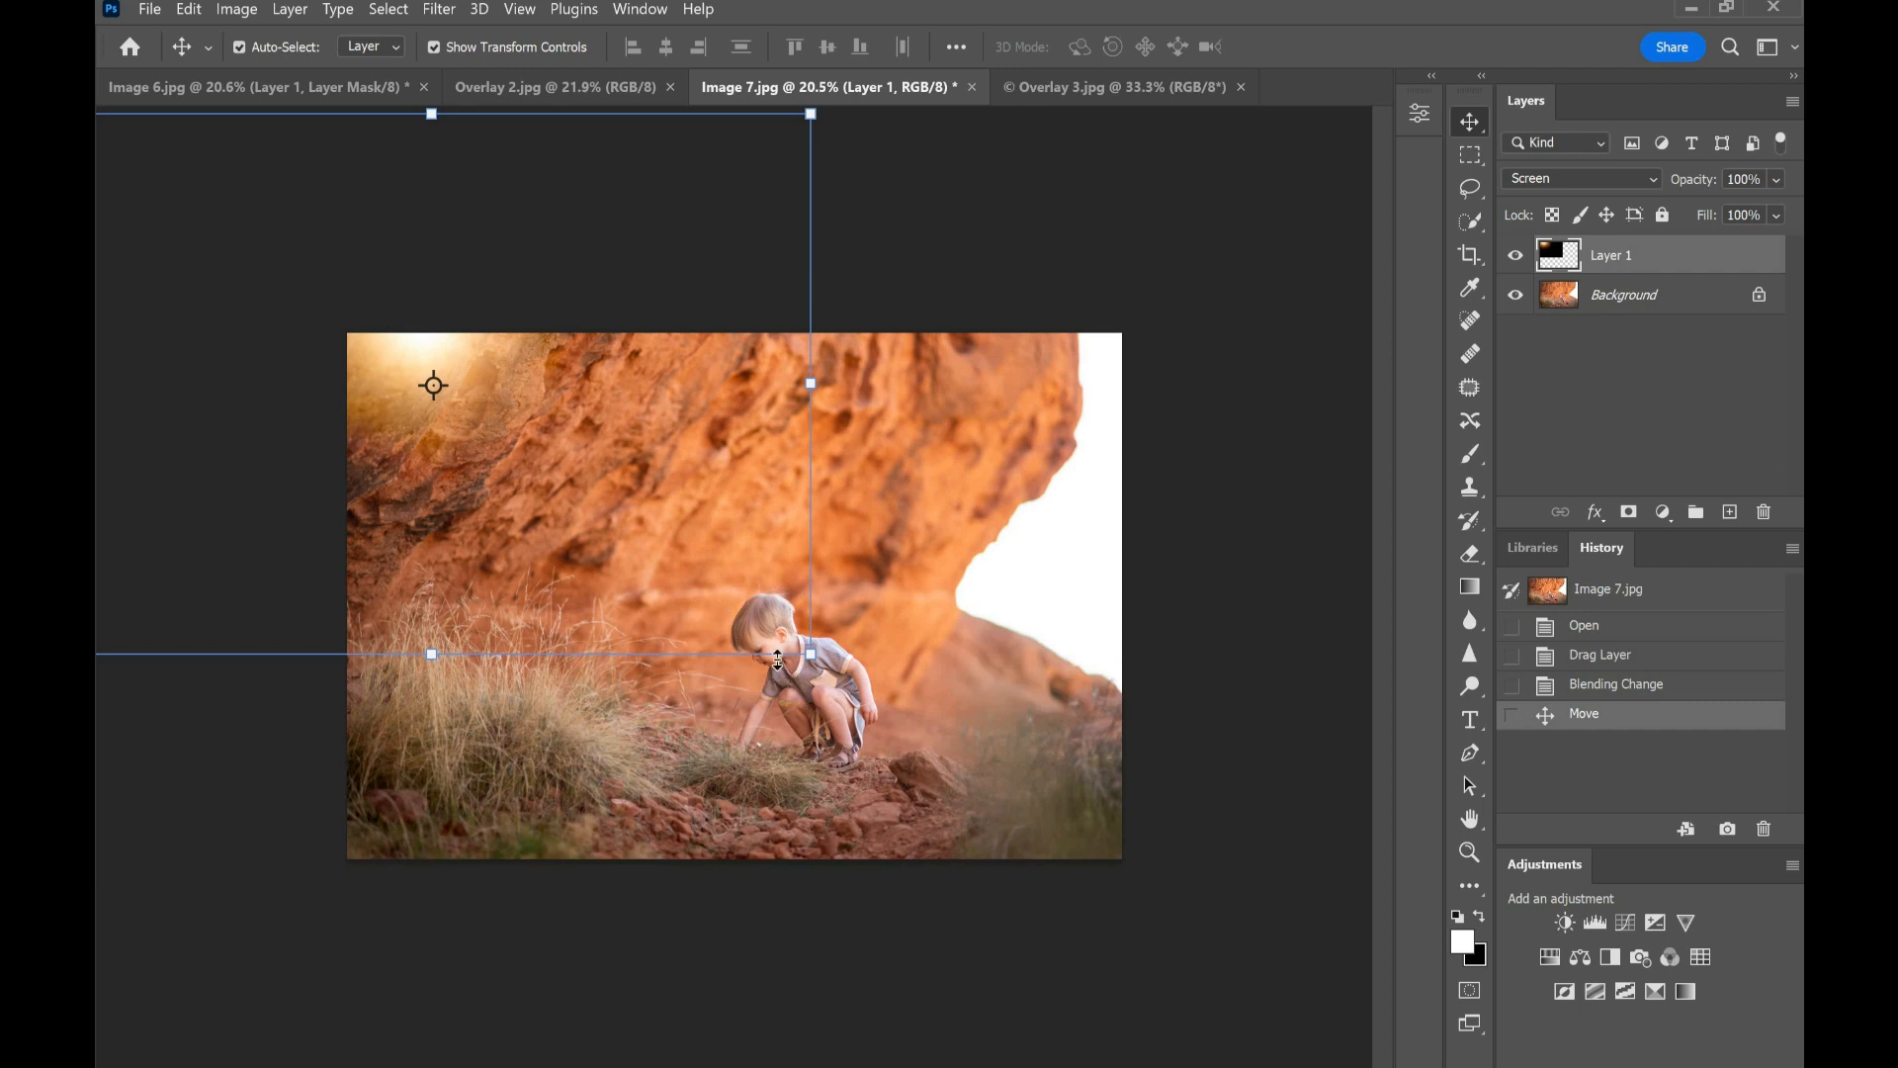
{"action": "left_click_drag", "start_coordinate": [432, 346], "coordinate": [810, 619]}
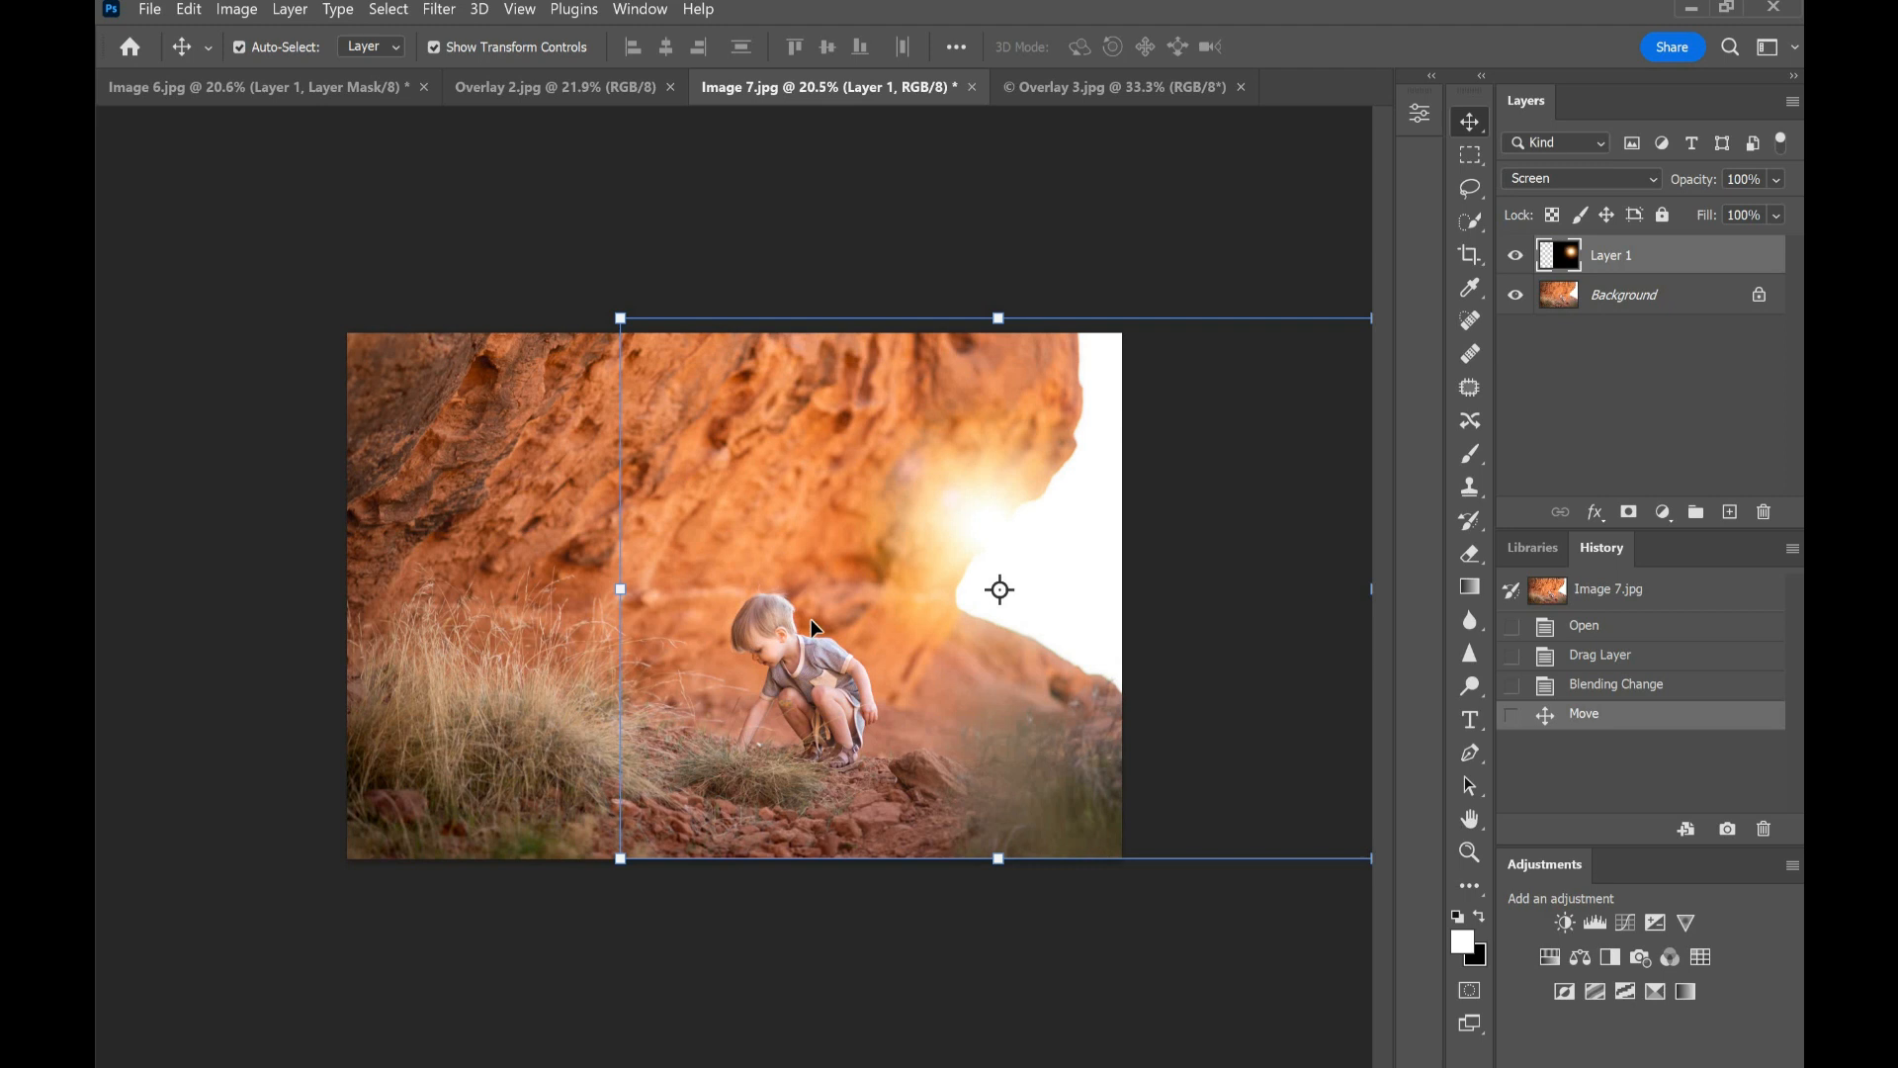
Step: Shift the sun flare layer lower in Image 7.jpg, centring its glow on the rock edge beside the white sky
{"action": "left_click_drag", "start_coordinate": [976, 514], "coordinate": [964, 603]}
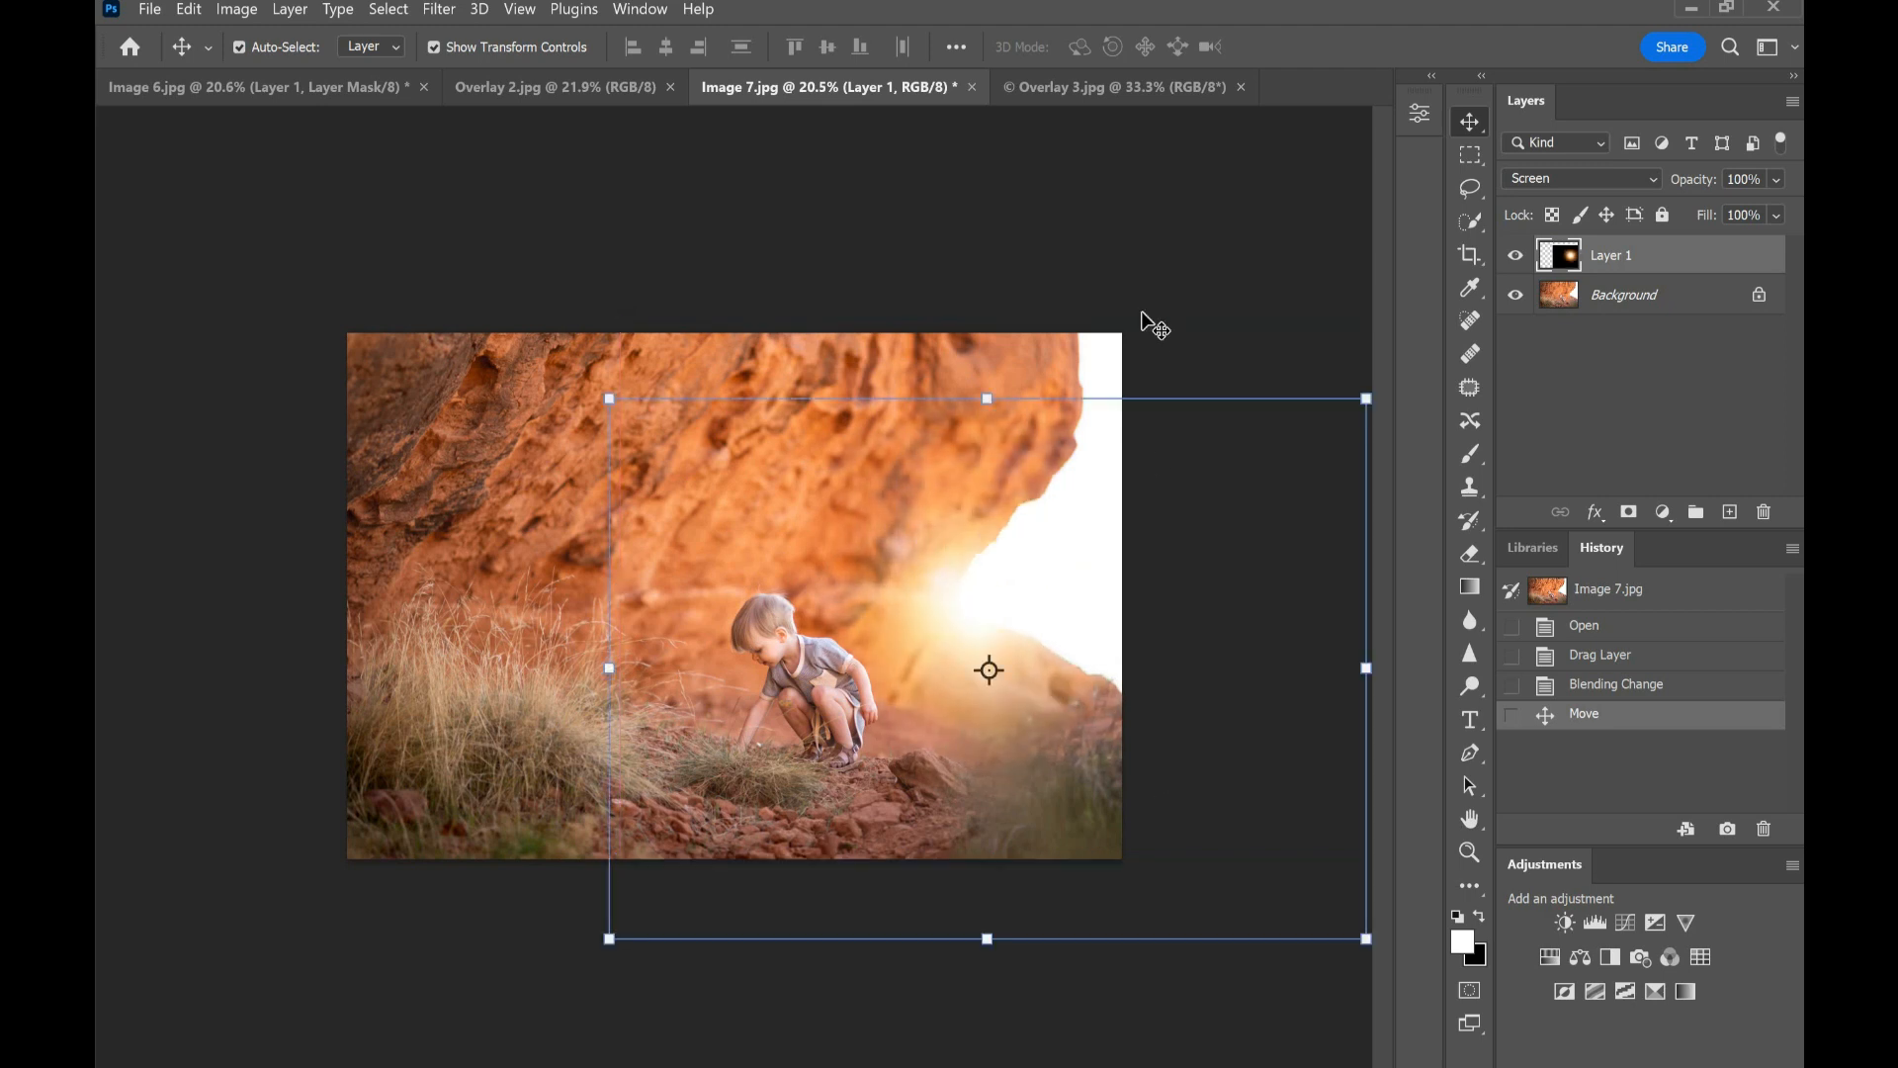
{"action": "left_click", "coordinate": [1147, 321]}
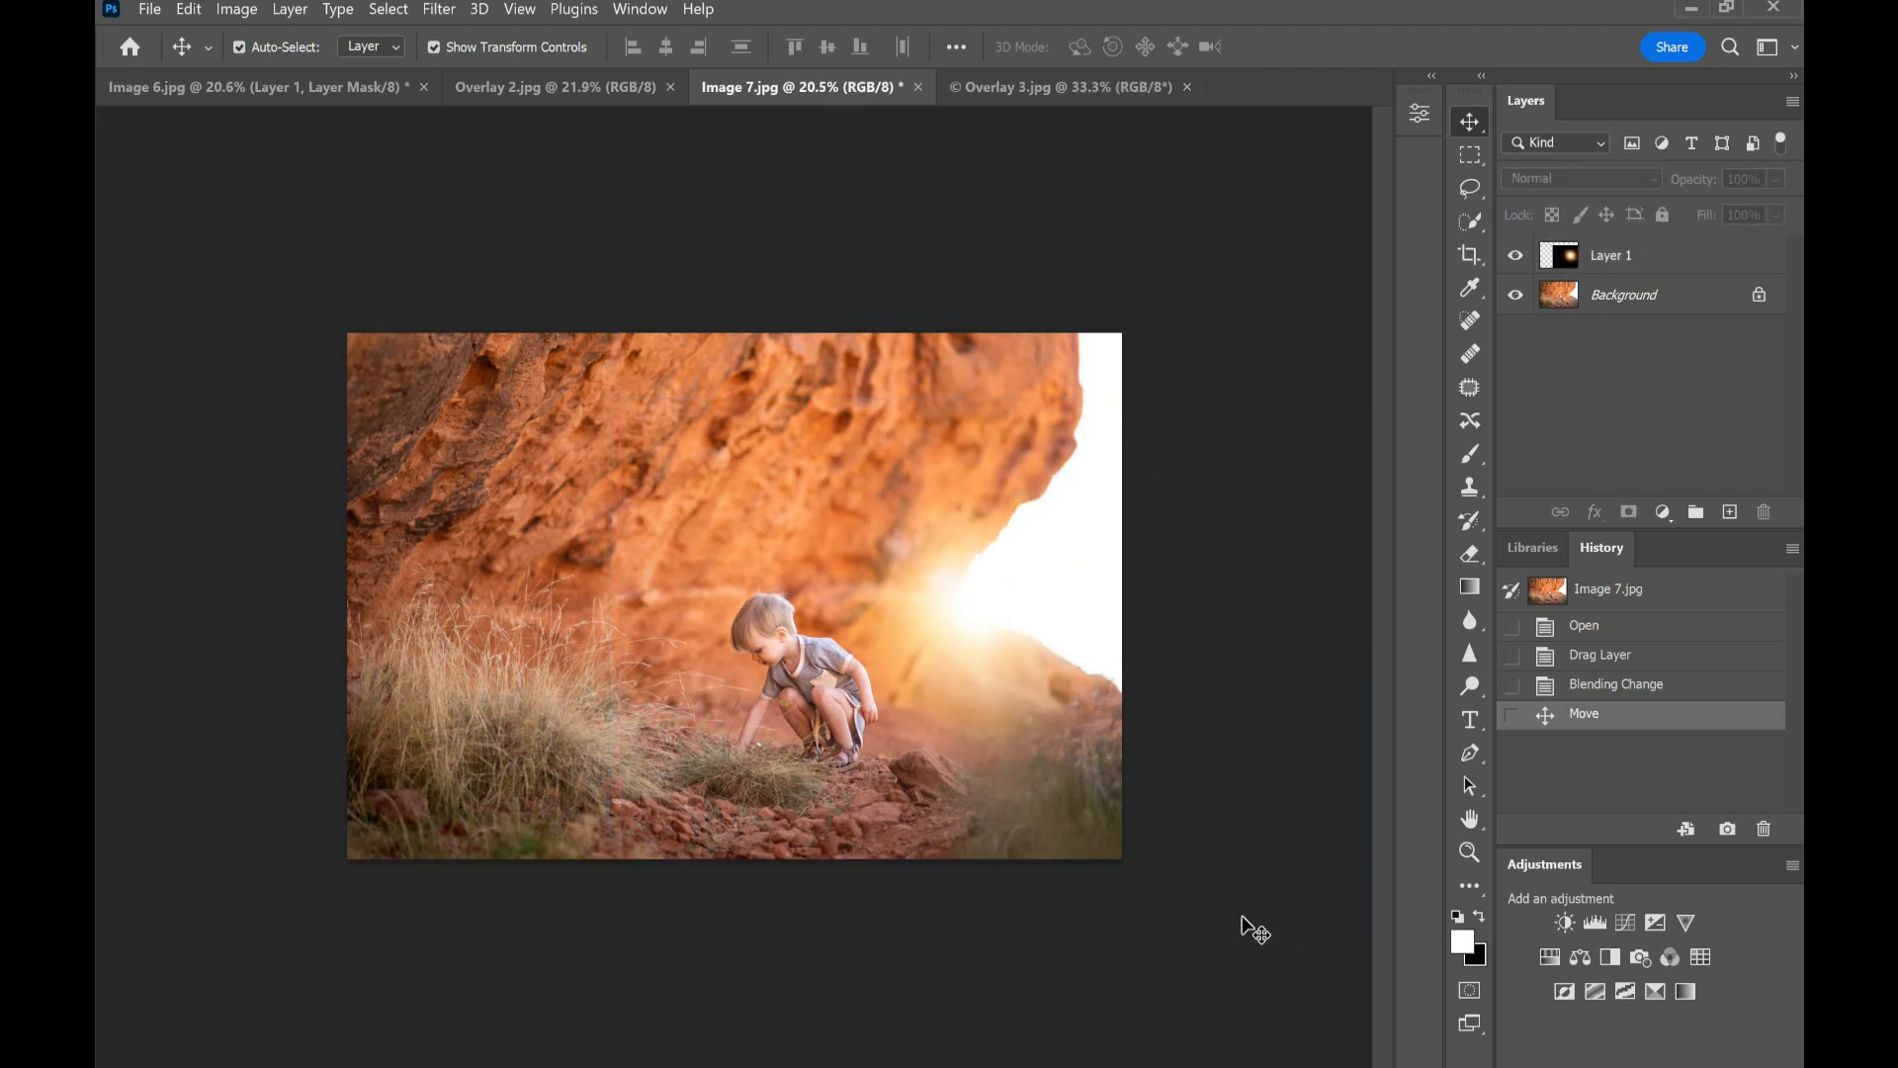
{"action": "left_click", "coordinate": [964, 611]}
{"action": "left_click_drag", "start_coordinate": [959, 613], "coordinate": [970, 605]}
{"action": "left_click", "coordinate": [1038, 230]}
{"action": "left_click", "coordinate": [1006, 315]}
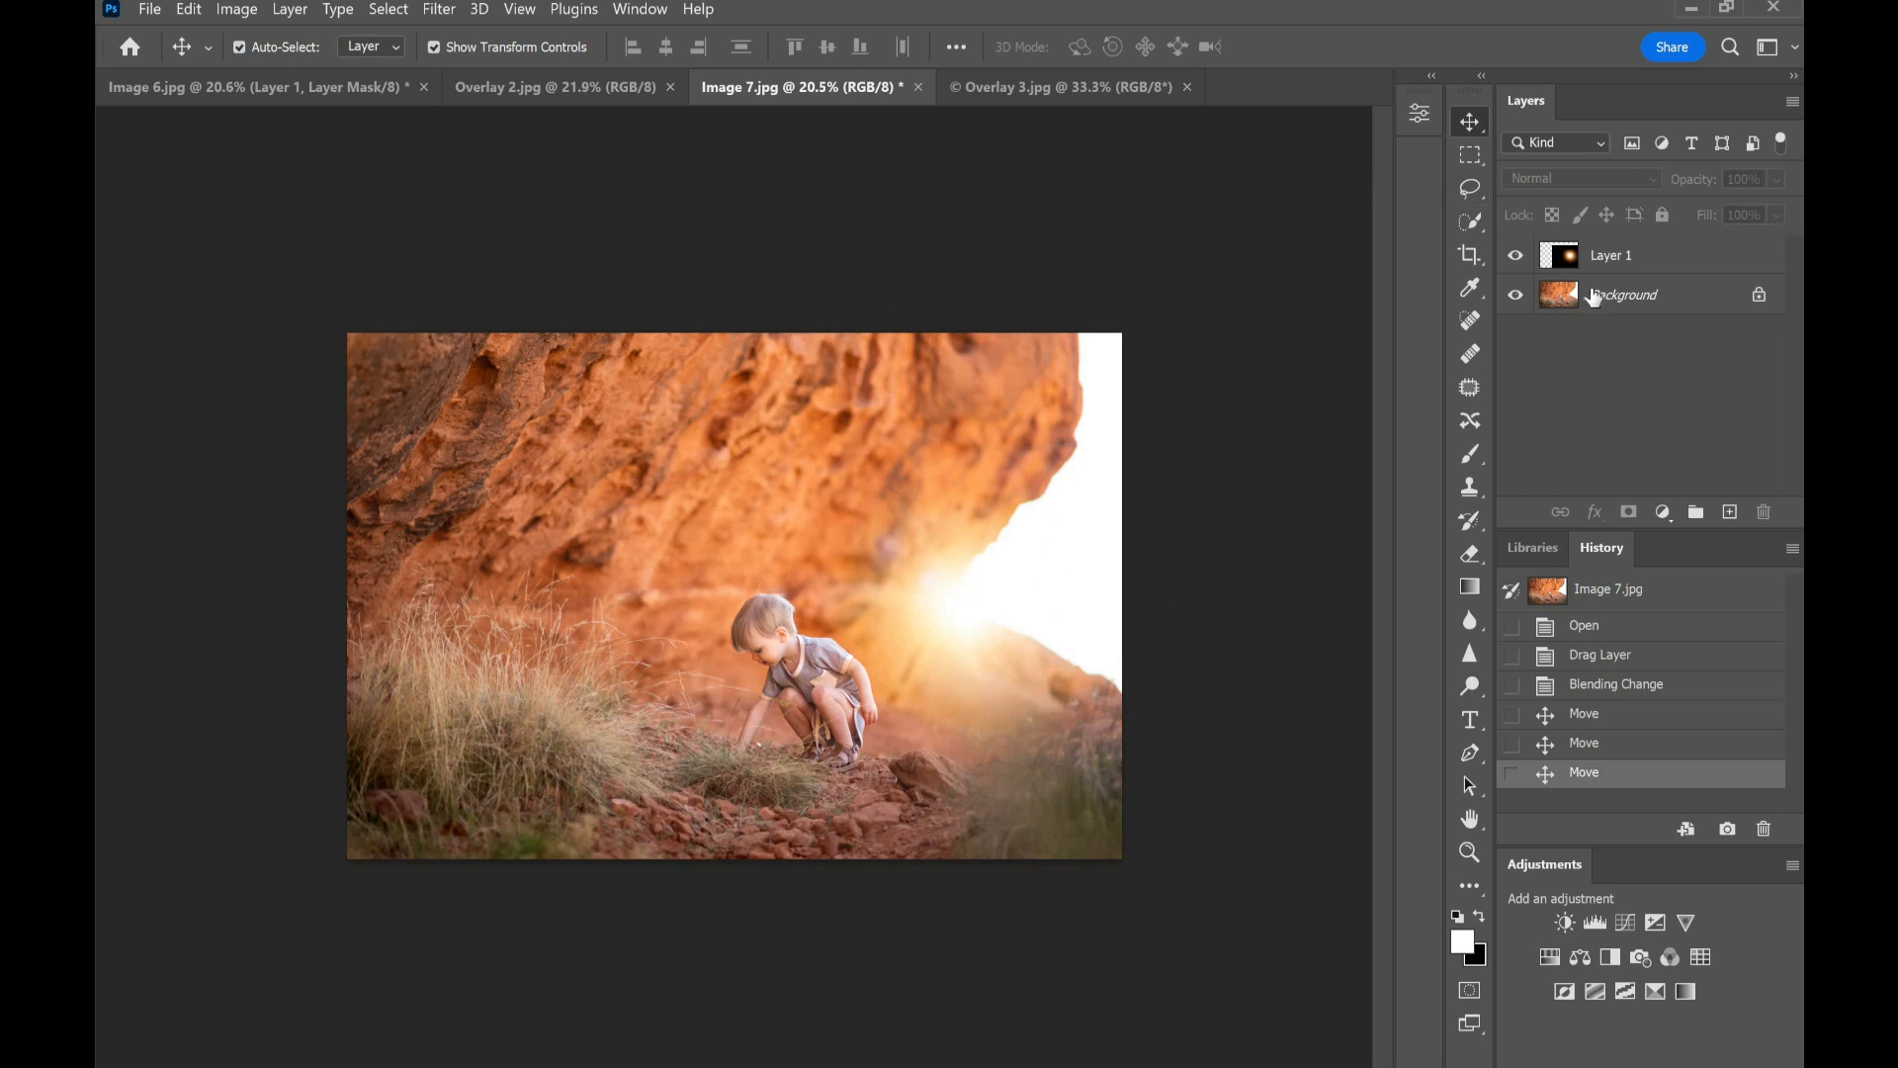
Step: Delete the sun flare layer from Image 7.jpg
{"action": "left_click", "coordinate": [1660, 255]}
{"action": "key", "text": "Delete"}
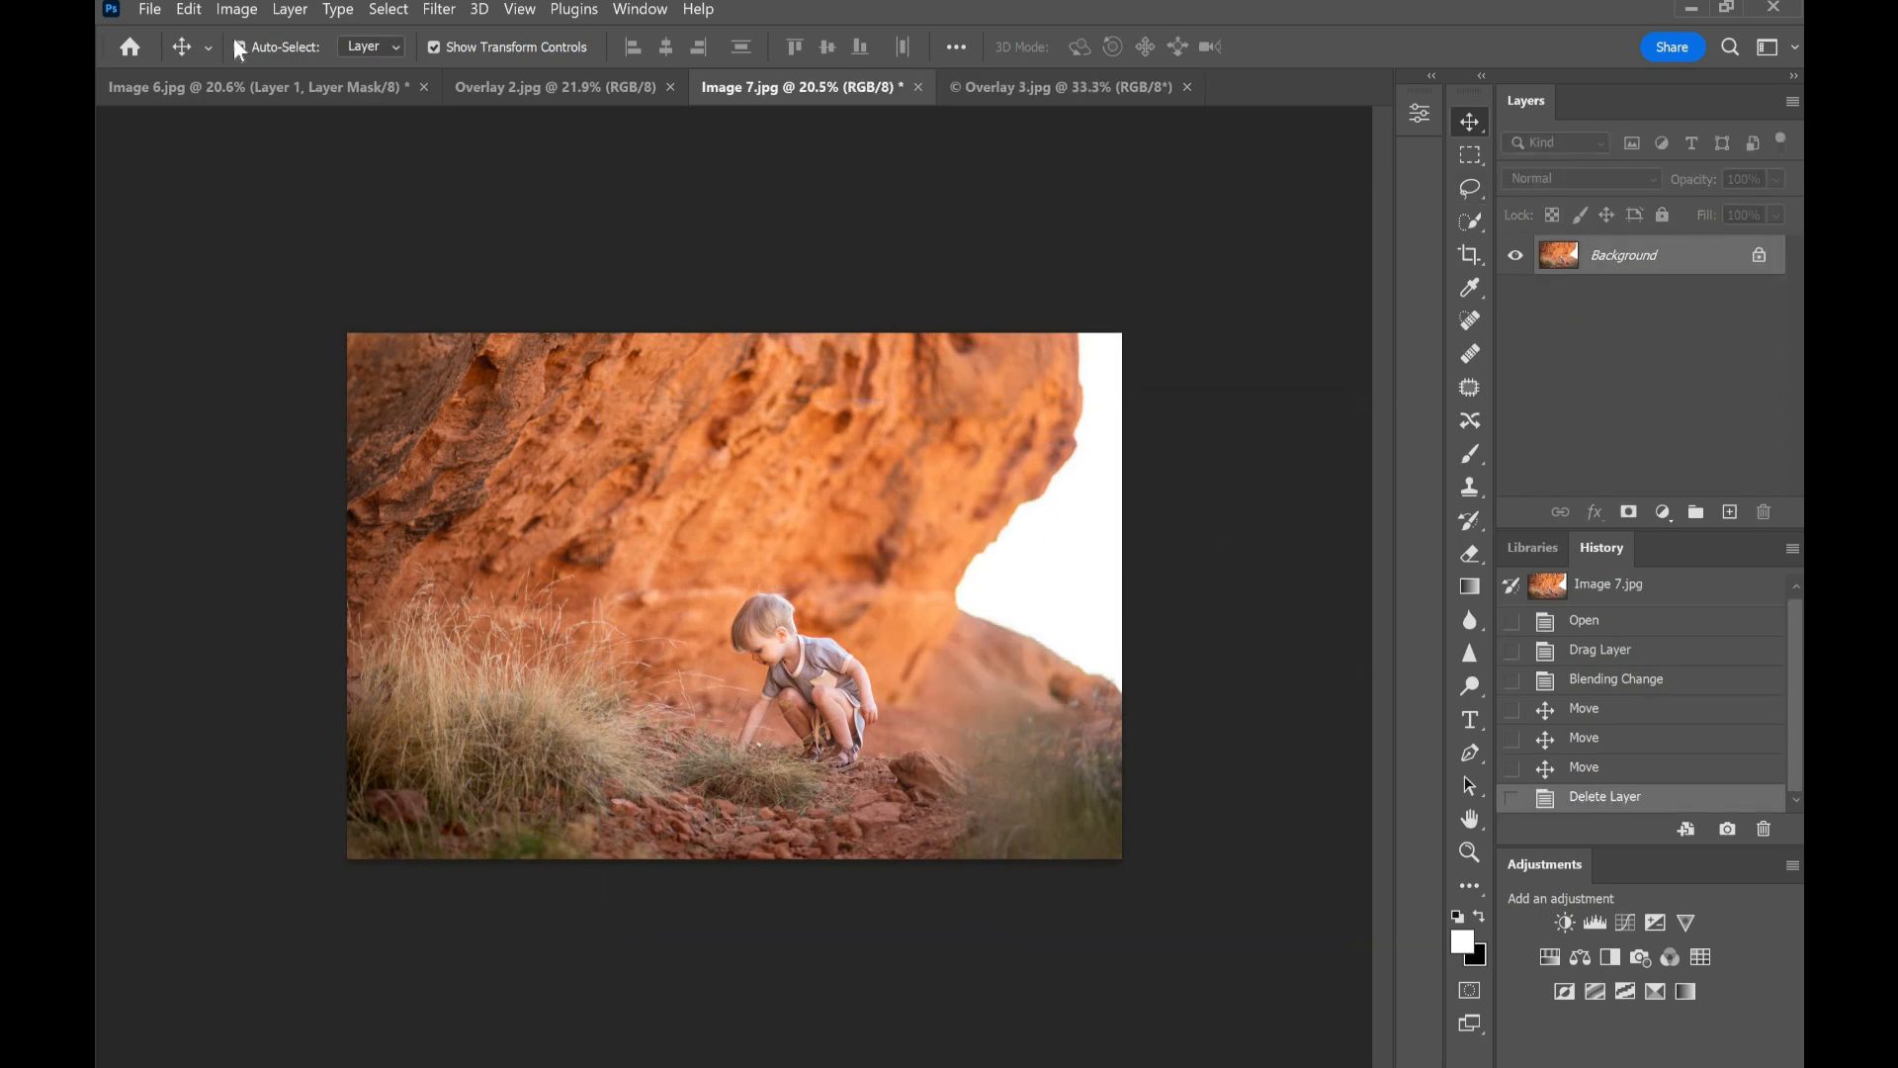
Step: Apply Sky Replacement with a sunset sky, Shift Edge -9, Fade Edge 54, Scale 94 and Foreground Lighting 69, output to New Layers
{"action": "left_click", "coordinate": [190, 12]}
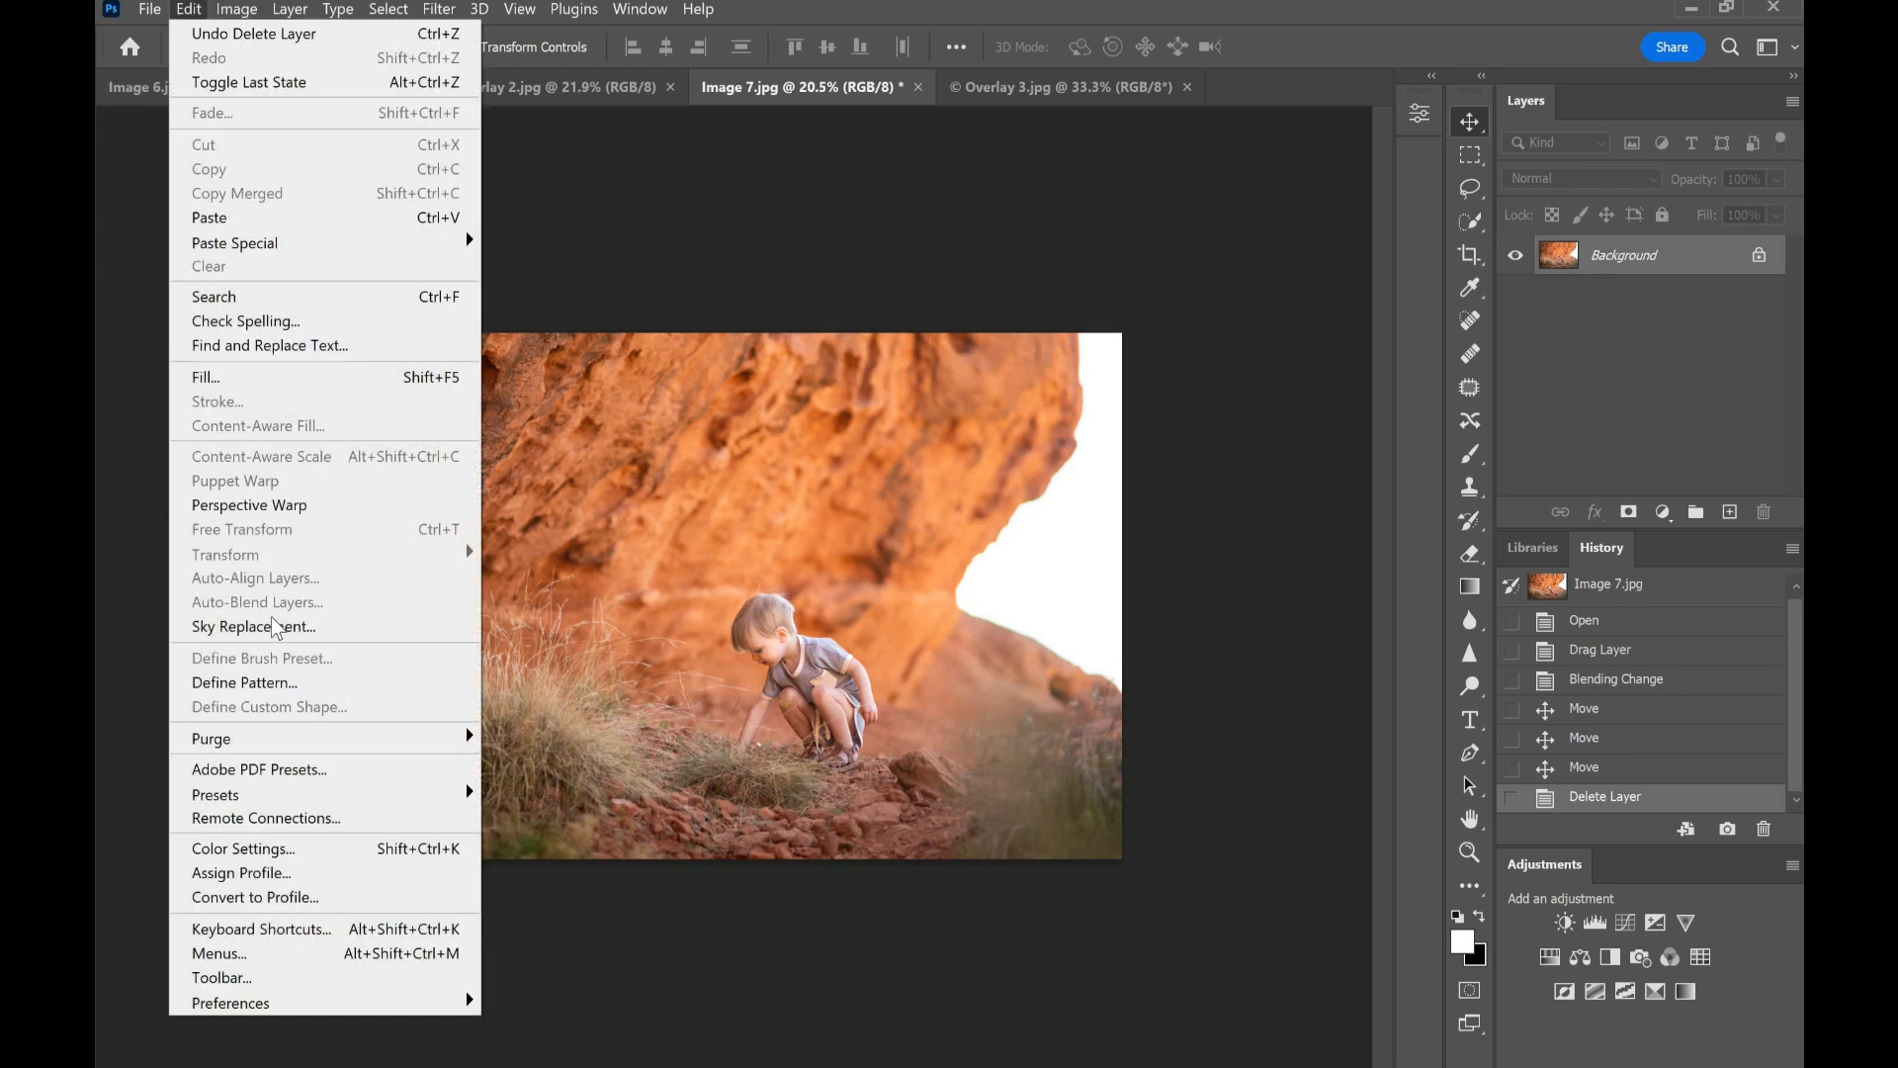
{"action": "left_click", "coordinate": [267, 623]}
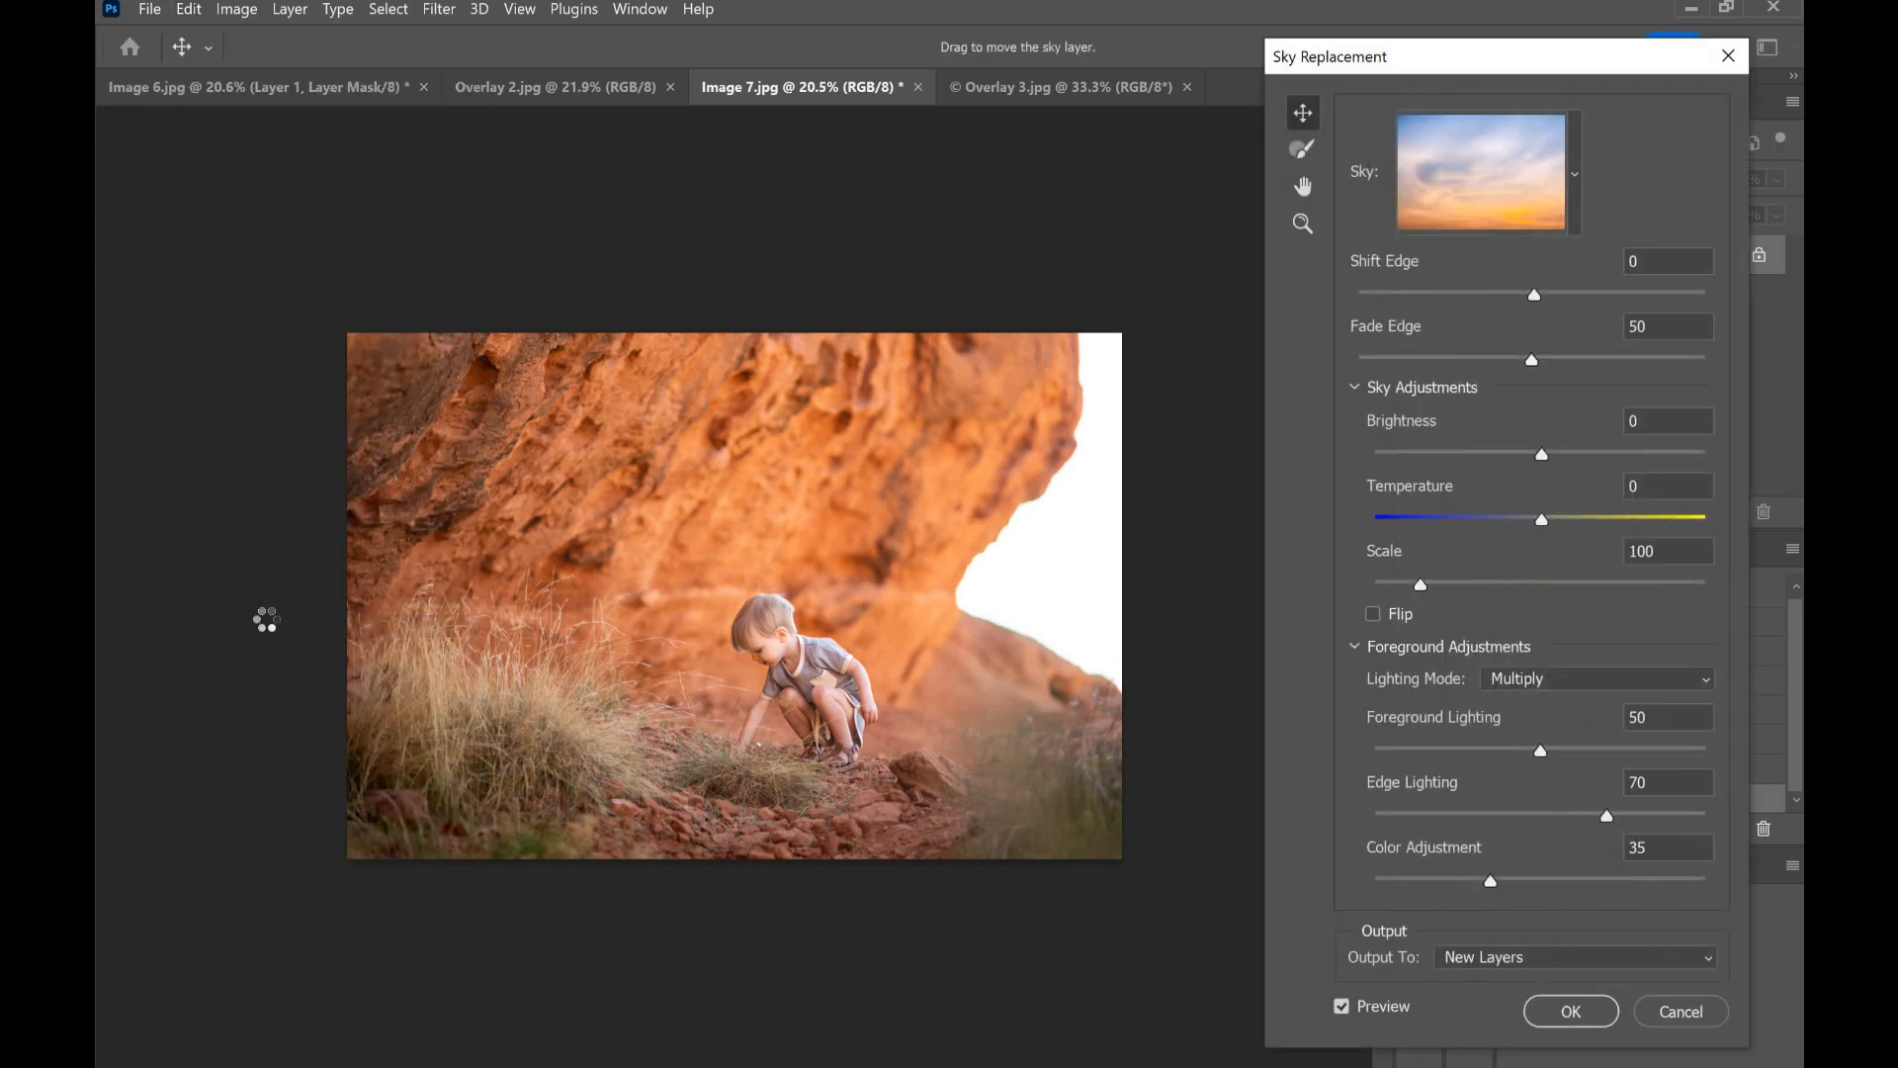
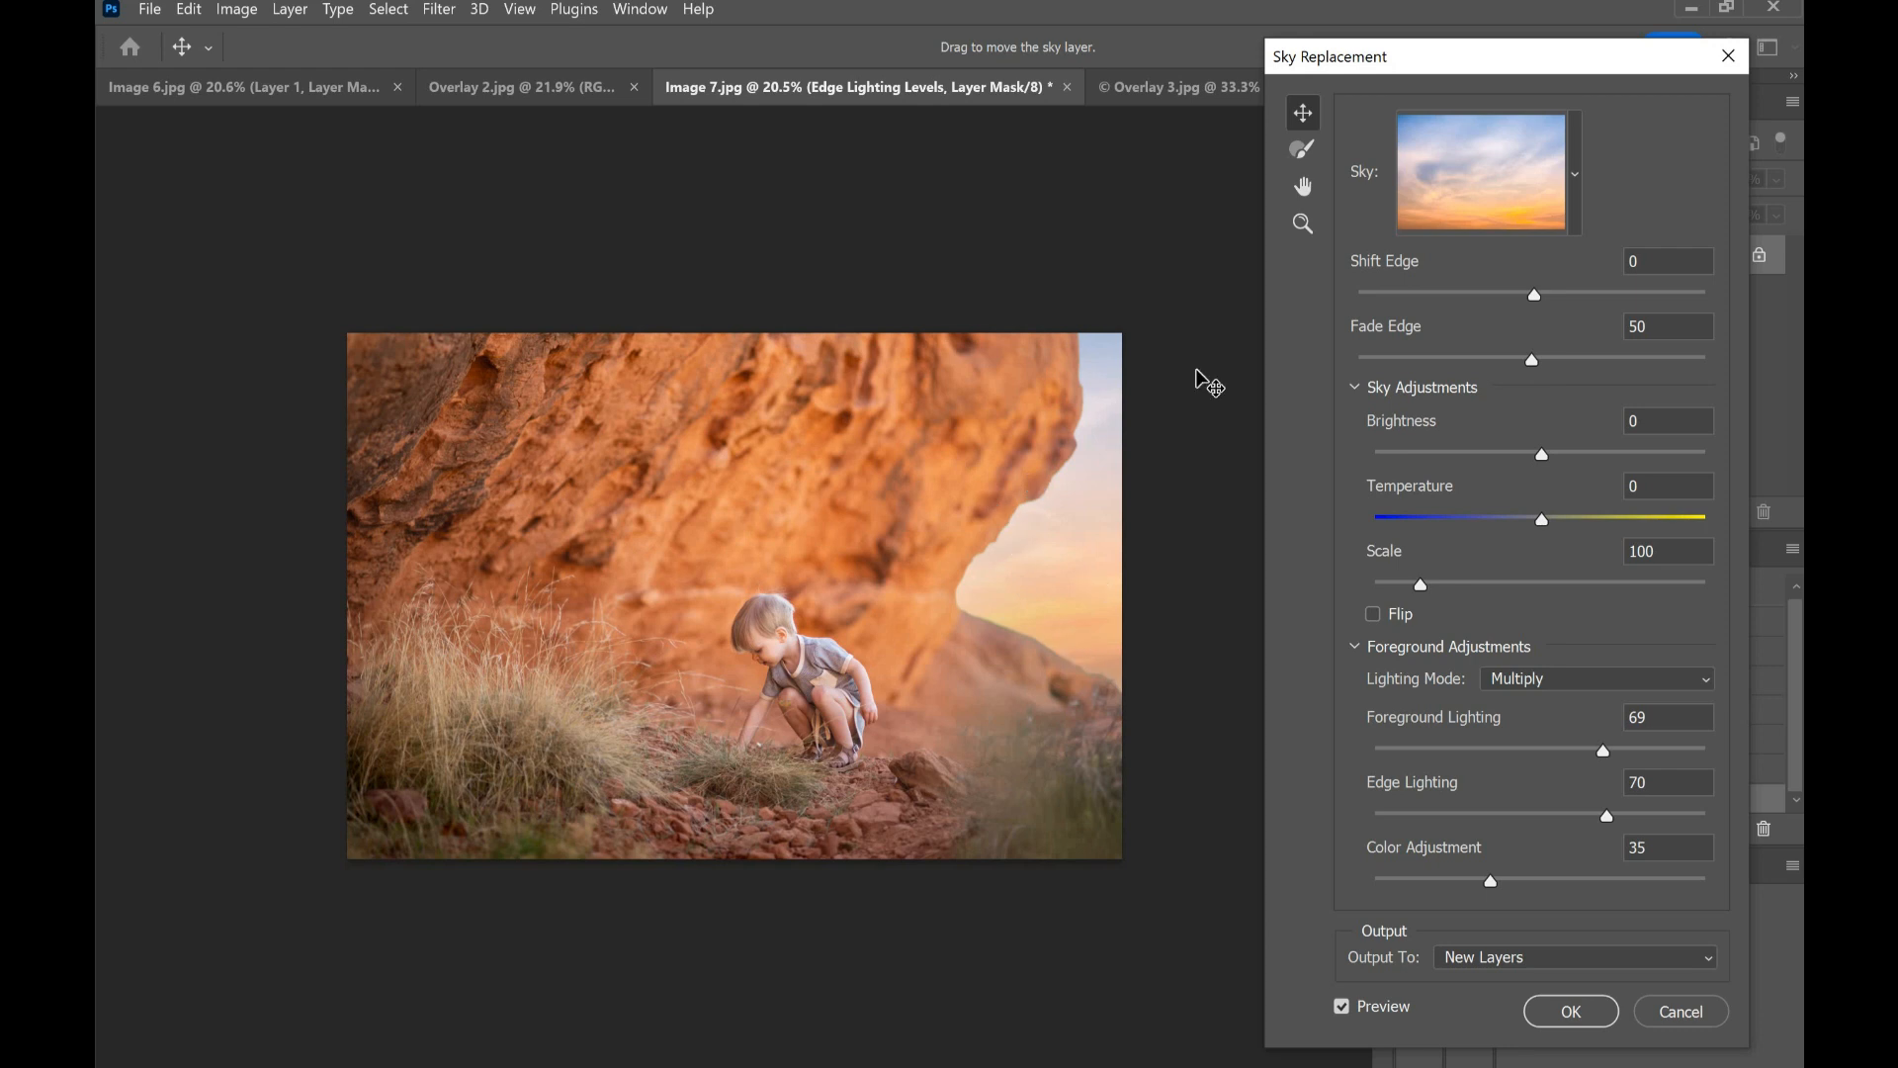
{"action": "left_click_drag", "start_coordinate": [1532, 295], "coordinate": [1520, 300]}
{"action": "left_click_drag", "start_coordinate": [1543, 363], "coordinate": [1545, 361]}
{"action": "left_click_drag", "start_coordinate": [1421, 591], "coordinate": [1415, 591]}
{"action": "left_click_drag", "start_coordinate": [1042, 543], "coordinate": [1069, 543]}
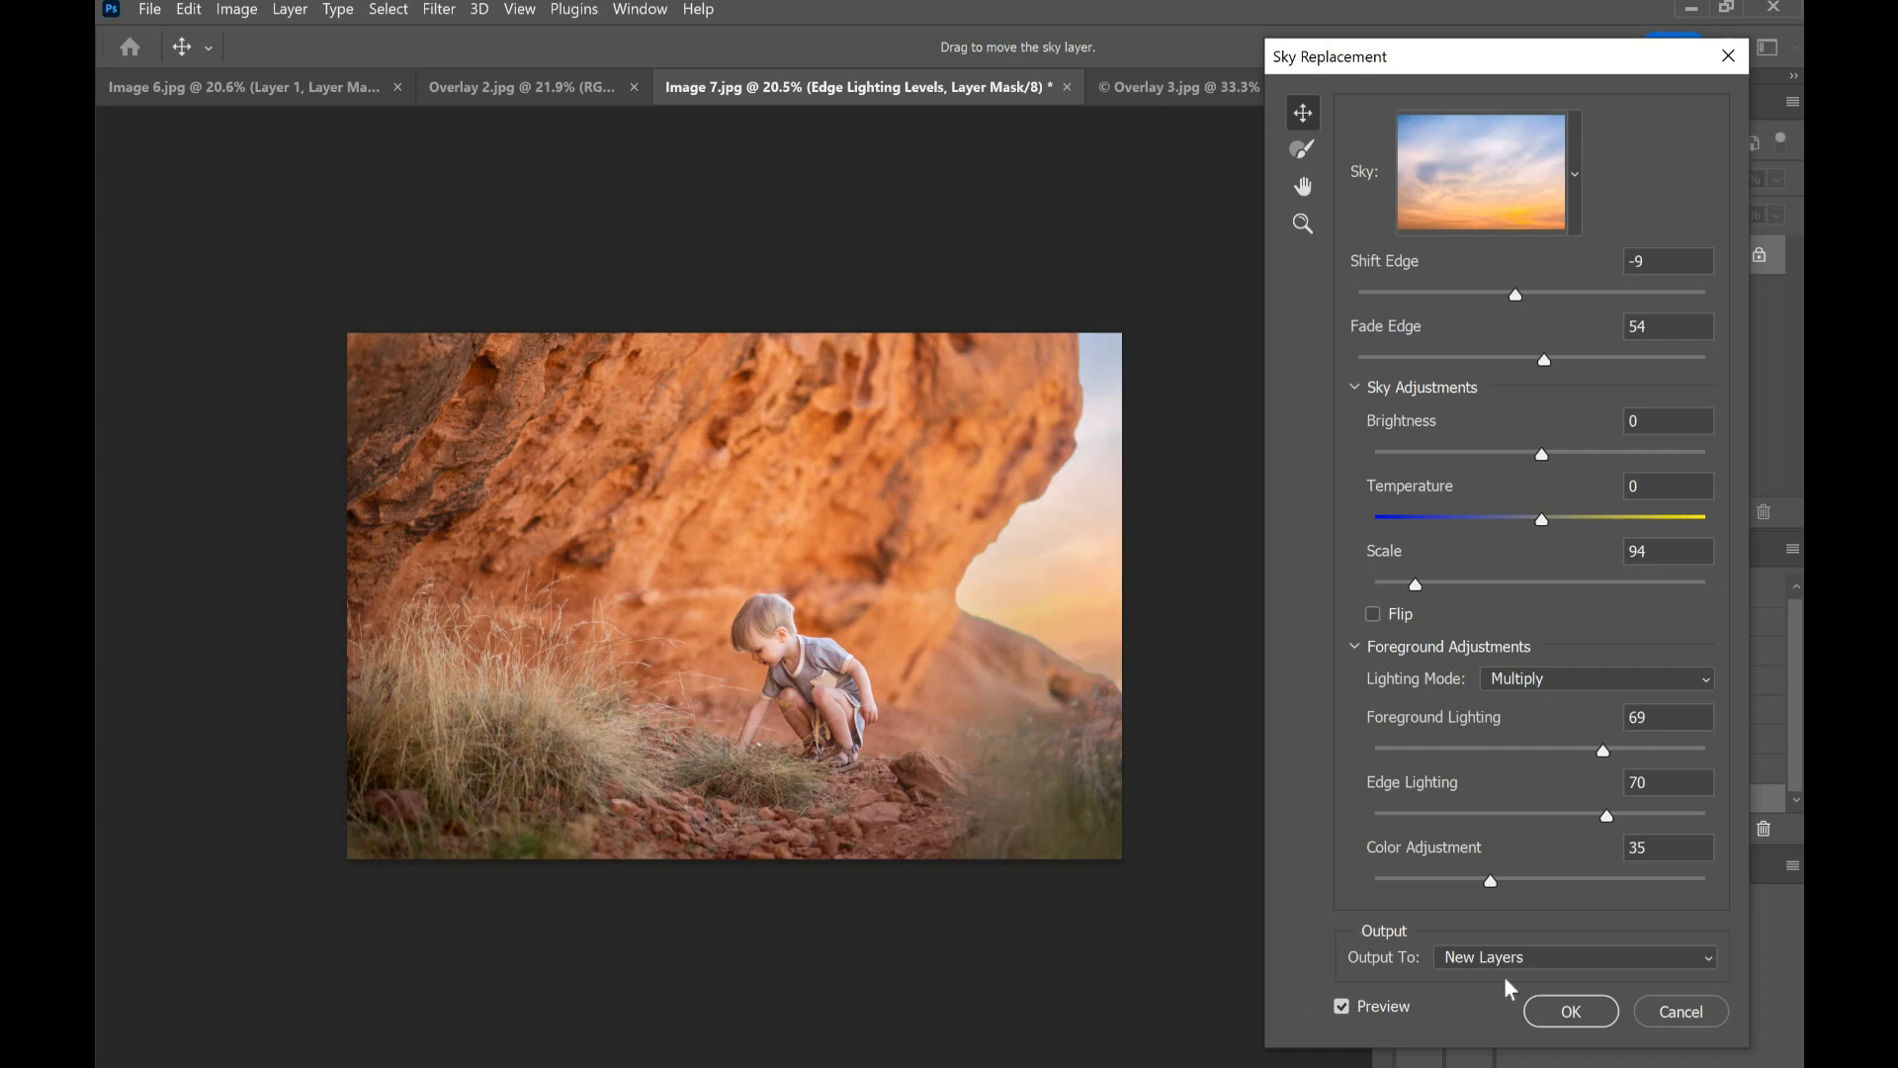
{"action": "left_click", "coordinate": [1573, 1013]}
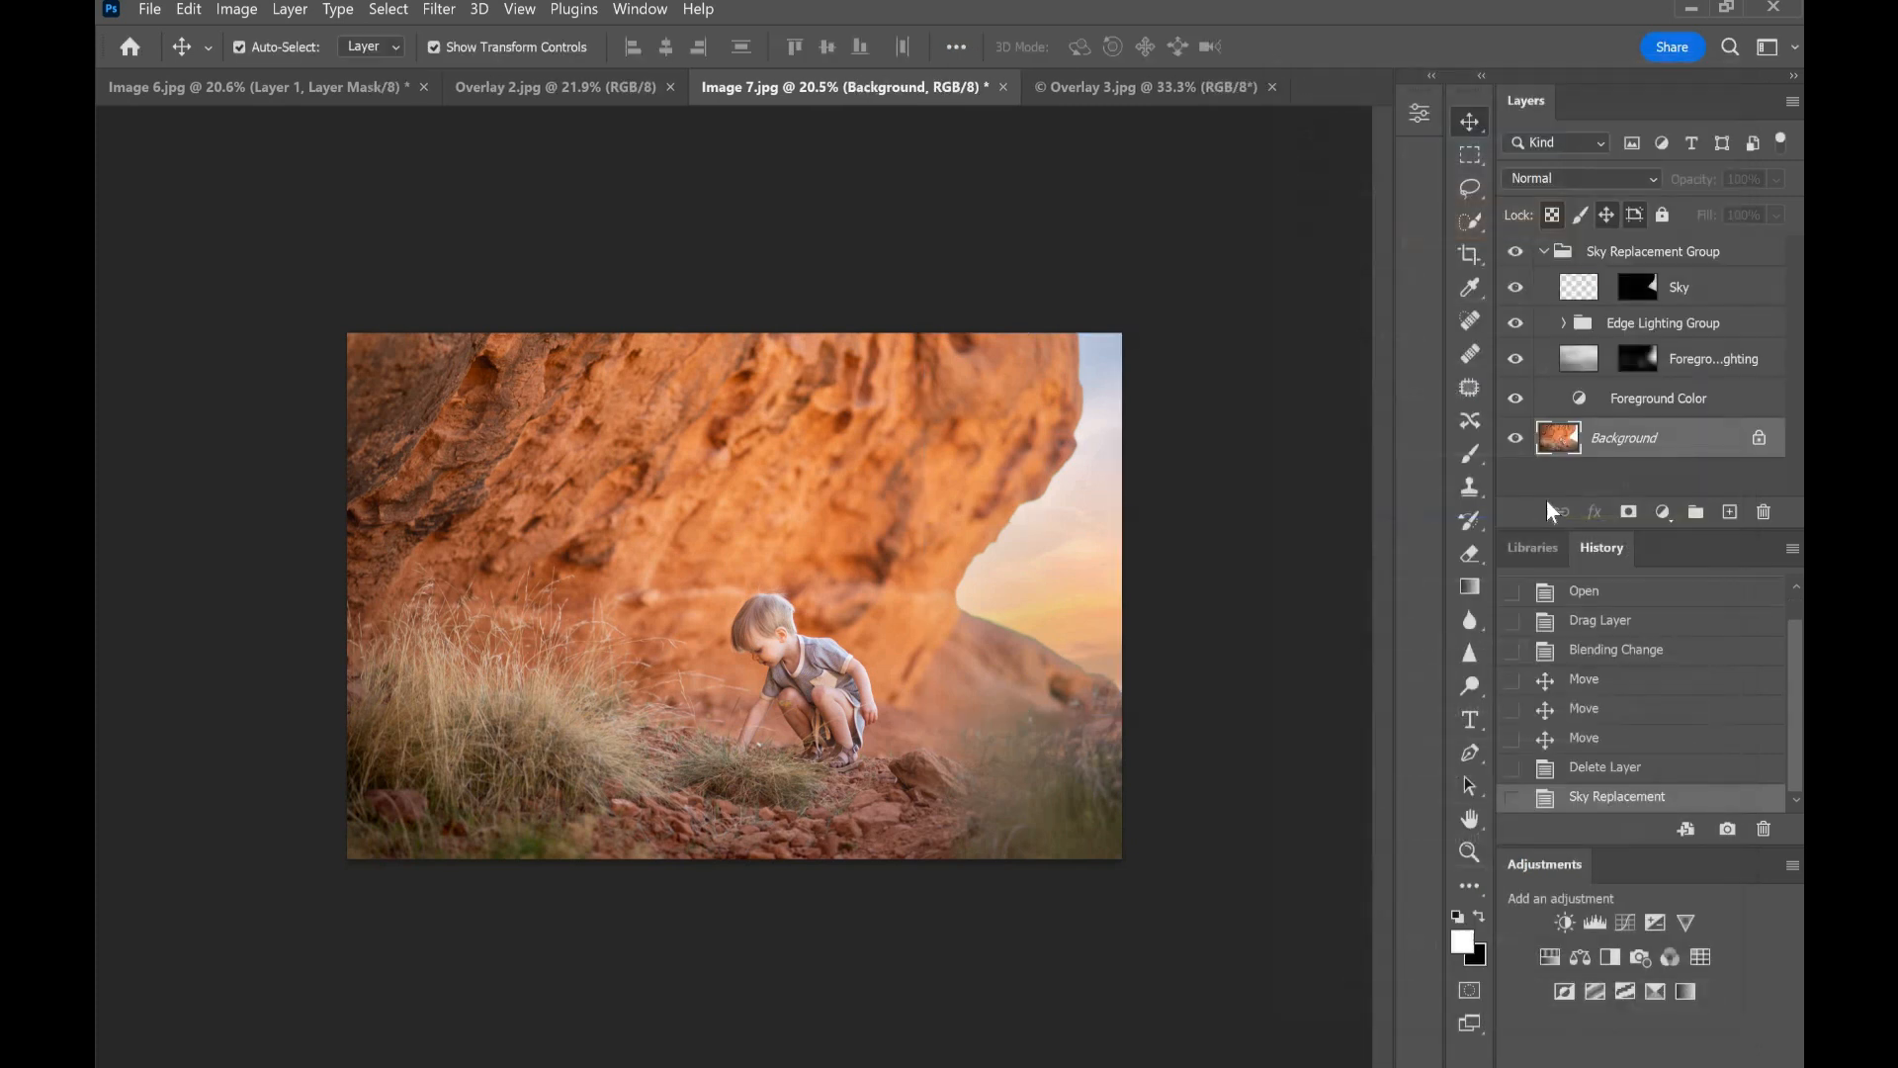
Step: Soften the Sky layer in the Sky Replacement Group with a Gaussian Blur and deselect the layer
{"action": "left_click", "coordinate": [1580, 291]}
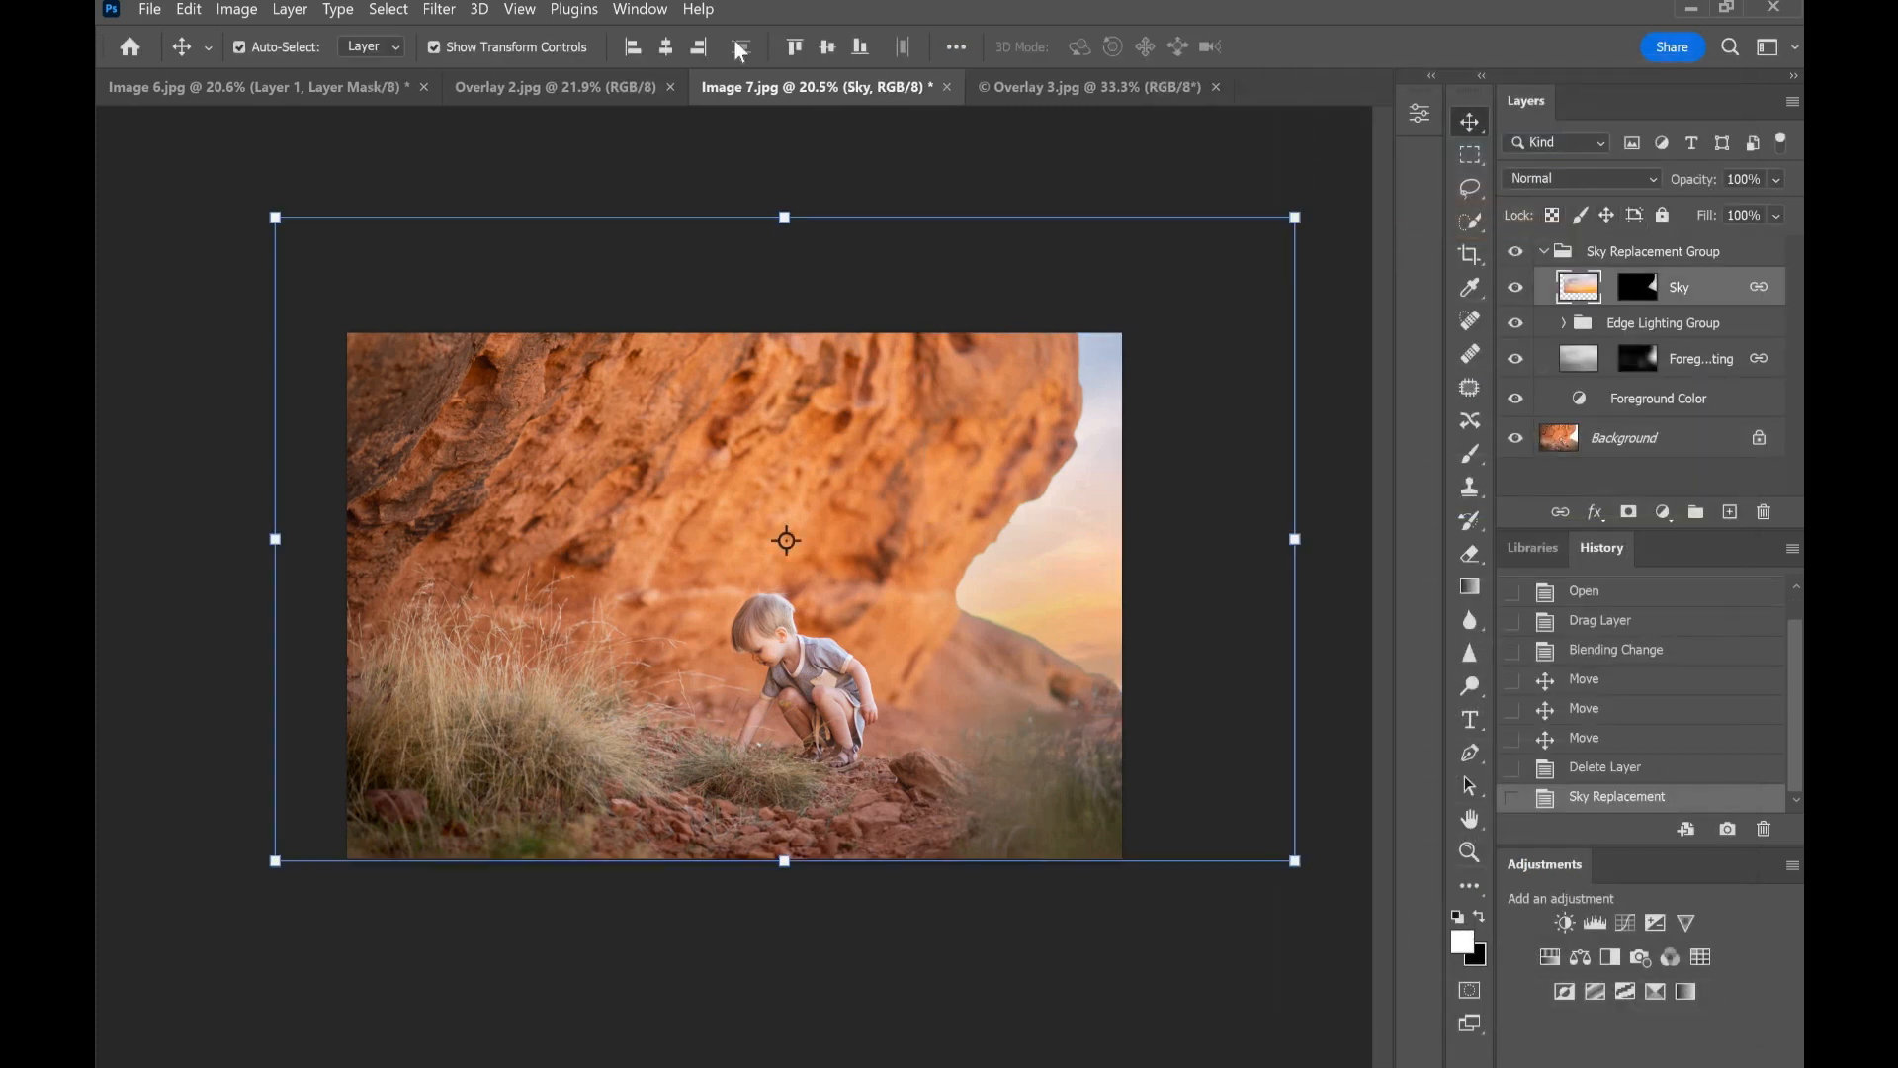
{"action": "left_click", "coordinate": [423, 8]}
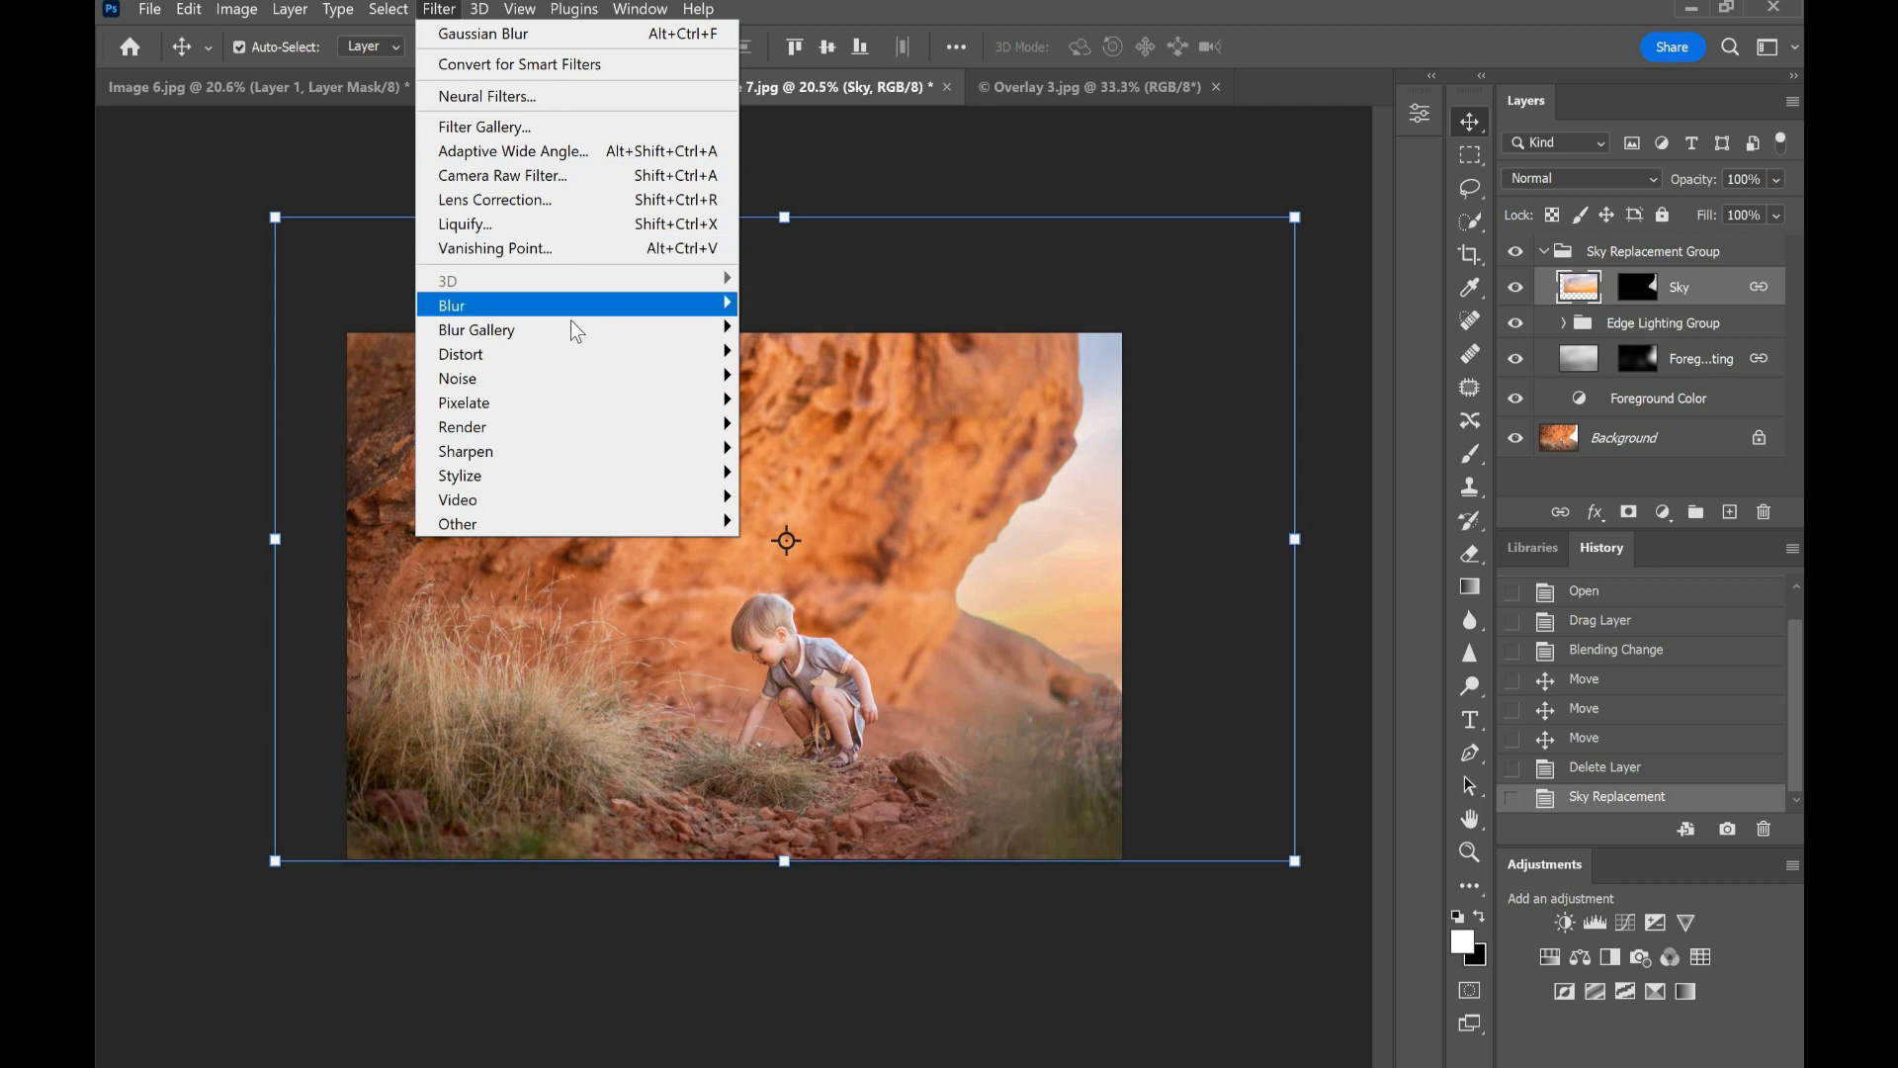
{"action": "mouse_move", "coordinate": [682, 305]}
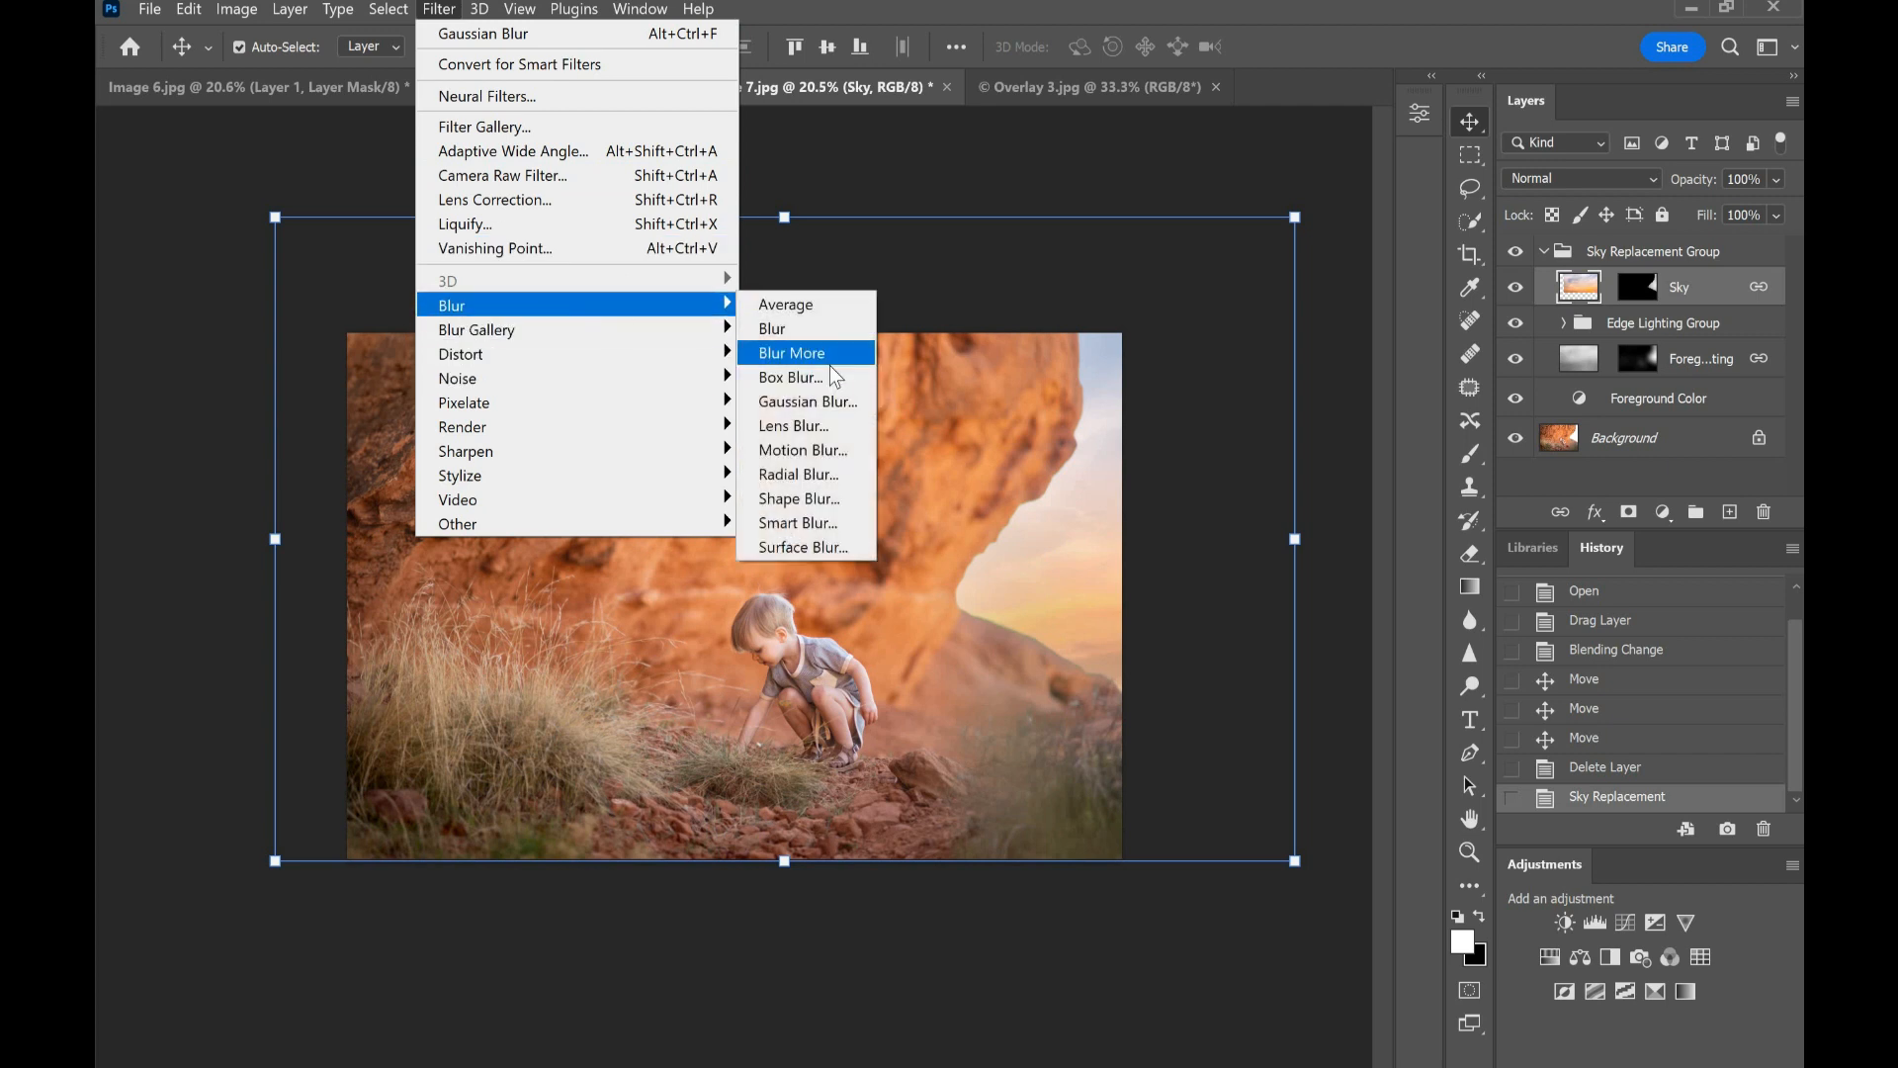
{"action": "left_click", "coordinate": [820, 401]}
{"action": "left_click_drag", "start_coordinate": [1271, 123], "coordinate": [1366, 138]}
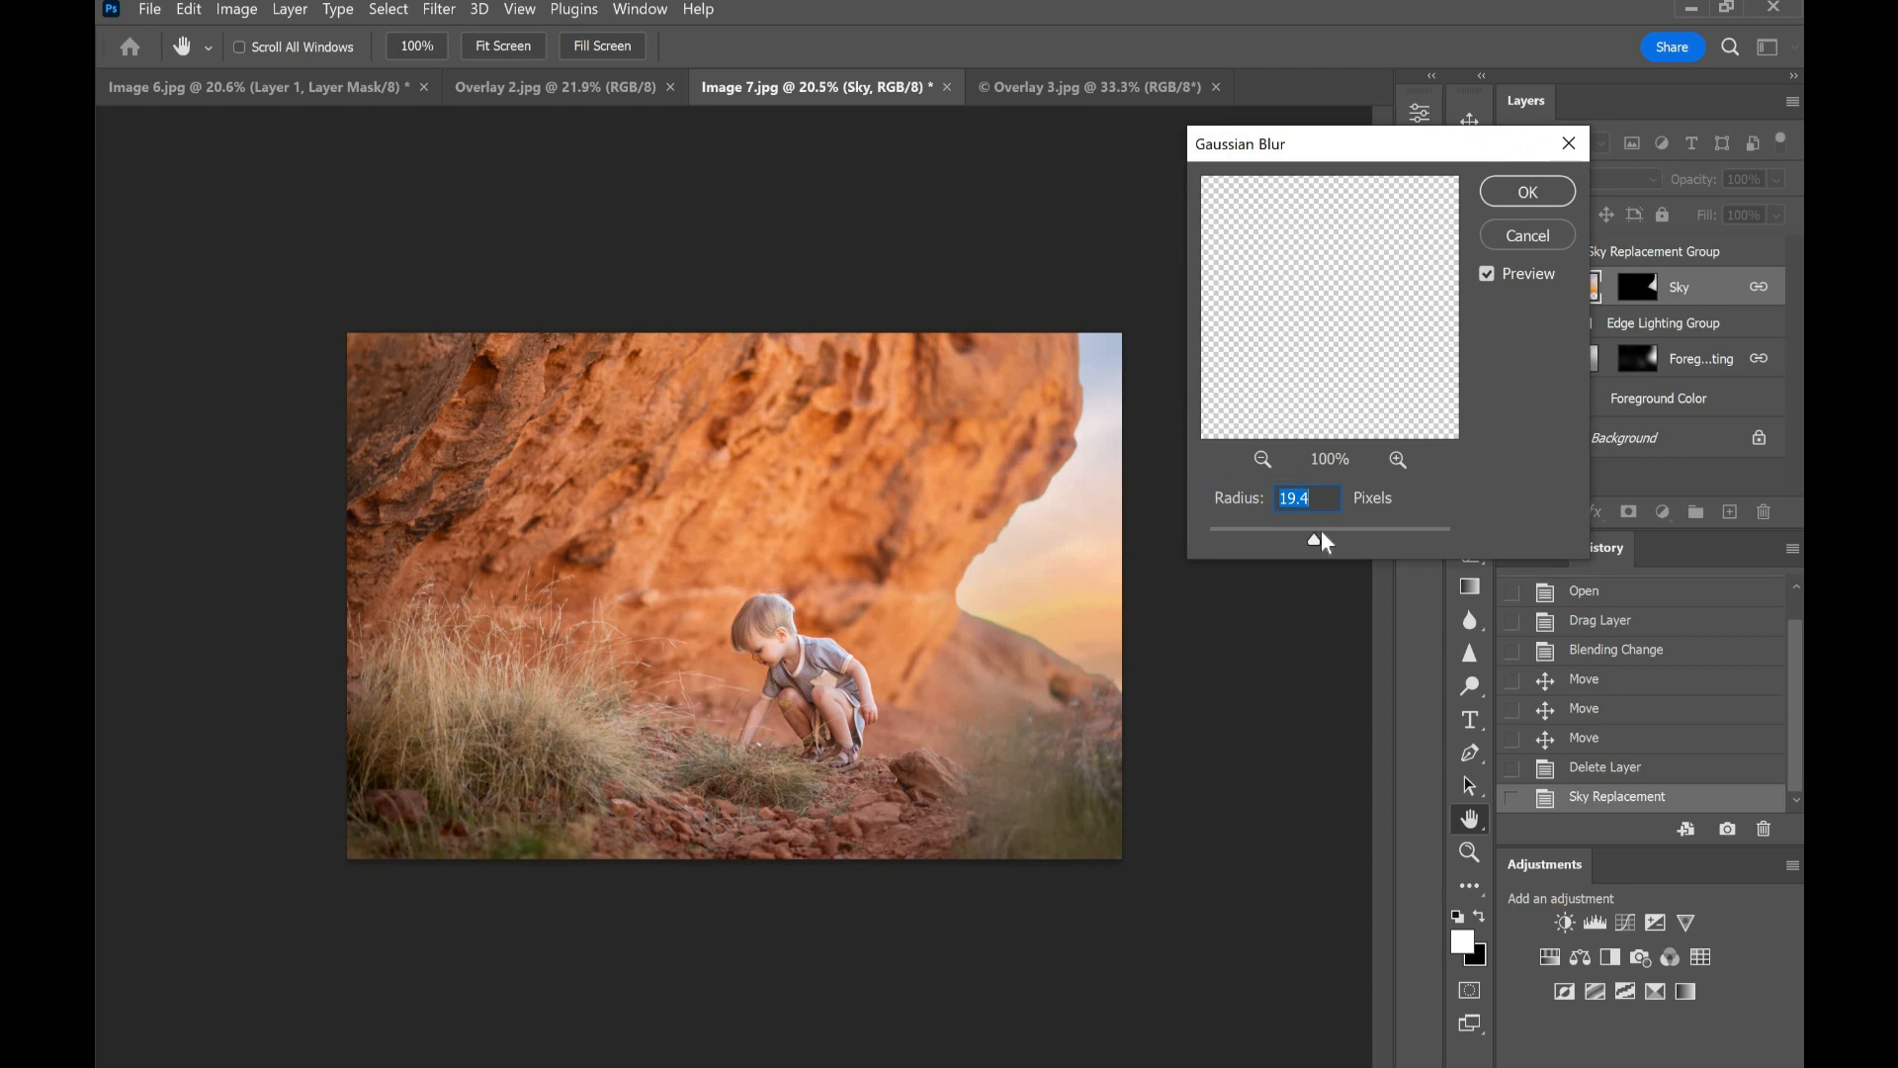
{"action": "left_click_drag", "start_coordinate": [1320, 543], "coordinate": [1333, 560]}
{"action": "left_click", "coordinate": [1527, 192]}
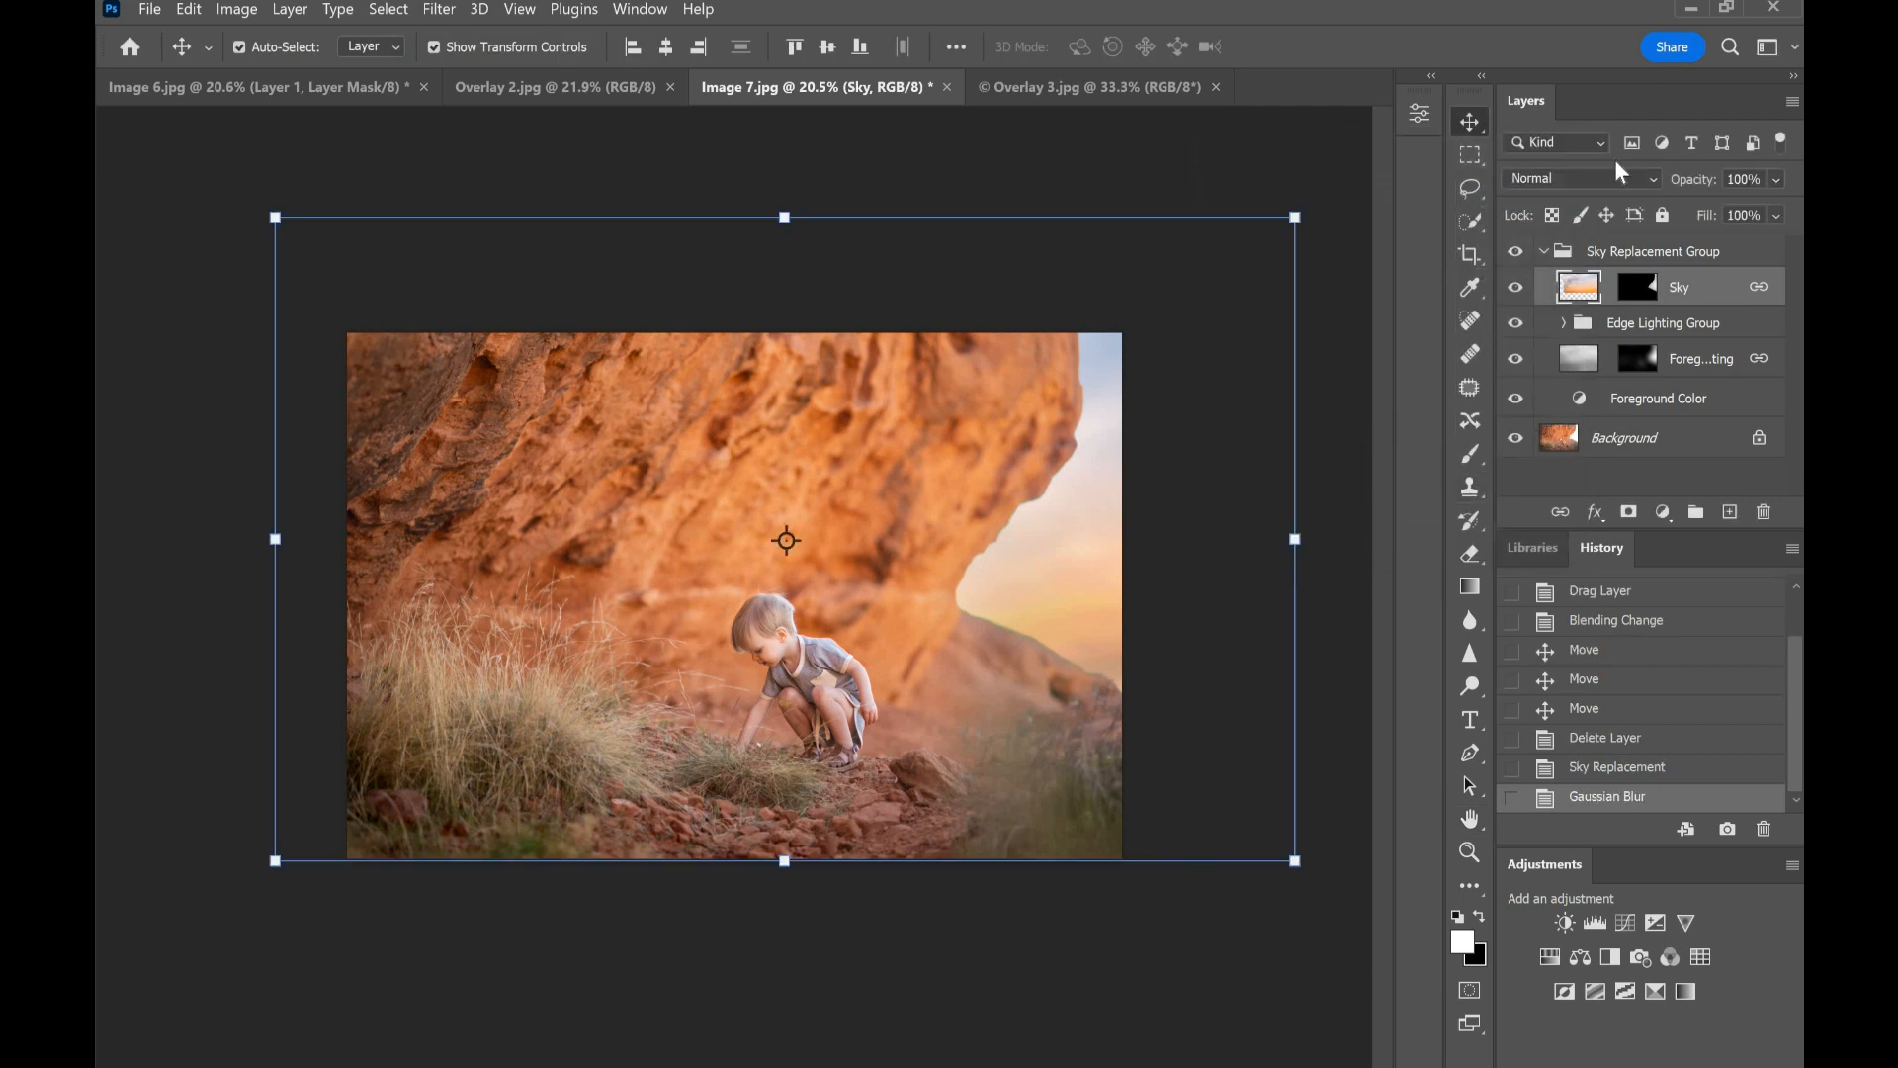
{"action": "left_click", "coordinate": [868, 198]}
Step: Copy the Overlay 3.jpg sun flare into Image 7.jpg as a new layer again and redock the overlay document
{"action": "left_click_drag", "start_coordinate": [1062, 87], "coordinate": [1511, 264]}
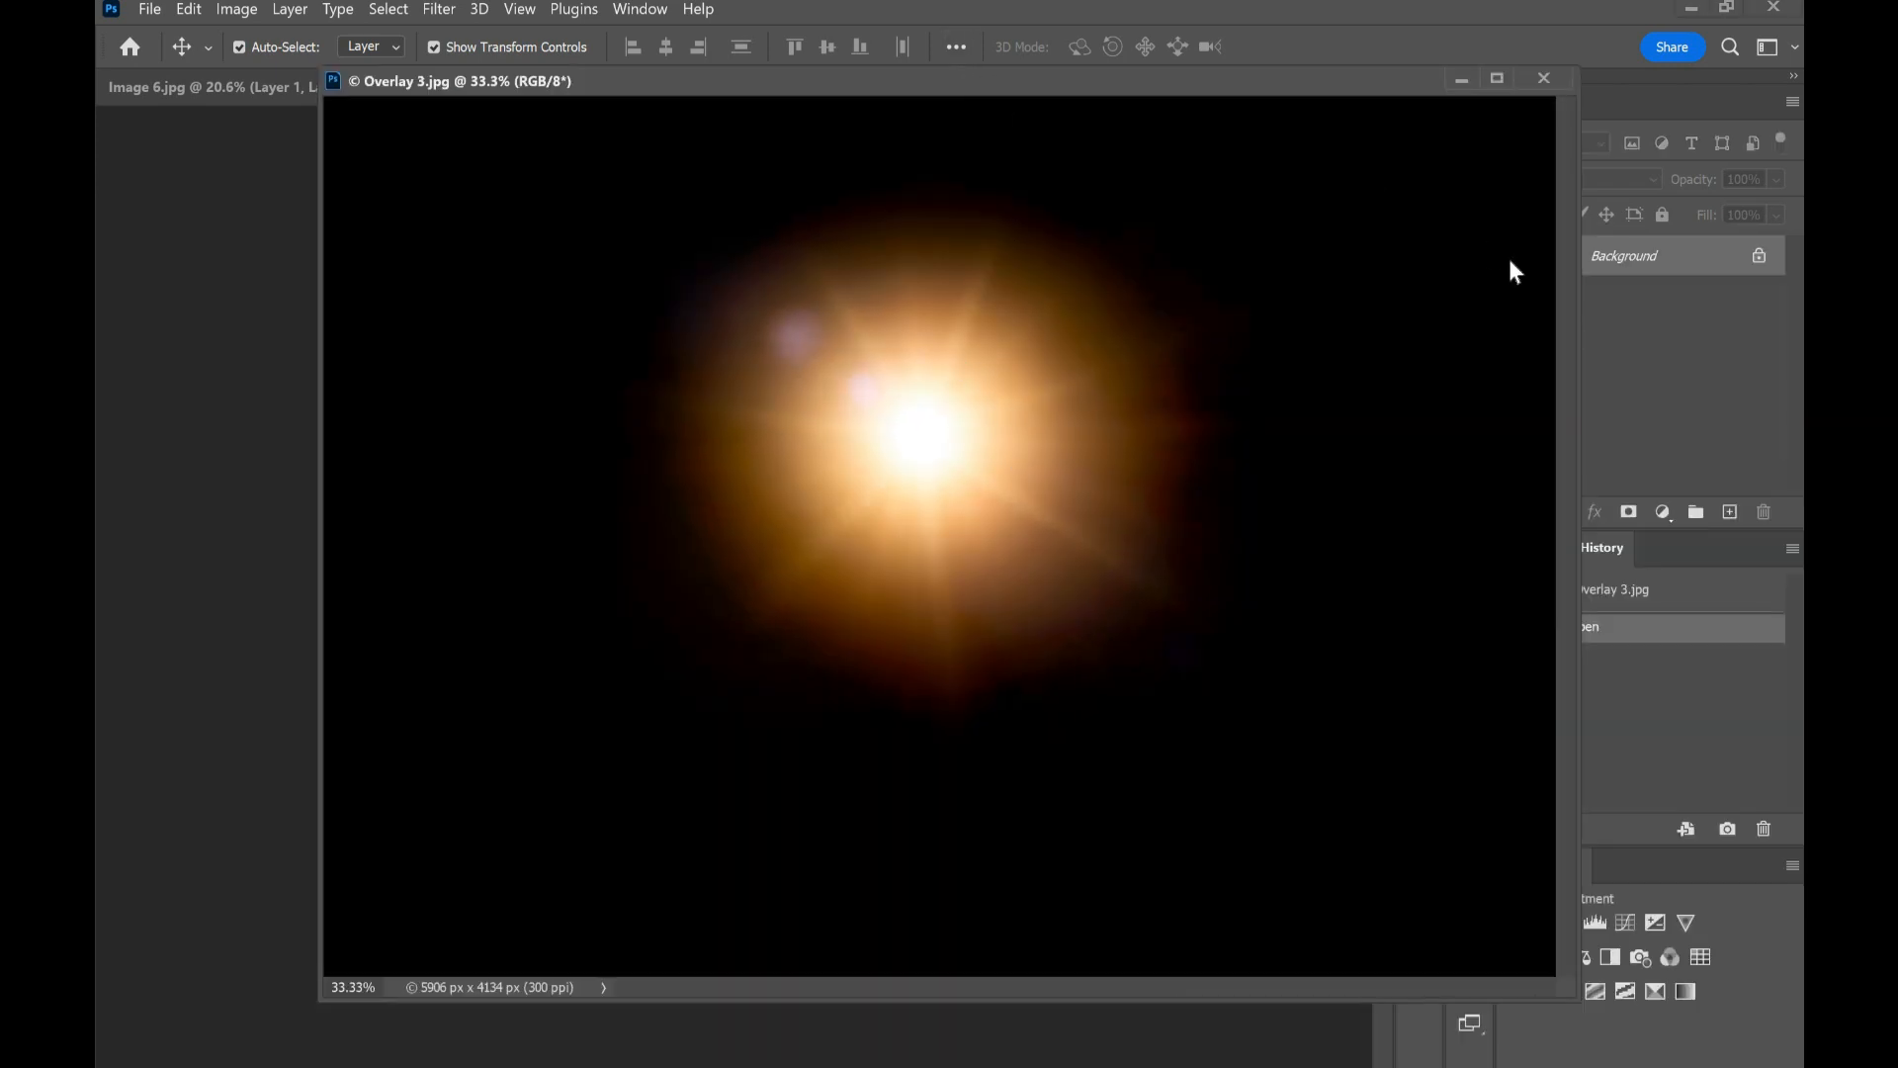
{"action": "left_click_drag", "start_coordinate": [748, 597], "coordinate": [748, 597]}
{"action": "left_click_drag", "start_coordinate": [1006, 264], "coordinate": [862, 86]}
{"action": "left_click", "coordinate": [830, 87]}
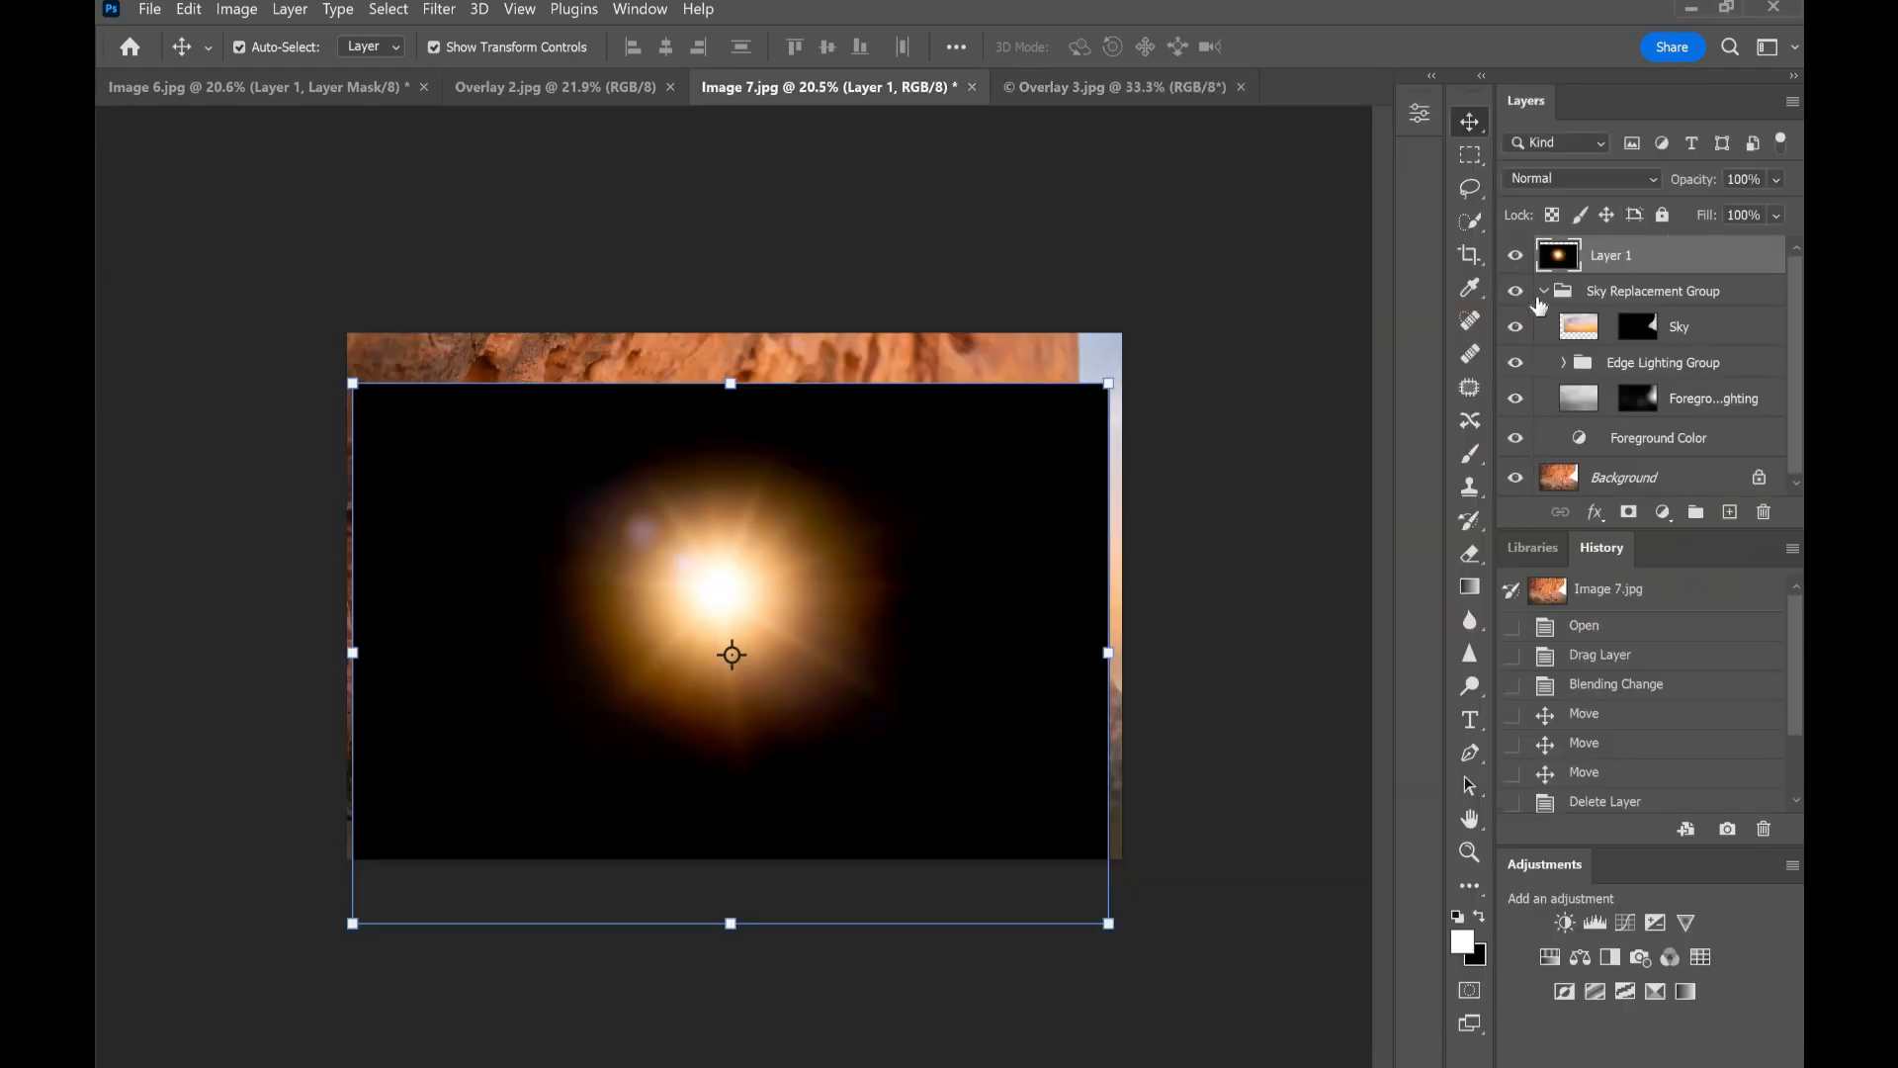
Step: Collapse the Sky Replacement Group, set the flare layer to Screen blending and move its glow to the rock edge beside the sky
{"action": "left_click", "coordinate": [1543, 292]}
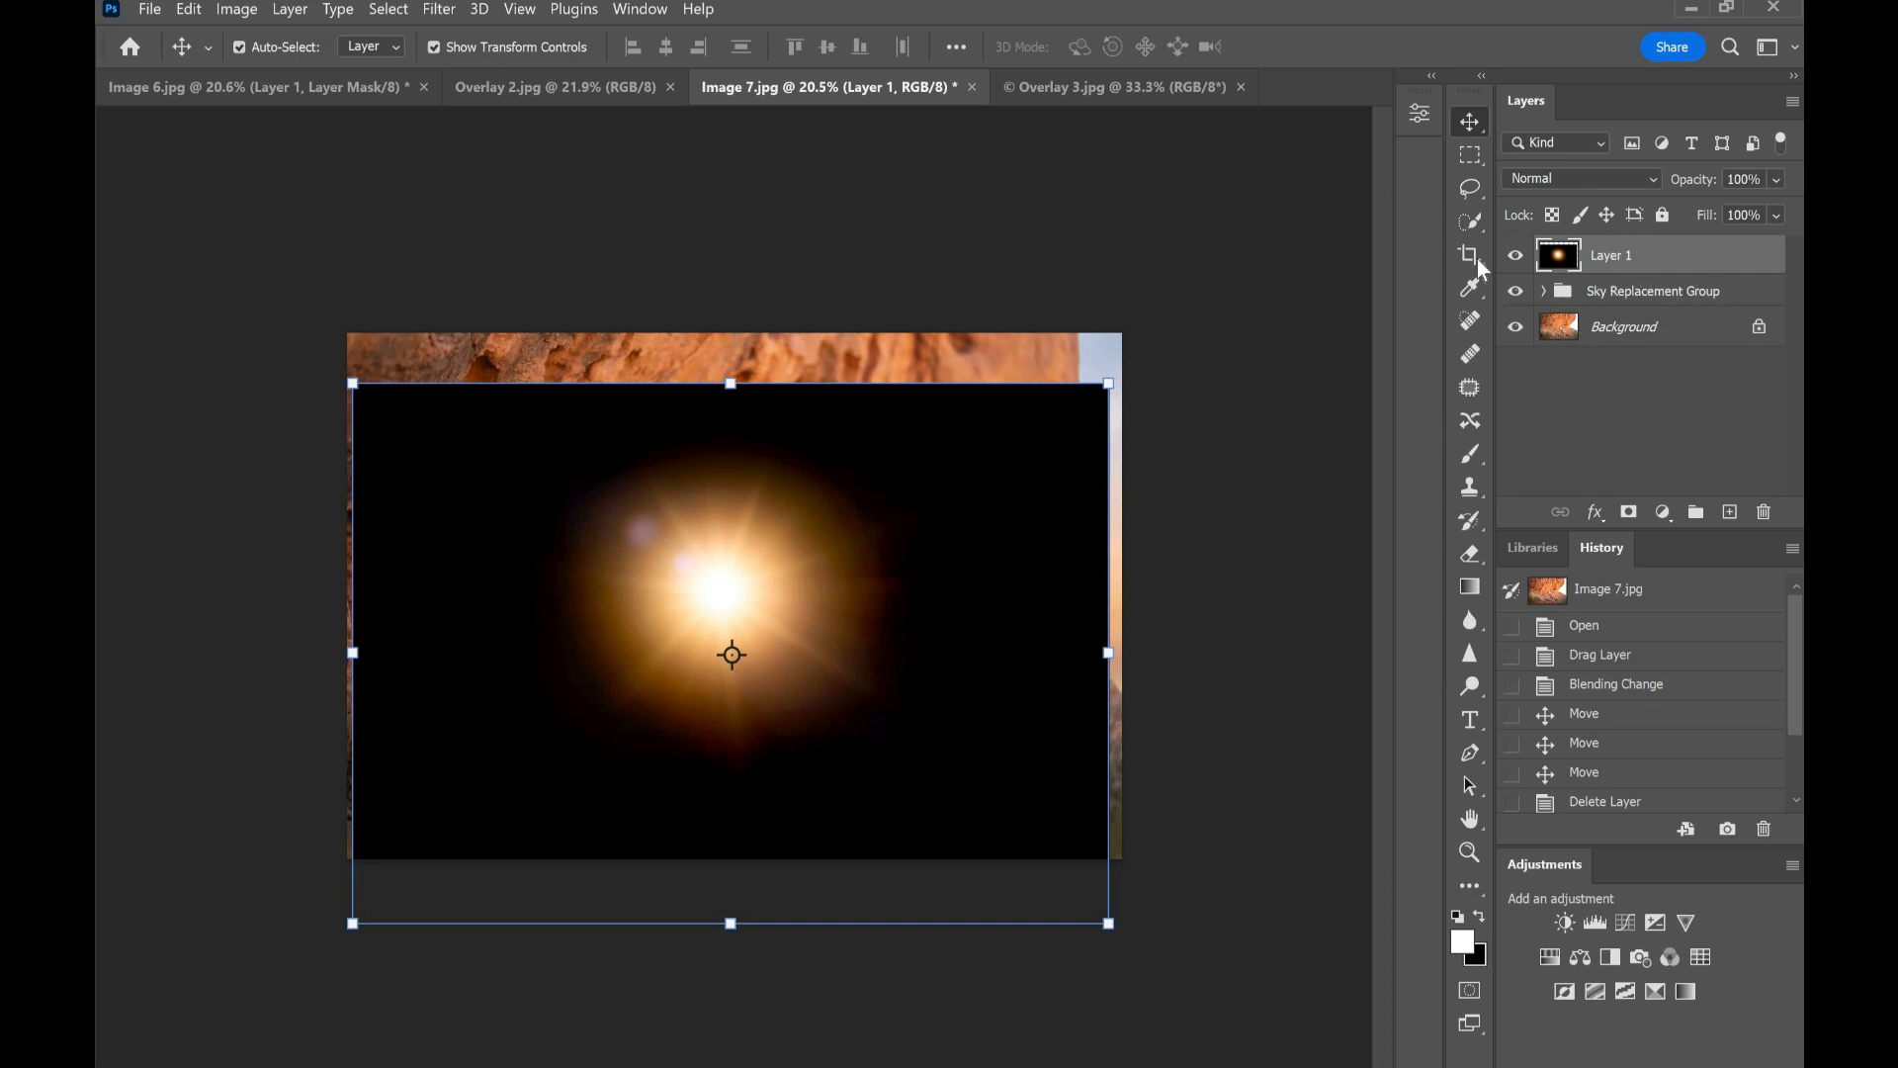
{"action": "left_click", "coordinate": [1622, 178]}
{"action": "left_click", "coordinate": [1551, 389]}
{"action": "left_click_drag", "start_coordinate": [692, 598], "coordinate": [965, 597]}
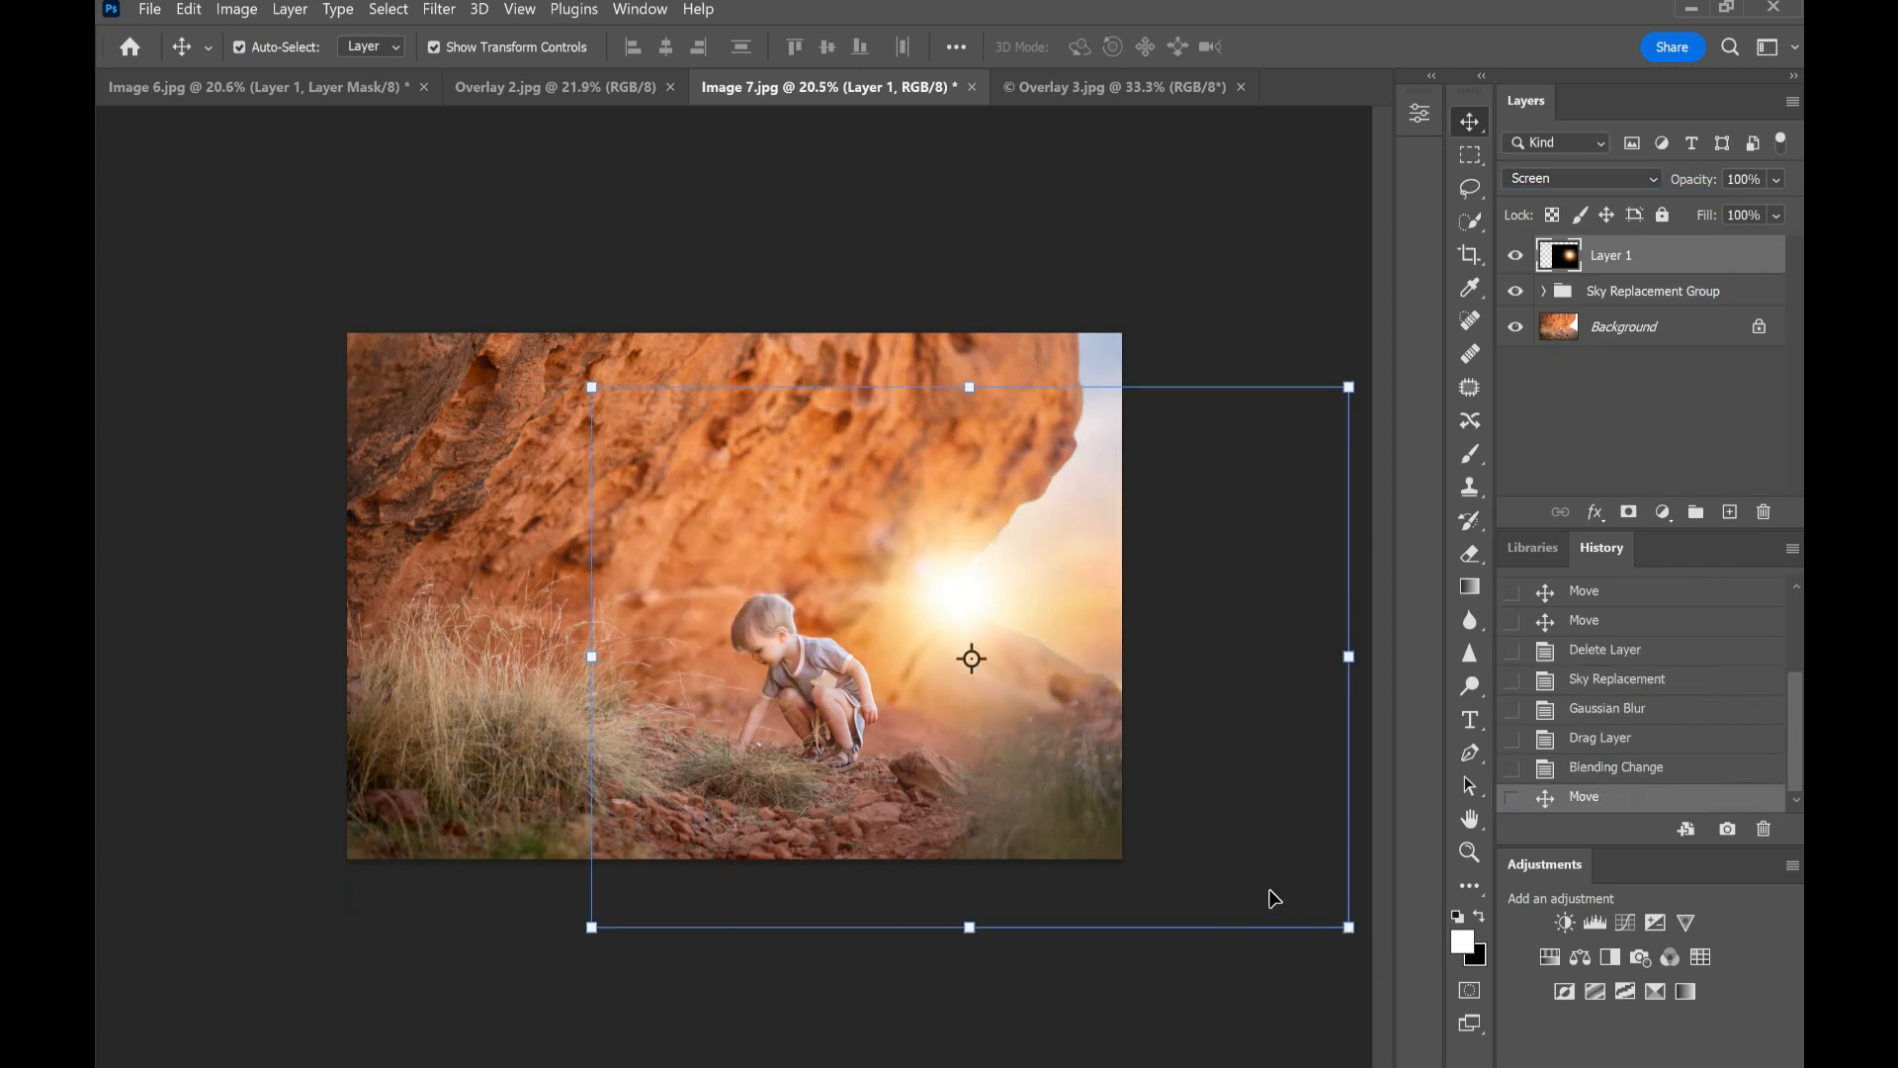
Step: Scale the sun flare layer to 87.34% with its glow kept on the rock edge, and apply the transform
{"action": "left_click_drag", "start_coordinate": [1349, 928], "coordinate": [1253, 858]}
{"action": "left_click_drag", "start_coordinate": [964, 605], "coordinate": [1007, 631]}
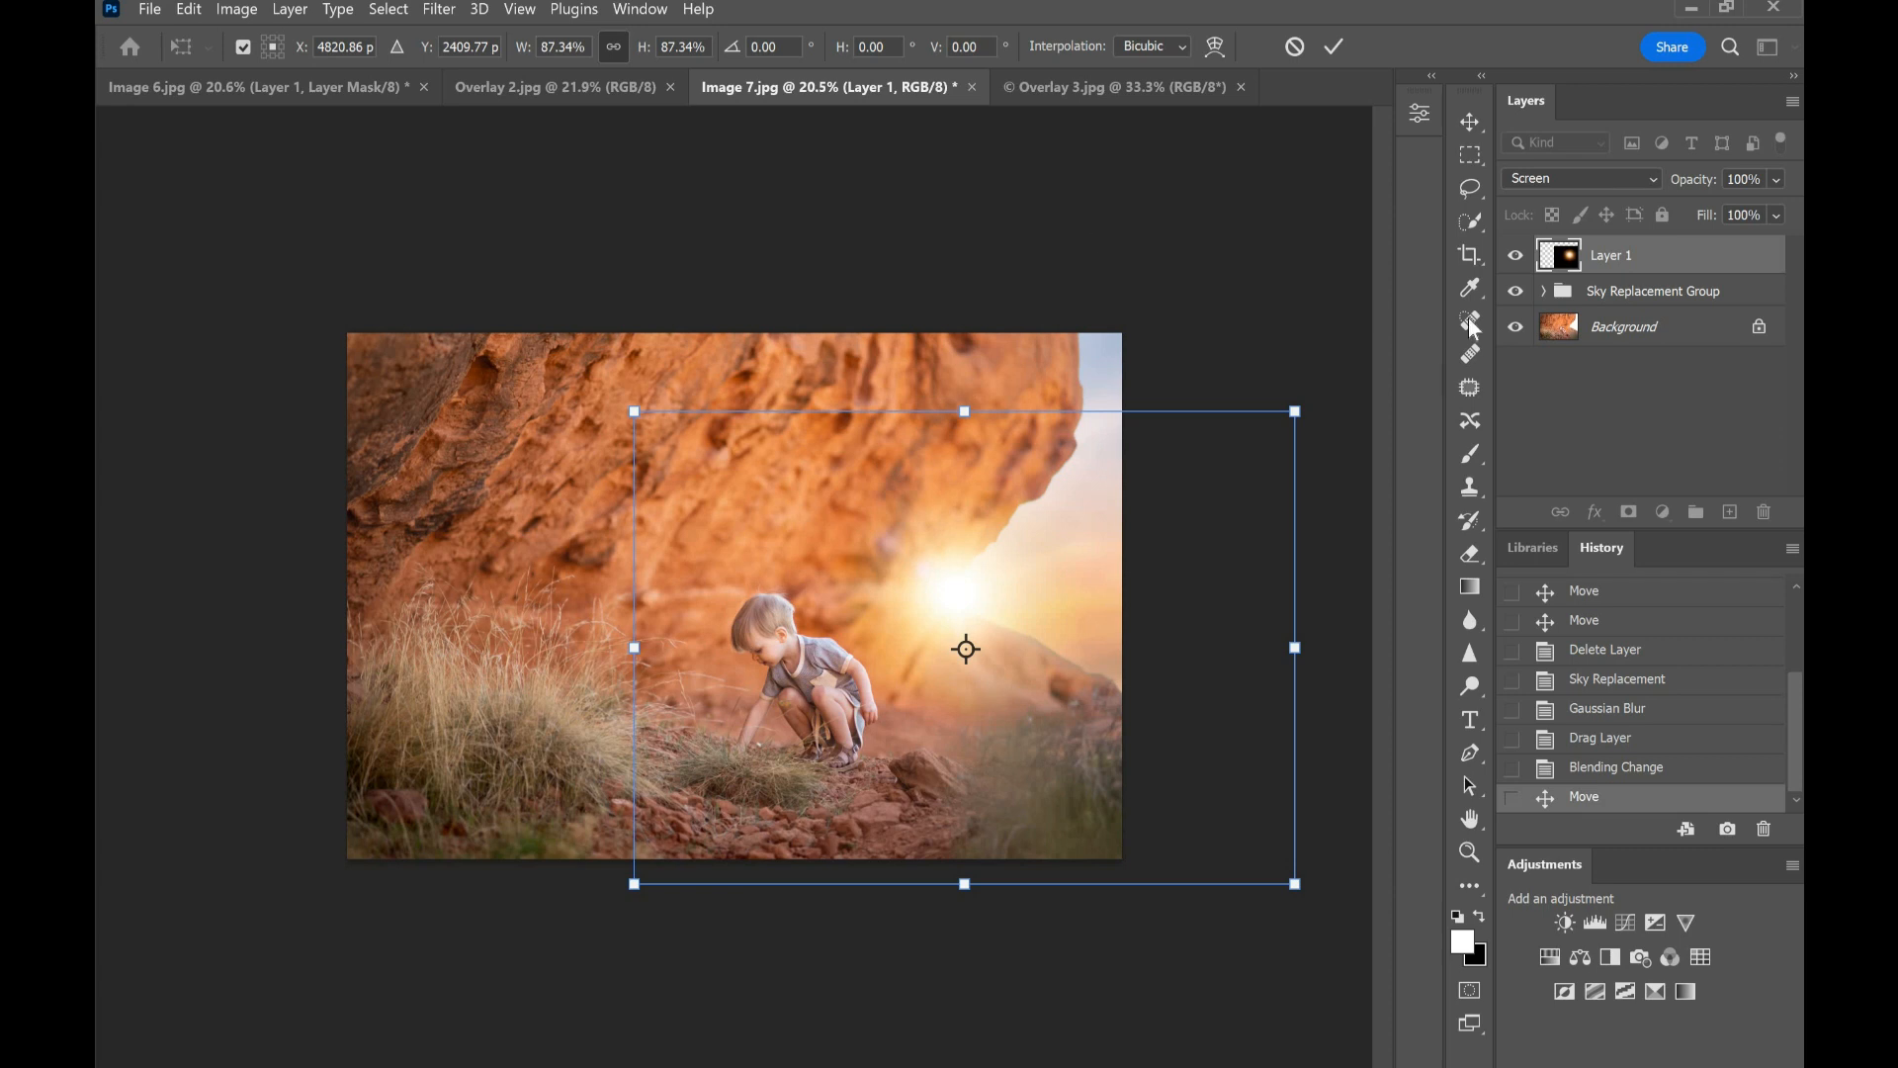
{"action": "left_click", "coordinate": [1477, 117]}
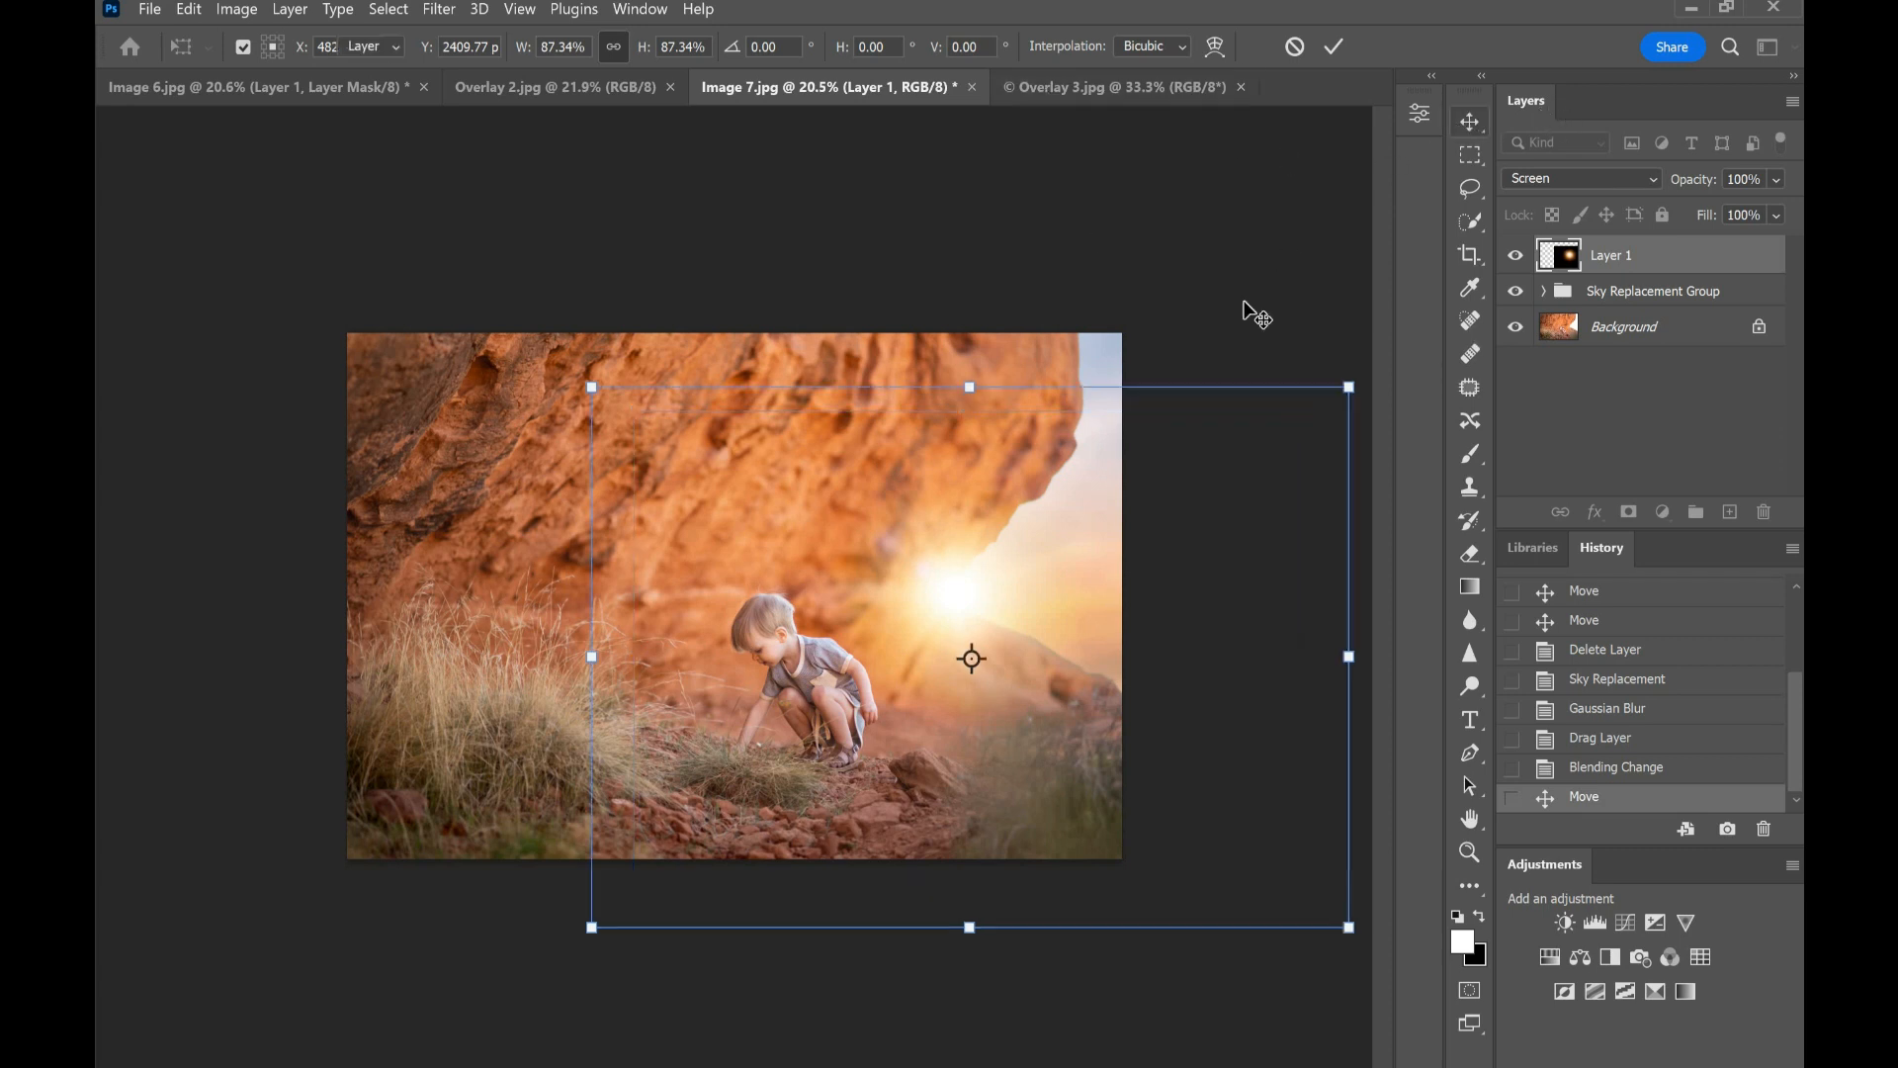
{"action": "left_click", "coordinate": [1237, 228]}
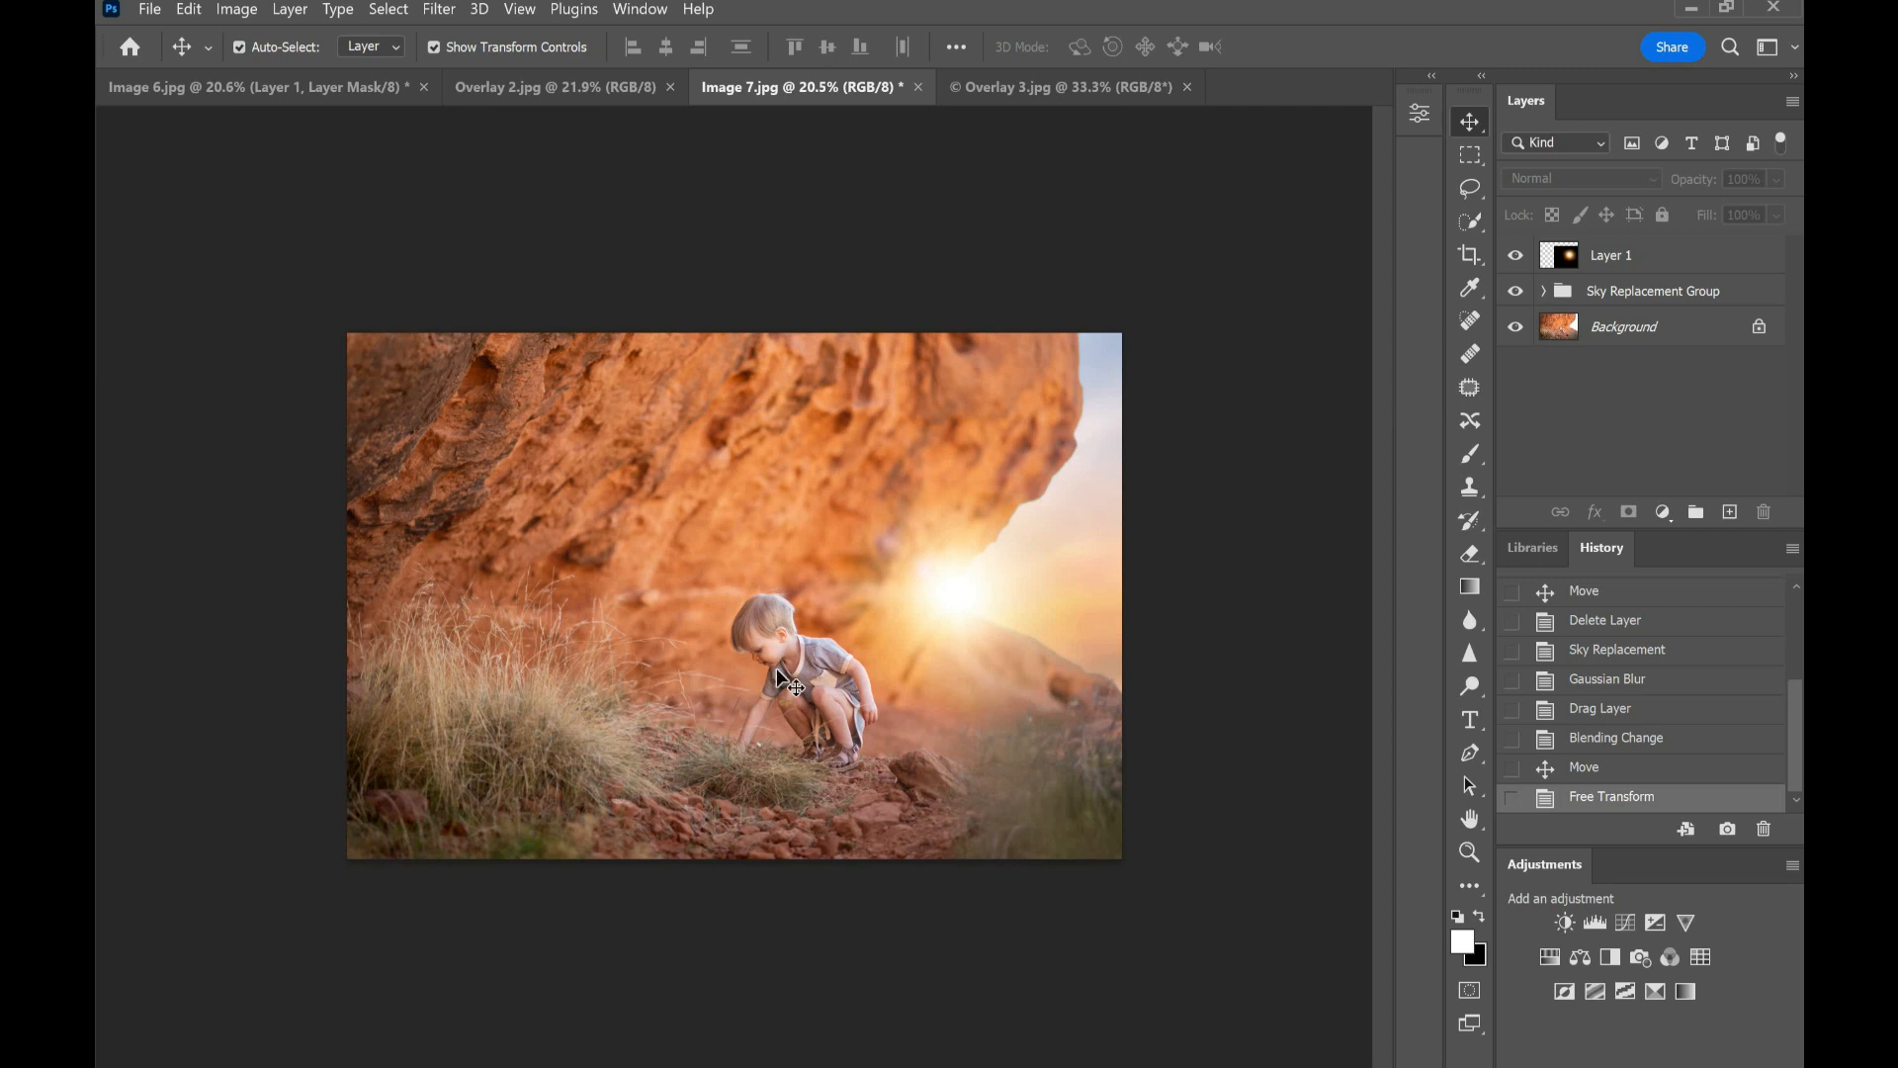
Step: Burn the rock wall and foreground ground on the Background layer with an 838 px brush, Midtones range and 26% exposure
{"action": "left_click_drag", "start_coordinate": [1473, 698], "coordinate": [1523, 708]}
{"action": "left_click", "coordinate": [1643, 327]}
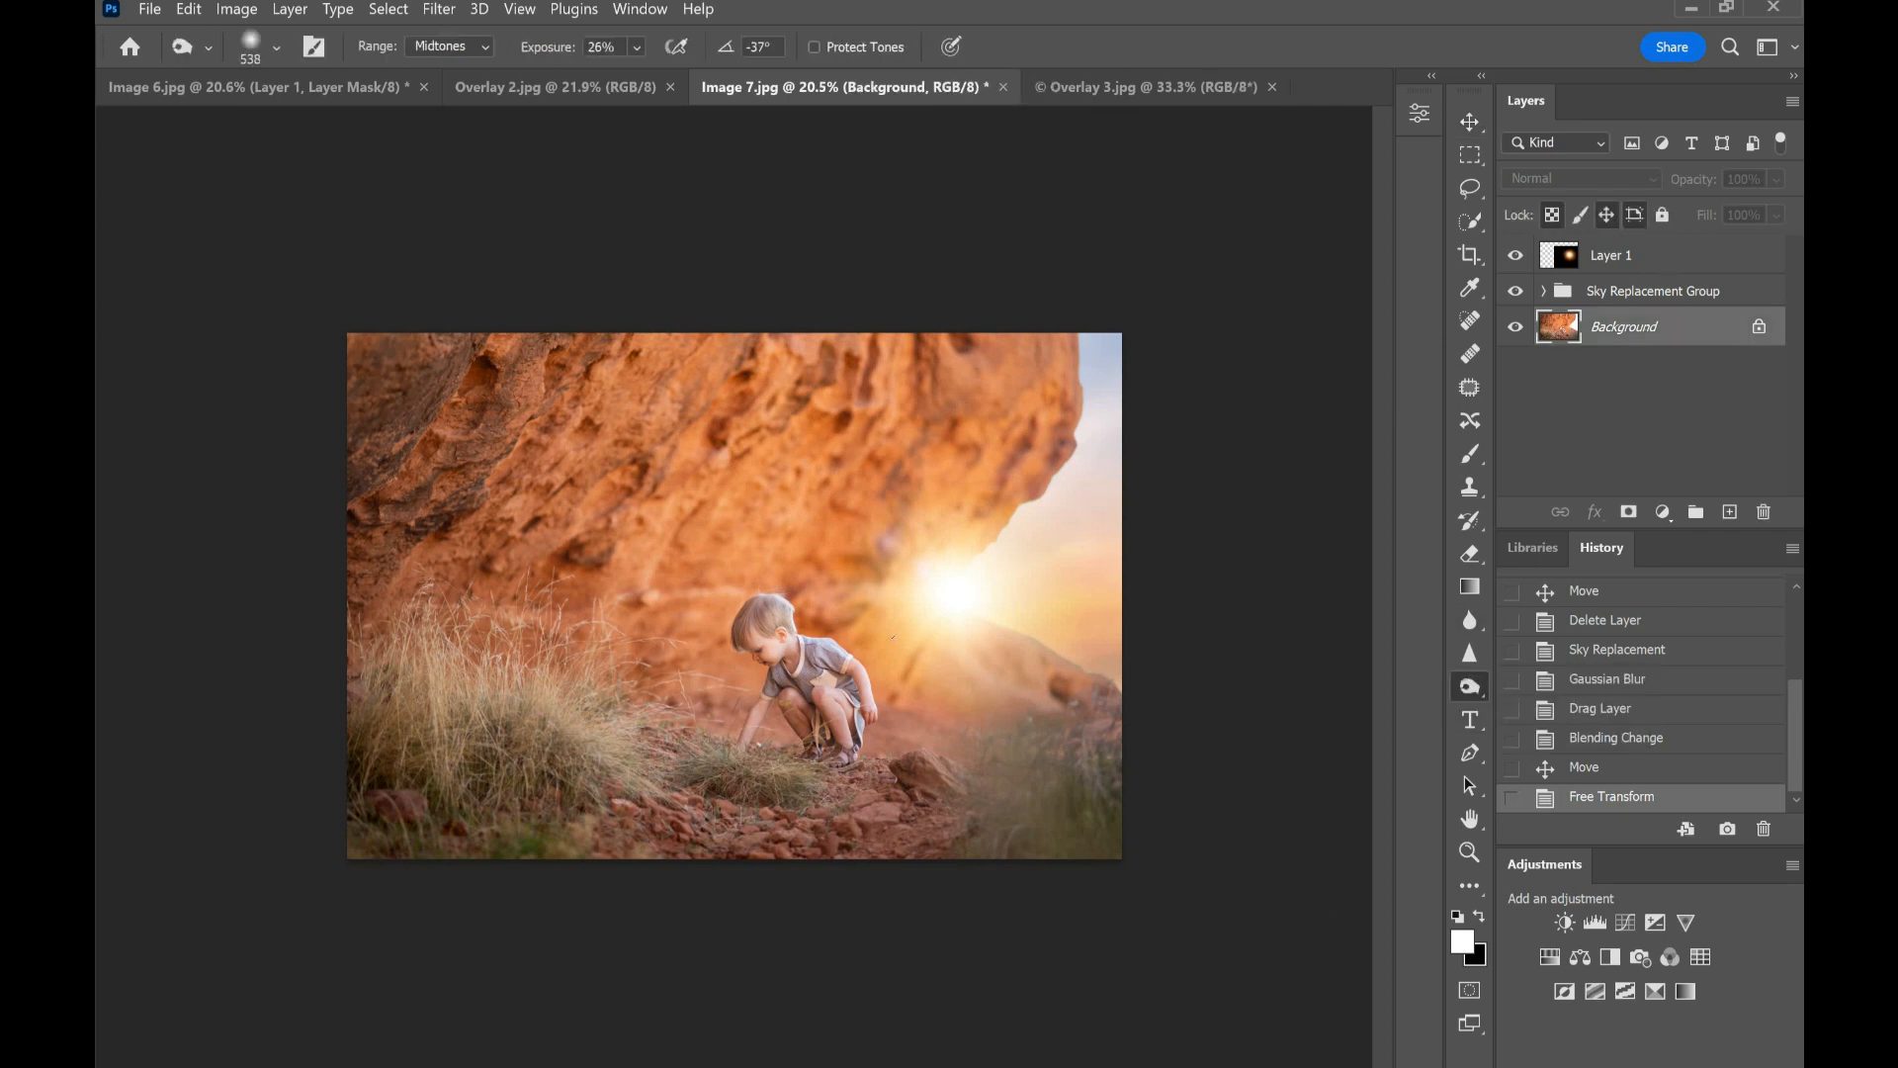
{"action": "left_click", "coordinate": [277, 48]}
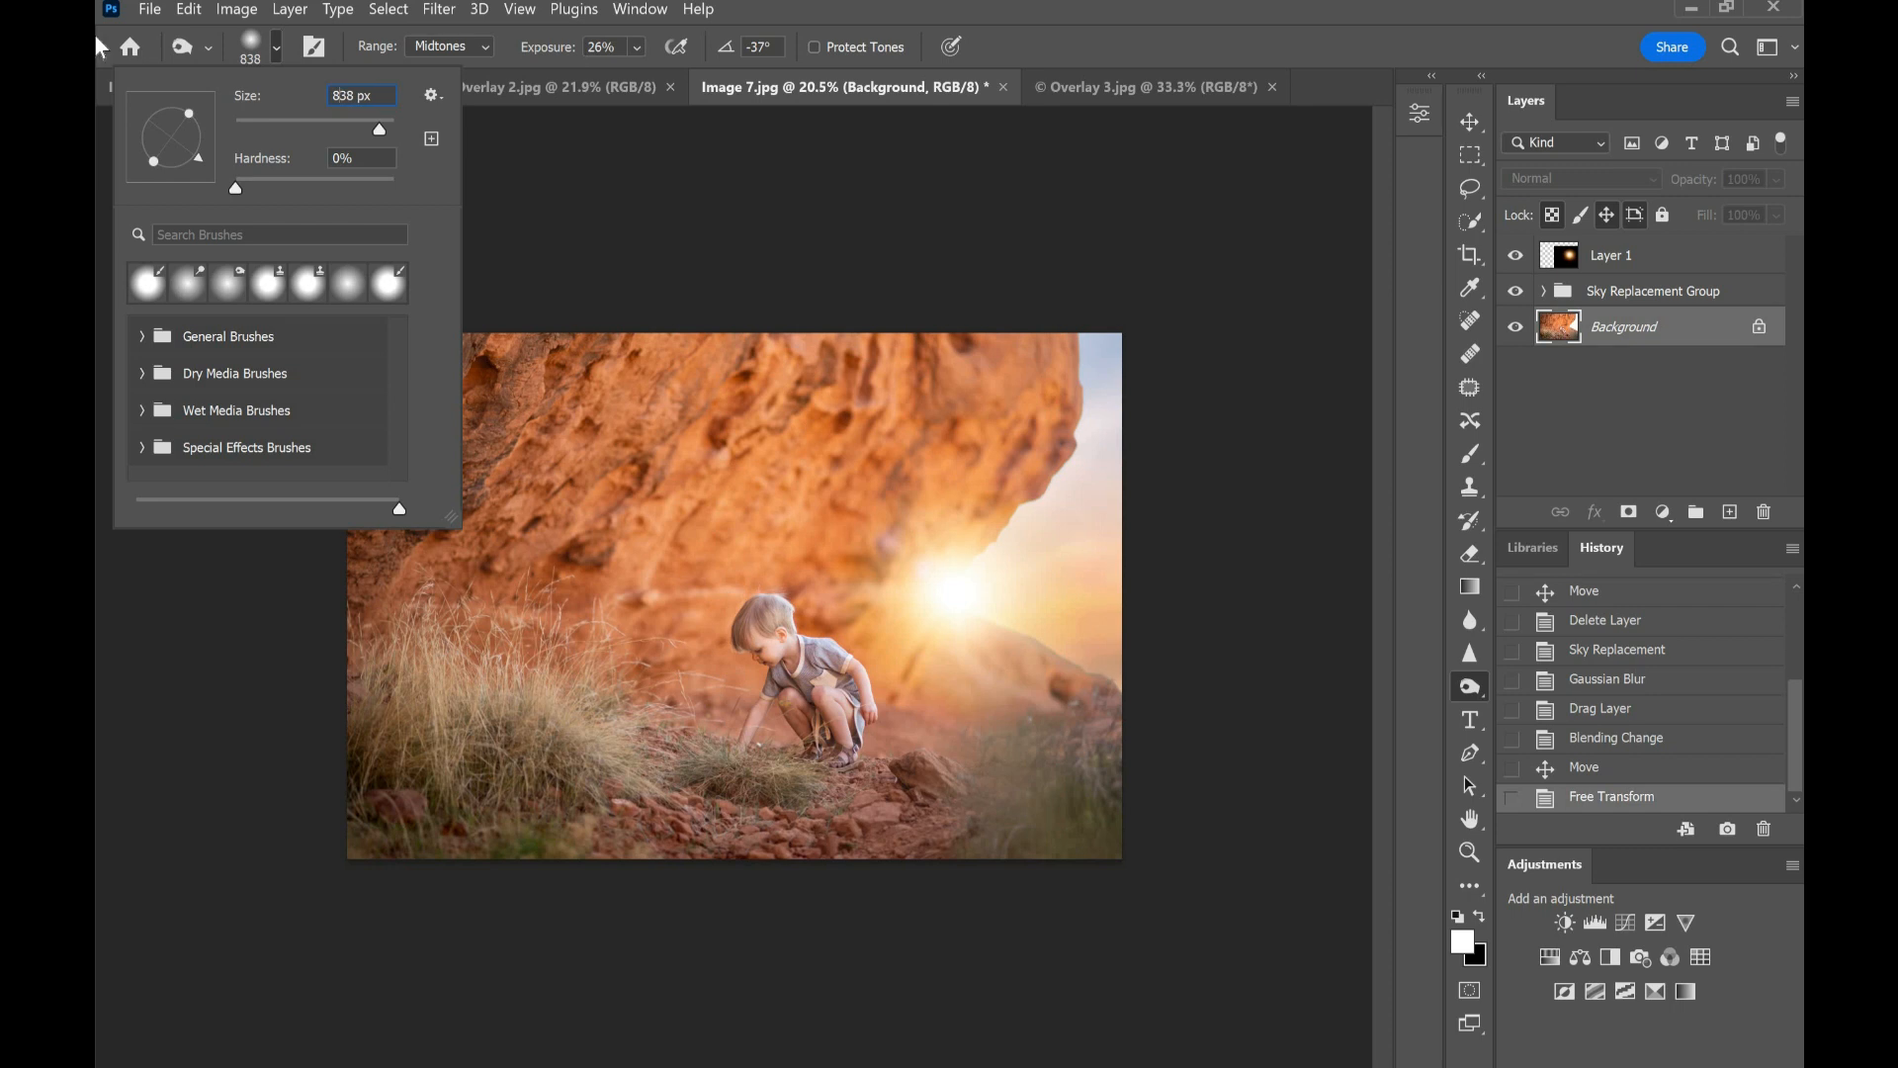
{"action": "key", "text": "Return"}
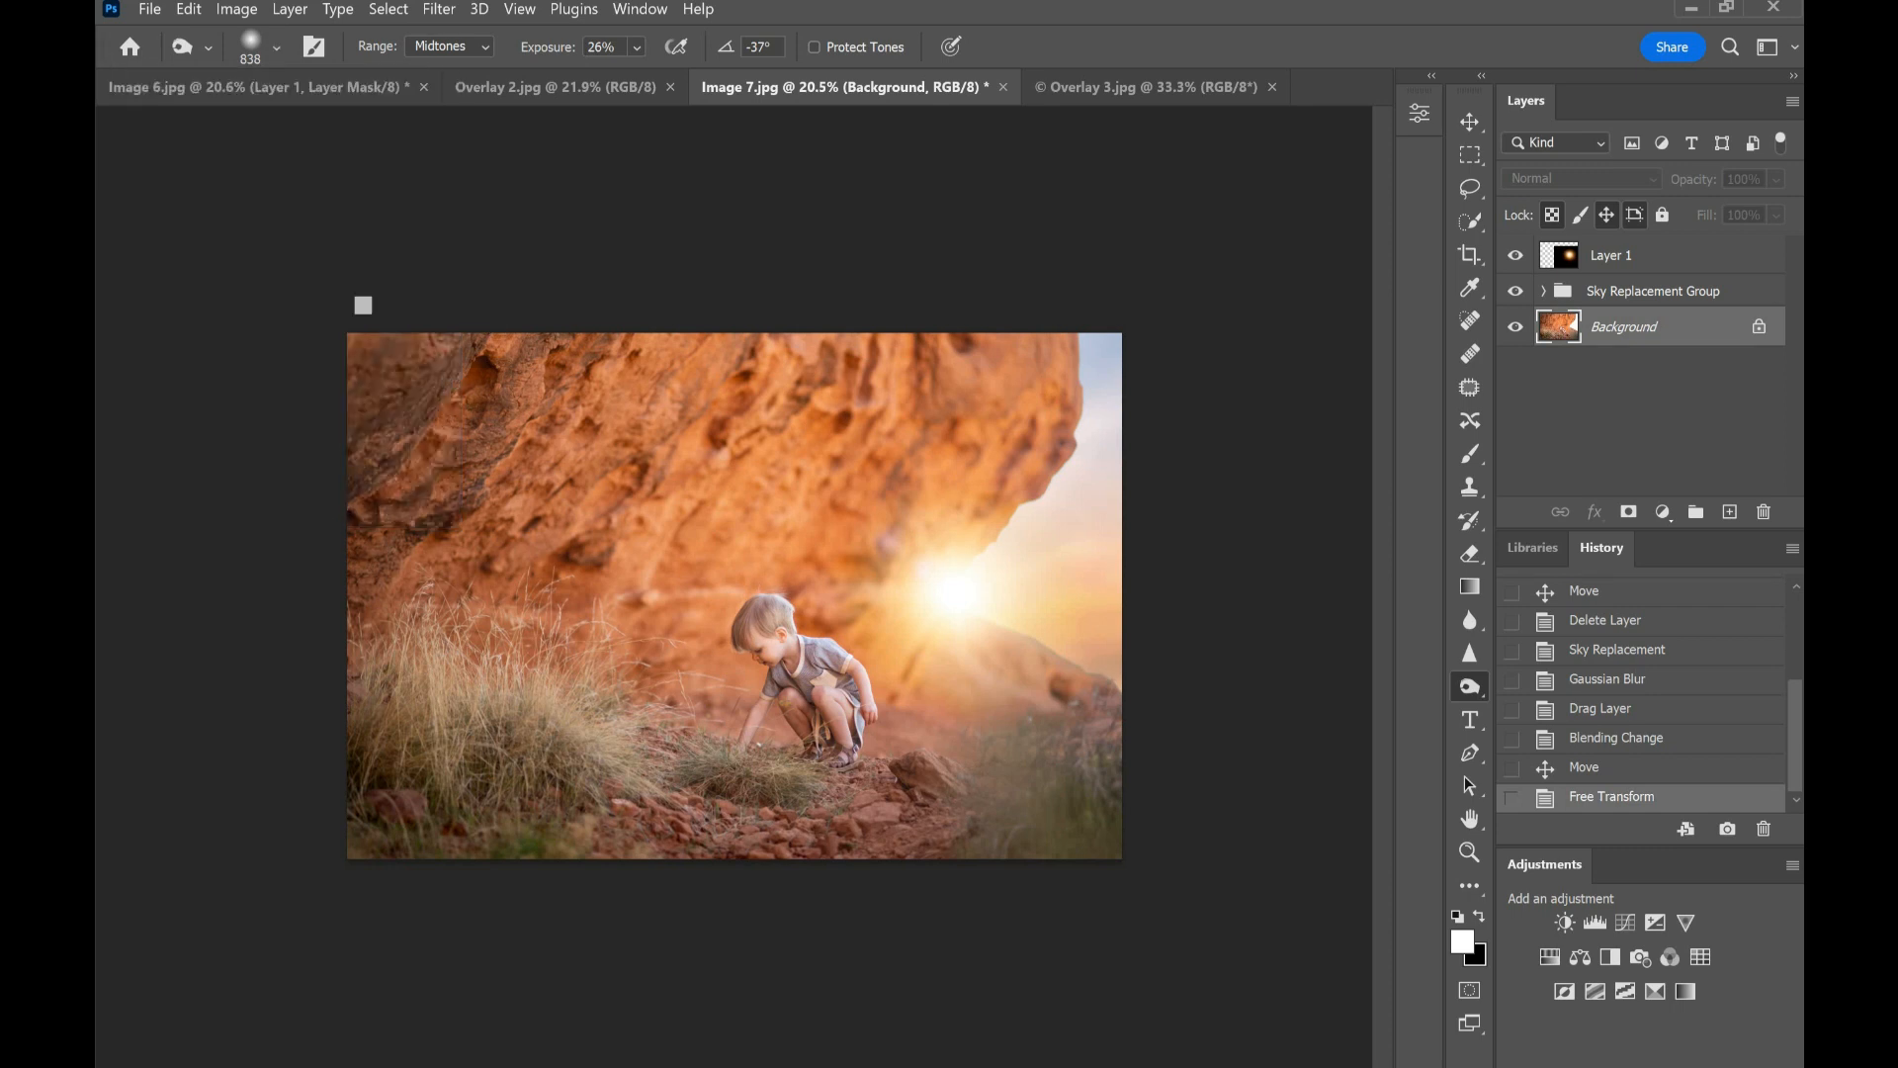
{"action": "mouse_move", "coordinate": [636, 379]}
{"action": "left_mouse_down"}
{"action": "mouse_move", "coordinate": [584, 425]}
{"action": "mouse_move", "coordinate": [562, 553]}
{"action": "mouse_move", "coordinate": [666, 615]}
{"action": "mouse_move", "coordinate": [682, 583]}
{"action": "left_mouse_up"}
{"action": "mouse_move", "coordinate": [855, 351]}
{"action": "left_mouse_down"}
{"action": "mouse_move", "coordinate": [917, 393]}
{"action": "mouse_move", "coordinate": [870, 445]}
{"action": "left_mouse_up"}
{"action": "left_click_drag", "start_coordinate": [691, 746], "coordinate": [717, 695]}
{"action": "mouse_move", "coordinate": [343, 727]}
{"action": "left_mouse_down"}
{"action": "mouse_move", "coordinate": [713, 784]}
{"action": "mouse_move", "coordinate": [910, 778]}
{"action": "left_mouse_up"}
{"action": "mouse_move", "coordinate": [1063, 778]}
{"action": "left_mouse_down"}
{"action": "mouse_move", "coordinate": [814, 877]}
{"action": "mouse_move", "coordinate": [1029, 856]}
{"action": "left_mouse_up"}
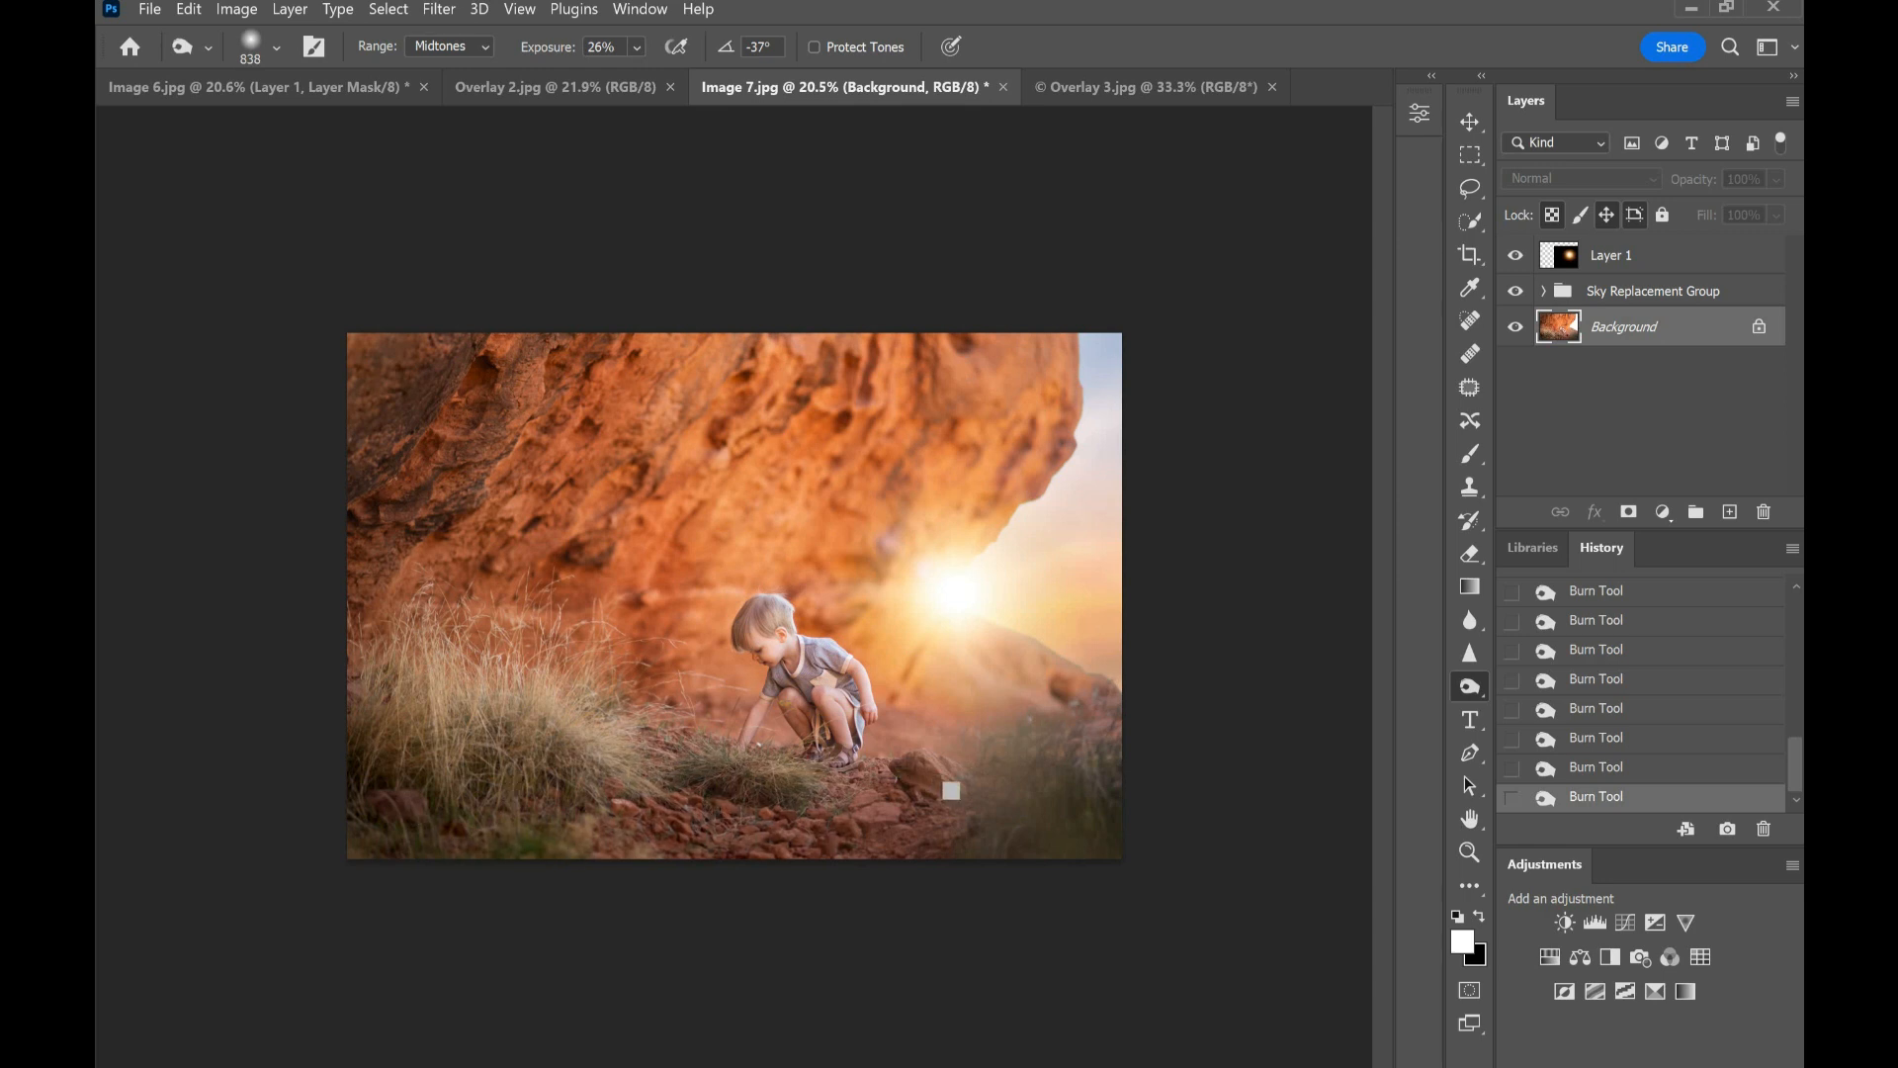
Step: Set the Burn brush size to 105 px and darken small areas on the boy
{"action": "scroll", "coordinate": [852, 654], "scroll_direction": "up", "scroll_amount": 6}
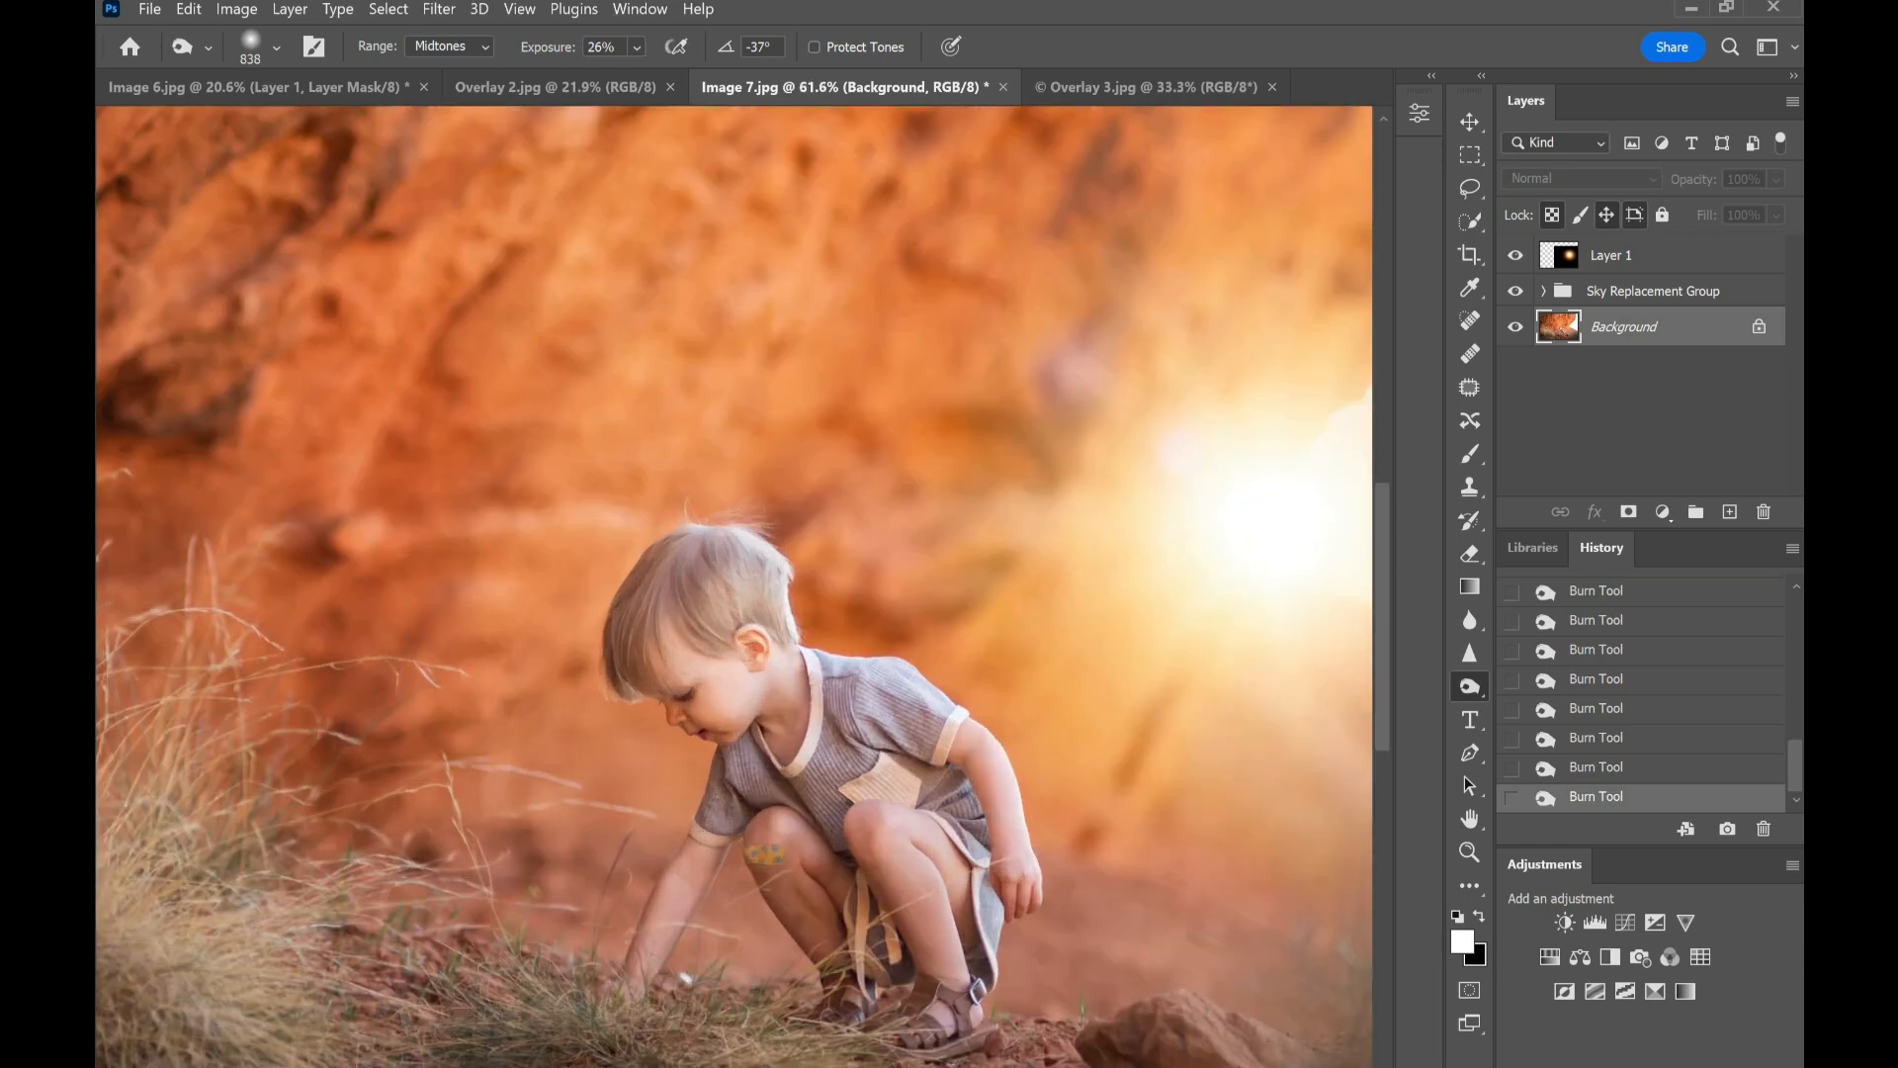
{"action": "scroll", "coordinate": [857, 771], "scroll_direction": "up", "scroll_amount": 3}
{"action": "scroll", "coordinate": [856, 771], "scroll_direction": "down", "scroll_amount": 1}
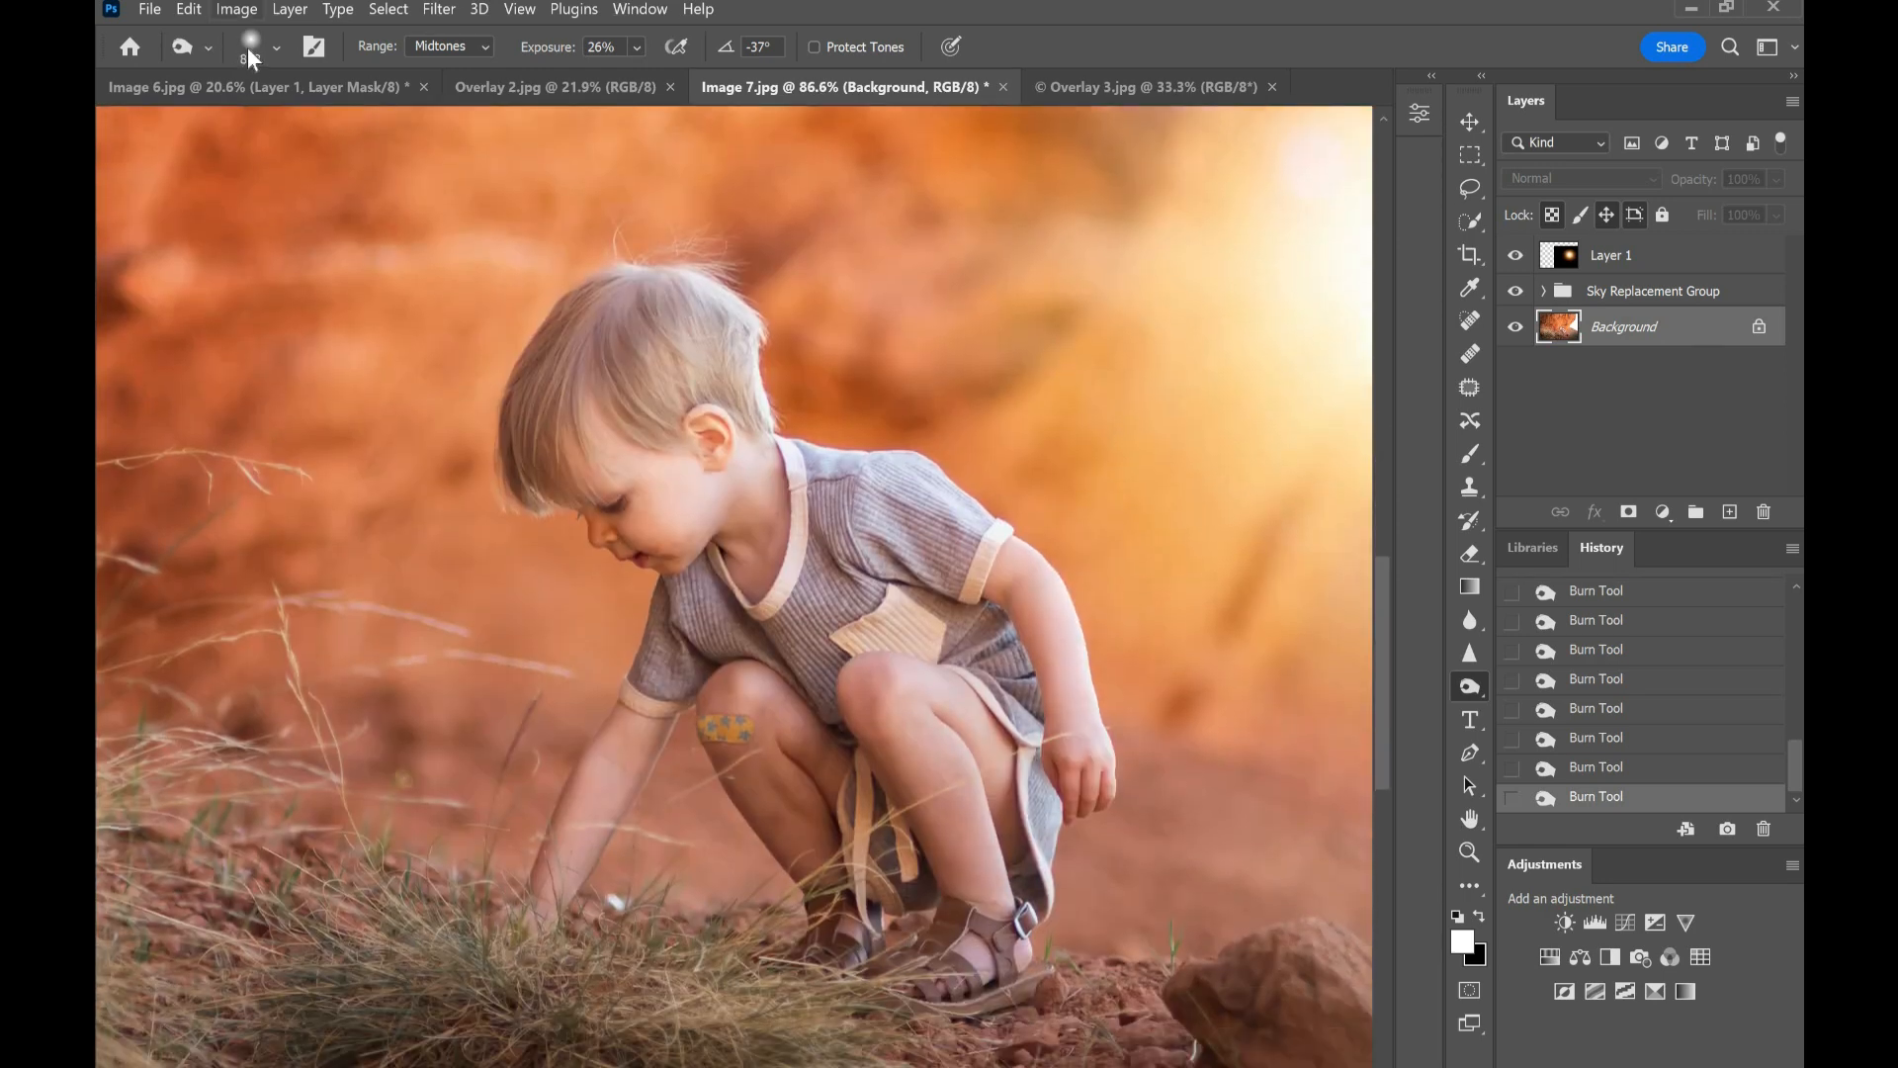
{"action": "right_click", "coordinate": [300, 122]}
{"action": "type", "text": "105"}
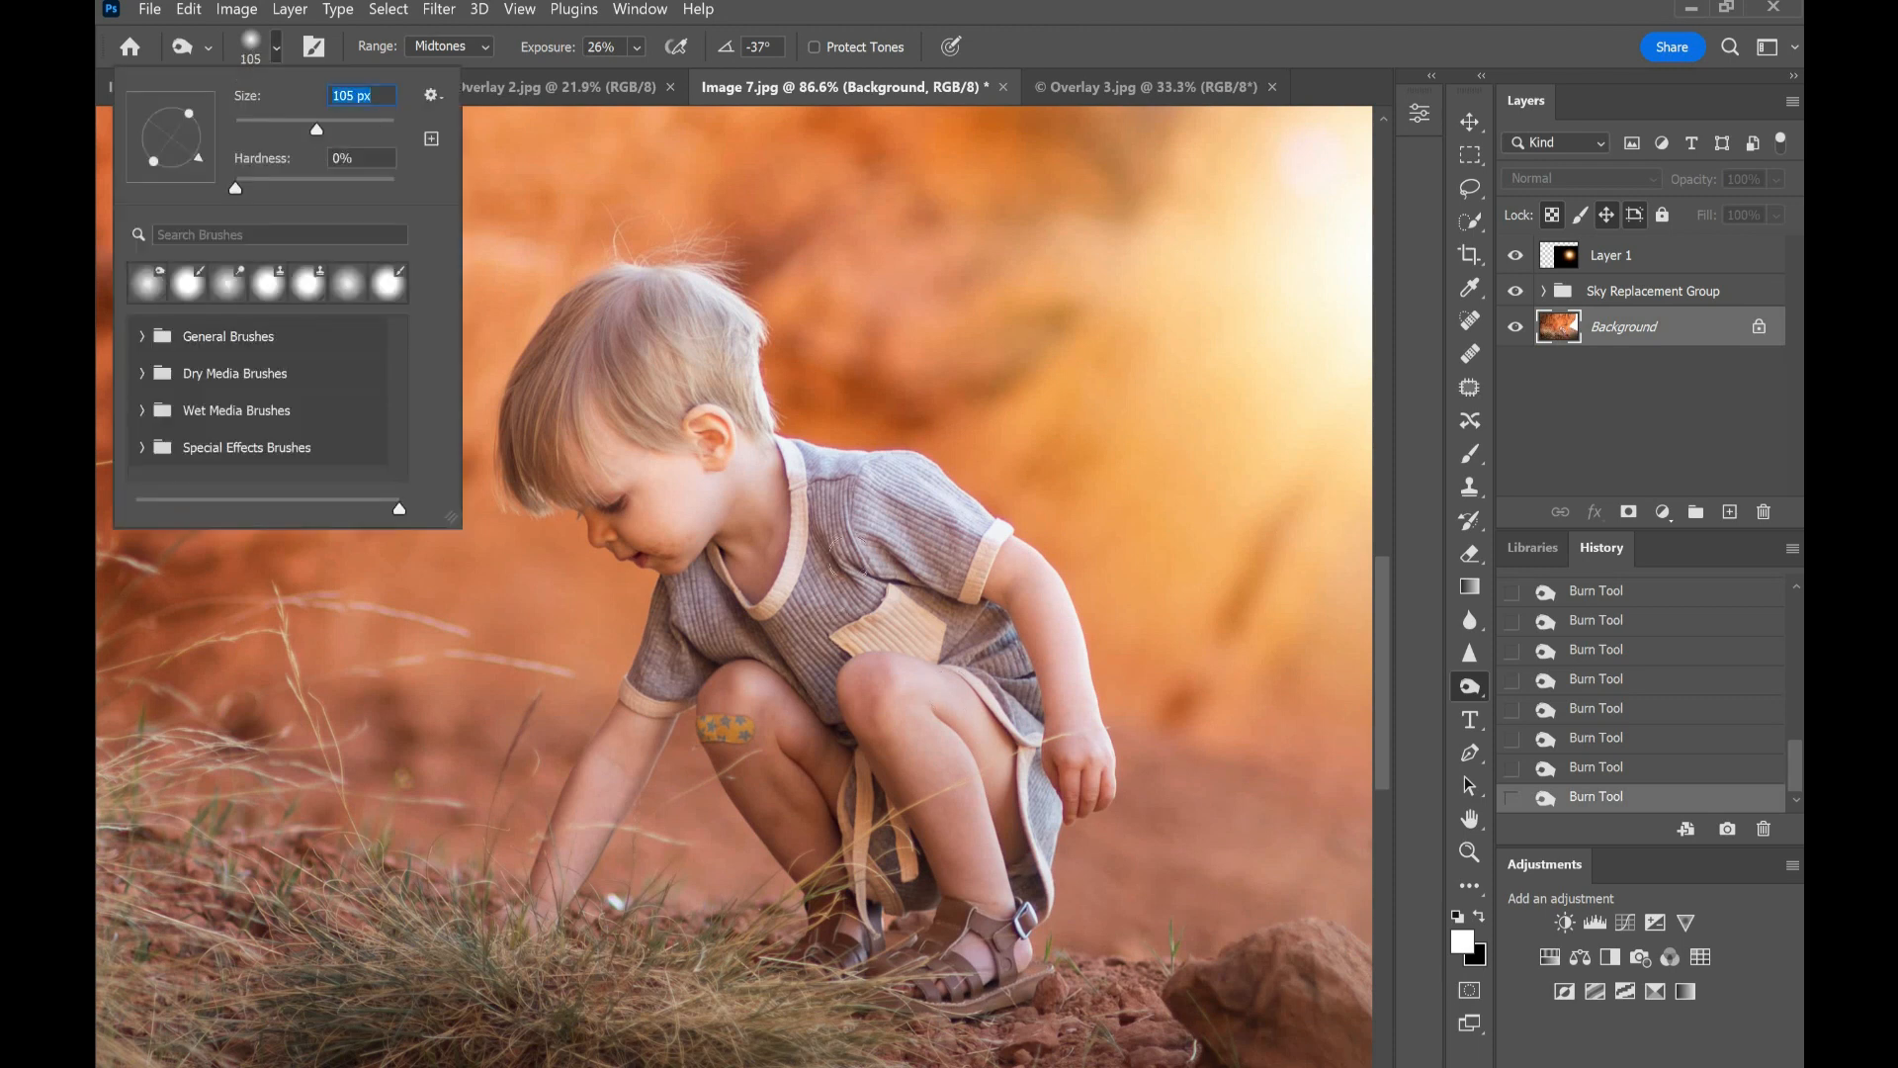
{"action": "key", "text": "Return"}
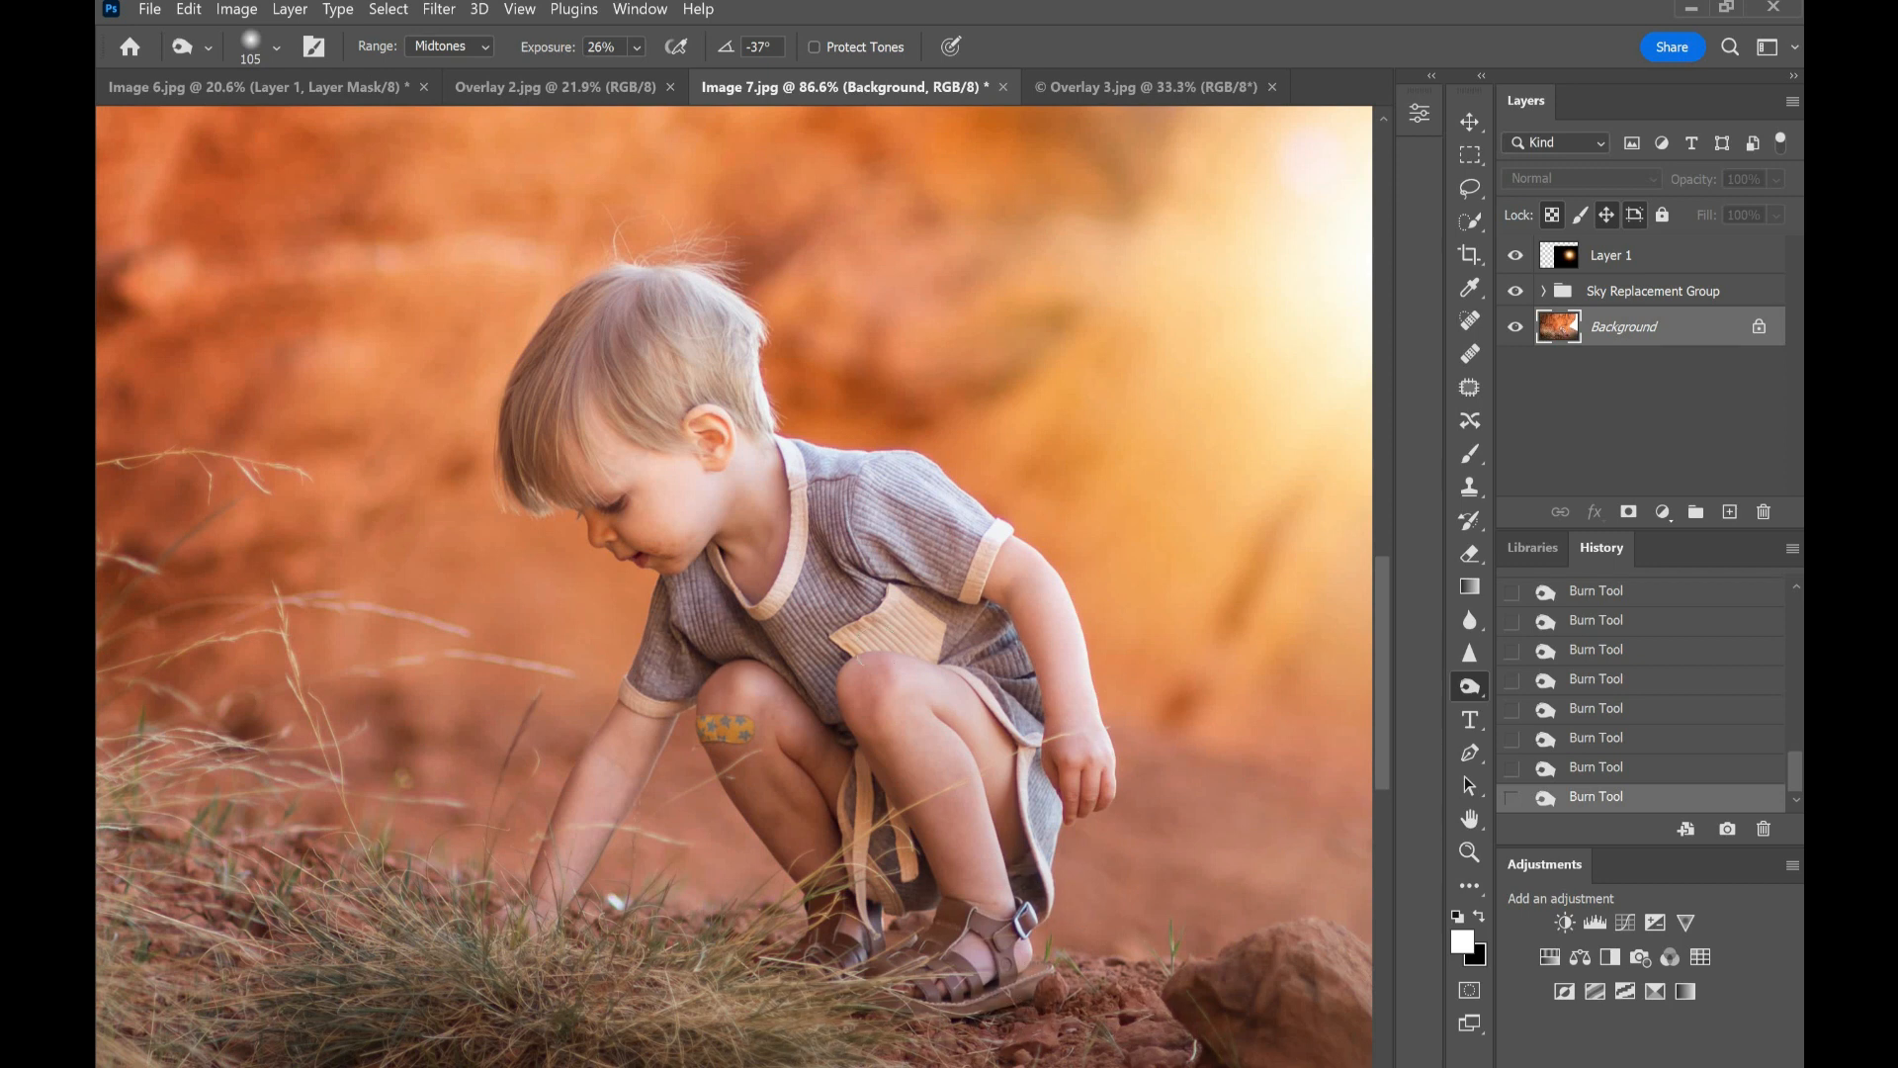
{"action": "scroll", "coordinate": [813, 457], "scroll_direction": "down", "scroll_amount": 15}
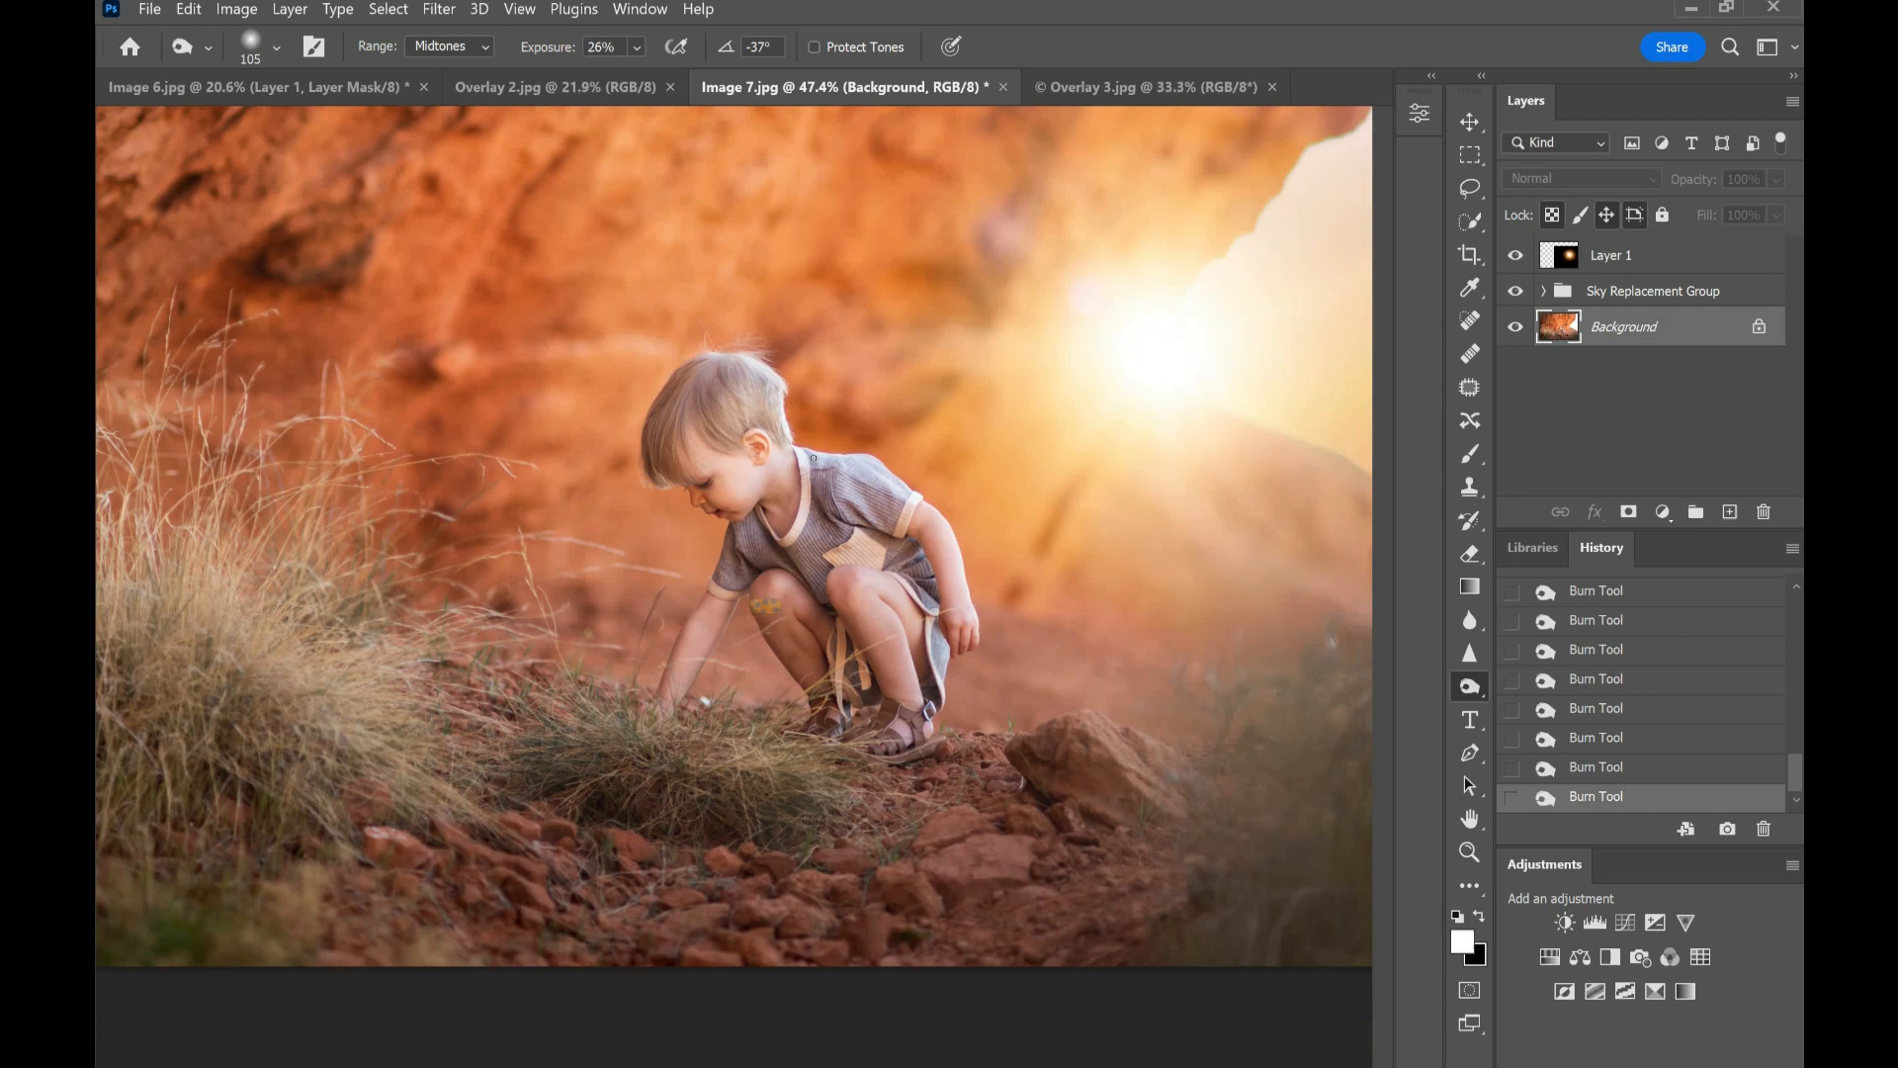
{"action": "scroll", "coordinate": [653, 174], "scroll_direction": "up", "scroll_amount": 1}
Step: Dodge patches of the rock wall, grass and ground on the Background layer with an 852 px brush, Midtones range and 28% exposure
{"action": "right_click", "coordinate": [1474, 686]}
{"action": "left_click", "coordinate": [1554, 679]}
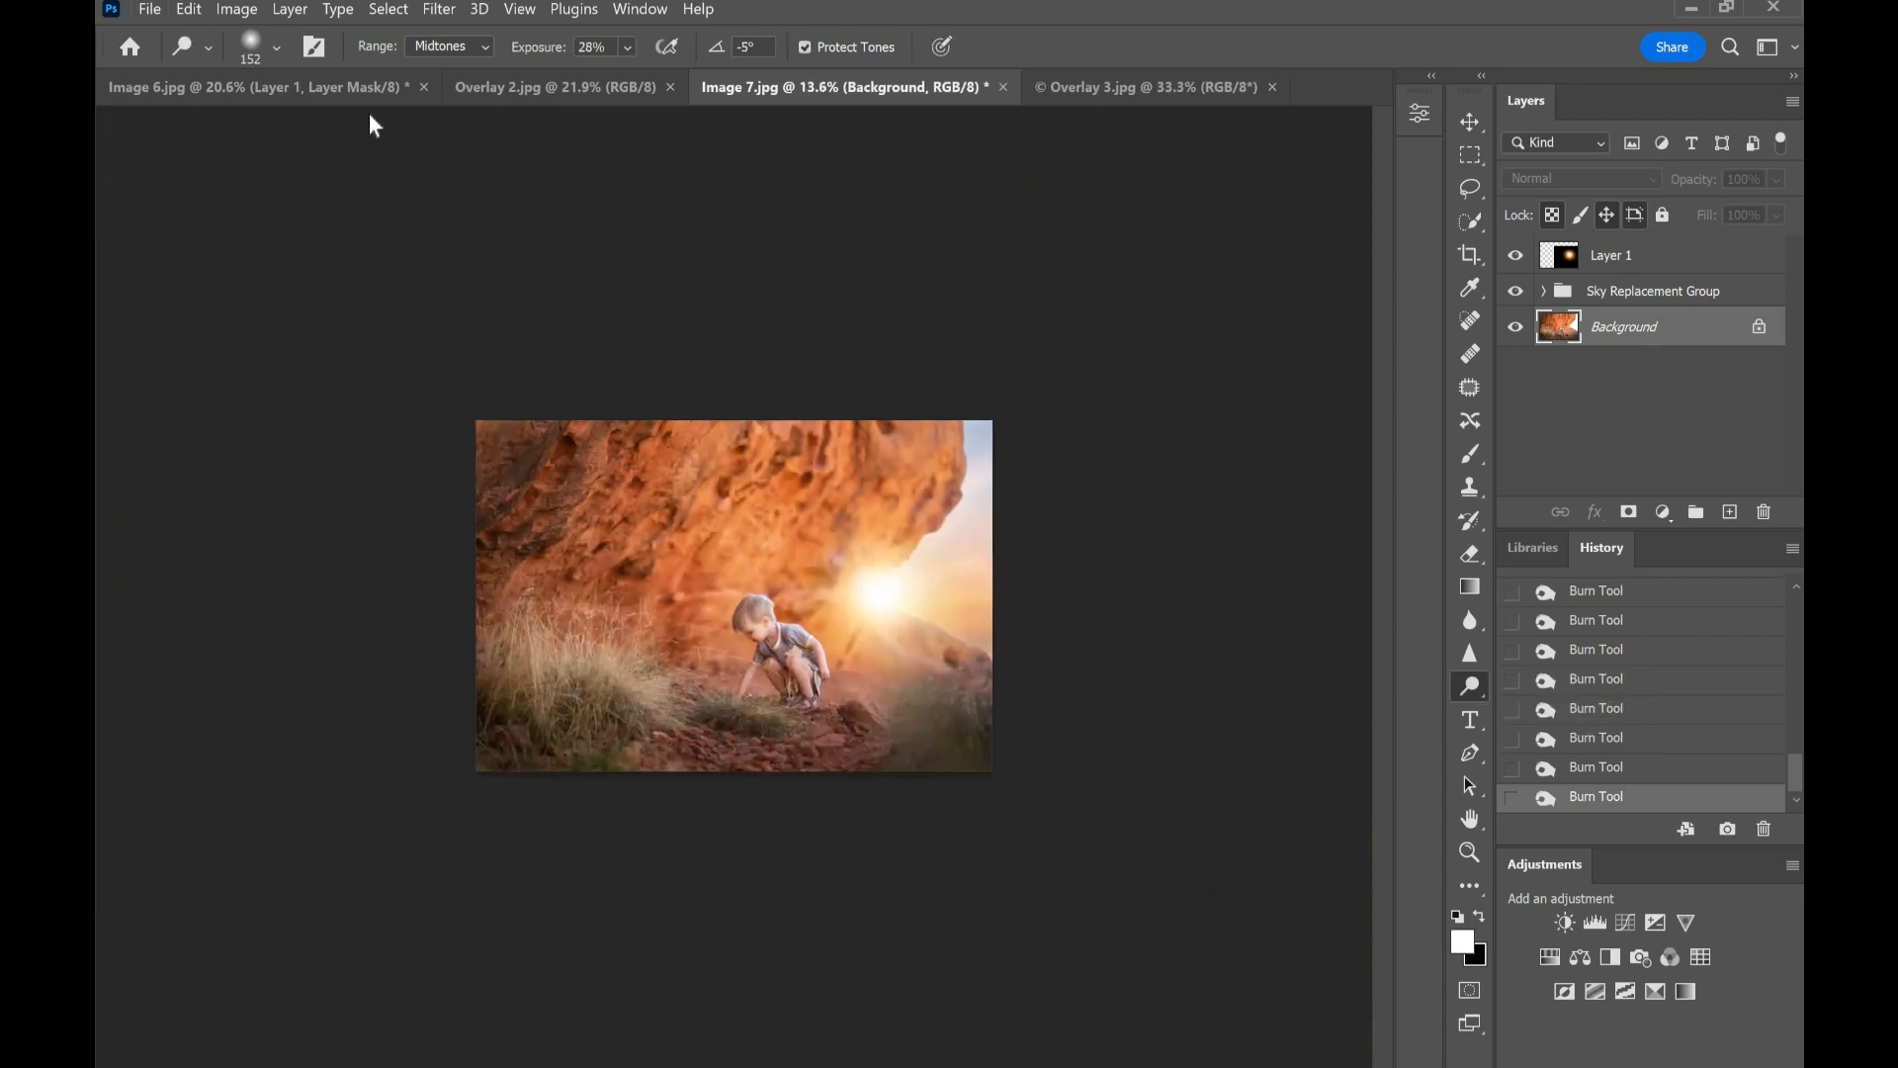
{"action": "left_click", "coordinate": [259, 47]}
{"action": "type", "text": "852"}
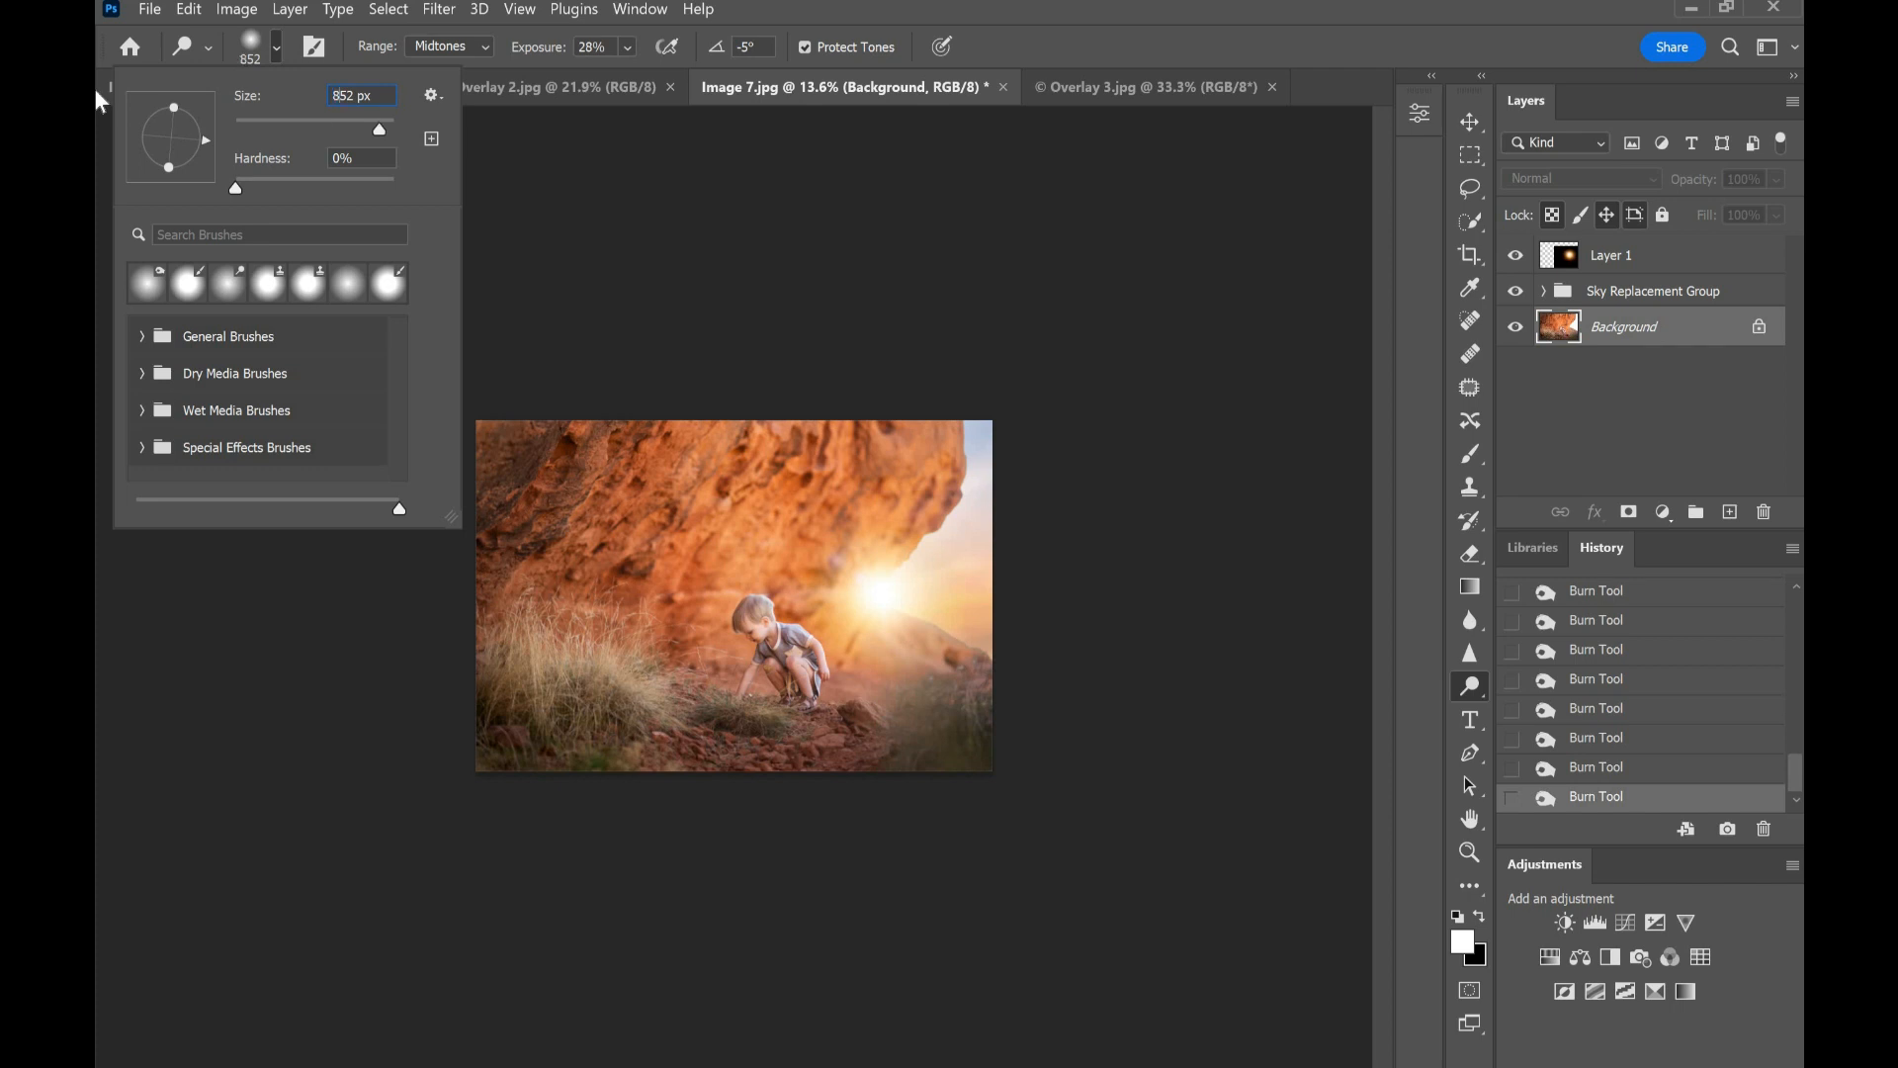
{"action": "key", "text": "Return"}
{"action": "left_click", "coordinate": [721, 451]}
{"action": "left_click", "coordinate": [682, 492]}
{"action": "left_click", "coordinate": [643, 534]}
{"action": "left_click", "coordinate": [496, 644]}
{"action": "mouse_move", "coordinate": [519, 660]}
{"action": "left_mouse_down"}
{"action": "mouse_move", "coordinate": [643, 672]}
{"action": "mouse_move", "coordinate": [667, 694]}
{"action": "left_mouse_up"}
{"action": "left_click", "coordinate": [754, 701]}
{"action": "left_click", "coordinate": [837, 749]}
{"action": "left_click", "coordinate": [593, 519]}
{"action": "left_click", "coordinate": [650, 441]}
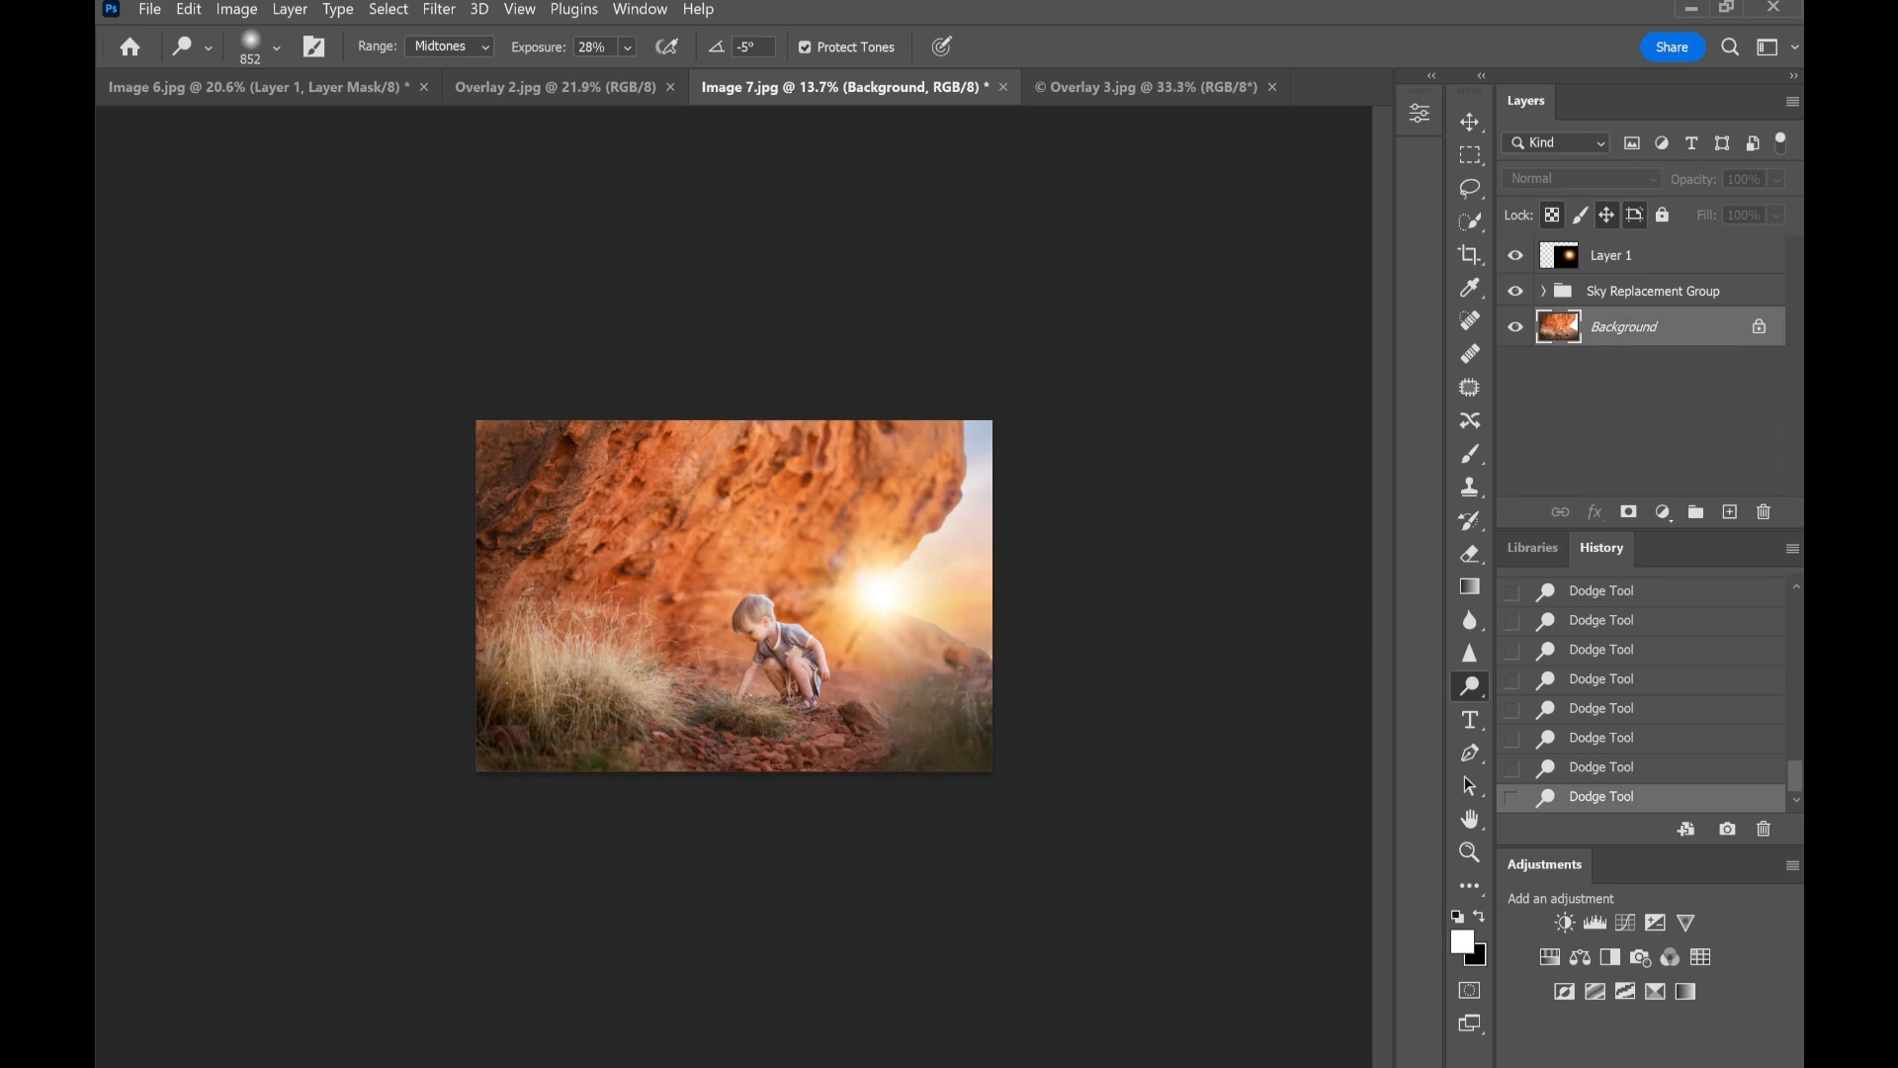
Step: Paint orange sampled from the rock wall over the ground beside the boy on the Background layer, using a 1061 px brush at 11% opacity
{"action": "scroll", "coordinate": [781, 660], "scroll_direction": "up", "scroll_amount": 4}
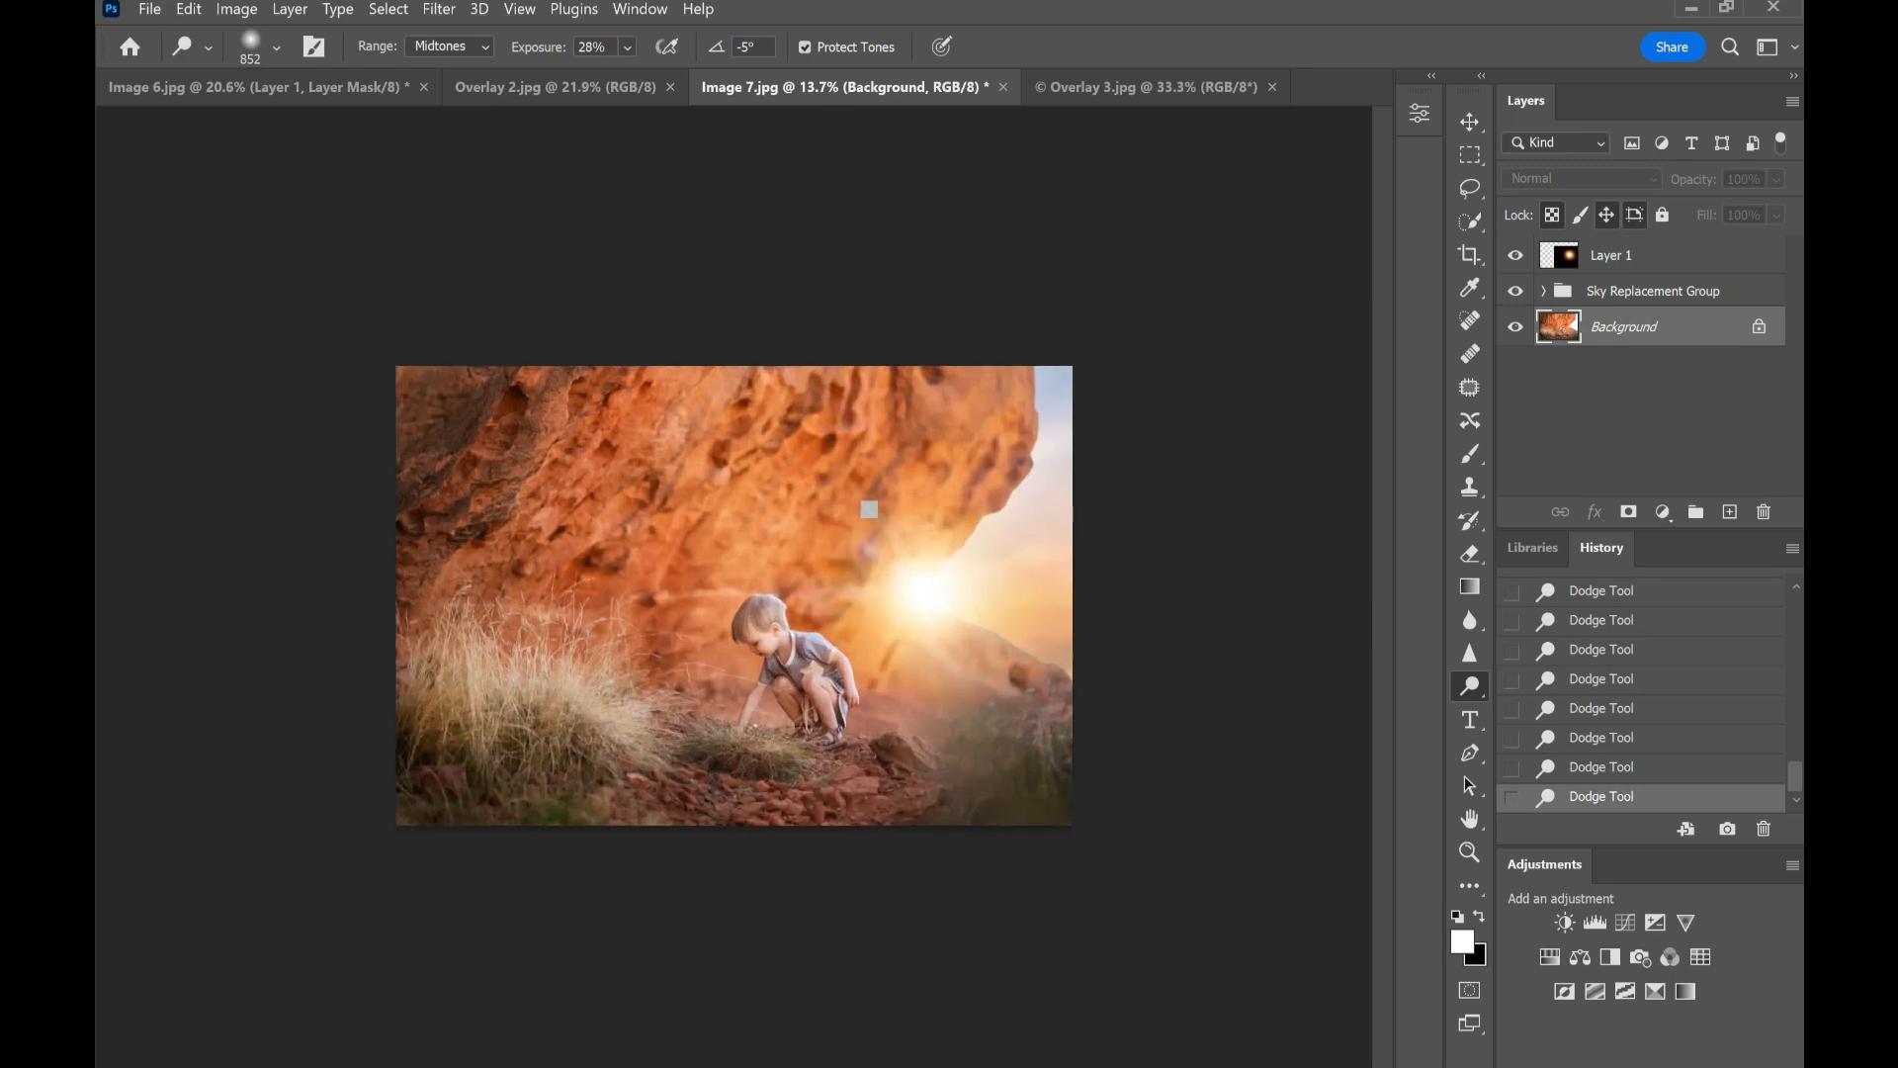
{"action": "left_click", "coordinate": [1470, 288]}
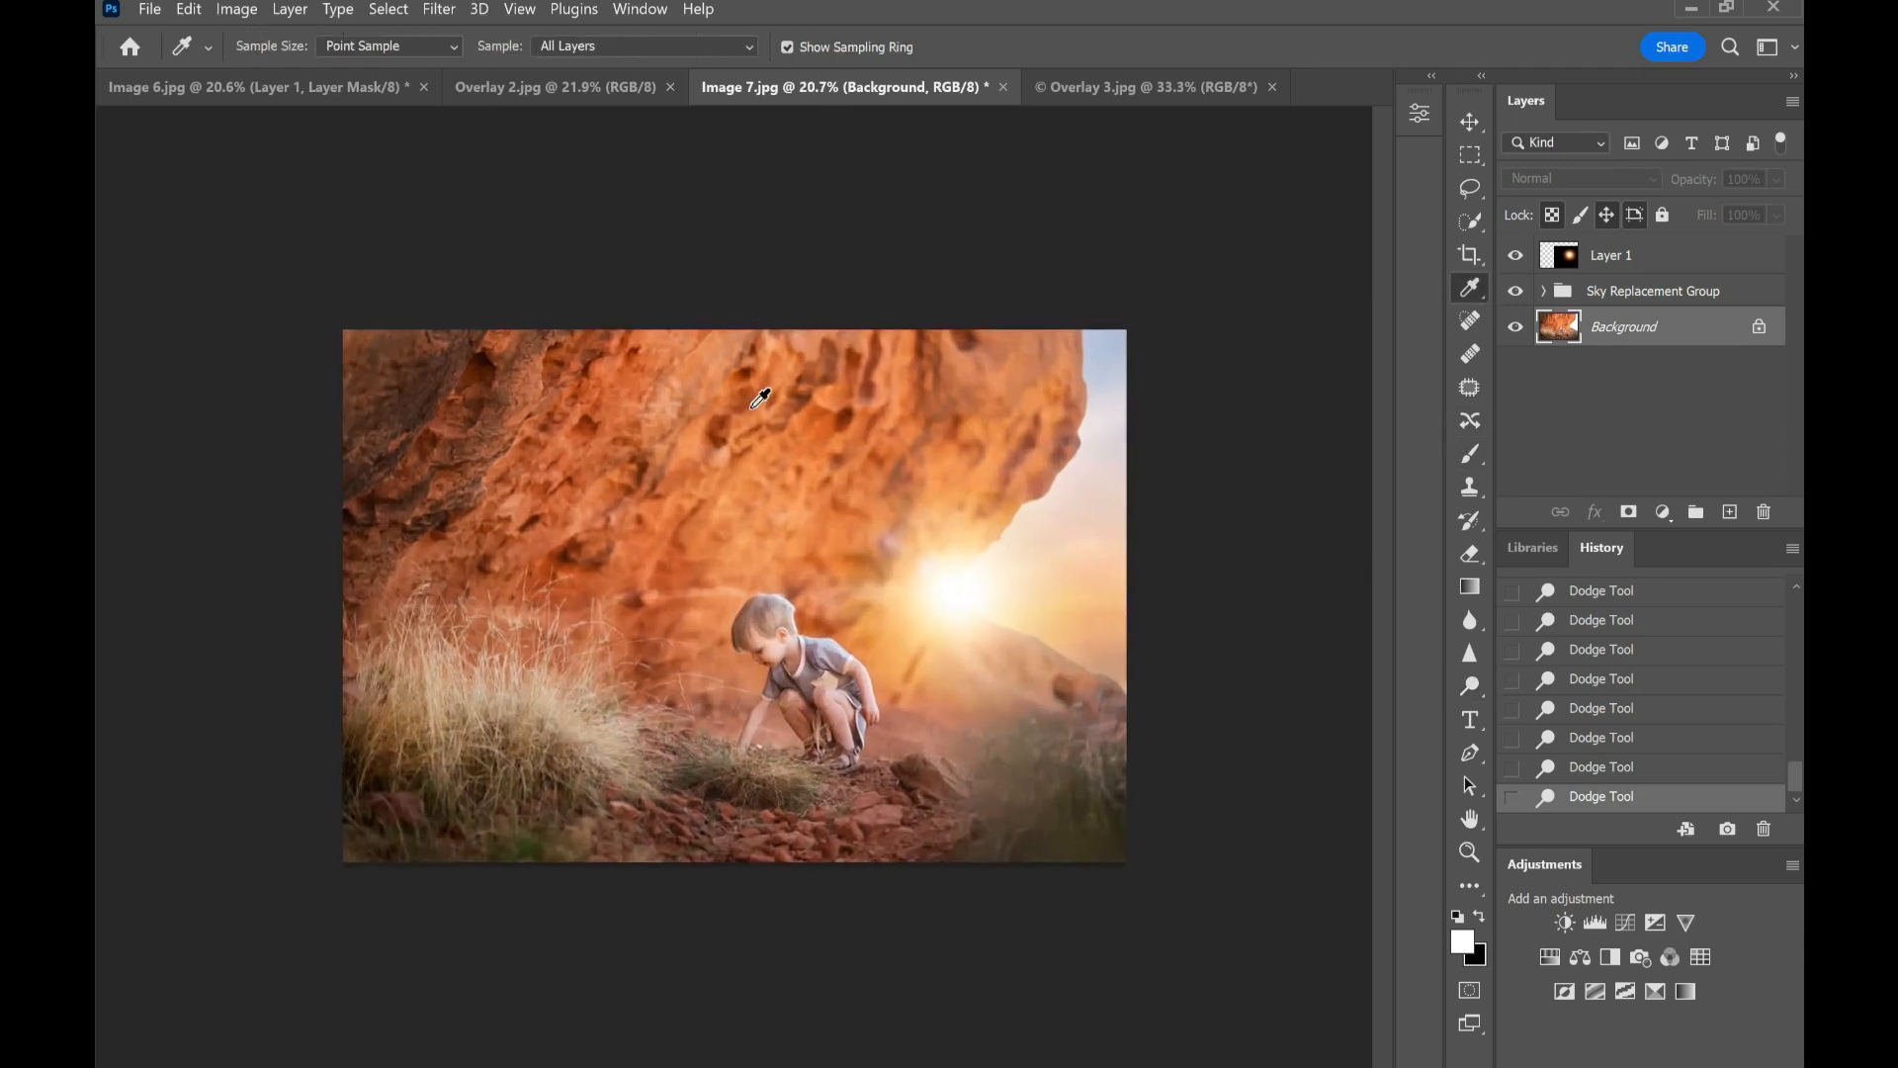
{"action": "left_click", "coordinate": [688, 407]}
{"action": "key", "text": "b"}
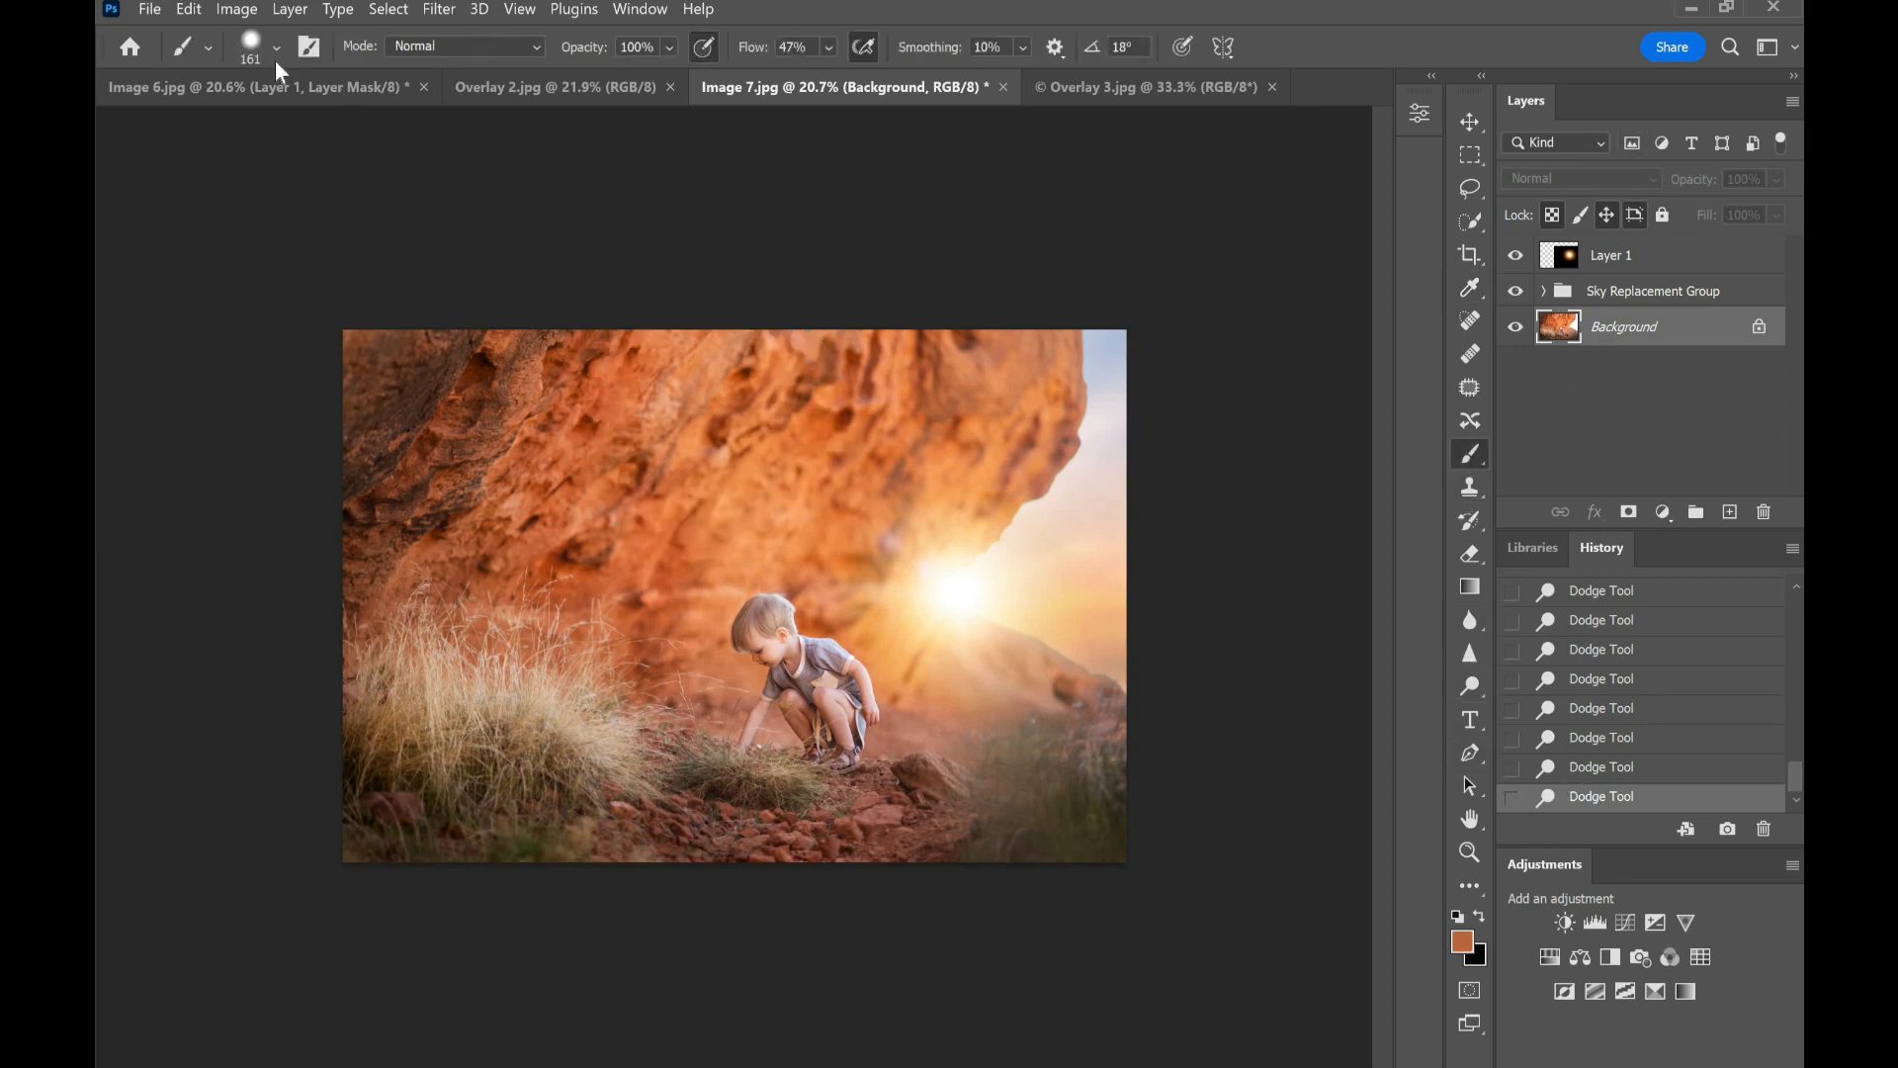
{"action": "left_click", "coordinate": [272, 57]}
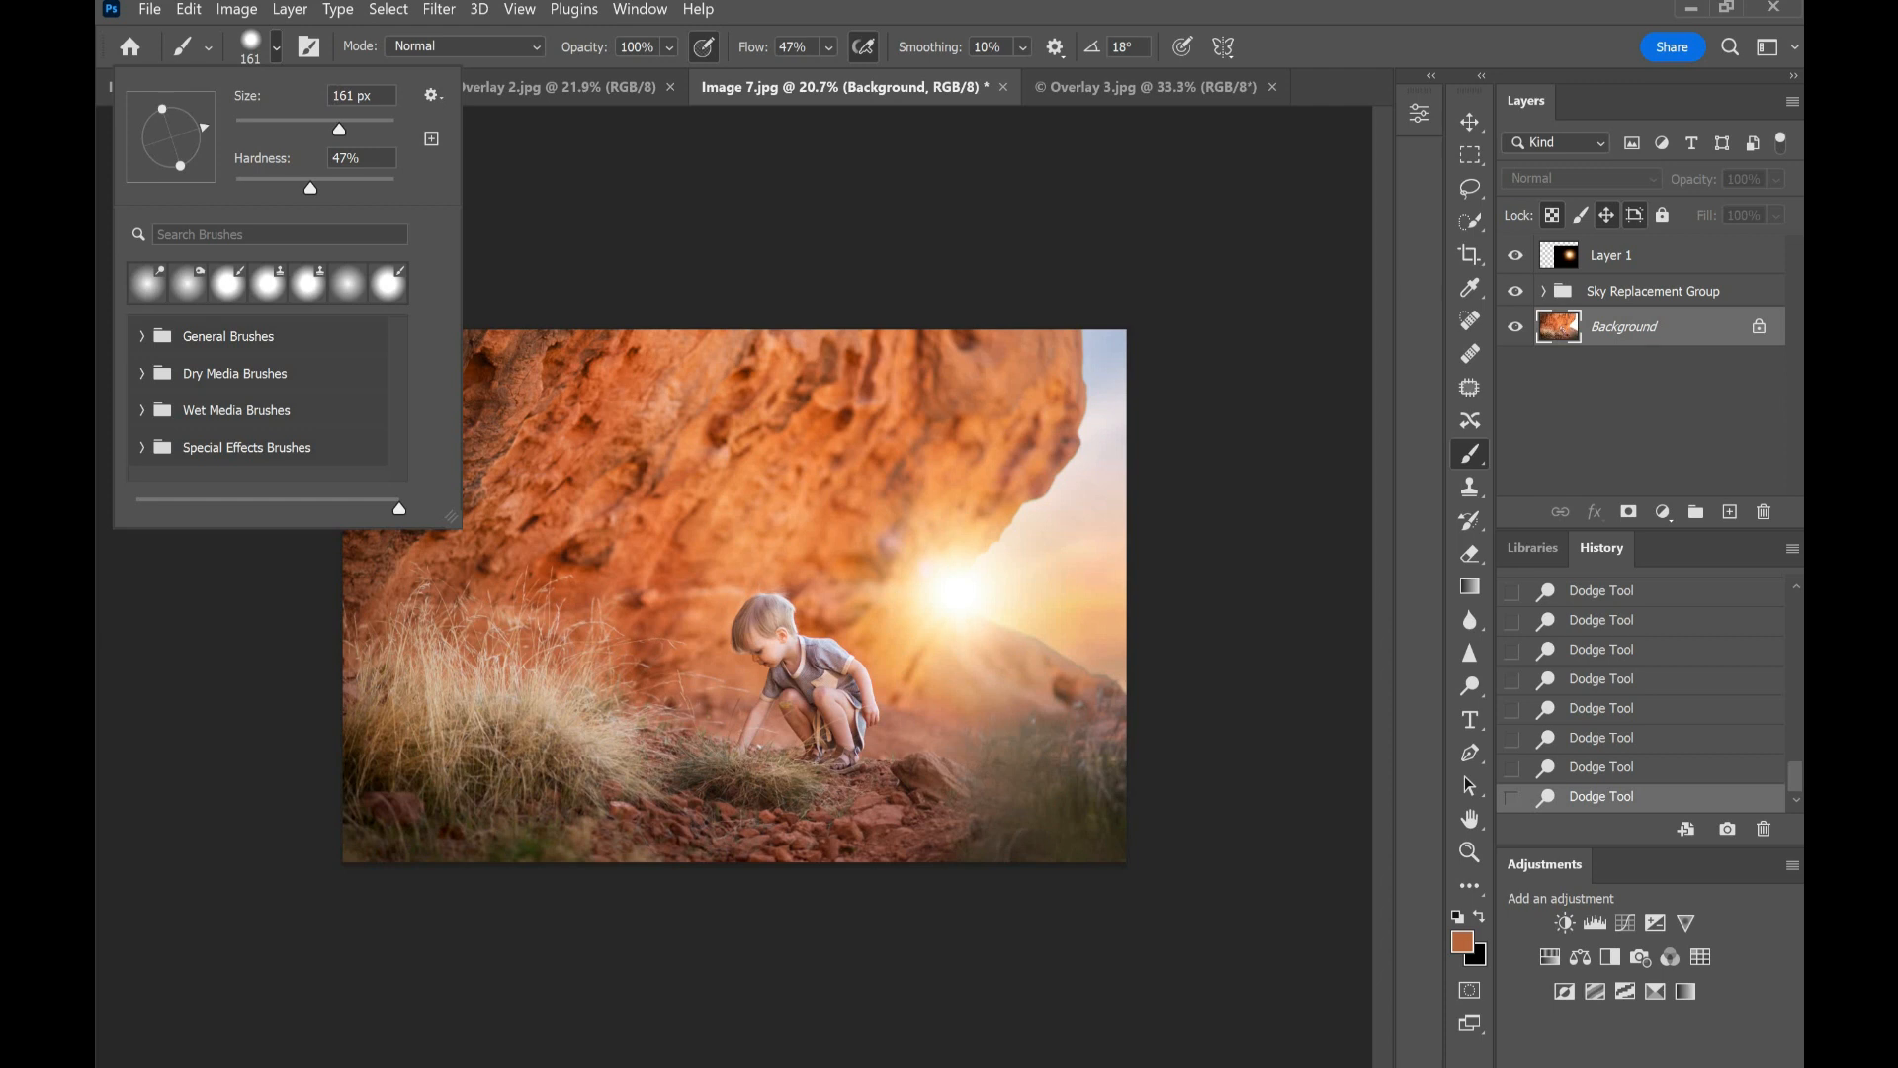
{"action": "type", "text": "0"}
{"action": "key", "text": "Return"}
{"action": "left_click", "coordinate": [669, 47]}
{"action": "left_click", "coordinate": [634, 74]}
{"action": "key", "text": "Return"}
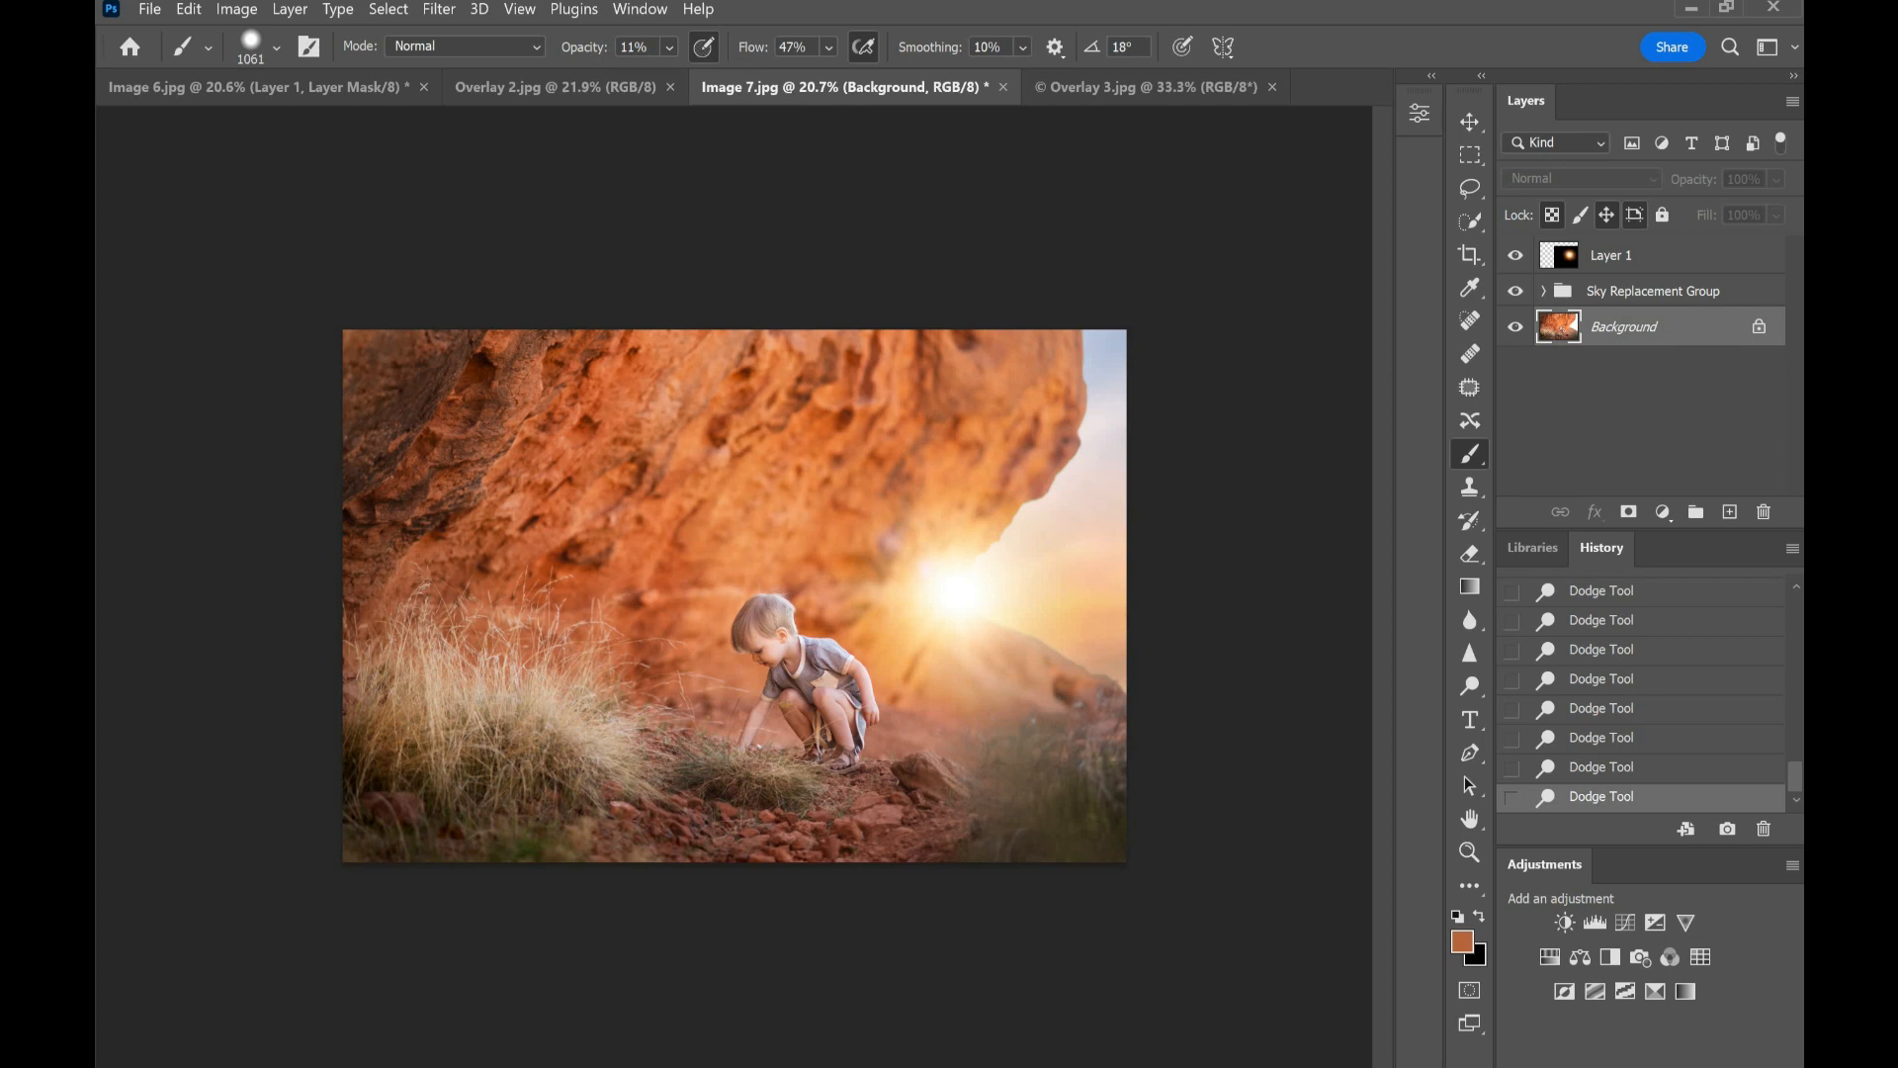
{"action": "left_click", "coordinate": [979, 682]}
{"action": "left_click", "coordinate": [979, 682]}
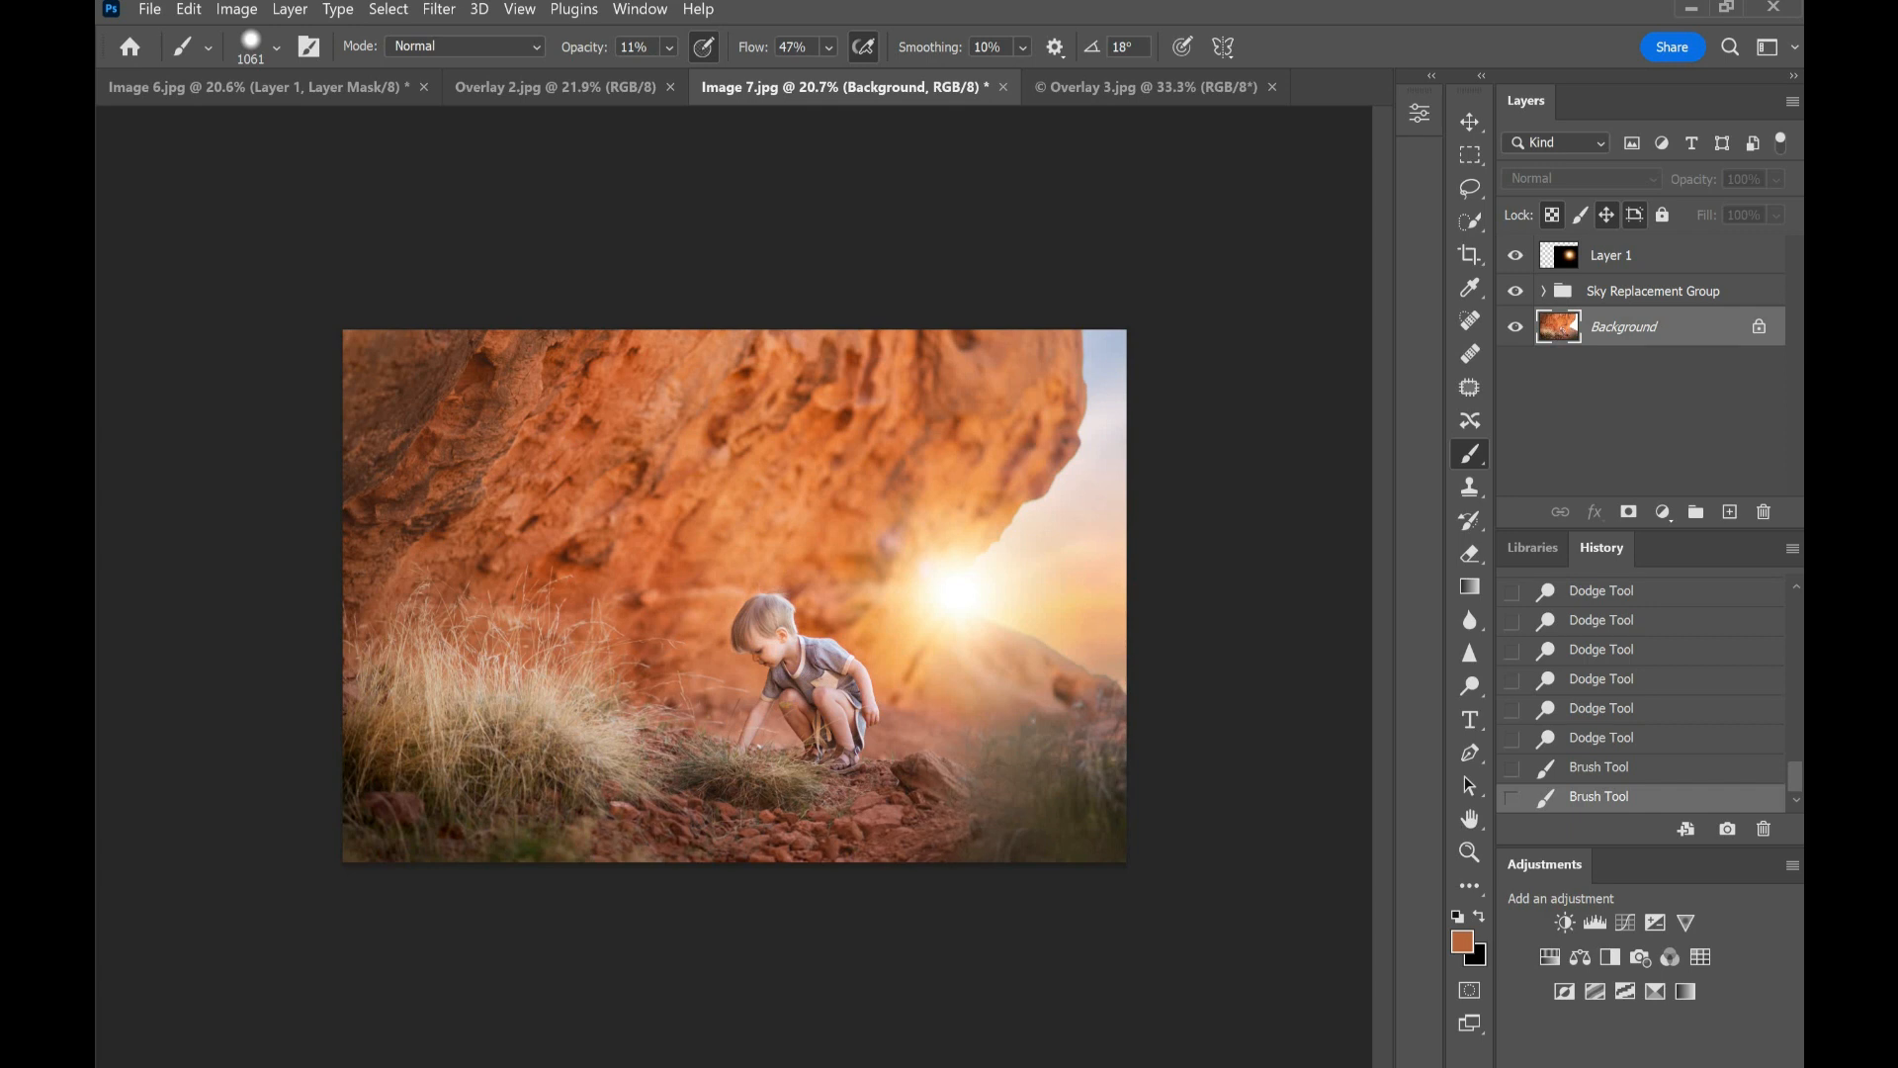
{"action": "left_click", "coordinate": [989, 692]}
Step: Set the foreground color to white
{"action": "key", "text": "alt"}
{"action": "left_click_drag", "start_coordinate": [1176, 450], "coordinate": [1107, 155]}
{"action": "left_click", "coordinate": [1641, 272]}
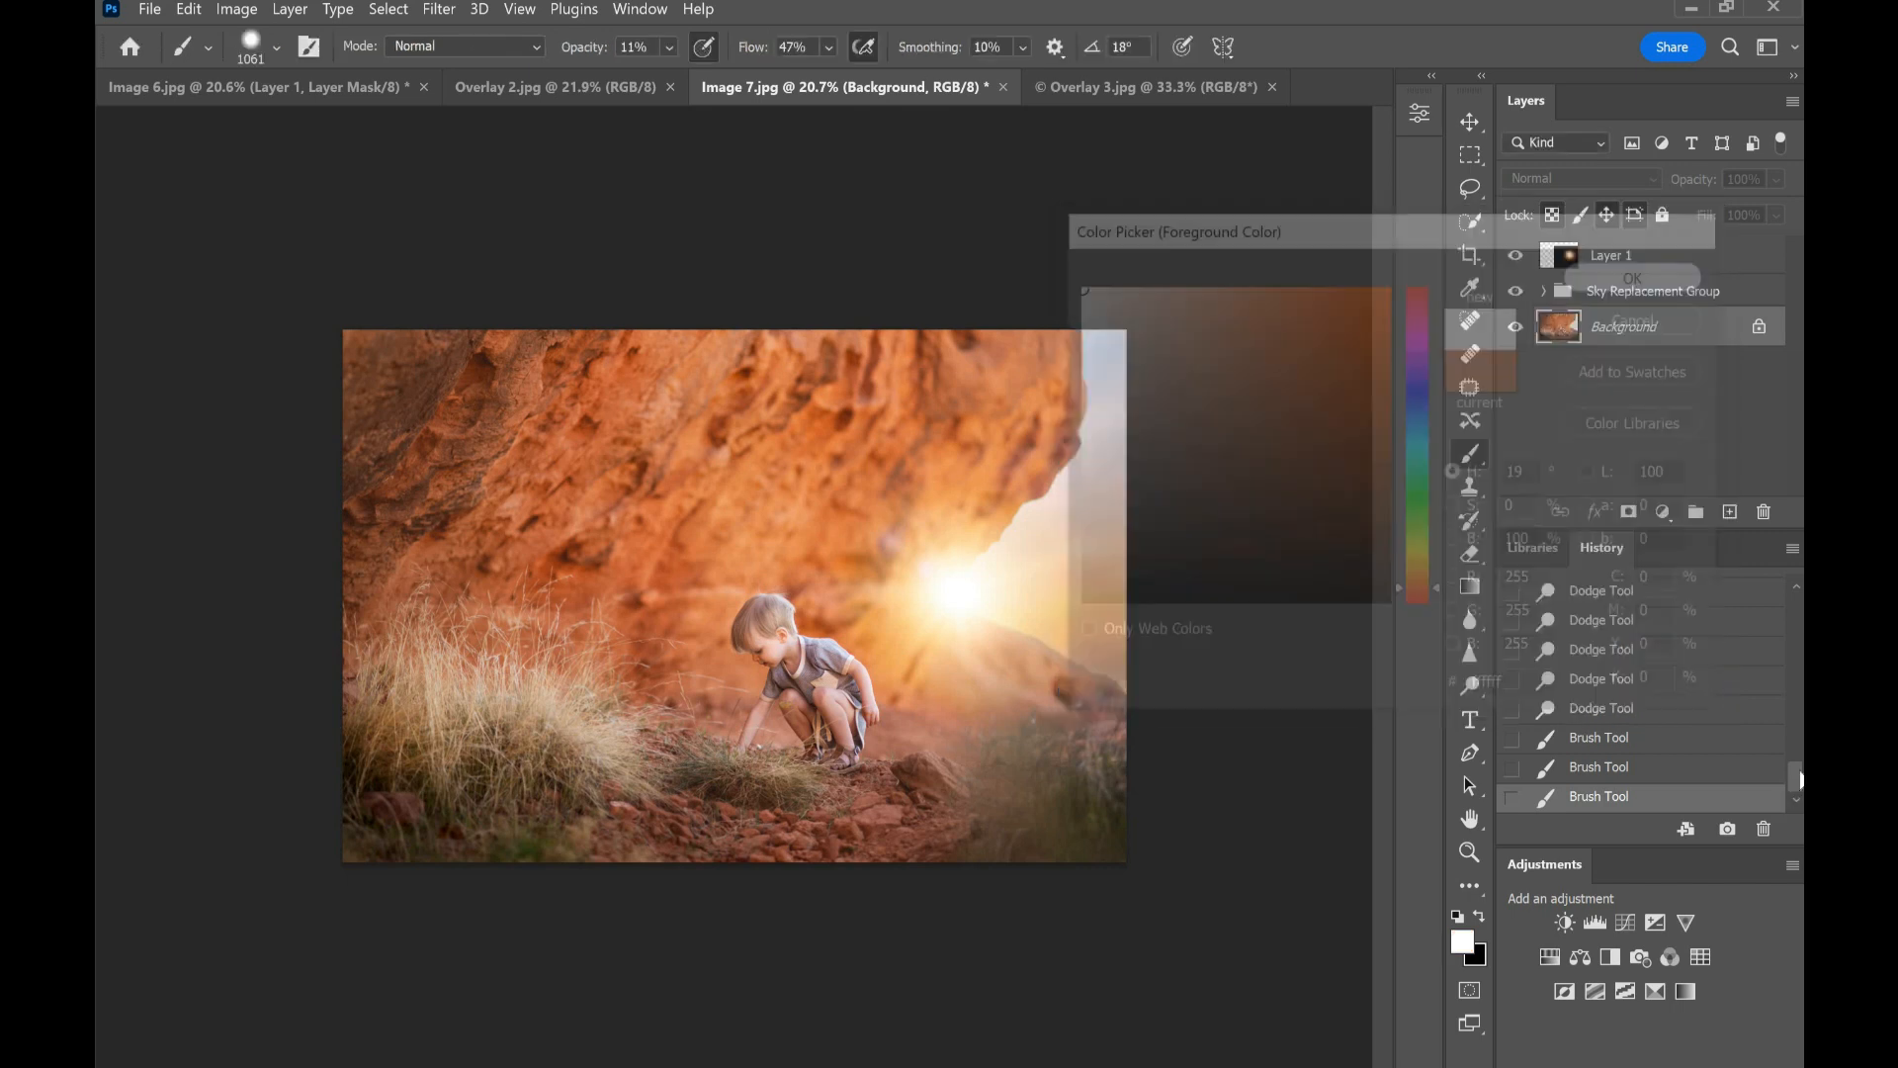
Step: Compare the original Image 7.jpg with the finished edit by stepping to the first history state and back to the latest
{"action": "left_click_drag", "start_coordinate": [1801, 786], "coordinate": [1794, 546]}
{"action": "left_click", "coordinate": [1608, 591]}
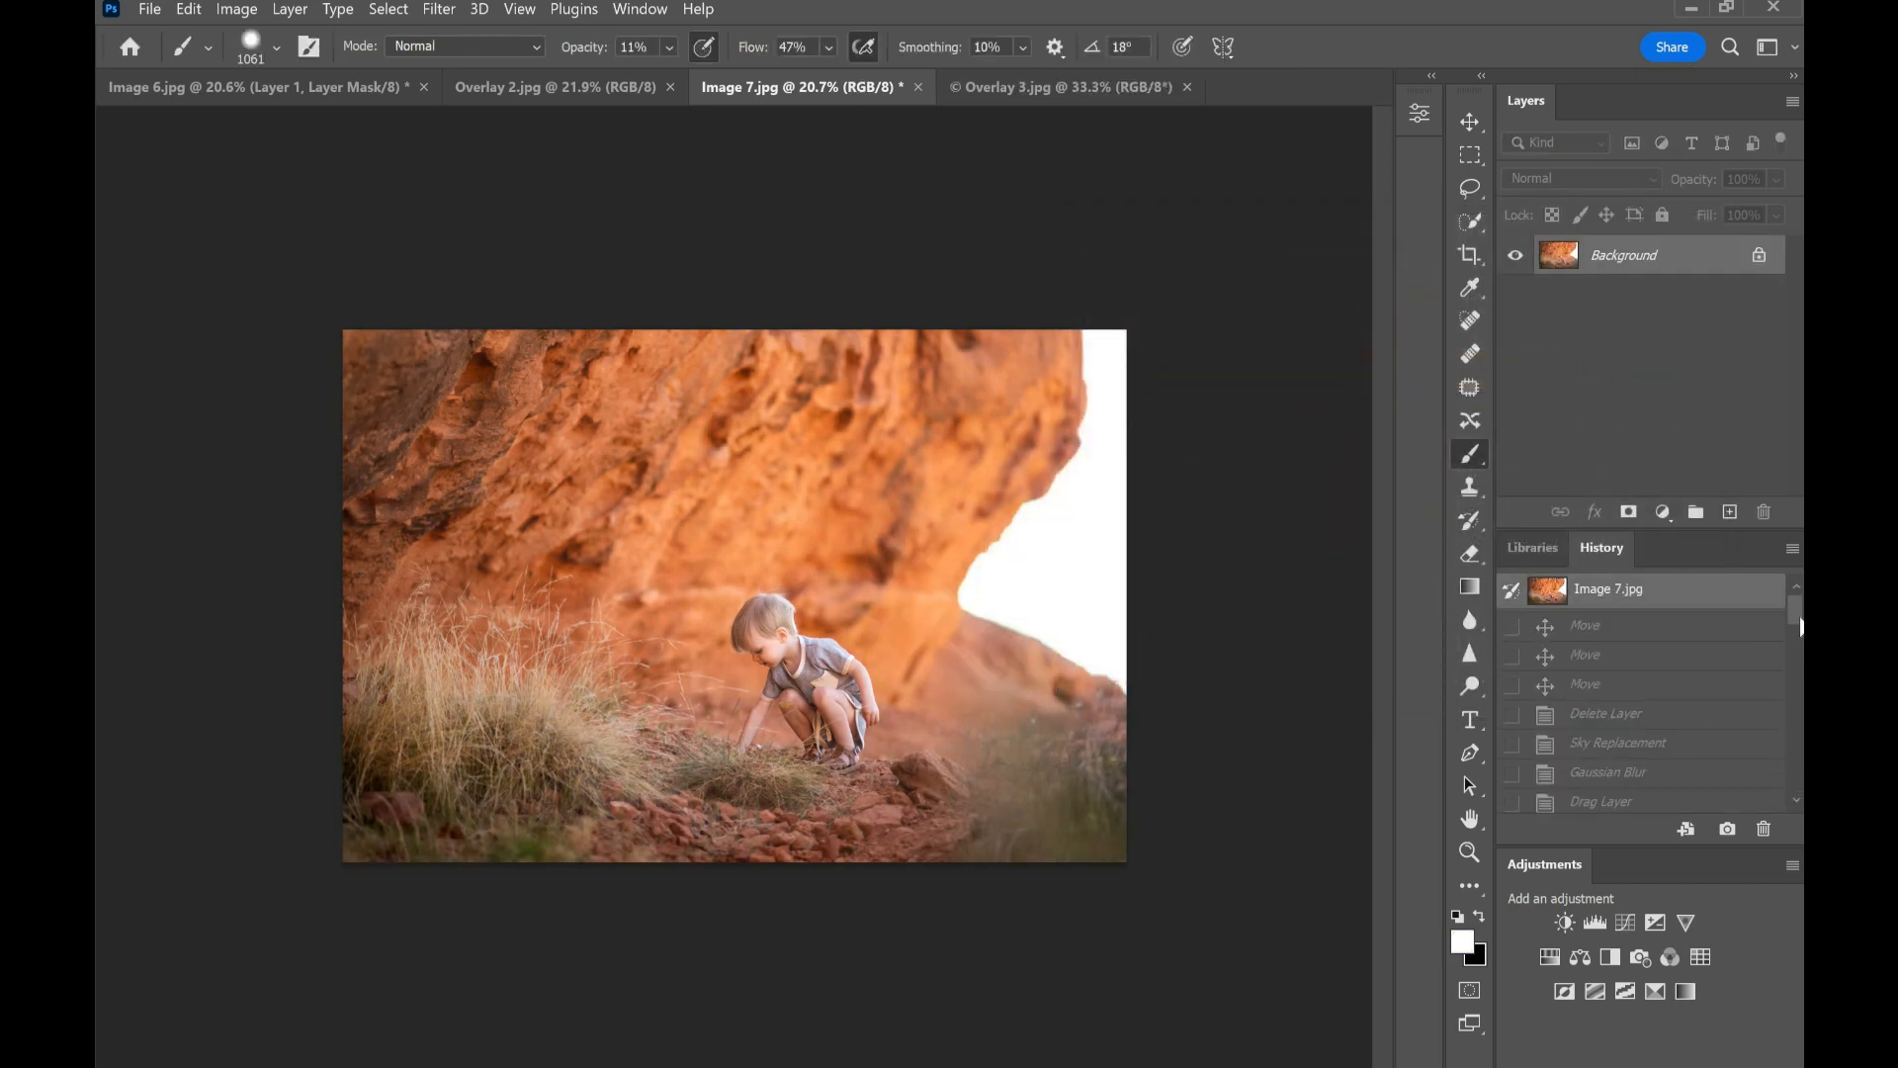
{"action": "left_click_drag", "start_coordinate": [1799, 612], "coordinate": [1799, 786]}
{"action": "left_click", "coordinate": [1661, 797]}
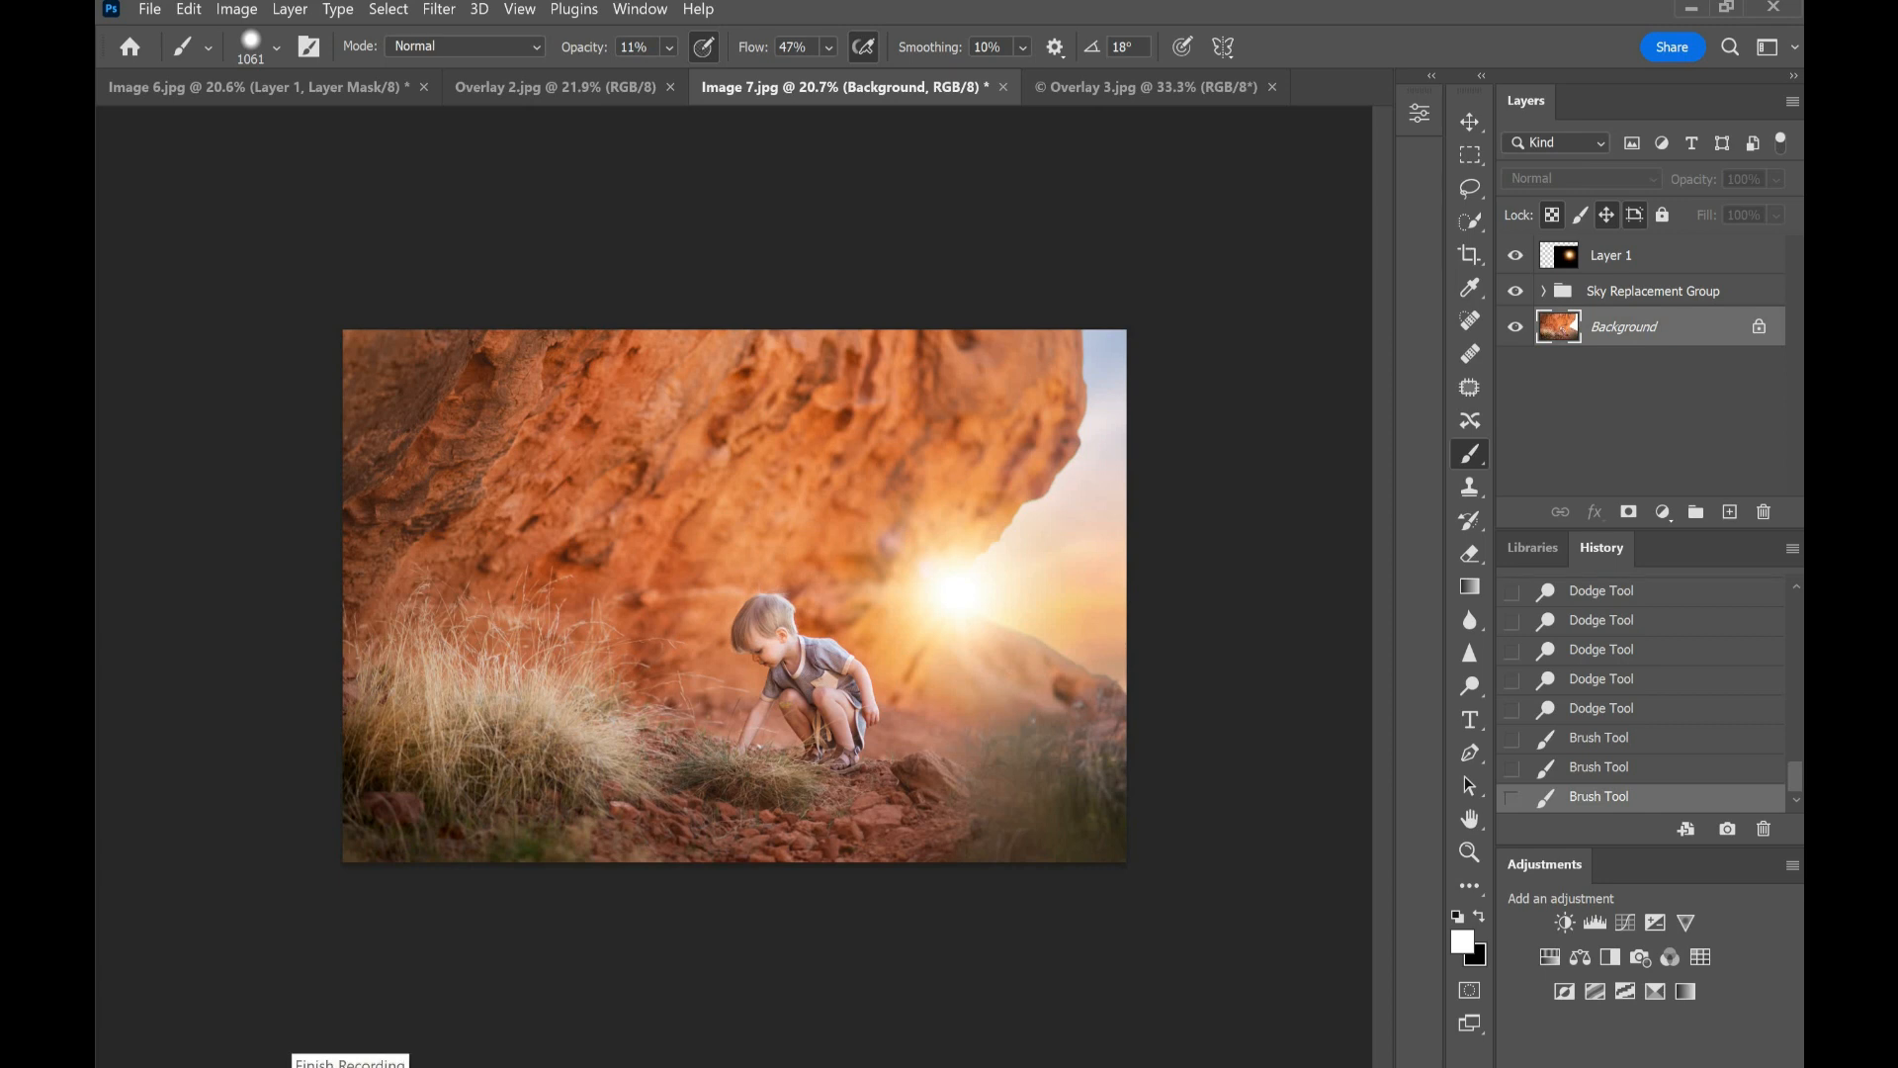
Step: Close all open documents, discarding the changes to Image 6.jpg, and open Image 8.jpg from the recent files
{"action": "left_click", "coordinate": [1213, 87]}
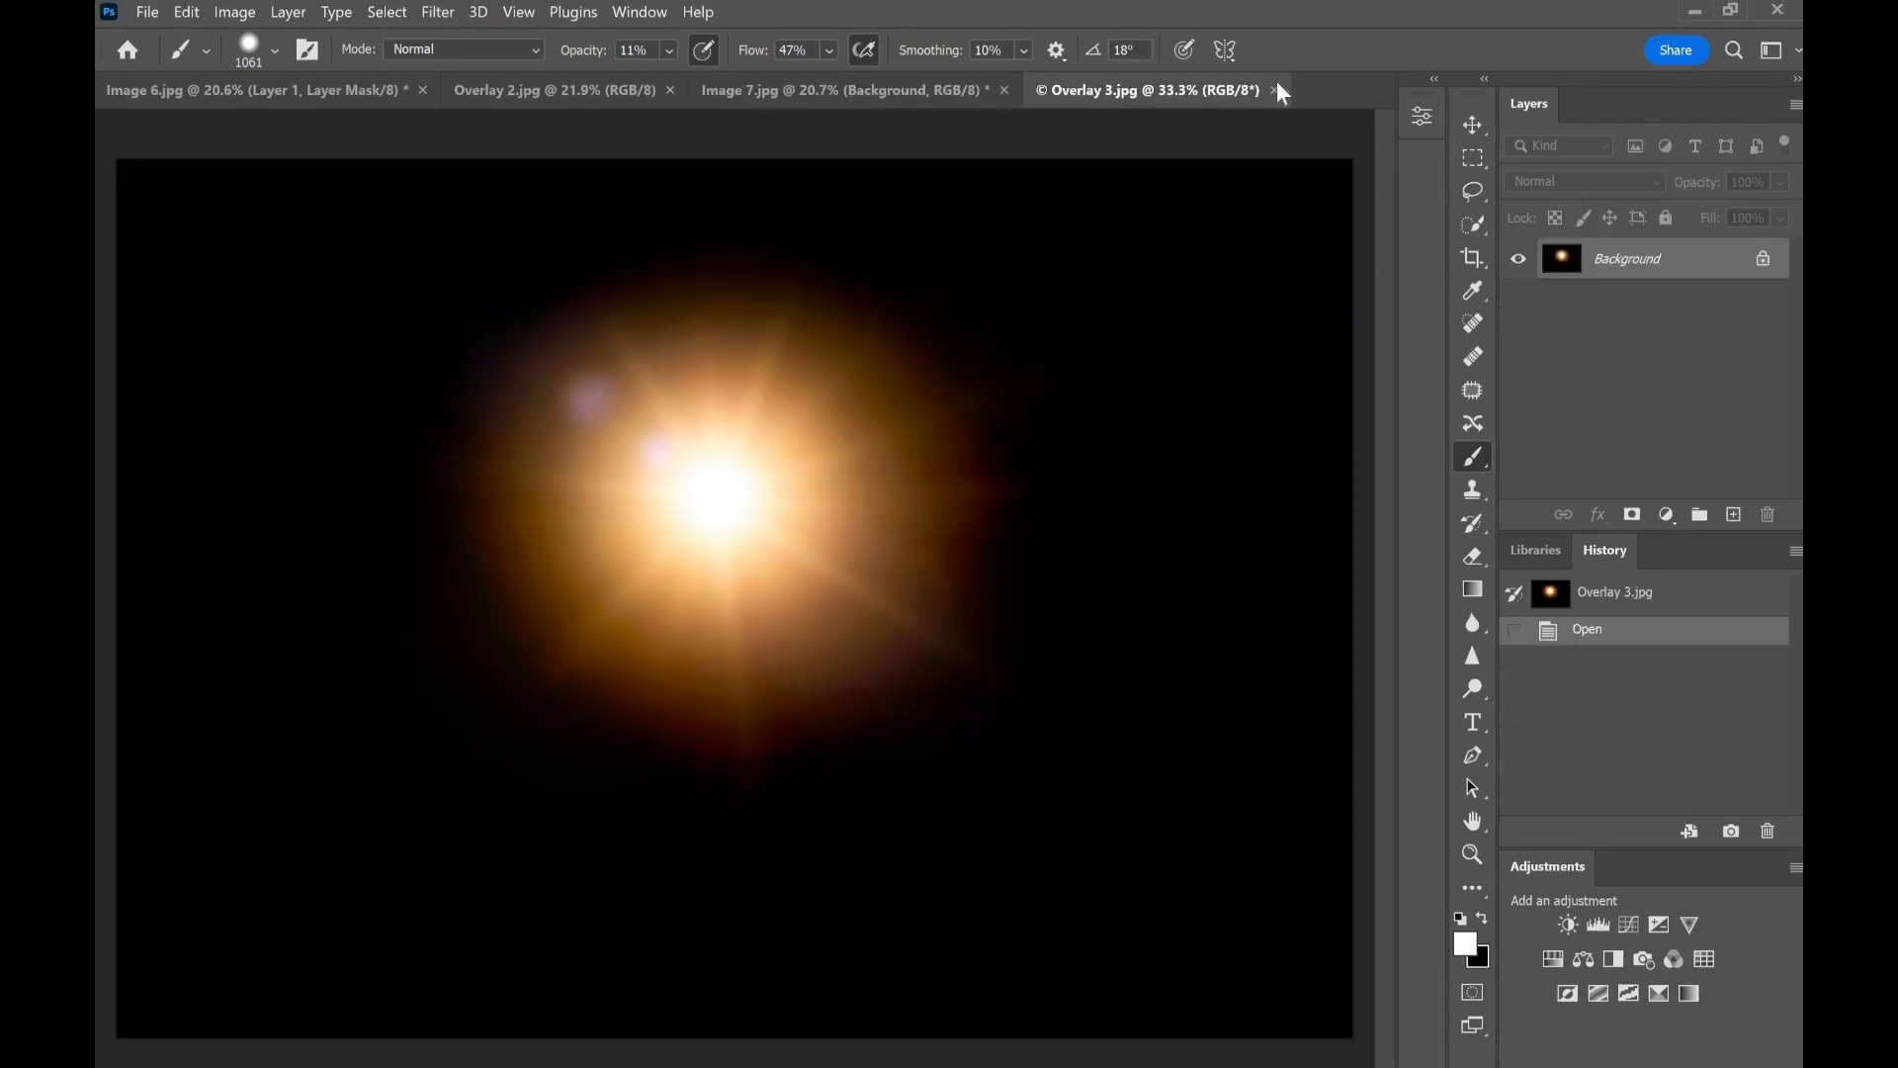
{"action": "left_click", "coordinate": [1005, 90]}
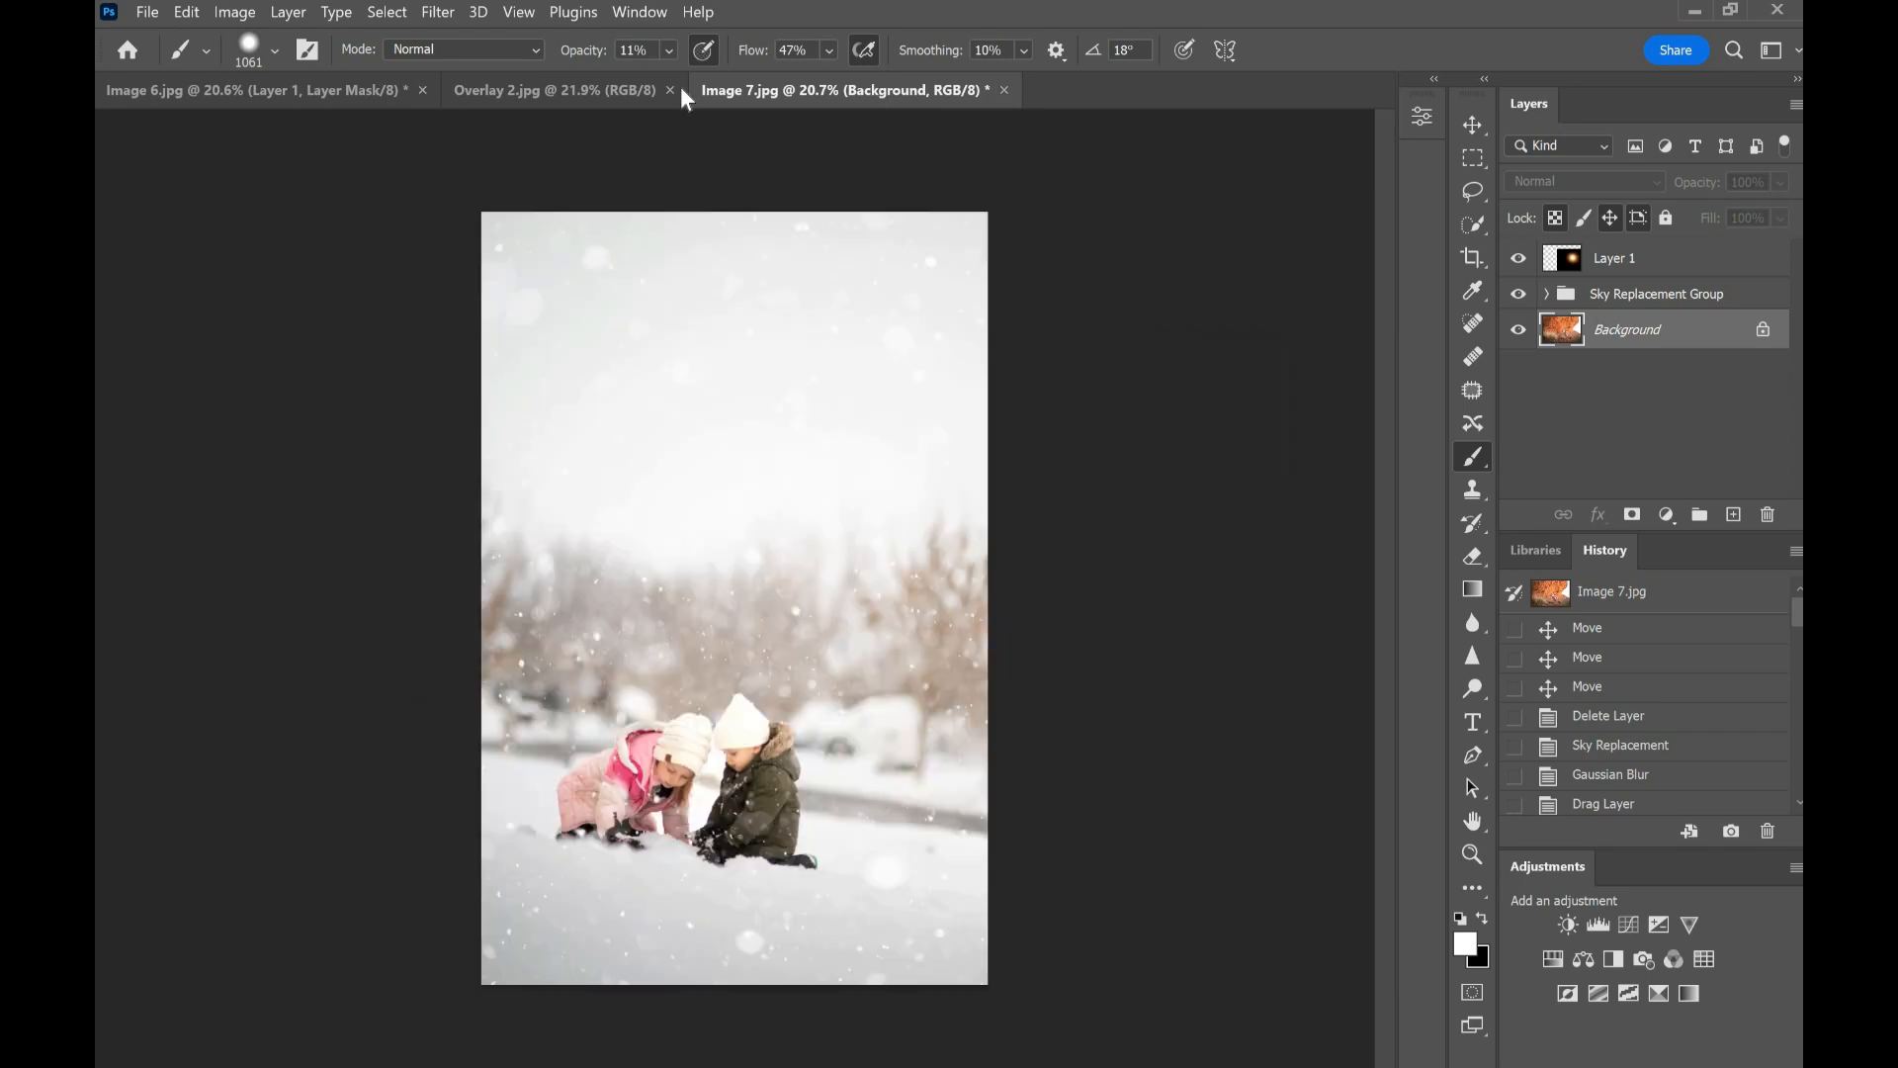
{"action": "left_click", "coordinate": [670, 89]}
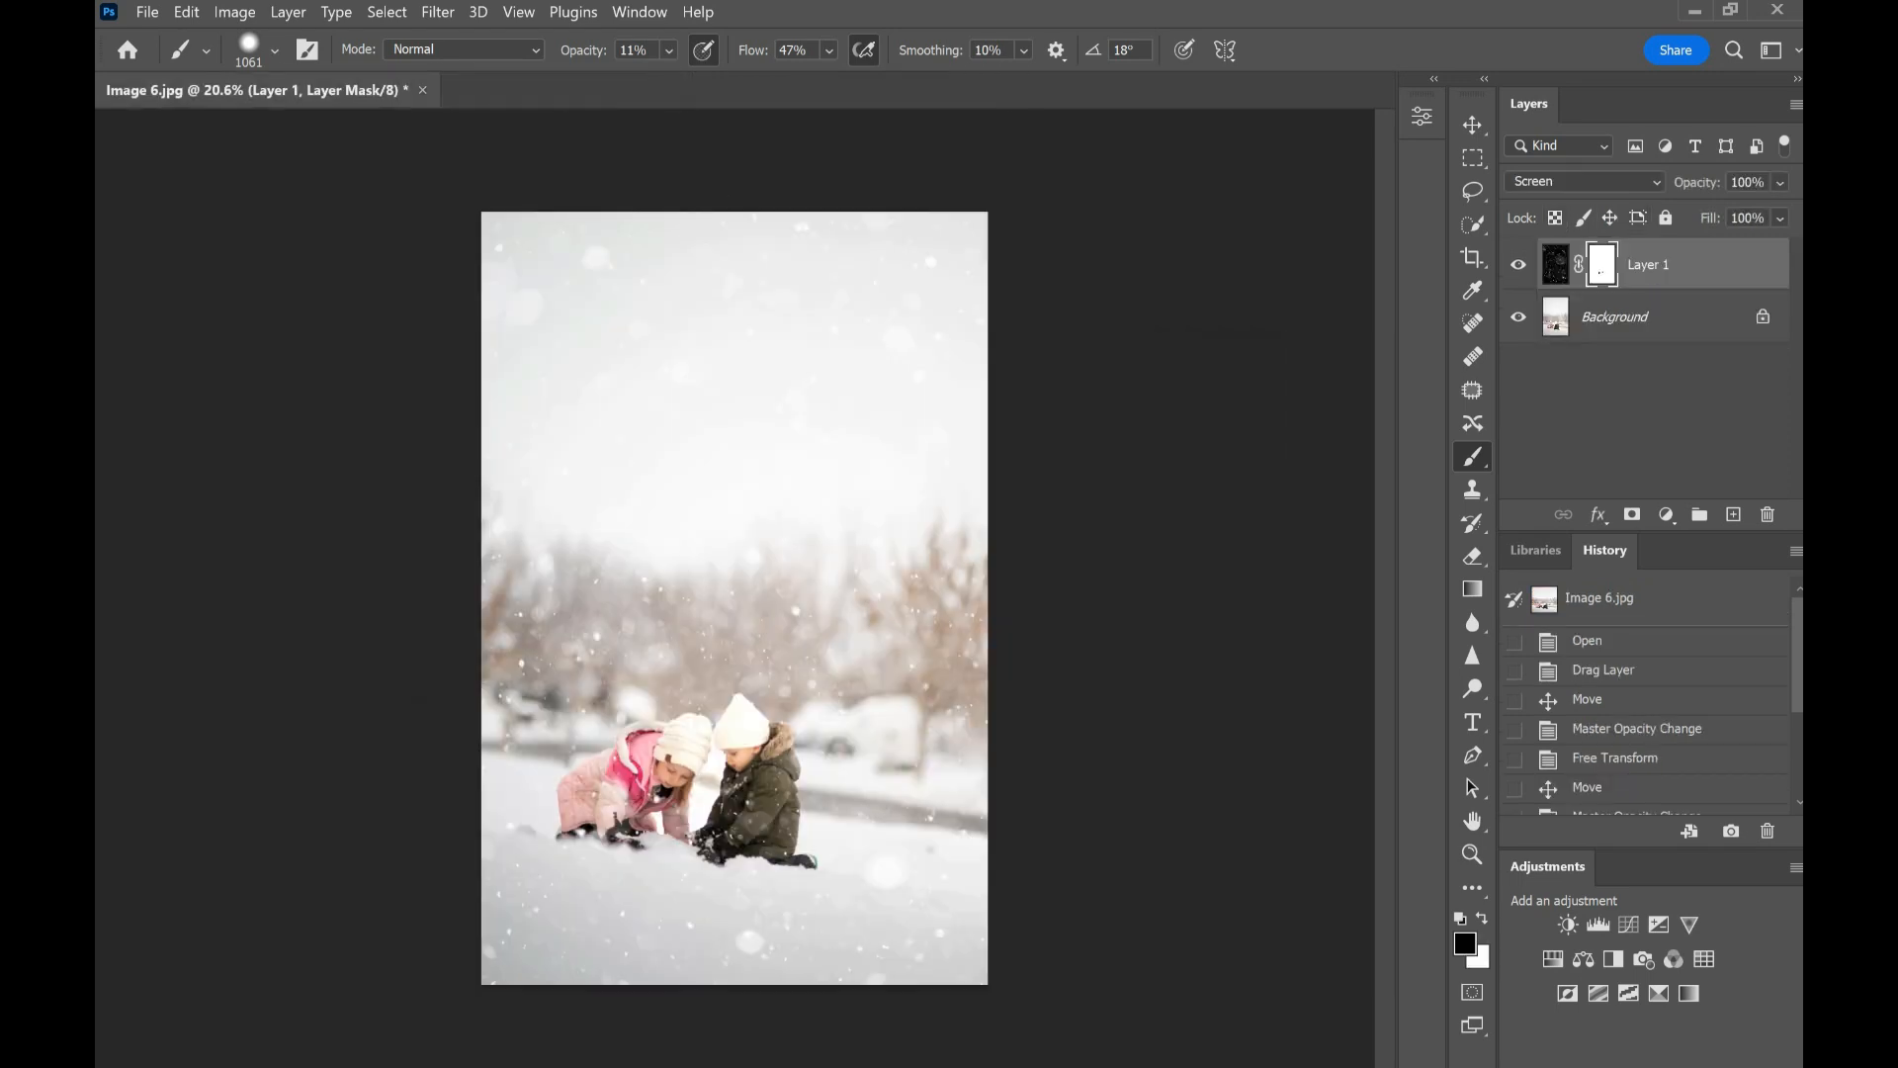
{"action": "left_click", "coordinate": [423, 90]}
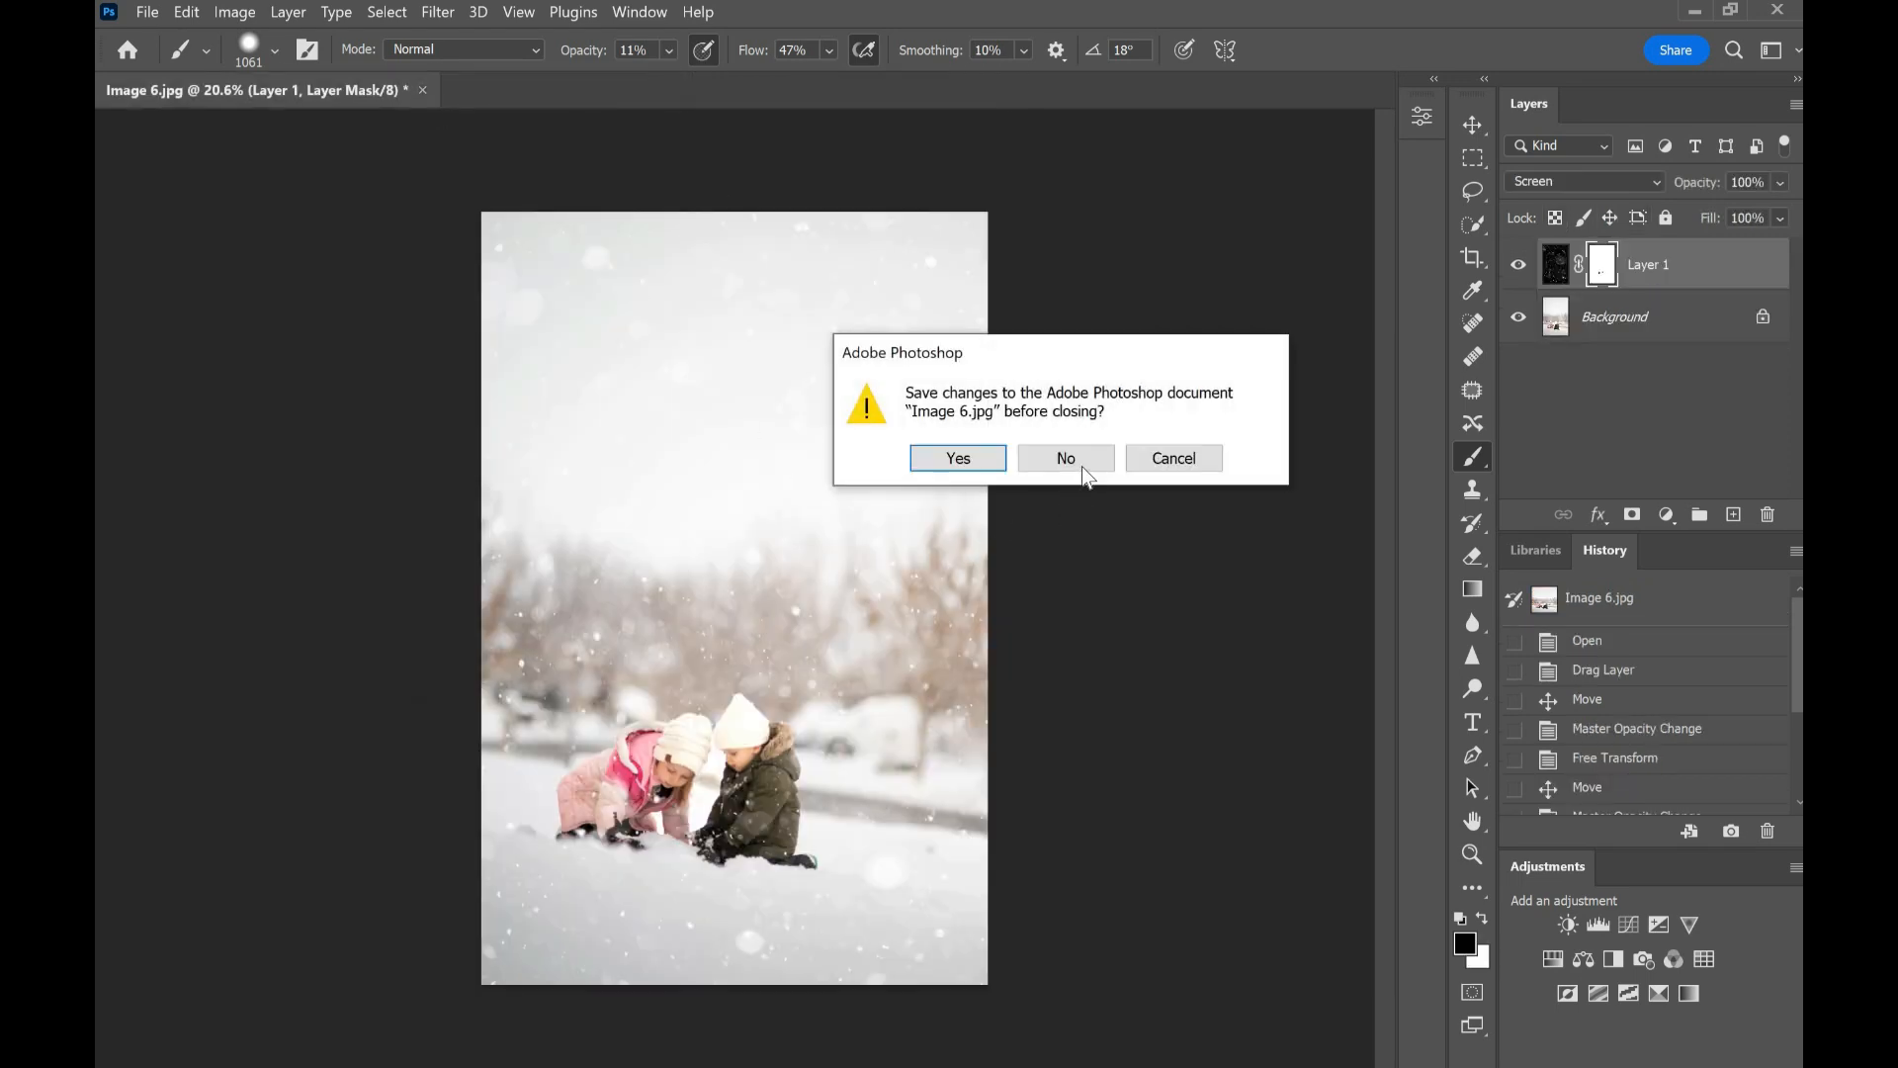
{"action": "left_click", "coordinate": [1081, 466]}
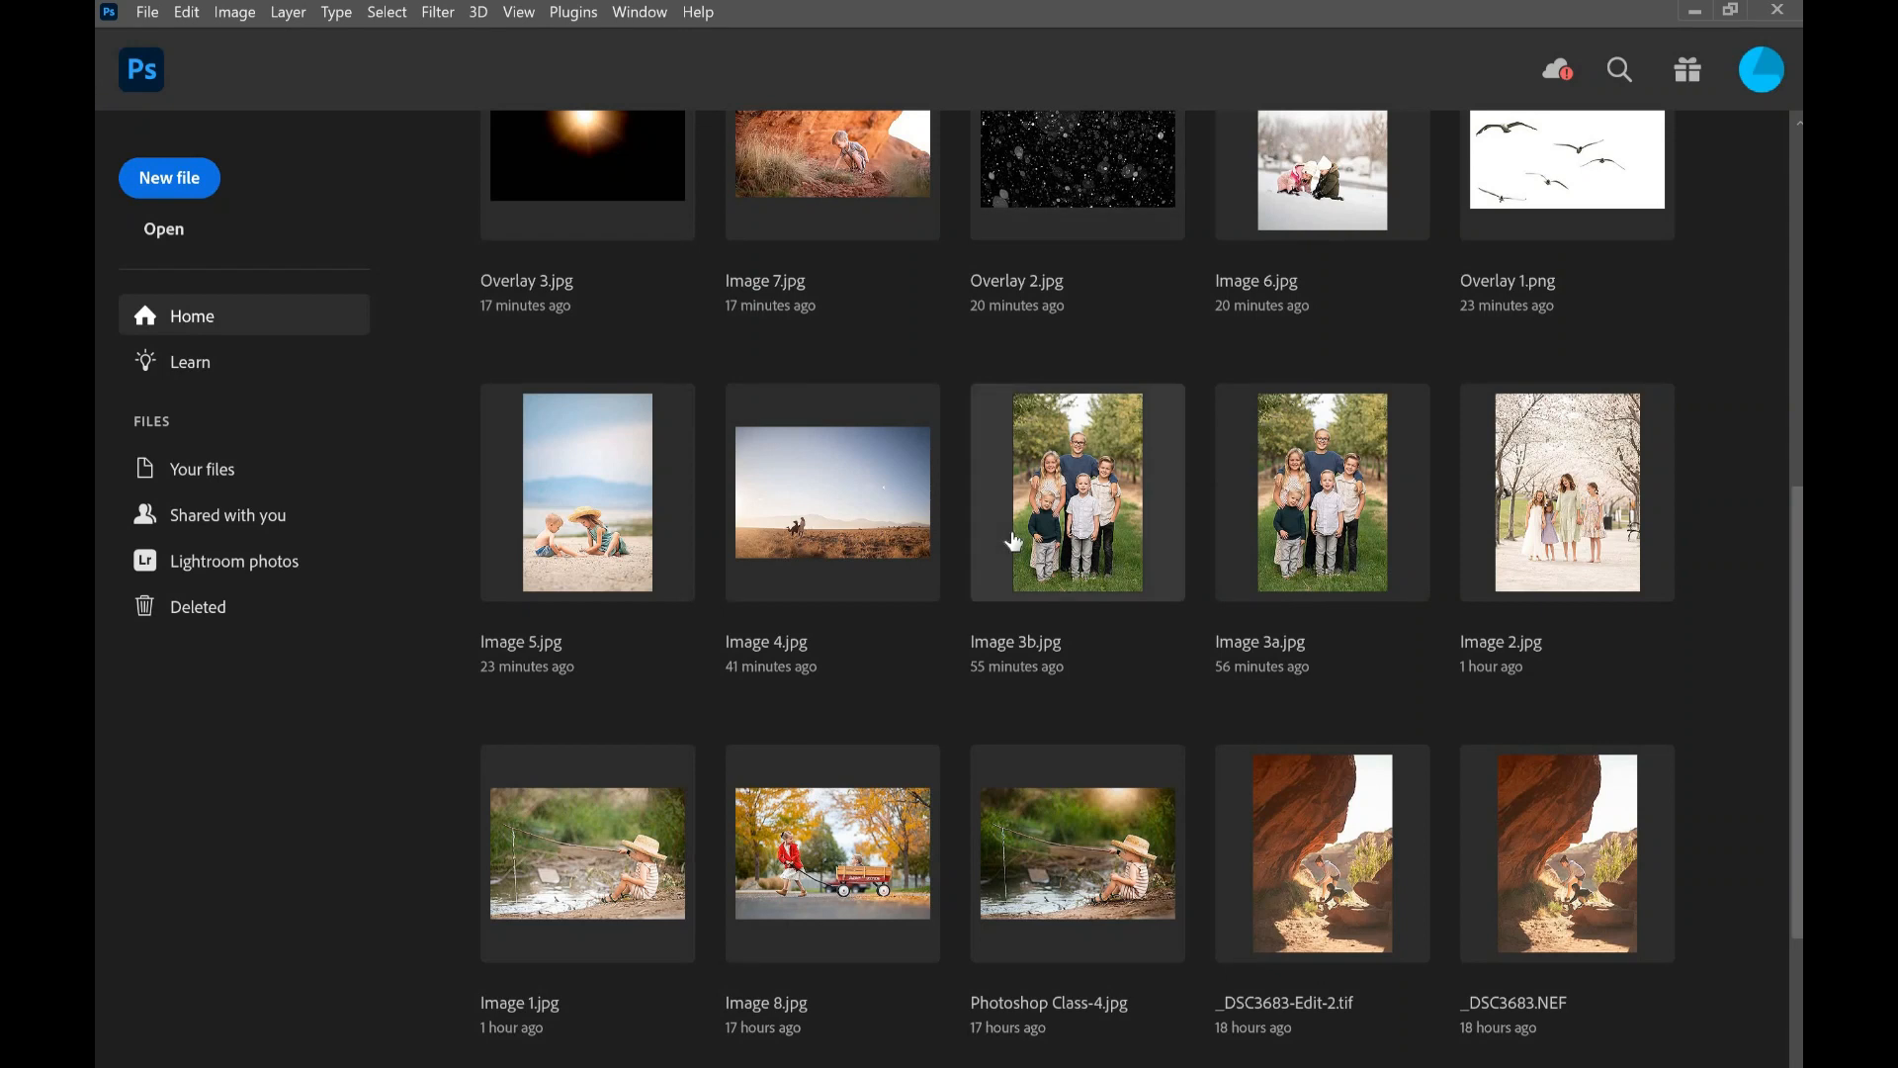
{"action": "left_click", "coordinate": [850, 847]}
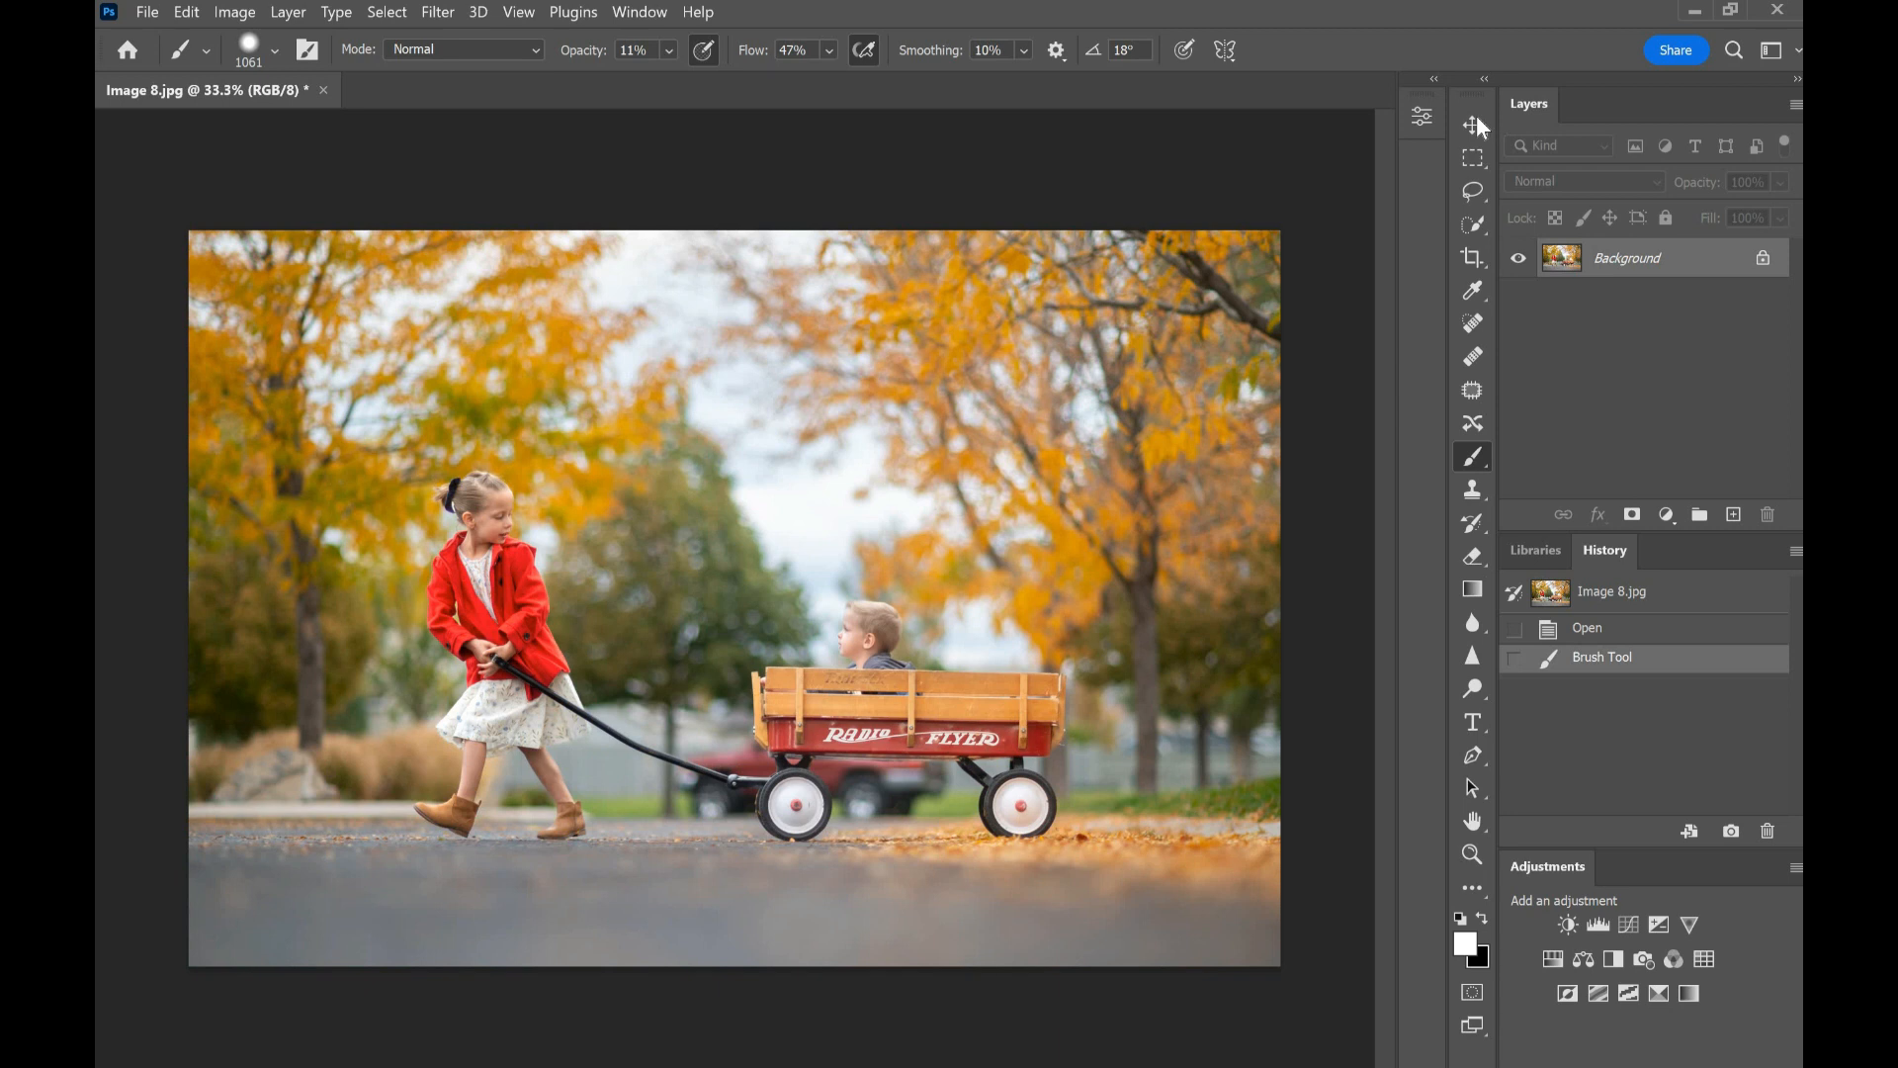
Step: Quick-select the girl's red jacket along the sleeve, shoulder and front panel on the image's left side with a 16 px Quick Selection brush
{"action": "left_click", "coordinate": [1474, 122]}
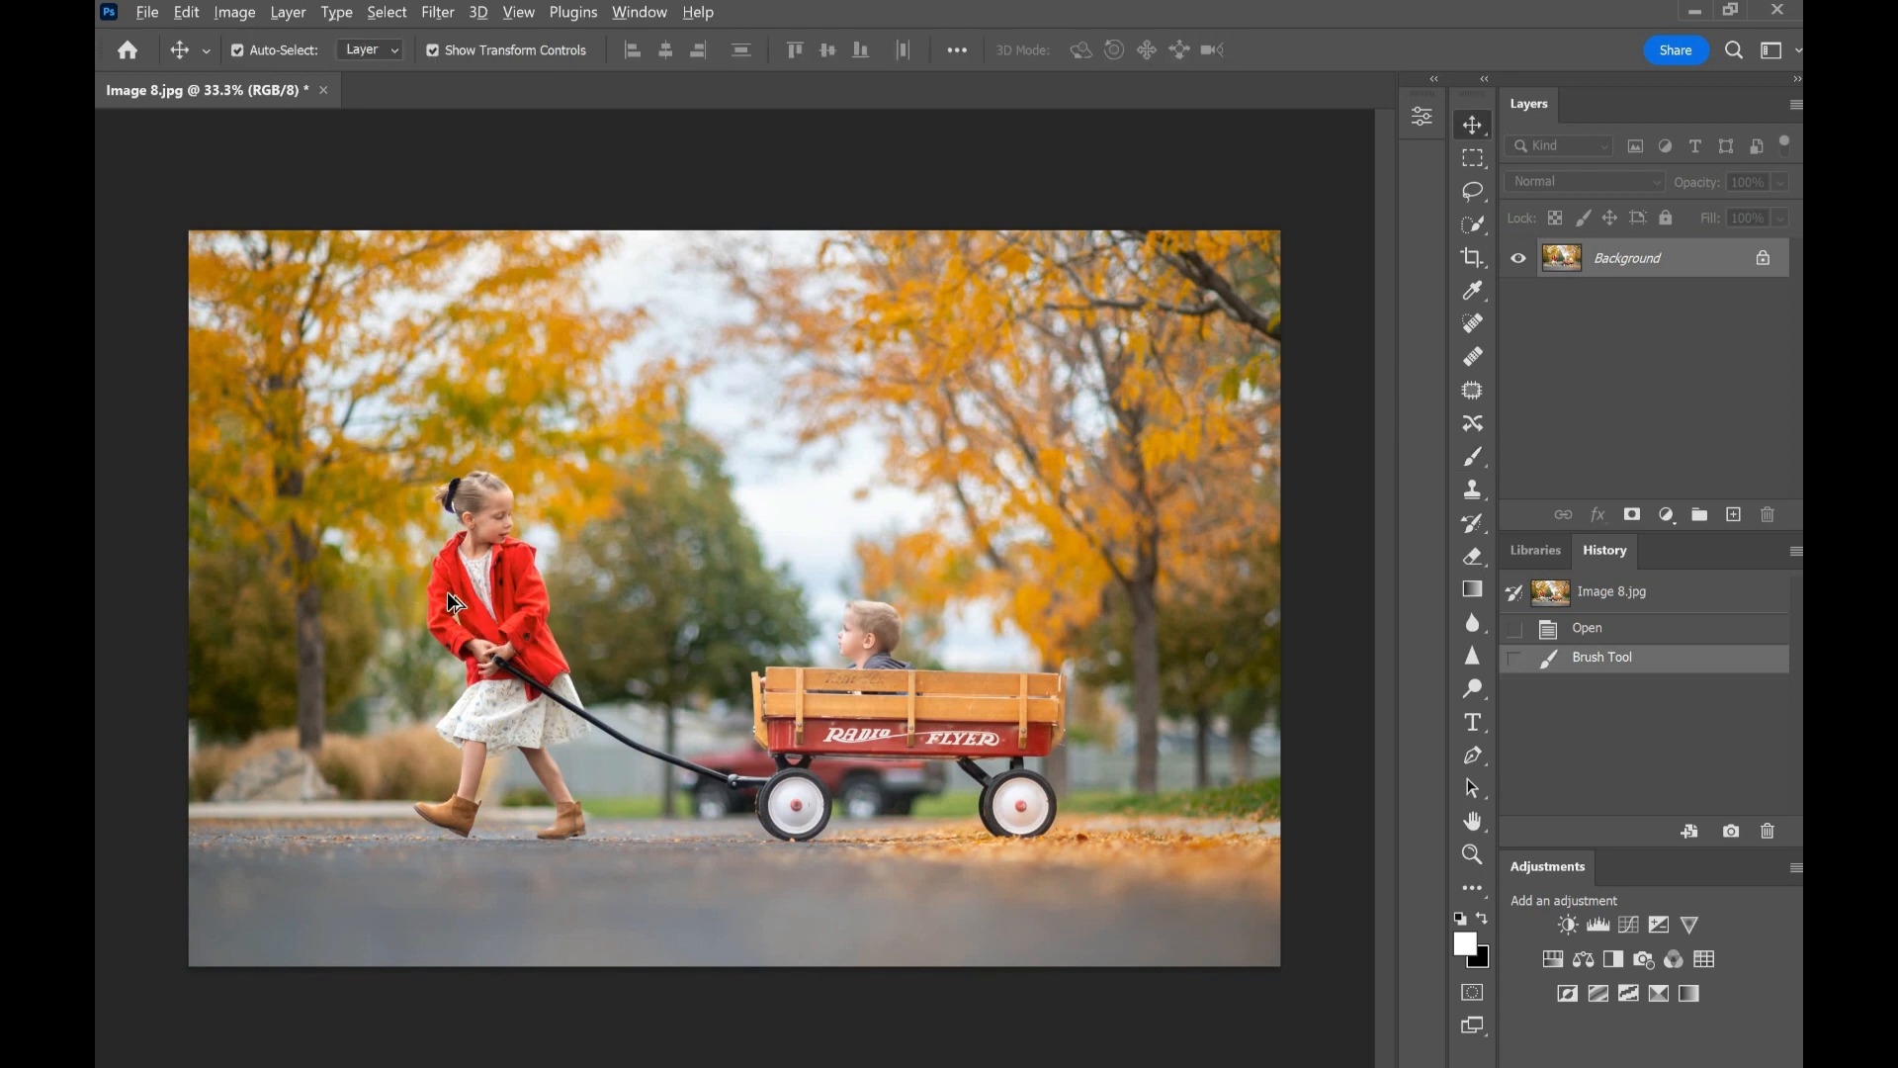
{"action": "scroll", "coordinate": [454, 602], "scroll_direction": "up", "scroll_amount": 5}
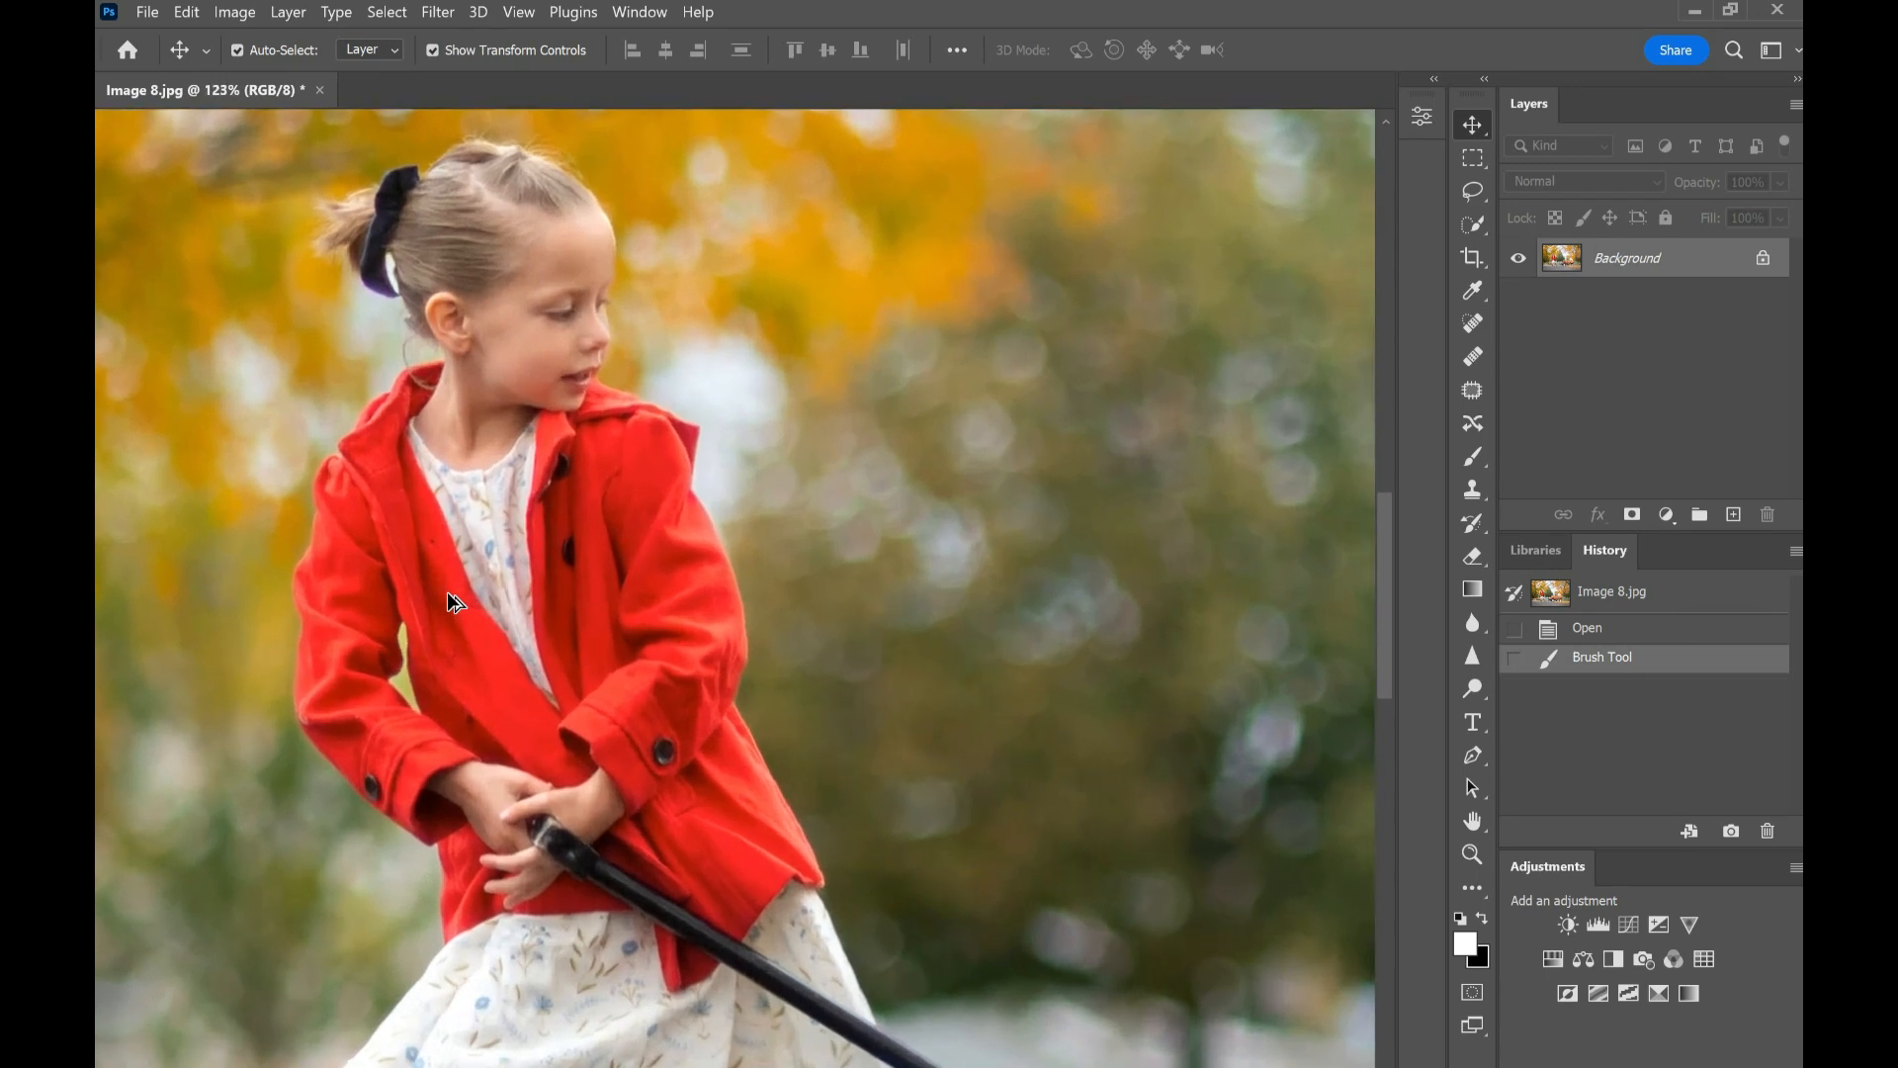
{"action": "scroll", "coordinate": [446, 593], "scroll_direction": "up", "scroll_amount": 2}
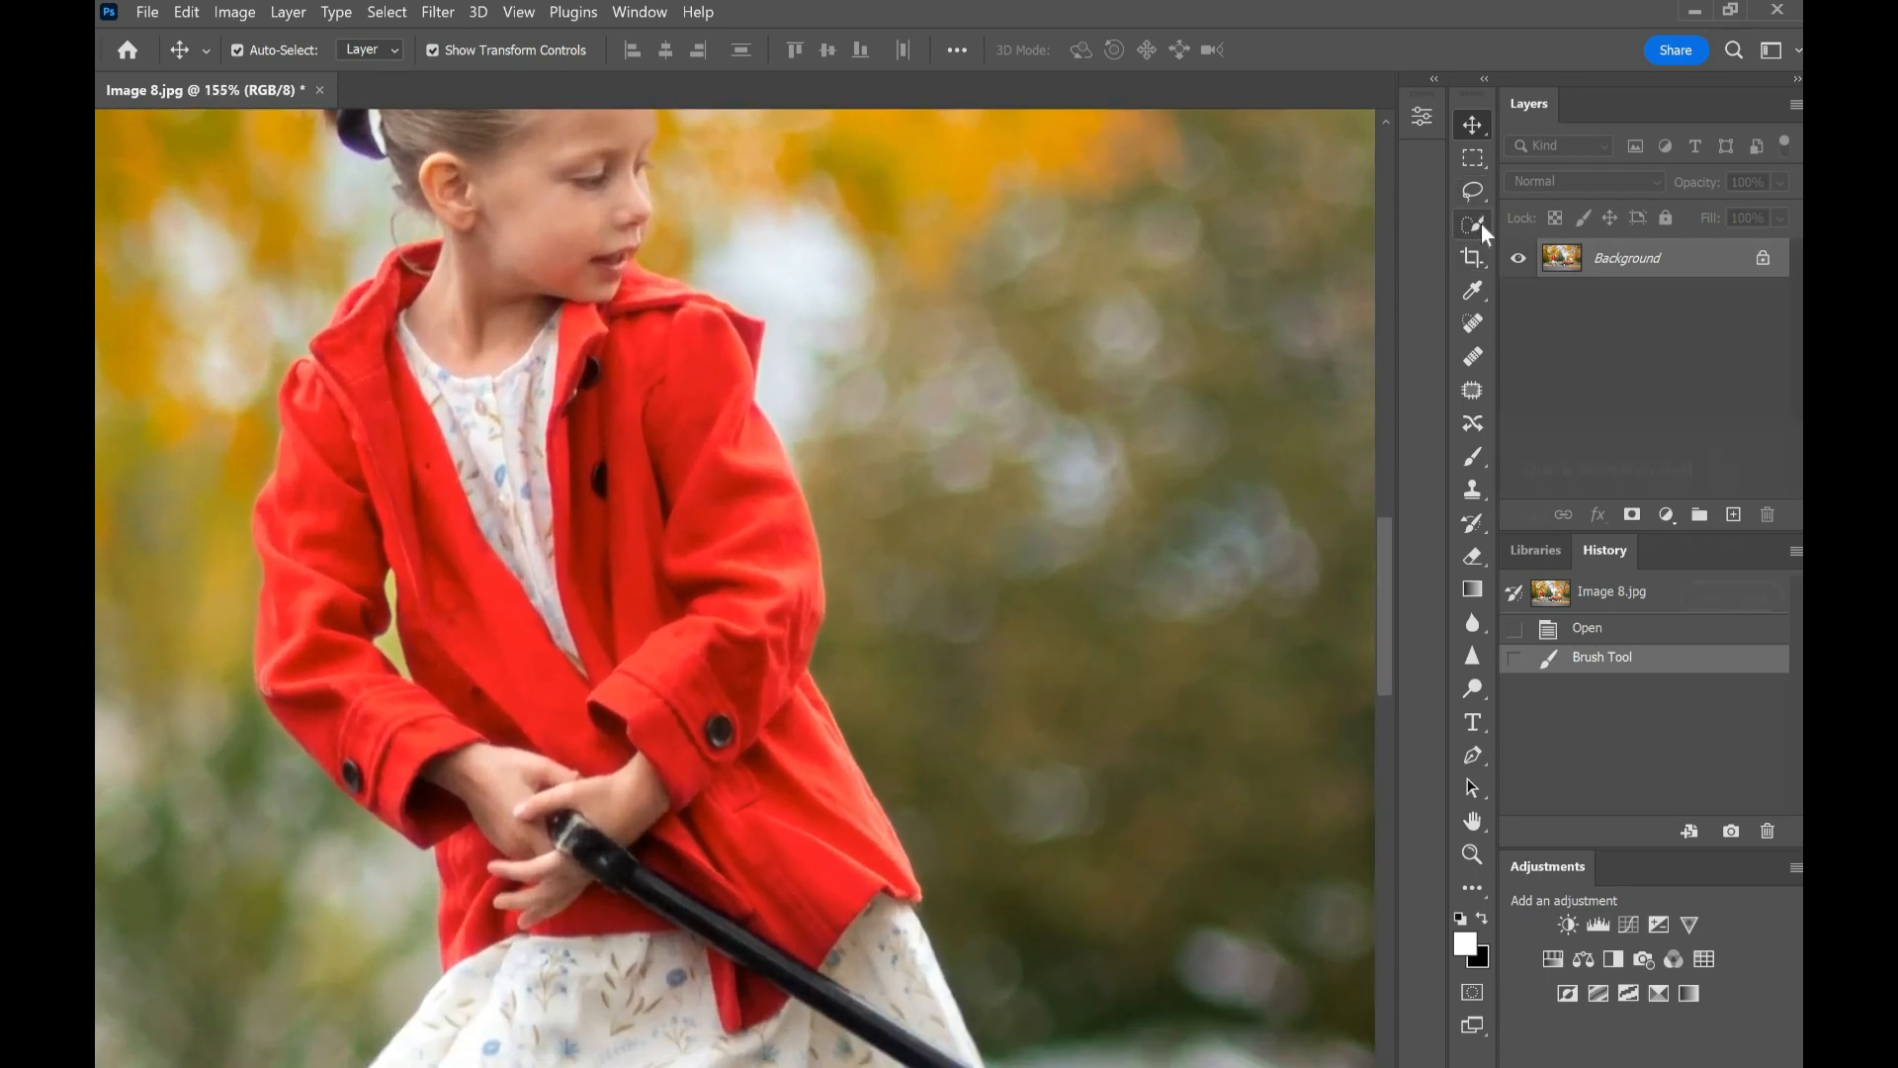
{"action": "left_click_drag", "start_coordinate": [1473, 229], "coordinate": [1530, 229]}
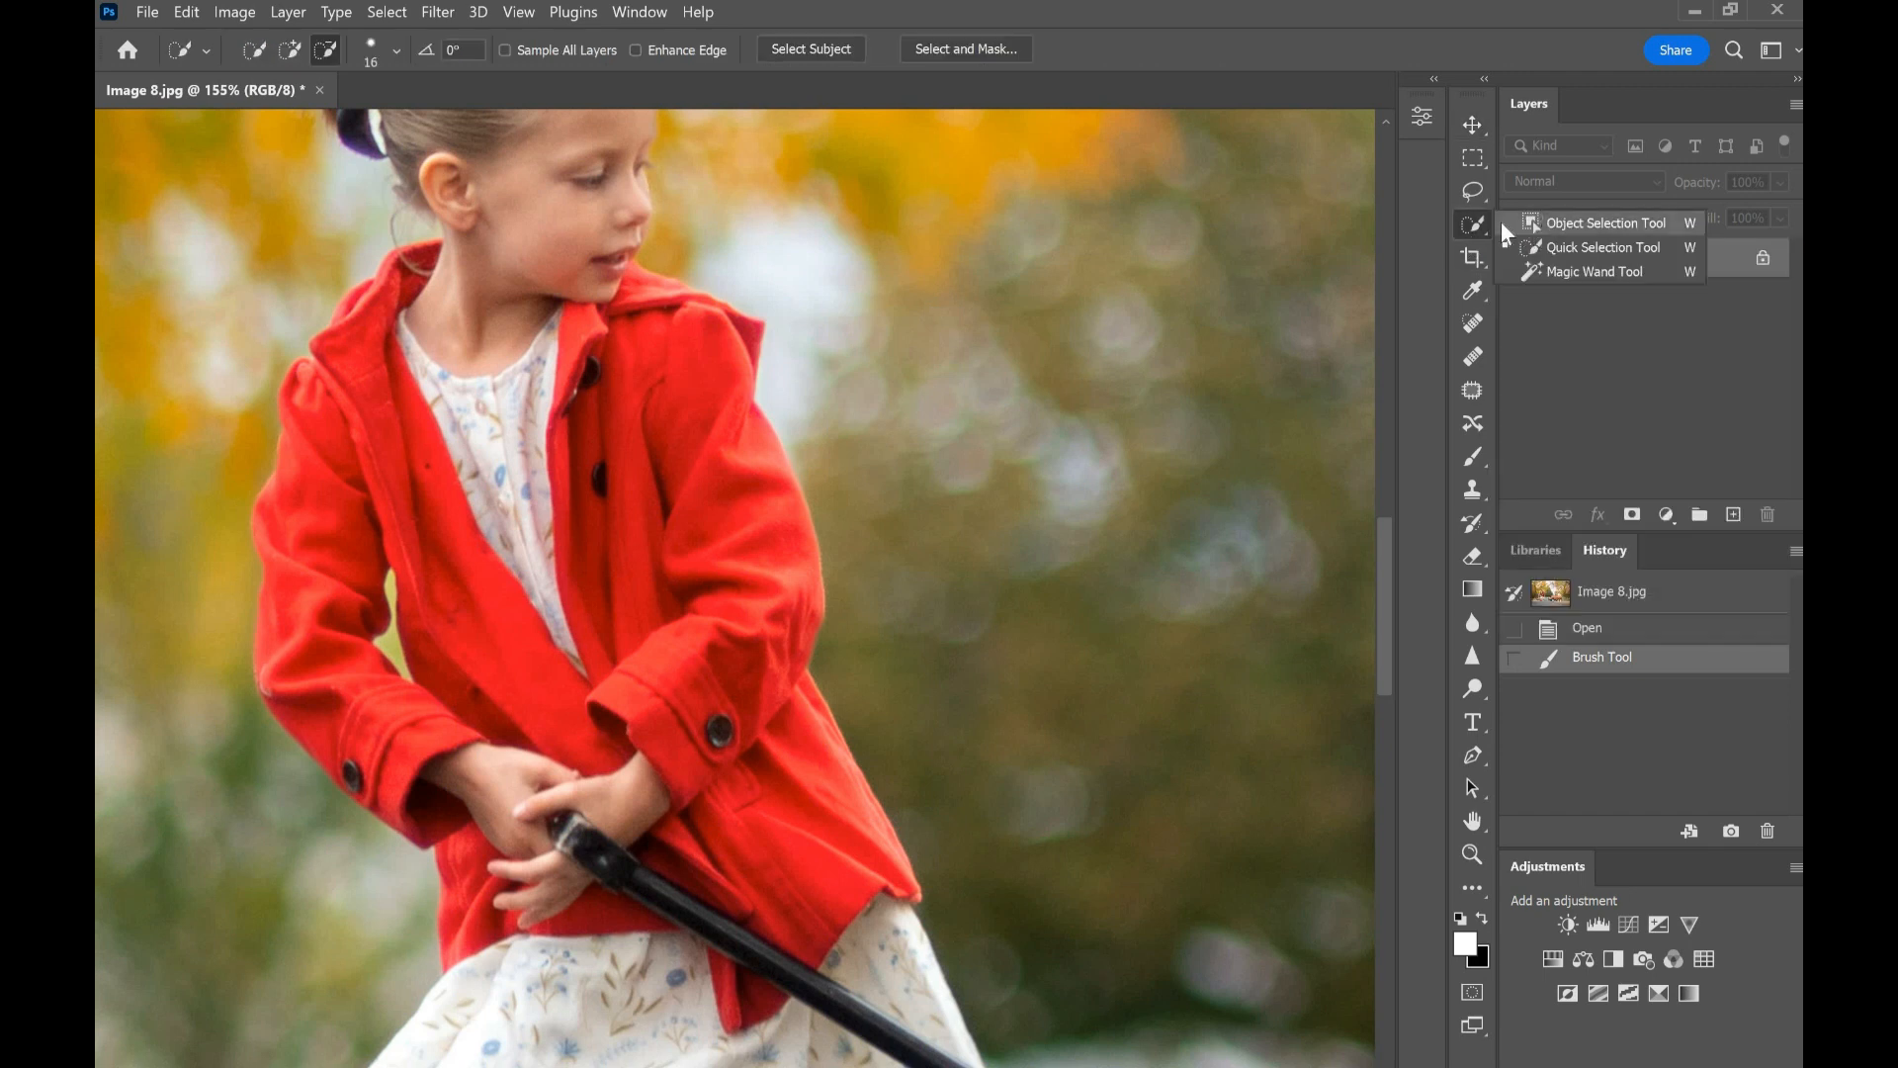
{"action": "left_click", "coordinate": [1532, 225]}
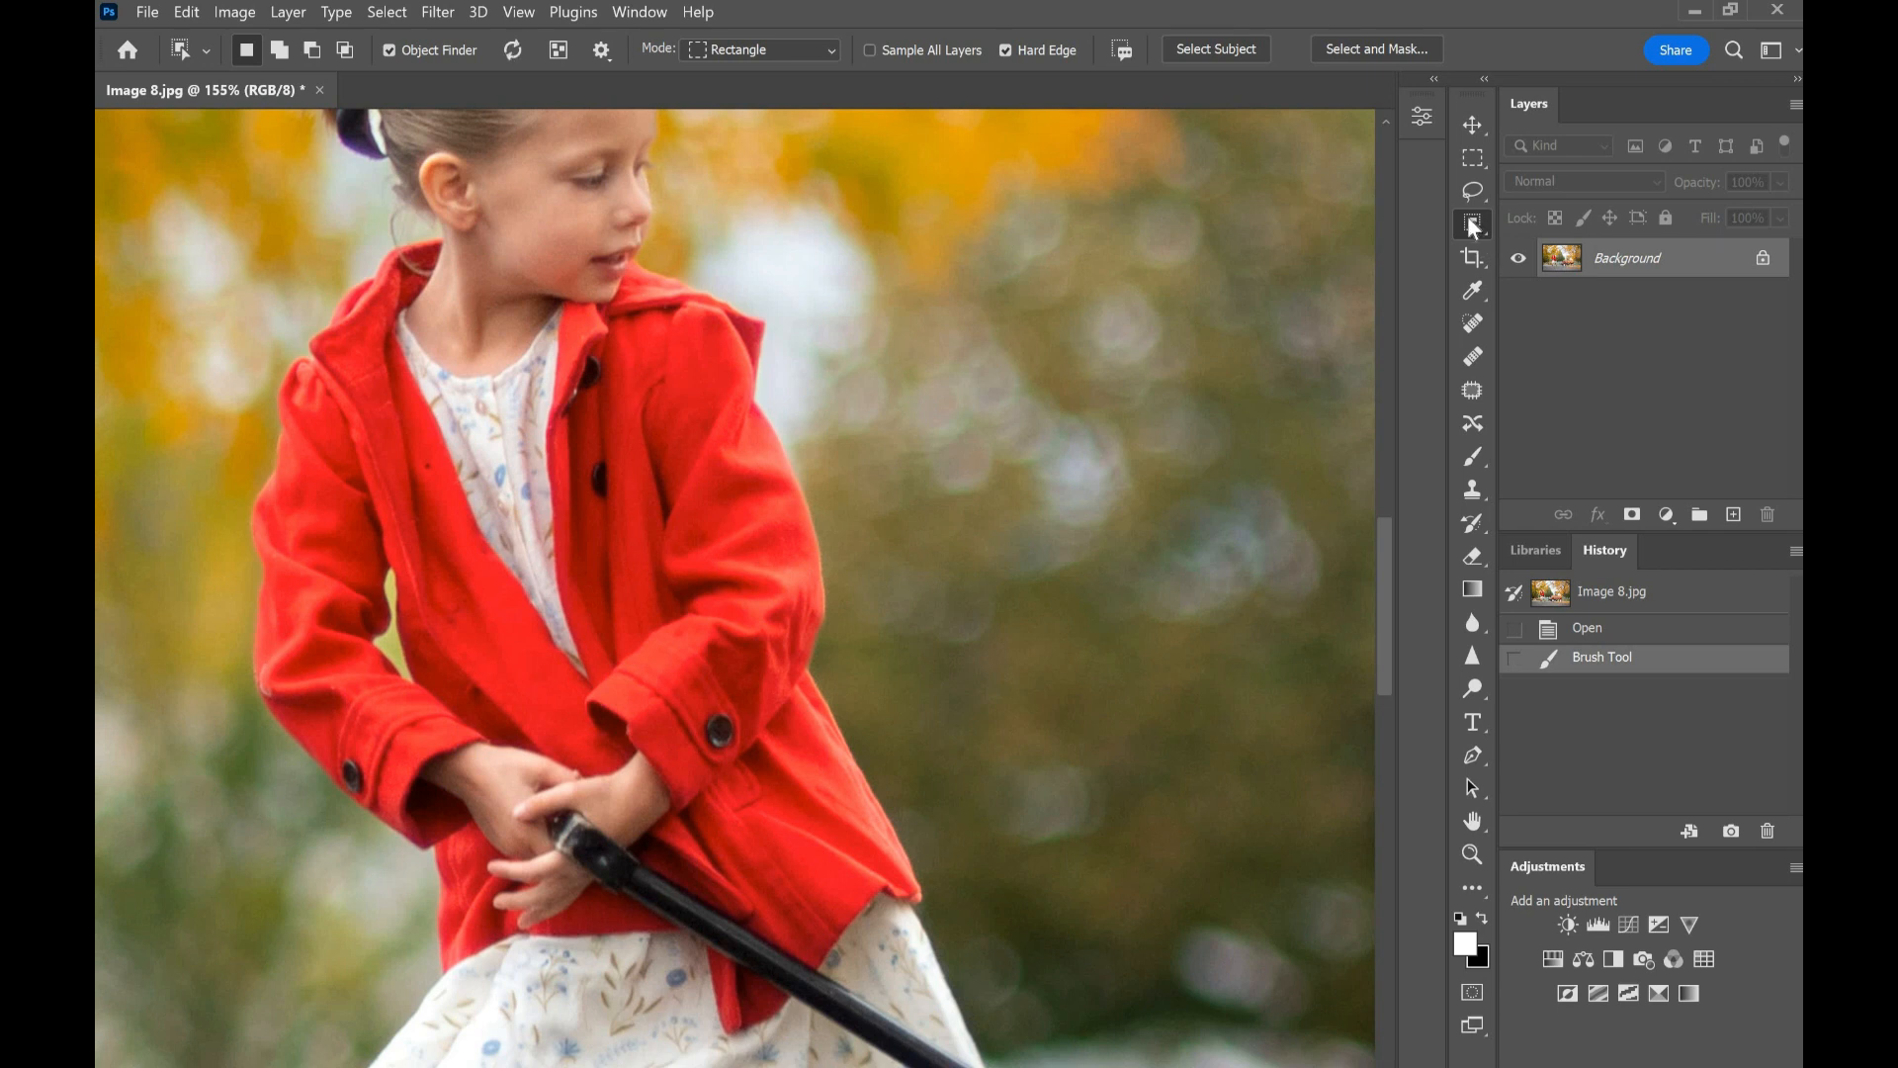
{"action": "right_click", "coordinate": [1470, 223]}
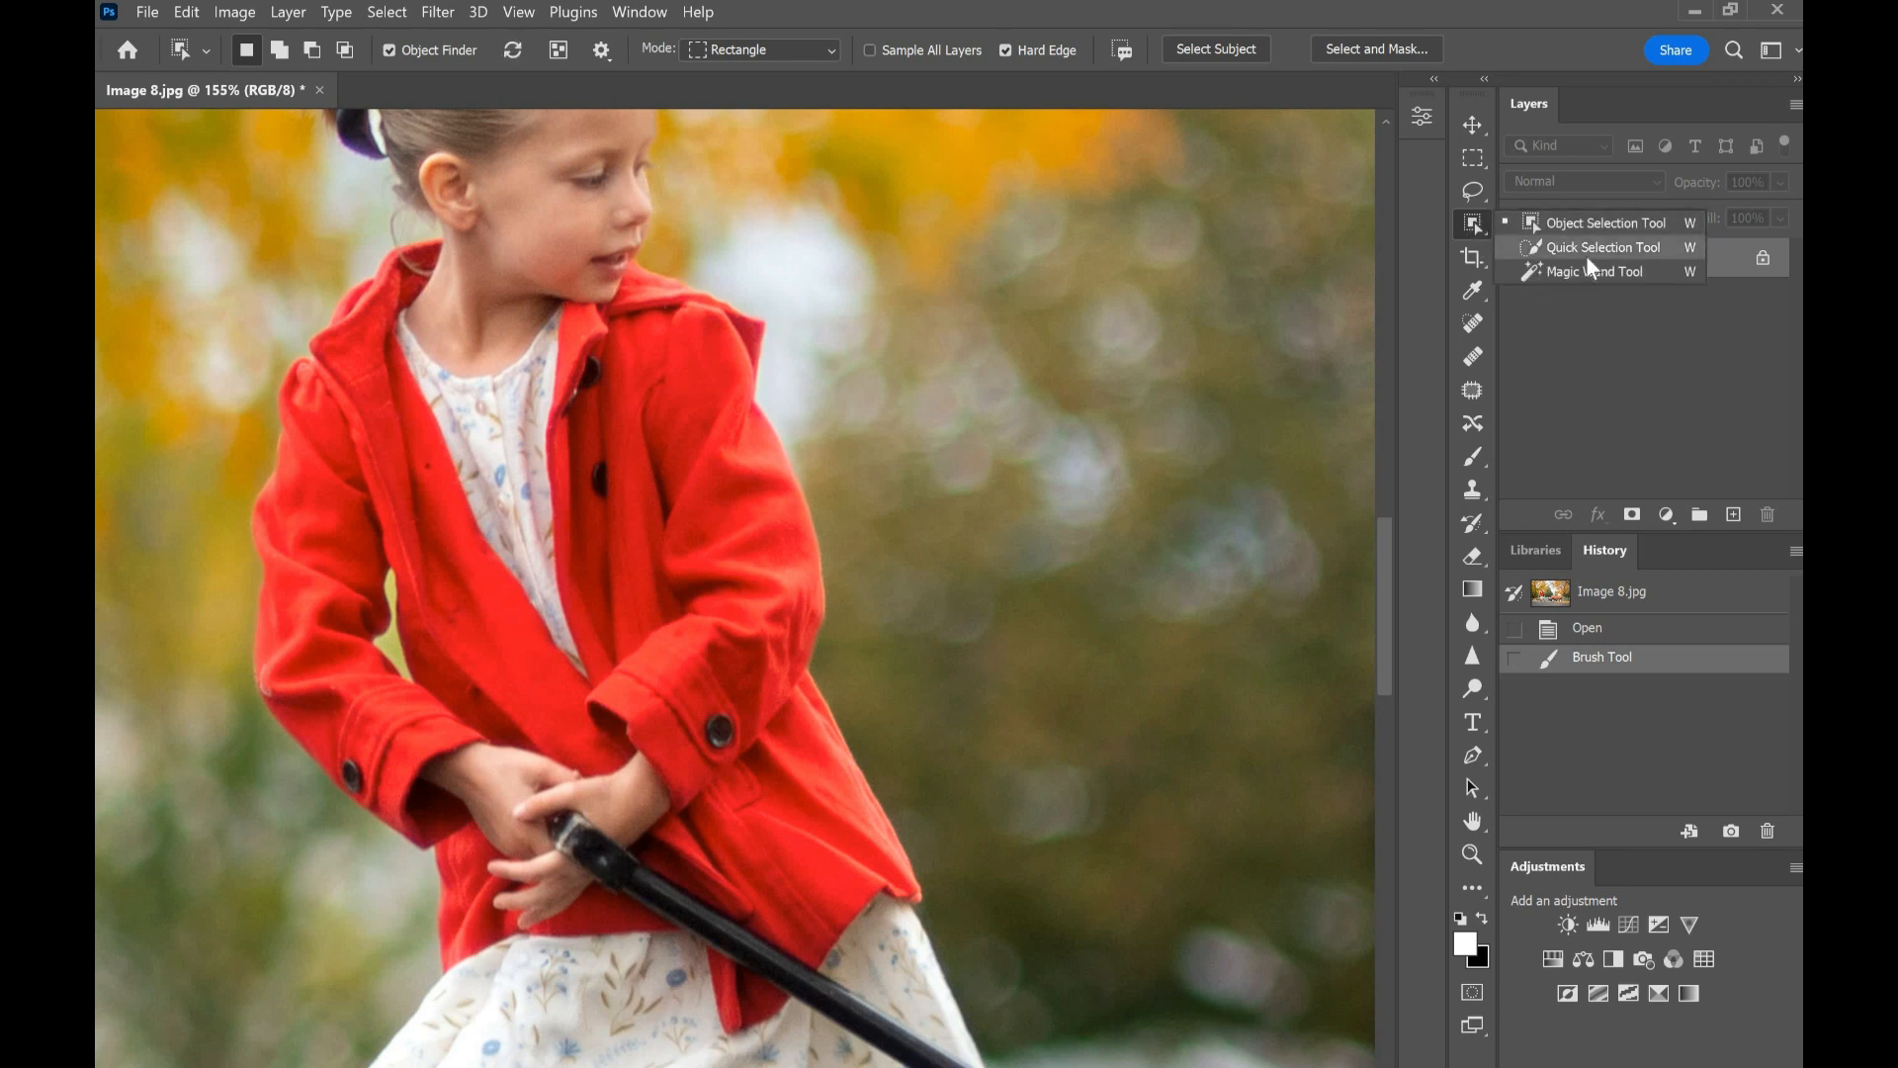
{"action": "left_click", "coordinate": [1379, 445]}
{"action": "key", "text": "shift+w"}
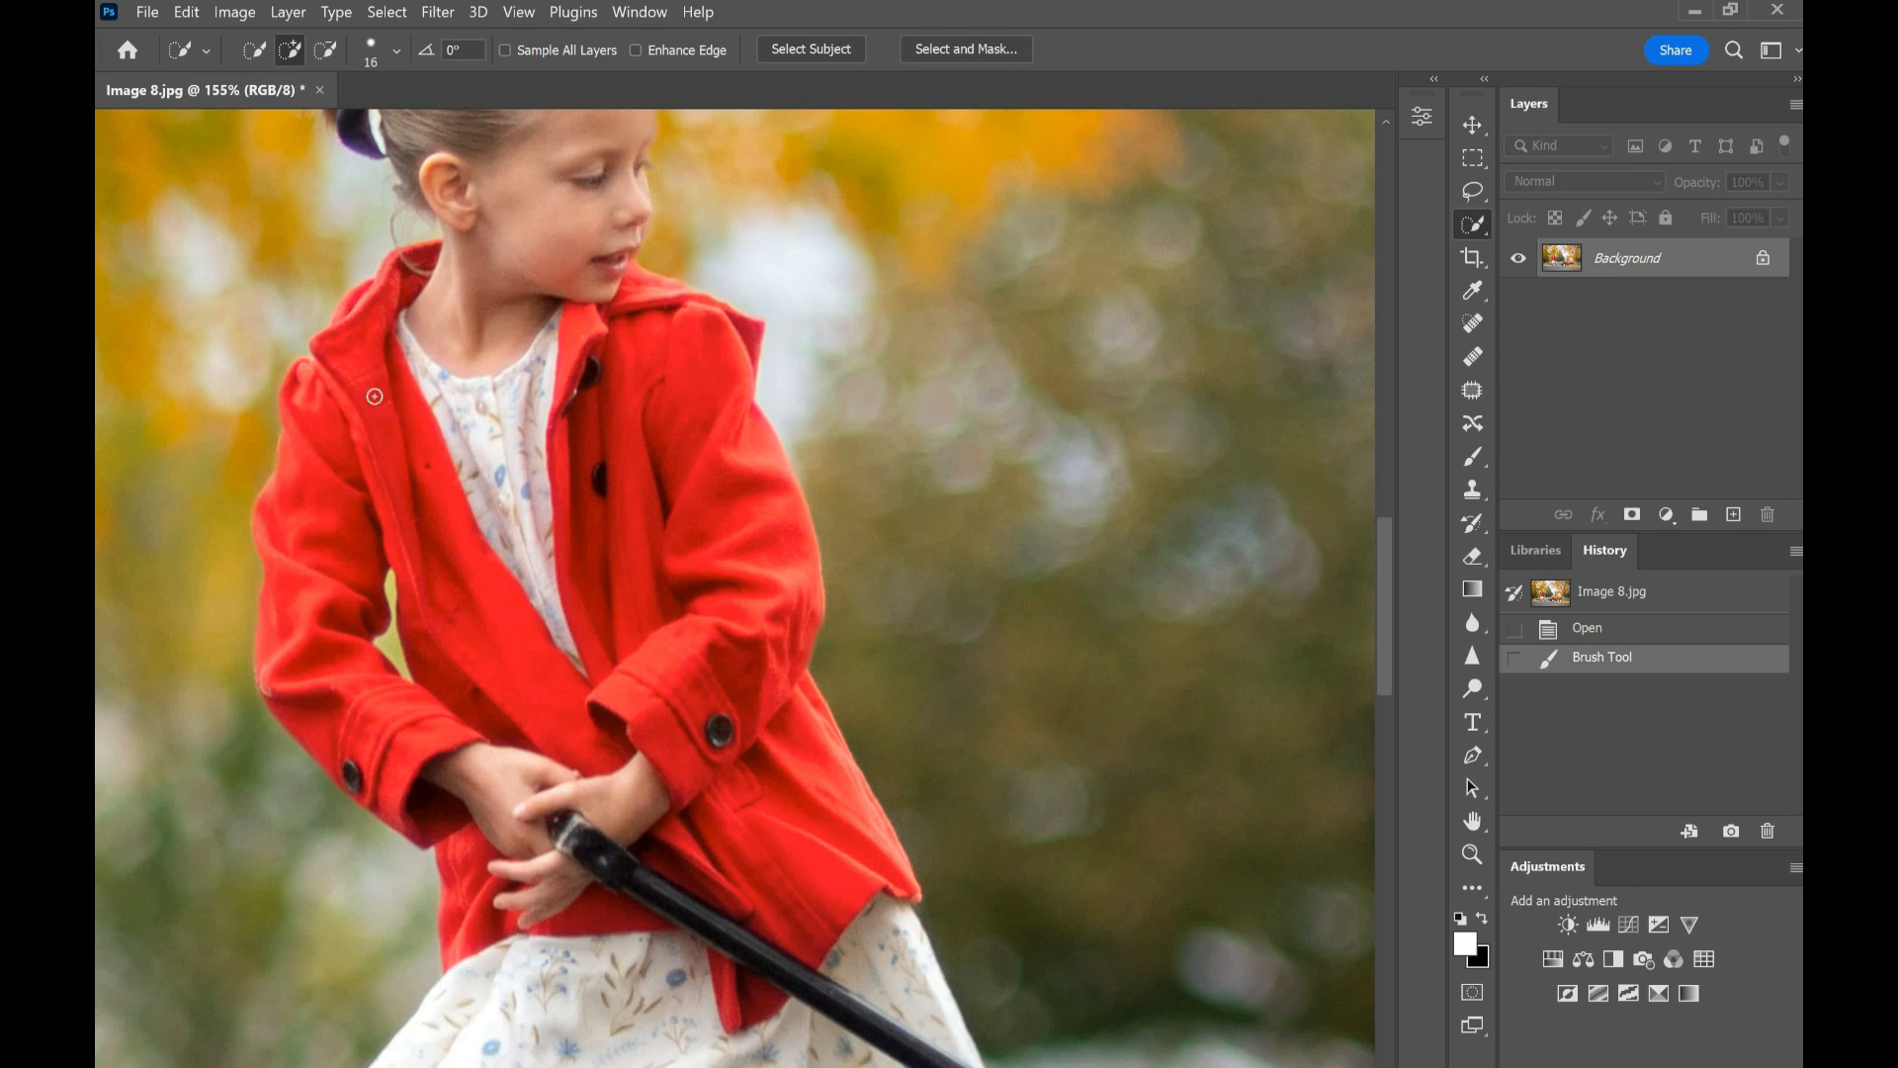
{"action": "mouse_move", "coordinate": [341, 381]}
{"action": "left_mouse_down"}
{"action": "mouse_move", "coordinate": [352, 323]}
{"action": "mouse_move", "coordinate": [346, 380]}
{"action": "mouse_move", "coordinate": [372, 434]}
{"action": "mouse_move", "coordinate": [294, 400]}
{"action": "left_mouse_up"}
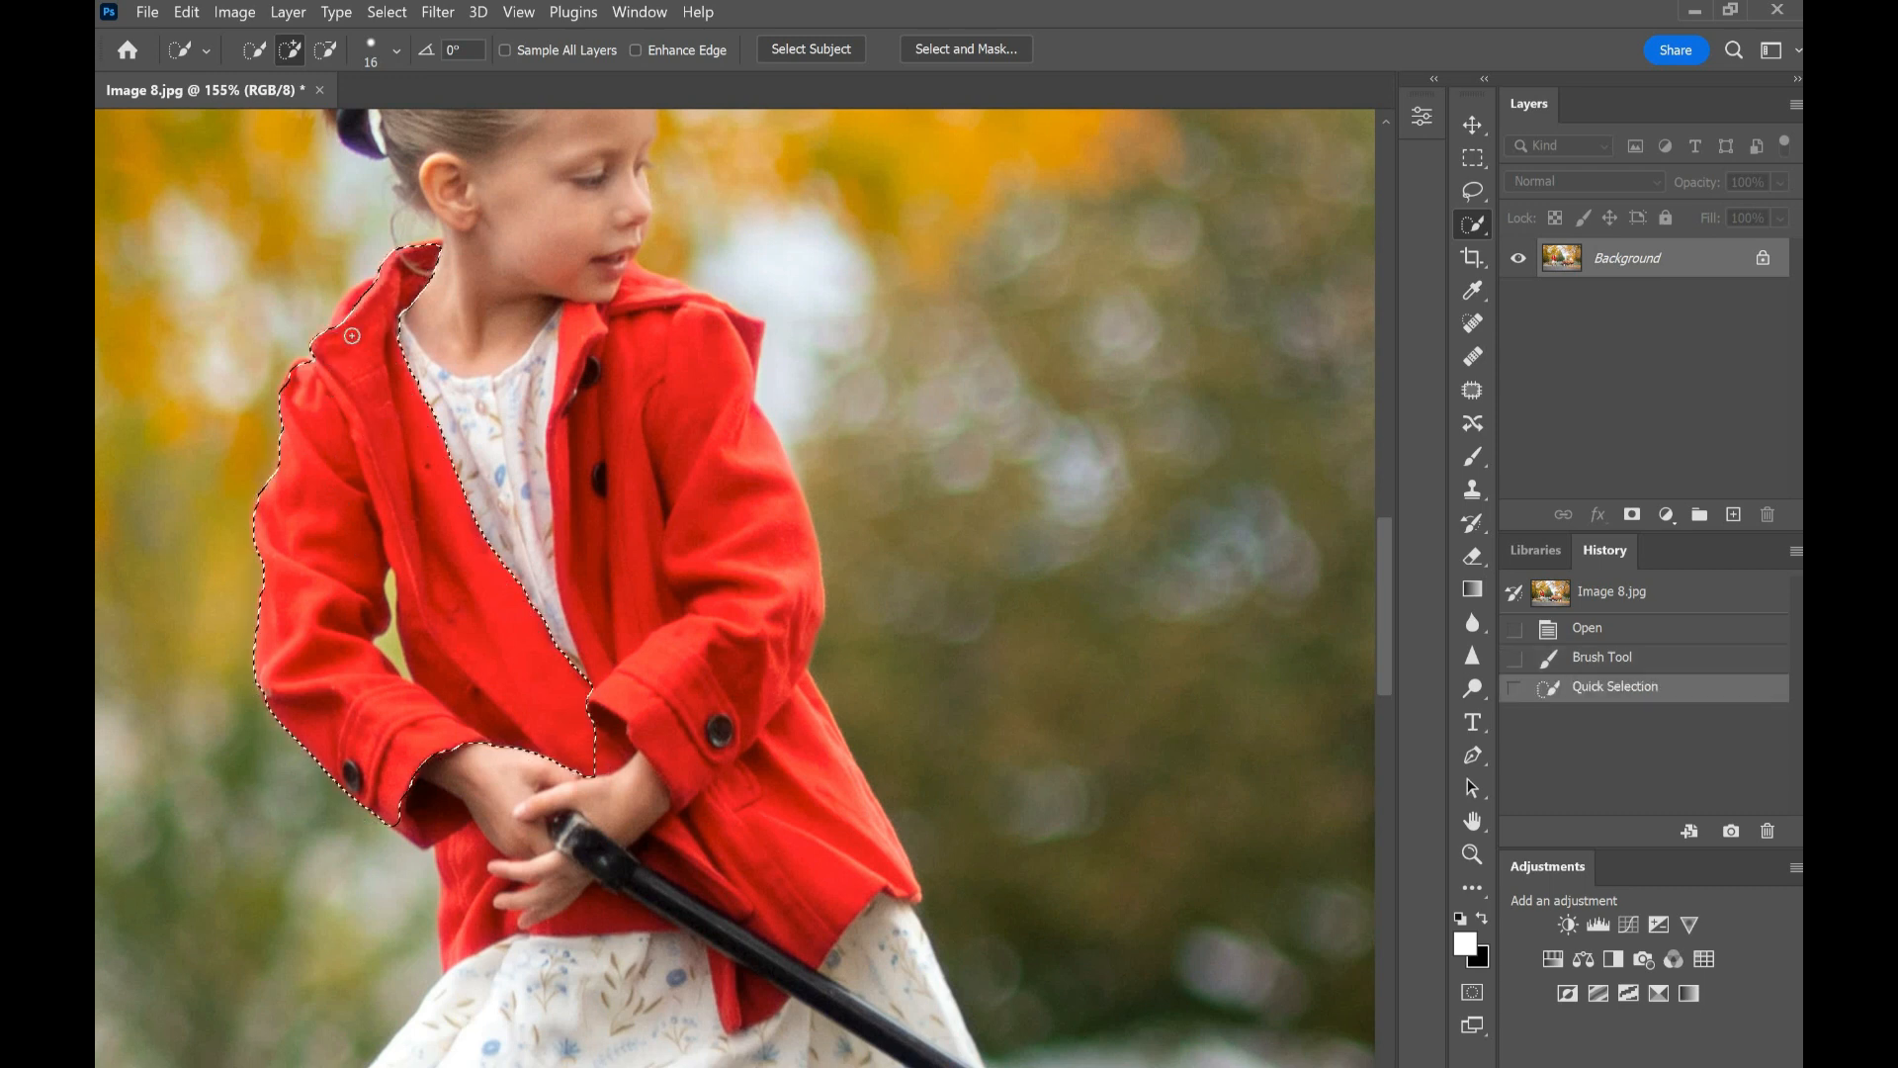
{"action": "left_click", "coordinate": [294, 399]}
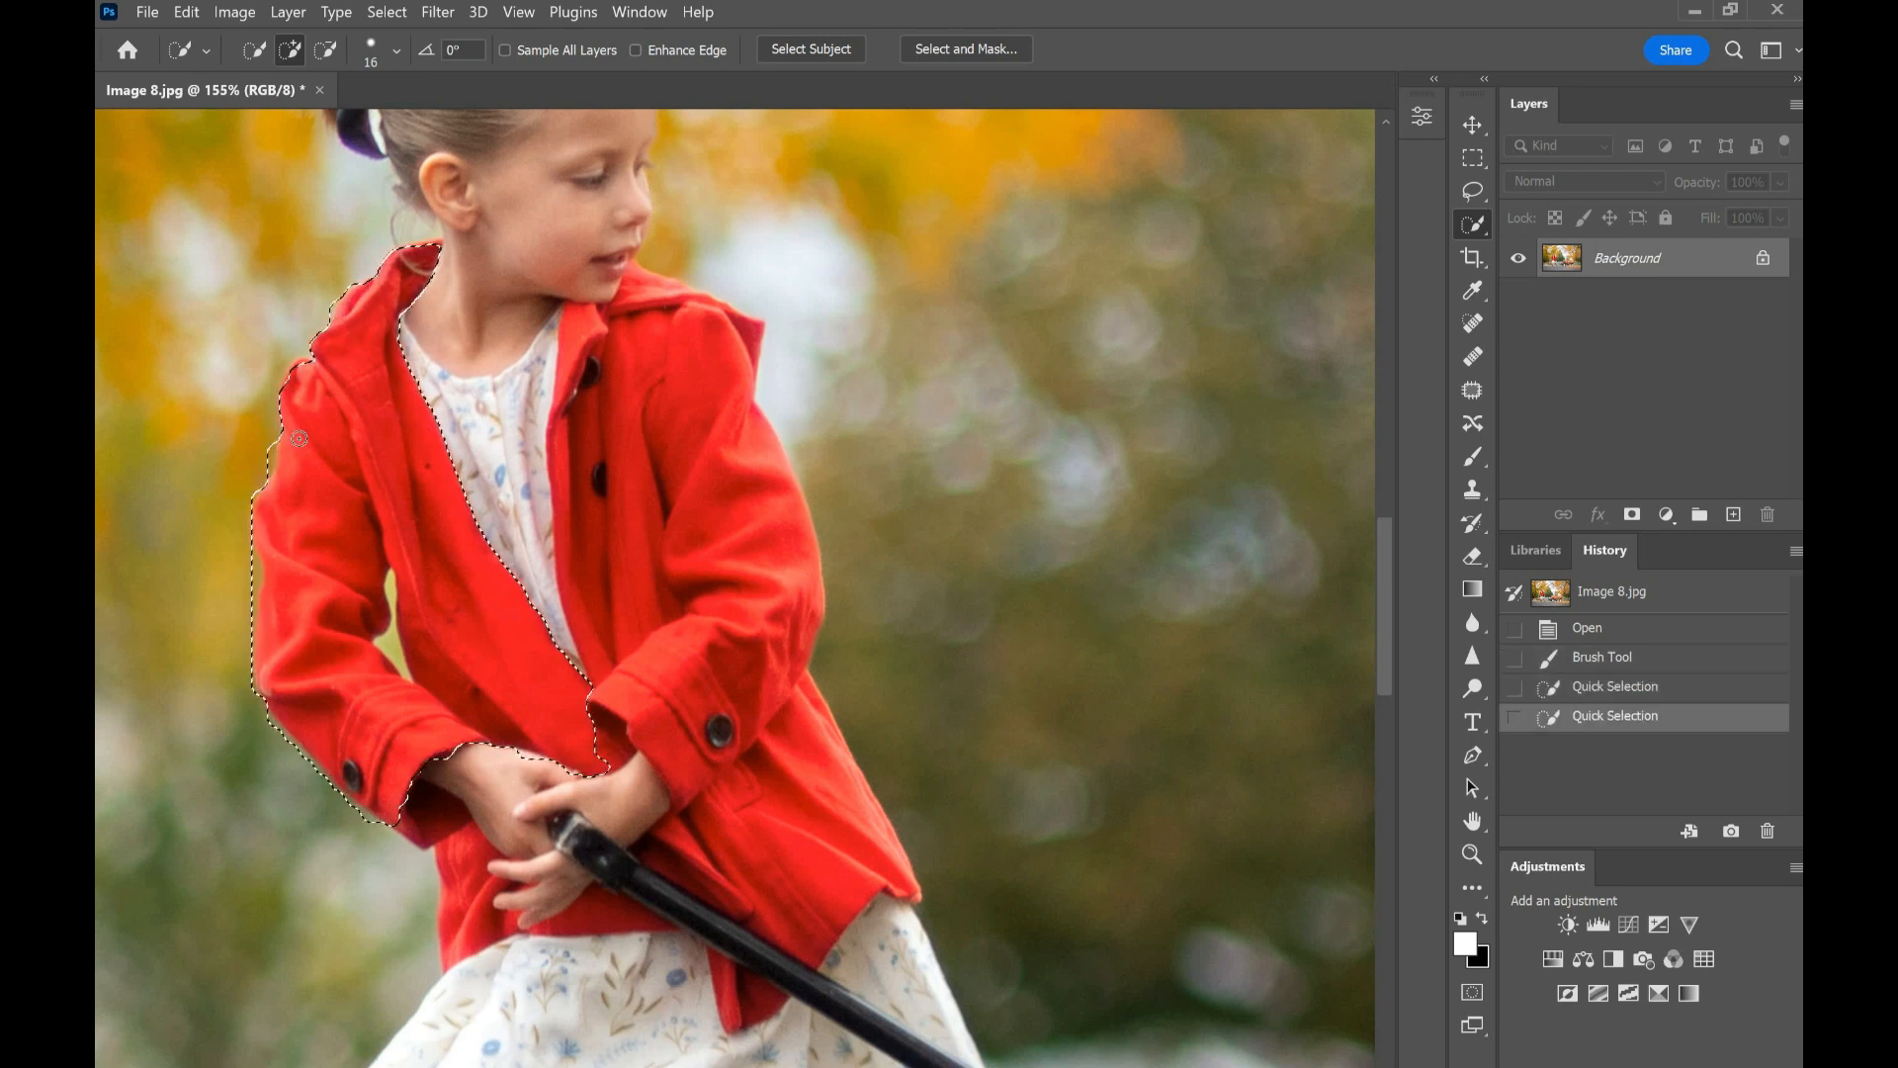
{"action": "left_click", "coordinate": [291, 380]}
Step: Add the jacket's other front panel, collar and sleeve, plus the lower hem around the wagon handle, to the selection
{"action": "mouse_move", "coordinate": [585, 321]}
{"action": "left_mouse_down"}
{"action": "mouse_move", "coordinate": [641, 594]}
{"action": "mouse_move", "coordinate": [682, 494]}
{"action": "mouse_move", "coordinate": [692, 385]}
{"action": "left_mouse_up"}
{"action": "left_click", "coordinate": [682, 324]}
{"action": "left_click", "coordinate": [639, 275]}
{"action": "left_click", "coordinate": [663, 285]}
{"action": "left_click_drag", "start_coordinate": [779, 543], "coordinate": [761, 737]}
{"action": "mouse_move", "coordinate": [702, 658]}
{"action": "left_mouse_down"}
{"action": "mouse_move", "coordinate": [648, 653]}
{"action": "mouse_move", "coordinate": [689, 825]}
{"action": "left_mouse_up"}
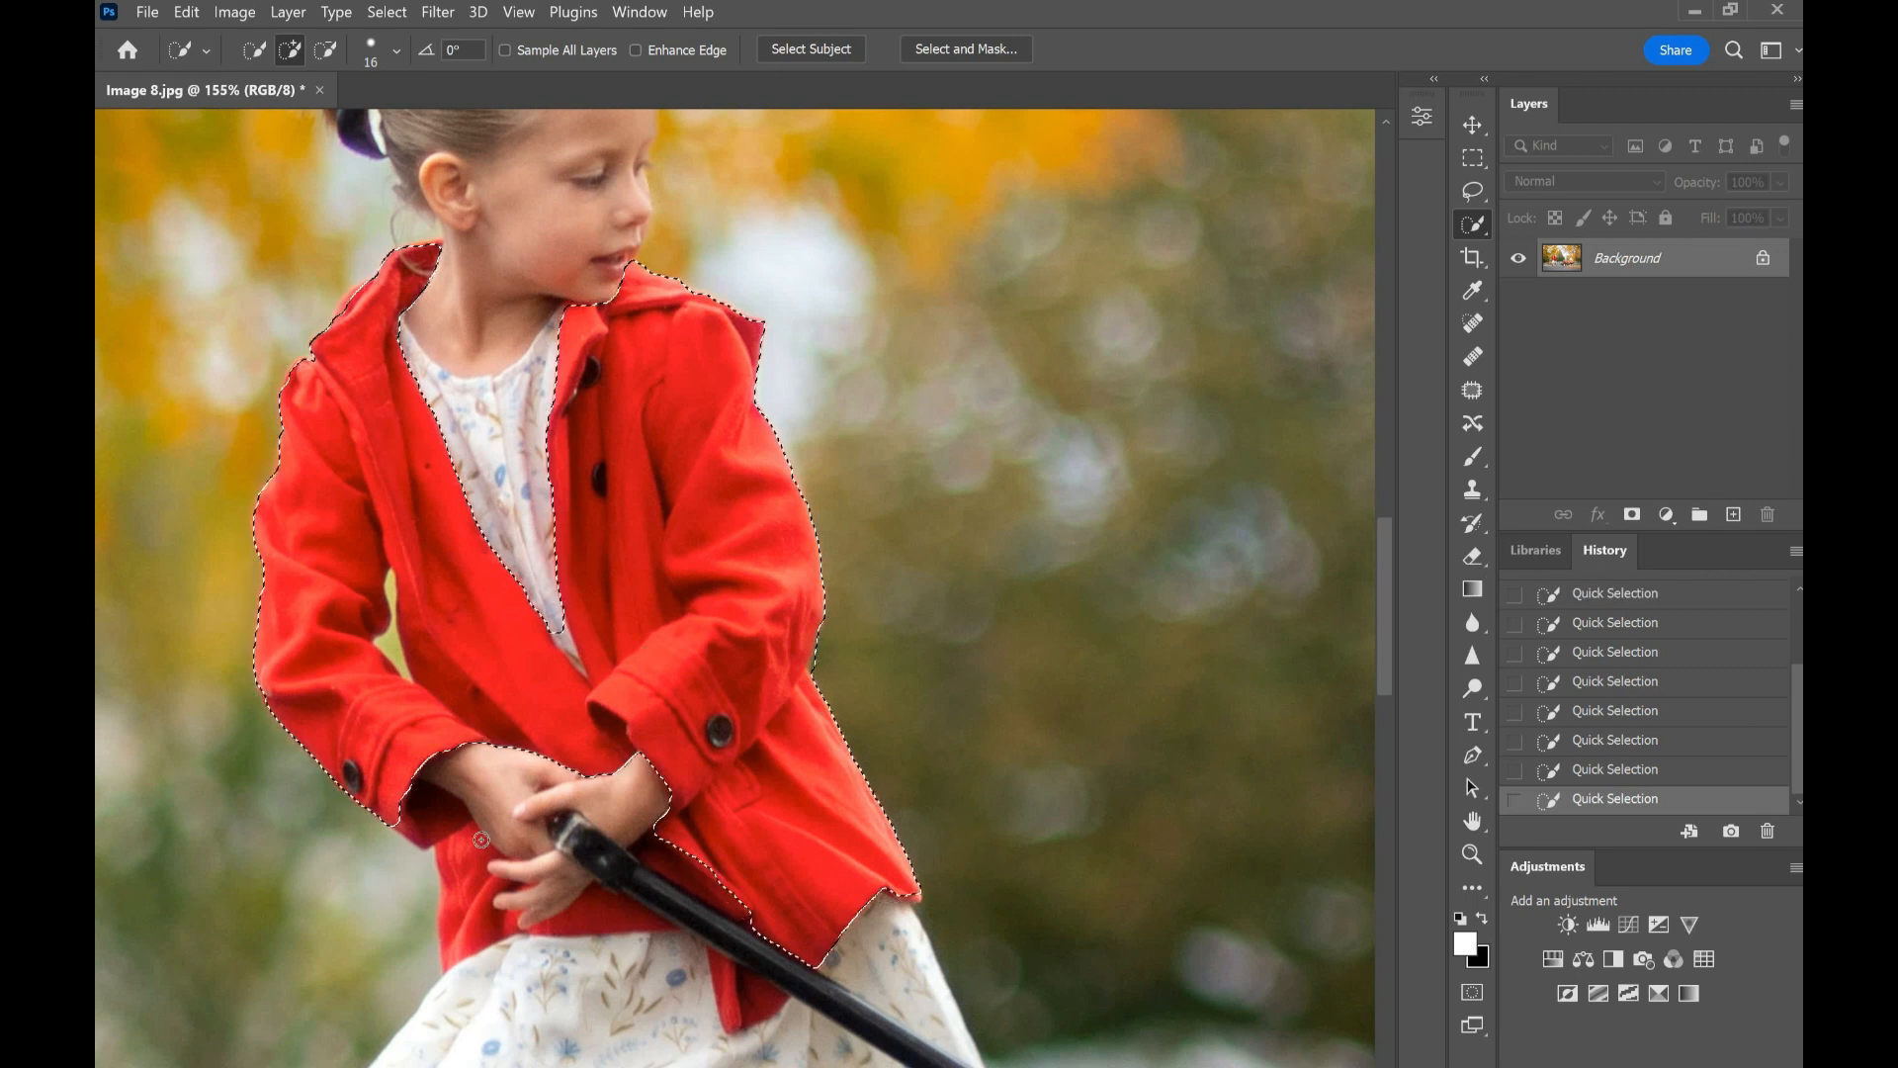
{"action": "left_click_drag", "start_coordinate": [472, 880], "coordinate": [613, 915]}
{"action": "left_click_drag", "start_coordinate": [740, 979], "coordinate": [799, 998]}
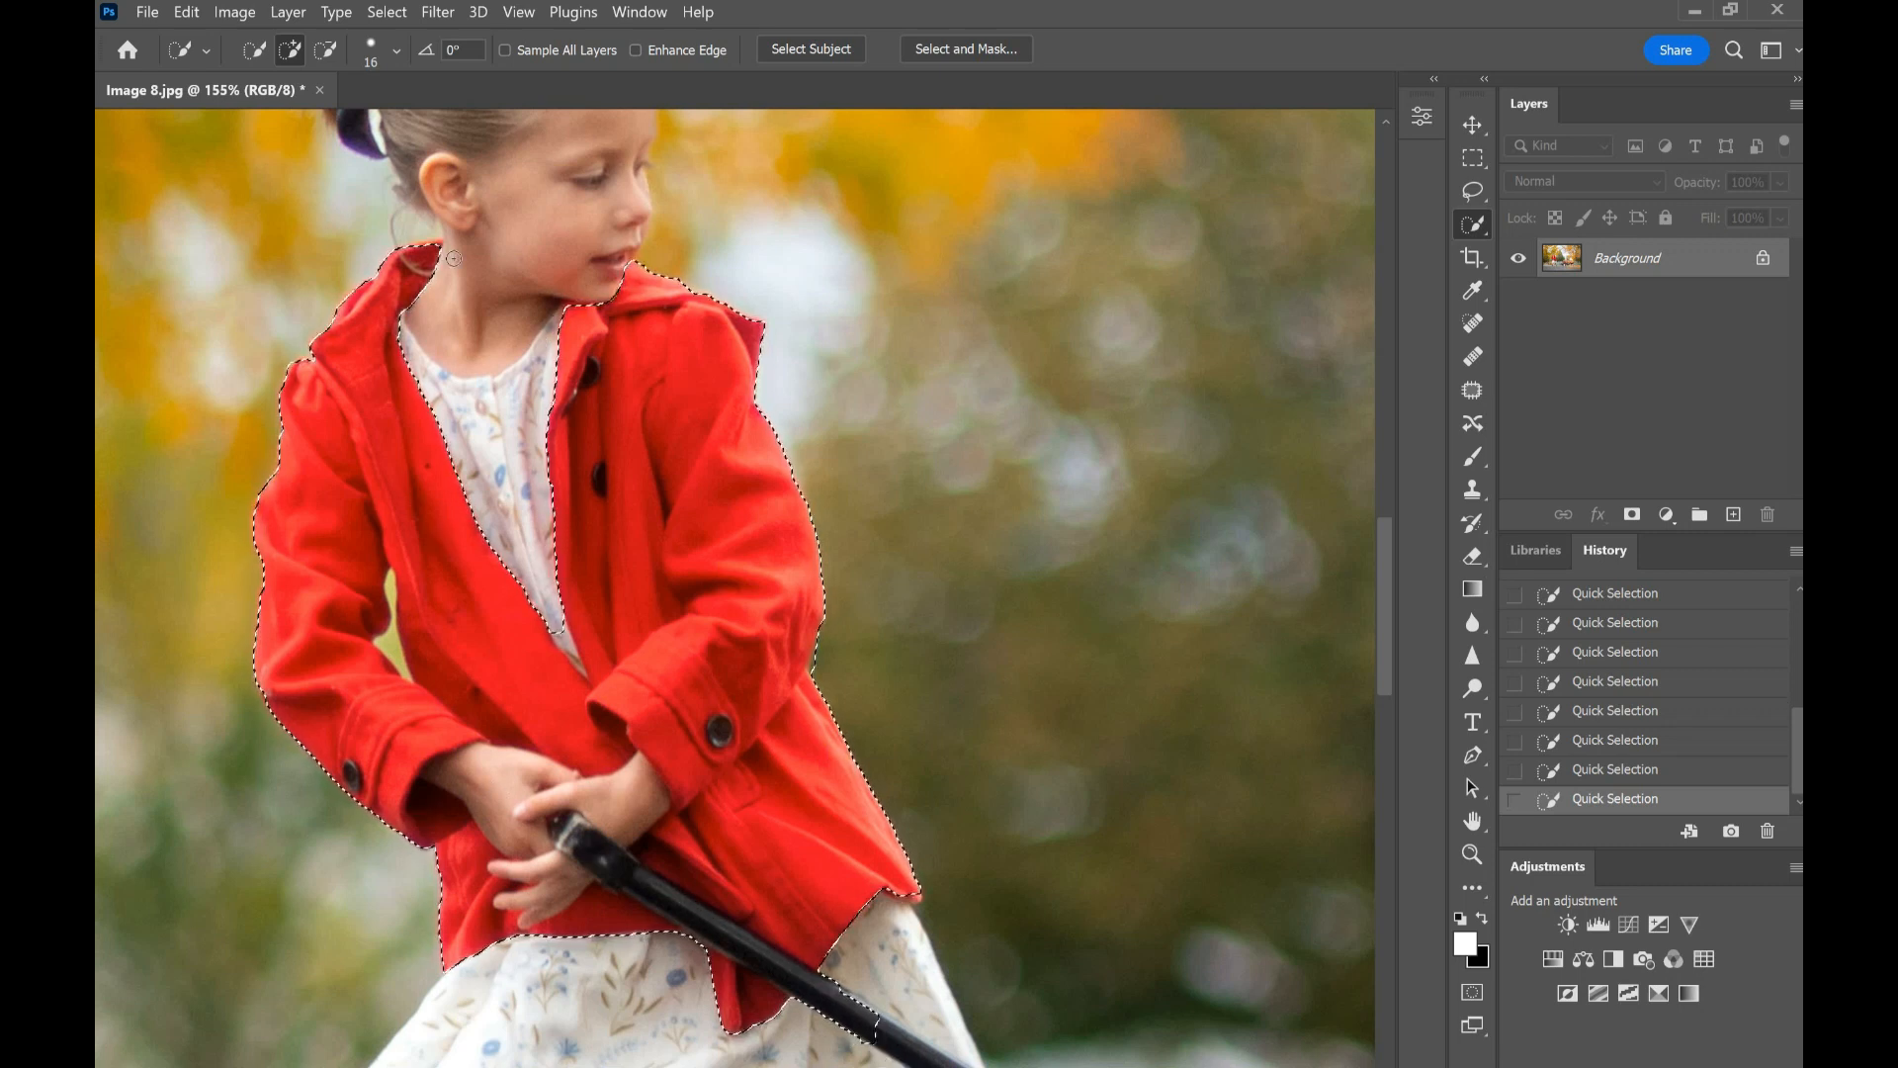
Step: Subtract the girl's hands and the black wagon handle from the jacket selection
{"action": "left_click", "coordinate": [328, 49]}
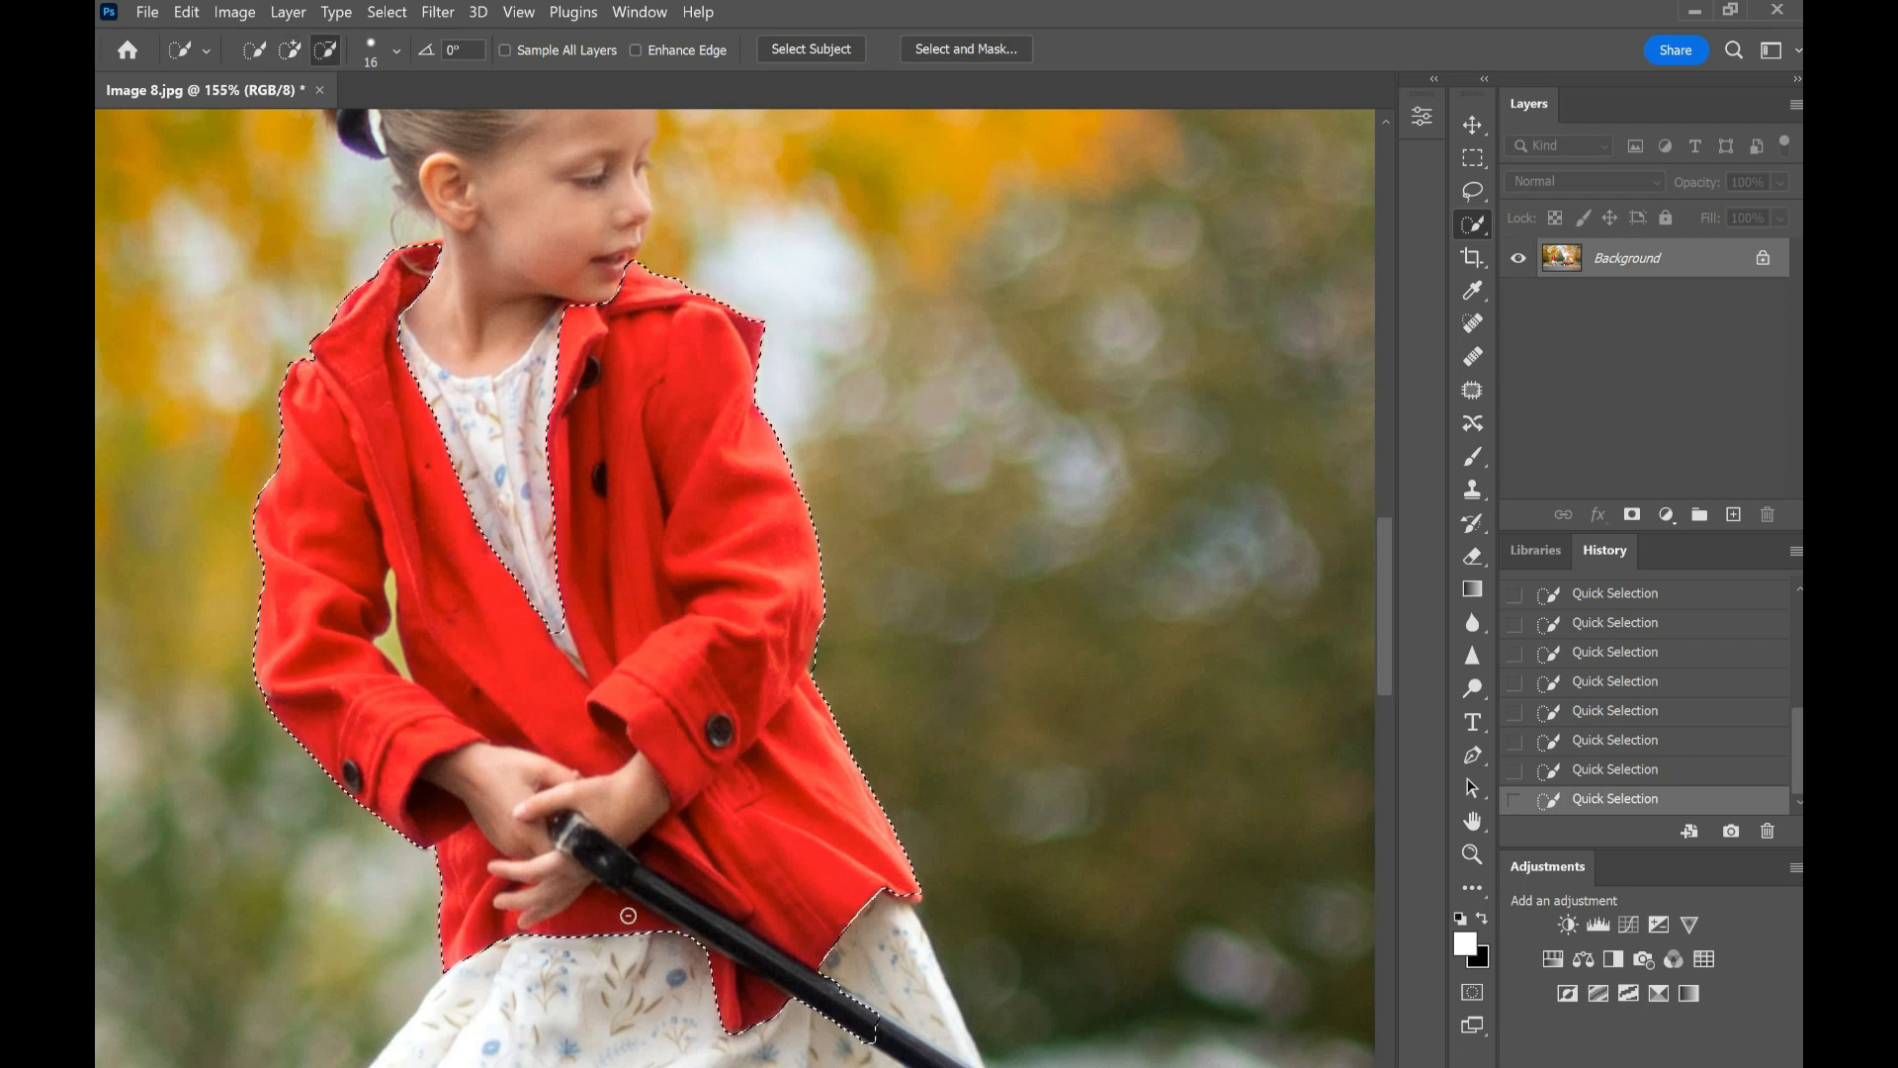
{"action": "scroll", "coordinate": [628, 915], "scroll_direction": "down", "scroll_amount": 3}
{"action": "scroll", "coordinate": [563, 739], "scroll_direction": "up", "scroll_amount": 1}
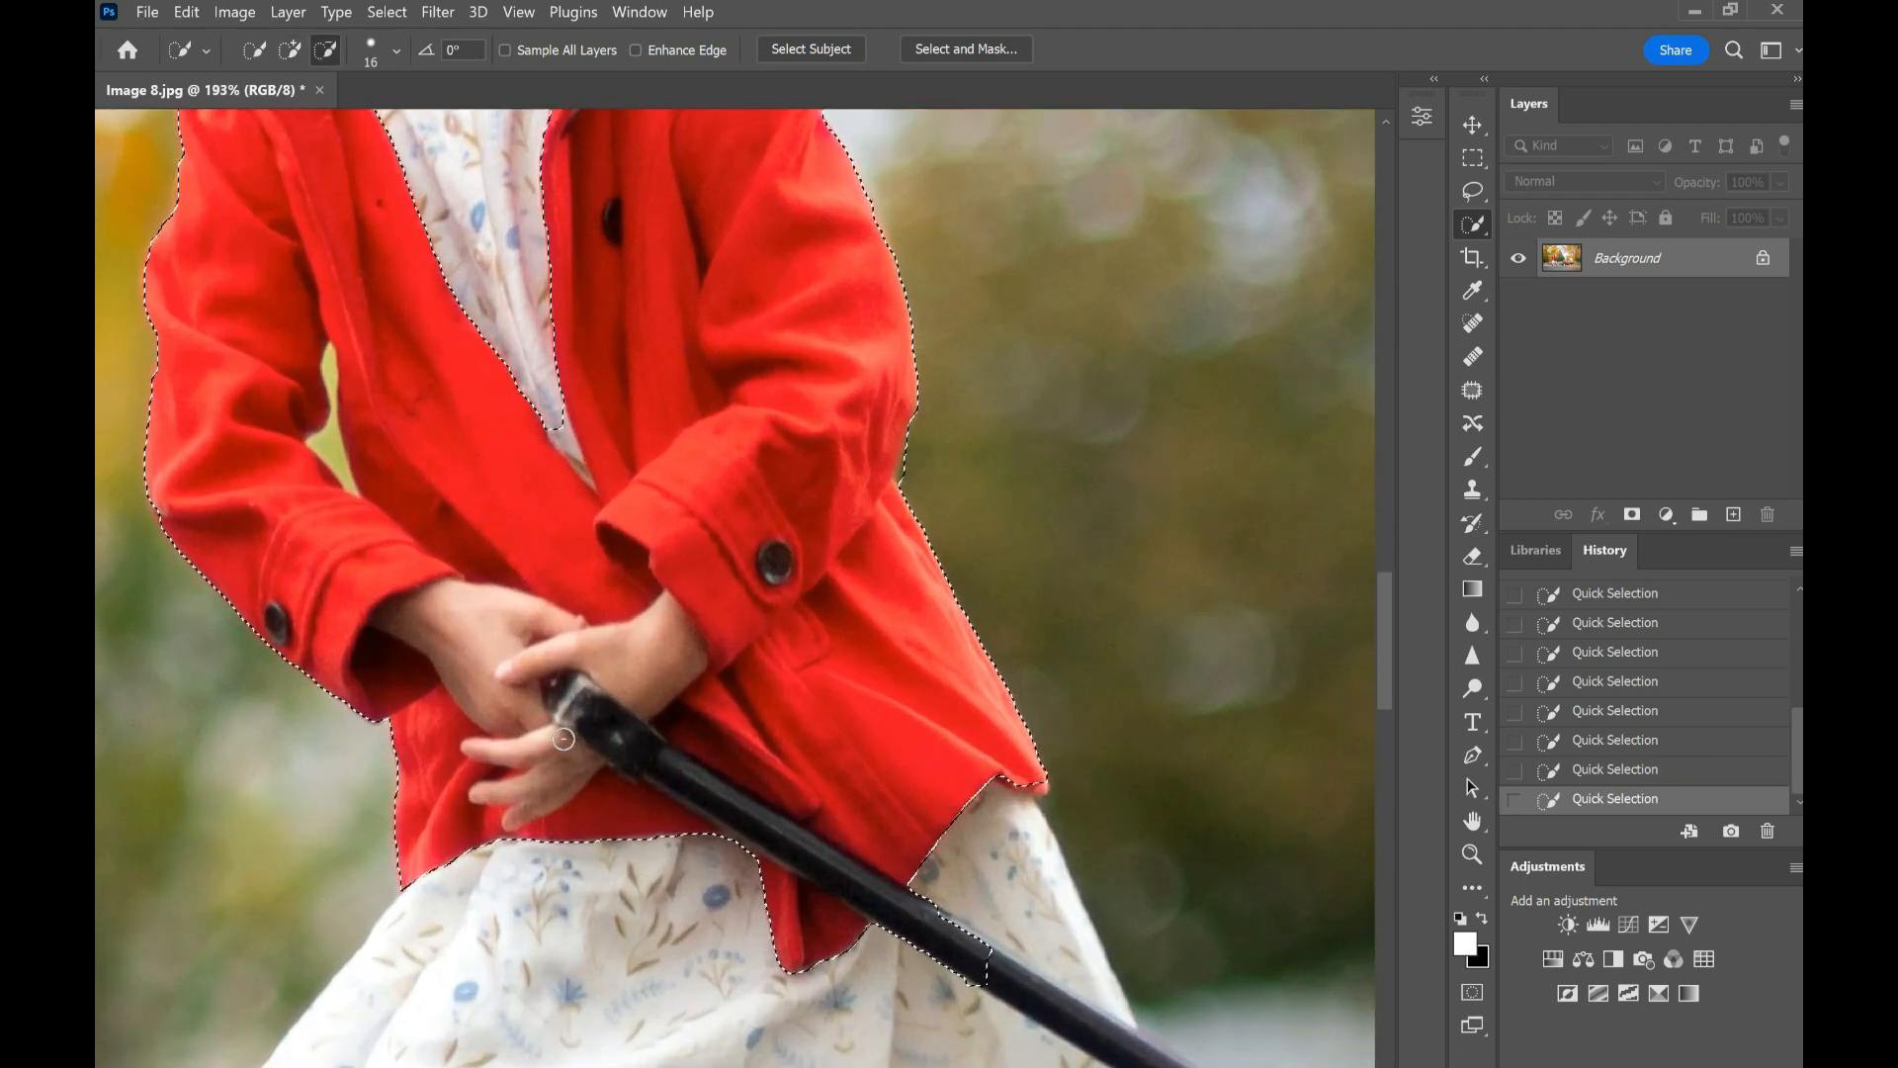
{"action": "scroll", "coordinate": [564, 738], "scroll_direction": "up", "scroll_amount": 1}
{"action": "mouse_move", "coordinate": [415, 620]}
{"action": "left_mouse_down"}
{"action": "mouse_move", "coordinate": [540, 641]}
{"action": "mouse_move", "coordinate": [563, 619]}
{"action": "mouse_move", "coordinate": [529, 644]}
{"action": "mouse_move", "coordinate": [513, 720]}
{"action": "mouse_move", "coordinate": [488, 716]}
{"action": "mouse_move", "coordinate": [502, 703]}
{"action": "mouse_move", "coordinate": [561, 742]}
{"action": "mouse_move", "coordinate": [522, 739]}
{"action": "mouse_move", "coordinate": [608, 714]}
{"action": "mouse_move", "coordinate": [637, 658]}
{"action": "mouse_move", "coordinate": [697, 637]}
{"action": "left_mouse_up"}
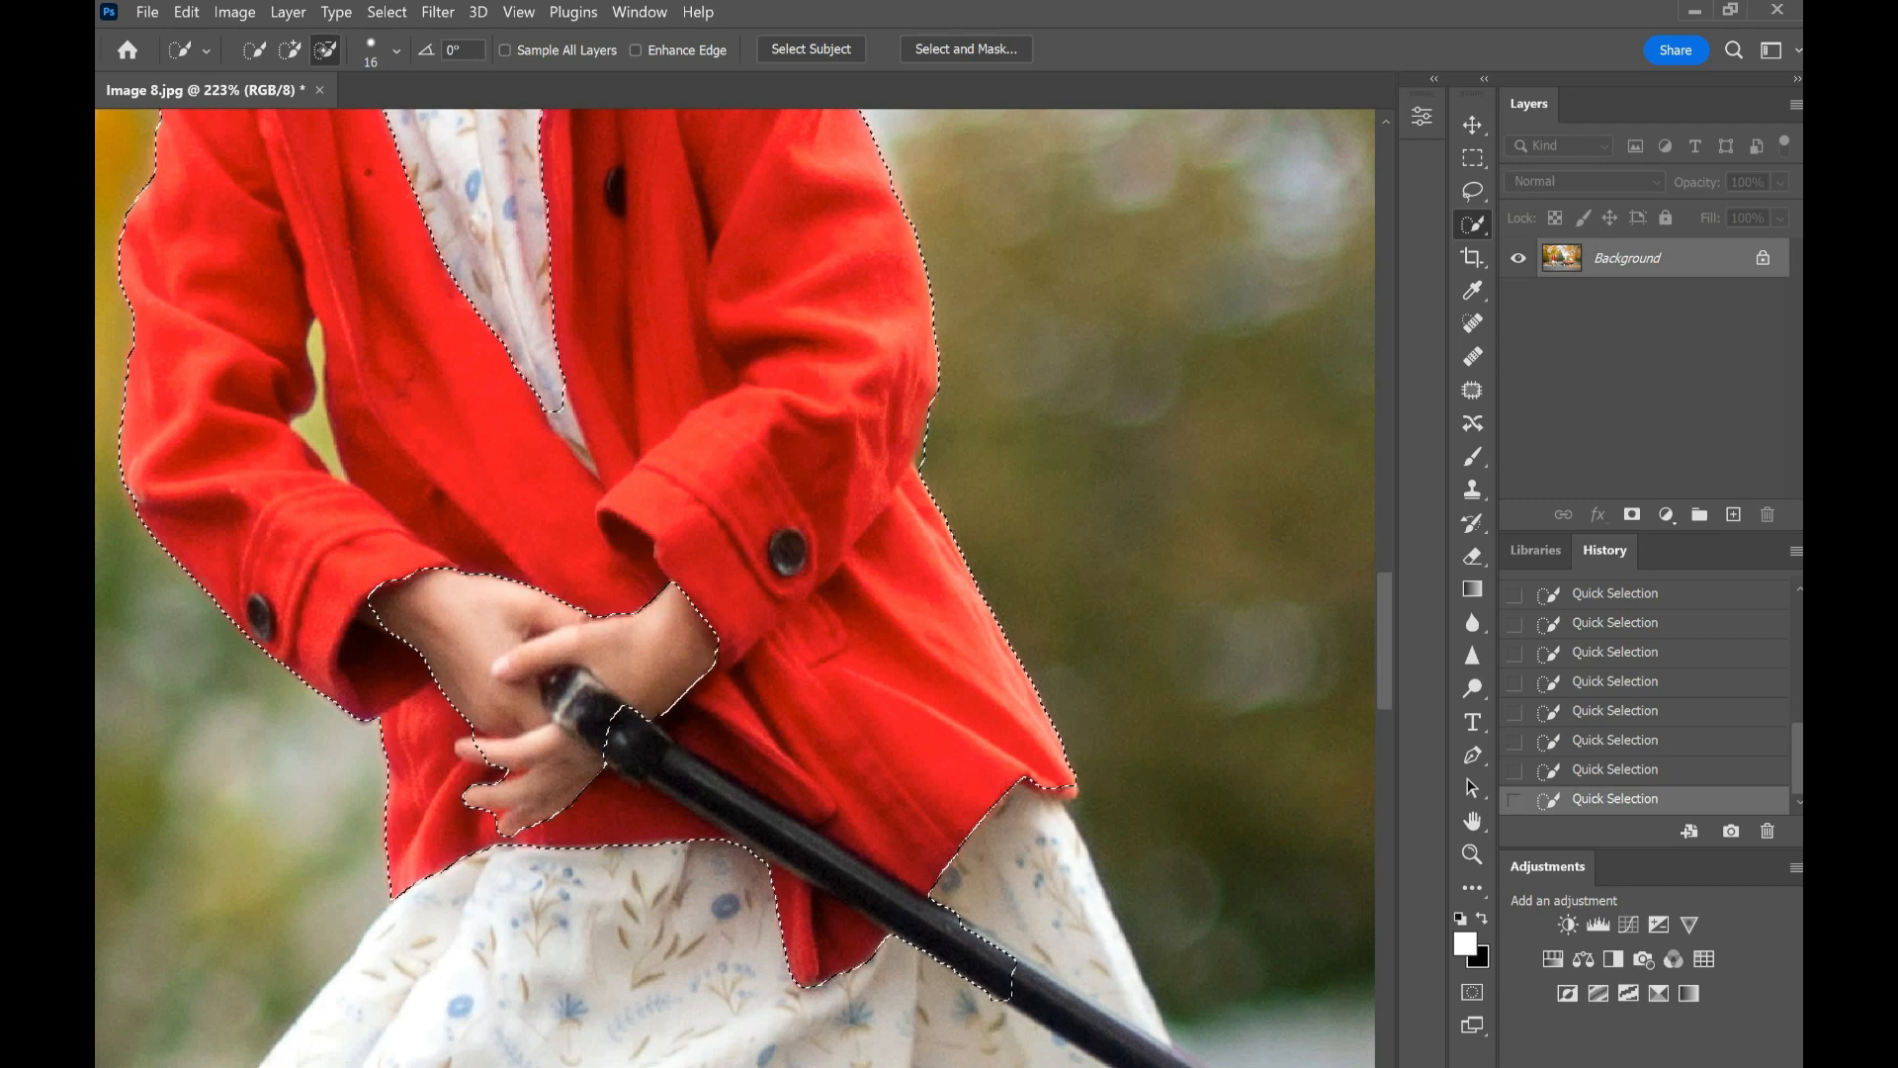
{"action": "mouse_move", "coordinate": [665, 762]}
{"action": "left_mouse_down"}
{"action": "mouse_move", "coordinate": [863, 904]}
{"action": "mouse_move", "coordinate": [1078, 1011]}
{"action": "mouse_move", "coordinate": [967, 950]}
{"action": "mouse_move", "coordinate": [1054, 989]}
{"action": "left_mouse_up"}
Step: Subtract the small background gap between the sleeve and the jacket body from the selection
{"action": "left_click", "coordinate": [289, 49]}
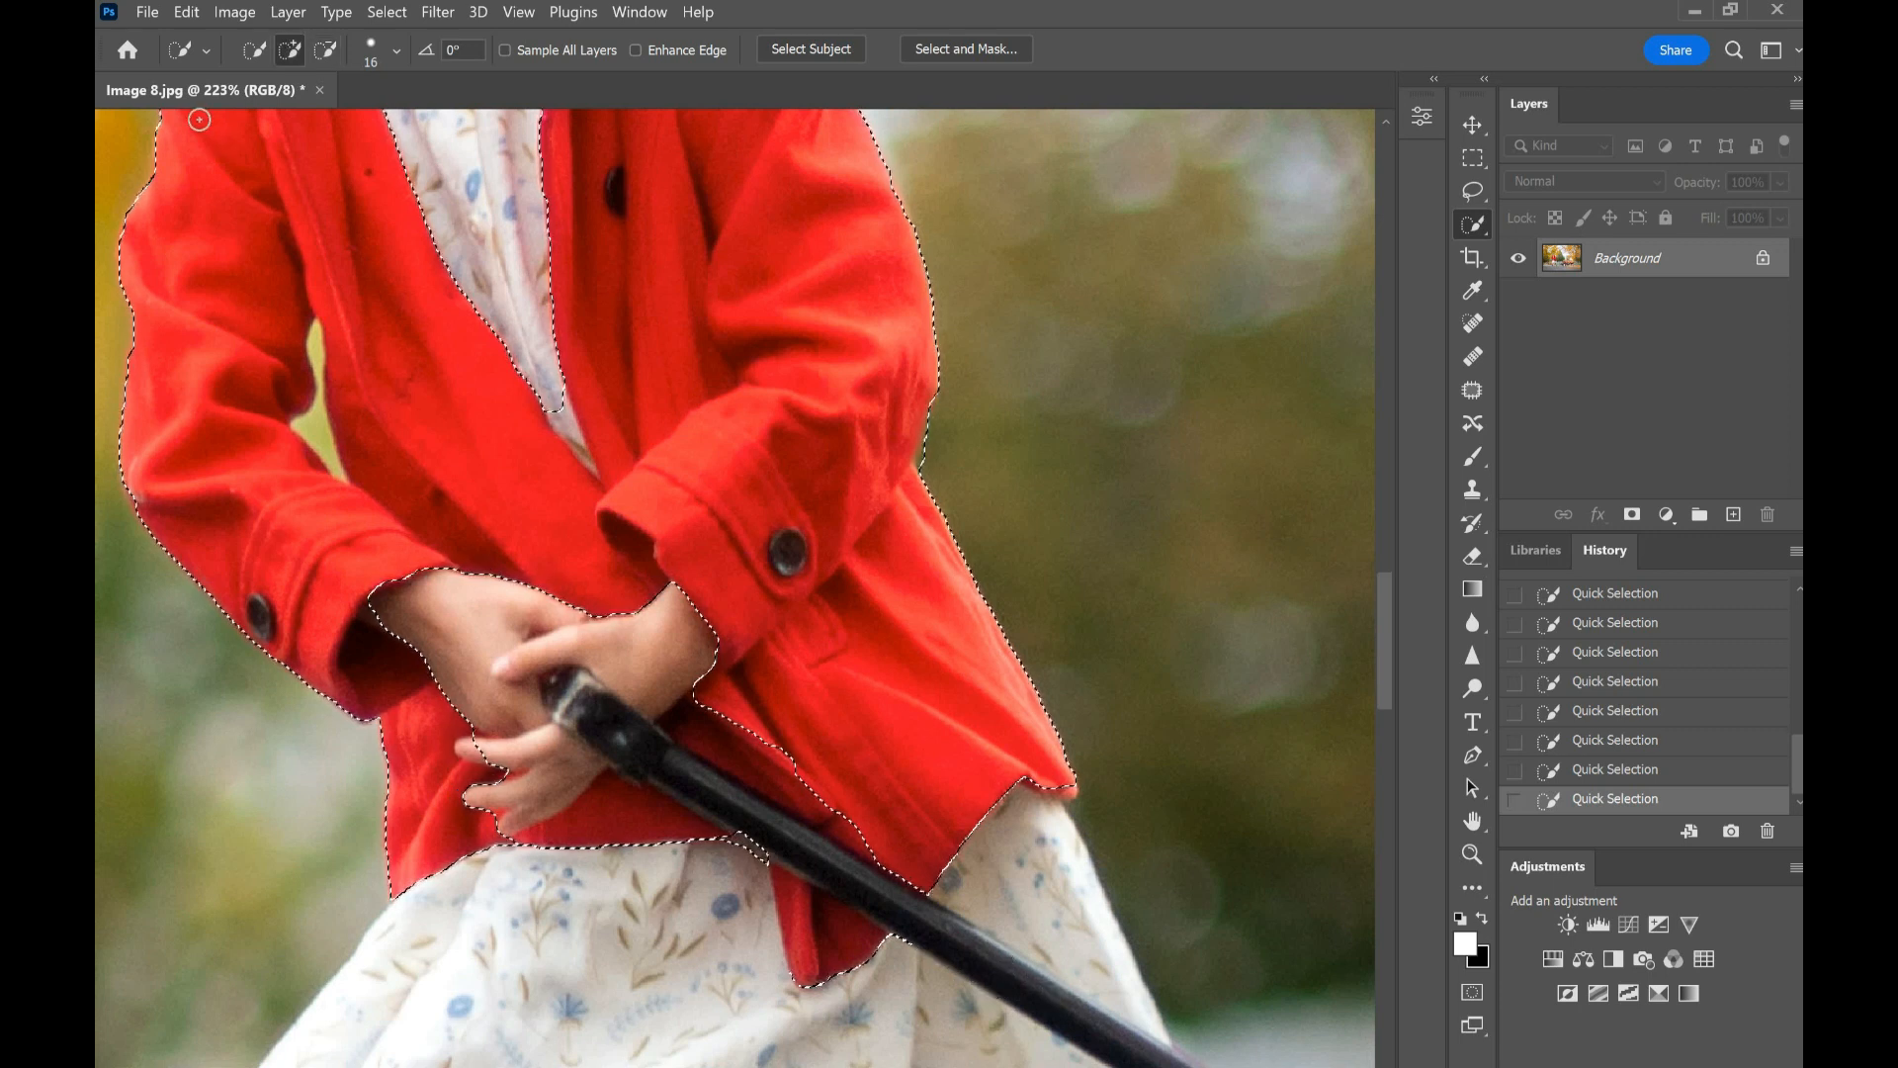
{"action": "left_click", "coordinate": [326, 49]}
{"action": "left_click_drag", "start_coordinate": [323, 444], "coordinate": [326, 426]}
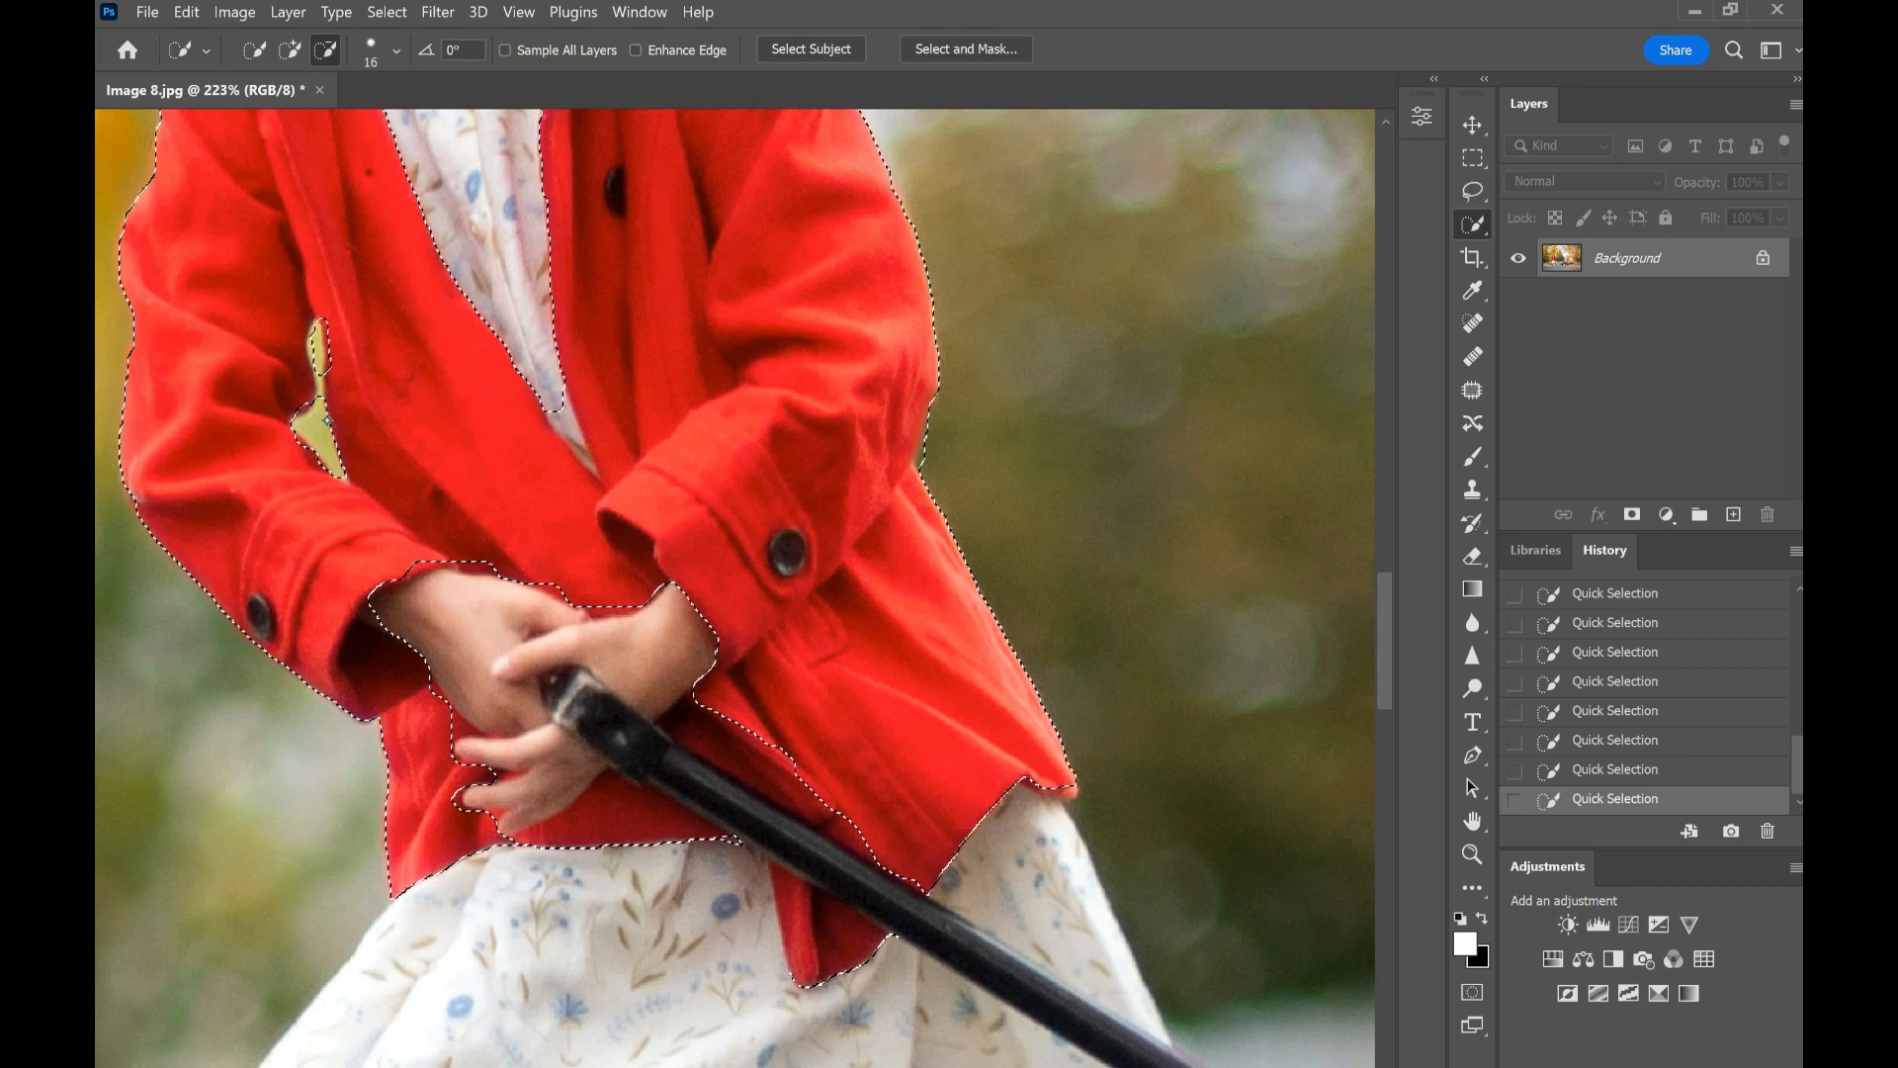
{"action": "left_click_drag", "start_coordinate": [327, 443], "coordinate": [317, 327]}
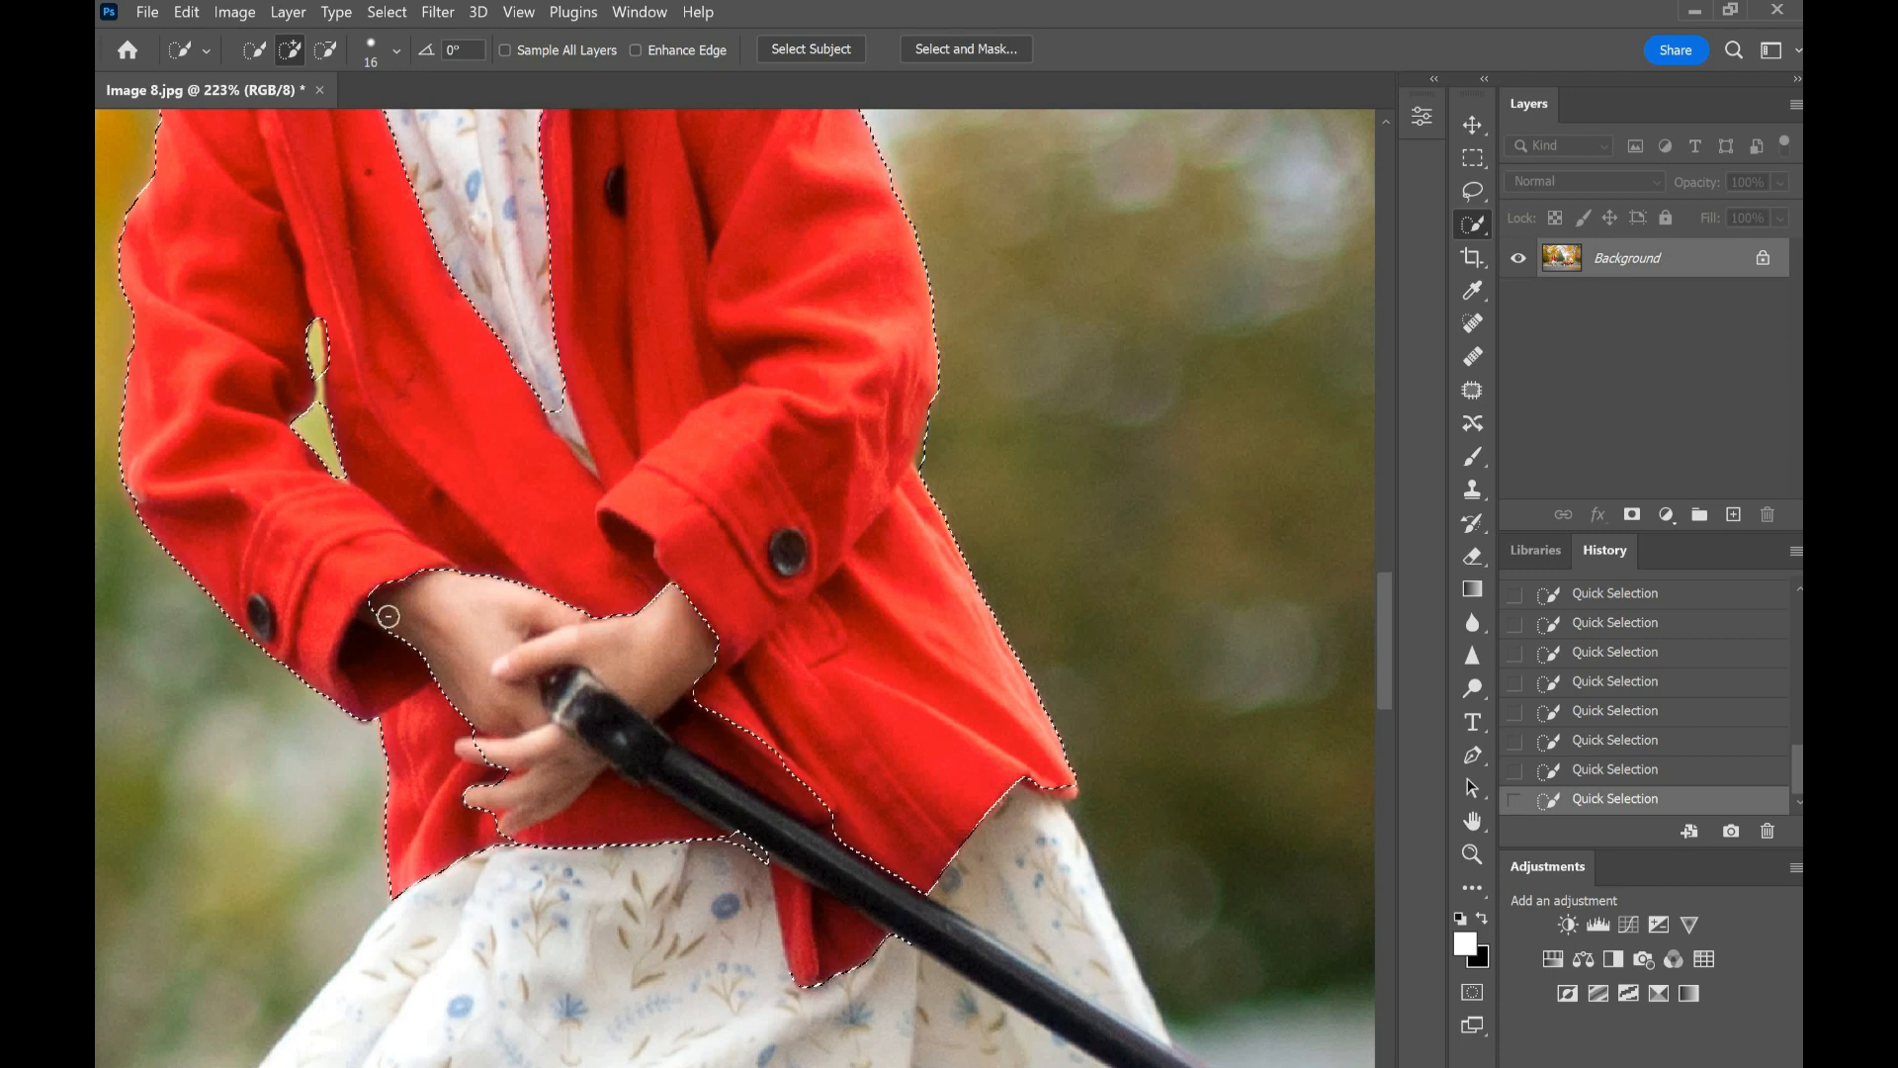
Step: Add the missed dark jacket areas above and below the wagon handle to the selection
{"action": "scroll", "coordinate": [390, 614], "scroll_direction": "up", "scroll_amount": 3}
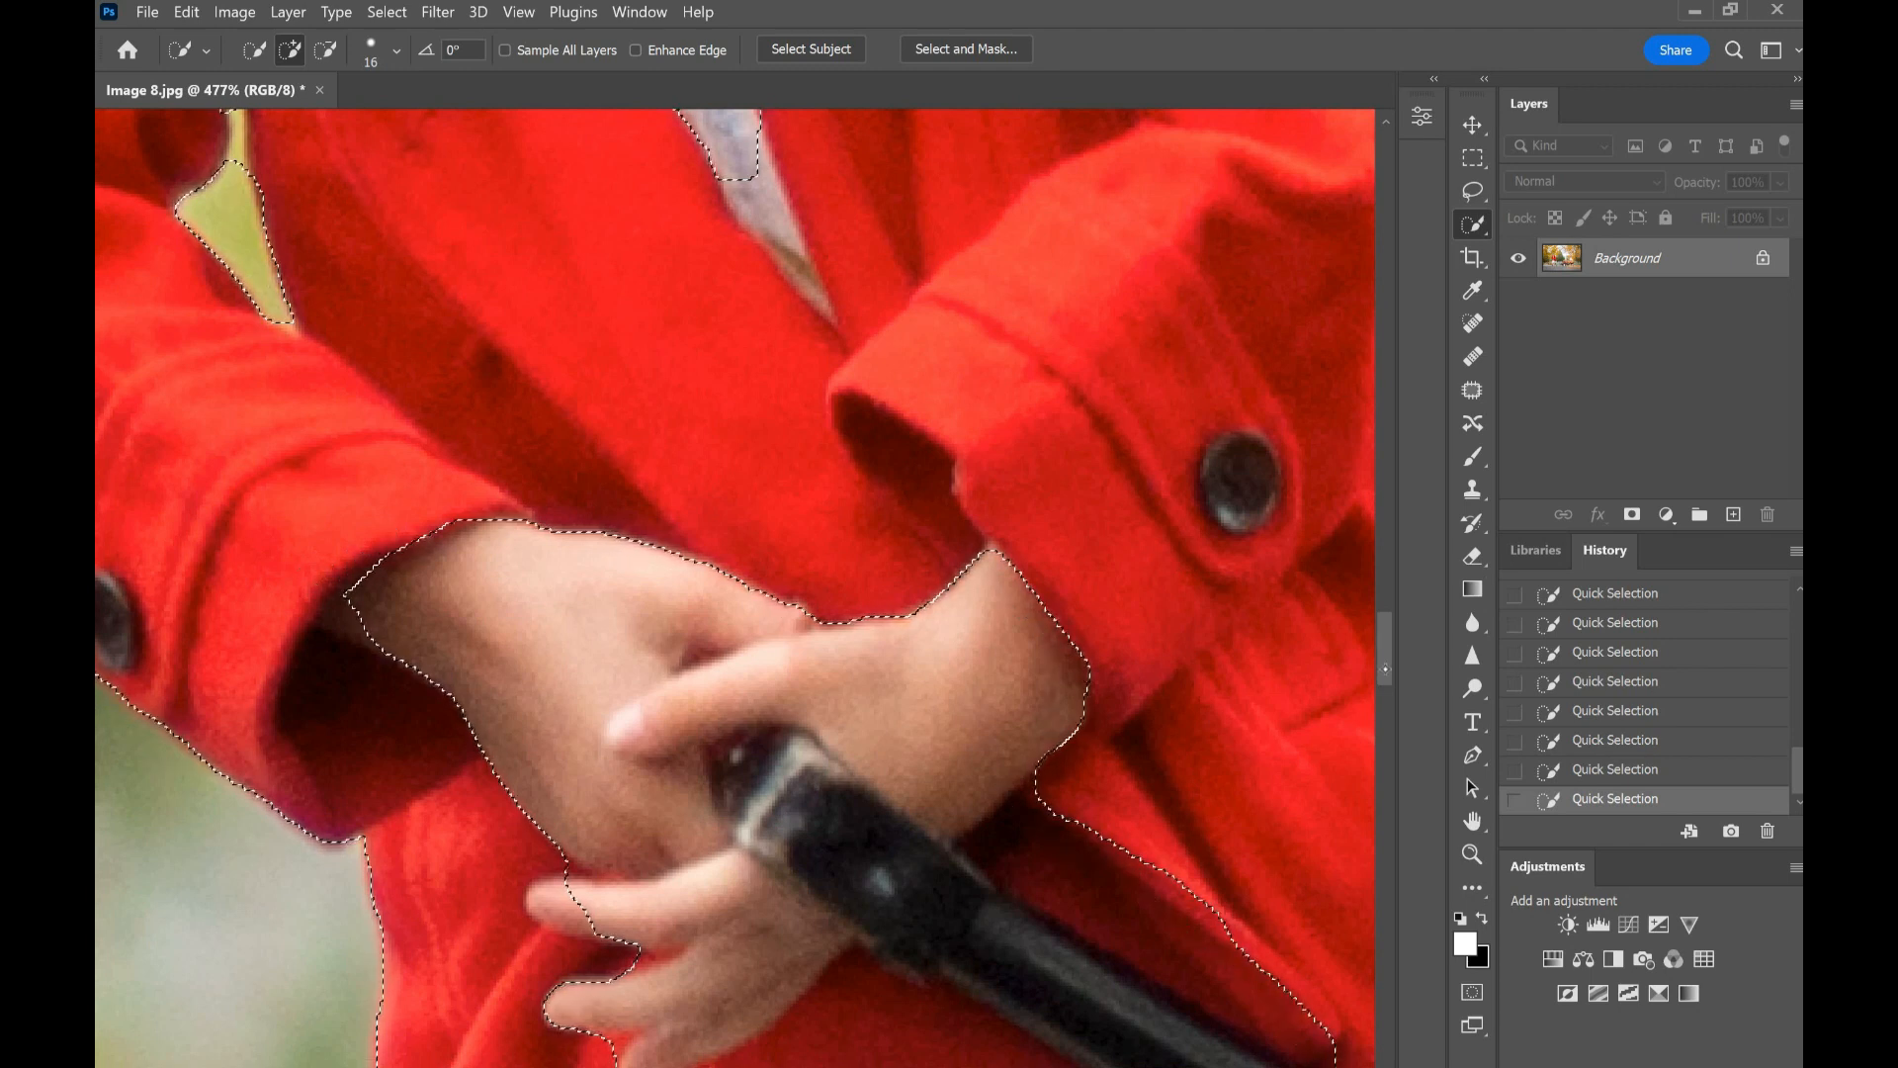
{"action": "scroll", "coordinate": [1087, 495], "scroll_direction": "down", "scroll_amount": 5}
{"action": "left_click_drag", "start_coordinate": [1277, 558], "coordinate": [1281, 578]}
{"action": "left_click_drag", "start_coordinate": [1042, 649], "coordinate": [1100, 664]}
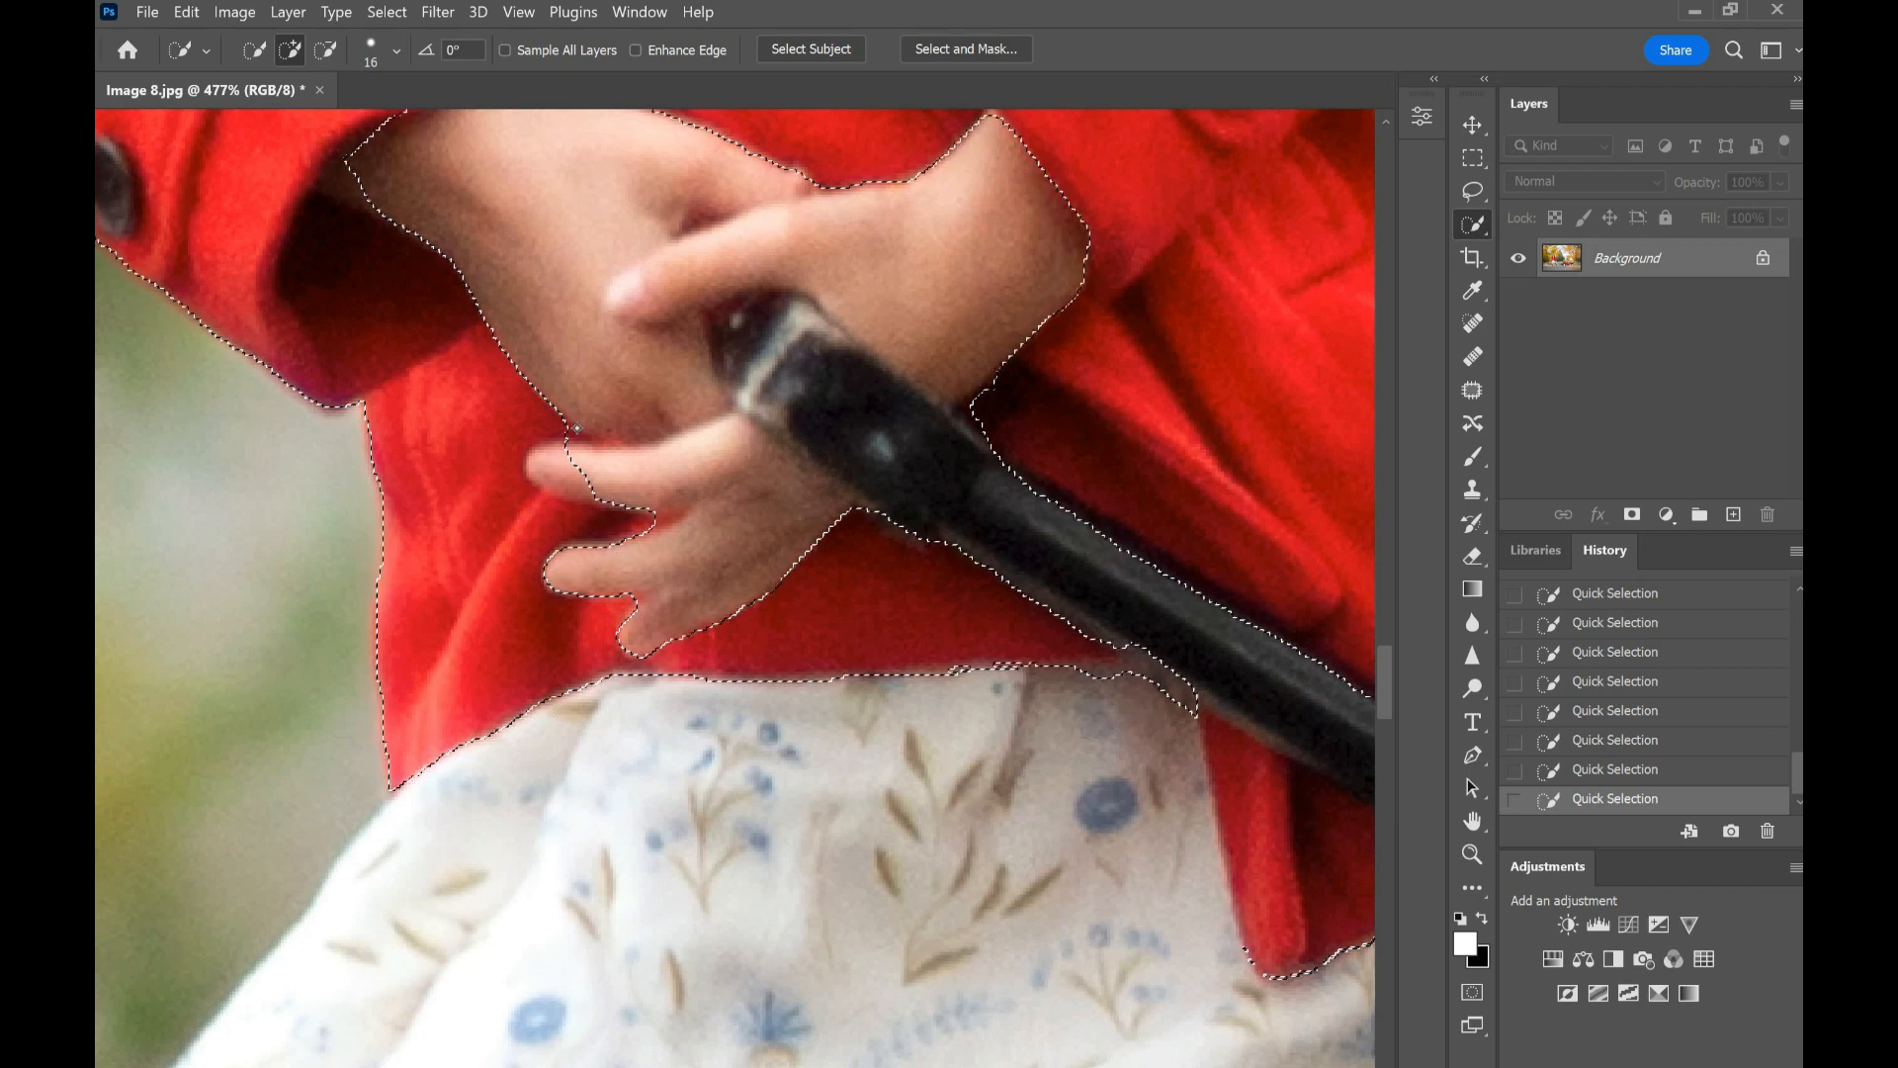
Step: Subtract the girl's outstretched finger from the jacket selection and undo the last excessive subtraction around the hands and cuff
{"action": "left_click", "coordinate": [325, 50]}
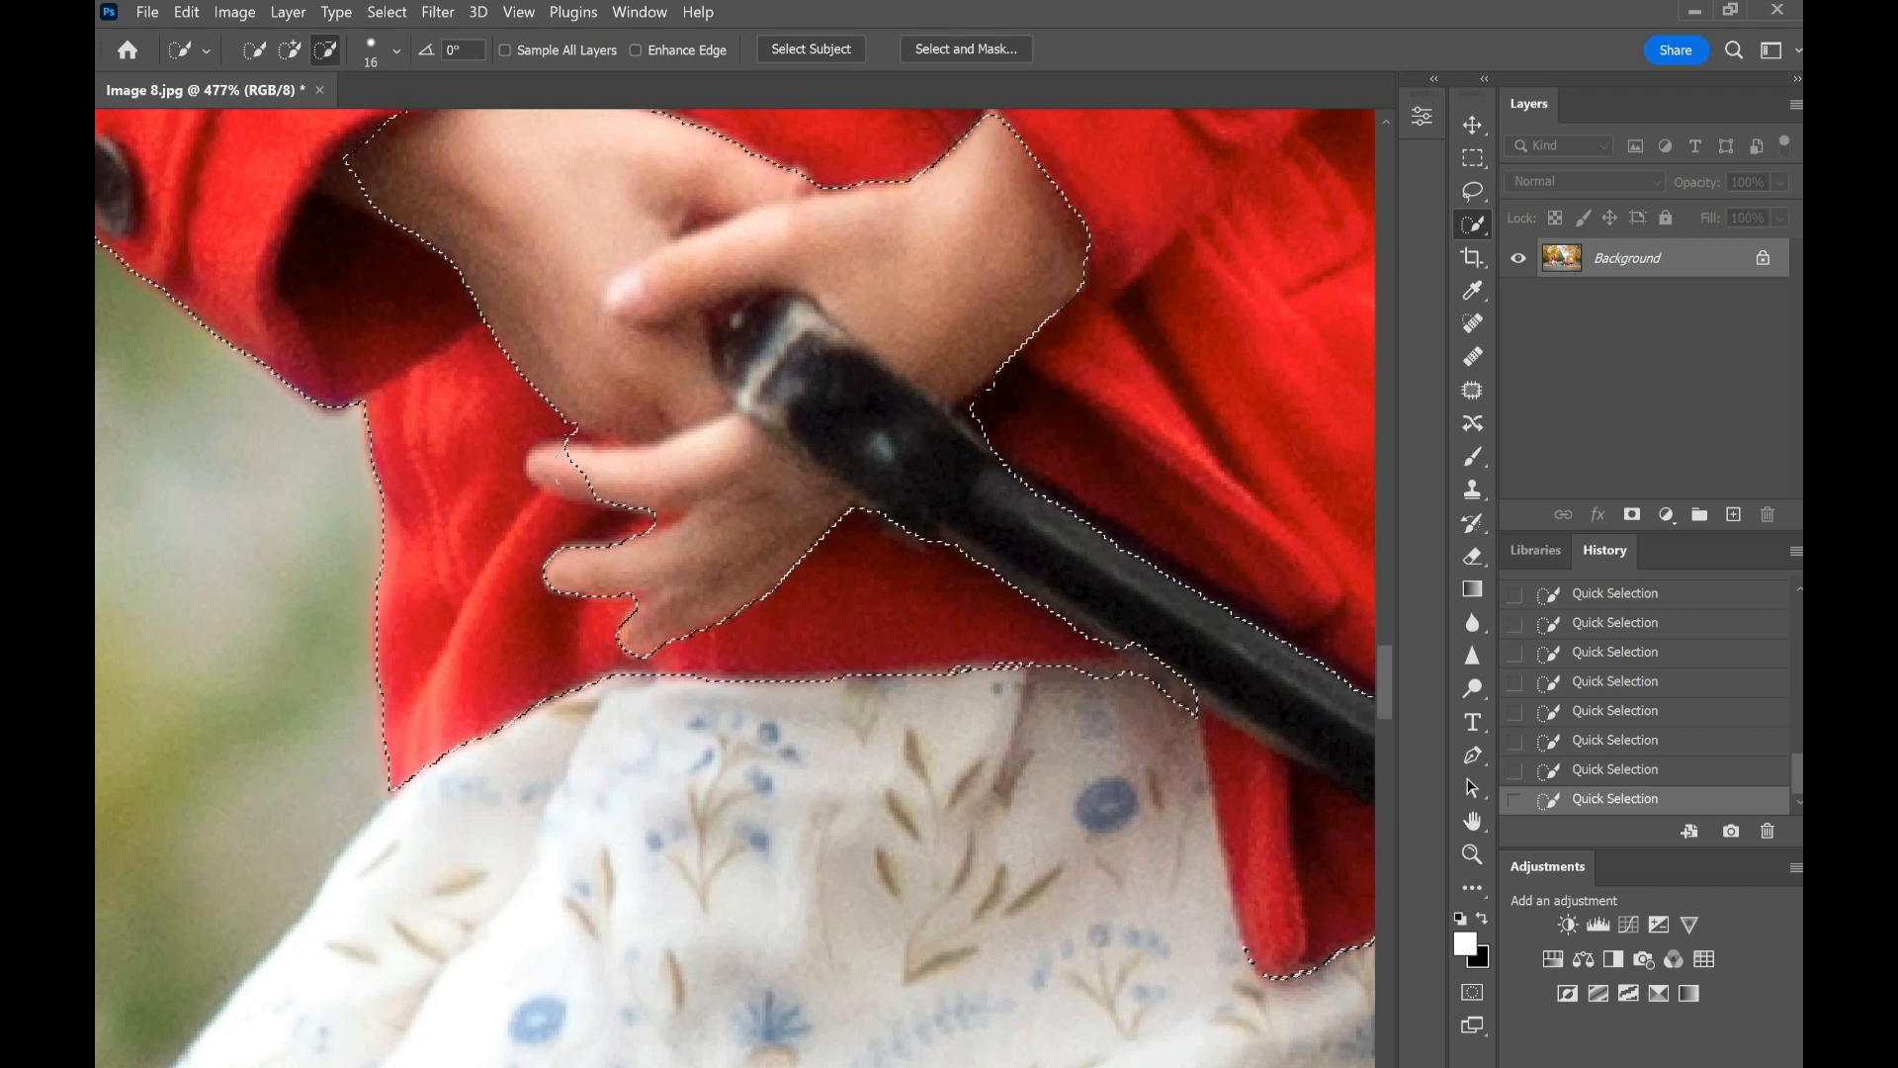
{"action": "left_click", "coordinate": [593, 465]}
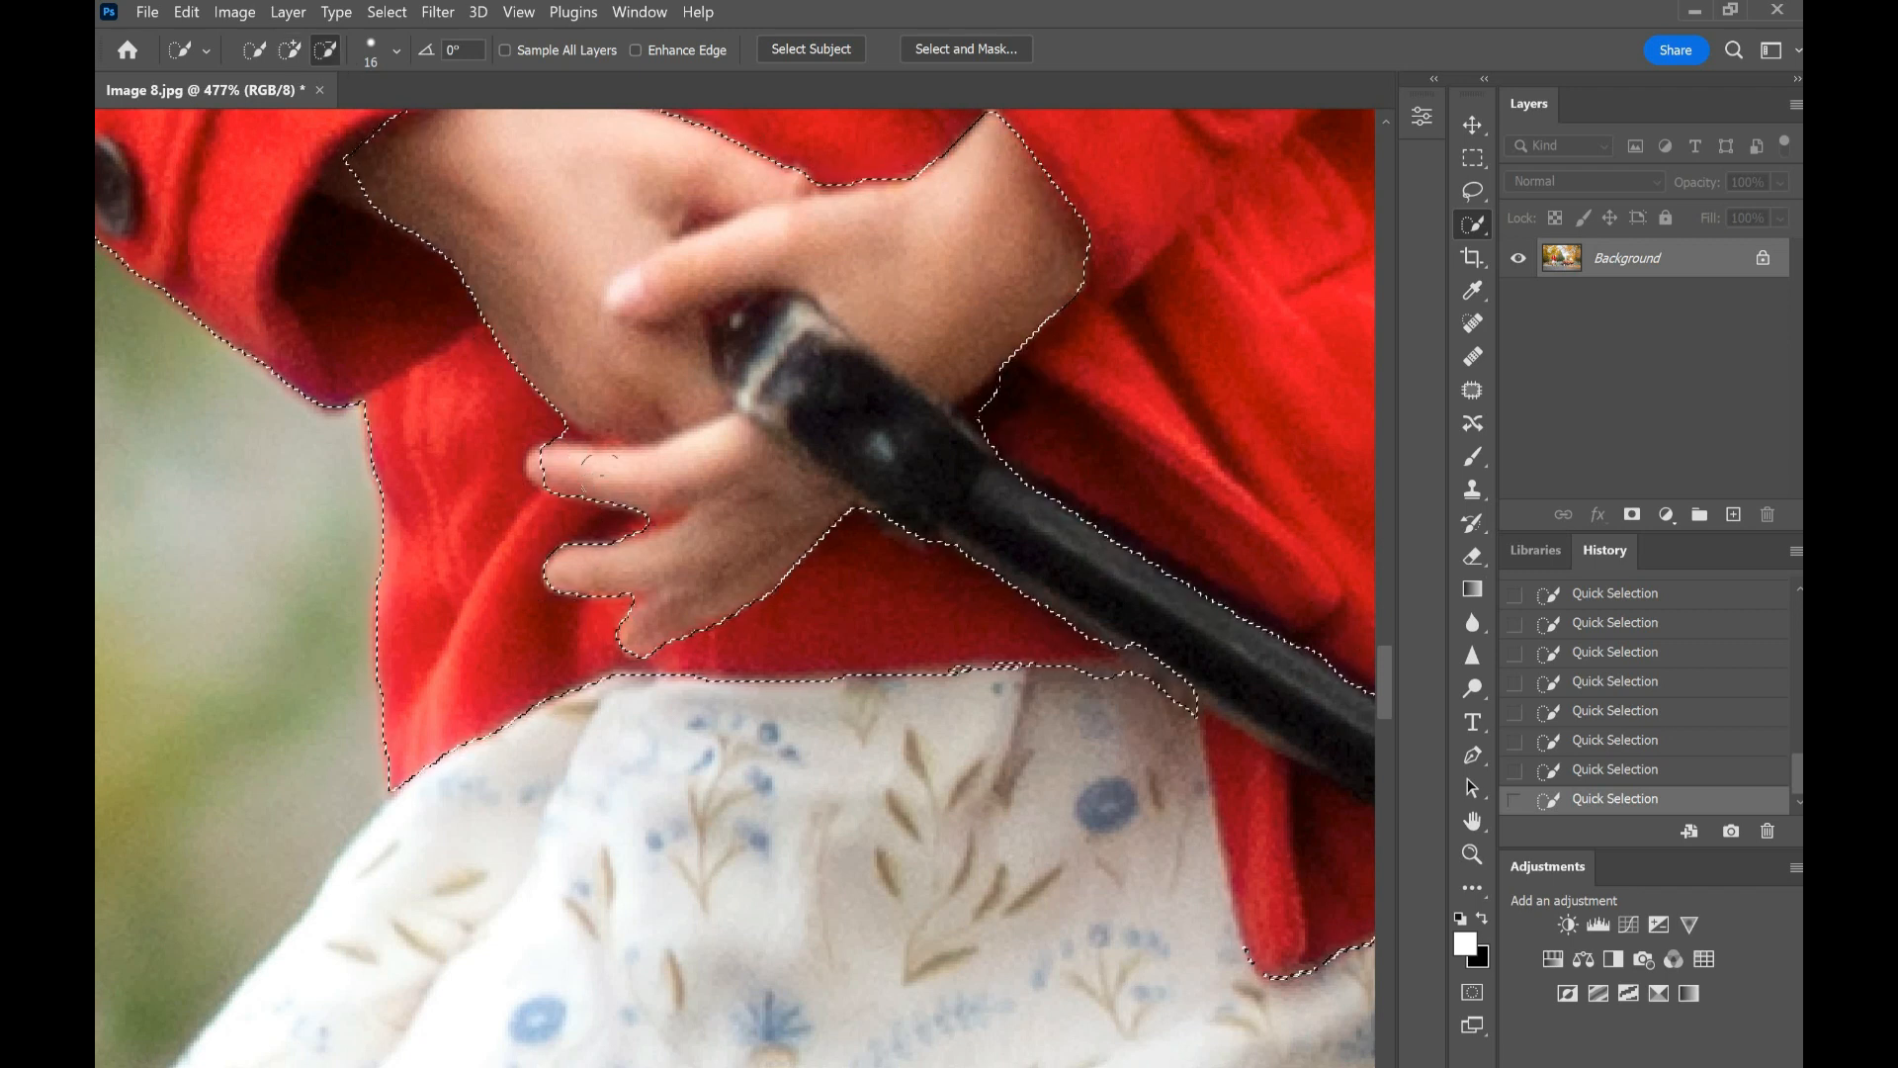
{"action": "left_click", "coordinate": [556, 465]}
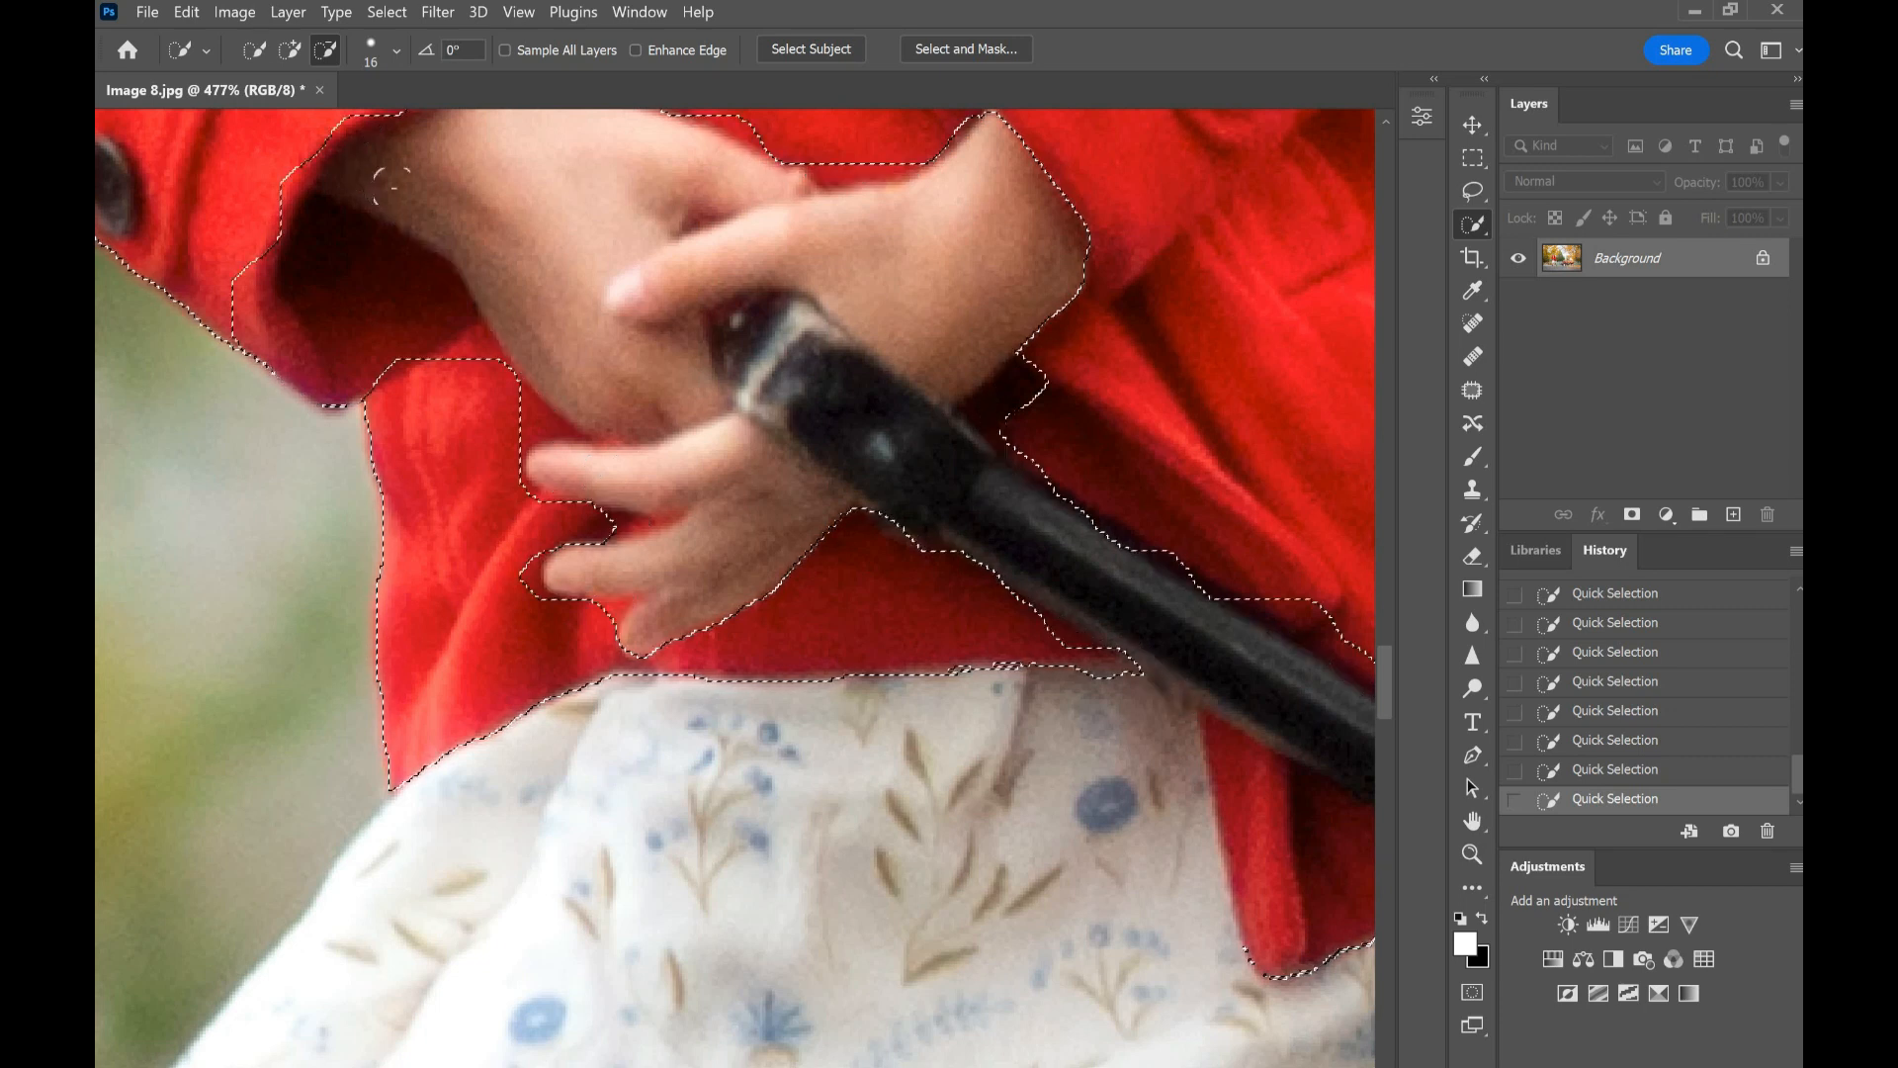
{"action": "key", "text": "ctrl+z"}
{"action": "scroll", "coordinate": [420, 267], "scroll_direction": "down", "scroll_amount": 6}
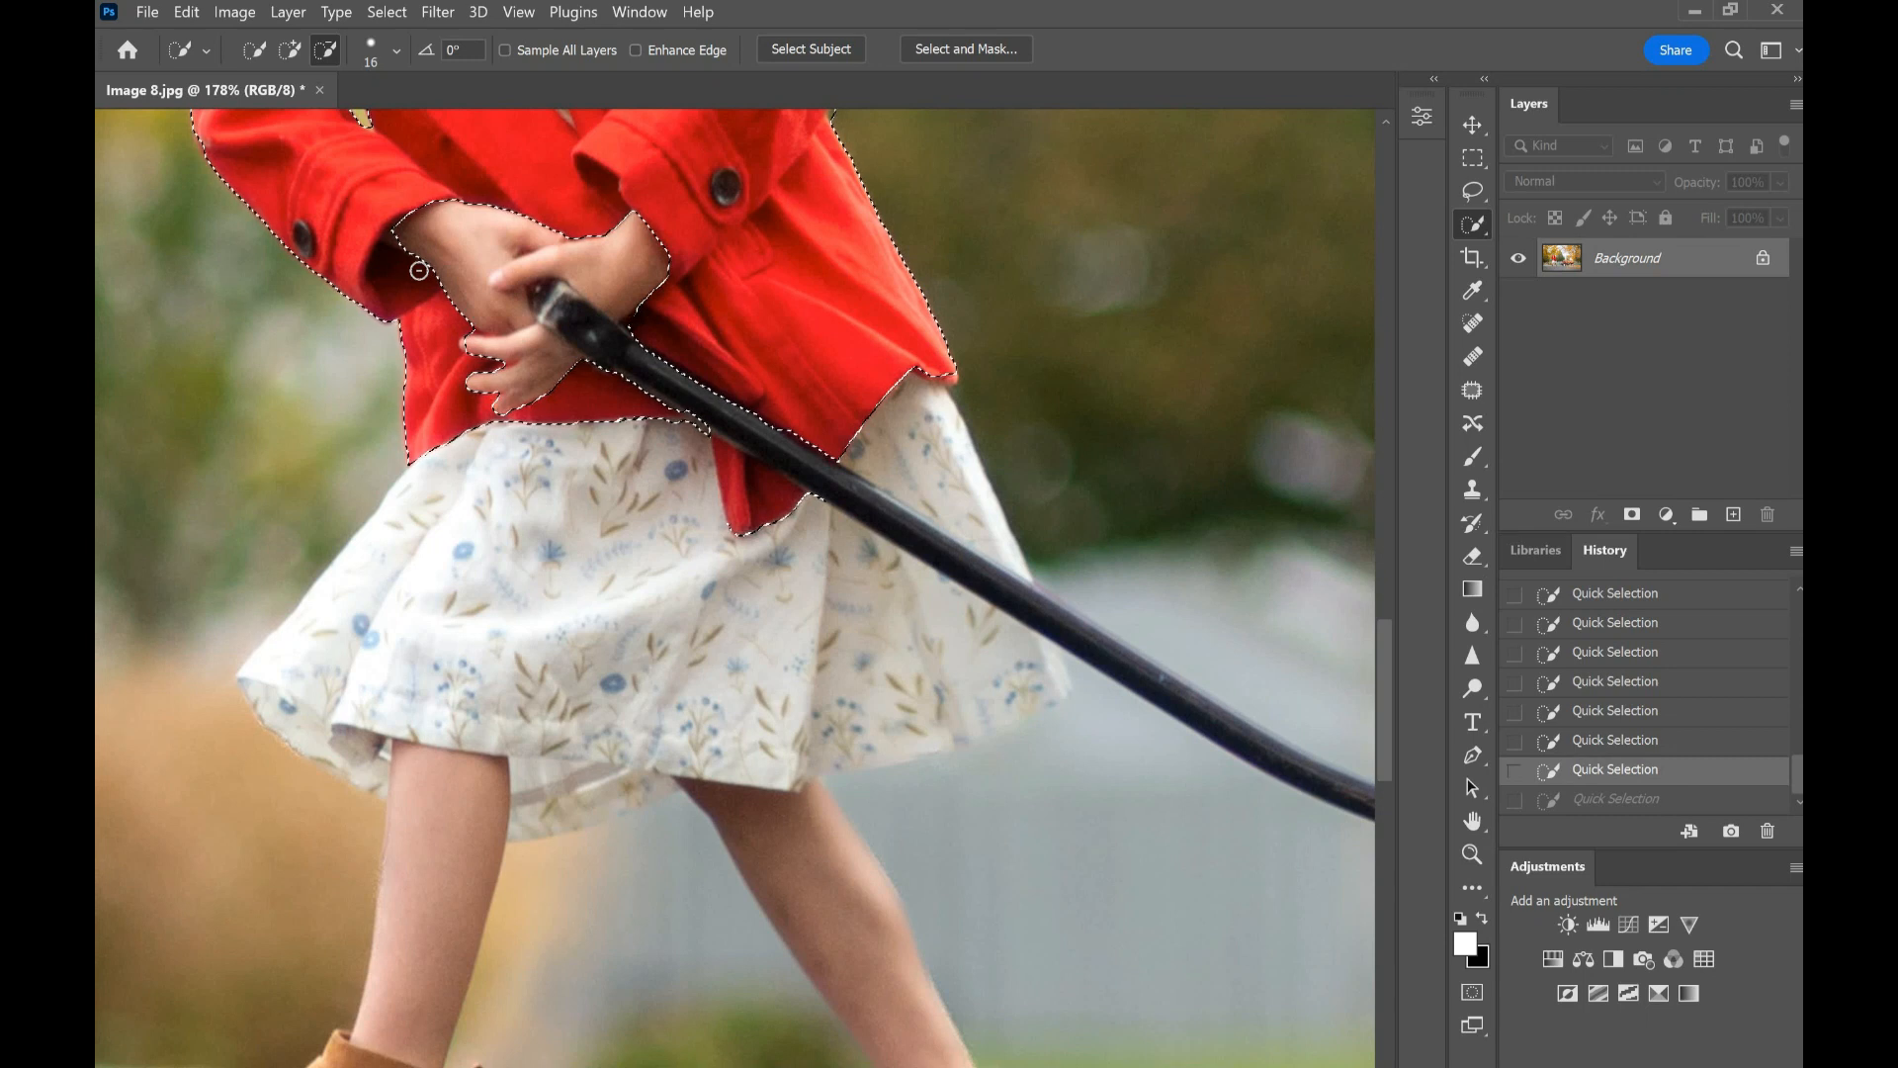
{"action": "scroll", "coordinate": [419, 270], "scroll_direction": "down", "scroll_amount": 3}
{"action": "scroll", "coordinate": [419, 269], "scroll_direction": "down", "scroll_amount": 2}
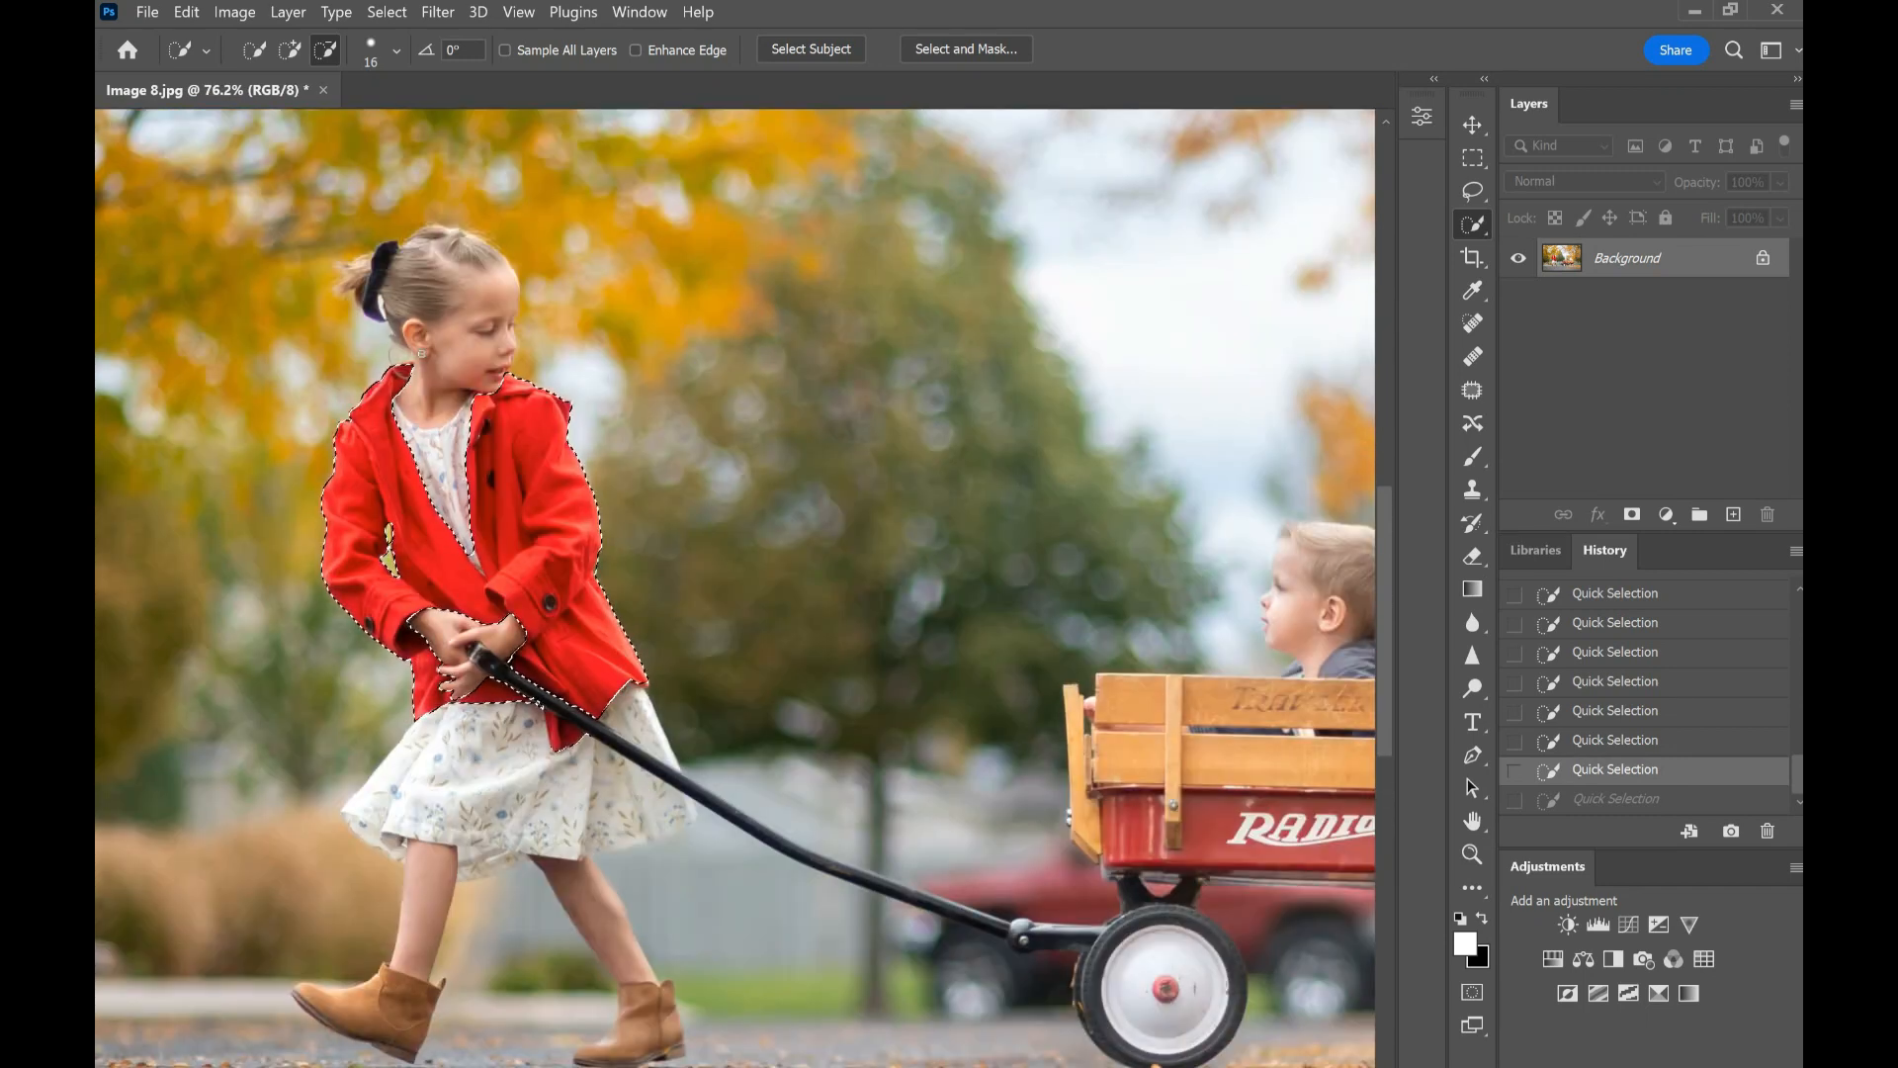
Step: Create a Solid Color fill layer from the jacket selection using the muted green 568b75
{"action": "left_click", "coordinate": [1473, 123]}
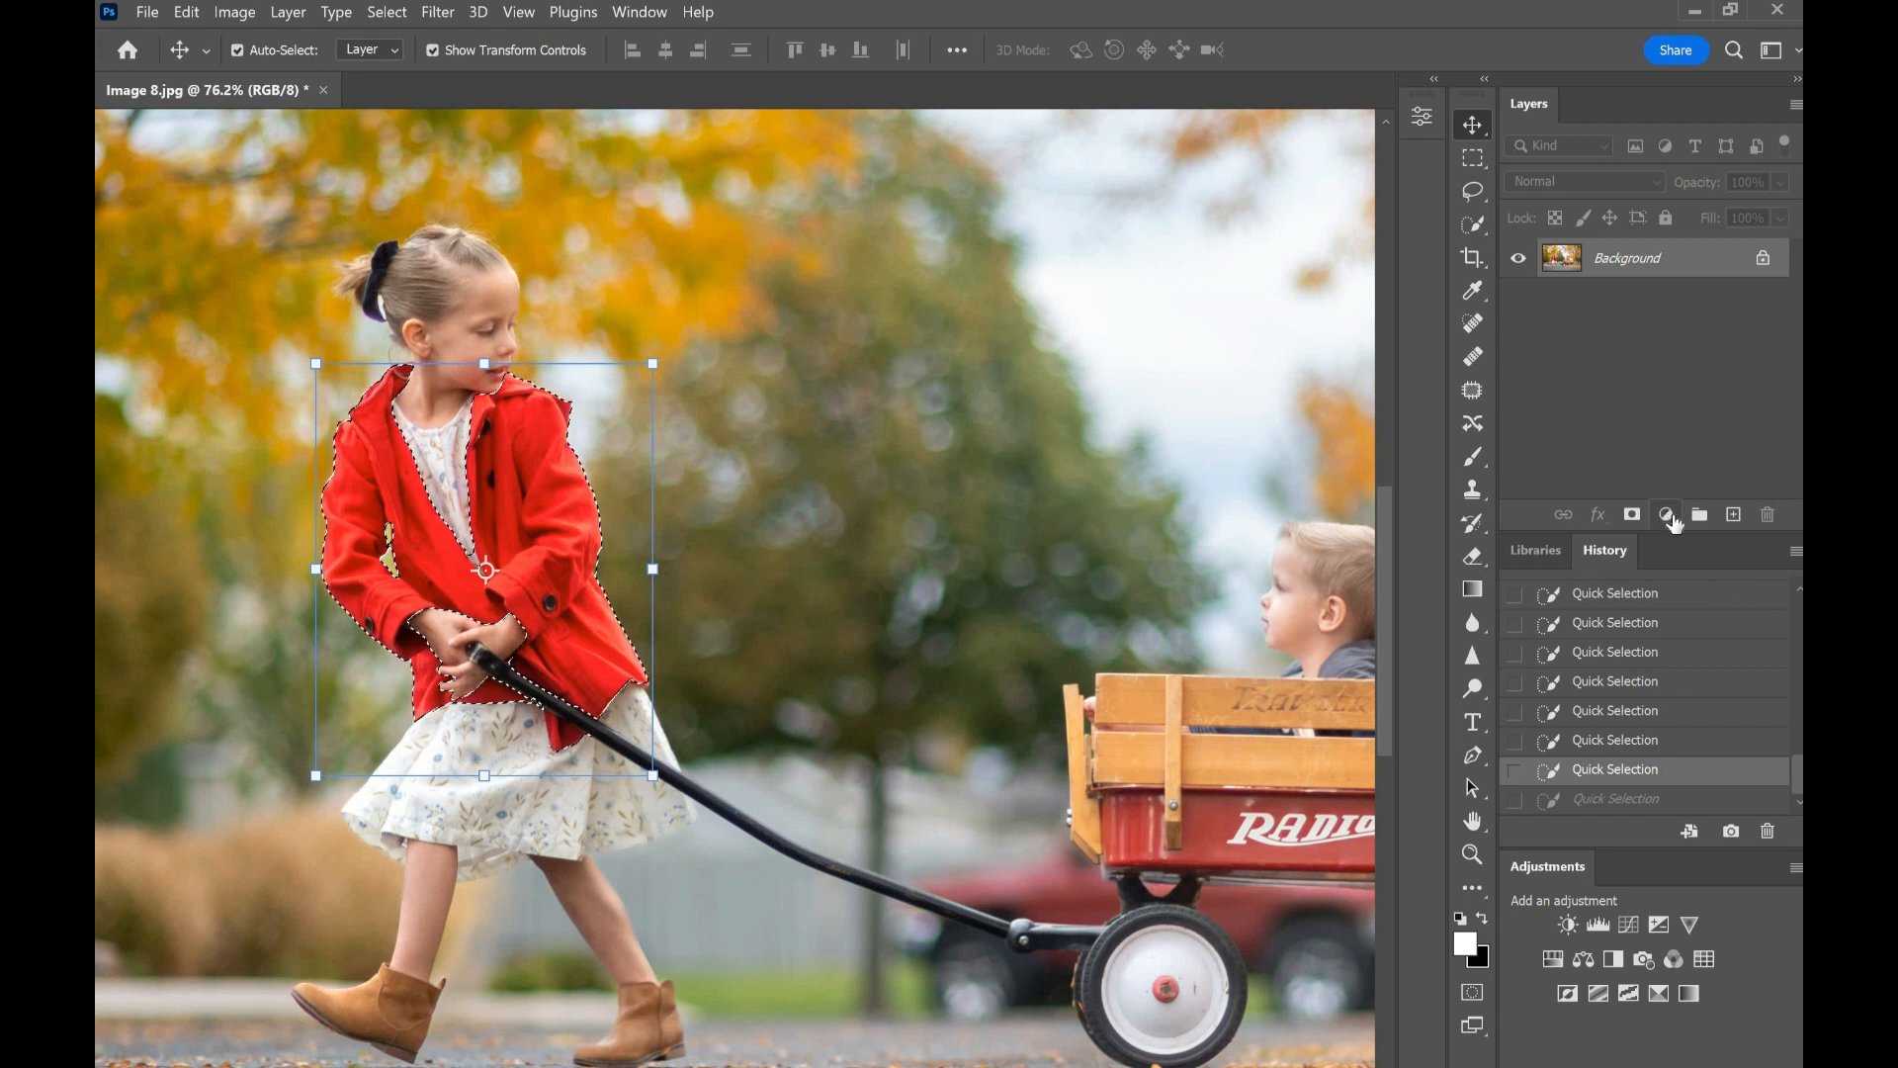
{"action": "left_click", "coordinate": [1671, 518]}
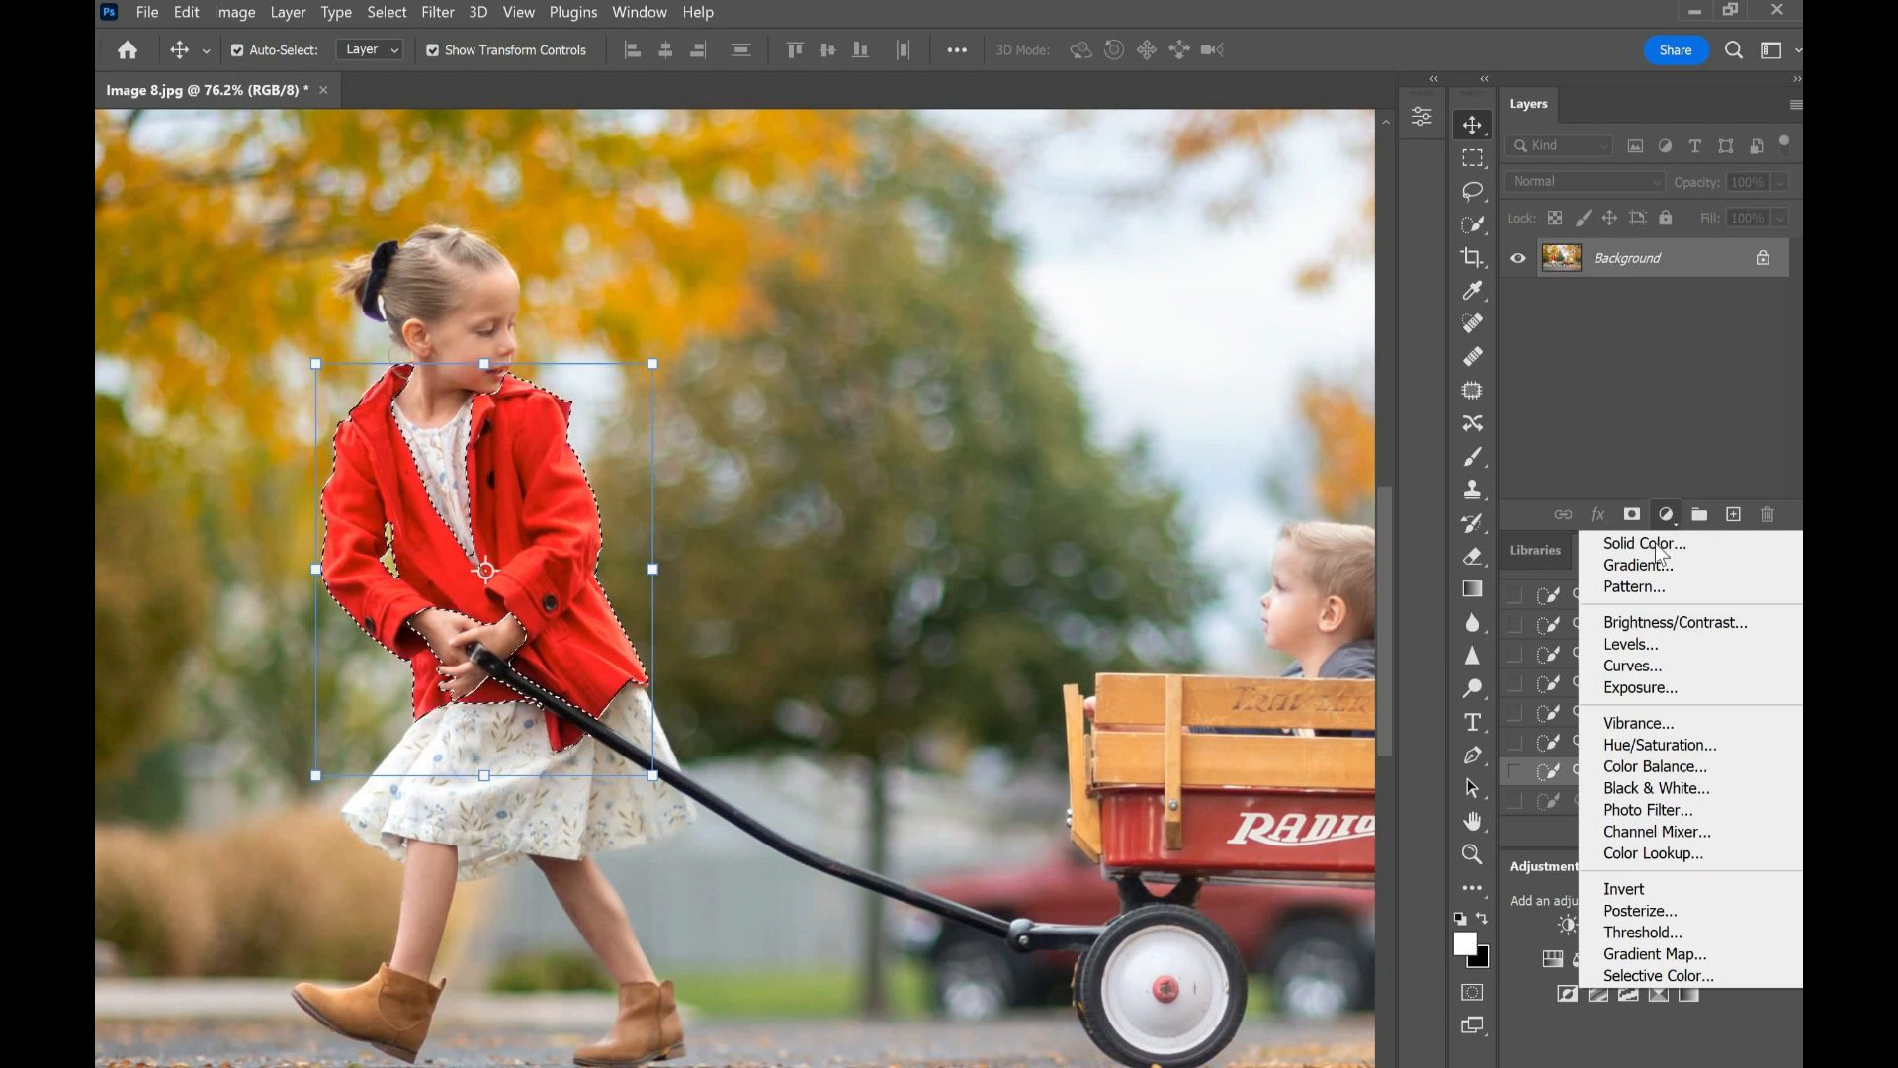
{"action": "left_click", "coordinate": [1655, 542]}
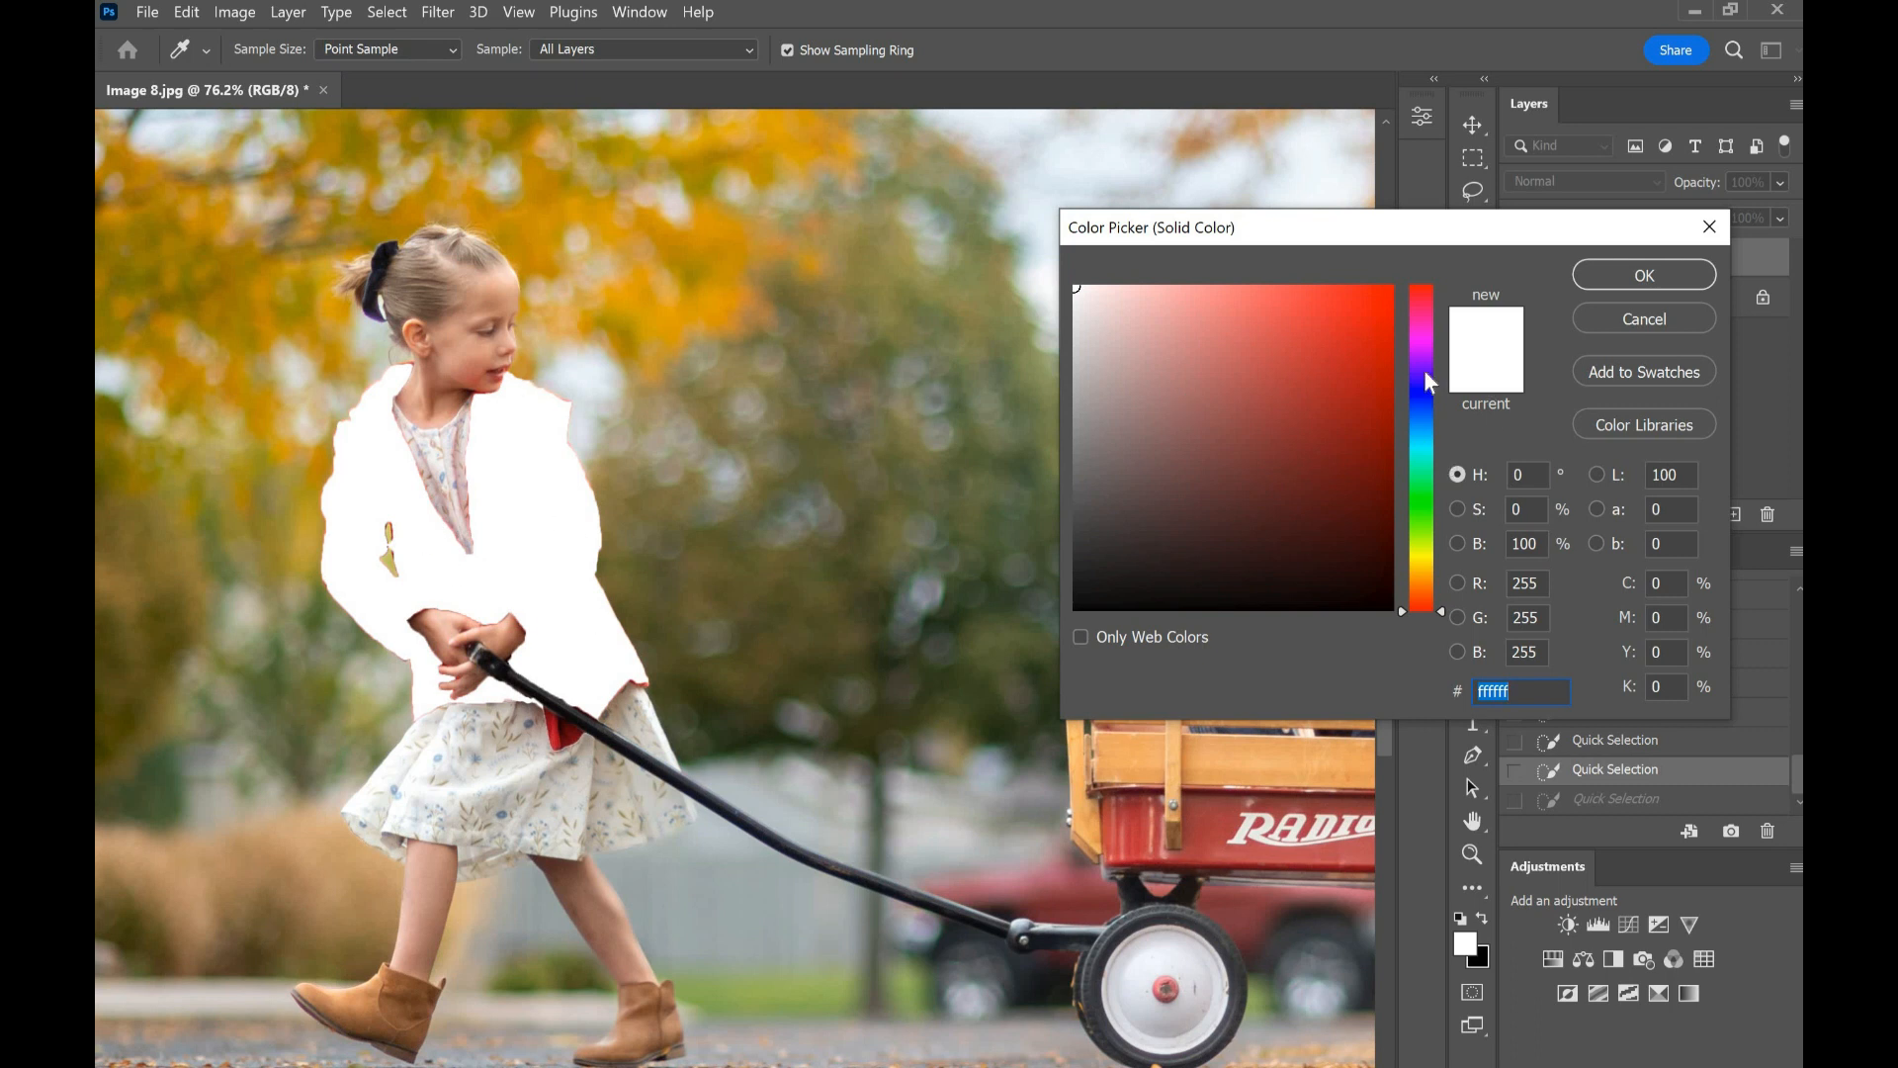
{"action": "left_click", "coordinate": [1418, 471]}
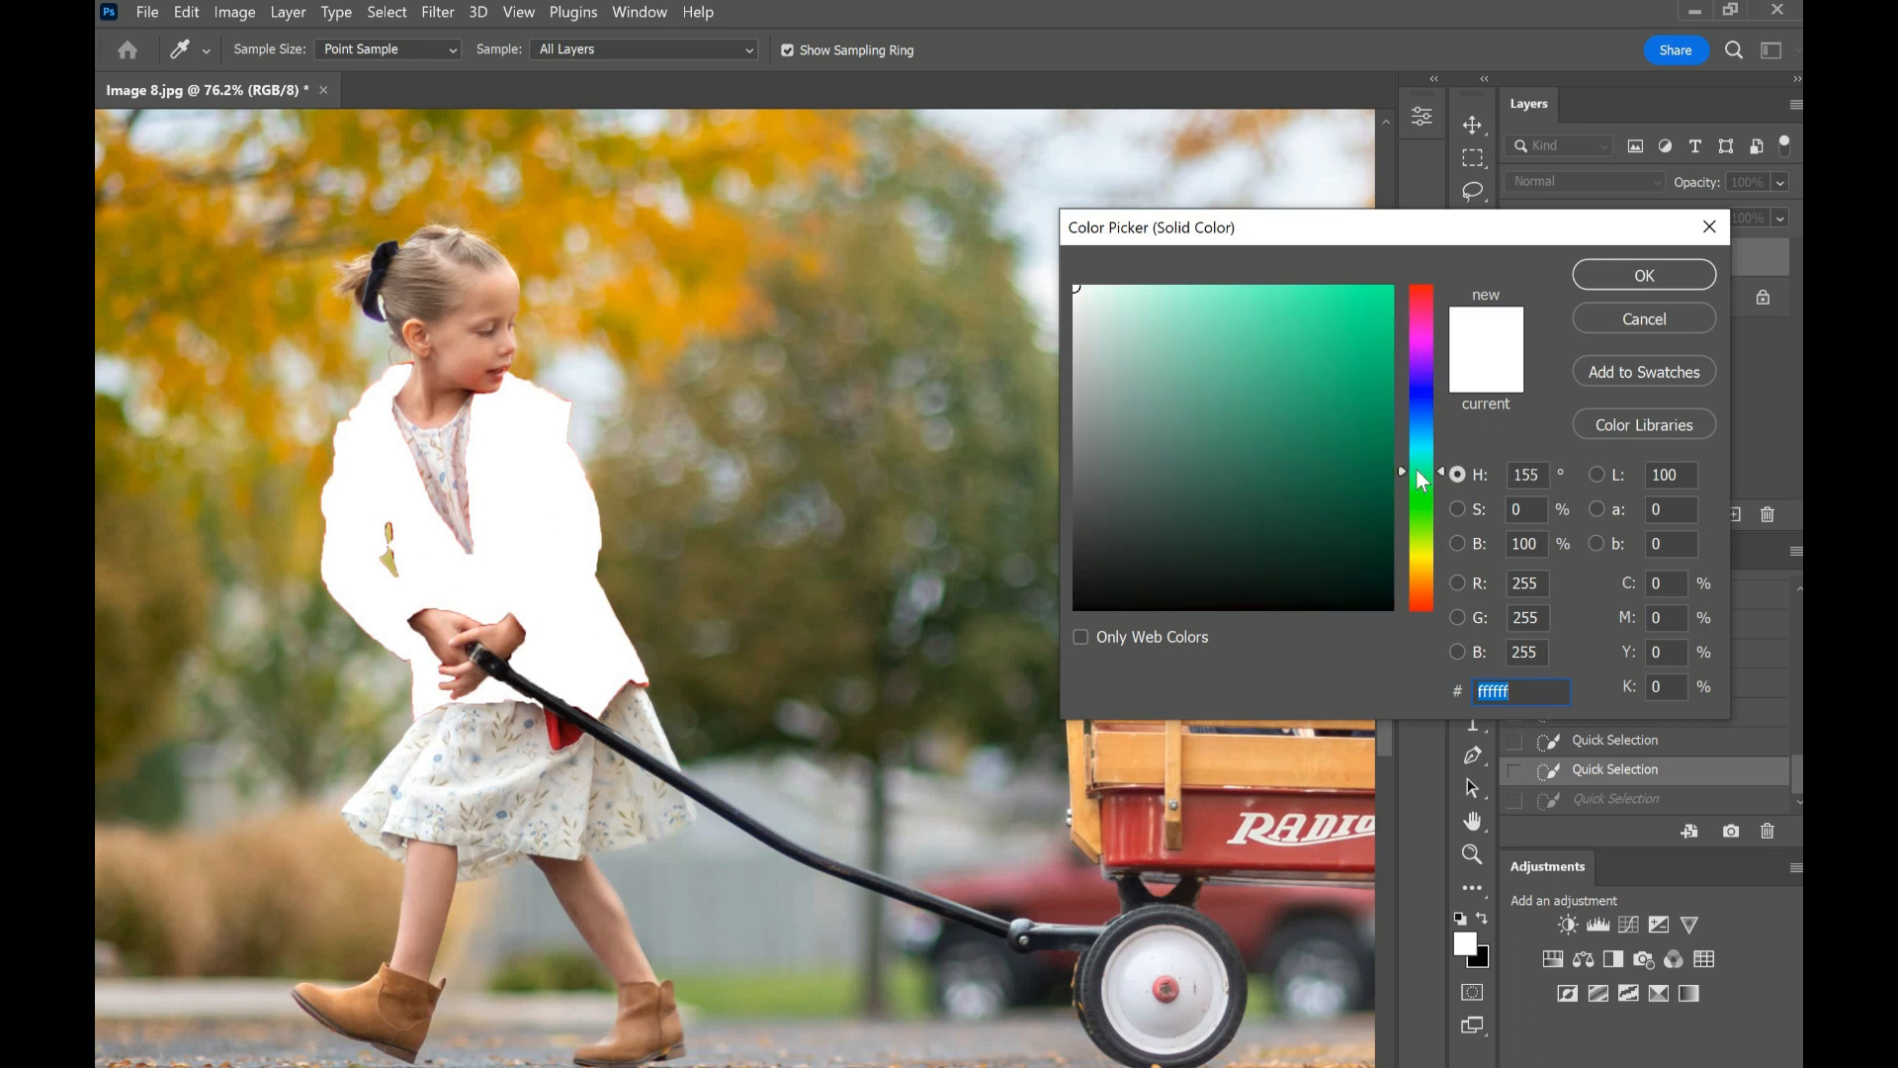
{"action": "left_click", "coordinate": [1185, 448]}
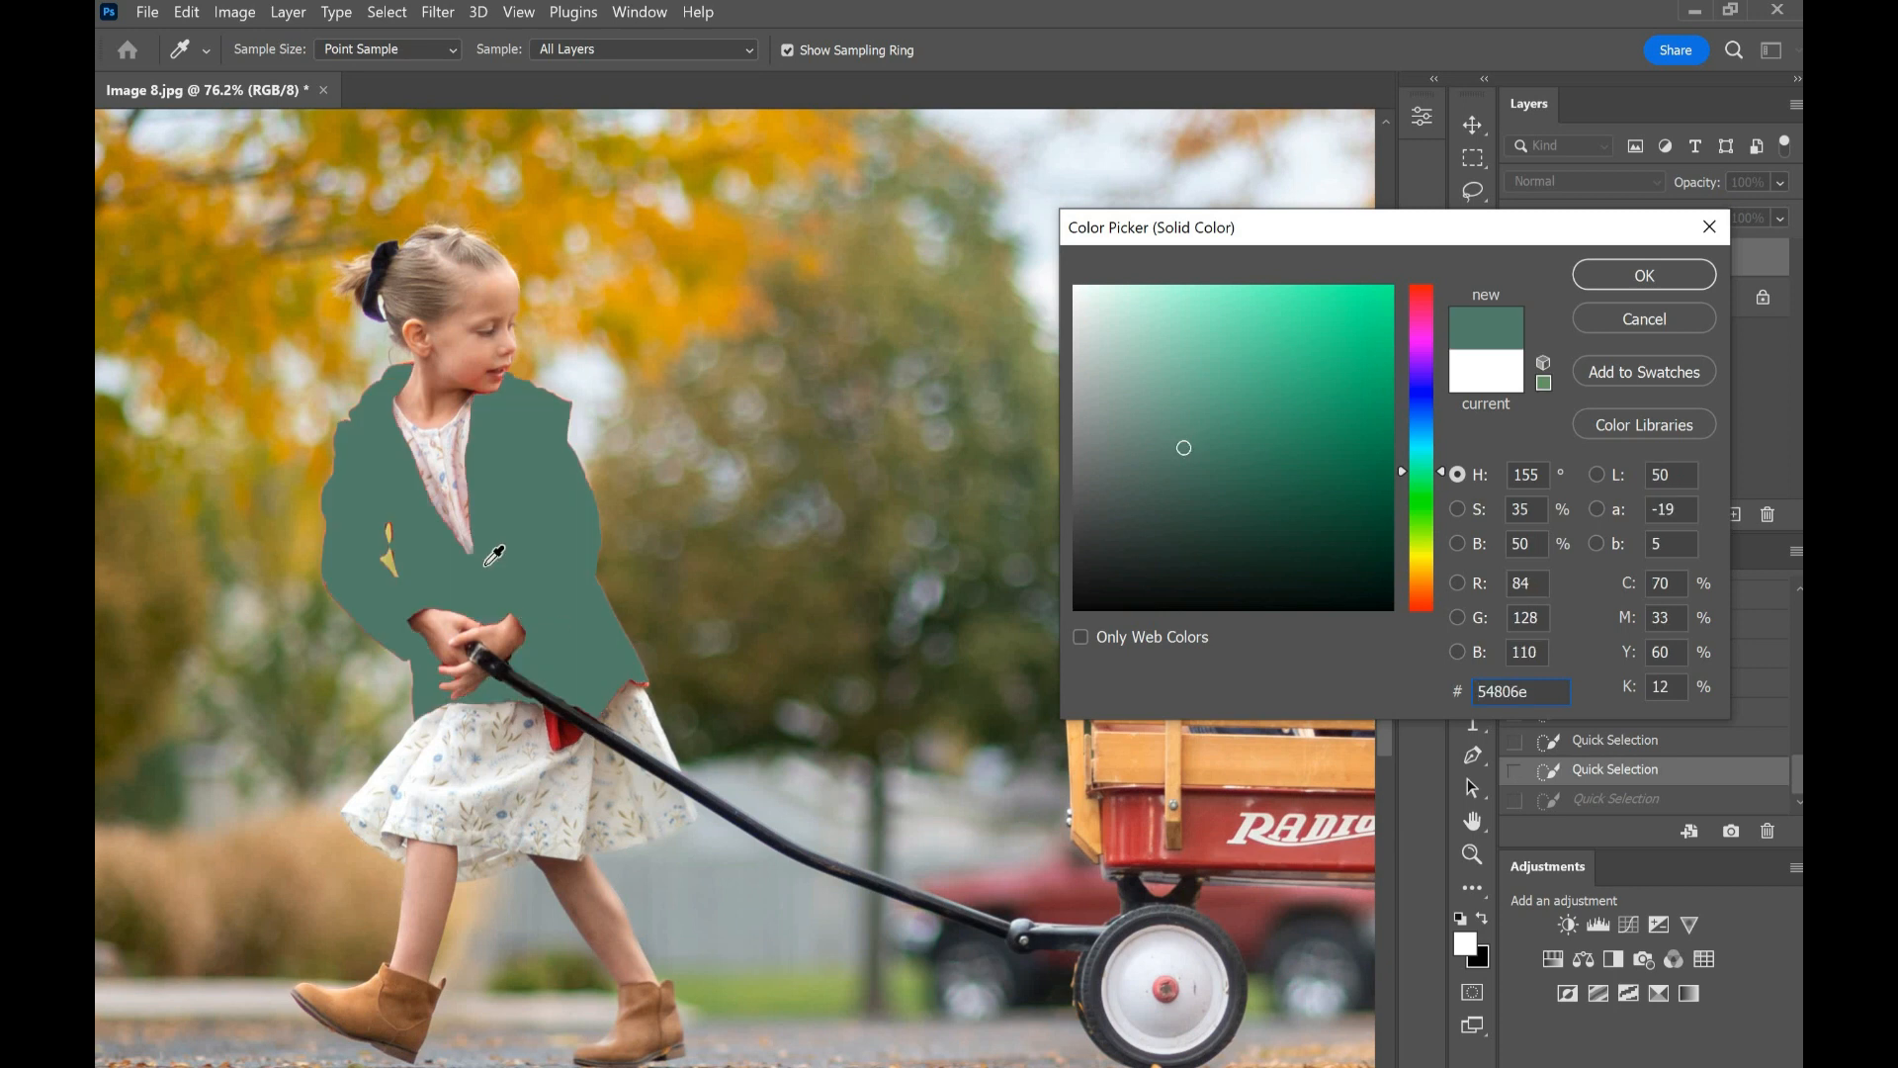
{"action": "left_click", "coordinate": [1197, 432]}
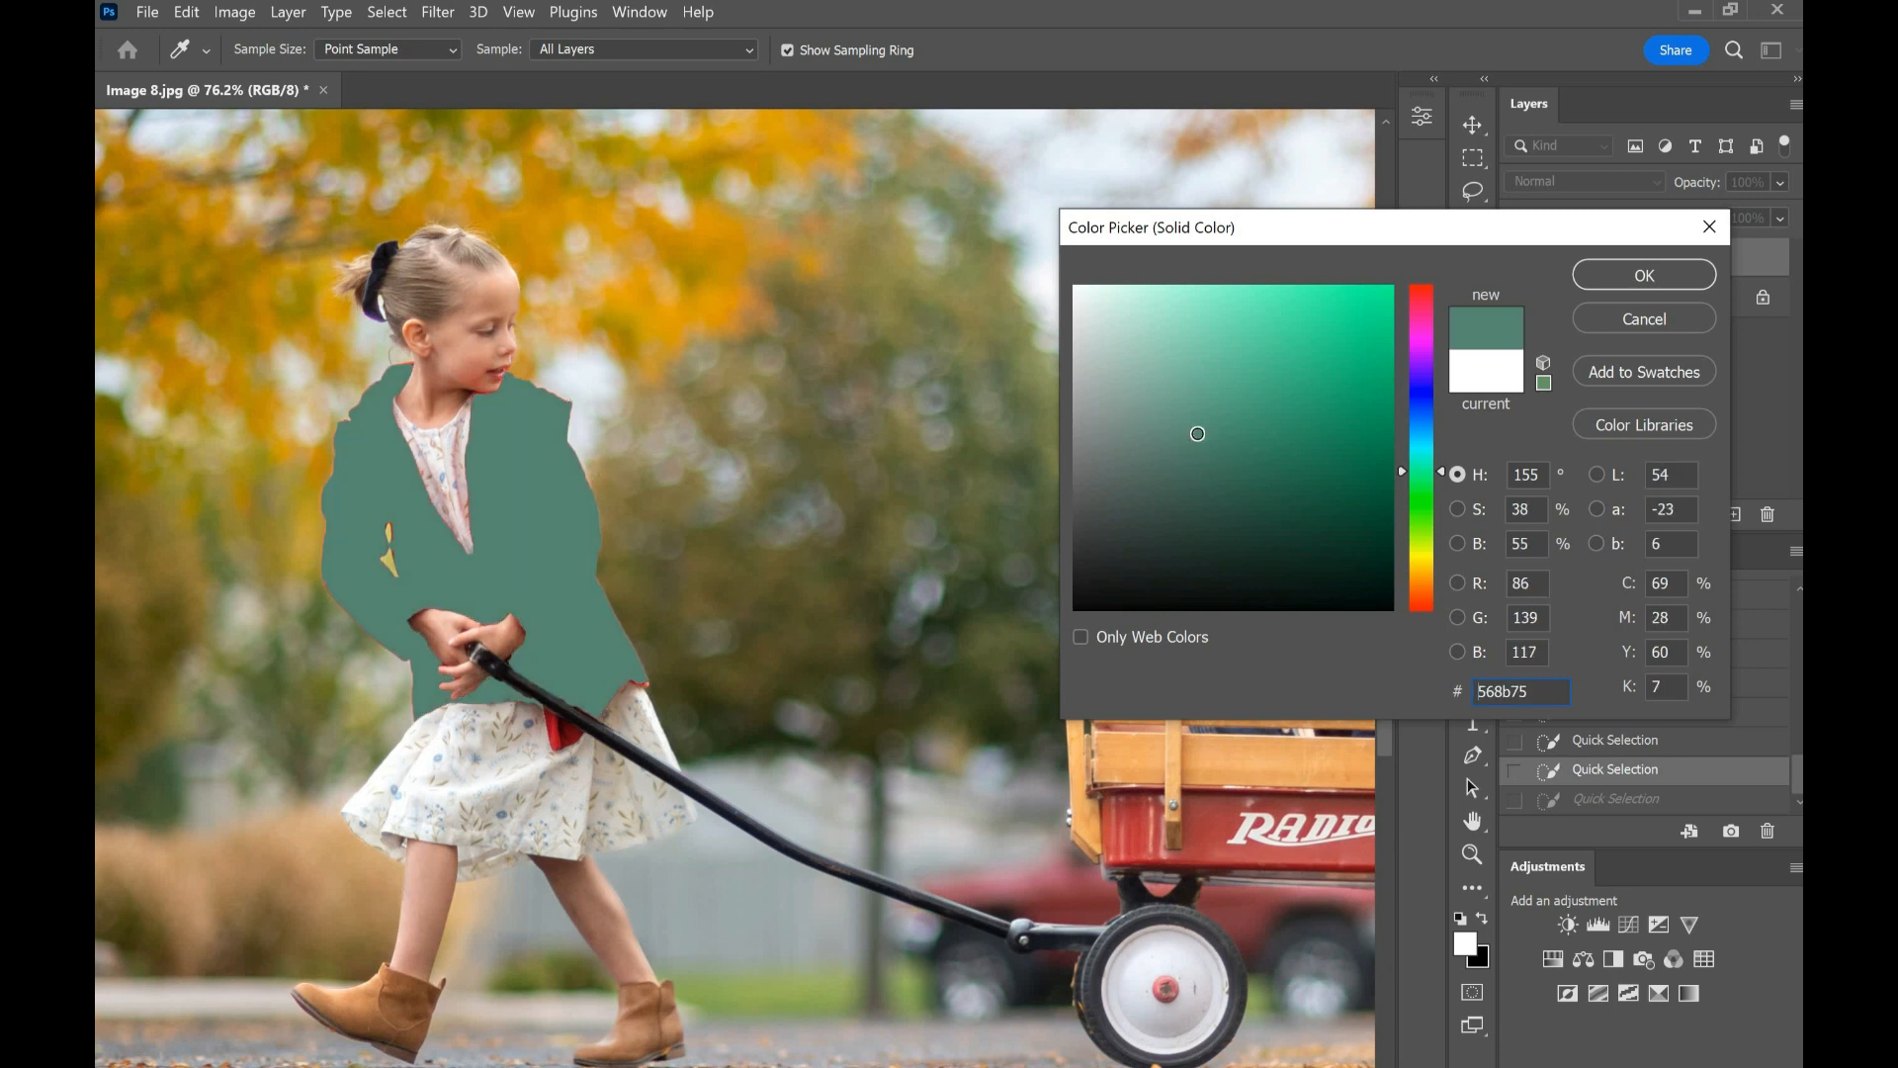
{"action": "left_click", "coordinate": [1608, 275]}
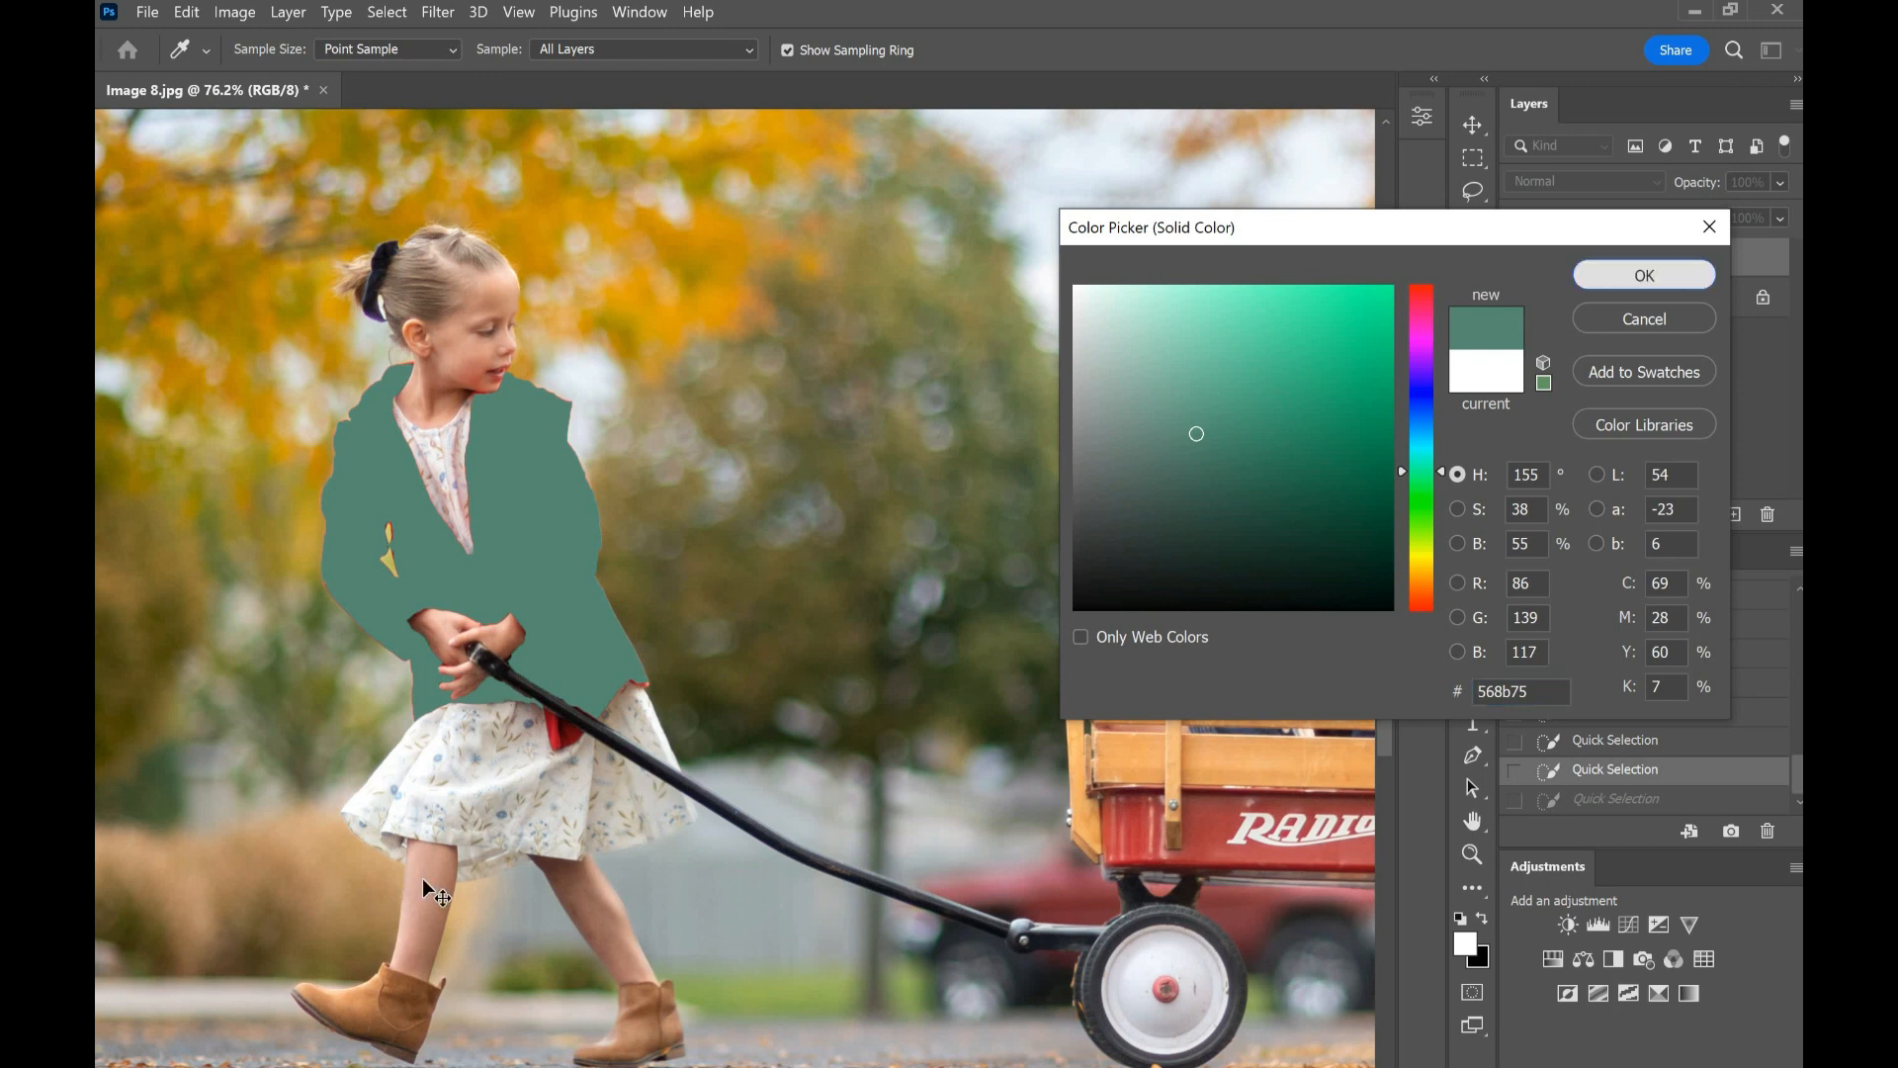
{"action": "key", "text": "v"}
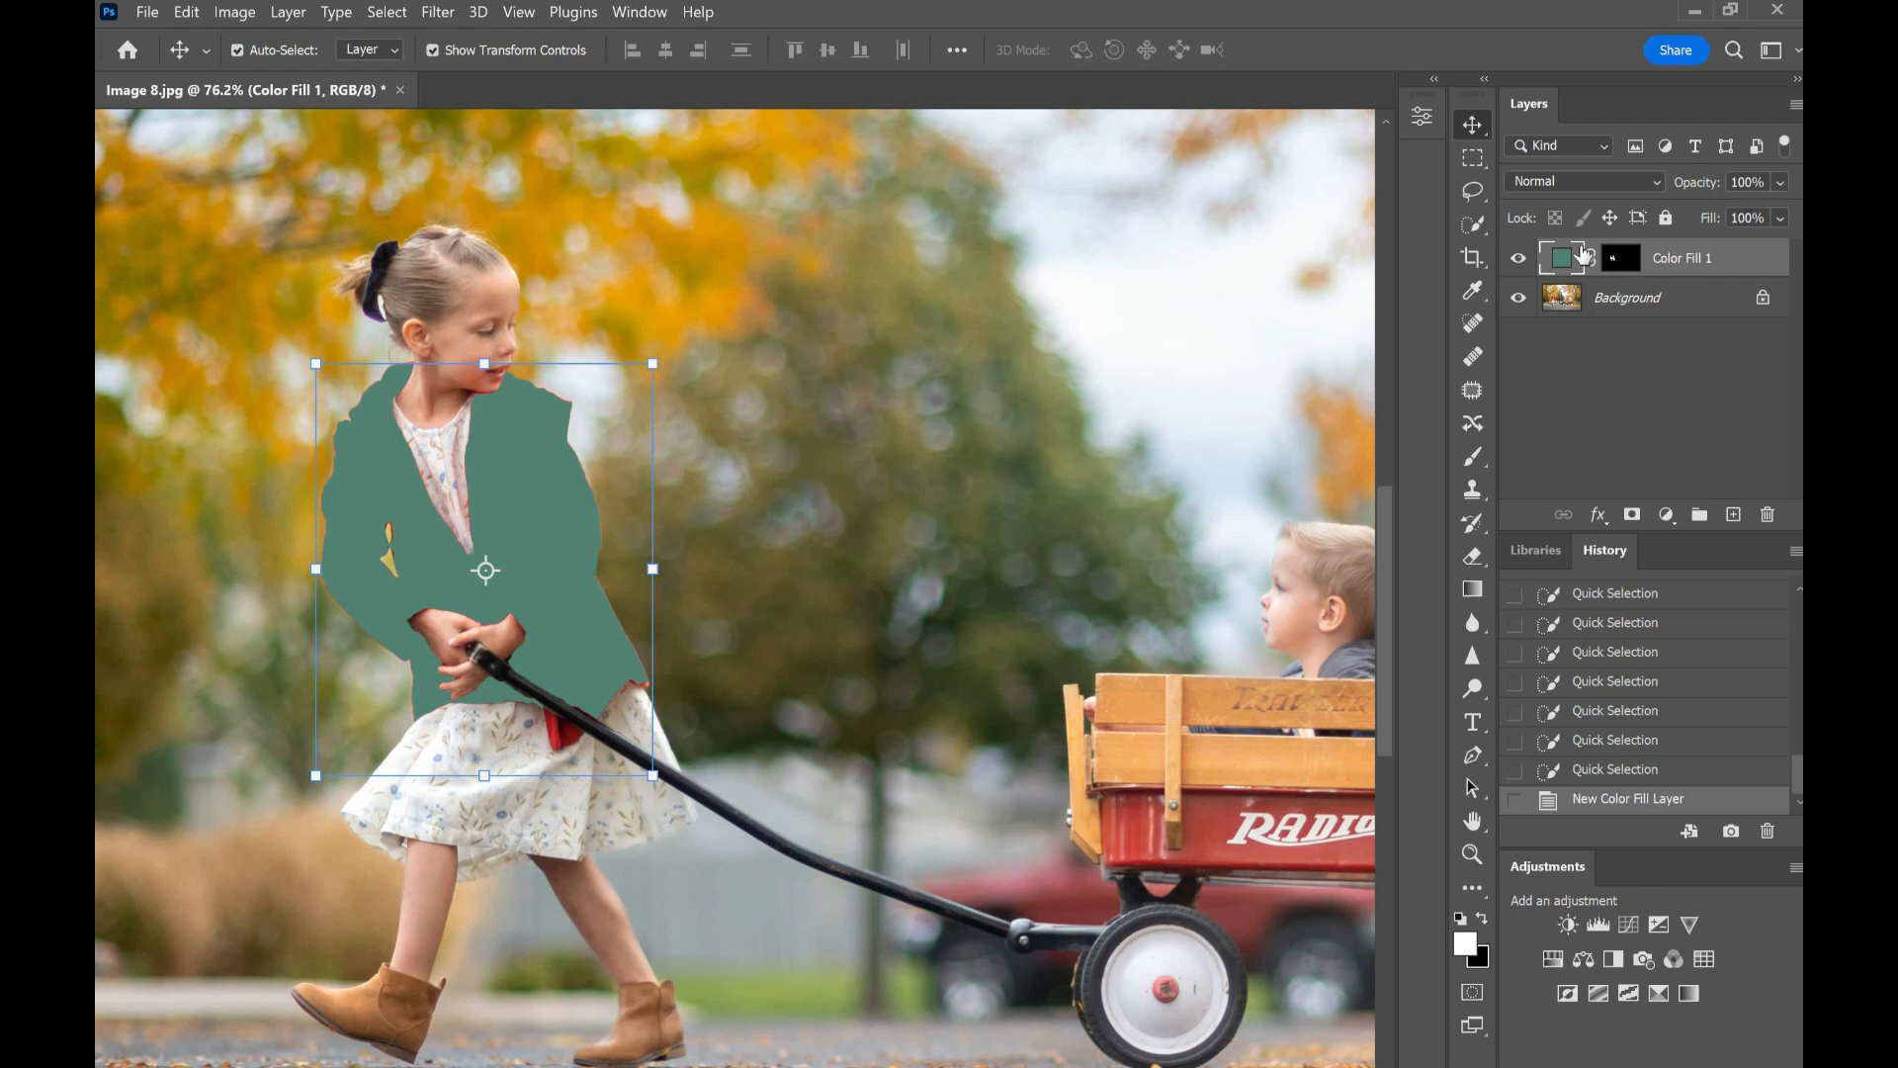
Step: Set the green fill layer's blend mode to Color
{"action": "left_click", "coordinate": [1584, 184]}
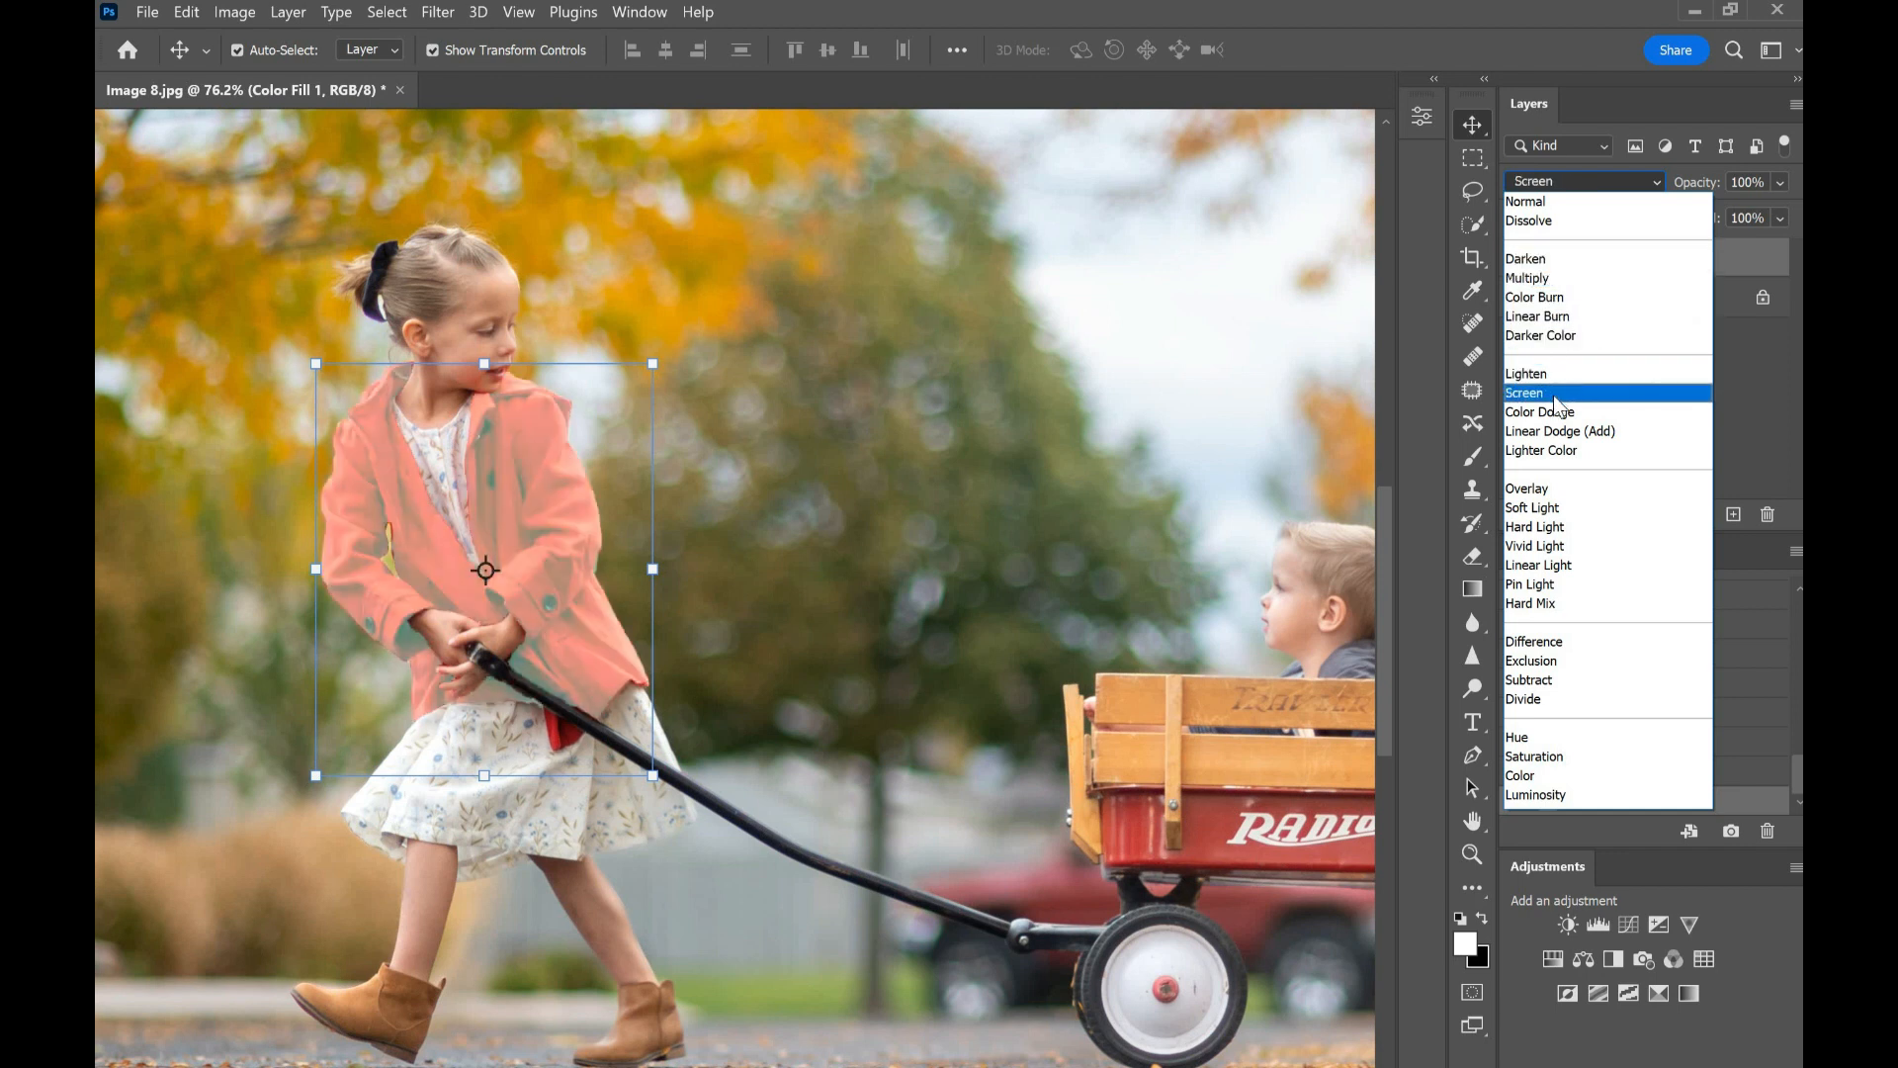
{"action": "left_click", "coordinate": [1579, 774]}
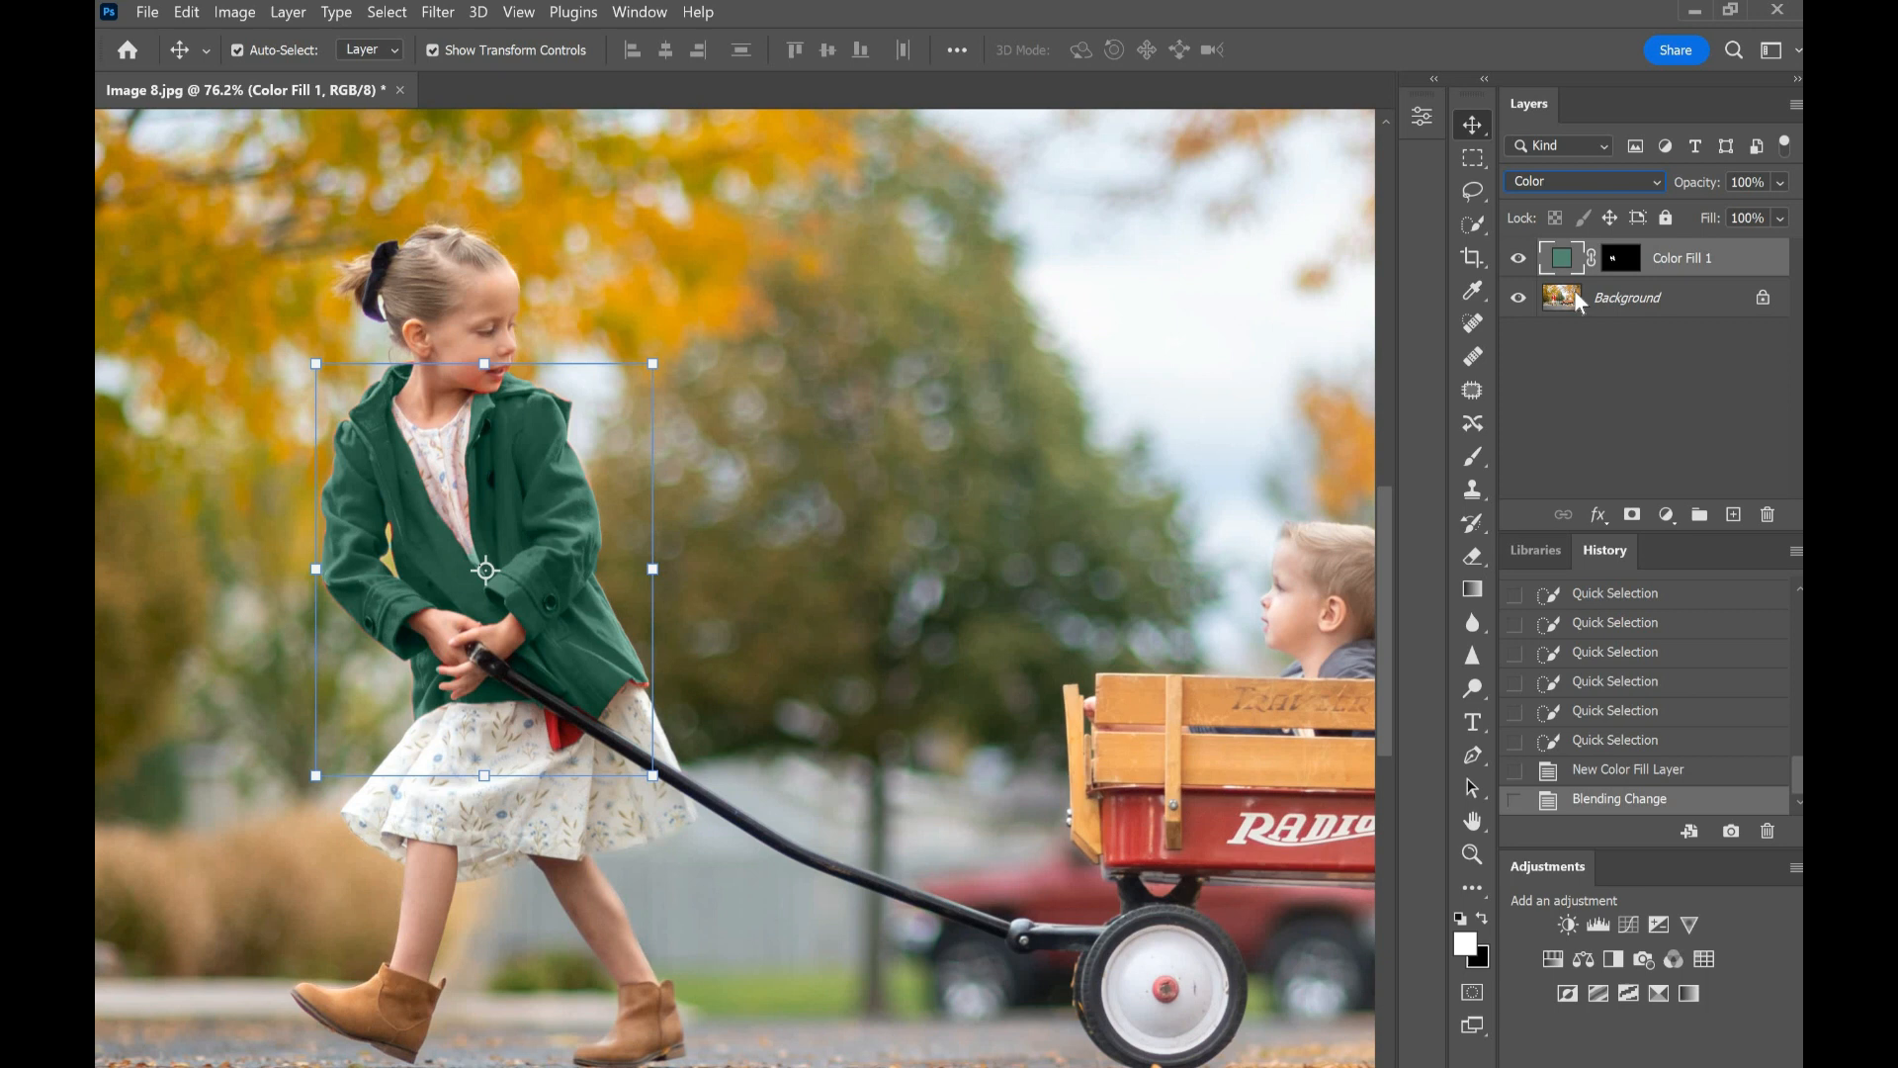
{"action": "left_click", "coordinate": [1634, 272]}
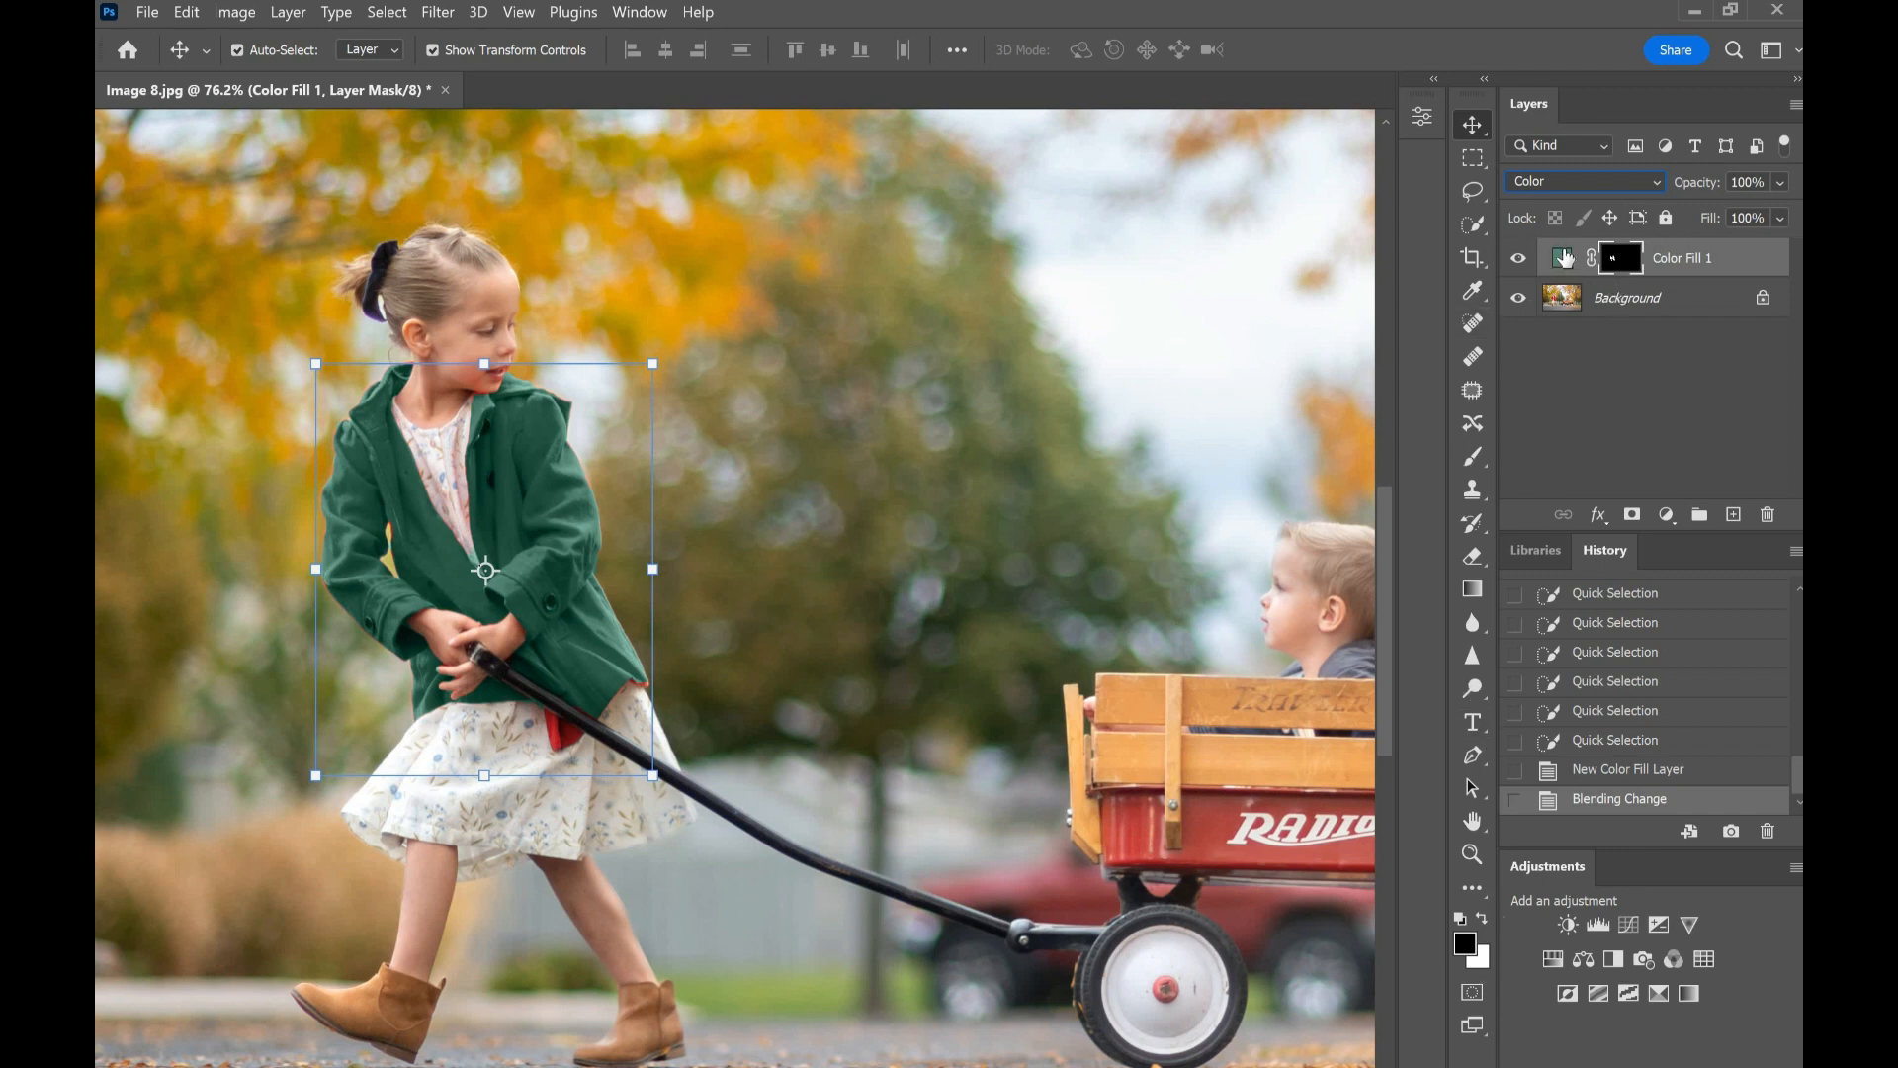
{"action": "key", "text": "x"}
{"action": "left_click", "coordinate": [495, 753]}
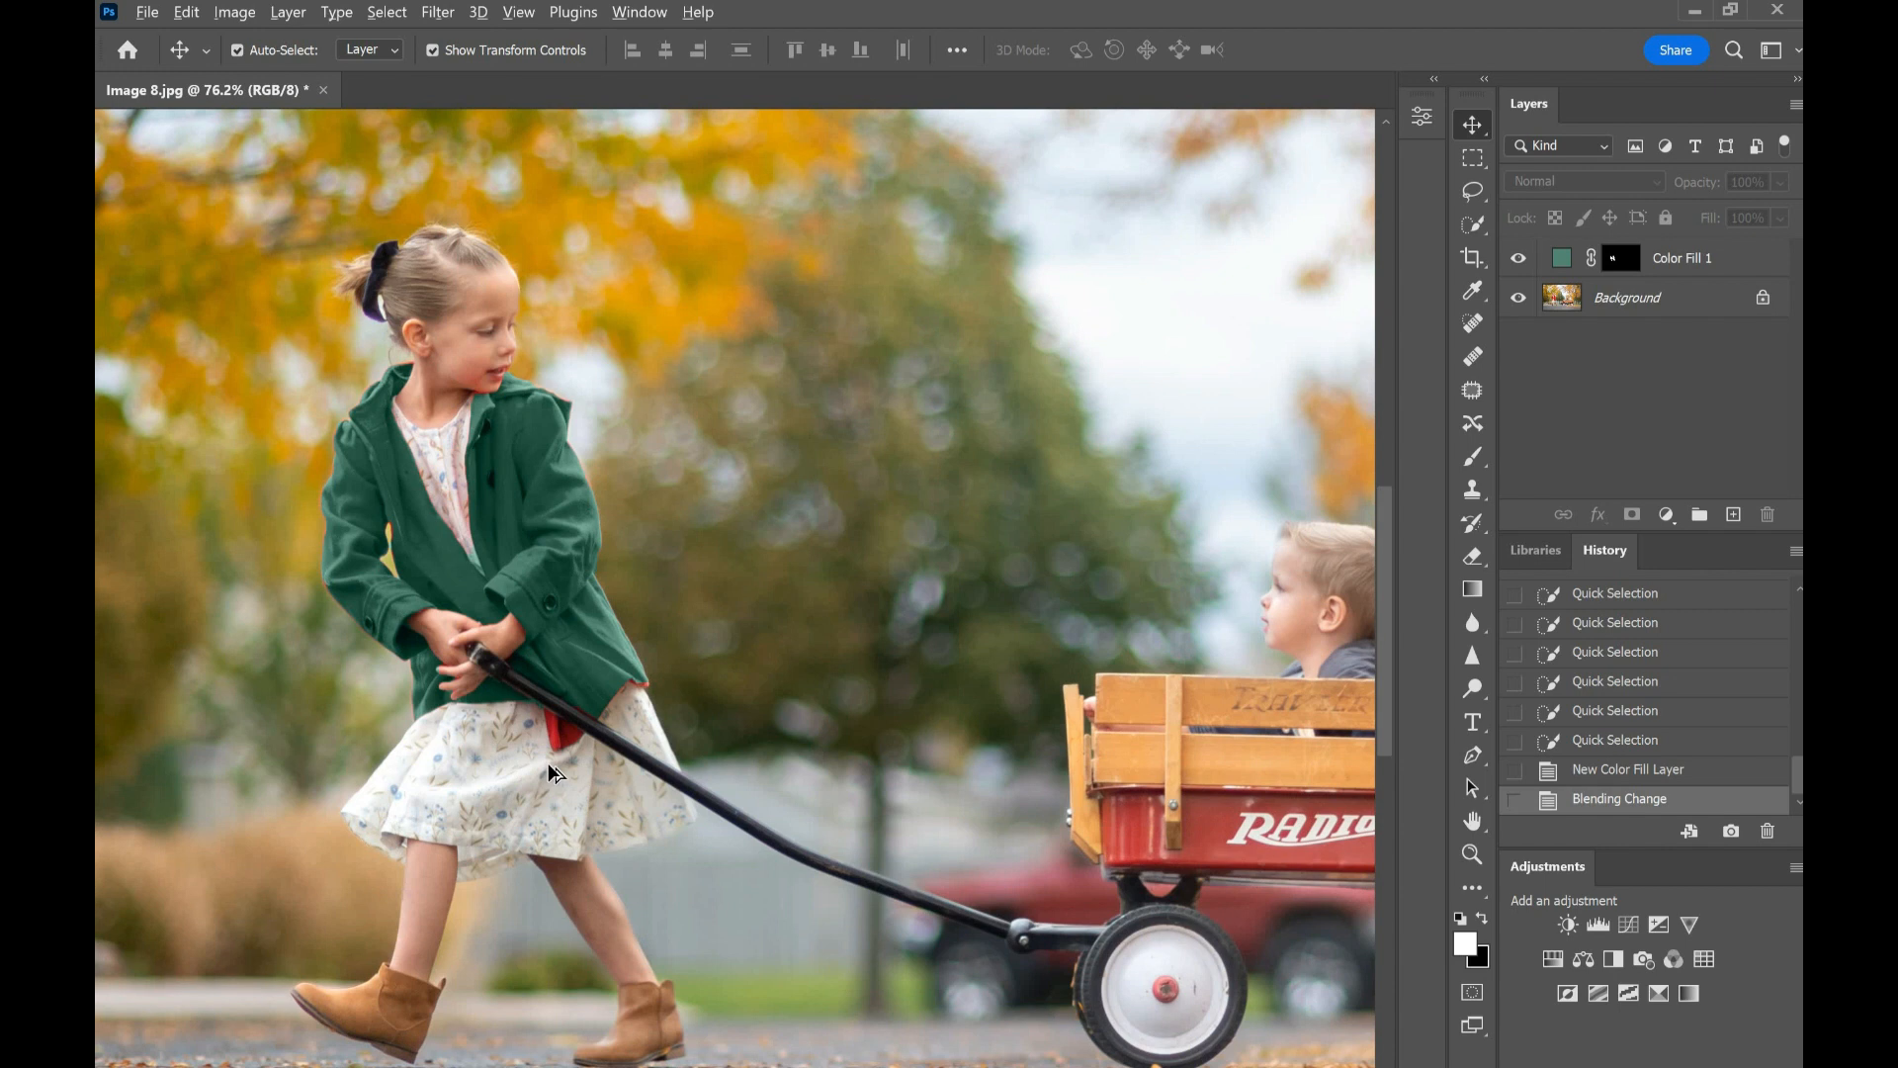
Step: Paint white on the fill layer's mask over the red jacket flap below the handle, using a 26 px brush at 11% opacity
{"action": "scroll", "coordinate": [547, 762], "scroll_direction": "up", "scroll_amount": 6}
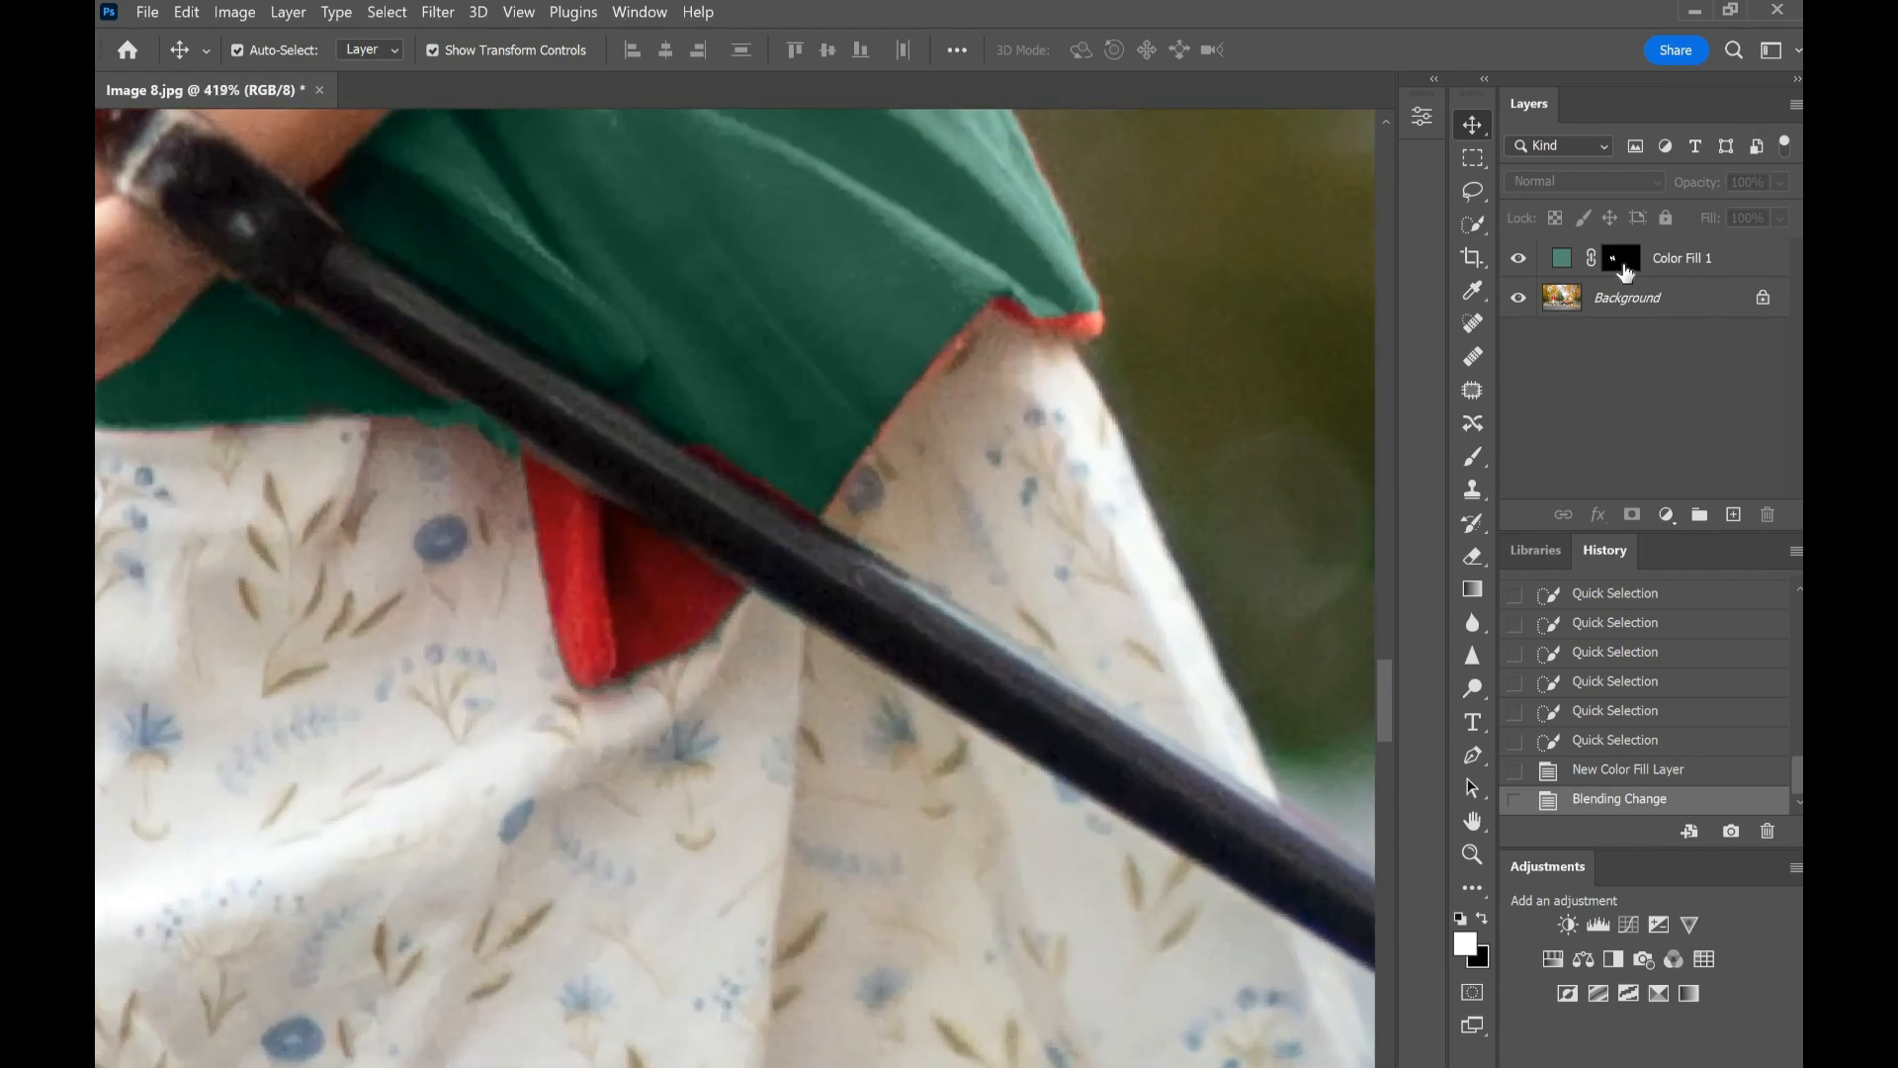
{"action": "left_click", "coordinate": [1621, 258]}
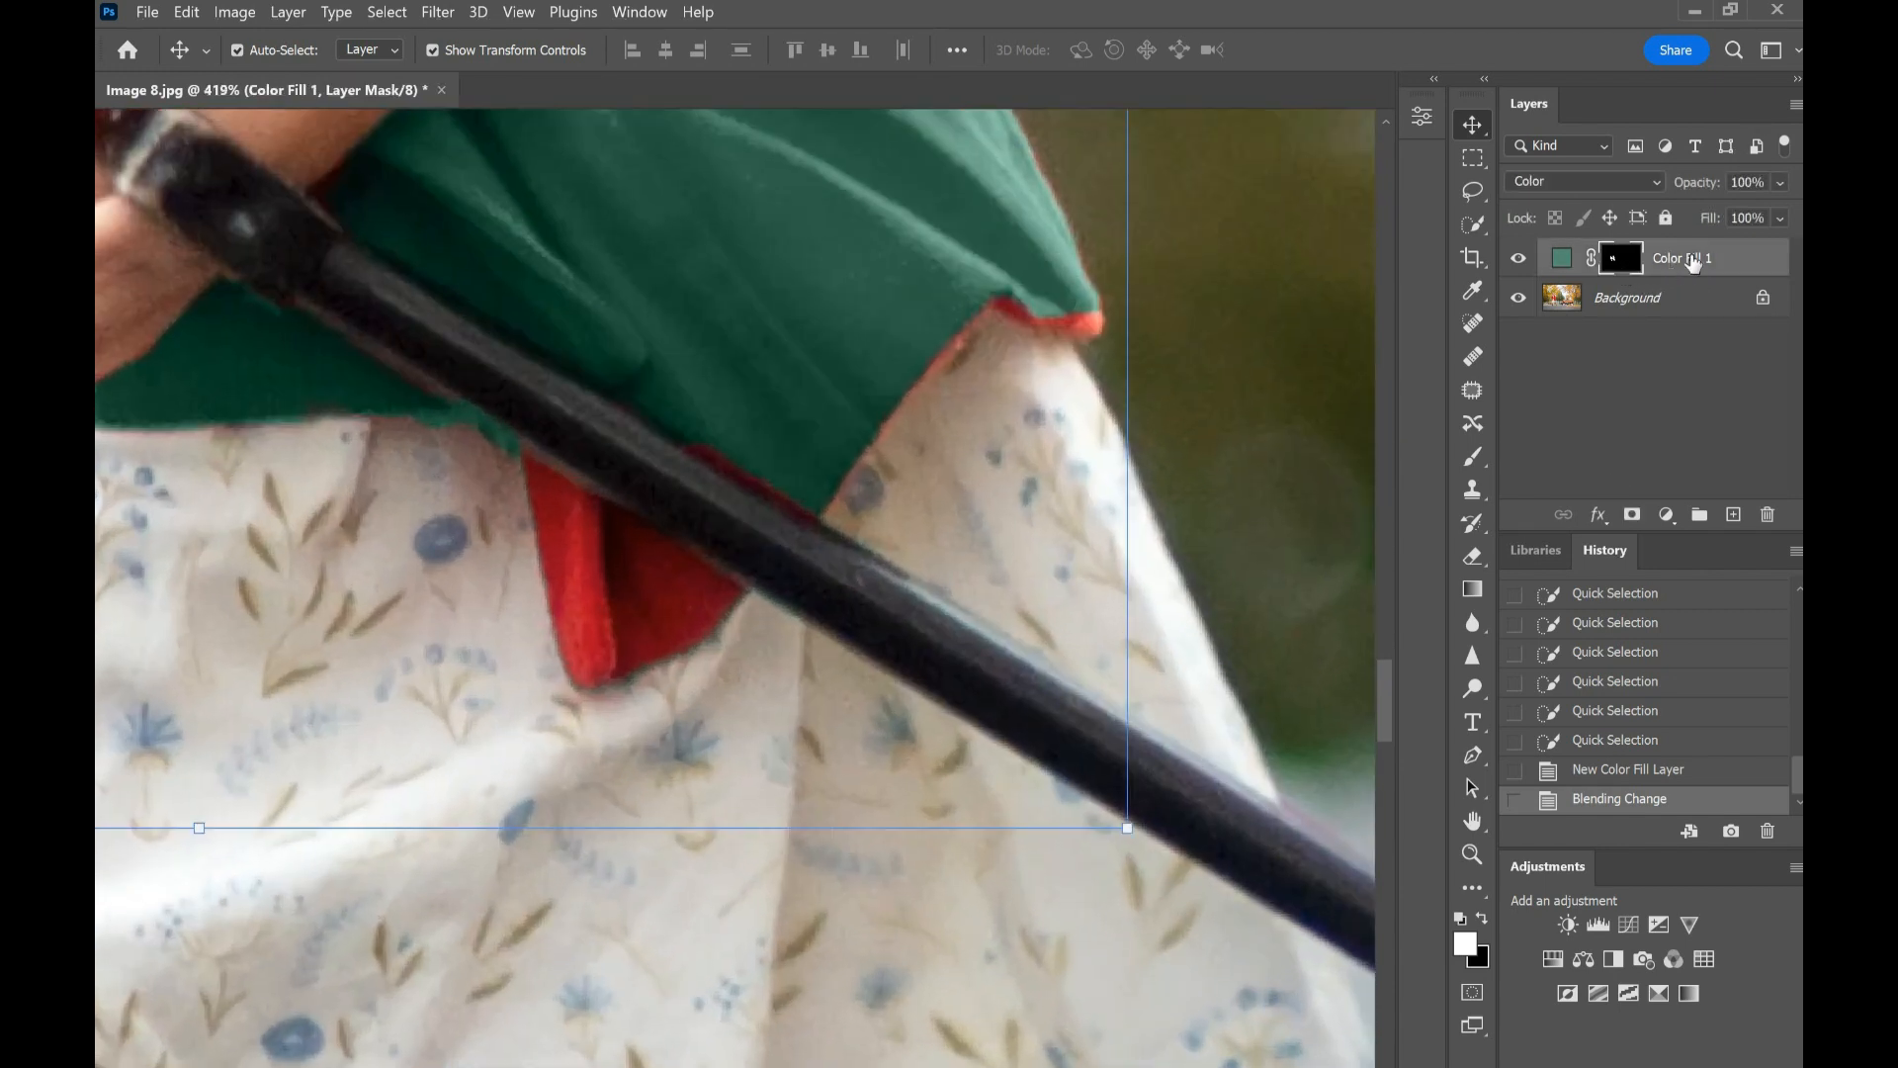
{"action": "left_click", "coordinate": [1473, 457]}
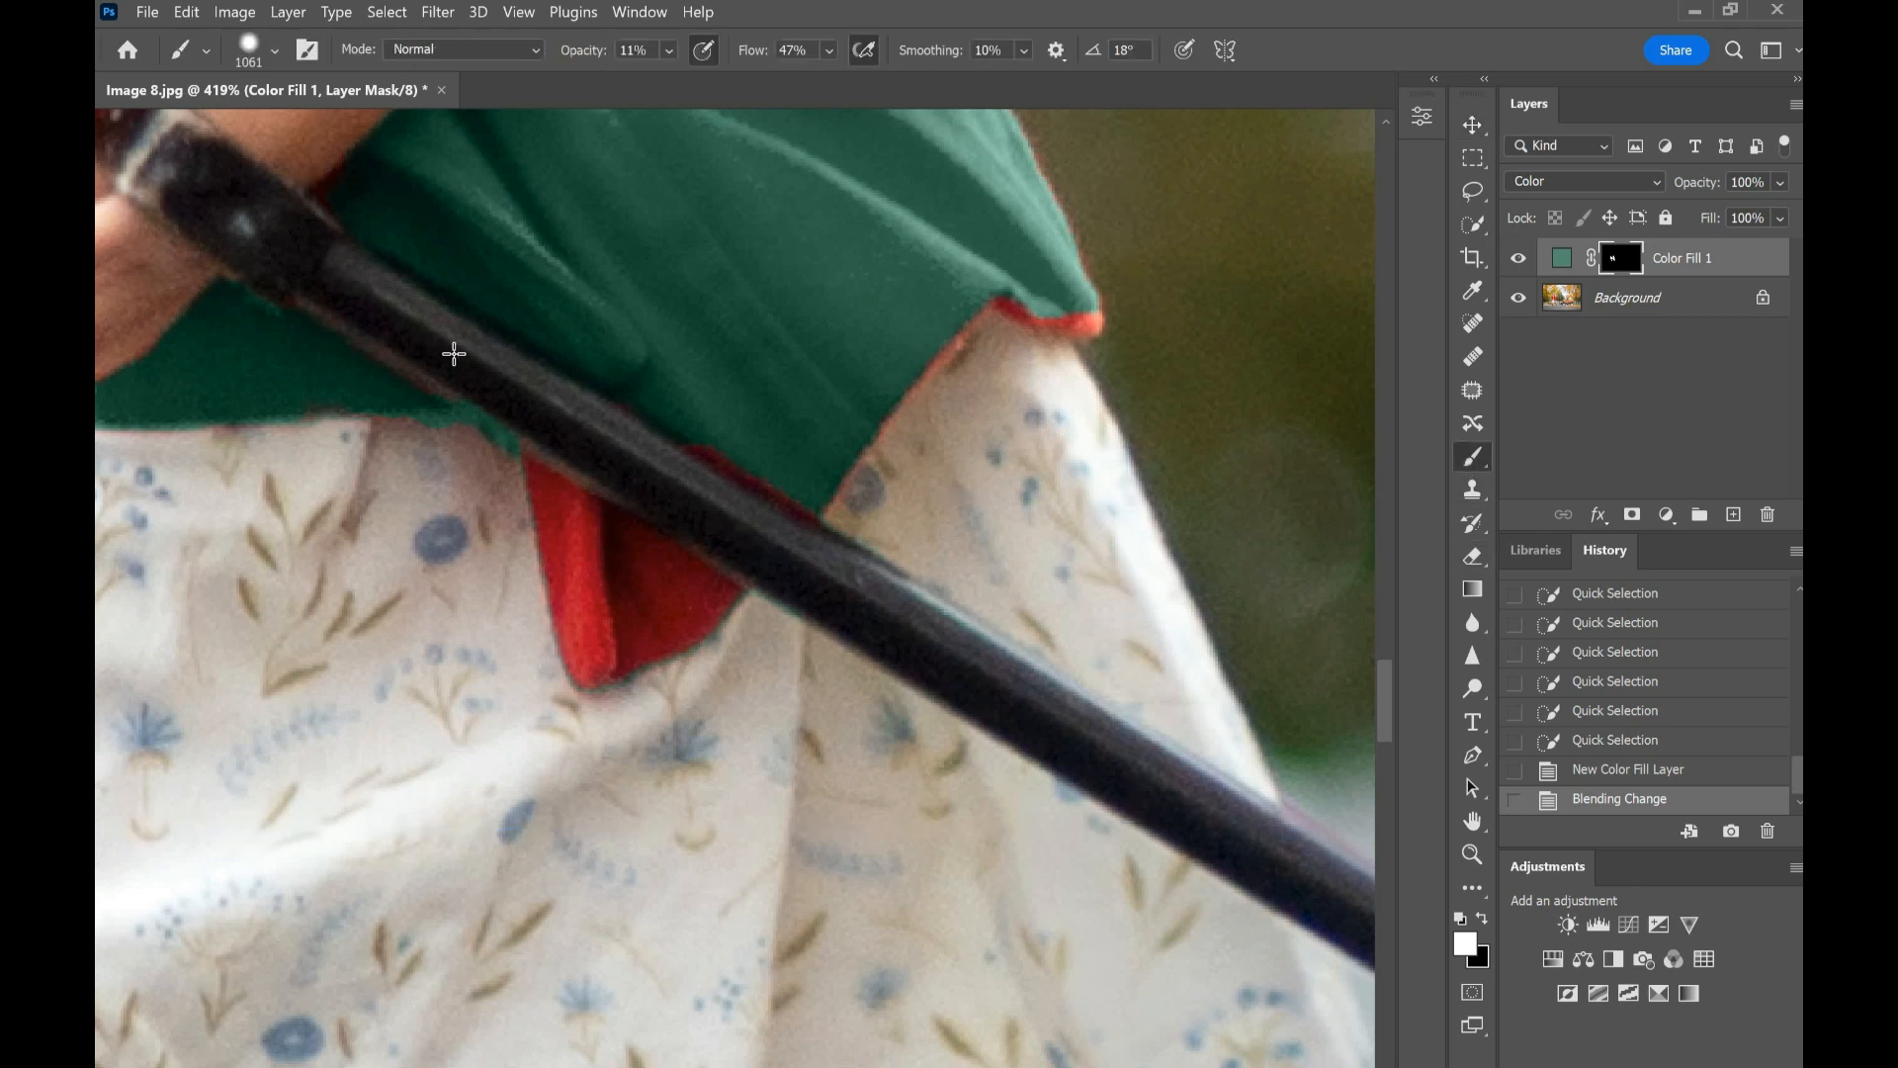
{"action": "left_click", "coordinate": [248, 50]}
{"action": "type", "text": "26"}
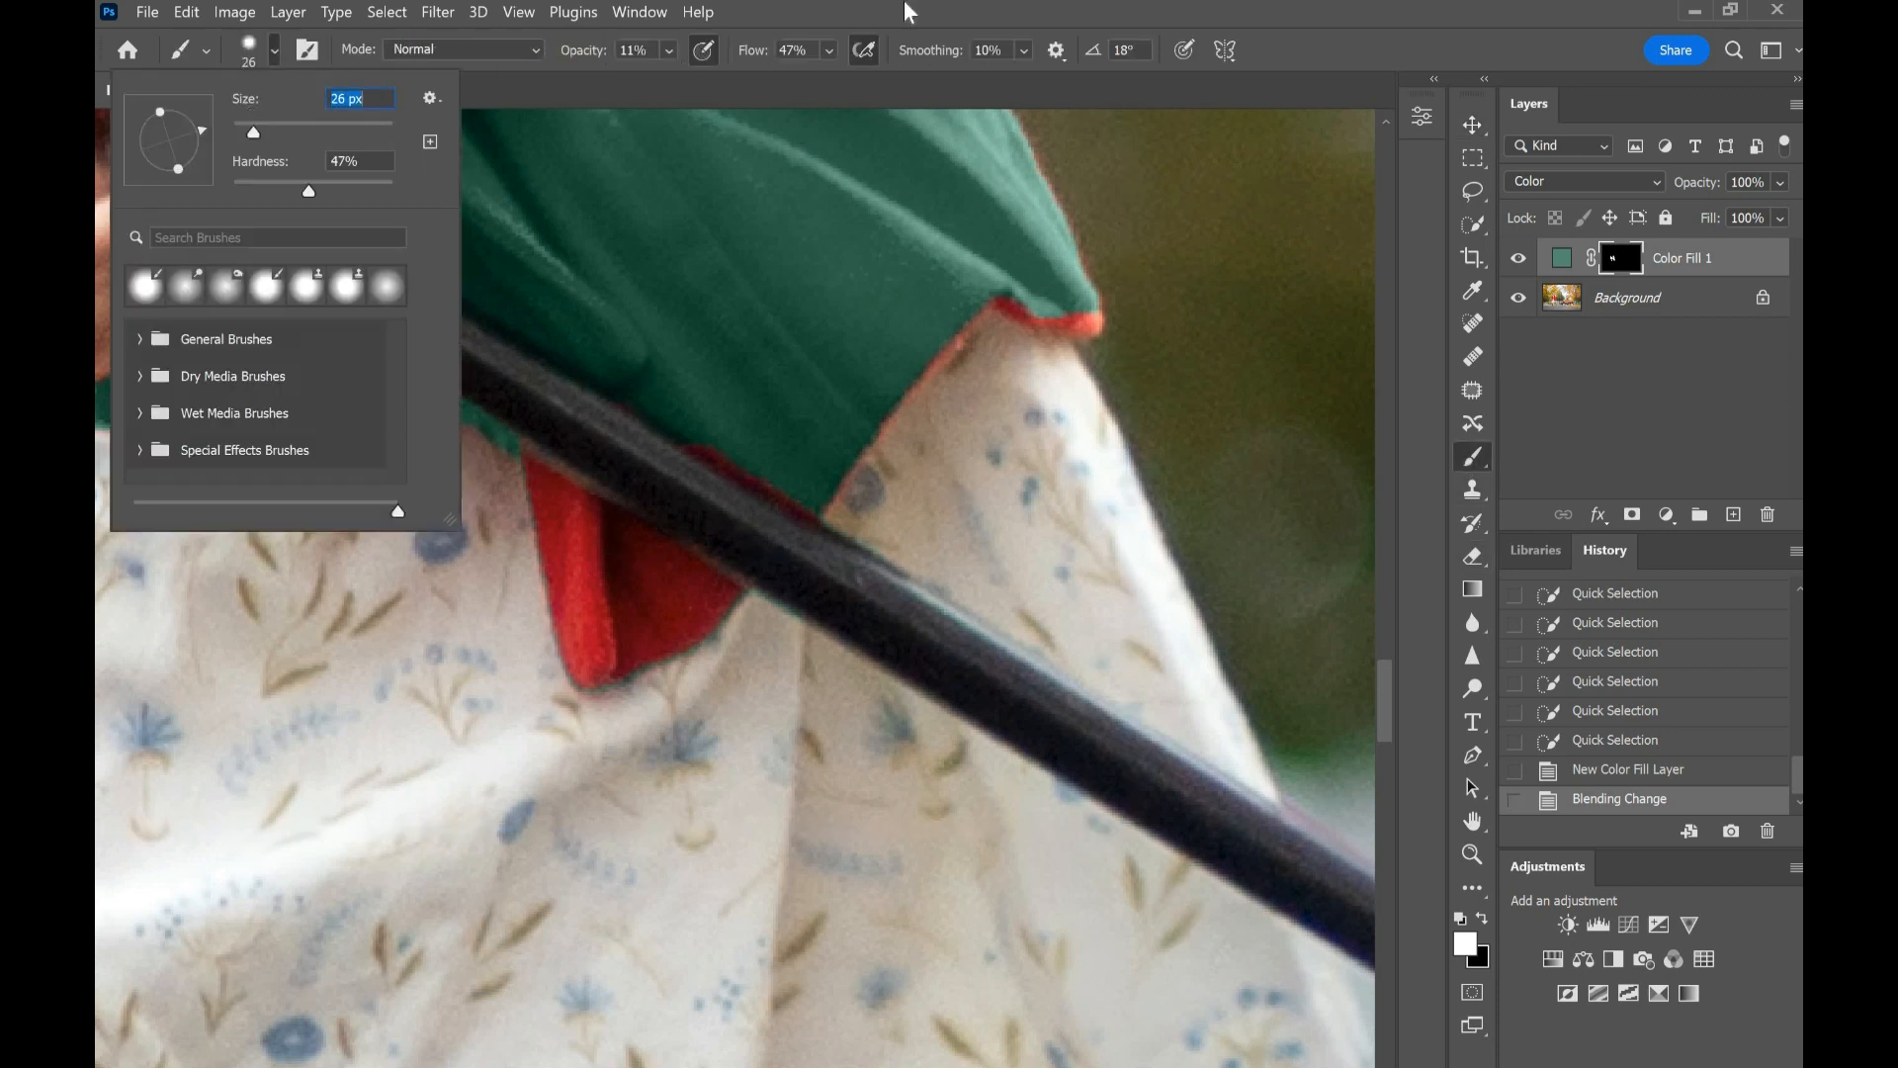
{"action": "key", "text": "Return"}
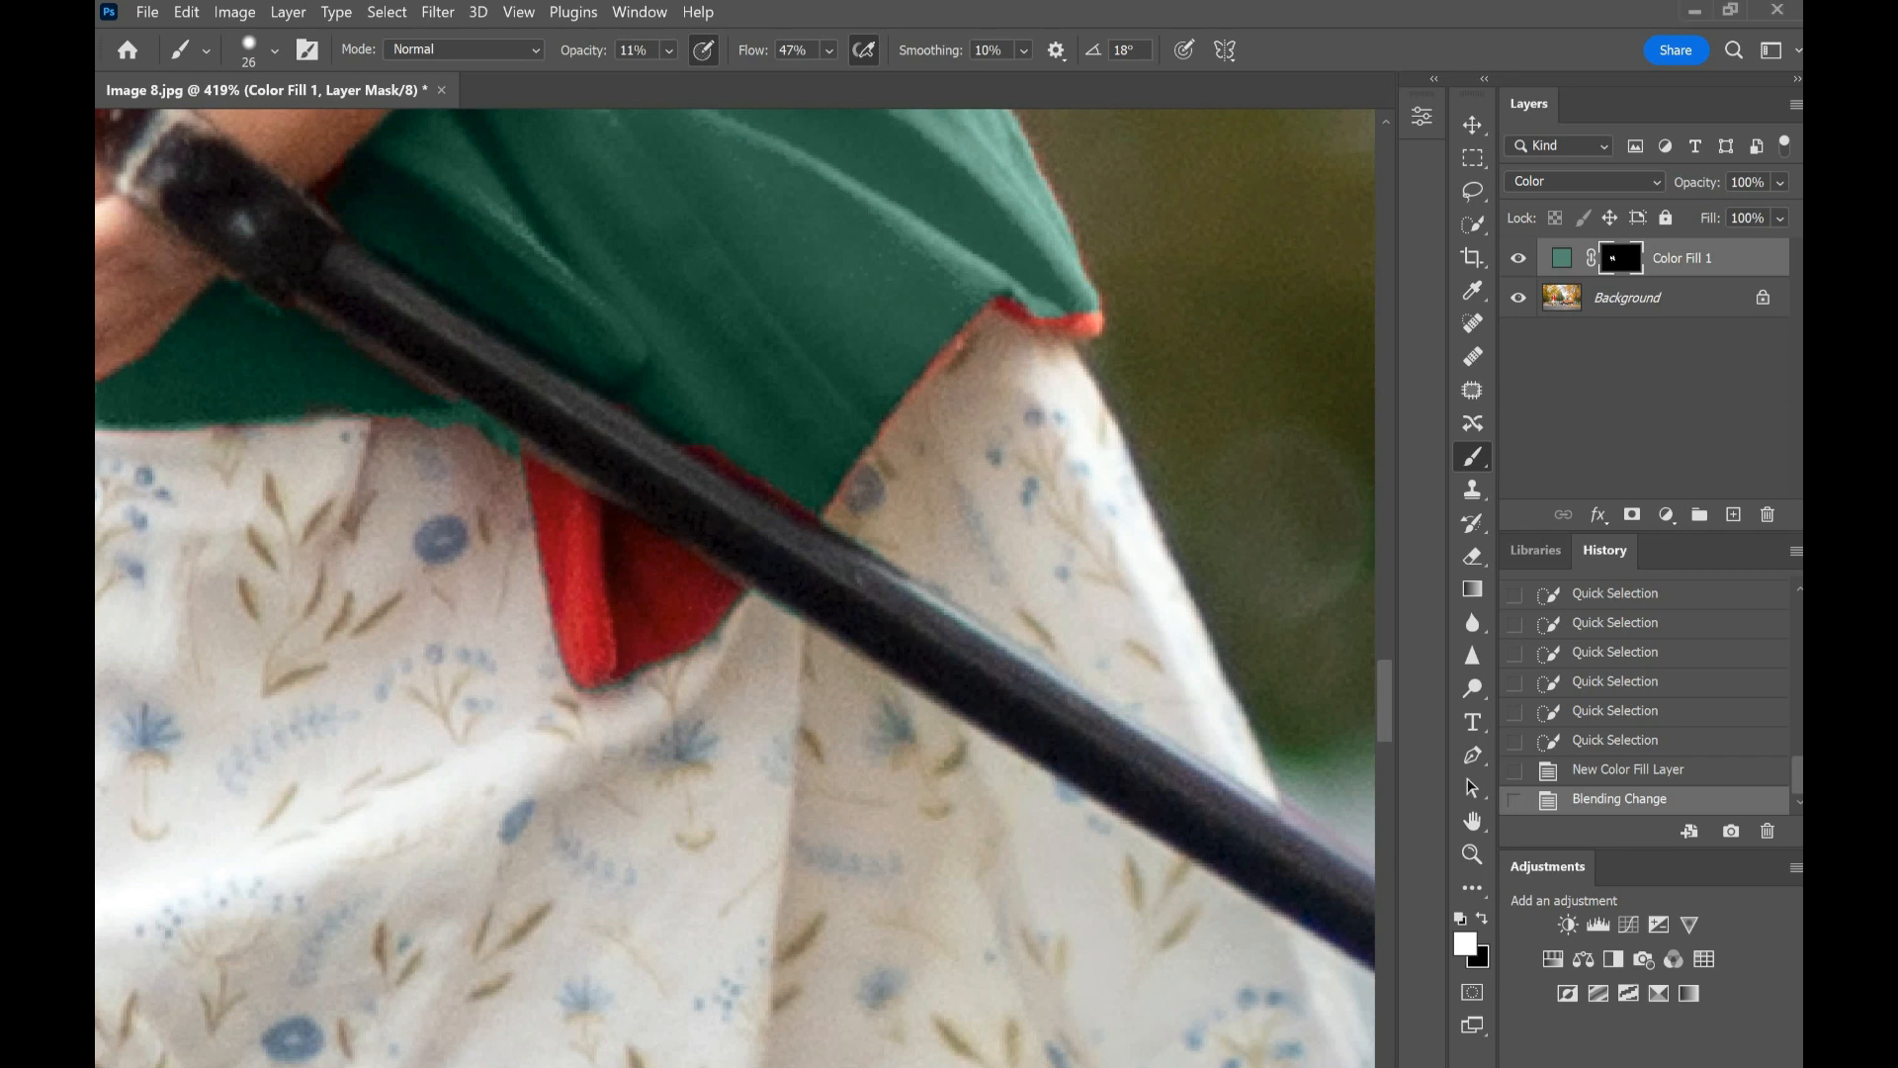
{"action": "left_click", "coordinate": [643, 583]}
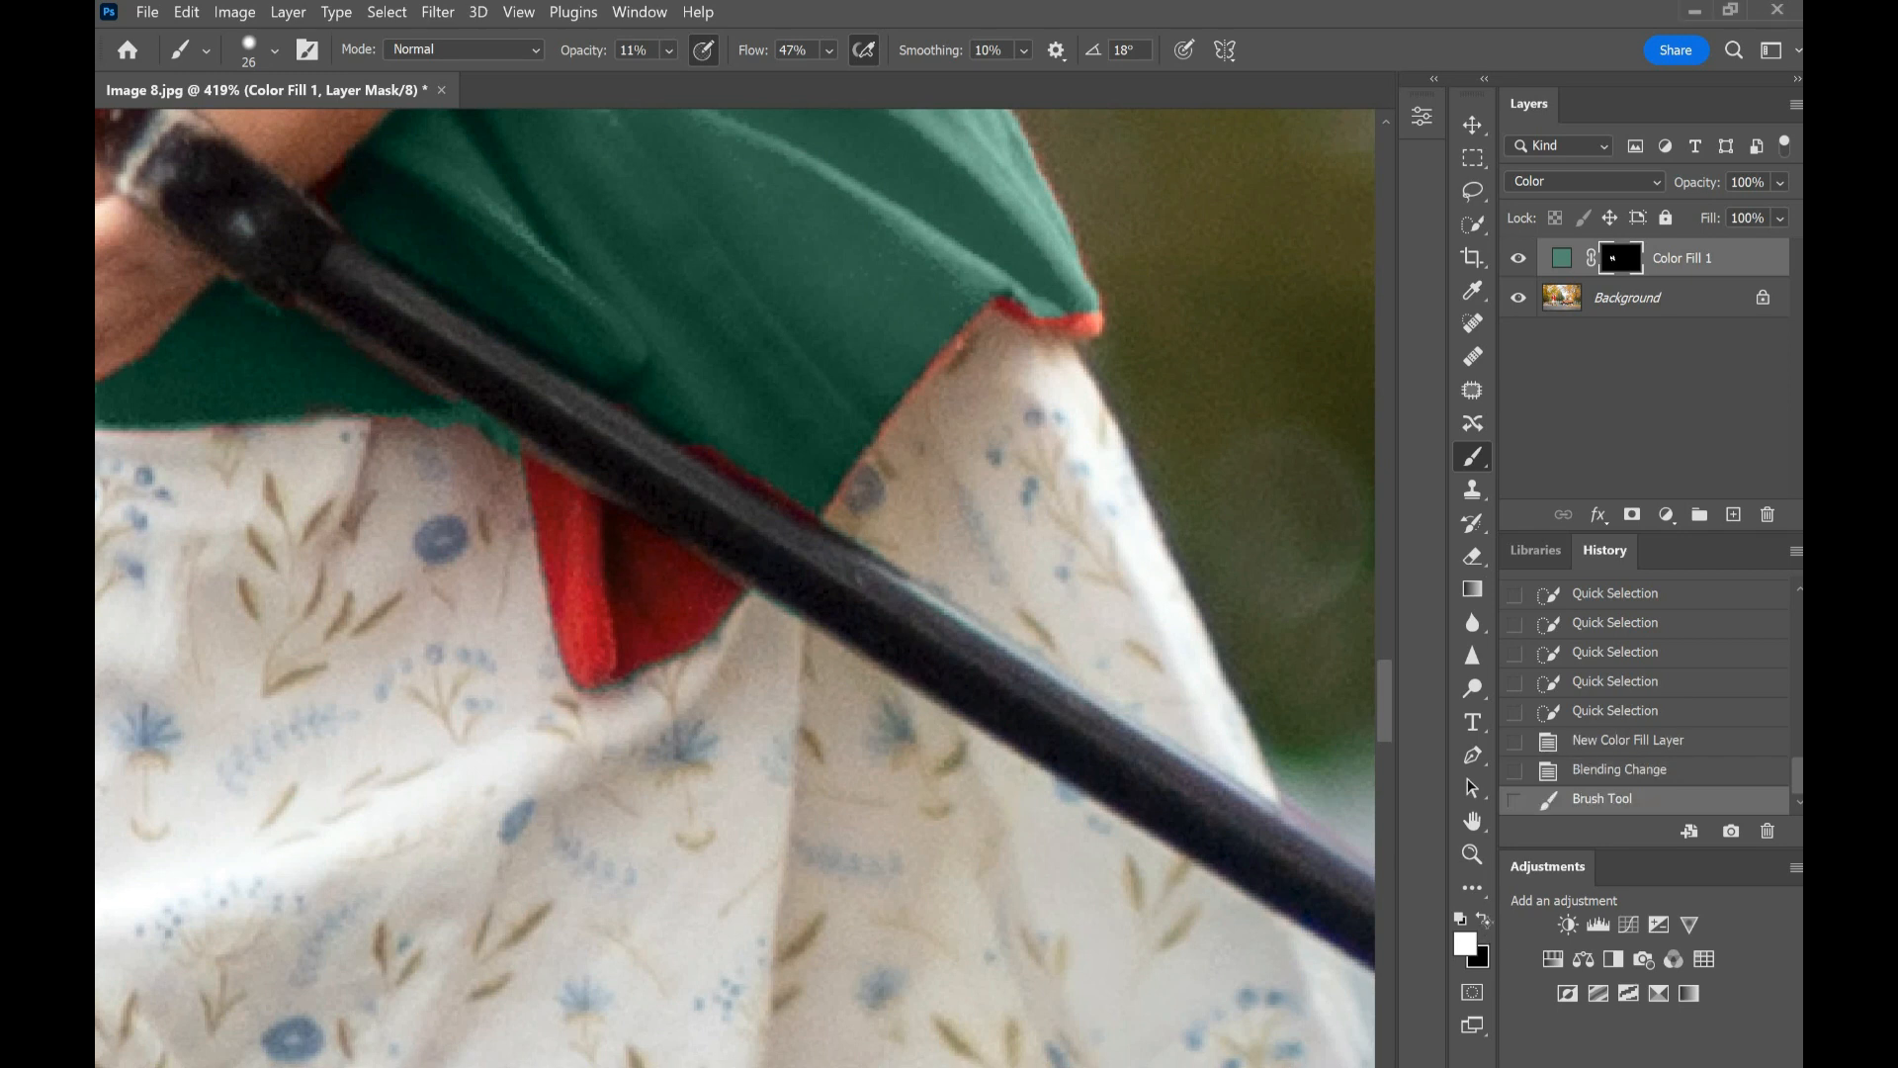
{"action": "key", "text": "x"}
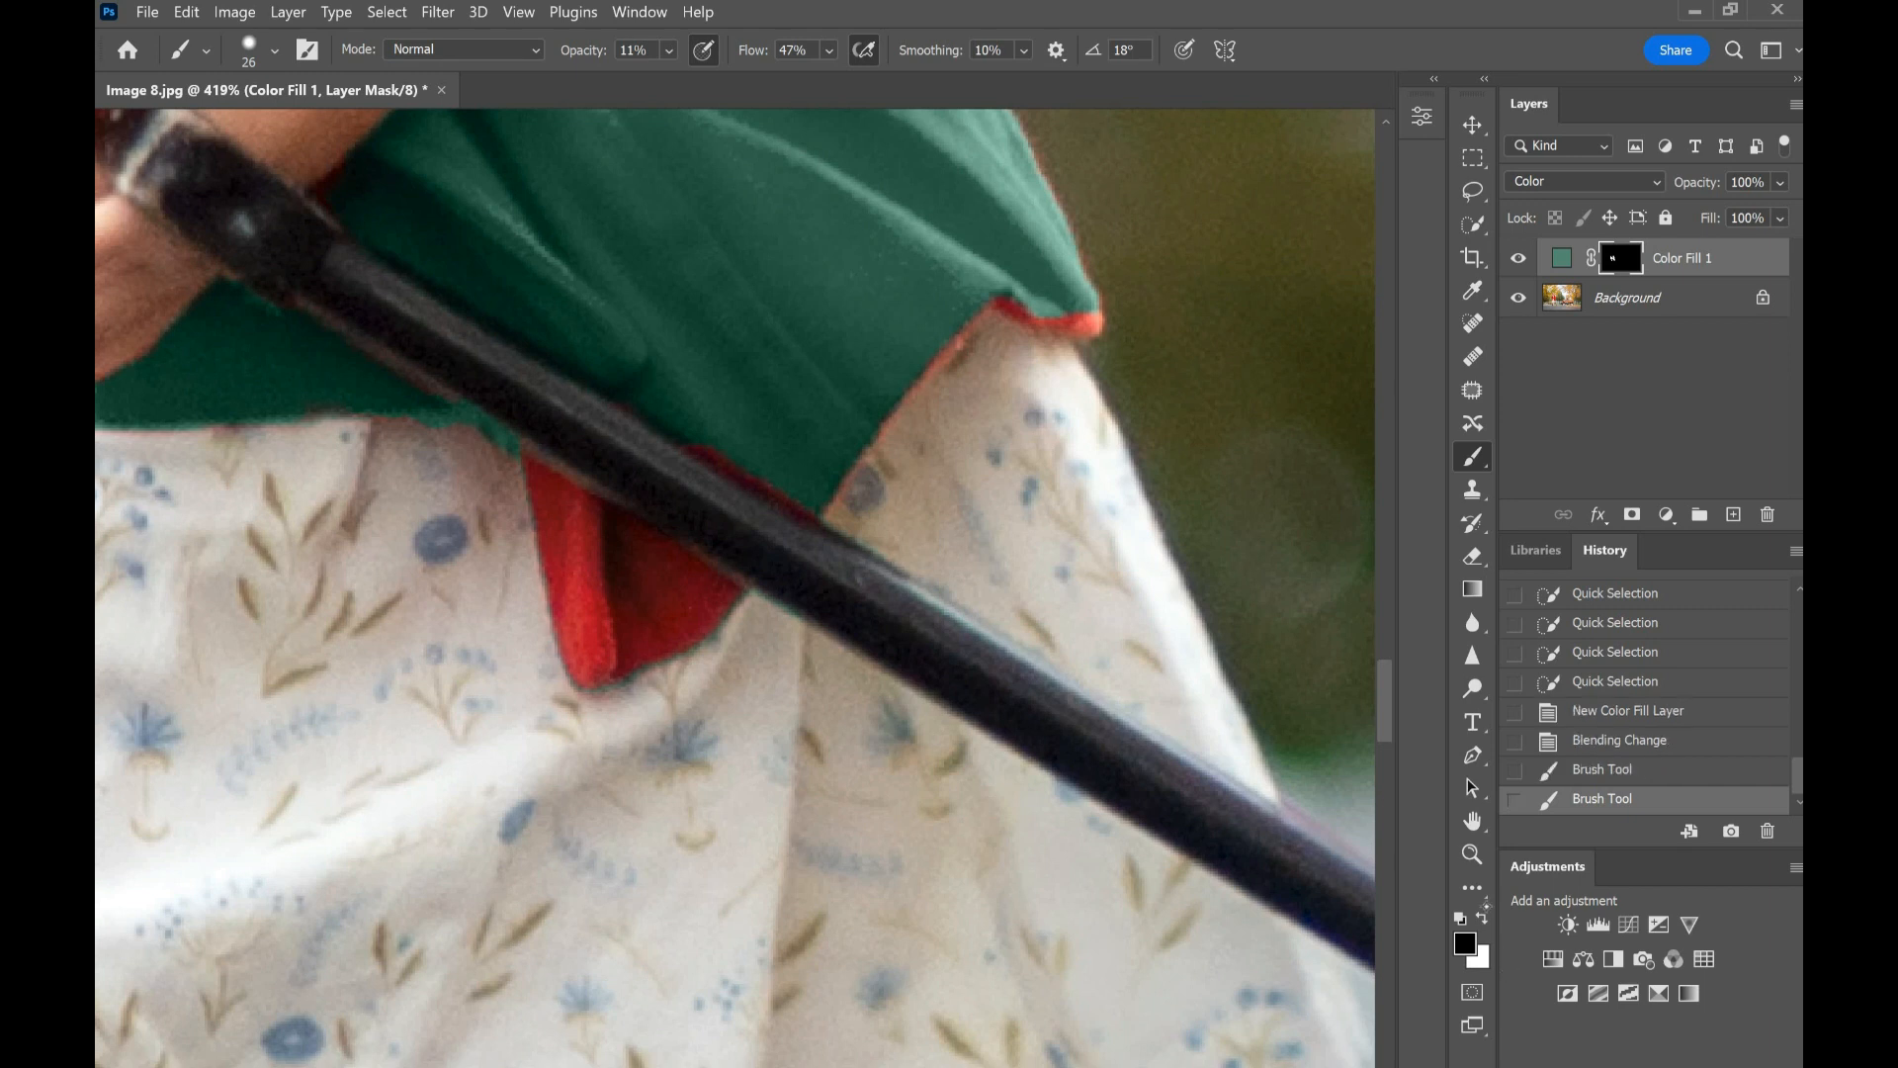
{"action": "left_click", "coordinate": [1482, 918]}
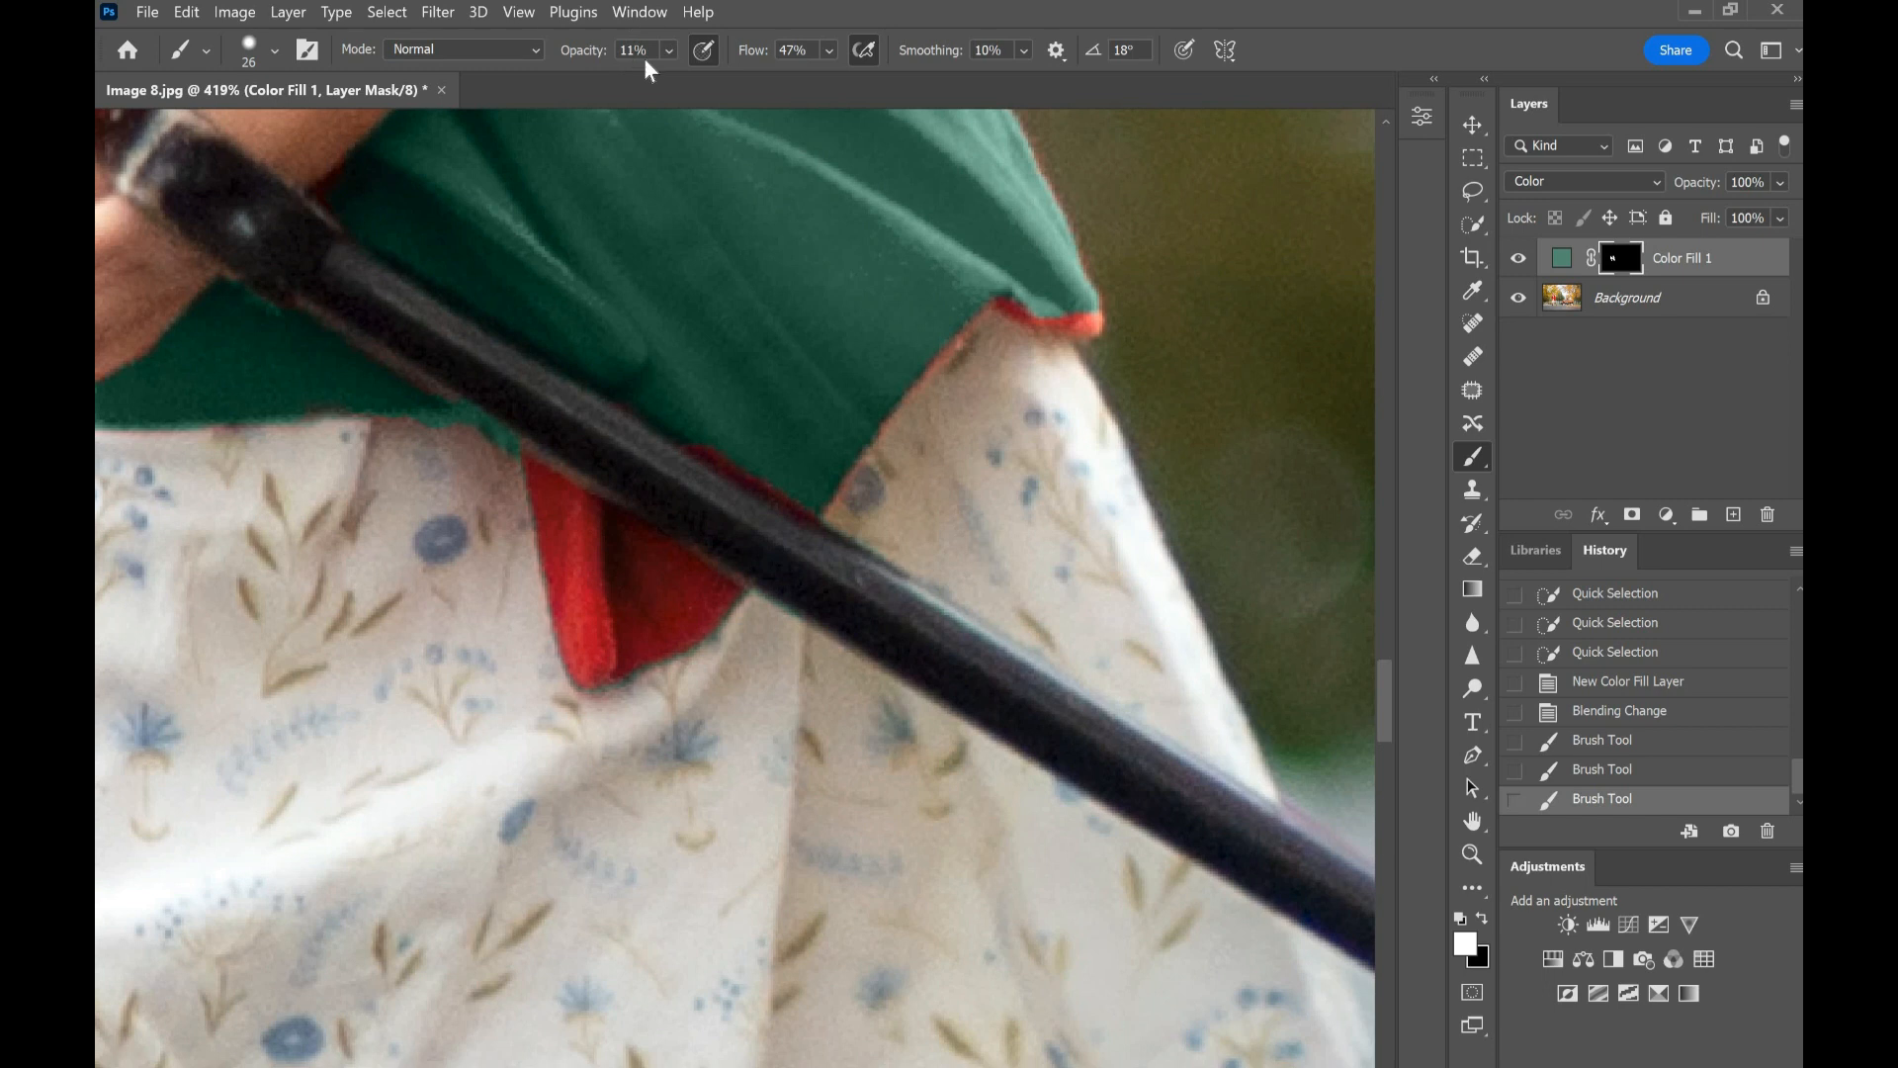
Step: Raise the brush opacity to 100% and paint white on the mask over the red flap and the hem's red edges
{"action": "left_click", "coordinate": [669, 51]}
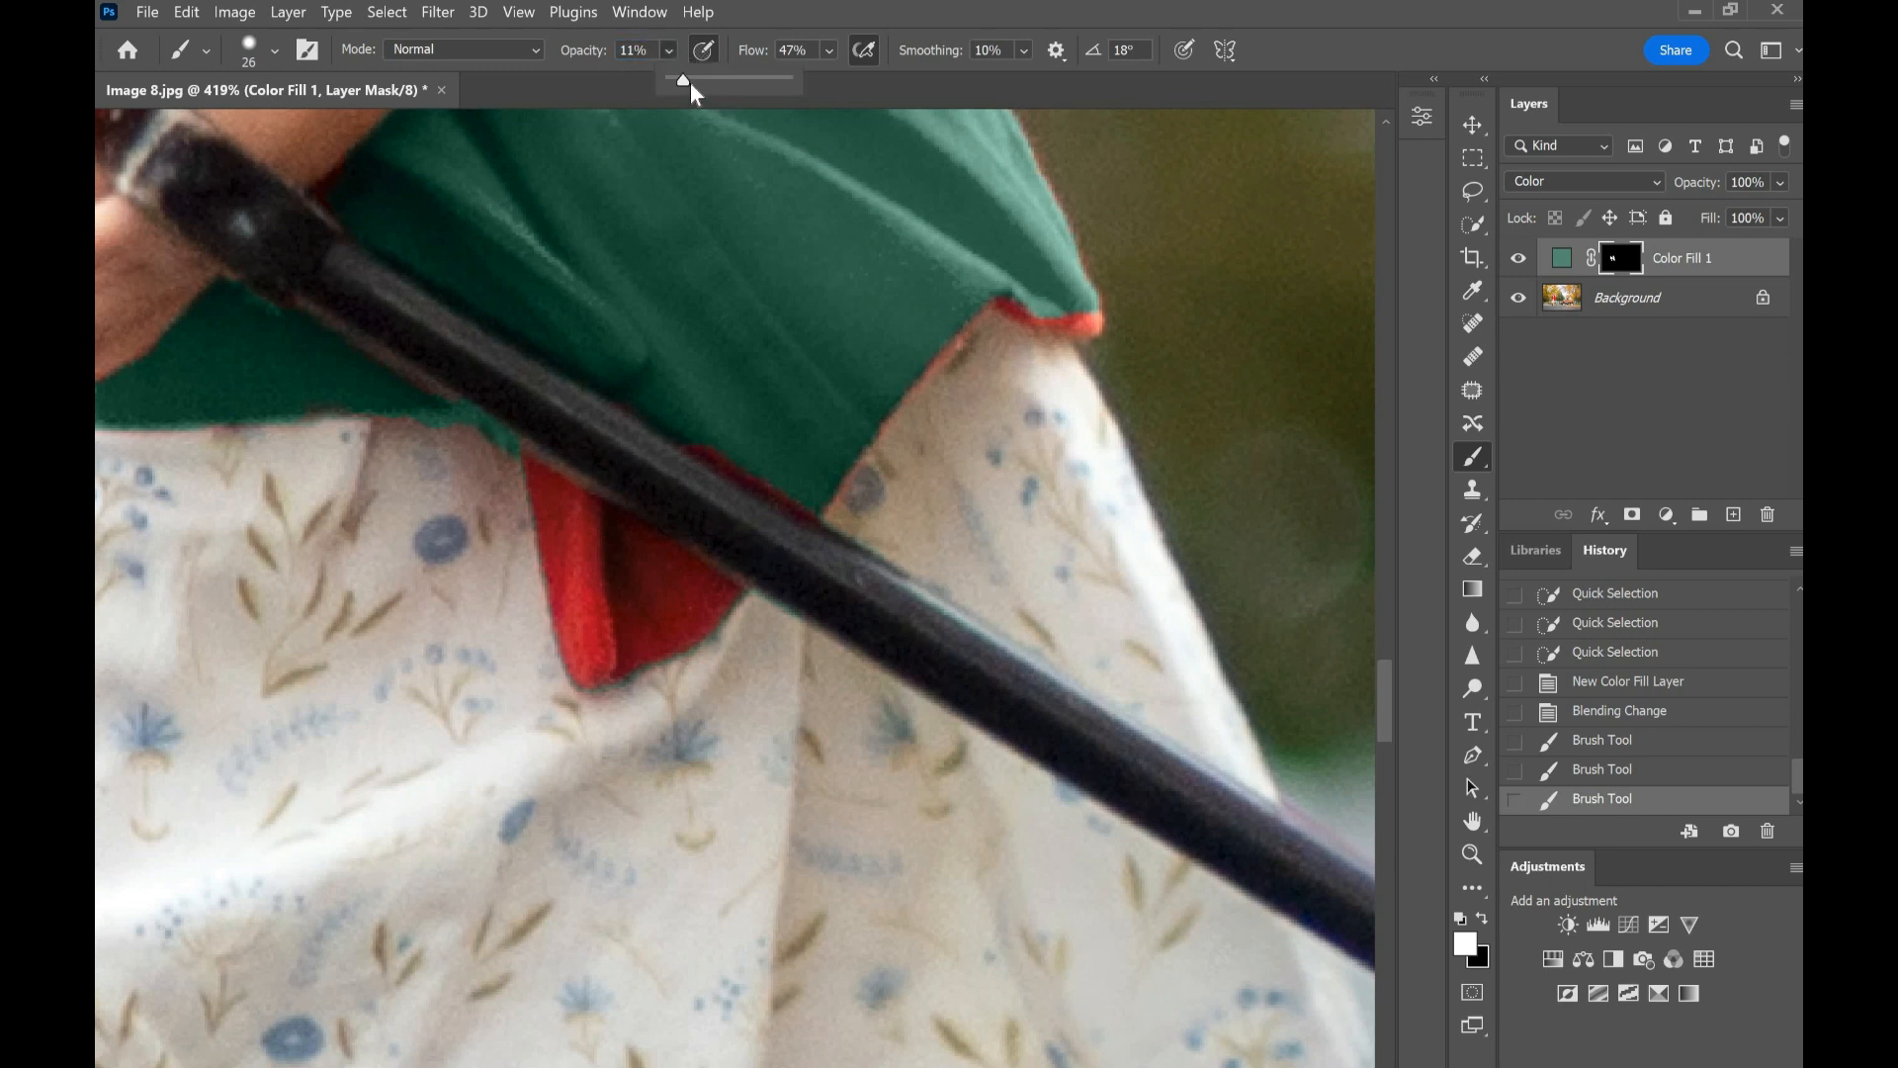
{"action": "left_click_drag", "start_coordinate": [680, 80], "coordinate": [786, 80]}
{"action": "left_click_drag", "start_coordinate": [579, 545], "coordinate": [599, 595]}
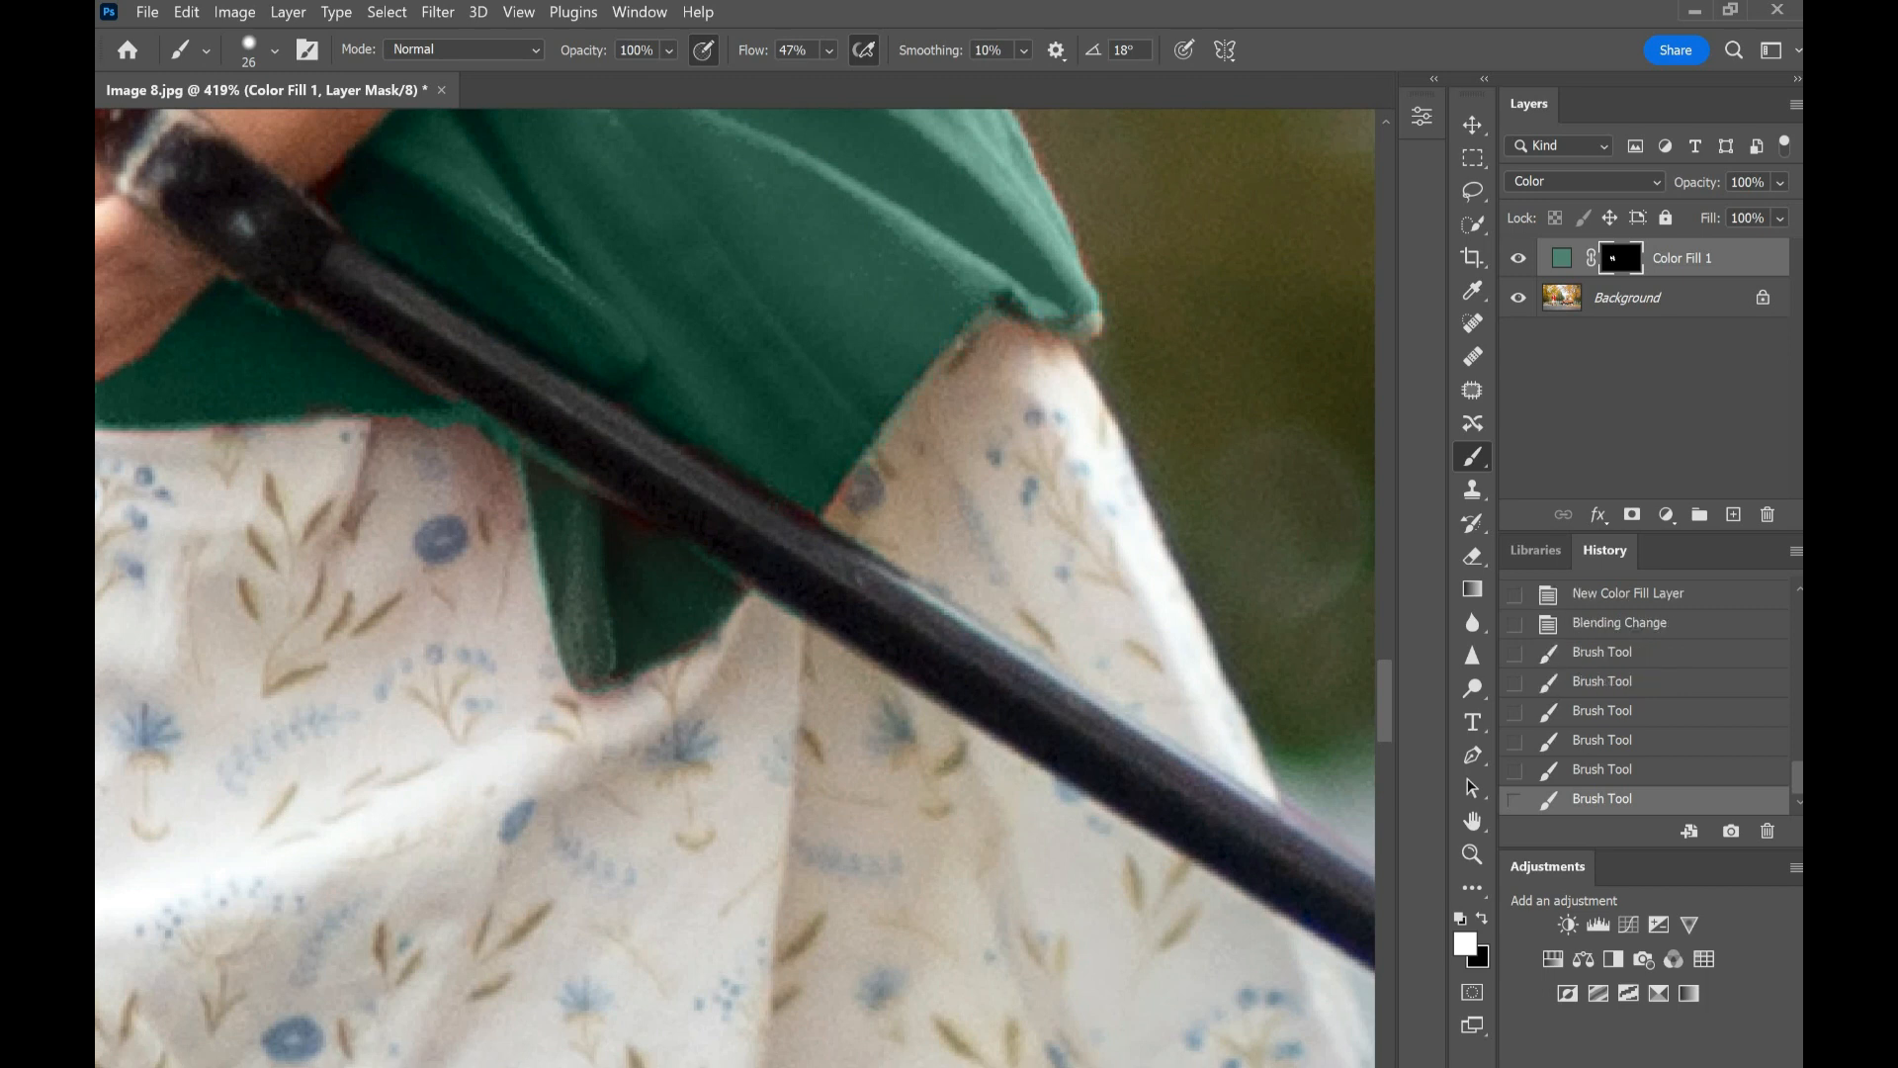
Step: Paint white on the mask over the red fringes between the girl's fingers and along the jacket's outer edge beside them
{"action": "scroll", "coordinate": [734, 587], "scroll_direction": "down", "scroll_amount": 5}
{"action": "scroll", "coordinate": [475, 788], "scroll_direction": "up", "scroll_amount": 8}
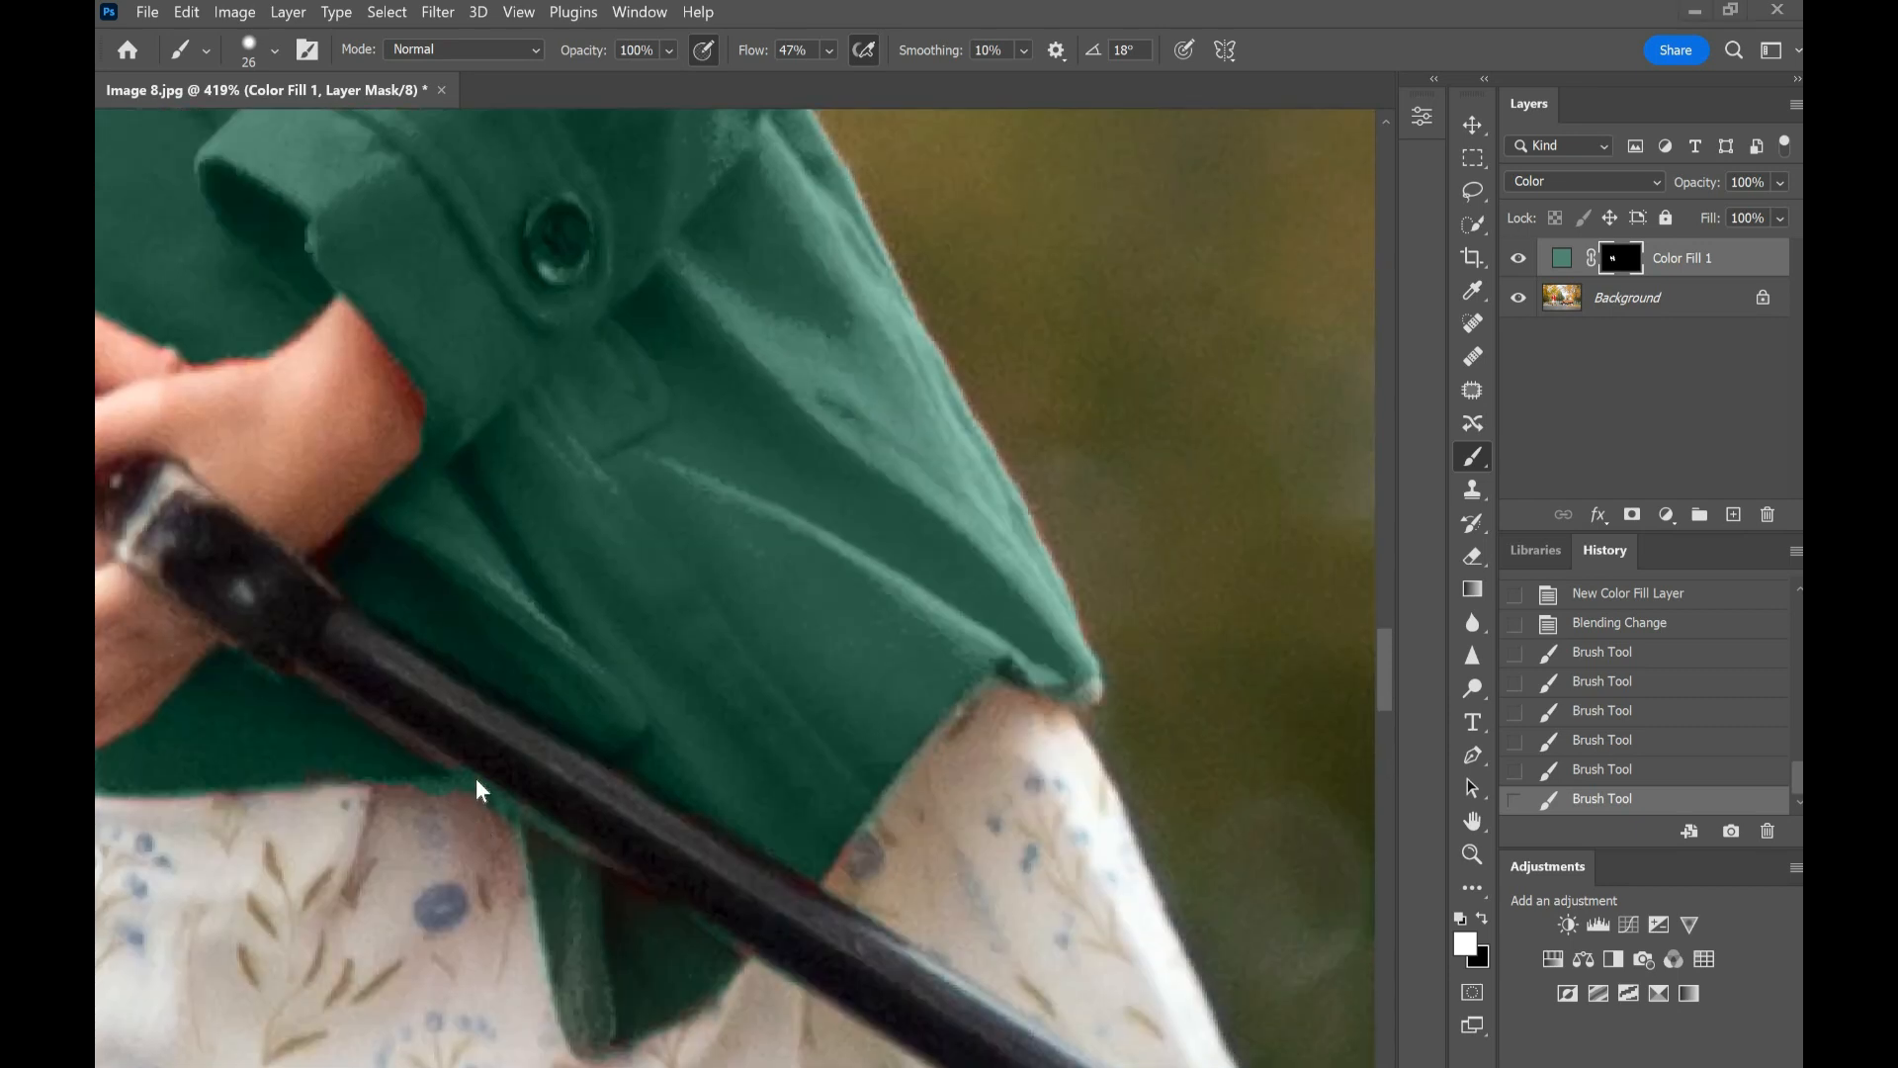
{"action": "scroll", "coordinate": [475, 788], "scroll_direction": "down", "scroll_amount": 2}
{"action": "key", "text": "super"}
{"action": "scroll", "coordinate": [474, 788], "scroll_direction": "down", "scroll_amount": 5}
{"action": "key", "text": "super"}
{"action": "scroll", "coordinate": [776, 680], "scroll_direction": "left", "scroll_amount": 6}
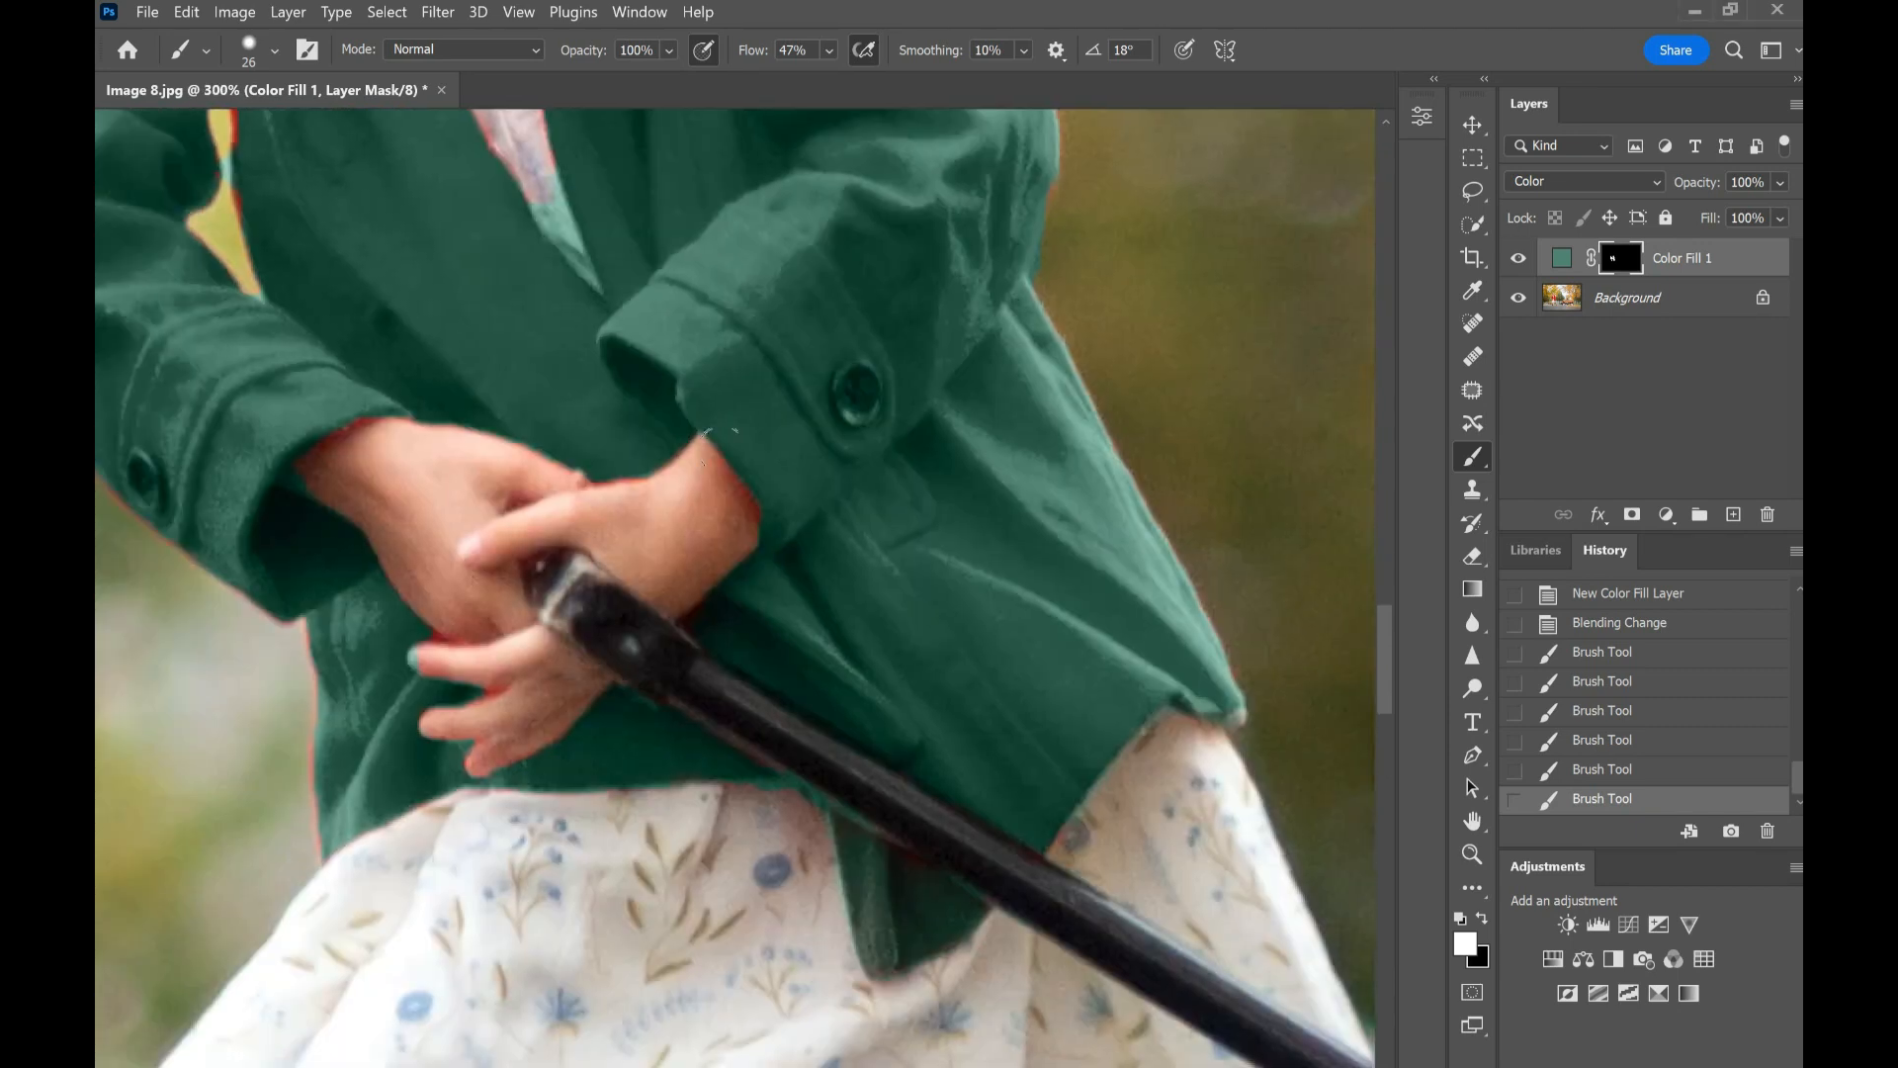
{"action": "scroll", "coordinate": [757, 680], "scroll_direction": "up", "scroll_amount": 3}
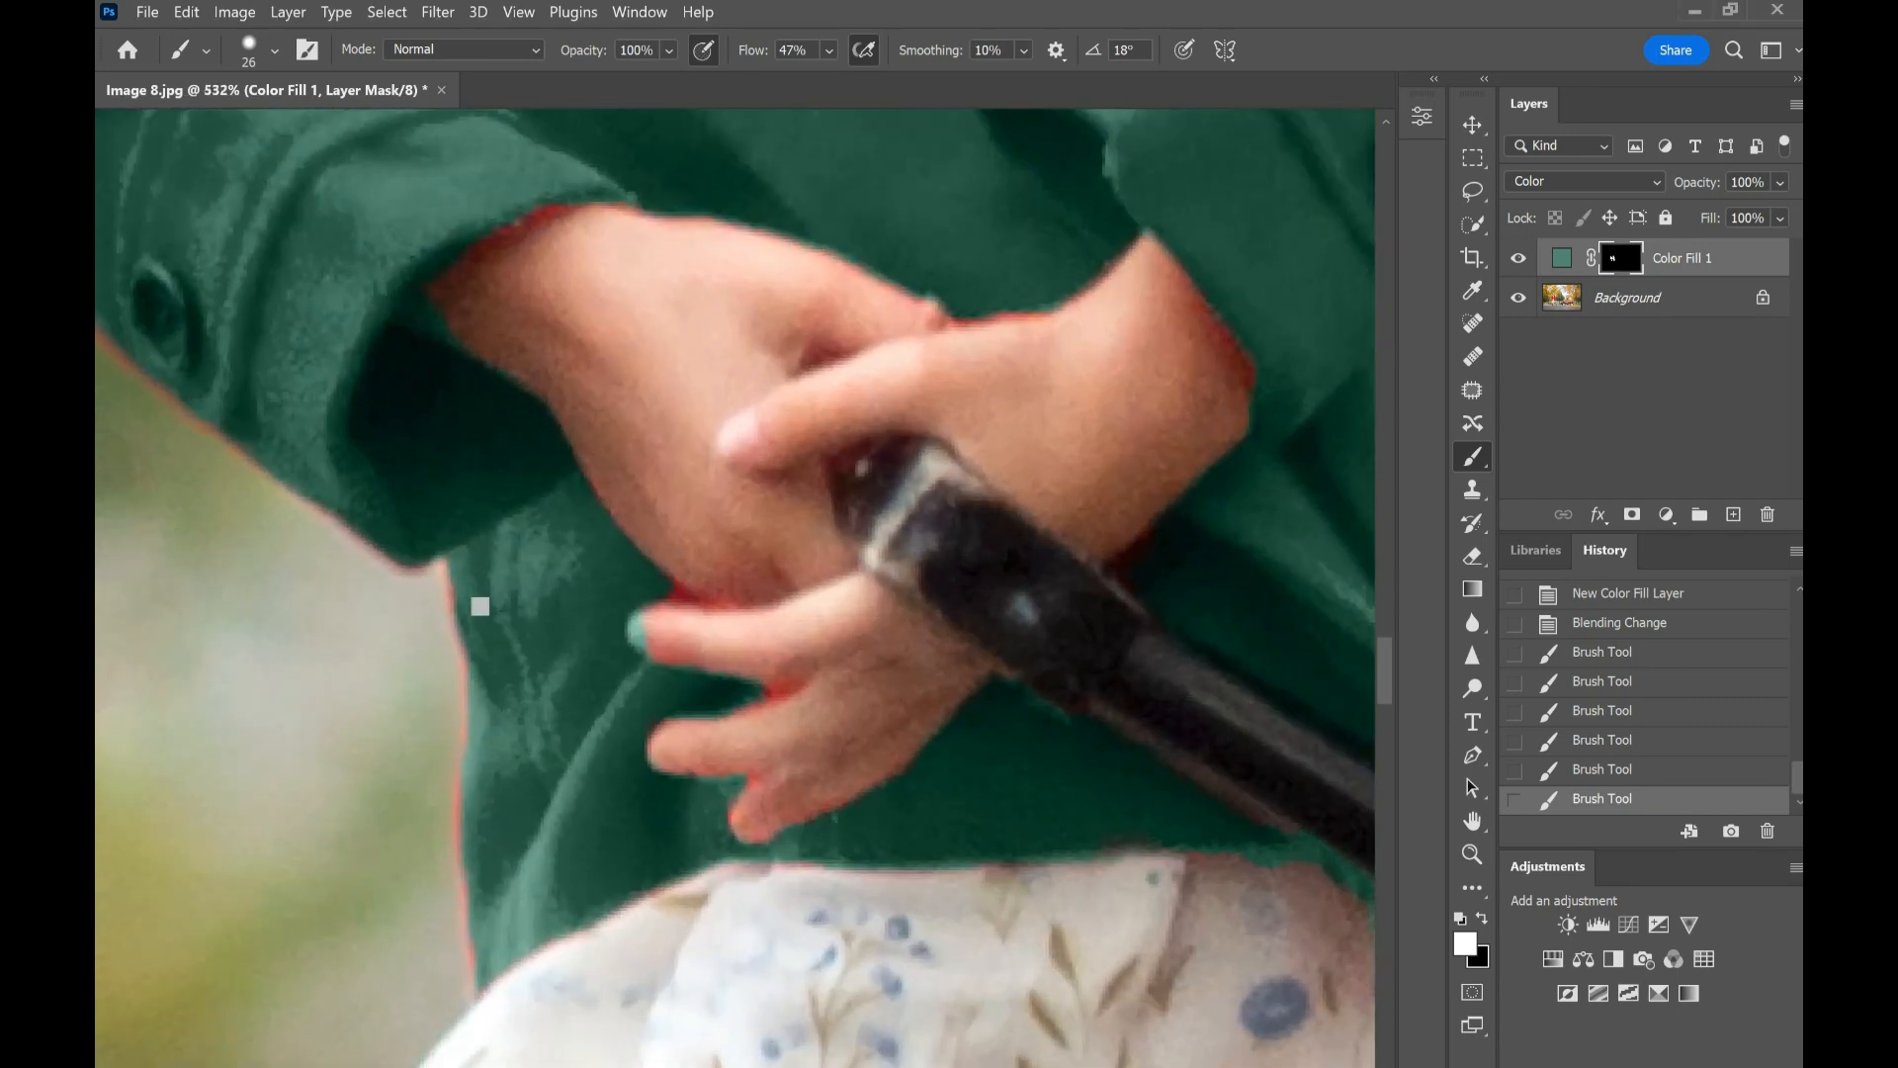
{"action": "left_click", "coordinate": [767, 682]}
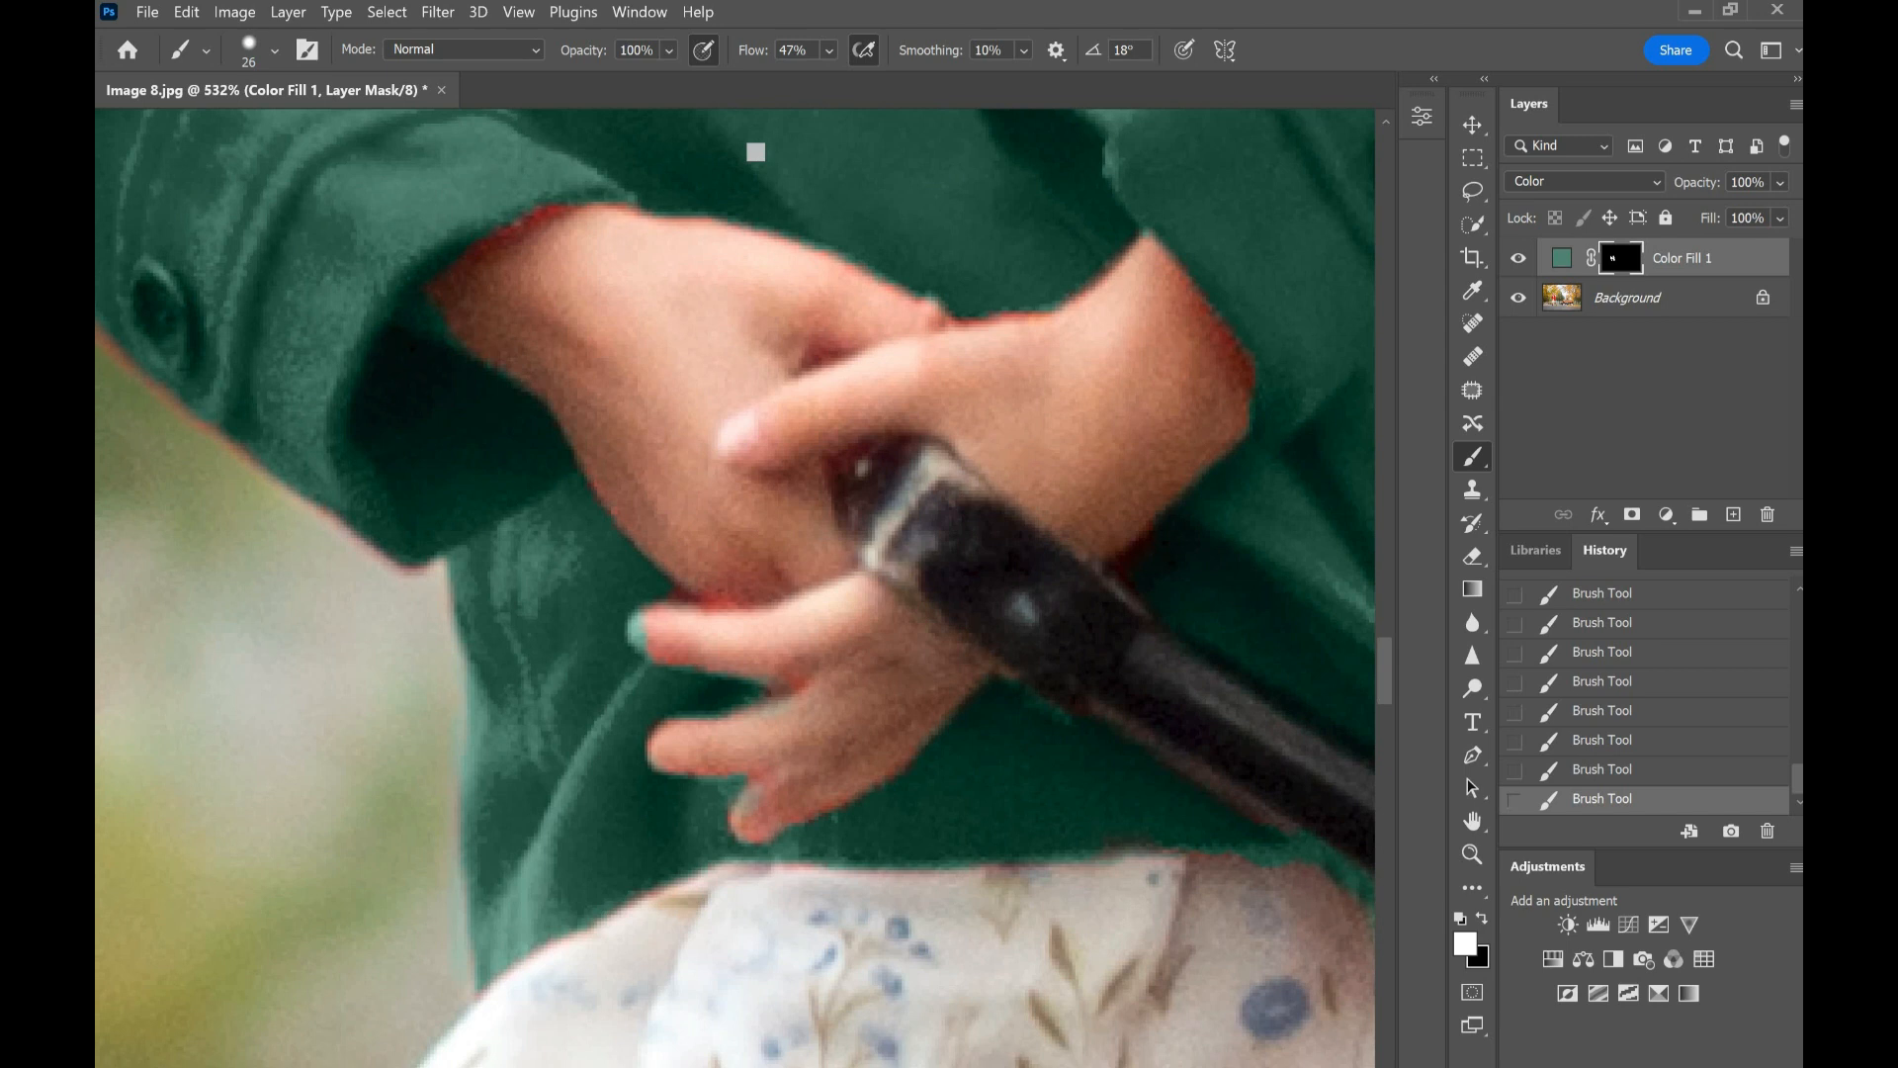
Step: Paint black on the mask with a 14 px brush to remove the green tint from the girl's fingertip
{"action": "key", "text": "x"}
{"action": "left_click", "coordinate": [274, 50]}
{"action": "left_click_drag", "start_coordinate": [249, 131], "coordinate": [243, 132]}
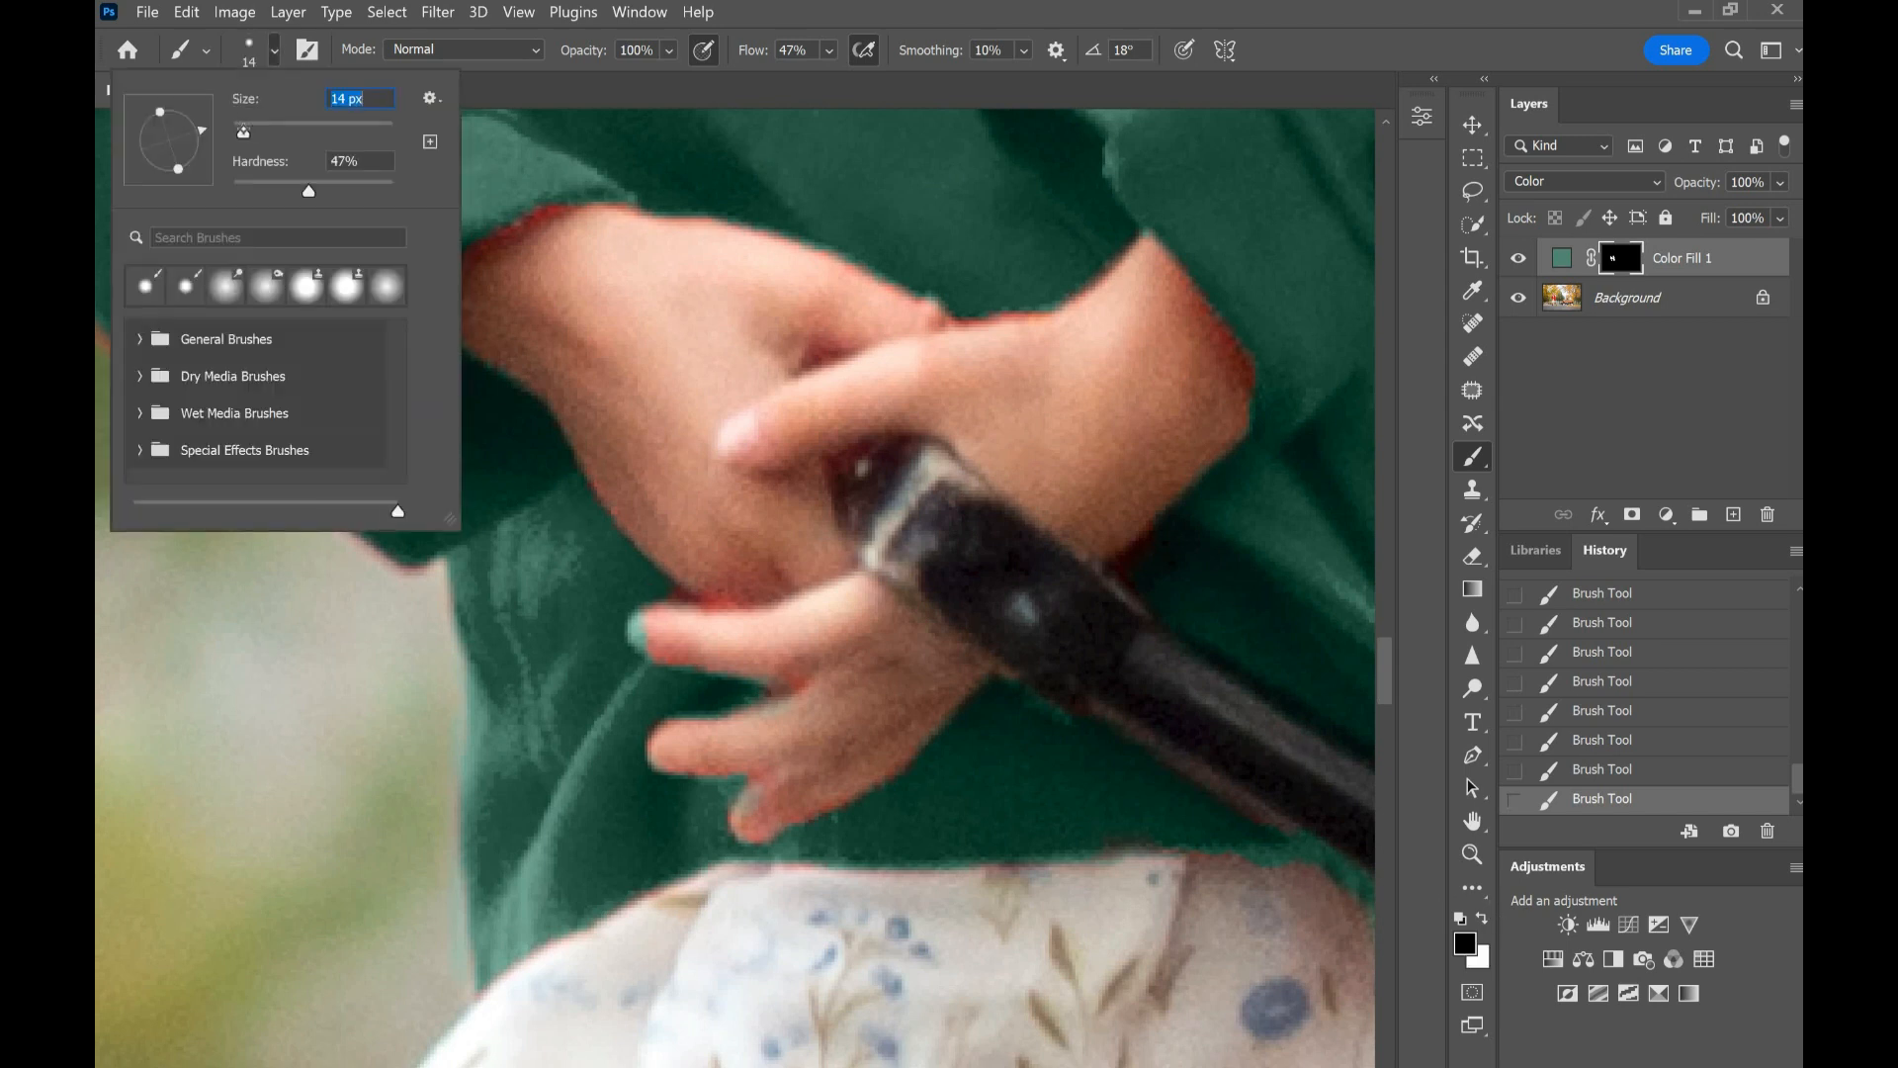
{"action": "left_click", "coordinate": [633, 628]}
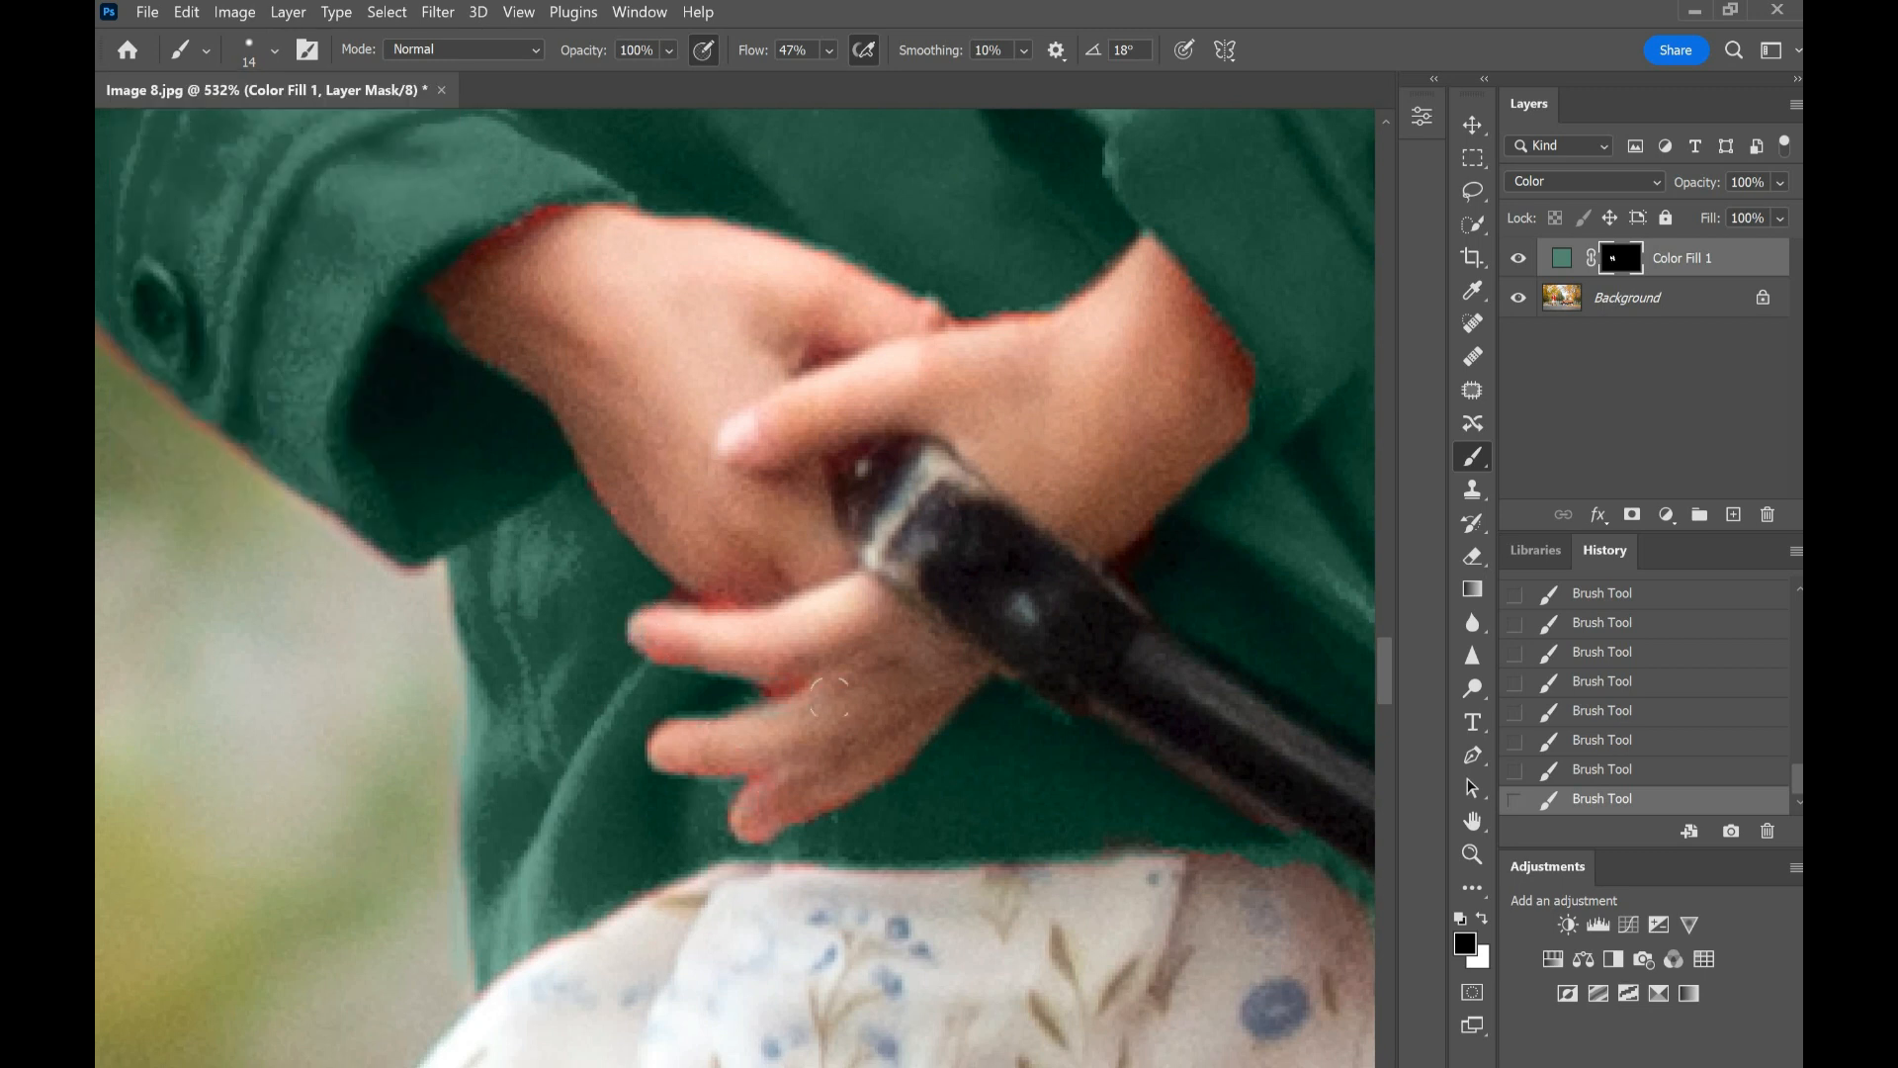
Step: Paint white on the fill layer's mask with a 21 px brush over the red fringe along the collar and outer sleeve, down to the cuff
{"action": "scroll", "coordinate": [596, 384], "scroll_direction": "down", "scroll_amount": 3}
{"action": "scroll", "coordinate": [574, 247], "scroll_direction": "up", "scroll_amount": 6}
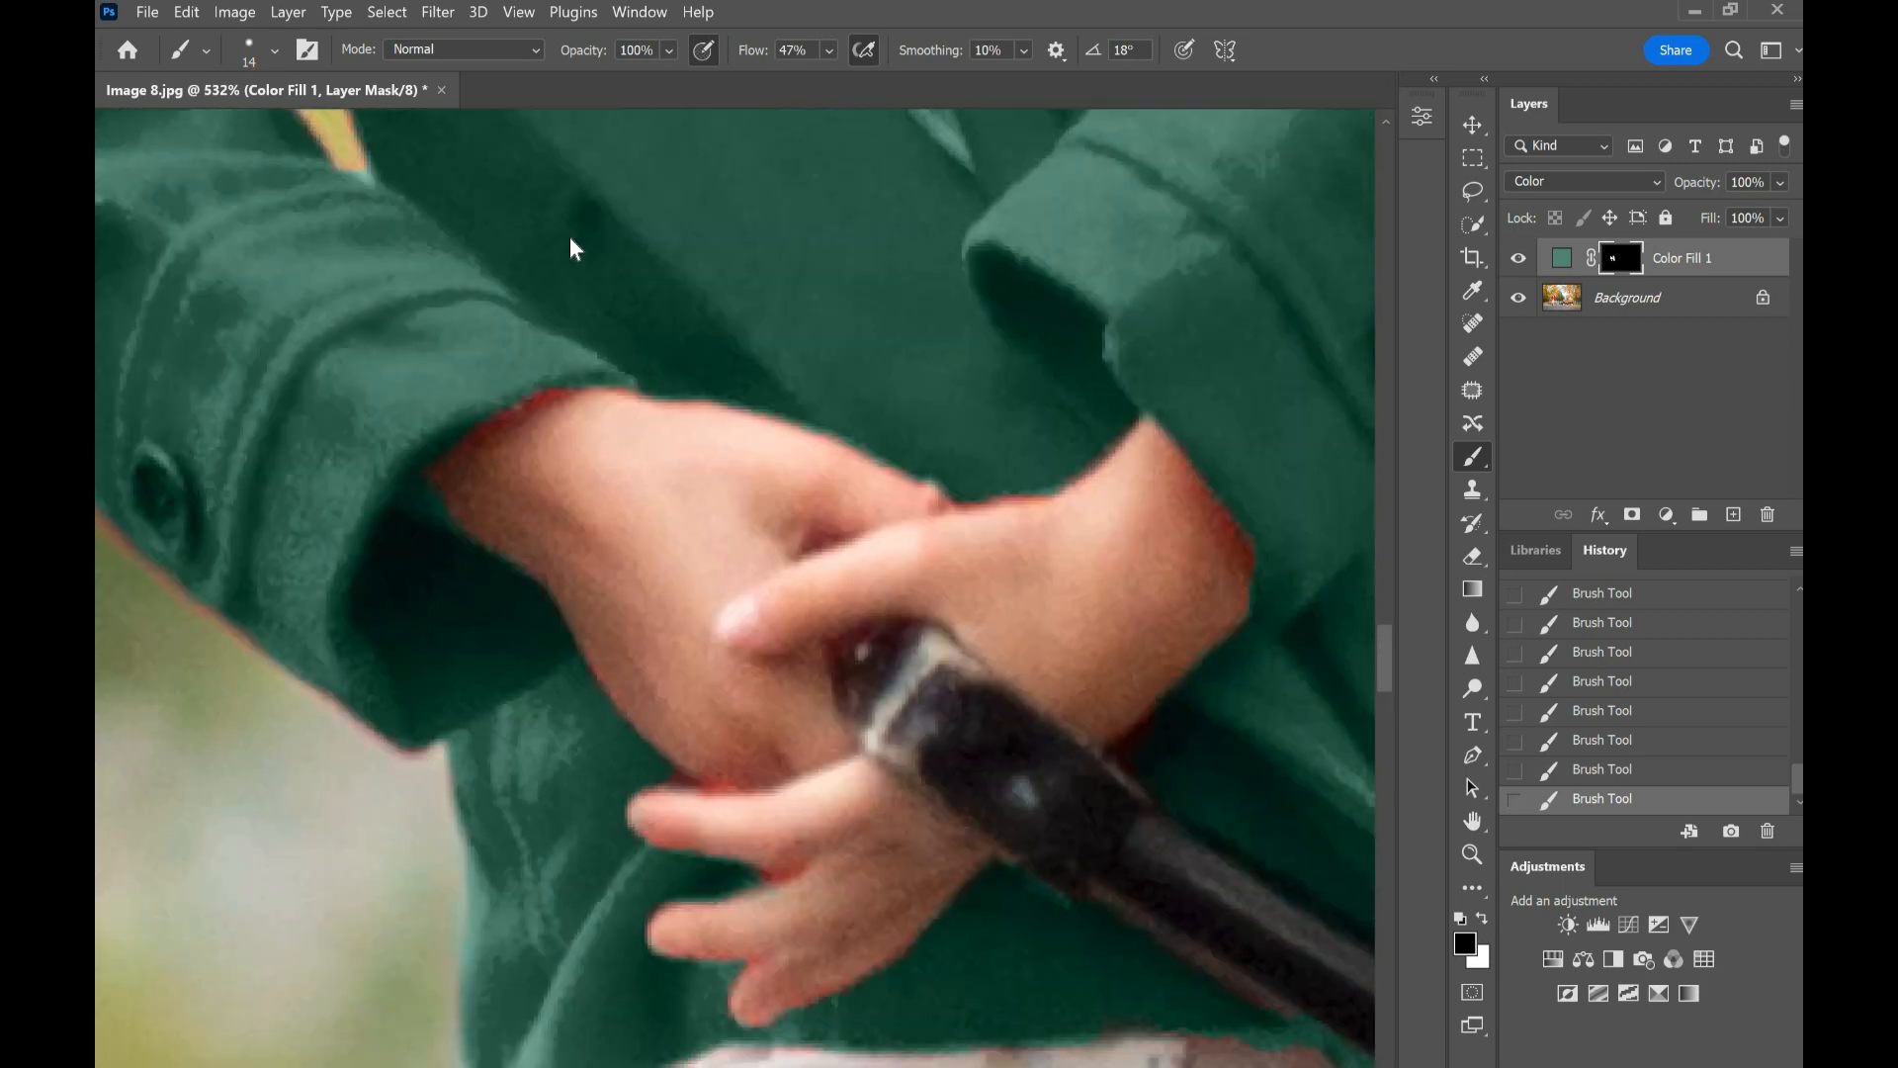
{"action": "scroll", "coordinate": [573, 248], "scroll_direction": "up", "scroll_amount": 1}
{"action": "key", "text": "super"}
{"action": "key", "text": "super"}
{"action": "scroll", "coordinate": [546, 372], "scroll_direction": "down", "scroll_amount": 8}
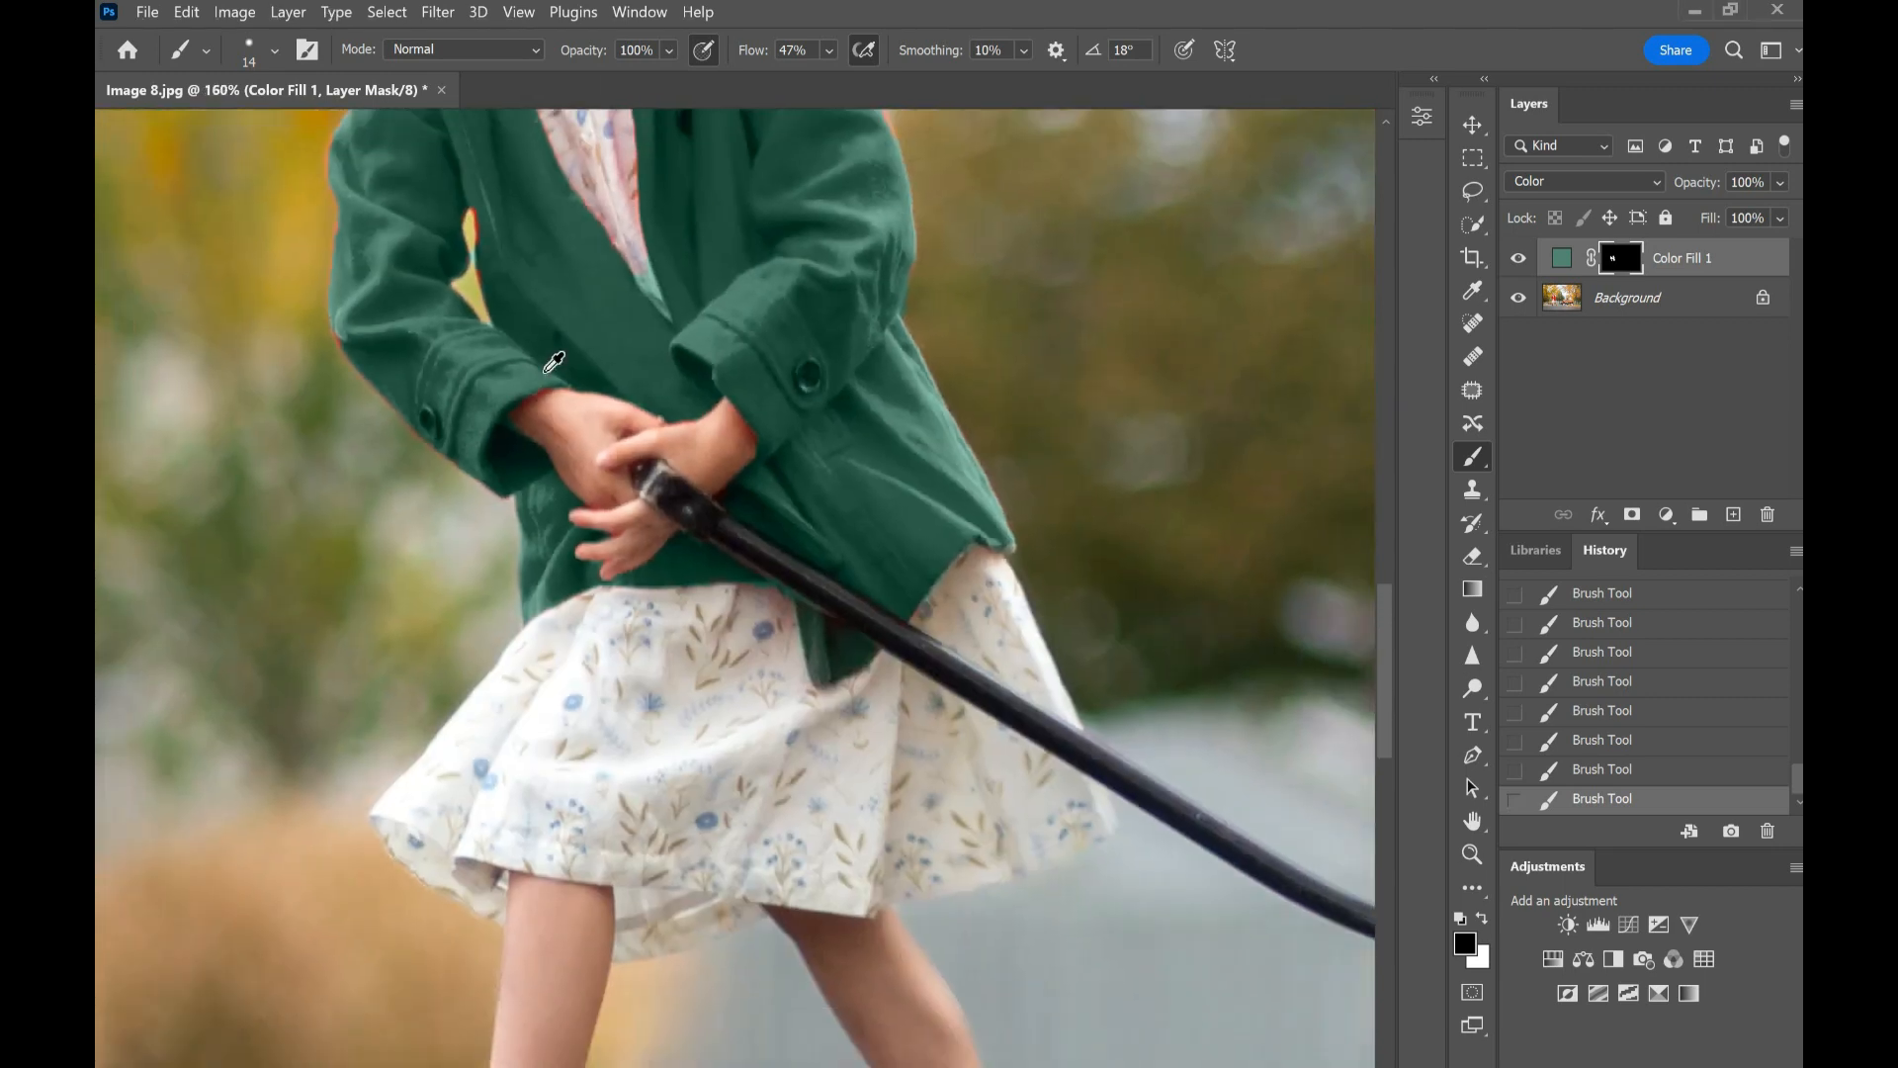
{"action": "scroll", "coordinate": [554, 363], "scroll_direction": "down", "scroll_amount": 5}
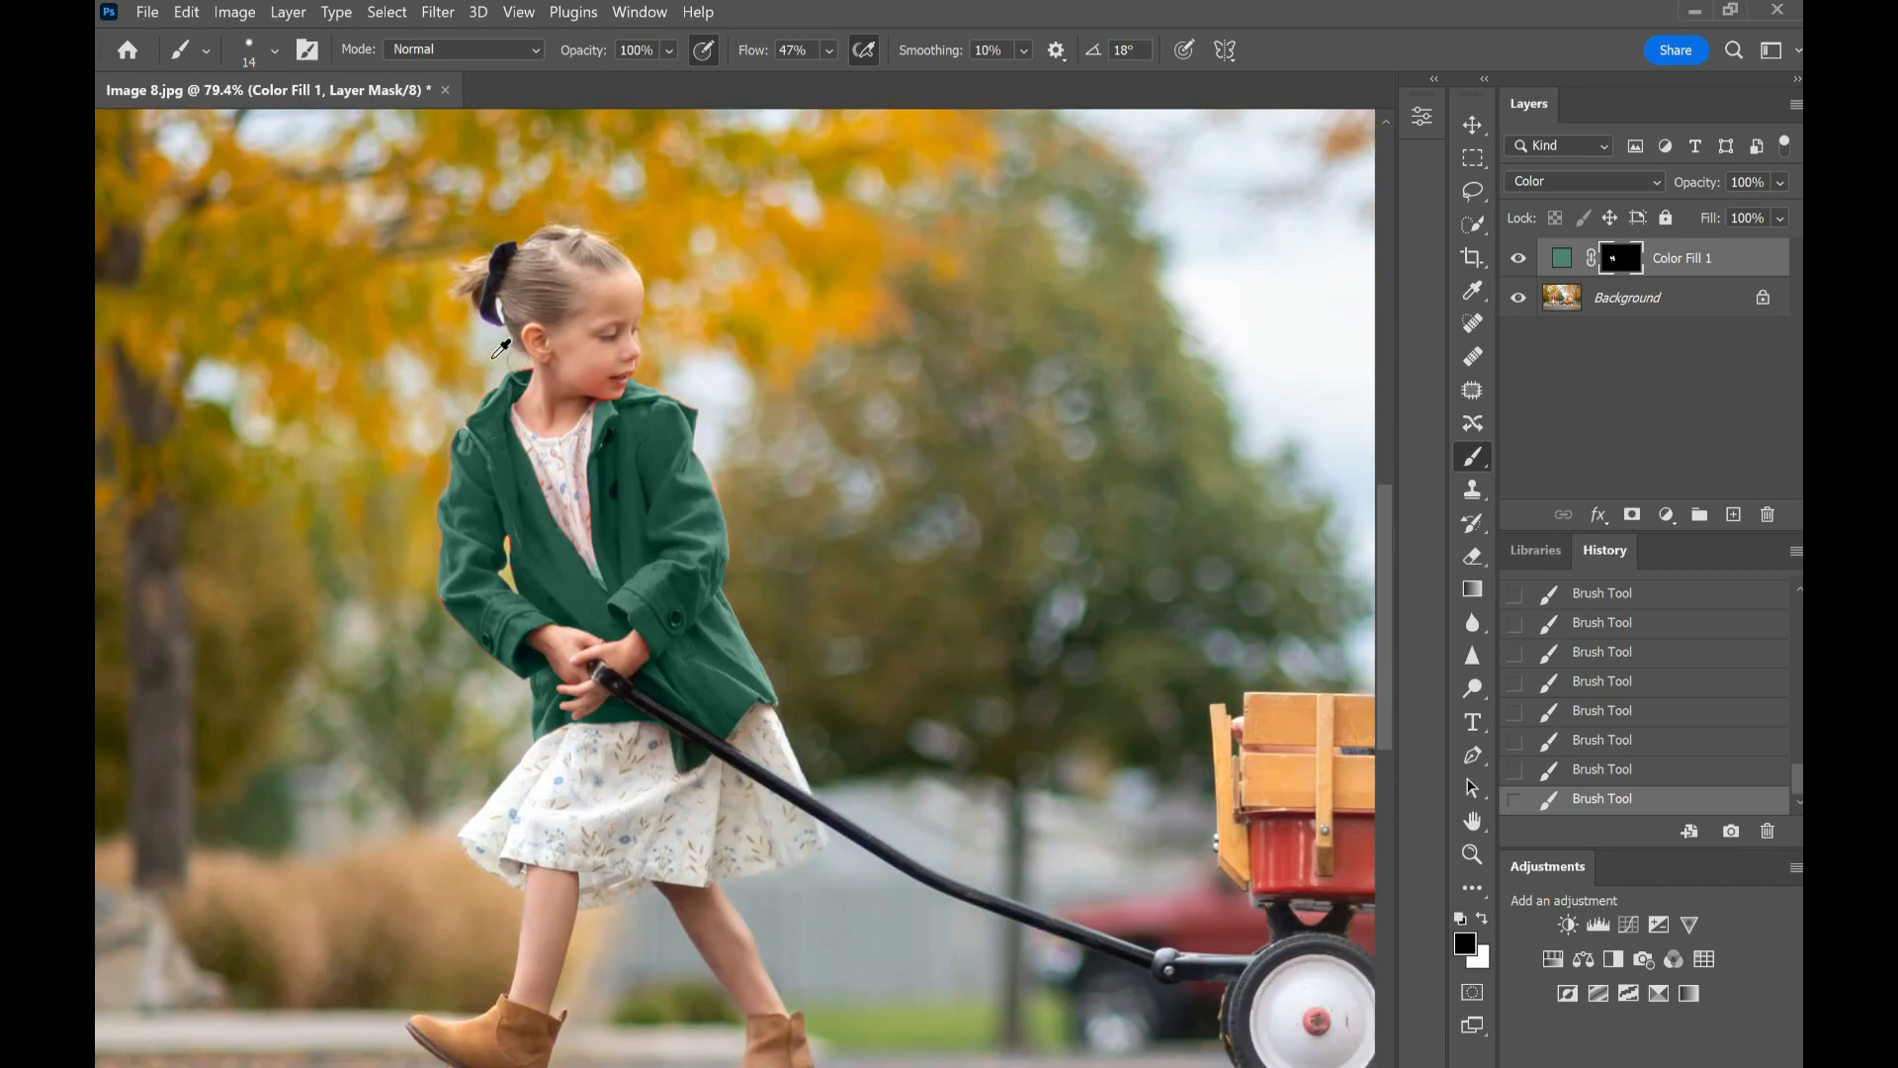
{"action": "scroll", "coordinate": [499, 356], "scroll_direction": "up", "scroll_amount": 8}
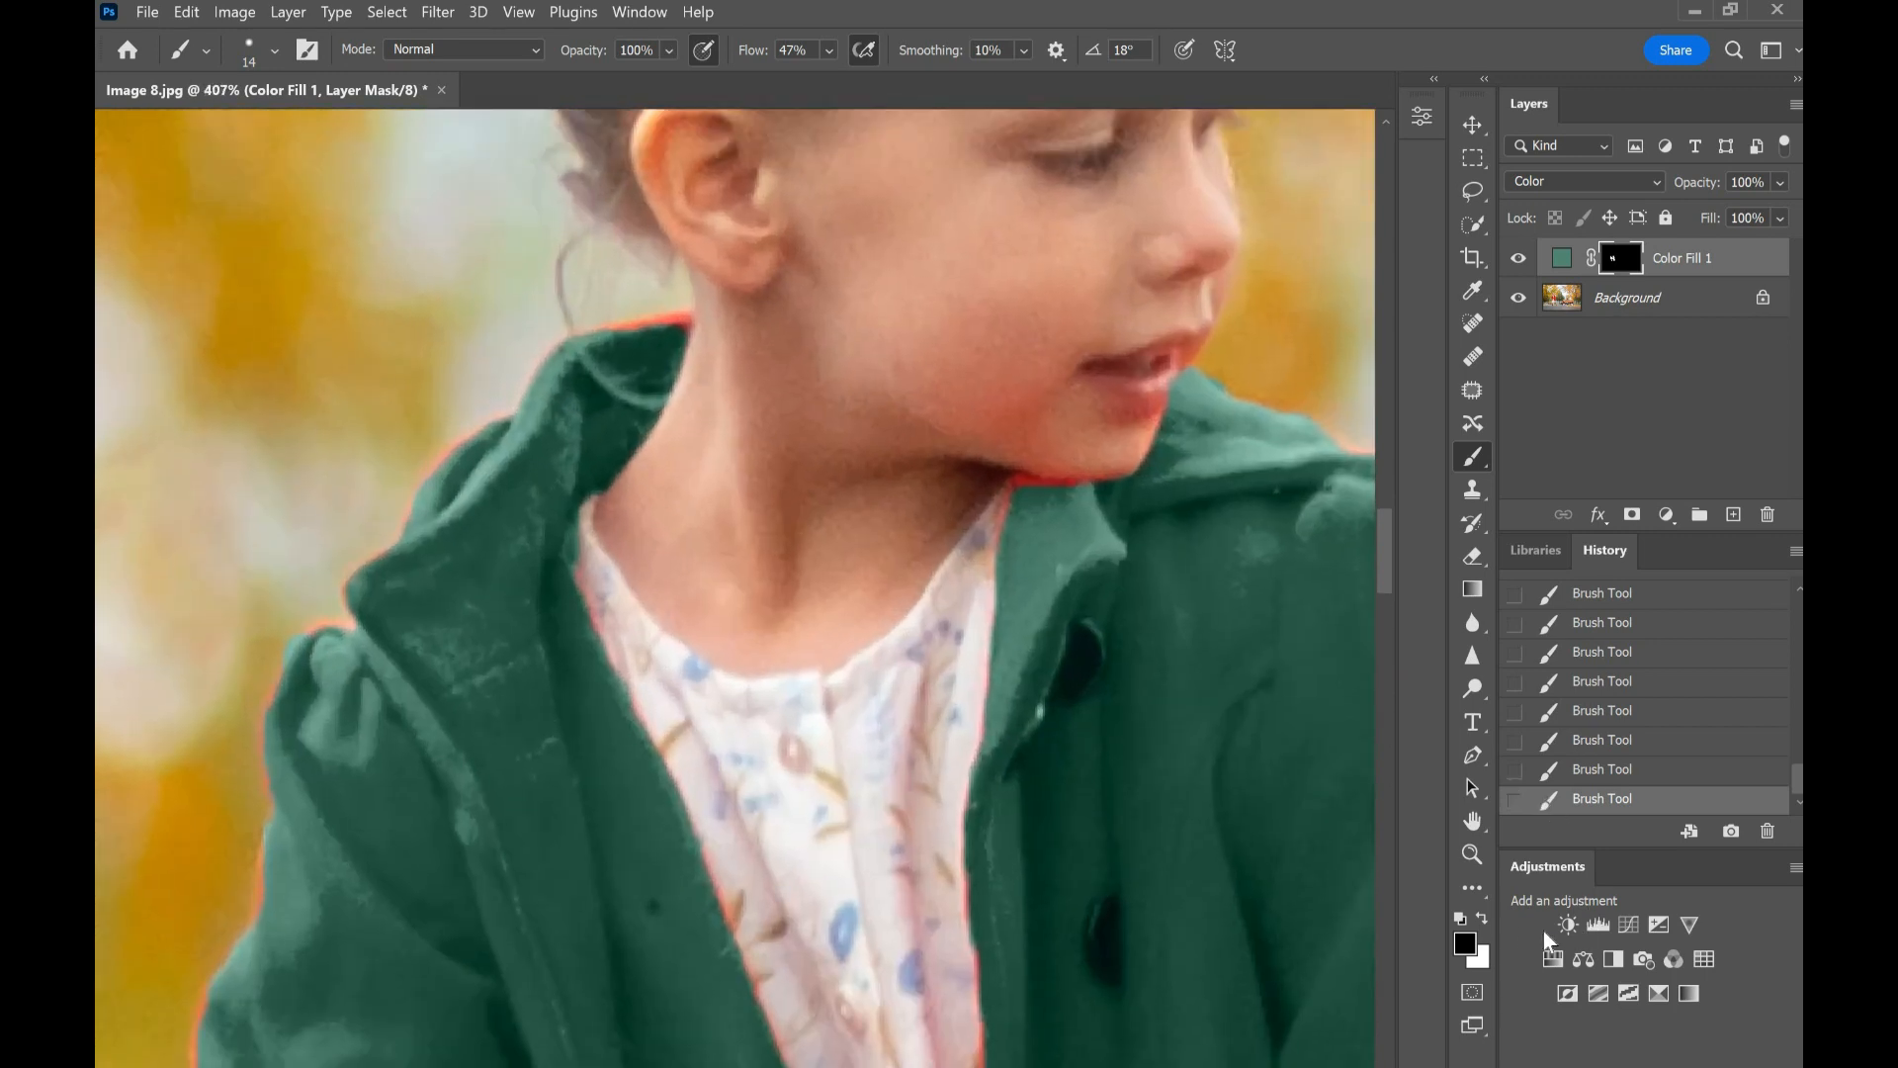
{"action": "key", "text": "x"}
{"action": "left_click", "coordinate": [275, 50]}
{"action": "left_click_drag", "start_coordinate": [243, 132], "coordinate": [250, 132]}
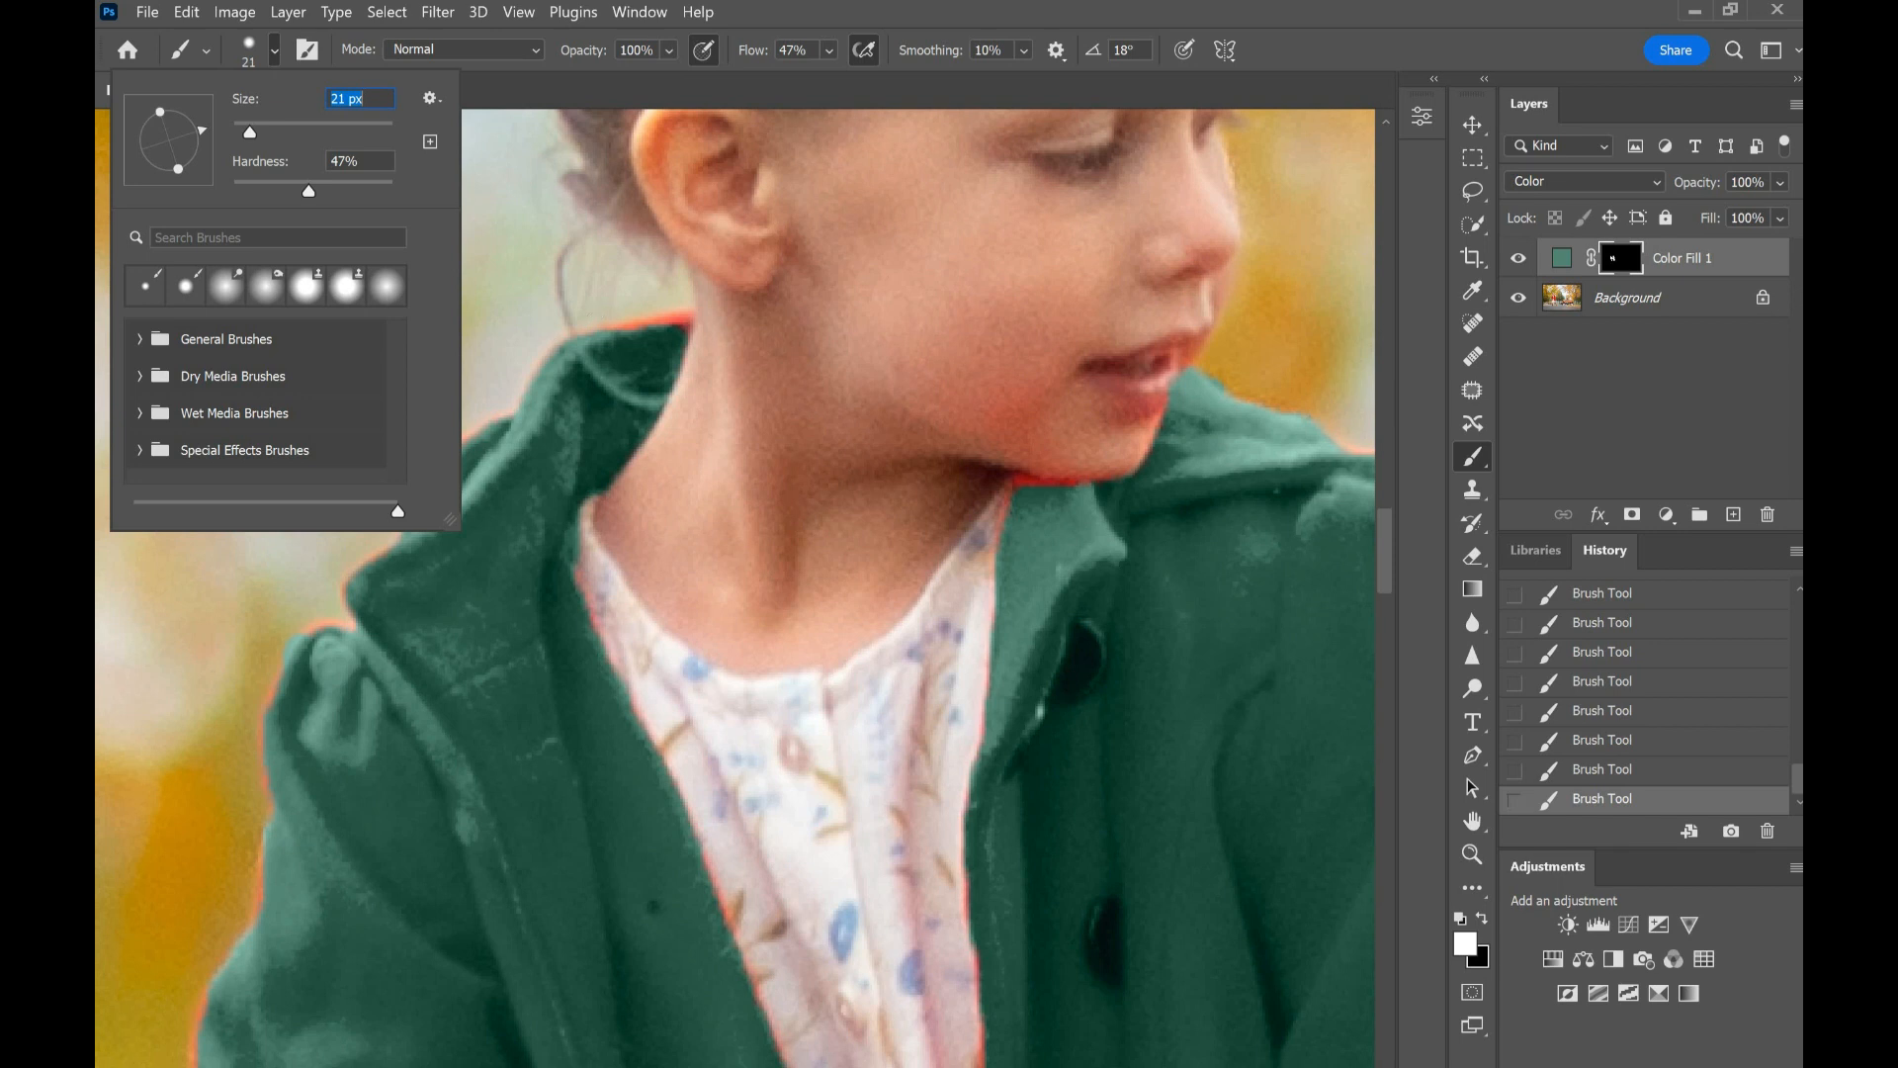
{"action": "key", "text": "Return"}
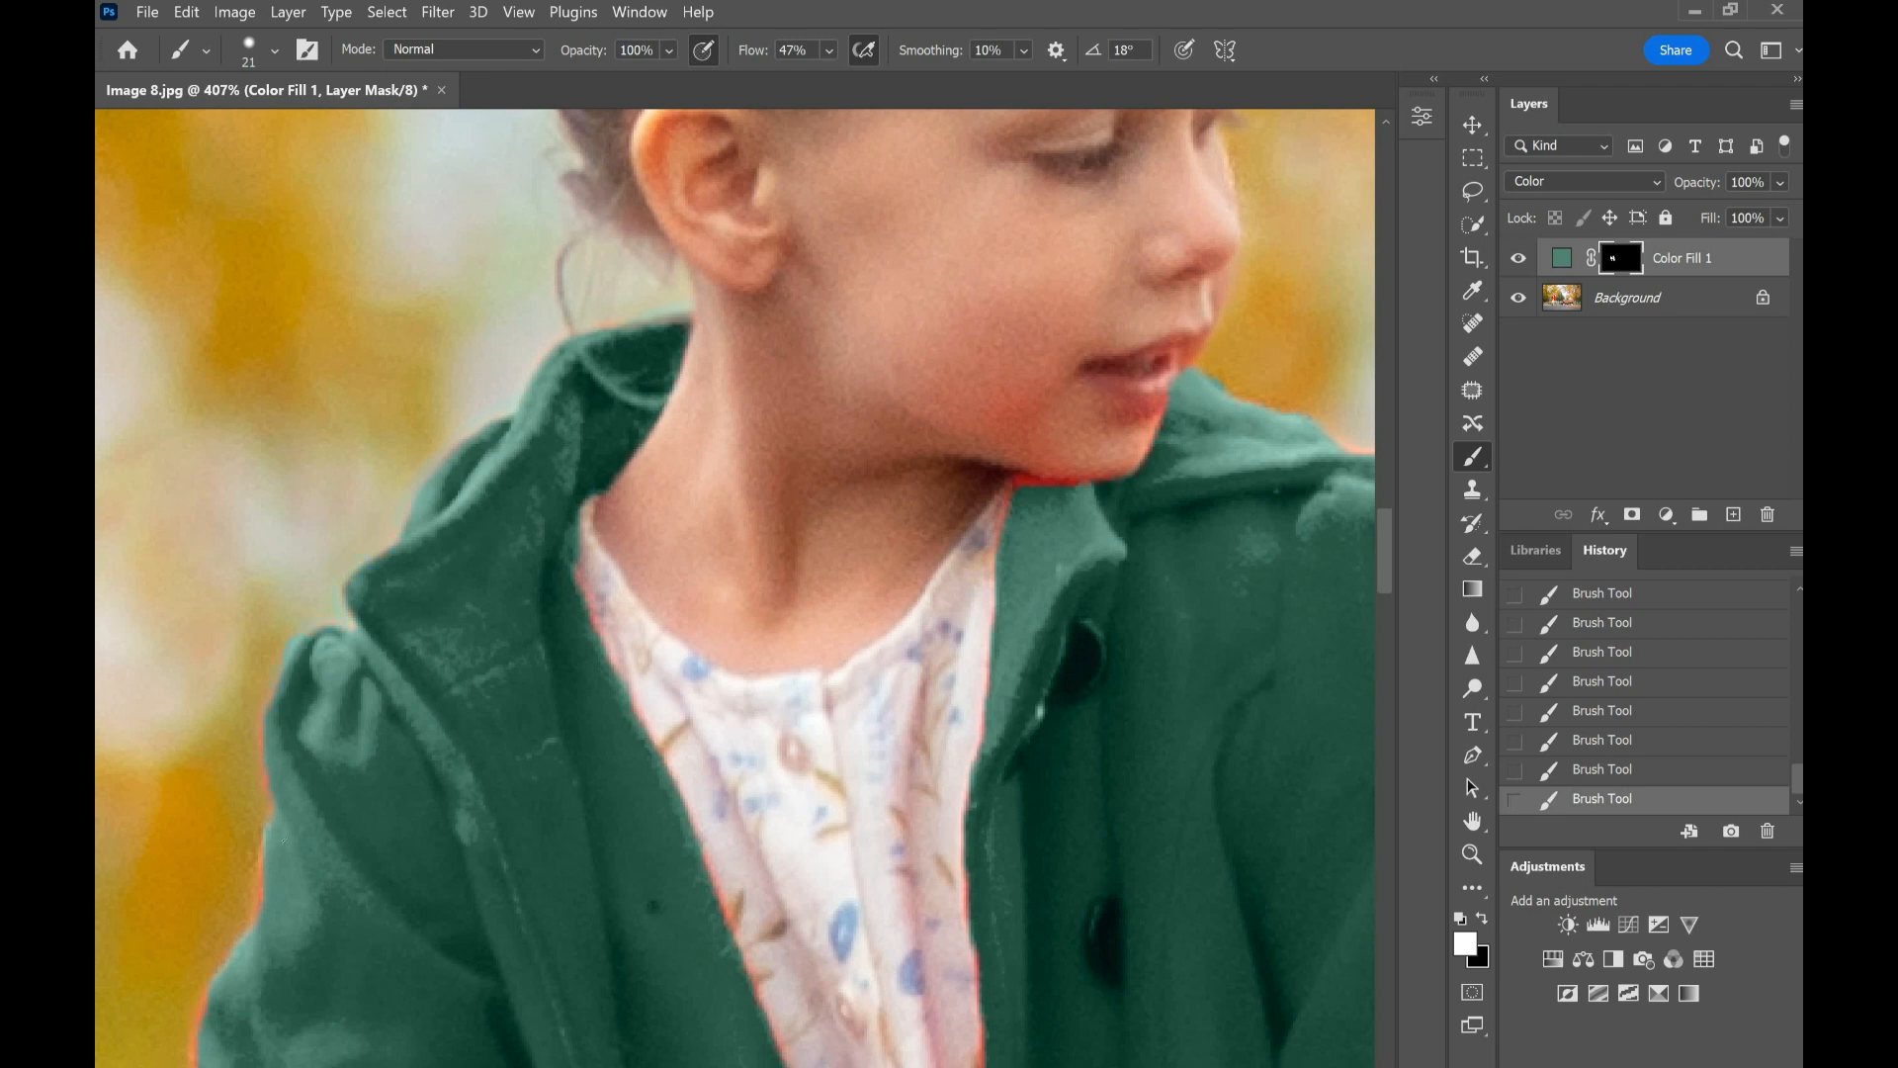
{"action": "scroll", "coordinate": [735, 587], "scroll_direction": "down", "scroll_amount": 5}
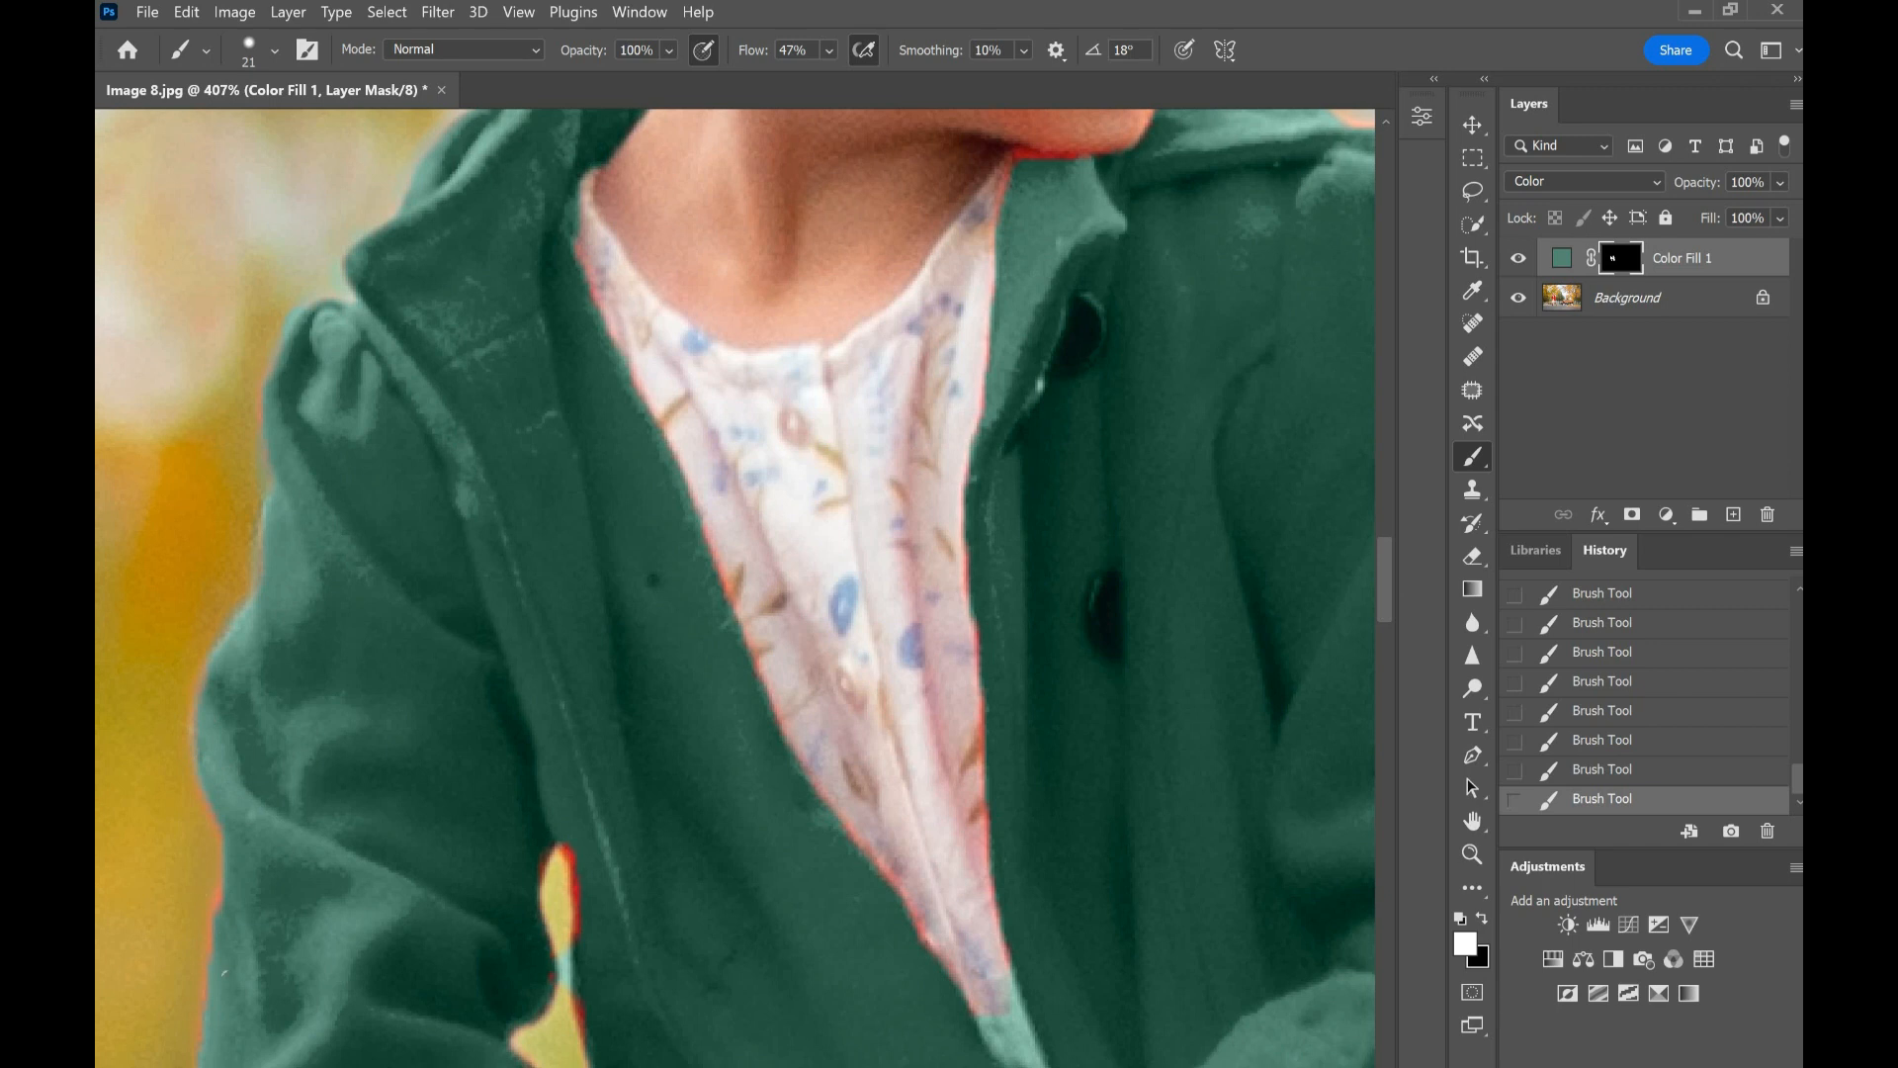
{"action": "scroll", "coordinate": [735, 587], "scroll_direction": "down", "scroll_amount": 4}
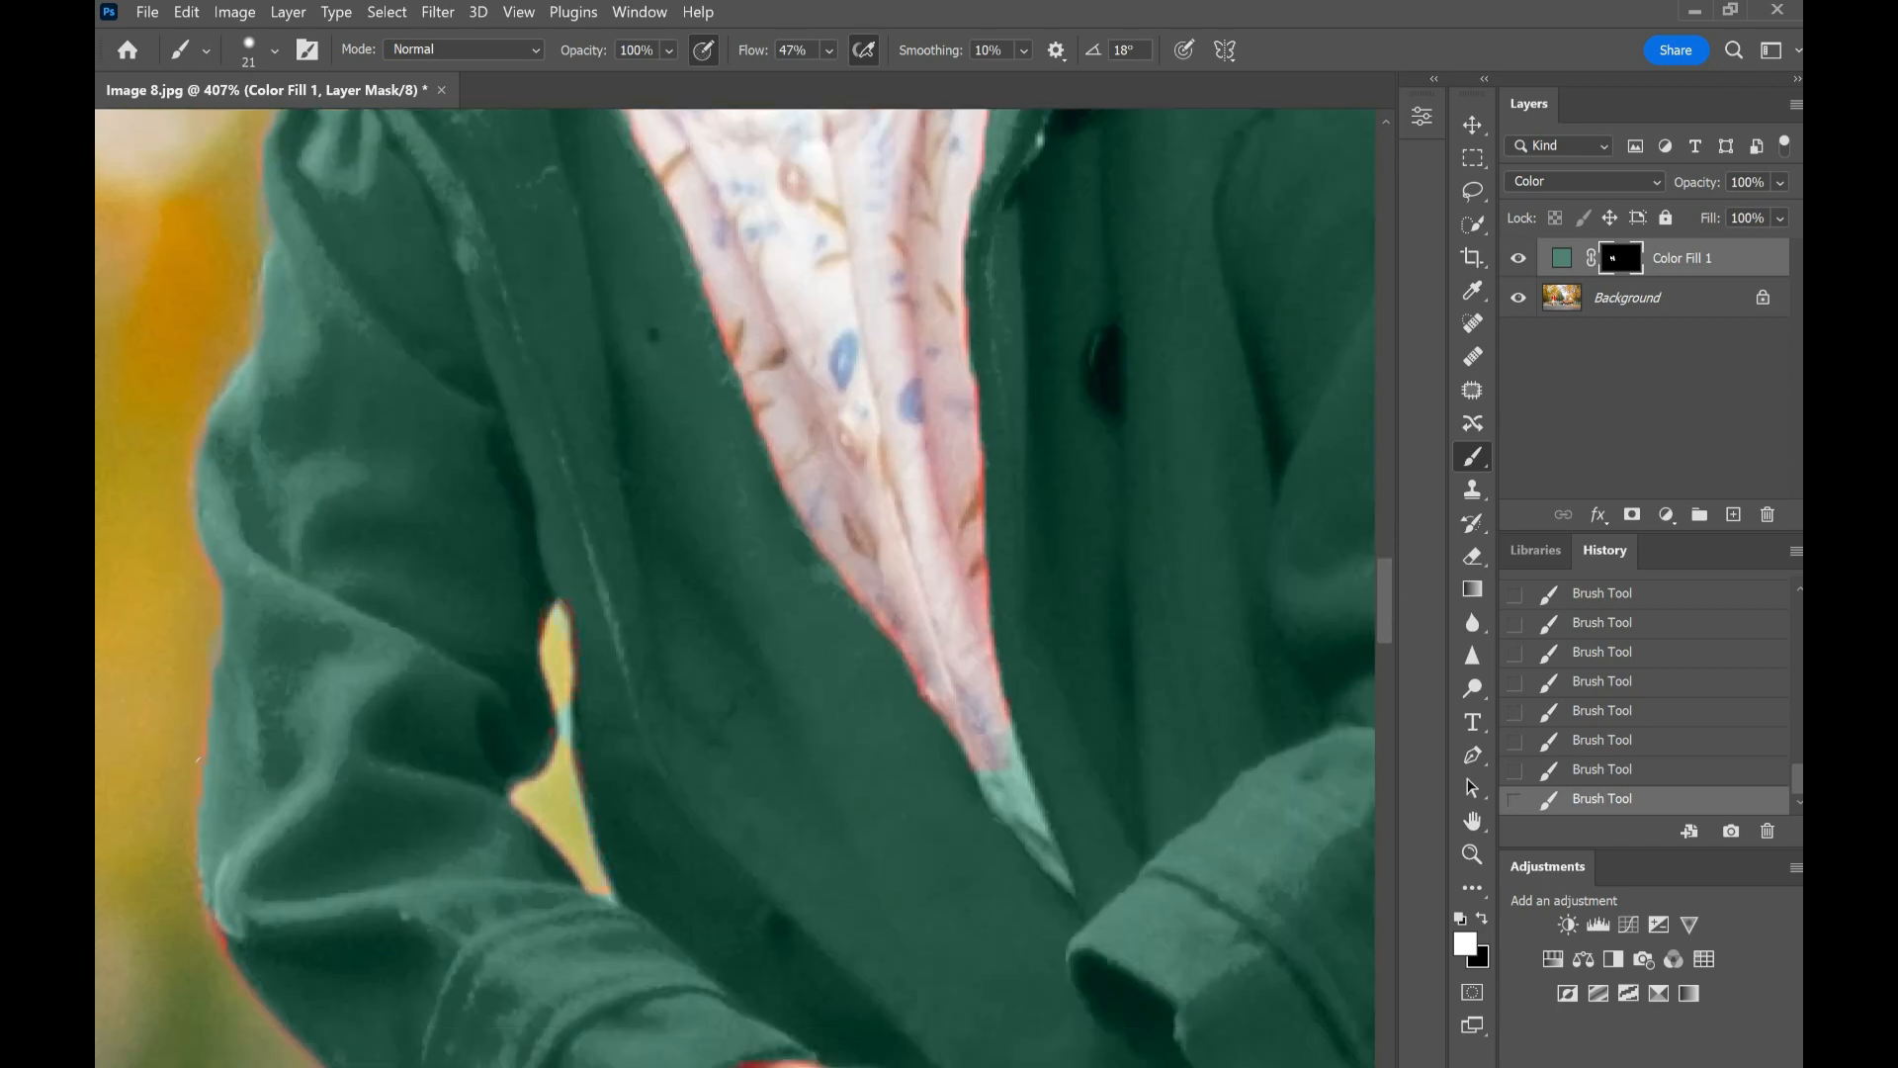
{"action": "scroll", "coordinate": [287, 946], "scroll_direction": "down", "scroll_amount": 8}
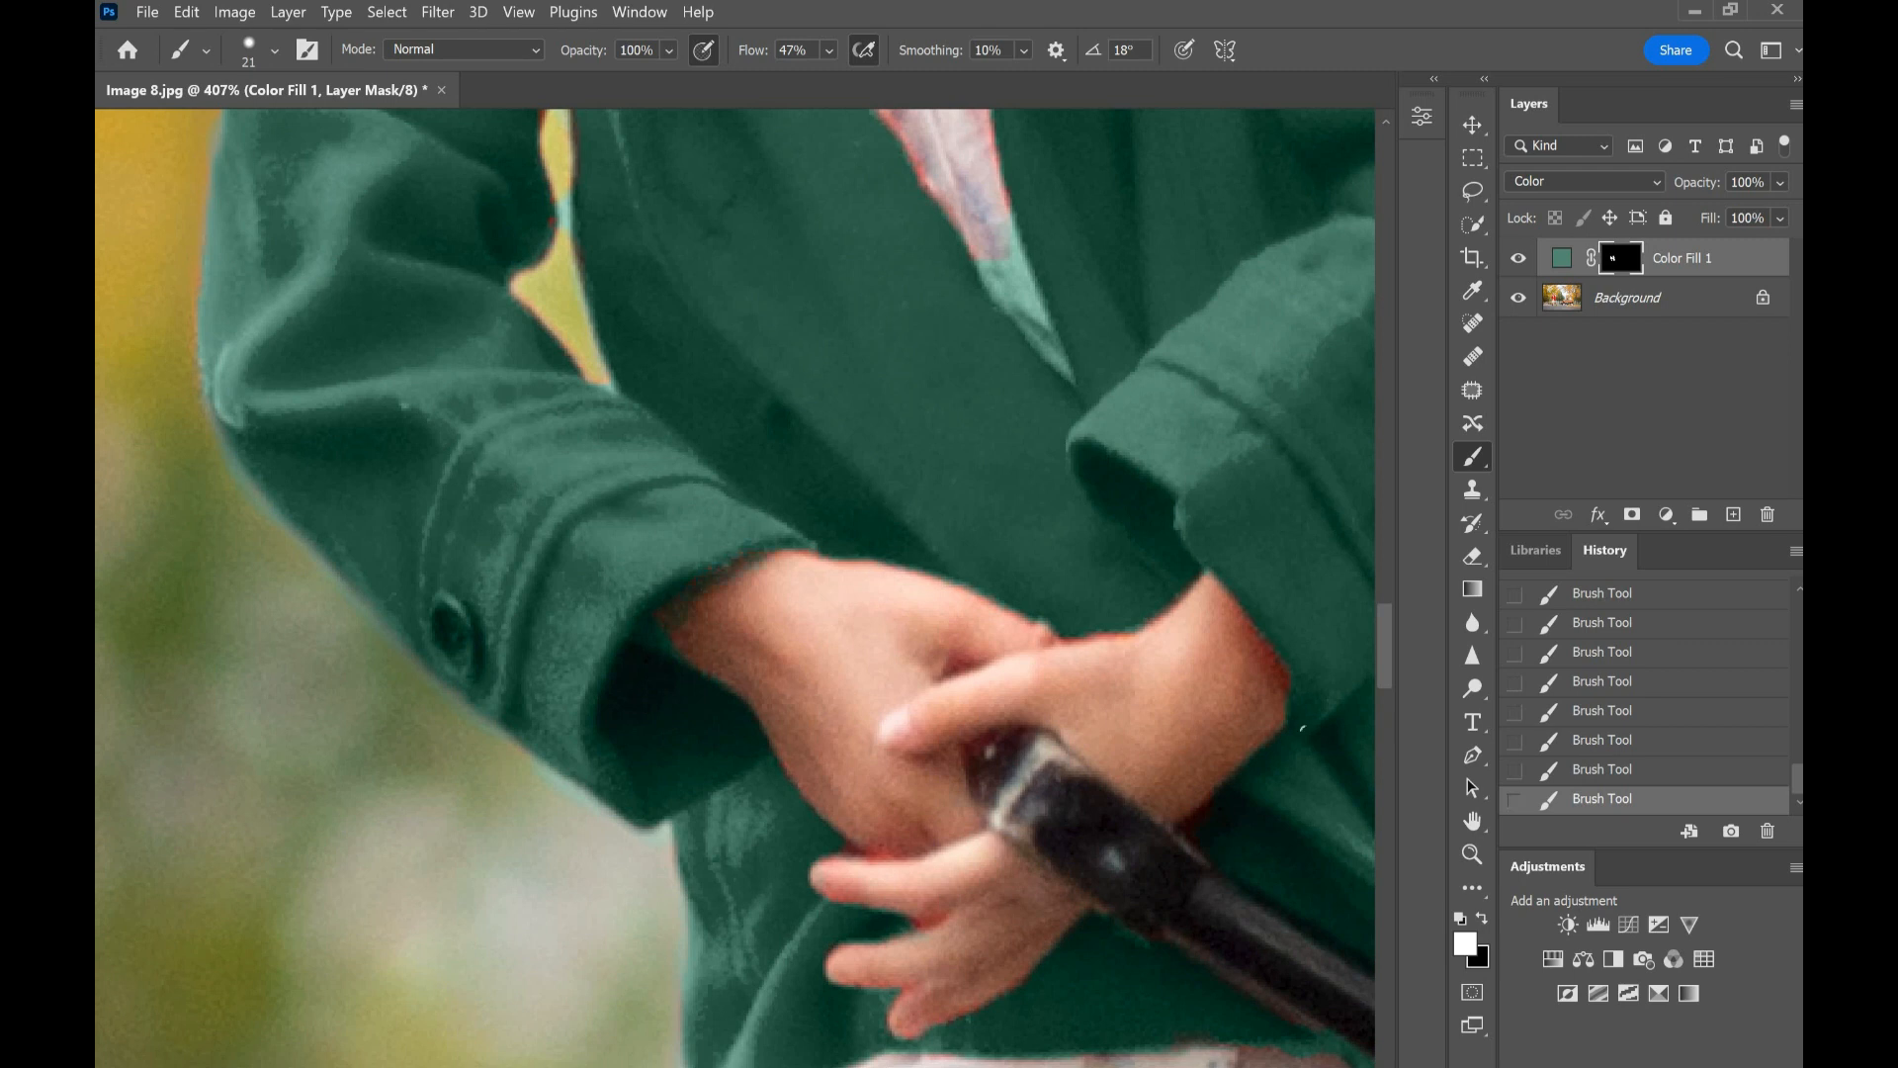
Step: Paint white on the mask over the red fringes along the jacket's front opening and its wagon-side shoulder and sleeve
{"action": "scroll", "coordinate": [942, 294], "scroll_direction": "up", "scroll_amount": 6}
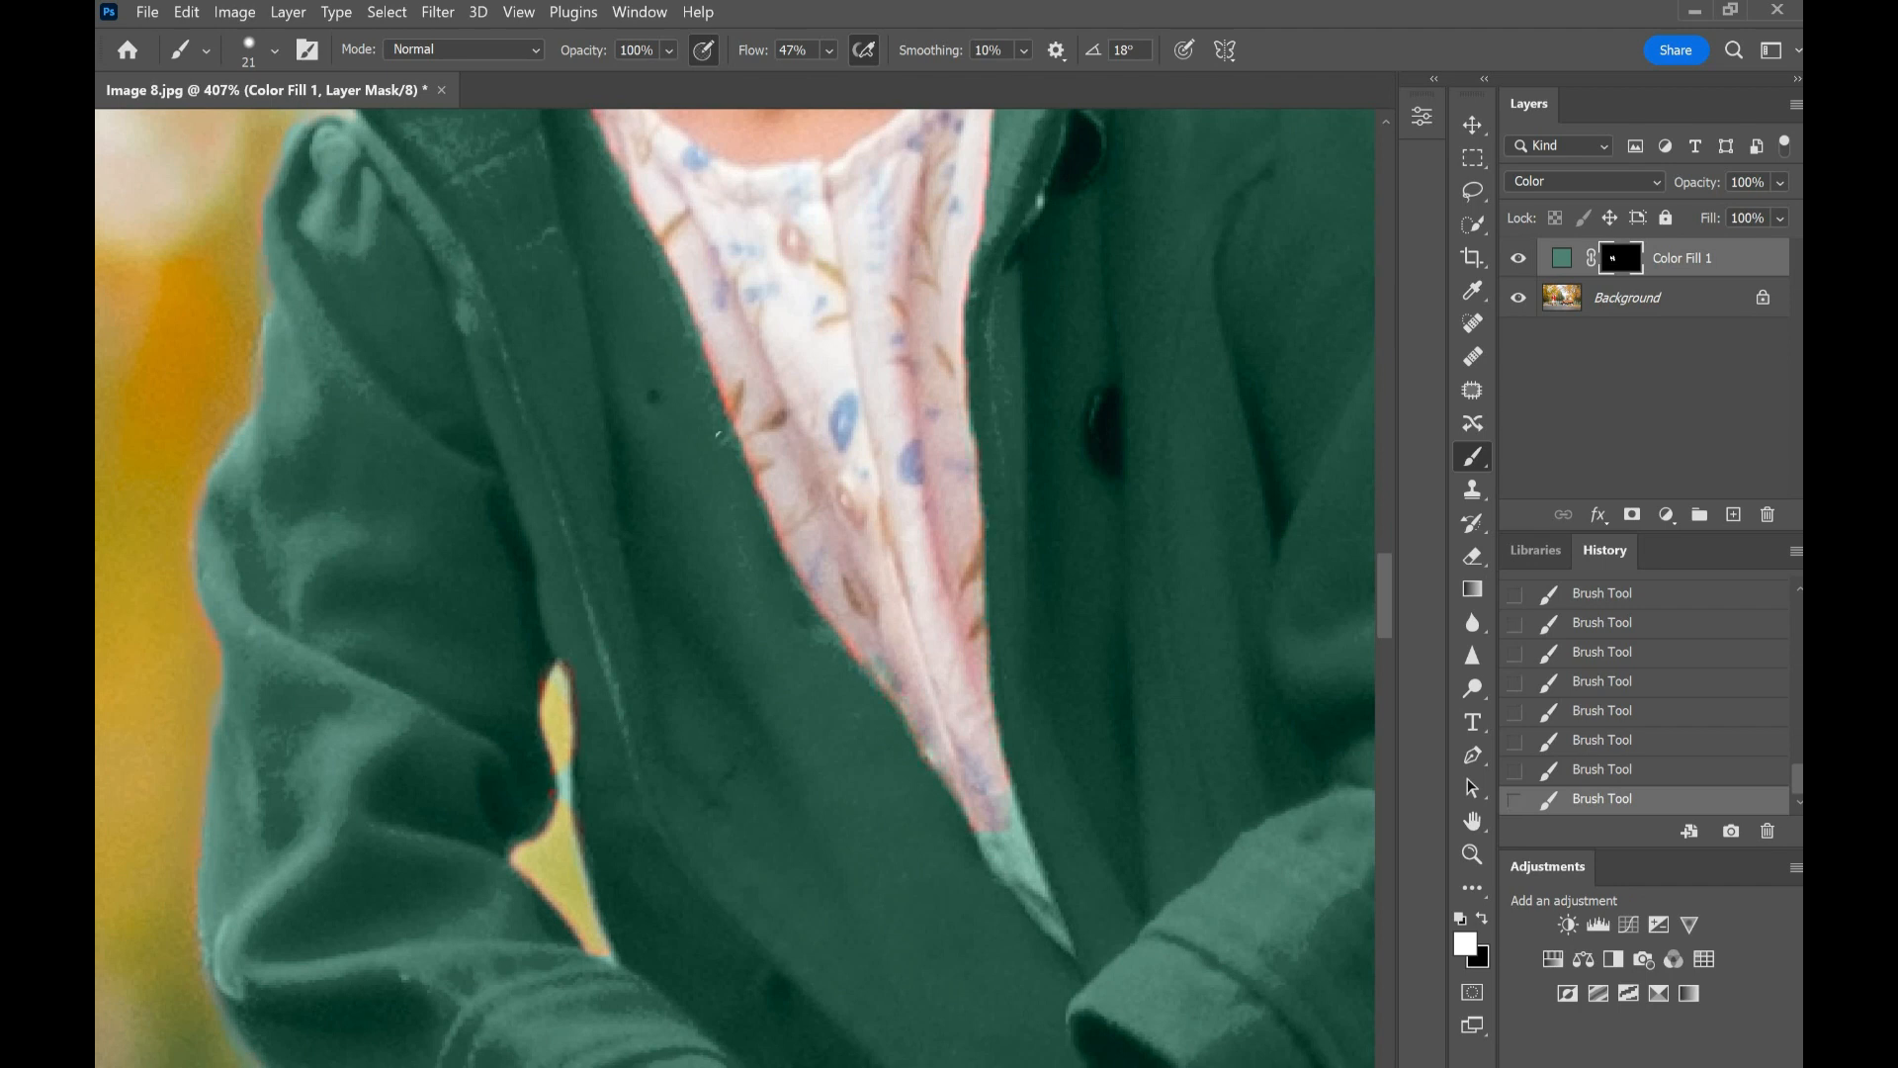
{"action": "scroll", "coordinate": [809, 668], "scroll_direction": "up", "scroll_amount": 5}
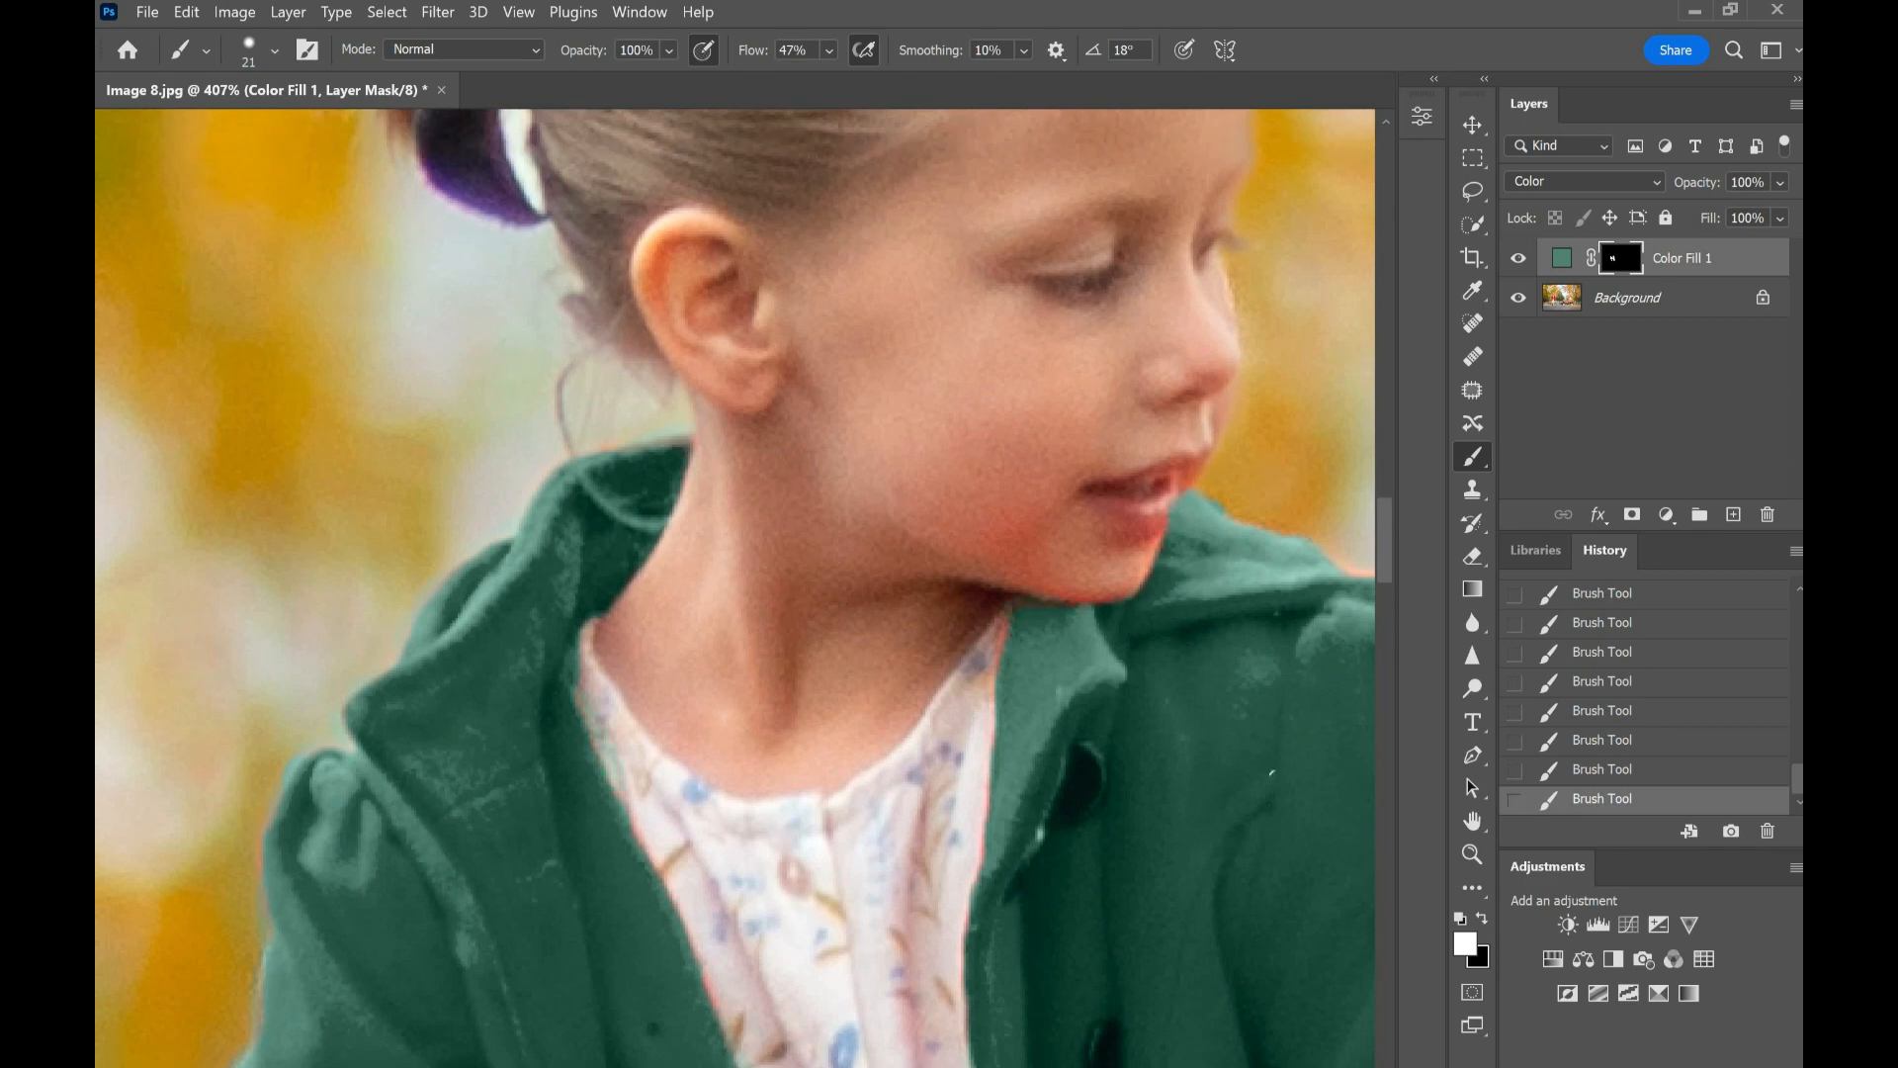
{"action": "scroll", "coordinate": [736, 587], "scroll_direction": "right", "scroll_amount": 5}
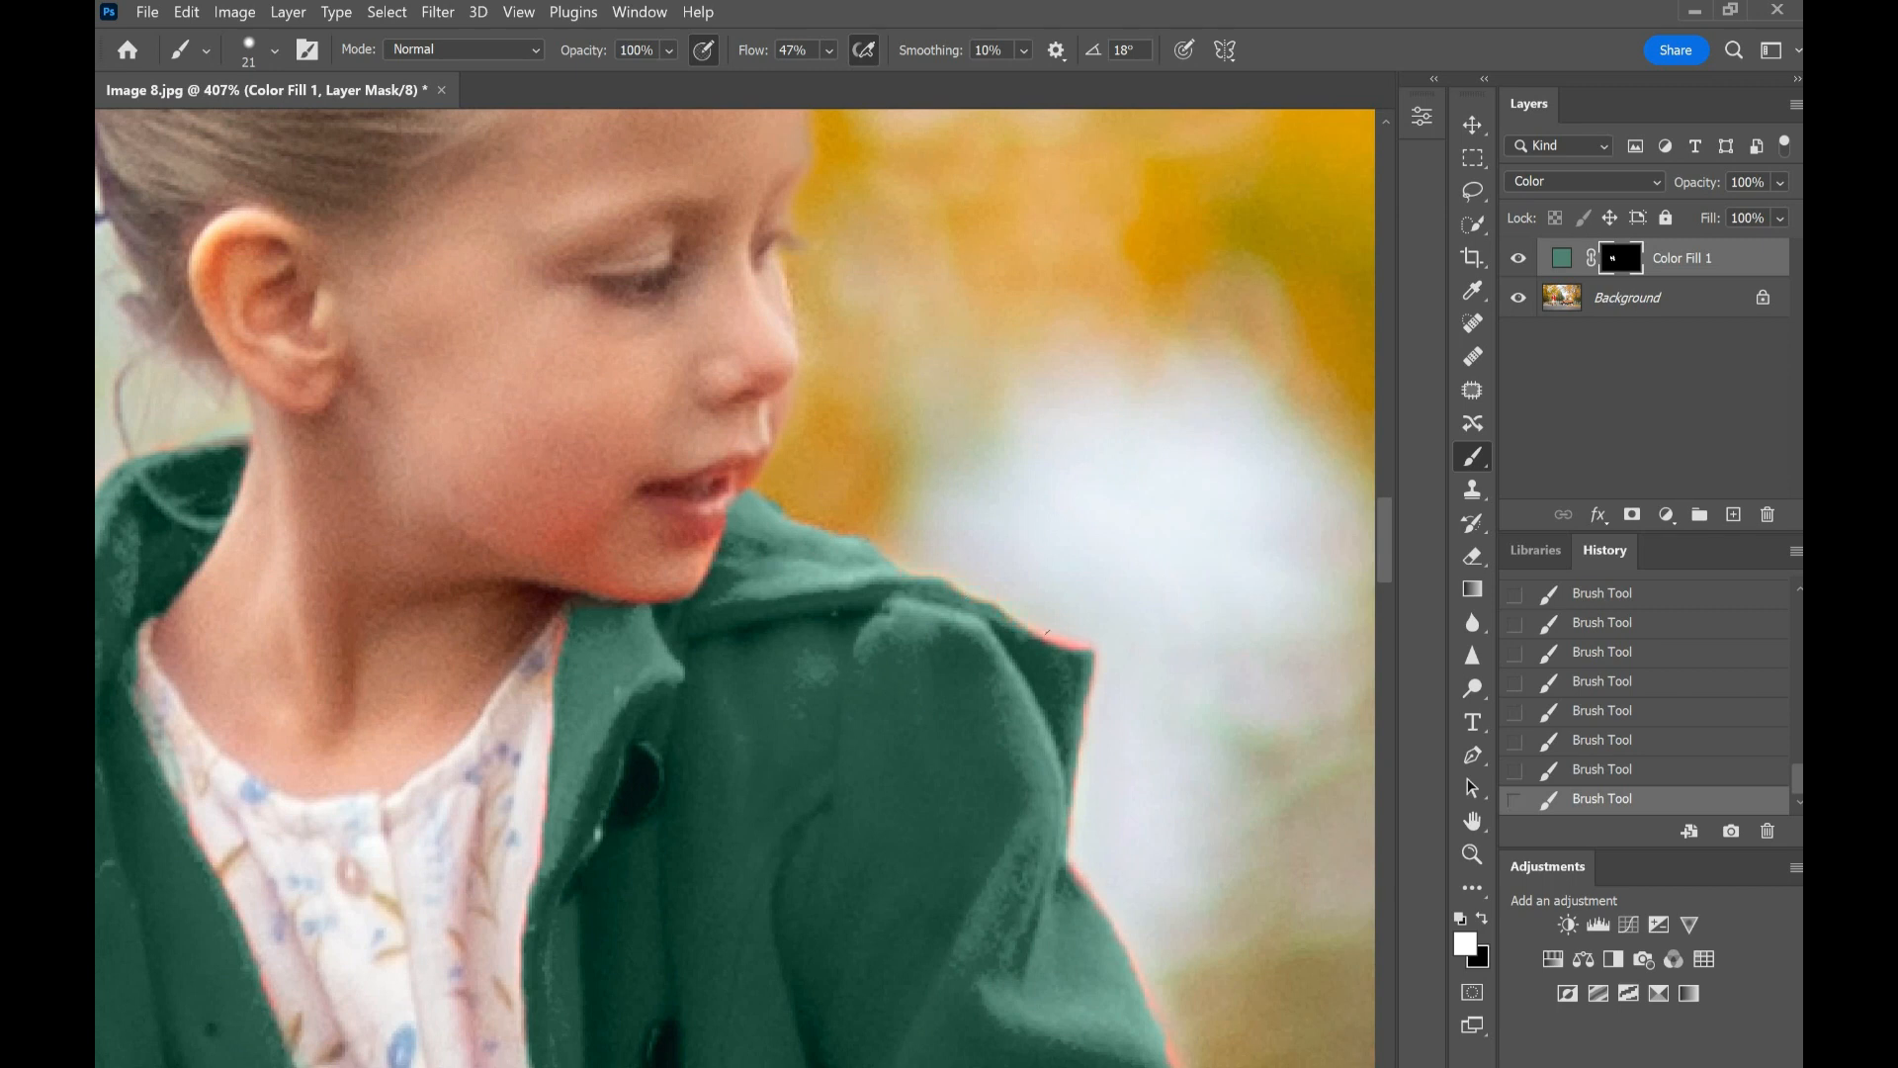
{"action": "scroll", "coordinate": [1058, 516], "scroll_direction": "down", "scroll_amount": 4}
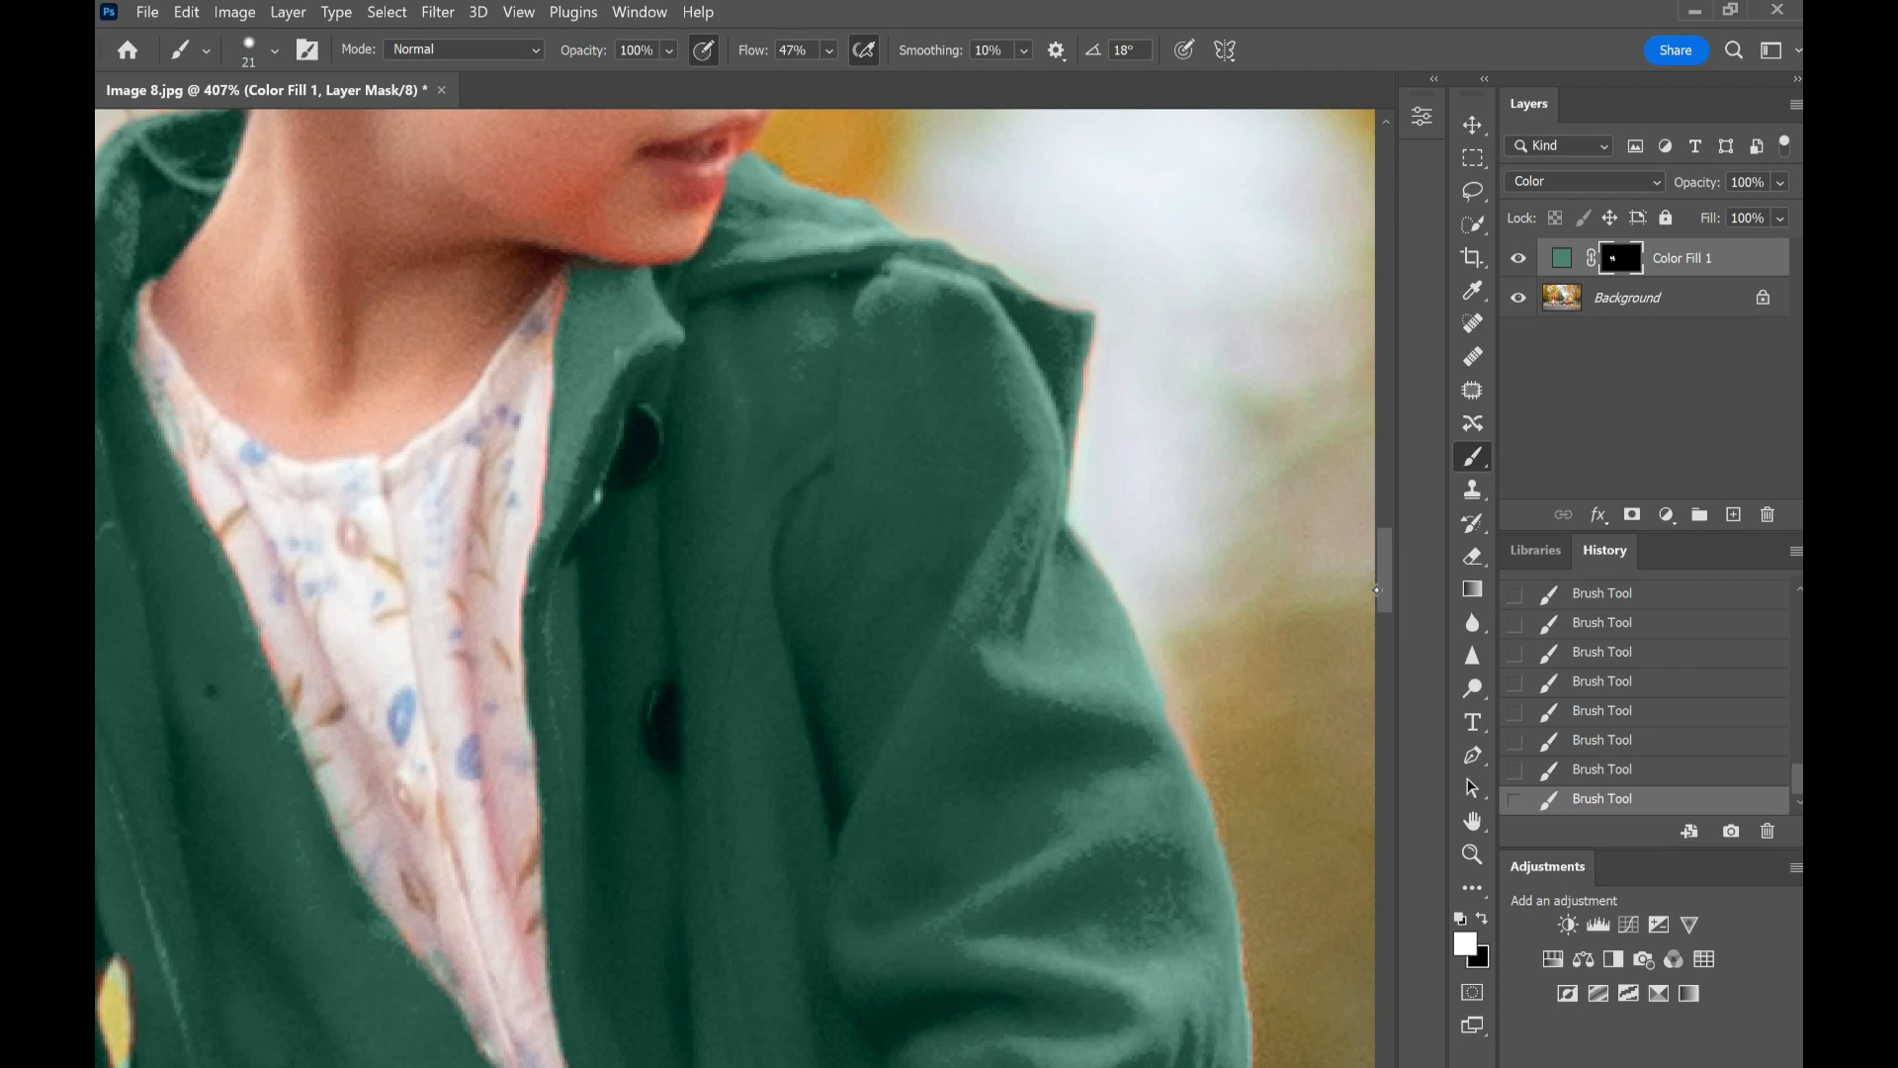
{"action": "scroll", "coordinate": [1187, 282], "scroll_direction": "down", "scroll_amount": 6}
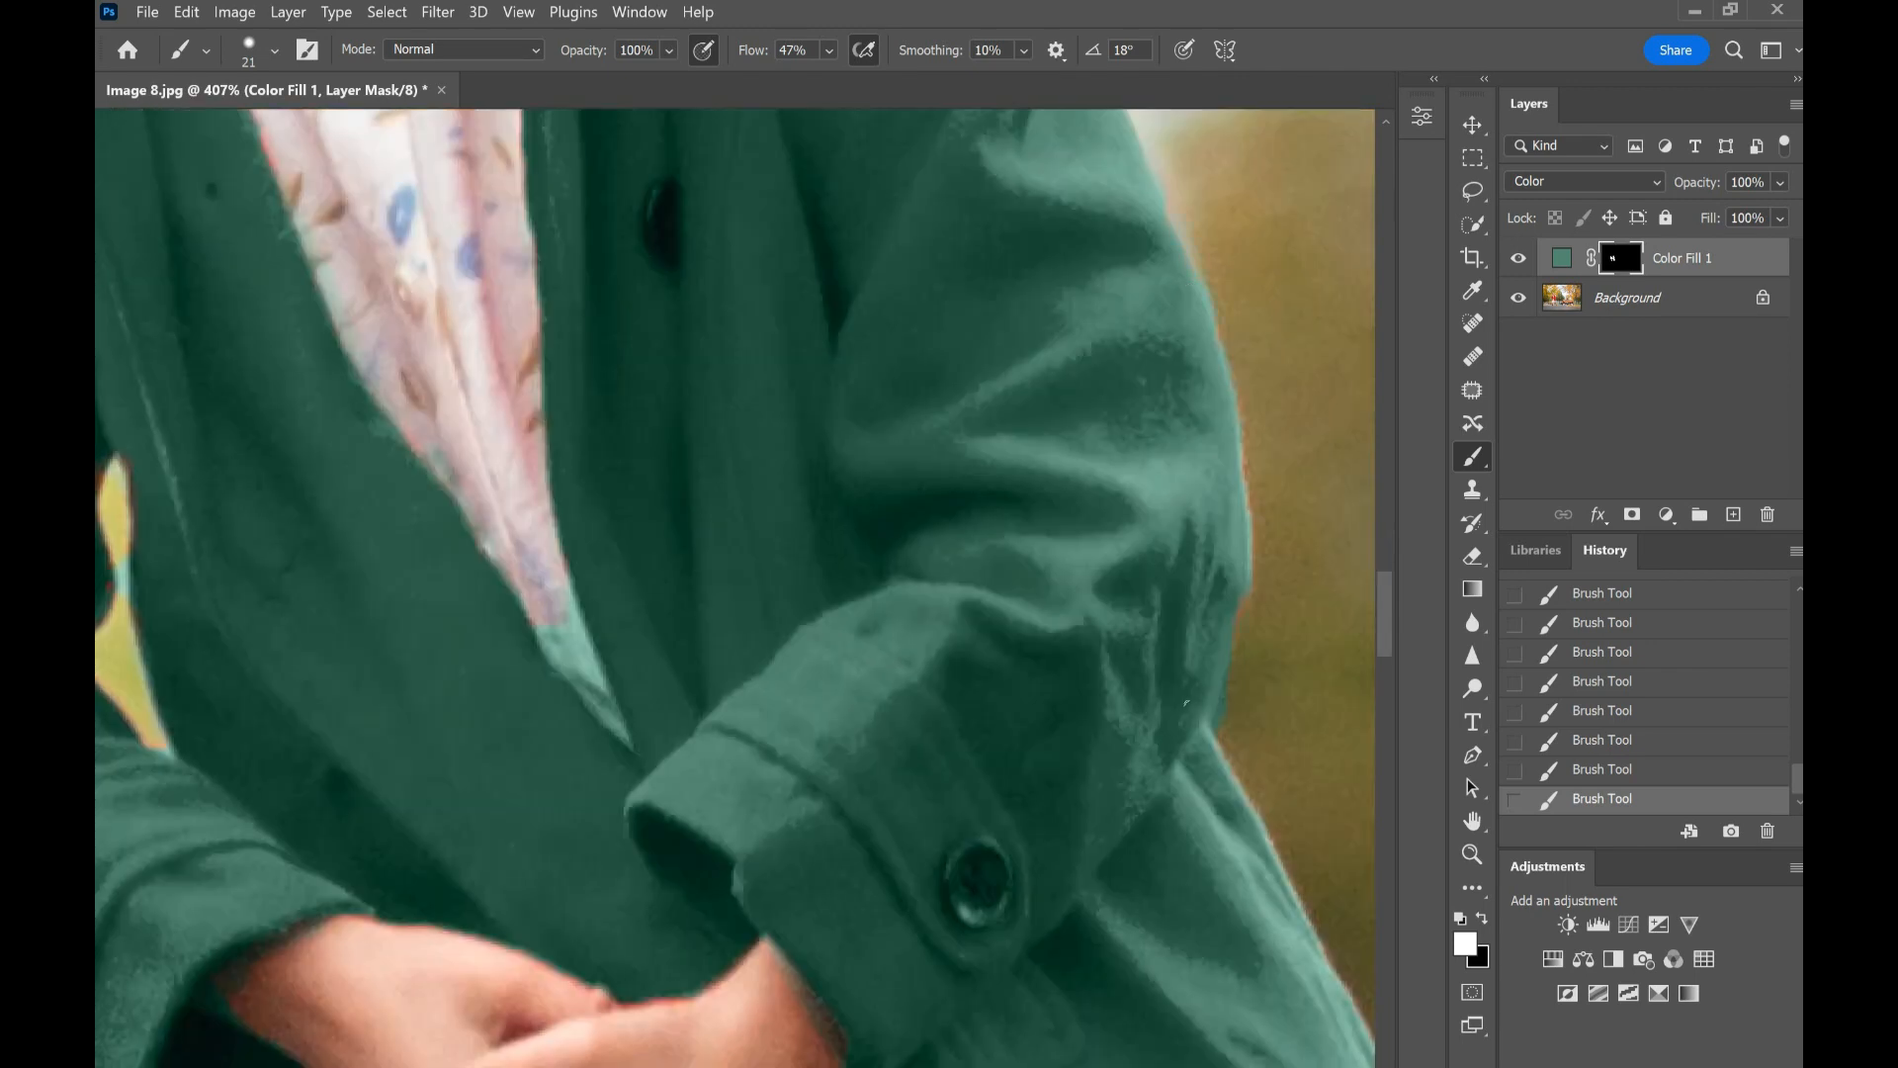
{"action": "scroll", "coordinate": [1285, 885], "scroll_direction": "down", "scroll_amount": 8}
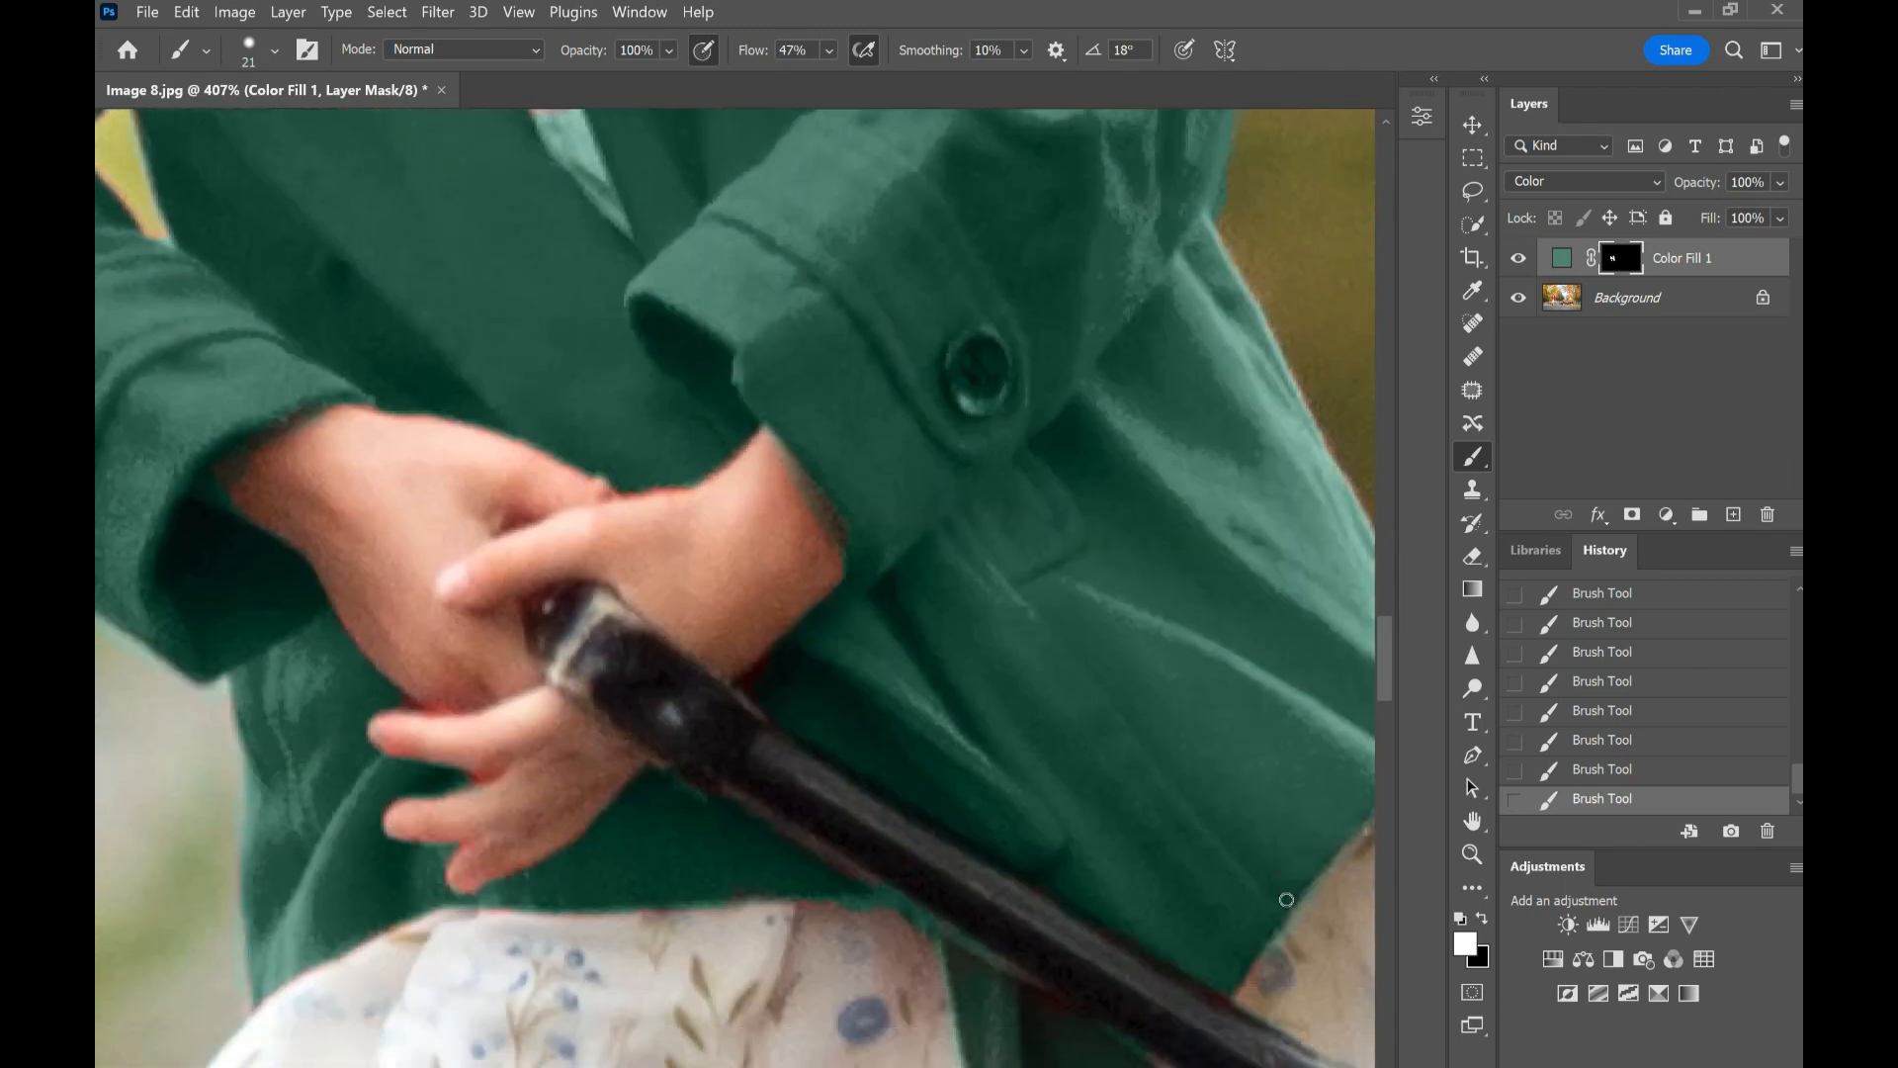
{"action": "scroll", "coordinate": [1296, 889], "scroll_direction": "down", "scroll_amount": 4}
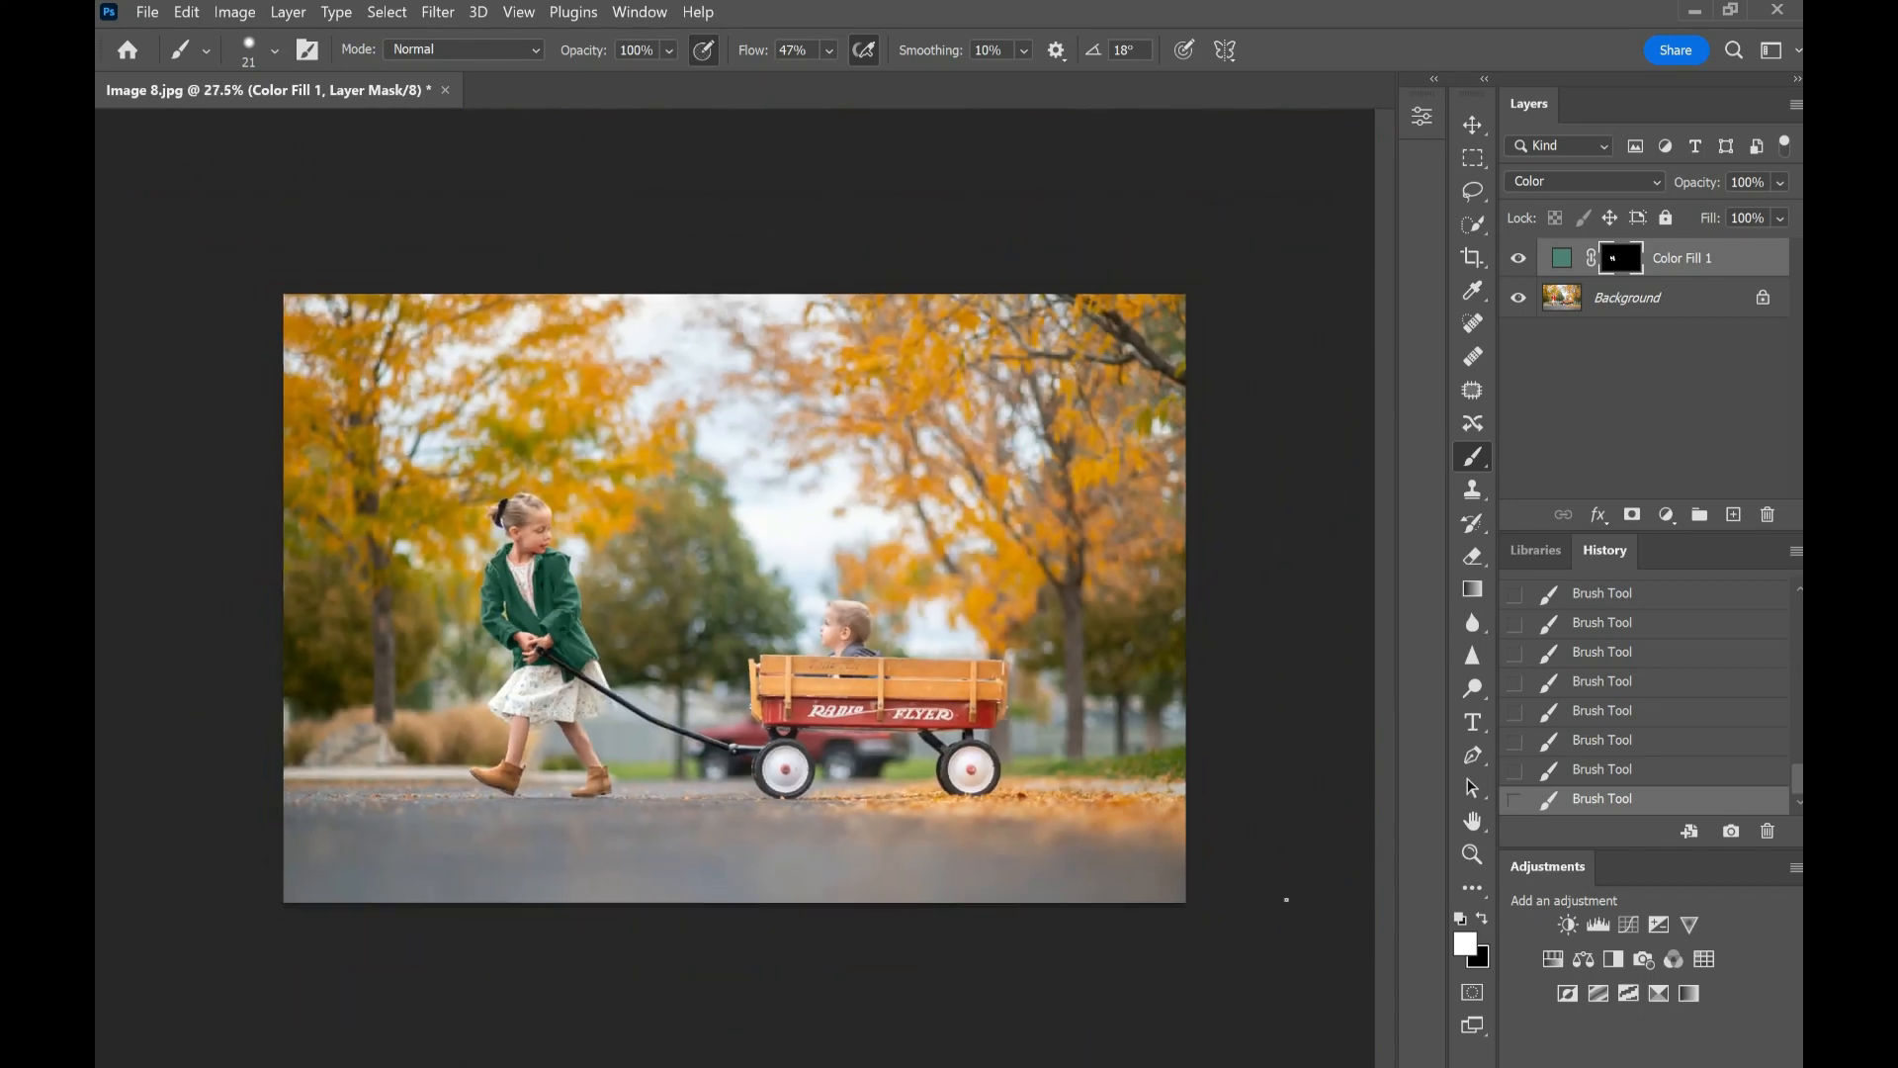
Step: Switch to the Move tool and open the Color Fill 1 layer's solid color for editing
{"action": "left_click", "coordinate": [1470, 121]}
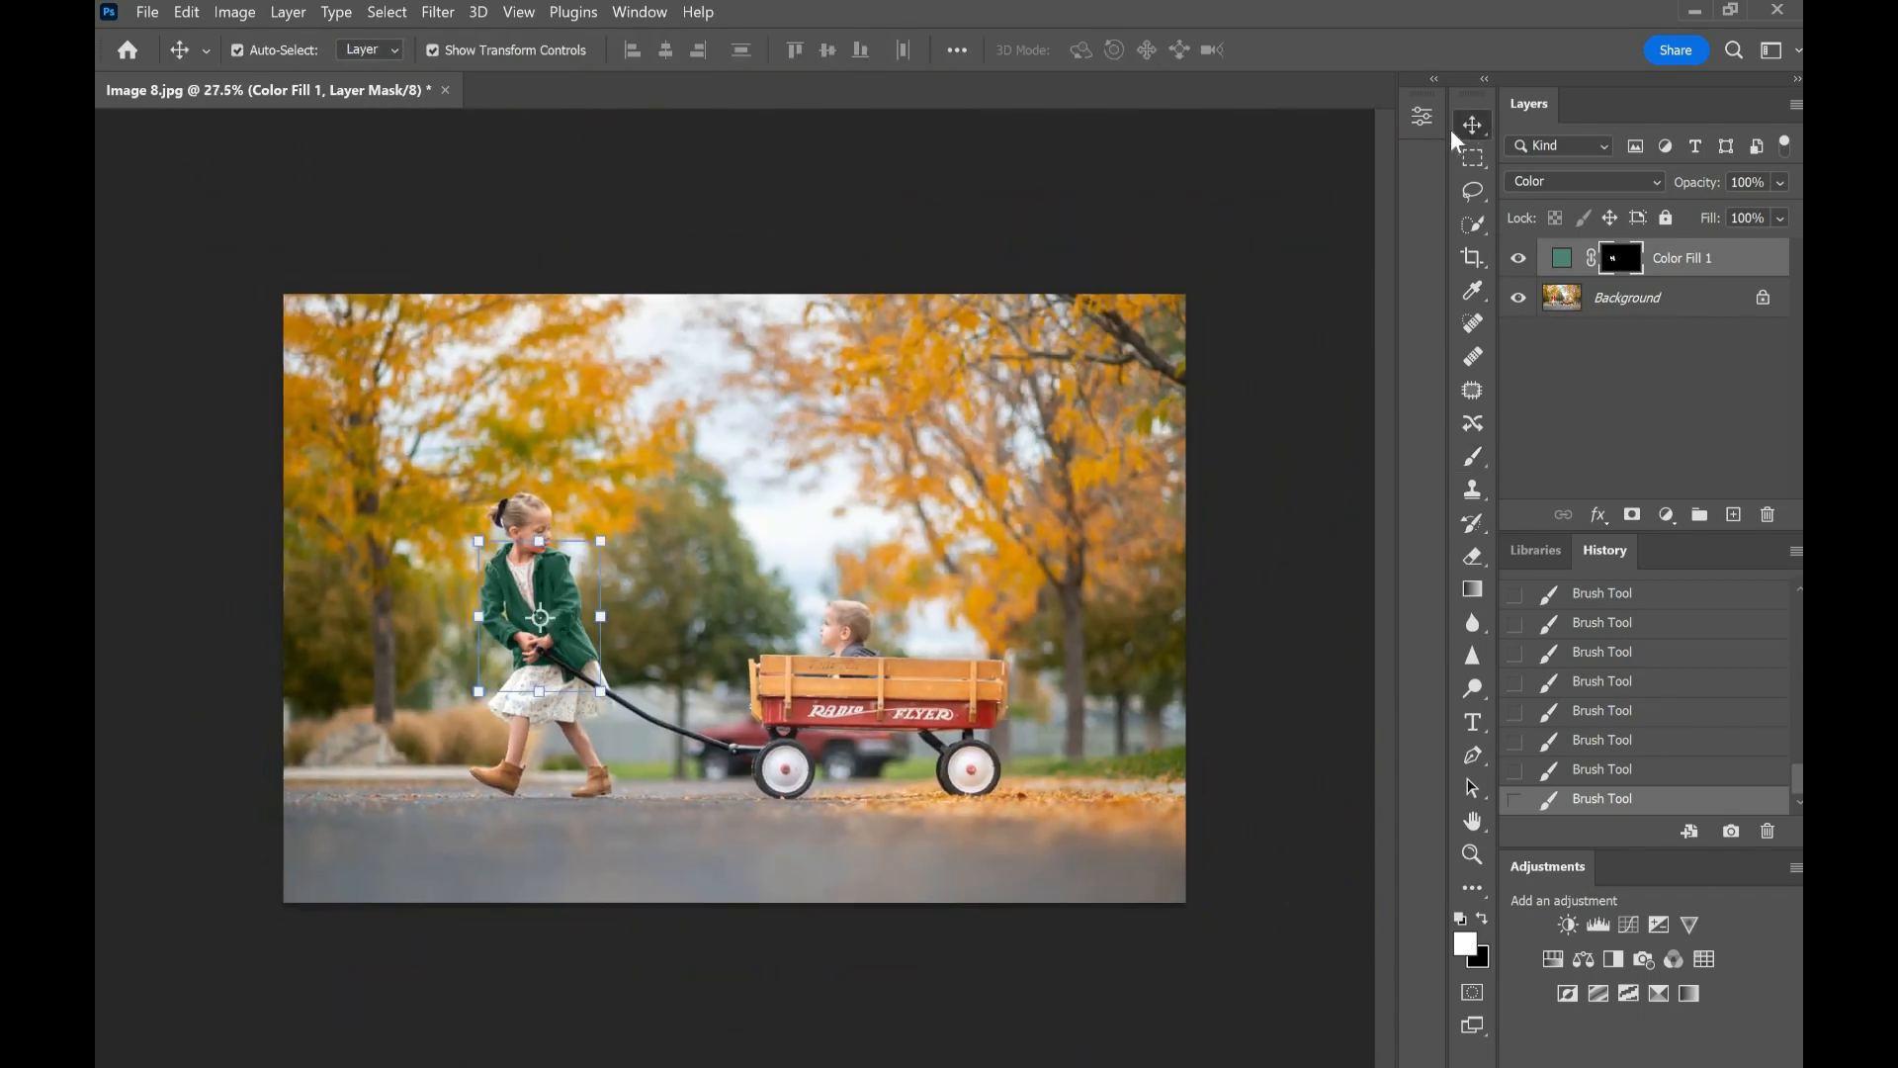
{"action": "left_click", "coordinate": [608, 540]}
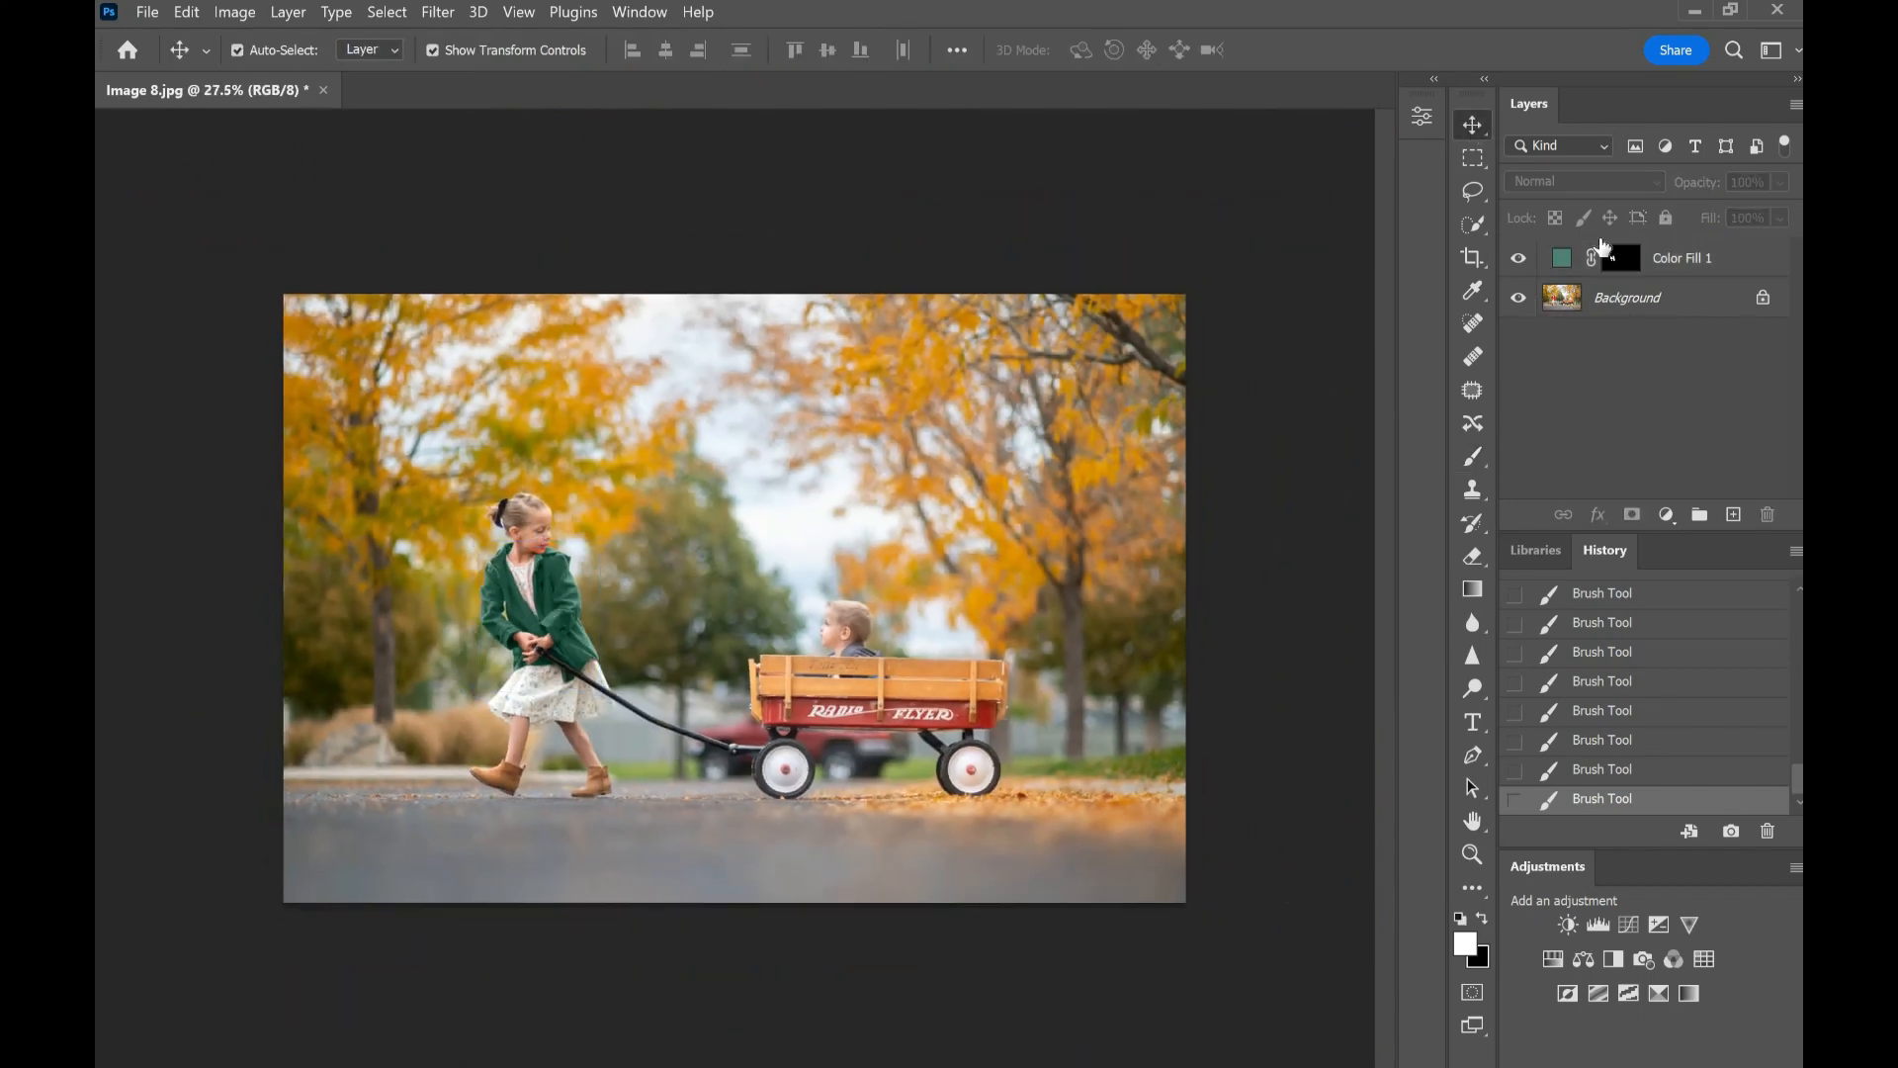
{"action": "left_click", "coordinate": [1563, 271]}
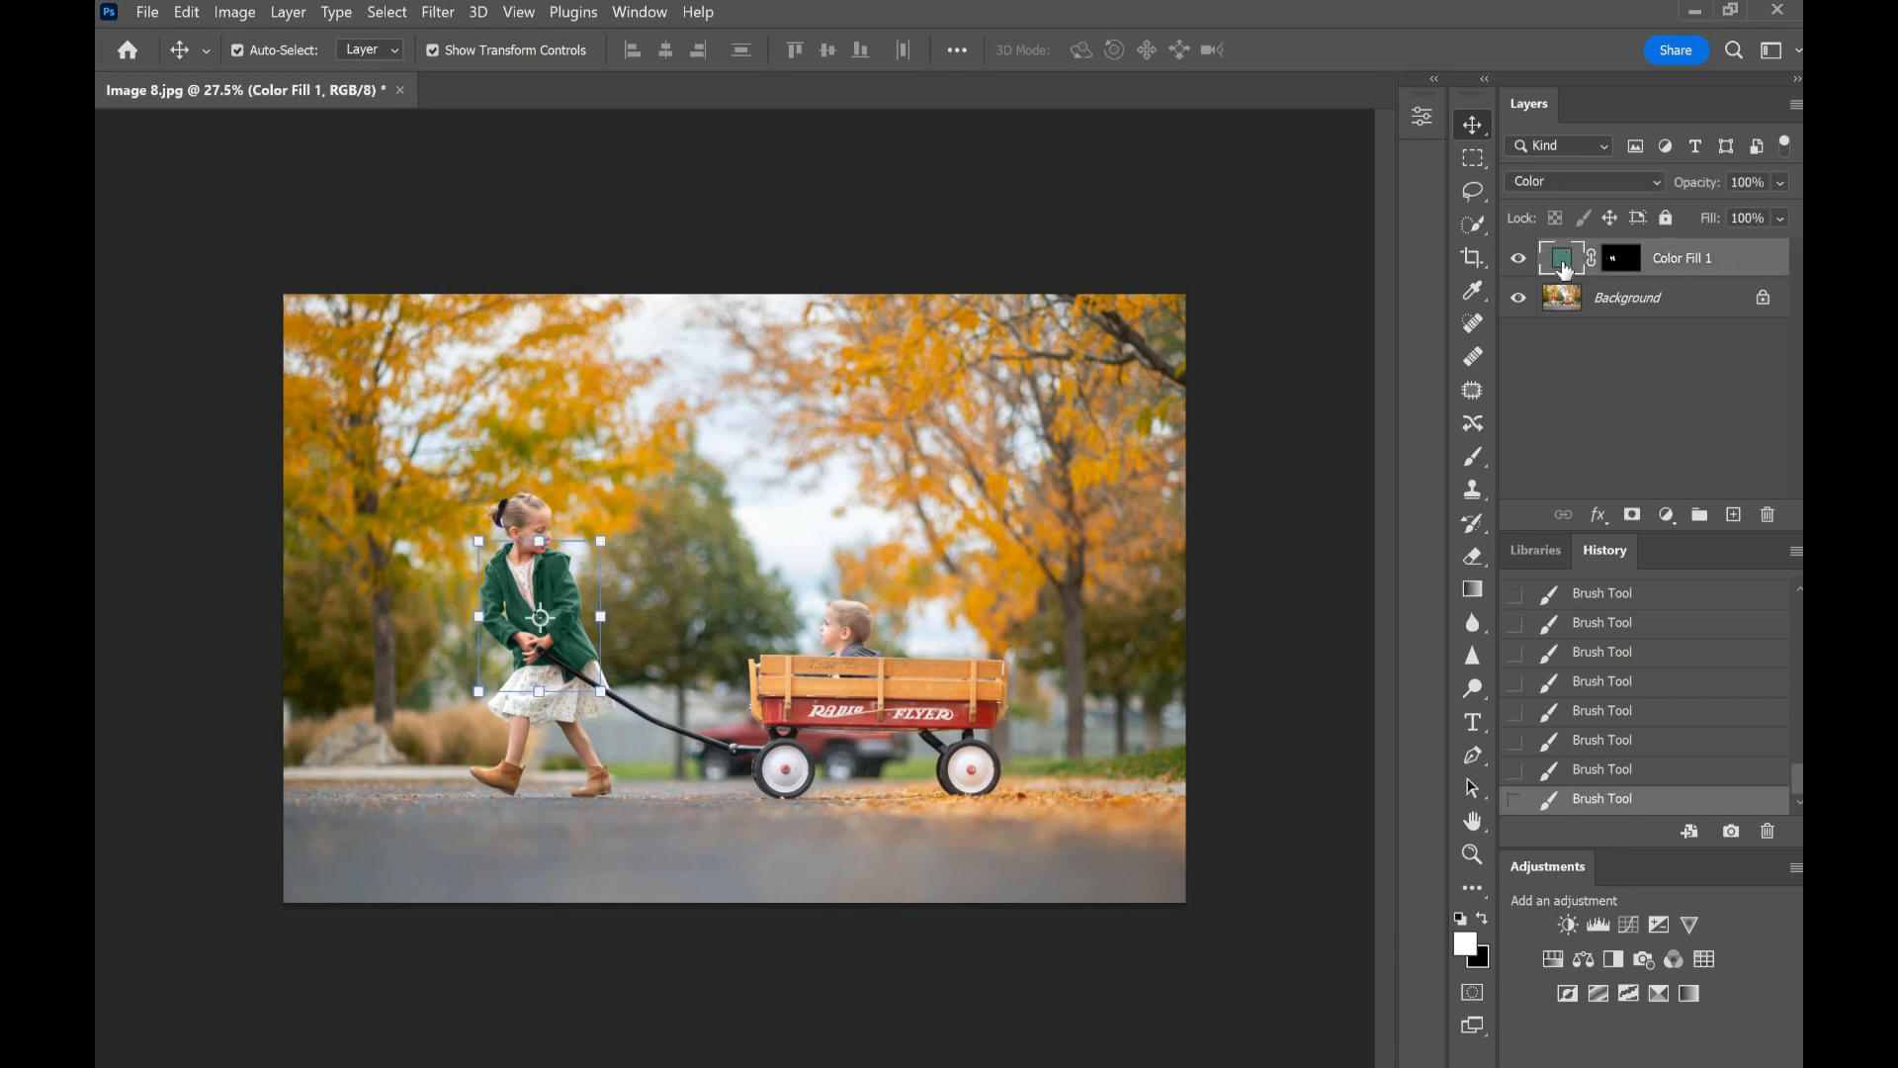
{"action": "double_click", "coordinate": [1564, 262]}
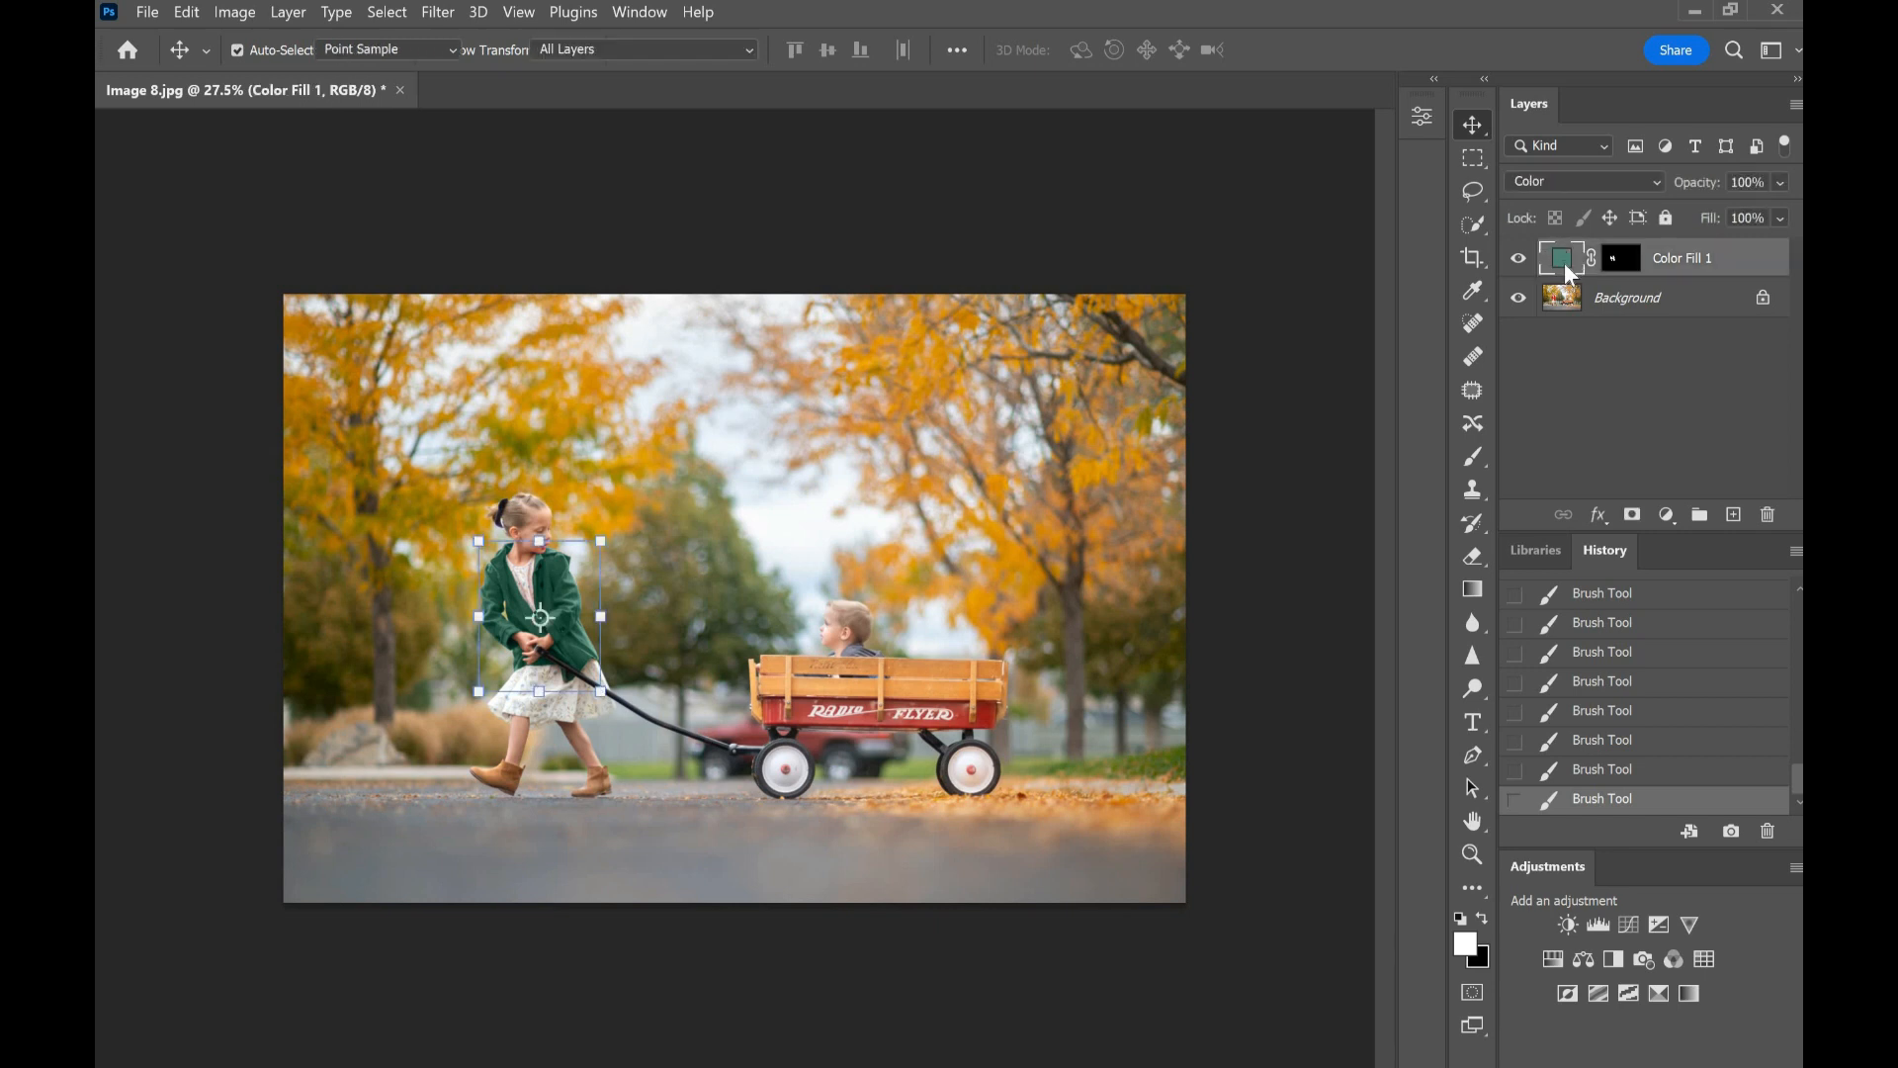
Step: Try bright green #089708 as the jacket's fill color and revert to the layer's current color
{"action": "mouse_move", "coordinate": [1360, 494]}
{"action": "left_mouse_down"}
{"action": "mouse_move", "coordinate": [1374, 369]}
{"action": "mouse_move", "coordinate": [1376, 419]}
{"action": "left_mouse_up"}
{"action": "left_click_drag", "start_coordinate": [1433, 353], "coordinate": [1434, 486]}
{"action": "mouse_move", "coordinate": [1467, 643]}
{"action": "left_mouse_down"}
{"action": "mouse_move", "coordinate": [1453, 501]}
{"action": "mouse_move", "coordinate": [1416, 482]}
{"action": "left_mouse_up"}
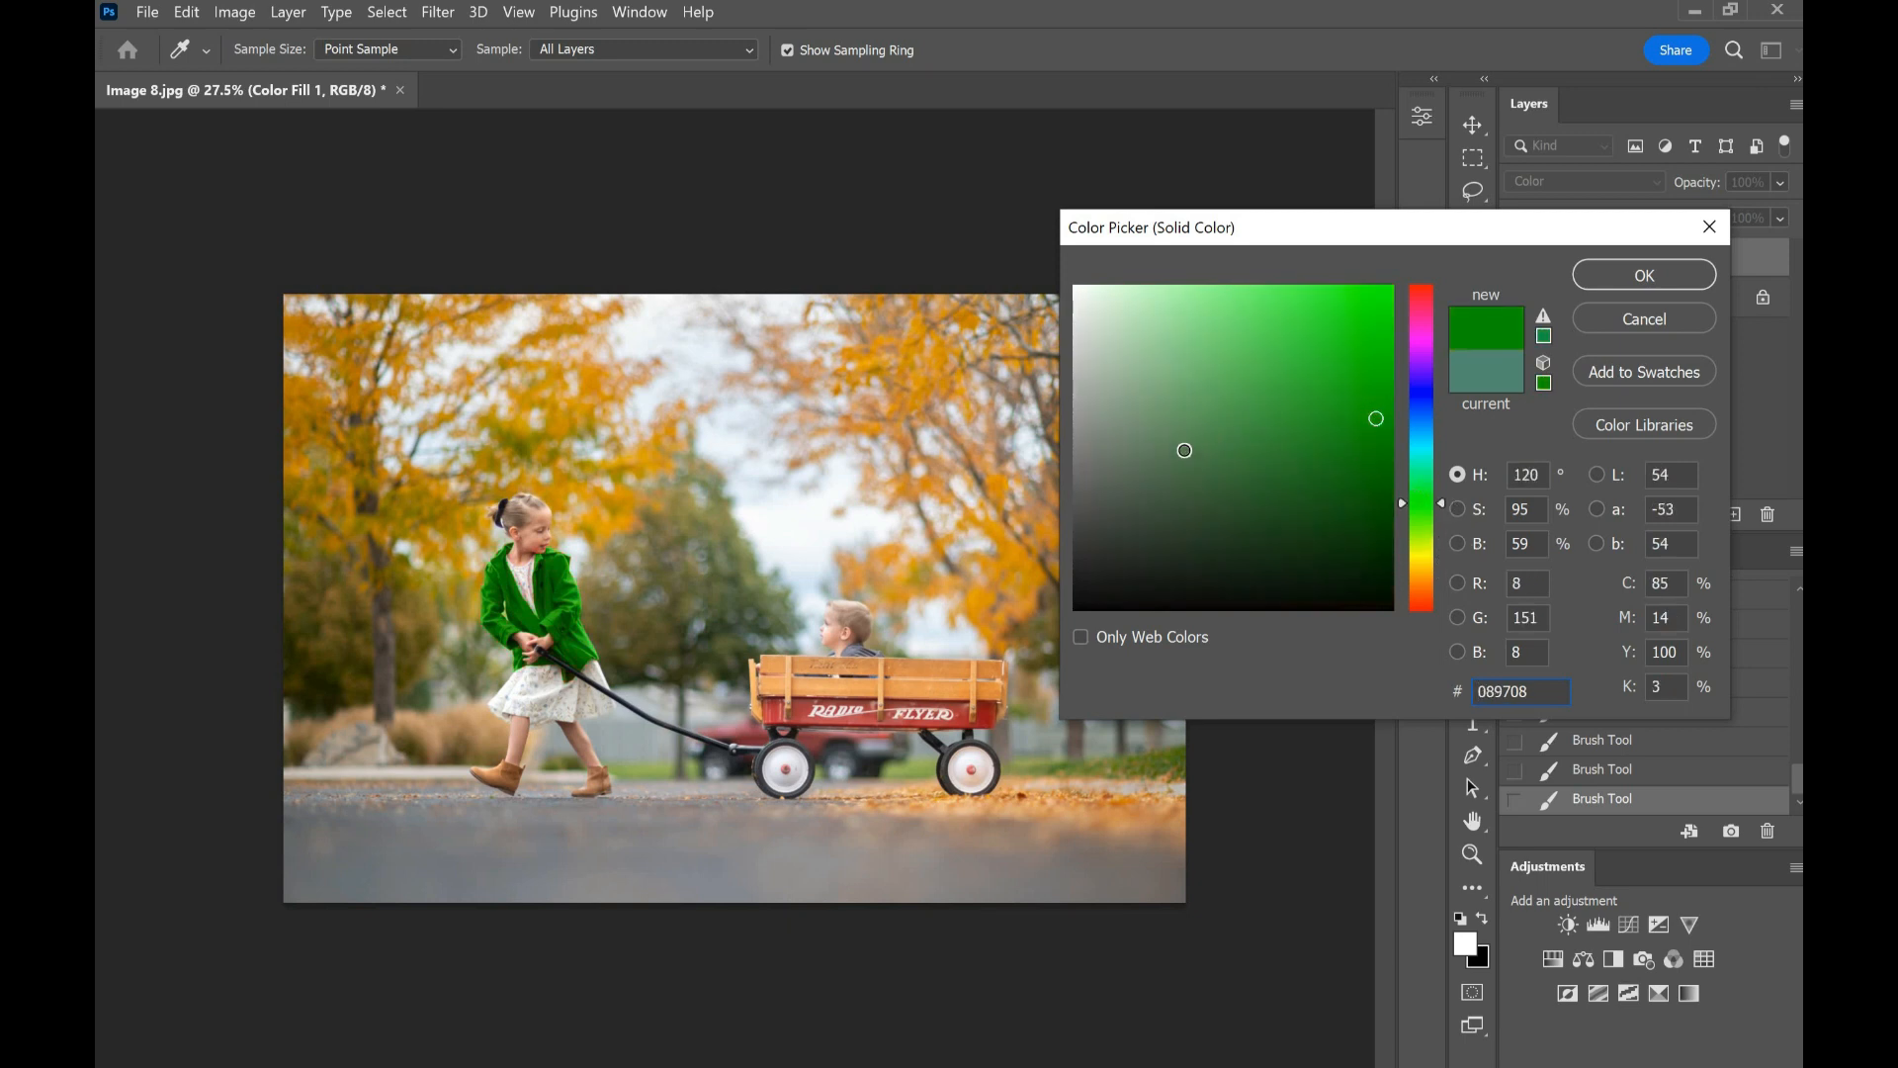
{"action": "left_click", "coordinate": [1183, 451]}
{"action": "left_click", "coordinate": [1145, 416]}
{"action": "left_click", "coordinate": [1493, 382]}
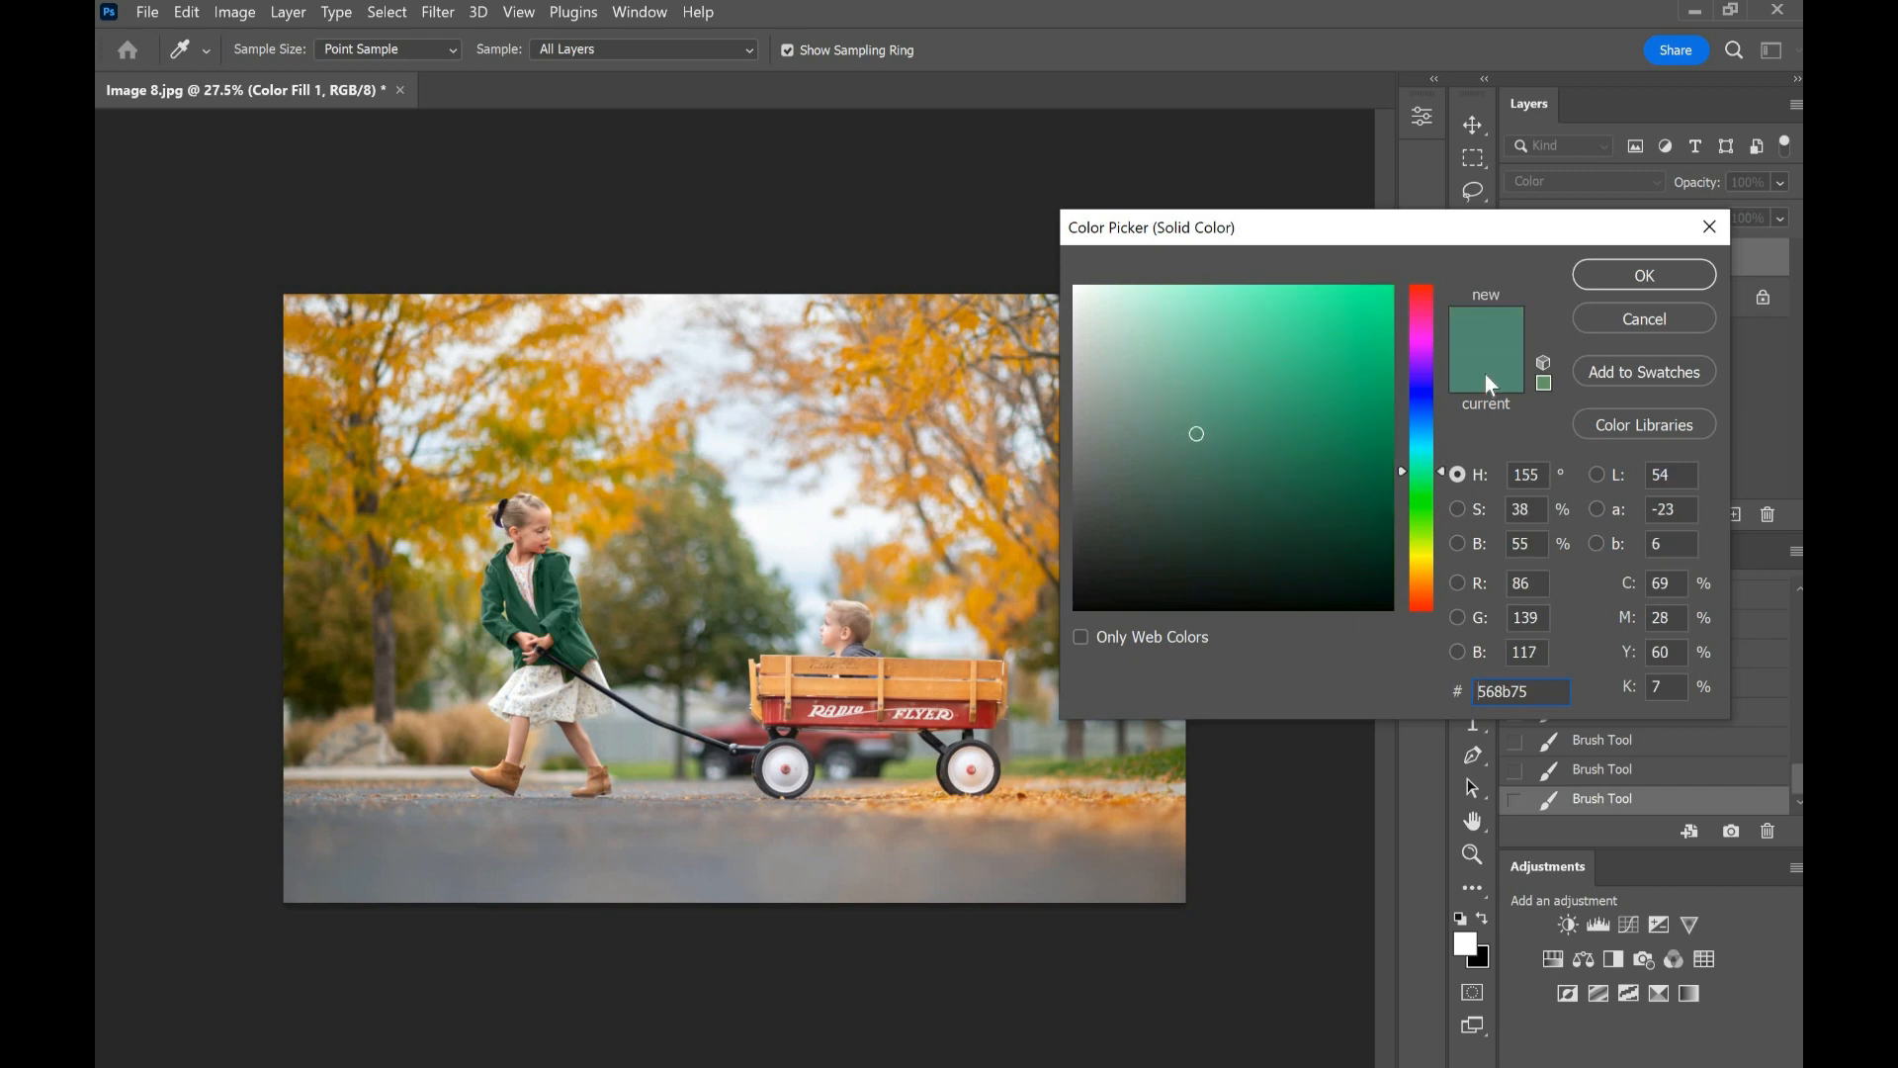
Step: Try yellow #d9b137 and red #a94a55 as the jacket's fill color
{"action": "left_click_drag", "start_coordinate": [1415, 366], "coordinate": [1443, 569]}
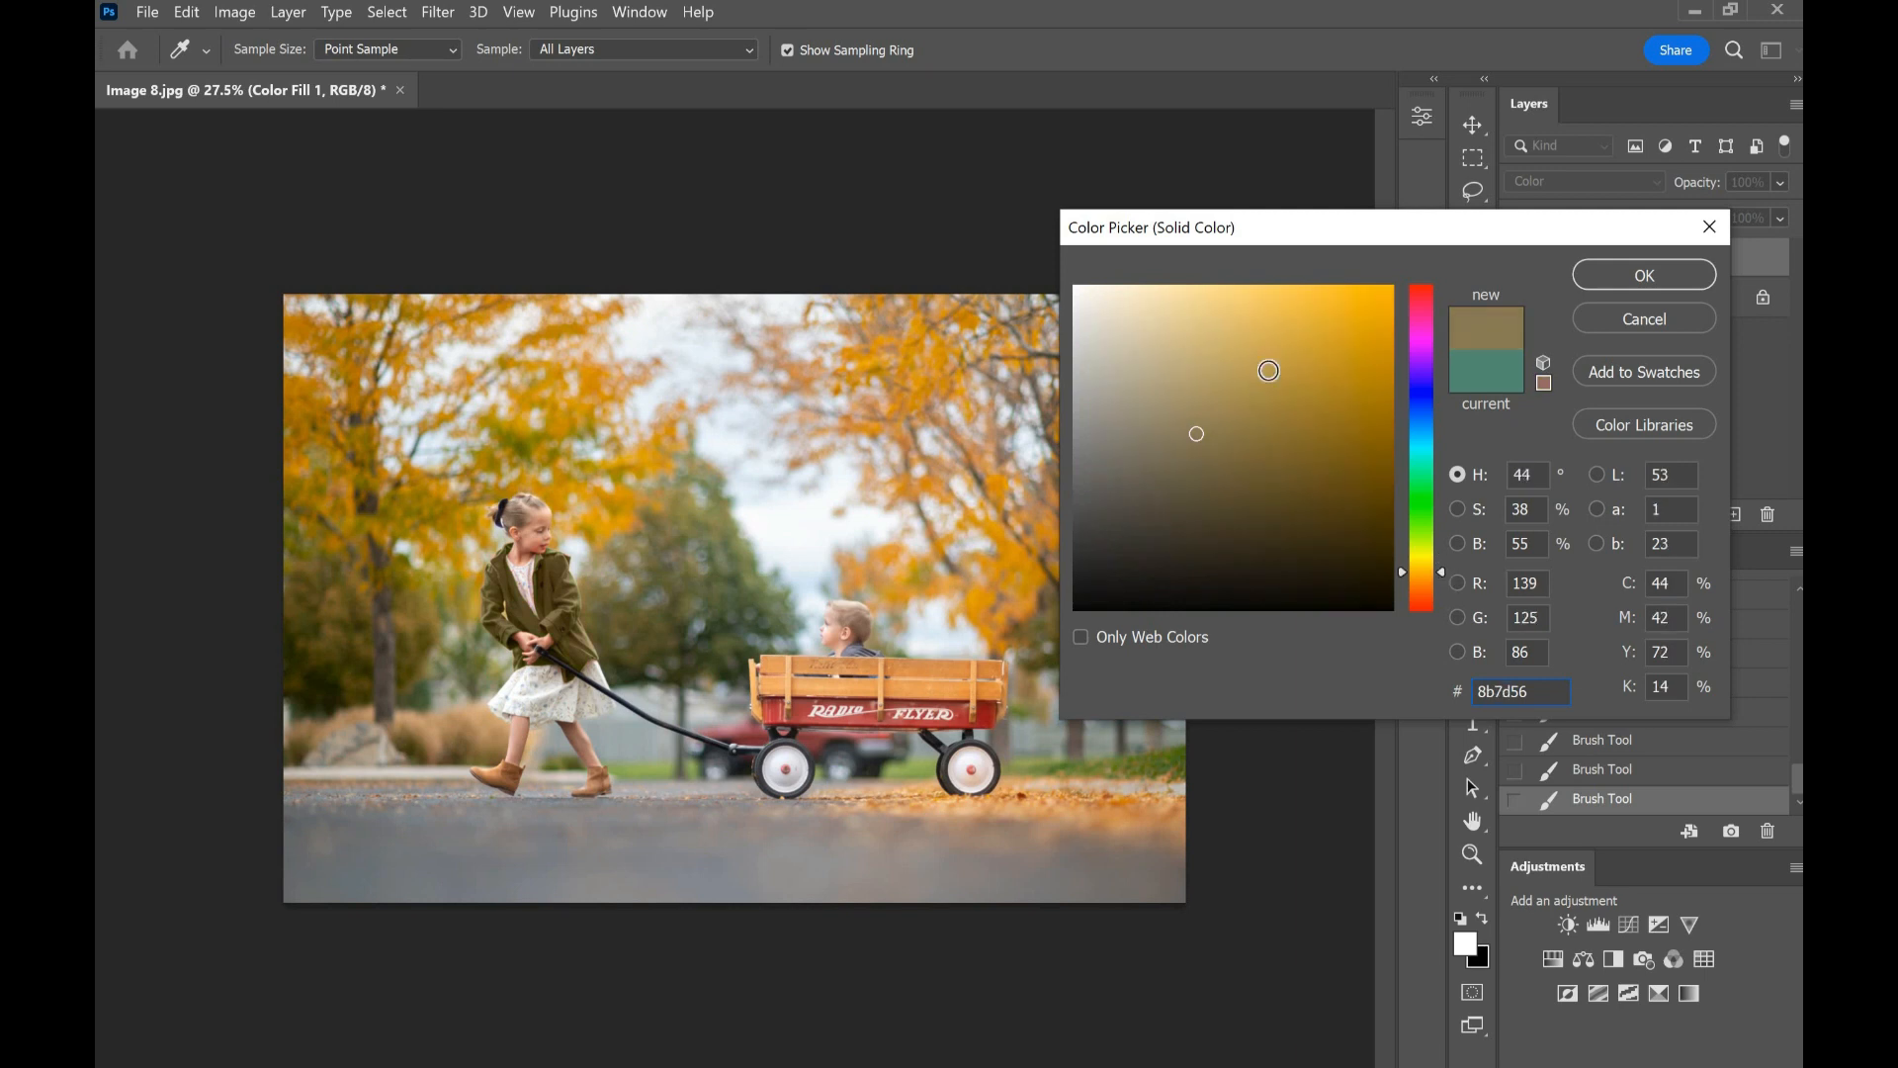
{"action": "left_click", "coordinate": [1312, 334]}
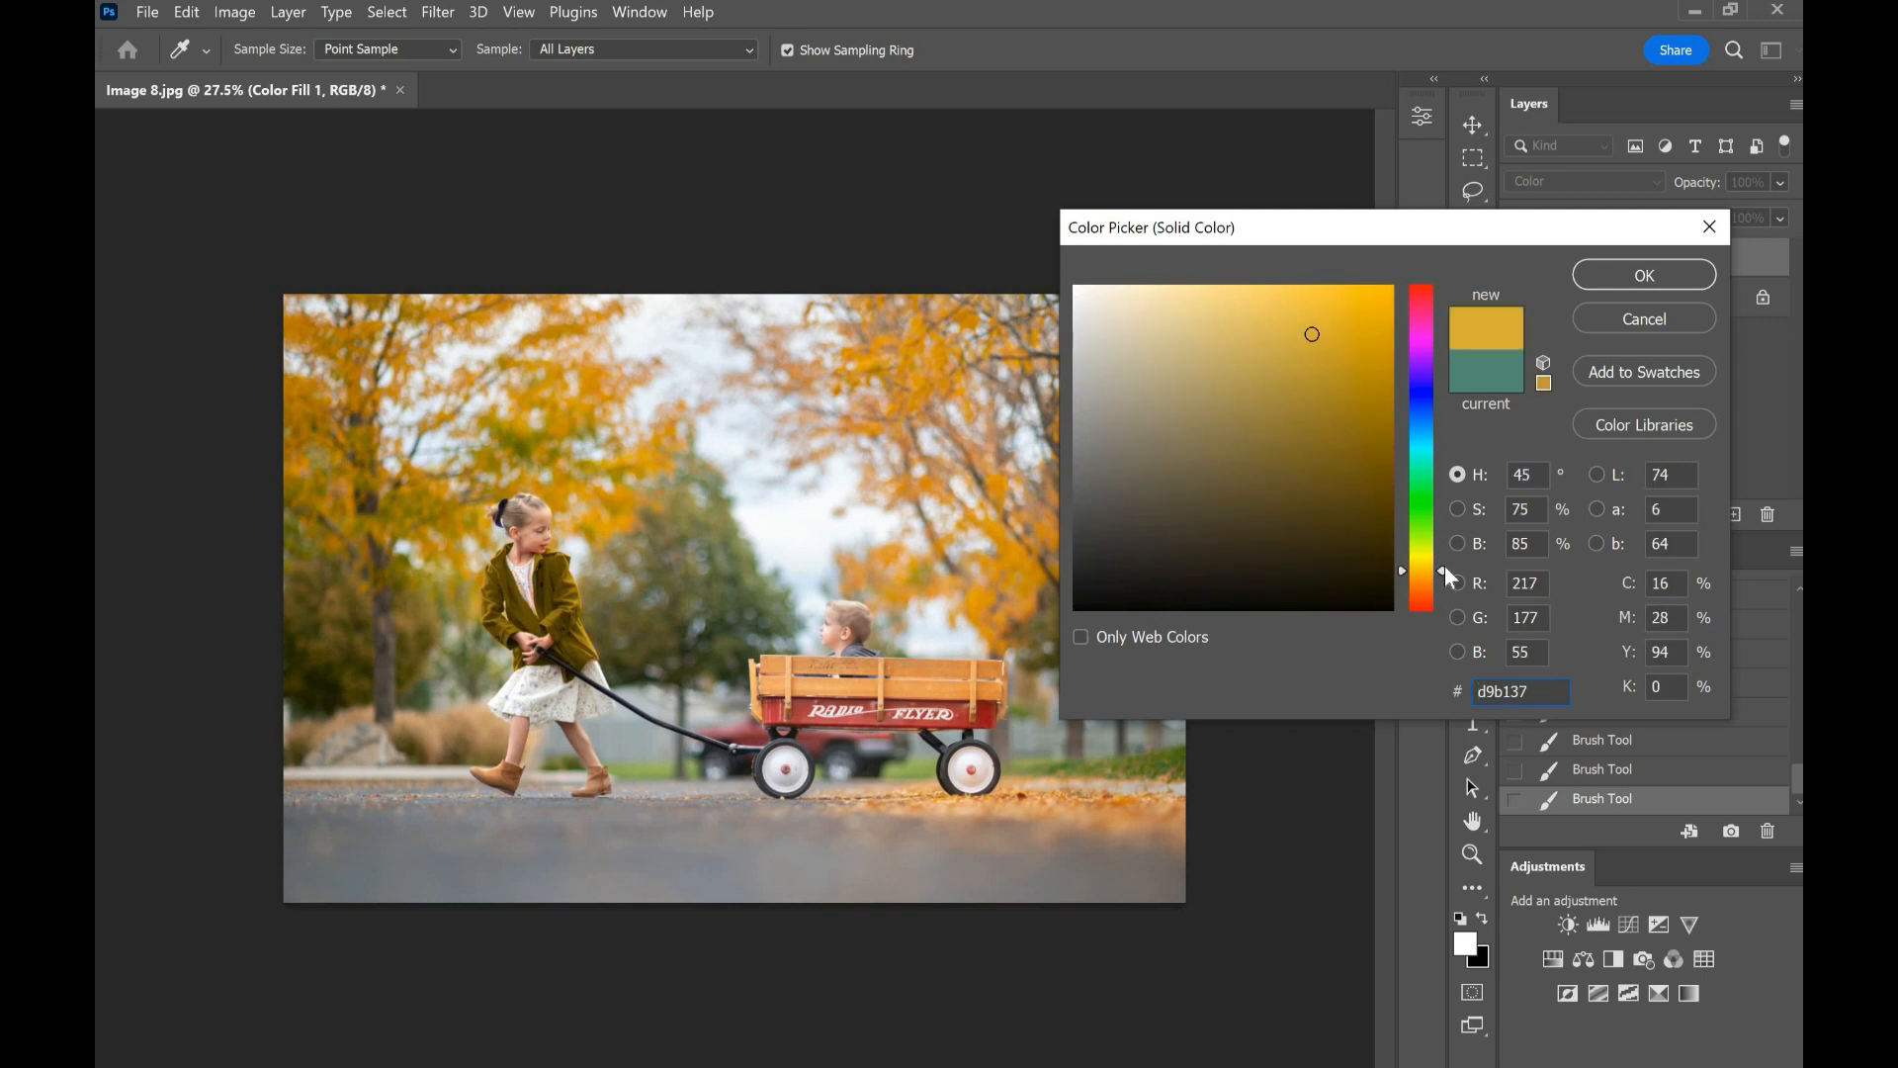
{"action": "left_click_drag", "start_coordinate": [1445, 576], "coordinate": [1440, 484]}
{"action": "left_click_drag", "start_coordinate": [1432, 278], "coordinate": [1431, 290]}
{"action": "left_click_drag", "start_coordinate": [1258, 412], "coordinate": [1255, 395]}
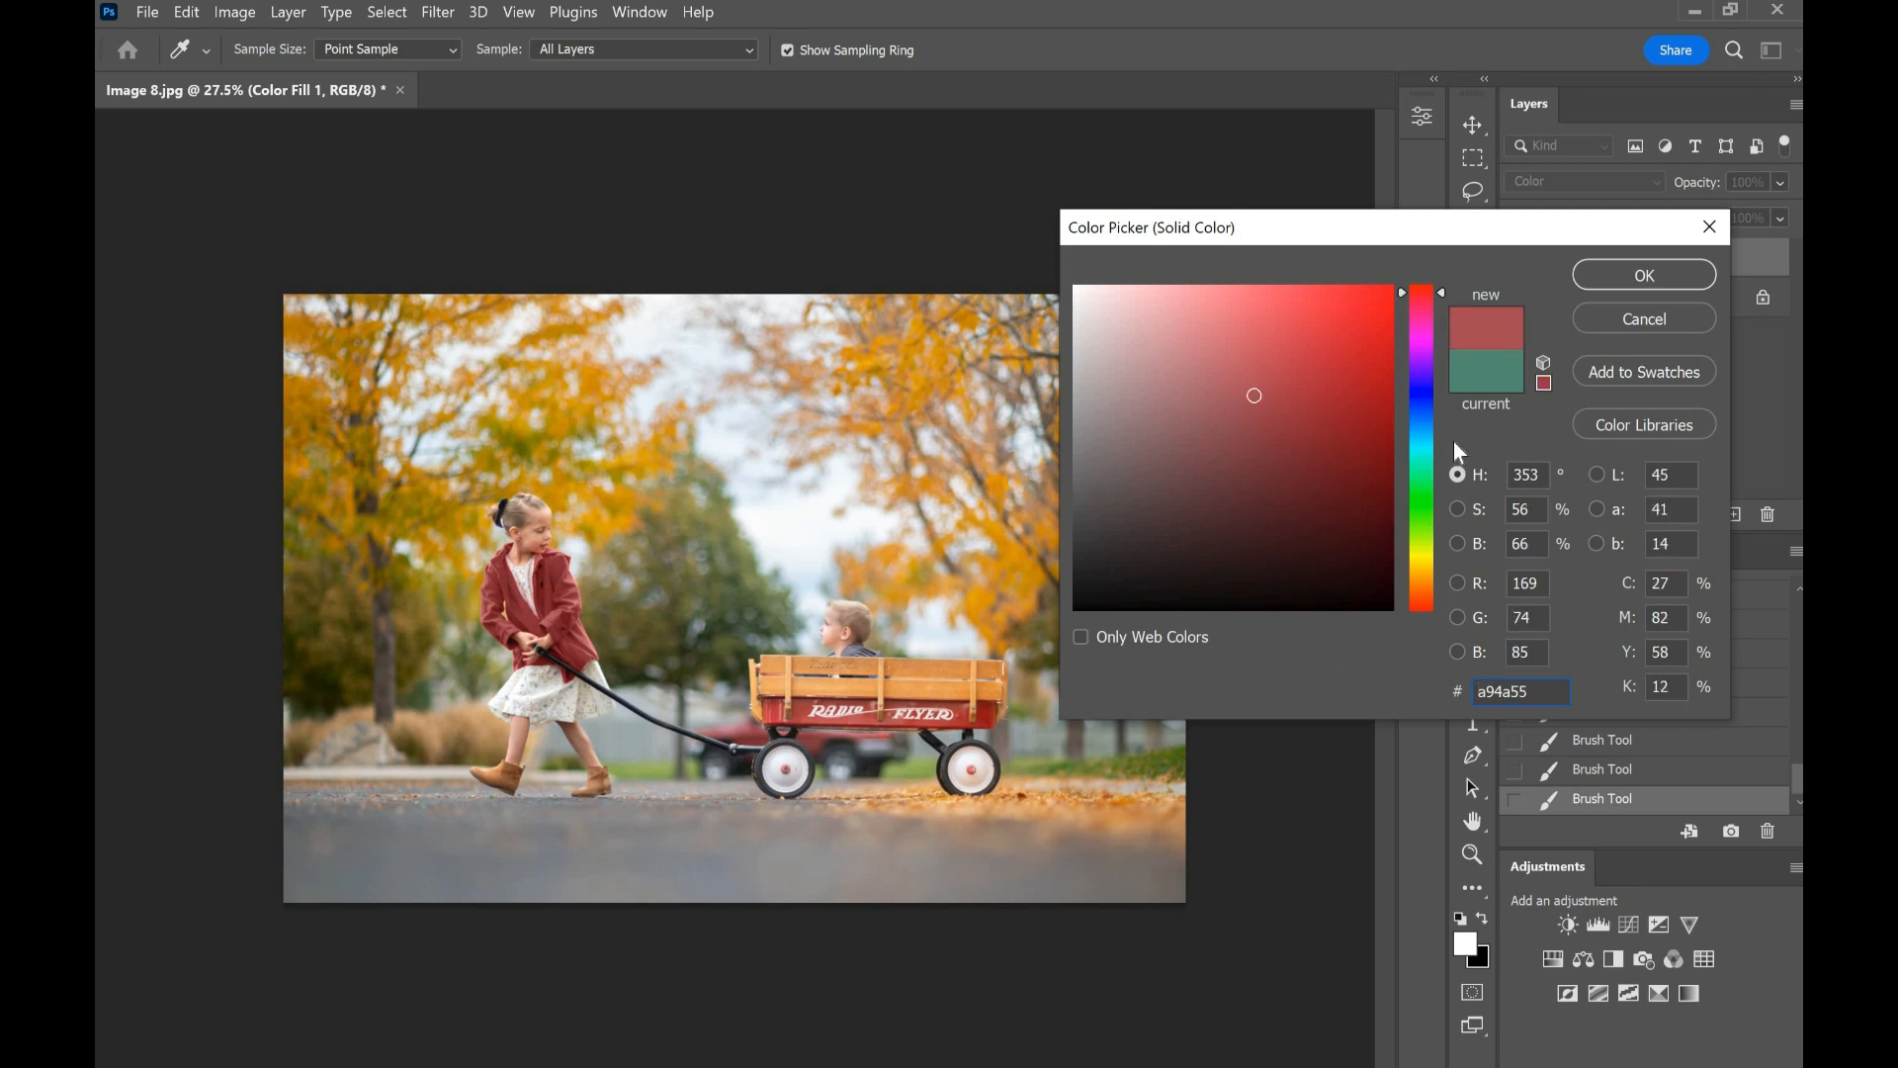
Step: Set the jacket's fill color to blue #2f53b9, accept it and deselect the fill layer
{"action": "left_click_drag", "start_coordinate": [1422, 389], "coordinate": [1429, 410]}
{"action": "left_click", "coordinate": [1294, 445]}
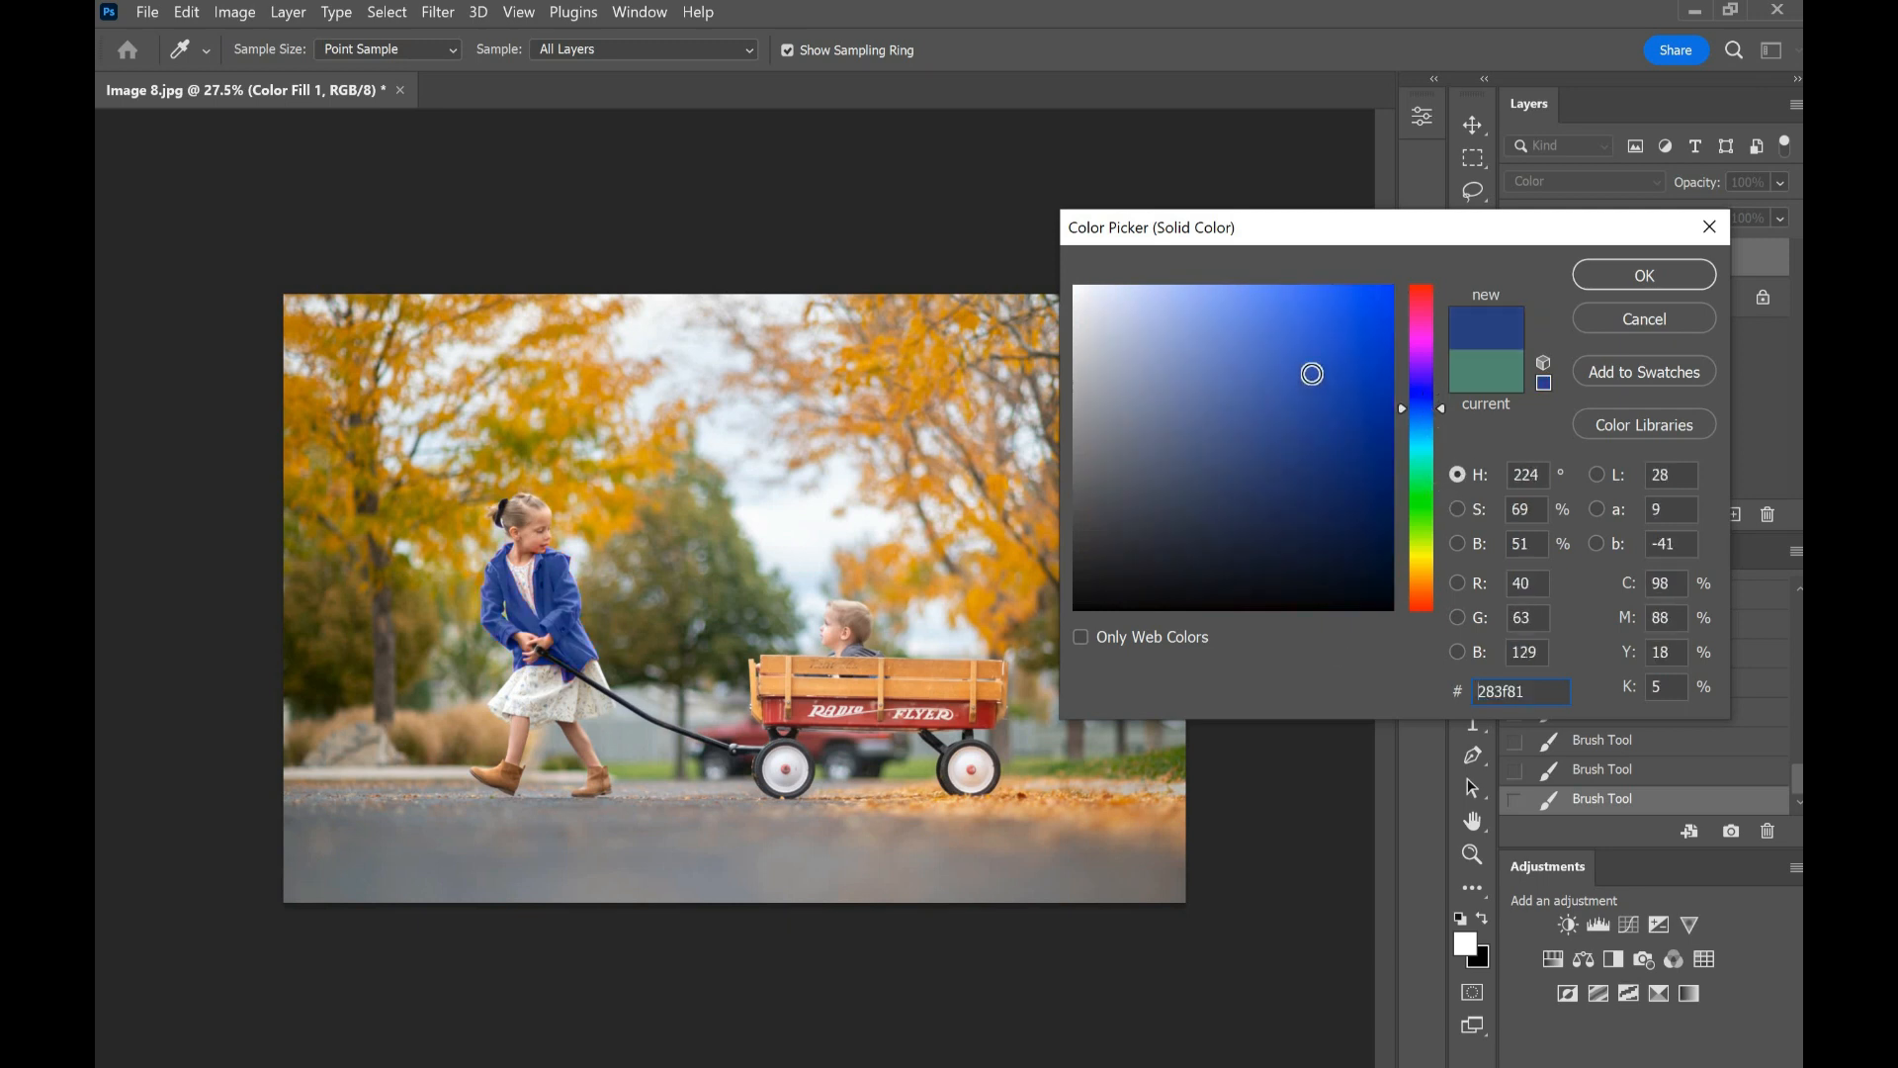
{"action": "left_click", "coordinate": [1312, 374]}
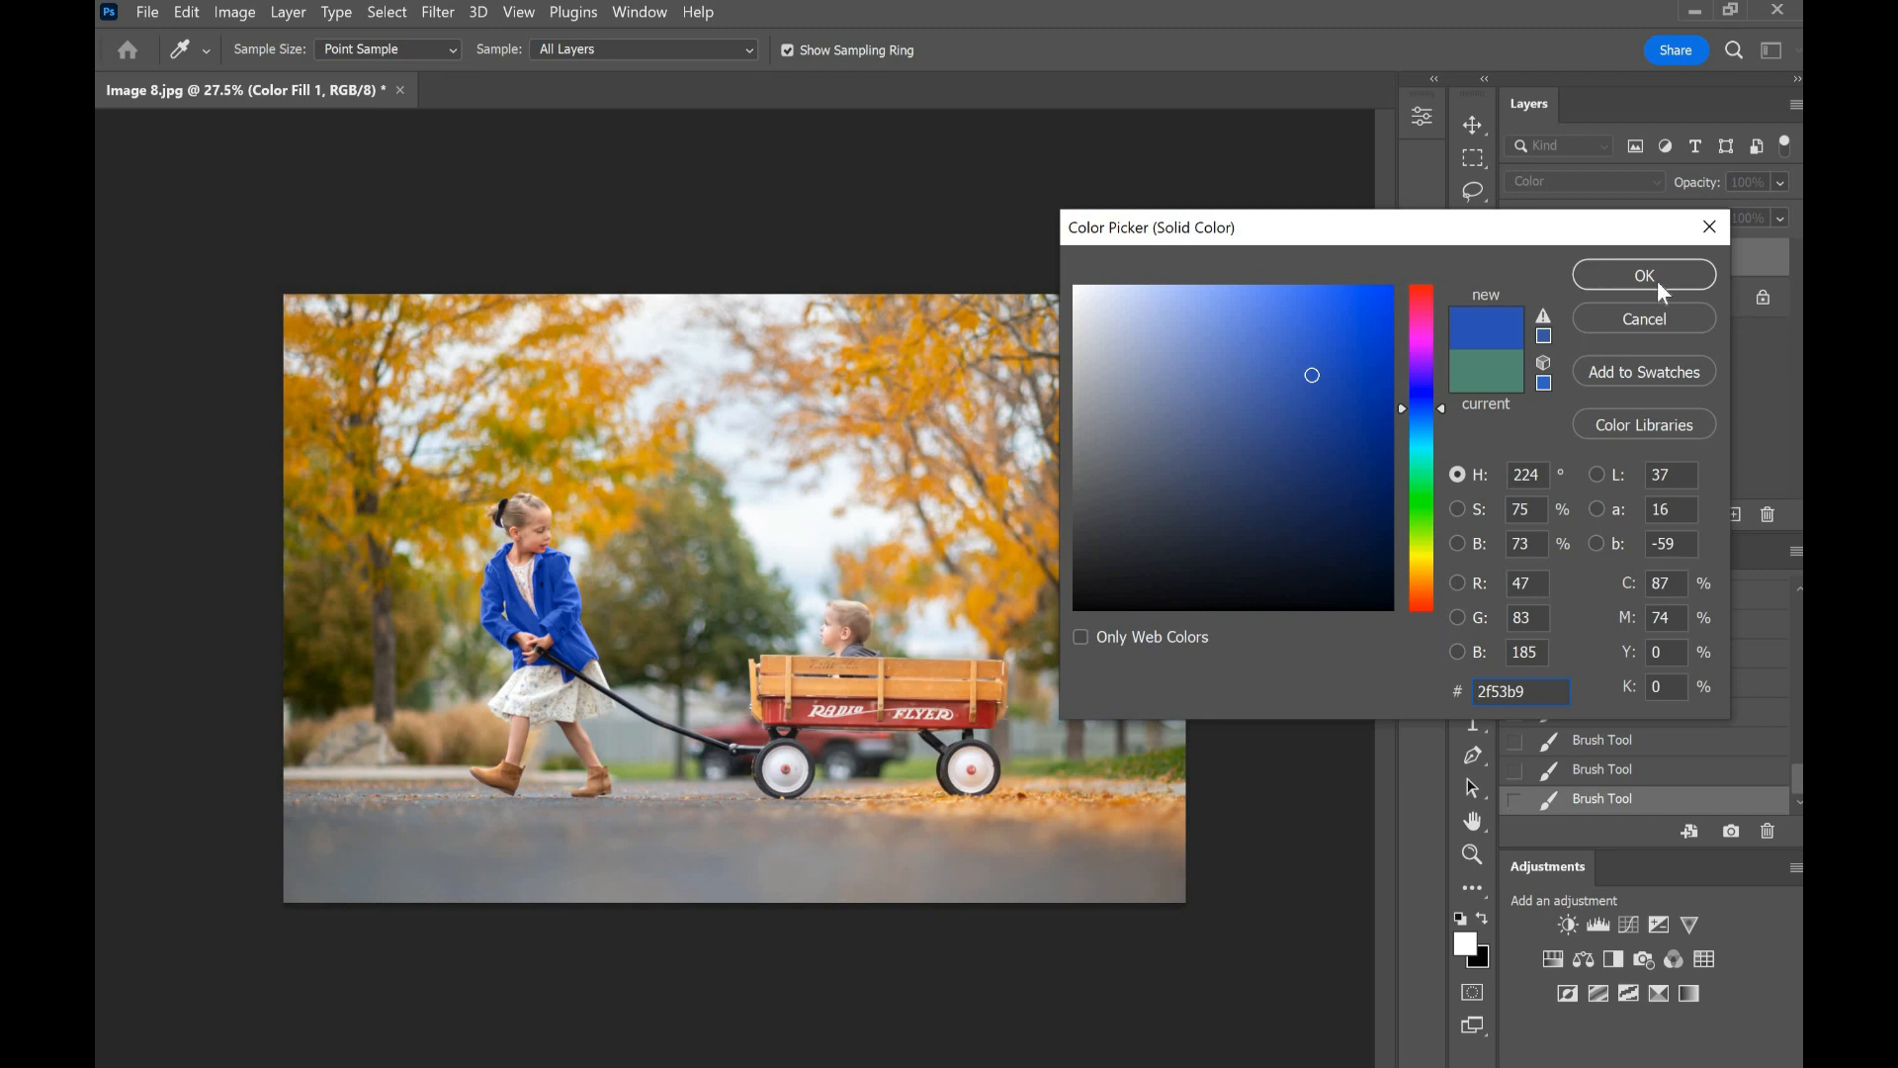
{"action": "left_click", "coordinate": [1629, 277]}
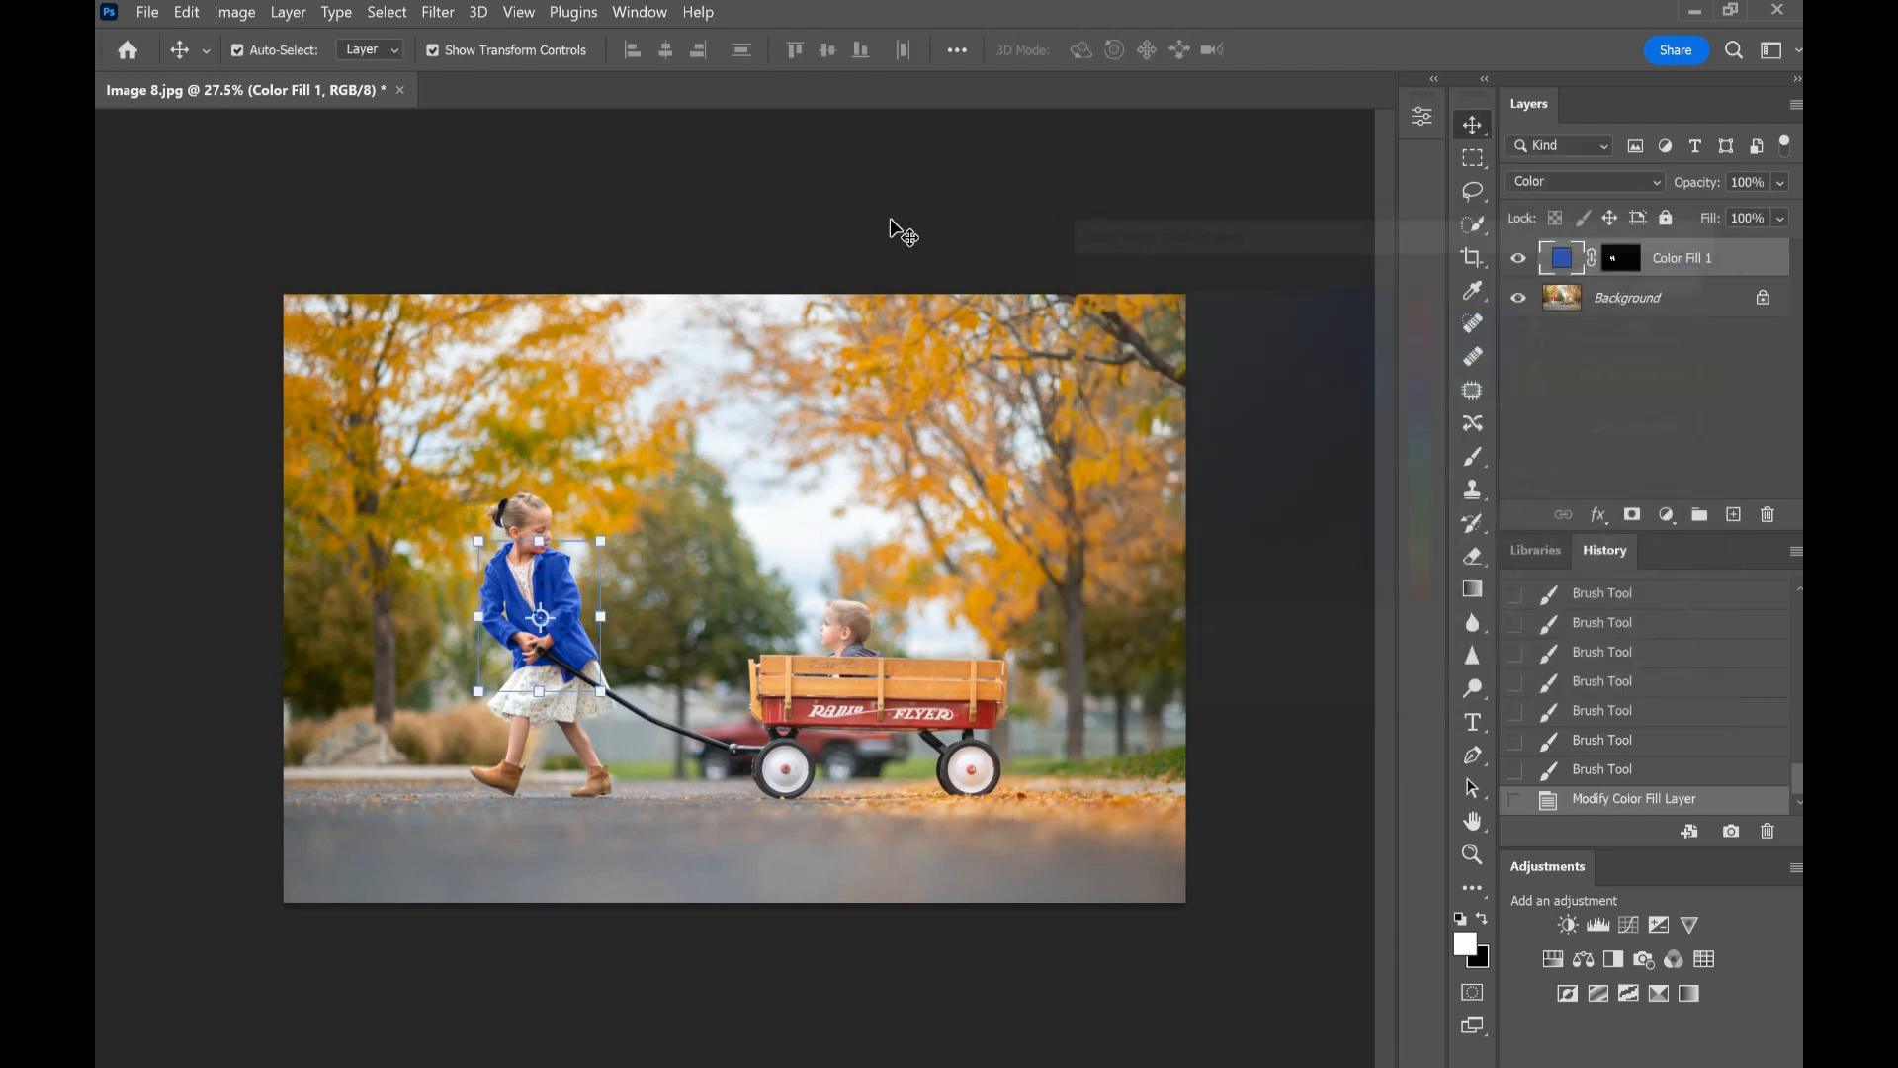
{"action": "left_click", "coordinate": [1744, 405]}
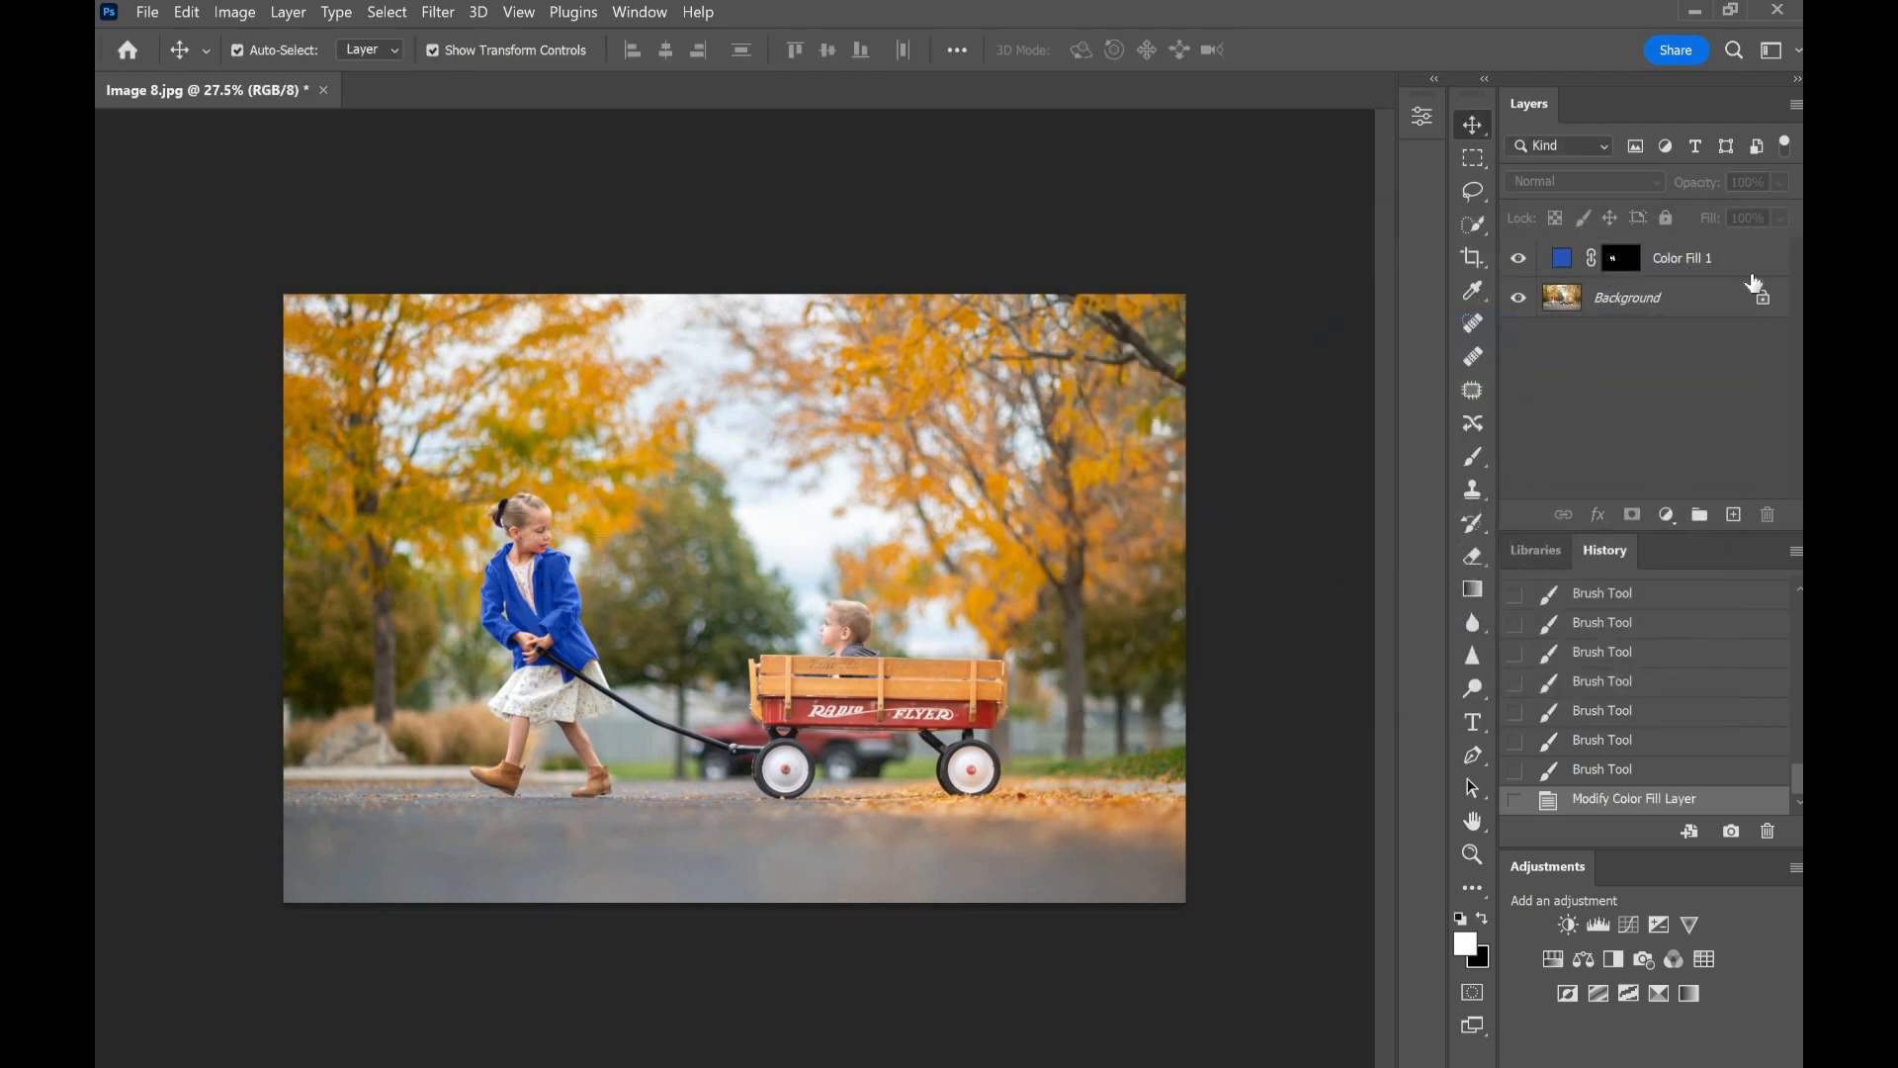